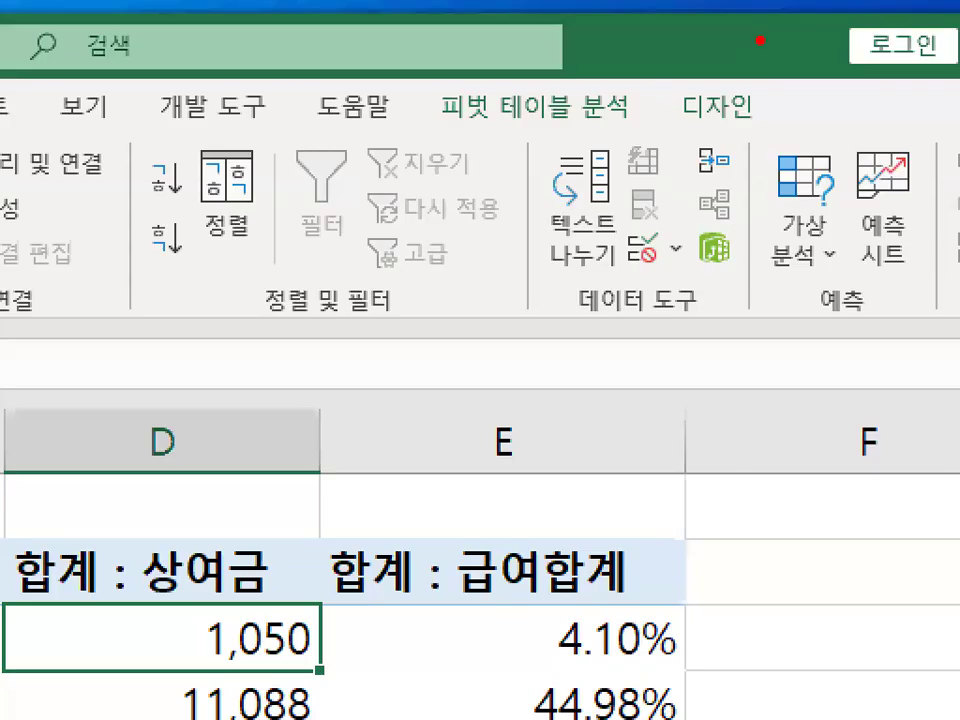
# Step: Apply the 연한 주황, 피벗 스타일 보통 10 style to the pivot table and select an empty cell outside it
pyautogui.moveTo(777, 53)
pyautogui.mouseDown()
pyautogui.moveTo(764, 80)
pyautogui.moveTo(766, 31)
pyautogui.mouseUp()
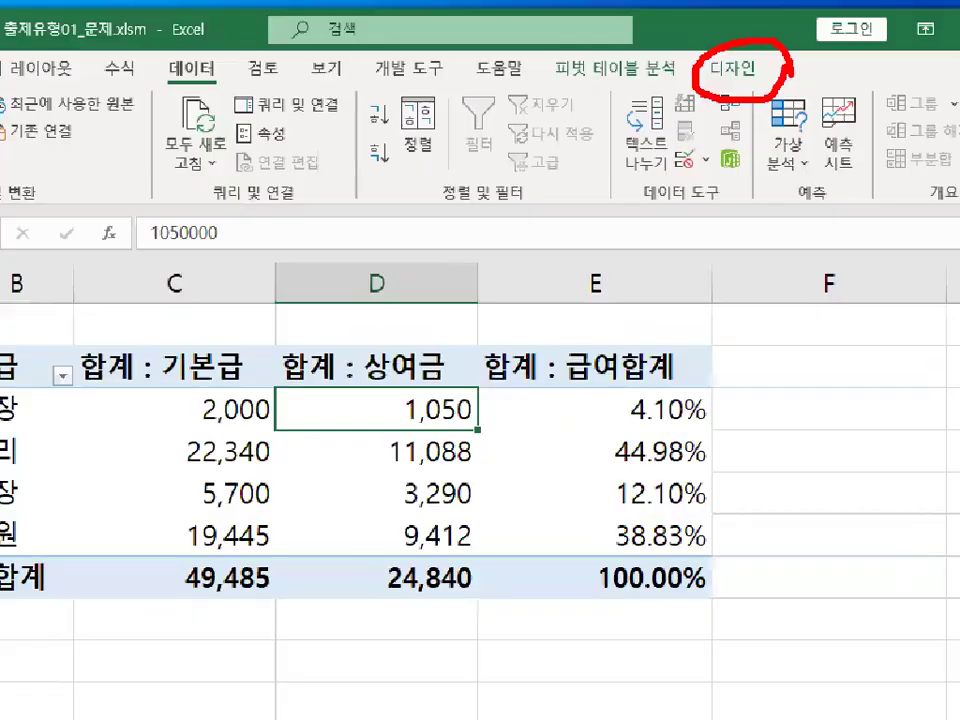
pyautogui.click(717, 106)
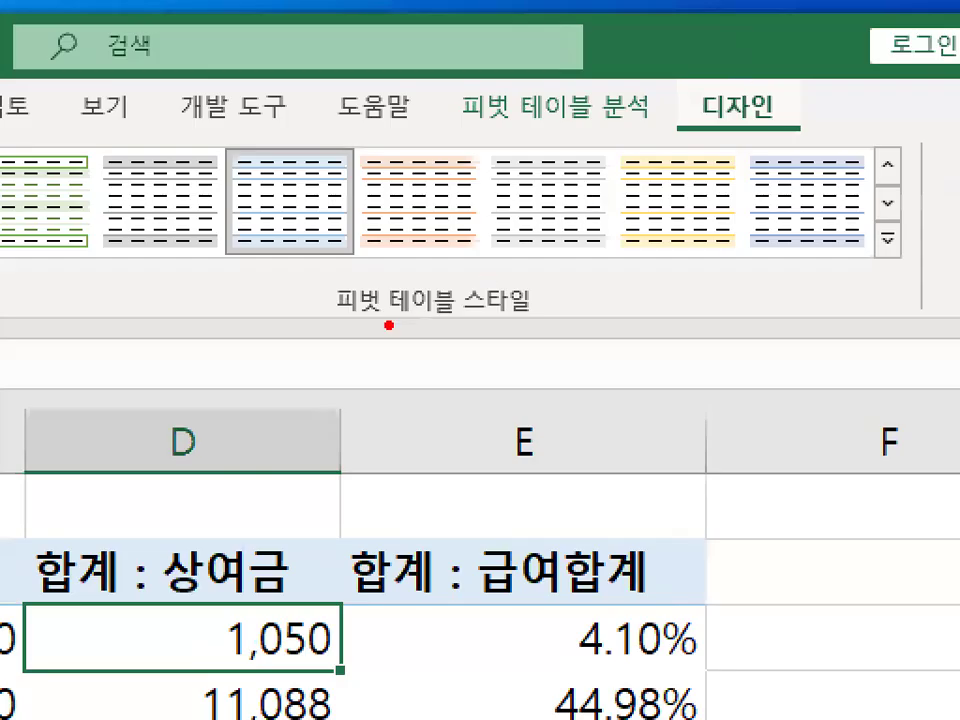
pyautogui.moveTo(319, 321); pyautogui.dragTo(560, 320)
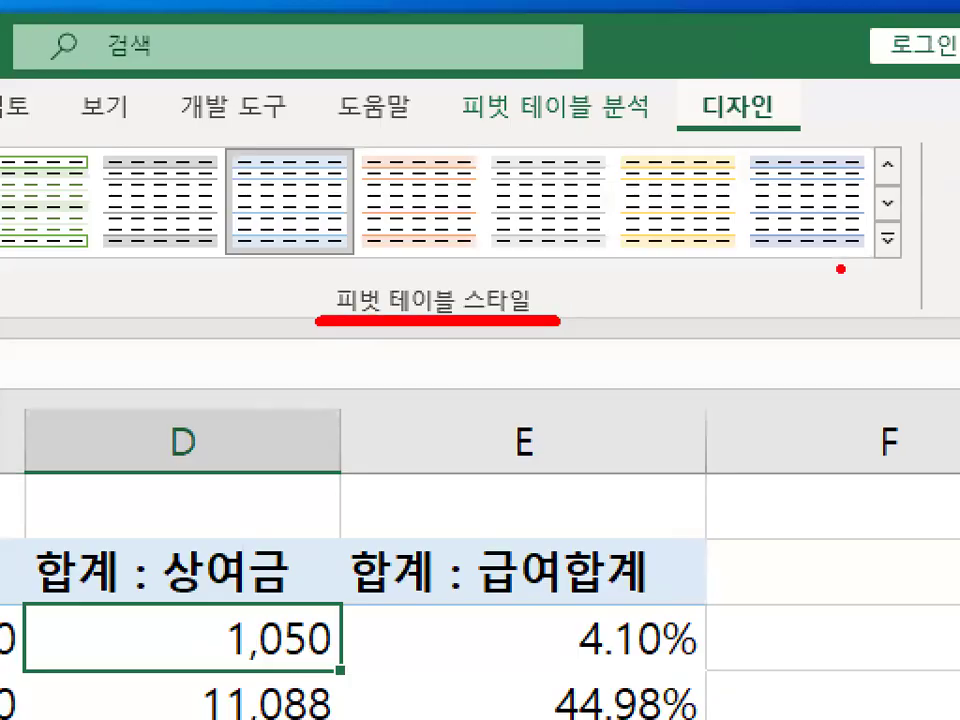
pyautogui.moveTo(916, 259)
pyautogui.mouseDown()
pyautogui.moveTo(858, 215)
pyautogui.moveTo(910, 214)
pyautogui.mouseUp()
pyautogui.moveTo(676, 295)
pyautogui.mouseDown()
pyautogui.moveTo(690, 284)
pyautogui.moveTo(757, 287)
pyautogui.mouseUp()
pyautogui.moveTo(674, 317)
pyautogui.mouseDown()
pyautogui.moveTo(735, 384)
pyautogui.moveTo(670, 344)
pyautogui.mouseUp()
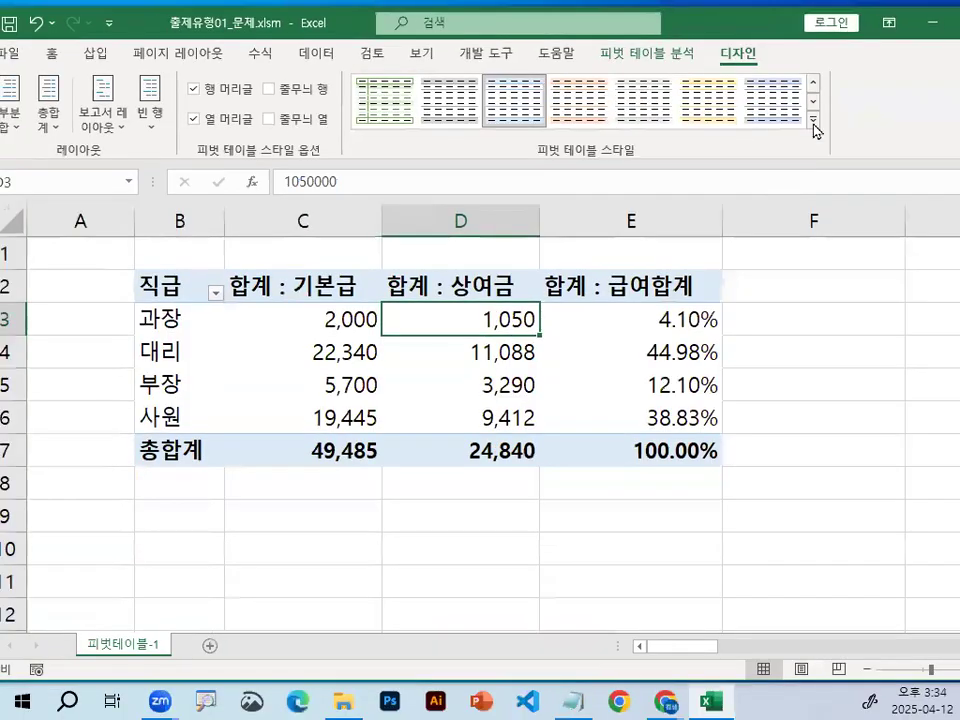
pyautogui.click(815, 122)
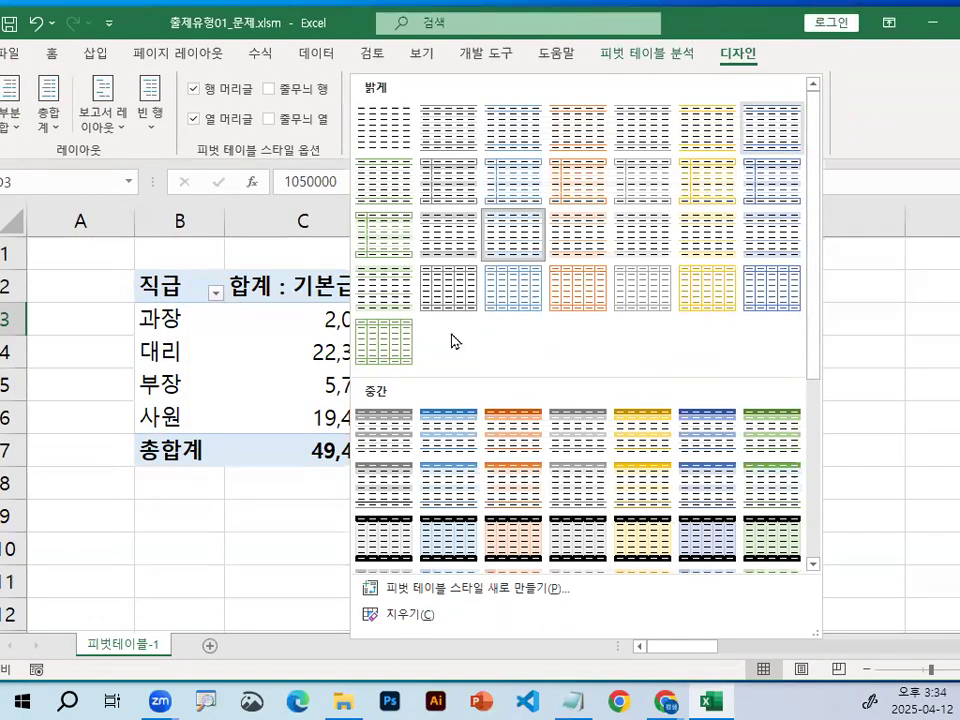
pyautogui.moveTo(825, 266); pyautogui.dragTo(823, 357)
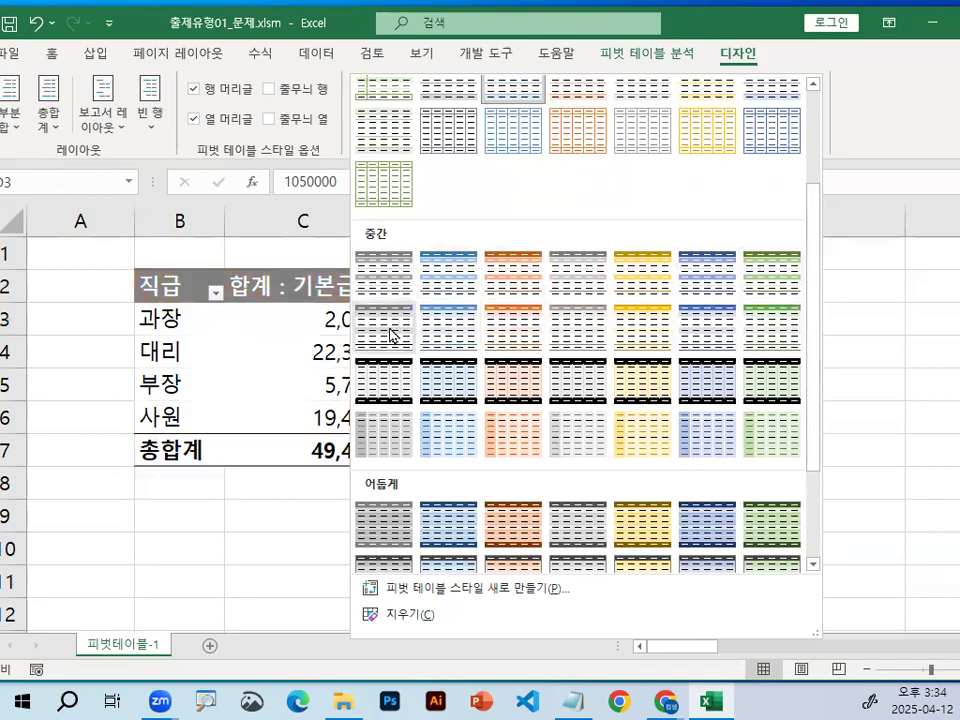
pyautogui.hotkey('ctrl', '1')
pyautogui.click(517, 331)
pyautogui.moveTo(611, 364)
pyautogui.mouseDown()
pyautogui.moveTo(424, 324)
pyautogui.moveTo(612, 362)
pyautogui.mouseUp()
pyautogui.moveTo(523, 304); pyautogui.dragTo(606, 214)
pyautogui.press('Escape')
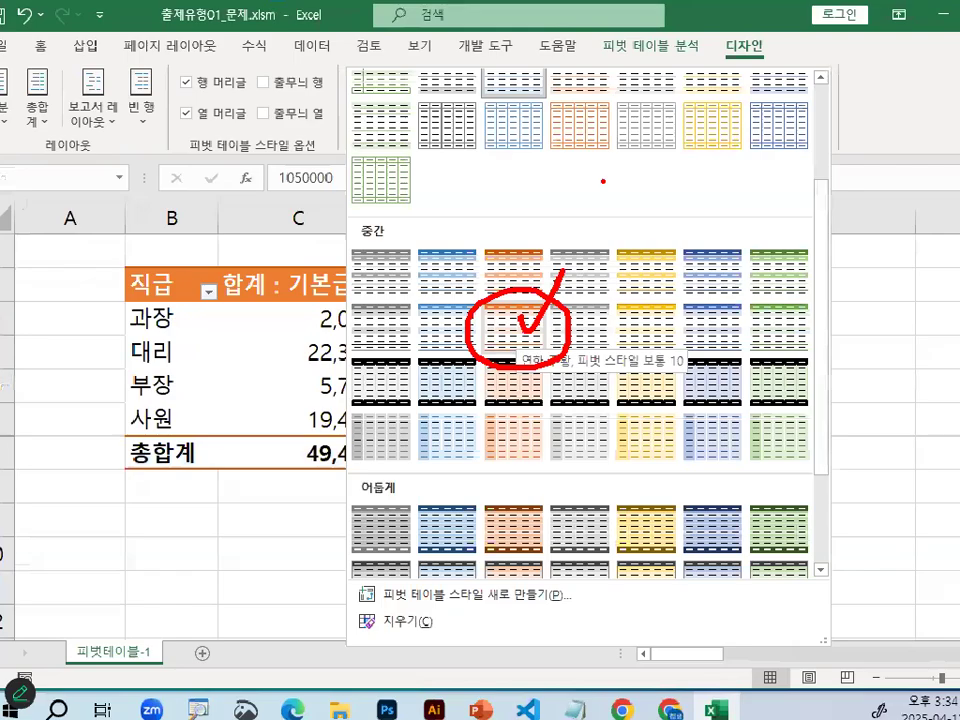
pyautogui.click(814, 121)
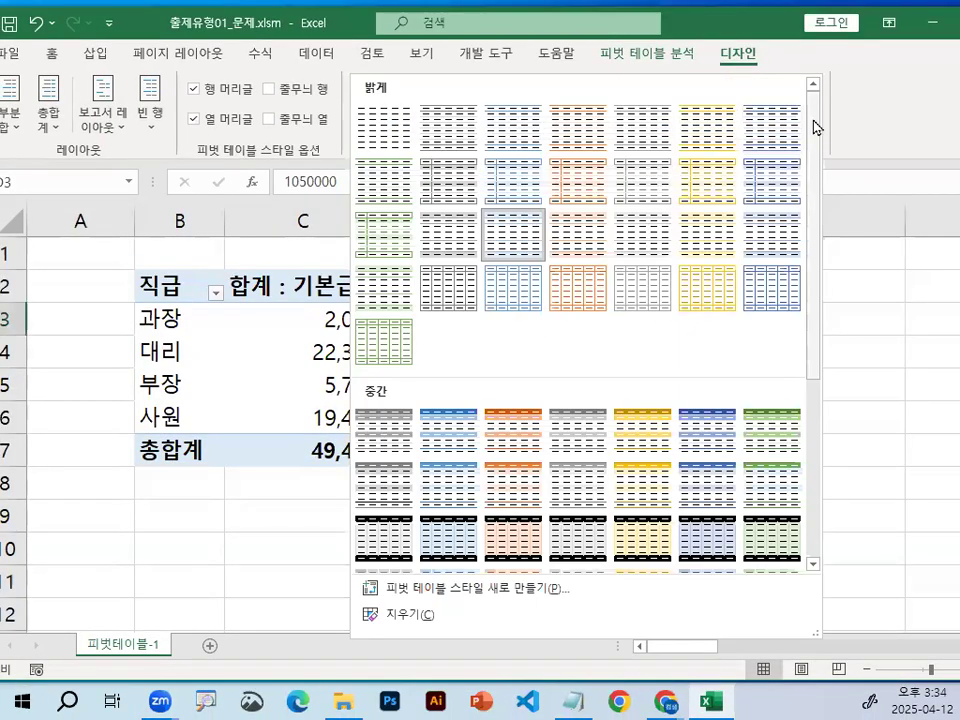
pyautogui.click(517, 490)
pyautogui.click(527, 546)
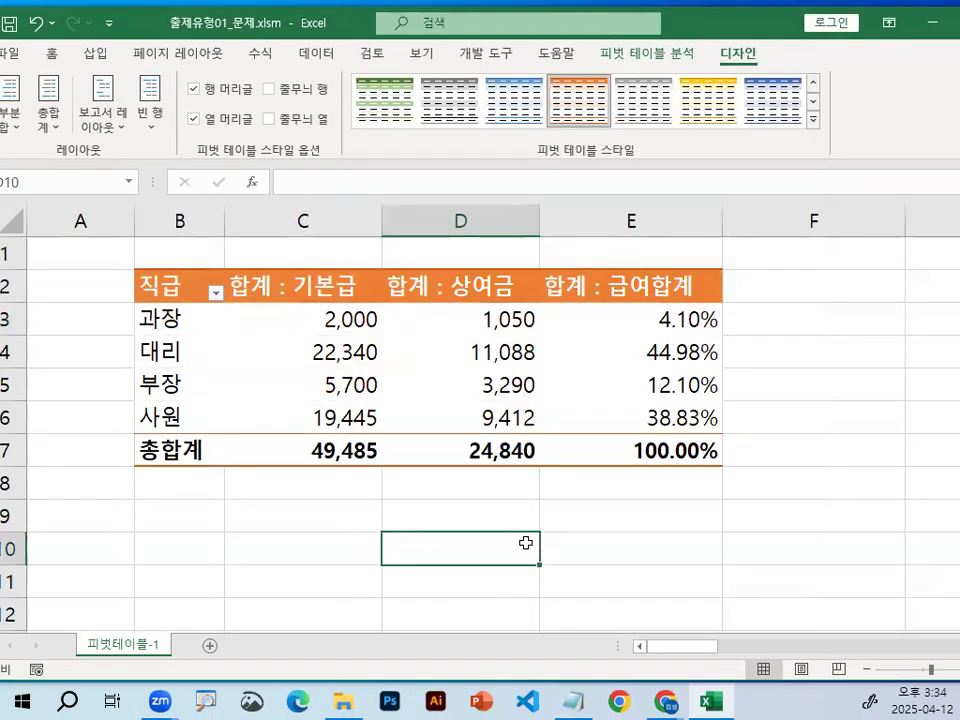
pyautogui.click(428, 488)
pyautogui.hotkey('ctrl', '1')
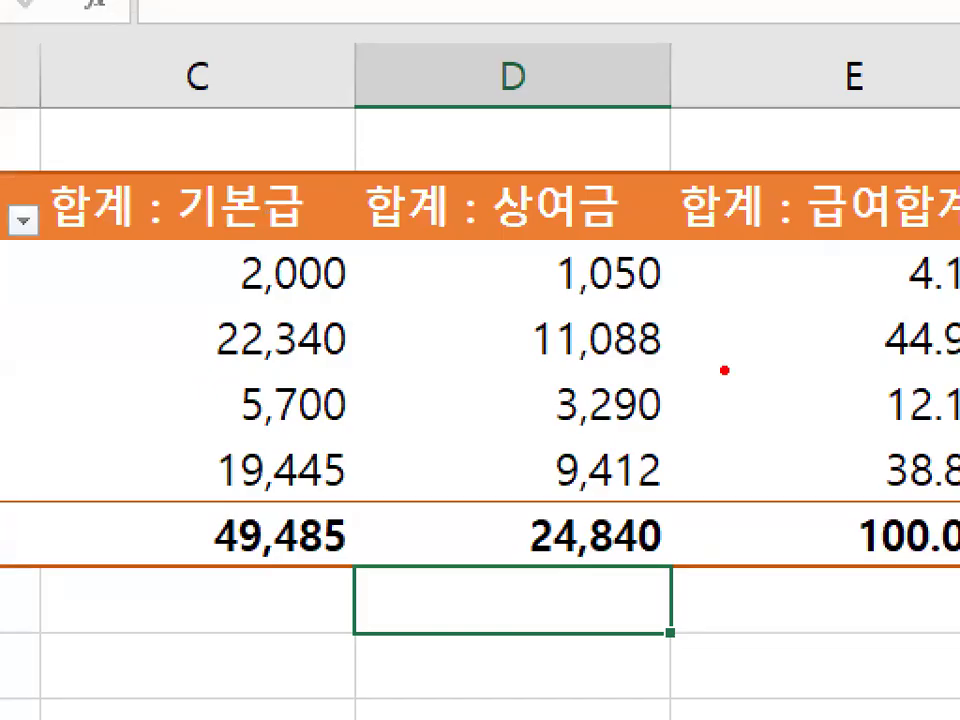
pyautogui.moveTo(566, 370); pyautogui.dragTo(530, 413)
pyautogui.press('Escape')
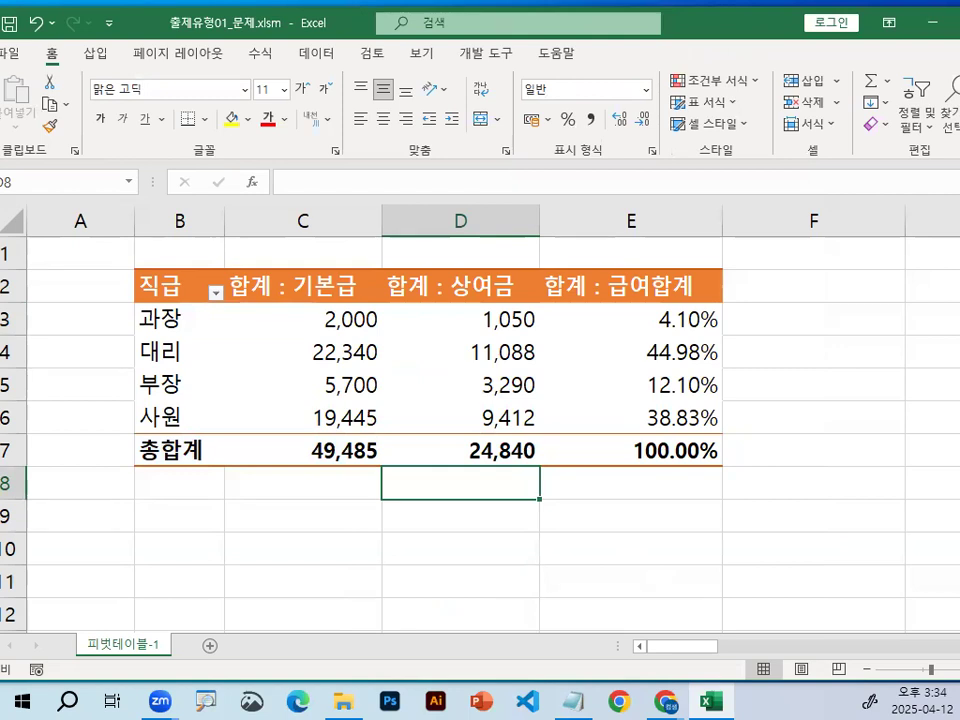
# Step: Narrow and reposition the Excel window so that all of it fits on the screen
pyautogui.moveTo(958, 71); pyautogui.dragTo(941, 71)
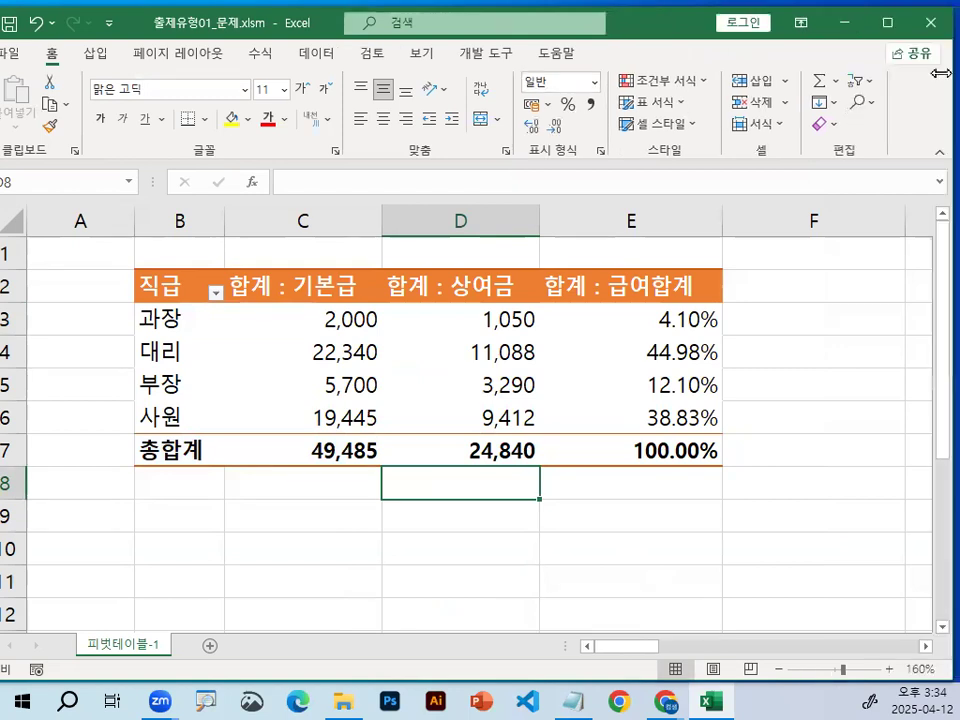
pyautogui.doubleClick(656, 28)
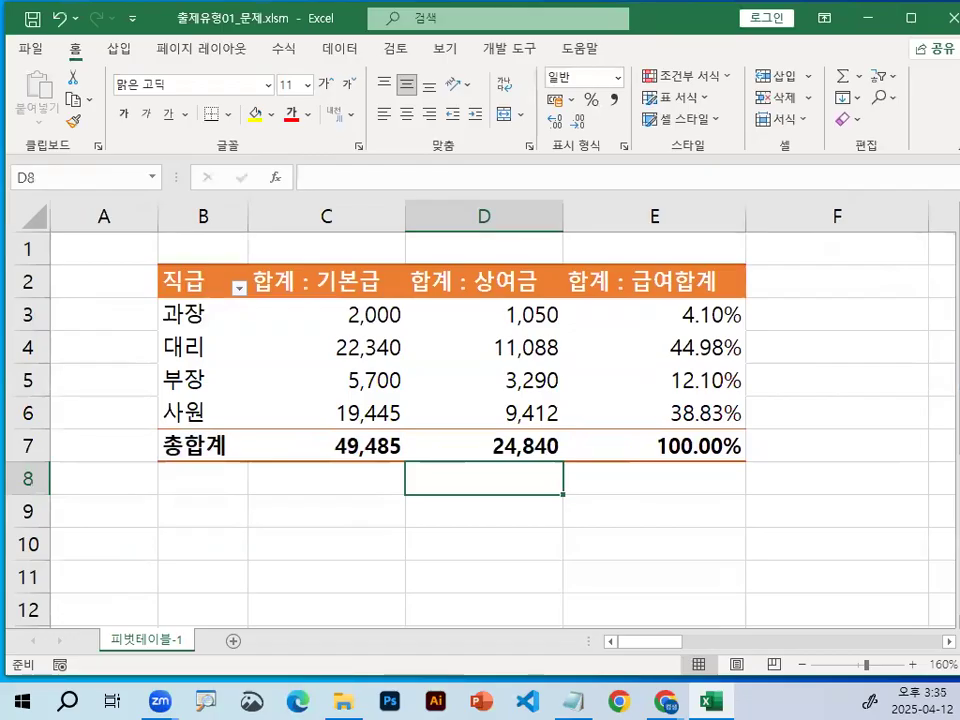
pyautogui.moveTo(958, 96); pyautogui.dragTo(941, 96)
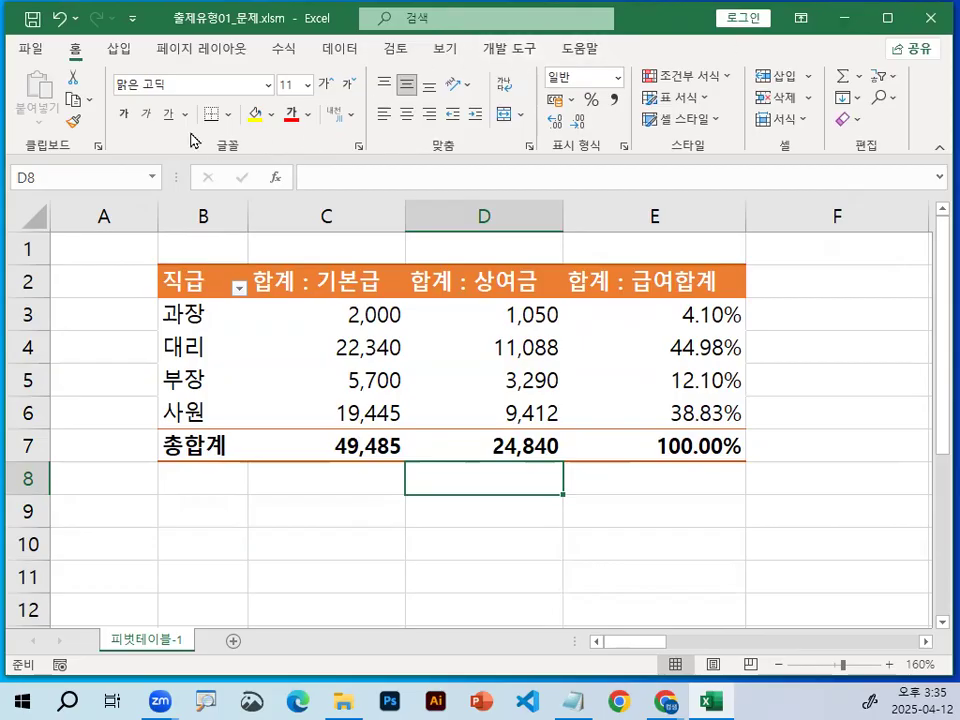
# Step: Close the workbook 출제유형01_문제.xlsm without saving the changes
pyautogui.click(17, 56)
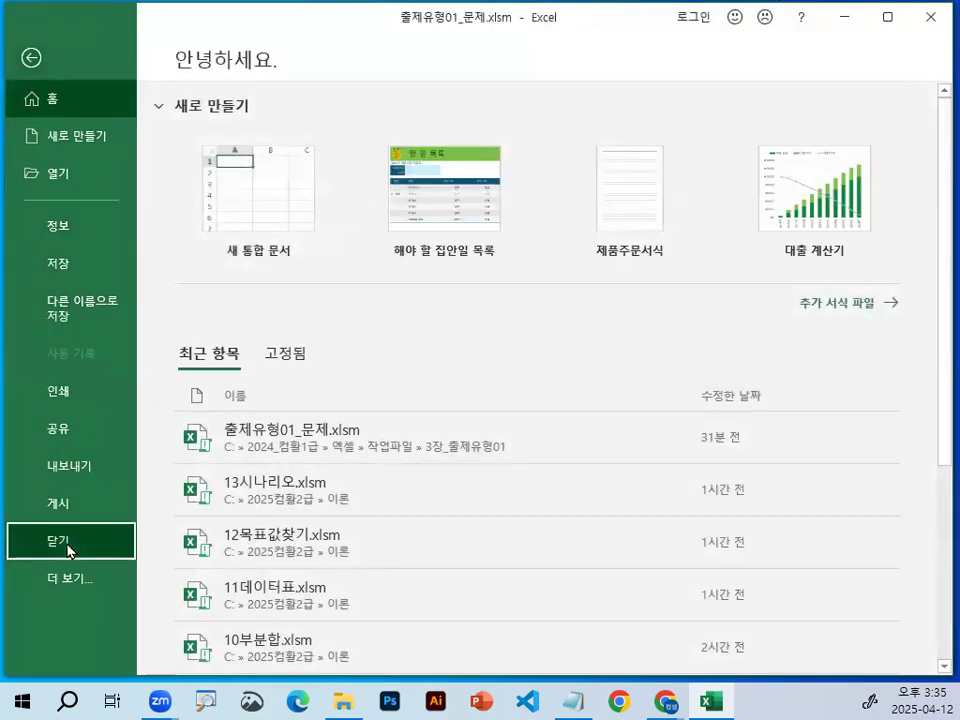
pyautogui.click(66, 542)
pyautogui.click(496, 392)
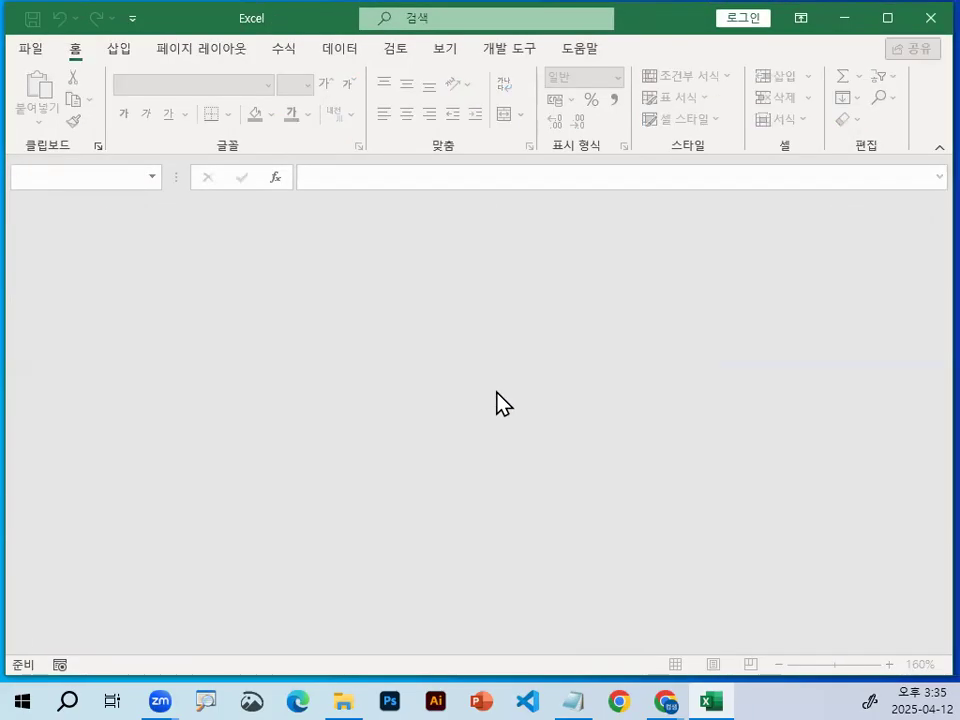
# Step: Open the workbook 완전정복01_문제.xlsm
pyautogui.click(30, 50)
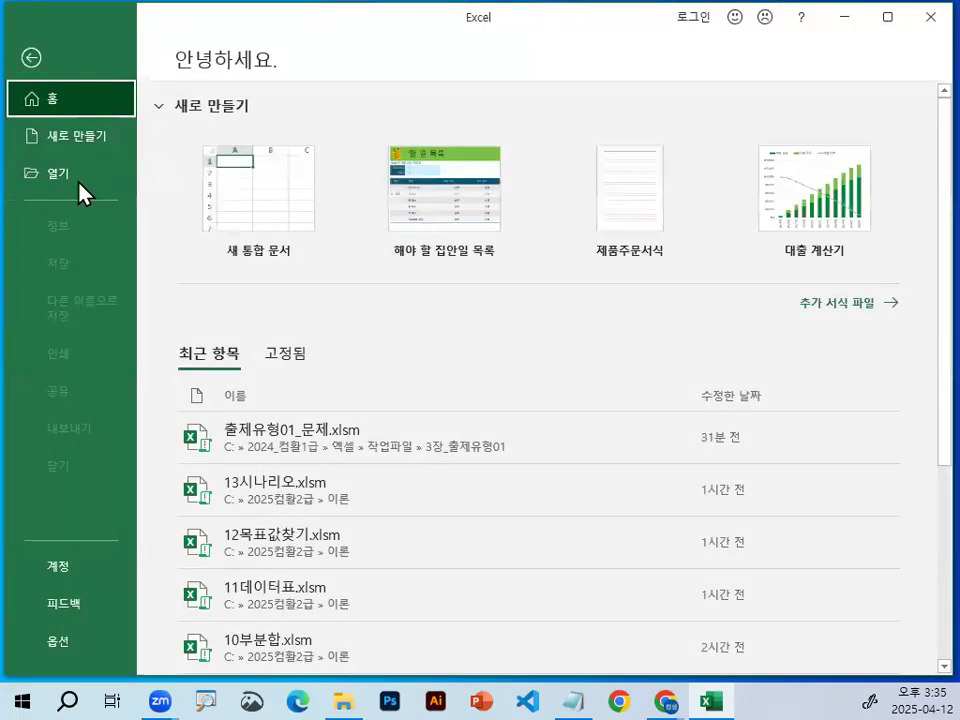
pyautogui.click(78, 182)
pyautogui.click(313, 340)
pyautogui.doubleClick(313, 137)
pyautogui.click(390, 327)
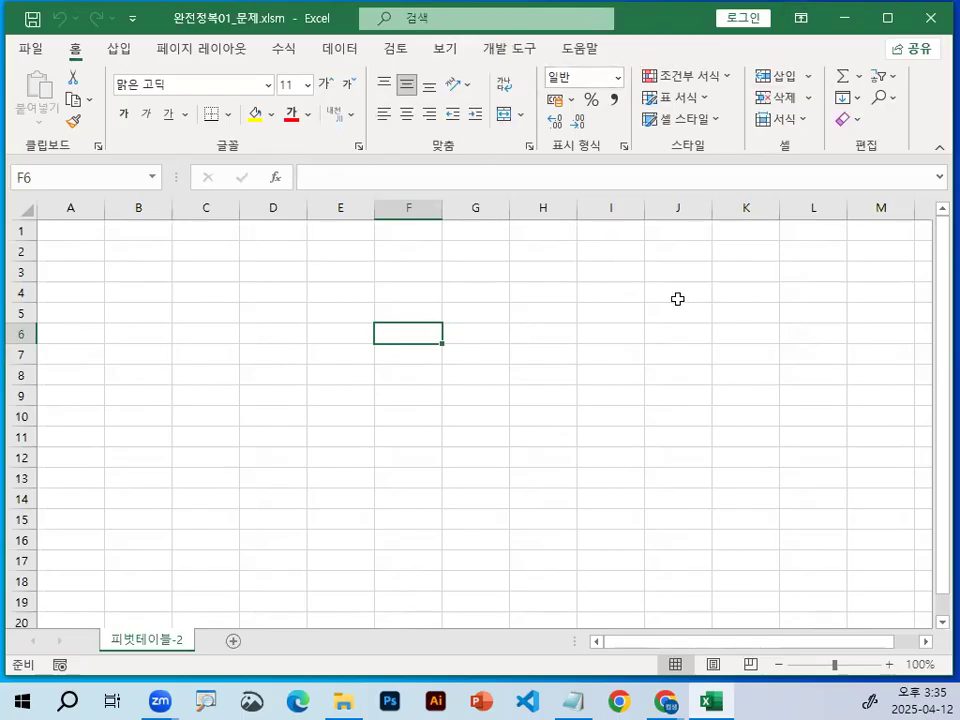
# Step: Start importing external data at cell E5 through the existing connections and browse the local disk C: for the source
pyautogui.click(315, 311)
pyautogui.hotkey('ctrl', '1')
pyautogui.click(340, 92)
pyautogui.moveTo(398, 98)
pyautogui.mouseDown()
pyautogui.moveTo(314, 124)
pyautogui.moveTo(401, 74)
pyautogui.mouseUp()
pyautogui.press('Escape')
pyautogui.click(348, 97)
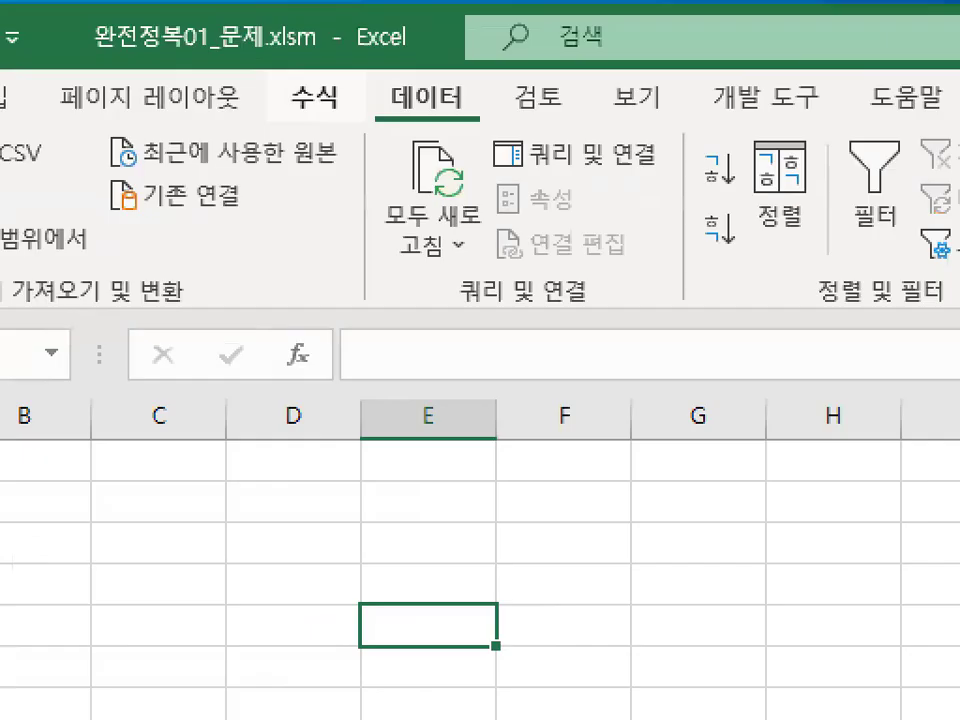
pyautogui.moveTo(268, 210)
pyautogui.mouseDown()
pyautogui.moveTo(72, 222)
pyautogui.moveTo(264, 188)
pyautogui.mouseUp()
pyautogui.press('Escape')
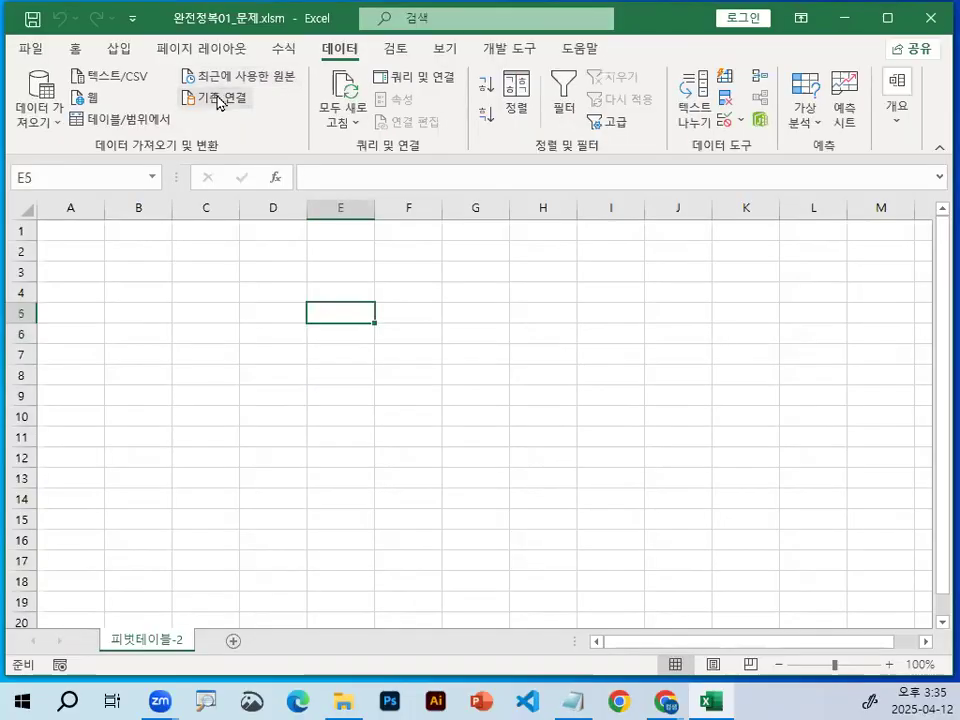
pyautogui.click(175, 195)
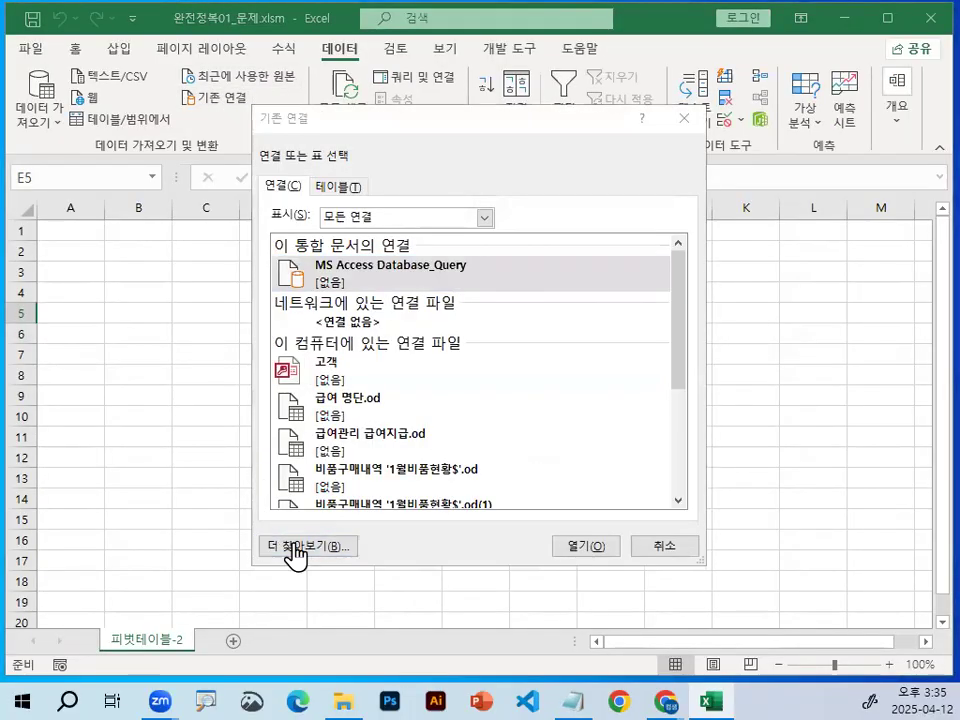
pyautogui.click(300, 546)
pyautogui.click(366, 544)
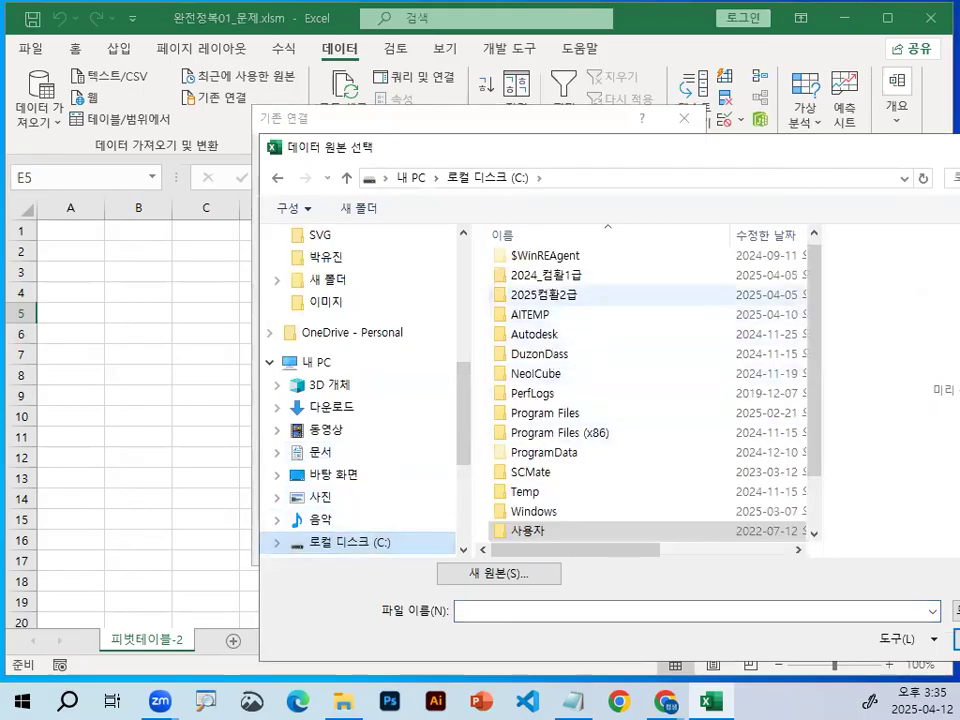
# Step: Go to the folder 2024_컴활1급 > 엑셀 > 작업파일 > 3장_출제유형01 in the data source selection
pyautogui.moveTo(437, 298); pyautogui.dragTo(690, 292)
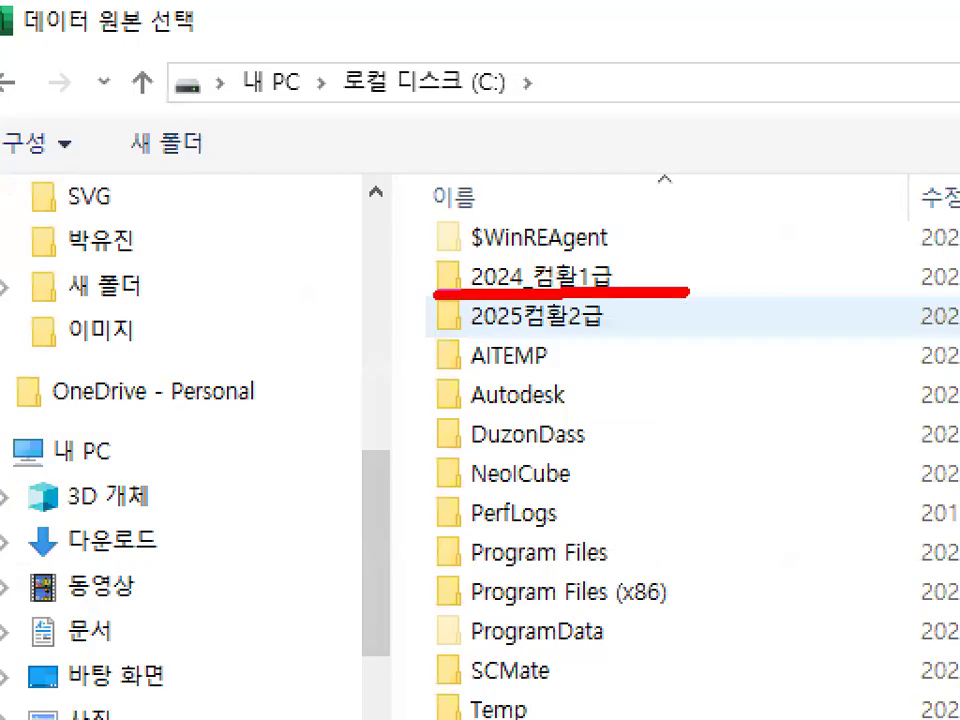
pyautogui.press('Escape')
pyautogui.doubleClick(550, 276)
pyautogui.doubleClick(527, 284)
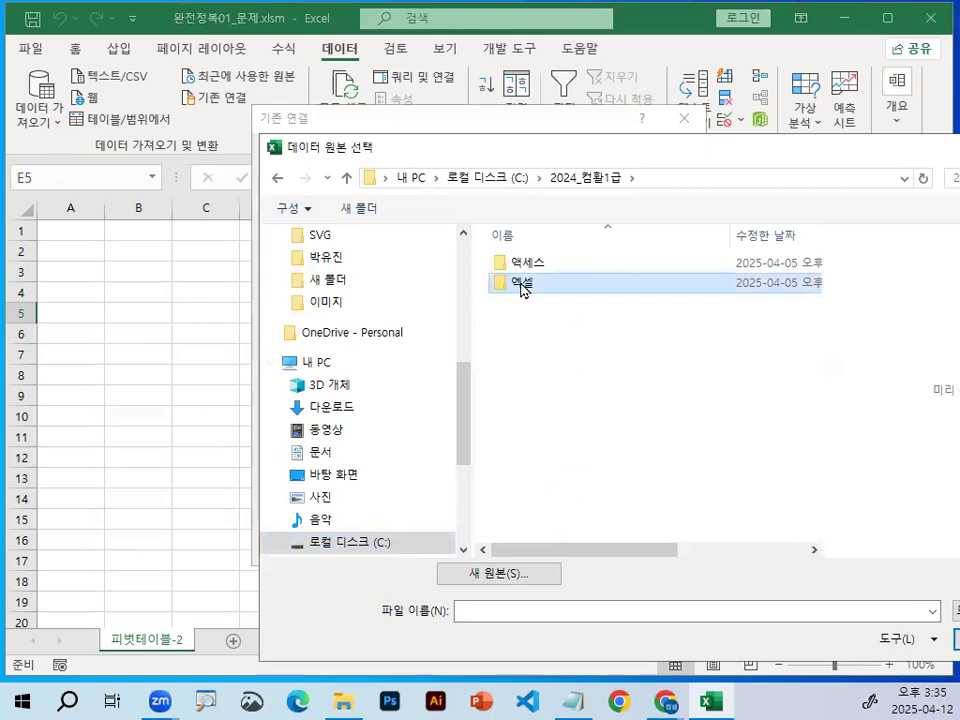
pyautogui.doubleClick(529, 286)
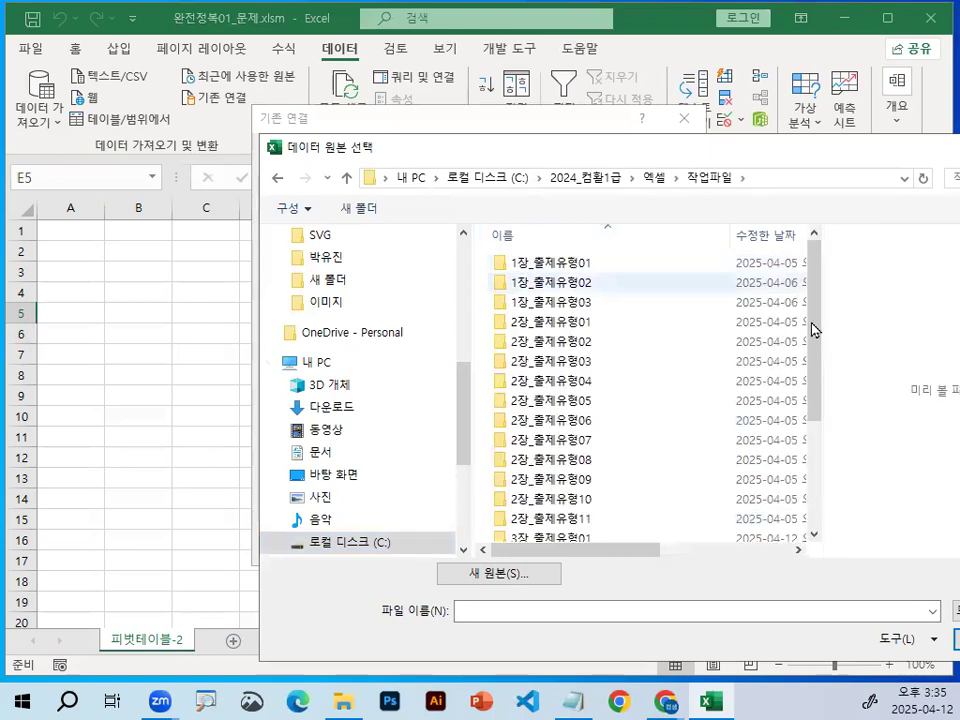
pyautogui.moveTo(821, 336); pyautogui.dragTo(824, 459)
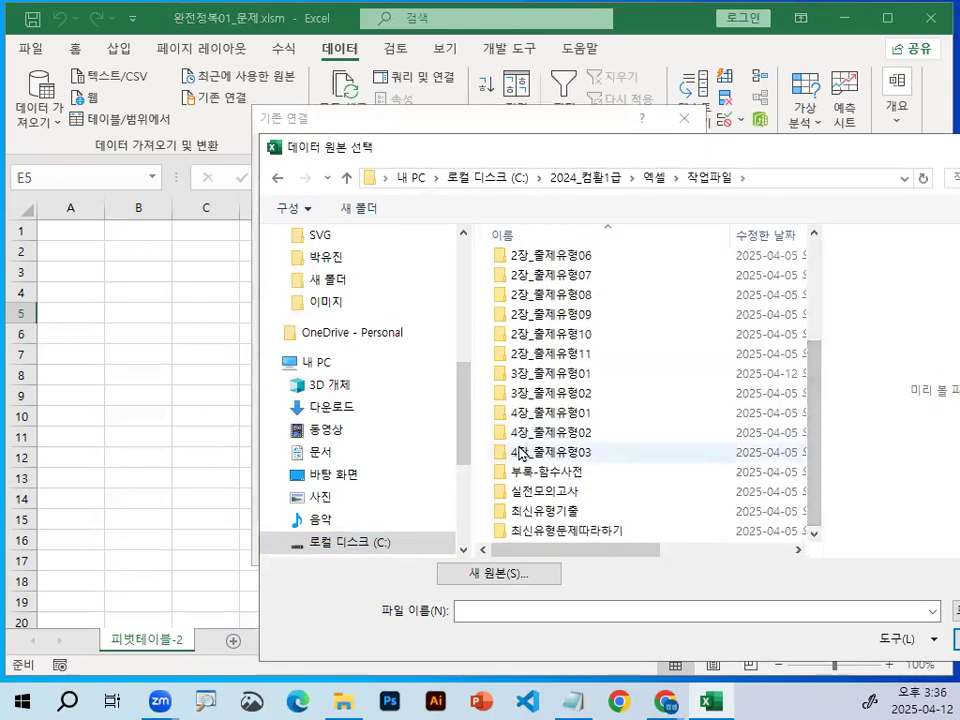
pyautogui.doubleClick(541, 374)
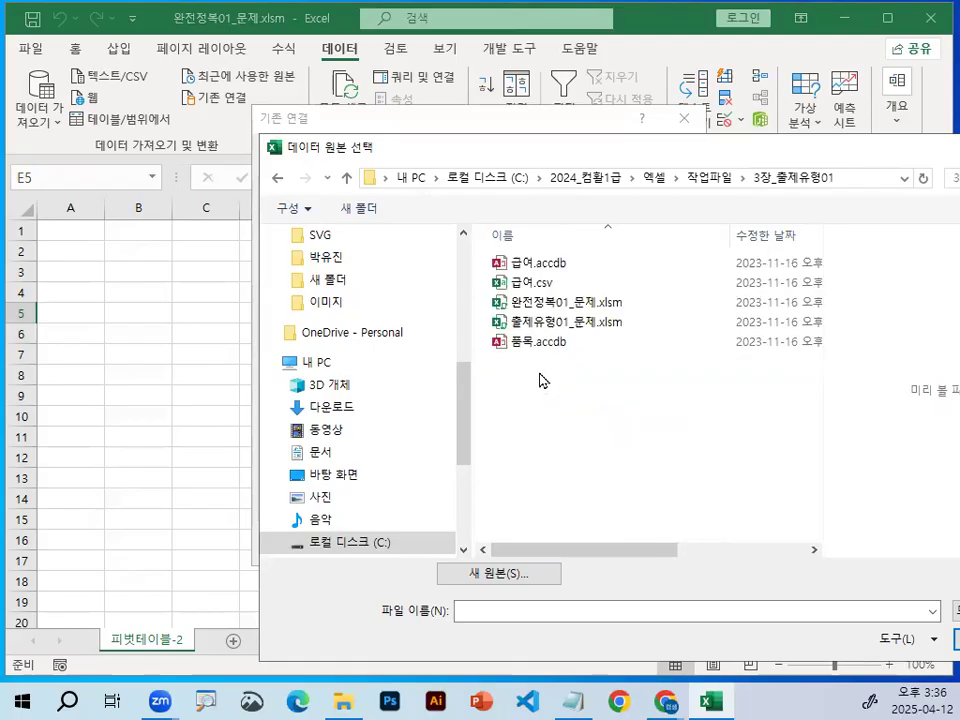
# Step: Pick 품목.accdb as the data source, choose a PivotTable report as the display format, and cancel the import
pyautogui.click(536, 345)
pyautogui.moveTo(811, 146); pyautogui.dragTo(559, 65)
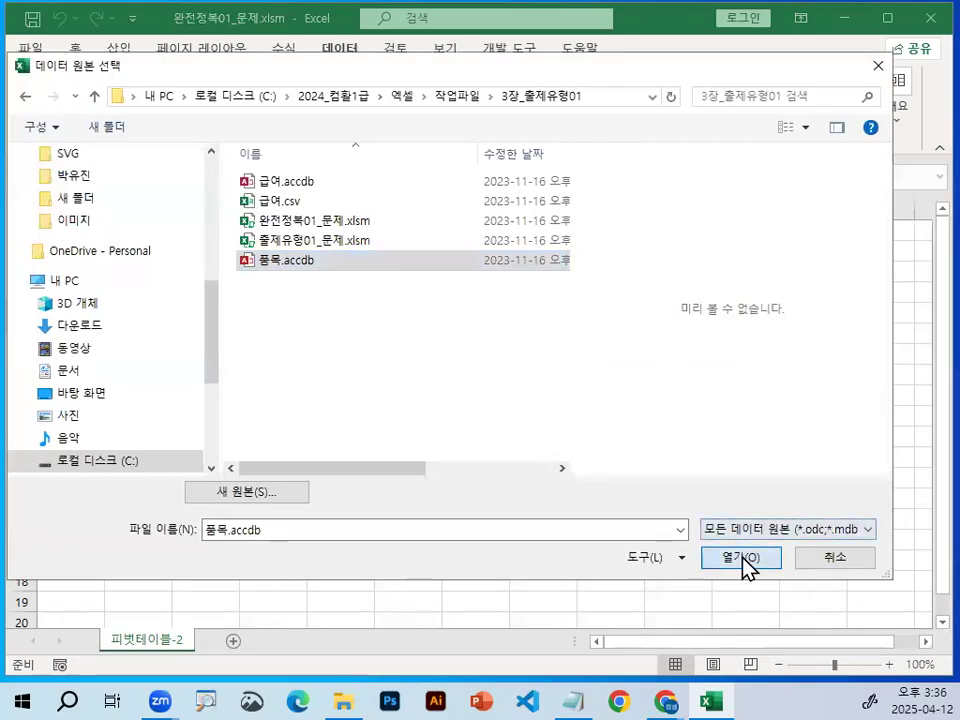
pyautogui.click(742, 558)
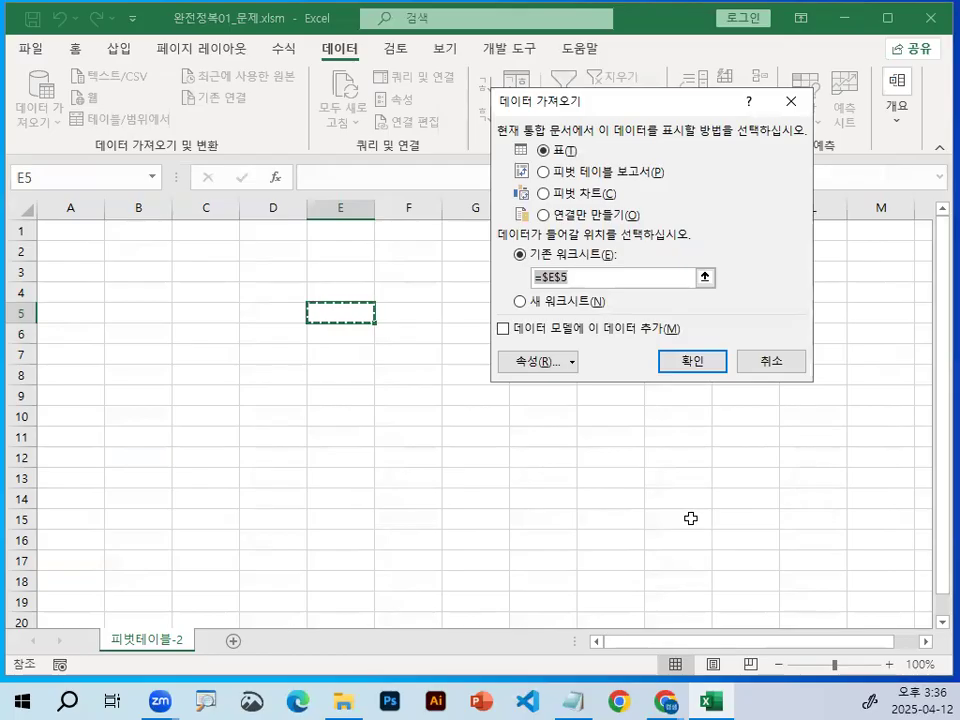
pyautogui.click(550, 175)
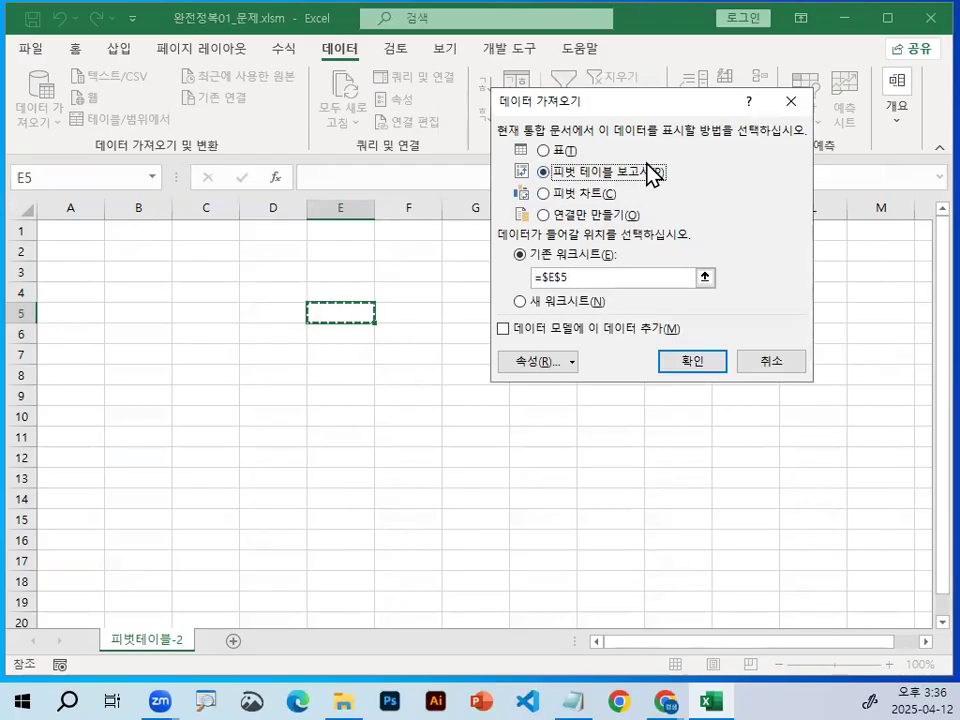
pyautogui.click(775, 361)
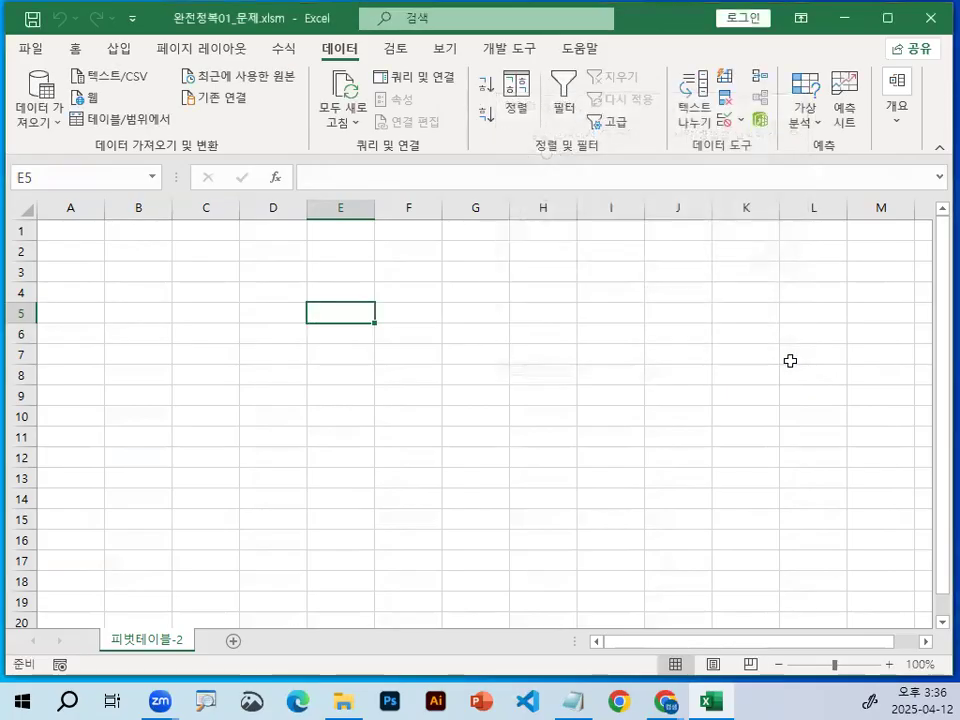
pyautogui.click(772, 356)
# Step: Switch to File Explorer and open 품목.accdb from the 3장_출제유형01 folder in Access to view its tables
pyautogui.click(341, 700)
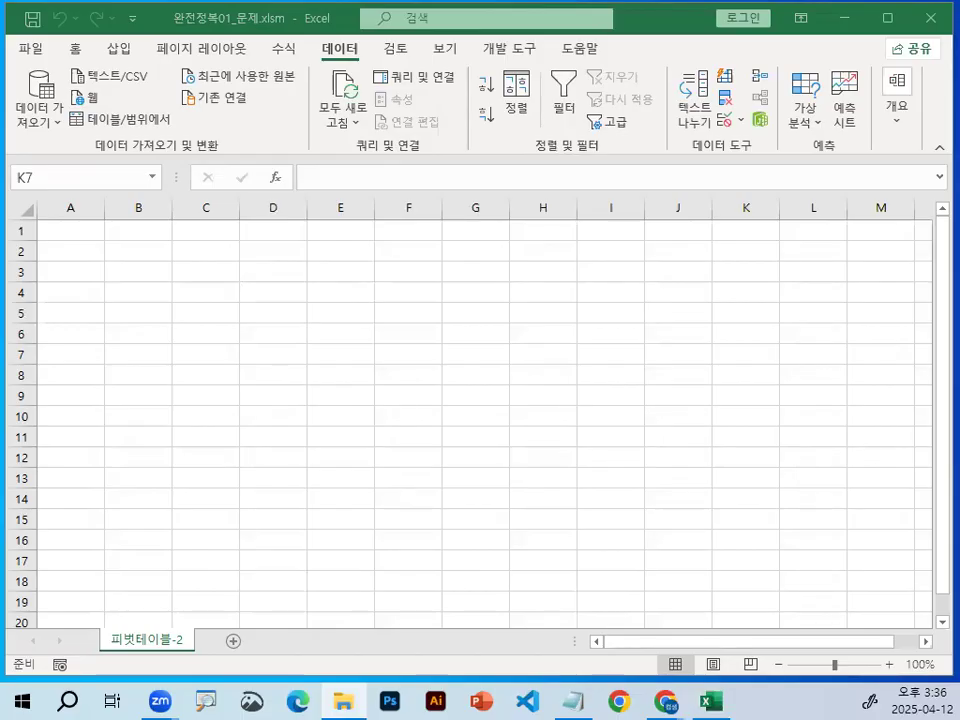
pyautogui.click(343, 701)
pyautogui.scroll(-1, 350, 556)
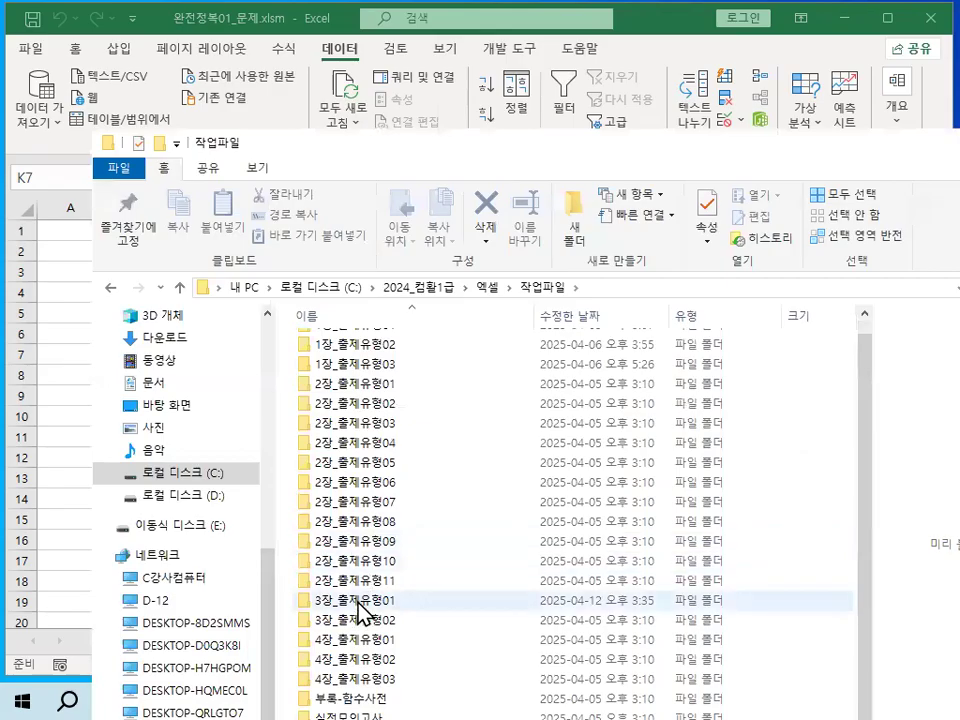
pyautogui.doubleClick(358, 604)
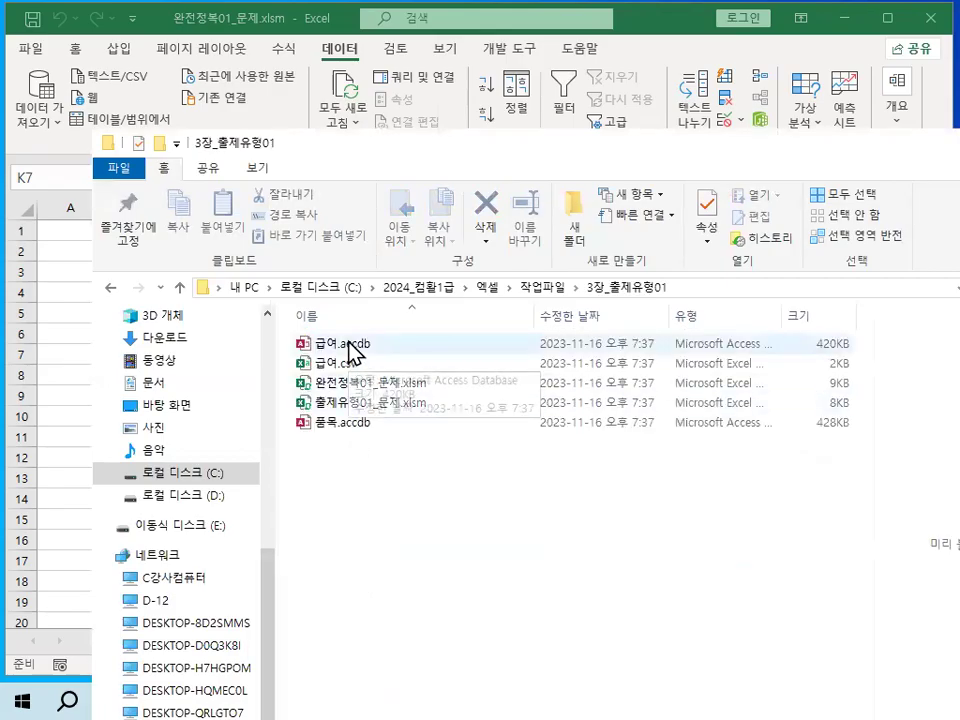
pyautogui.doubleClick(333, 424)
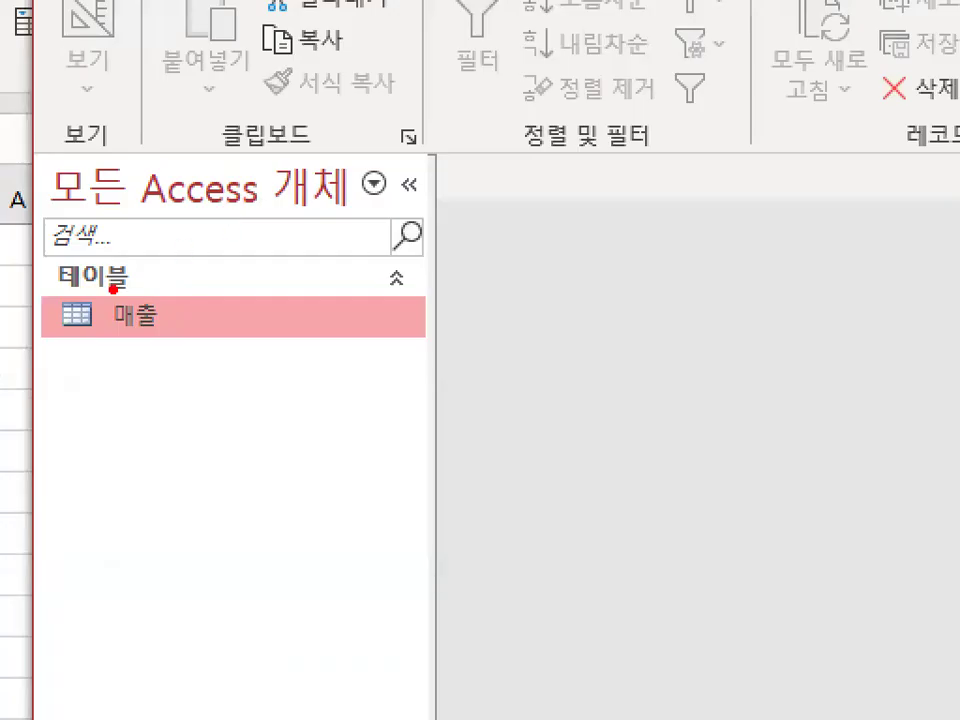
pyautogui.moveTo(42, 290)
pyautogui.mouseDown()
pyautogui.moveTo(167, 293)
pyautogui.moveTo(175, 322)
pyautogui.mouseUp()
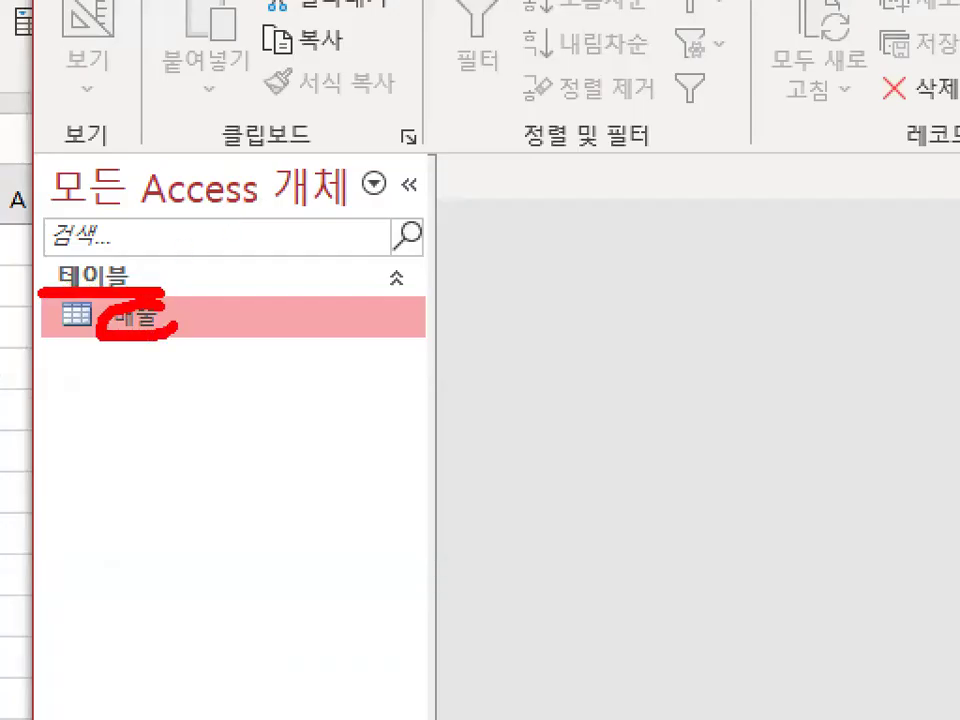
pyautogui.moveTo(250, 165); pyautogui.dragTo(165, 303)
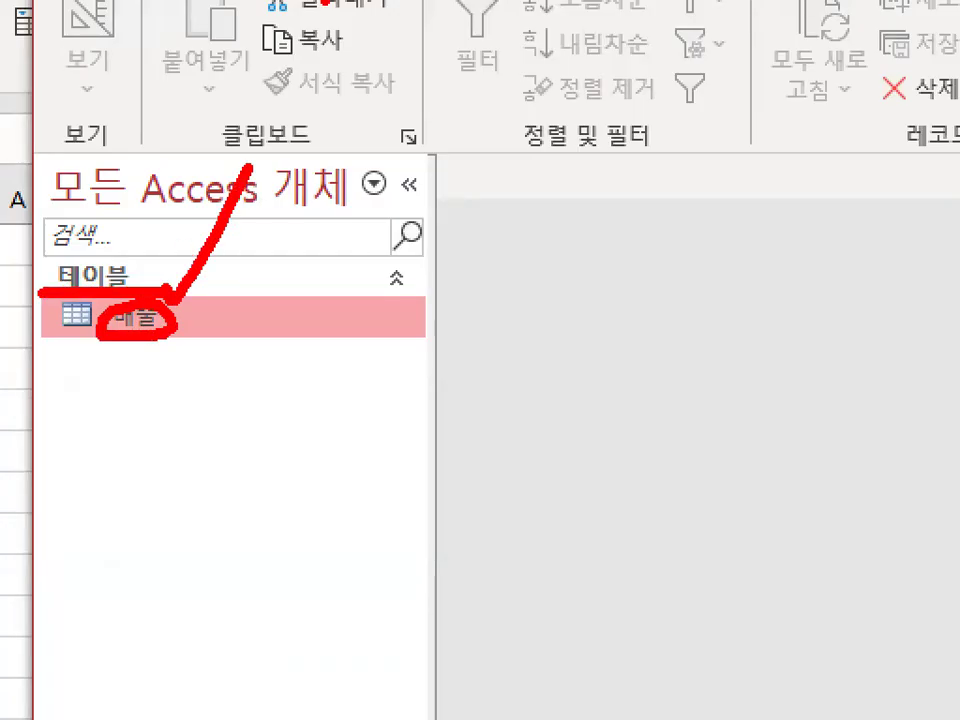
pyautogui.press('Escape')
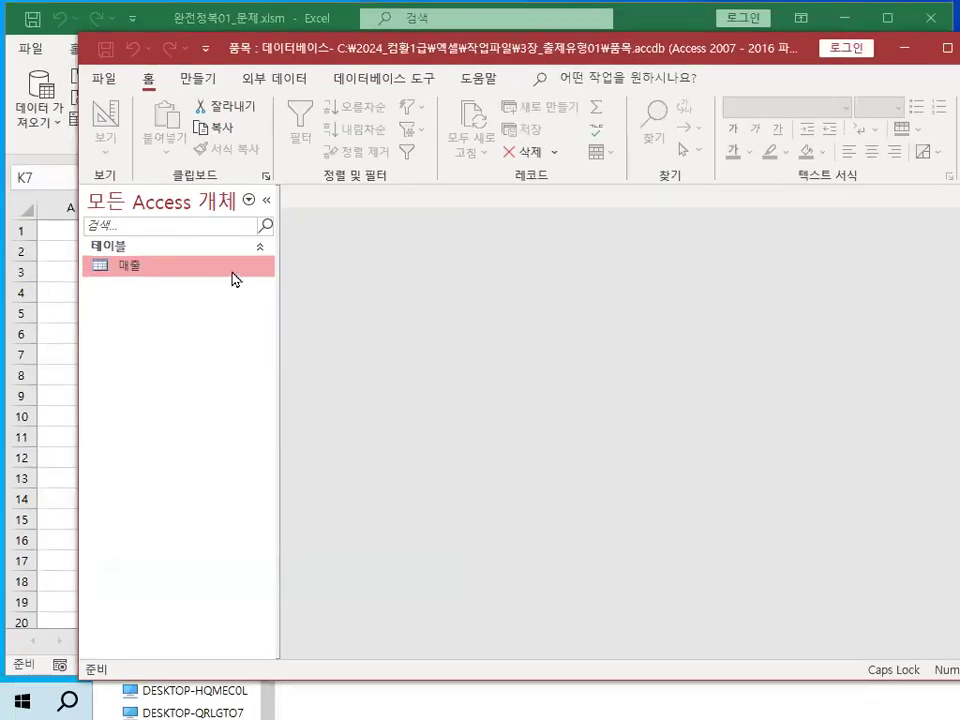
pyautogui.hotkey('ctrl', '1')
pyautogui.moveTo(164, 257)
pyautogui.mouseDown()
pyautogui.moveTo(113, 293)
pyautogui.moveTo(189, 273)
pyautogui.mouseUp()
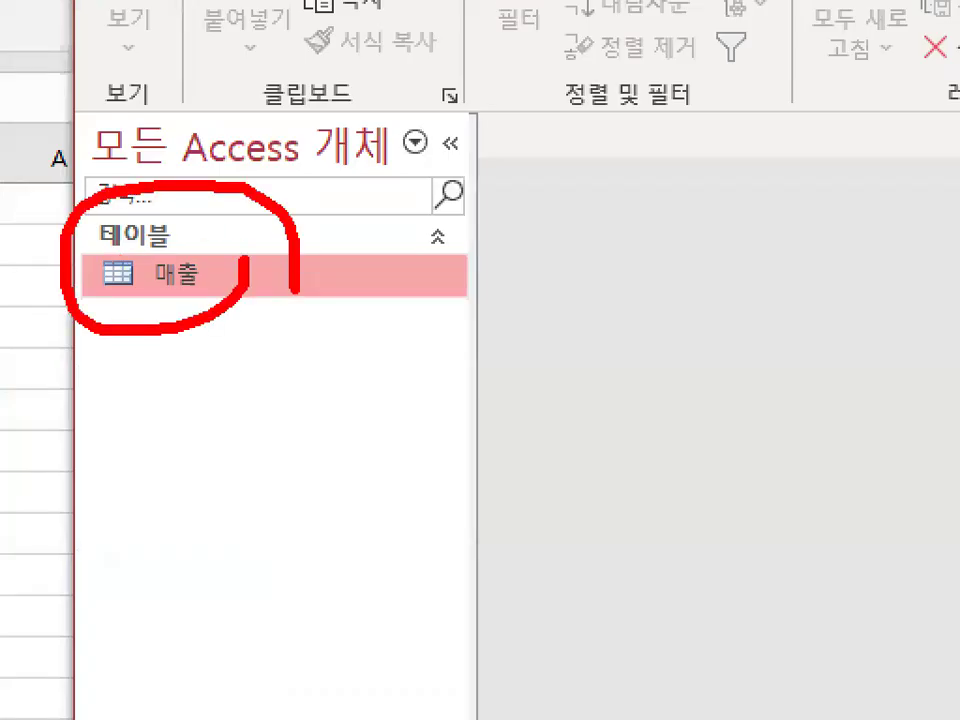
pyautogui.press('Escape')
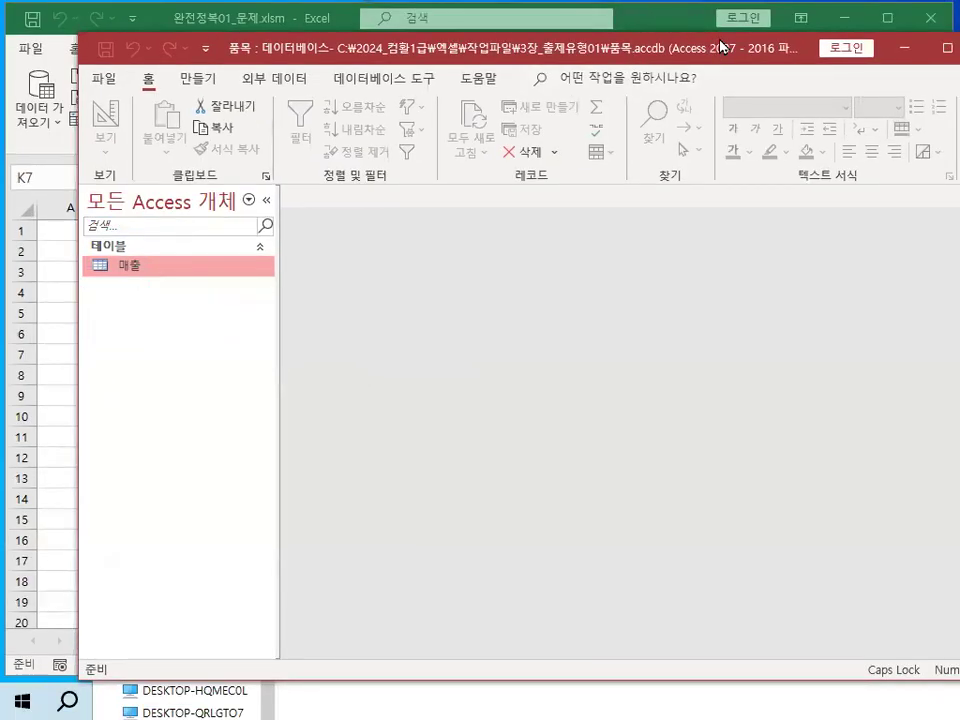
# Step: Close the 품목 database in Access, move the File Explorer window aside and return to the 완전정복01_문제.xlsm workbook in Excel
pyautogui.moveTo(721, 47); pyautogui.dragTo(409, 115)
pyautogui.click(691, 116)
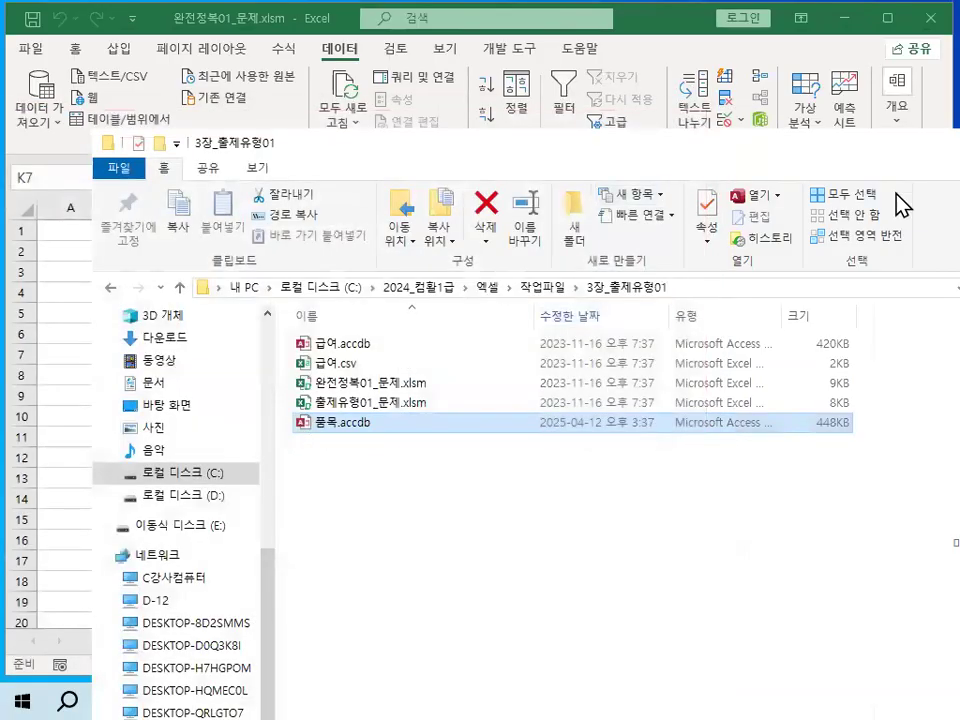
pyautogui.moveTo(825, 149); pyautogui.dragTo(959, 226)
pyautogui.click(476, 403)
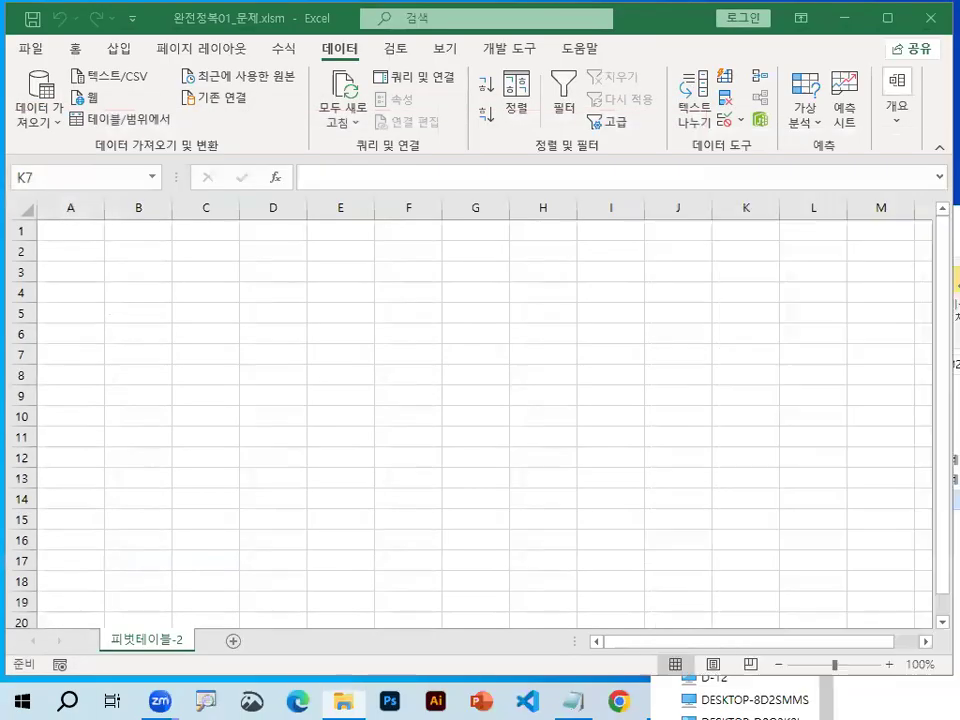
# Step: Start importing external data with cells E4:E5 selected, going through the existing connections to browse for another source
pyautogui.moveTo(349, 307); pyautogui.dragTo(343, 295)
pyautogui.click(219, 99)
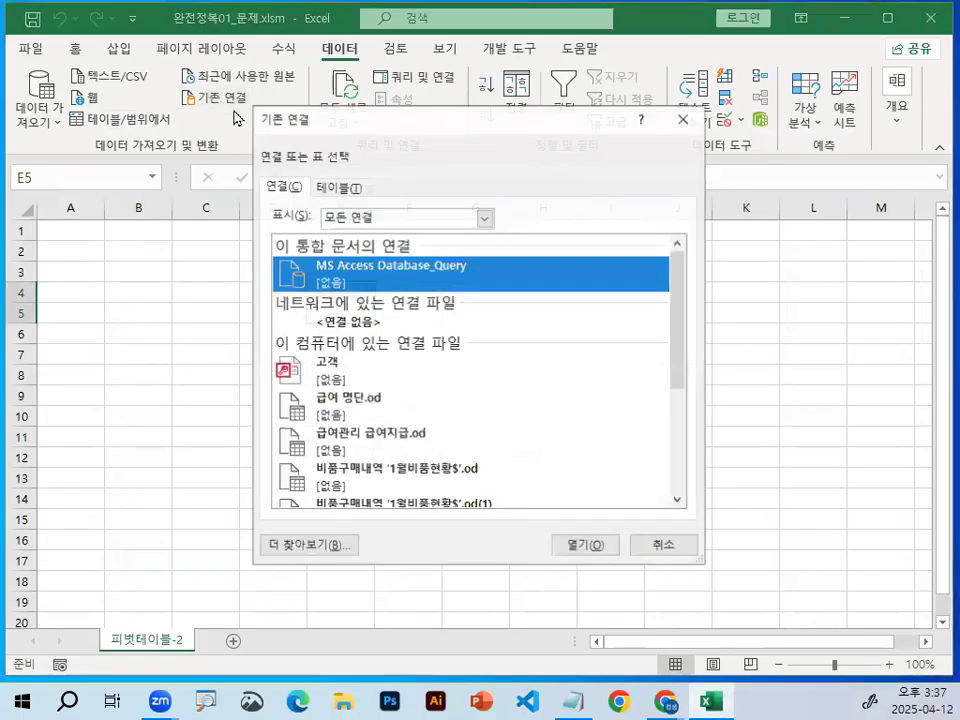
pyautogui.click(328, 543)
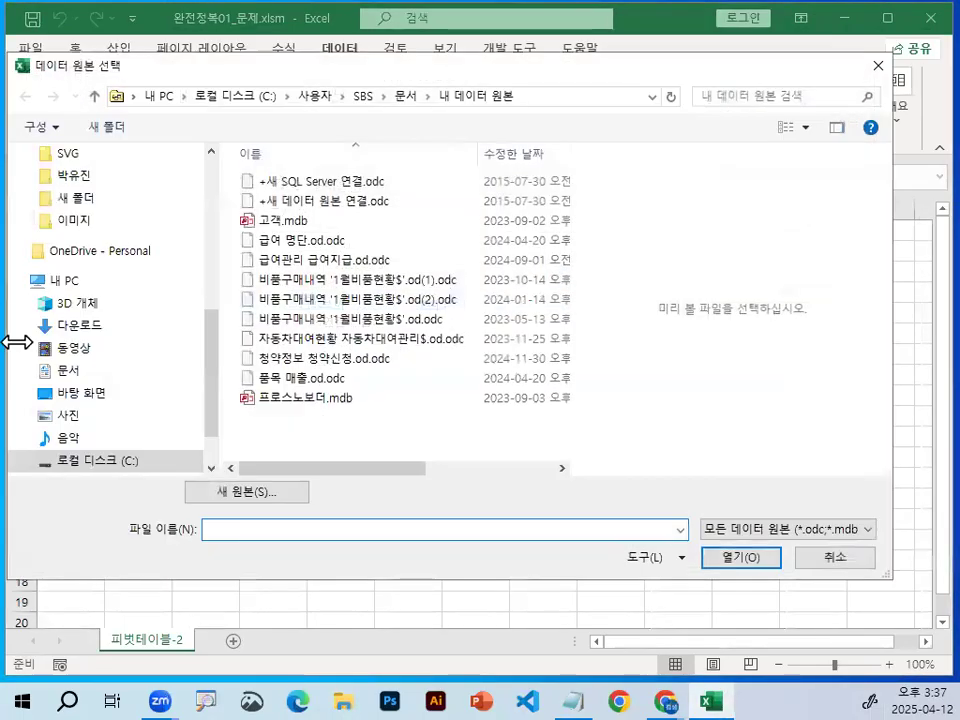
# Step: Go to the folder 2024_컴활1급 > 엑셀 > 작업파일 > 3장_출제유형01 on local disk C: in the data source selection
pyautogui.click(94, 461)
pyautogui.doubleClick(297, 198)
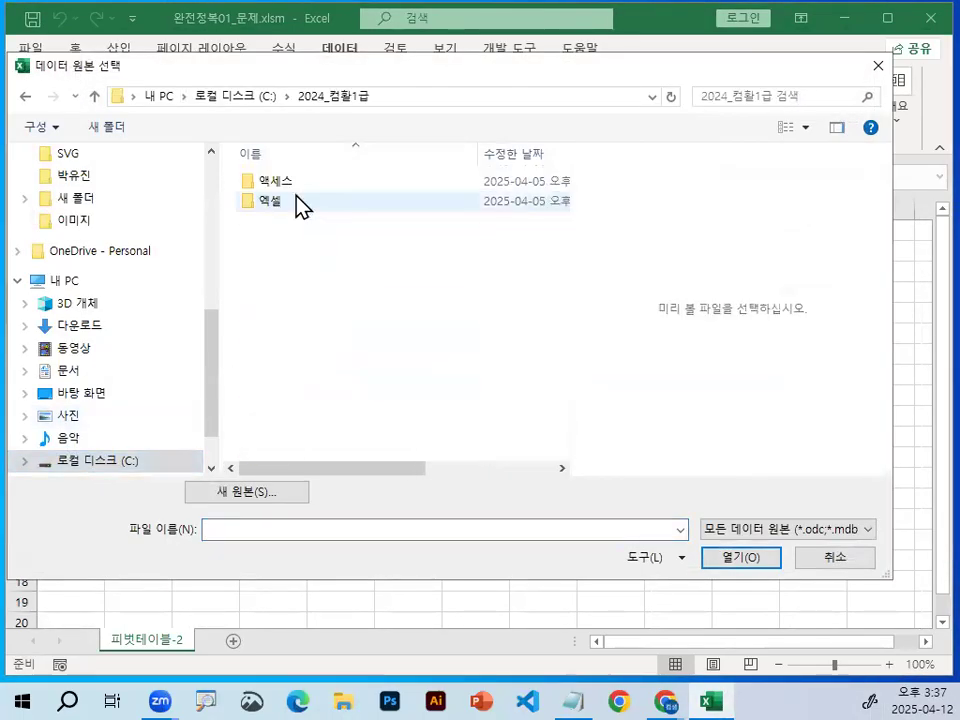
pyautogui.doubleClick(275, 203)
pyautogui.doubleClick(280, 208)
pyautogui.scroll(-2, 282, 232)
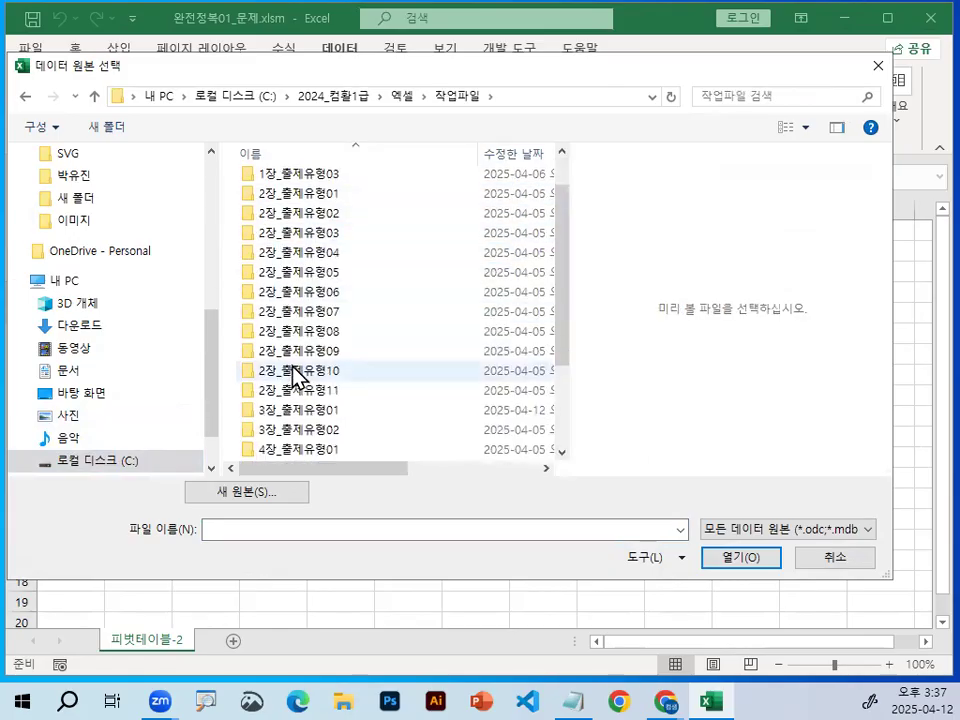
pyautogui.doubleClick(300, 352)
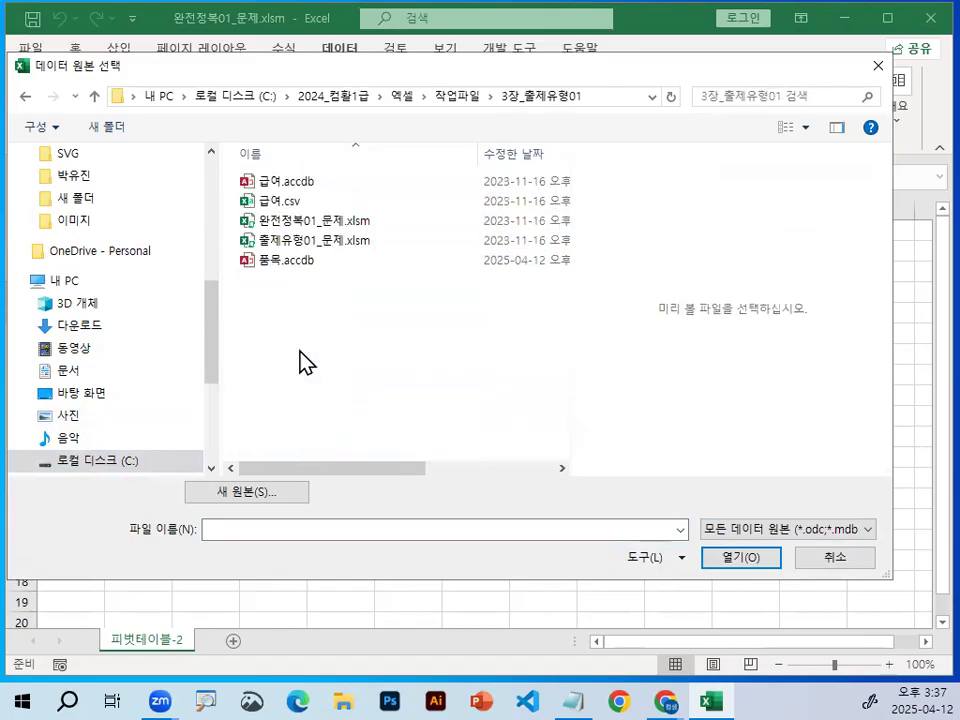
# Step: Use 품목.accdb as the data source and choose a PivotTable report as the display format
pyautogui.click(284, 262)
pyautogui.click(737, 558)
pyautogui.hotkey('ctrl', '1')
pyautogui.moveTo(758, 242)
pyautogui.mouseDown()
pyautogui.moveTo(655, 312)
pyautogui.moveTo(691, 292)
pyautogui.mouseUp()
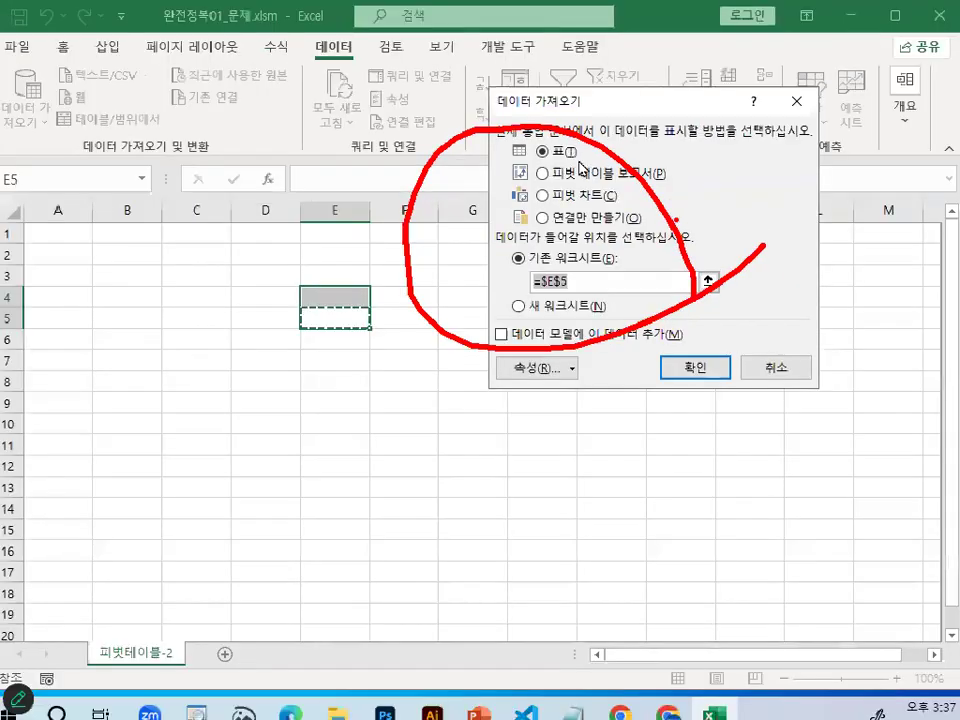
pyautogui.click(583, 250)
pyautogui.moveTo(699, 174); pyautogui.dragTo(590, 166)
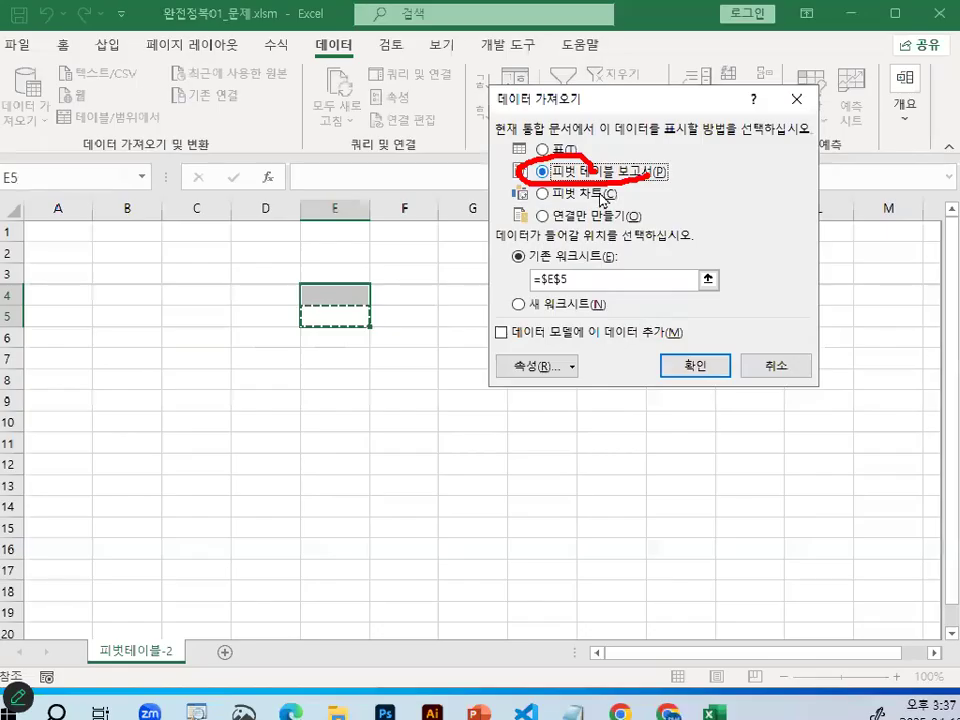
pyautogui.moveTo(570, 279); pyautogui.dragTo(494, 271)
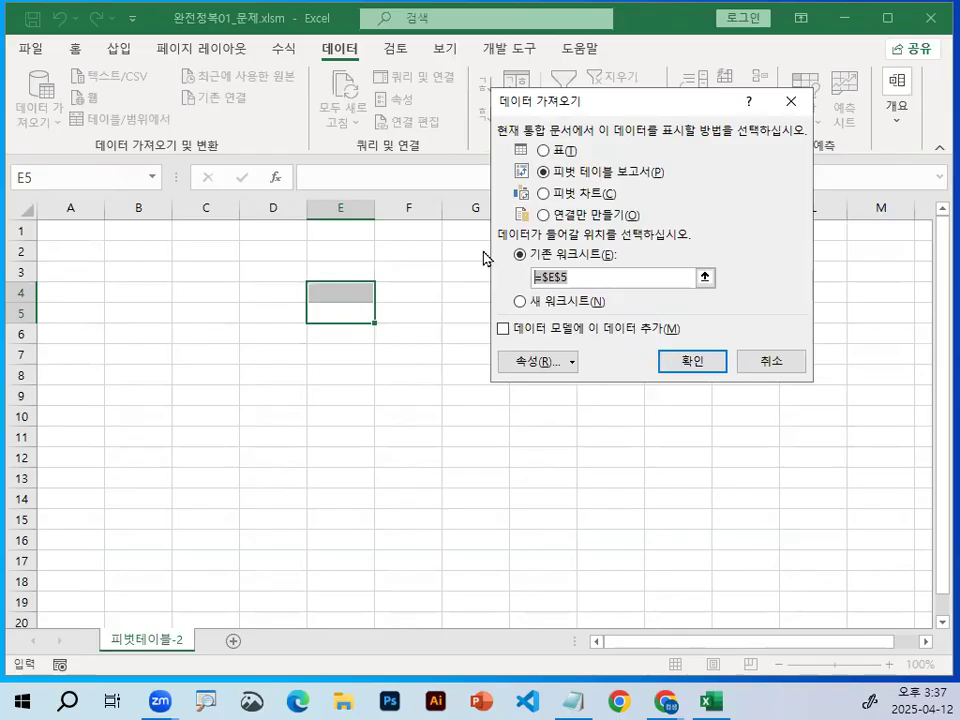
# Step: Place the PivotTable at cell B3 of the existing 피벗테이블-2 worksheet and allow the connection to the external data source
pyautogui.click(130, 267)
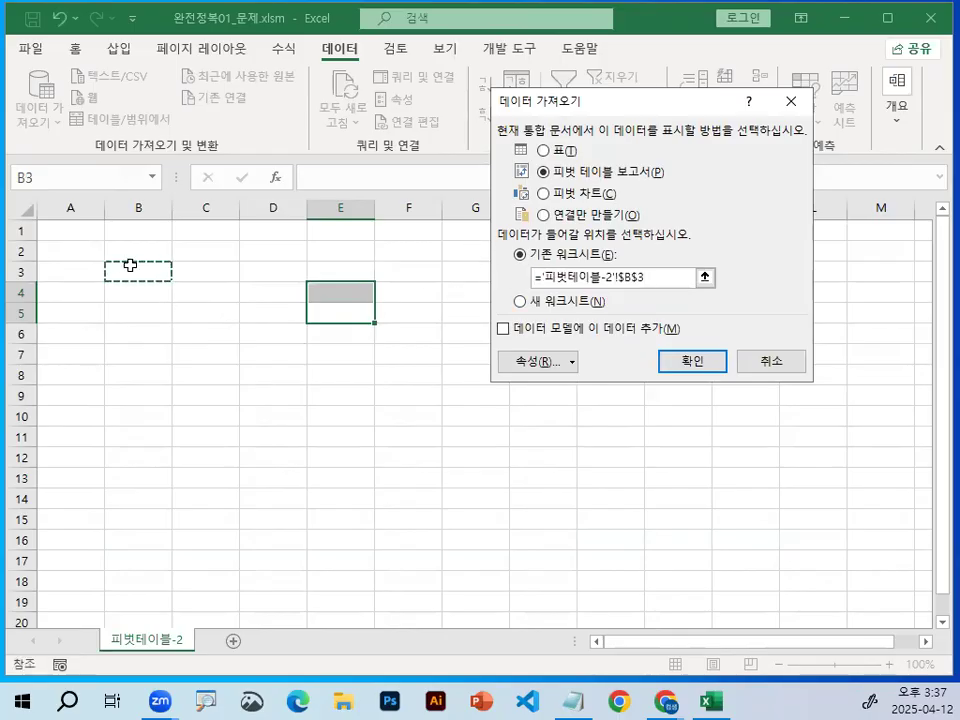
pyautogui.click(700, 362)
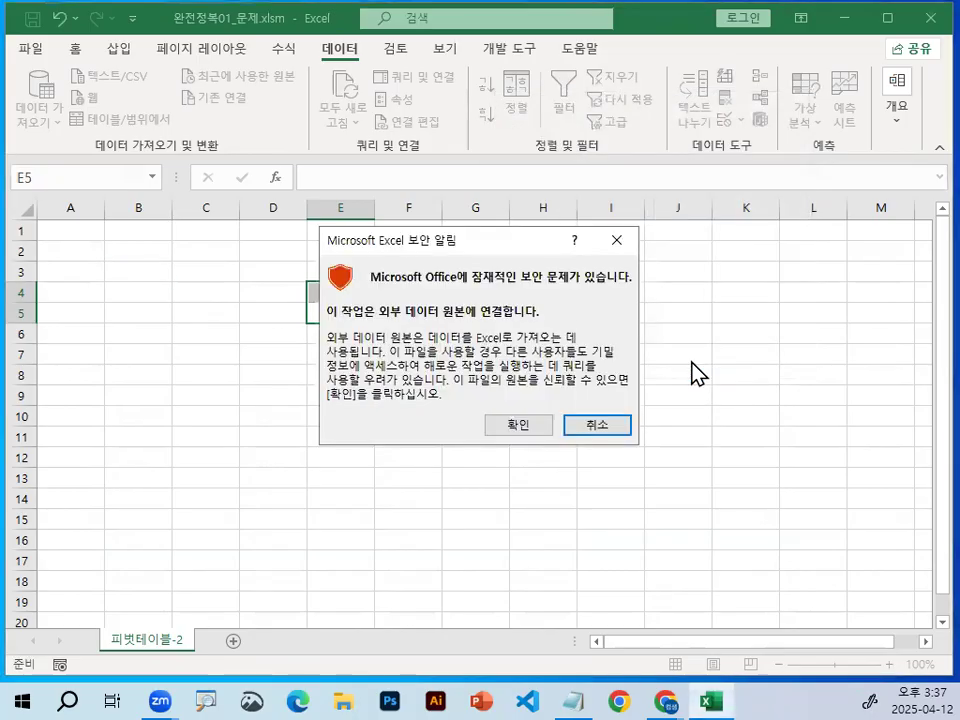
pyautogui.click(519, 432)
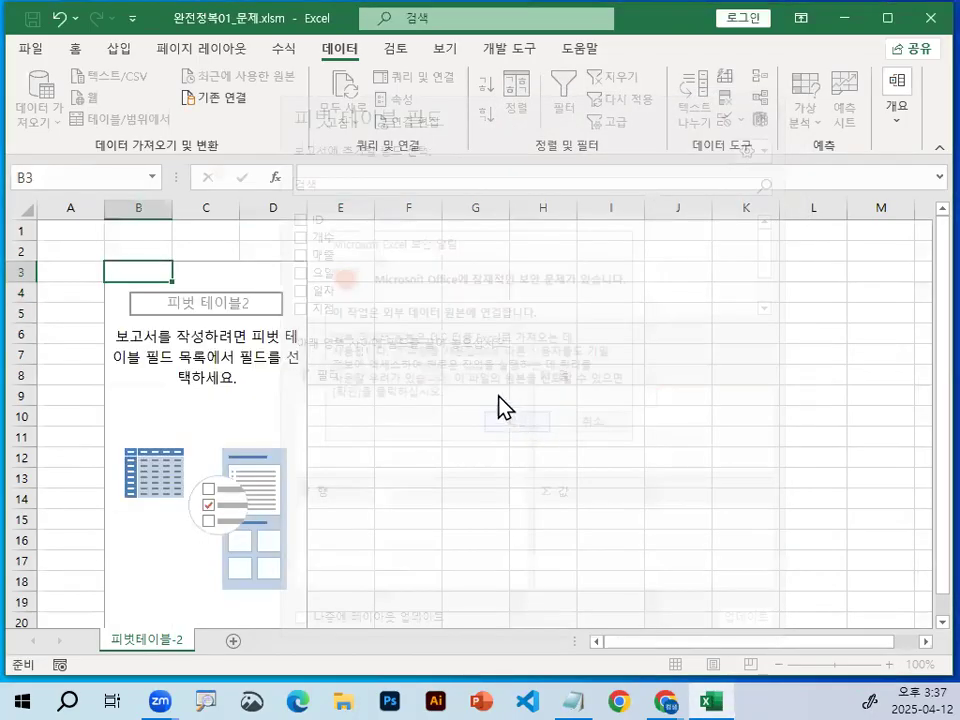
# Step: Move the PivotTable field list clear of the report and add the 지점 field to the filter area
pyautogui.moveTo(513, 125); pyautogui.dragTo(649, 66)
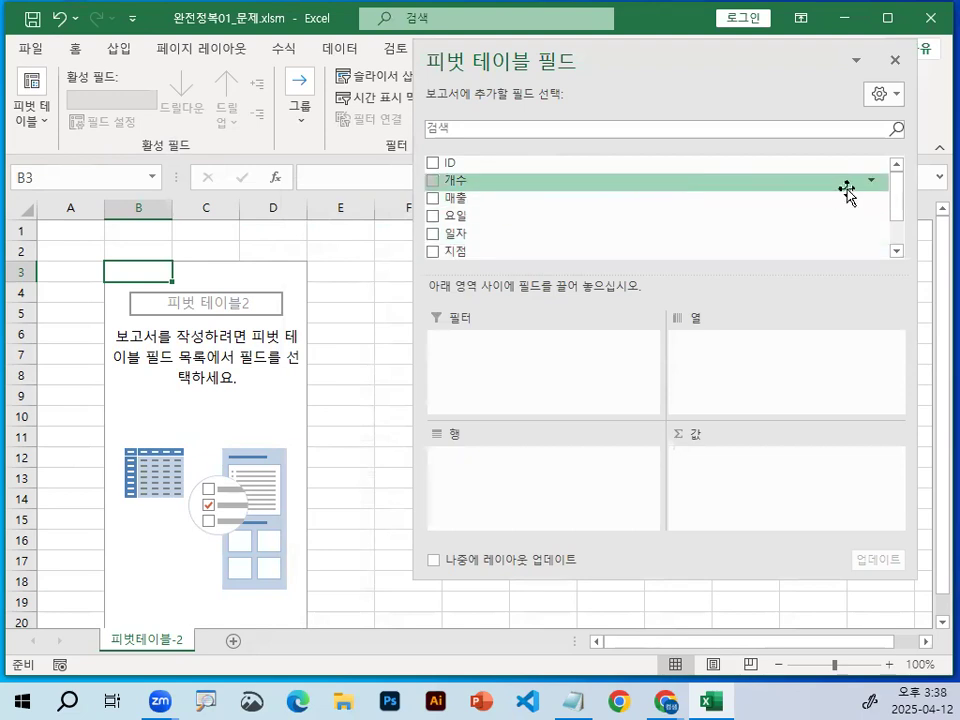
pyautogui.moveTo(898, 193)
pyautogui.mouseDown()
pyautogui.moveTo(902, 214)
pyautogui.moveTo(908, 195)
pyautogui.mouseUp()
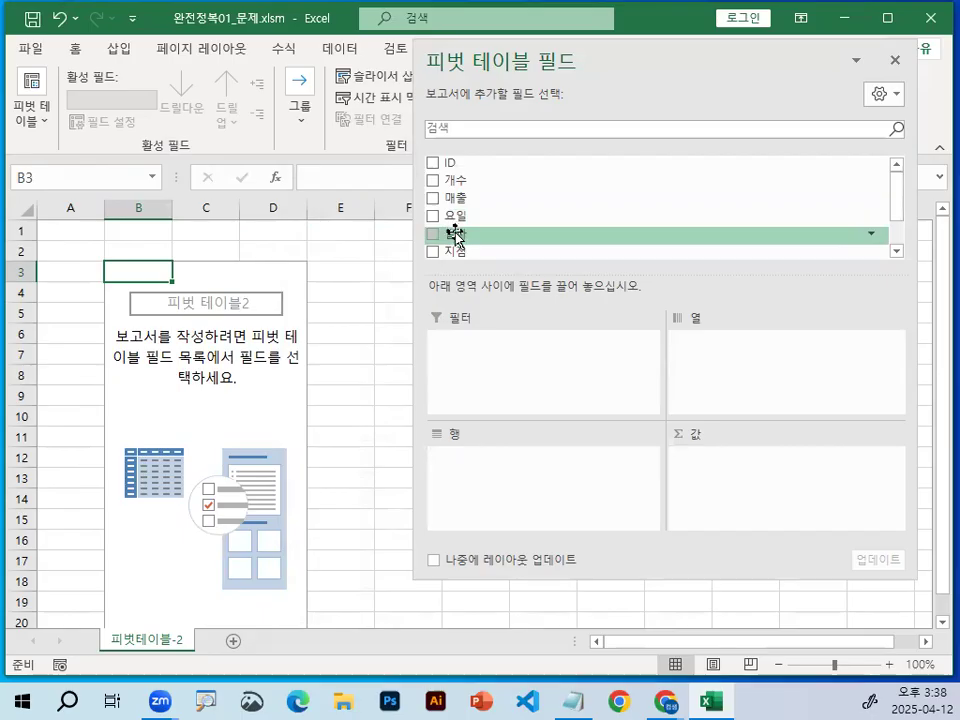
pyautogui.moveTo(463, 252); pyautogui.dragTo(490, 378)
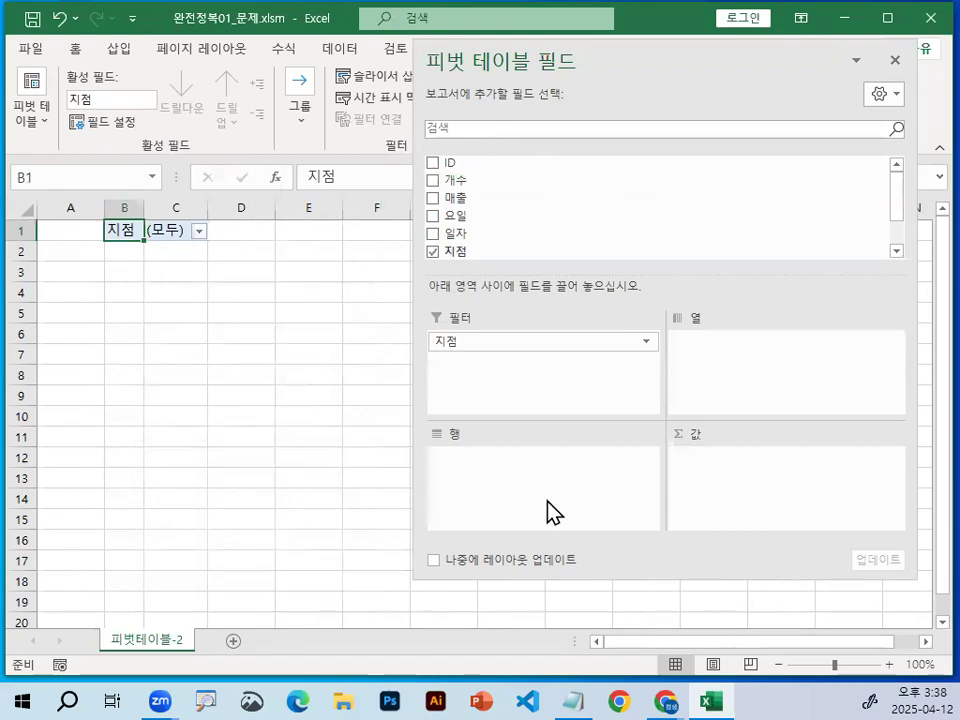
# Step: Add the 일자 field to the PivotTable's row area and place the 품목 field below it
pyautogui.moveTo(455, 233); pyautogui.dragTo(528, 490)
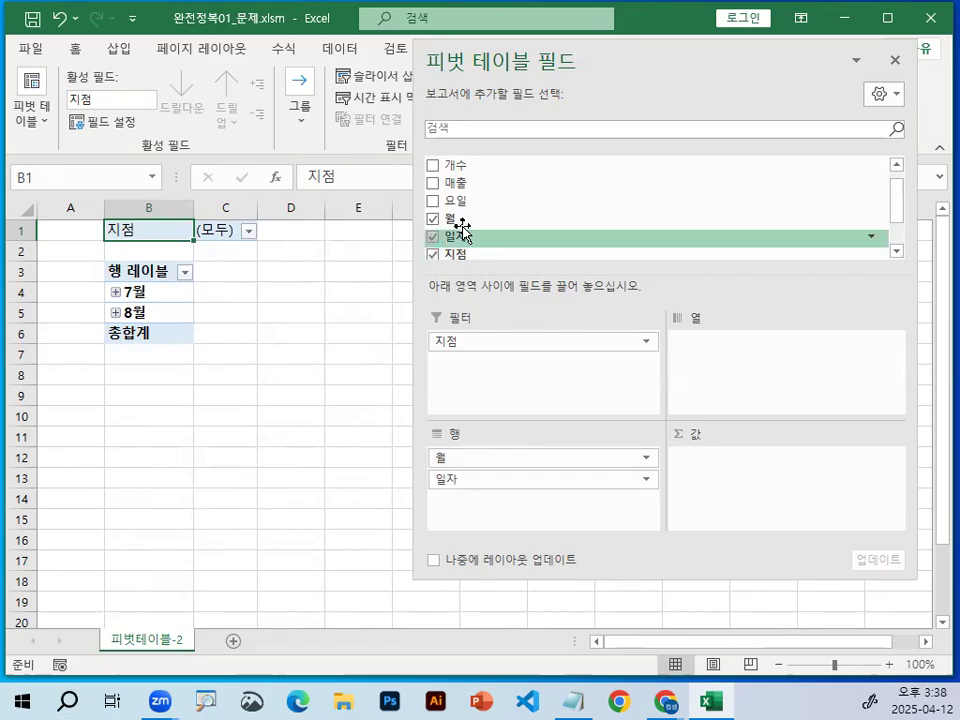
pyautogui.scroll(-3, 900, 193)
pyautogui.moveTo(456, 224); pyautogui.dragTo(489, 505)
pyautogui.click(431, 516)
pyautogui.moveTo(604, 394)
pyautogui.mouseDown()
pyautogui.moveTo(420, 375)
pyautogui.moveTo(654, 407)
pyautogui.mouseUp()
pyautogui.press('Escape')
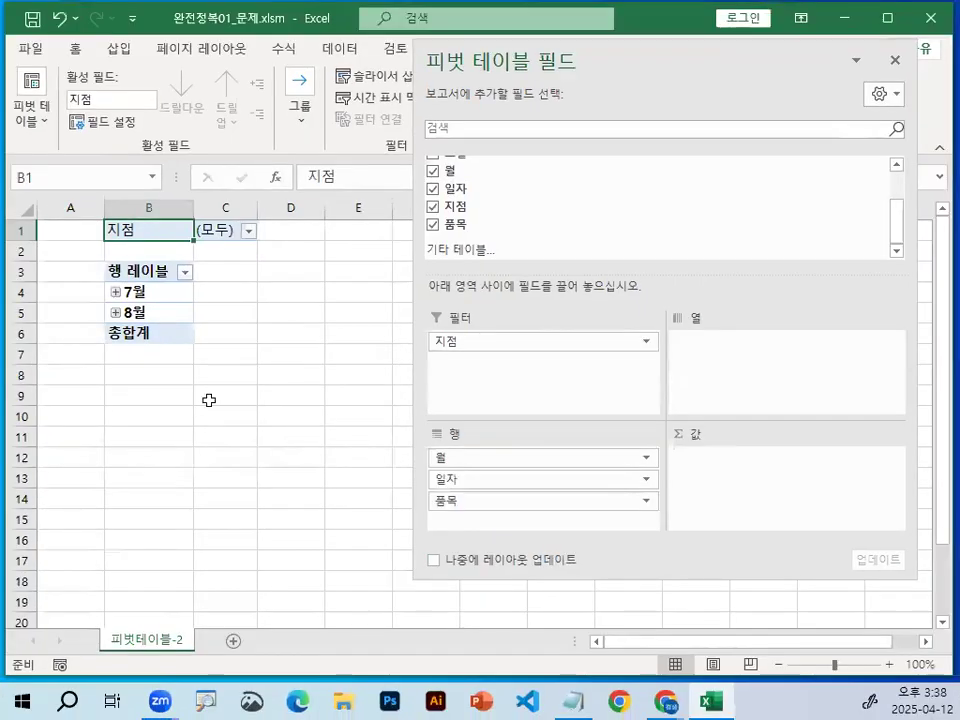
pyautogui.hotkey('ctrl', '1')
pyautogui.click(127, 291)
pyautogui.moveTo(153, 289)
pyautogui.mouseDown()
pyautogui.moveTo(118, 298)
pyautogui.moveTo(140, 256)
pyautogui.mouseUp()
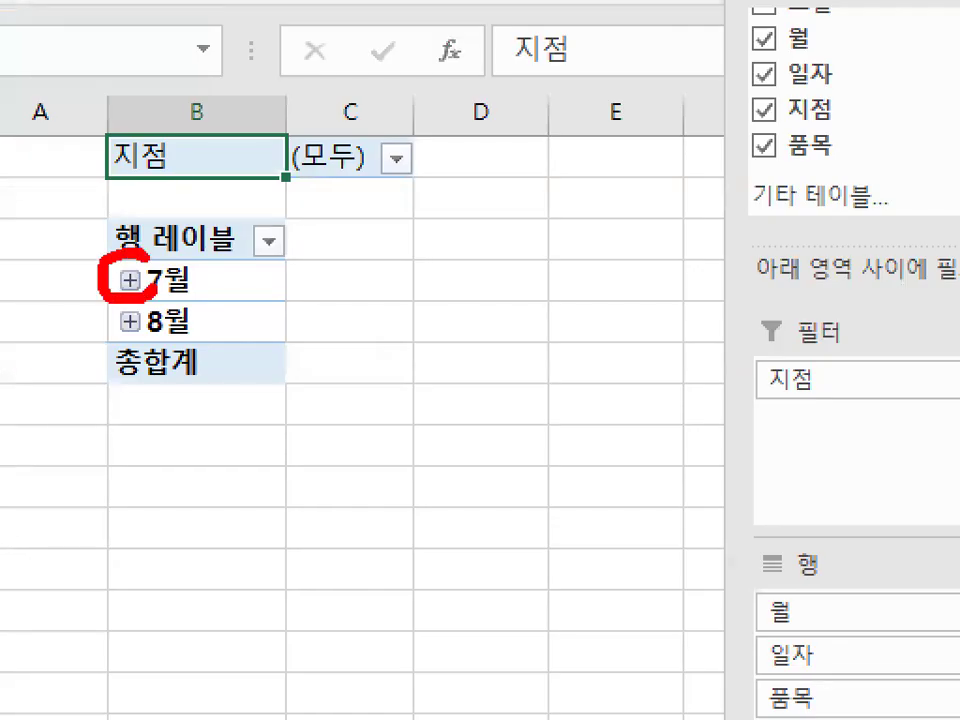
pyautogui.moveTo(203, 307)
pyautogui.mouseDown()
pyautogui.moveTo(283, 352)
pyautogui.moveTo(268, 362)
pyautogui.mouseUp()
pyautogui.press('Escape')
pyautogui.hotkey('ctrl', '1')
pyautogui.press('Escape')
# Step: Expand the 7월 group in the row labels to examine its dates and items, and collapse it again
pyautogui.scroll(4, 90, 302)
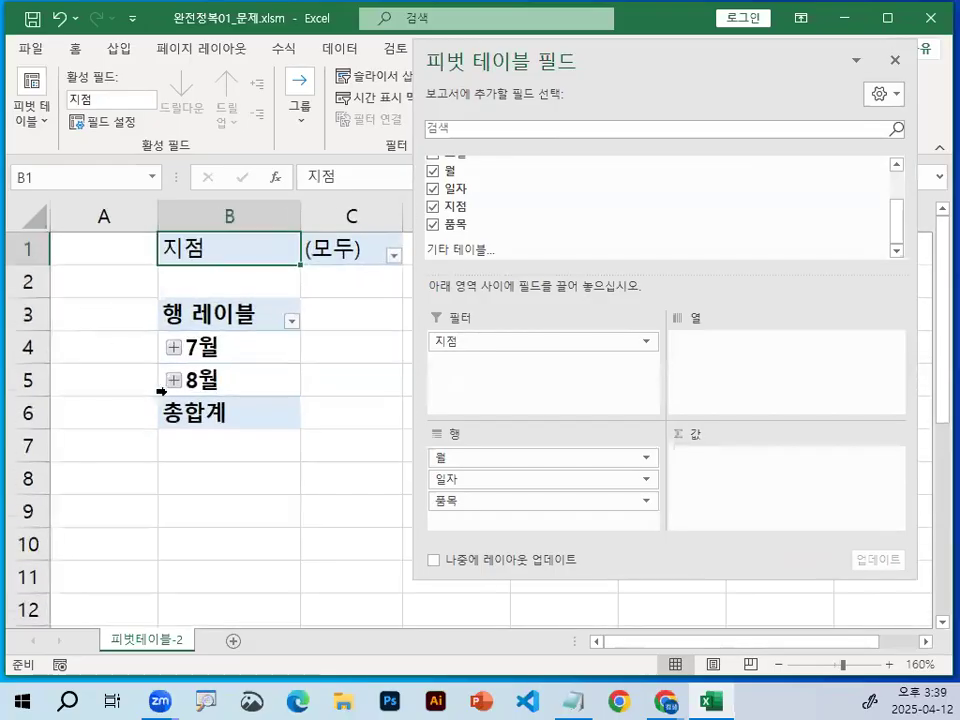
pyautogui.hotkey('ctrl', '1')
pyautogui.click(191, 332)
pyautogui.moveTo(214, 305)
pyautogui.mouseDown()
pyautogui.moveTo(158, 314)
pyautogui.moveTo(213, 305)
pyautogui.mouseUp()
pyautogui.press('Escape')
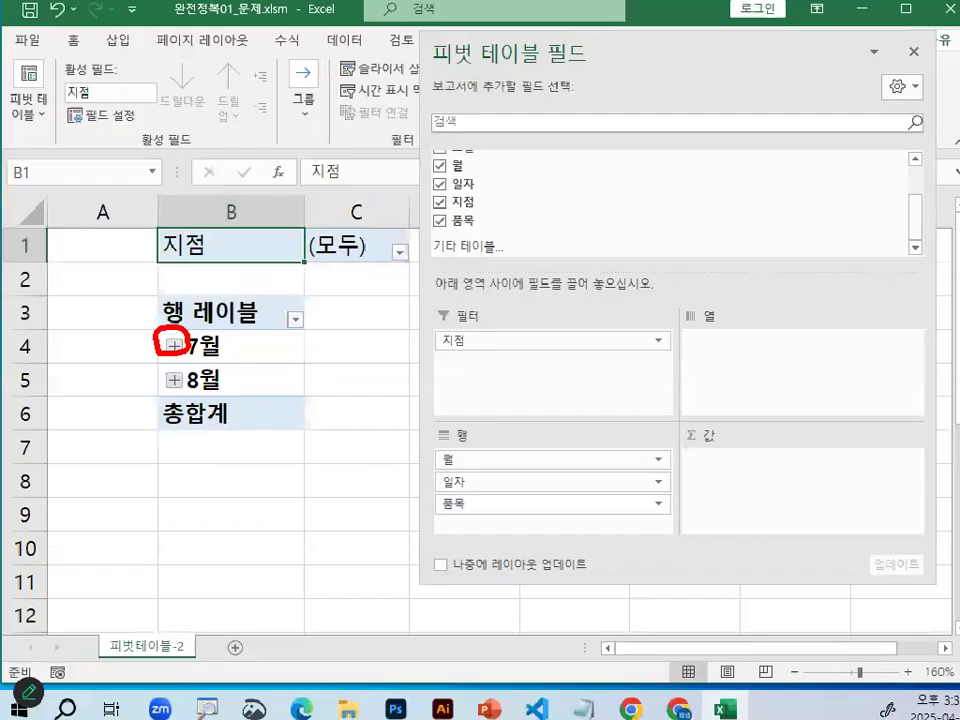
pyautogui.hotkey('ctrl', '1')
pyautogui.click(461, 498)
pyautogui.moveTo(479, 506); pyautogui.dragTo(469, 500)
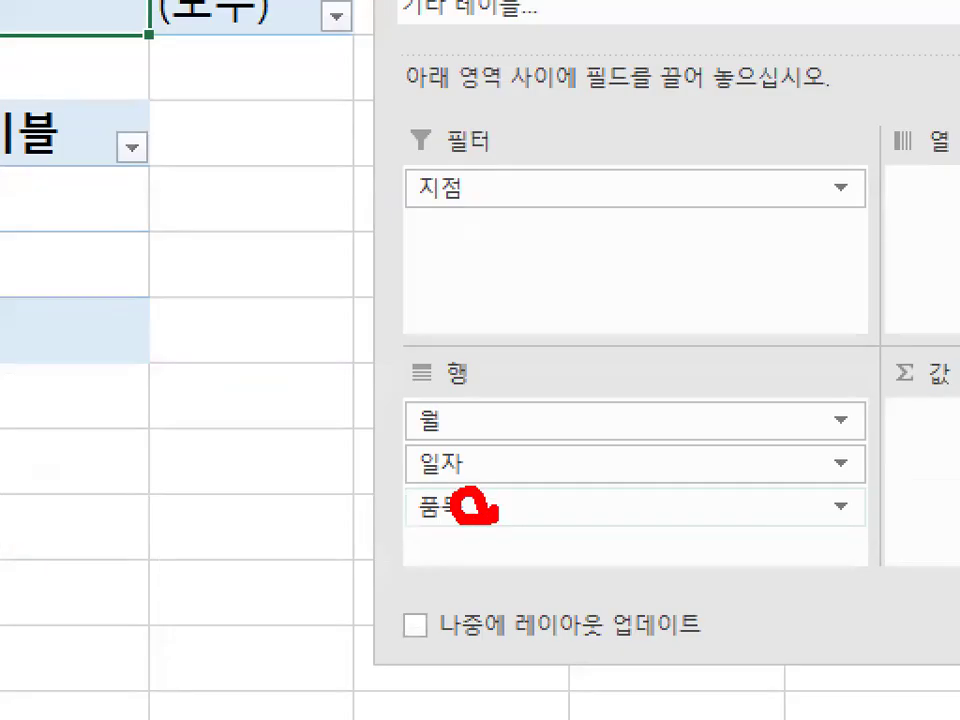
pyautogui.press('Escape')
pyautogui.click(173, 347)
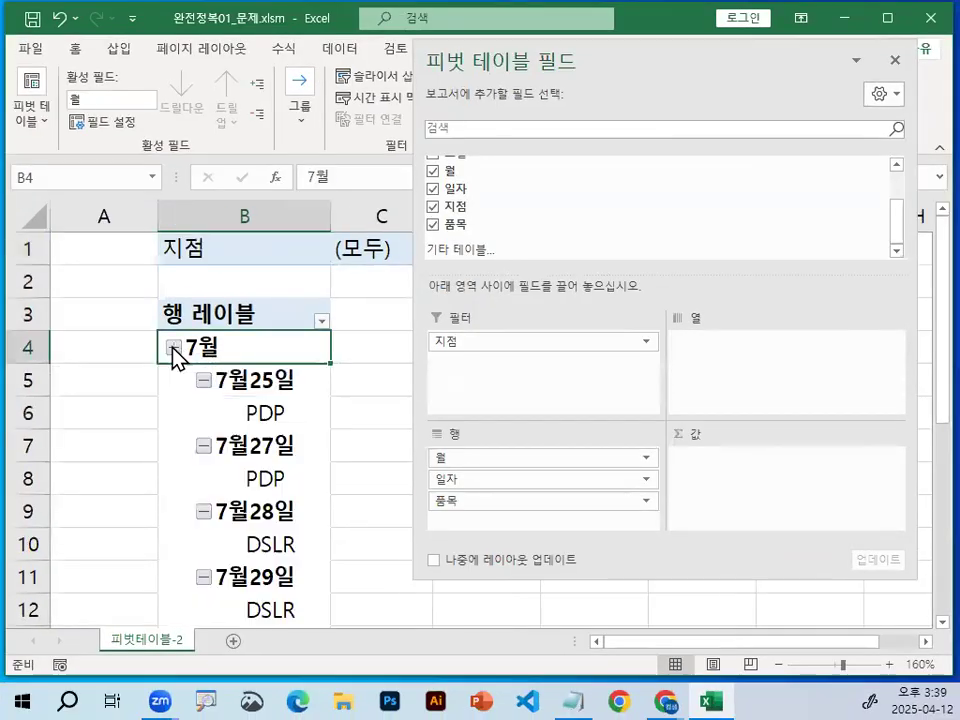
pyautogui.hotkey('ctrl', '1')
pyautogui.click(299, 426)
pyautogui.moveTo(283, 405); pyautogui.dragTo(301, 430)
pyautogui.moveTo(284, 474); pyautogui.dragTo(299, 487)
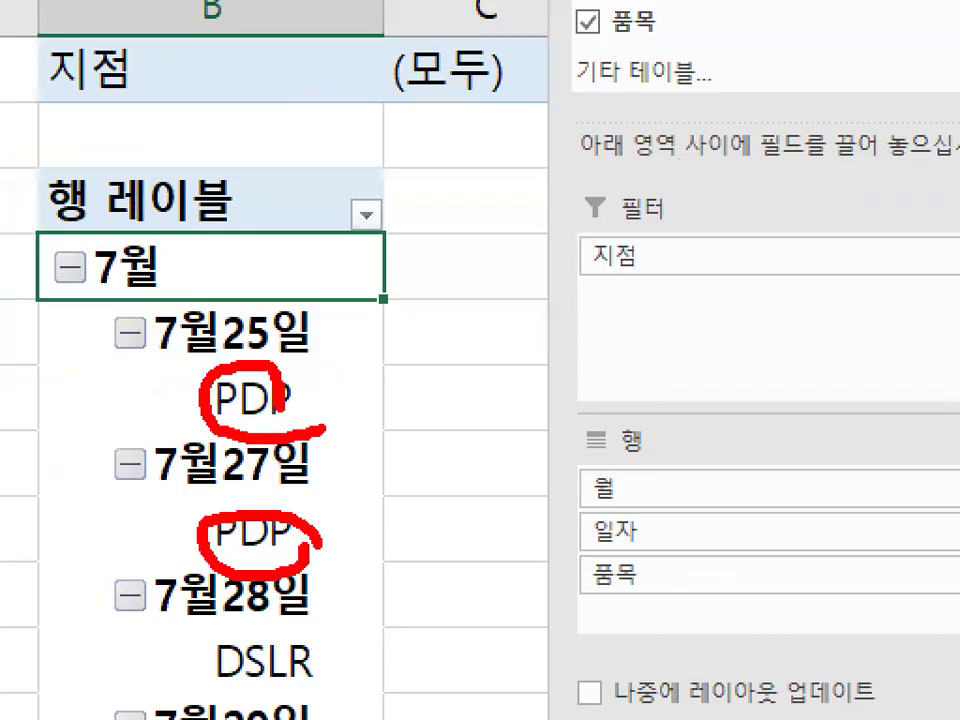
pyautogui.press('Escape')
pyautogui.hotkey('ctrl', '1')
pyautogui.click(199, 330)
pyautogui.moveTo(199, 330); pyautogui.dragTo(204, 362)
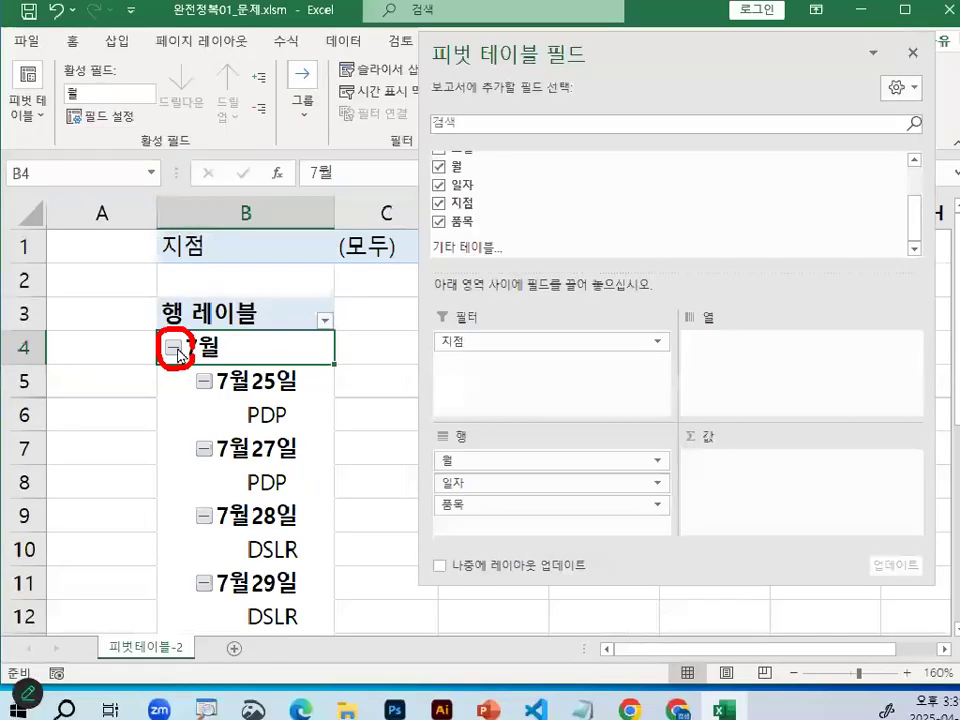
pyautogui.click(174, 347)
pyautogui.hotkey('ctrl', '1')
pyautogui.click(485, 507)
pyautogui.moveTo(485, 507)
pyautogui.mouseDown()
pyautogui.moveTo(466, 514)
pyautogui.moveTo(469, 466)
pyautogui.moveTo(487, 507)
pyautogui.moveTo(542, 424)
pyautogui.mouseUp()
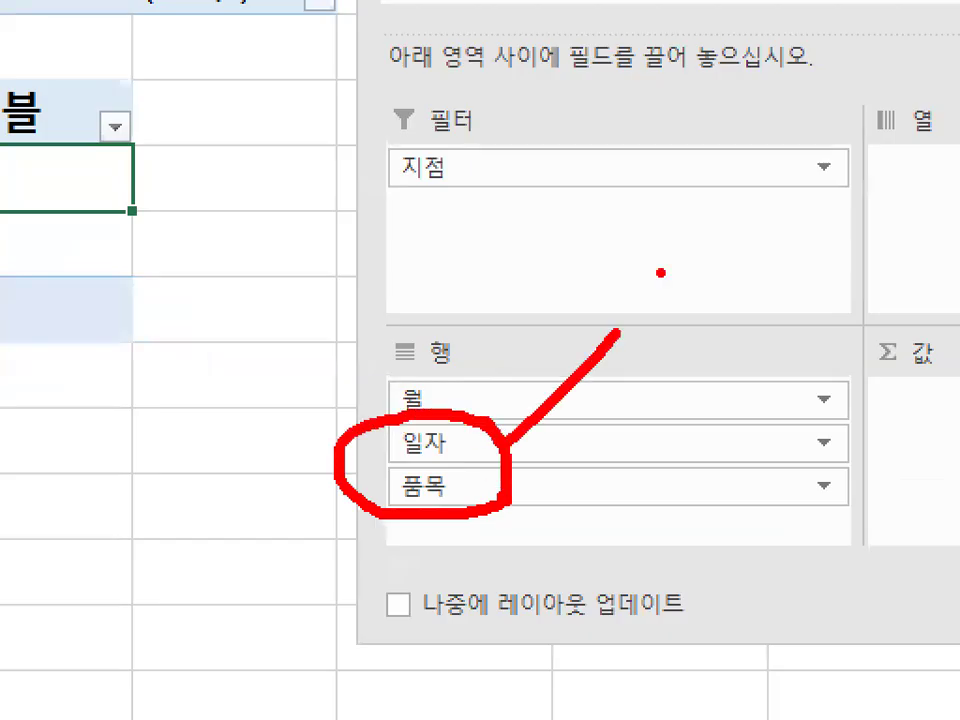
pyautogui.press('Escape')
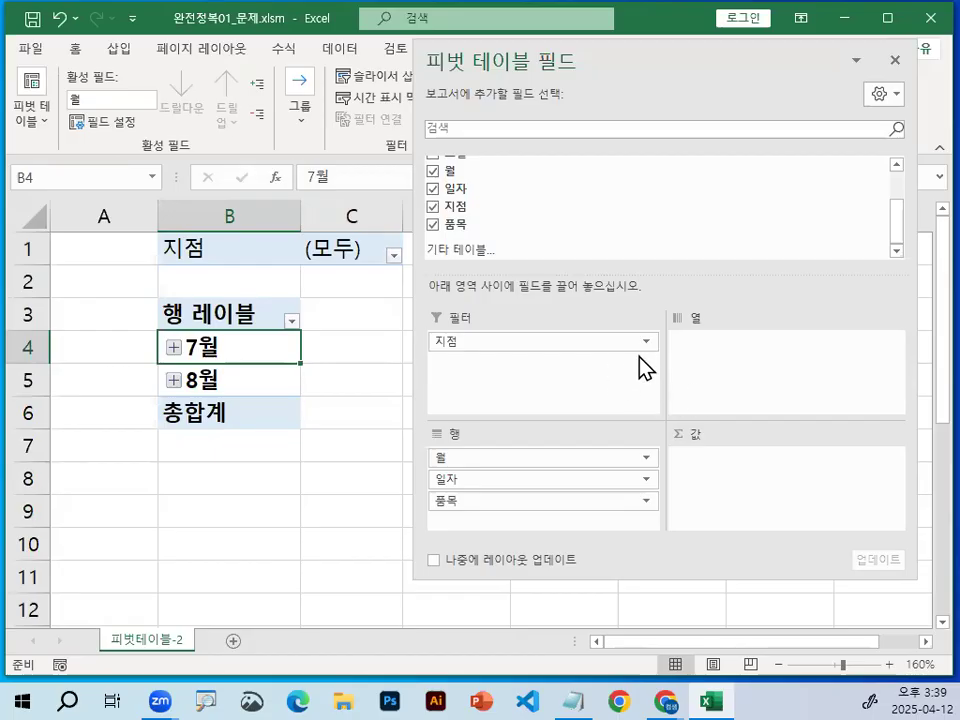
pyautogui.hotkey('ctrl', '2')
pyautogui.moveTo(278, 421); pyautogui.dragTo(432, 421)
pyautogui.moveTo(280, 451); pyautogui.dragTo(432, 451)
pyautogui.moveTo(284, 491); pyautogui.dragTo(405, 491)
pyautogui.moveTo(298, 528); pyautogui.dragTo(413, 528)
pyautogui.moveTo(286, 567); pyautogui.dragTo(418, 564)
pyautogui.moveTo(472, 152); pyautogui.dragTo(476, 300)
pyautogui.moveTo(540, 162); pyautogui.dragTo(542, 300)
pyautogui.moveTo(630, 122)
pyautogui.mouseDown()
pyautogui.moveTo(645, 285)
pyautogui.moveTo(648, 268)
pyautogui.mouseUp()
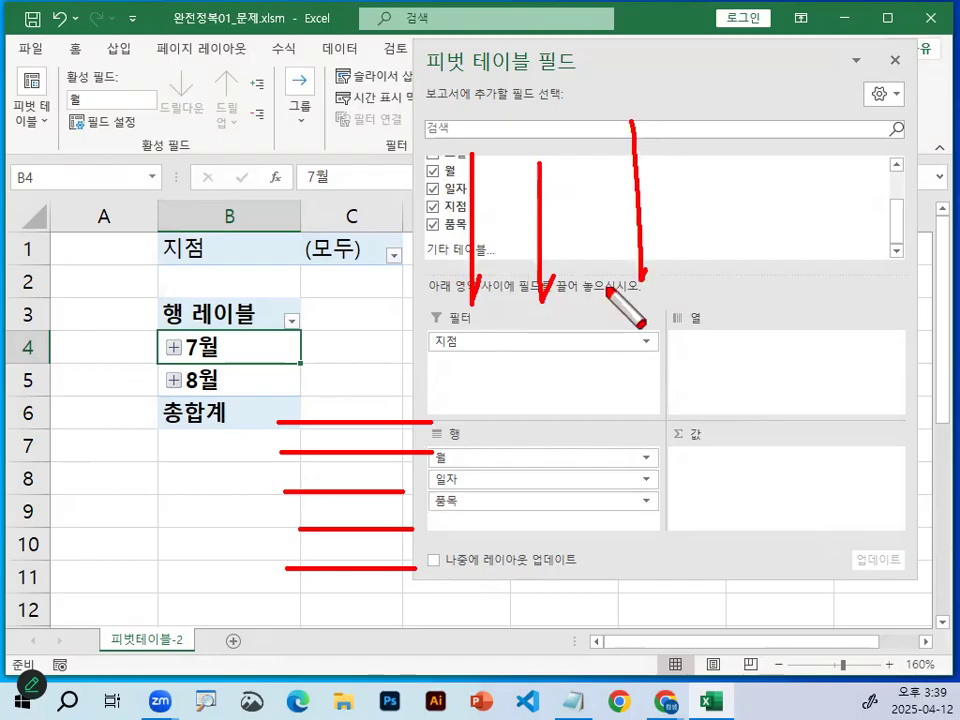
pyautogui.press('Escape')
pyautogui.hotkey('ctrl', '1')
pyautogui.moveTo(742, 471)
pyautogui.mouseDown()
pyautogui.moveTo(681, 475)
pyautogui.moveTo(716, 476)
pyautogui.mouseUp()
pyautogui.moveTo(743, 522); pyautogui.dragTo(722, 546)
pyautogui.moveTo(645, 206)
pyautogui.mouseDown()
pyautogui.moveTo(717, 205)
pyautogui.moveTo(660, 265)
pyautogui.moveTo(802, 320)
pyautogui.moveTo(772, 270)
pyautogui.mouseUp()
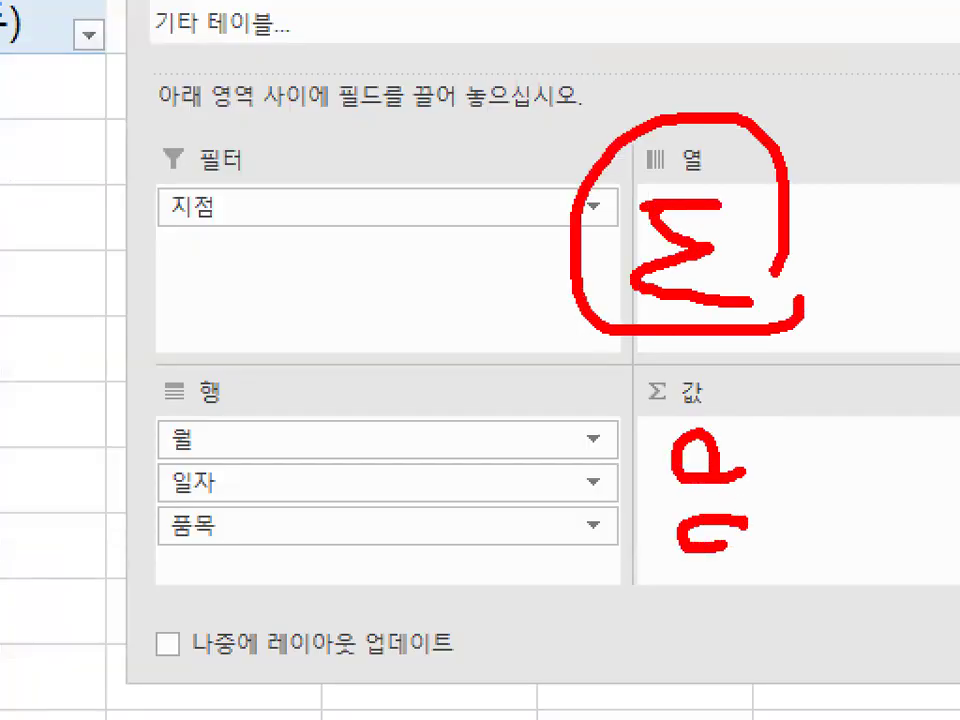
pyautogui.moveTo(318, 100); pyautogui.dragTo(315, 228)
pyautogui.moveTo(391, 100); pyautogui.dragTo(383, 210)
pyautogui.moveTo(462, 52); pyautogui.dragTo(487, 250)
pyautogui.moveTo(820, 628)
pyautogui.mouseDown()
pyautogui.moveTo(812, 640)
pyautogui.moveTo(819, 588)
pyautogui.mouseUp()
pyautogui.moveTo(628, 298)
pyautogui.mouseDown()
pyautogui.moveTo(382, 572)
pyautogui.moveTo(455, 600)
pyautogui.mouseUp()
pyautogui.press('Escape')
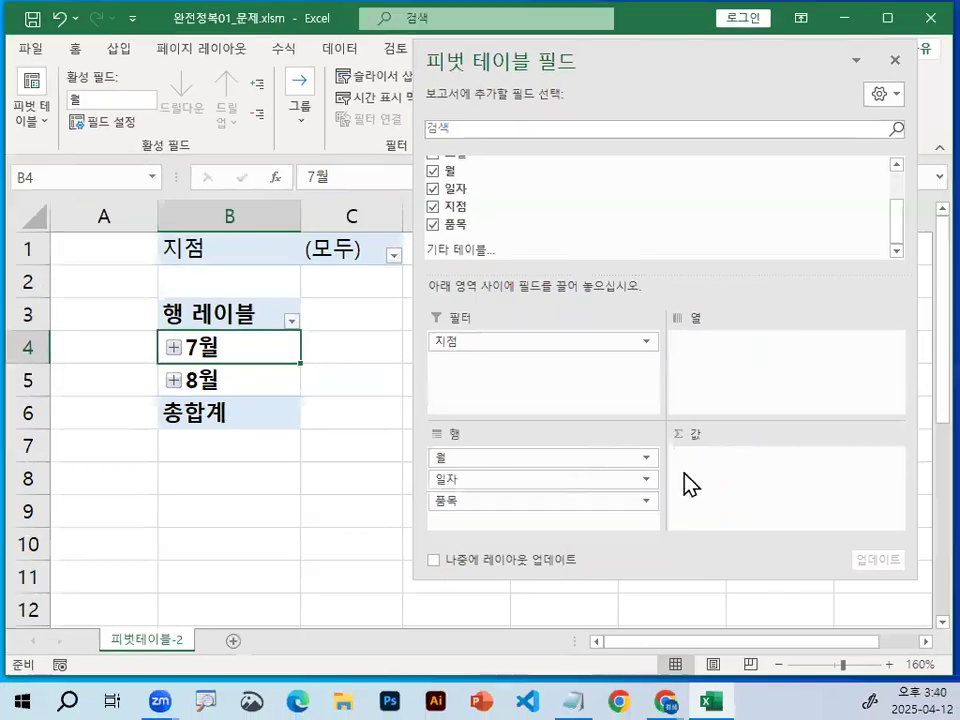
# Step: Add the 개수 and 매출 fields to the PivotTable's values area and move the field list clear of the report
pyautogui.hotkey('ctrl', '1')
pyautogui.moveTo(718, 429)
pyautogui.mouseDown()
pyautogui.moveTo(664, 392)
pyautogui.moveTo(737, 433)
pyautogui.mouseUp()
pyautogui.press('Escape')
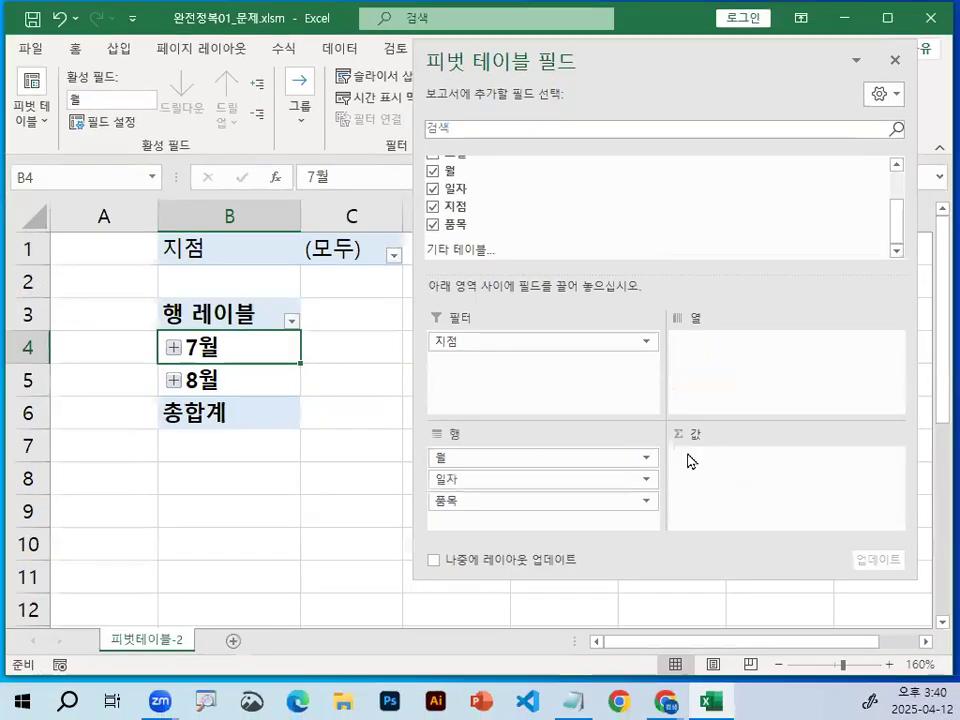
pyautogui.scroll(1, 520, 238)
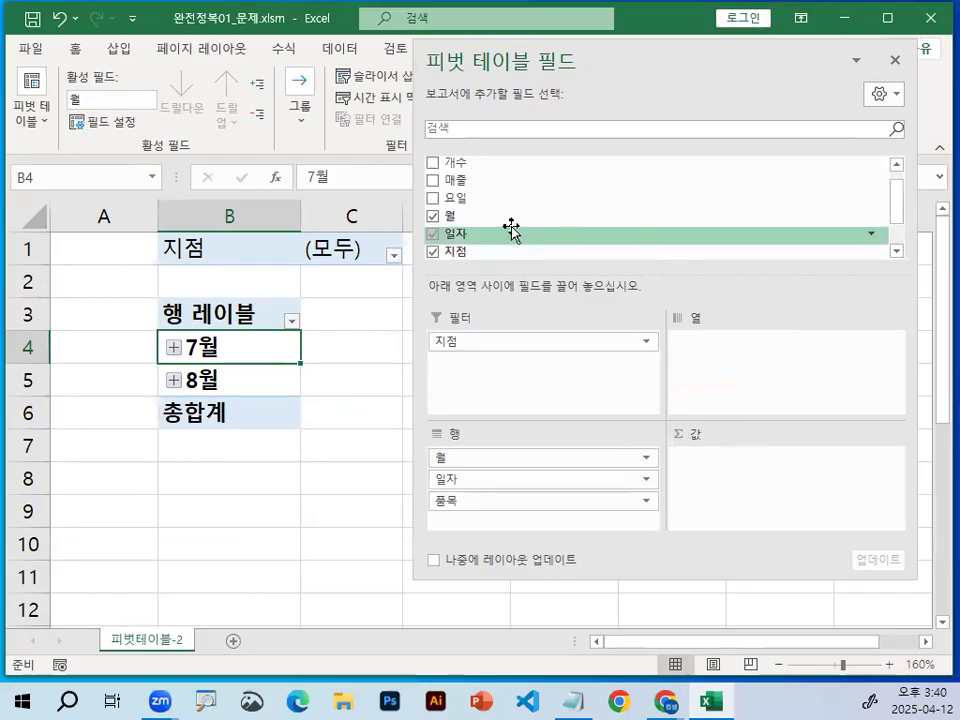
pyautogui.moveTo(456, 161)
pyautogui.mouseDown()
pyautogui.moveTo(707, 475)
pyautogui.moveTo(706, 466)
pyautogui.moveTo(745, 452)
pyautogui.mouseUp()
pyautogui.hotkey('ctrl', '1')
pyautogui.click(744, 467)
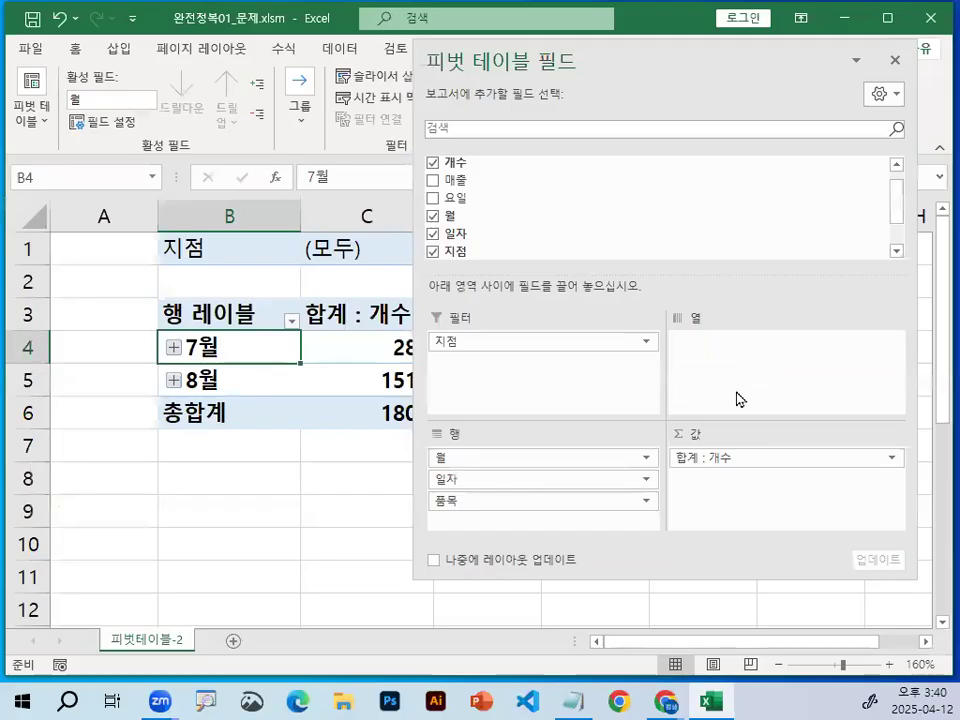
pyautogui.moveTo(377, 95); pyautogui.dragTo(750, 510)
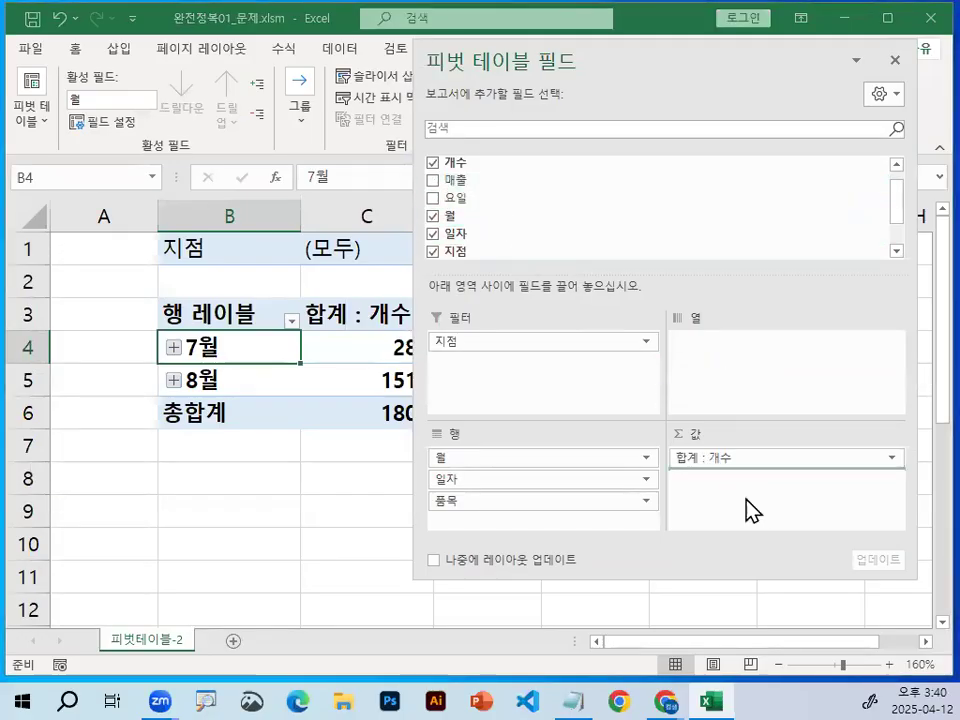
pyautogui.moveTo(745, 77); pyautogui.dragTo(726, 396)
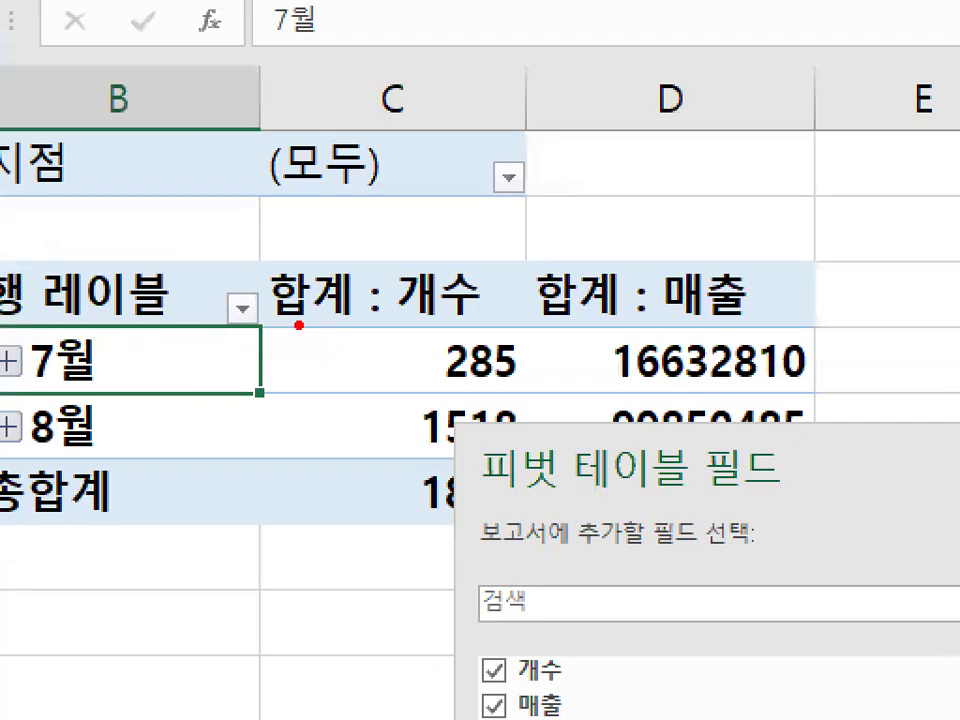
pyautogui.moveTo(299, 325); pyautogui.dragTo(463, 322)
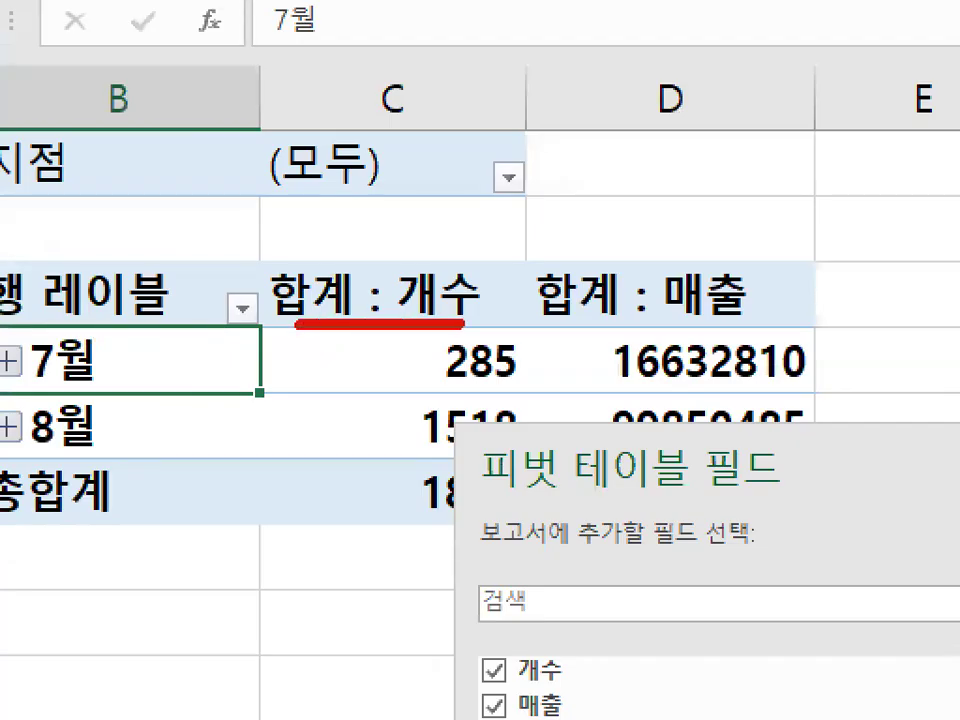
pyautogui.moveTo(553, 335); pyautogui.dragTo(768, 330)
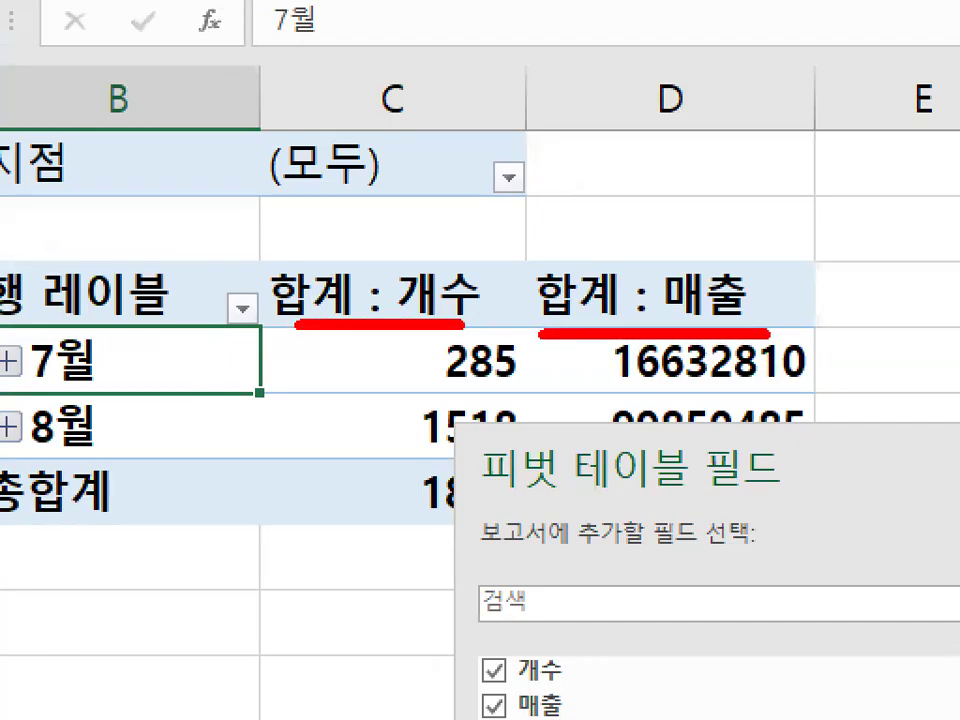
pyautogui.press('Escape')
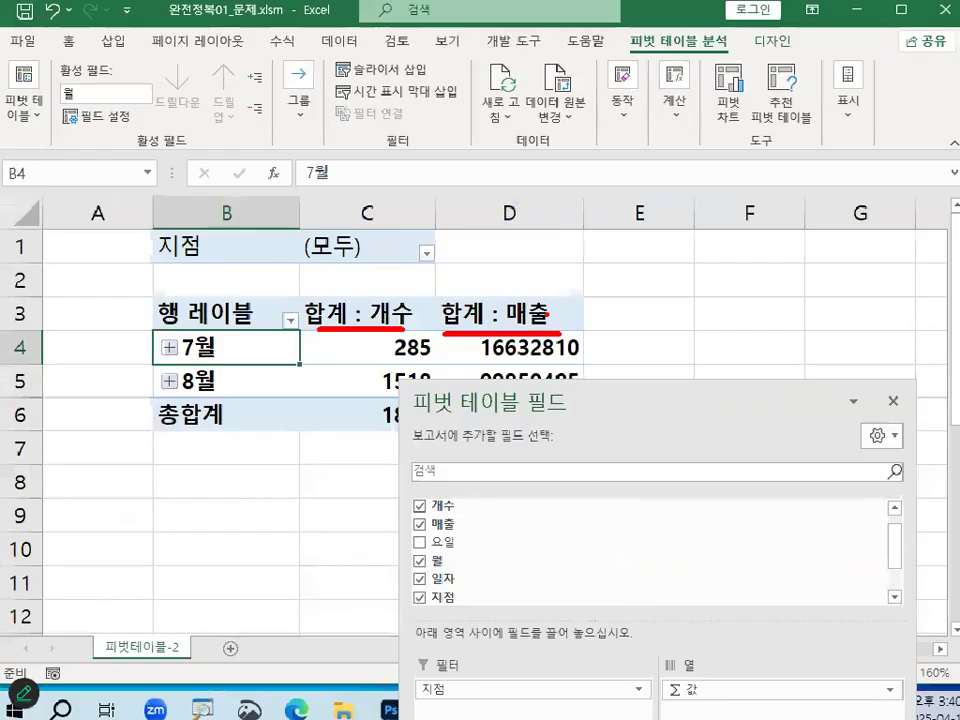
pyautogui.moveTo(788, 483)
pyautogui.mouseDown()
pyautogui.moveTo(444, 81)
pyautogui.moveTo(418, 10)
pyautogui.mouseUp()
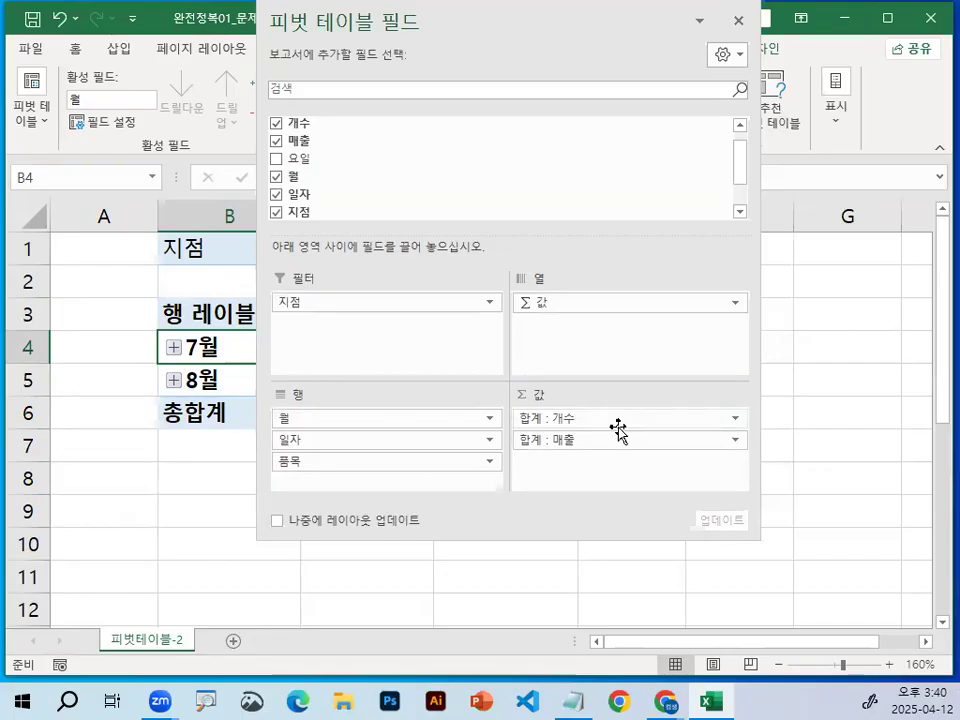
pyautogui.moveTo(594, 11); pyautogui.dragTo(508, 473)
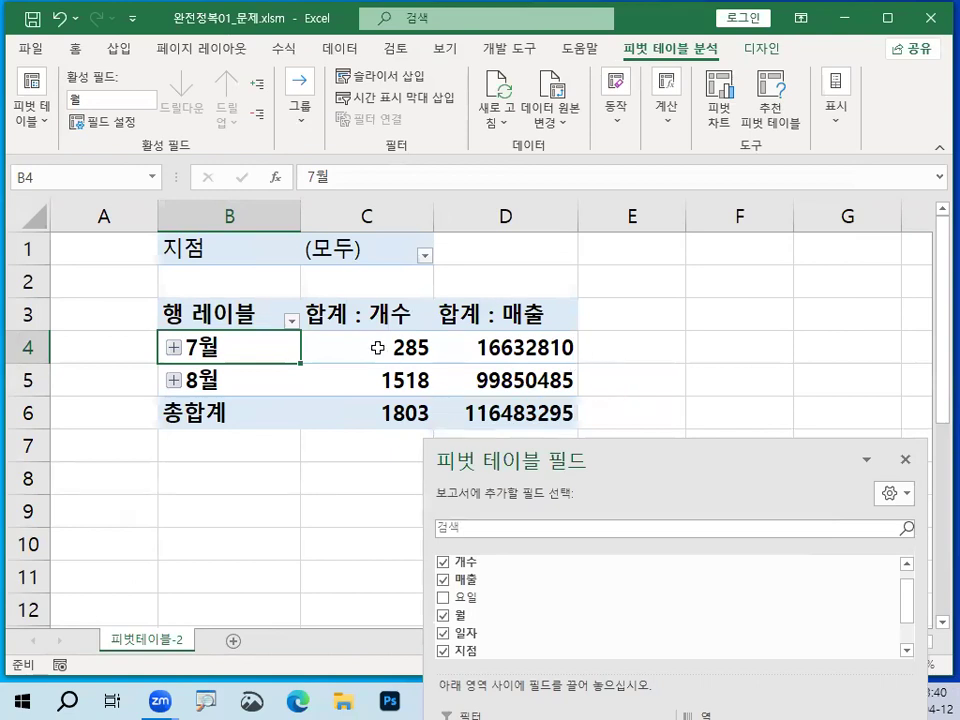
pyautogui.hotkey('ctrl', '1')
pyautogui.click(308, 355)
pyautogui.moveTo(508, 289)
pyautogui.mouseDown()
pyautogui.moveTo(450, 287)
pyautogui.moveTo(554, 279)
pyautogui.mouseUp()
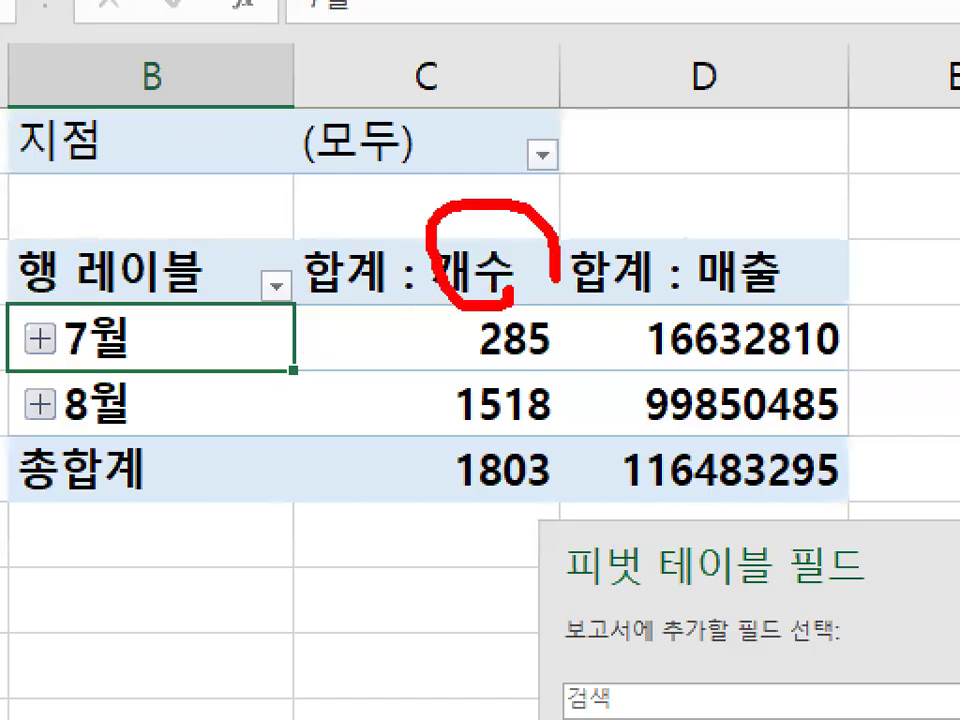
pyautogui.press('Escape')
pyautogui.hotkey('ctrl', '1')
pyautogui.click(296, 394)
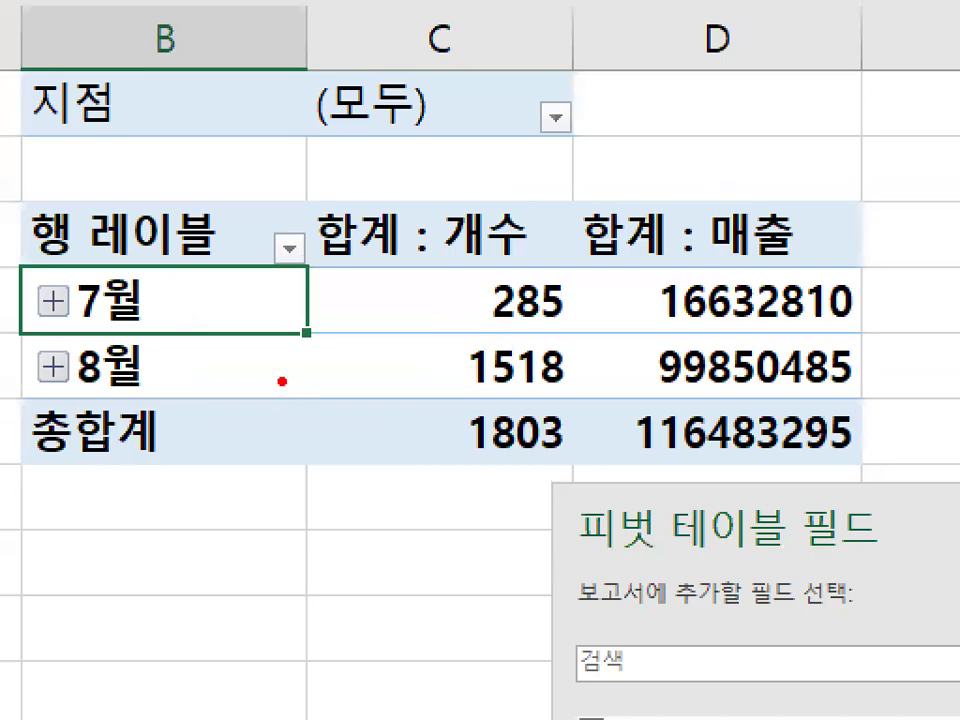
pyautogui.moveTo(466, 131); pyautogui.dragTo(448, 336)
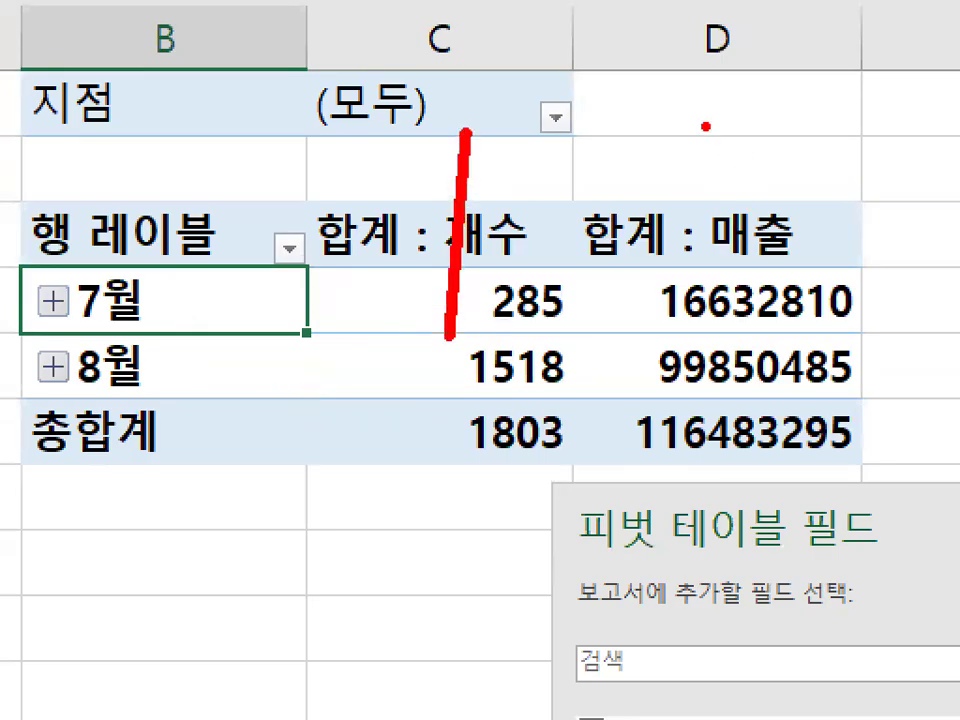
pyautogui.moveTo(706, 126); pyautogui.dragTo(733, 345)
pyautogui.press('Escape')
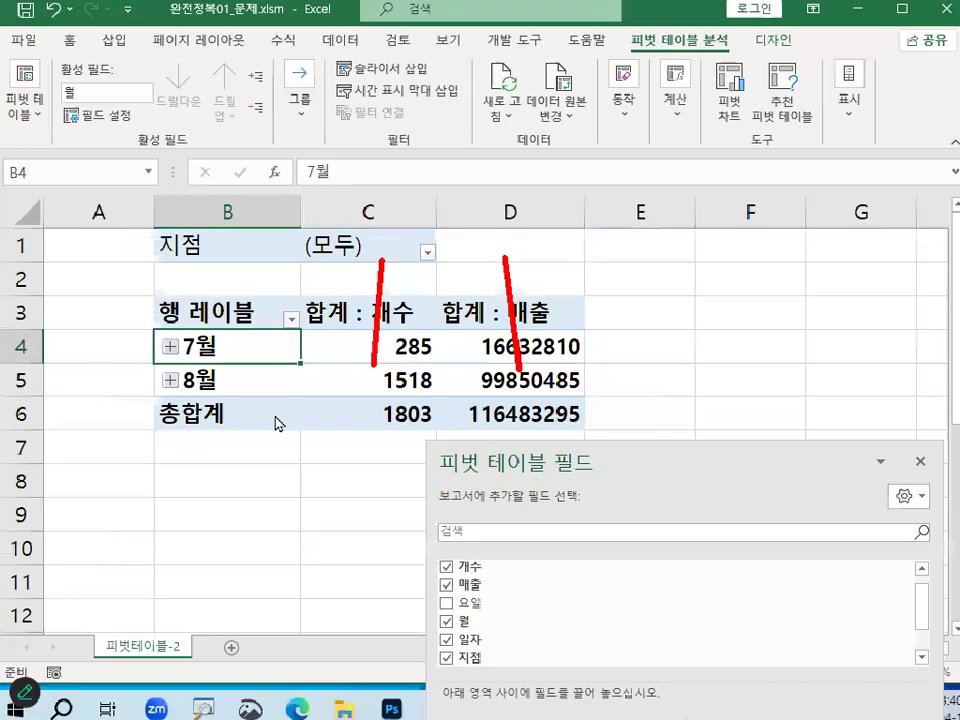
pyautogui.hotkey('ctrl', '1')
pyautogui.moveTo(293, 371)
pyautogui.mouseDown()
pyautogui.moveTo(350, 371)
pyautogui.moveTo(368, 390)
pyautogui.mouseUp()
pyautogui.moveTo(297, 411); pyautogui.dragTo(370, 411)
pyautogui.moveTo(415, 355); pyautogui.dragTo(421, 399)
pyautogui.moveTo(567, 385); pyautogui.dragTo(518, 496)
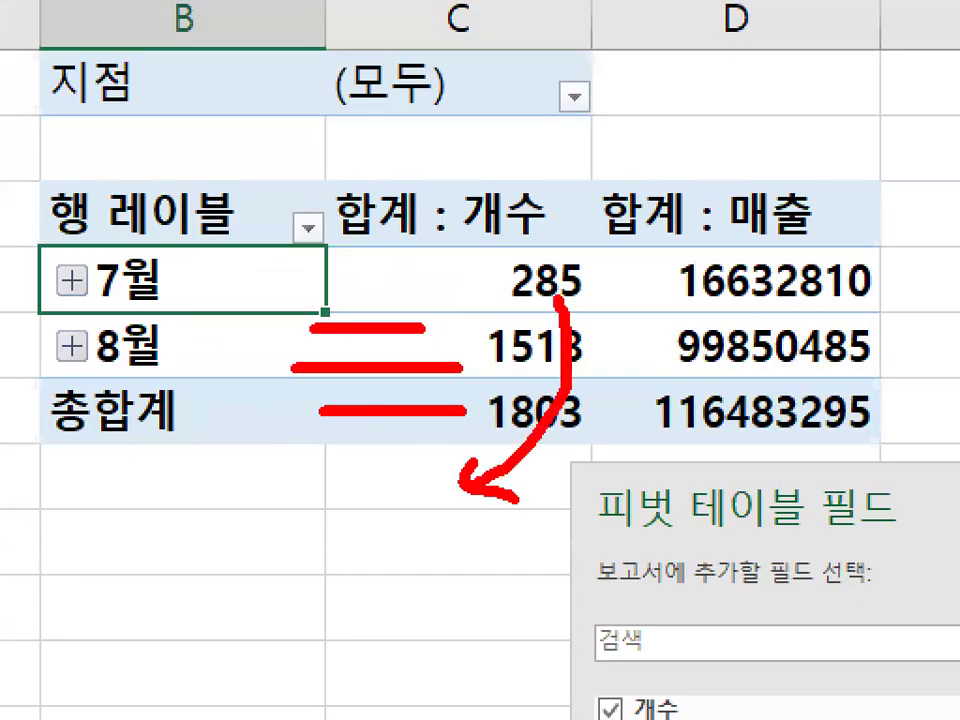
# Step: Move the PivotTable field list so that its filter, column, row and values areas are all in view
pyautogui.press('Escape')
pyautogui.moveTo(713, 486)
pyautogui.mouseDown()
pyautogui.moveTo(608, 249)
pyautogui.moveTo(547, 39)
pyautogui.mouseUp()
pyautogui.hotkey('ctrl', '1')
pyautogui.moveTo(575, 296)
pyautogui.mouseDown()
pyautogui.moveTo(528, 302)
pyautogui.moveTo(579, 297)
pyautogui.mouseUp()
pyautogui.press('Escape')
pyautogui.hotkey('ctrl', '1')
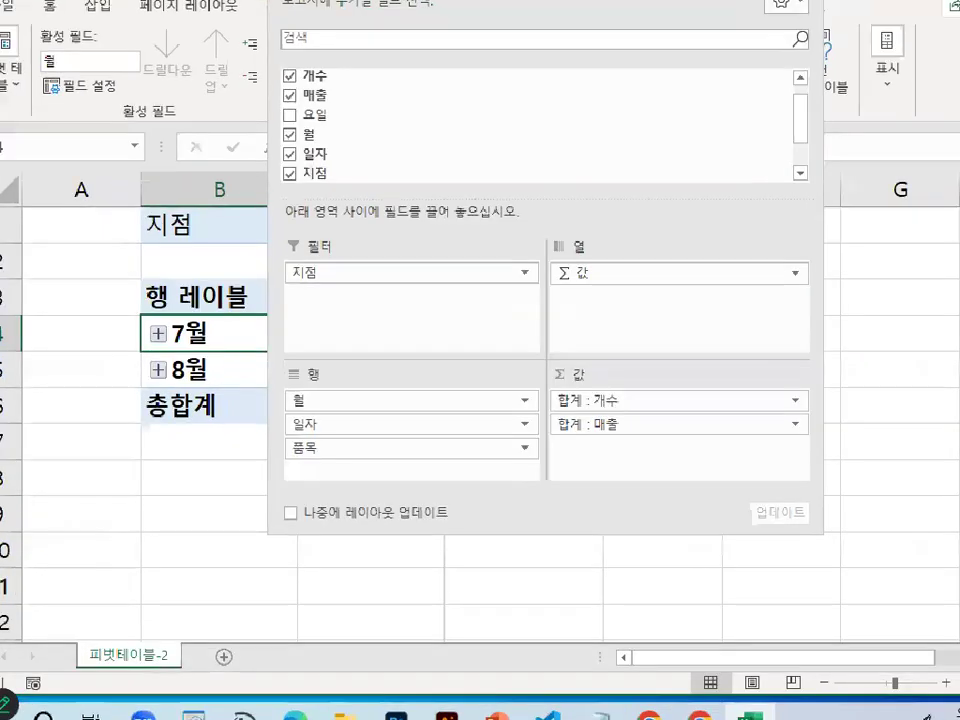
pyautogui.moveTo(487, 417)
pyautogui.mouseDown()
pyautogui.moveTo(428, 462)
pyautogui.moveTo(469, 492)
pyautogui.mouseUp()
pyautogui.moveTo(396, 315); pyautogui.dragTo(392, 320)
pyautogui.moveTo(862, 385)
pyautogui.mouseDown()
pyautogui.moveTo(840, 409)
pyautogui.moveTo(792, 343)
pyautogui.moveTo(886, 320)
pyautogui.moveTo(885, 398)
pyautogui.mouseUp()
pyautogui.moveTo(90, 465); pyautogui.dragTo(318, 472)
pyautogui.moveTo(127, 510); pyautogui.dragTo(293, 510)
pyautogui.moveTo(145, 565); pyautogui.dragTo(312, 565)
pyautogui.moveTo(155, 620); pyautogui.dragTo(358, 621)
pyautogui.moveTo(132, 659); pyautogui.dragTo(318, 660)
pyautogui.press('Escape')
pyautogui.hotkey('ctrl', '1')
pyautogui.click(810, 365)
pyautogui.moveTo(643, 384); pyautogui.dragTo(665, 440)
pyautogui.moveTo(754, 386); pyautogui.dragTo(714, 467)
pyautogui.moveTo(712, 395); pyautogui.dragTo(768, 495)
pyautogui.moveTo(620, 209)
pyautogui.mouseDown()
pyautogui.moveTo(606, 150)
pyautogui.moveTo(643, 208)
pyautogui.mouseUp()
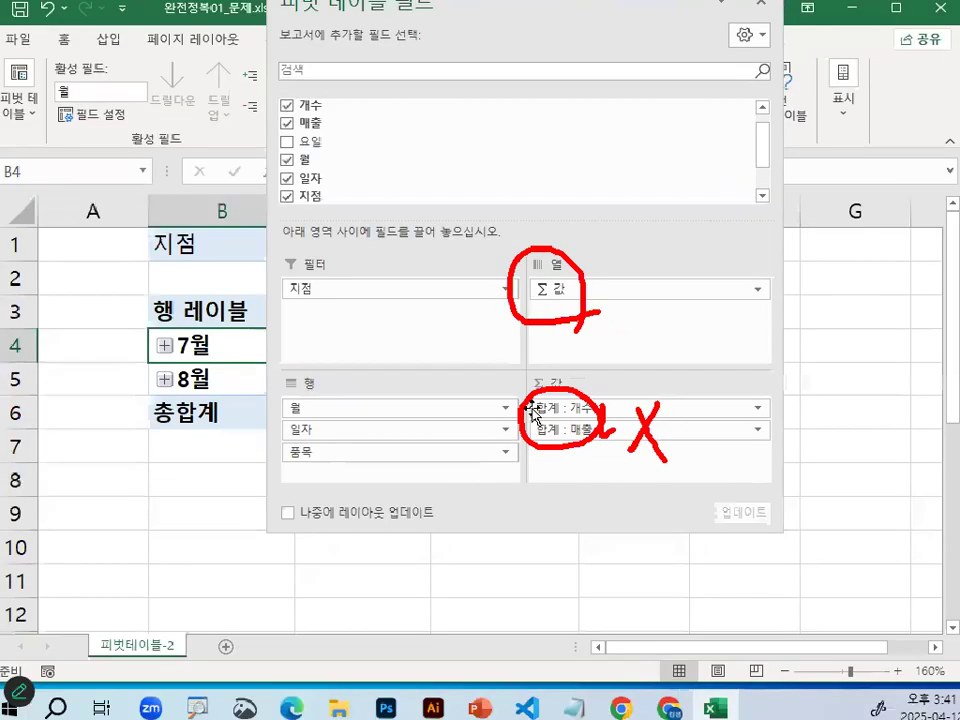
# Step: Move the Σ 값 item from the column area to below 품목 in the row area, and close the field list
pyautogui.moveTo(553, 297); pyautogui.dragTo(357, 478)
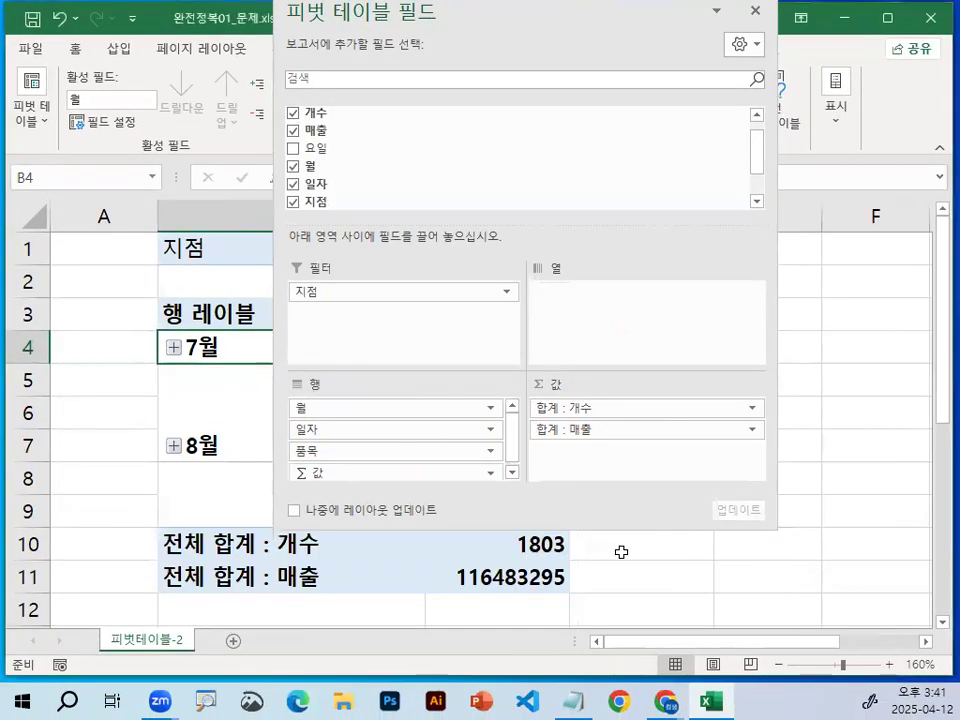
pyautogui.click(756, 12)
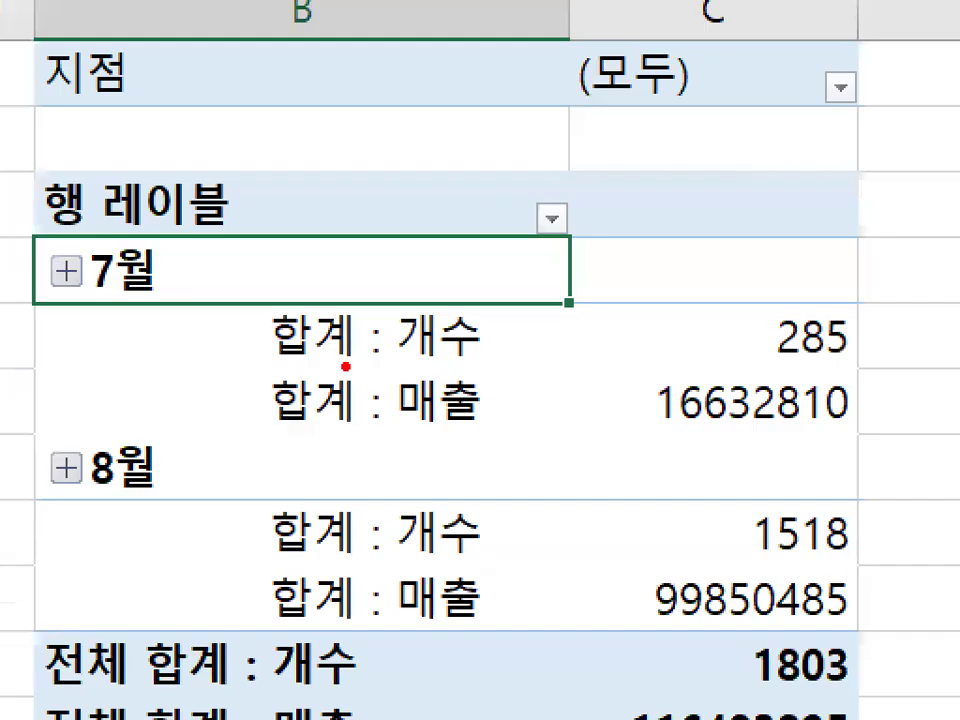
pyautogui.moveTo(307, 387); pyautogui.dragTo(513, 386)
pyautogui.moveTo(345, 423); pyautogui.dragTo(568, 422)
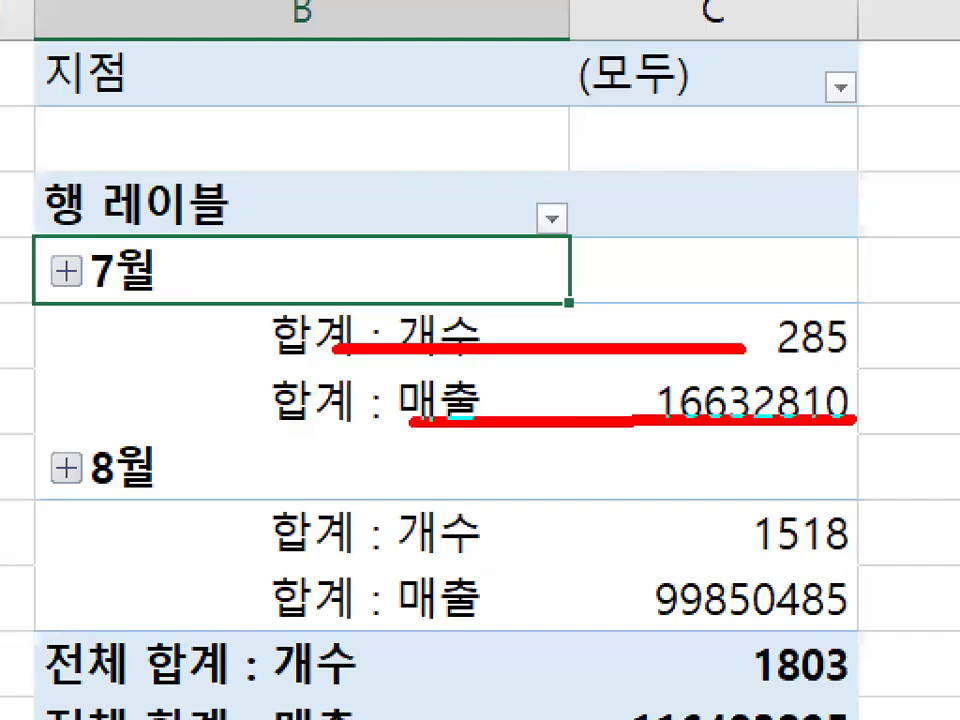
pyautogui.moveTo(390, 574); pyautogui.dragTo(693, 575)
pyautogui.moveTo(450, 537); pyautogui.dragTo(800, 537)
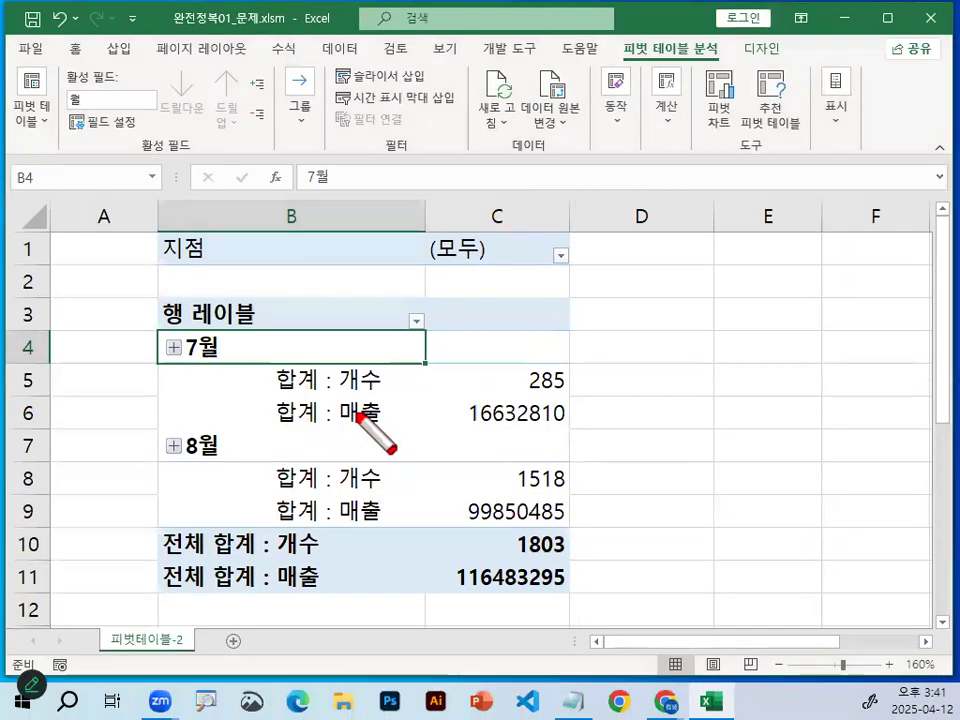
pyautogui.moveTo(259, 392); pyautogui.dragTo(499, 392)
pyautogui.moveTo(261, 421); pyautogui.dragTo(516, 422)
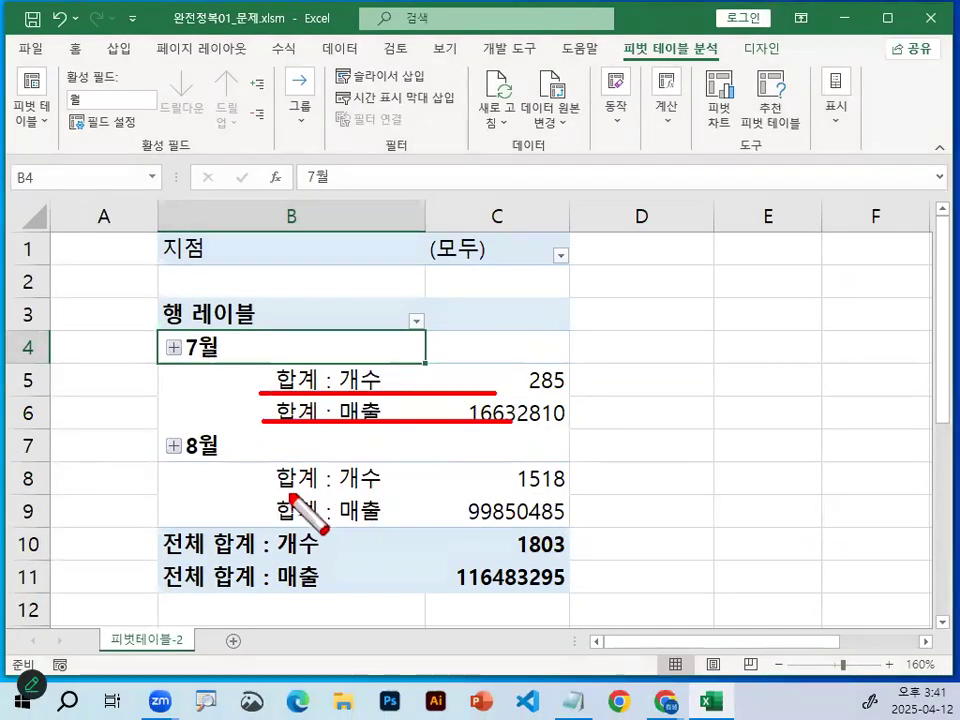
pyautogui.moveTo(290, 492); pyautogui.dragTo(545, 492)
pyautogui.moveTo(260, 532); pyautogui.dragTo(522, 532)
pyautogui.moveTo(310, 577); pyautogui.dragTo(550, 577)
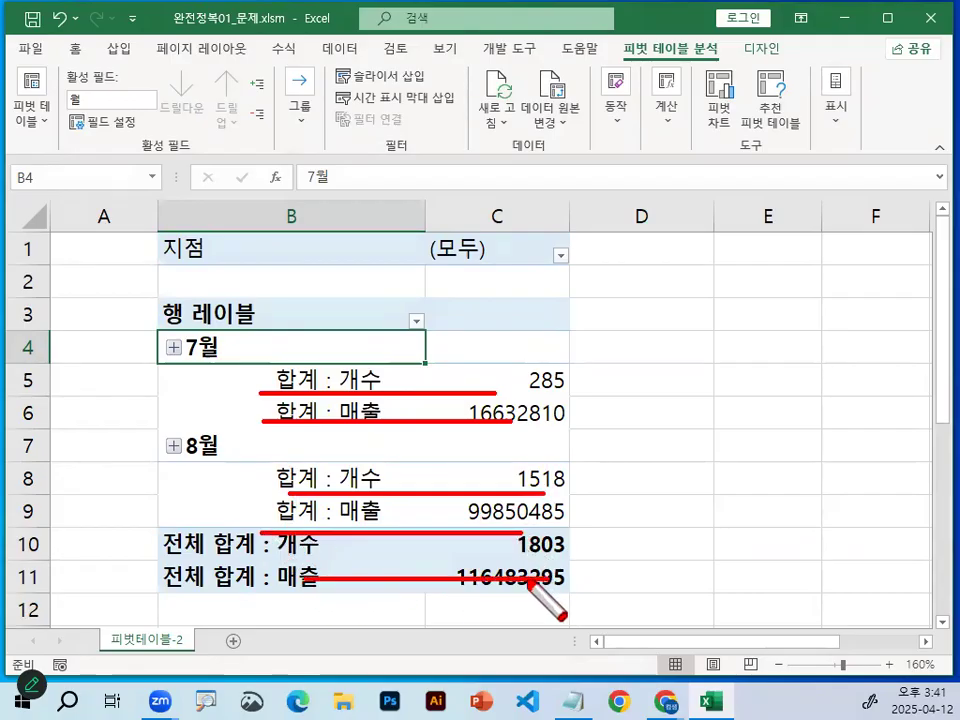
pyautogui.press('Escape')
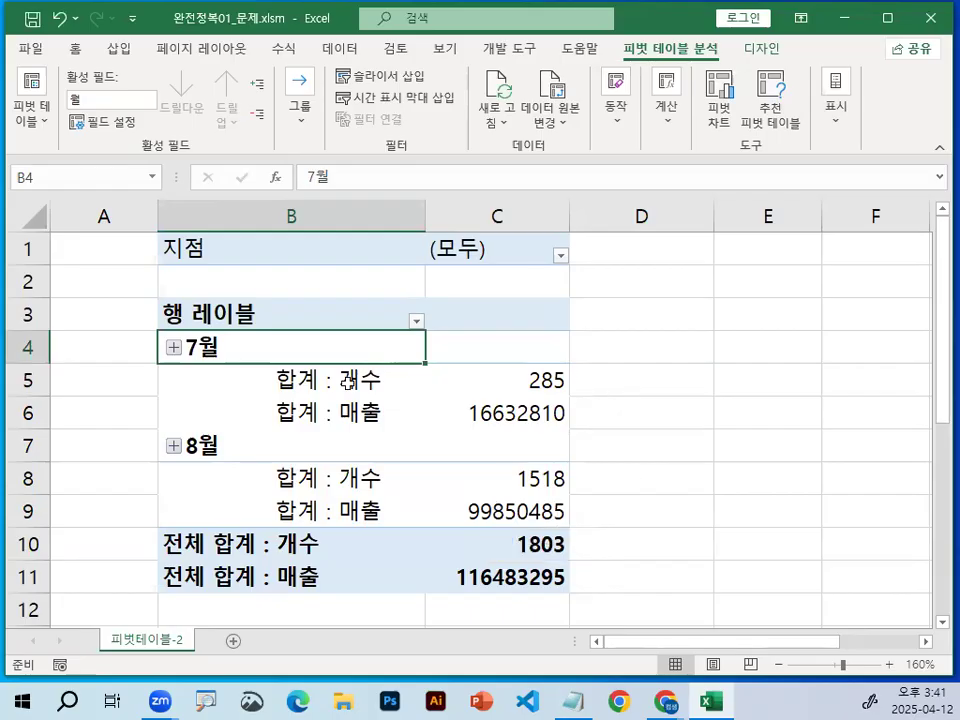
pyautogui.hotkey('ctrl', '1')
pyautogui.click(205, 341)
pyautogui.moveTo(334, 285)
pyautogui.mouseDown()
pyautogui.moveTo(298, 214)
pyautogui.moveTo(323, 250)
pyautogui.mouseUp()
pyautogui.press('Escape')
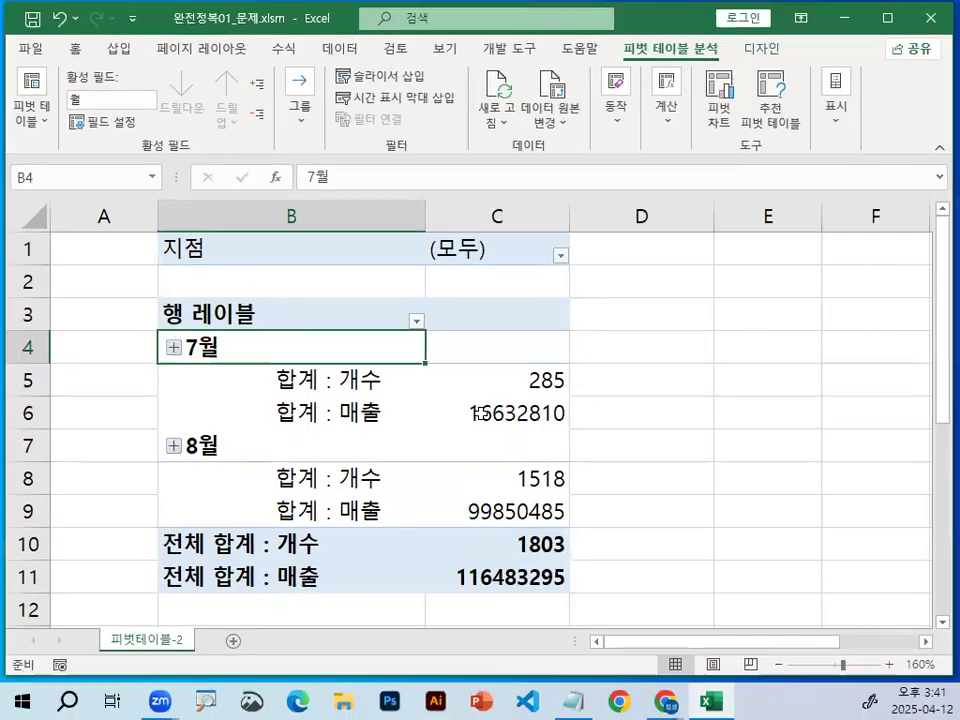
# Step: Select cell C6 inside the PivotTable and set the report layout to outline form (개요 형식으로 표시)
pyautogui.doubleClick(757, 485)
pyautogui.hotkey('ctrl', '1')
pyautogui.moveTo(486, 377)
pyautogui.mouseDown()
pyautogui.moveTo(498, 398)
pyautogui.moveTo(573, 286)
pyautogui.mouseUp()
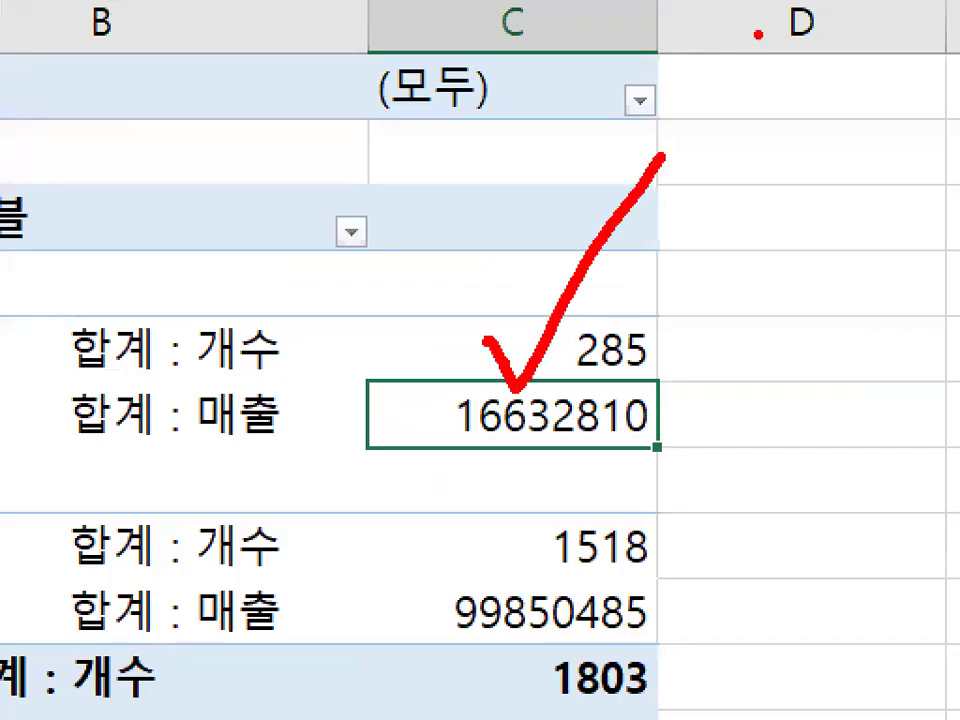
pyautogui.press('Escape')
pyautogui.hotkey('ctrl', '1')
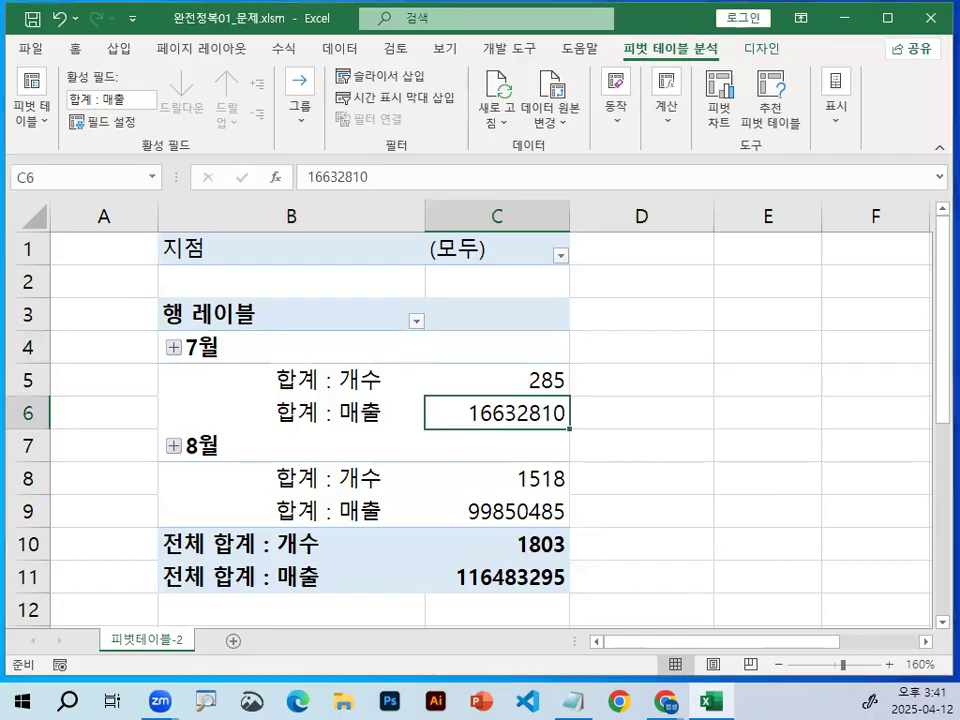
pyautogui.scroll(1, 756, 16)
pyautogui.click(763, 54)
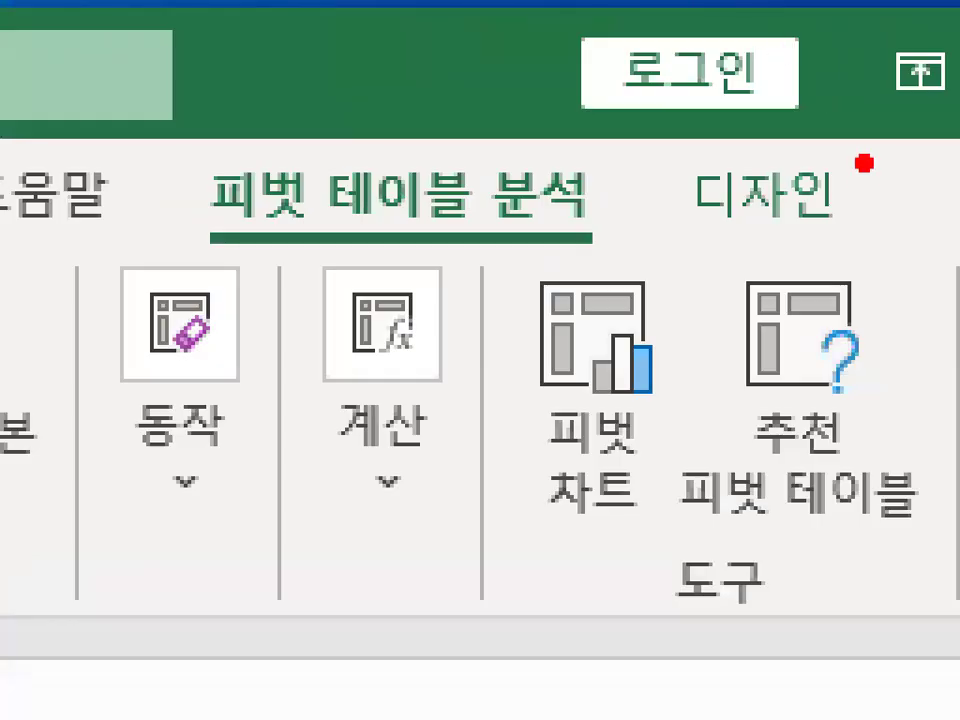
pyautogui.moveTo(876, 208)
pyautogui.mouseDown()
pyautogui.moveTo(701, 204)
pyautogui.moveTo(880, 200)
pyautogui.mouseUp()
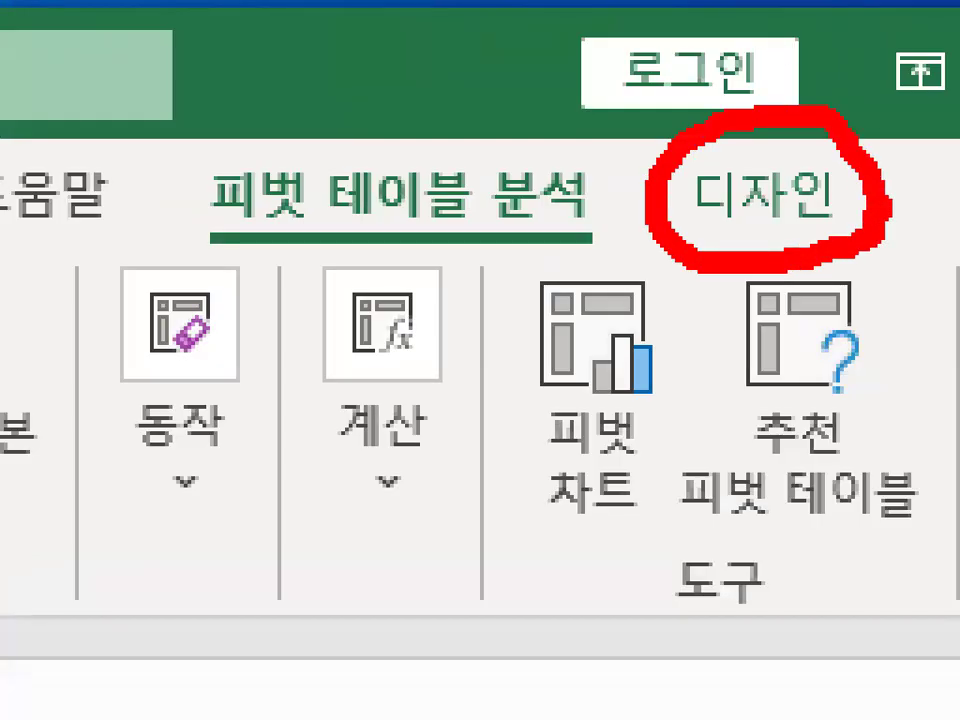
pyautogui.press('Escape')
pyautogui.click(775, 52)
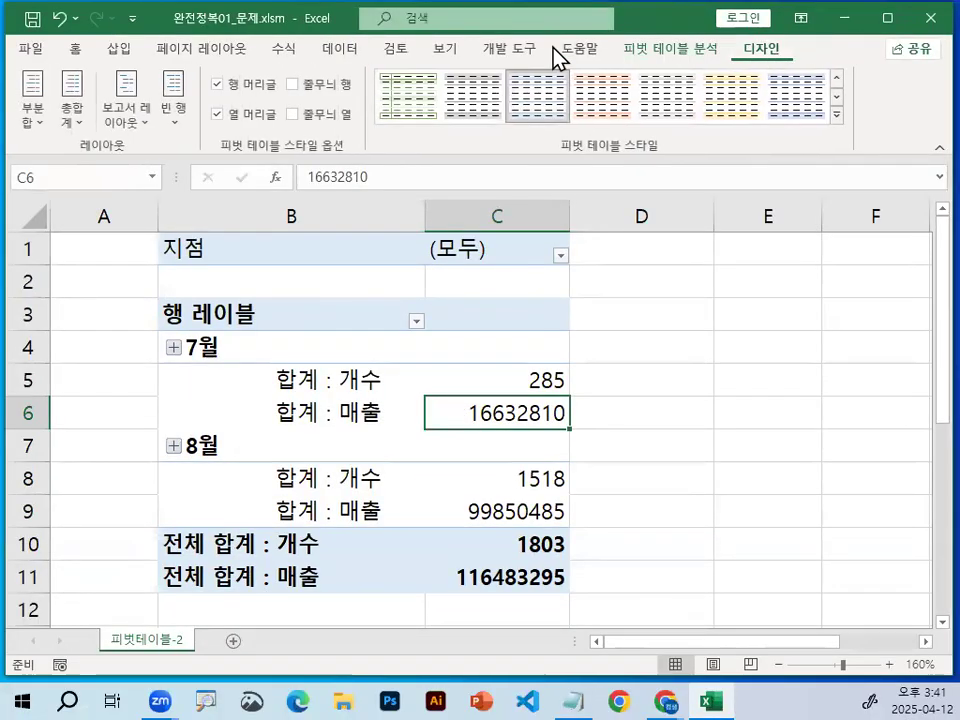
pyautogui.hotkey('ctrl', '1')
pyautogui.click(65, 52)
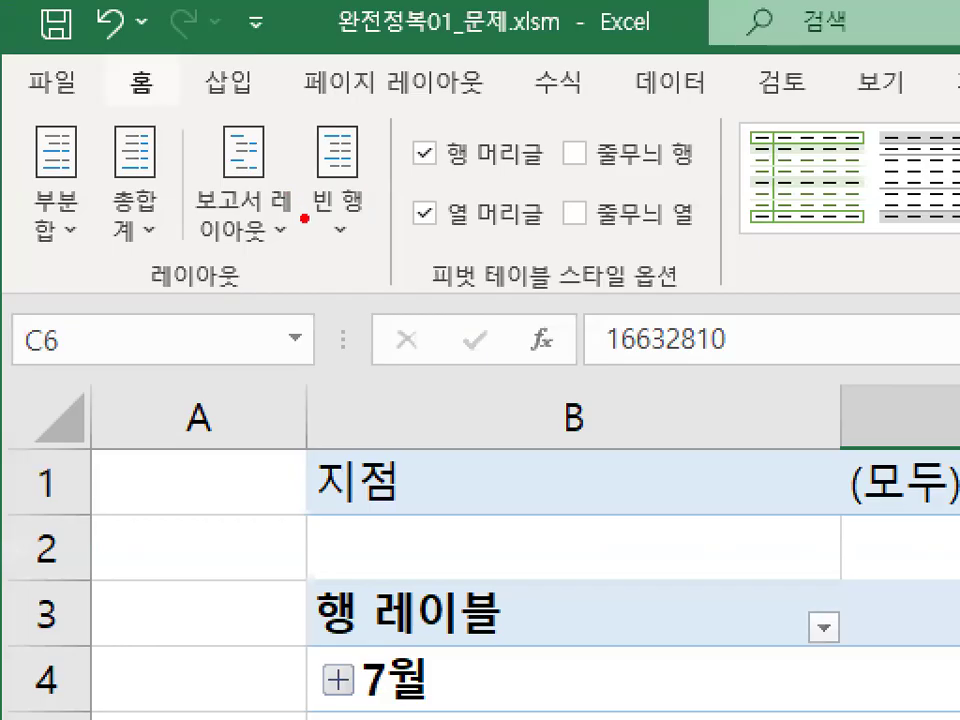
pyautogui.moveTo(280, 270)
pyautogui.mouseDown()
pyautogui.moveTo(168, 298)
pyautogui.moveTo(265, 272)
pyautogui.mouseUp()
pyautogui.moveTo(330, 228)
pyautogui.mouseDown()
pyautogui.moveTo(317, 245)
pyautogui.moveTo(178, 140)
pyautogui.moveTo(262, 250)
pyautogui.mouseUp()
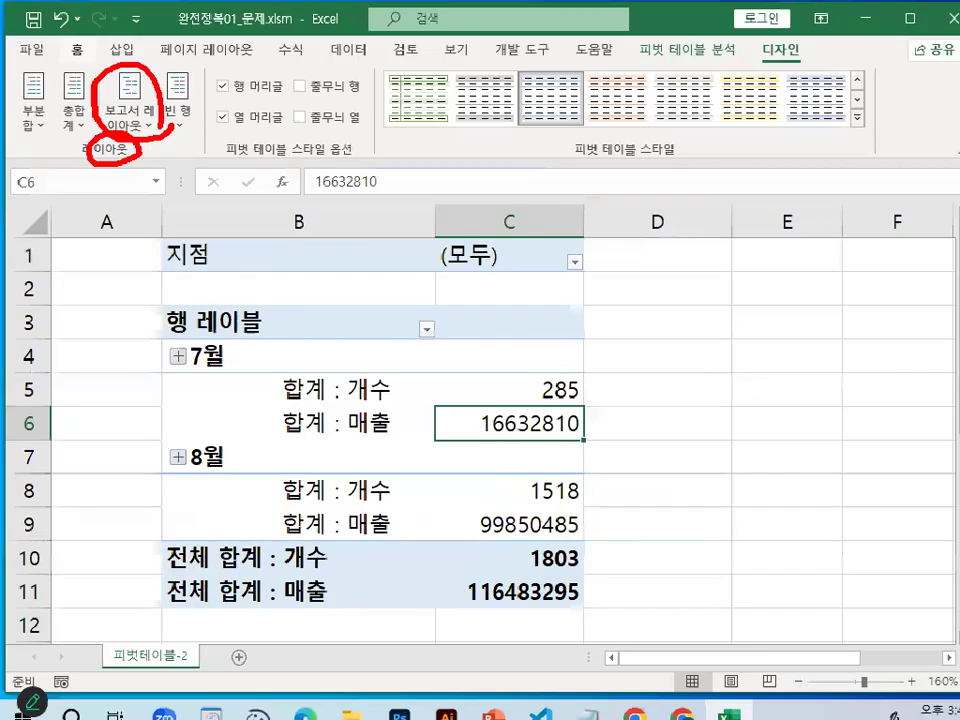
pyautogui.click(131, 125)
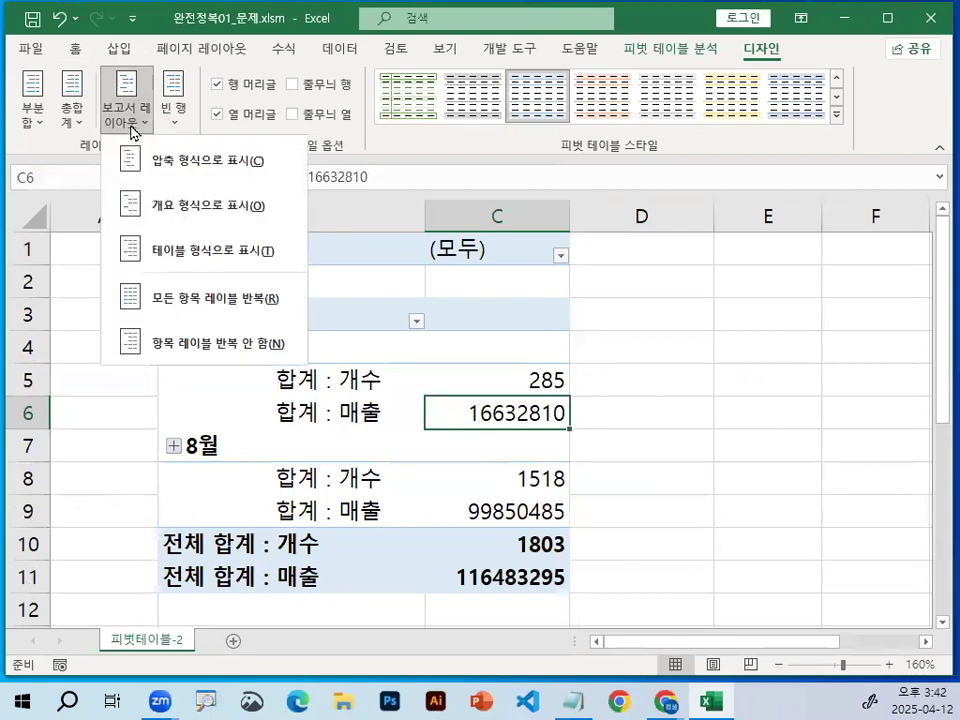
pyautogui.click(189, 208)
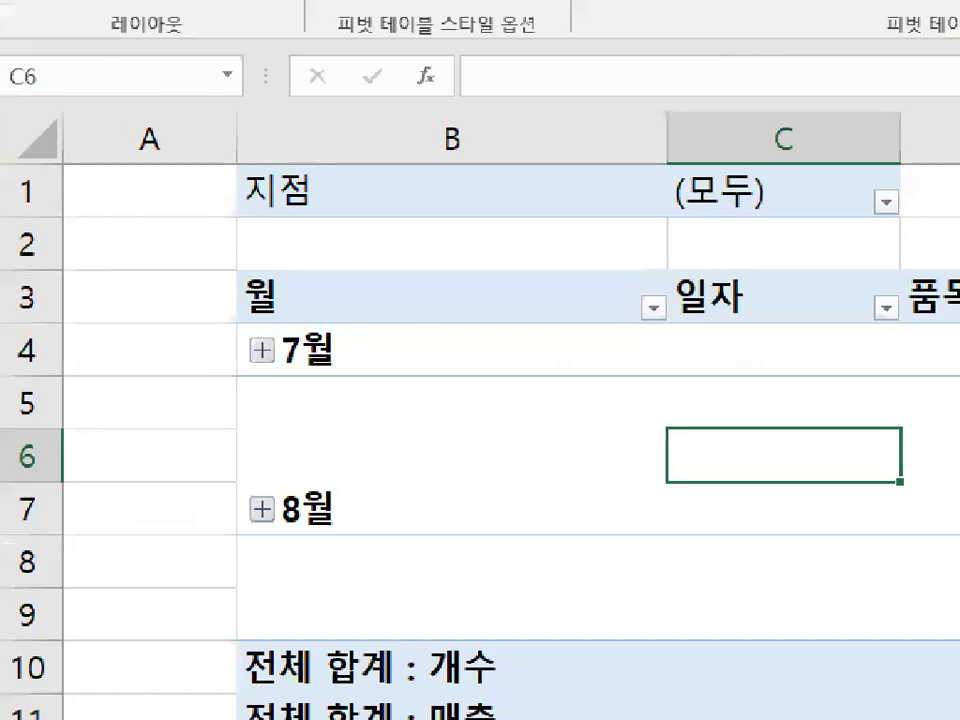
pyautogui.moveTo(252, 383)
pyautogui.mouseDown()
pyautogui.moveTo(229, 335)
pyautogui.moveTo(228, 410)
pyautogui.mouseUp()
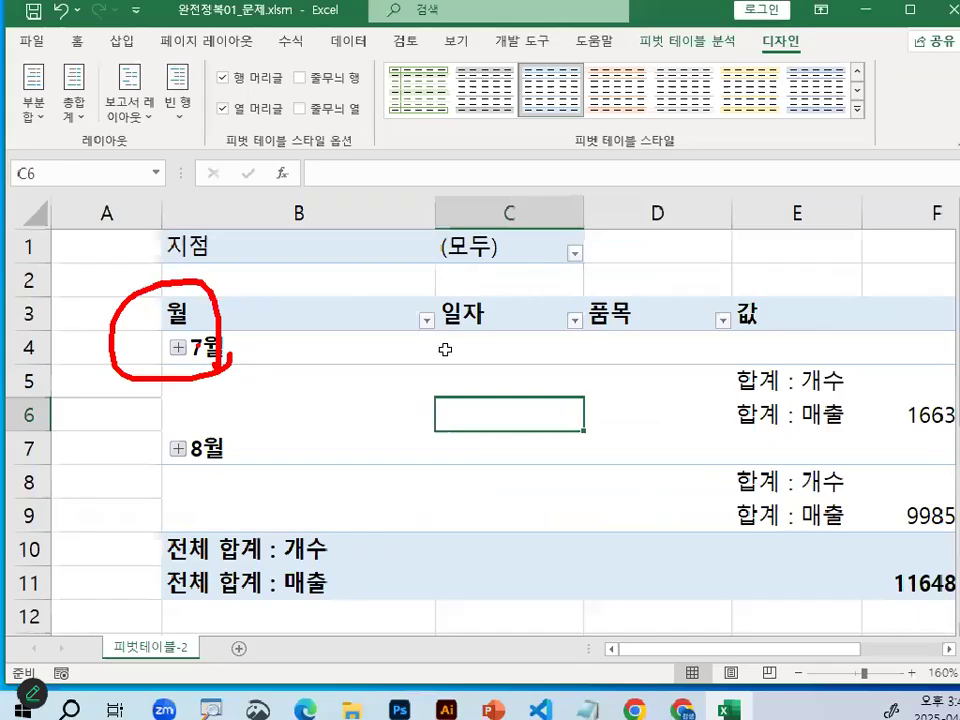
# Step: Examine the 월, 일자 and 품목 headers in row 3 and the report layout choices for the PivotTable
pyautogui.click(494, 314)
pyautogui.click(620, 314)
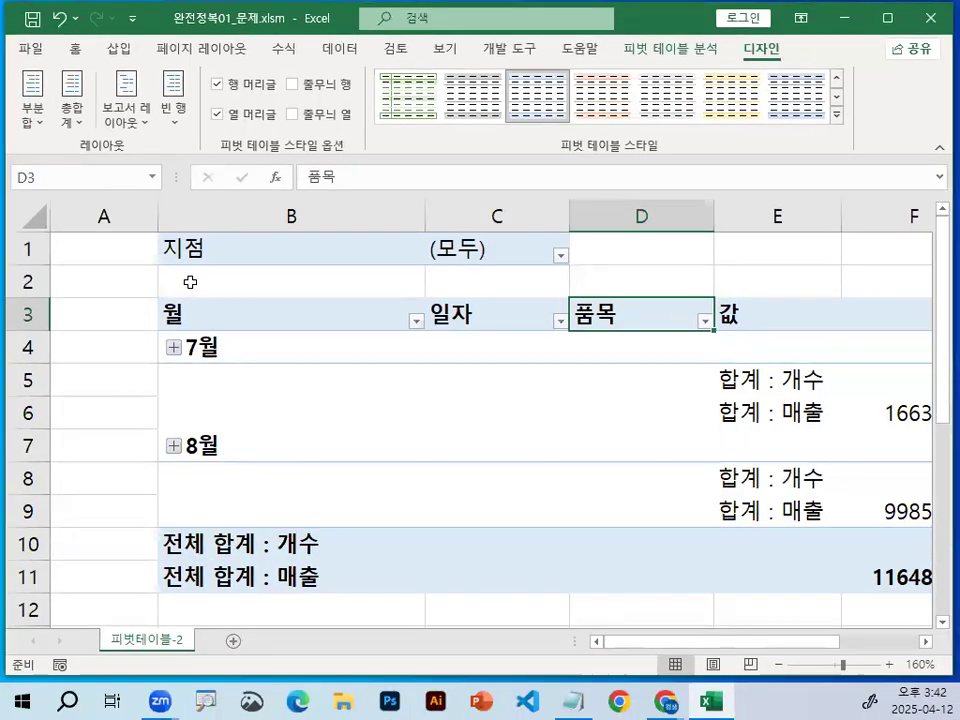
pyautogui.click(173, 318)
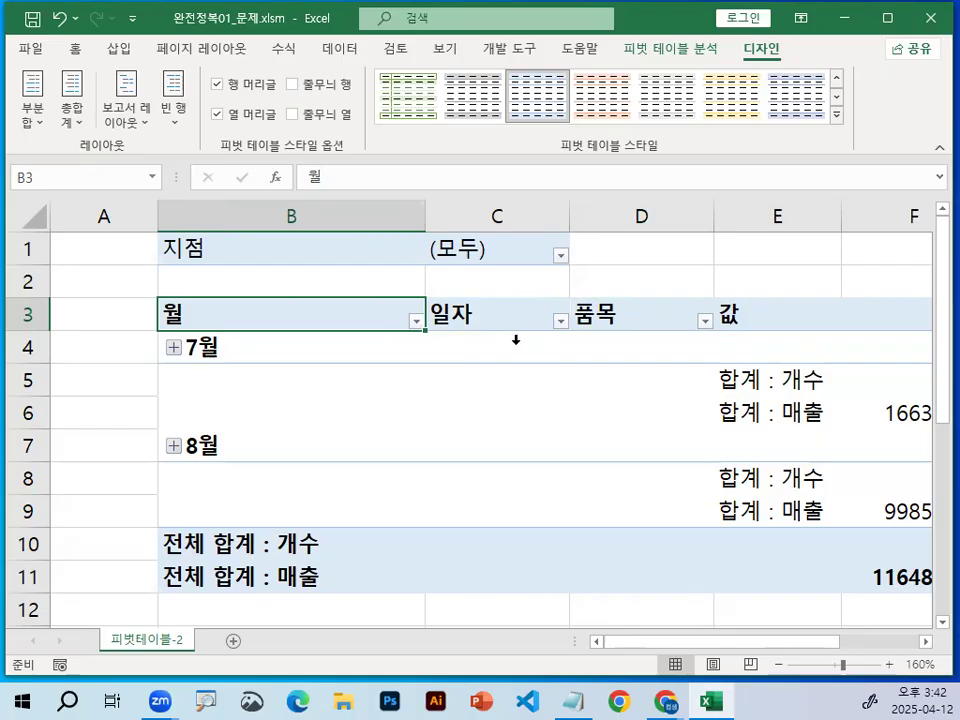
pyautogui.click(452, 447)
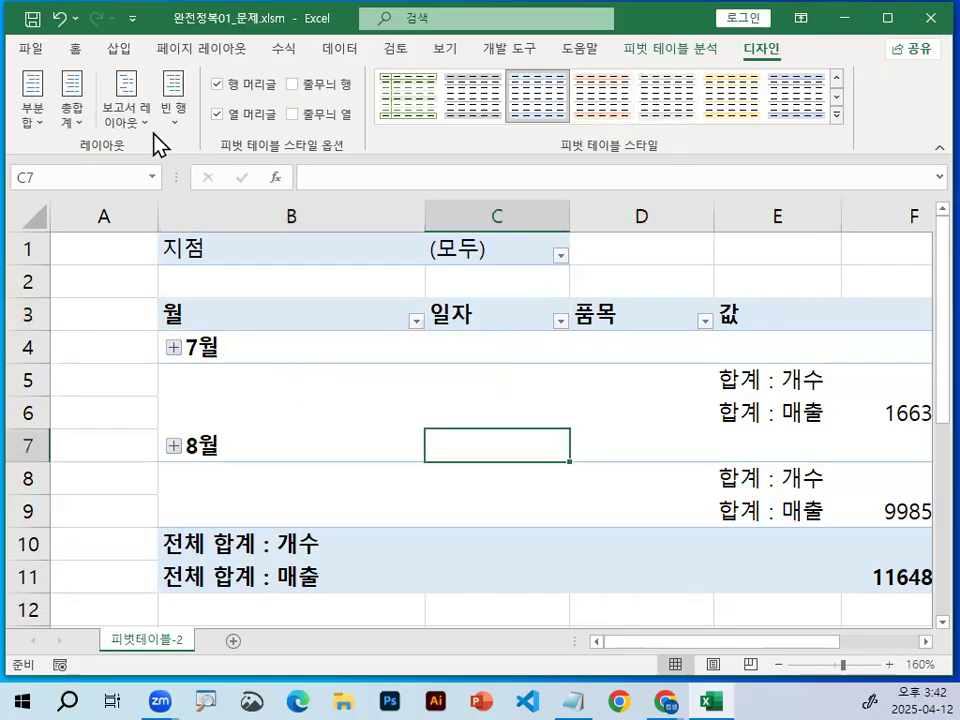
pyautogui.click(125, 112)
pyautogui.click(180, 208)
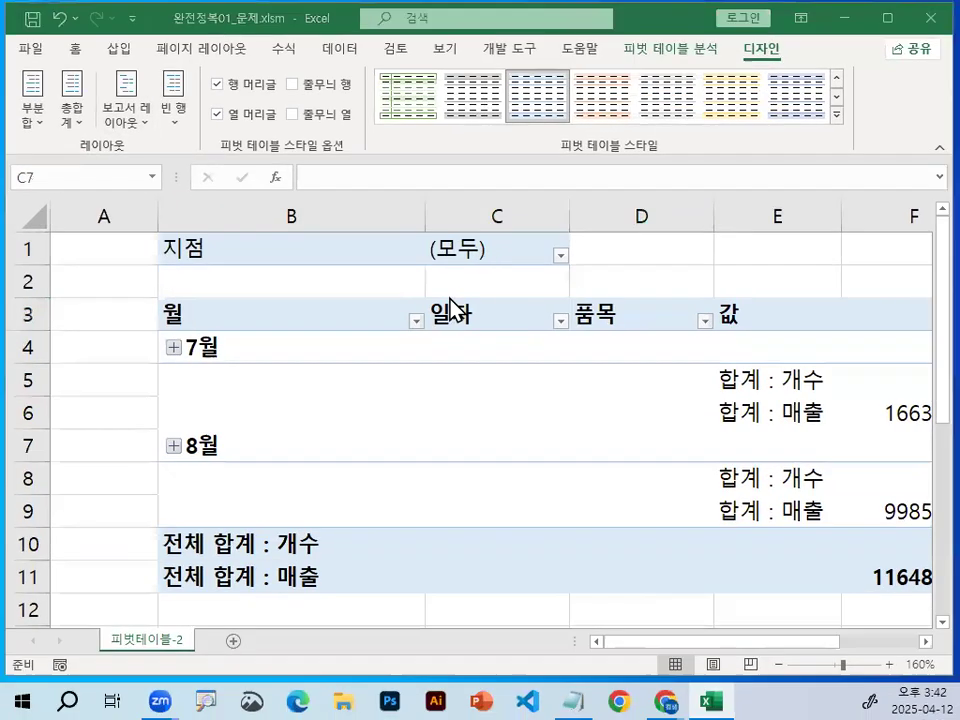
pyautogui.moveTo(443, 322)
pyautogui.mouseDown()
pyautogui.moveTo(488, 313)
pyautogui.moveTo(462, 320)
pyautogui.mouseUp()
pyautogui.moveTo(583, 332); pyautogui.dragTo(619, 322)
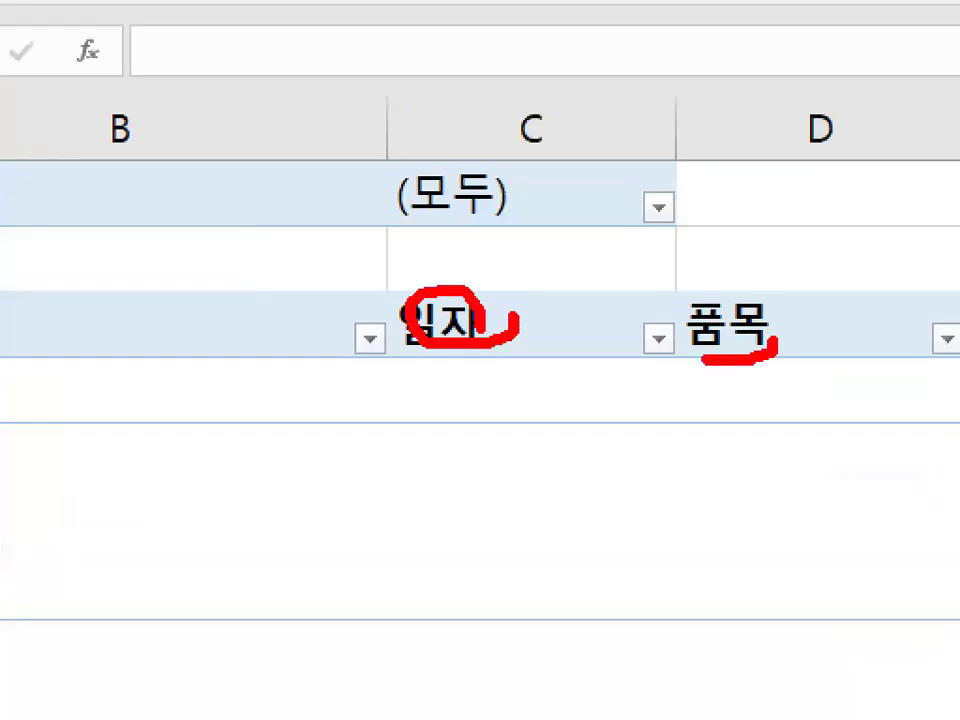
pyautogui.moveTo(705, 305); pyautogui.dragTo(762, 325)
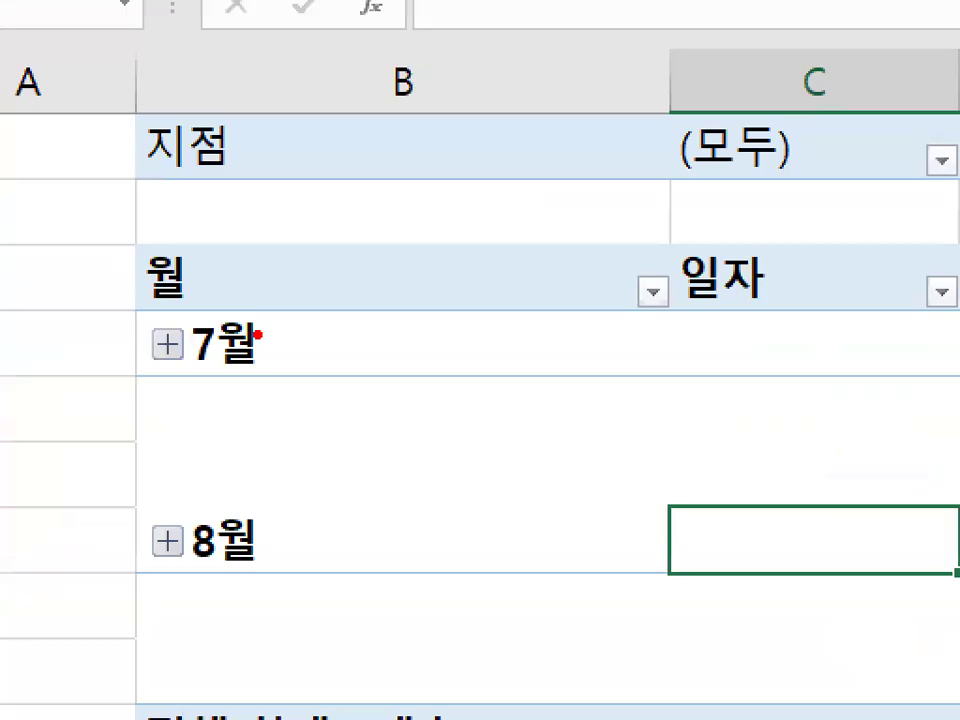
pyautogui.moveTo(186, 358); pyautogui.dragTo(222, 356)
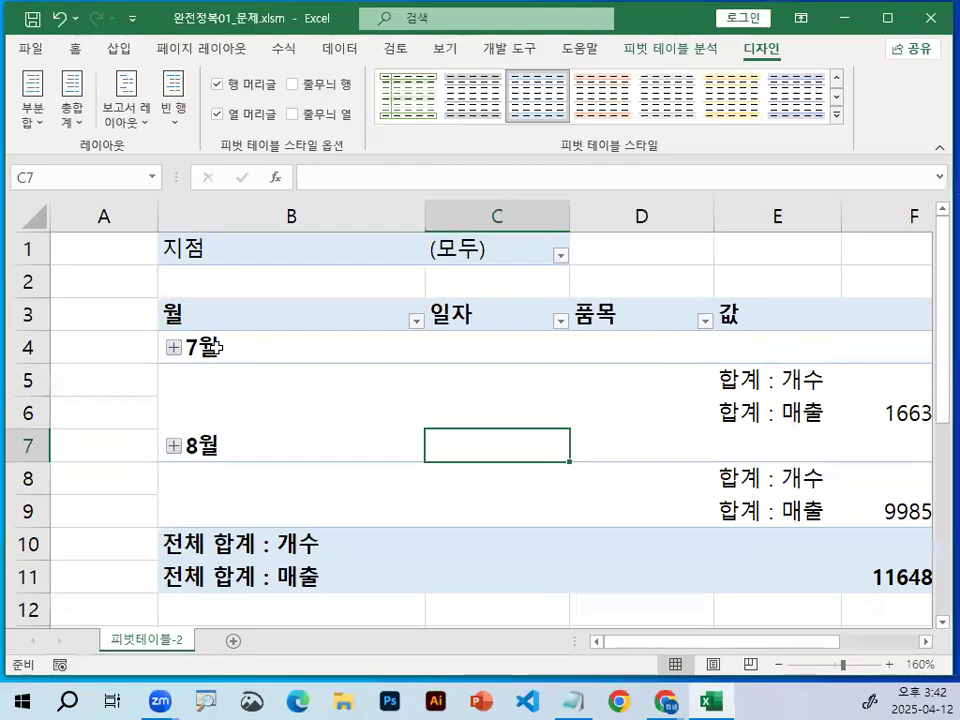
pyautogui.click(246, 343)
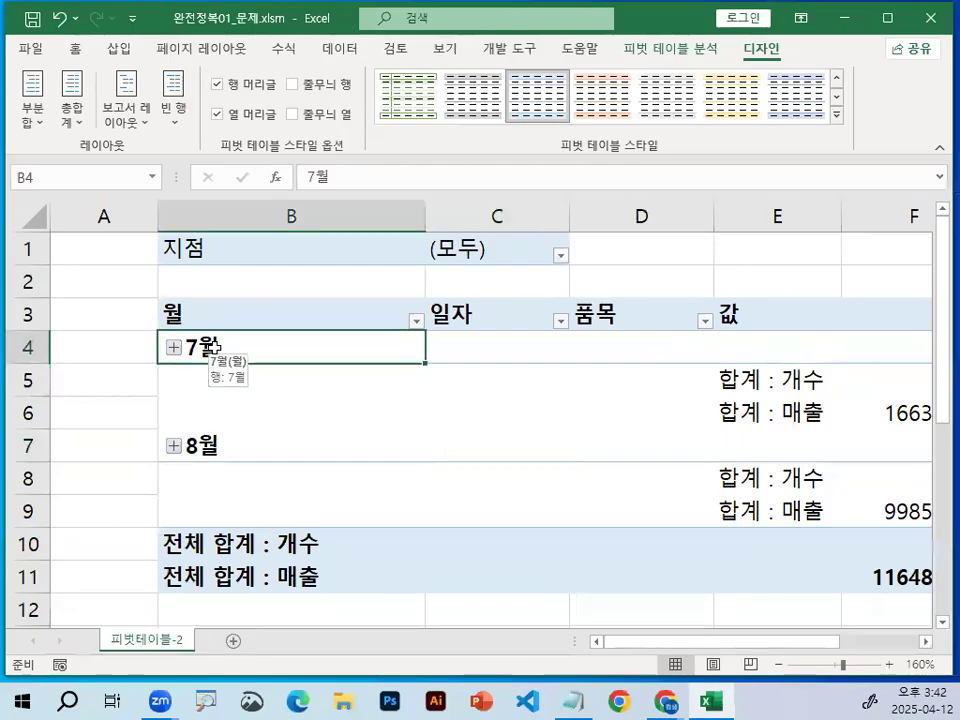
pyautogui.click(213, 447)
pyautogui.click(212, 347)
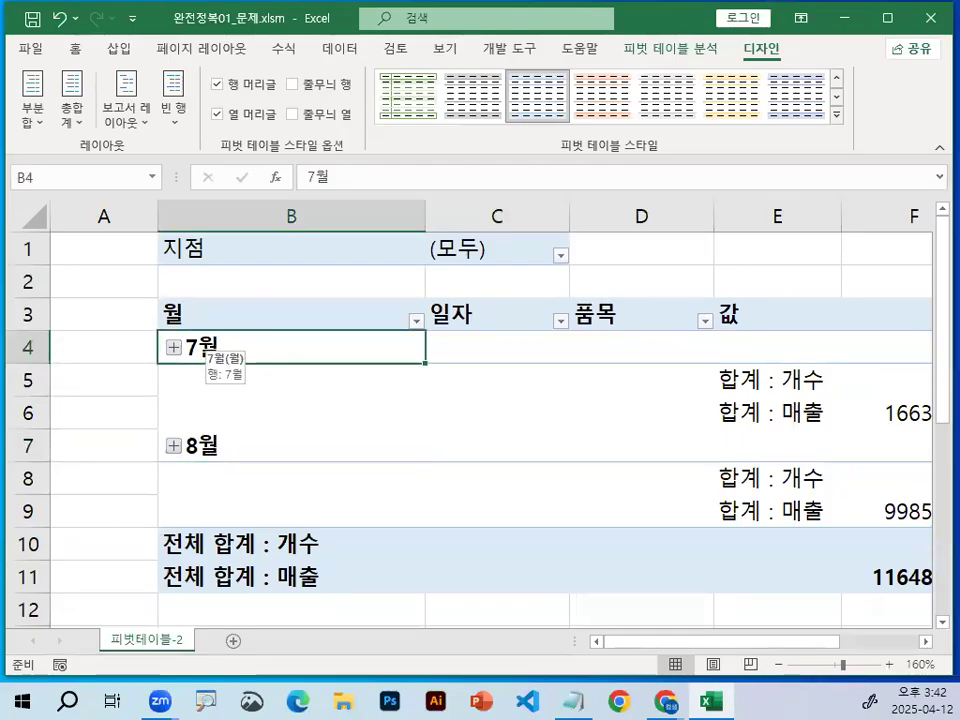
pyautogui.moveTo(217, 345)
pyautogui.mouseDown()
pyautogui.moveTo(228, 360)
pyautogui.moveTo(184, 338)
pyautogui.moveTo(226, 341)
pyautogui.mouseUp()
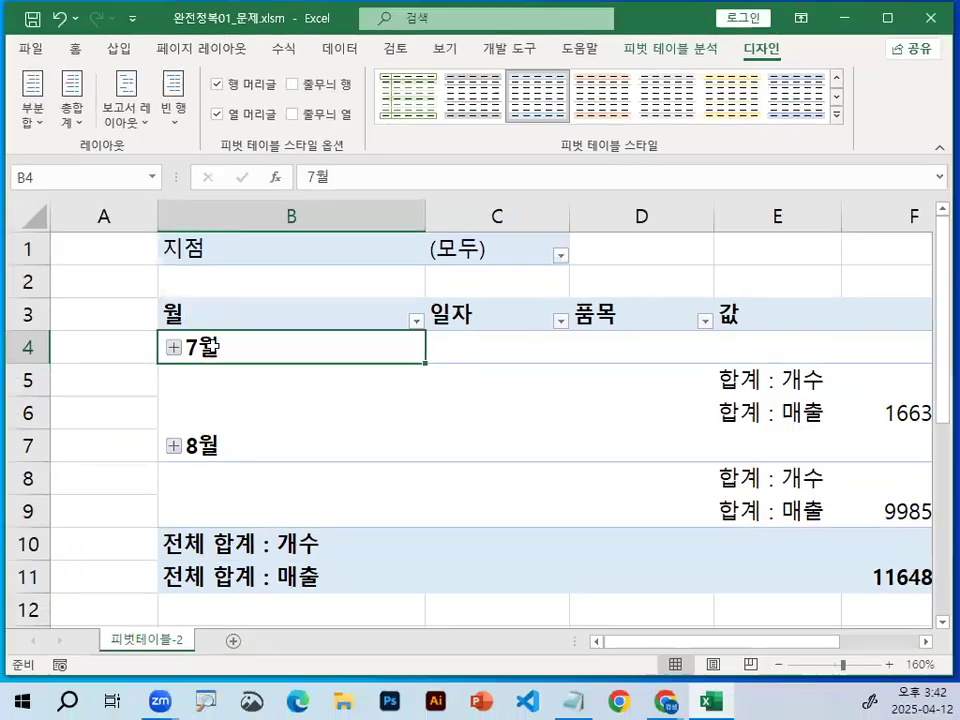
pyautogui.rightClick(213, 357)
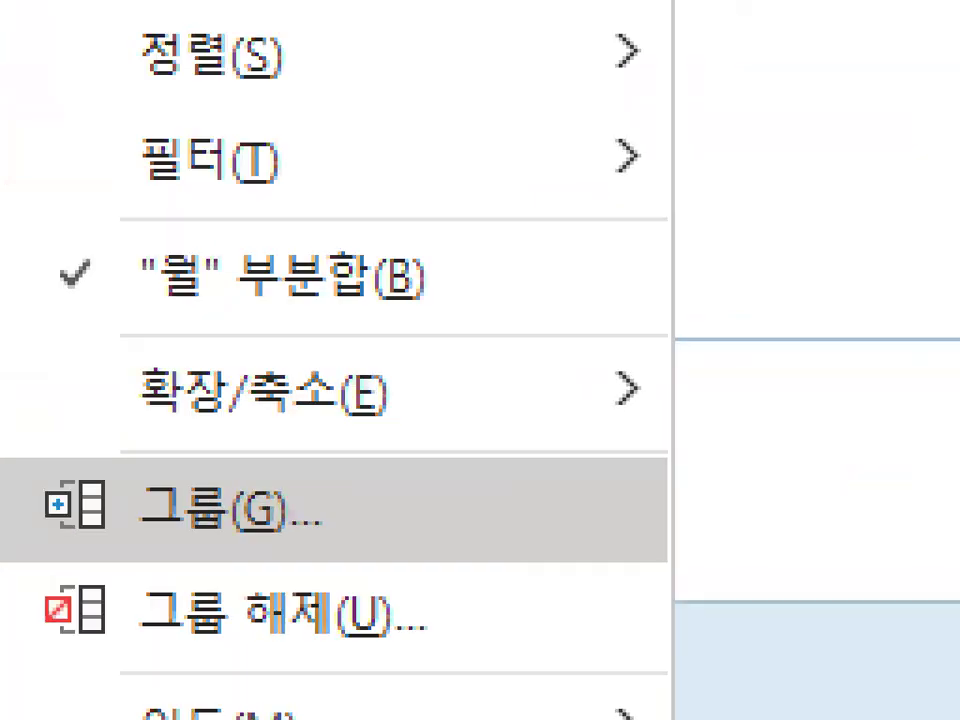
pyautogui.moveTo(297, 497)
pyautogui.mouseDown()
pyautogui.moveTo(292, 510)
pyautogui.moveTo(283, 491)
pyautogui.moveTo(294, 494)
pyautogui.mouseUp()
pyautogui.press('Escape')
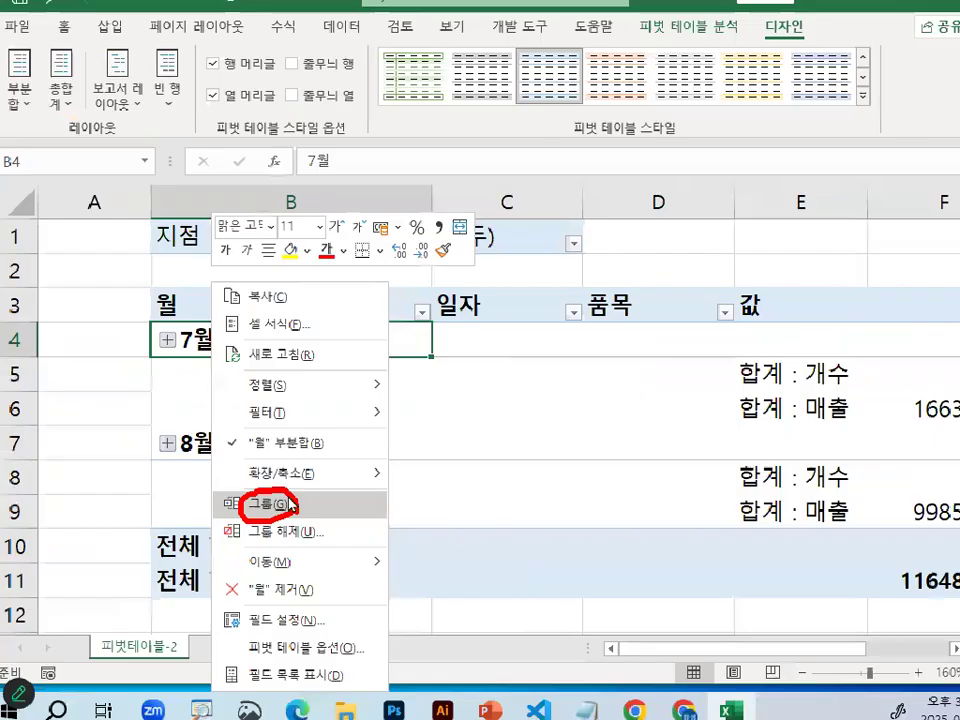
pyautogui.click(58, 88)
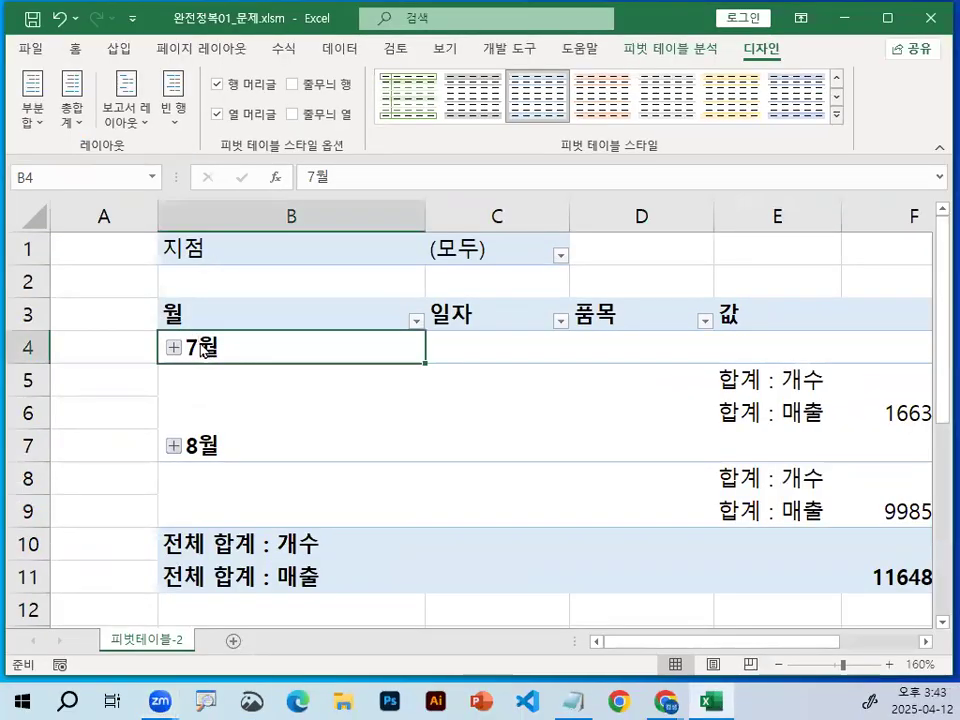
# Step: Change the grouping of the PivotTable's date field to 월 only by deselecting the 일 unit
pyautogui.rightClick(199, 342)
pyautogui.click(282, 505)
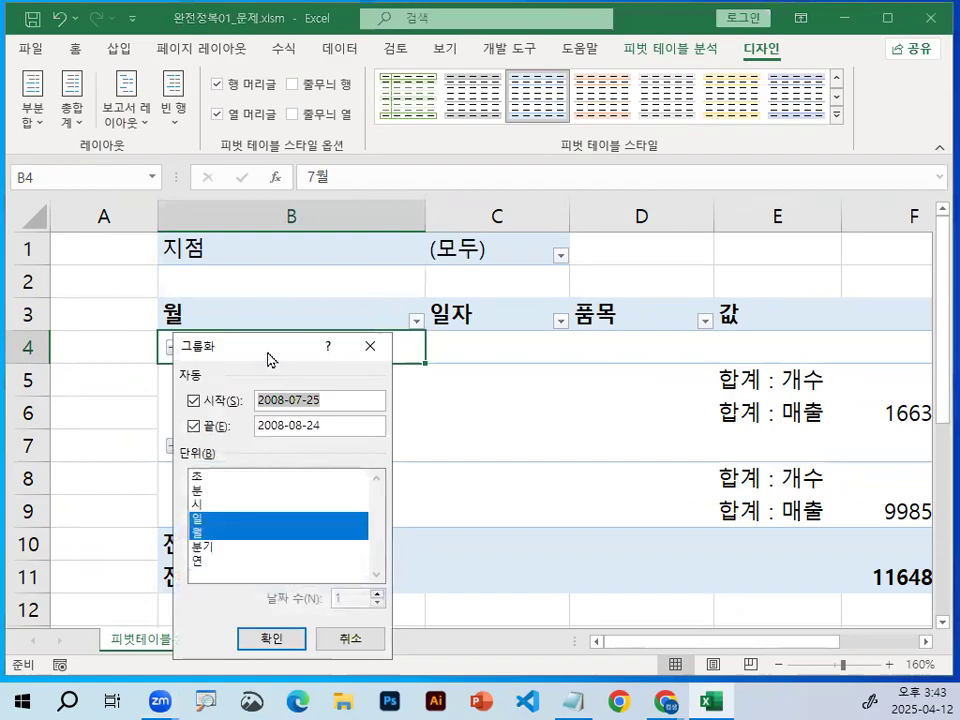
pyautogui.moveTo(268, 348); pyautogui.dragTo(313, 183)
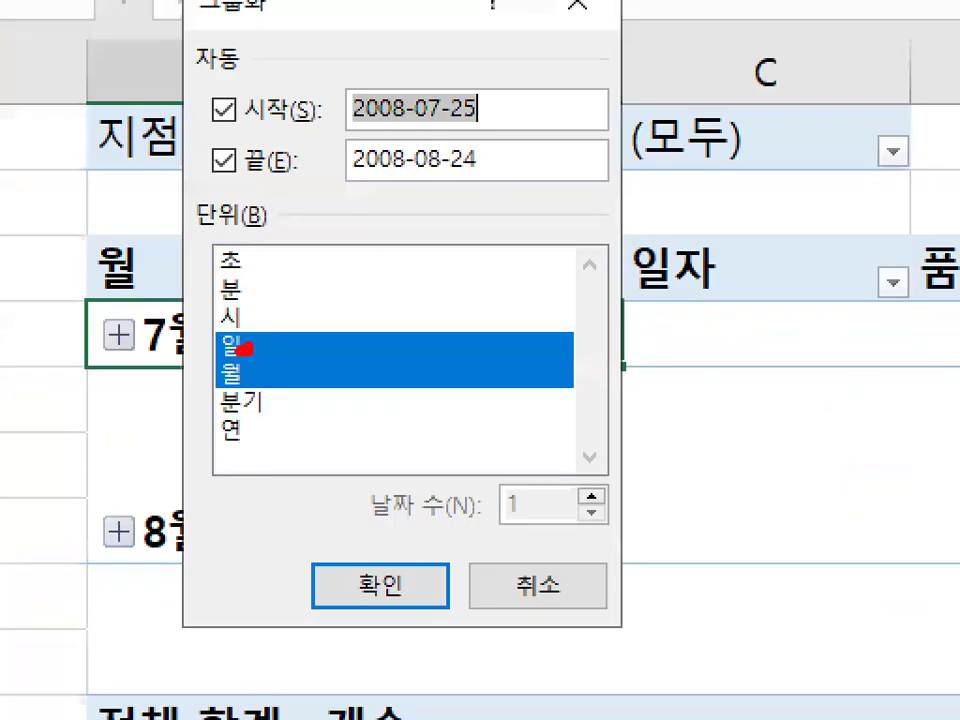
pyautogui.moveTo(240, 349)
pyautogui.mouseDown()
pyautogui.moveTo(228, 345)
pyautogui.moveTo(216, 396)
pyautogui.moveTo(246, 378)
pyautogui.mouseUp()
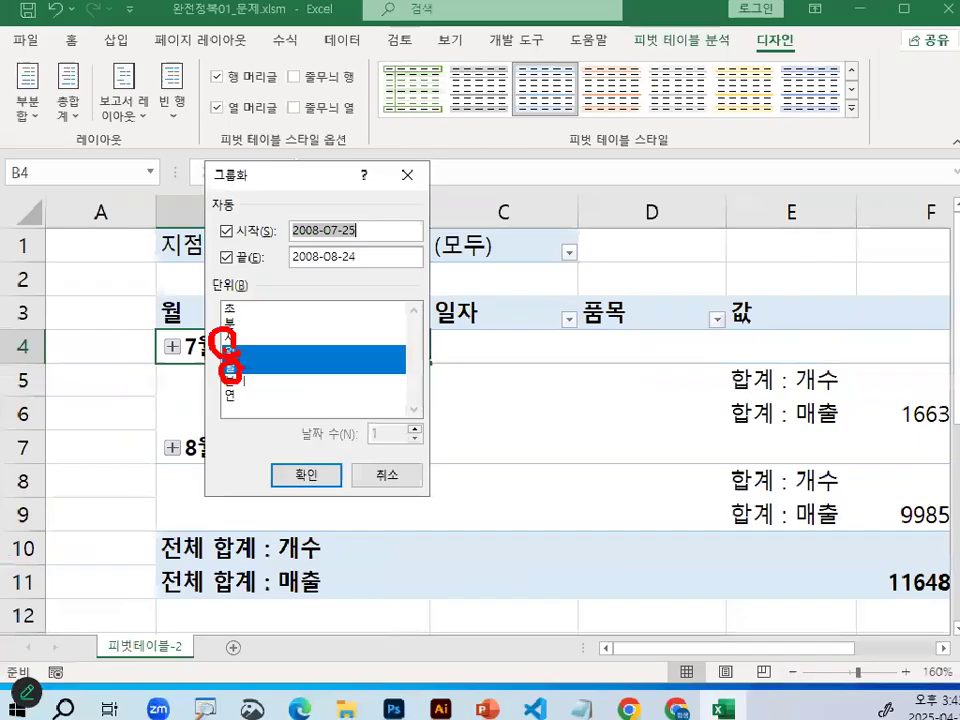
pyautogui.moveTo(432, 14); pyautogui.dragTo(898, 610)
pyautogui.moveTo(730, 400); pyautogui.dragTo(621, 440)
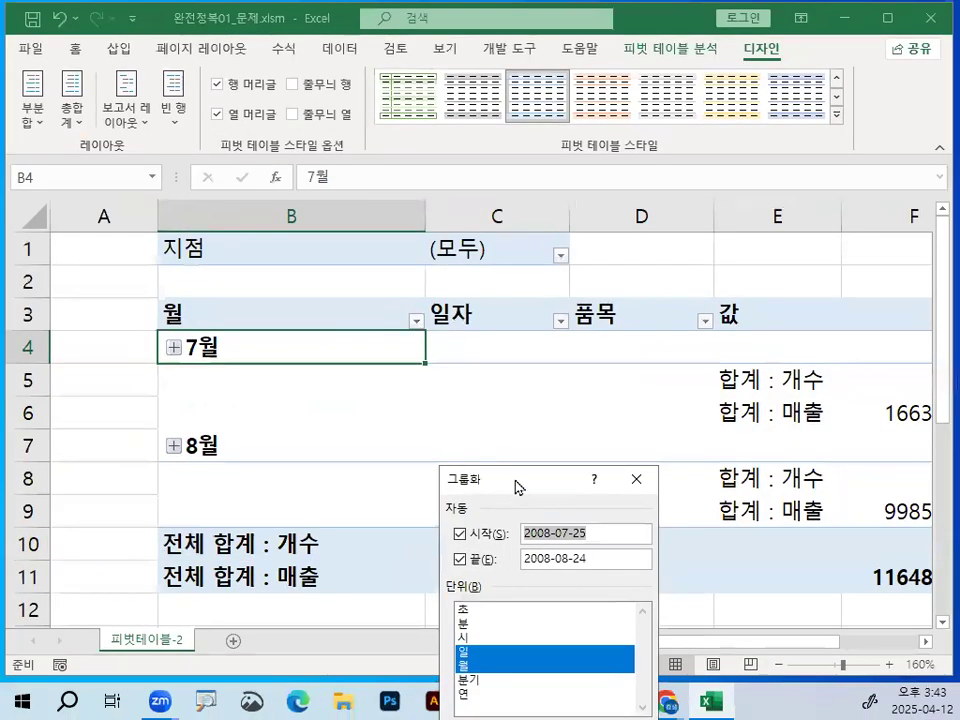
pyautogui.moveTo(516, 489); pyautogui.dragTo(392, 140)
pyautogui.click(338, 298)
pyautogui.moveTo(367, 316)
pyautogui.mouseDown()
pyautogui.moveTo(331, 320)
pyautogui.moveTo(350, 297)
pyautogui.mouseUp()
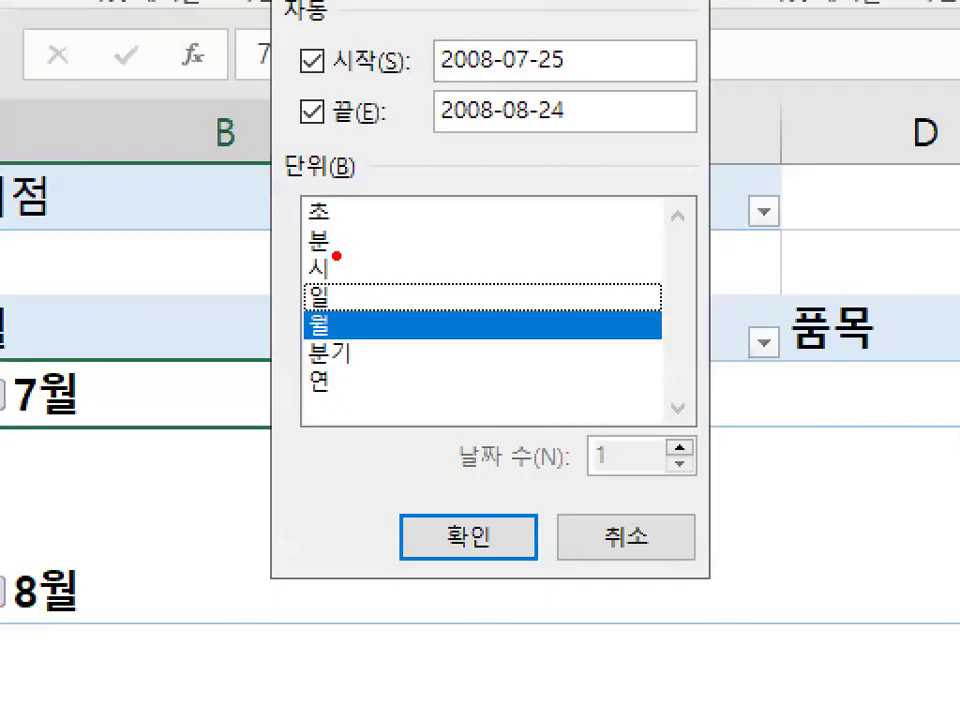
pyautogui.moveTo(346, 275); pyautogui.dragTo(425, 202)
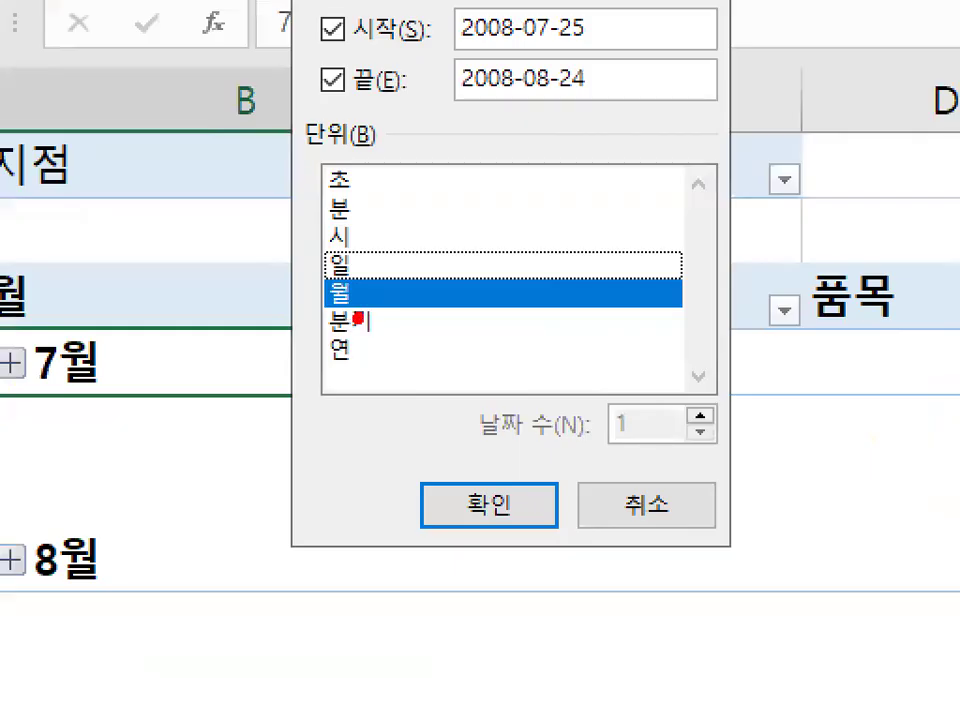
pyautogui.moveTo(338, 349); pyautogui.dragTo(297, 302)
pyautogui.moveTo(358, 318); pyautogui.dragTo(370, 272)
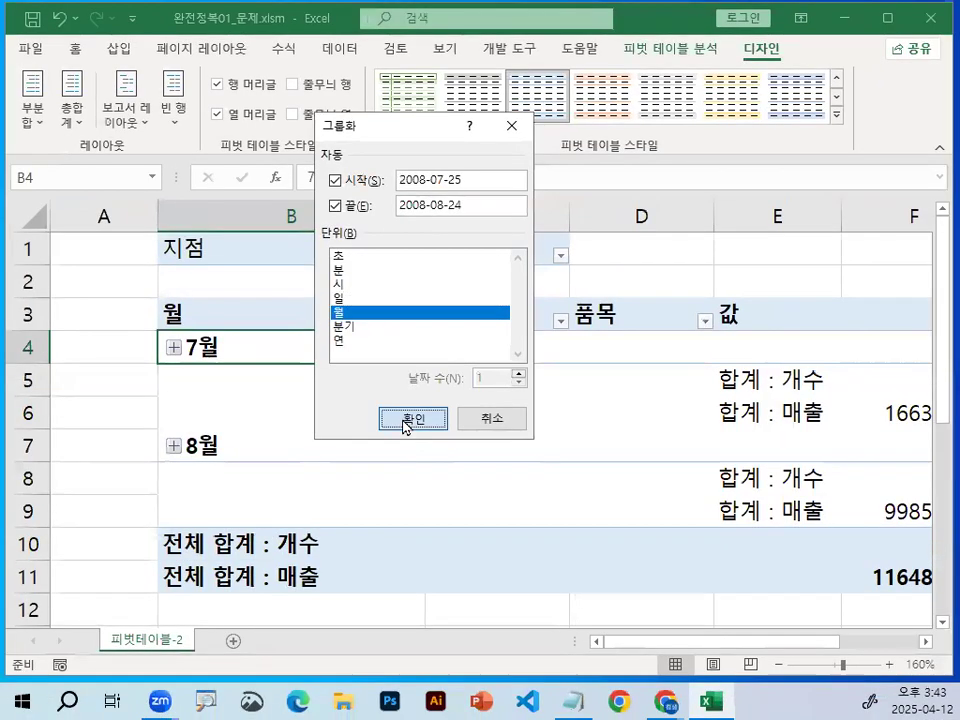
pyautogui.click(407, 422)
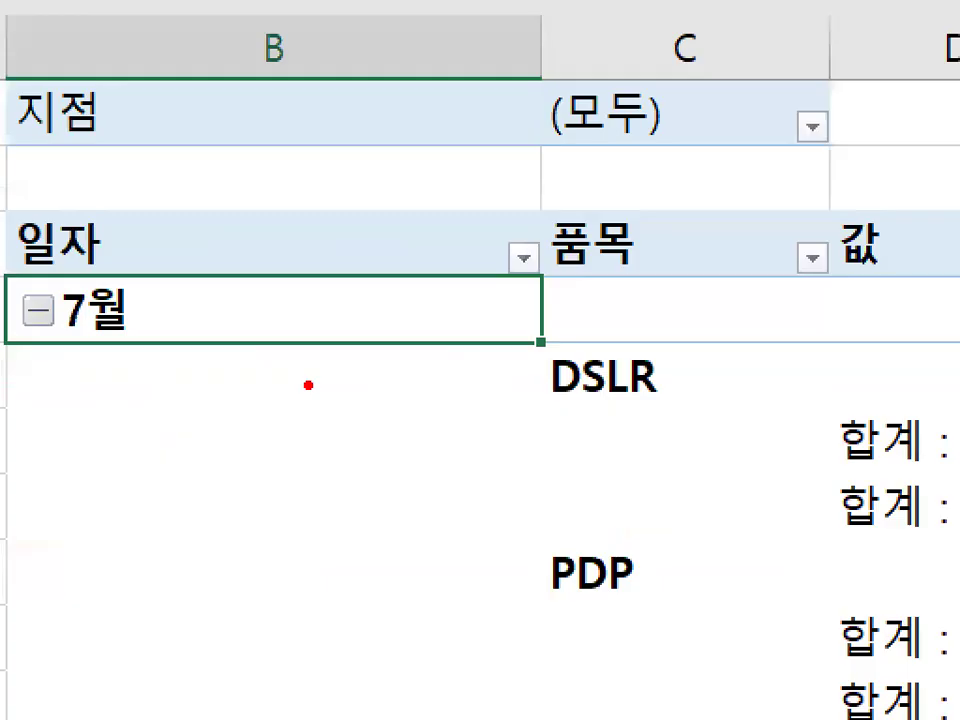
pyautogui.moveTo(266, 374)
pyautogui.mouseDown()
pyautogui.moveTo(327, 406)
pyautogui.moveTo(274, 358)
pyautogui.moveTo(325, 437)
pyautogui.mouseUp()
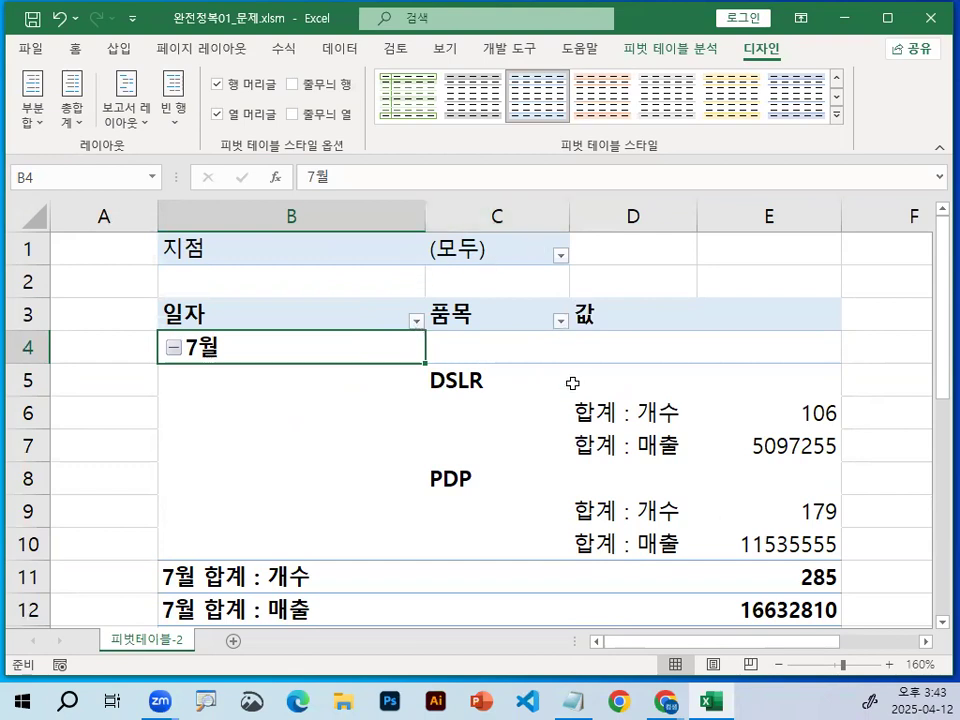
pyautogui.click(823, 344)
pyautogui.moveTo(838, 355)
pyautogui.mouseDown()
pyautogui.moveTo(855, 509)
pyautogui.moveTo(877, 502)
pyautogui.mouseUp()
pyautogui.press('Escape')
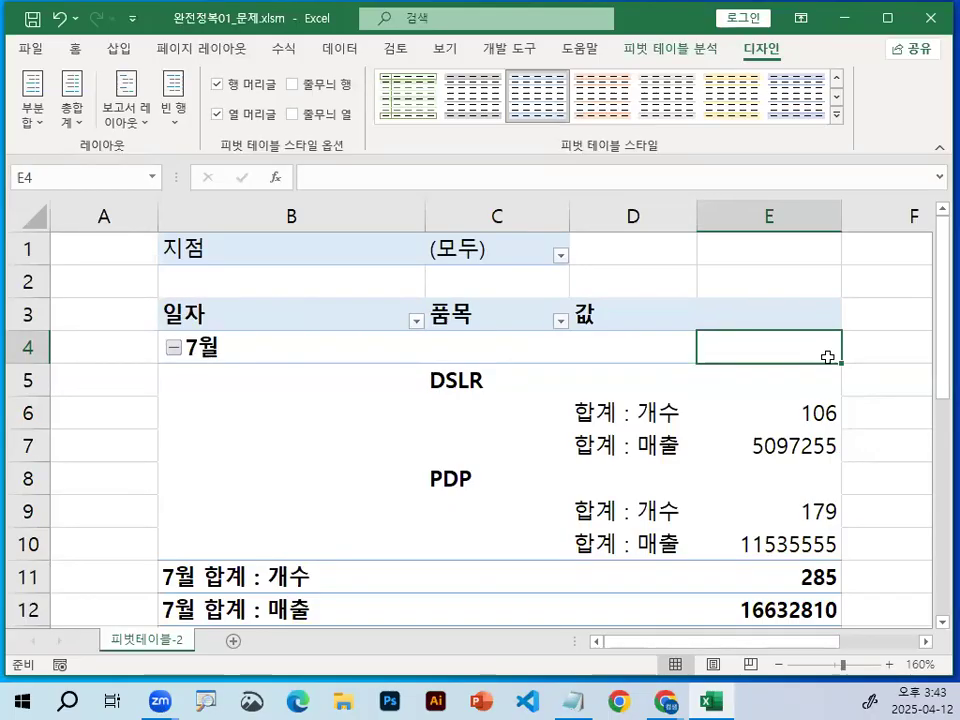
pyautogui.click(828, 414)
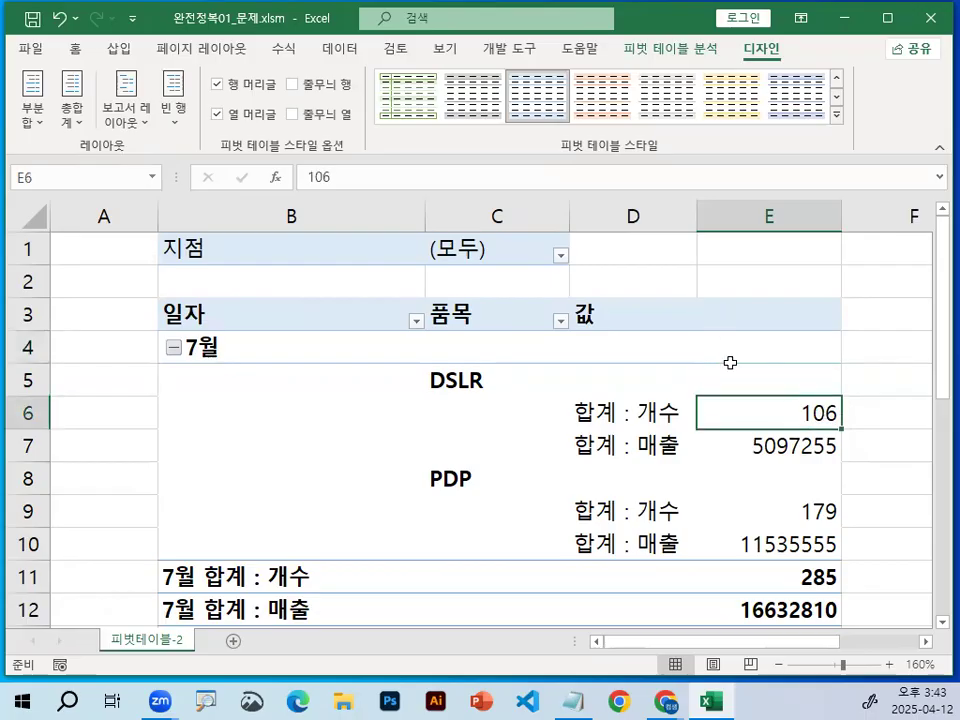
pyautogui.click(730, 362)
pyautogui.moveTo(701, 333)
pyautogui.mouseDown()
pyautogui.moveTo(713, 428)
pyautogui.moveTo(851, 343)
pyautogui.moveTo(664, 395)
pyautogui.mouseUp()
pyautogui.moveTo(754, 345); pyautogui.dragTo(706, 410)
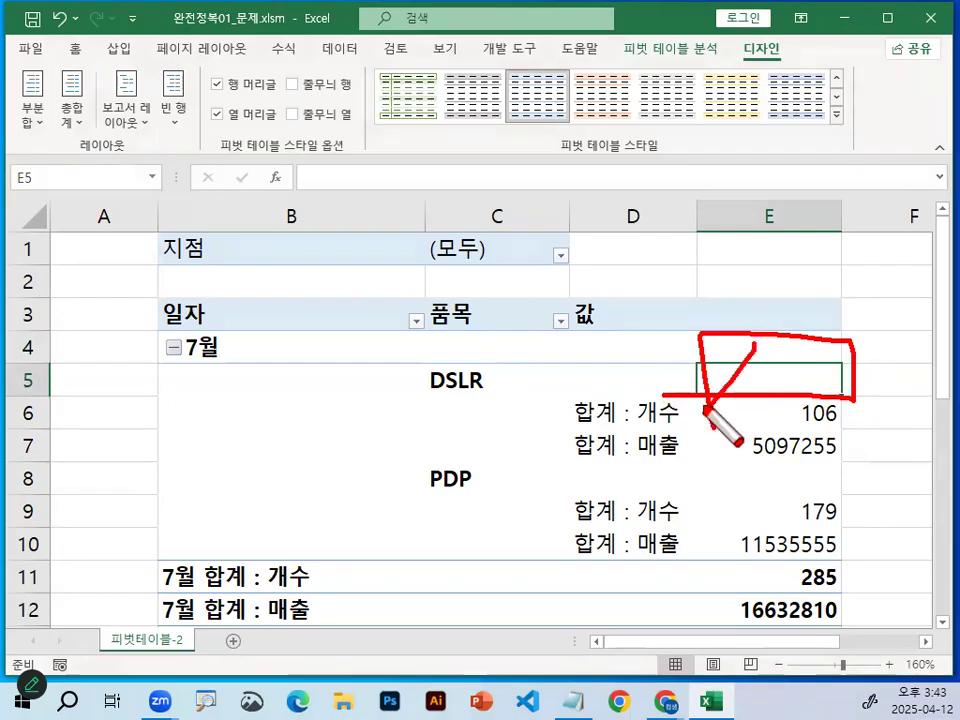
pyautogui.press('Escape')
pyautogui.moveTo(804, 403)
pyautogui.mouseDown()
pyautogui.moveTo(800, 697)
pyautogui.moveTo(830, 660)
pyautogui.moveTo(808, 612)
pyautogui.moveTo(810, 640)
pyautogui.moveTo(812, 600)
pyautogui.mouseUp()
pyautogui.scroll(2, 812, 574)
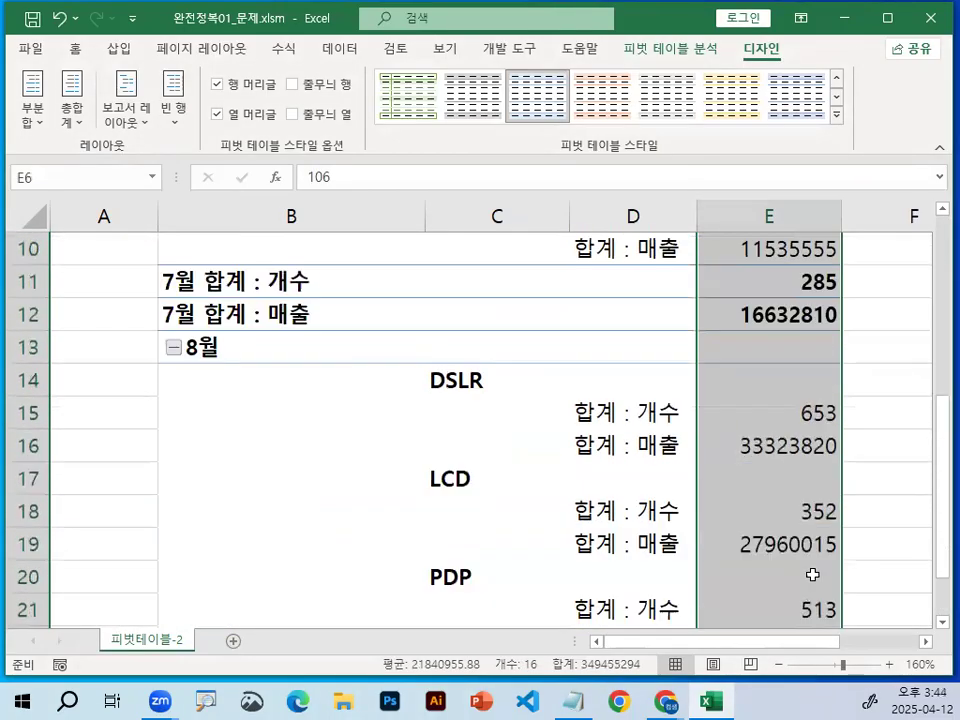
pyautogui.scroll(3, 812, 574)
pyautogui.moveTo(841, 364); pyautogui.dragTo(835, 378)
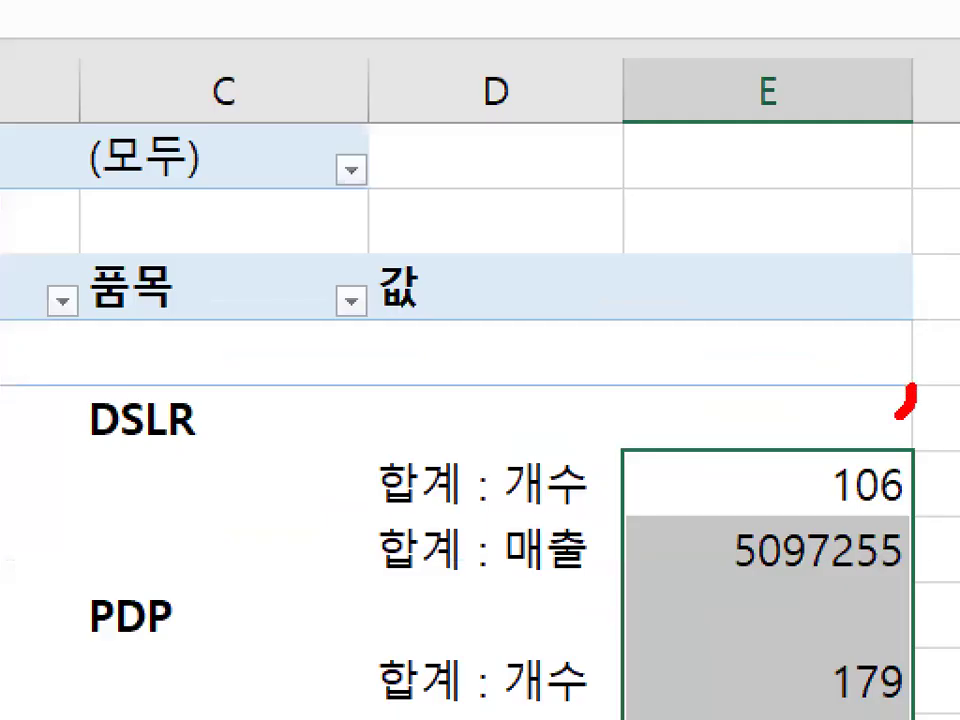
pyautogui.moveTo(899, 412)
pyautogui.mouseDown()
pyautogui.moveTo(793, 298)
pyautogui.moveTo(862, 396)
pyautogui.mouseUp()
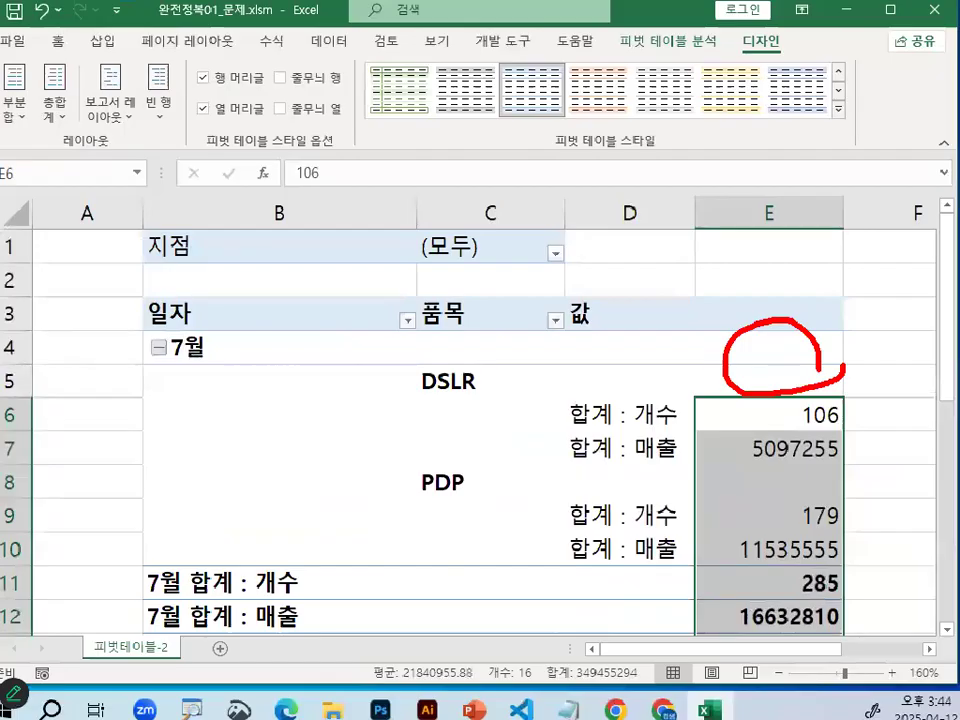
# Step: Format the PivotTable values in column E from E4 down to E26 as 숫자 with the thousands separator (1000 단위 구분 기호)
pyautogui.moveTo(769, 355); pyautogui.dragTo(797, 631)
pyautogui.moveTo(775, 358); pyautogui.dragTo(805, 515)
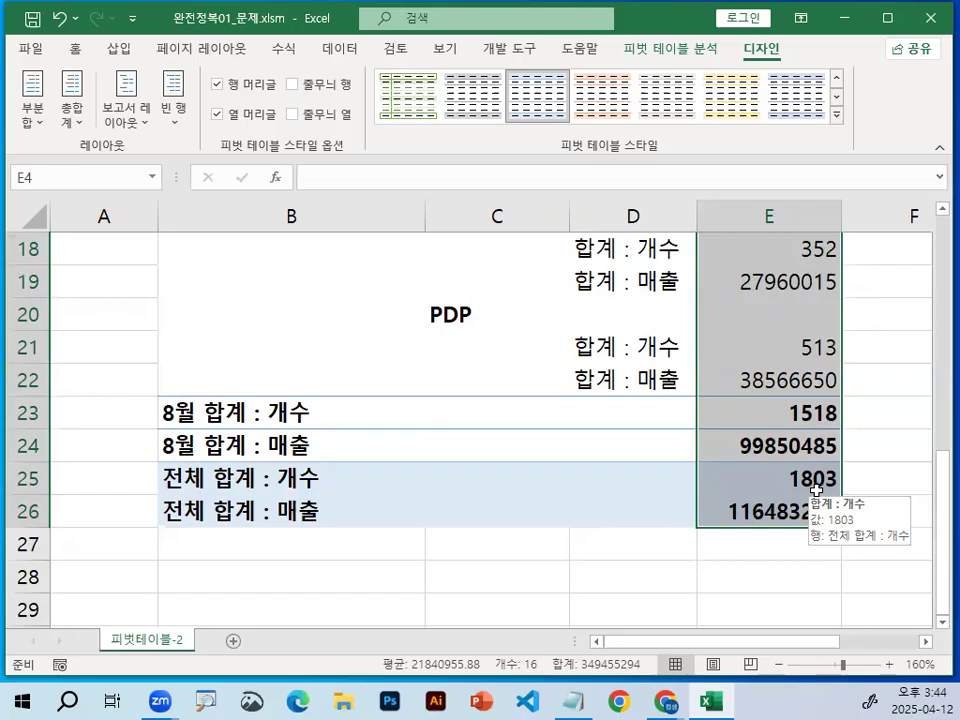
pyautogui.rightClick(816, 490)
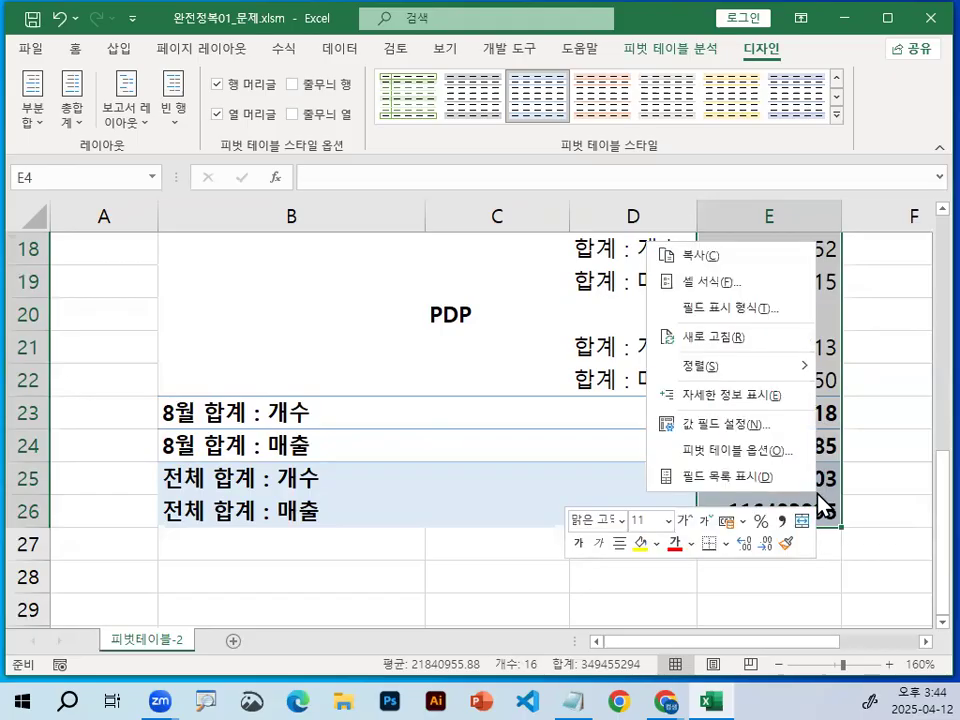
pyautogui.click(772, 283)
pyautogui.moveTo(673, 31); pyautogui.dragTo(327, 202)
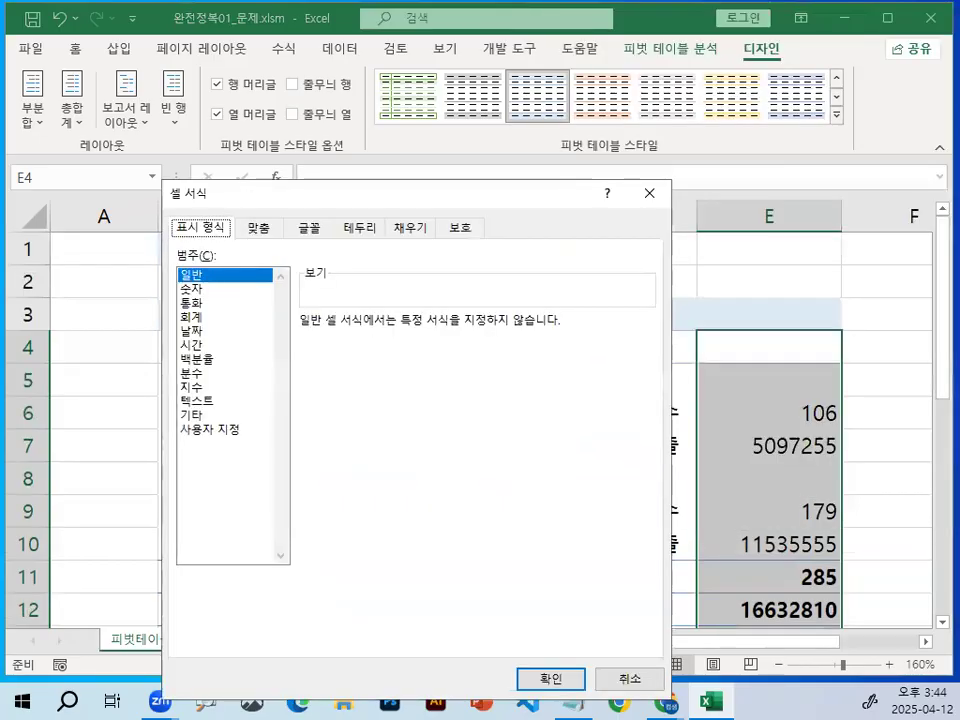
pyautogui.moveTo(238, 293)
pyautogui.mouseDown()
pyautogui.moveTo(150, 285)
pyautogui.moveTo(208, 253)
pyautogui.moveTo(246, 285)
pyautogui.mouseUp()
pyautogui.moveTo(322, 98); pyautogui.dragTo(185, 245)
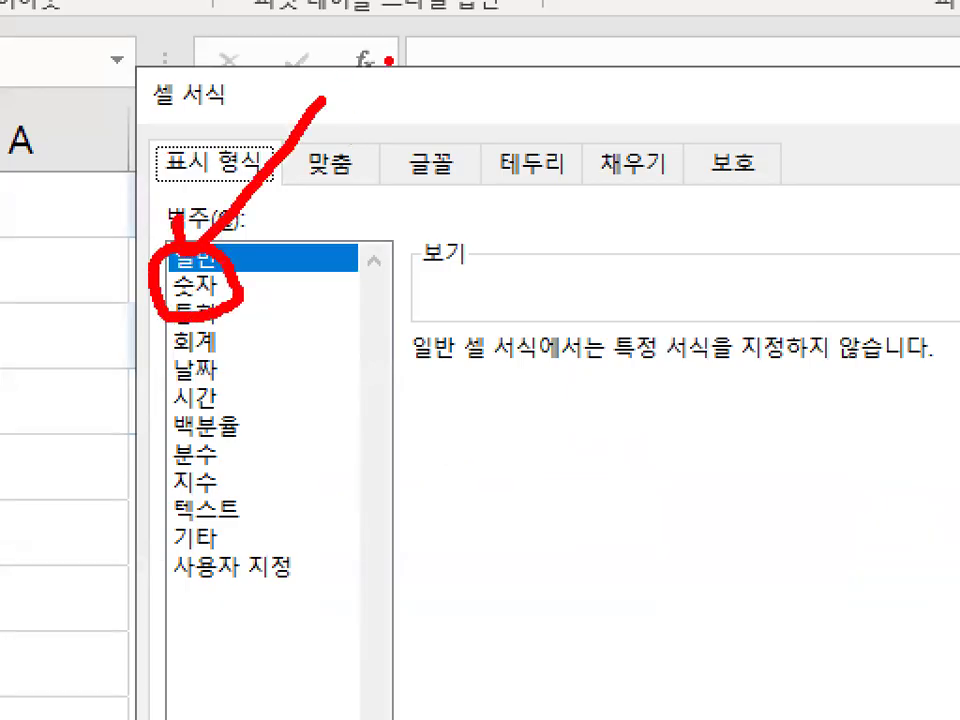
pyautogui.press('Escape')
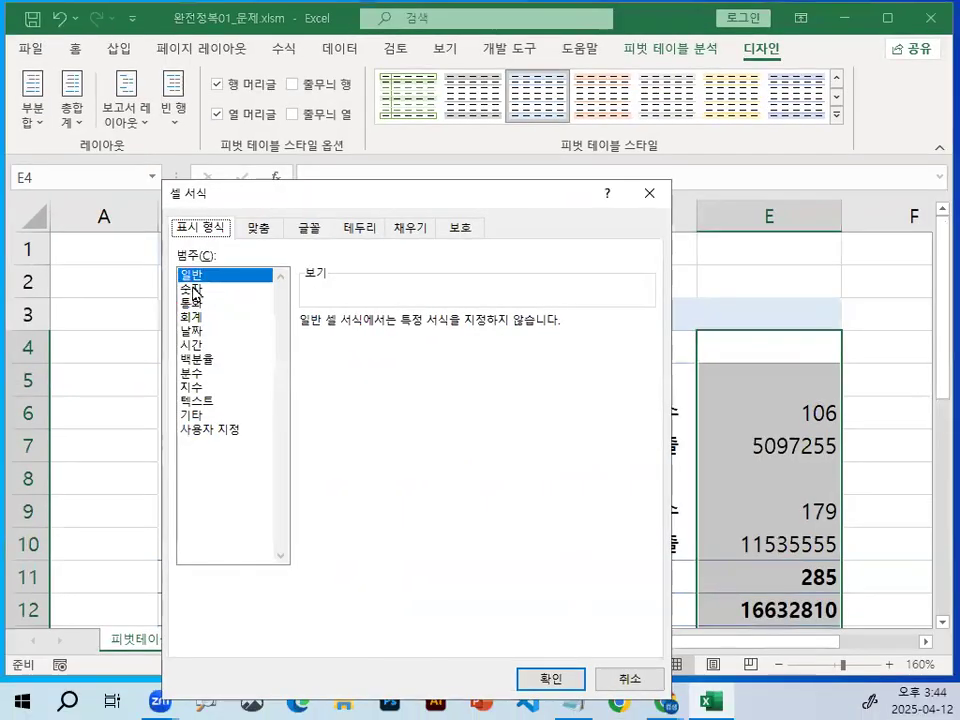
pyautogui.click(195, 286)
pyautogui.hotkey('ctrl', '1')
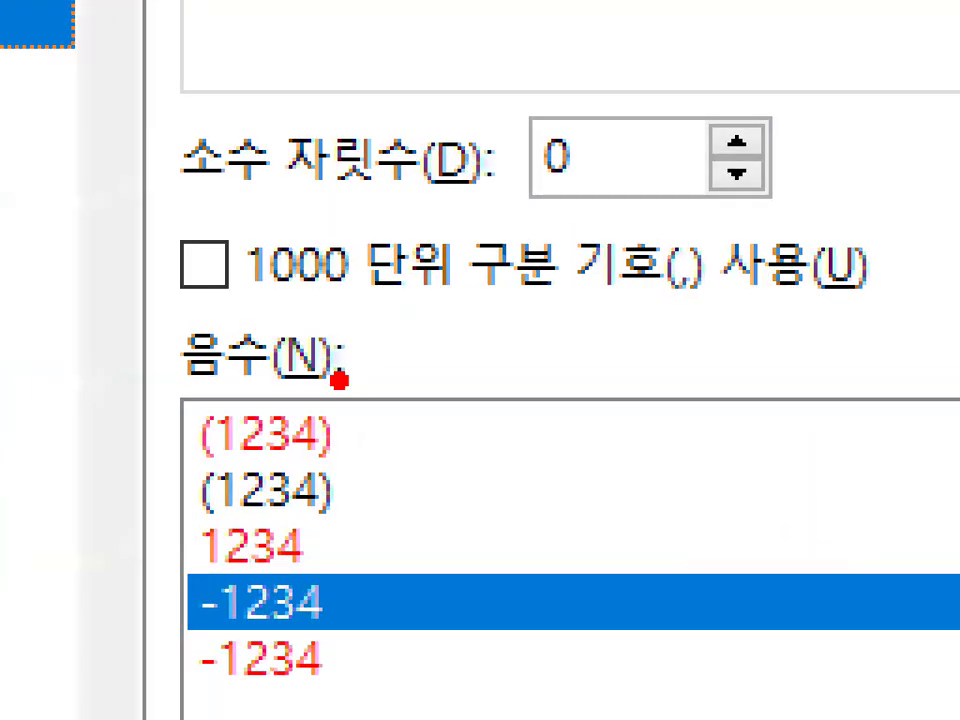
pyautogui.moveTo(327, 360); pyautogui.dragTo(367, 360)
pyautogui.moveTo(440, 307); pyautogui.dragTo(797, 305)
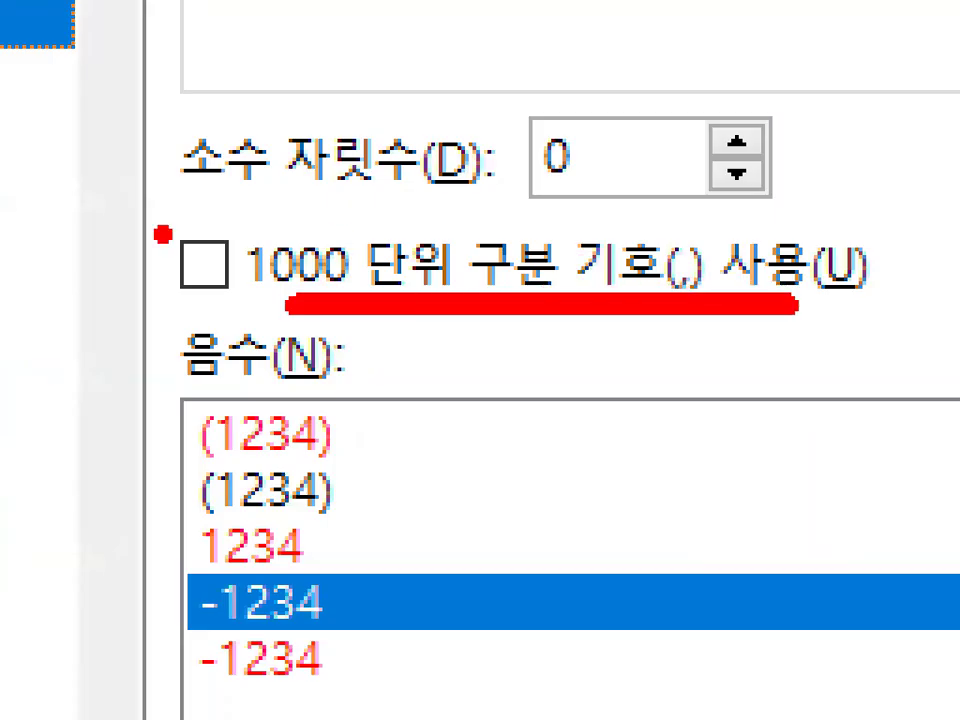
pyautogui.moveTo(150, 221); pyautogui.dragTo(298, 98)
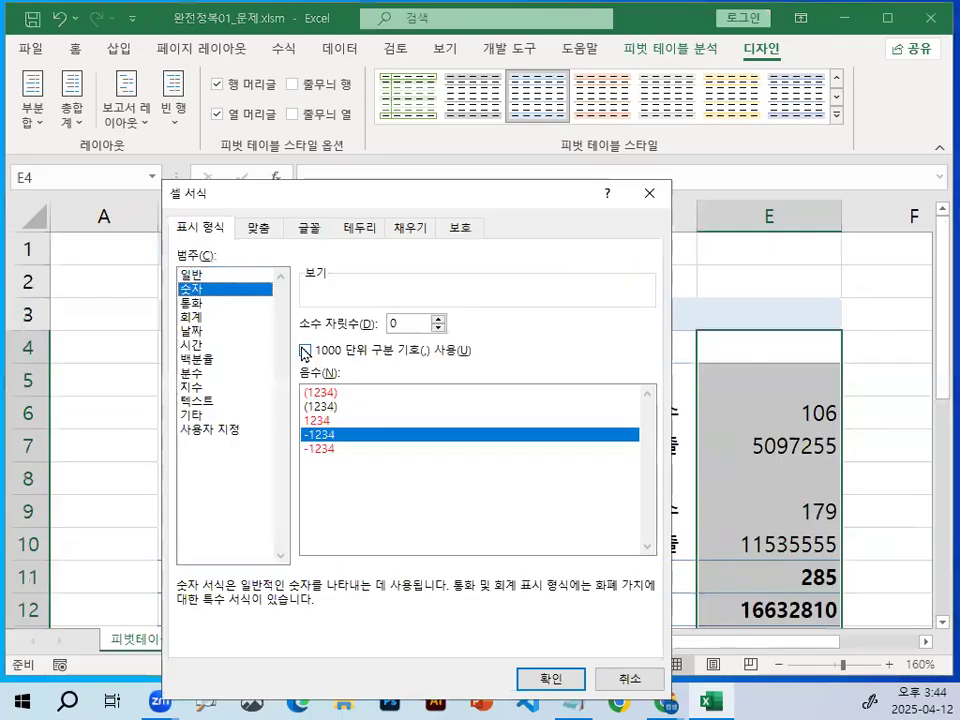
pyautogui.click(204, 266)
pyautogui.click(551, 680)
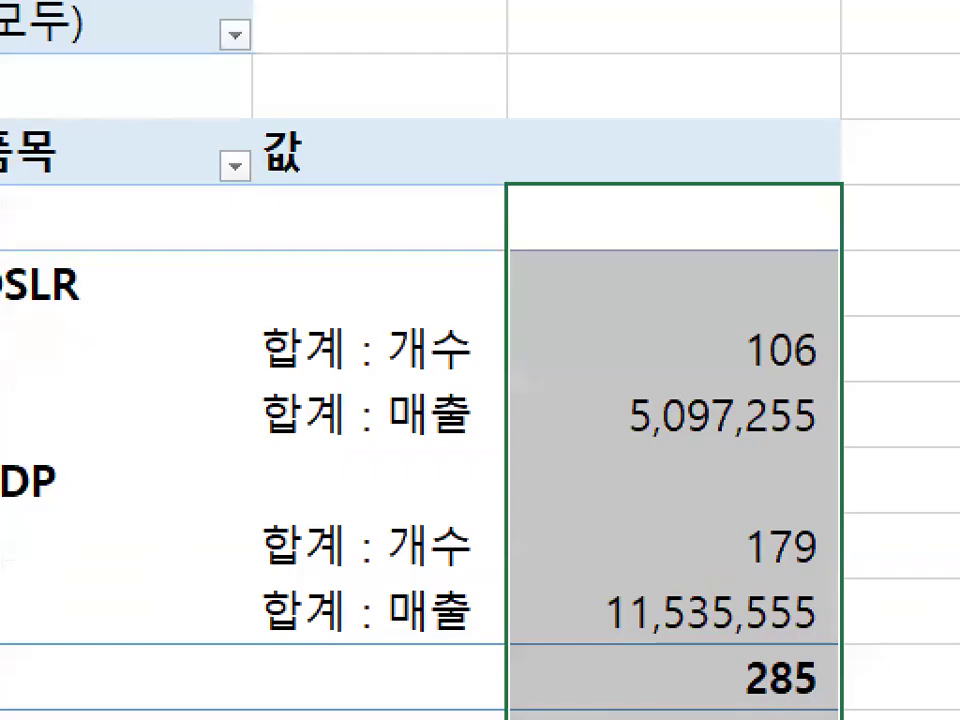
pyautogui.moveTo(877, 500)
pyautogui.mouseDown()
pyautogui.moveTo(791, 518)
pyautogui.moveTo(867, 488)
pyautogui.mouseUp()
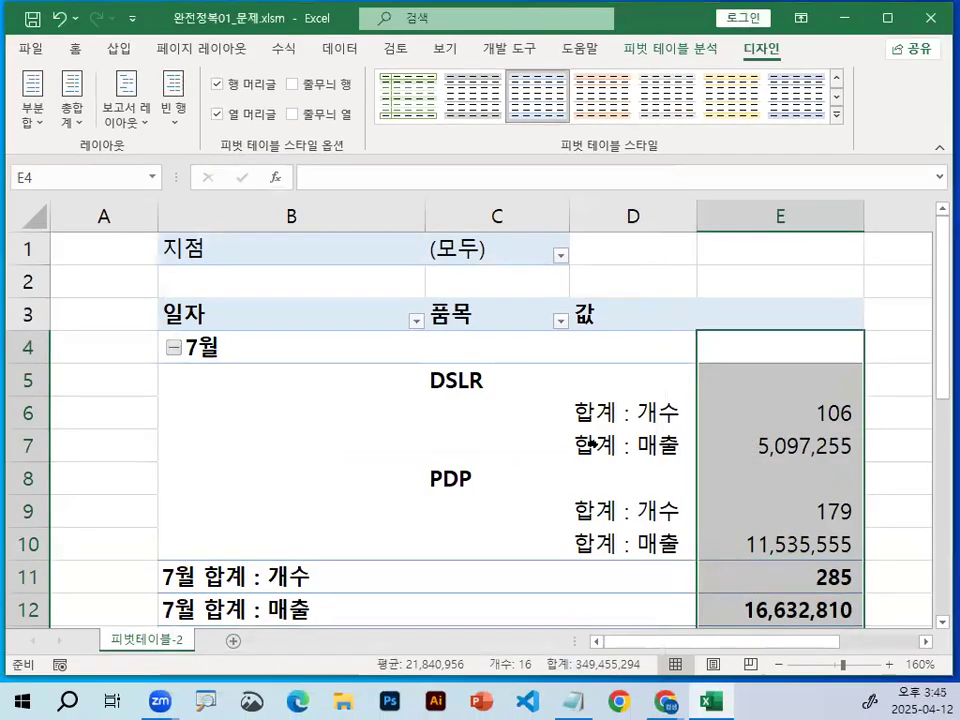
# Step: Apply the PivotTable style 연한 파랑, 피벗 스타일 밝게 13, and select cell D30 outside the table
pyautogui.click(608, 446)
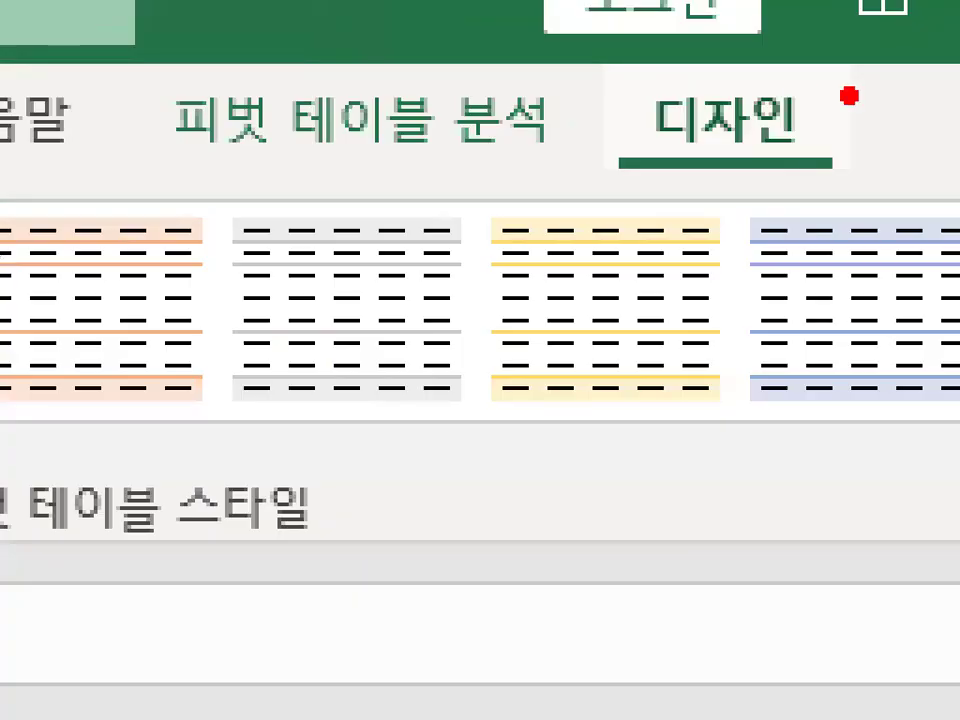
pyautogui.moveTo(795, 51); pyautogui.dragTo(739, 56)
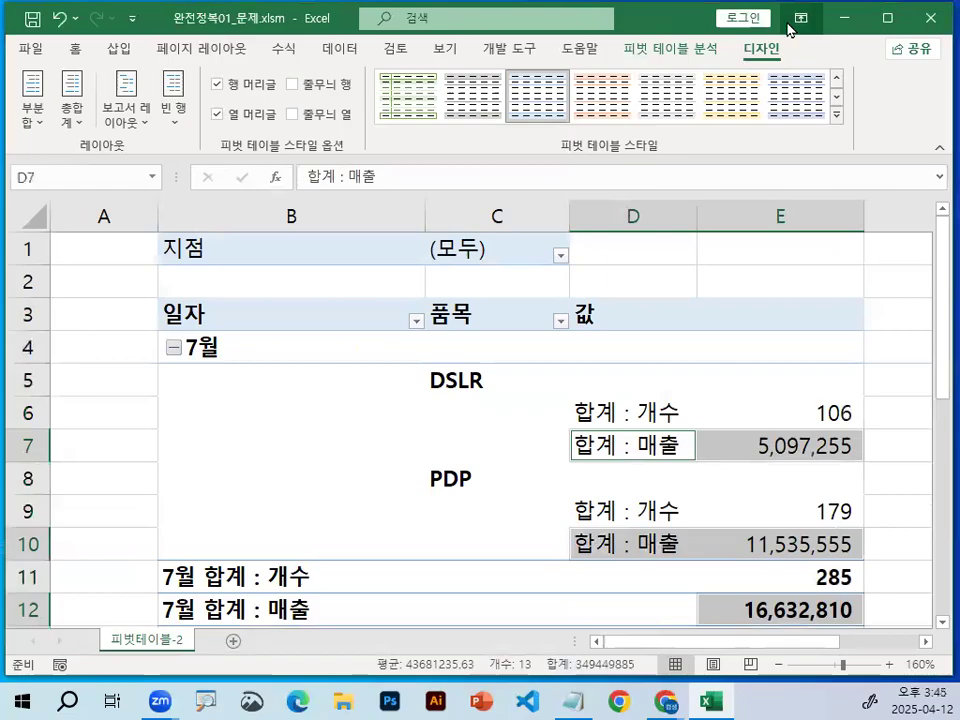
pyautogui.click(838, 116)
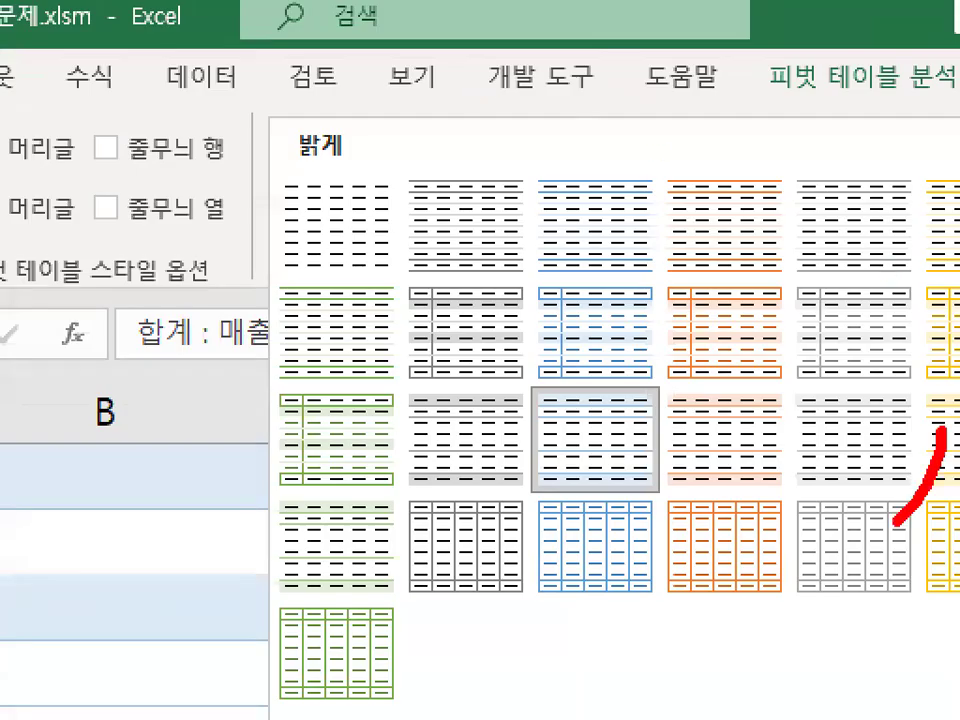
pyautogui.moveTo(897, 521); pyautogui.dragTo(943, 408)
pyautogui.press('Escape')
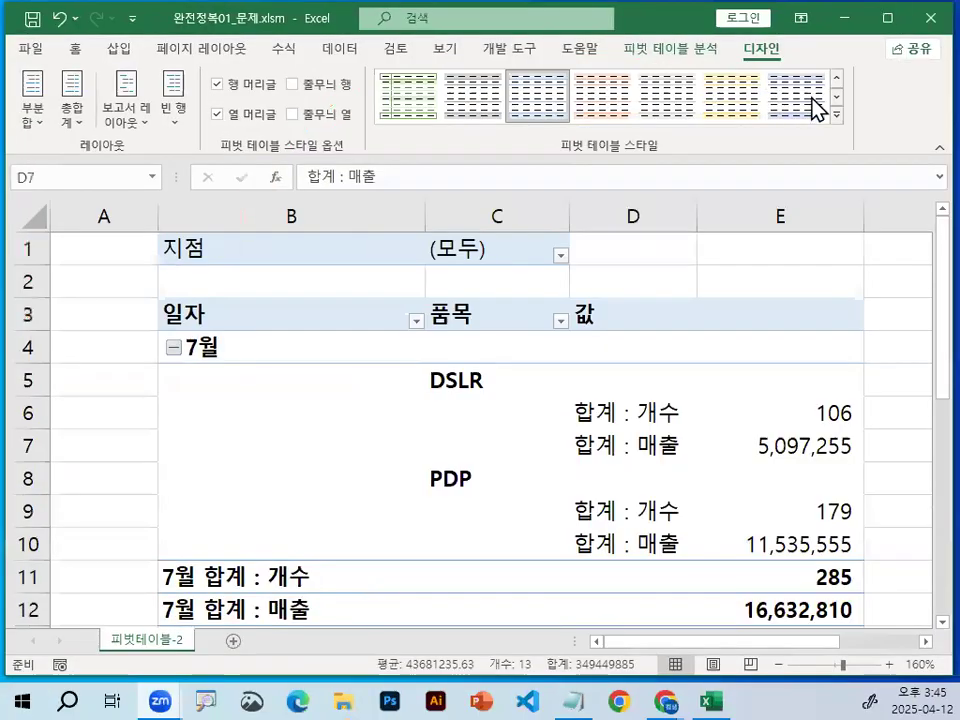
pyautogui.click(835, 114)
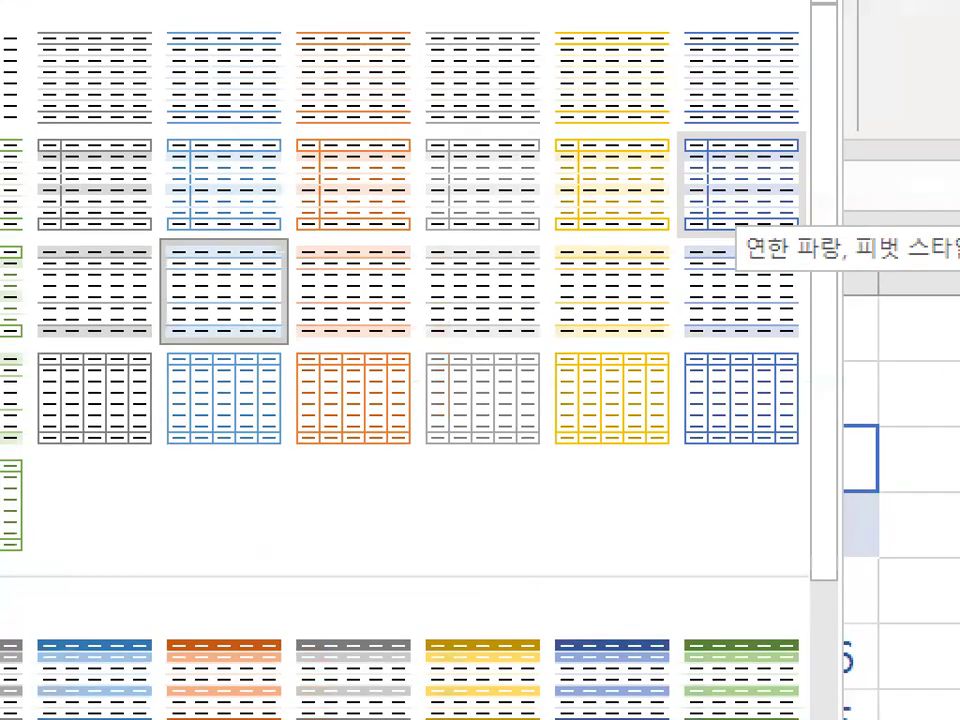
pyautogui.moveTo(854, 174)
pyautogui.mouseDown()
pyautogui.moveTo(788, 243)
pyautogui.moveTo(792, 124)
pyautogui.mouseUp()
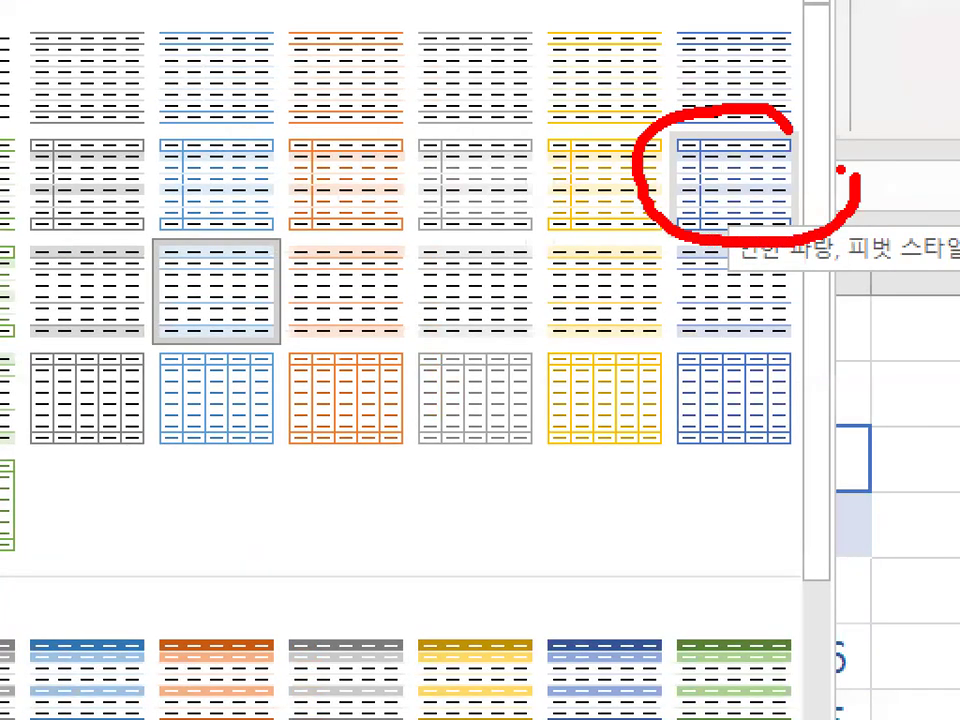
pyautogui.press('Escape')
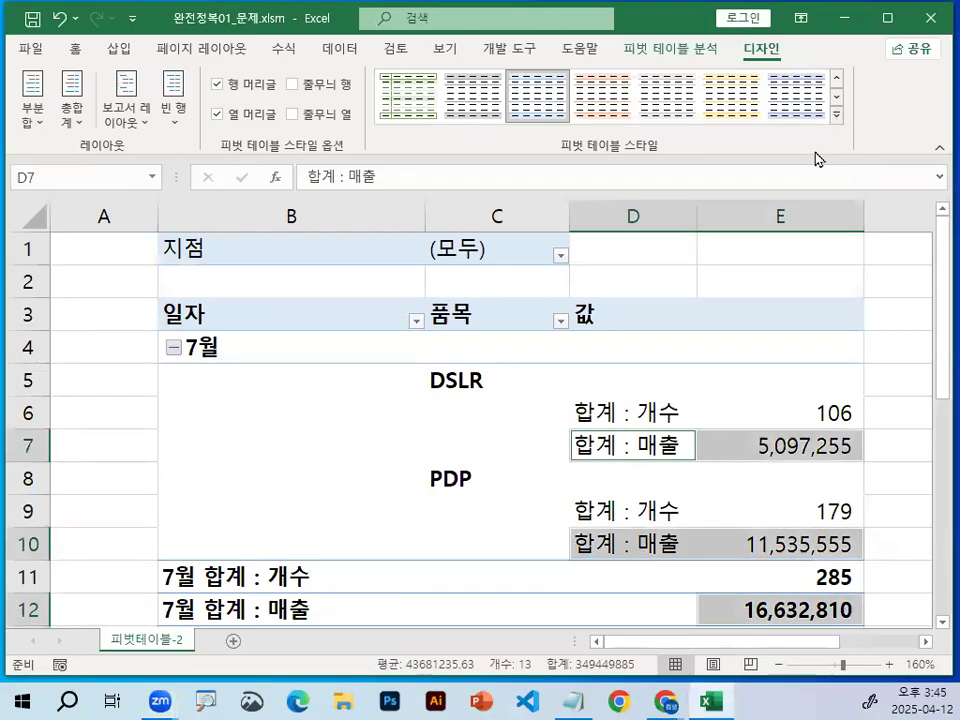
pyautogui.click(836, 115)
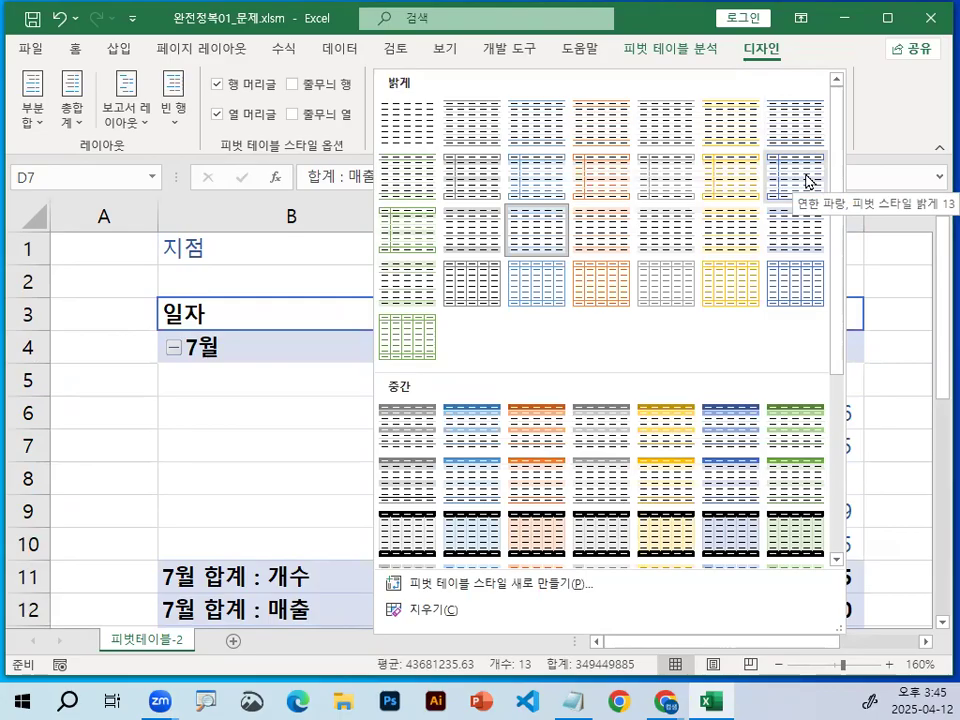
pyautogui.click(808, 181)
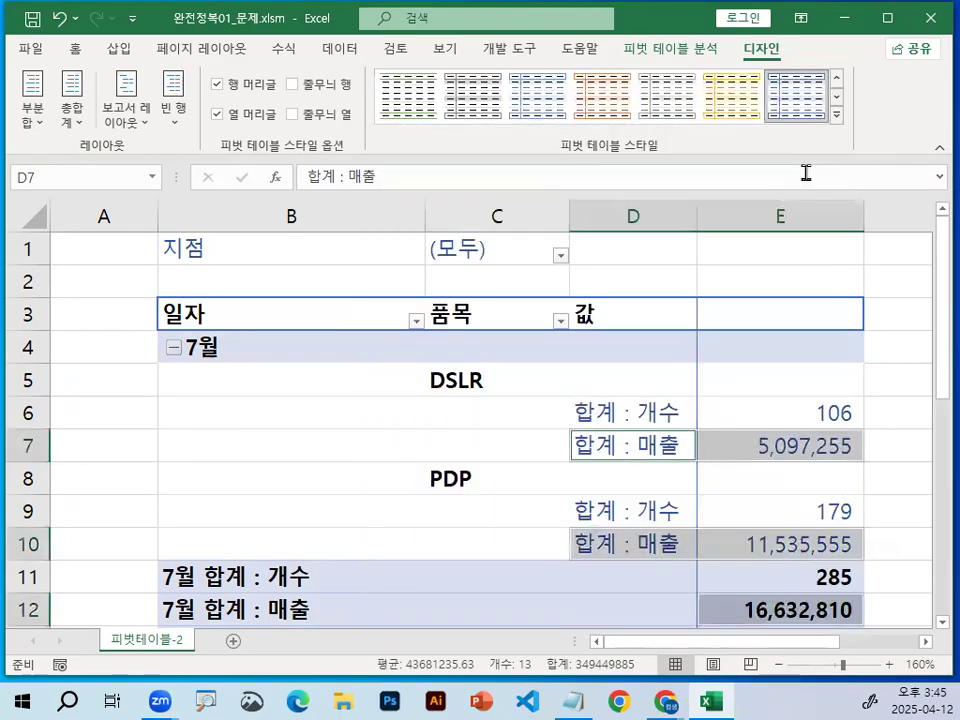
pyautogui.click(645, 411)
pyautogui.scroll(-6, 612, 452)
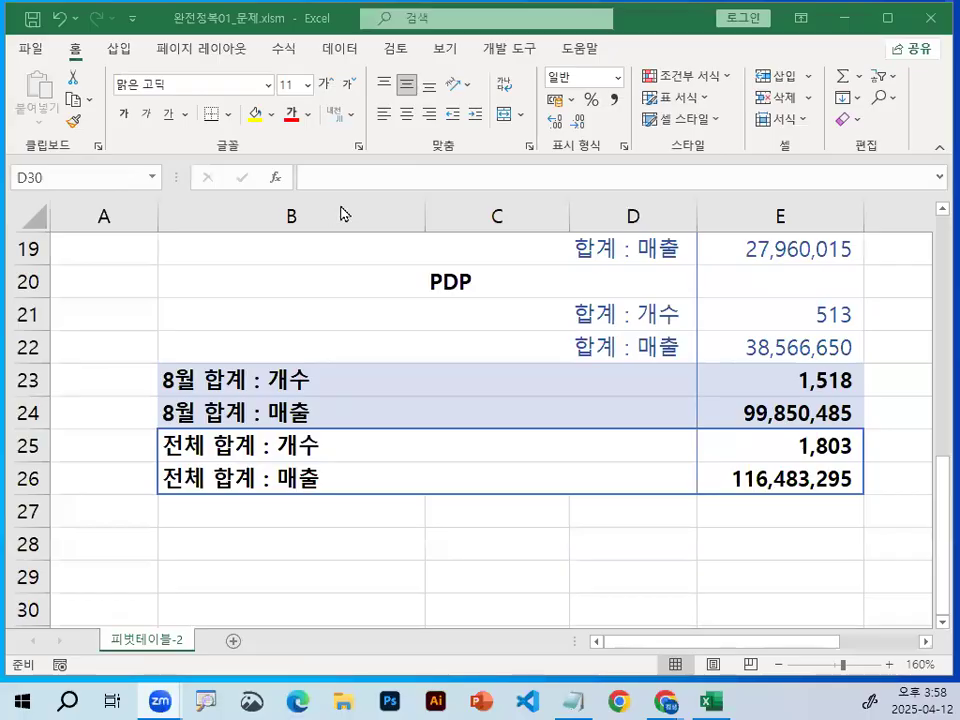
# Step: Close the workbook 완전정복01_문제.xlsm without saving its changes
pyautogui.click(31, 52)
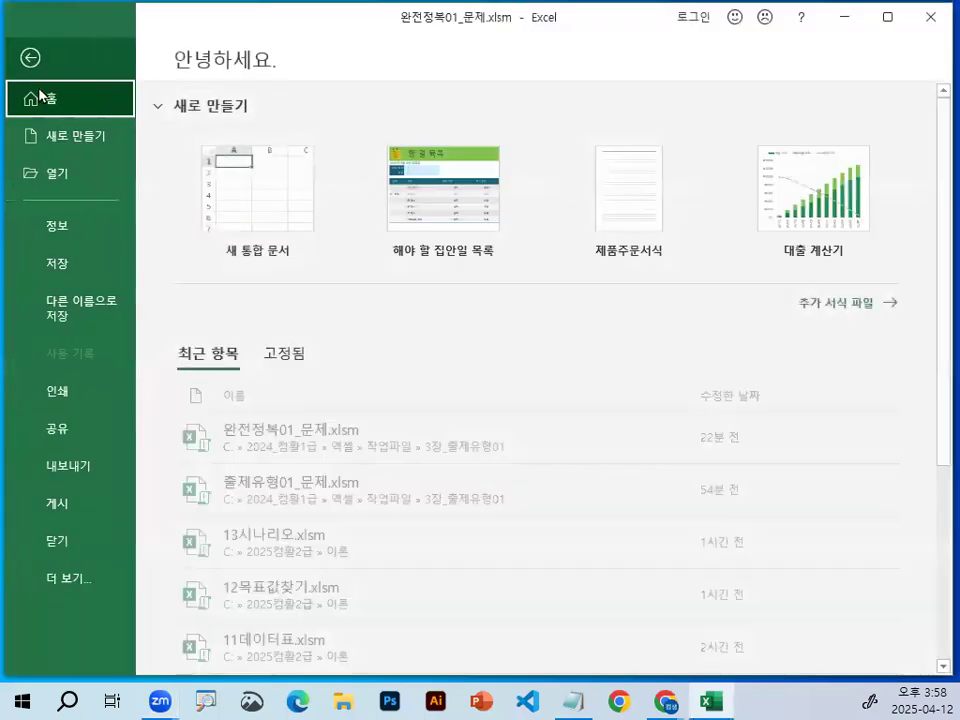
pyautogui.click(73, 538)
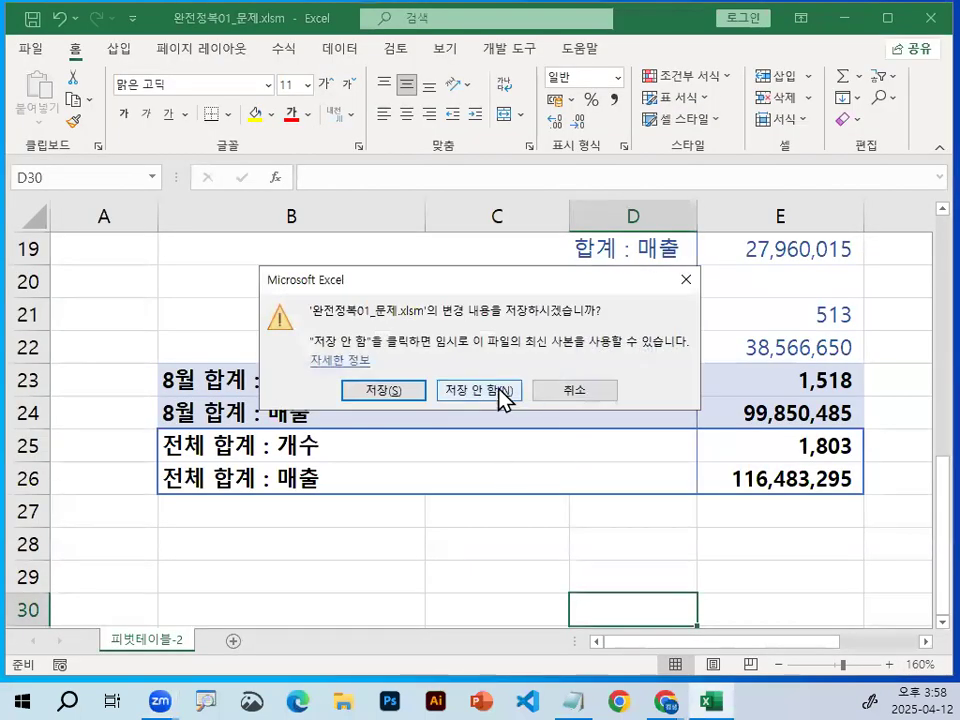
pyautogui.click(504, 394)
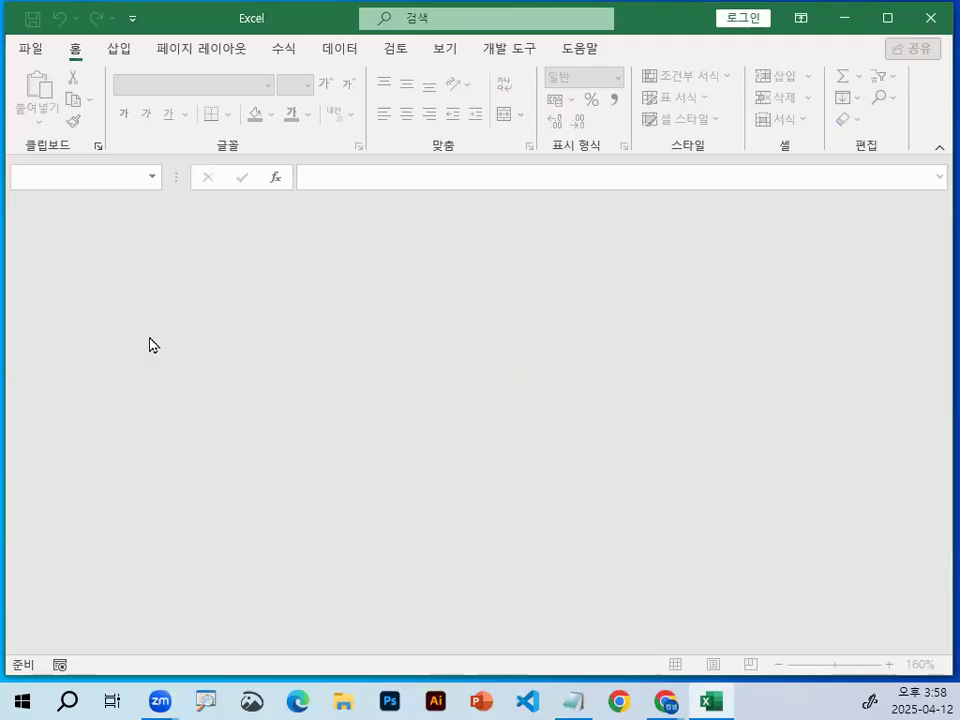
# Step: Open the workbook 피벗테이블.xlsm from the folder 엑셀교재기출보충자료_실습파일 on the local disk C:
pyautogui.click(31, 50)
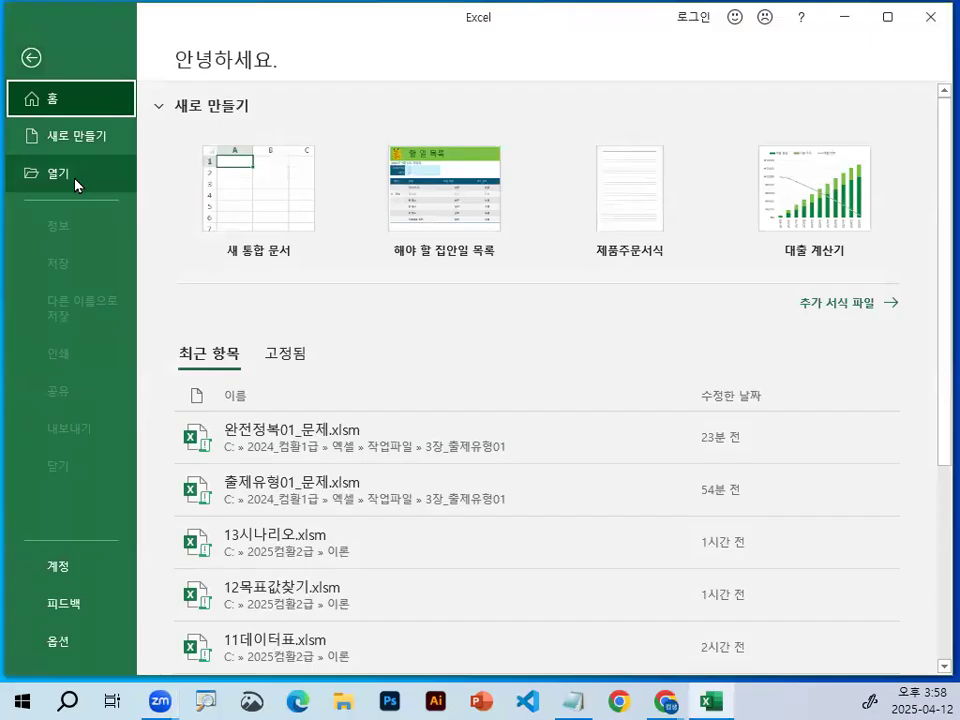
pyautogui.click(74, 186)
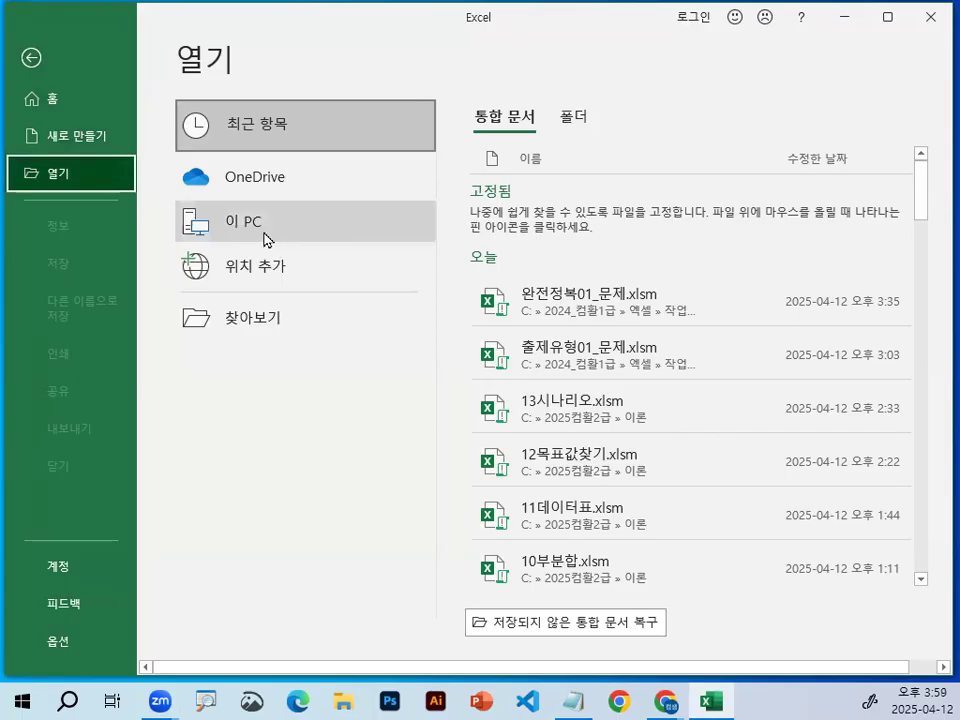
pyautogui.click(251, 320)
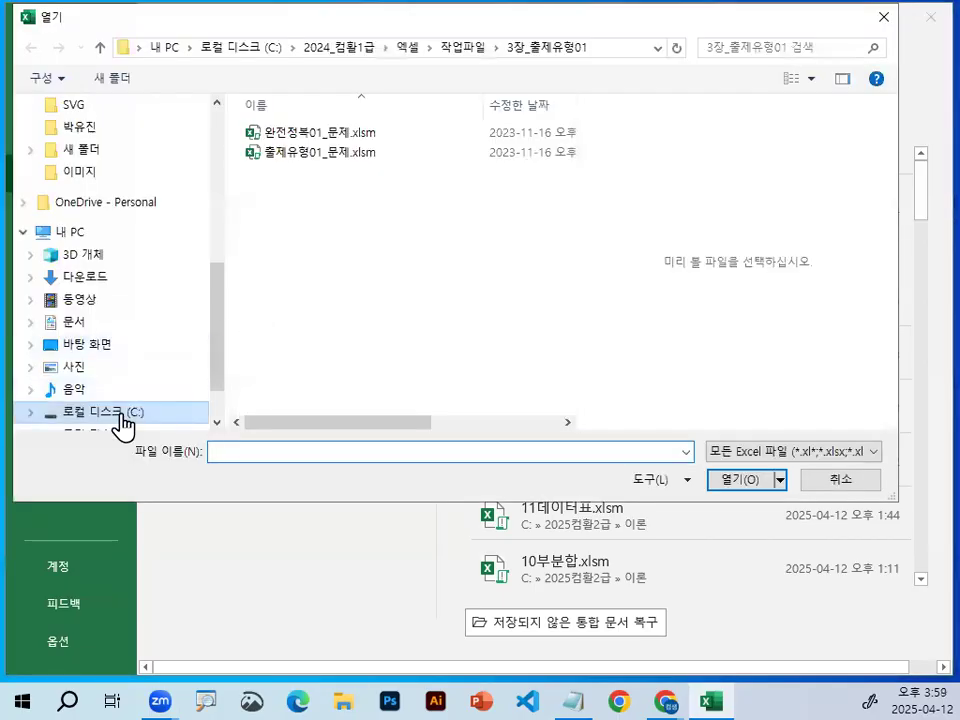
pyautogui.click(116, 414)
pyautogui.click(347, 309)
pyautogui.scroll(-1, 349, 317)
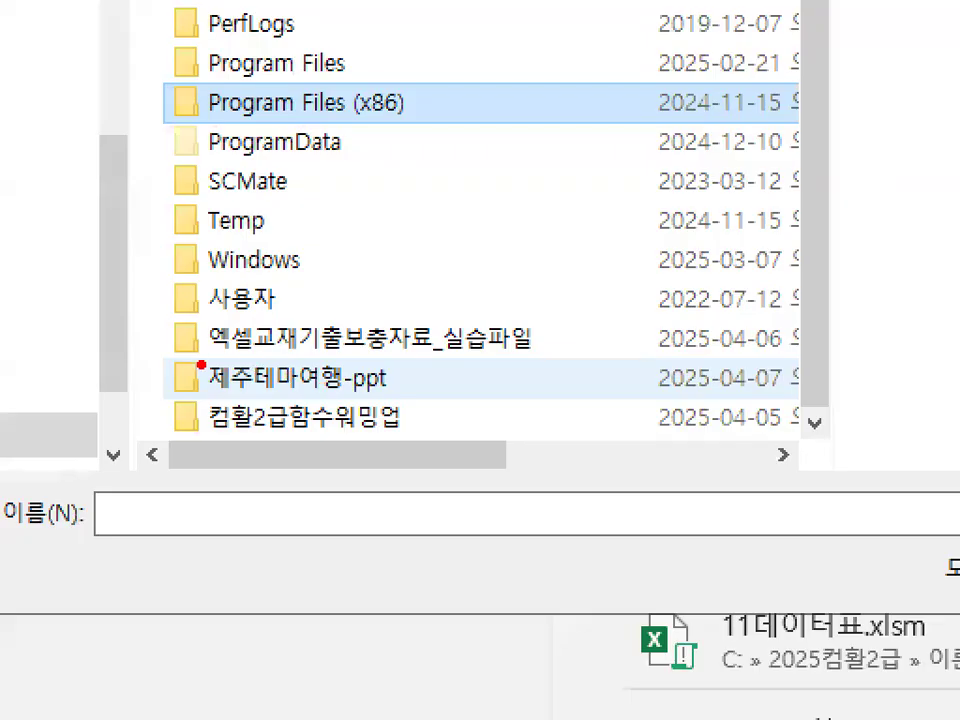
pyautogui.moveTo(259, 375)
pyautogui.mouseDown()
pyautogui.moveTo(386, 360)
pyautogui.moveTo(548, 363)
pyautogui.mouseUp()
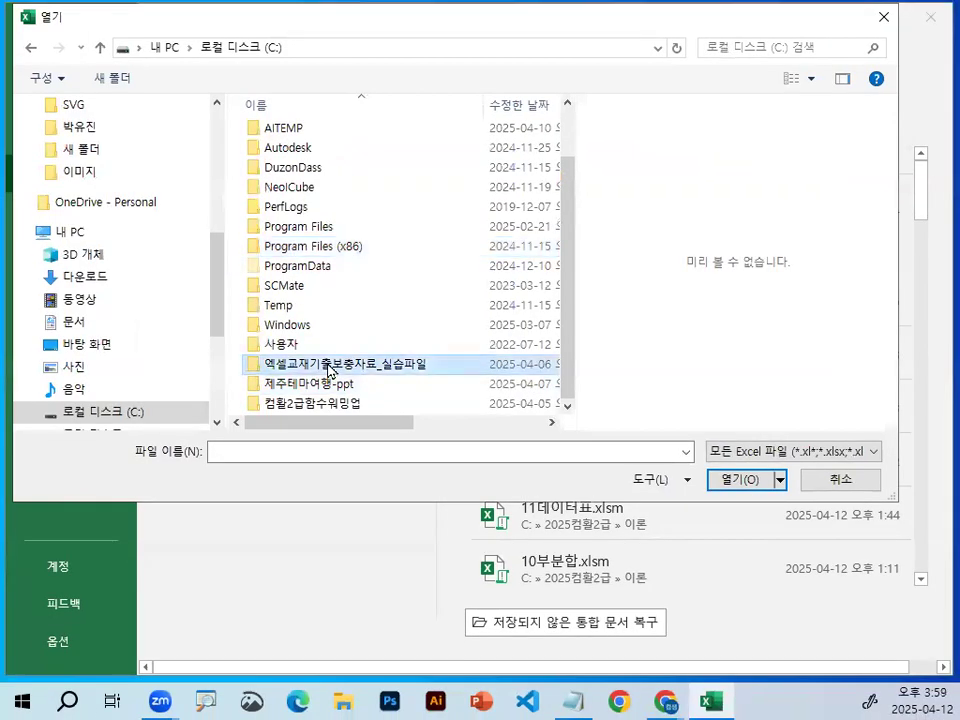
pyautogui.doubleClick(380, 339)
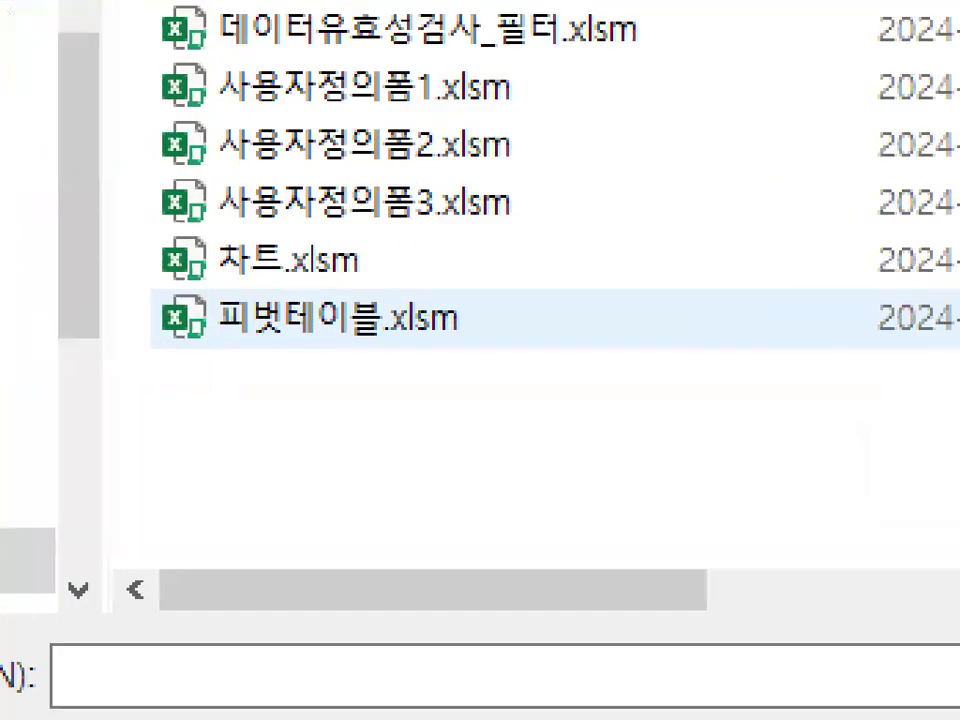
pyautogui.moveTo(336, 331); pyautogui.dragTo(241, 338)
pyautogui.moveTo(515, 313); pyautogui.dragTo(90, 335)
pyautogui.click(308, 314)
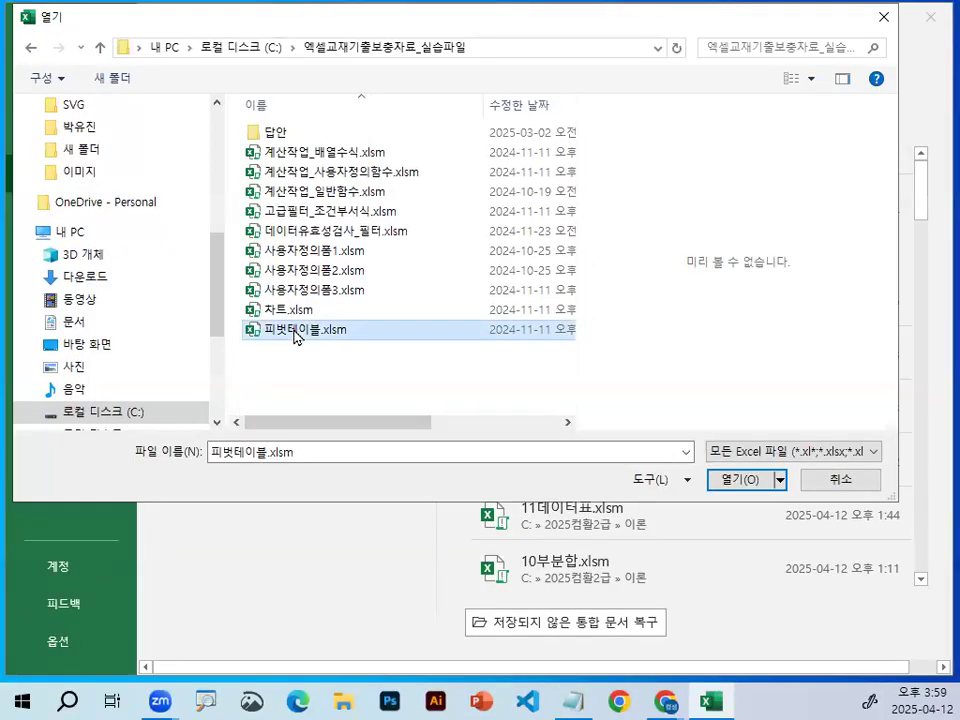
pyautogui.doubleClick(296, 334)
pyautogui.click(252, 276)
pyautogui.moveTo(128, 293); pyautogui.dragTo(224, 327)
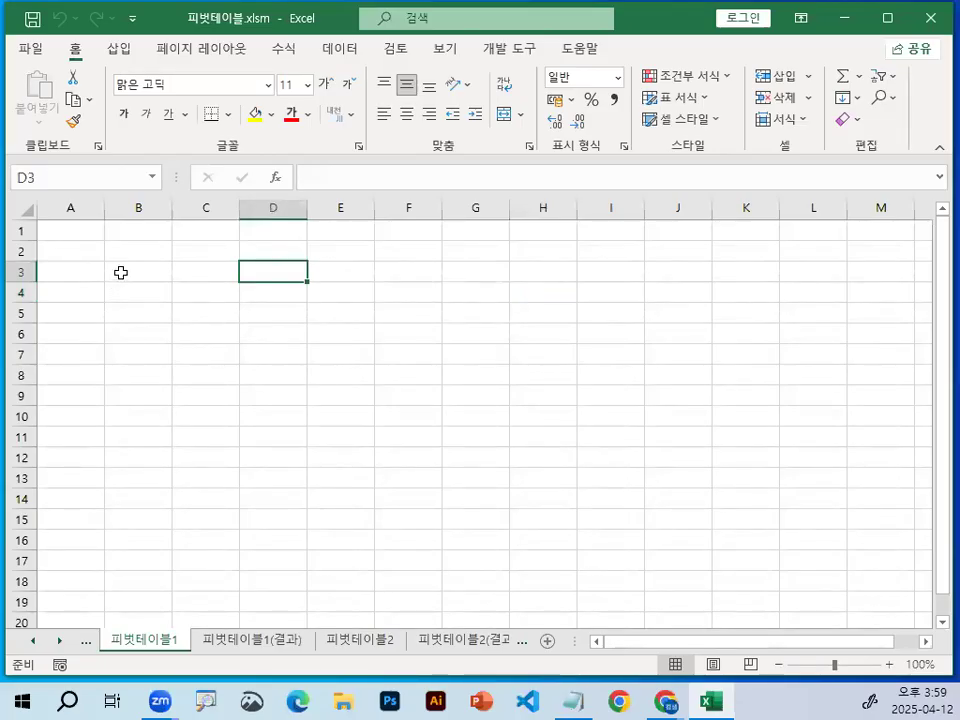
pyautogui.click(421, 315)
pyautogui.click(205, 308)
pyautogui.click(244, 286)
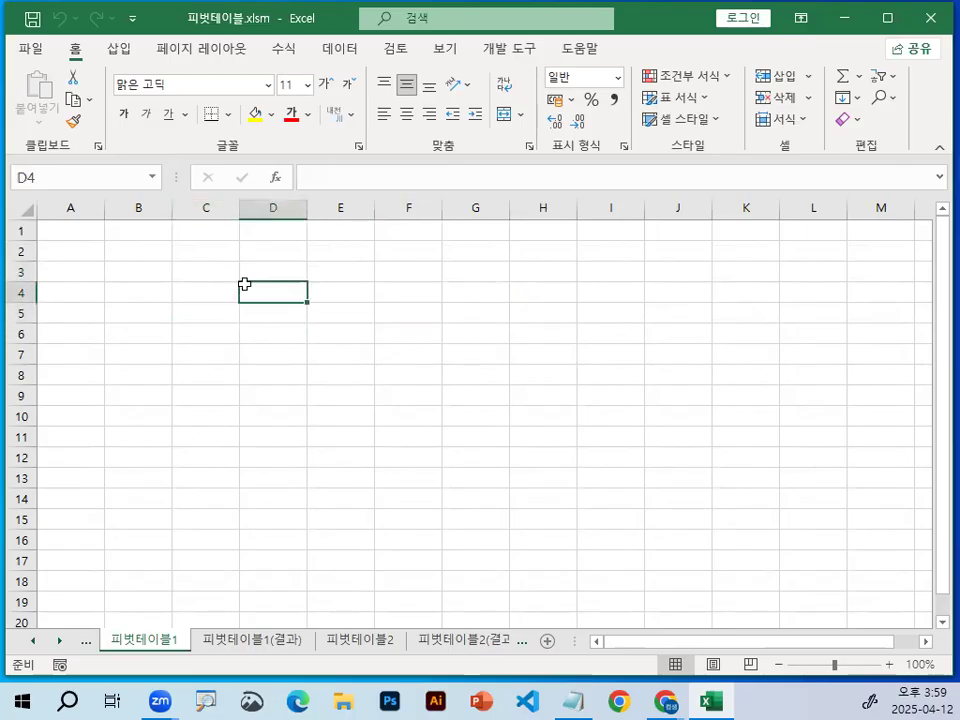
pyautogui.hotkey('ctrl', '1')
pyautogui.click(366, 86)
pyautogui.moveTo(396, 92)
pyautogui.mouseDown()
pyautogui.moveTo(297, 120)
pyautogui.moveTo(390, 80)
pyautogui.mouseUp()
pyautogui.press('Escape')
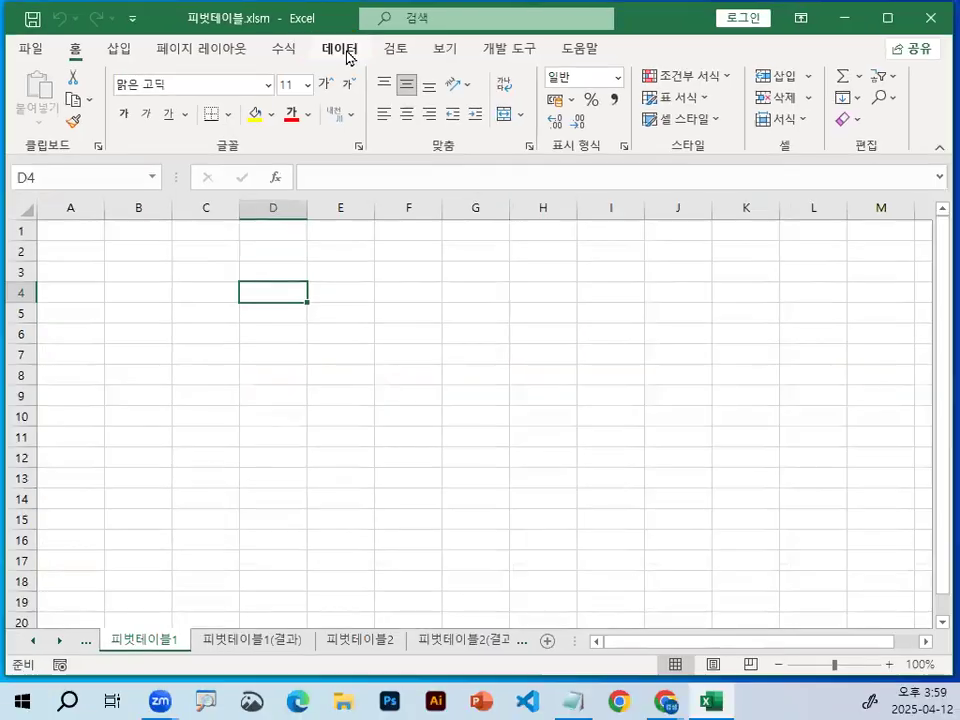
pyautogui.click(342, 50)
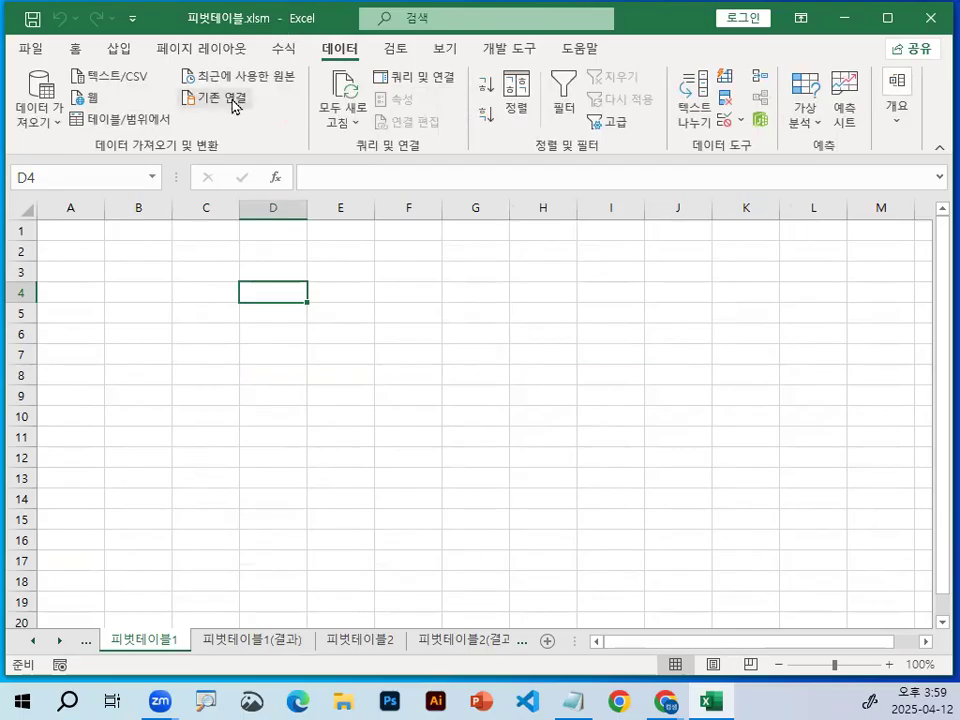
pyautogui.hotkey('ctrl', '1')
pyautogui.moveTo(278, 104); pyautogui.dragTo(292, 92)
pyautogui.press('Escape')
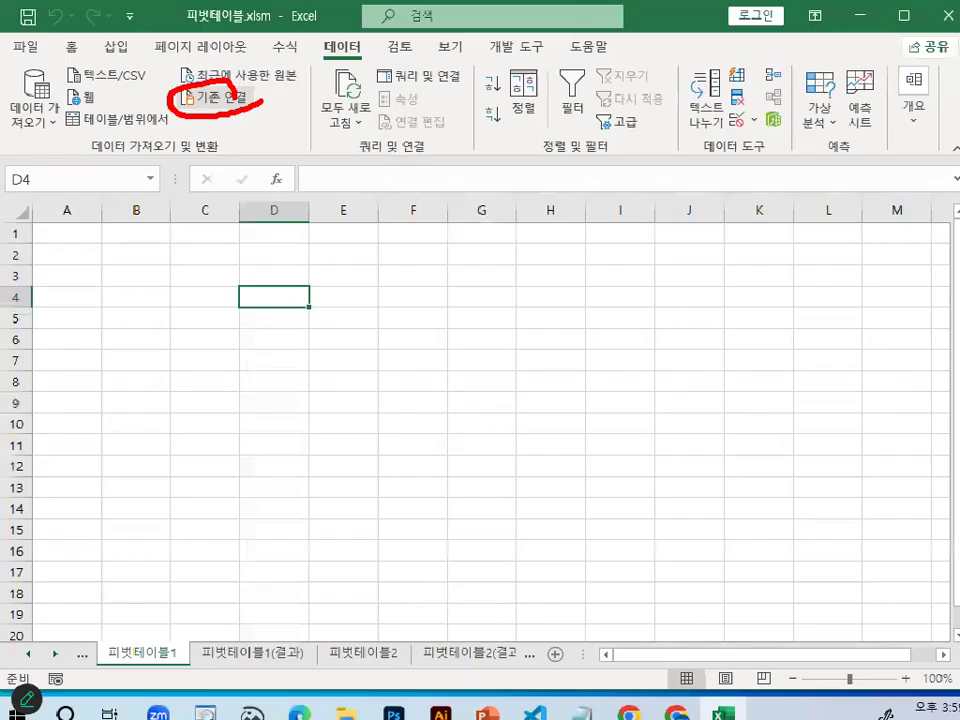
pyautogui.click(420, 309)
pyautogui.click(251, 307)
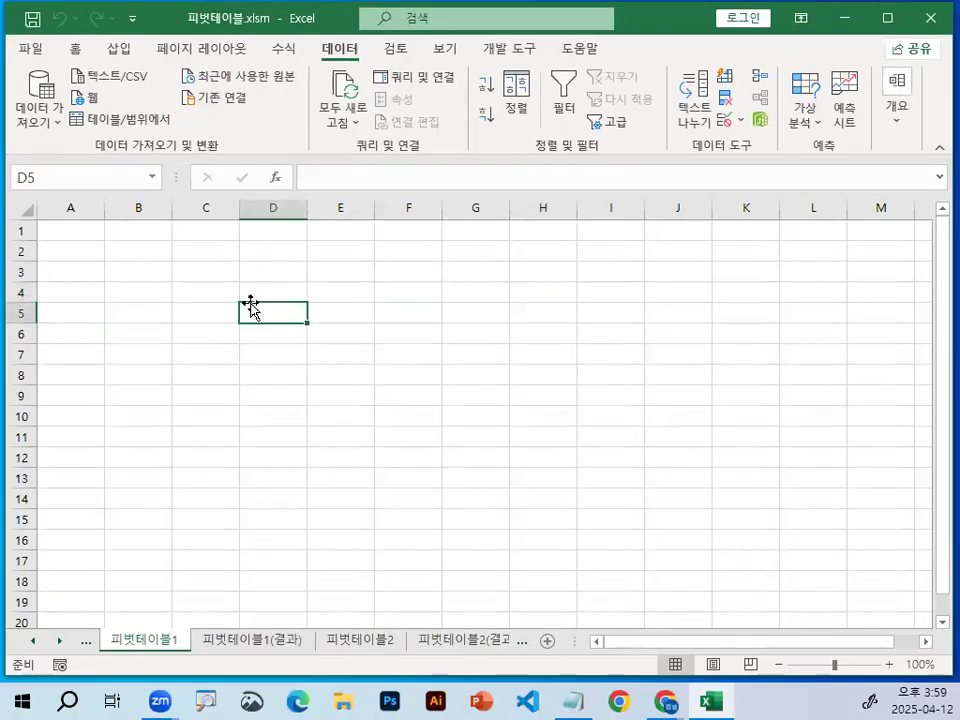
pyautogui.click(286, 265)
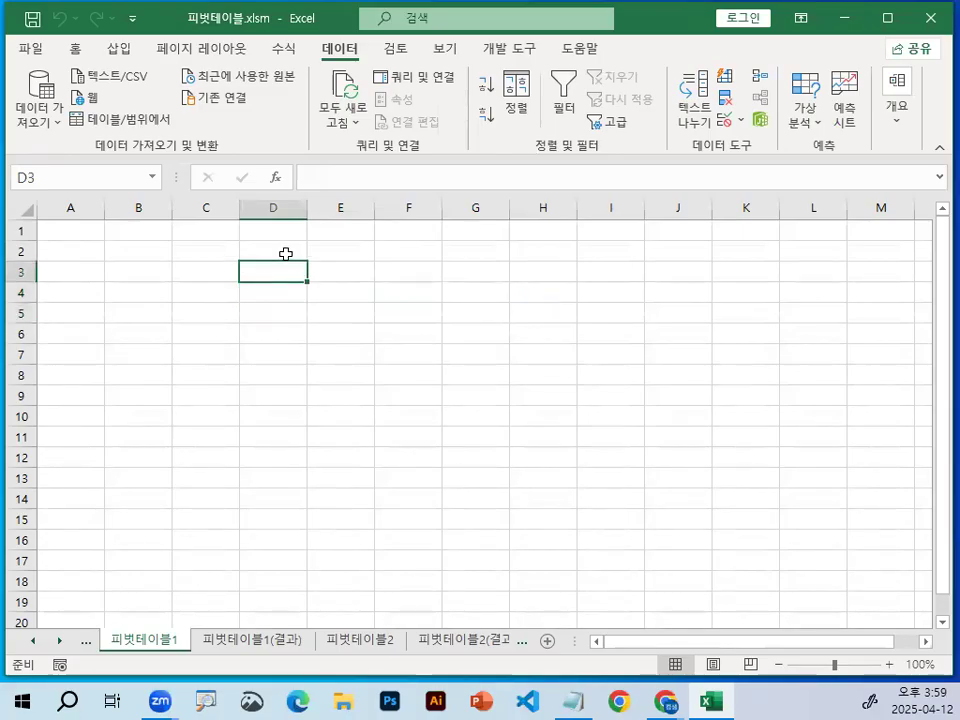
pyautogui.click(282, 248)
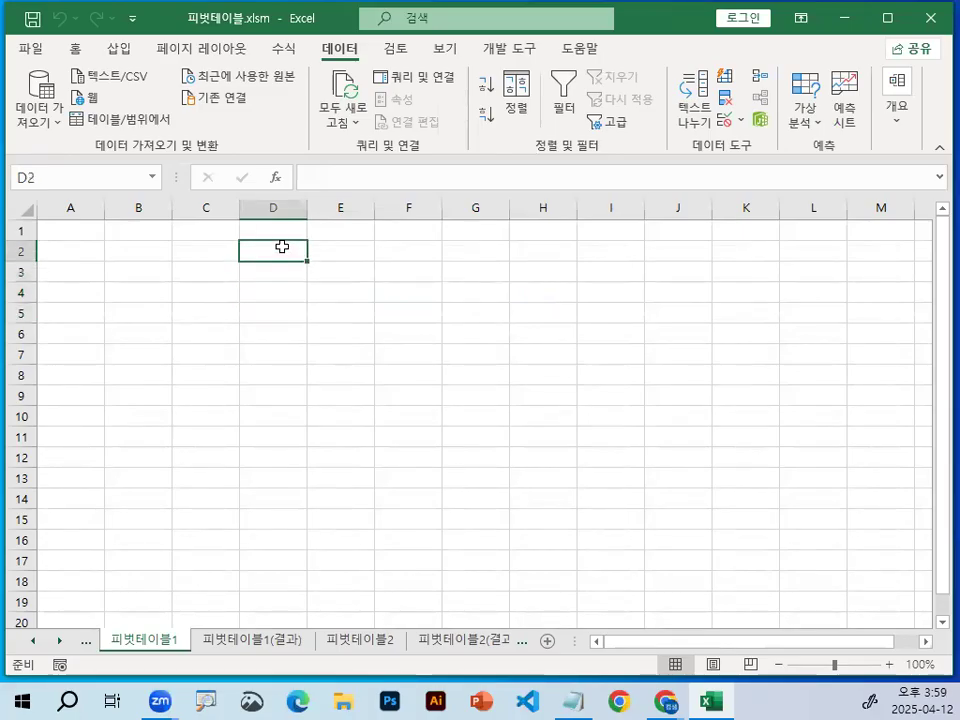
pyautogui.click(214, 252)
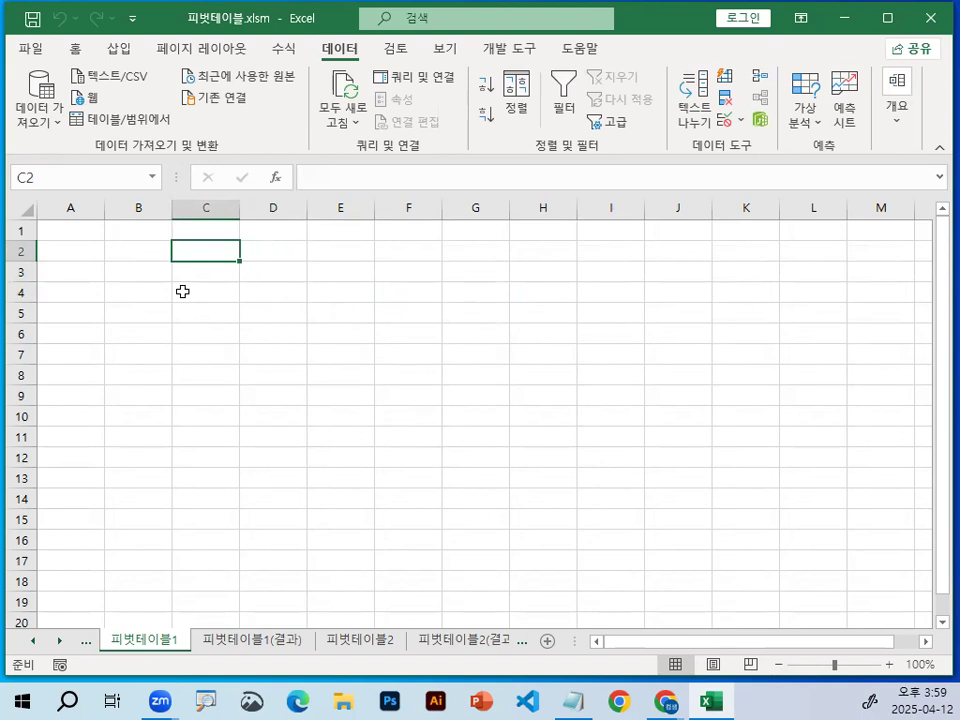
pyautogui.click(141, 278)
pyautogui.click(214, 276)
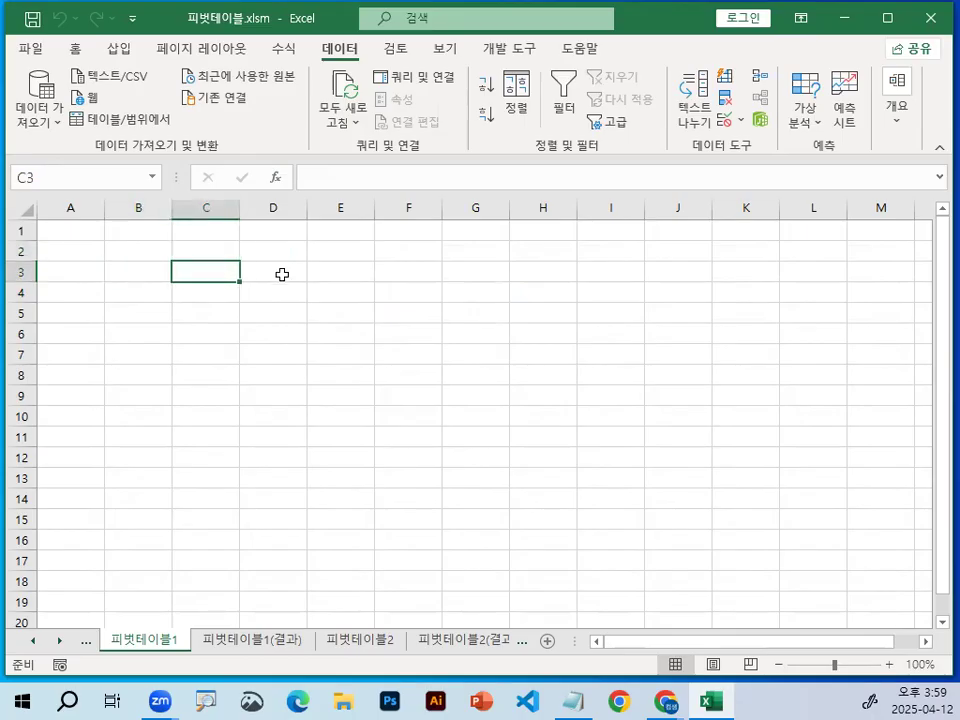
pyautogui.click(281, 274)
pyautogui.click(124, 285)
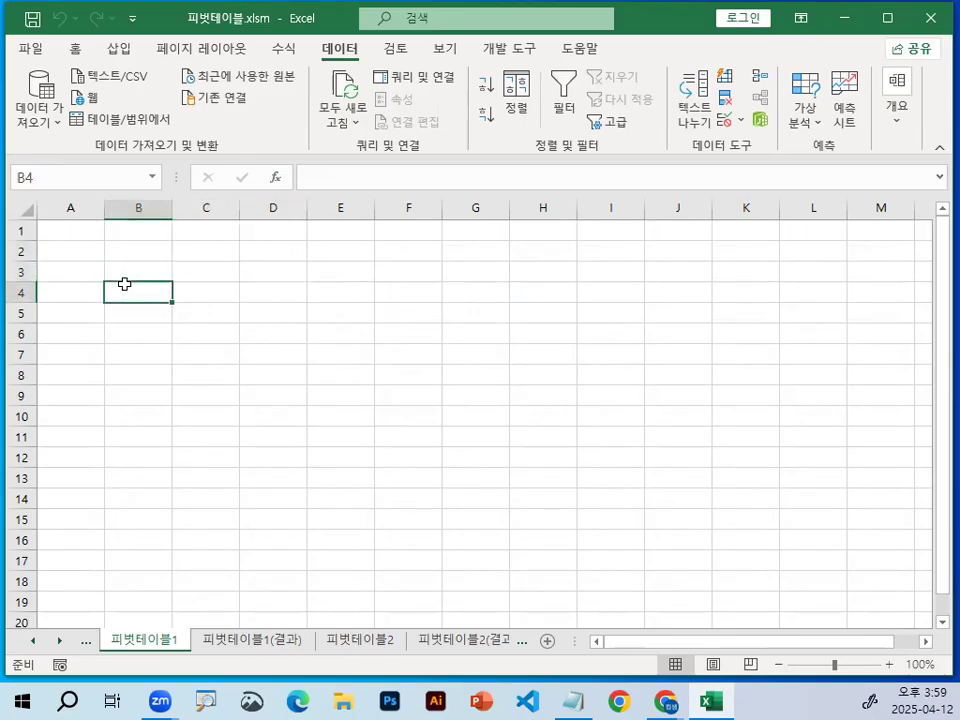
# Step: Select cell B3 on sheet 피벗테이블1 and start a legacy Microsoft Query import, allowing the connection to the external data source
pyautogui.click(128, 267)
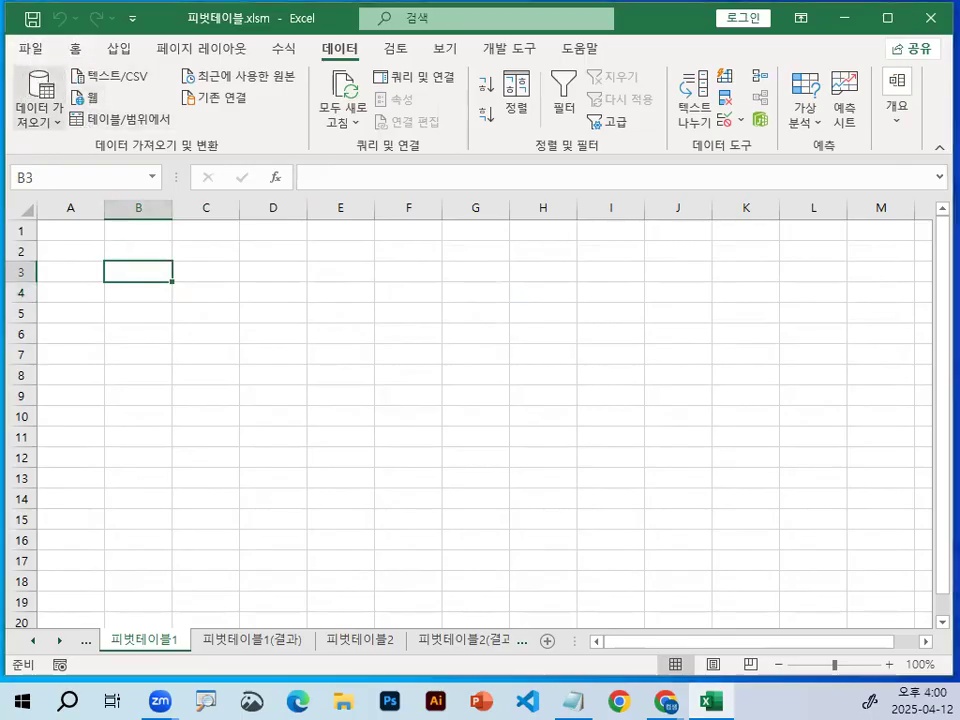
pyautogui.hotkey('ctrl', '1')
pyautogui.click(73, 100)
pyautogui.moveTo(140, 120); pyautogui.dragTo(46, 62)
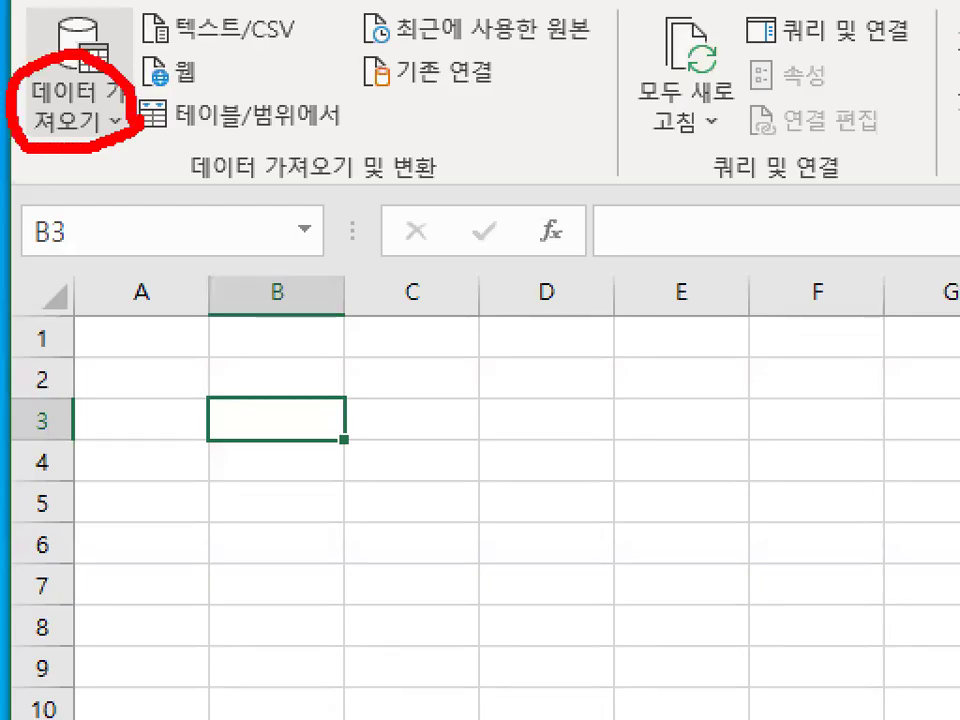
pyautogui.press('Escape')
pyautogui.click(30, 118)
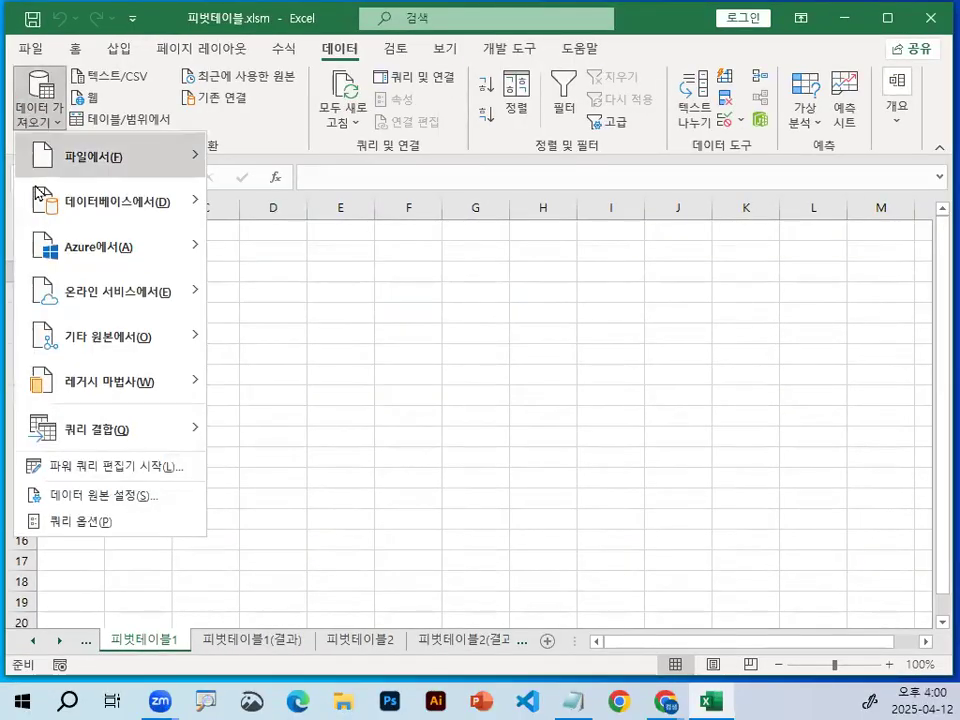
pyautogui.moveTo(87, 392)
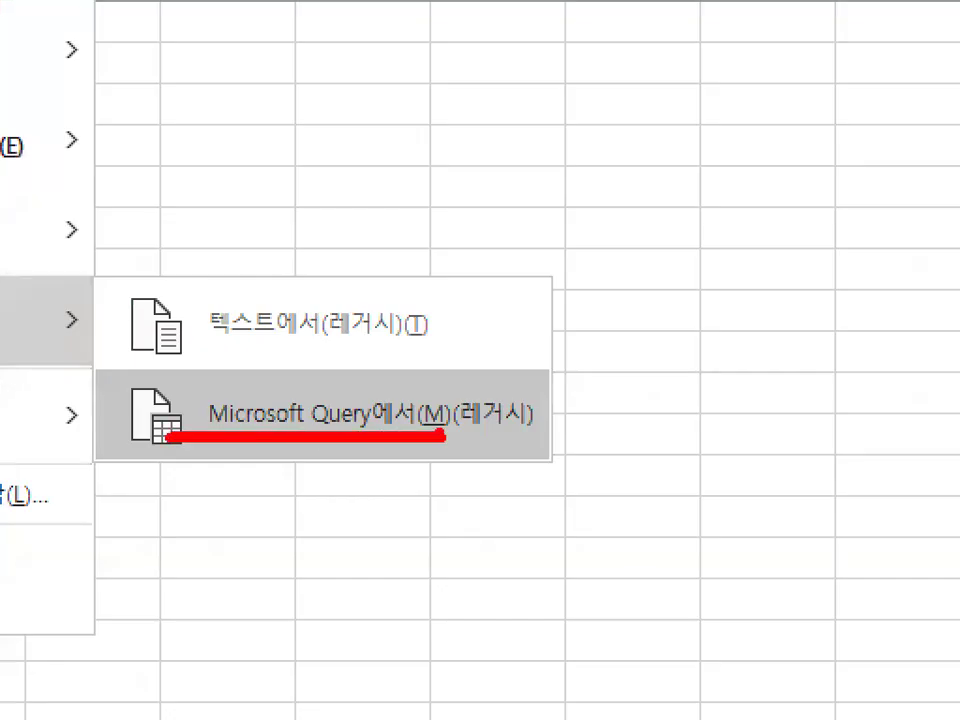
pyautogui.moveTo(439, 413)
pyautogui.mouseDown()
pyautogui.moveTo(163, 423)
pyautogui.moveTo(358, 410)
pyautogui.mouseUp()
pyautogui.press('Escape')
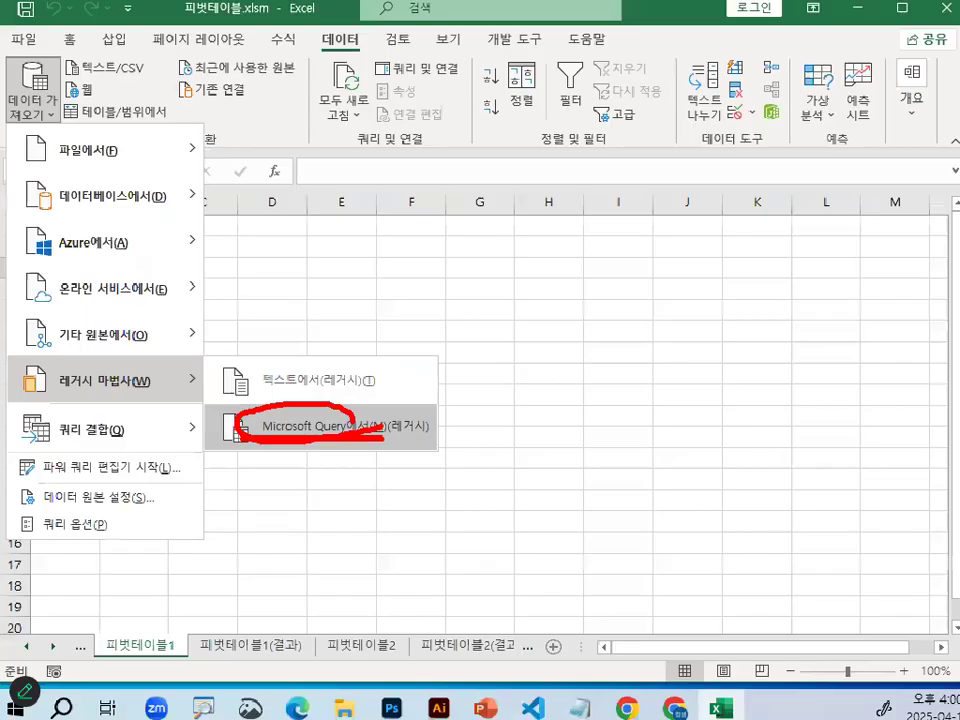
pyautogui.click(30, 118)
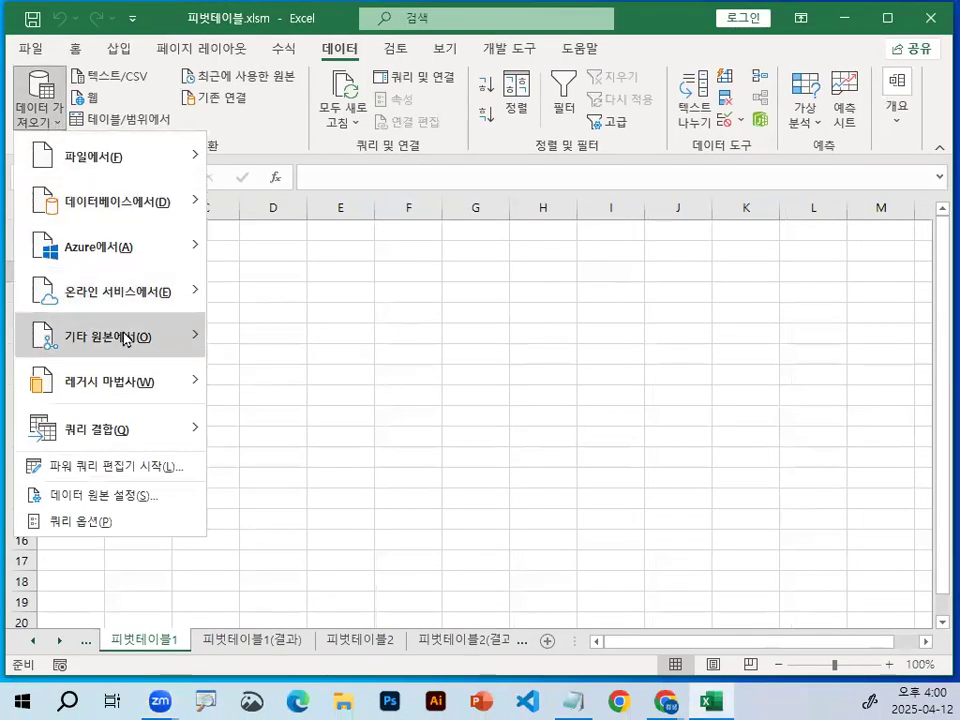
pyautogui.moveTo(127, 400)
pyautogui.click(279, 432)
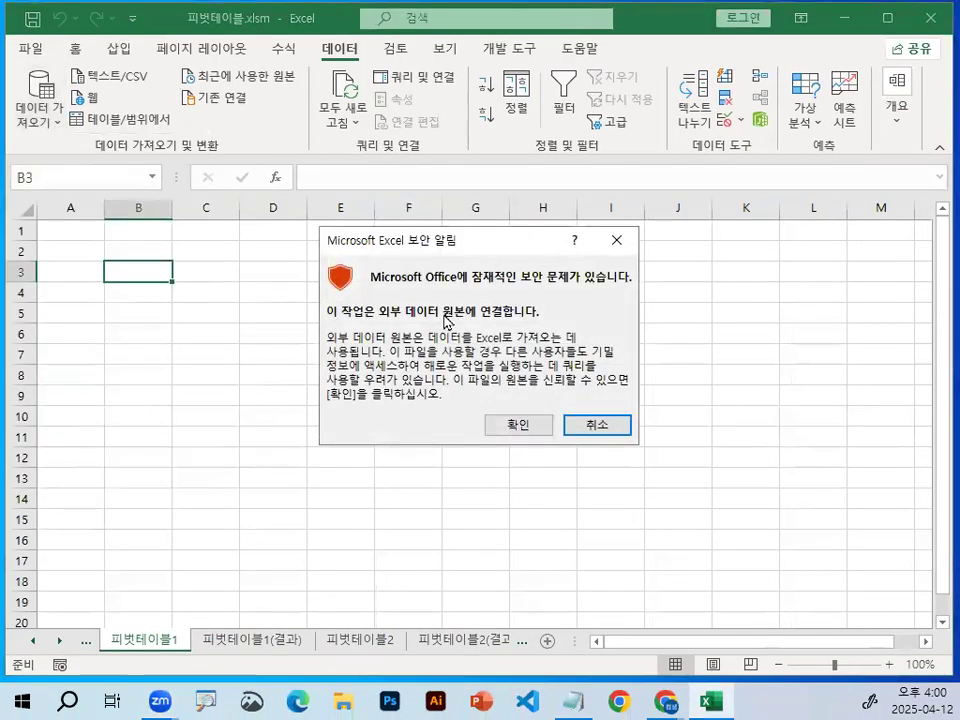
pyautogui.click(538, 427)
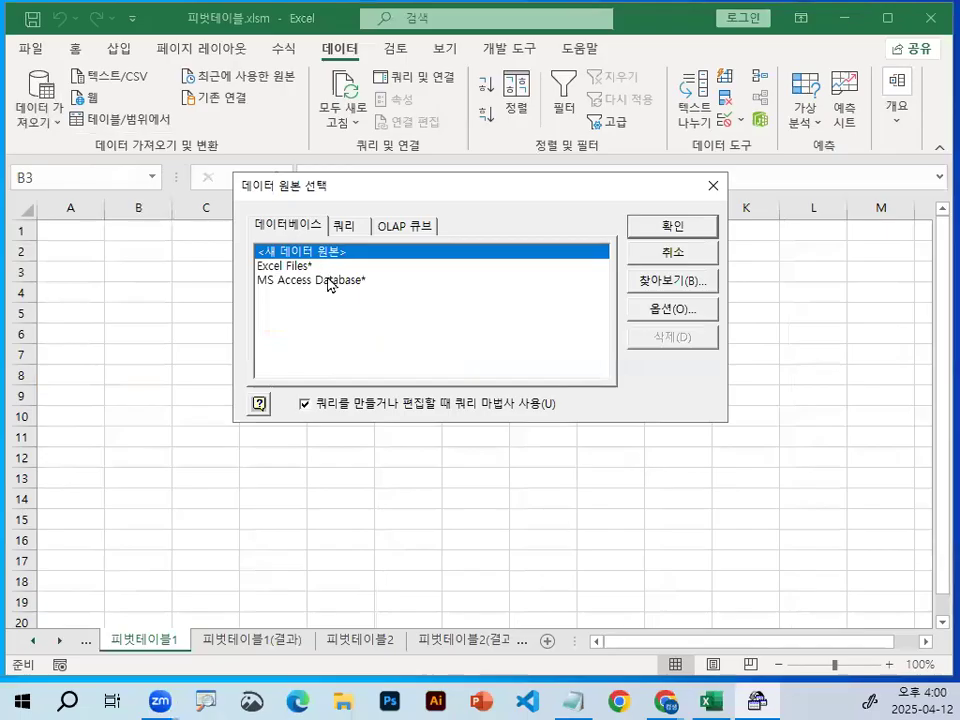
# Step: Choose MS Access Database* as the data source and go to the folder 엑셀교재기출보충자료_실습파일 on drive c:
pyautogui.doubleClick(364, 374)
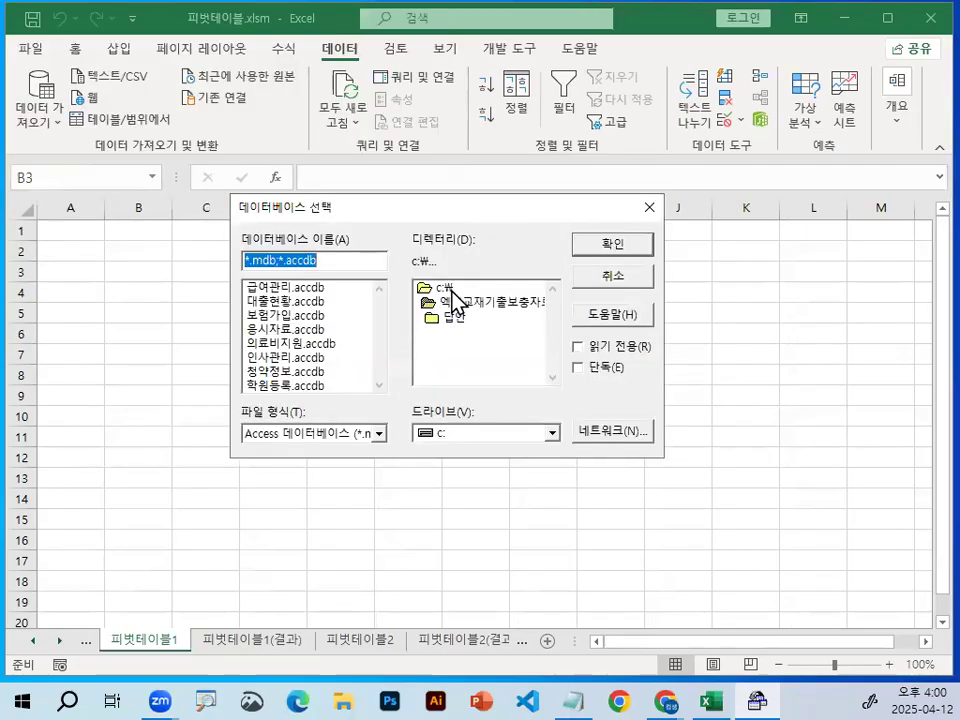
pyautogui.doubleClick(457, 303)
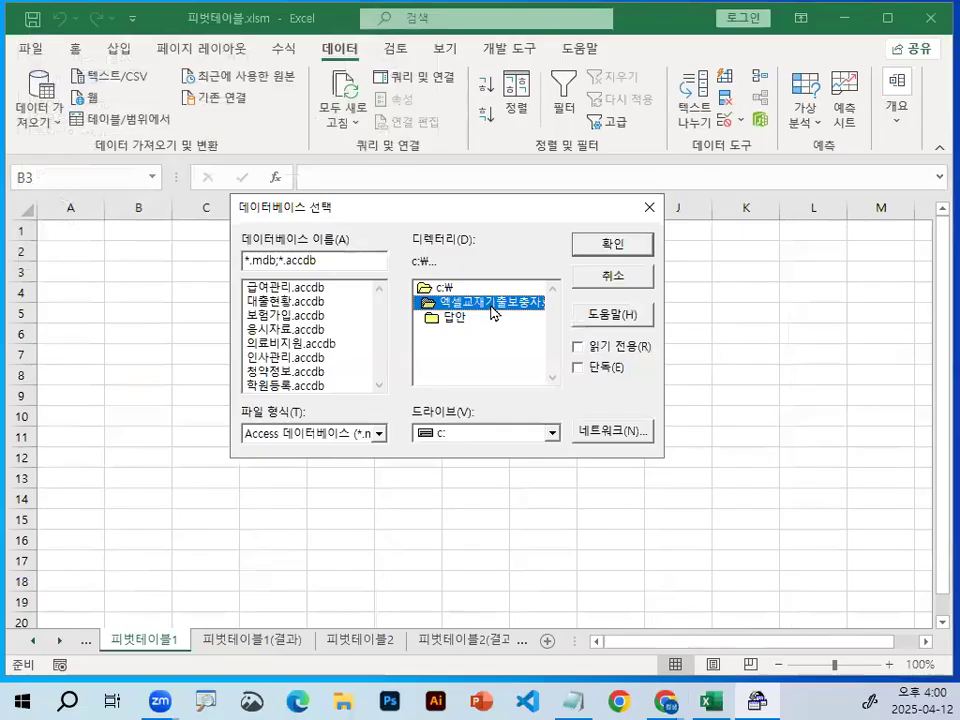
pyautogui.doubleClick(430, 287)
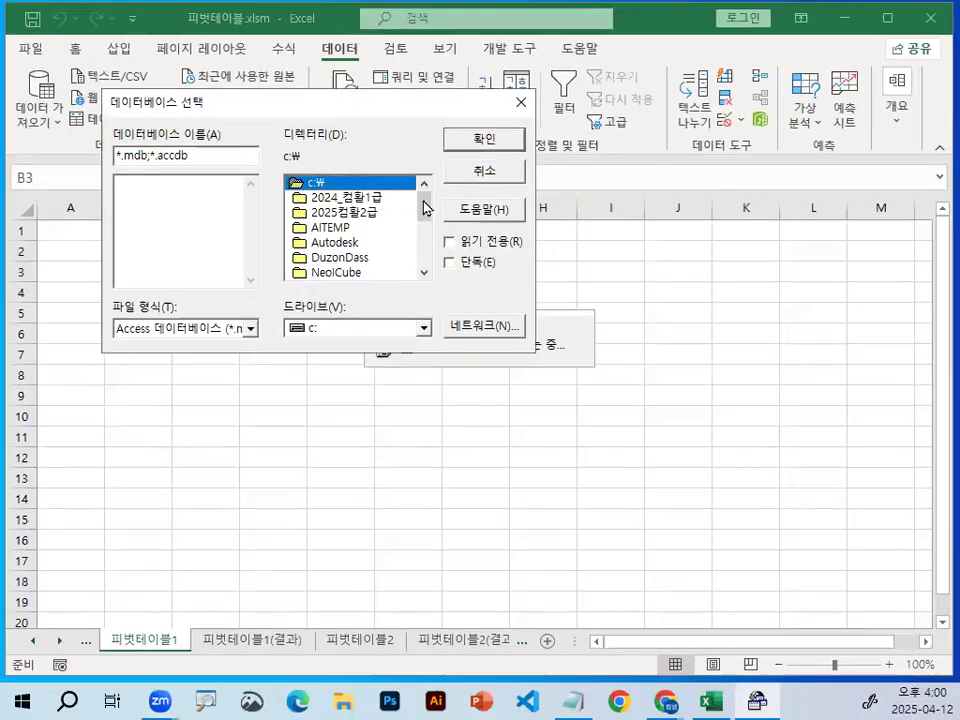
pyautogui.moveTo(424, 204); pyautogui.dragTo(425, 216)
pyautogui.moveTo(341, 205)
pyautogui.mouseDown()
pyautogui.moveTo(332, 213)
pyautogui.moveTo(344, 197)
pyautogui.mouseUp()
pyautogui.moveTo(500, 216); pyautogui.dragTo(504, 300)
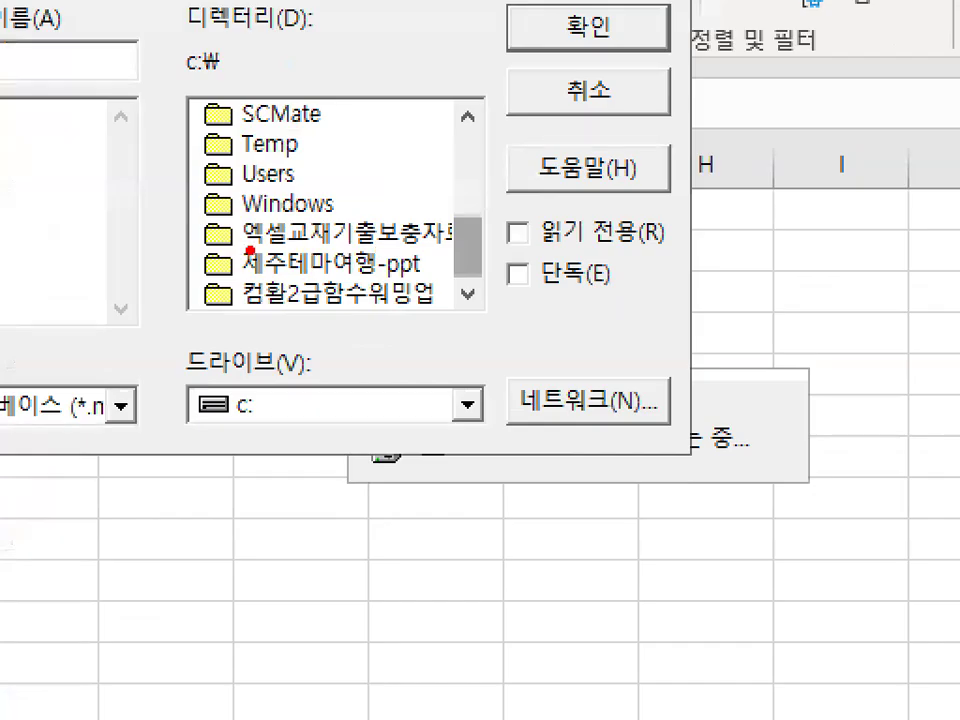
pyautogui.moveTo(299, 251); pyautogui.dragTo(457, 250)
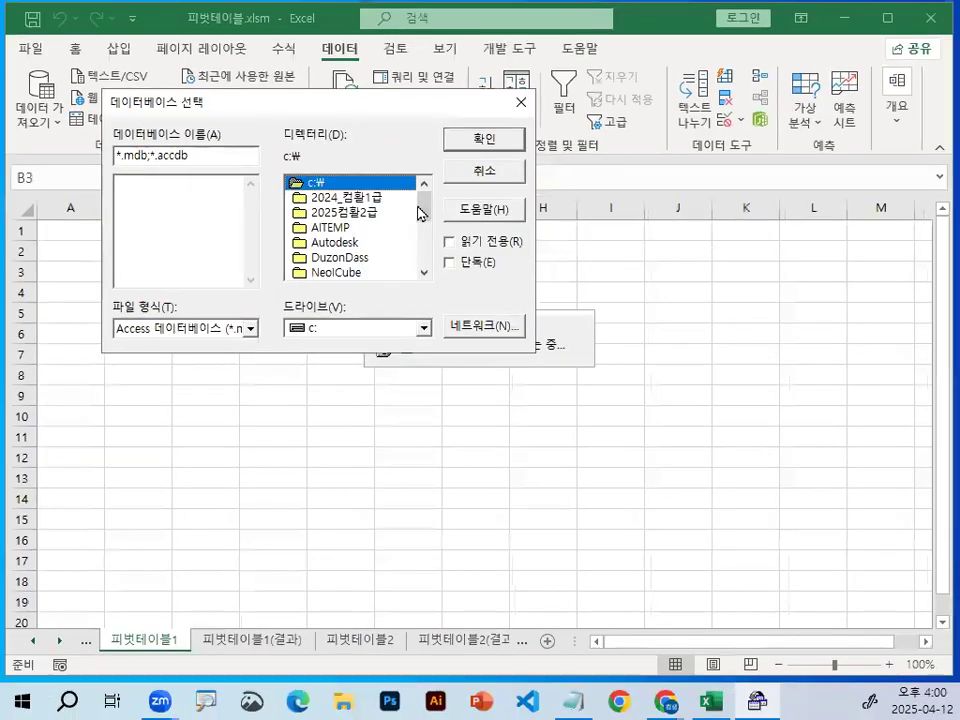
pyautogui.moveTo(423, 207); pyautogui.dragTo(423, 251)
pyautogui.doubleClick(393, 245)
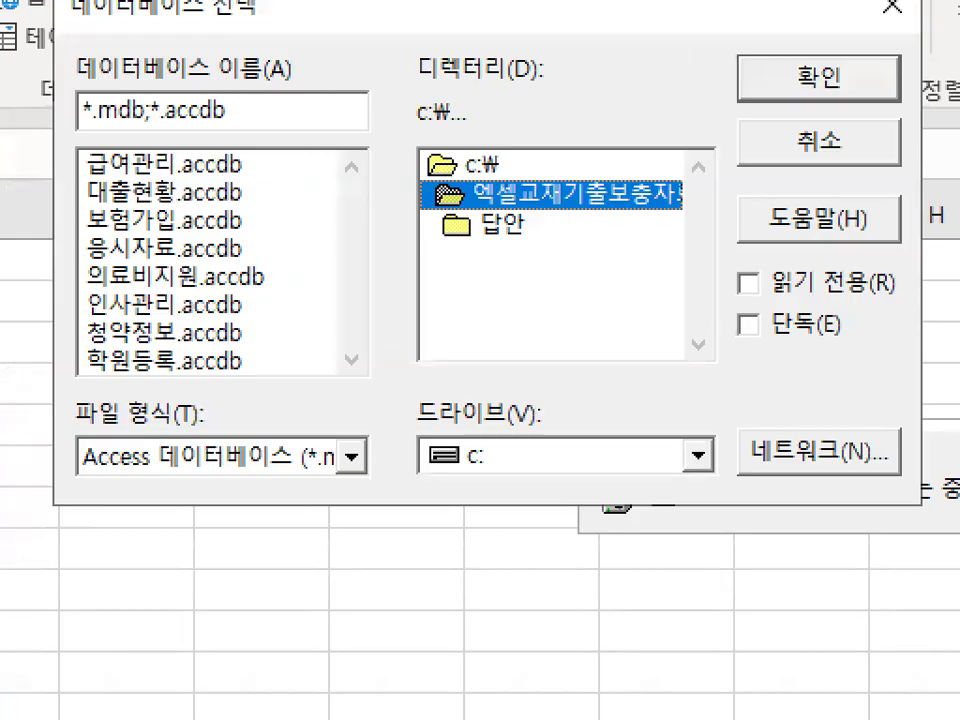
# Step: Load the database 청약정보.accdb into the query wizard and expand its 청약신청 table to list the columns
pyautogui.moveTo(240, 349)
pyautogui.mouseDown()
pyautogui.moveTo(189, 353)
pyautogui.moveTo(160, 306)
pyautogui.moveTo(235, 330)
pyautogui.mouseUp()
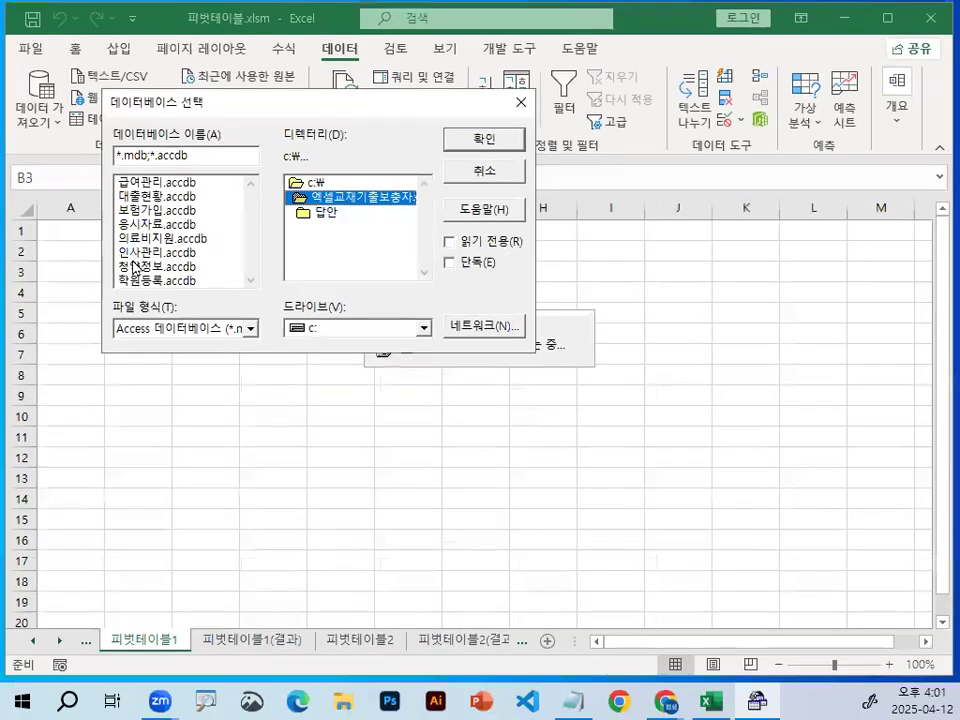
pyautogui.doubleClick(135, 333)
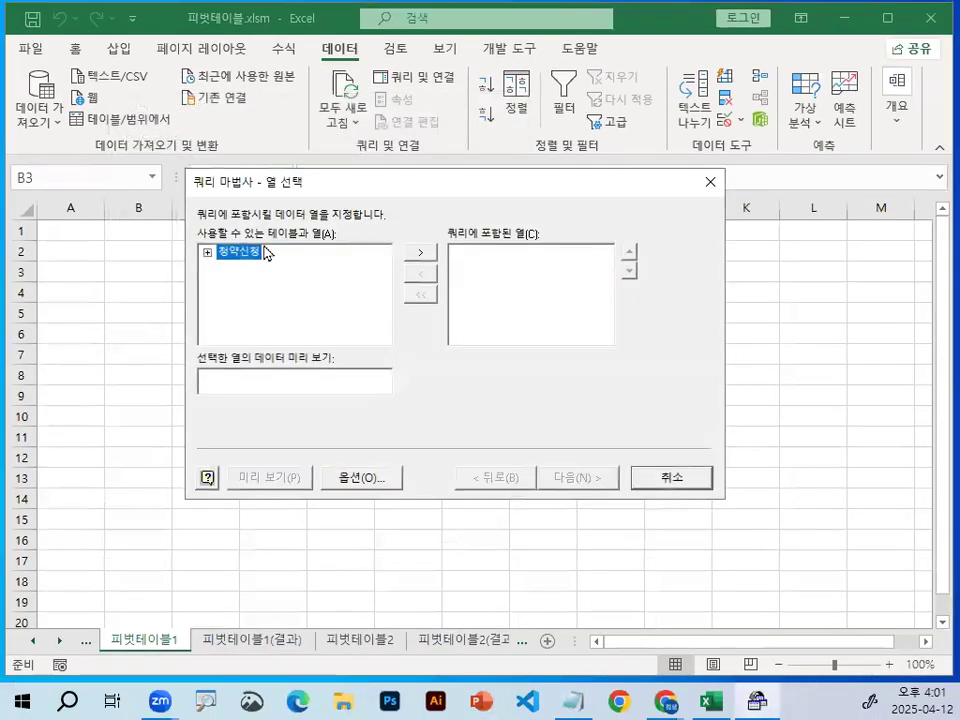
pyautogui.moveTo(345, 183); pyautogui.dragTo(325, 130)
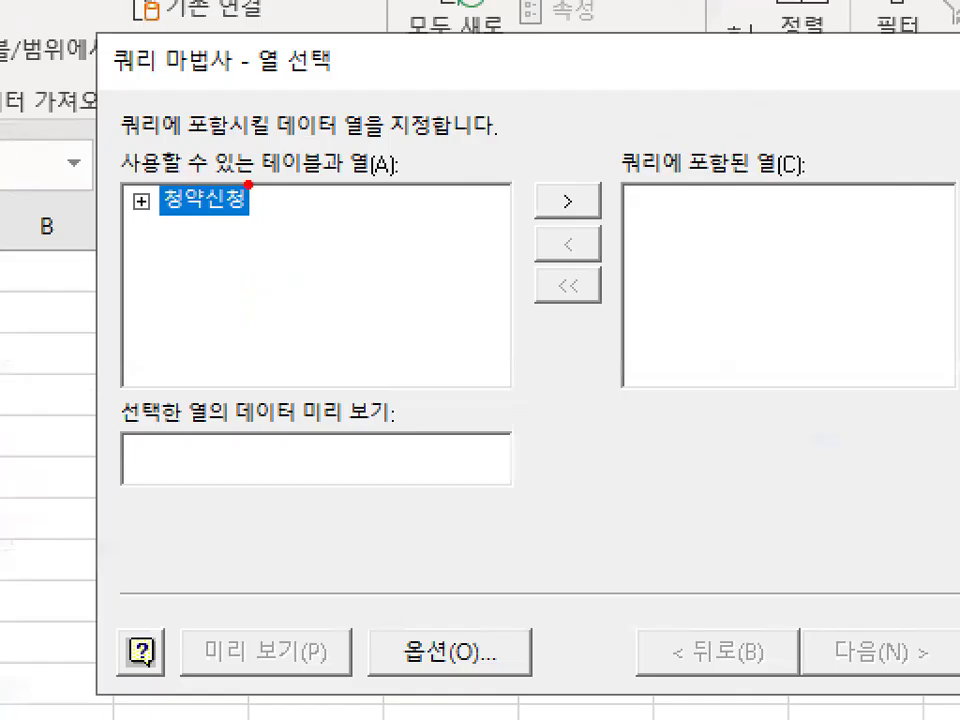
pyautogui.moveTo(247, 184)
pyautogui.mouseDown()
pyautogui.moveTo(193, 251)
pyautogui.moveTo(275, 180)
pyautogui.moveTo(308, 212)
pyautogui.mouseUp()
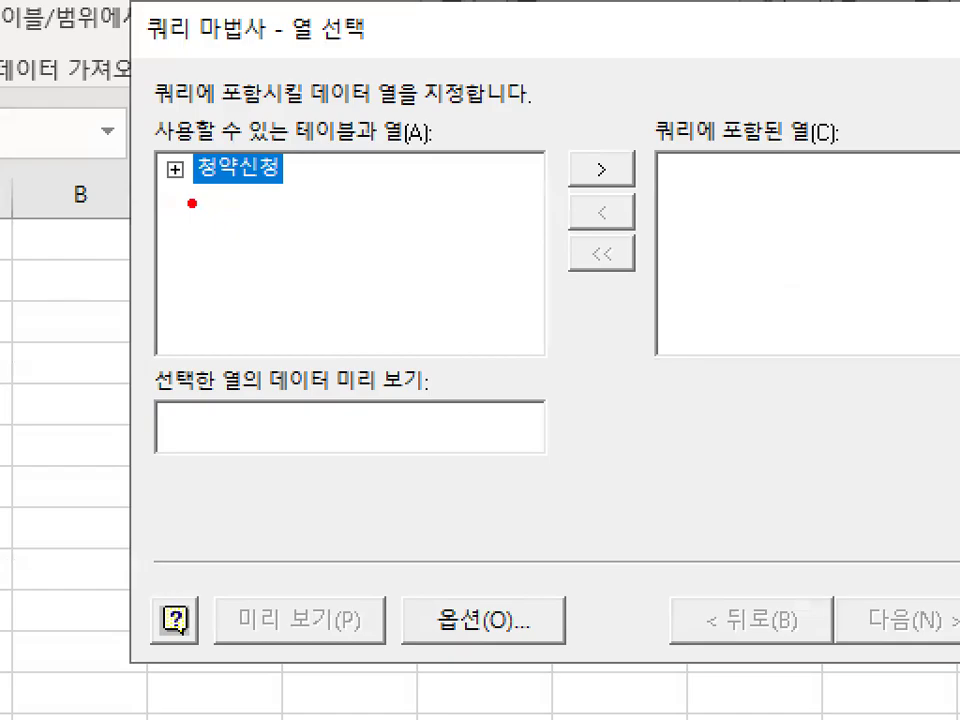
pyautogui.moveTo(192, 203); pyautogui.dragTo(283, 205)
pyautogui.moveTo(181, 200)
pyautogui.mouseDown()
pyautogui.moveTo(240, 231)
pyautogui.moveTo(266, 231)
pyautogui.moveTo(261, 195)
pyautogui.mouseUp()
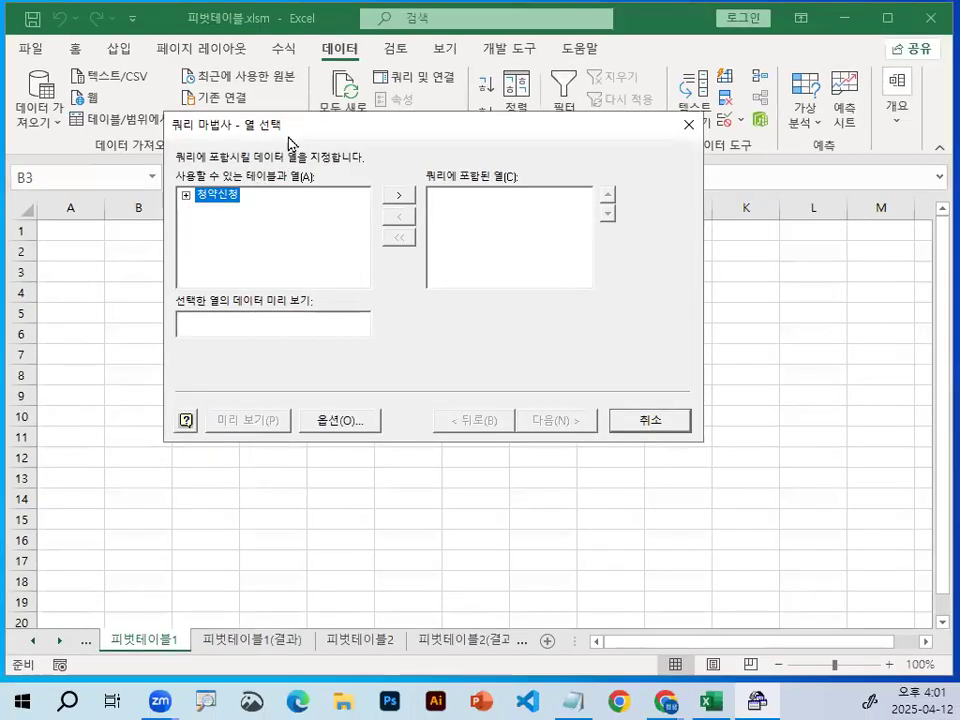
pyautogui.hotkey('ctrl', '1')
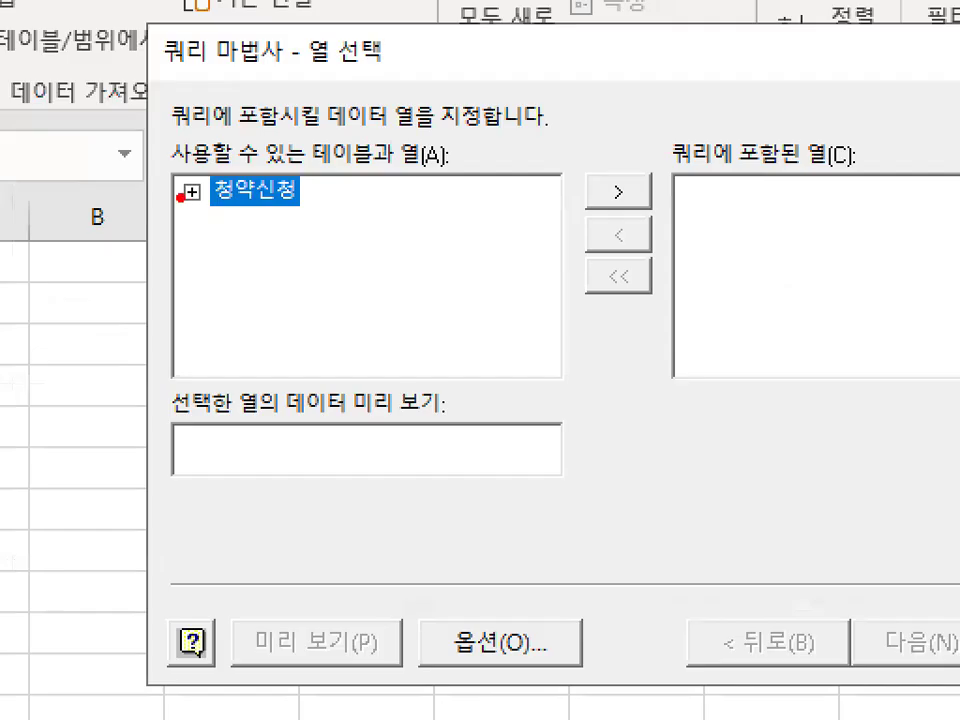
pyautogui.moveTo(227, 199)
pyautogui.mouseDown()
pyautogui.moveTo(209, 216)
pyautogui.moveTo(175, 165)
pyautogui.moveTo(226, 196)
pyautogui.mouseUp()
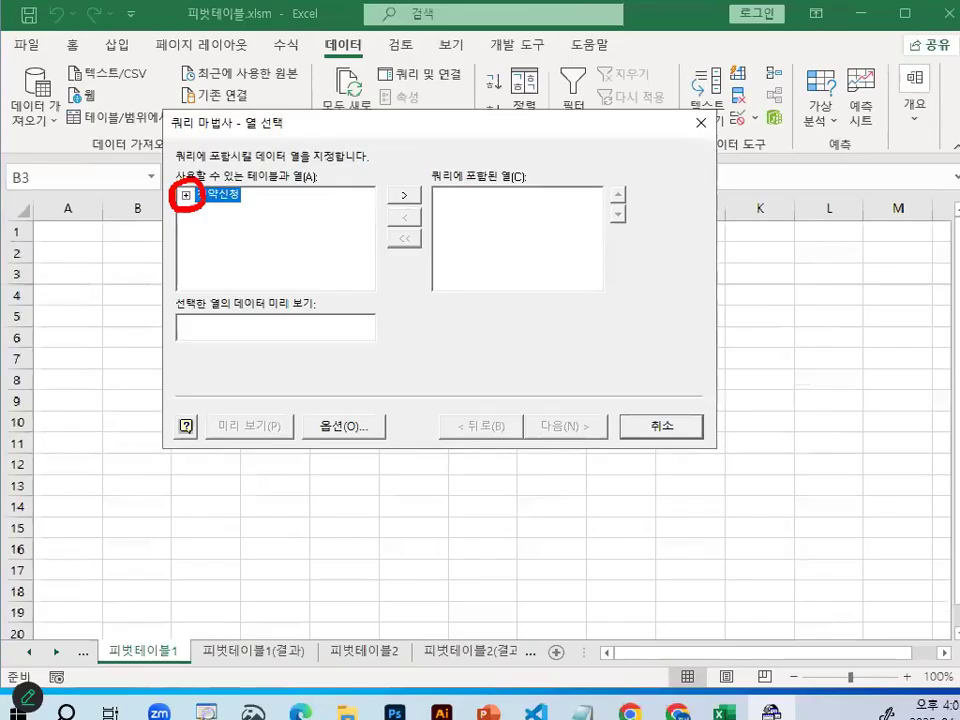
pyautogui.click(186, 195)
pyautogui.hotkey('ctrl', '1')
pyautogui.click(242, 222)
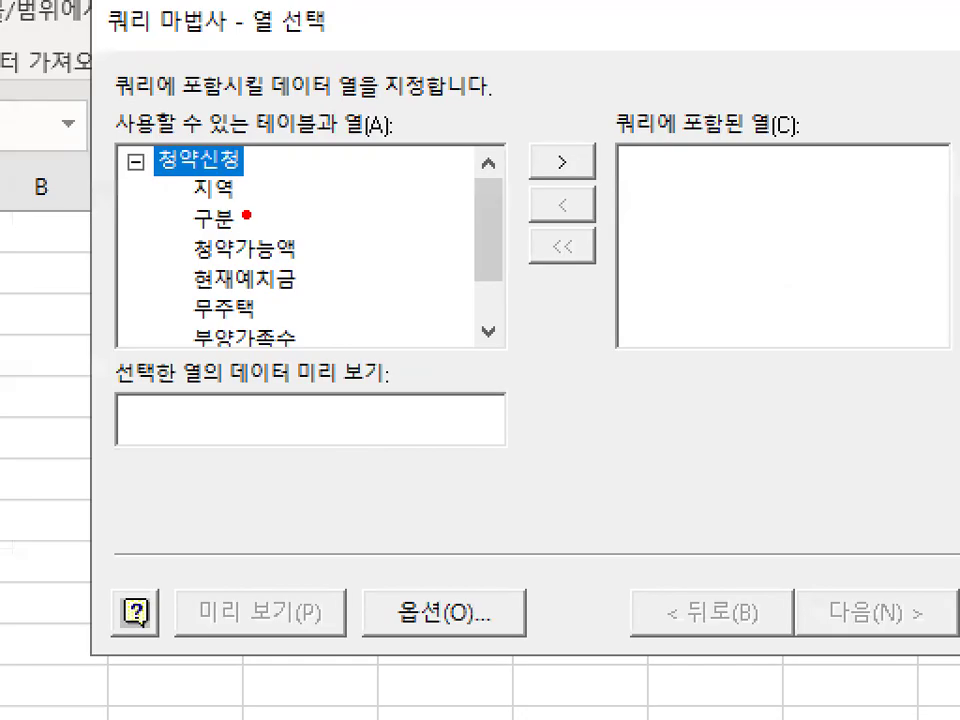
pyautogui.moveTo(244, 191); pyautogui.dragTo(665, 190)
pyautogui.moveTo(613, 141); pyautogui.dragTo(630, 254)
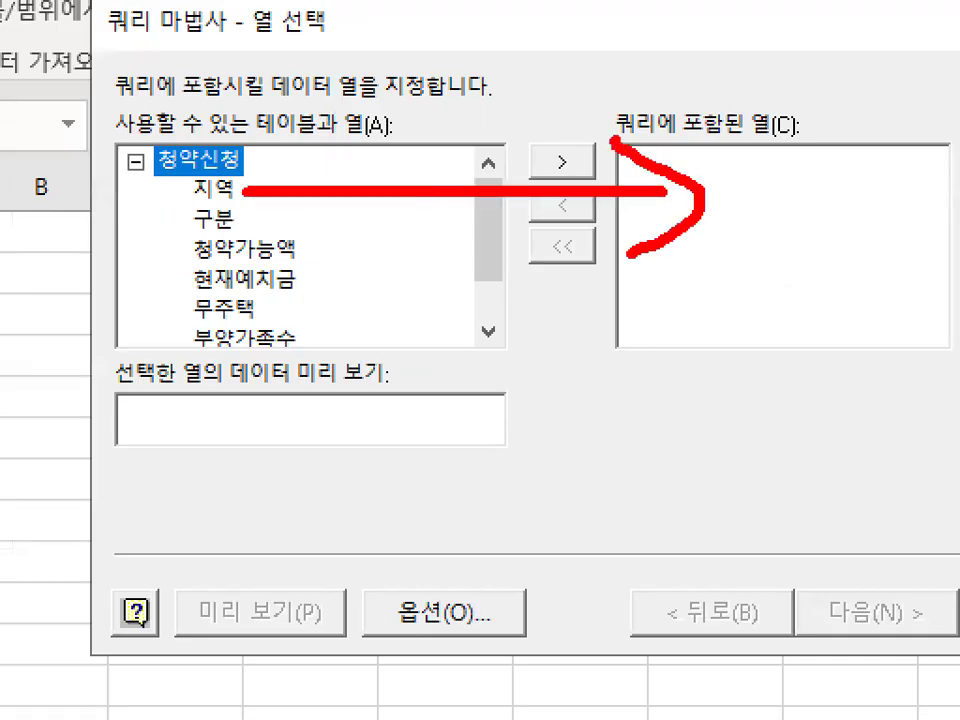
pyautogui.moveTo(339, 311)
pyautogui.mouseDown()
pyautogui.moveTo(339, 332)
pyautogui.moveTo(148, 165)
pyautogui.moveTo(340, 320)
pyautogui.mouseUp()
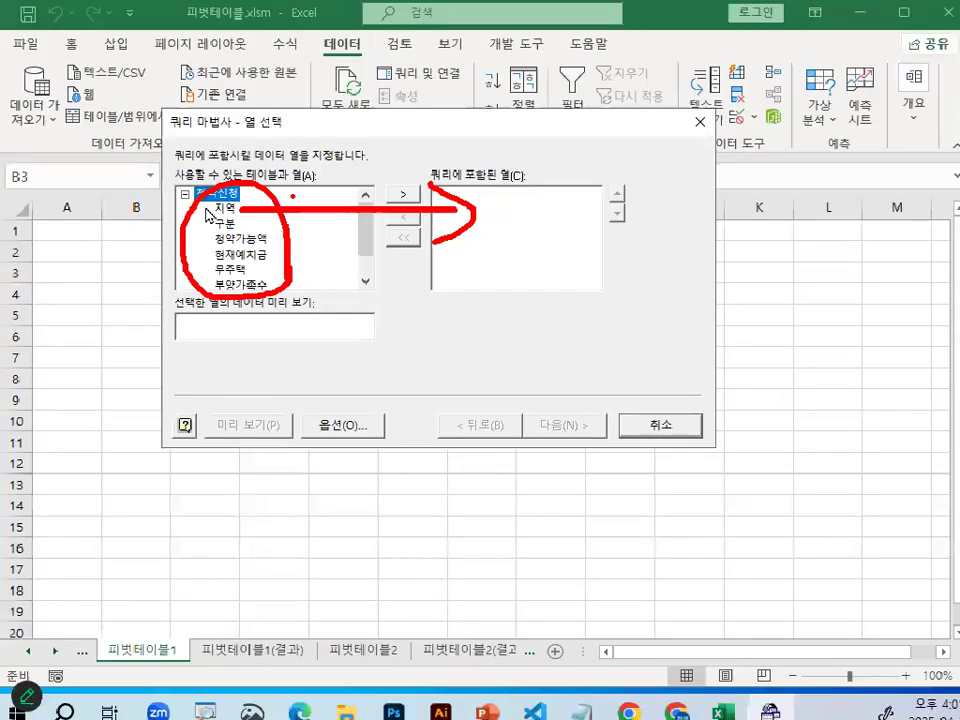
# Step: Collapse the 청약신청 table's column list and add all of the table's columns to the query
pyautogui.click(136, 159)
pyautogui.moveTo(312, 205)
pyautogui.mouseDown()
pyautogui.moveTo(214, 236)
pyautogui.moveTo(180, 186)
pyautogui.moveTo(315, 175)
pyautogui.mouseUp()
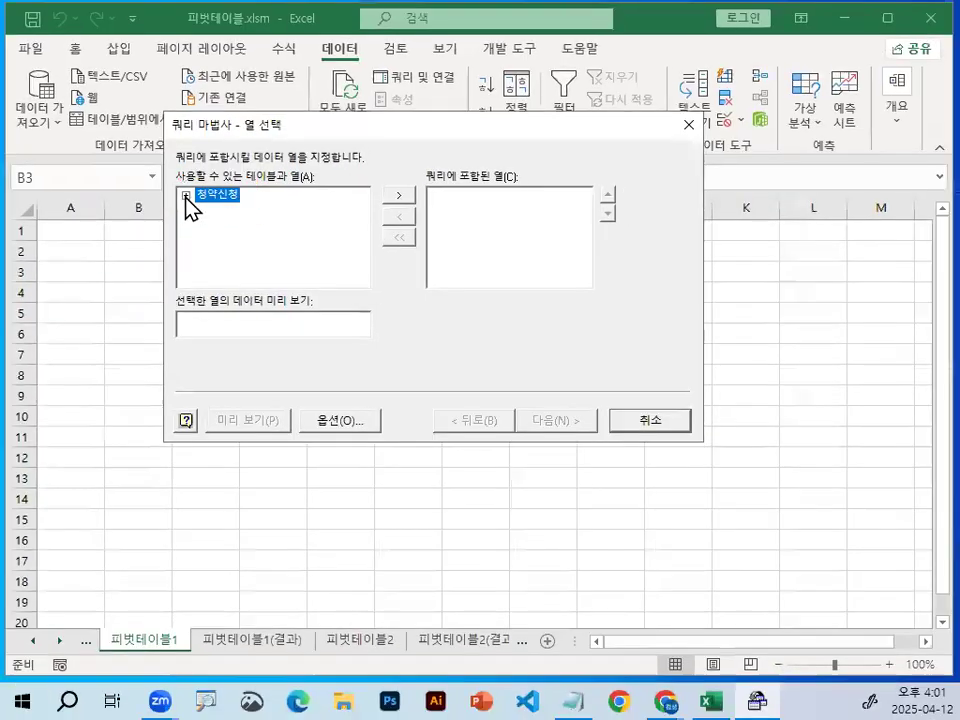
pyautogui.click(186, 195)
pyautogui.moveTo(201, 196)
pyautogui.mouseDown()
pyautogui.moveTo(189, 210)
pyautogui.moveTo(200, 186)
pyautogui.mouseUp()
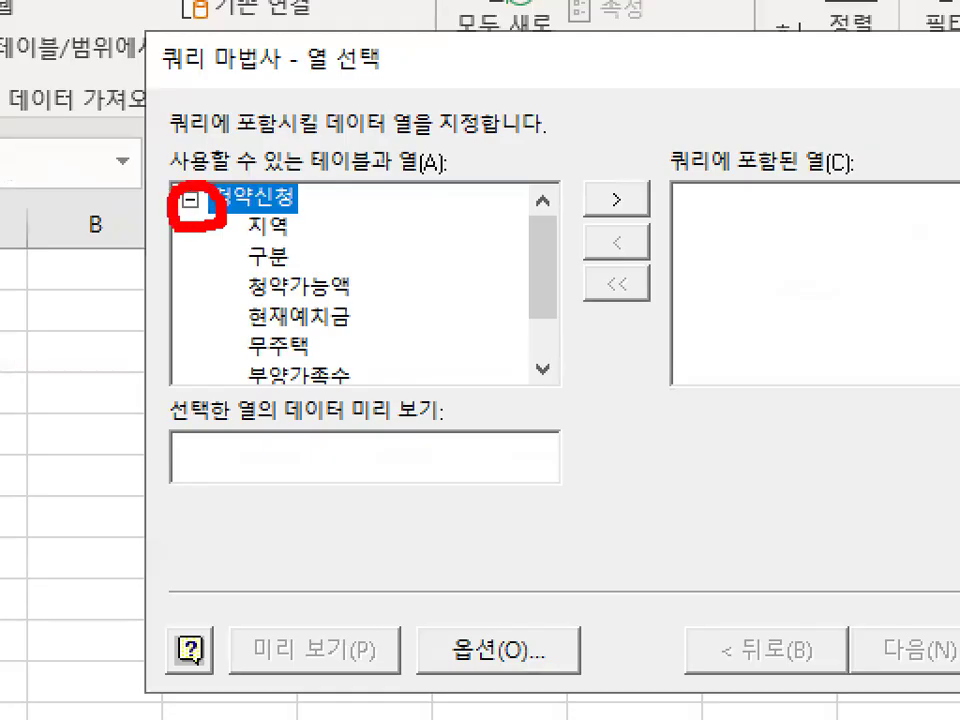
pyautogui.click(190, 199)
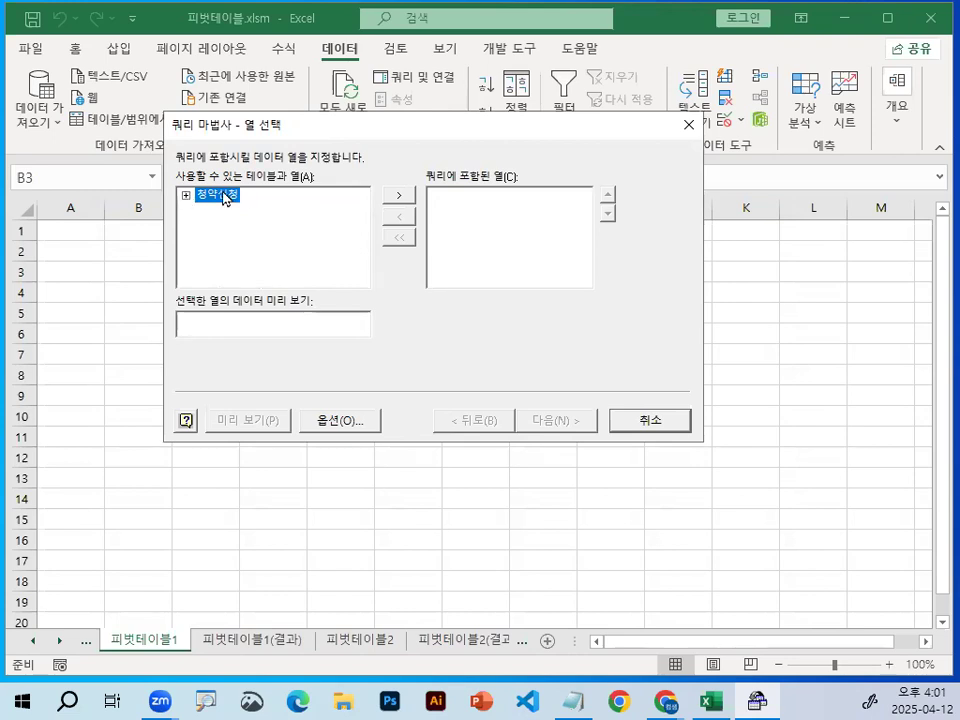
pyautogui.doubleClick(224, 197)
pyautogui.click(188, 195)
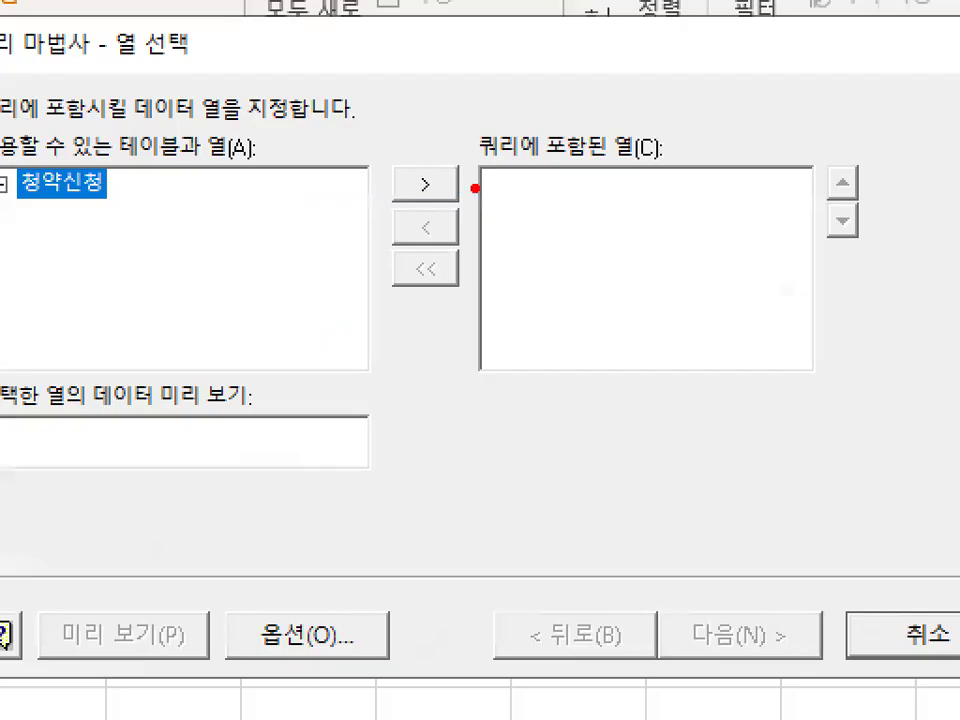
pyautogui.moveTo(425, 197)
pyautogui.mouseDown()
pyautogui.moveTo(384, 209)
pyautogui.moveTo(417, 144)
pyautogui.moveTo(474, 184)
pyautogui.mouseUp()
pyautogui.press('Escape')
pyautogui.click(403, 199)
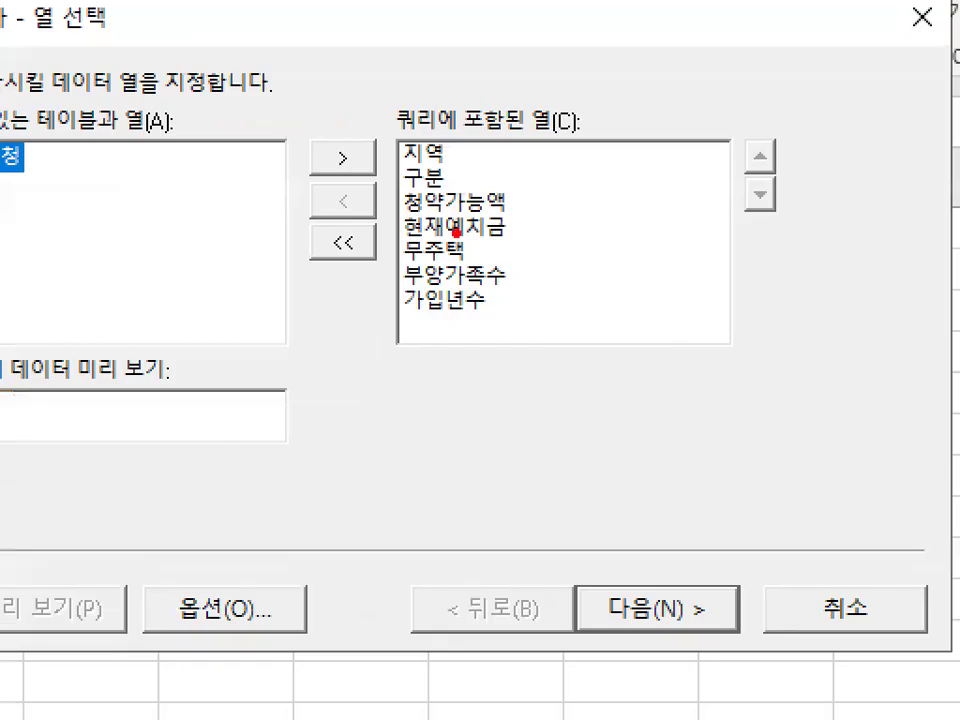
pyautogui.moveTo(533, 233)
pyautogui.mouseDown()
pyautogui.moveTo(508, 278)
pyautogui.moveTo(527, 228)
pyautogui.mouseUp()
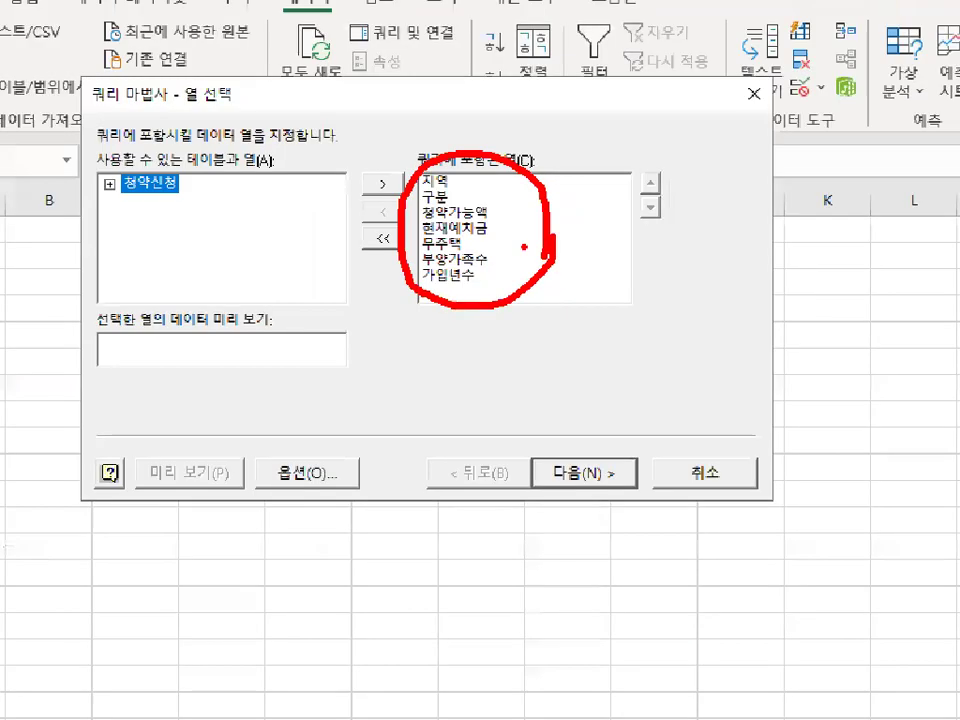
pyautogui.press('Escape')
pyautogui.click(660, 608)
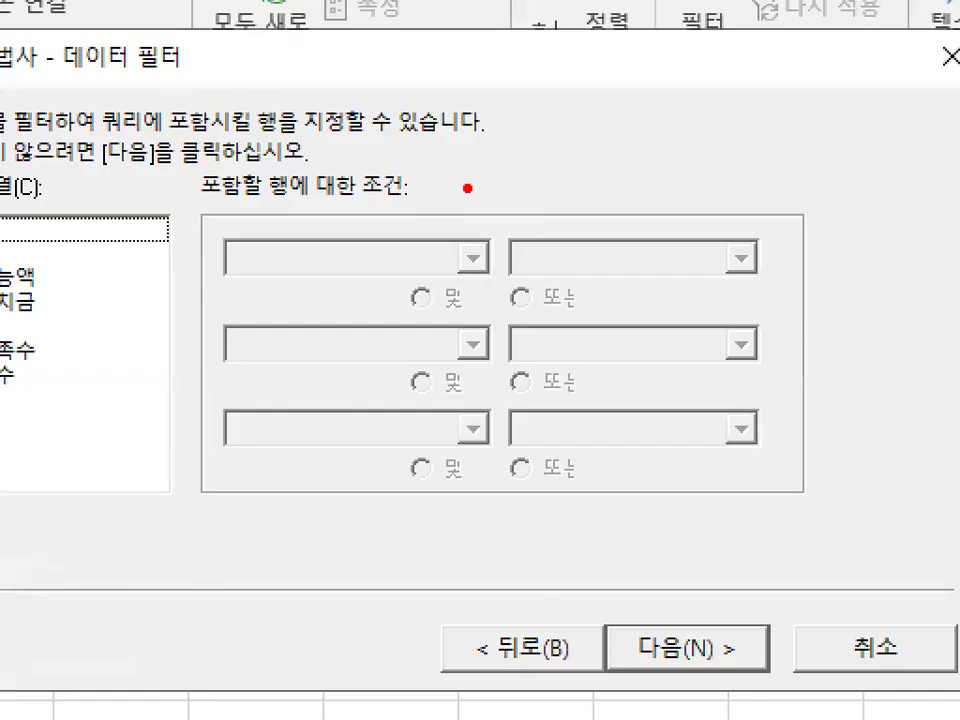
pyautogui.moveTo(395, 193)
pyautogui.mouseDown()
pyautogui.moveTo(446, 186)
pyautogui.moveTo(449, 208)
pyautogui.mouseUp()
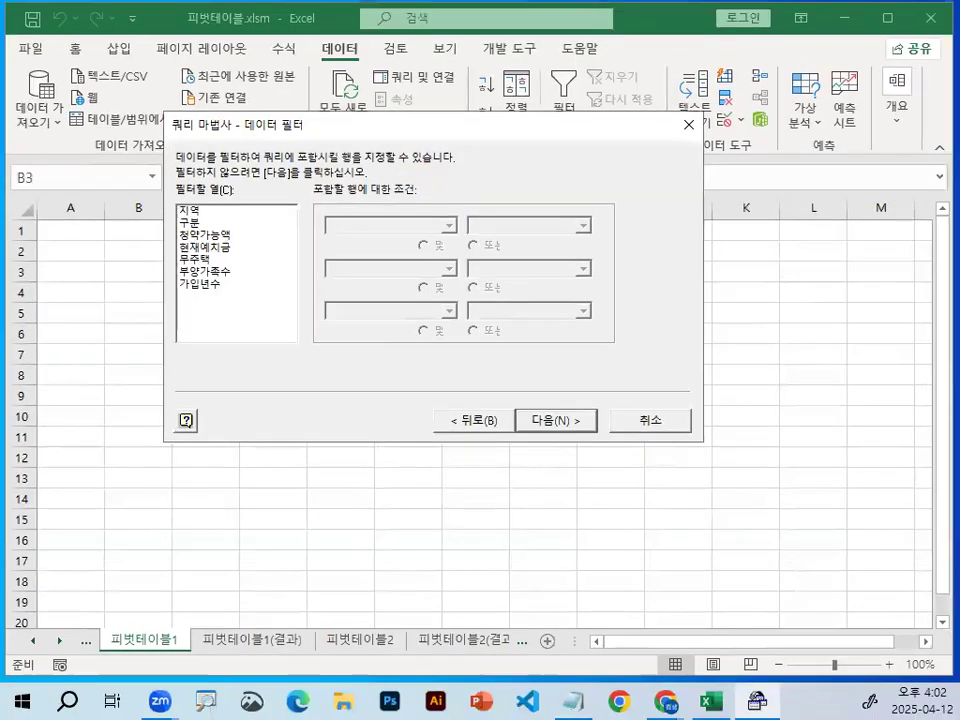
pyautogui.moveTo(228, 101)
pyautogui.mouseDown()
pyautogui.moveTo(197, 146)
pyautogui.moveTo(158, 80)
pyautogui.moveTo(226, 86)
pyautogui.mouseUp()
pyautogui.moveTo(651, 257)
pyautogui.mouseDown()
pyautogui.moveTo(375, 42)
pyautogui.moveTo(244, 62)
pyautogui.mouseUp()
pyautogui.moveTo(700, 212)
pyautogui.mouseDown()
pyautogui.moveTo(658, 256)
pyautogui.moveTo(685, 320)
pyautogui.moveTo(660, 302)
pyautogui.mouseUp()
pyautogui.moveTo(275, 140)
pyautogui.mouseDown()
pyautogui.moveTo(245, 88)
pyautogui.moveTo(277, 150)
pyautogui.mouseUp()
pyautogui.moveTo(265, 299)
pyautogui.mouseDown()
pyautogui.moveTo(182, 292)
pyautogui.moveTo(222, 290)
pyautogui.mouseUp()
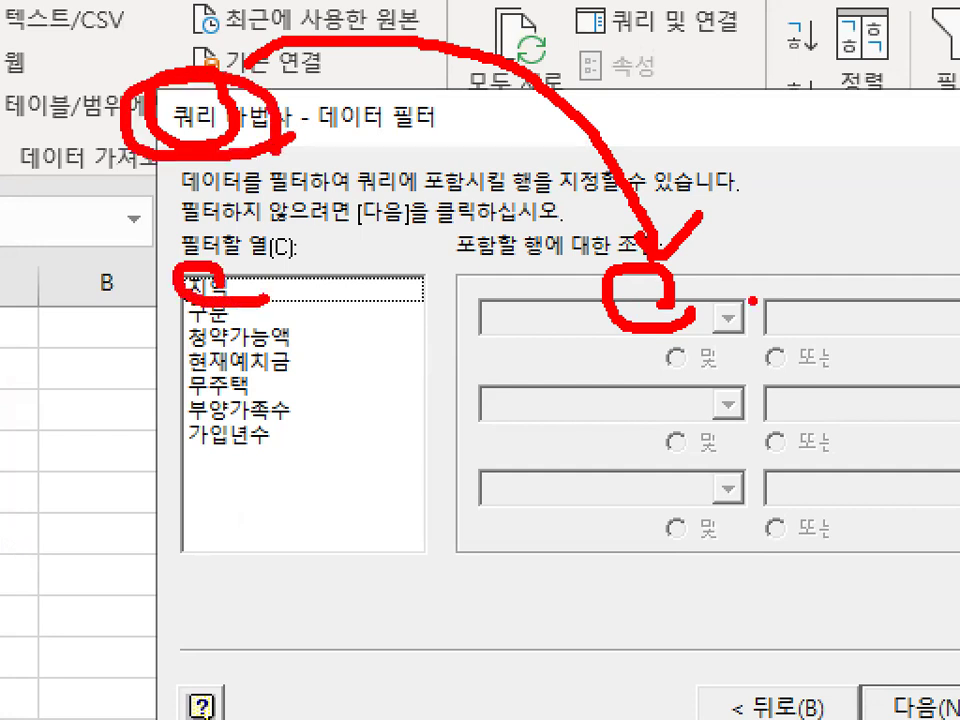
pyautogui.press('Escape')
pyautogui.hotkey('ctrl', '1')
pyautogui.moveTo(324, 212)
pyautogui.mouseDown()
pyautogui.moveTo(398, 196)
pyautogui.moveTo(318, 206)
pyautogui.mouseUp()
pyautogui.moveTo(455, 97); pyautogui.dragTo(240, 315)
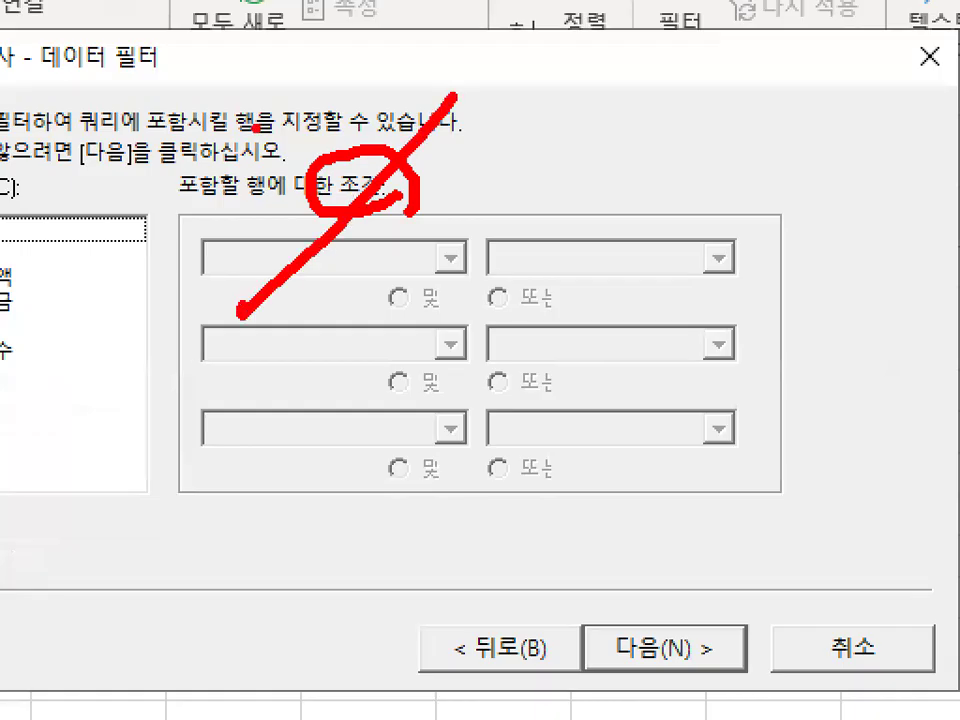
pyautogui.moveTo(260, 105); pyautogui.dragTo(479, 340)
pyautogui.press('Escape')
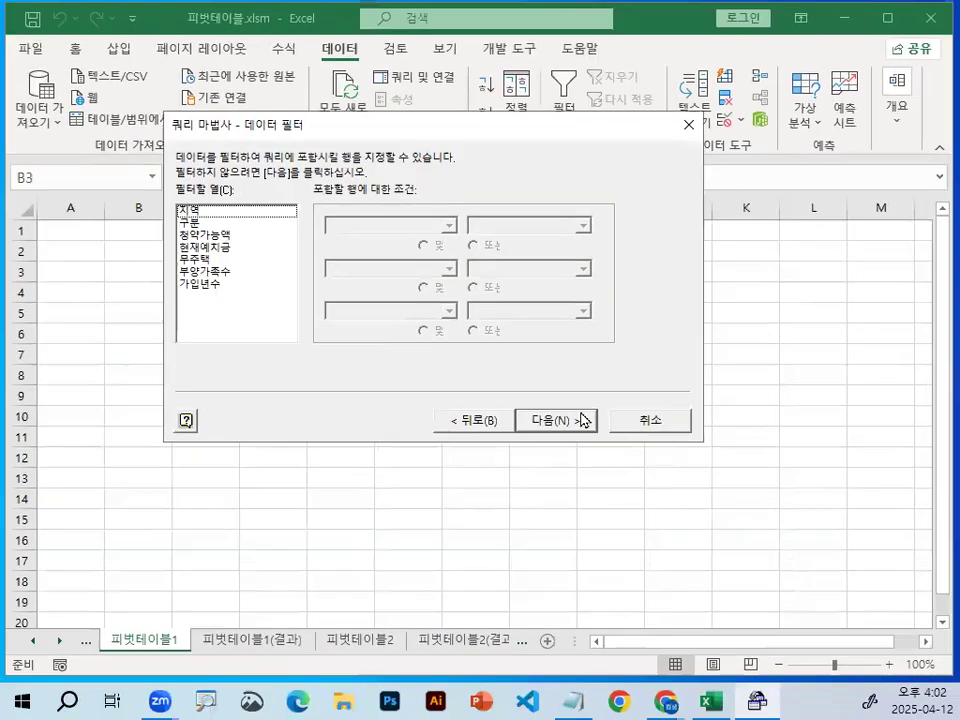
# Step: Finish the query without filtering or sorting, returning the data to Microsoft Excel, and cancel the data import
pyautogui.click(699, 652)
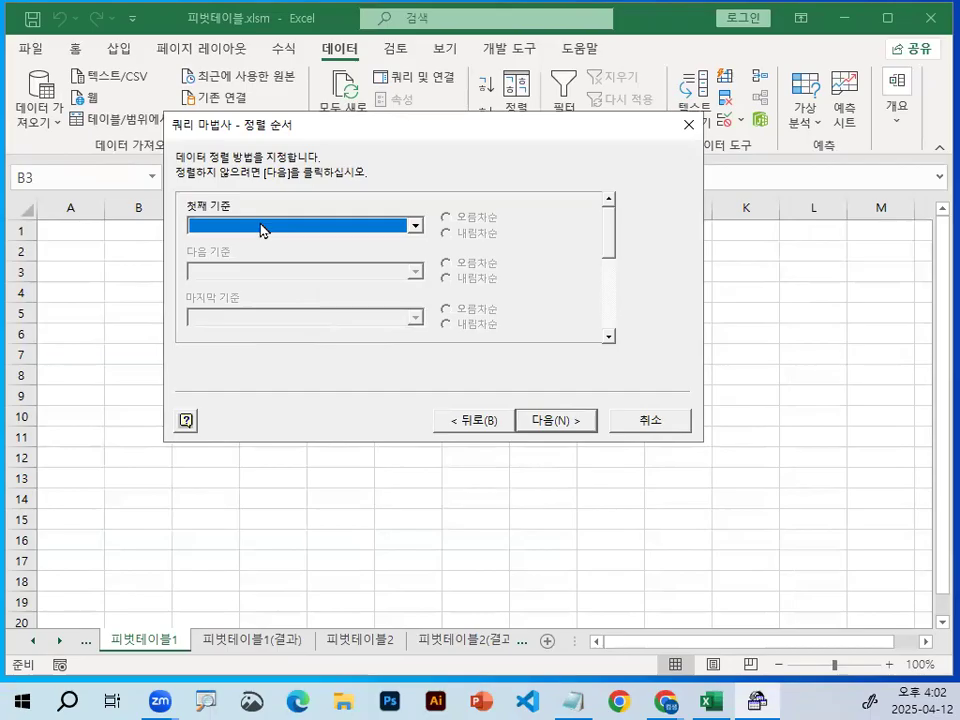
pyautogui.click(566, 421)
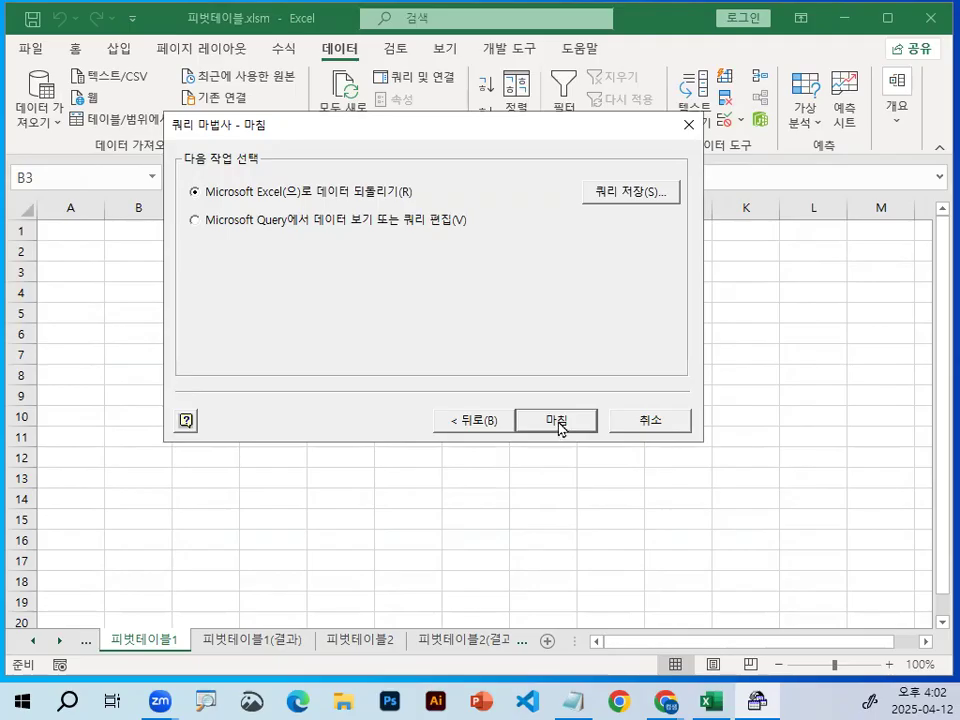
pyautogui.click(557, 420)
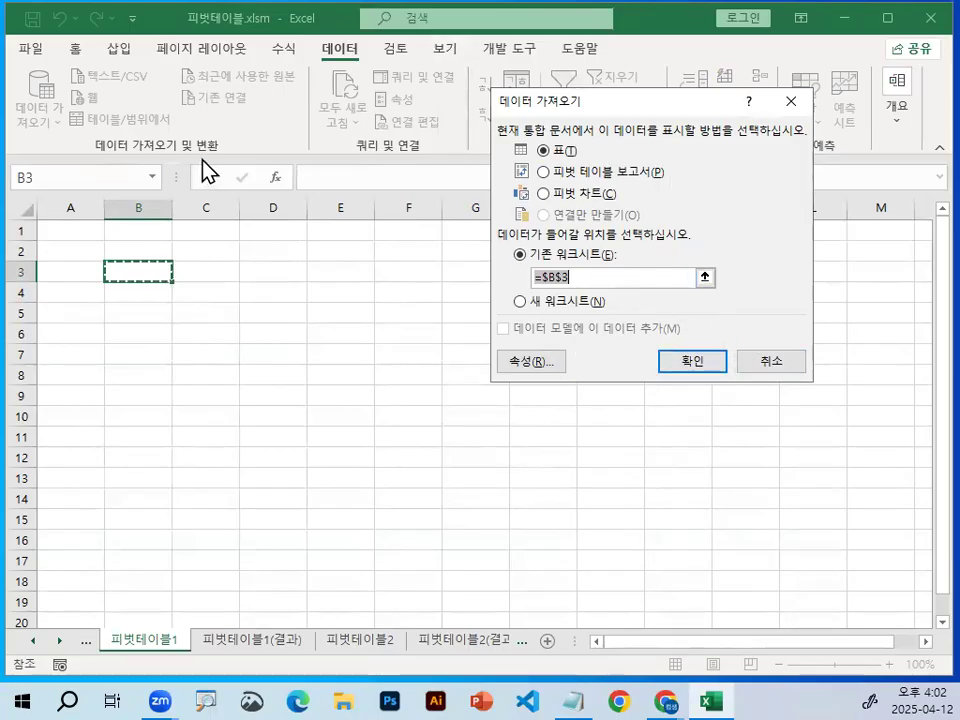
pyautogui.moveTo(115, 96); pyautogui.dragTo(490, 278)
pyautogui.click(501, 289)
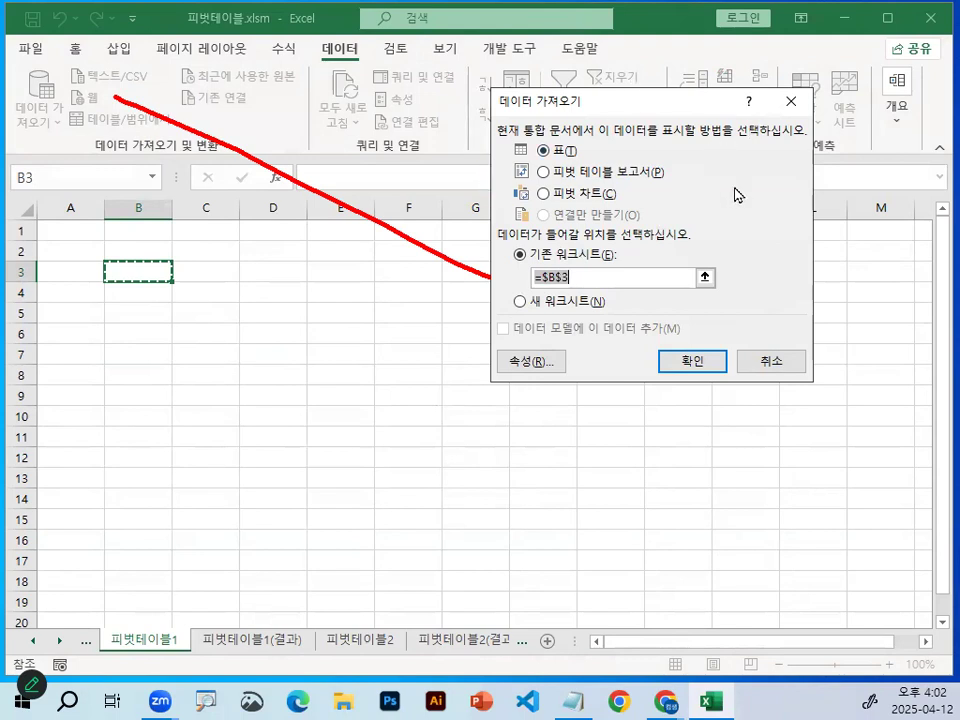
pyautogui.click(657, 106)
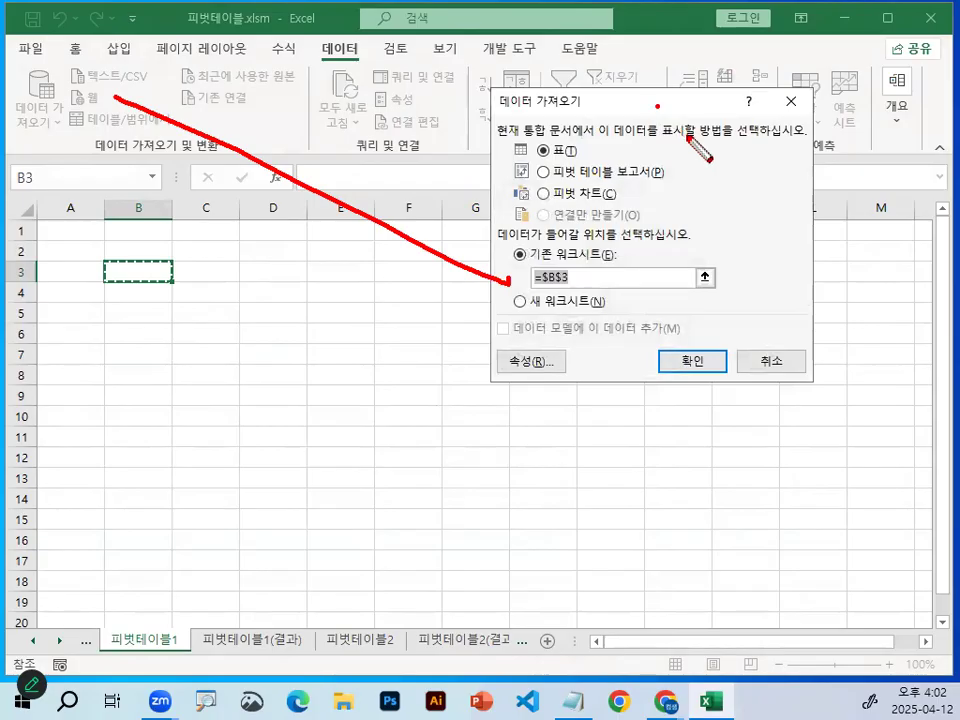
pyautogui.press('Escape')
pyautogui.press('Escape')
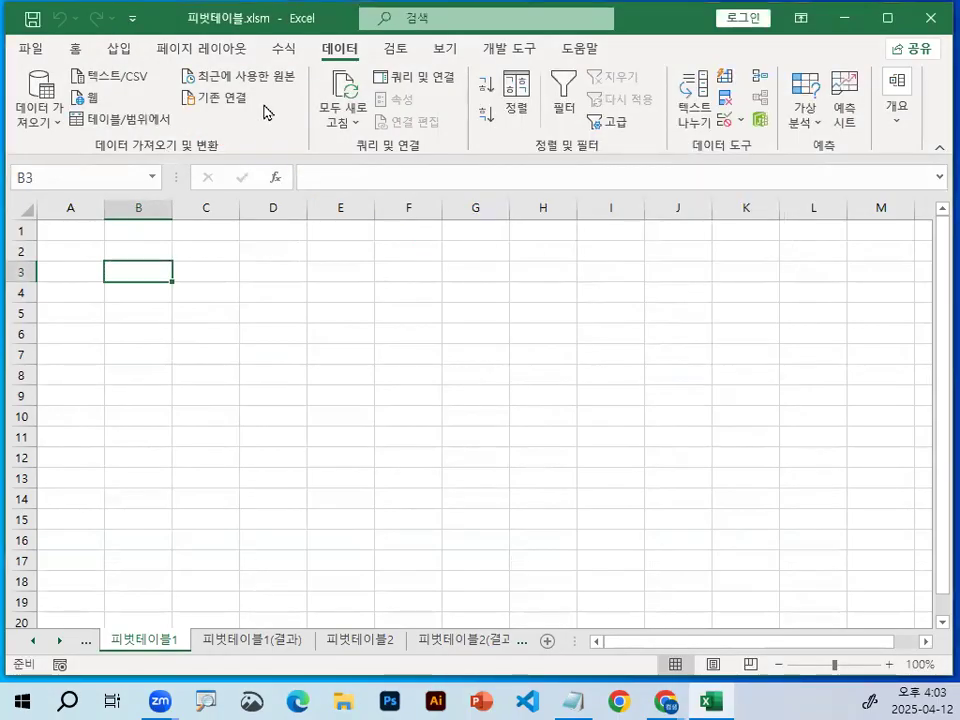
# Step: Restart the legacy Microsoft Query import with MS Access Database* as the source and load the database 청약정보.accdb
pyautogui.click(30, 114)
pyautogui.moveTo(124, 390)
pyautogui.click(295, 428)
pyautogui.doubleClick(333, 322)
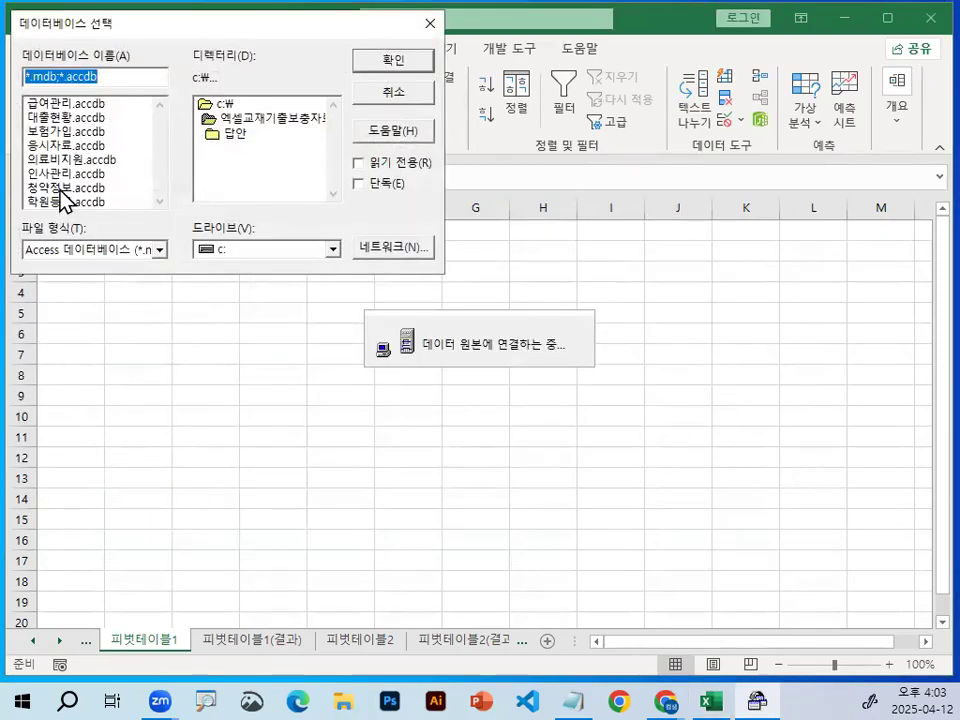
pyautogui.doubleClick(60, 188)
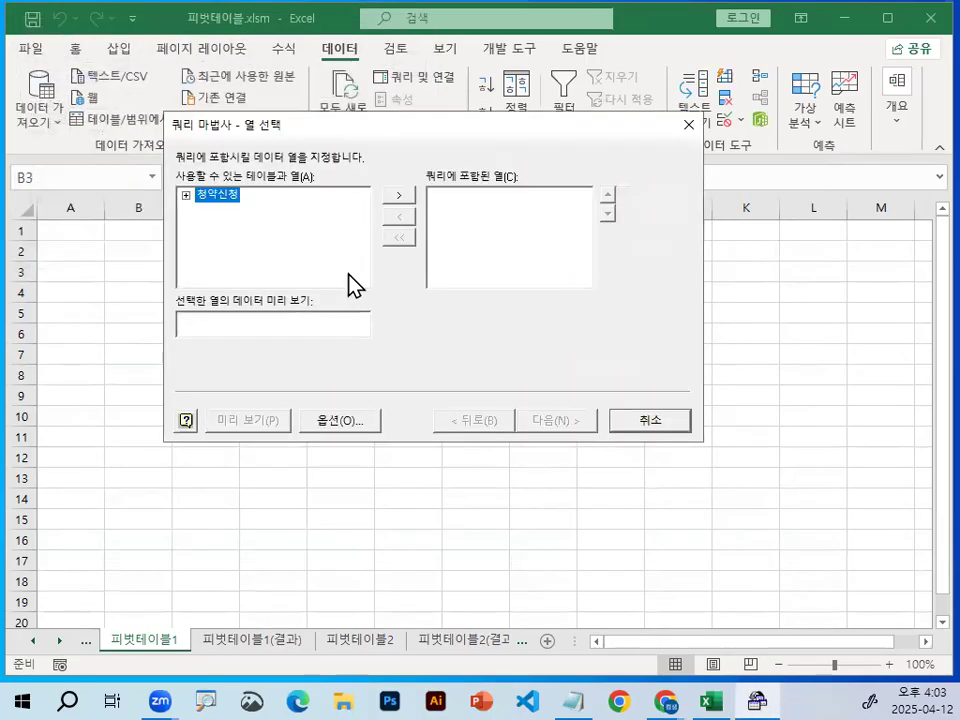
# Step: Add all columns of the 청약신청 table and return the data to Microsoft Excel without filtering or sorting
pyautogui.click(399, 203)
pyautogui.click(554, 428)
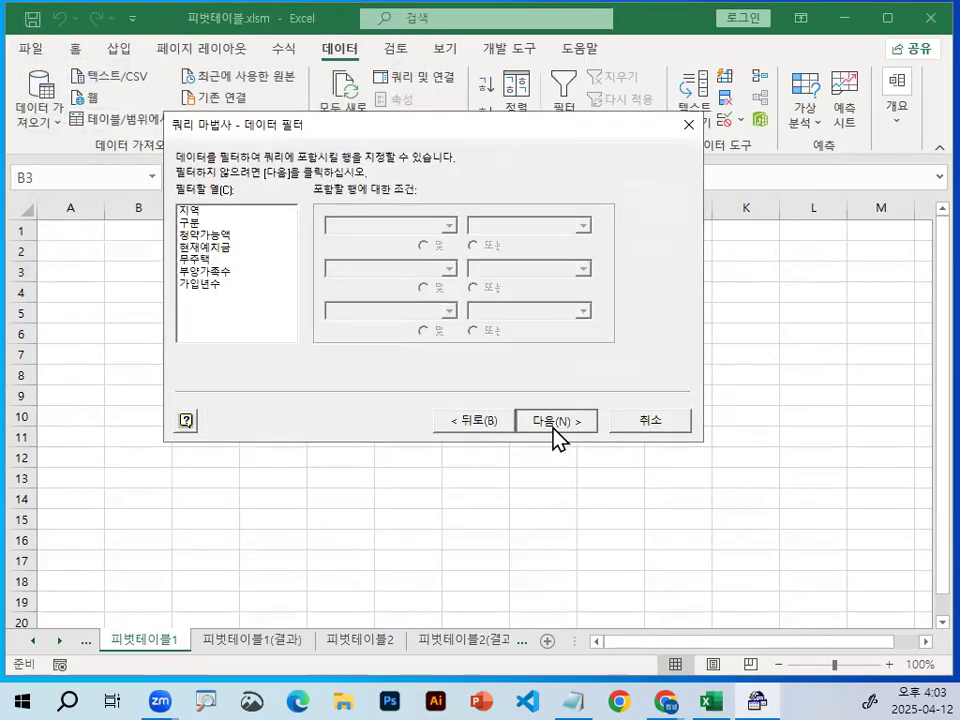
pyautogui.click(554, 428)
pyautogui.click(554, 428)
pyautogui.click(554, 426)
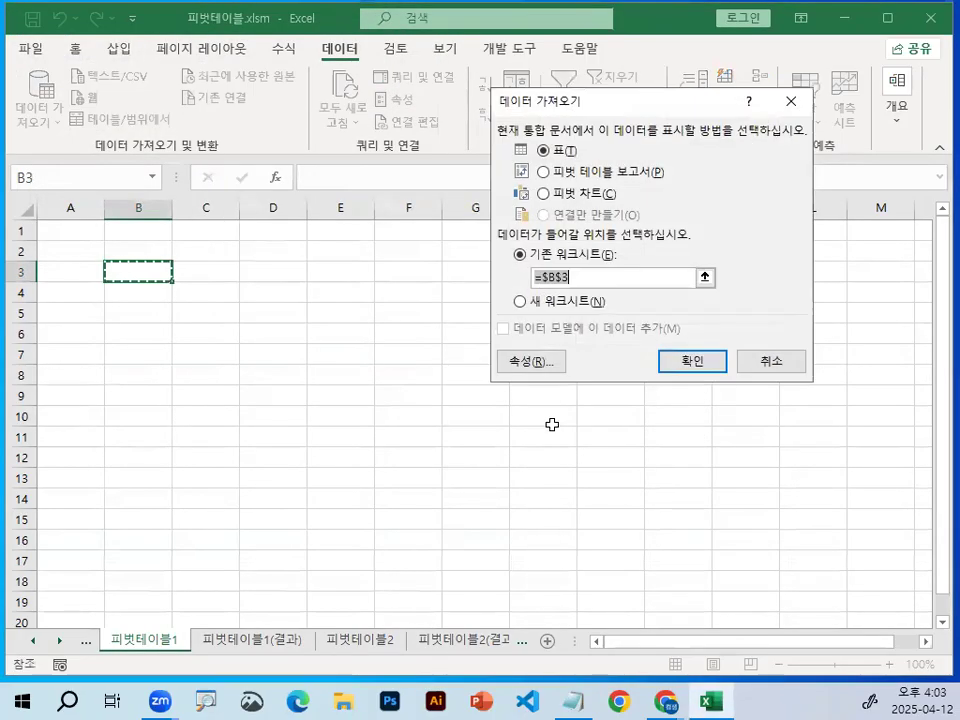
# Step: Import the data as a PivotTable report and set its location to cell B2 of the existing sheet 피벗테이블1
pyautogui.moveTo(634, 102); pyautogui.dragTo(475, 159)
pyautogui.click(384, 229)
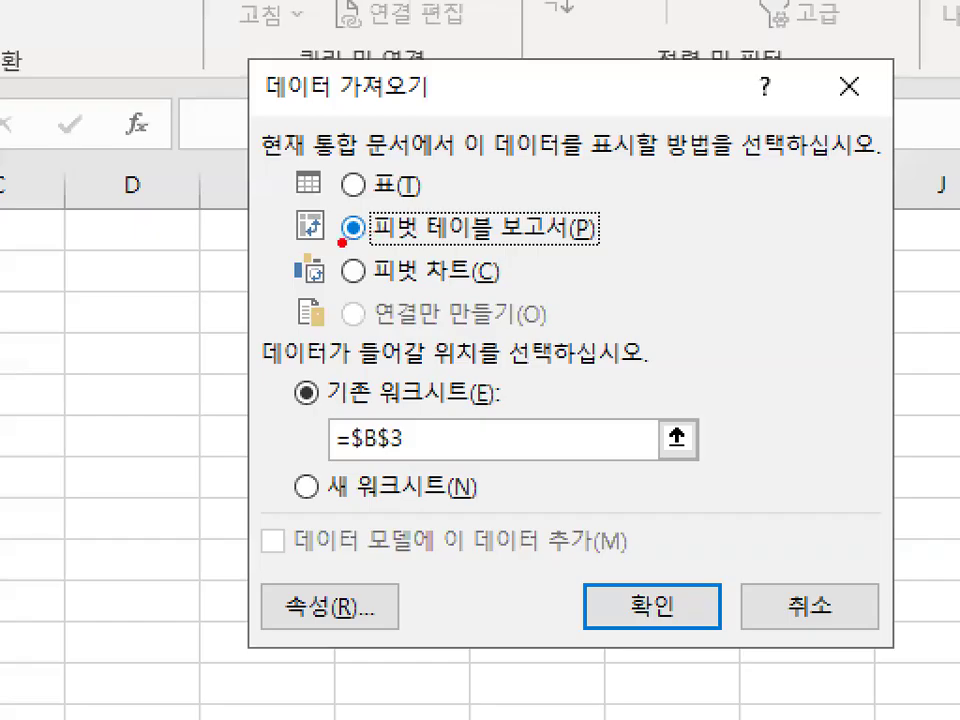
pyautogui.moveTo(342, 243); pyautogui.dragTo(627, 242)
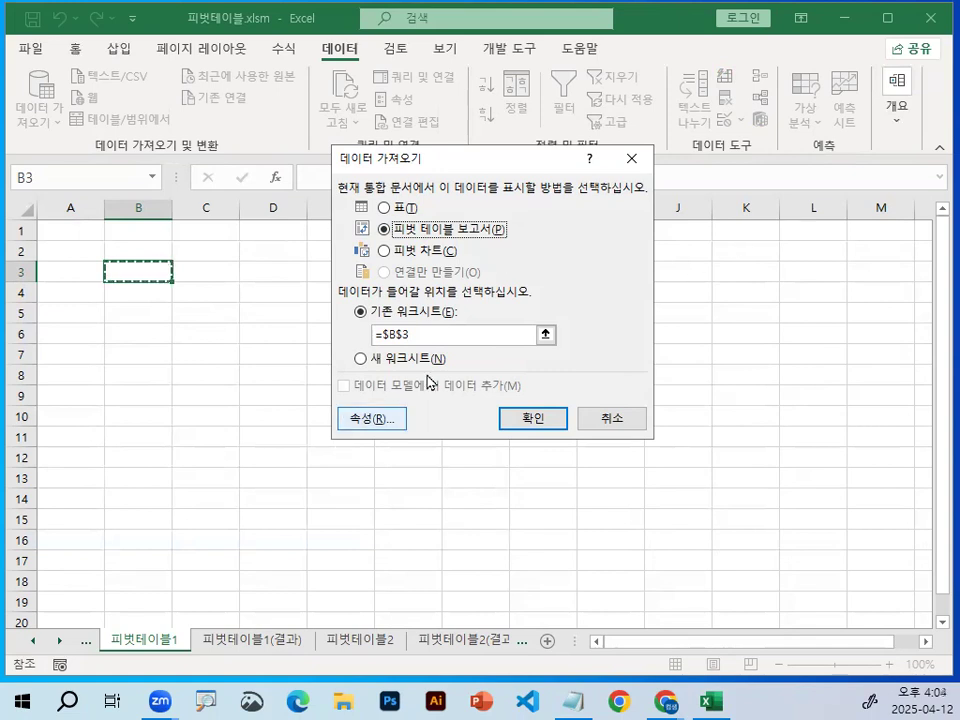
pyautogui.moveTo(424, 334); pyautogui.dragTo(354, 334)
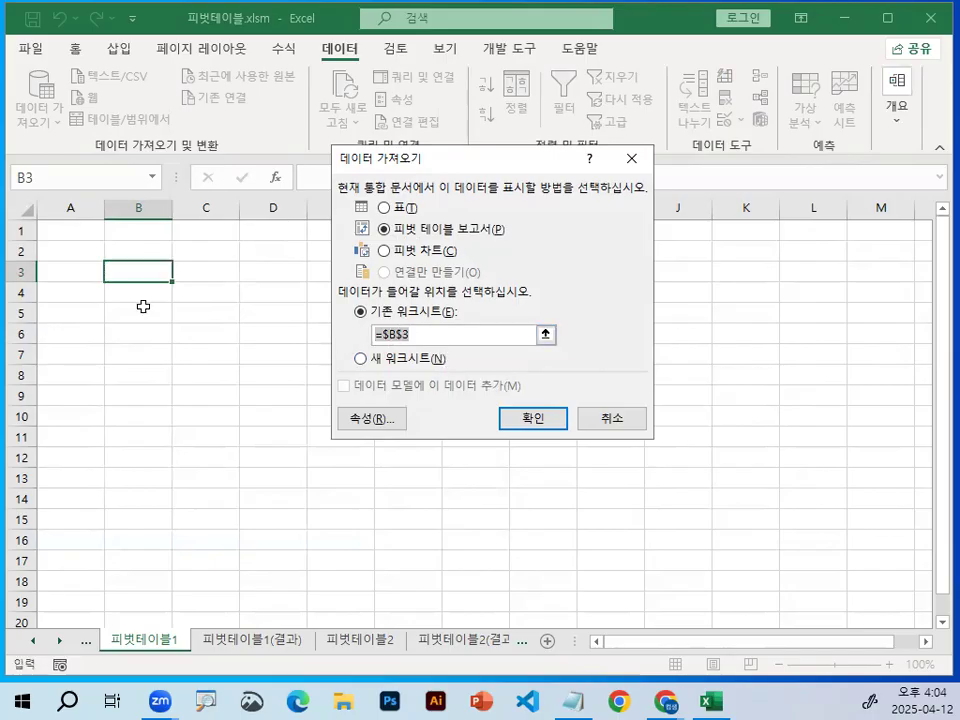
pyautogui.click(132, 256)
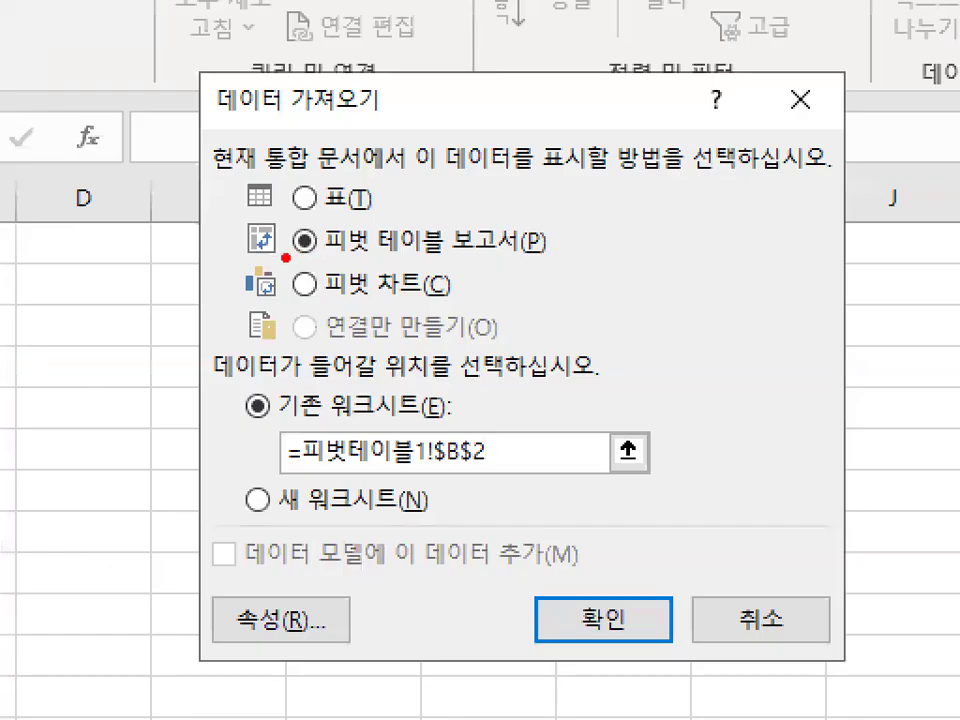
pyautogui.moveTo(286, 258)
pyautogui.mouseDown()
pyautogui.moveTo(555, 246)
pyautogui.moveTo(556, 256)
pyautogui.mouseUp()
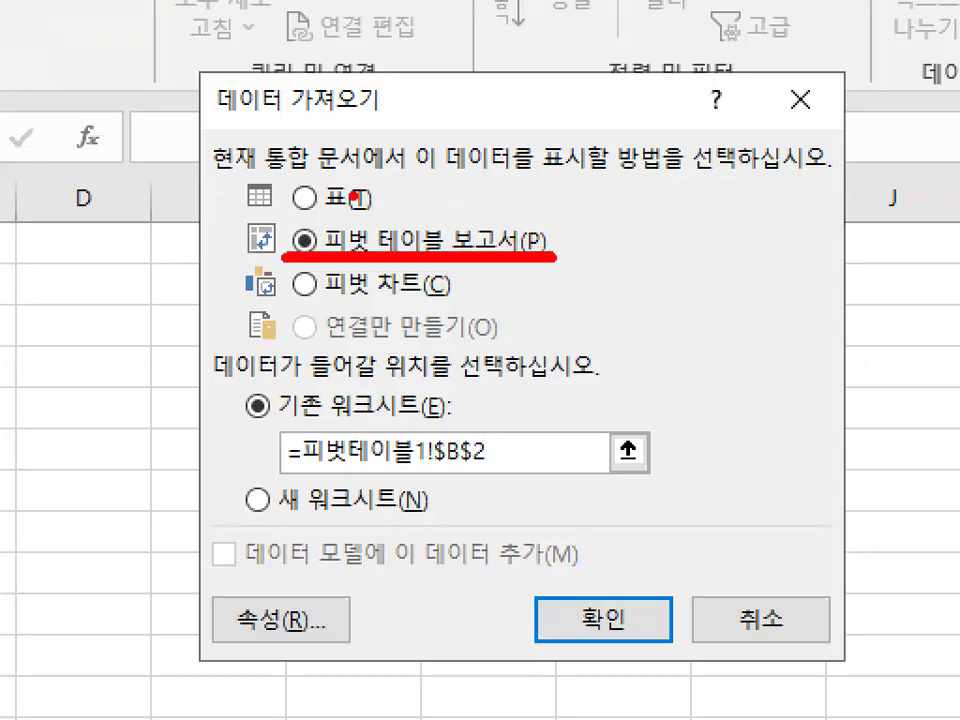
pyautogui.moveTo(298, 162)
pyautogui.mouseDown()
pyautogui.moveTo(262, 200)
pyautogui.moveTo(395, 218)
pyautogui.moveTo(400, 180)
pyautogui.mouseUp()
pyautogui.moveTo(533, 575); pyautogui.dragTo(727, 430)
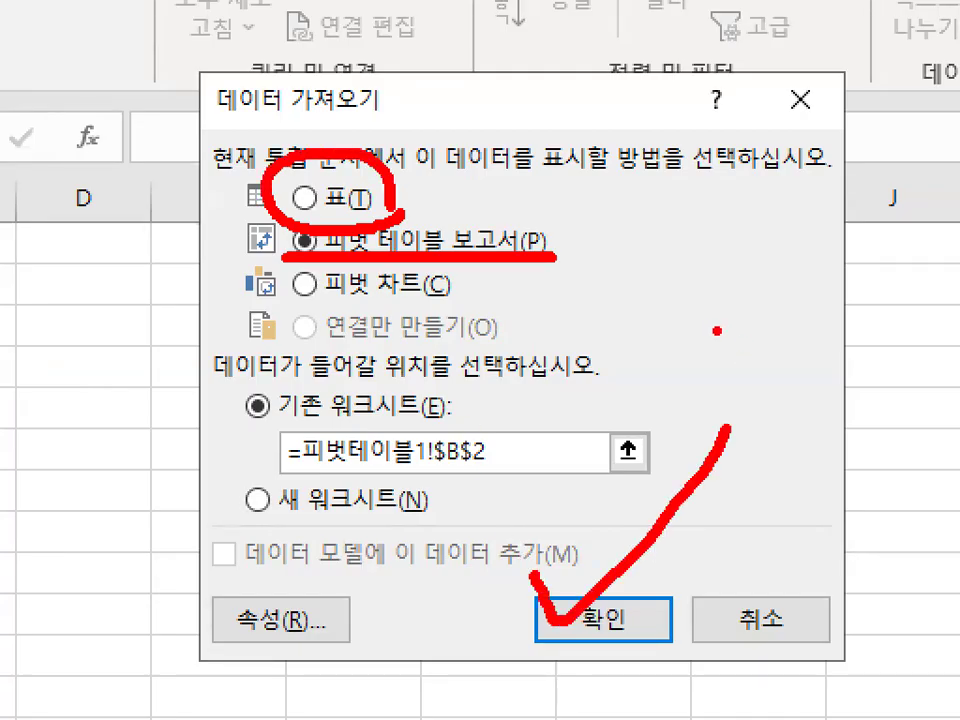
pyautogui.press('Escape')
pyautogui.hotkey('ctrl', '1')
pyautogui.moveTo(283, 253); pyautogui.dragTo(588, 237)
pyautogui.moveTo(258, 196)
pyautogui.mouseDown()
pyautogui.moveTo(264, 222)
pyautogui.moveTo(352, 122)
pyautogui.mouseUp()
pyautogui.moveTo(381, 188)
pyautogui.mouseDown()
pyautogui.moveTo(322, 167)
pyautogui.moveTo(384, 186)
pyautogui.mouseUp()
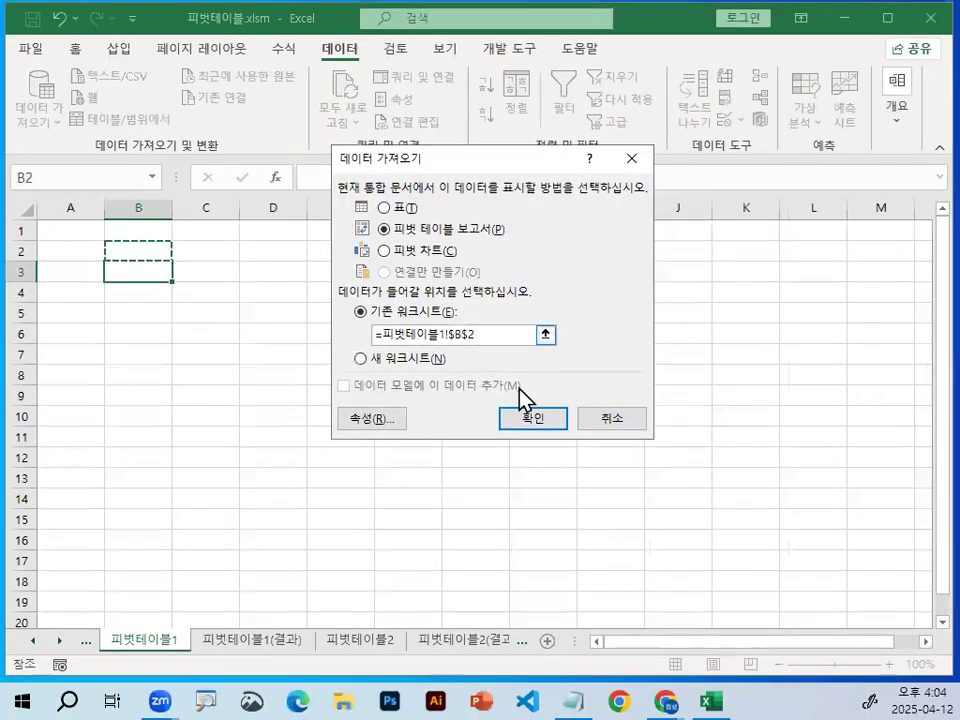
# Step: Create the PivotTable and place the field 지역 in the rows area and 구분 in the columns area
pyautogui.click(536, 423)
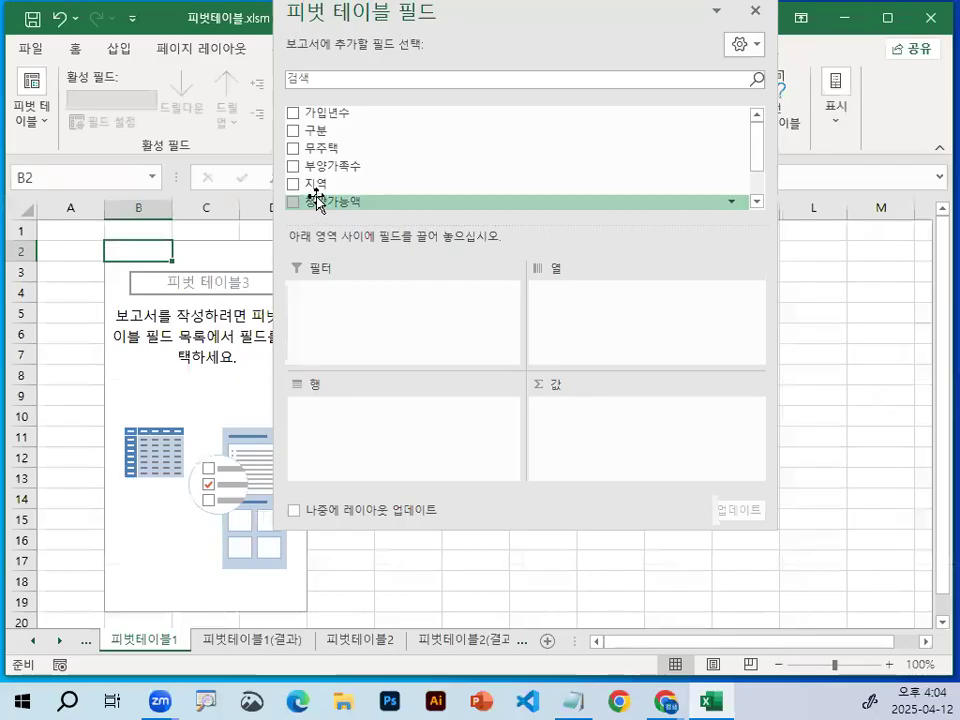
pyautogui.moveTo(316, 186); pyautogui.dragTo(326, 420)
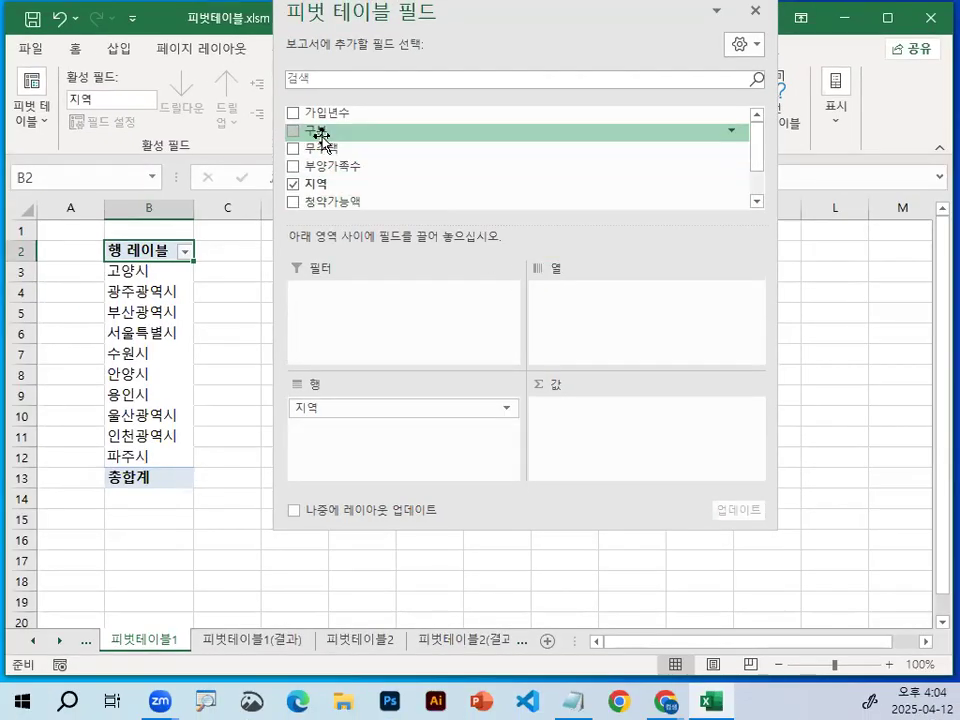
pyautogui.moveTo(319, 133); pyautogui.dragTo(557, 292)
pyautogui.moveTo(606, 11); pyautogui.dragTo(617, 431)
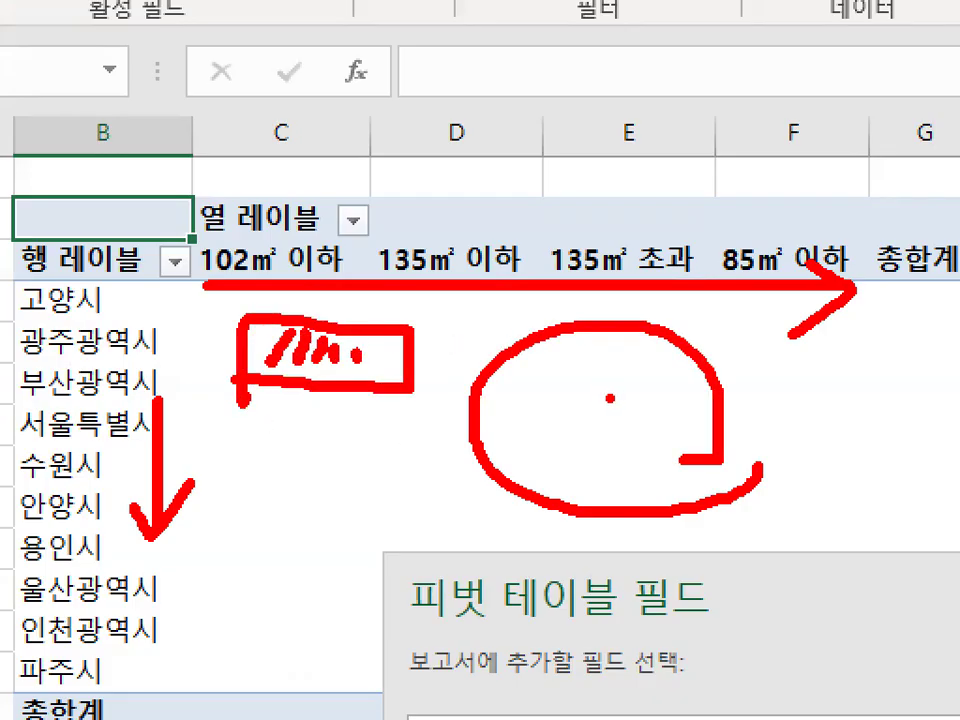
pyautogui.moveTo(470, 322); pyautogui.dragTo(396, 410)
pyautogui.moveTo(398, 312); pyautogui.dragTo(468, 403)
pyautogui.press('Escape')
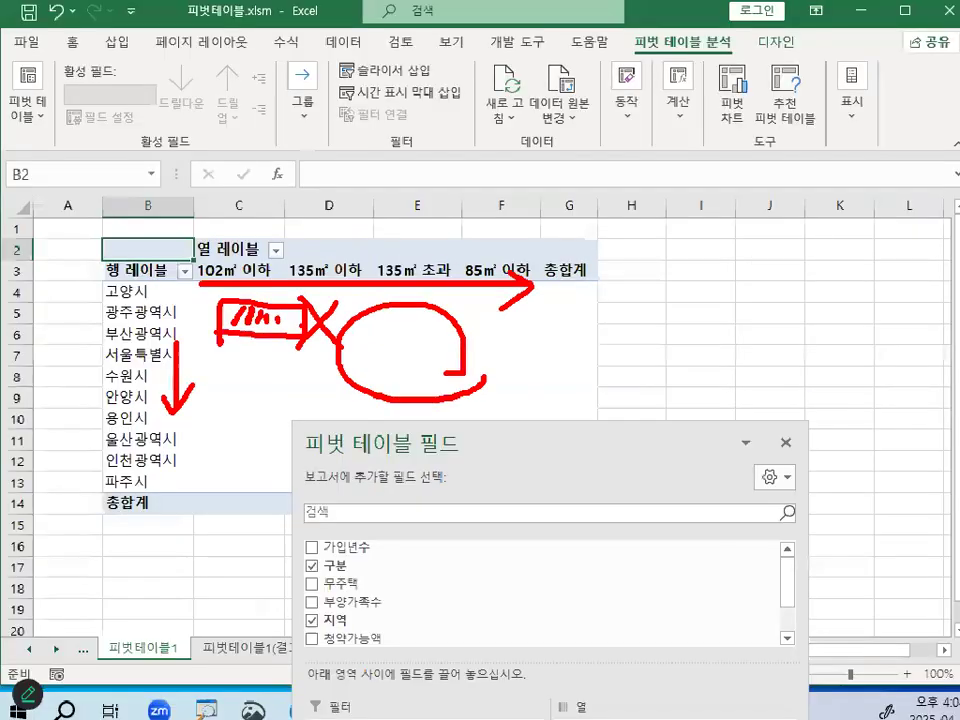
pyautogui.hotkey('ctrl', '1')
pyautogui.click(186, 245)
pyautogui.moveTo(186, 245)
pyautogui.mouseDown()
pyautogui.moveTo(73, 268)
pyautogui.moveTo(188, 250)
pyautogui.mouseUp()
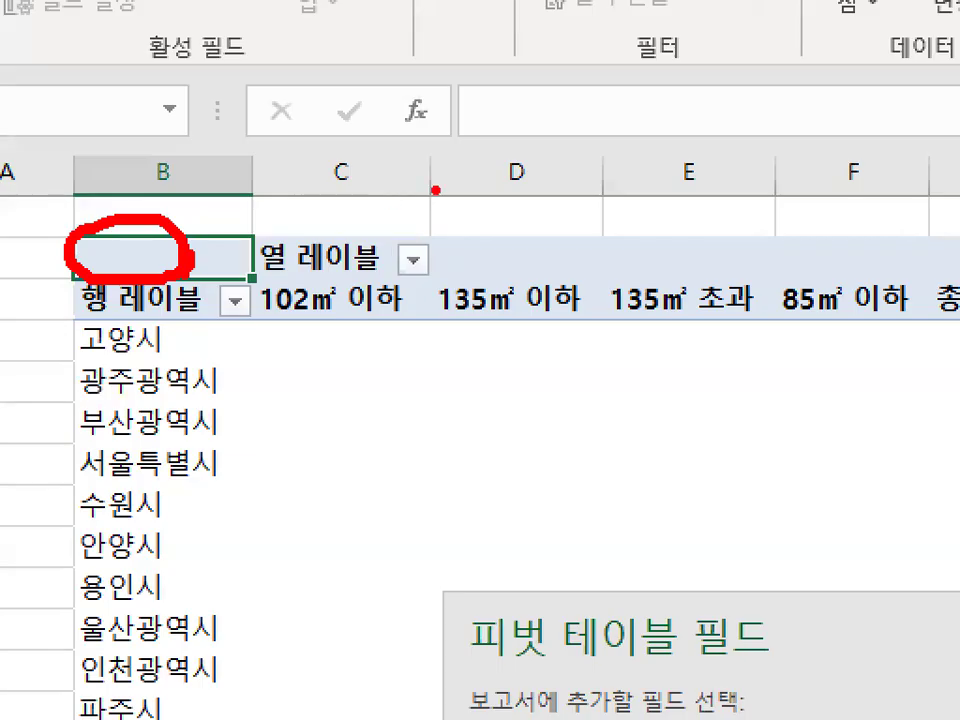
pyautogui.moveTo(113, 233); pyautogui.dragTo(237, 42)
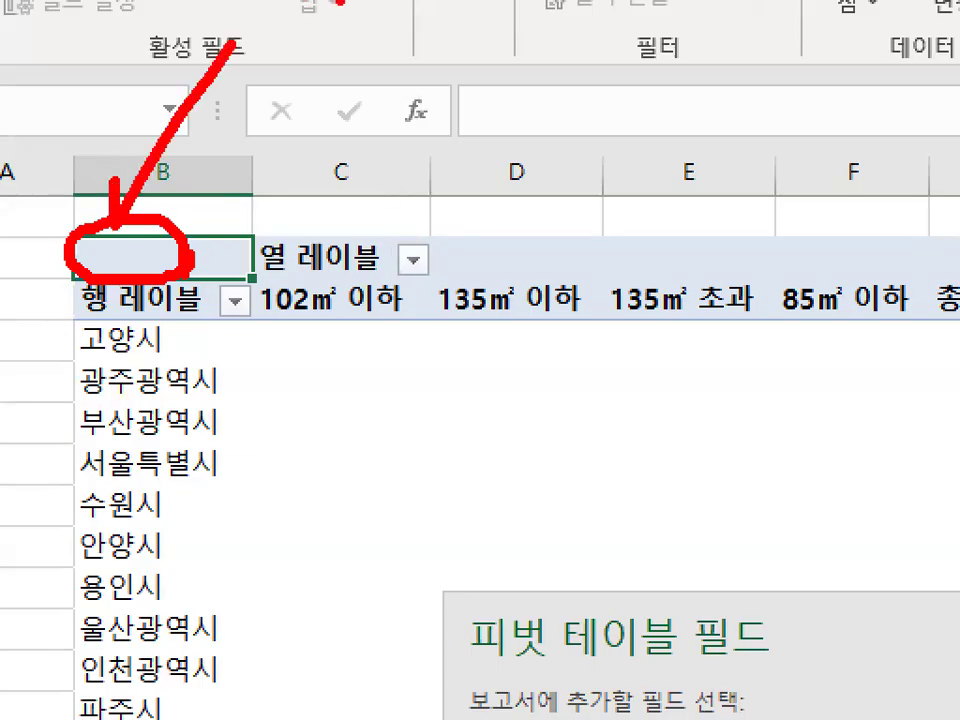
pyautogui.press('Escape')
pyautogui.moveTo(519, 433); pyautogui.dragTo(508, 88)
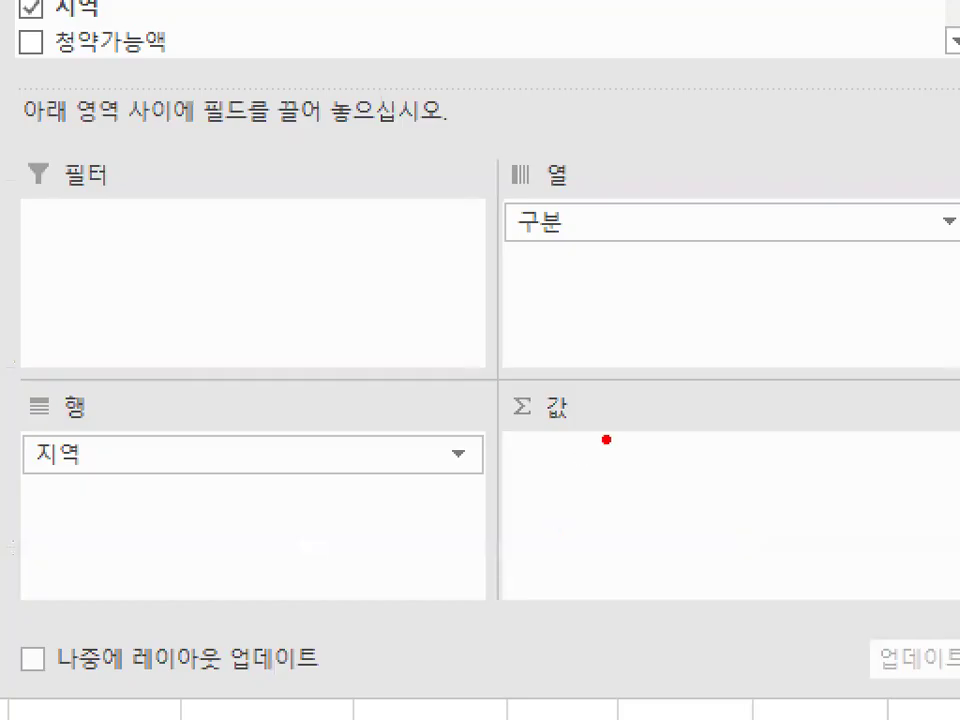
pyautogui.moveTo(581, 482); pyautogui.dragTo(573, 450)
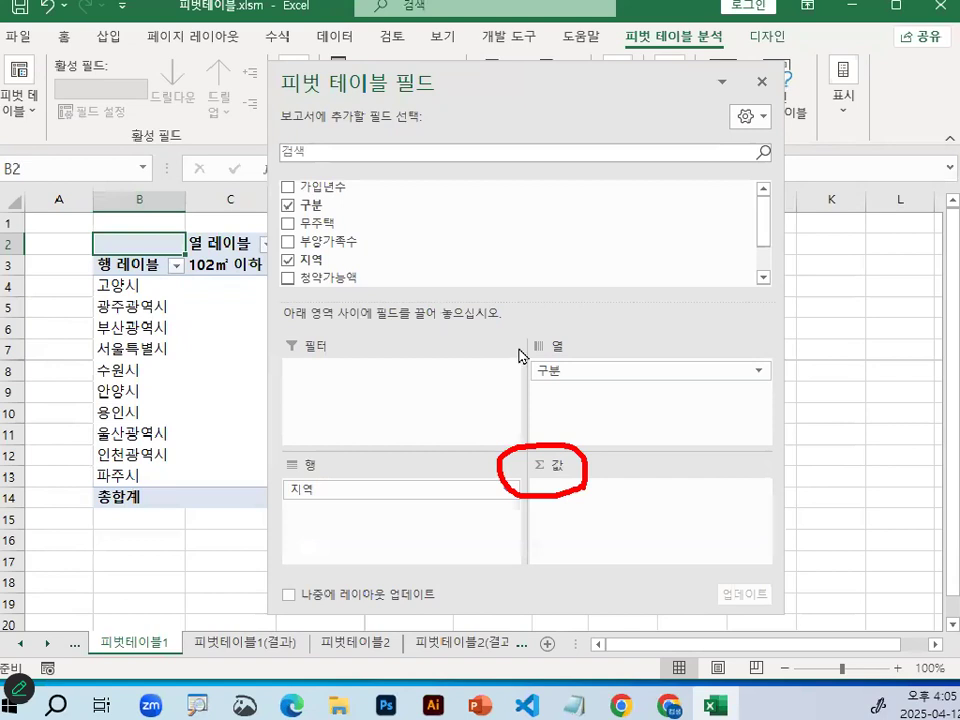
pyautogui.moveTo(519, 85)
pyautogui.mouseDown()
pyautogui.moveTo(687, 224)
pyautogui.moveTo(770, 270)
pyautogui.mouseUp()
pyautogui.hotkey('ctrl', '2')
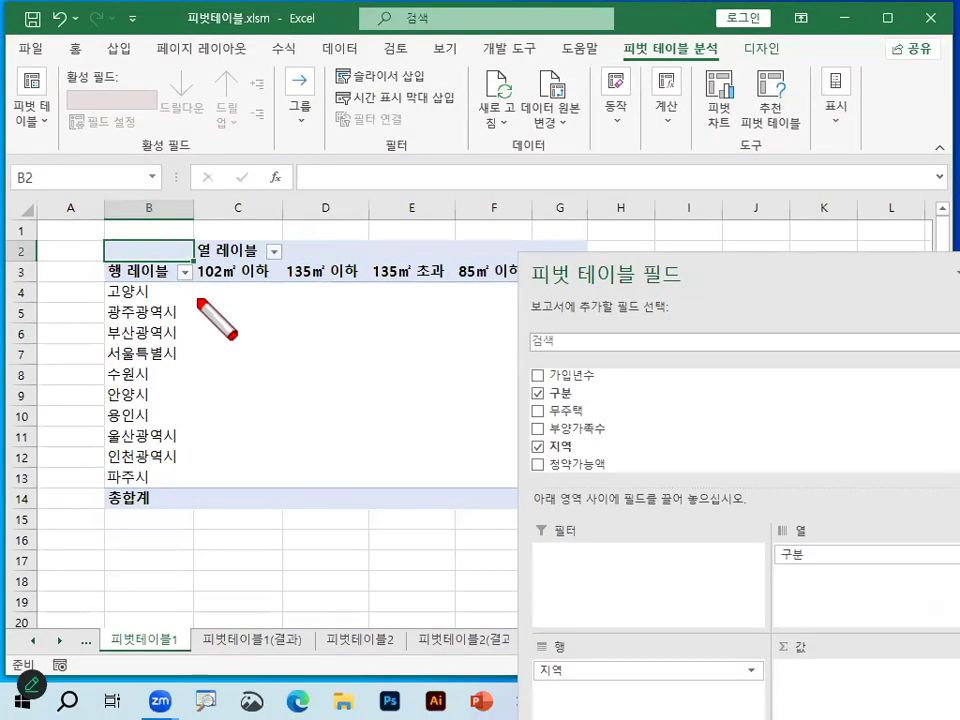
pyautogui.moveTo(197, 299)
pyautogui.mouseDown()
pyautogui.moveTo(442, 300)
pyautogui.moveTo(416, 332)
pyautogui.moveTo(462, 318)
pyautogui.mouseUp()
pyautogui.moveTo(178, 269)
pyautogui.mouseDown()
pyautogui.moveTo(98, 267)
pyautogui.moveTo(185, 265)
pyautogui.mouseUp()
pyautogui.moveTo(357, 462)
pyautogui.mouseDown()
pyautogui.moveTo(298, 292)
pyautogui.moveTo(219, 414)
pyautogui.moveTo(335, 445)
pyautogui.moveTo(365, 400)
pyautogui.mouseUp()
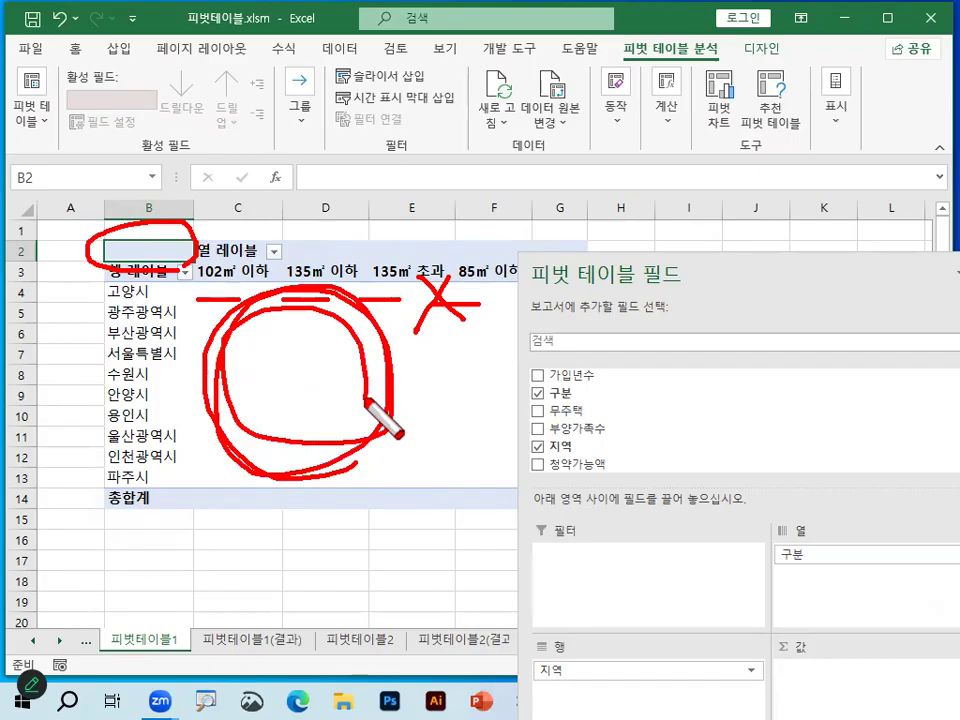
pyautogui.press('Escape')
# Step: Place the field 현재예치금 in the PivotTable's values area as a sum
pyautogui.moveTo(815, 281); pyautogui.dragTo(422, 109)
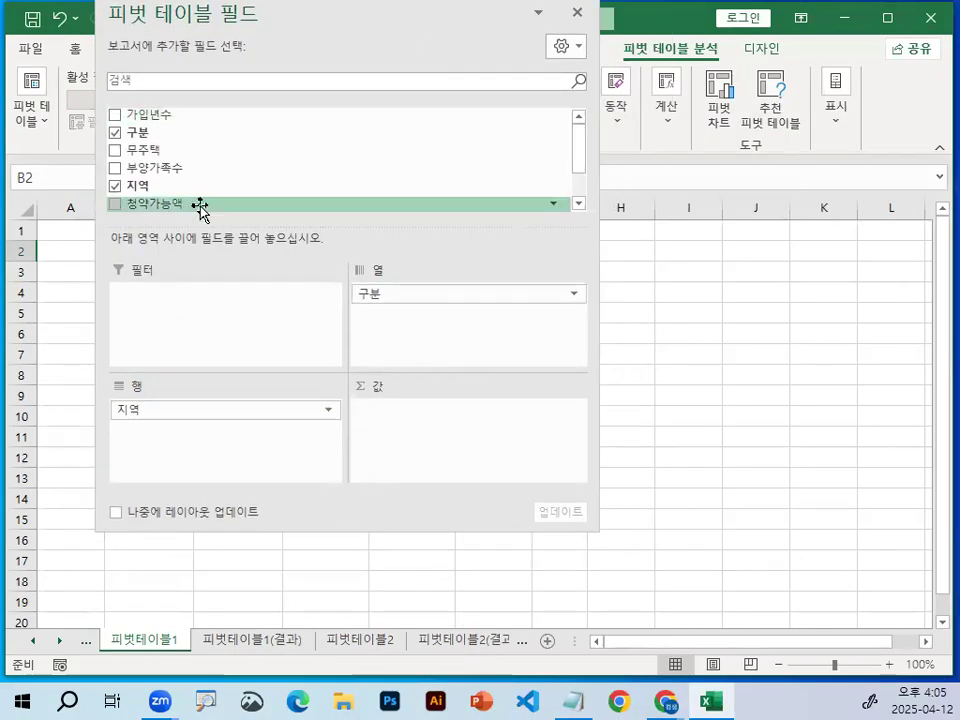
pyautogui.scroll(-3, 580, 190)
pyautogui.moveTo(155, 176); pyautogui.dragTo(461, 443)
pyautogui.moveTo(371, 21); pyautogui.dragTo(676, 475)
pyautogui.moveTo(106, 259); pyautogui.dragTo(218, 256)
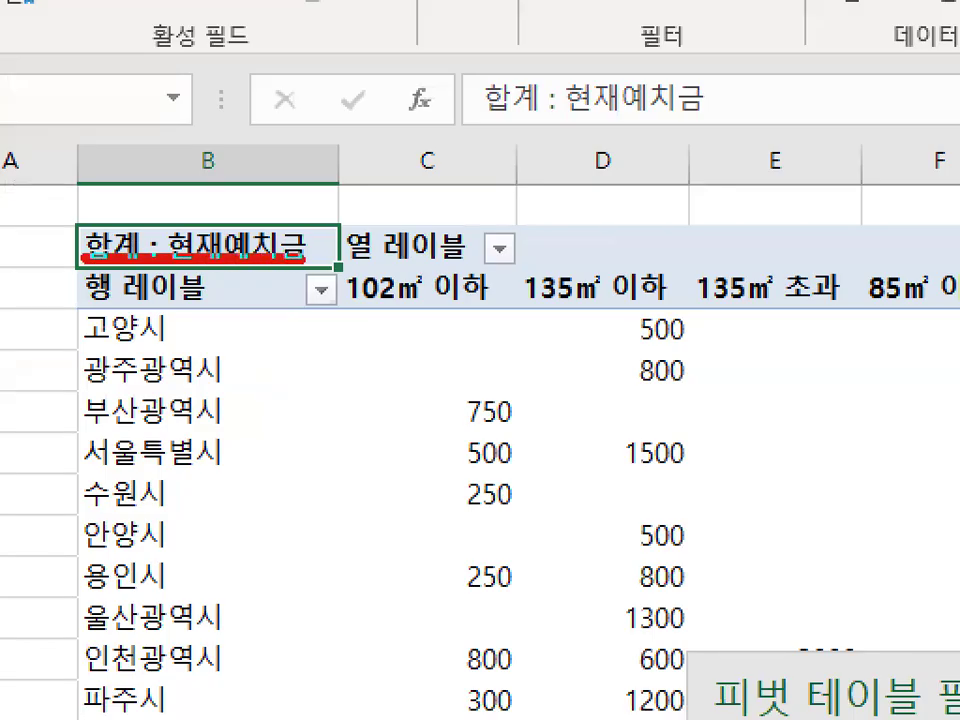
pyautogui.moveTo(820, 614)
pyautogui.mouseDown()
pyautogui.moveTo(812, 636)
pyautogui.moveTo(561, 379)
pyautogui.moveTo(822, 652)
pyautogui.mouseUp()
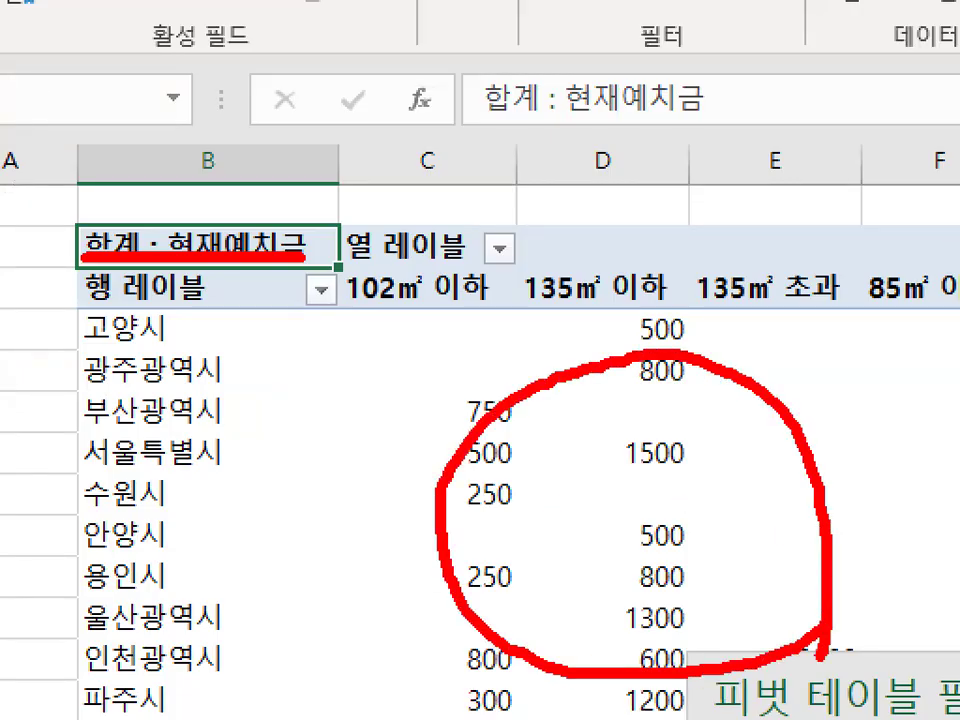
pyautogui.press('Escape')
# Step: Select a value cell inside the PivotTable and close its field list so the whole report can be seen
pyautogui.moveTo(651, 465)
pyautogui.mouseDown()
pyautogui.moveTo(594, 131)
pyautogui.moveTo(564, 142)
pyautogui.mouseUp()
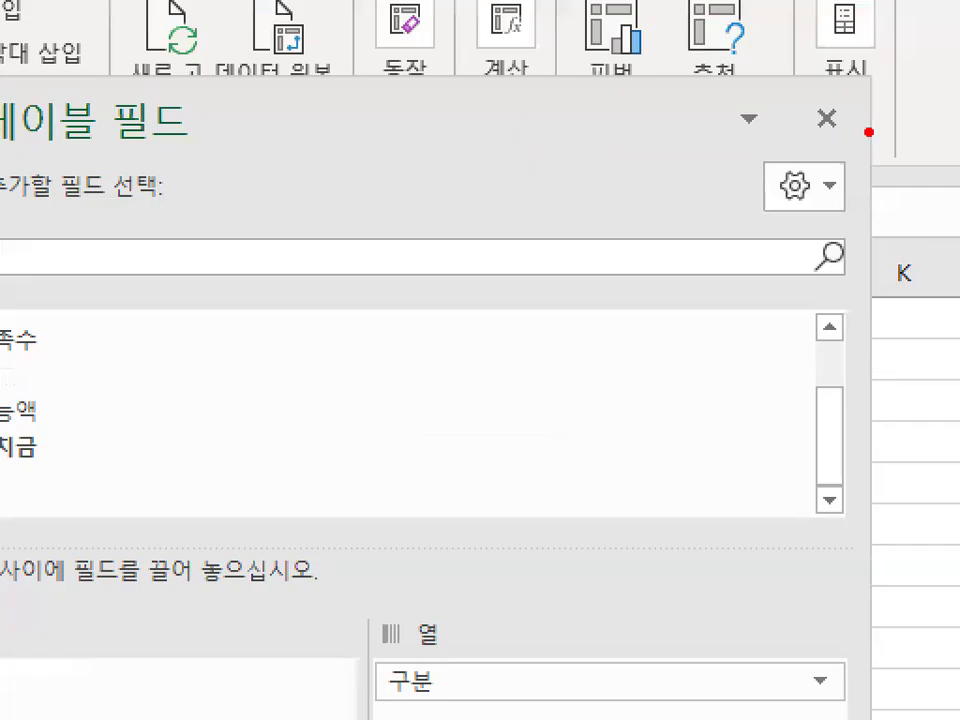
pyautogui.moveTo(847, 137)
pyautogui.mouseDown()
pyautogui.moveTo(808, 122)
pyautogui.moveTo(792, 100)
pyautogui.mouseUp()
pyautogui.press('Escape')
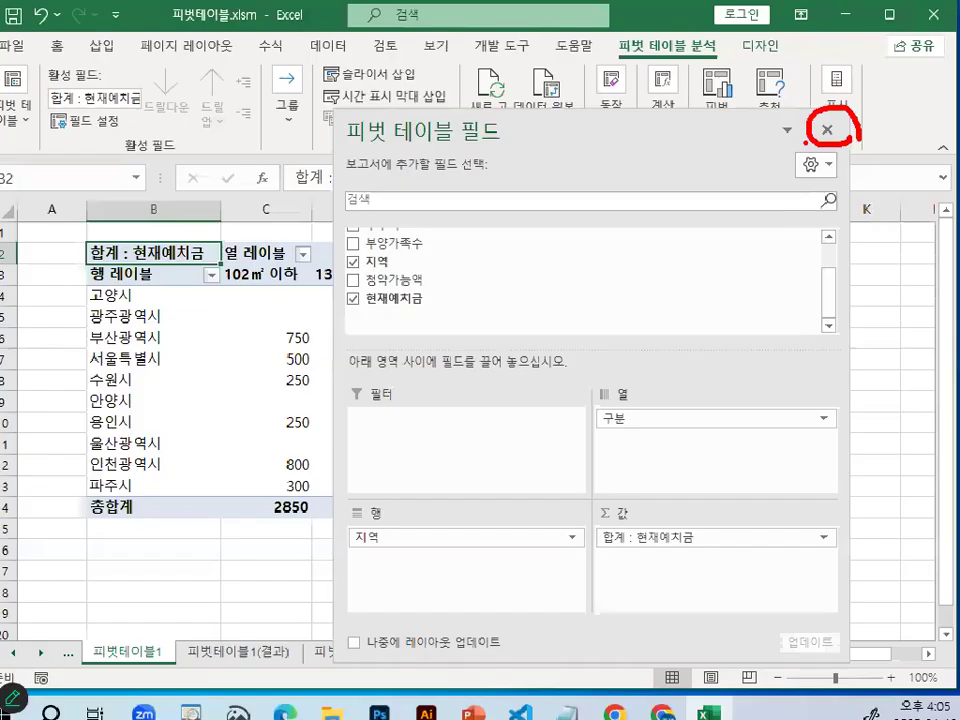
pyautogui.click(229, 563)
pyautogui.click(315, 354)
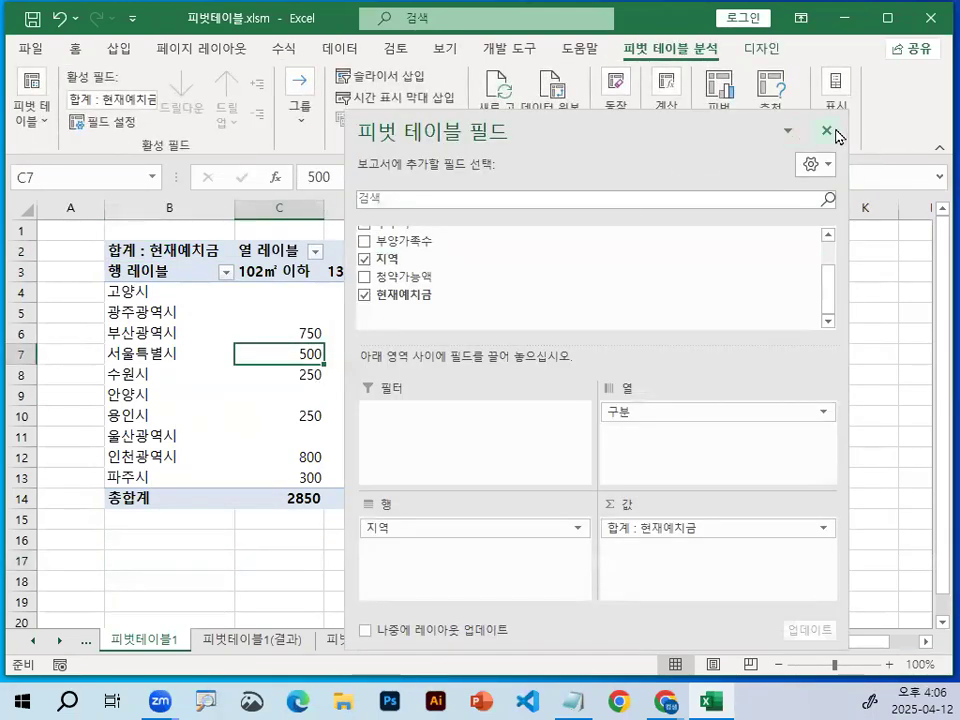
pyautogui.click(827, 131)
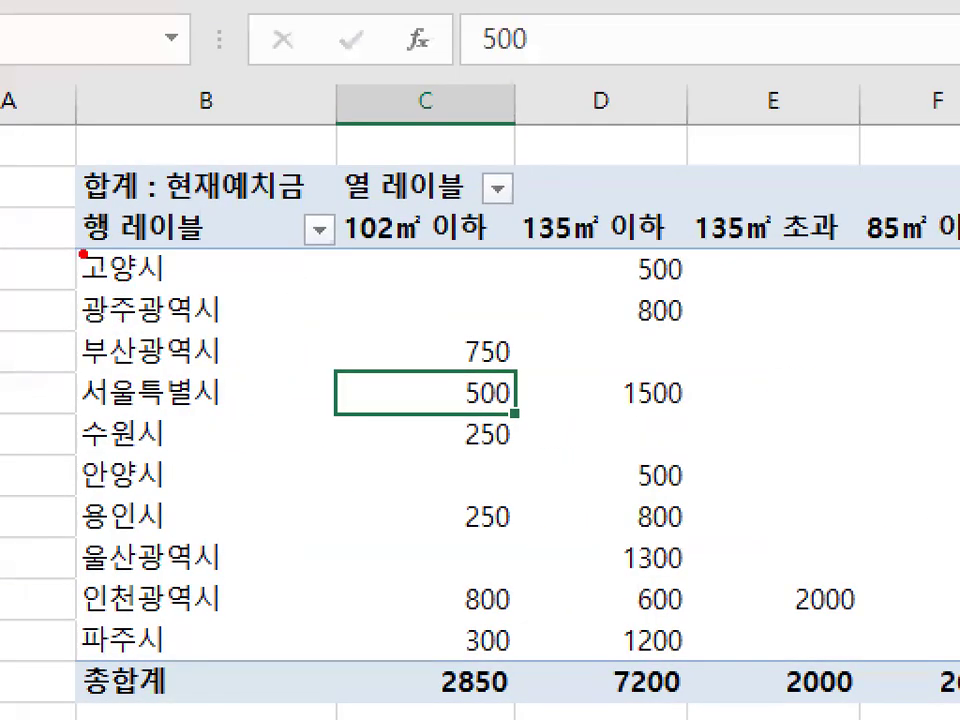
# Step: Examine the row label and column label headings in the PivotTable's header at 160% zoom
pyautogui.moveTo(78, 252); pyautogui.dragTo(166, 250)
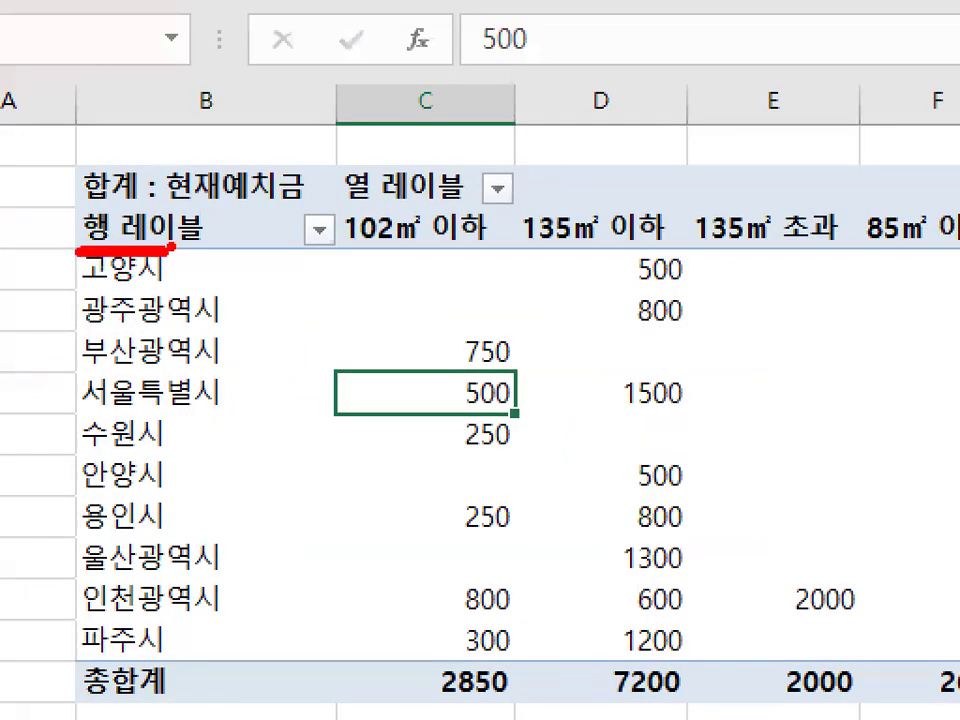
pyautogui.moveTo(336, 206); pyautogui.dragTo(470, 190)
pyautogui.moveTo(168, 158); pyautogui.dragTo(268, 80)
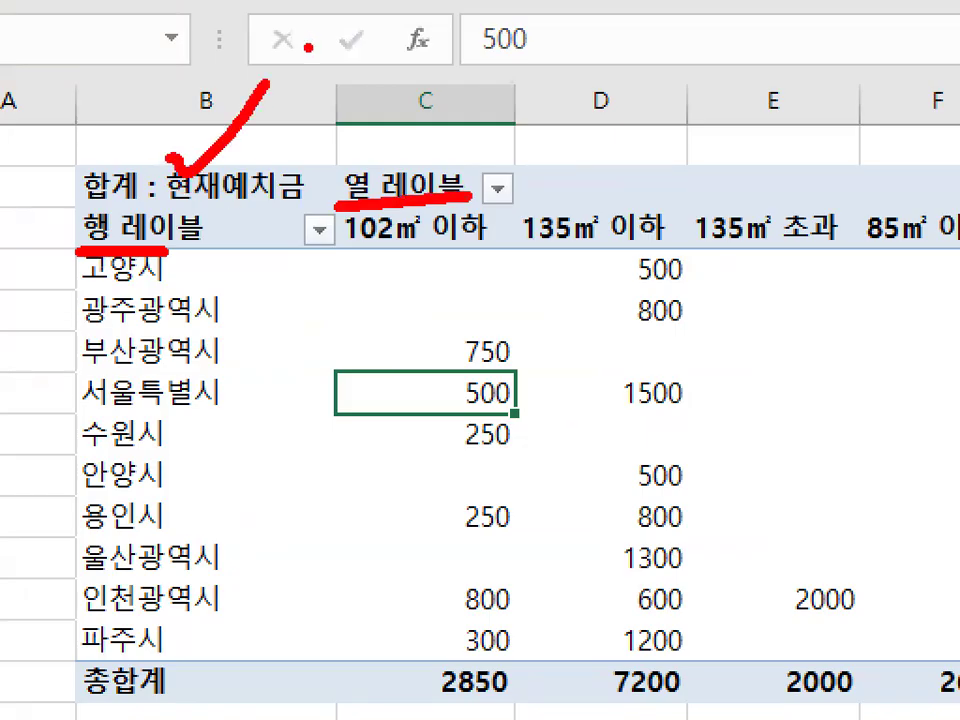
pyautogui.press('Escape')
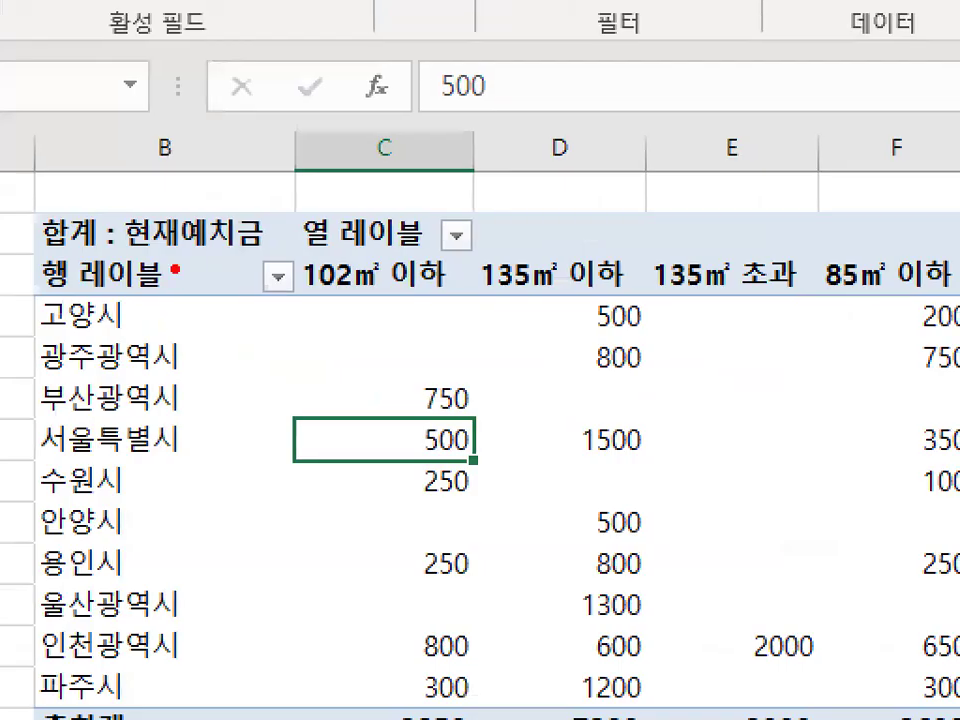
pyautogui.moveTo(175, 279)
pyautogui.mouseDown()
pyautogui.moveTo(113, 294)
pyautogui.moveTo(172, 266)
pyautogui.mouseUp()
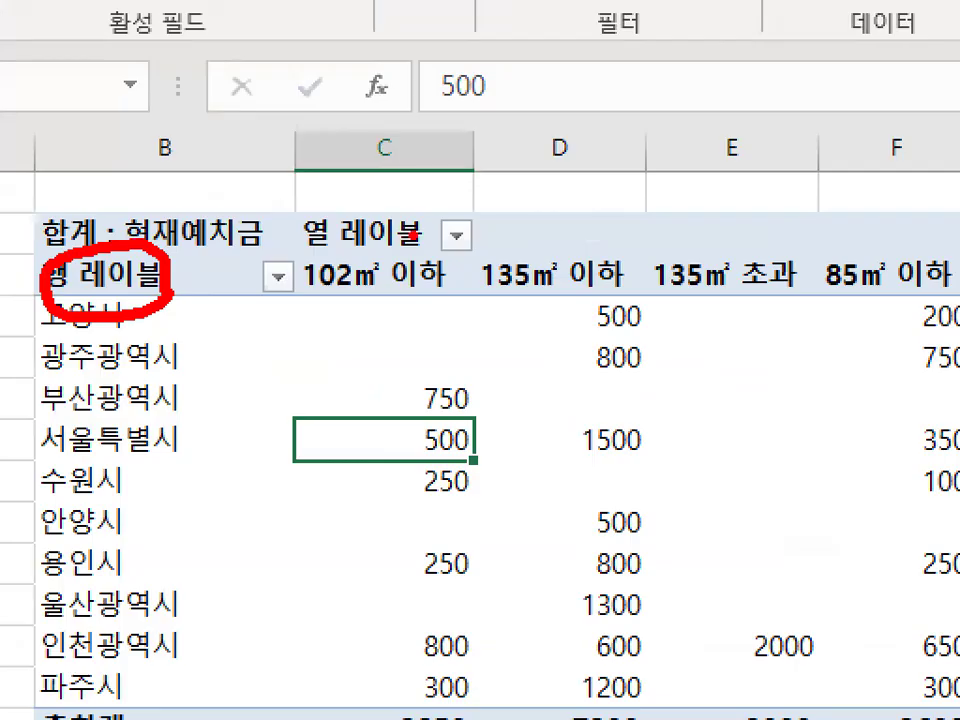
pyautogui.moveTo(414, 236); pyautogui.dragTo(420, 200)
pyautogui.press('Escape')
pyautogui.click(451, 377)
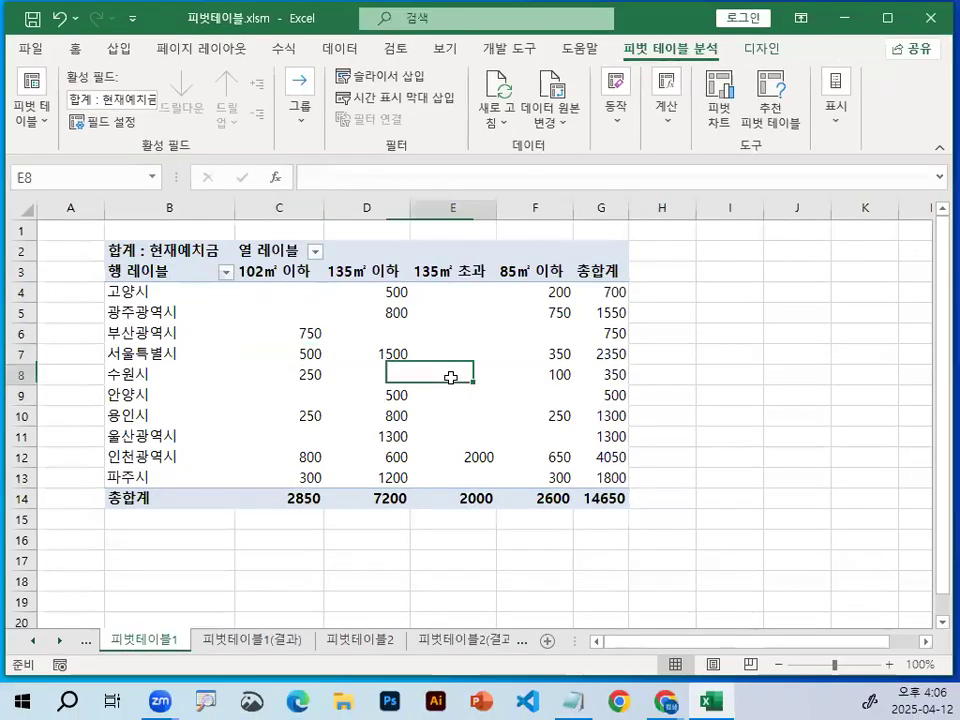
pyautogui.keyDown('ctrl'); pyautogui.scroll(4, 216, 379); pyautogui.keyUp('ctrl')
pyautogui.scroll(1, 241, 415)
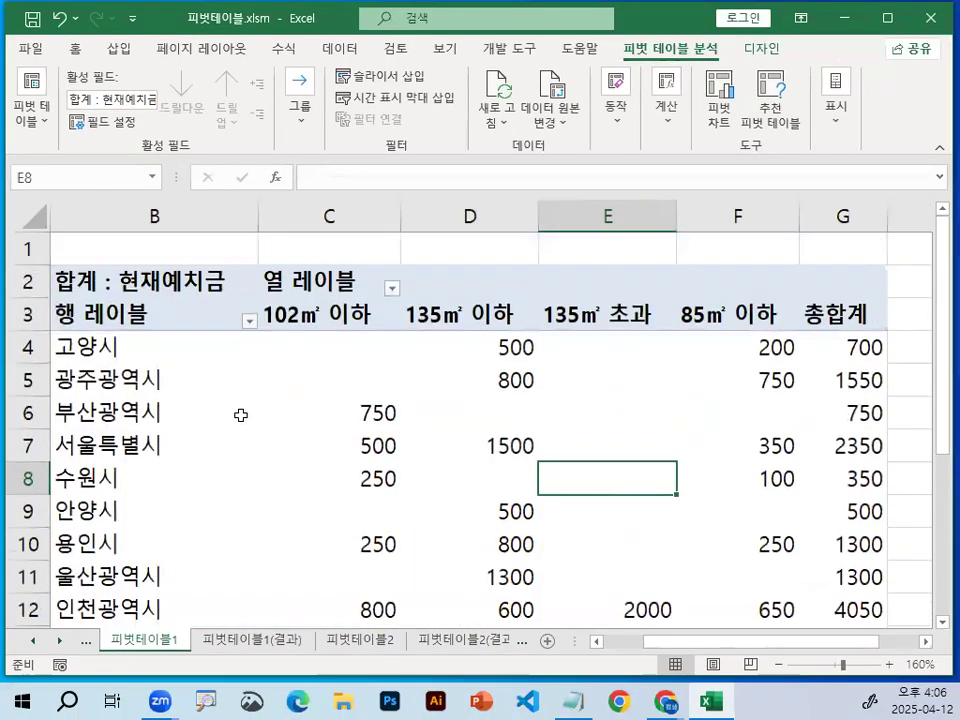
pyautogui.hscroll(-1, 283, 377)
pyautogui.moveTo(252, 324)
pyautogui.mouseDown()
pyautogui.moveTo(237, 333)
pyautogui.moveTo(232, 316)
pyautogui.mouseUp()
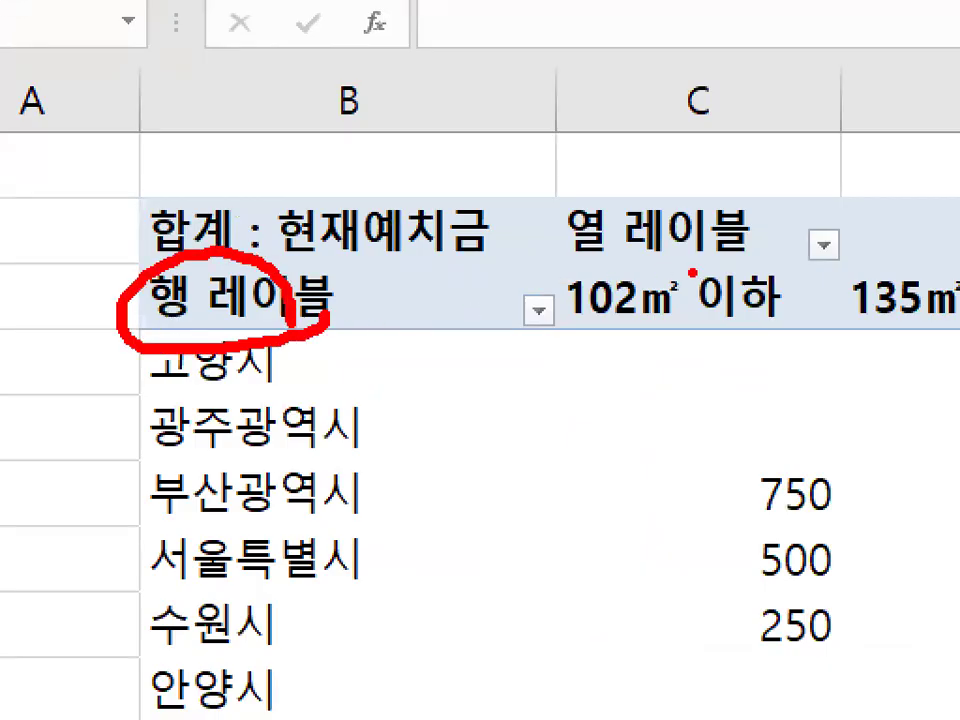
pyautogui.moveTo(752, 256)
pyautogui.mouseDown()
pyautogui.moveTo(568, 262)
pyautogui.moveTo(750, 242)
pyautogui.mouseUp()
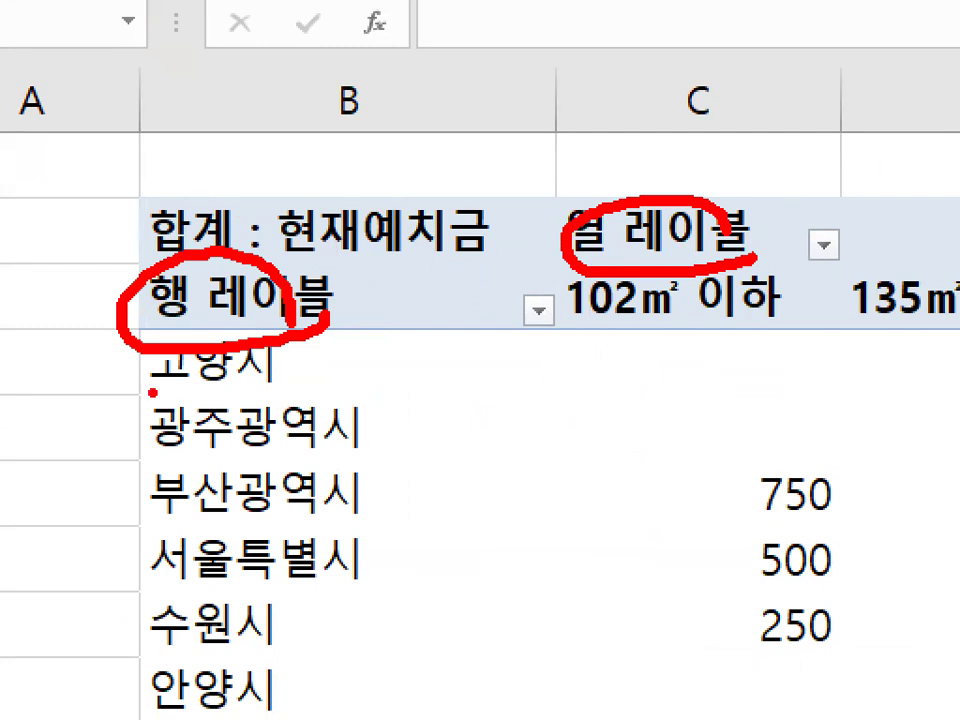
pyautogui.moveTo(161, 274); pyautogui.dragTo(274, 171)
pyautogui.moveTo(570, 205); pyautogui.dragTo(680, 54)
pyautogui.press('Escape')
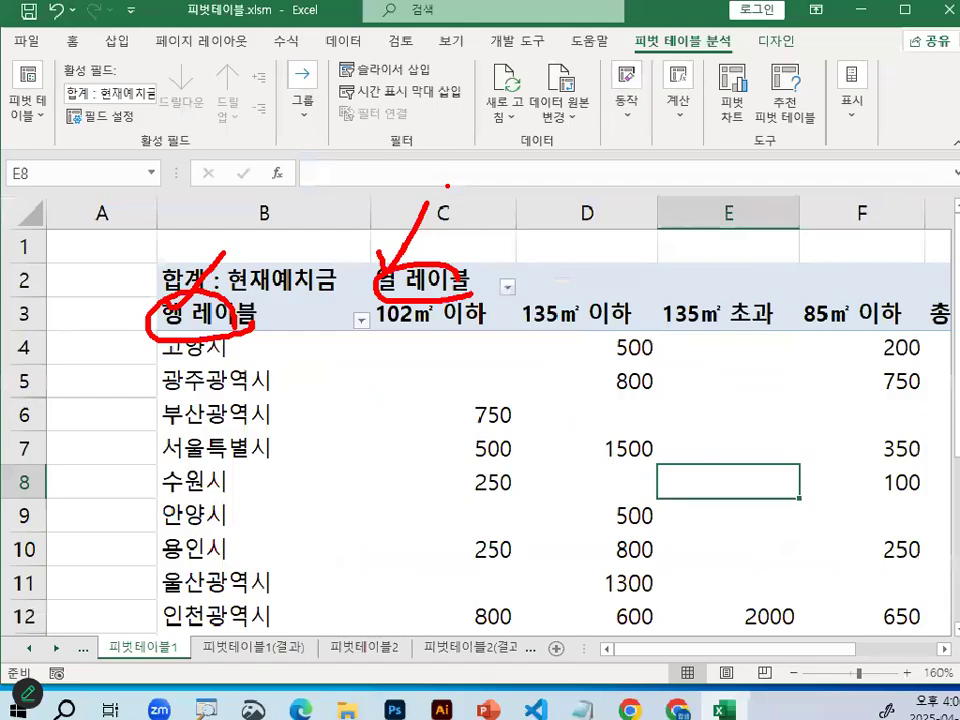
# Step: Change the PivotTable's report layout to tabular form (테이블 형식으로 표시)
pyautogui.moveTo(493, 541)
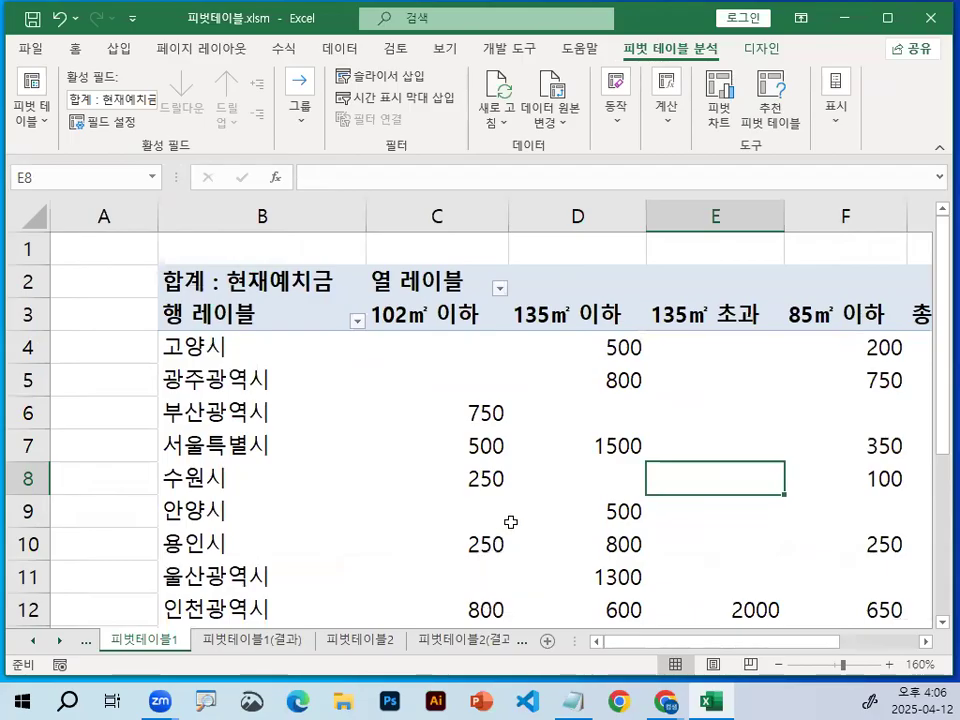
pyautogui.click(540, 436)
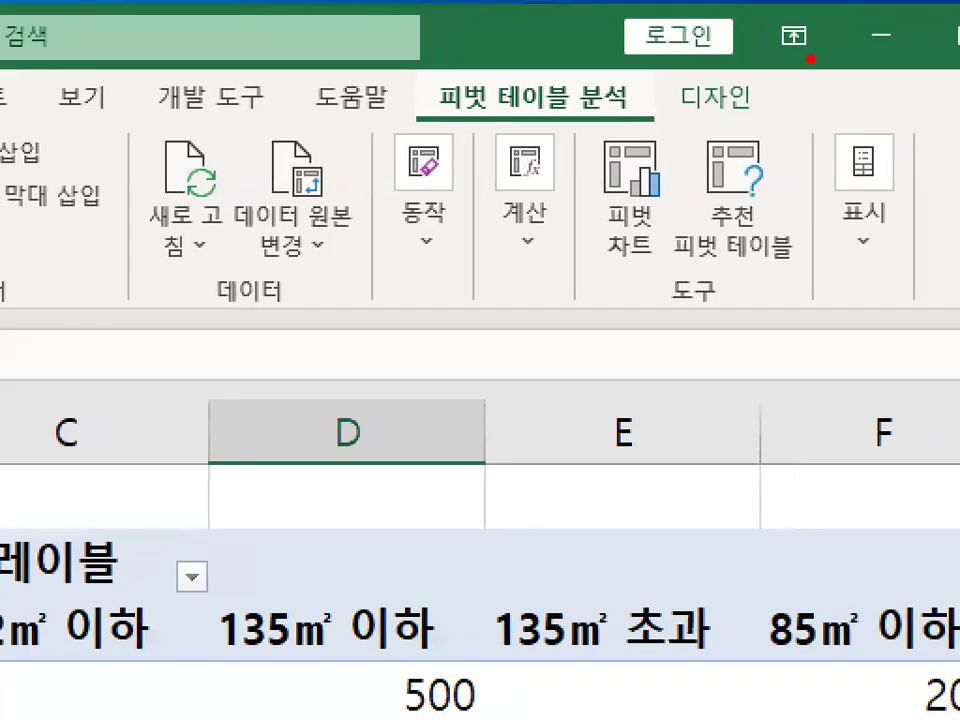
pyautogui.moveTo(818, 29); pyautogui.dragTo(722, 57)
pyautogui.moveTo(633, 118); pyautogui.dragTo(812, 82)
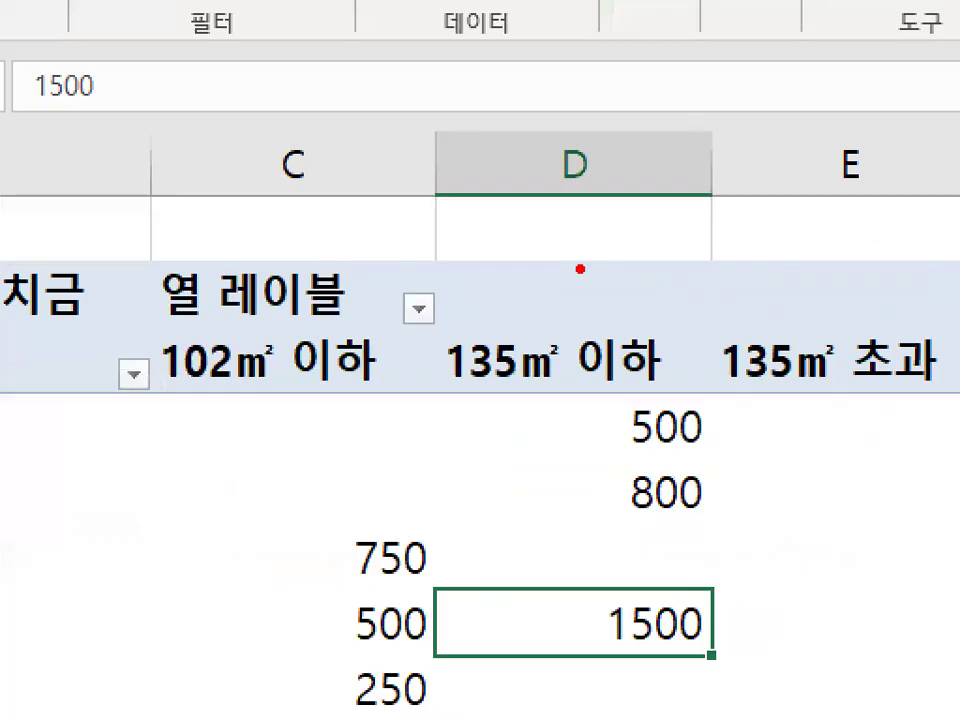
pyautogui.moveTo(537, 429)
pyautogui.mouseDown()
pyautogui.moveTo(551, 478)
pyautogui.moveTo(589, 417)
pyautogui.mouseUp()
pyautogui.click(766, 48)
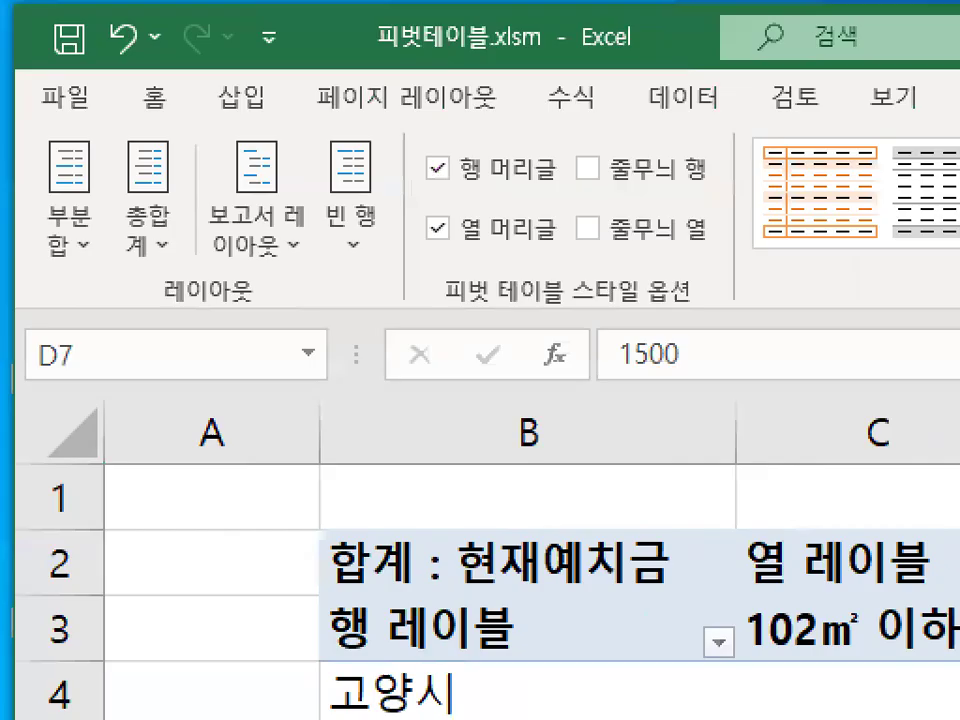
pyautogui.moveTo(161, 317); pyautogui.dragTo(261, 316)
pyautogui.moveTo(334, 247)
pyautogui.mouseDown()
pyautogui.moveTo(193, 208)
pyautogui.moveTo(333, 228)
pyautogui.mouseUp()
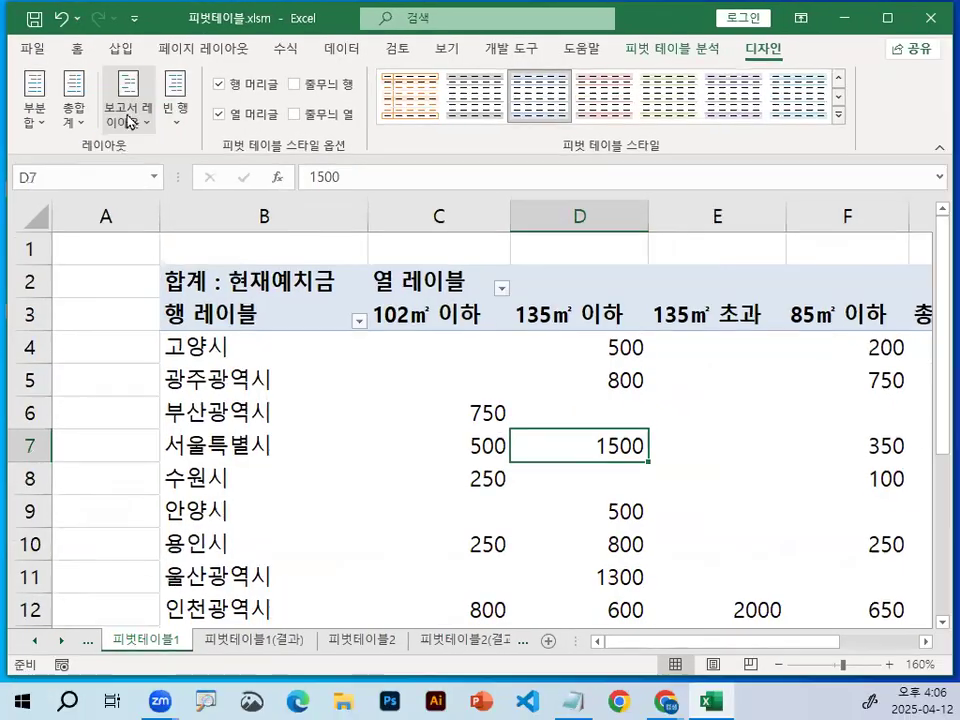
pyautogui.click(294, 248)
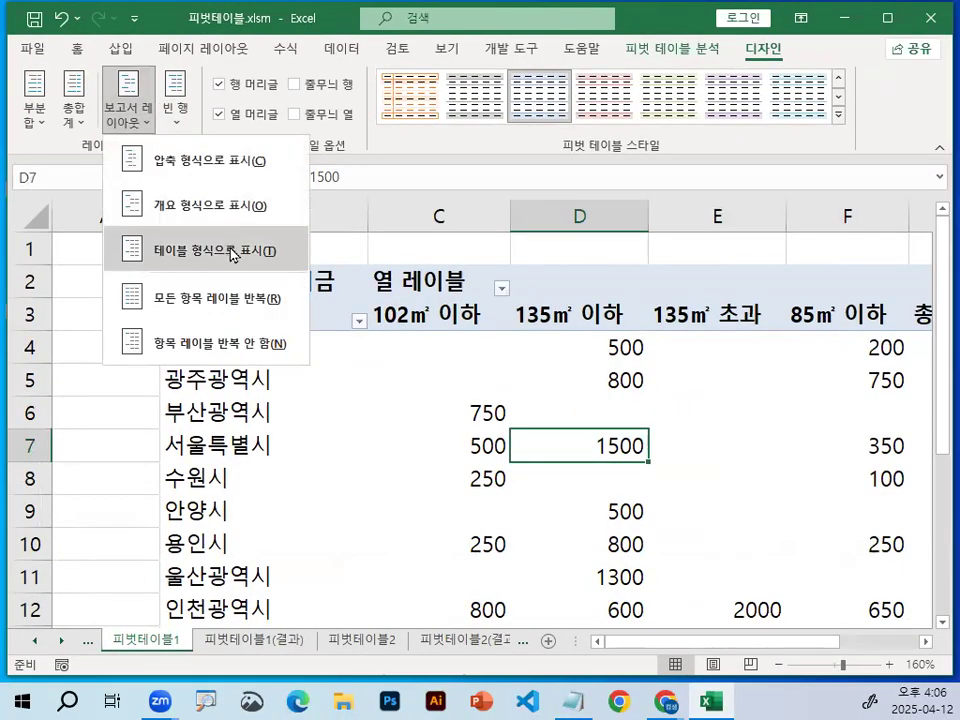
pyautogui.click(237, 222)
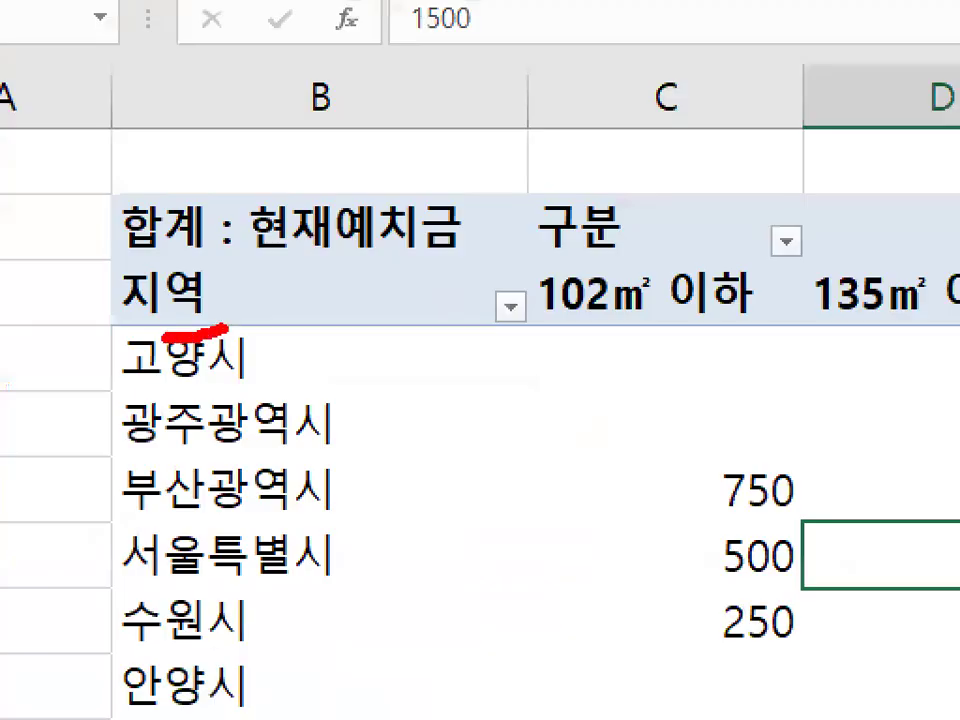
pyautogui.moveTo(166, 338)
pyautogui.mouseDown()
pyautogui.moveTo(168, 259)
pyautogui.moveTo(219, 311)
pyautogui.mouseUp()
pyautogui.moveTo(545, 246)
pyautogui.mouseDown()
pyautogui.moveTo(563, 199)
pyautogui.moveTo(636, 240)
pyautogui.mouseUp()
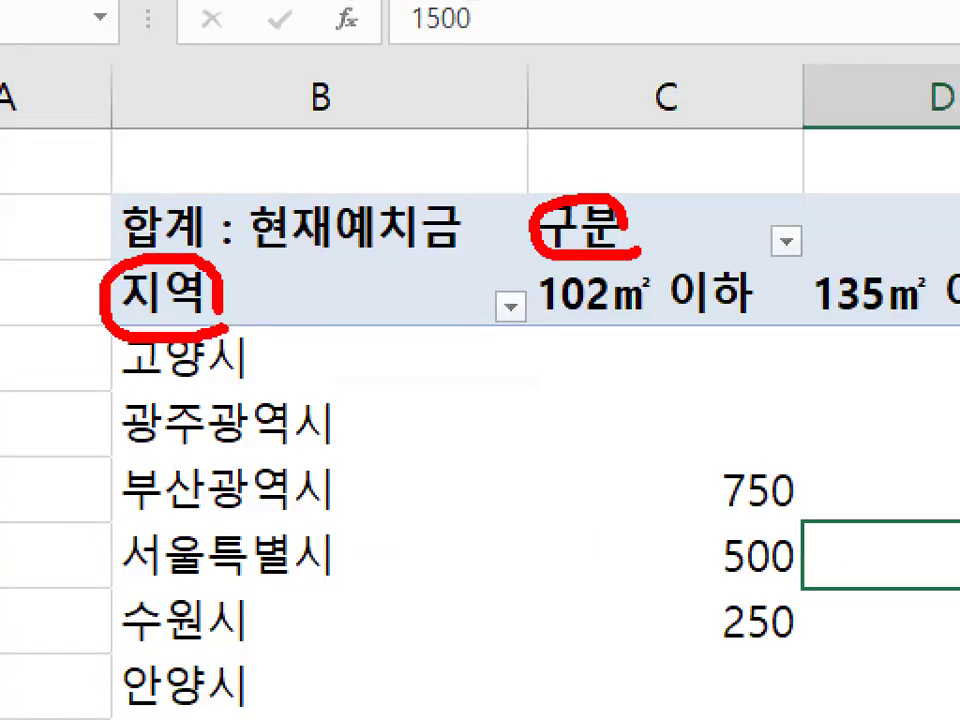
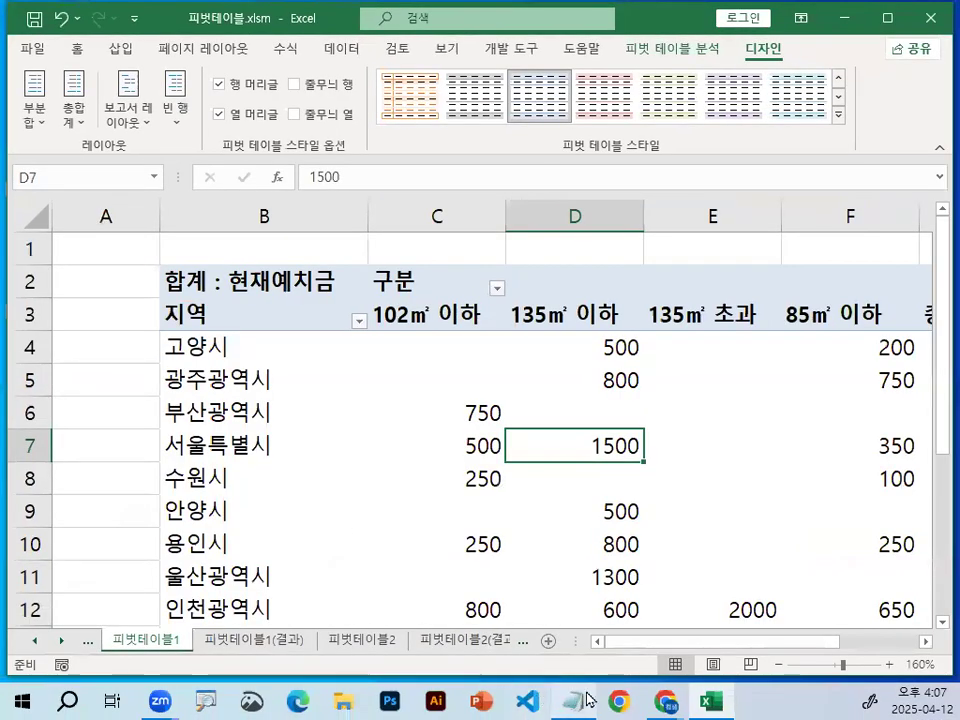
# Step: Switch to the class notes in Notepad and review the PivotTable grouping rules for date, number and text data
pyautogui.click(577, 701)
pyautogui.scroll(-15, 287, 447)
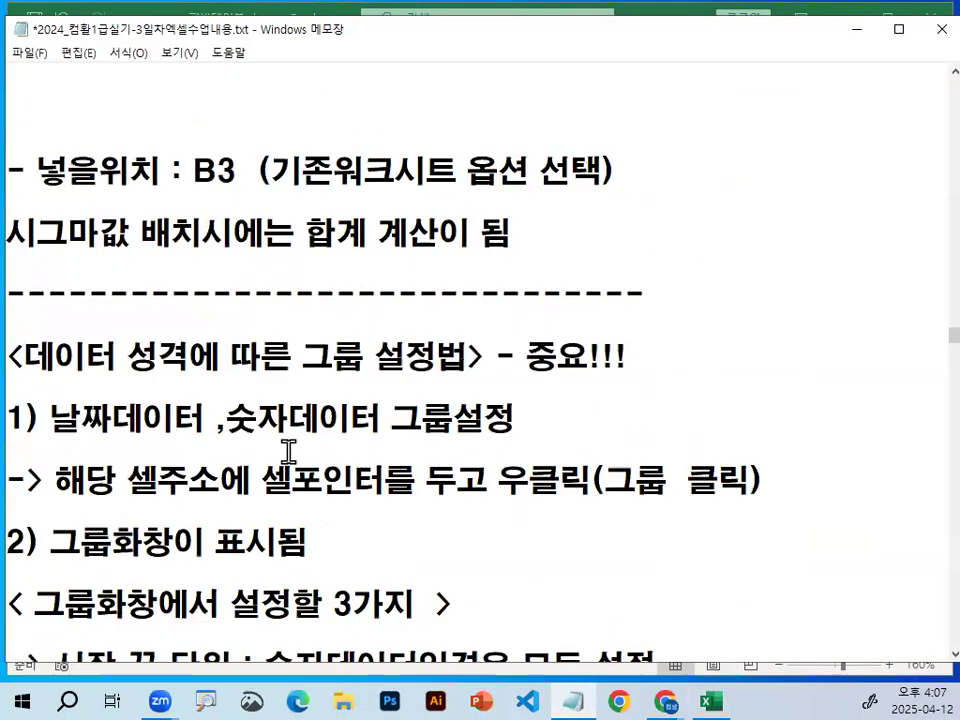
pyautogui.scroll(-2, 290, 447)
pyautogui.scroll(6, 290, 447)
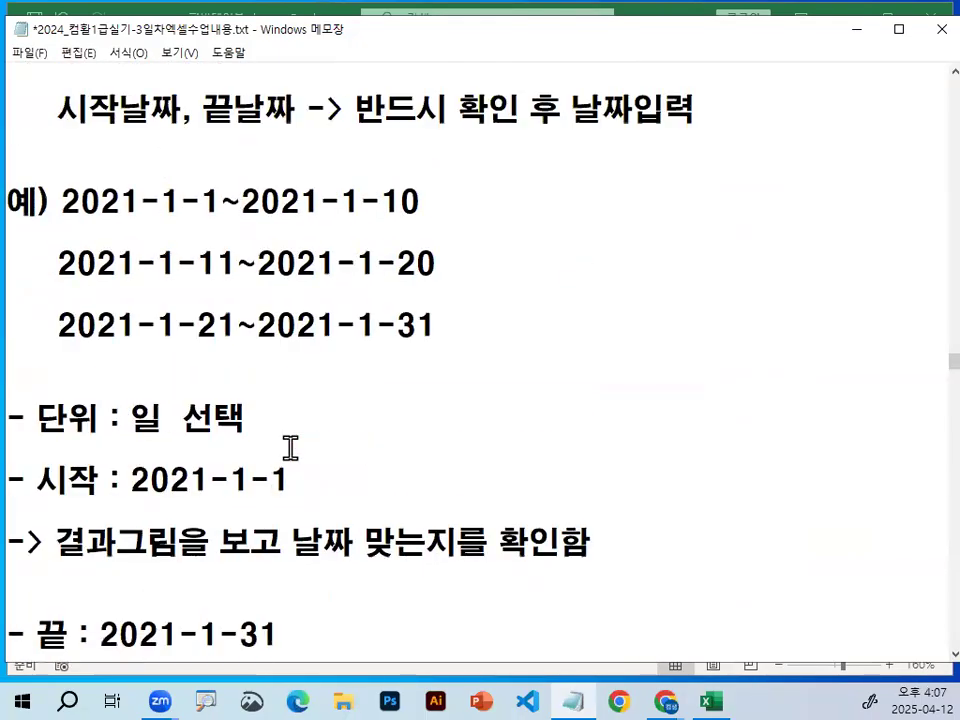
pyautogui.moveTo(24, 170); pyautogui.dragTo(218, 170)
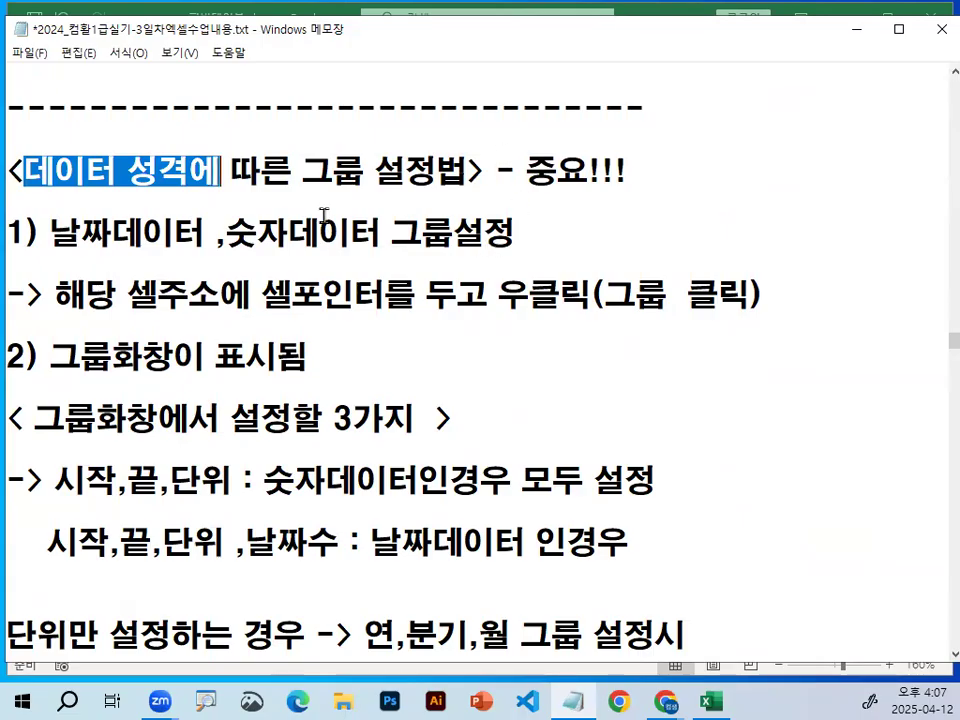
pyautogui.hotkey('ctrl', '2')
pyautogui.moveTo(54, 254); pyautogui.dragTo(308, 253)
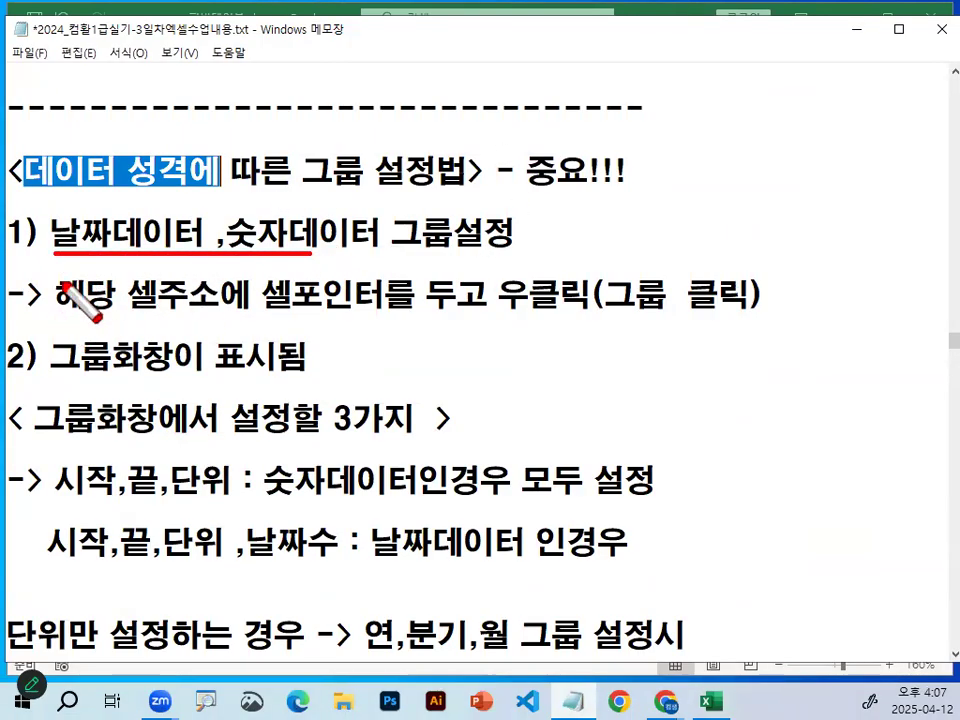
pyautogui.moveTo(98, 212)
pyautogui.mouseDown()
pyautogui.moveTo(64, 205)
pyautogui.moveTo(100, 222)
pyautogui.mouseUp()
pyautogui.moveTo(283, 212)
pyautogui.mouseDown()
pyautogui.moveTo(300, 258)
pyautogui.moveTo(290, 232)
pyautogui.mouseUp()
pyautogui.moveTo(132, 309); pyautogui.dragTo(784, 306)
pyautogui.moveTo(652, 268)
pyautogui.mouseDown()
pyautogui.moveTo(630, 310)
pyautogui.moveTo(682, 298)
pyautogui.mouseUp()
pyautogui.moveTo(10, 372); pyautogui.dragTo(288, 377)
pyautogui.press('Escape')
pyautogui.scroll(-4, 285, 369)
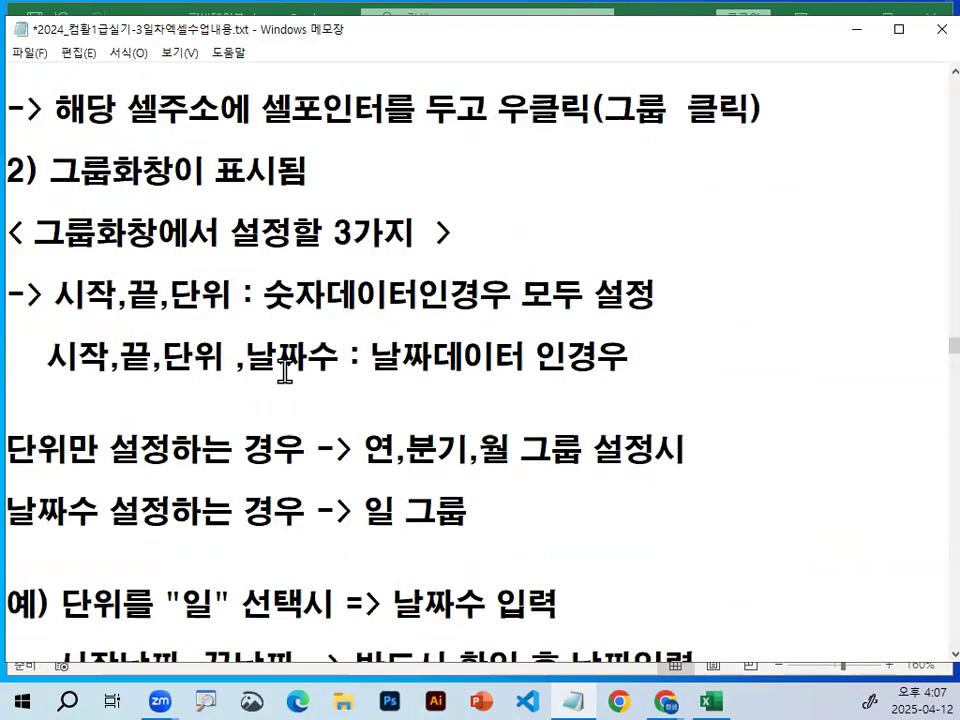
pyautogui.scroll(-5, 285, 369)
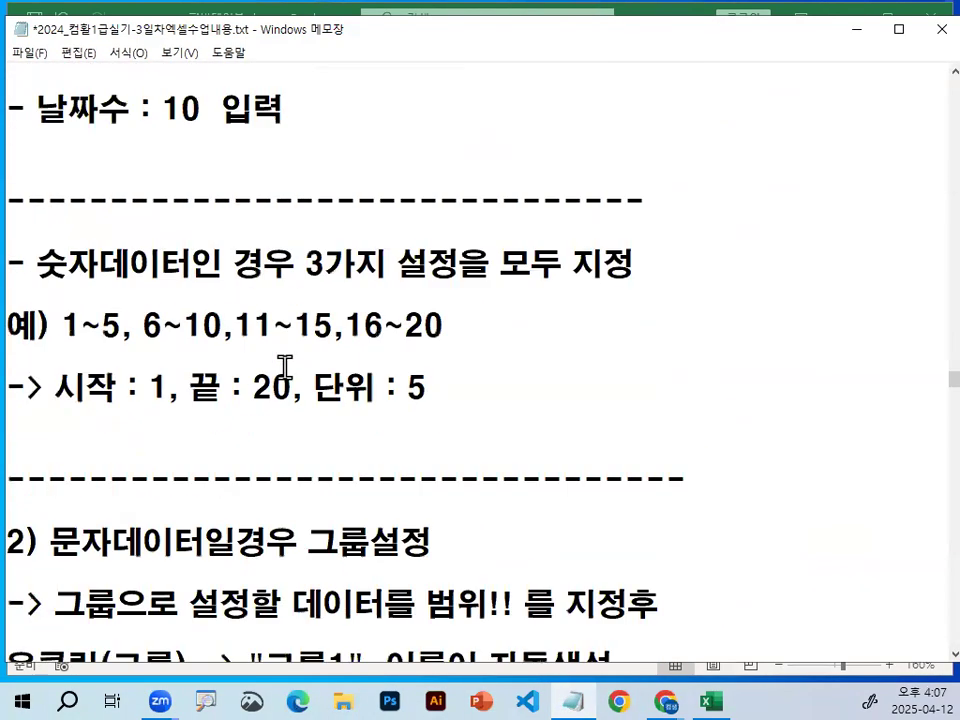
pyautogui.moveTo(50, 360); pyautogui.dragTo(236, 360)
pyautogui.scroll(-1, 236, 360)
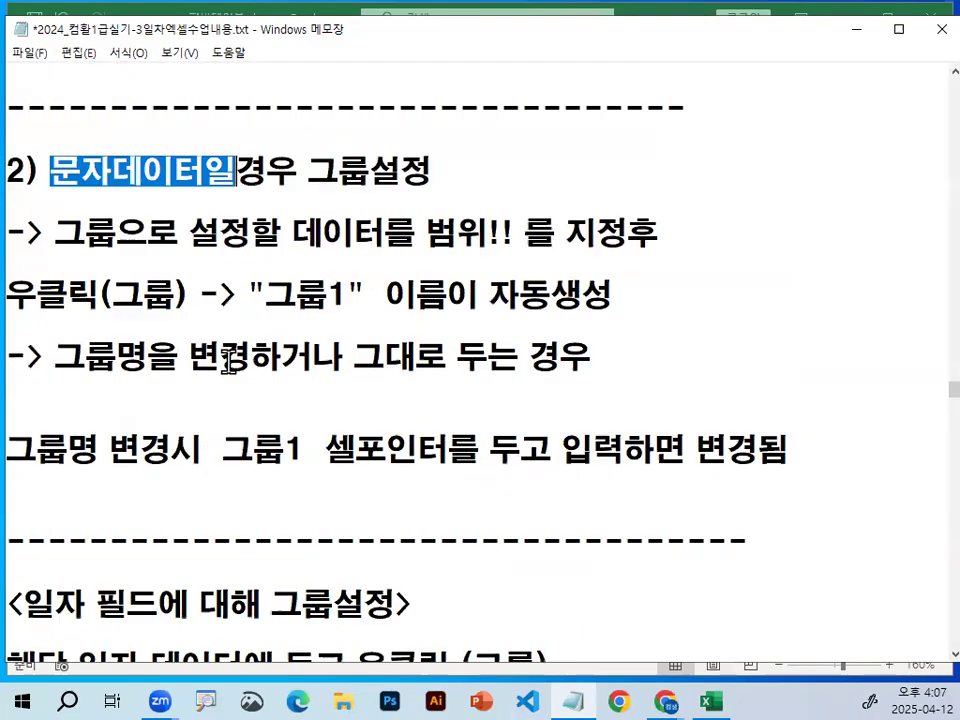
# Step: Review the notes on grouping text data: selecting the items, applying the group, and renaming or keeping the default 그룹1 label
pyautogui.hotkey('ctrl', '2')
pyautogui.moveTo(61, 259)
pyautogui.mouseDown()
pyautogui.moveTo(90, 259)
pyautogui.moveTo(56, 205)
pyautogui.moveTo(135, 260)
pyautogui.moveTo(380, 262)
pyautogui.mouseUp()
pyautogui.moveTo(490, 252)
pyautogui.mouseDown()
pyautogui.moveTo(492, 198)
pyautogui.moveTo(500, 235)
pyautogui.mouseUp()
pyautogui.moveTo(697, 141)
pyautogui.mouseDown()
pyautogui.moveTo(688, 193)
pyautogui.moveTo(759, 321)
pyautogui.moveTo(719, 140)
pyautogui.moveTo(717, 180)
pyautogui.mouseUp()
pyautogui.moveTo(745, 170); pyautogui.dragTo(704, 227)
pyautogui.moveTo(747, 226); pyautogui.dragTo(718, 293)
pyautogui.moveTo(634, 172)
pyautogui.mouseDown()
pyautogui.moveTo(555, 204)
pyautogui.moveTo(642, 172)
pyautogui.mouseUp()
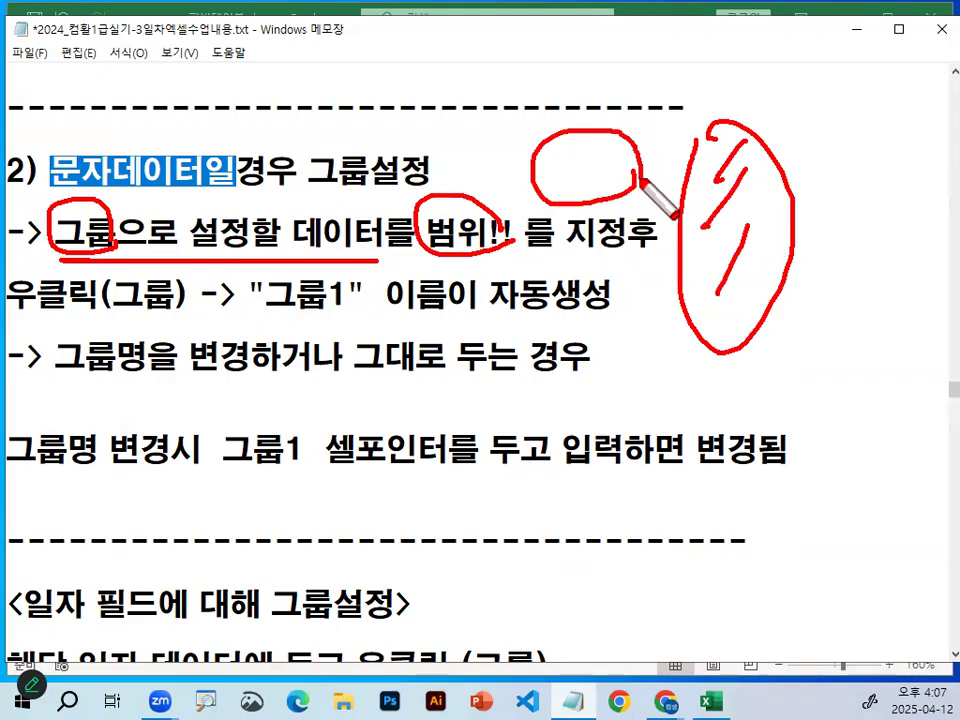
pyautogui.moveTo(270, 318); pyautogui.dragTo(636, 316)
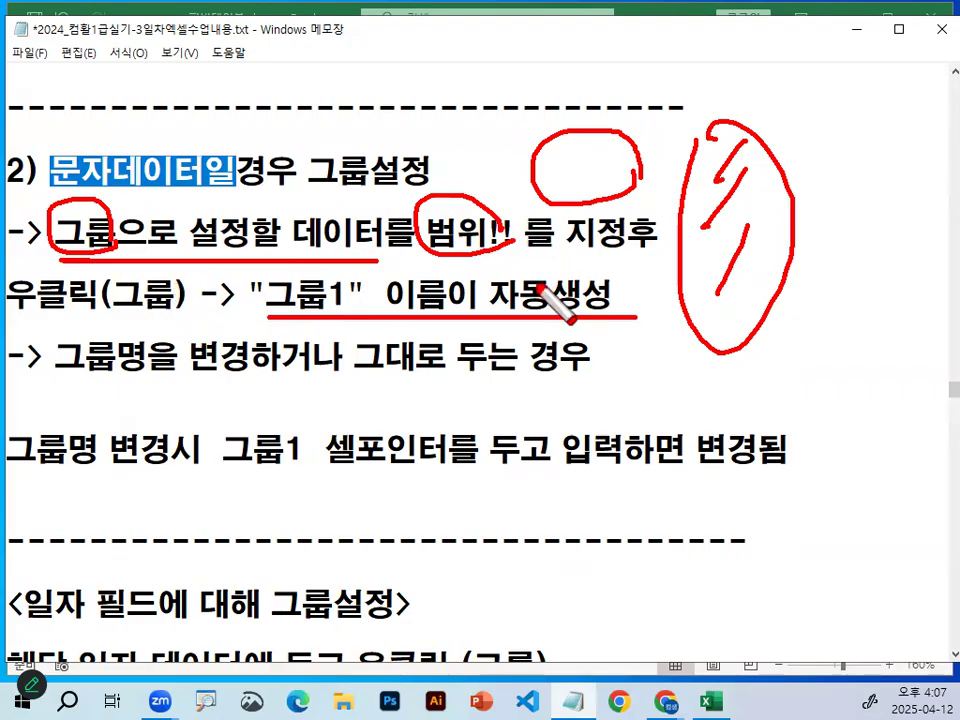
pyautogui.moveTo(350, 315)
pyautogui.mouseDown()
pyautogui.moveTo(280, 322)
pyautogui.moveTo(268, 276)
pyautogui.moveTo(348, 305)
pyautogui.moveTo(350, 315)
pyautogui.mouseUp()
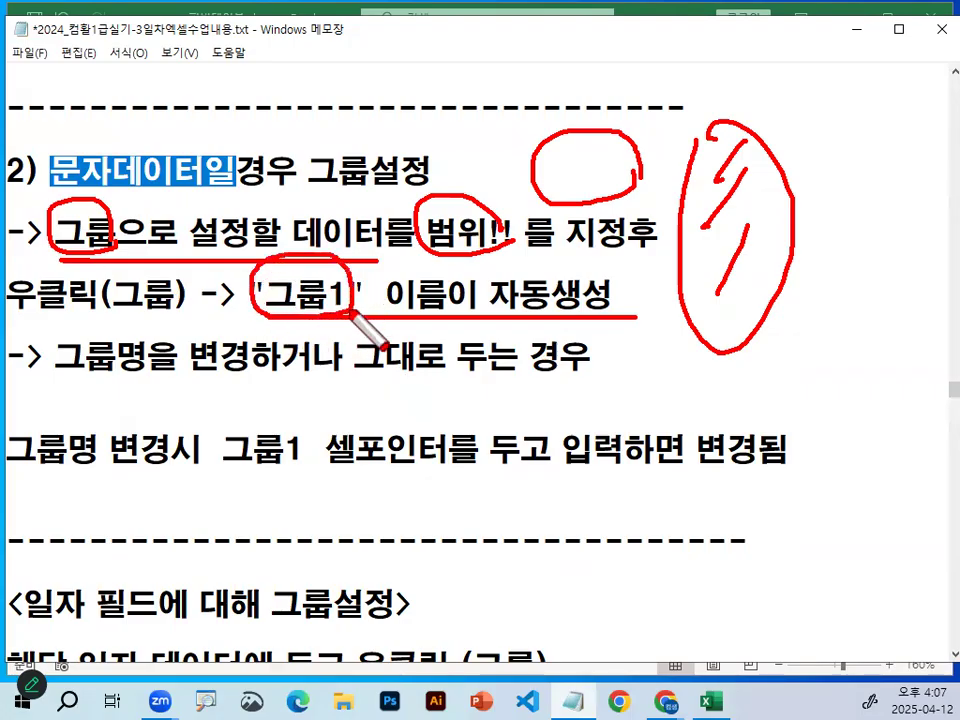
pyautogui.moveTo(283, 257); pyautogui.dragTo(322, 226)
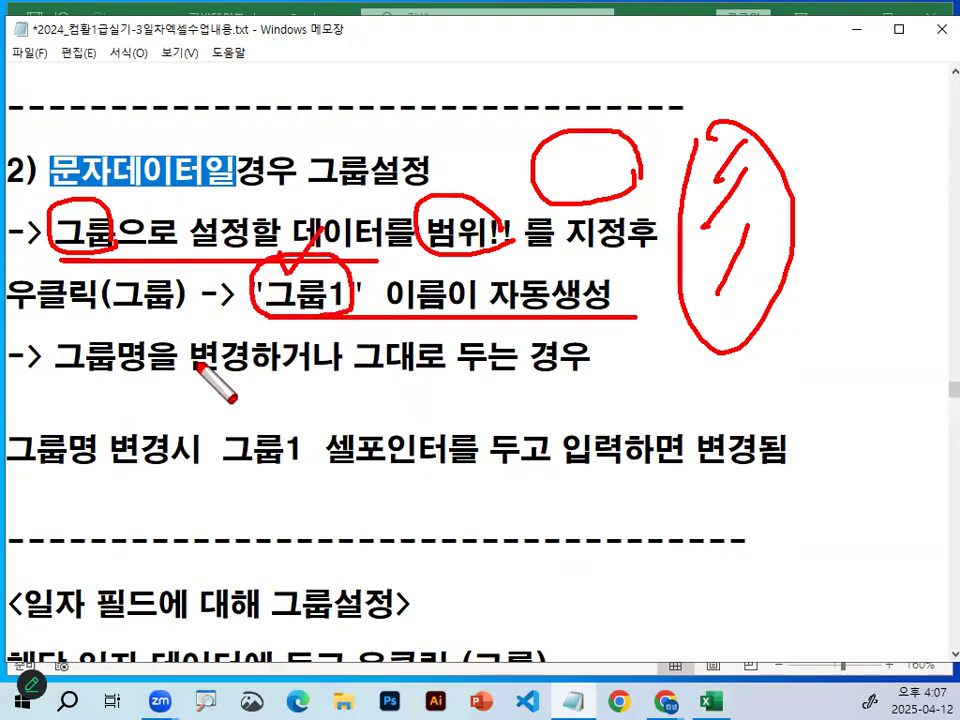
pyautogui.moveTo(79, 370); pyautogui.dragTo(252, 372)
pyautogui.moveTo(378, 373); pyautogui.dragTo(562, 376)
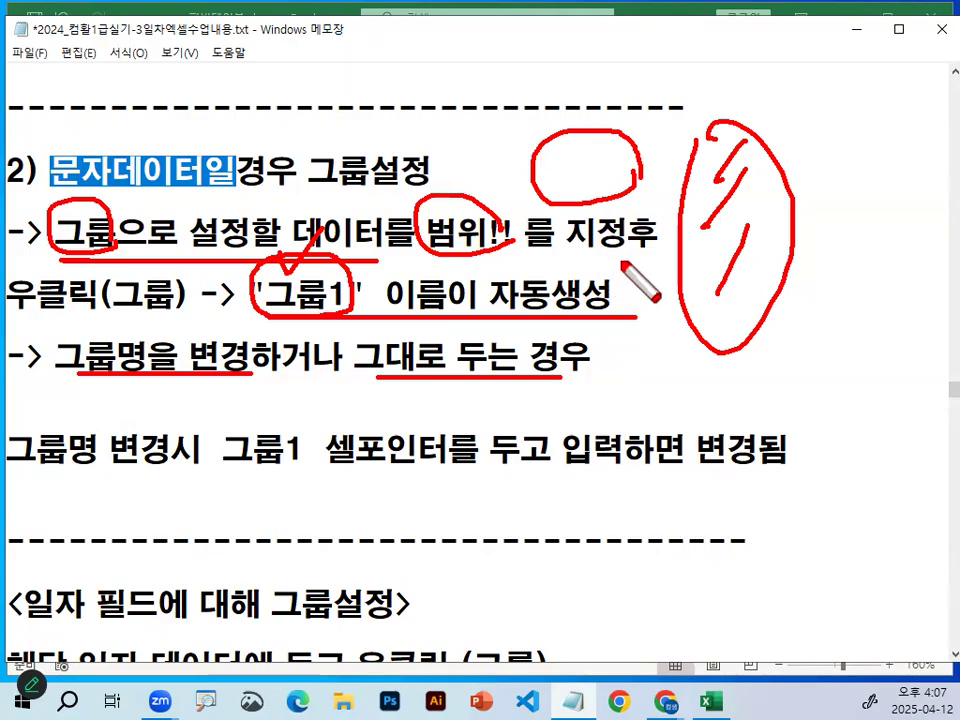
pyautogui.moveTo(316, 260)
pyautogui.mouseDown()
pyautogui.moveTo(322, 274)
pyautogui.moveTo(384, 214)
pyautogui.mouseUp()
pyautogui.press('Escape')
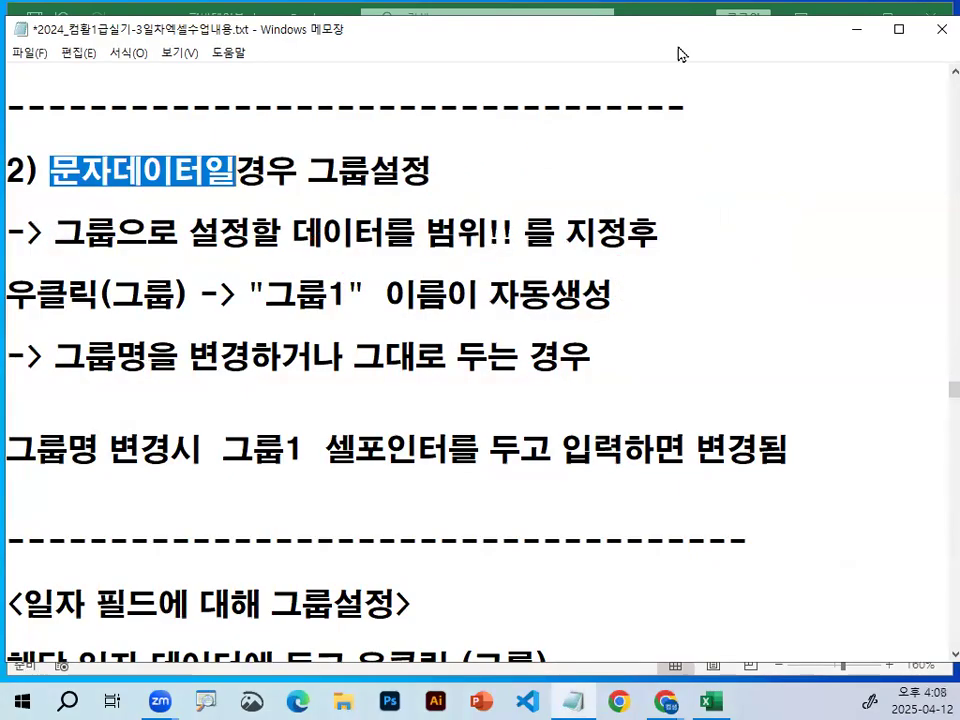
# Step: Return to the Excel workbook and group the row items 고양시, 수원시, 안양시, 용인시 and 파주시 in the PivotTable's 지역 field
pyautogui.click(856, 29)
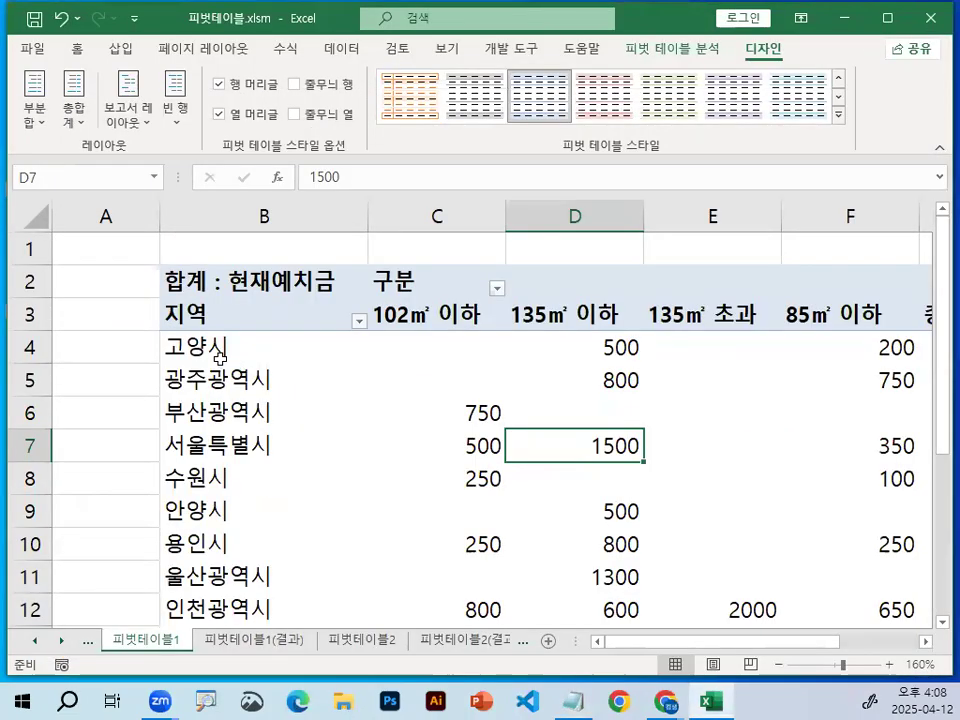
pyautogui.click(219, 356)
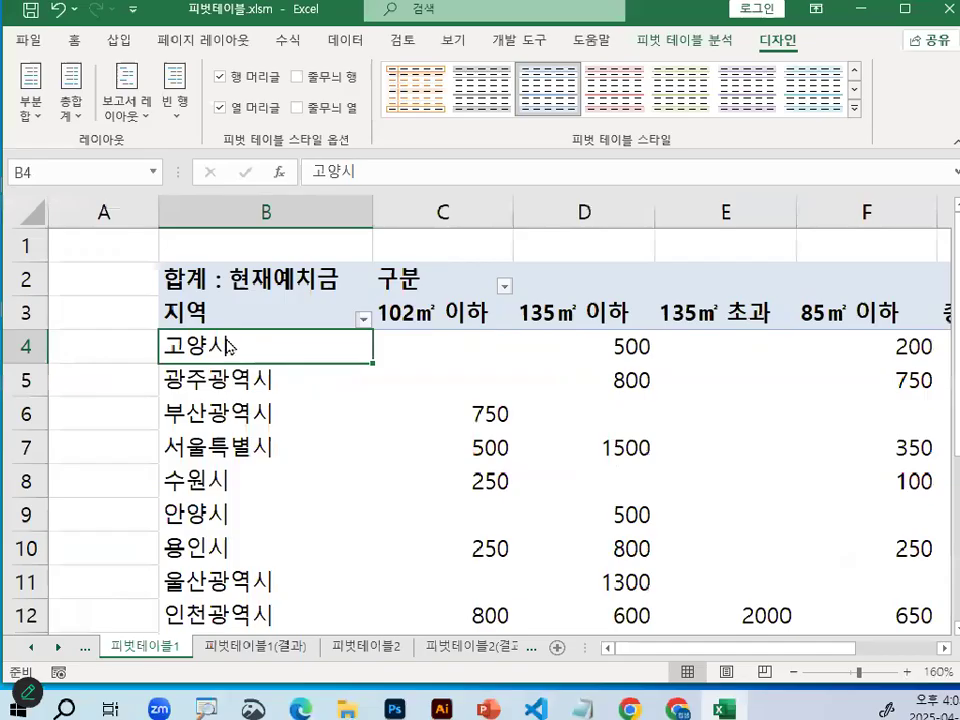
pyautogui.scroll(-1, 245, 300)
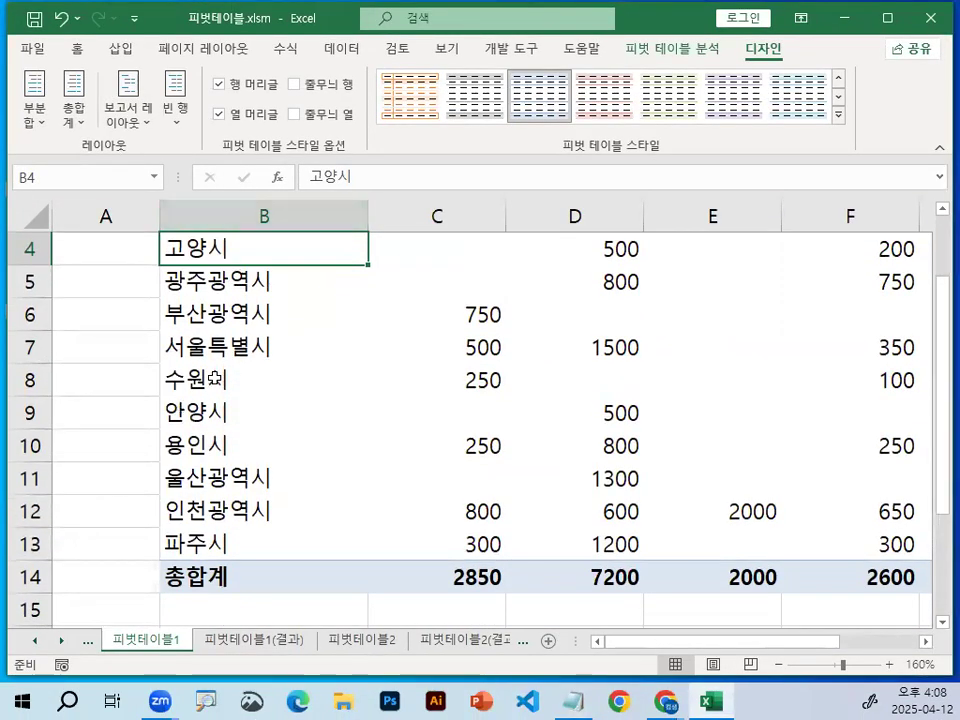
pyautogui.moveTo(190, 384); pyautogui.dragTo(182, 428)
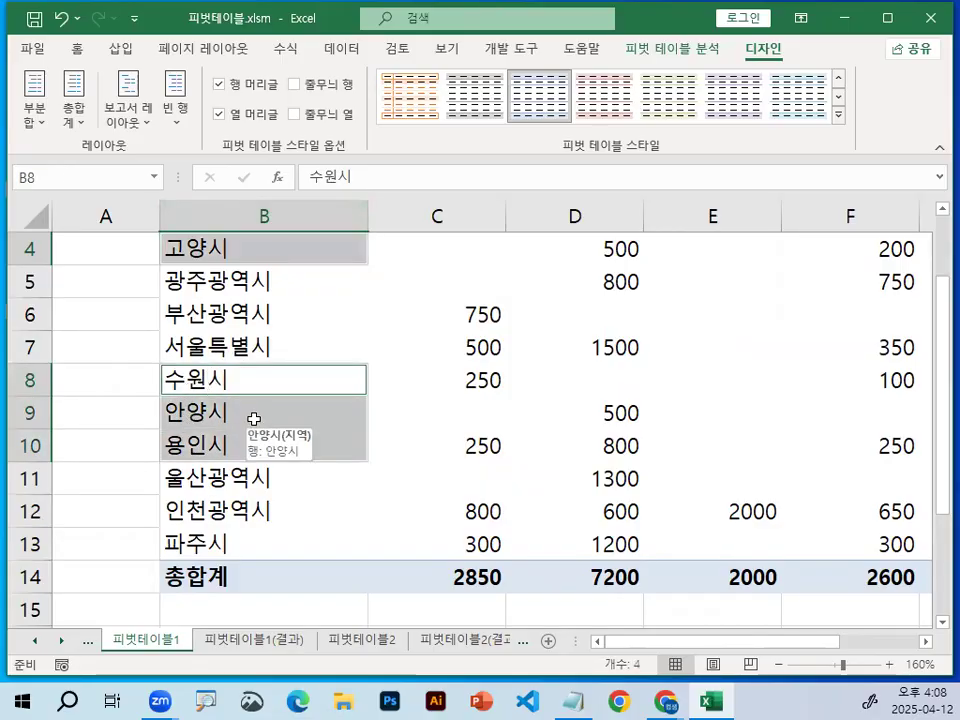
pyautogui.keyDown('ctrl'); pyautogui.click(201, 544); pyautogui.keyUp('ctrl')
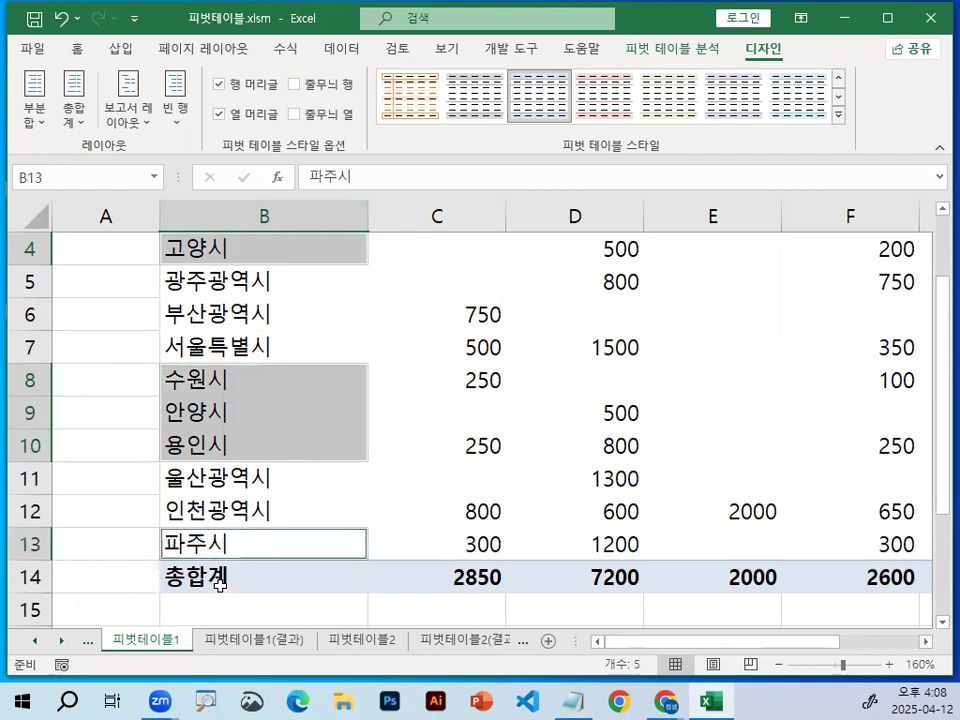
pyautogui.moveTo(246, 240)
pyautogui.mouseDown()
pyautogui.moveTo(255, 232)
pyautogui.moveTo(193, 235)
pyautogui.moveTo(170, 272)
pyautogui.mouseUp()
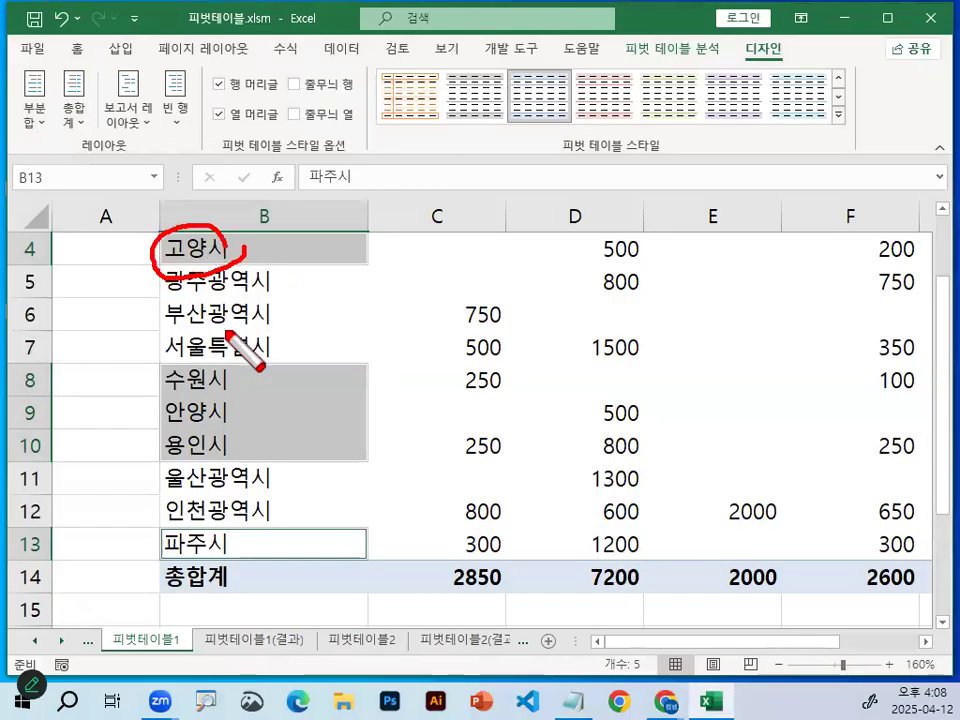
pyautogui.moveTo(240, 370)
pyautogui.mouseDown()
pyautogui.moveTo(145, 430)
pyautogui.moveTo(253, 439)
pyautogui.mouseUp()
pyautogui.moveTo(214, 545)
pyautogui.mouseDown()
pyautogui.moveTo(244, 564)
pyautogui.moveTo(244, 536)
pyautogui.moveTo(242, 557)
pyautogui.mouseUp()
pyautogui.moveTo(252, 405)
pyautogui.mouseDown()
pyautogui.moveTo(283, 390)
pyautogui.moveTo(281, 433)
pyautogui.moveTo(335, 403)
pyautogui.mouseUp()
pyautogui.press('Escape')
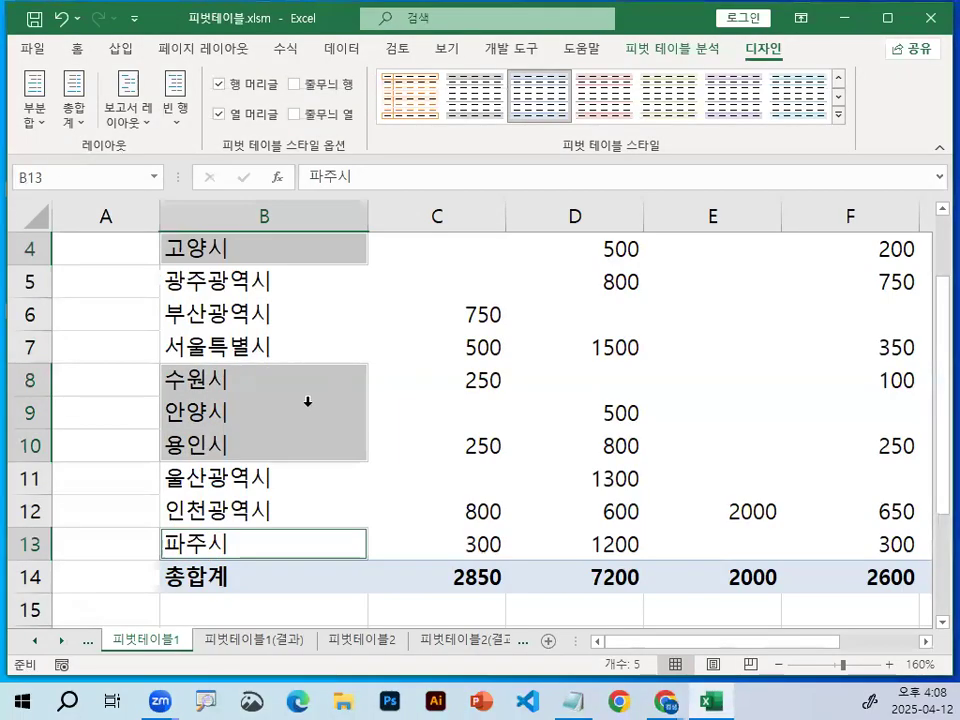
pyautogui.rightClick(307, 412)
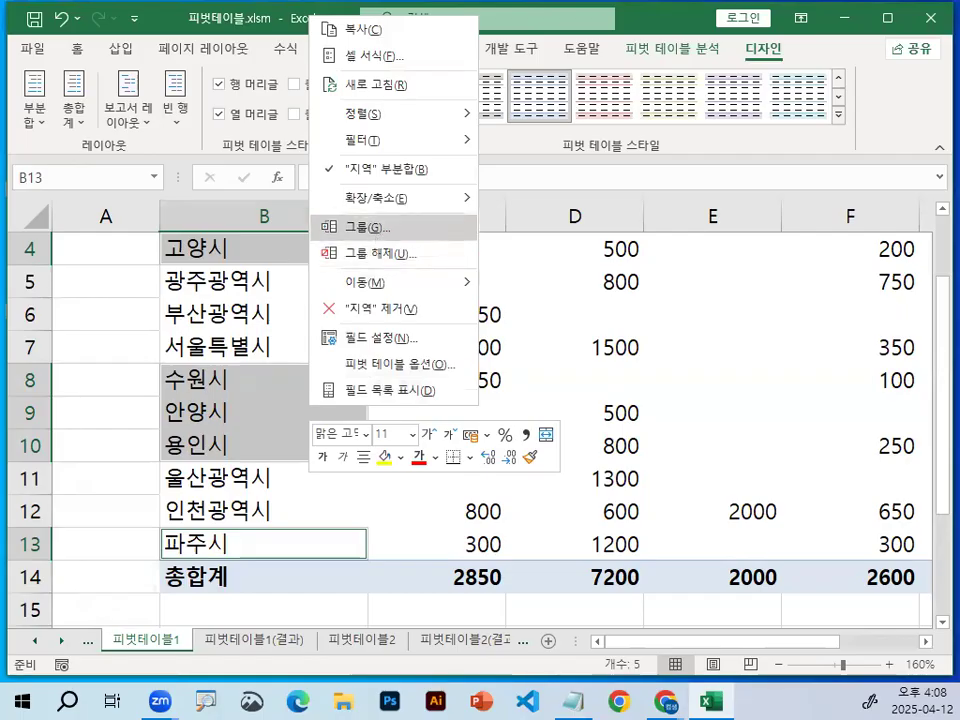
pyautogui.hotkey('ctrl', '1')
pyautogui.click(377, 228)
pyautogui.moveTo(404, 221)
pyautogui.mouseDown()
pyautogui.moveTo(300, 233)
pyautogui.moveTo(396, 208)
pyautogui.mouseUp()
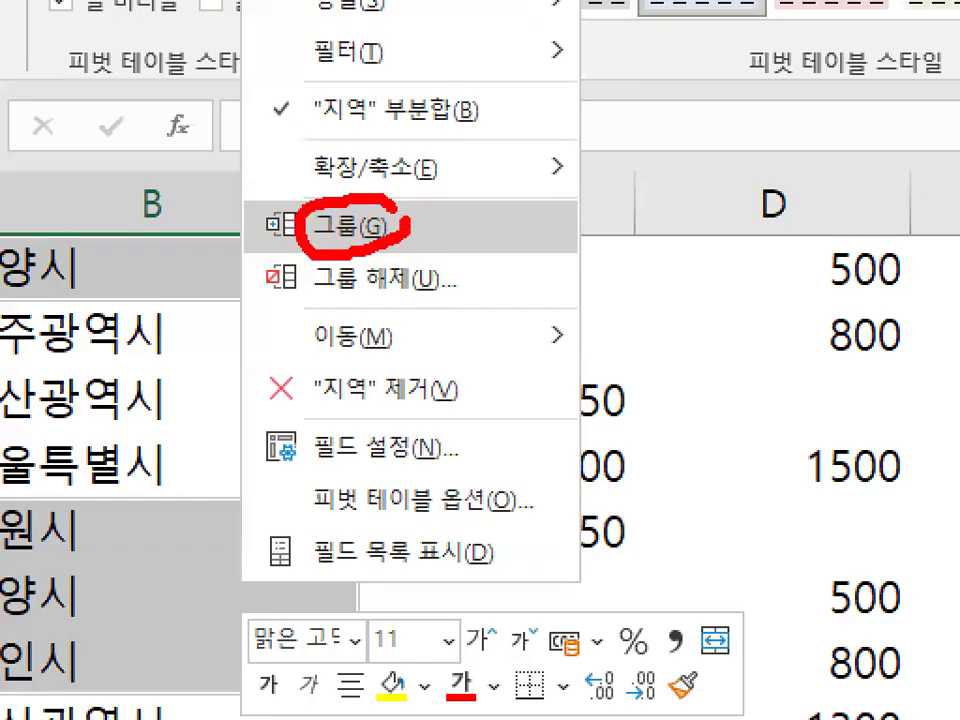
pyautogui.press('Escape')
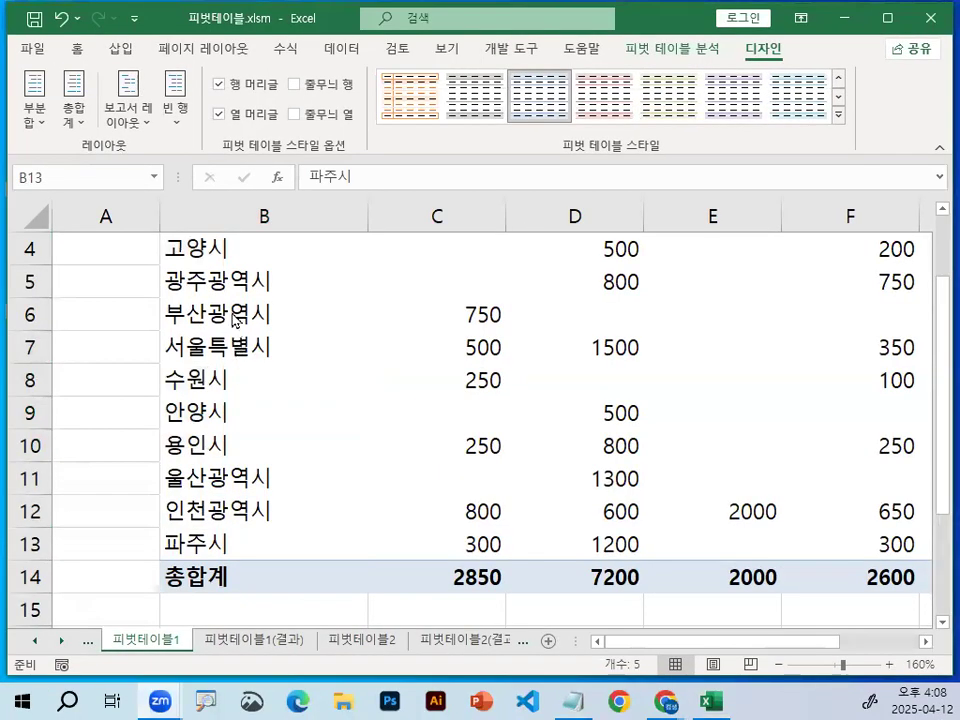
pyautogui.rightClick(234, 393)
pyautogui.click(311, 213)
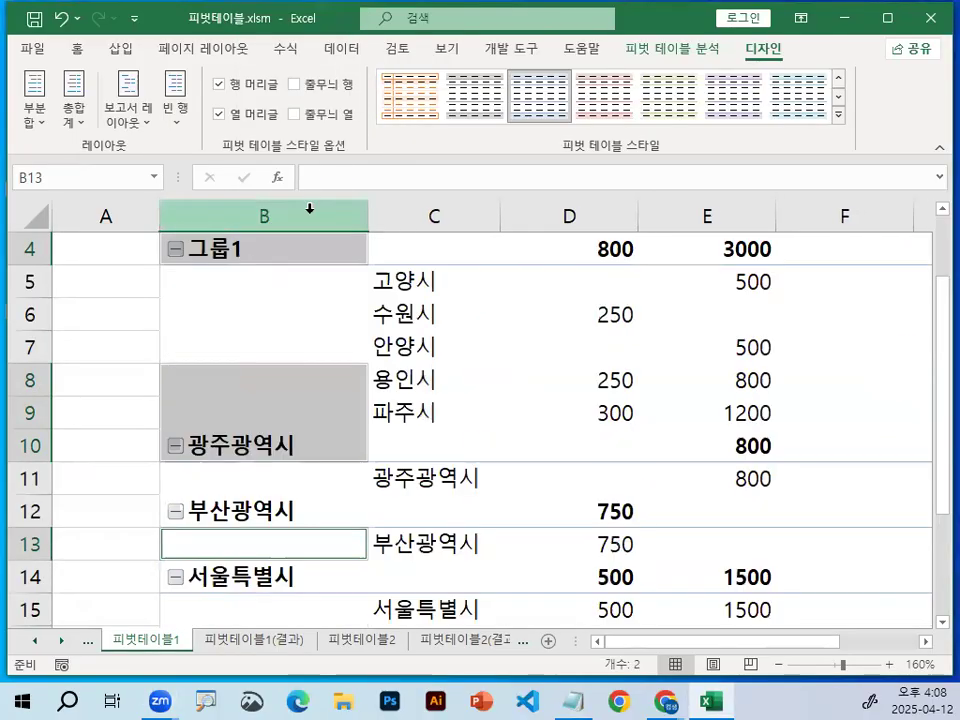
# Step: Rename the 그룹1 row group in the PivotTable as 기타시군
pyautogui.click(223, 268)
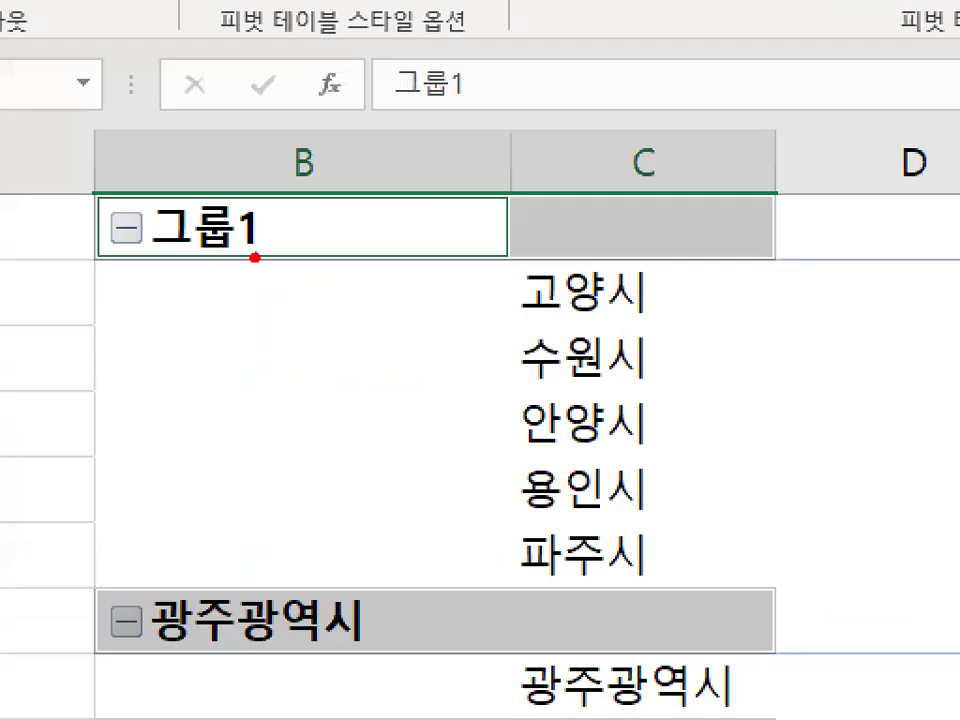
pyautogui.moveTo(255, 258)
pyautogui.mouseDown()
pyautogui.moveTo(160, 242)
pyautogui.moveTo(200, 188)
pyautogui.mouseUp()
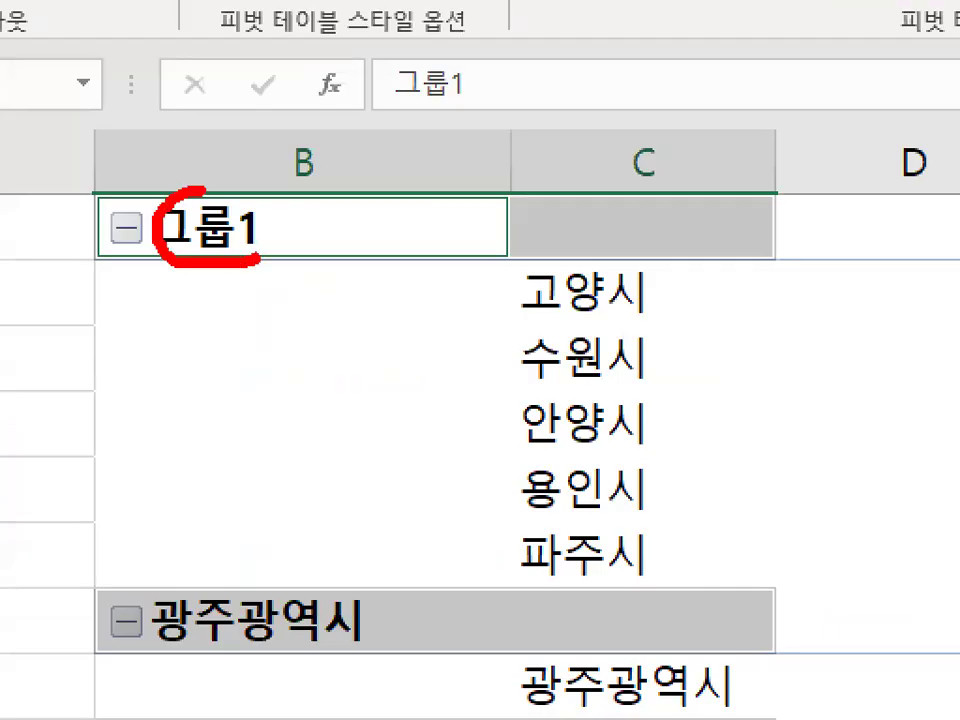
pyautogui.press('Escape')
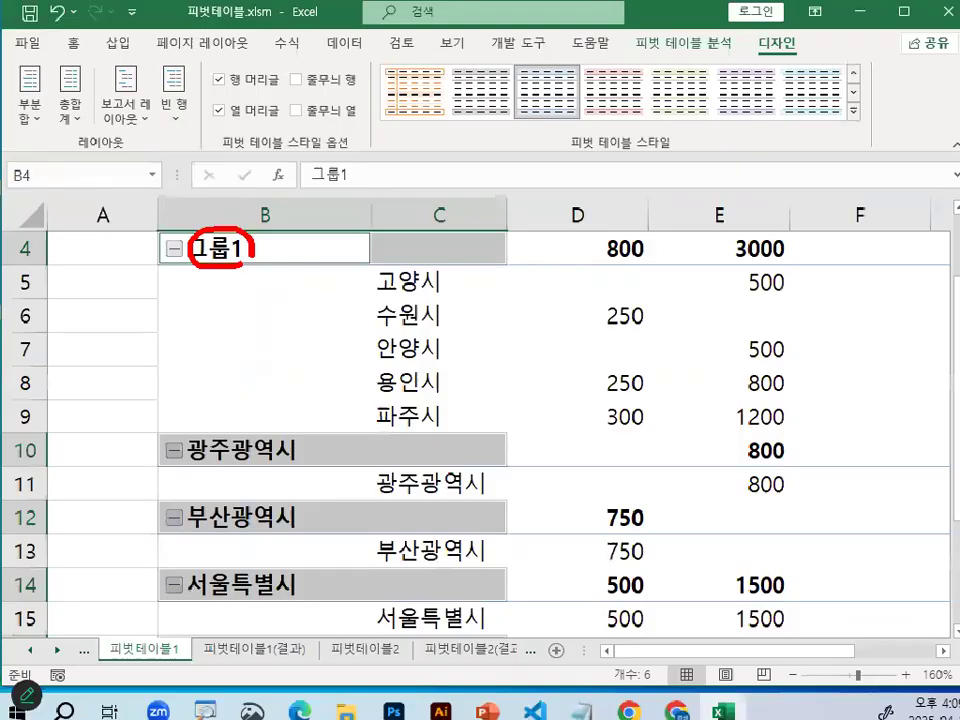
pyautogui.scroll(1, 230, 345)
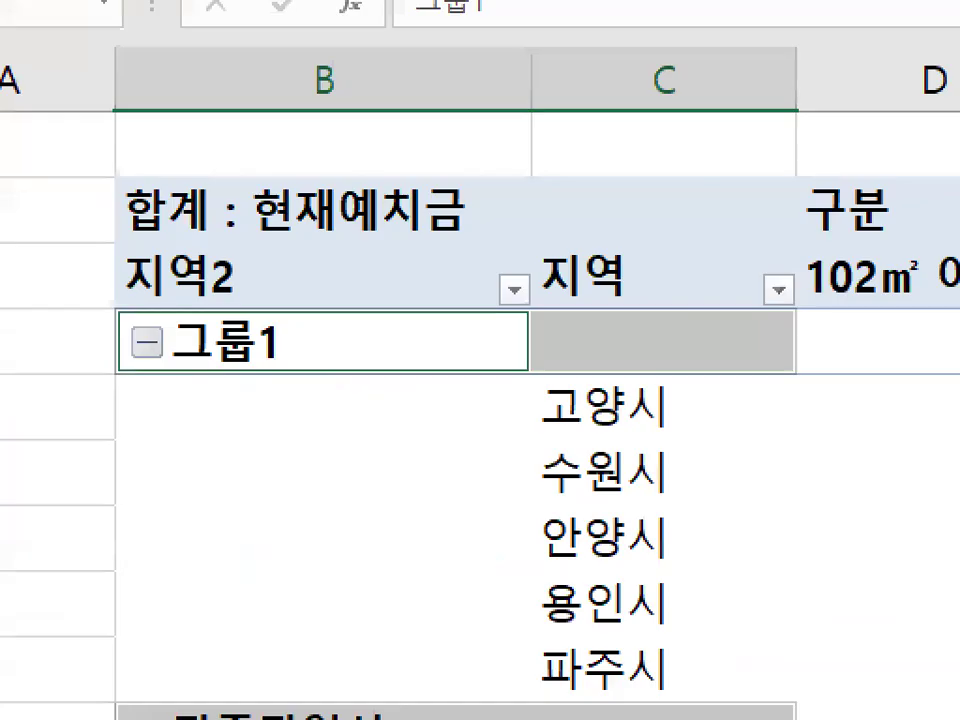
pyautogui.moveTo(268, 347); pyautogui.dragTo(251, 346)
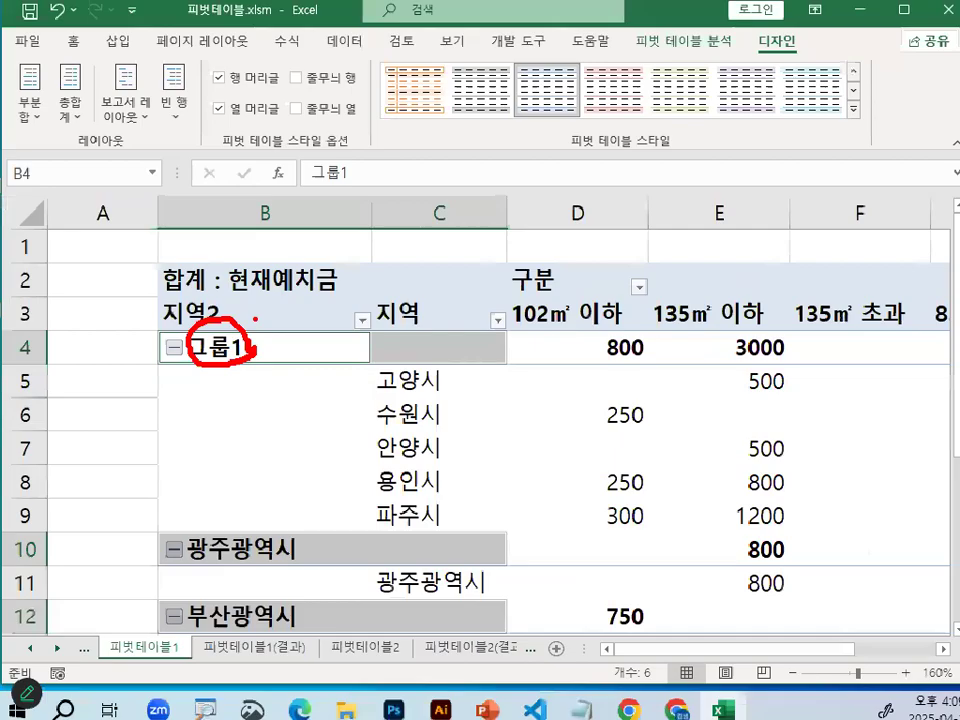
pyautogui.press('Escape')
pyautogui.write('R')
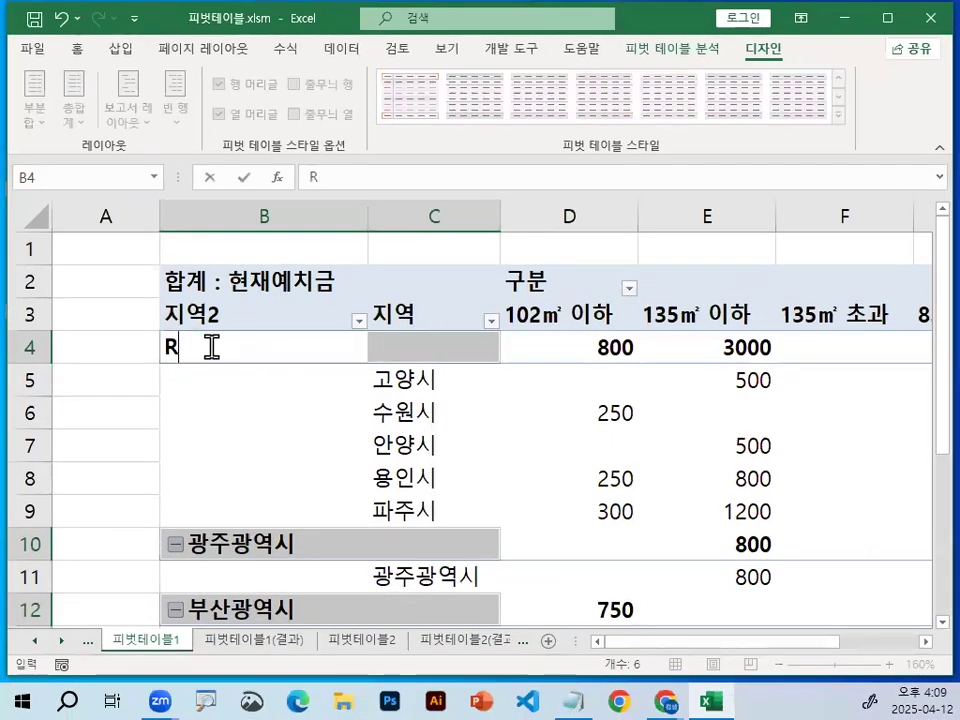
pyautogui.write('ㄱ')
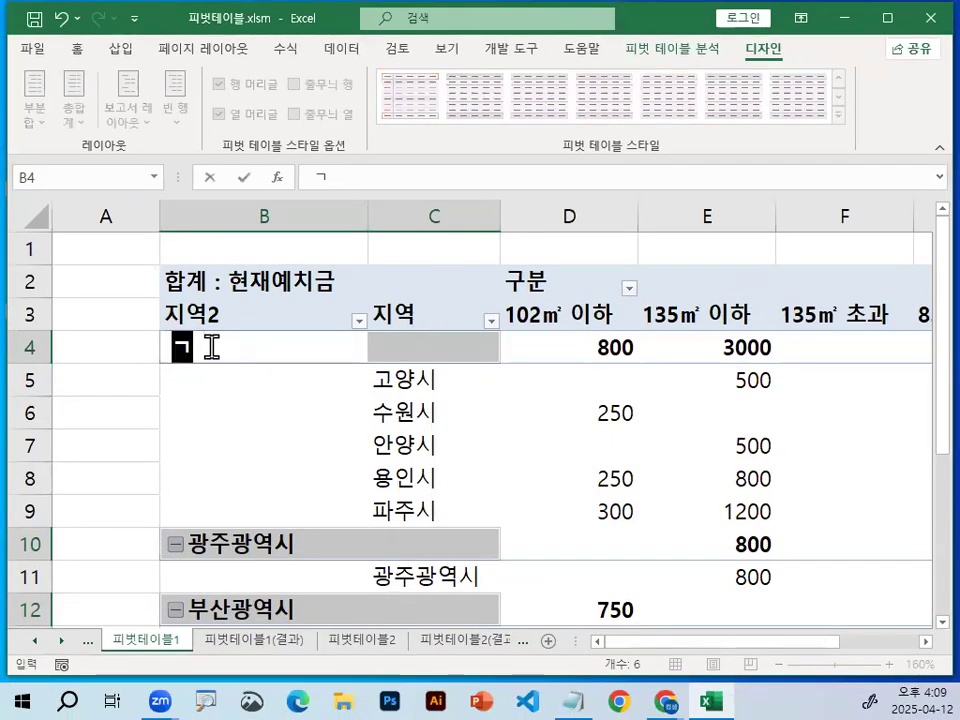
pyautogui.write('타시군')
pyautogui.press('Tab')
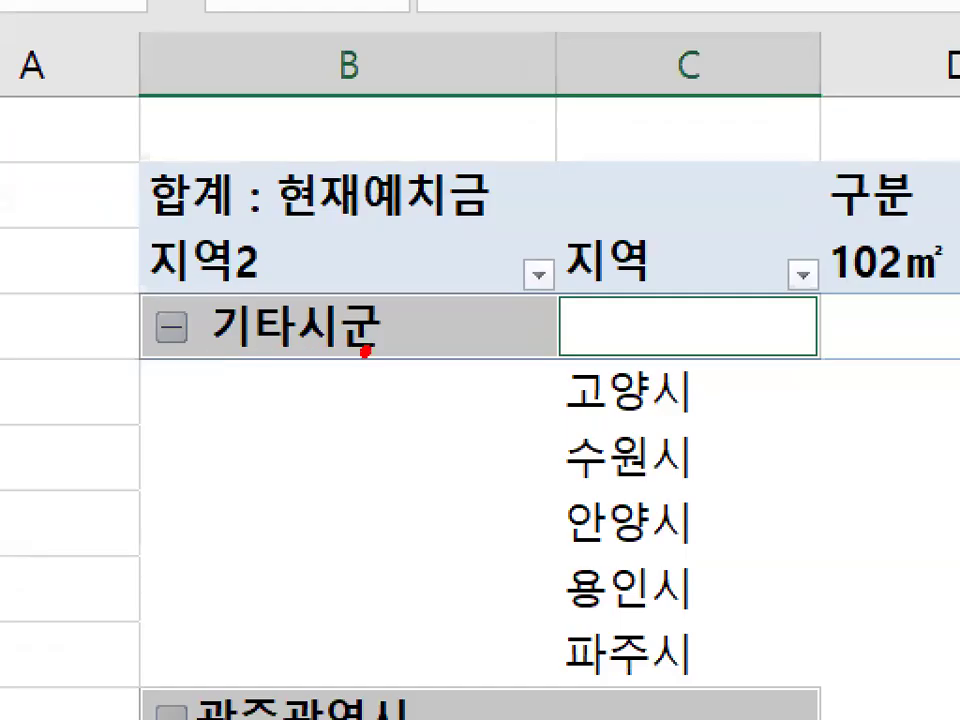
pyautogui.moveTo(366, 351)
pyautogui.mouseDown()
pyautogui.moveTo(242, 318)
pyautogui.moveTo(388, 318)
pyautogui.mouseUp()
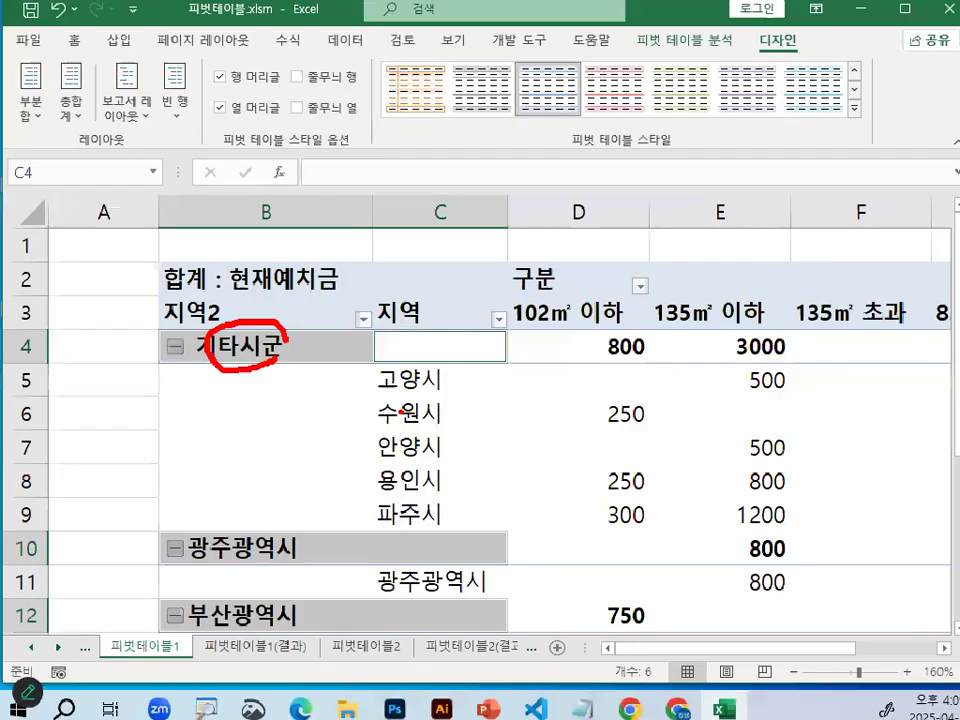
pyautogui.scroll(-2, 174, 360)
pyautogui.scroll(-1, 174, 360)
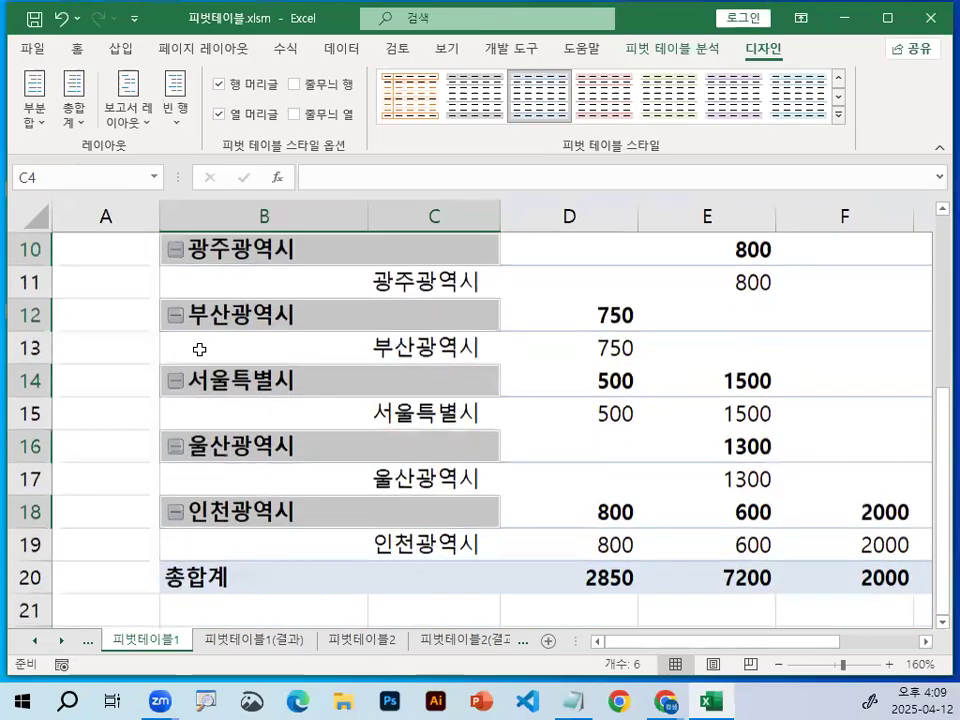
pyautogui.click(443, 293)
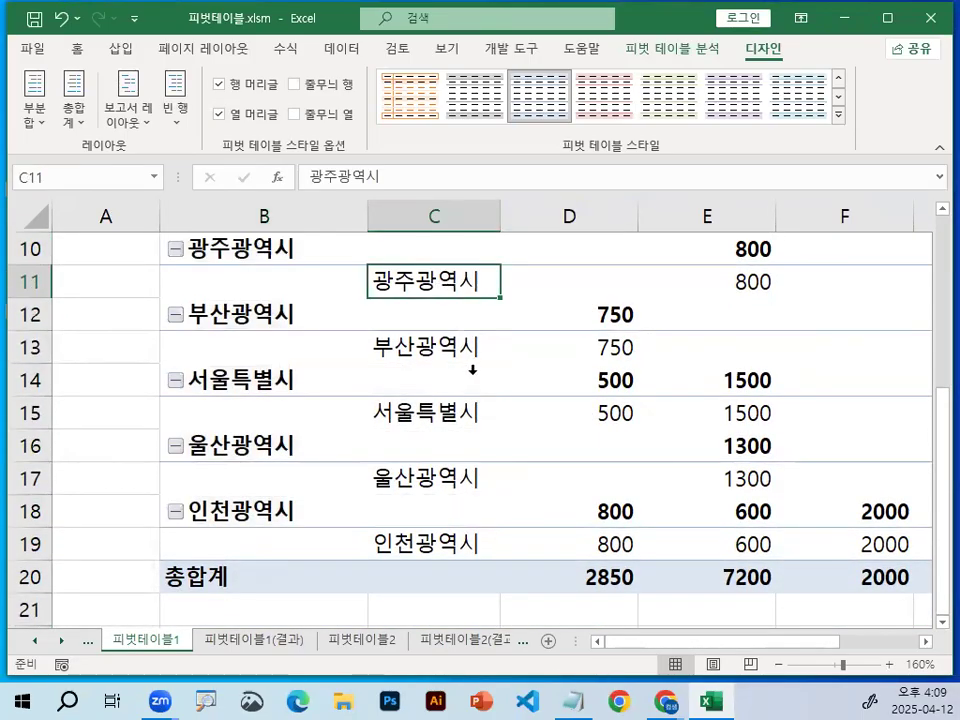
pyautogui.keyDown('ctrl'); pyautogui.click(446, 480); pyautogui.keyUp('ctrl')
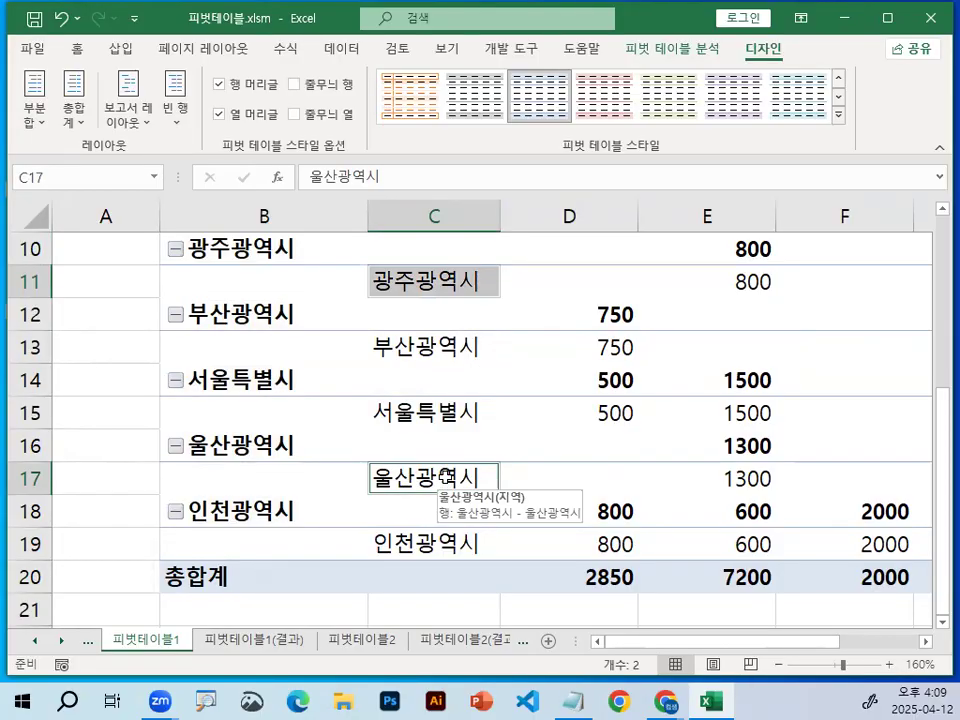
pyautogui.keyDown('ctrl'); pyautogui.click(450, 540); pyautogui.keyUp('ctrl')
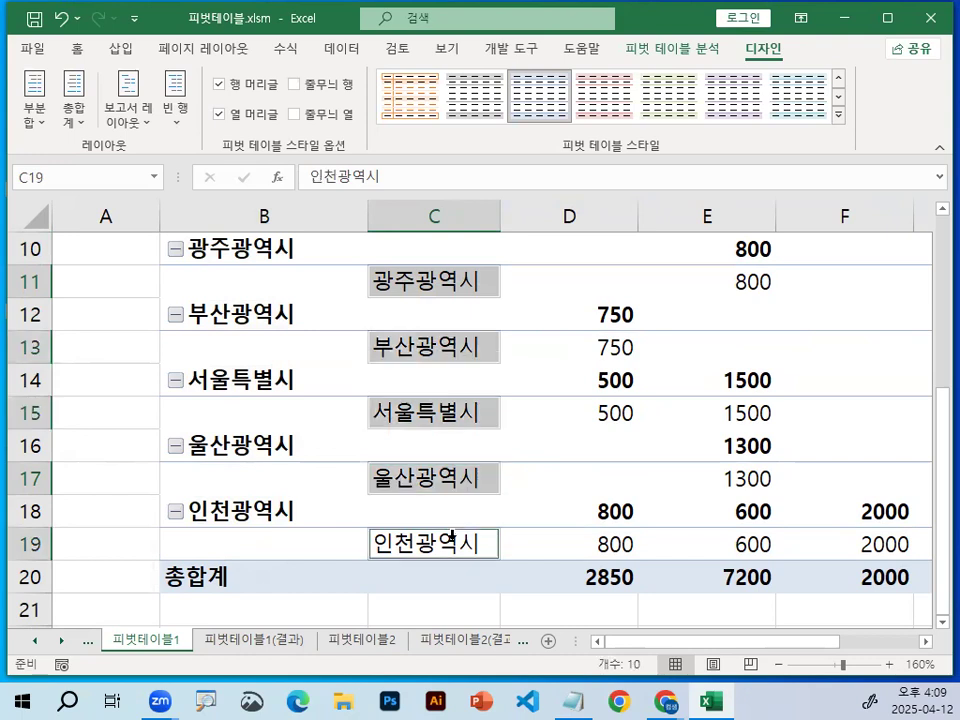
# Step: Group the row items 광주광역시, 울산광역시 and 인천광역시 in the PivotTable's 지역 field
pyautogui.click(430, 284)
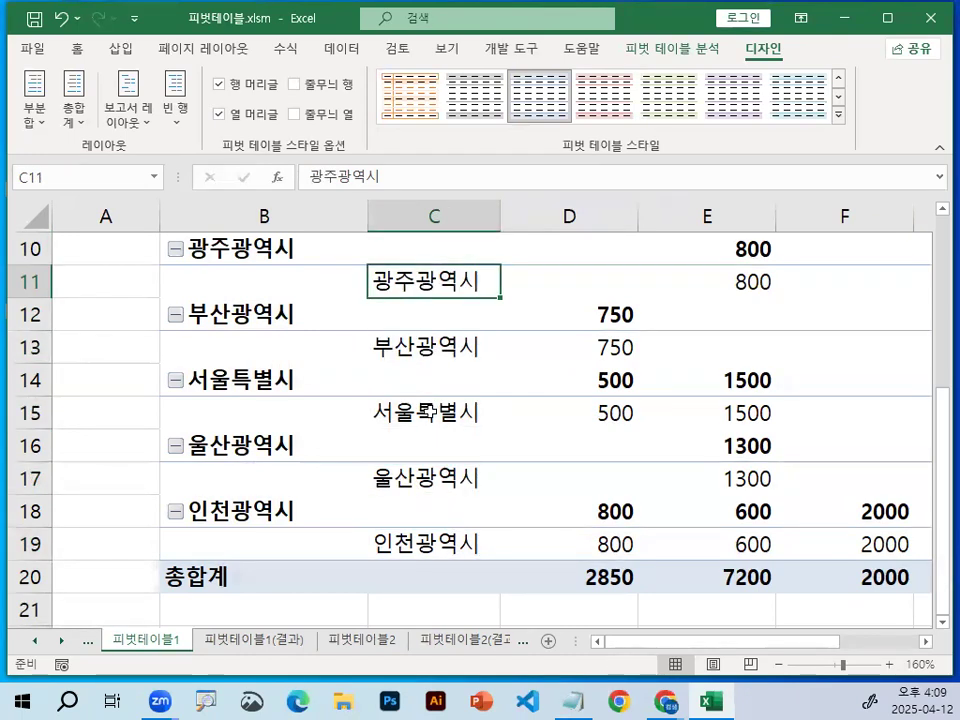
pyautogui.keyDown('ctrl'); pyautogui.click(421, 479); pyautogui.keyUp('ctrl')
pyautogui.keyDown('ctrl'); pyautogui.click(437, 548); pyautogui.keyUp('ctrl')
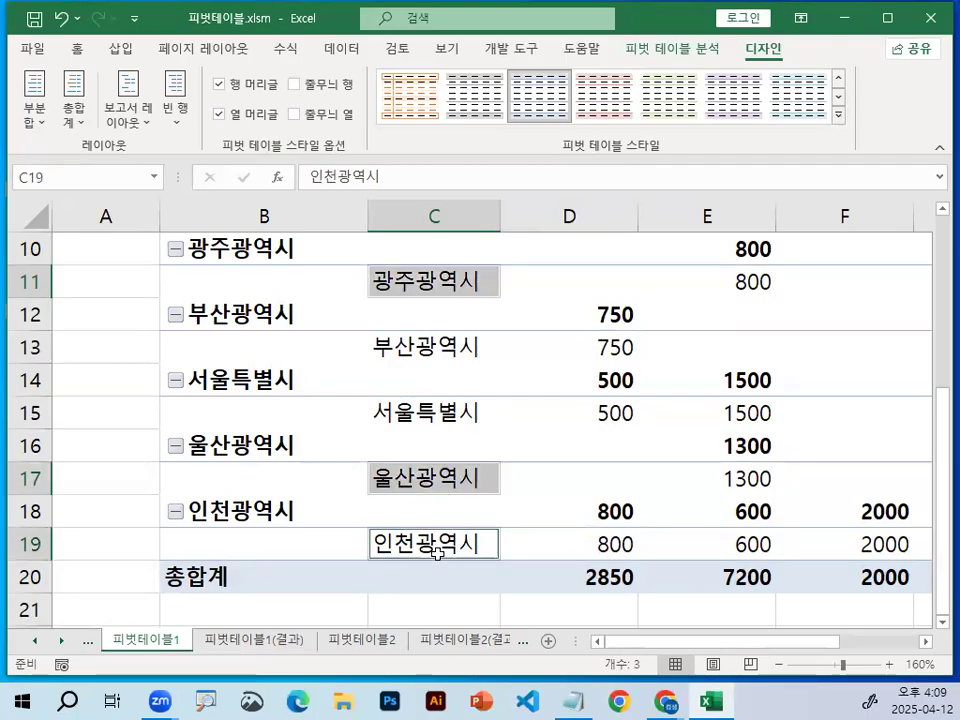
pyautogui.rightClick(437, 548)
pyautogui.click(458, 369)
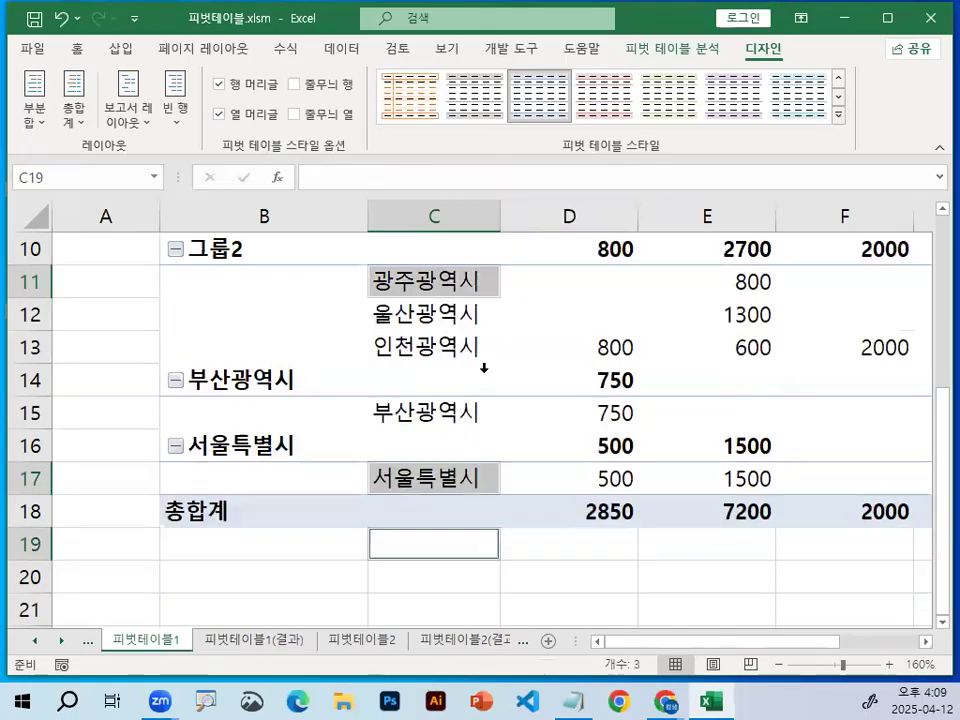
# Step: Rename the 그룹2 row group in the PivotTable as 기타광역시
pyautogui.scroll(1, 257, 288)
pyautogui.click(270, 350)
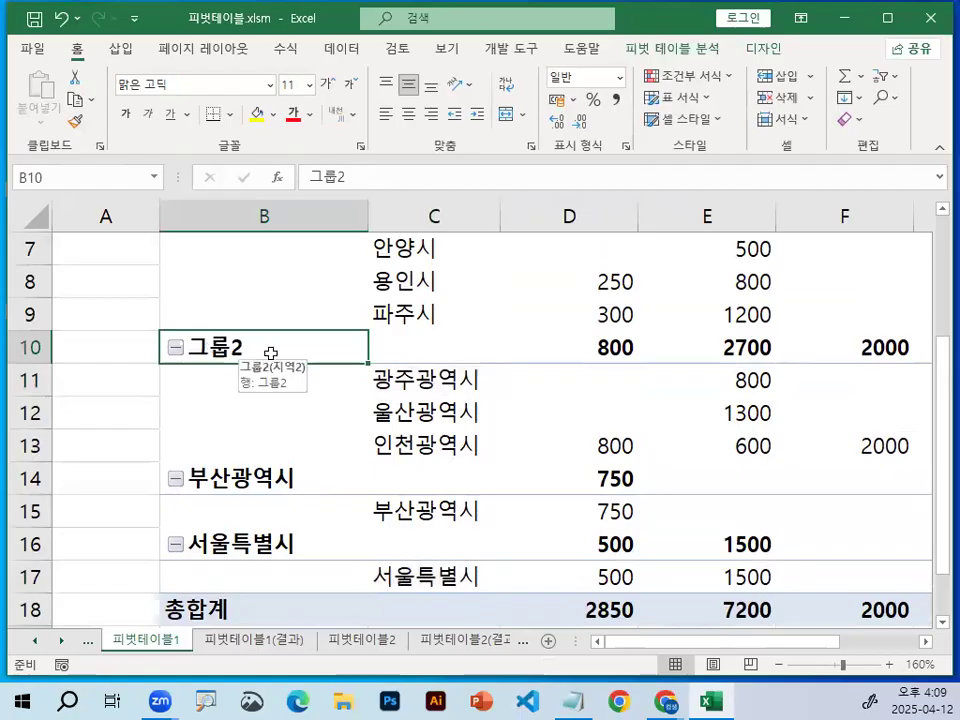
pyautogui.write('기타')
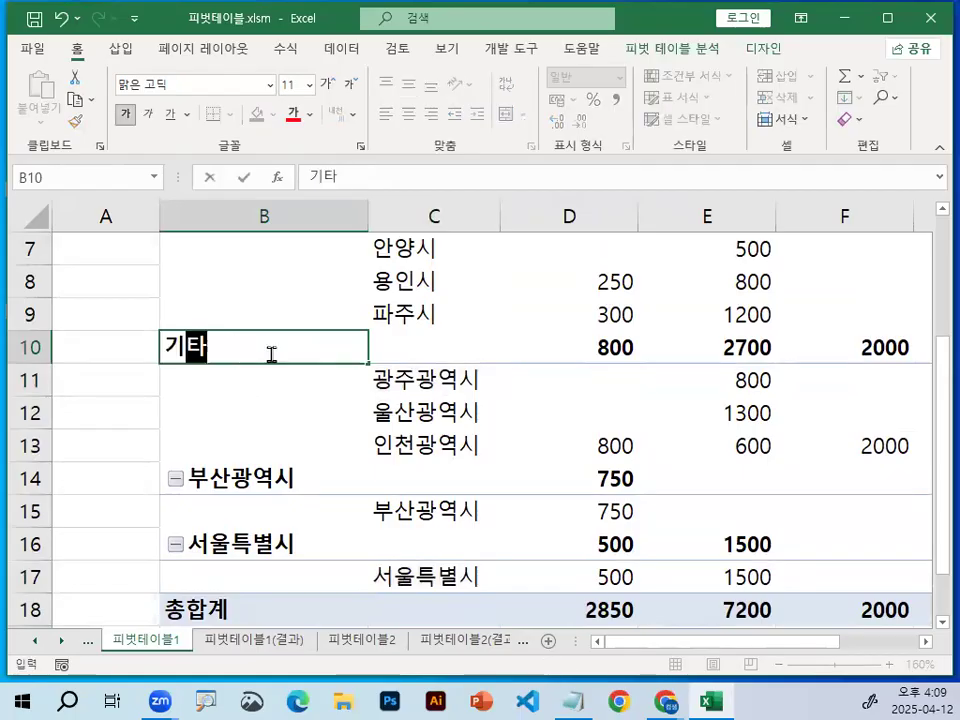
pyautogui.write('광려역시')
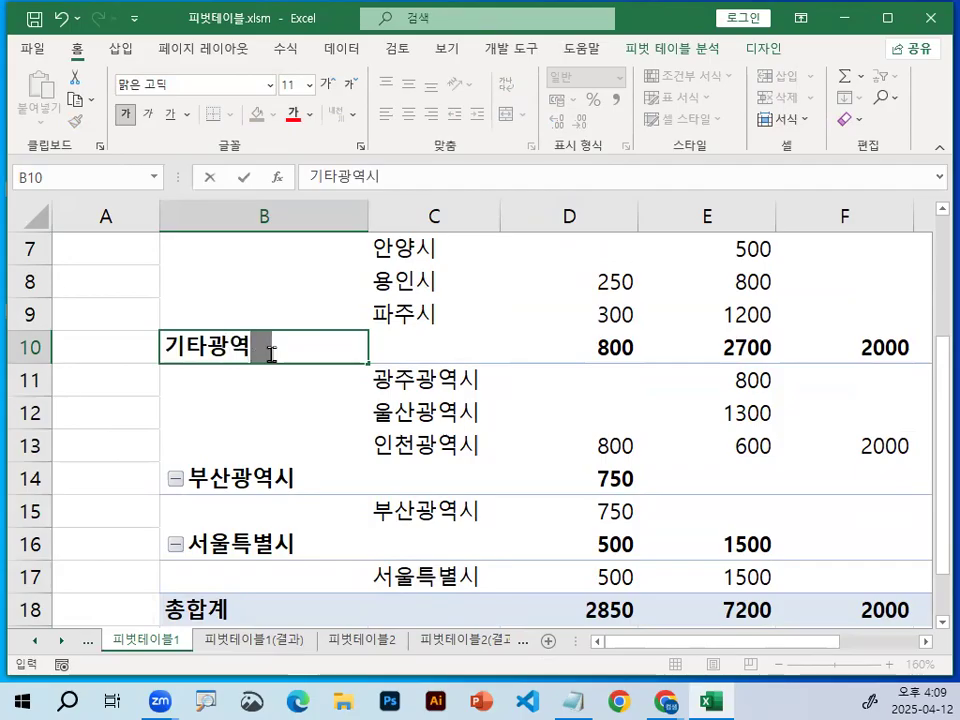
pyautogui.press('Return')
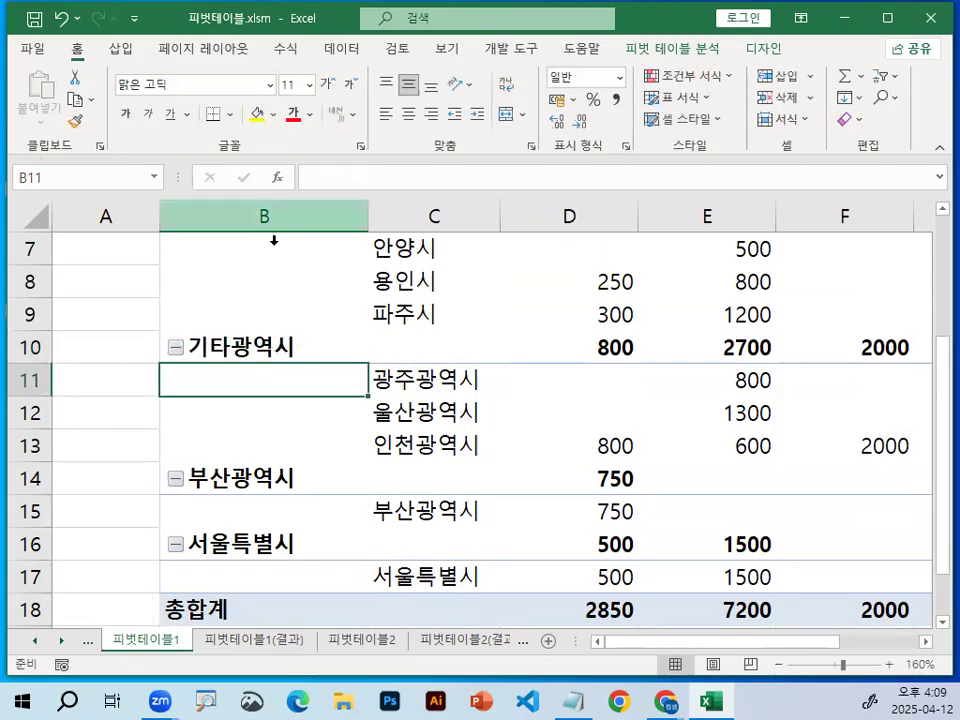
# Step: Group the row items 부산광역시 and 서울특별시 in the PivotTable's 지역 field
pyautogui.click(447, 510)
pyautogui.press('super+space')
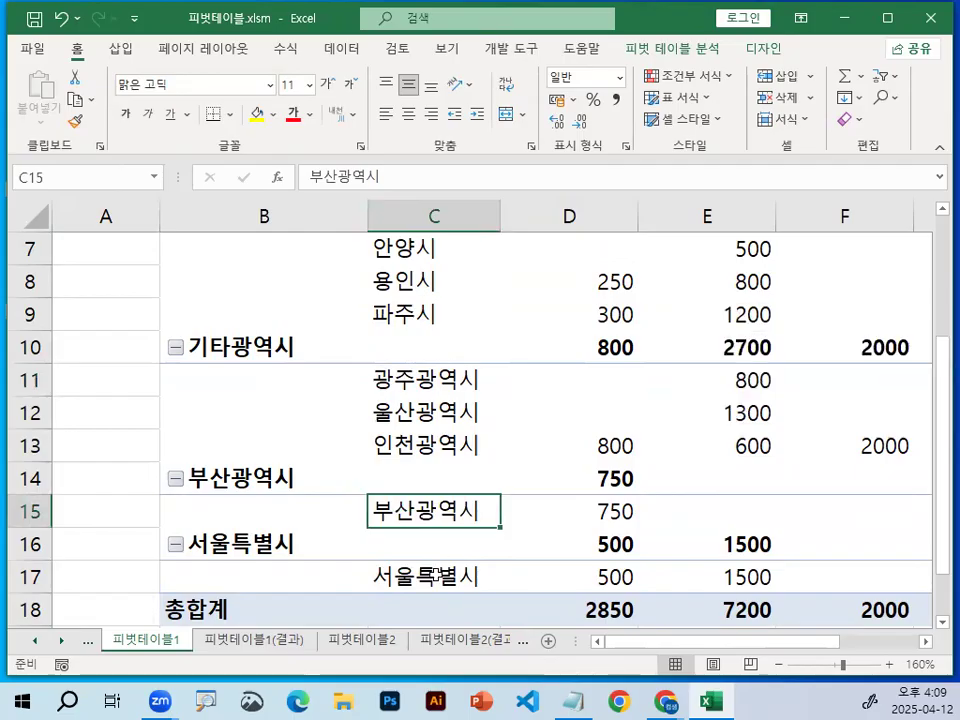
pyautogui.keyDown('ctrl'); pyautogui.click(436, 574); pyautogui.keyUp('ctrl')
pyautogui.rightClick(439, 580)
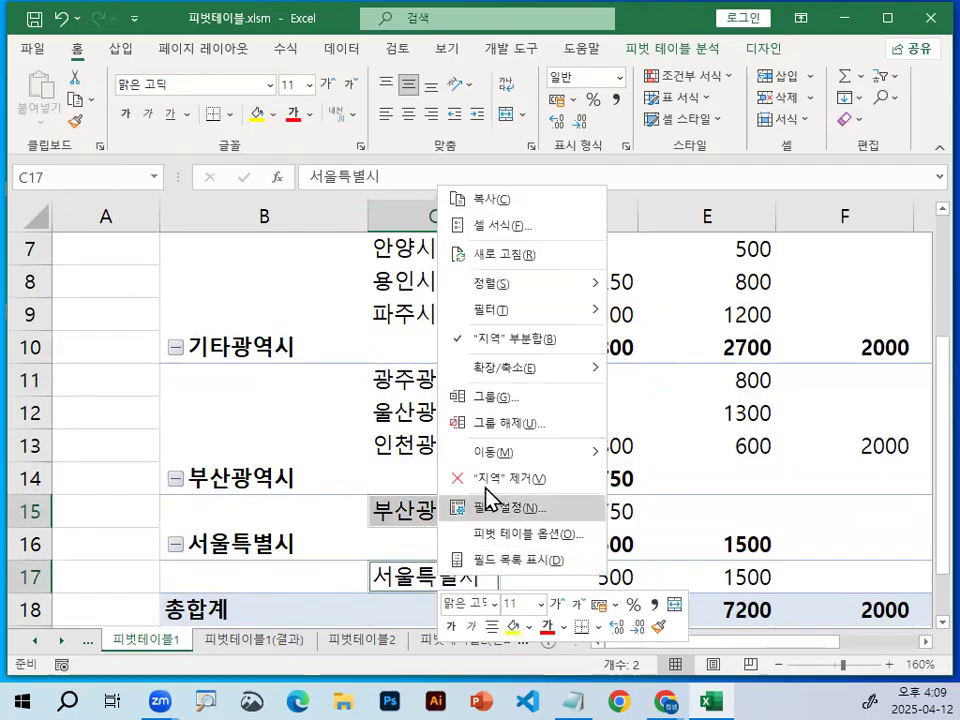
pyautogui.click(507, 396)
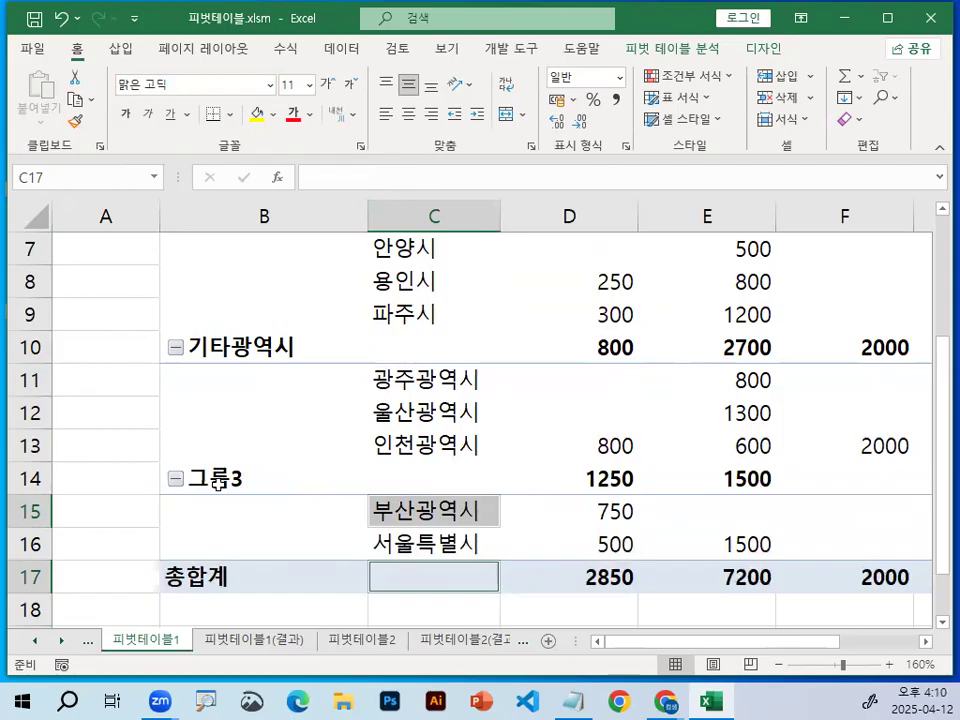
# Step: Rename the 그룹3 row group in the PivotTable as 서울/부산
pyautogui.click(317, 488)
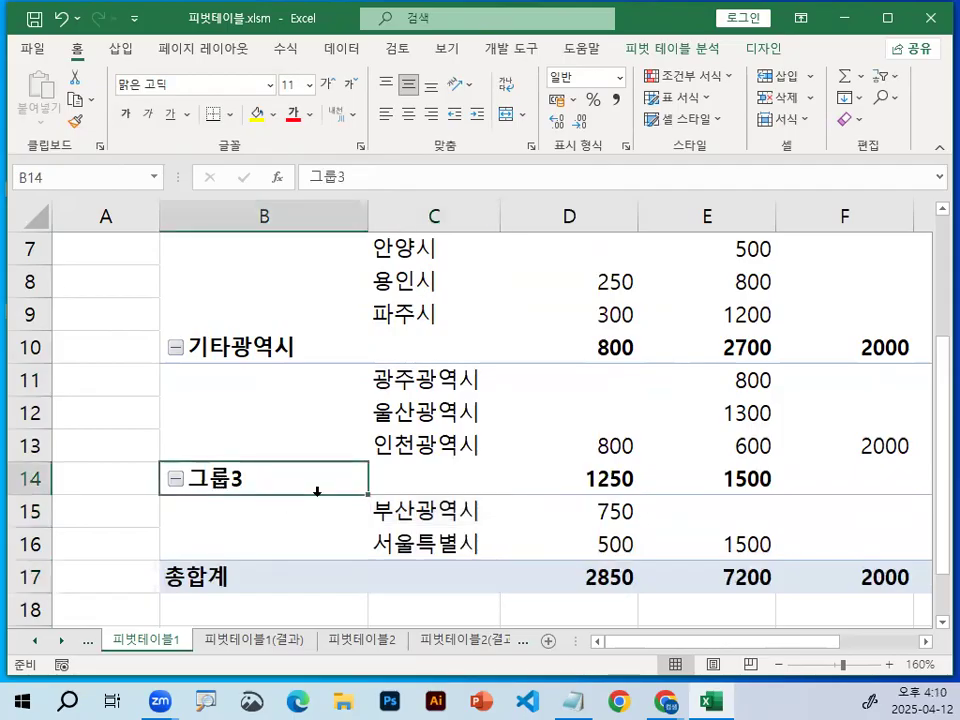
pyautogui.write('서울/ㅂㅜㅅㅏㄴ')
pyautogui.press('Return')
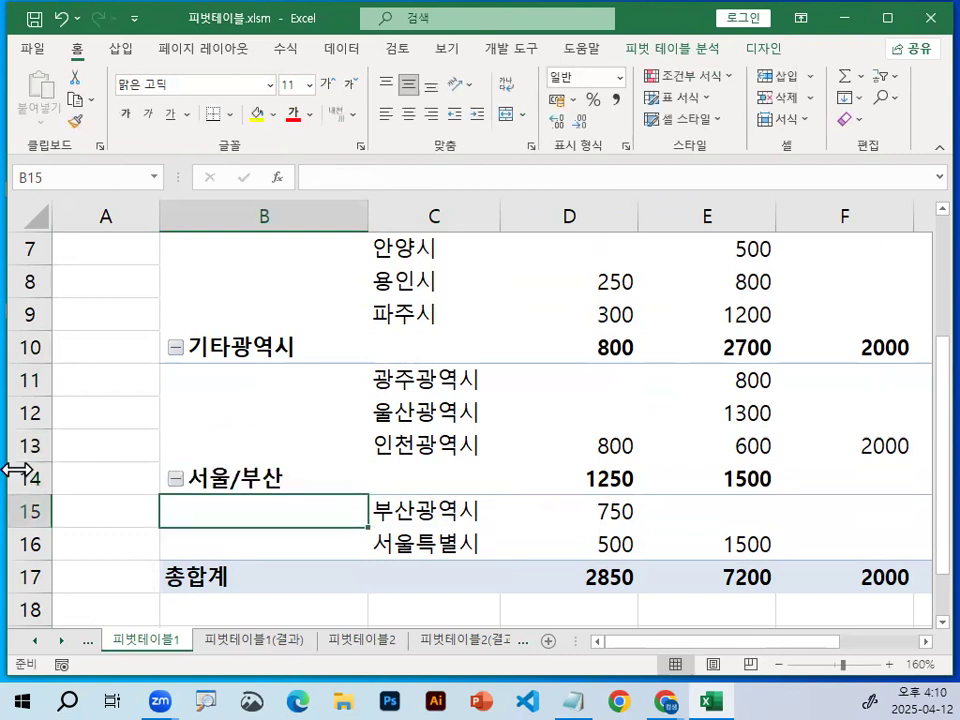
pyautogui.scroll(2, 421, 483)
pyautogui.hotkey('ctrl', '2')
pyautogui.moveTo(376, 373); pyautogui.dragTo(388, 530)
pyautogui.moveTo(470, 500)
pyautogui.mouseDown()
pyautogui.moveTo(349, 461)
pyautogui.moveTo(469, 501)
pyautogui.mouseUp()
pyautogui.moveTo(293, 366)
pyautogui.mouseDown()
pyautogui.moveTo(219, 376)
pyautogui.moveTo(212, 316)
pyautogui.mouseUp()
pyautogui.moveTo(304, 542)
pyautogui.mouseDown()
pyautogui.moveTo(274, 560)
pyautogui.moveTo(281, 529)
pyautogui.moveTo(287, 539)
pyautogui.mouseUp()
pyautogui.press('Escape')
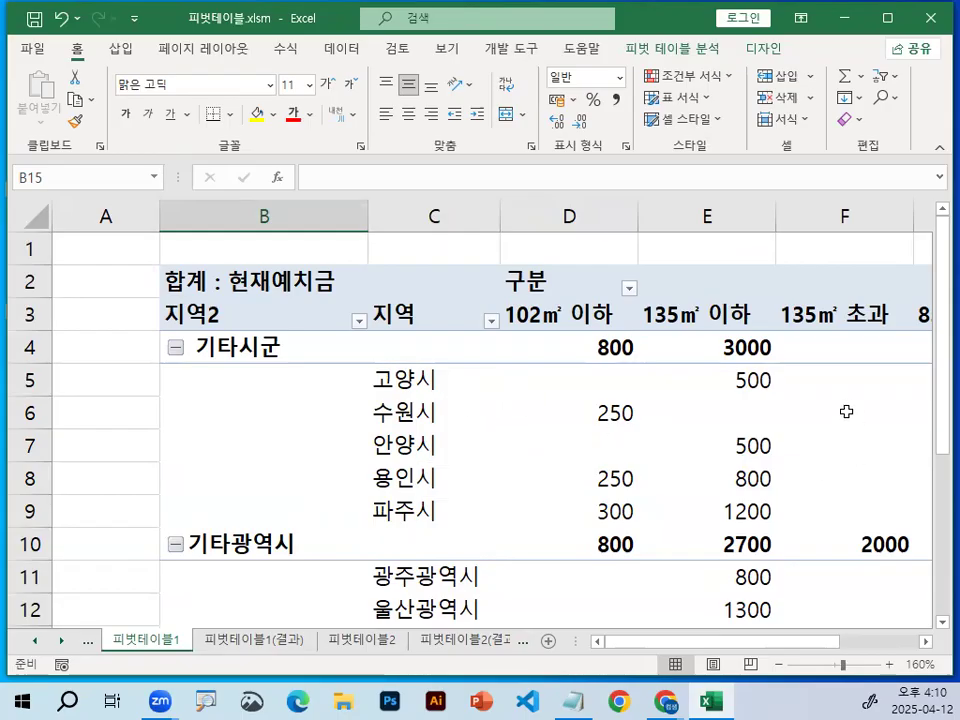
# Step: Examine the 구분 column headings, starting with 102㎡ 이하 in D3, to check how the items are ordered
pyautogui.click(765, 380)
pyautogui.click(595, 316)
pyautogui.moveTo(646, 342)
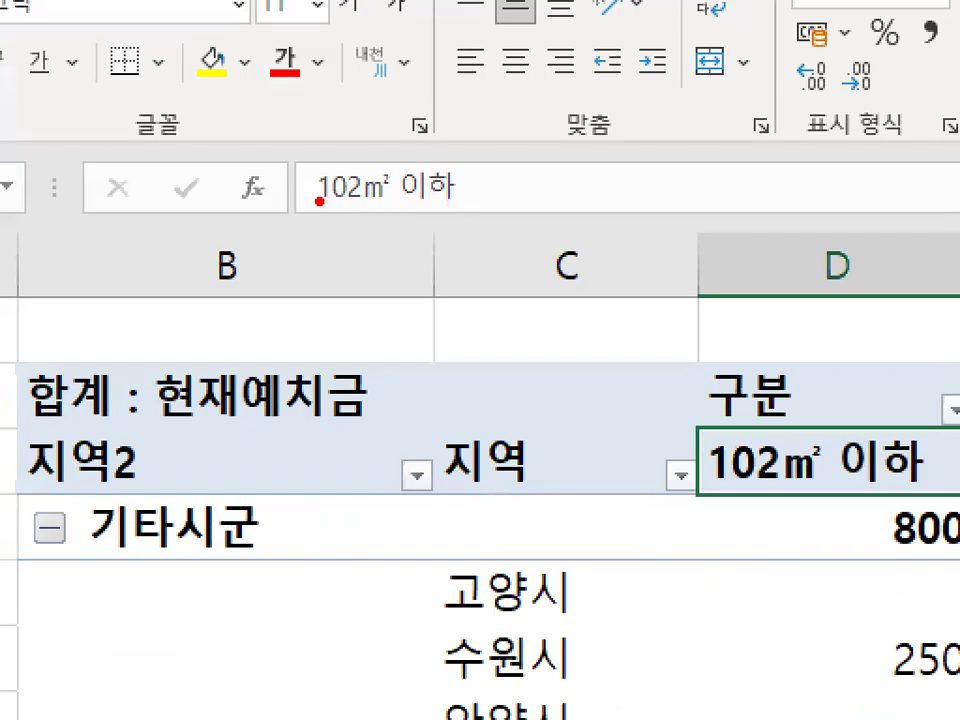
pyautogui.moveTo(318, 201); pyautogui.dragTo(370, 198)
pyautogui.moveTo(380, 197); pyautogui.dragTo(456, 200)
pyautogui.moveTo(383, 195)
pyautogui.mouseDown()
pyautogui.moveTo(454, 194)
pyautogui.moveTo(318, 172)
pyautogui.moveTo(478, 204)
pyautogui.mouseUp()
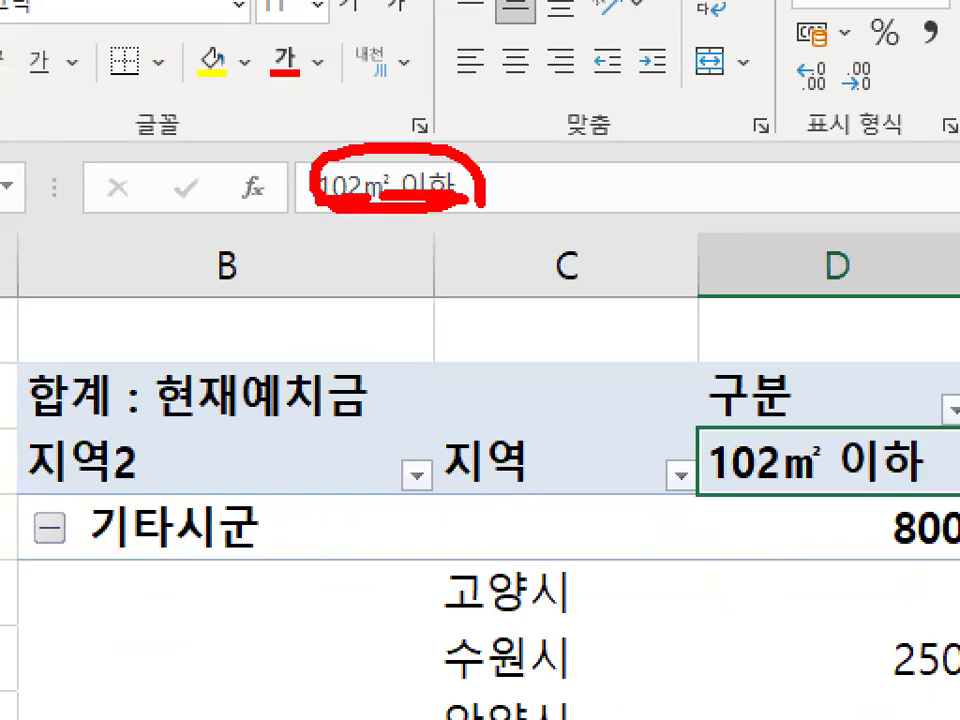
pyautogui.press('Escape')
pyautogui.hotkey('ctrl', '1')
pyautogui.click(575, 312)
pyautogui.moveTo(437, 288)
pyautogui.mouseDown()
pyautogui.moveTo(520, 276)
pyautogui.moveTo(522, 284)
pyautogui.mouseUp()
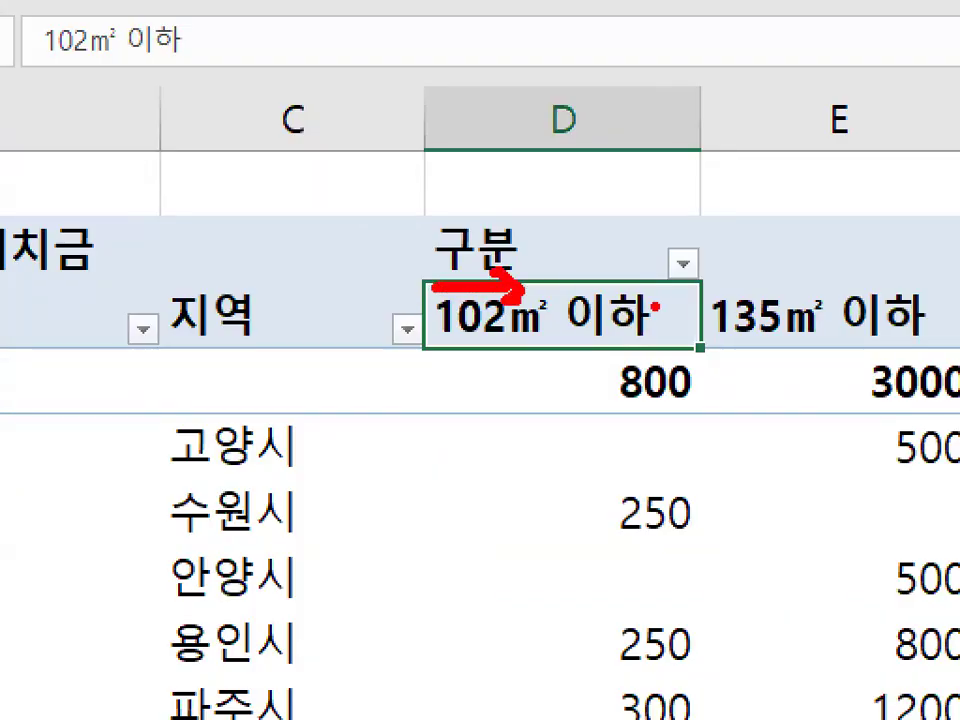
pyautogui.moveTo(690, 302)
pyautogui.mouseDown()
pyautogui.moveTo(782, 299)
pyautogui.moveTo(792, 320)
pyautogui.mouseUp()
pyautogui.press('Escape')
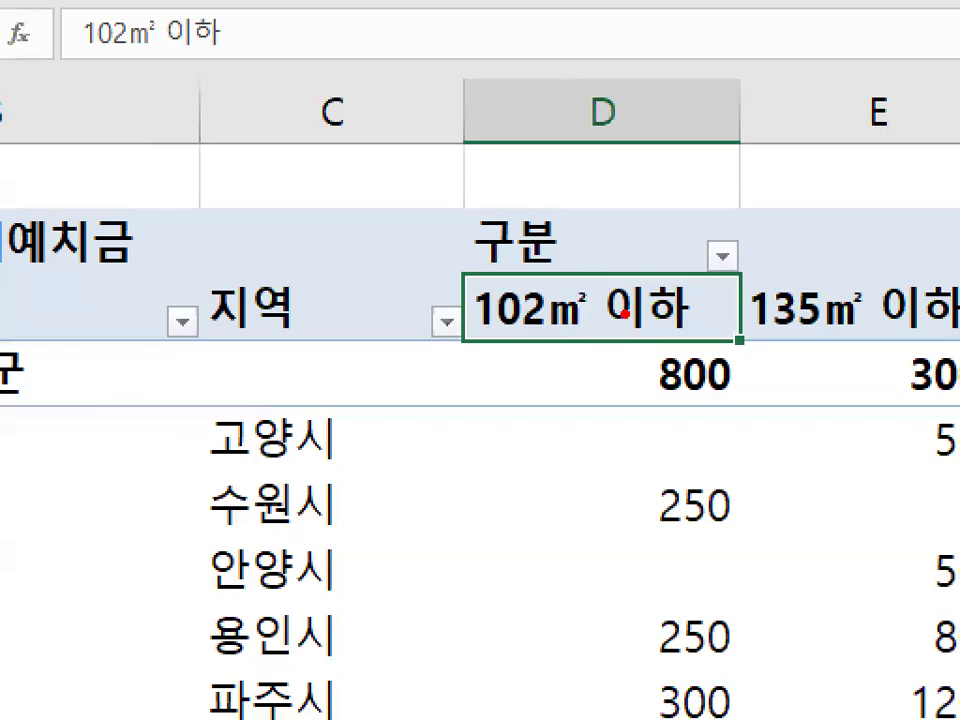
pyautogui.moveTo(686, 308)
pyautogui.mouseDown()
pyautogui.moveTo(468, 306)
pyautogui.moveTo(557, 296)
pyautogui.mouseUp()
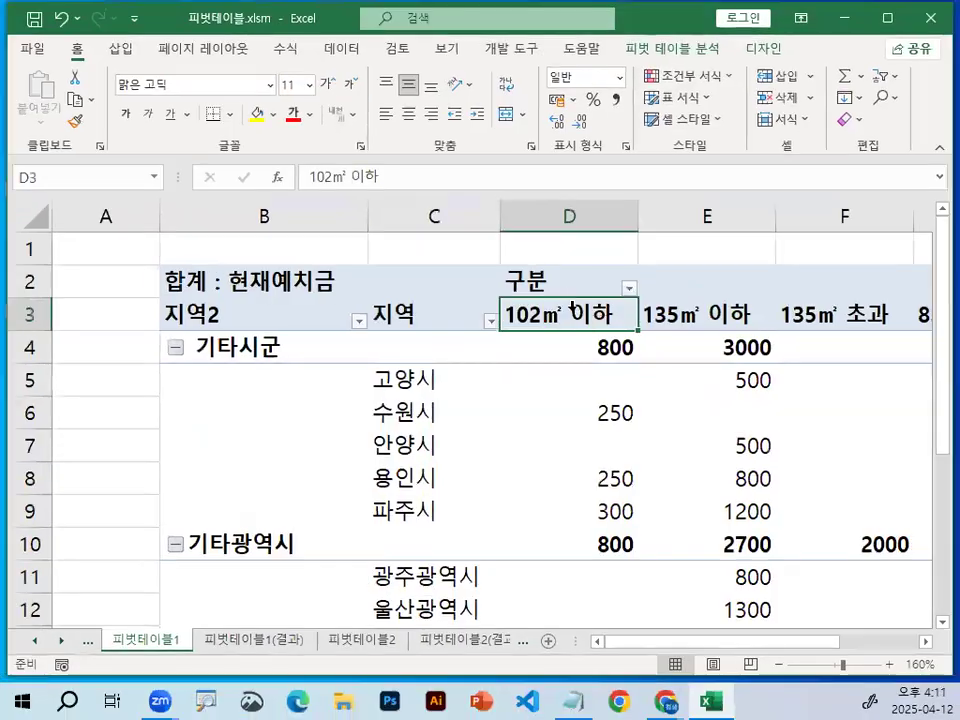
# Step: Sort the PivotTable's 구분 column field in ascending text order from its field heading in D2
pyautogui.click(582, 248)
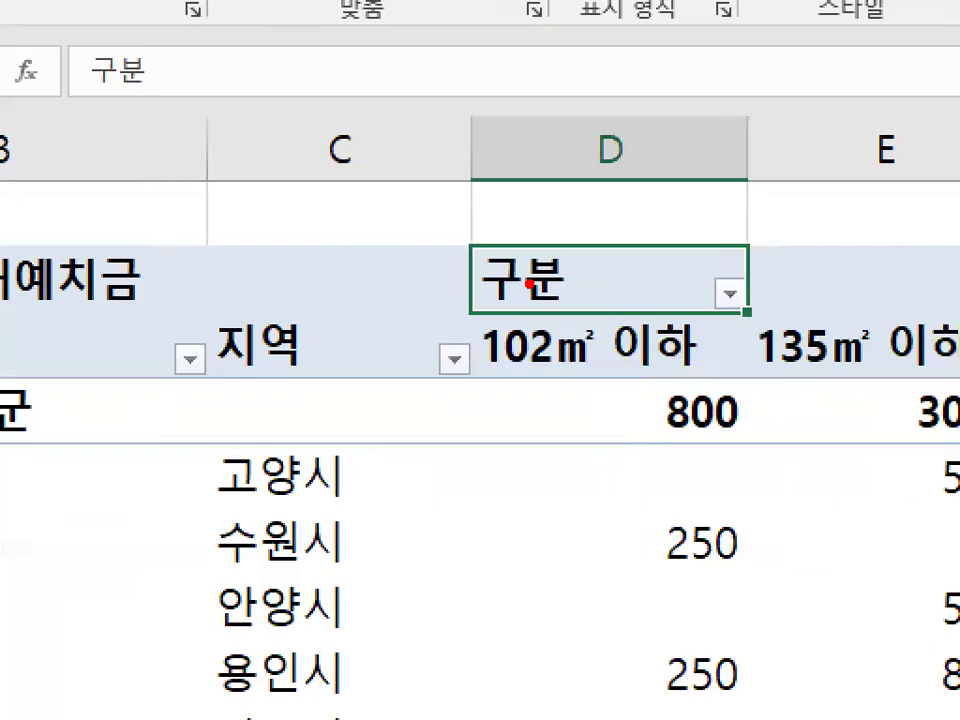
pyautogui.moveTo(572, 276)
pyautogui.mouseDown()
pyautogui.moveTo(527, 293)
pyautogui.moveTo(540, 245)
pyautogui.mouseUp()
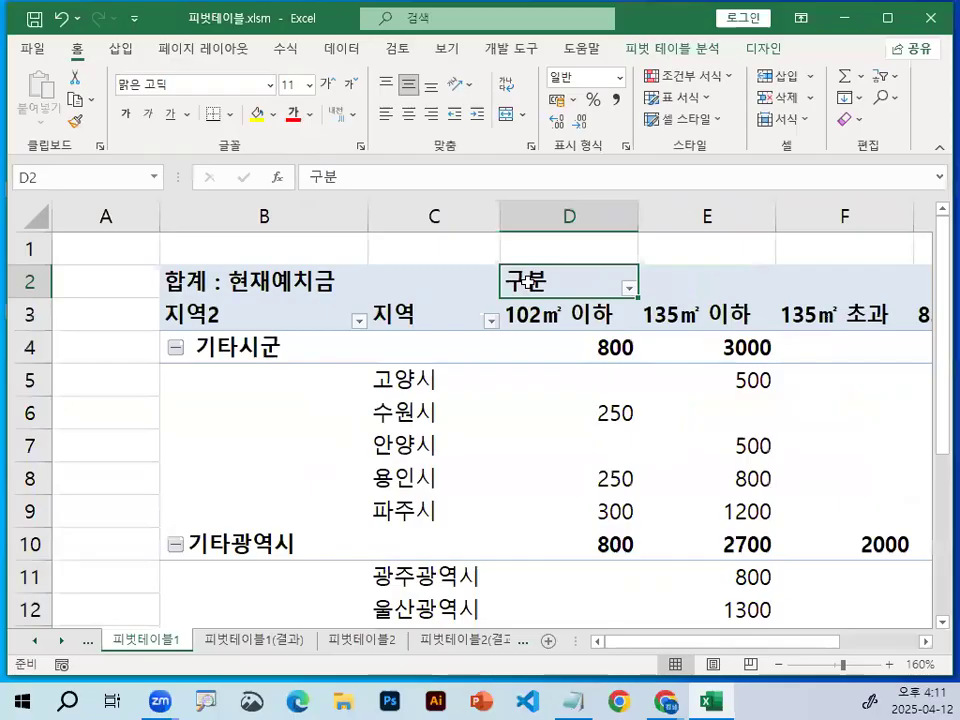
pyautogui.rightClick(531, 297)
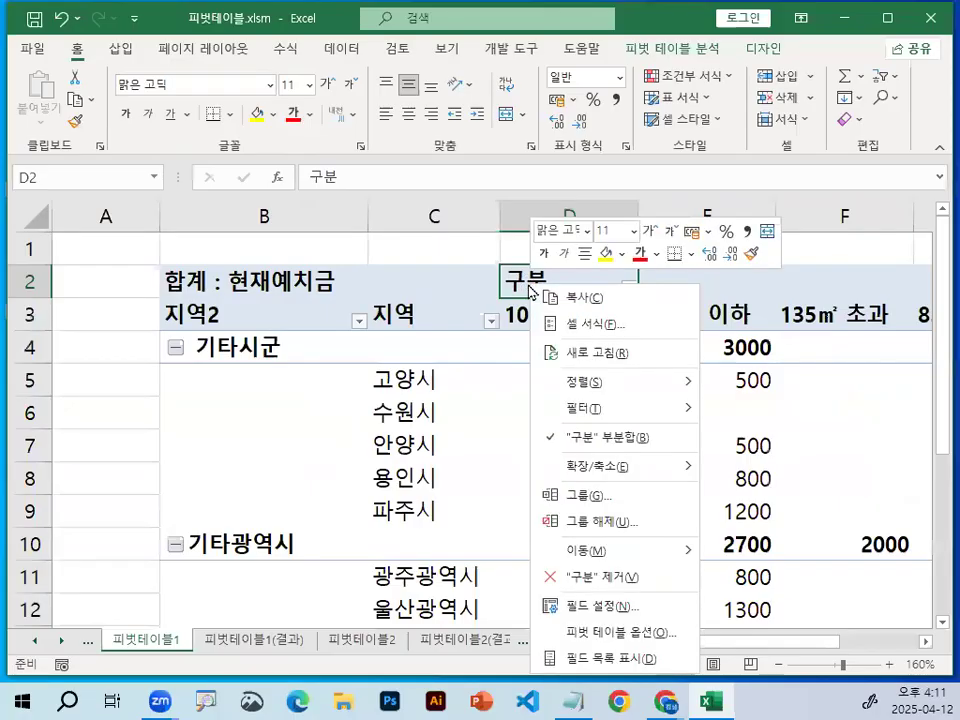
pyautogui.moveTo(616, 399)
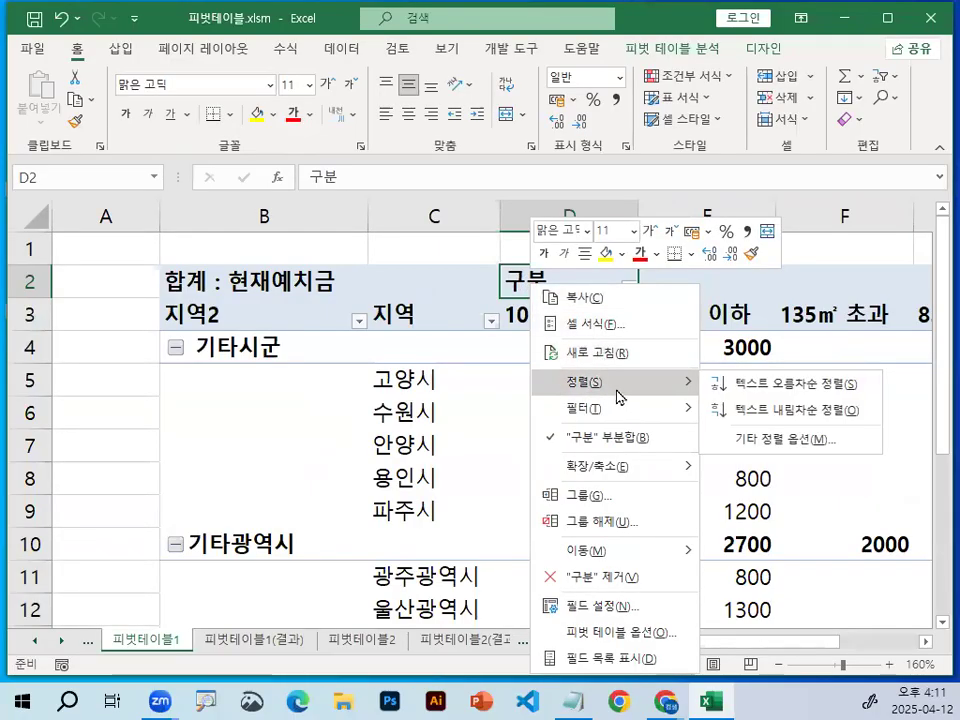
pyautogui.click(769, 390)
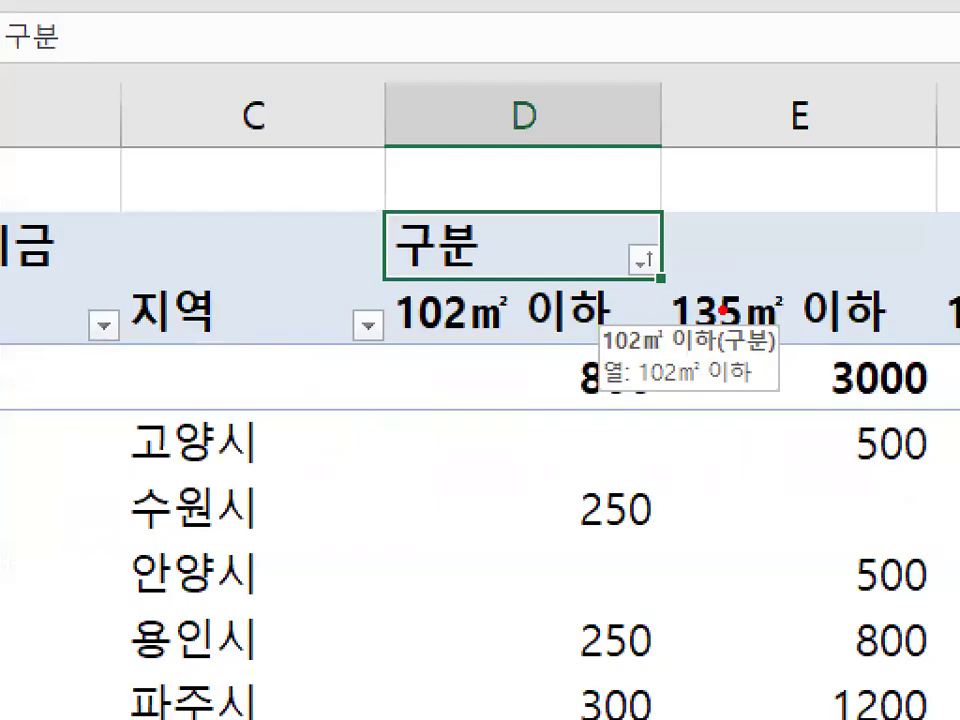
pyautogui.moveTo(723, 310); pyautogui.dragTo(717, 285)
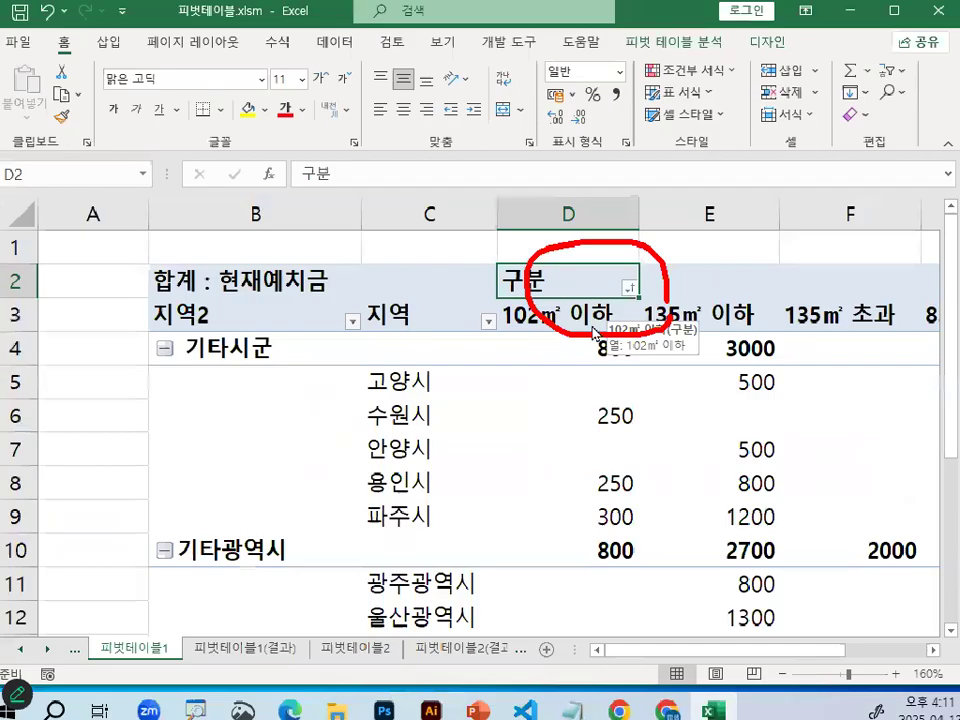
# Step: Apply the ascending text sort to the 구분 field again, this time from the 102㎡ 이하 item in D3
pyautogui.click(510, 313)
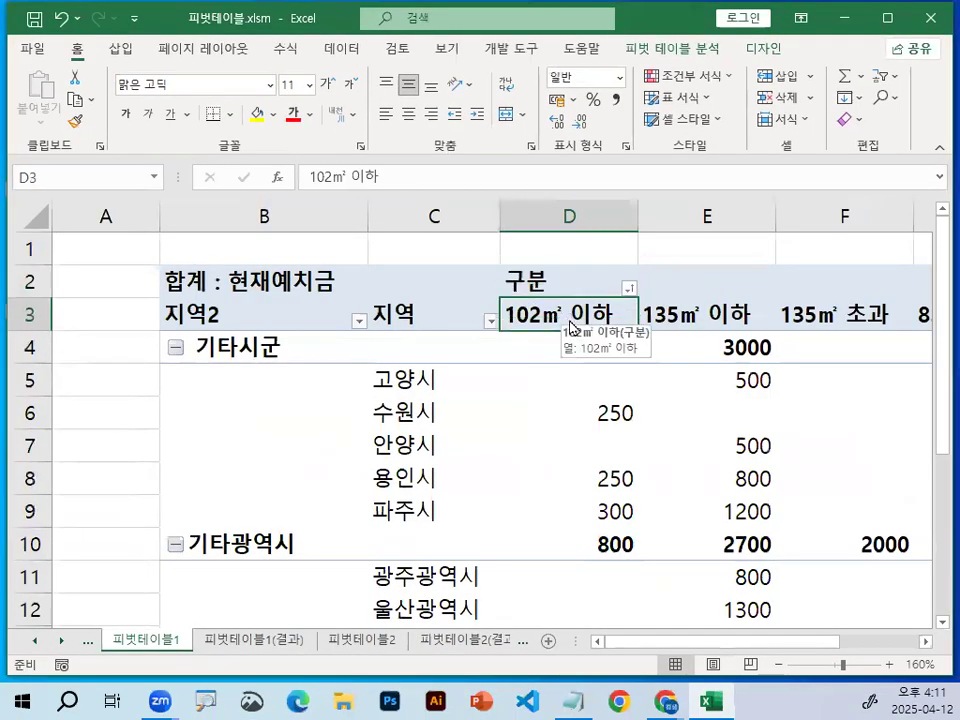
pyautogui.rightClick(540, 315)
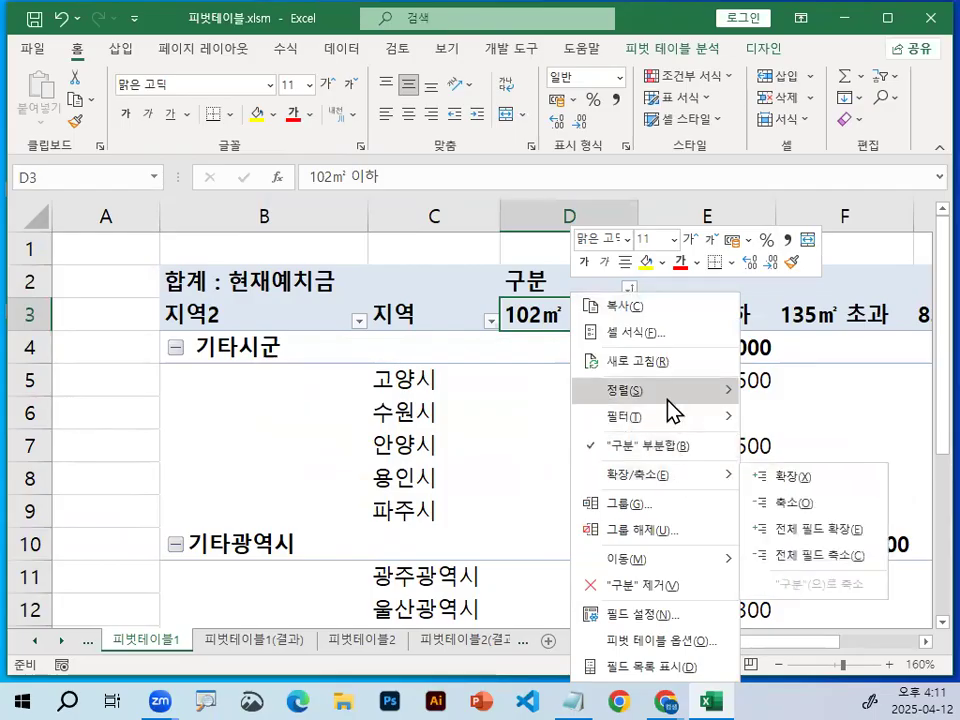
pyautogui.moveTo(670, 402)
pyautogui.click(760, 392)
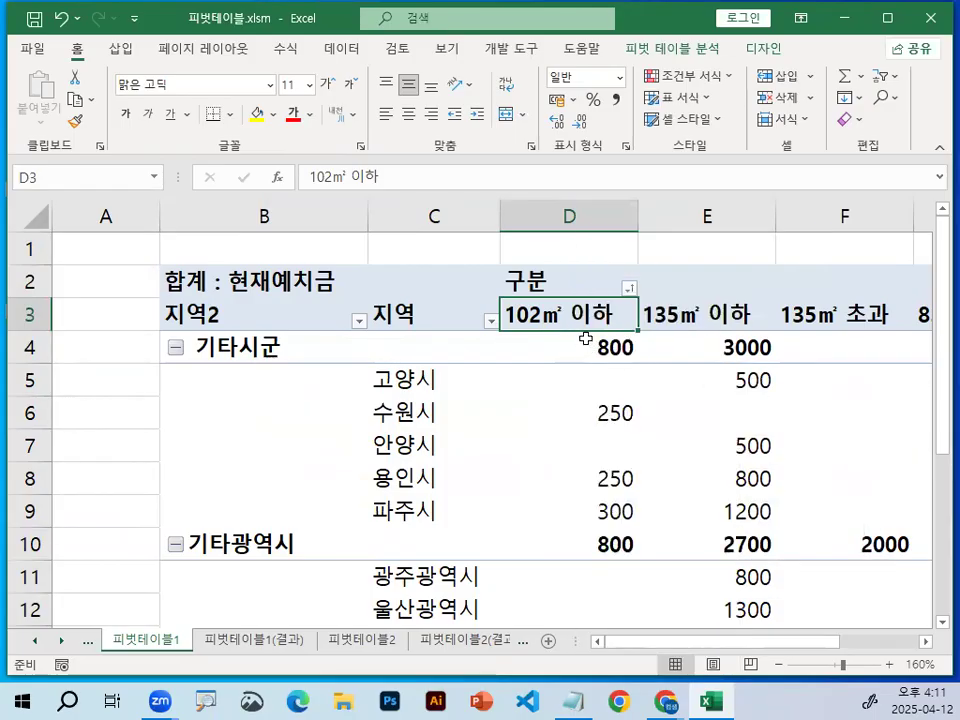
# Step: Sort the PivotTable's 구분 column field in descending text order
pyautogui.click(600, 290)
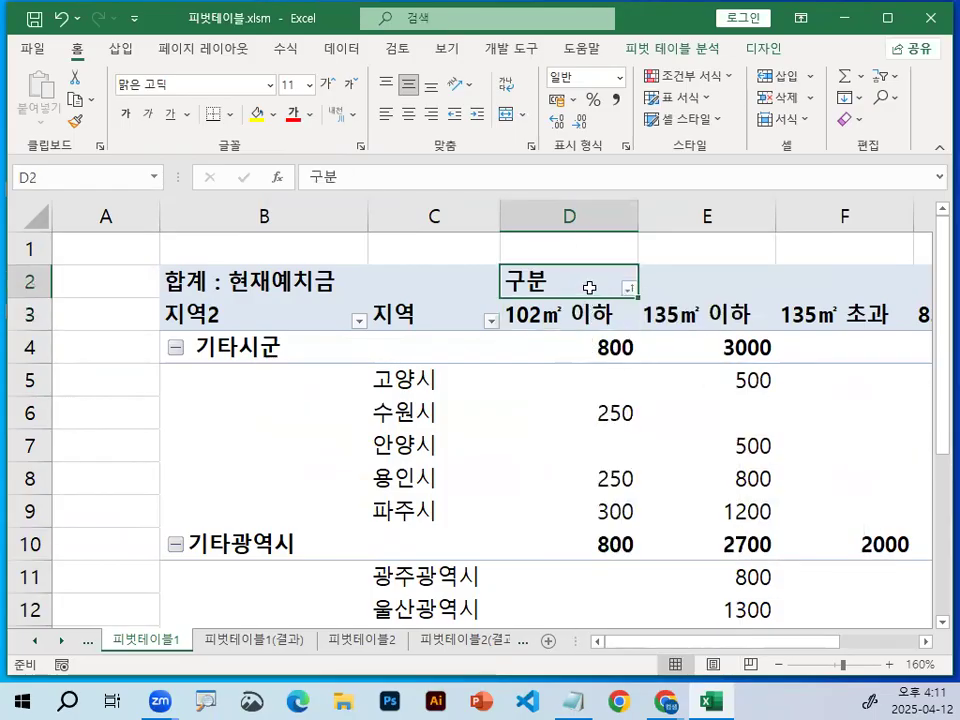
pyautogui.rightClick(590, 288)
pyautogui.moveTo(671, 388)
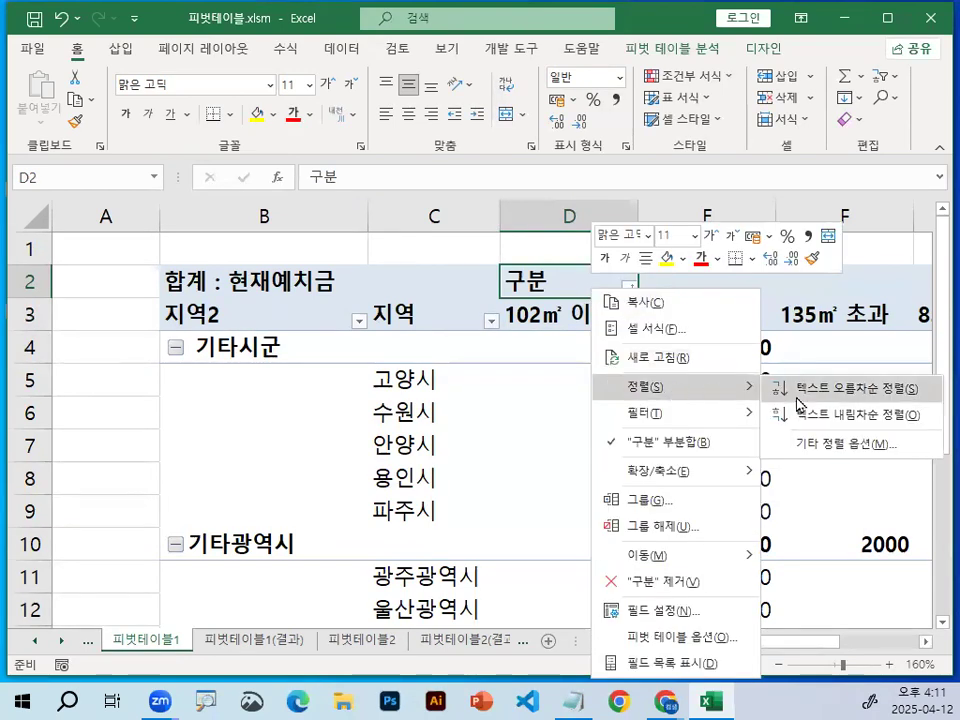
pyautogui.click(805, 414)
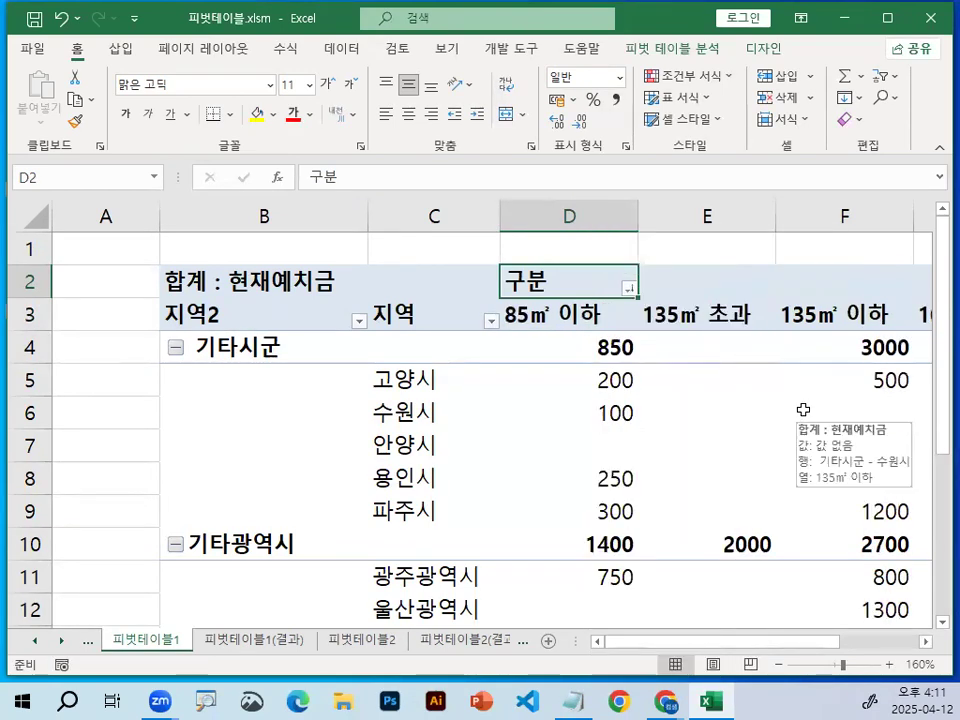
# Step: Examine the order of the 구분 column headings in row 3 of the pivot table
pyautogui.click(924, 641)
pyautogui.click(924, 641)
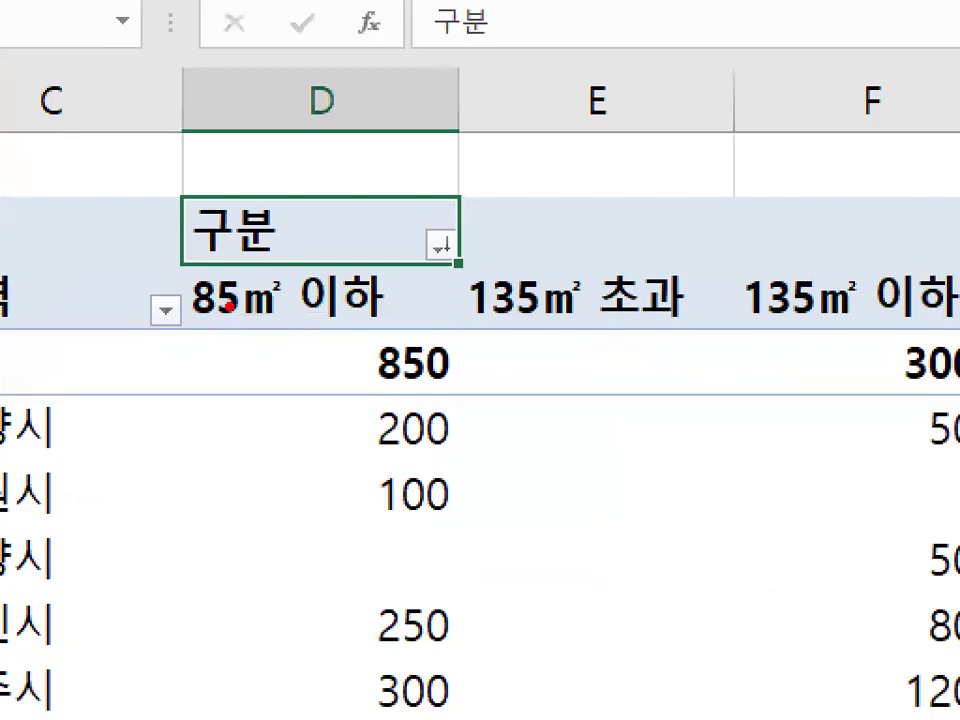
pyautogui.moveTo(230, 306)
pyautogui.mouseDown()
pyautogui.moveTo(203, 312)
pyautogui.moveTo(196, 276)
pyautogui.moveTo(206, 300)
pyautogui.mouseUp()
pyautogui.moveTo(180, 243)
pyautogui.mouseDown()
pyautogui.moveTo(192, 266)
pyautogui.moveTo(265, 185)
pyautogui.mouseUp()
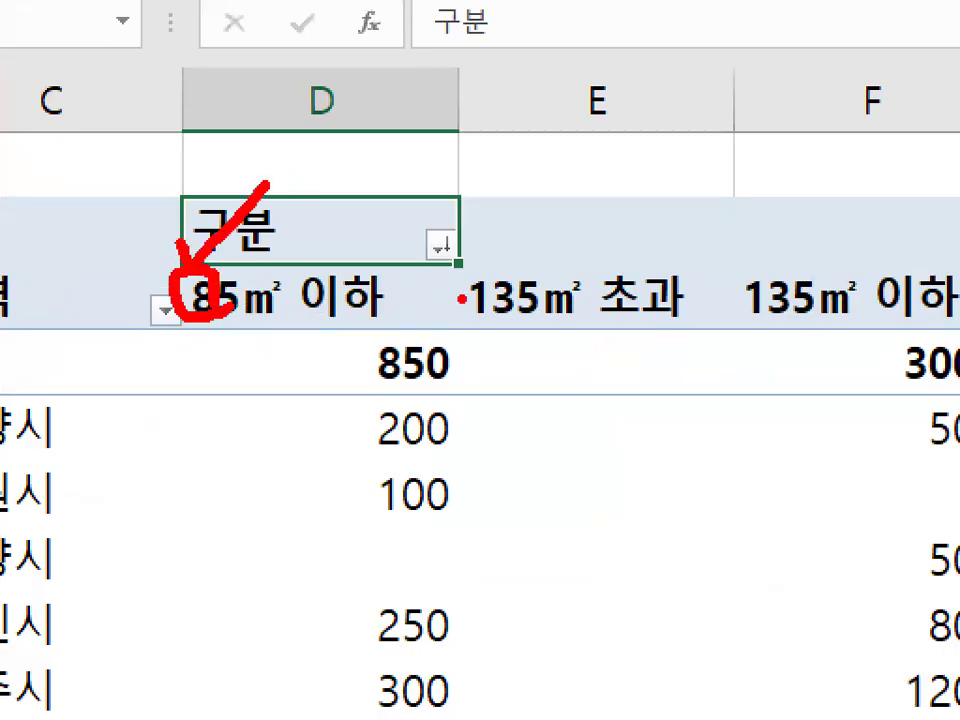
pyautogui.press('Escape')
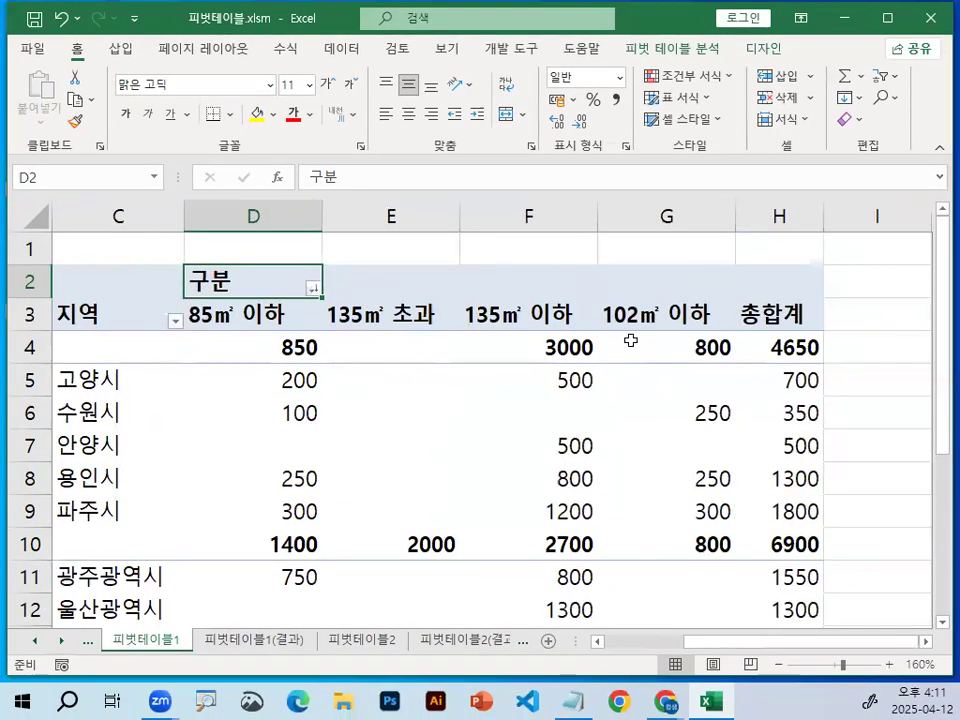
pyautogui.hotkey('ctrl', '1')
pyautogui.click(338, 308)
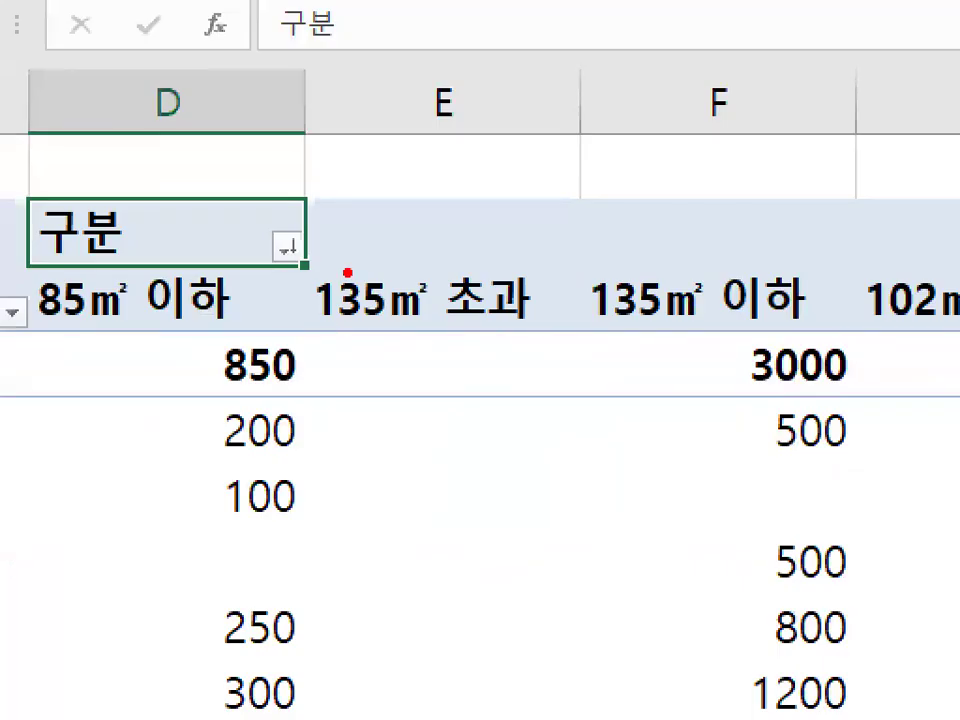
pyautogui.press('Escape')
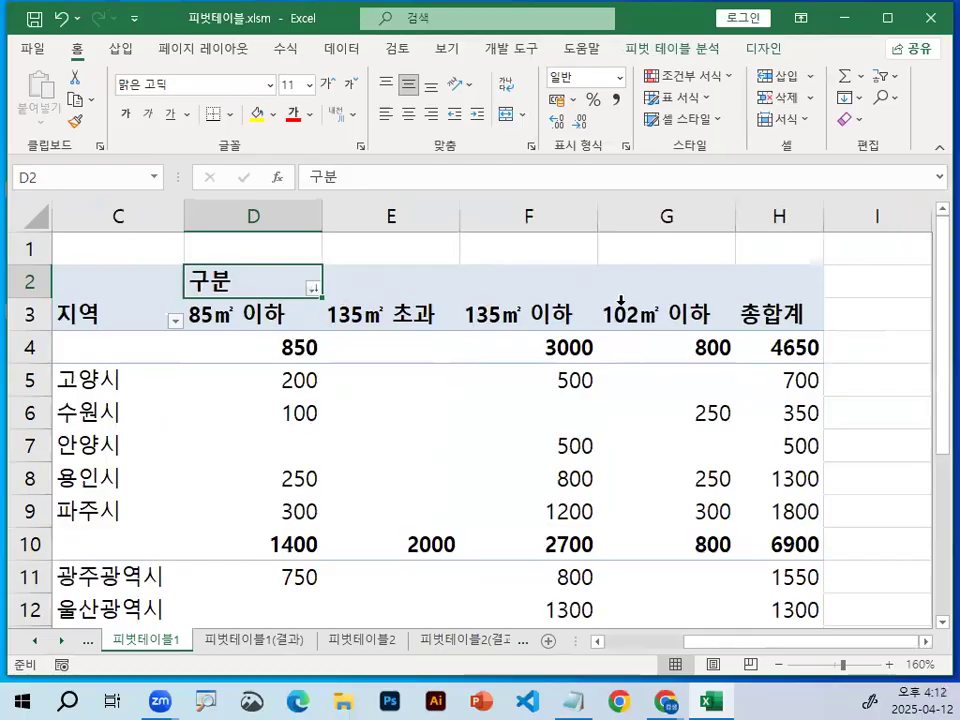
pyautogui.click(902, 268)
pyautogui.hotkey('ctrl', '1')
pyautogui.moveTo(619, 310); pyautogui.dragTo(716, 338)
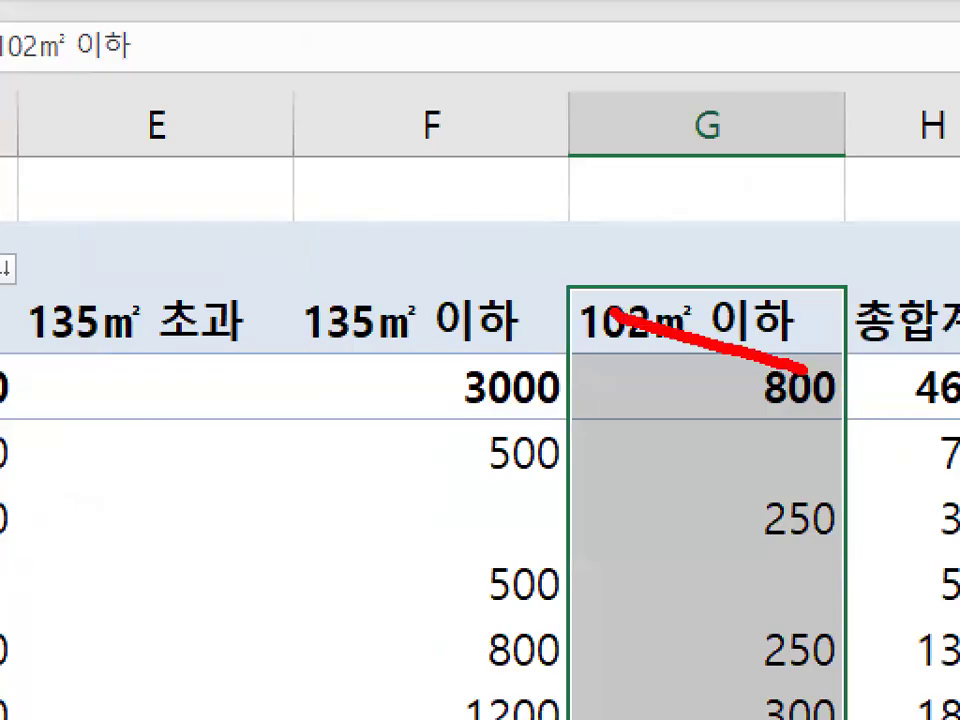
pyautogui.press('Escape')
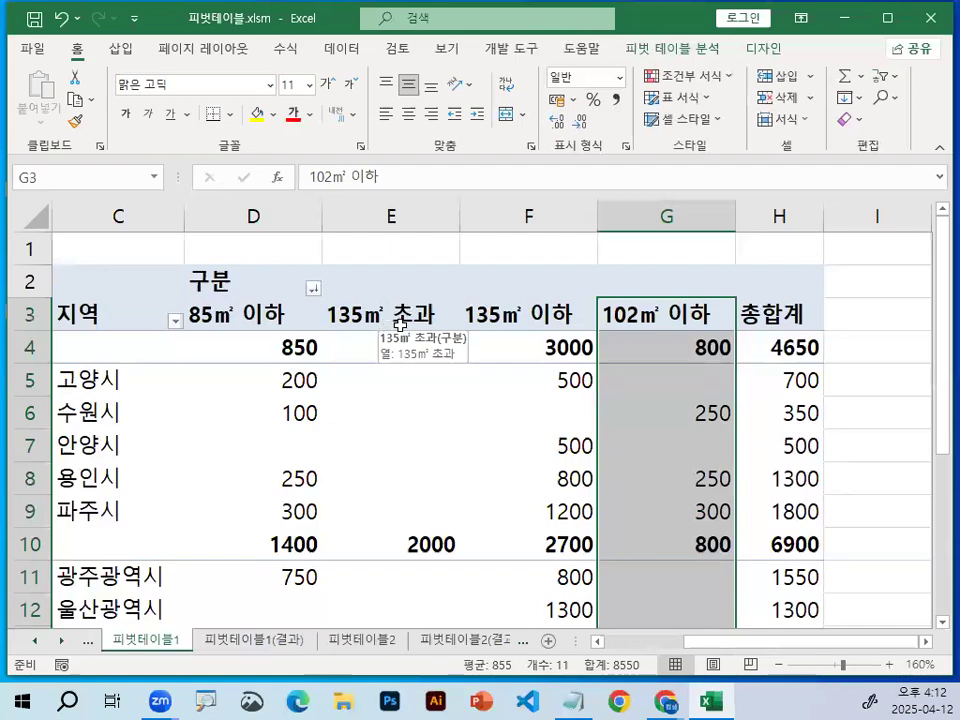
pyautogui.hotkey('ctrl', '1')
pyautogui.moveTo(443, 318); pyautogui.dragTo(368, 327)
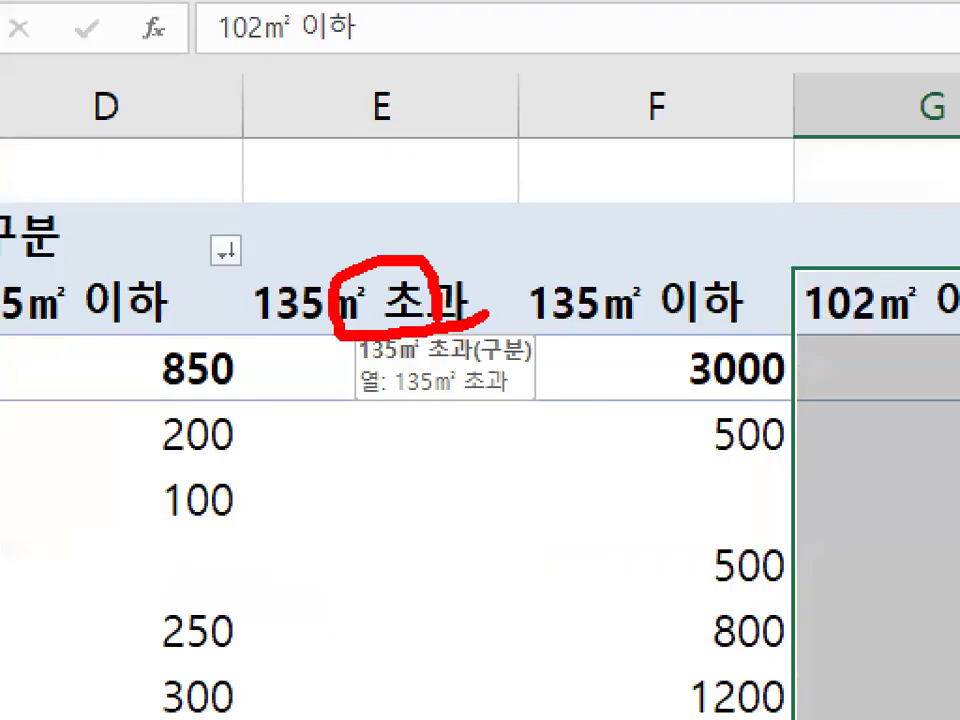
pyautogui.press('Escape')
# Step: Undo the recent sorts of the 구분 field in the pivot table
pyautogui.click(199, 284)
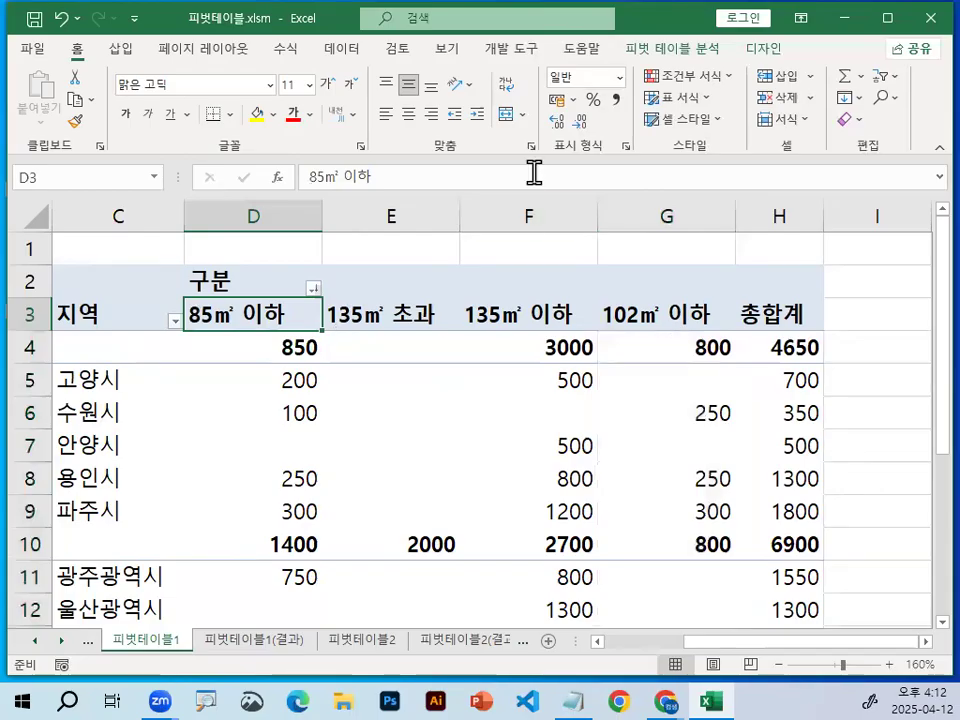
pyautogui.click(61, 19)
pyautogui.click(61, 19)
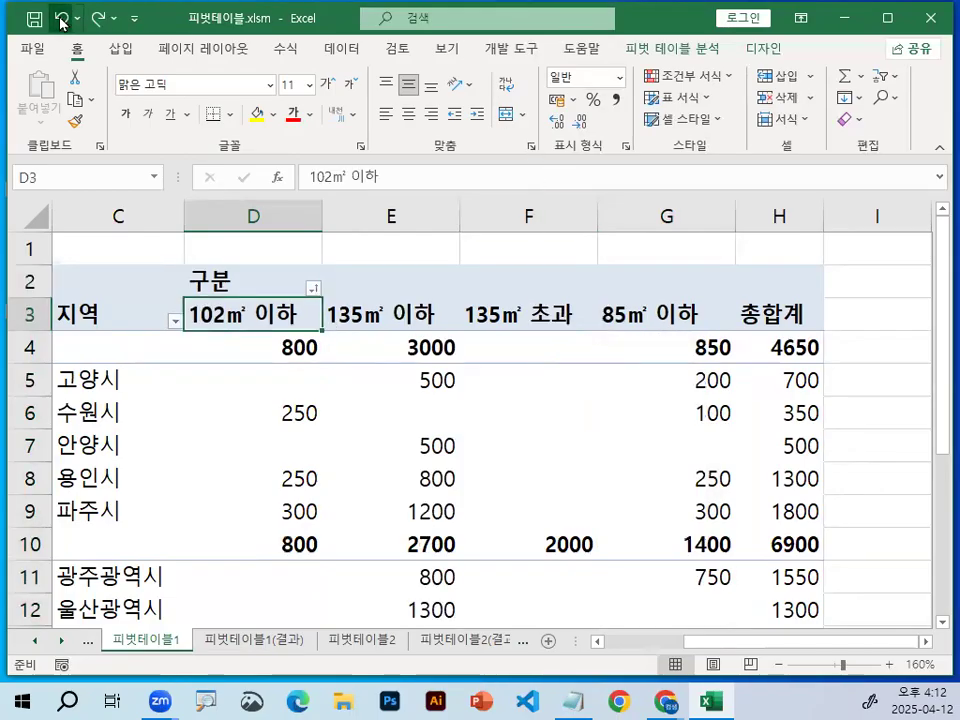
pyautogui.click(57, 20)
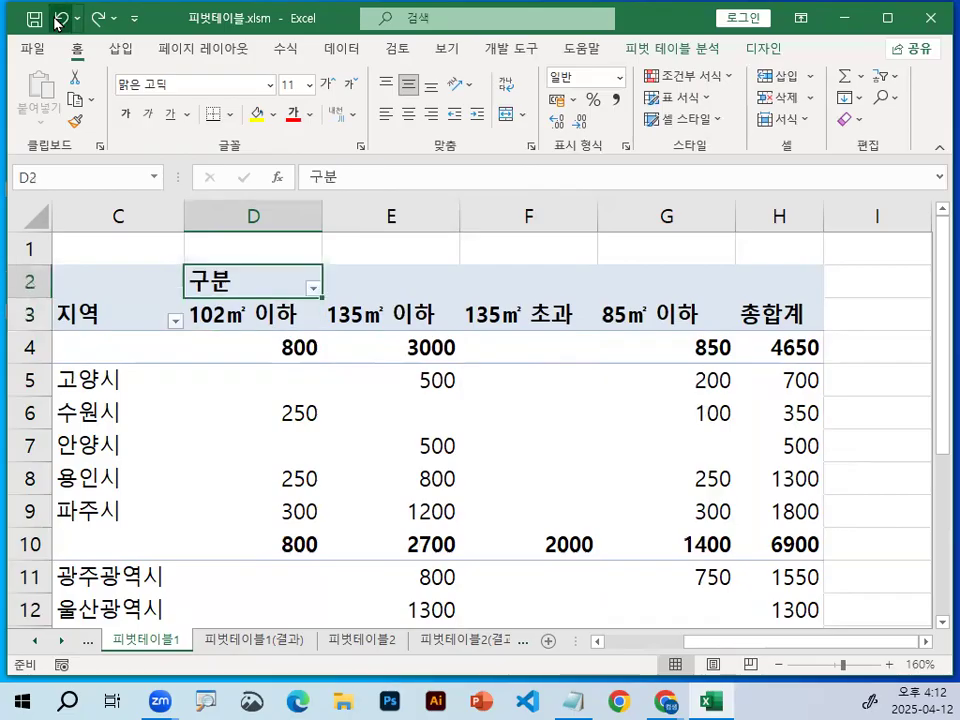
# Step: Compare the position of the 85㎡ 이하 heading with the other 구분 headings in the pivot table
pyautogui.hotkey('ctrl', '1')
pyautogui.click(294, 339)
pyautogui.moveTo(443, 338)
pyautogui.mouseDown()
pyautogui.moveTo(564, 429)
pyautogui.moveTo(548, 470)
pyautogui.mouseUp()
pyautogui.press('Escape')
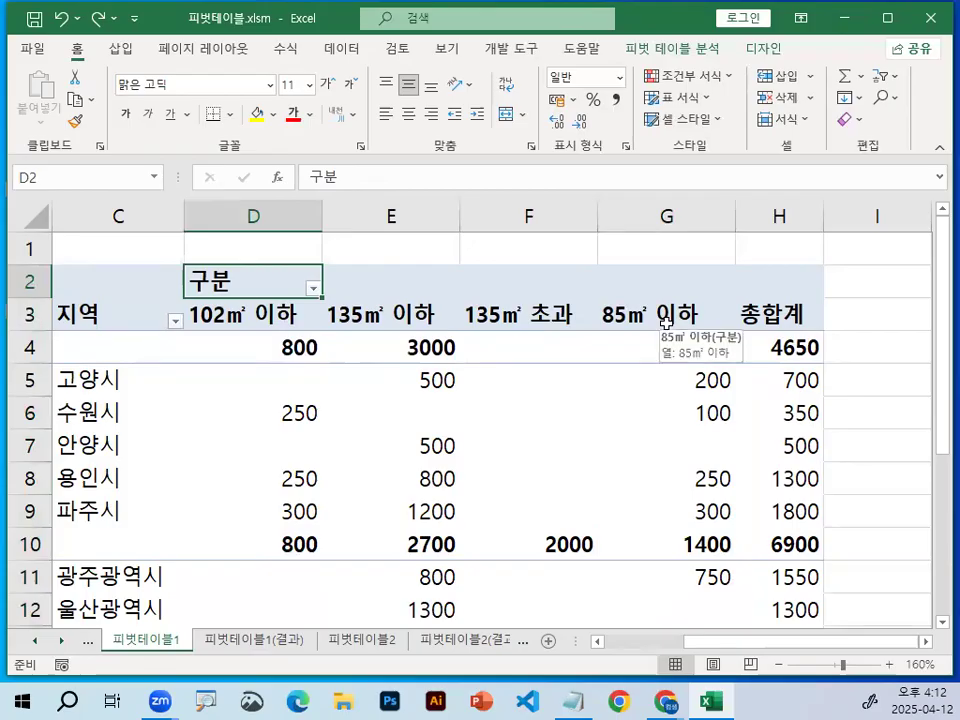
pyautogui.hotkey('ctrl', '1')
pyautogui.moveTo(786, 324); pyautogui.dragTo(784, 320)
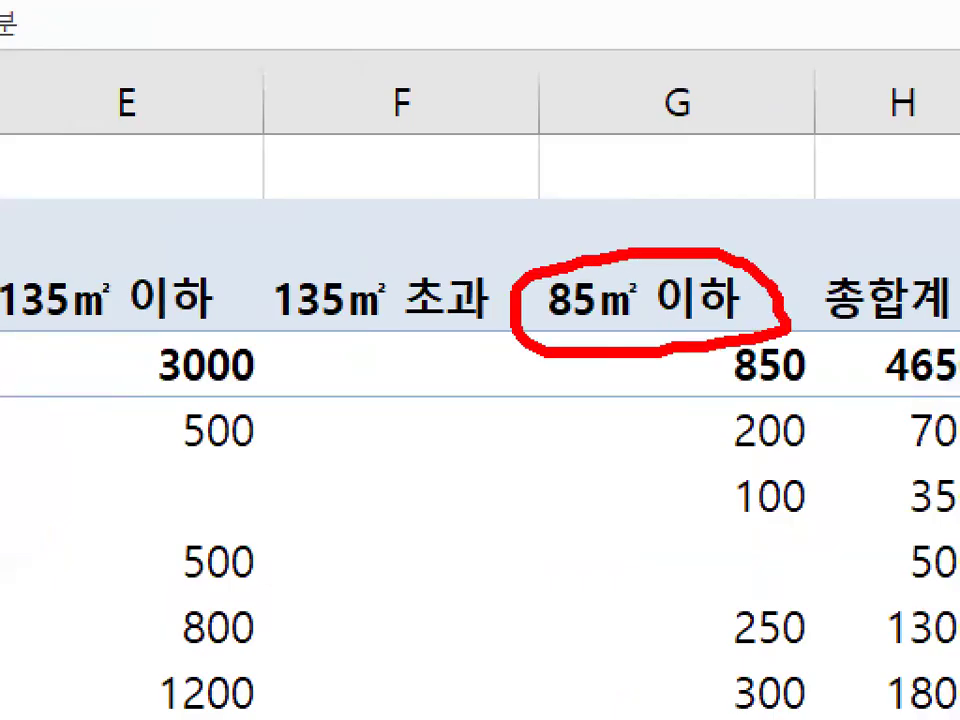
pyautogui.press('Escape')
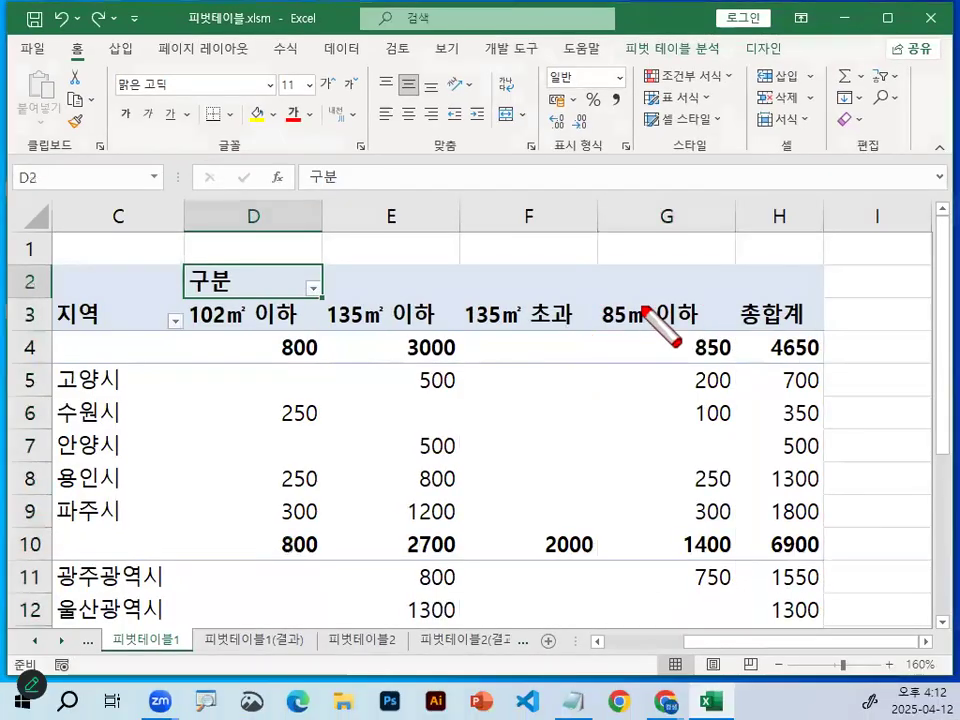
pyautogui.moveTo(658, 308)
pyautogui.mouseDown()
pyautogui.moveTo(444, 206)
pyautogui.moveTo(191, 315)
pyautogui.moveTo(208, 304)
pyautogui.moveTo(235, 326)
pyautogui.moveTo(590, 327)
pyautogui.mouseUp()
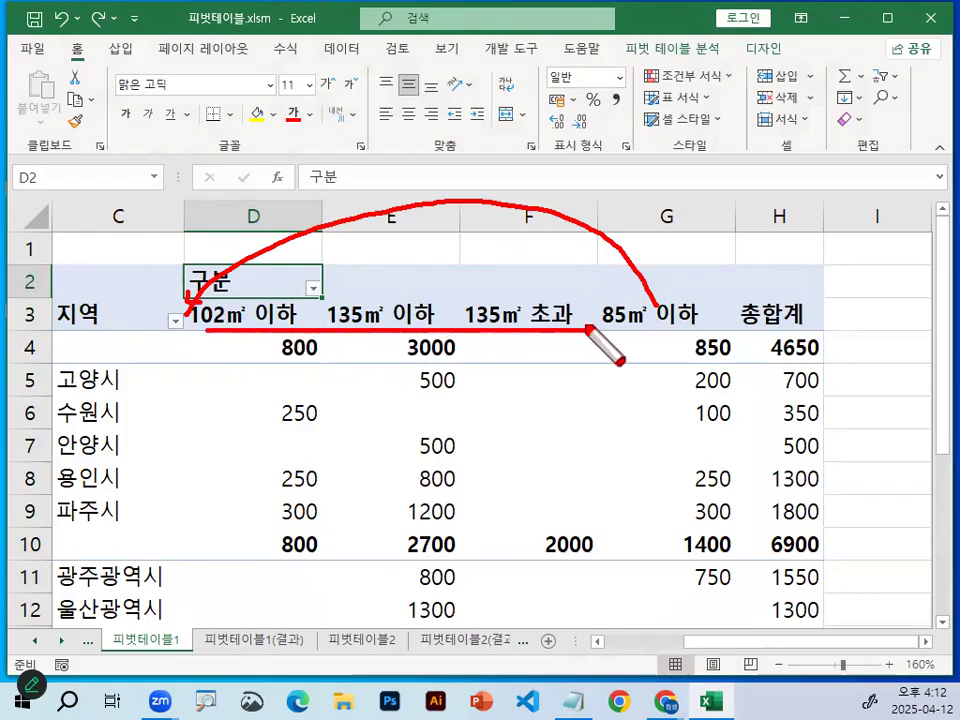
pyautogui.moveTo(604, 300)
pyautogui.mouseDown()
pyautogui.moveTo(712, 330)
pyautogui.moveTo(660, 289)
pyautogui.moveTo(204, 312)
pyautogui.mouseUp()
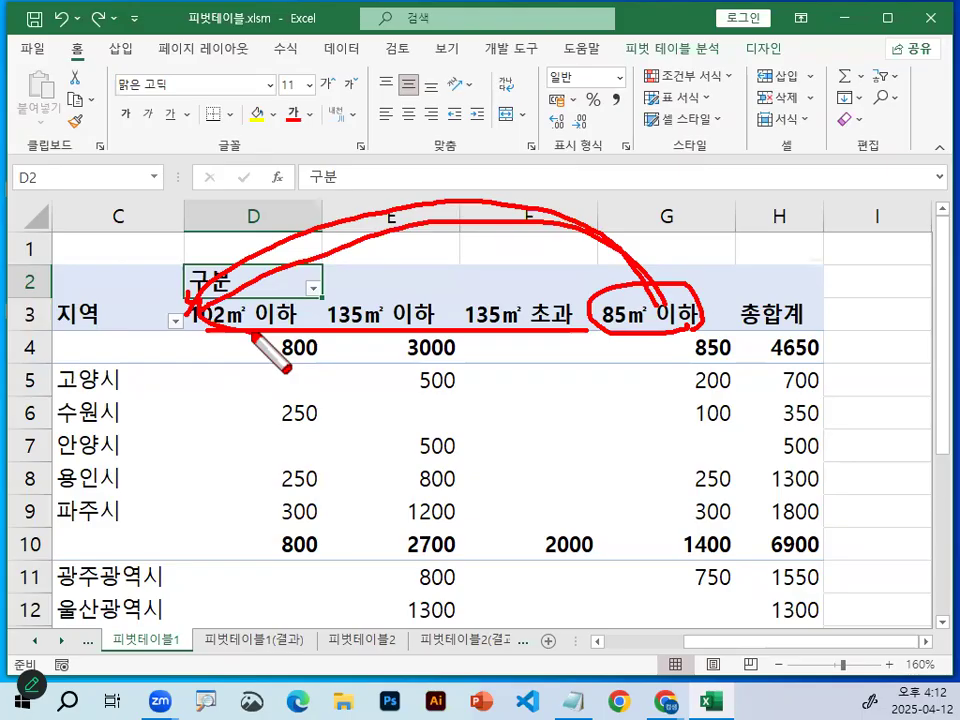
pyautogui.press('Escape')
pyautogui.hotkey('ctrl', '2')
pyautogui.moveTo(712, 322)
pyautogui.mouseDown()
pyautogui.moveTo(660, 338)
pyautogui.moveTo(617, 317)
pyautogui.moveTo(680, 322)
pyautogui.mouseUp()
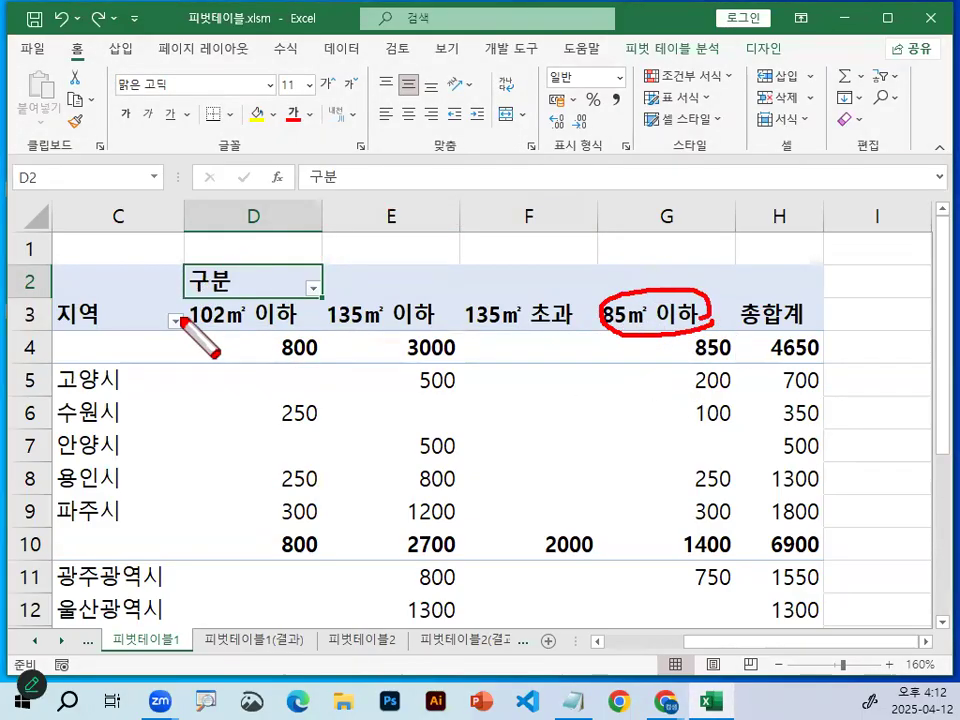
pyautogui.moveTo(620, 313)
pyautogui.mouseDown()
pyautogui.moveTo(525, 218)
pyautogui.moveTo(258, 212)
pyautogui.moveTo(184, 318)
pyautogui.mouseUp()
pyautogui.press('Escape')
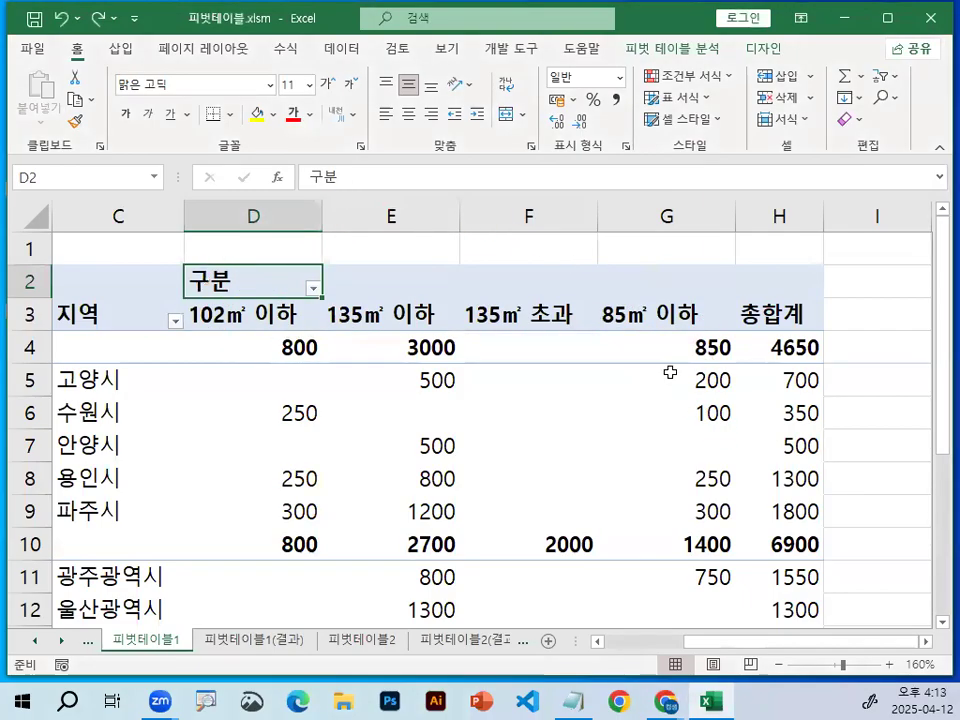
# Step: Review the Move options available for the 85㎡ 이하 item of the 구분 field
pyautogui.click(671, 317)
pyautogui.moveTo(729, 314)
pyautogui.mouseDown()
pyautogui.moveTo(678, 327)
pyautogui.moveTo(652, 284)
pyautogui.moveTo(645, 329)
pyautogui.moveTo(488, 295)
pyautogui.moveTo(710, 276)
pyautogui.mouseUp()
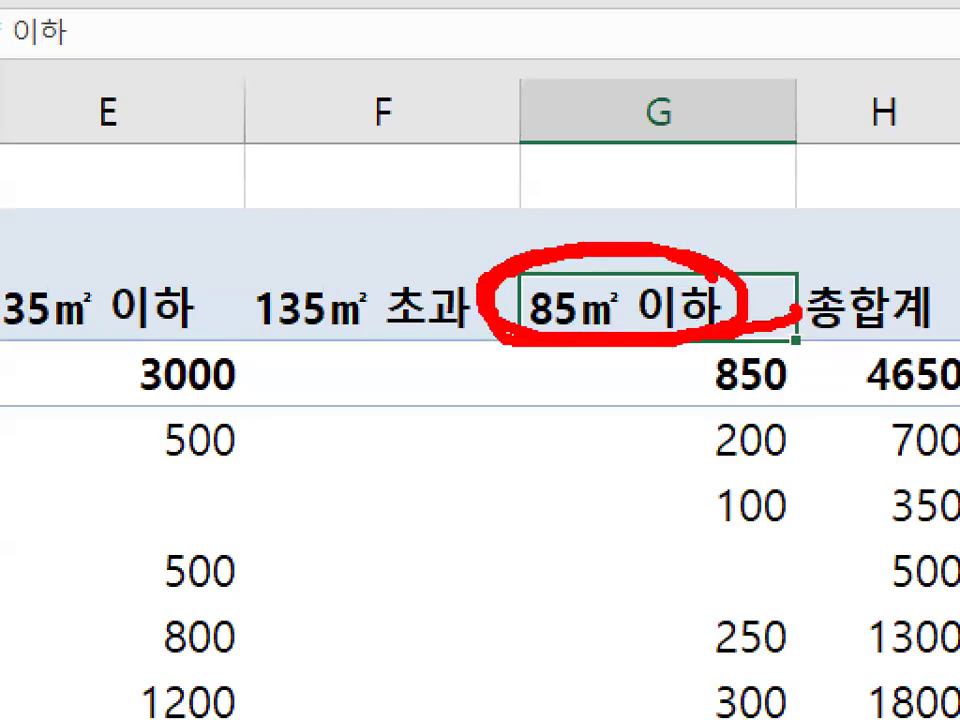
pyautogui.press('Escape')
pyautogui.rightClick(588, 316)
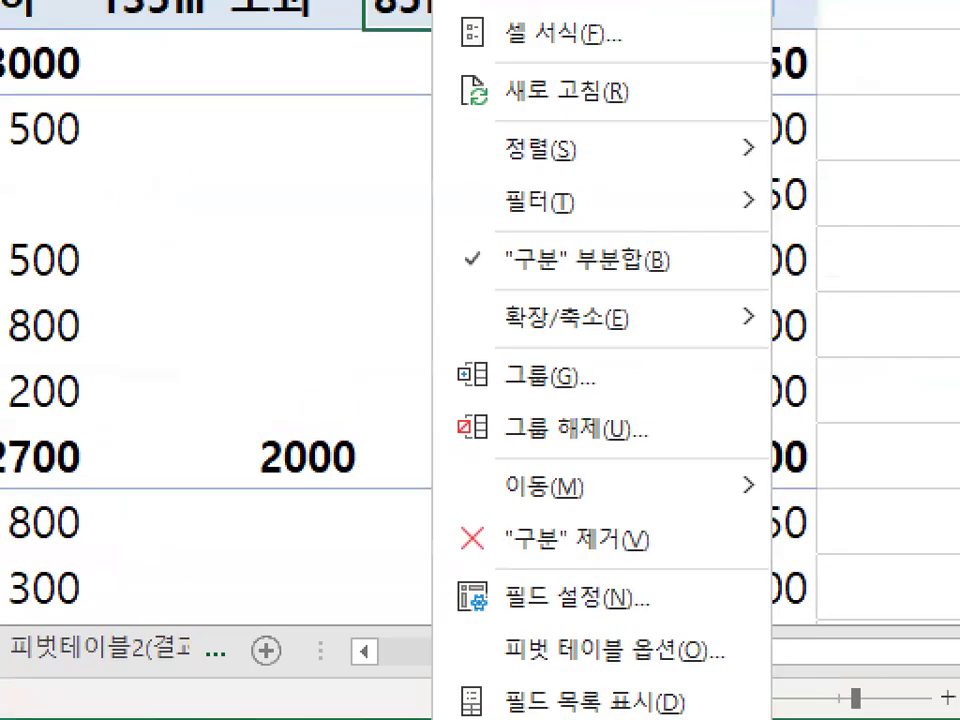
pyautogui.moveTo(190, 404); pyautogui.dragTo(340, 404)
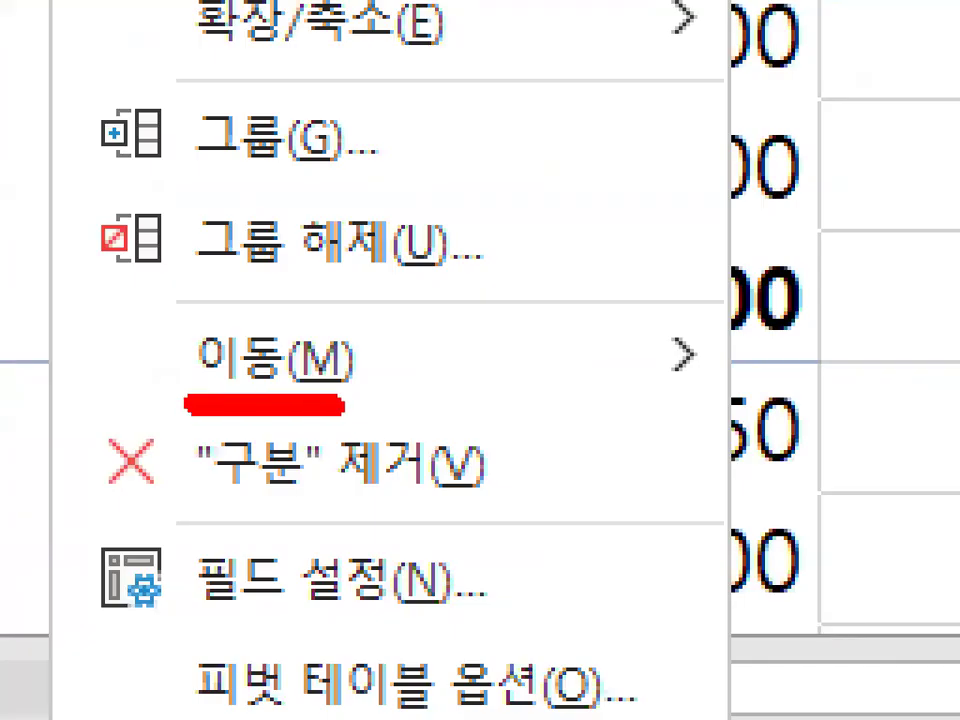
pyautogui.press('Escape')
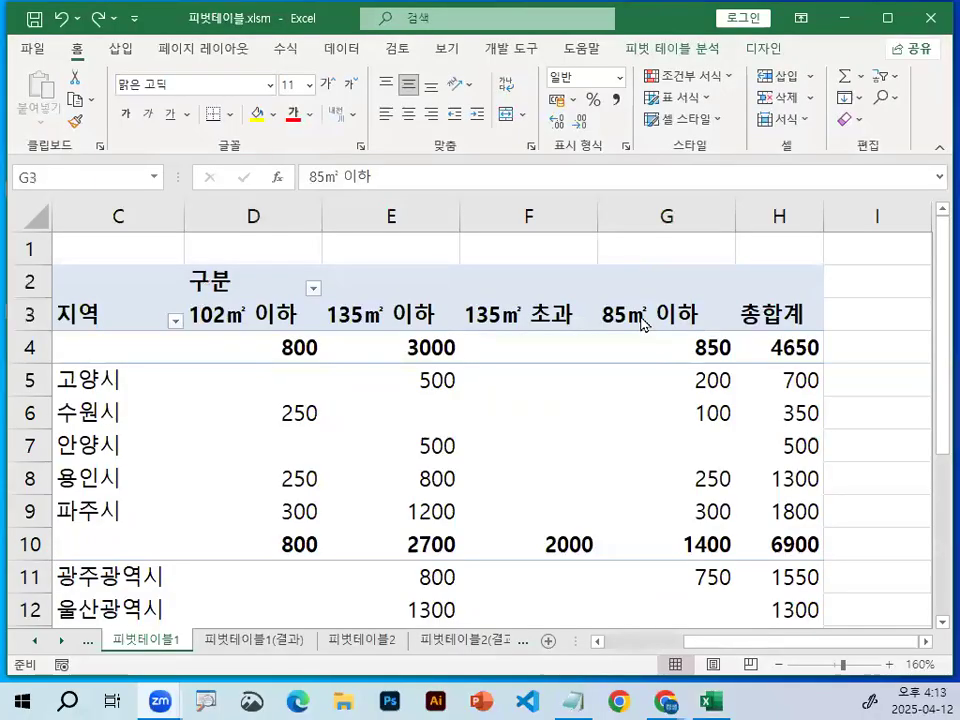
pyautogui.click(635, 312)
pyautogui.rightClick(635, 312)
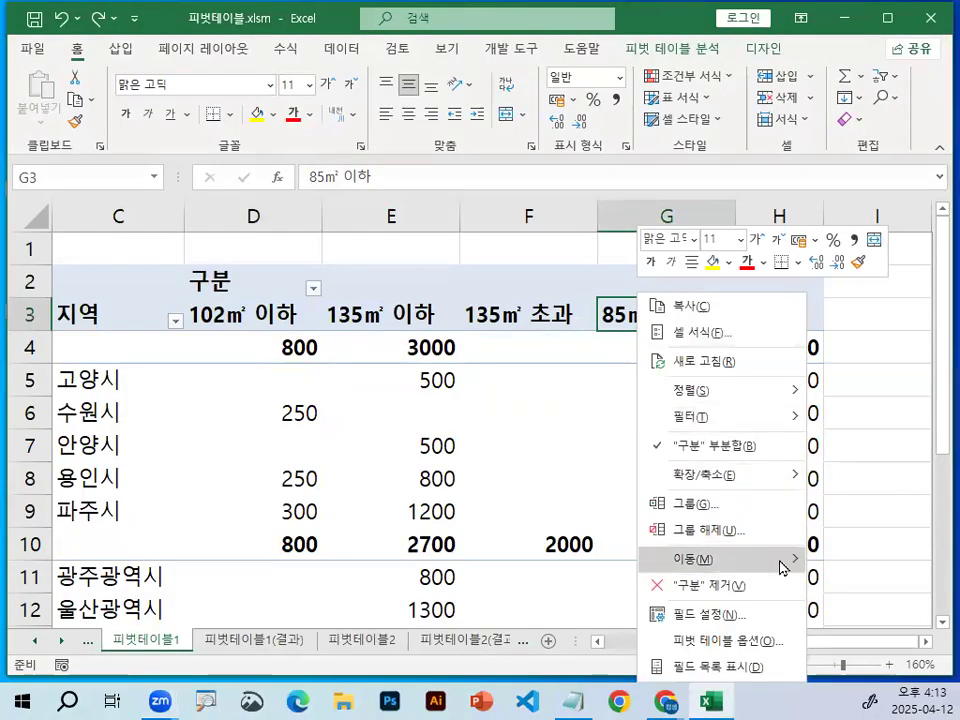
pyautogui.moveTo(781, 567)
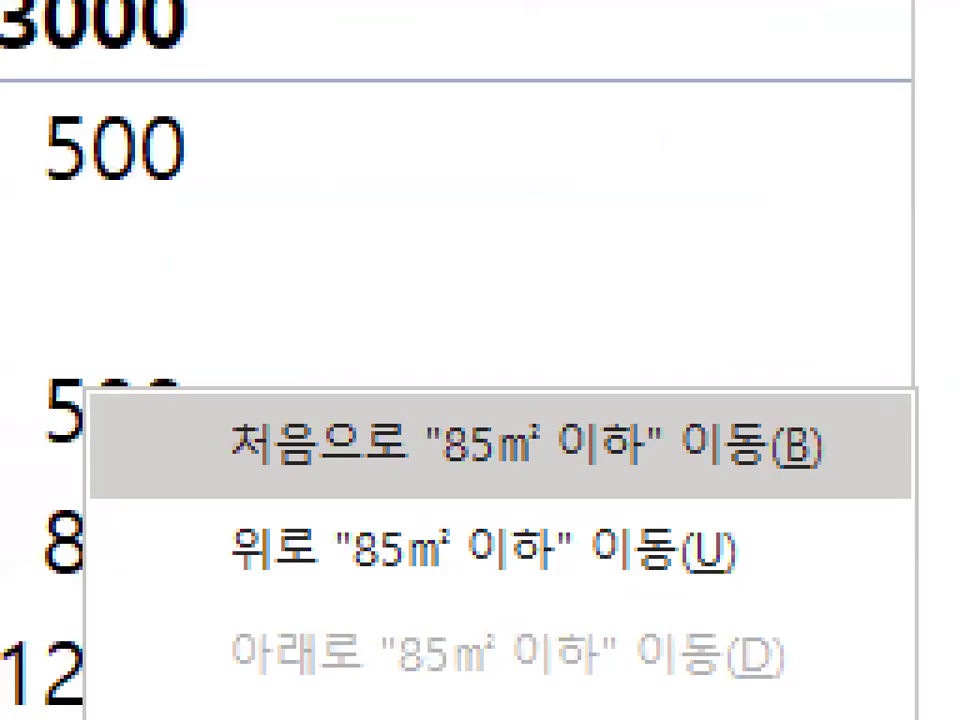
pyautogui.moveTo(386, 350)
pyautogui.mouseDown()
pyautogui.moveTo(204, 461)
pyautogui.moveTo(385, 498)
pyautogui.mouseUp()
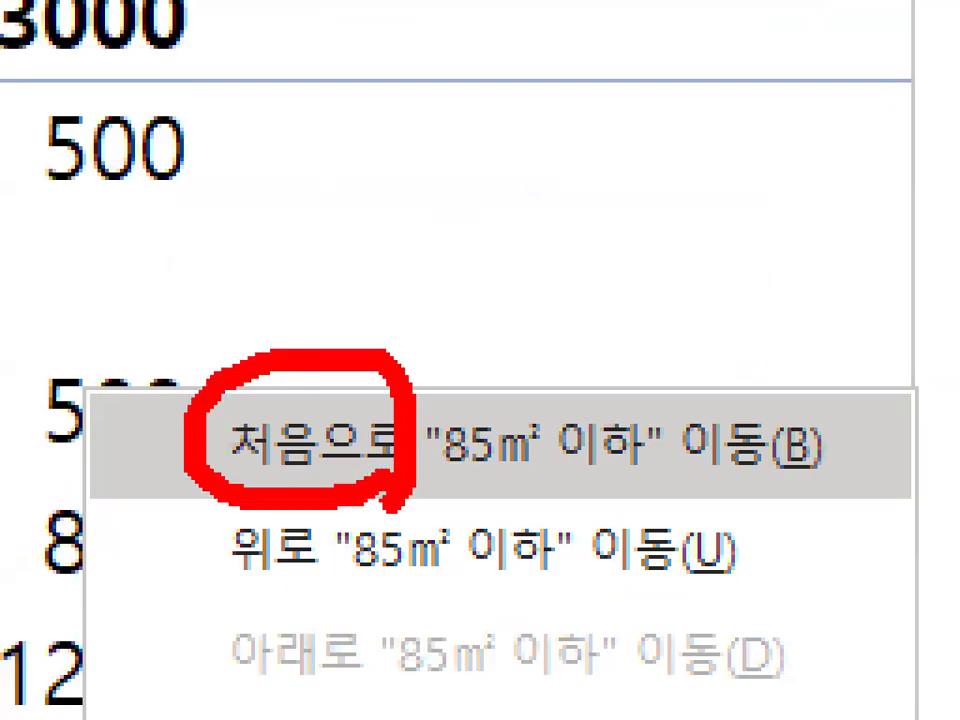
pyautogui.moveTo(385, 498)
pyautogui.mouseDown()
pyautogui.moveTo(868, 416)
pyautogui.moveTo(352, 494)
pyautogui.mouseUp()
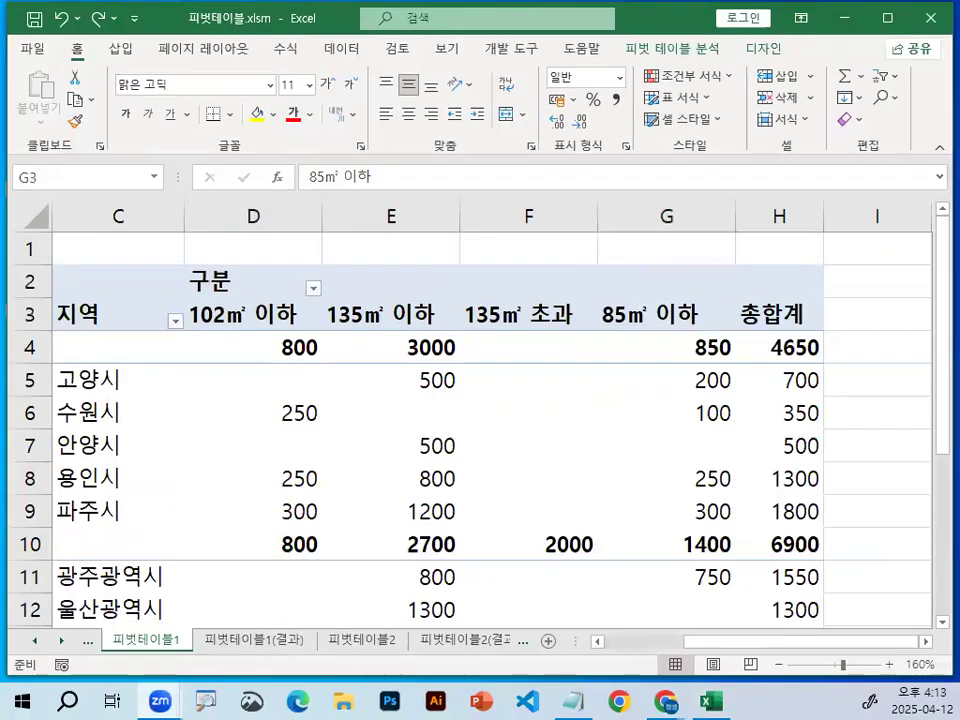
pyautogui.moveTo(448, 280); pyautogui.dragTo(503, 272)
pyautogui.press('Escape')
# Step: Move the 85㎡ 이하 item to the beginning of the 구분 column headings
pyautogui.click(883, 302)
pyautogui.rightClick(664, 312)
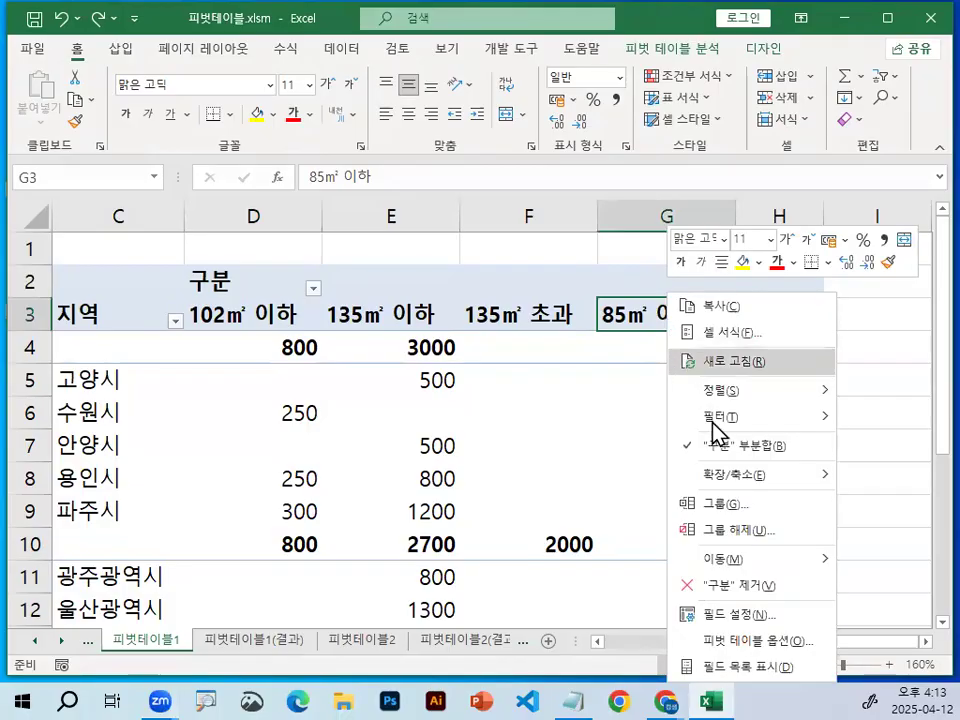
pyautogui.moveTo(738, 562)
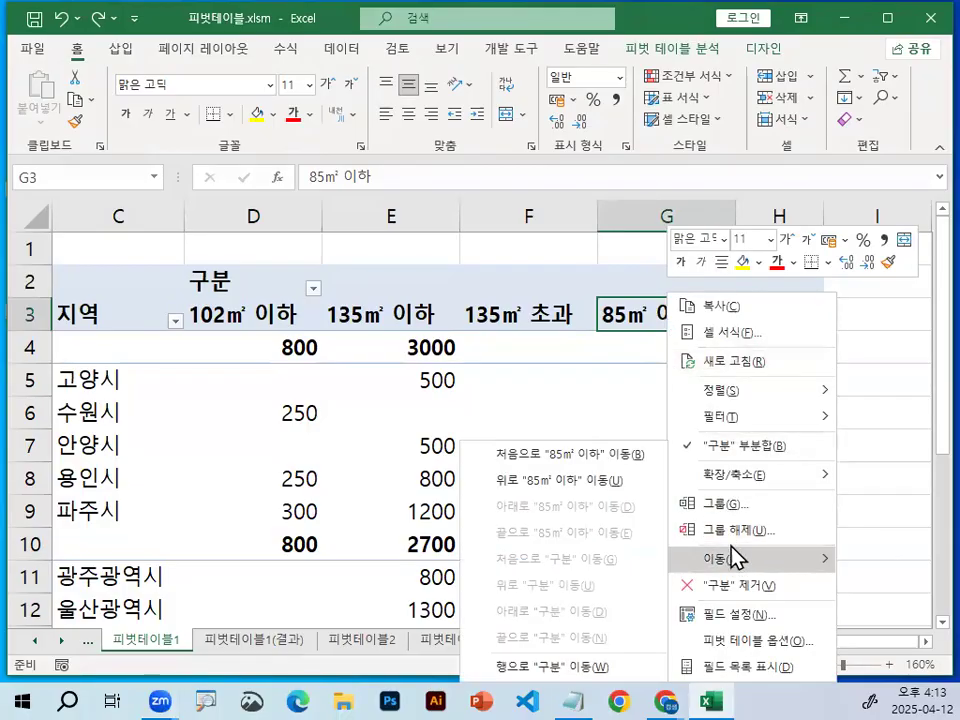
pyautogui.click(577, 463)
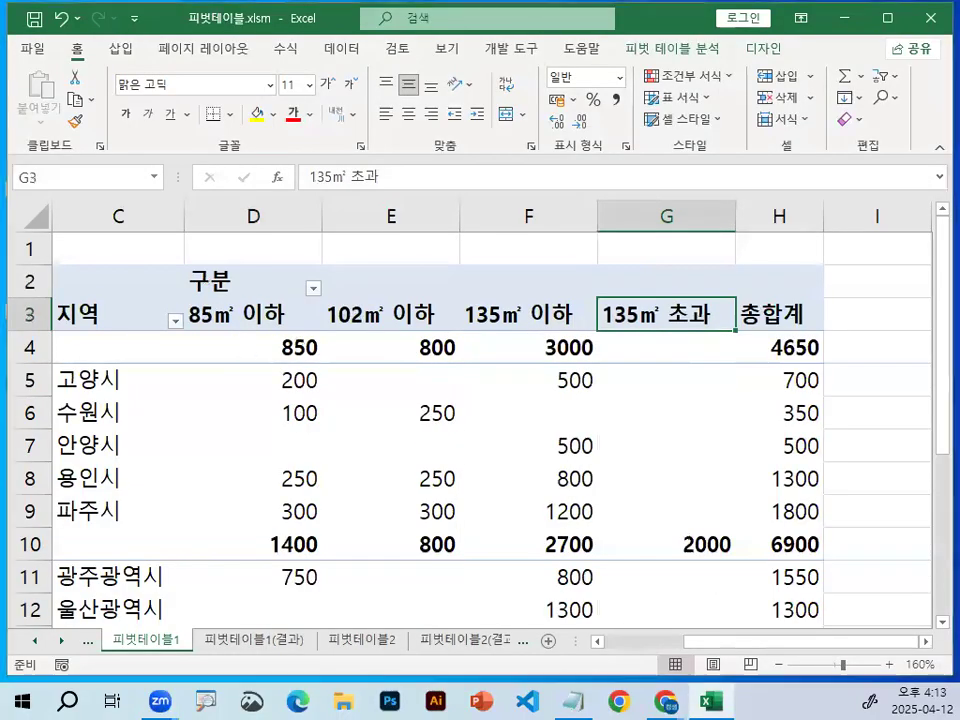
pyautogui.moveTo(302, 314); pyautogui.dragTo(296, 332)
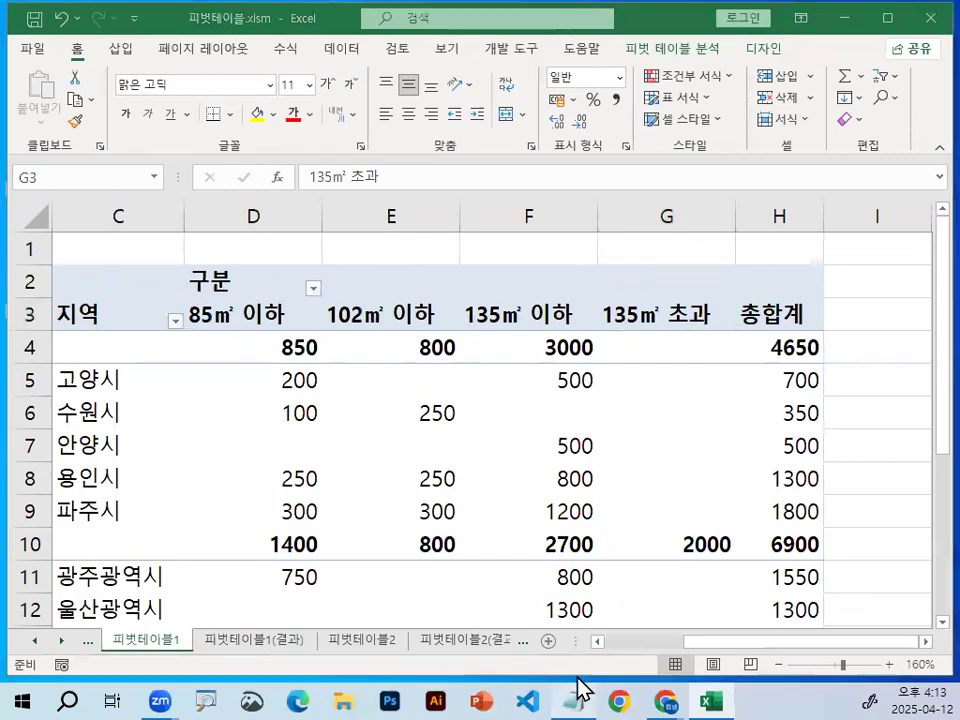
# Step: Switch to the Notepad class notes and read the 출제유형1 section about arranging the 구분 field
pyautogui.click(578, 680)
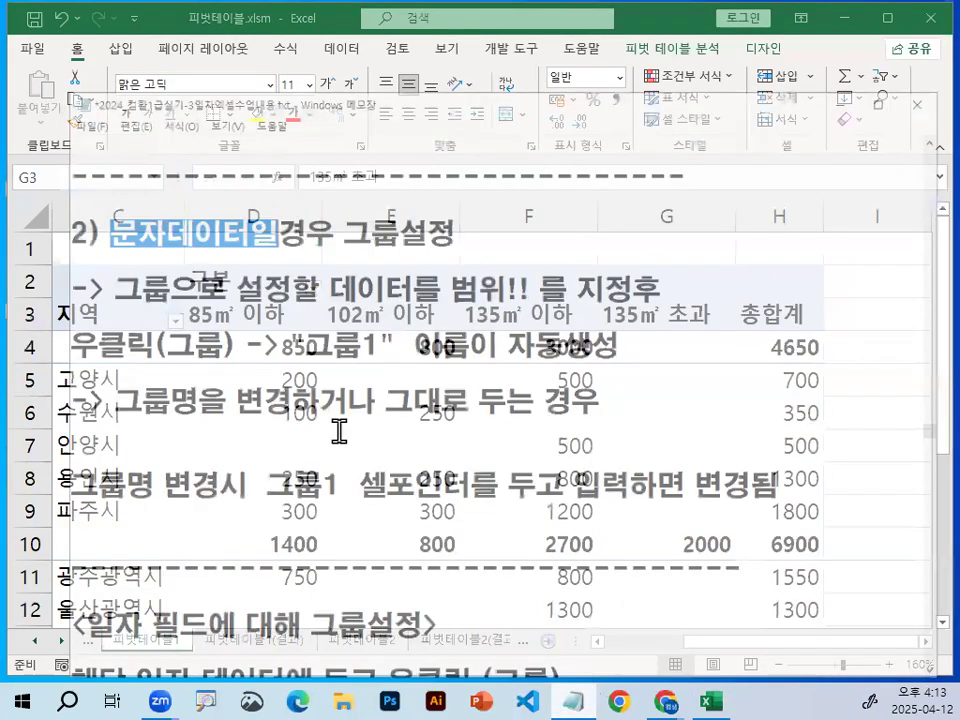
pyautogui.scroll(-5, 355, 440)
pyautogui.scroll(-5, 355, 447)
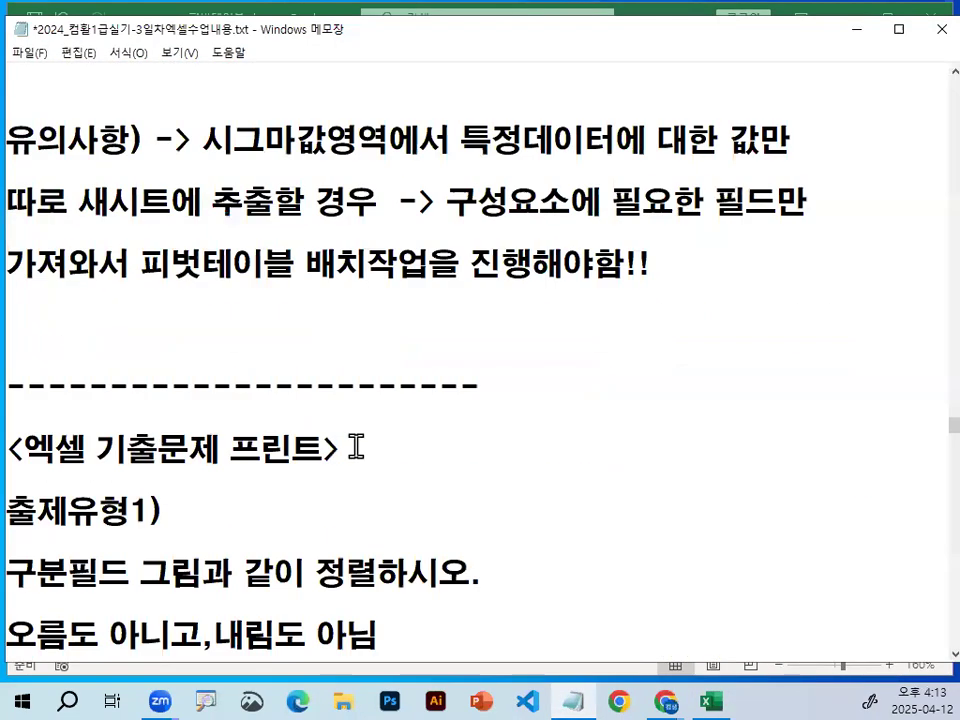
pyautogui.scroll(1, 338, 410)
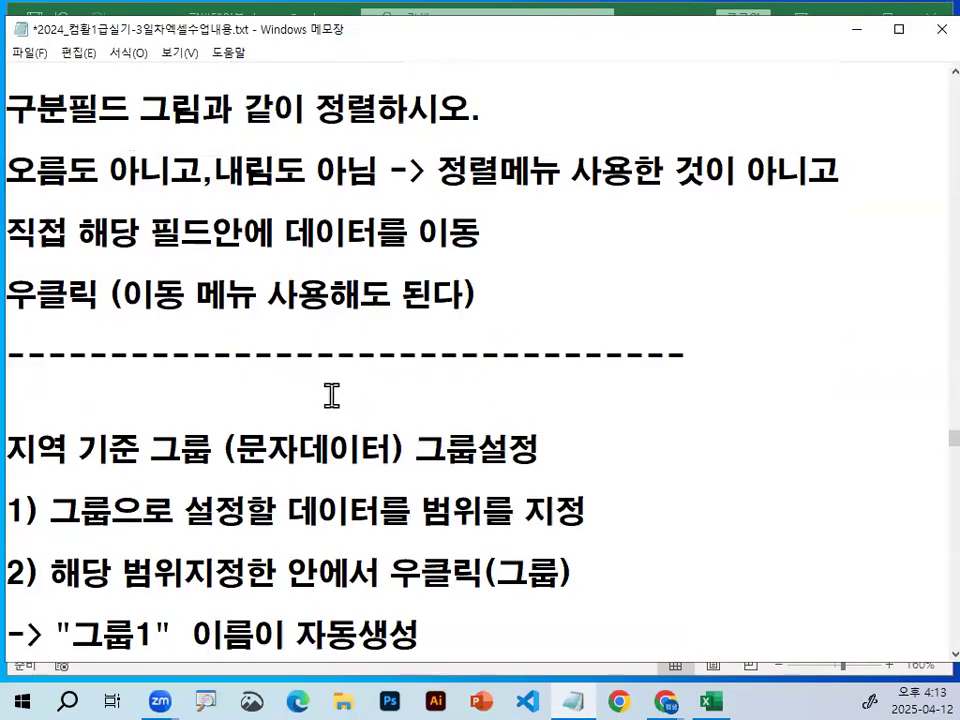
pyautogui.scroll(2, 364, 261)
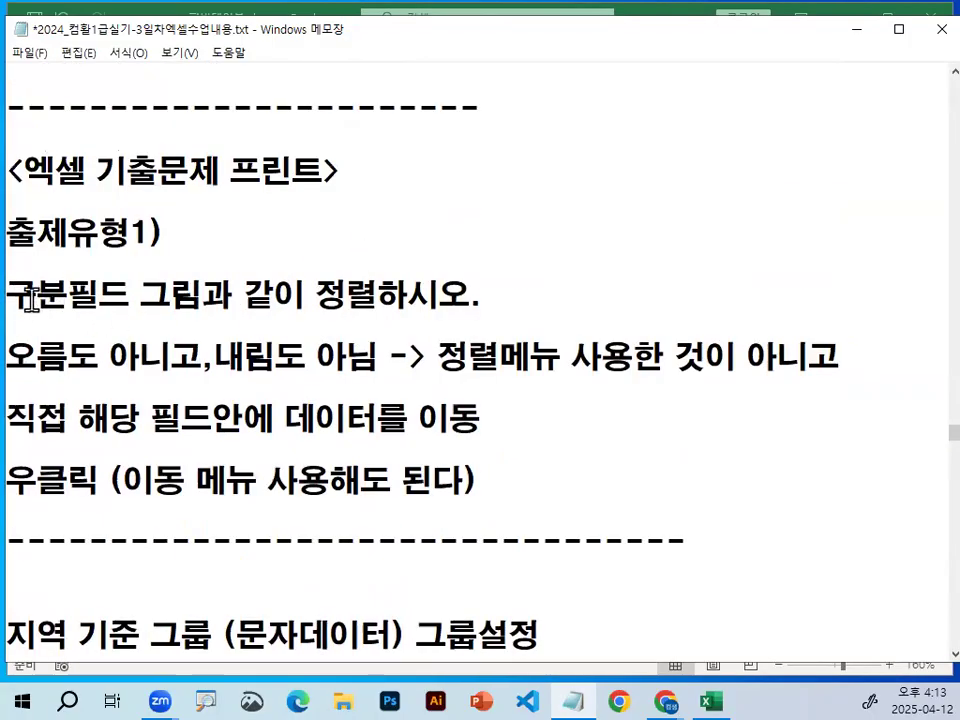
pyautogui.moveTo(37, 295); pyautogui.dragTo(132, 295)
pyautogui.click(141, 295)
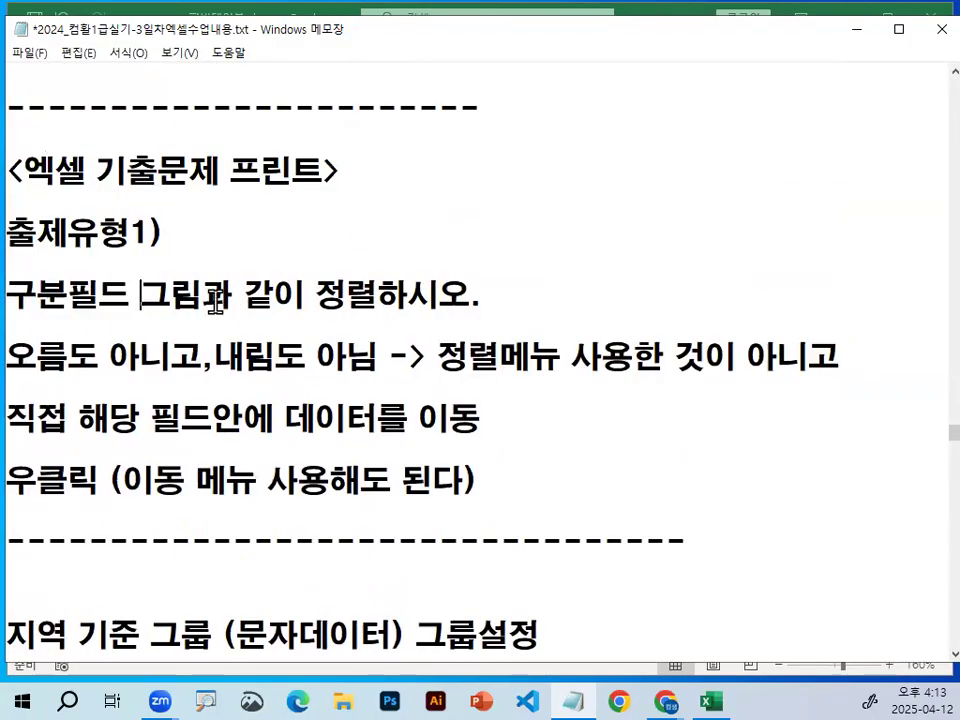
# Step: Insert 데이터를 before 그림과 in the 구분필드 sentence and add a blank line below that sentence
pyautogui.write('데이터는')
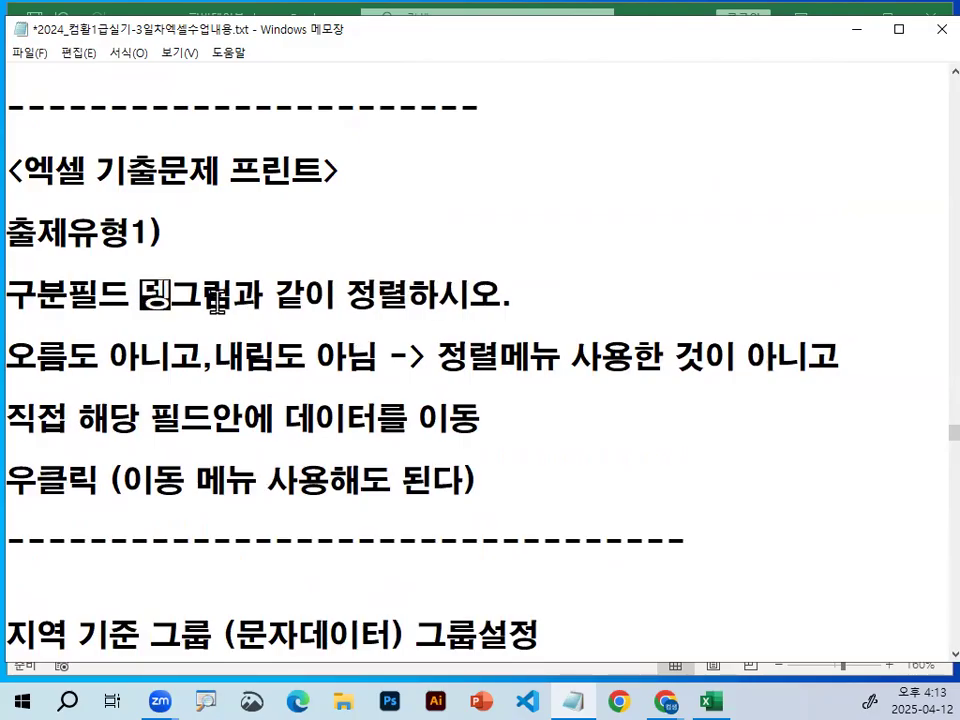
pyautogui.press('BackSpace')
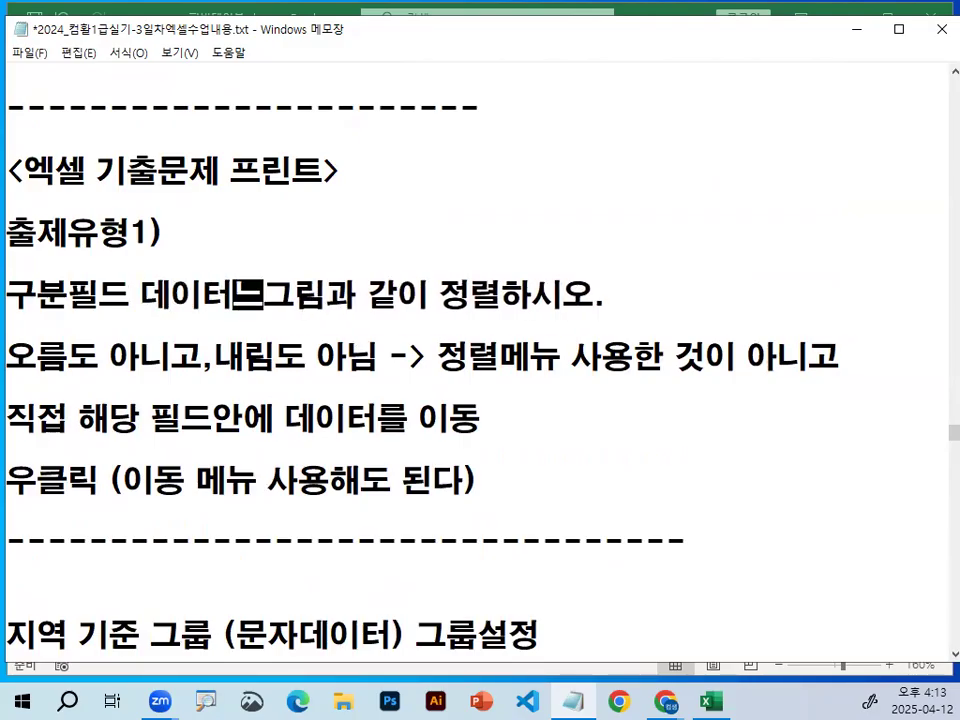
pyautogui.press('BackSpace')
pyautogui.write('를')
pyautogui.press('Down')
pyautogui.press('Home')
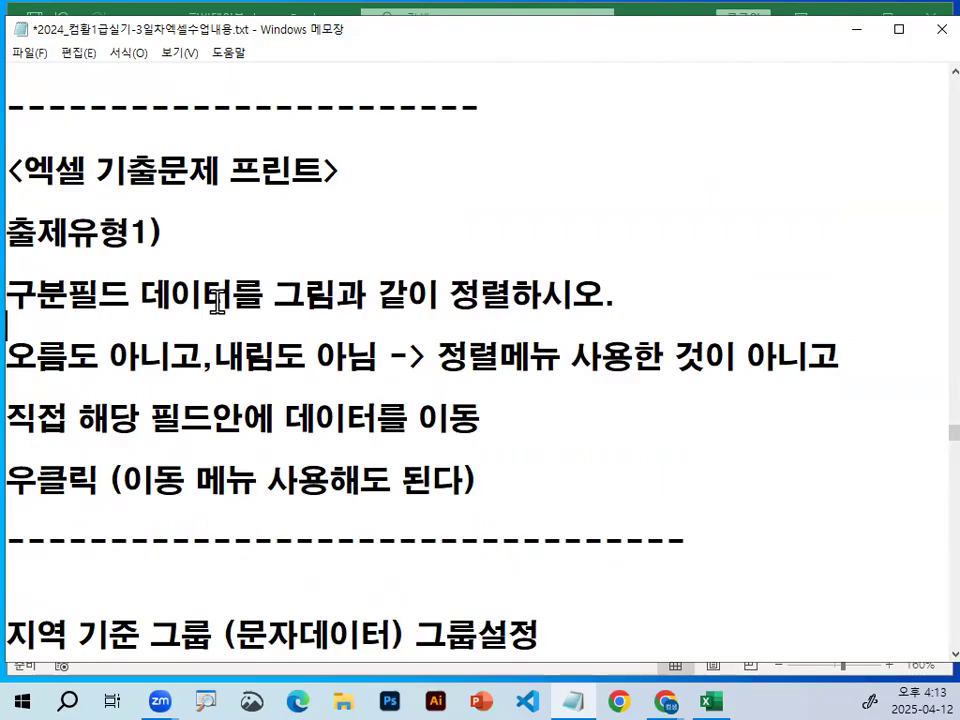
pyautogui.press('Return')
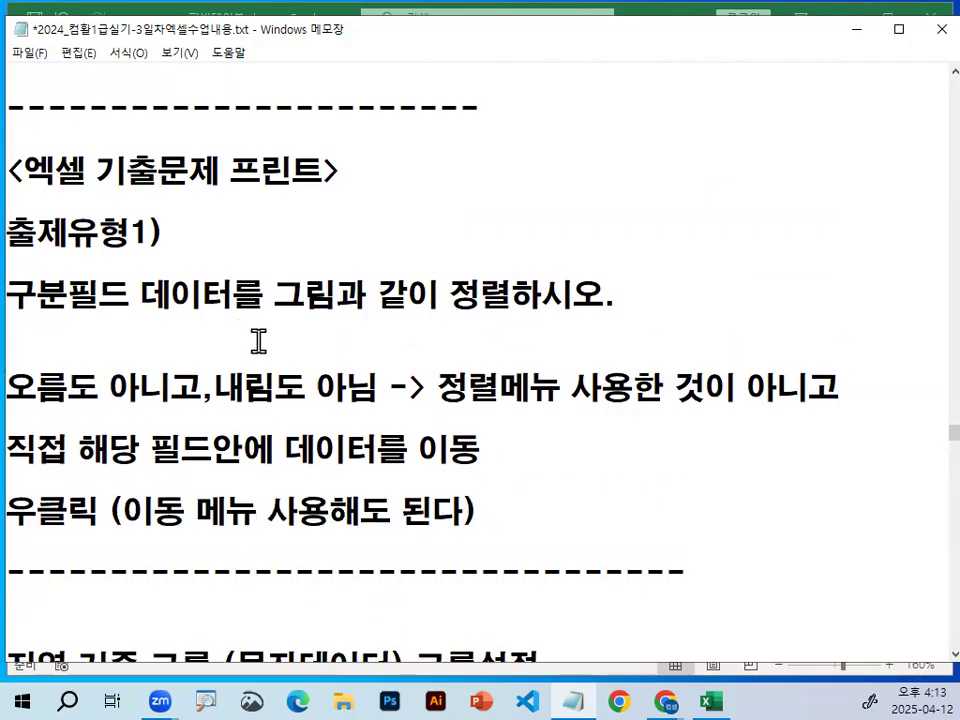
# Step: Insert 이동할 필드에서 before 우클릭 in the note line about the move menu
pyautogui.scroll(-1, 262, 330)
pyautogui.moveTo(218, 206); pyautogui.dragTo(853, 197)
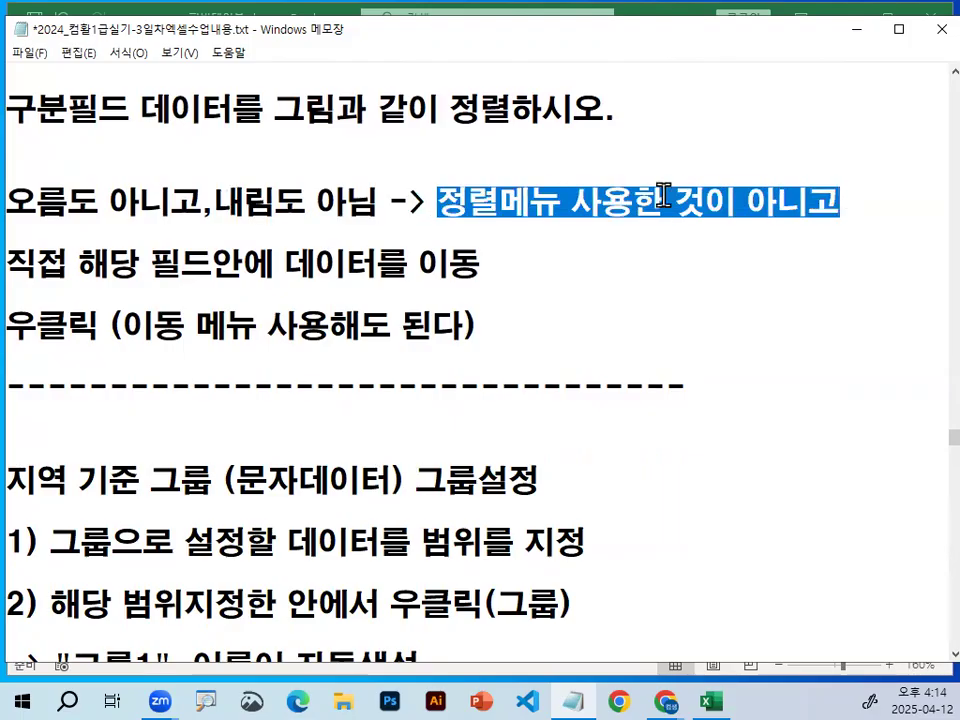
pyautogui.moveTo(10, 258); pyautogui.dragTo(523, 259)
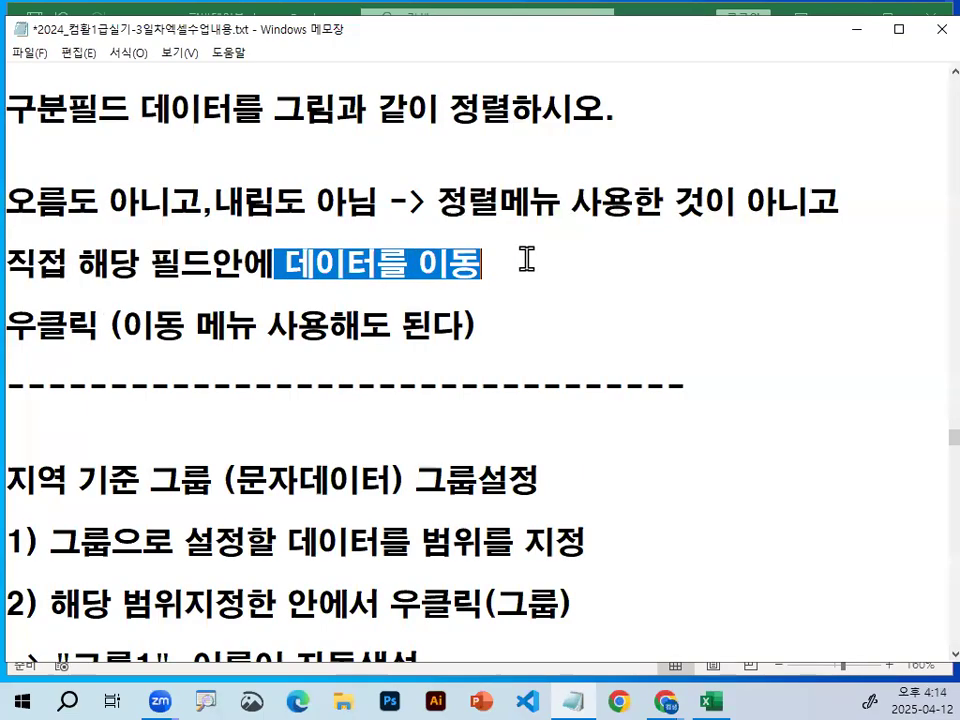
pyautogui.click(20, 325)
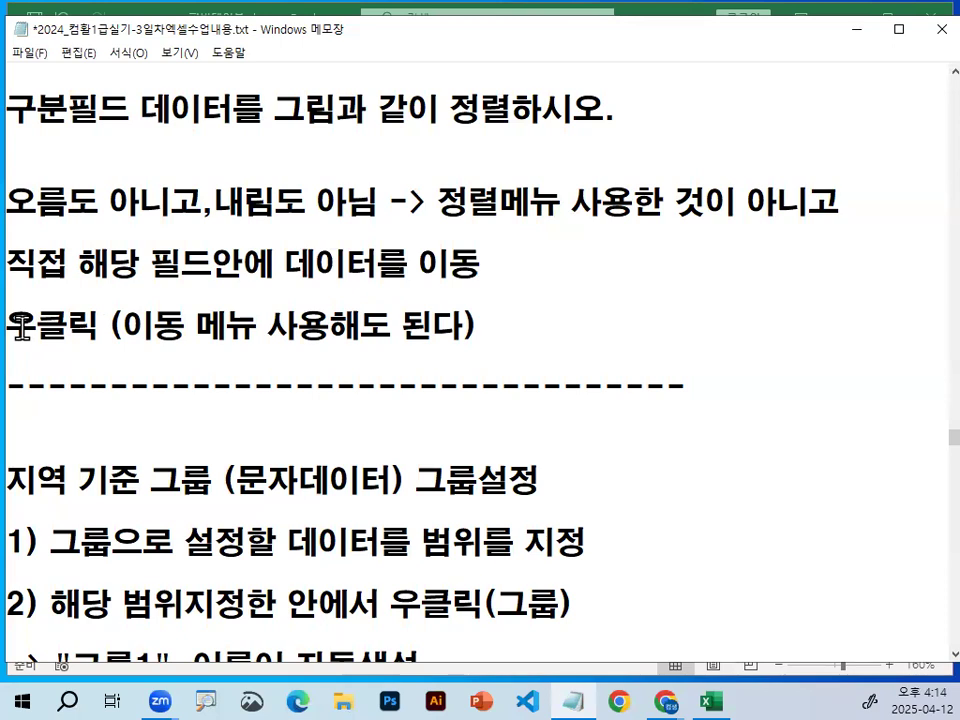
pyautogui.write('이동할 필ㄷ드에서 ')
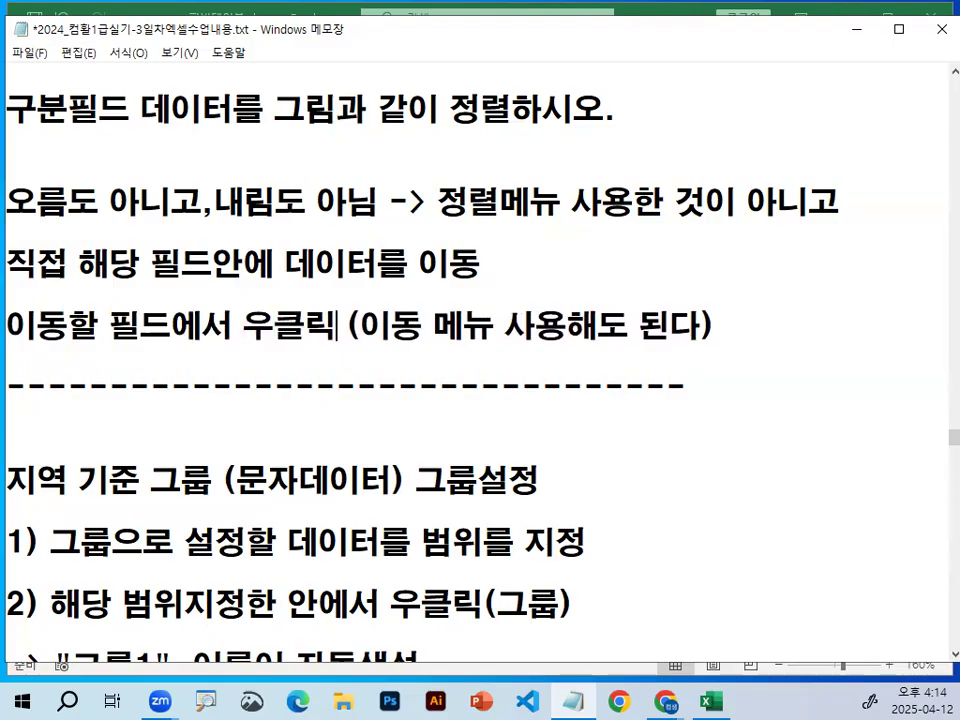
# Step: Reword the bracketed part of the 우클릭 note to read 이동 메뉴 -> 처음으로 메뉴 사용
pyautogui.write('-> ')
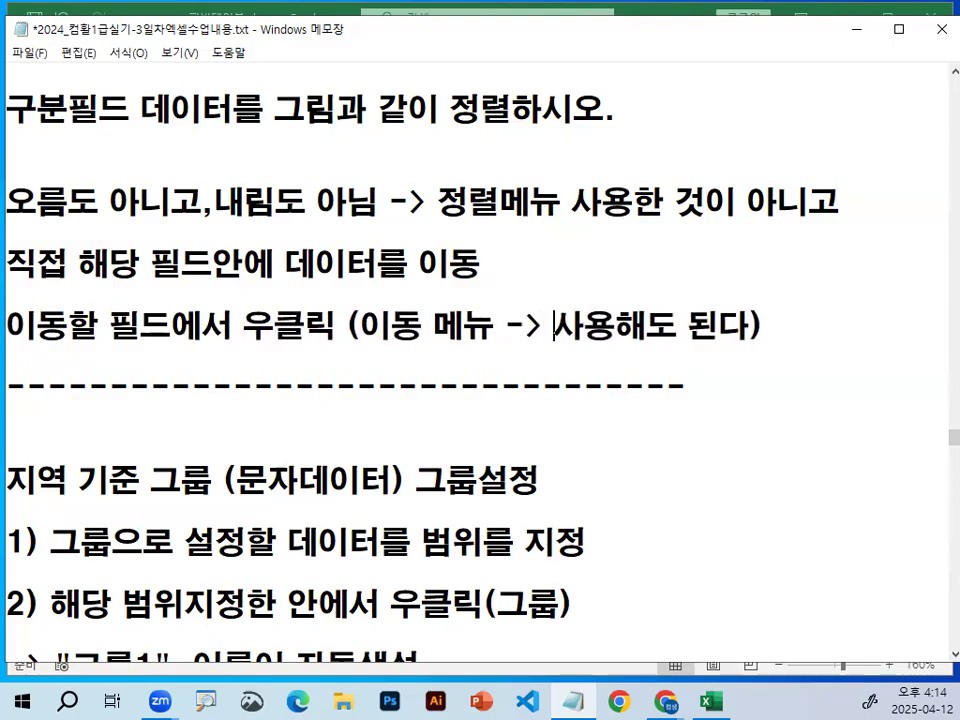
pyautogui.write('처음으로.')
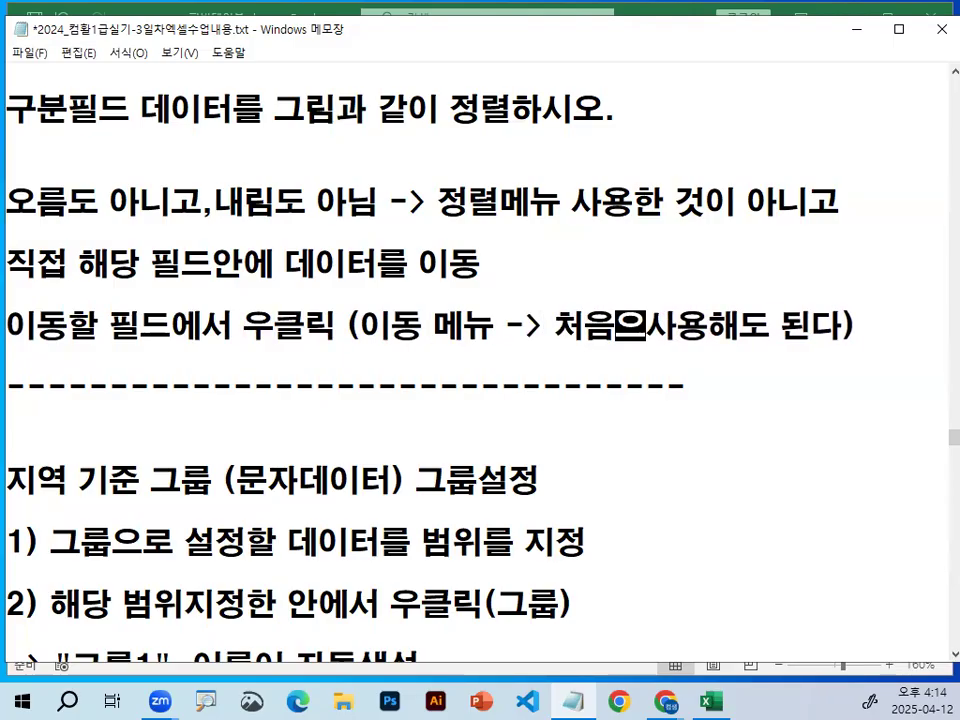
pyautogui.press('BackSpace')
pyautogui.write('메뉴')
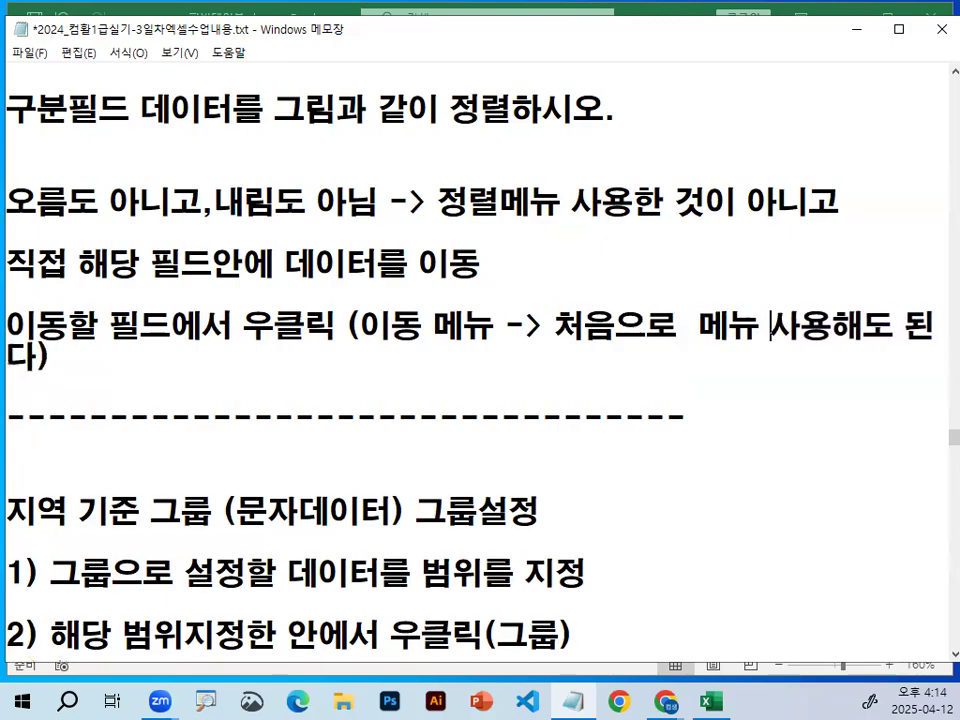
pyautogui.press('Delete')
pyautogui.press('Delete')
pyautogui.press('Delete')
pyautogui.press('Delete')
pyautogui.press('Delete')
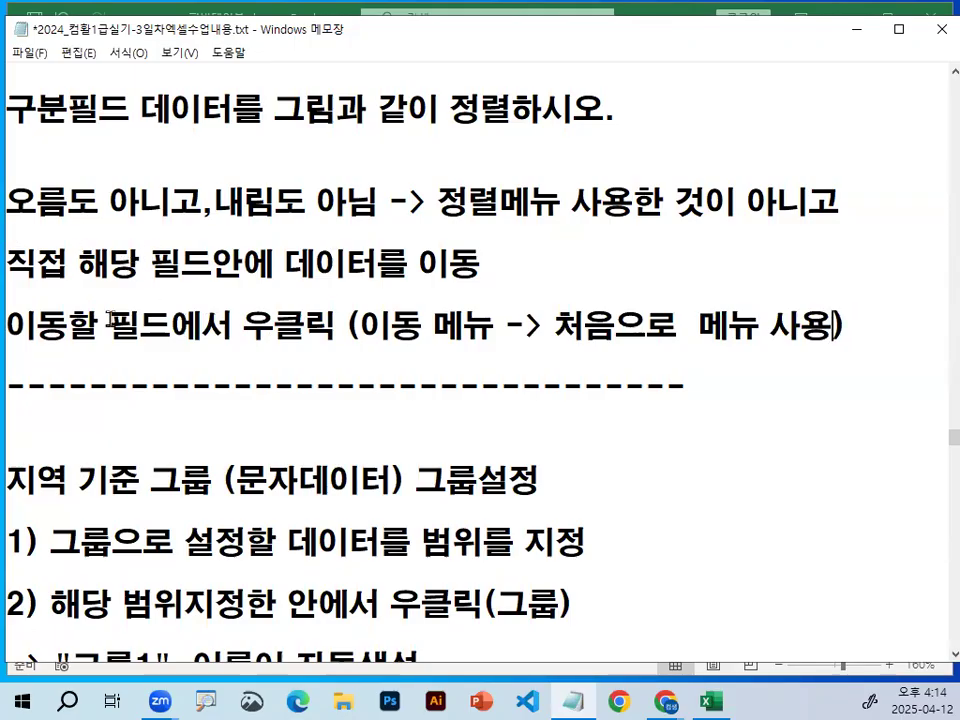
# Step: Return to the Excel pivot table and examine how its 구분 column headings are ordered, from 85㎡ 이하 to 135㎡ 초과
pyautogui.click(858, 33)
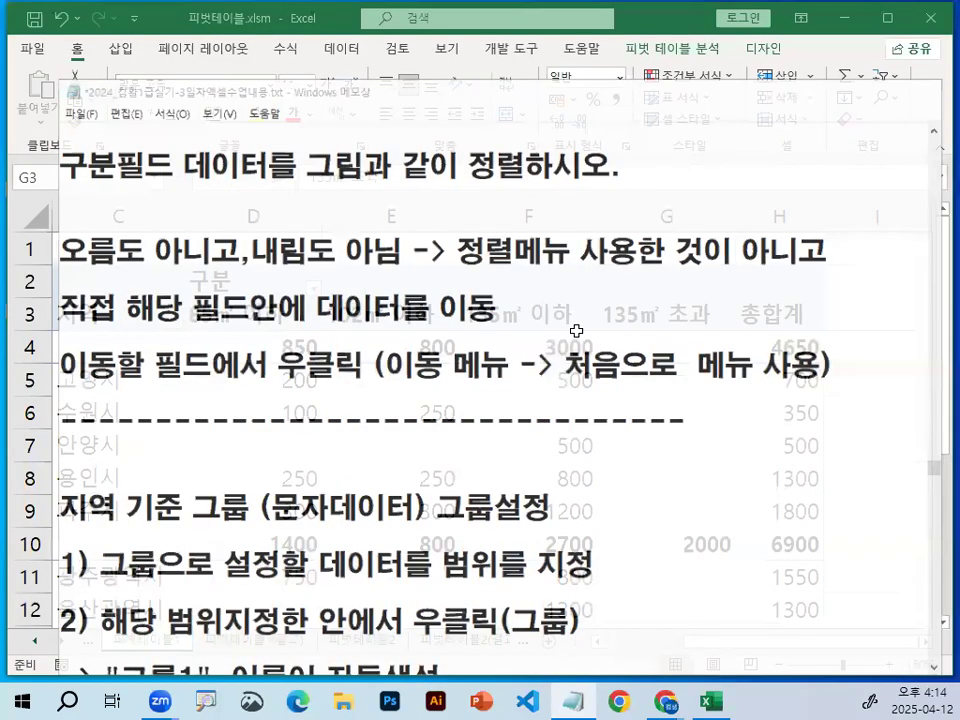
pyautogui.moveTo(253, 332)
pyautogui.mouseDown()
pyautogui.moveTo(261, 339)
pyautogui.moveTo(282, 310)
pyautogui.mouseUp()
pyautogui.moveTo(439, 288)
pyautogui.mouseDown()
pyautogui.moveTo(446, 296)
pyautogui.moveTo(490, 236)
pyautogui.mouseUp()
pyautogui.moveTo(700, 302)
pyautogui.mouseDown()
pyautogui.moveTo(666, 261)
pyautogui.moveTo(521, 256)
pyautogui.mouseUp()
pyautogui.moveTo(476, 290); pyautogui.dragTo(447, 306)
pyautogui.moveTo(768, 577)
pyautogui.mouseDown()
pyautogui.moveTo(615, 540)
pyautogui.moveTo(742, 476)
pyautogui.moveTo(482, 470)
pyautogui.moveTo(536, 499)
pyautogui.mouseUp()
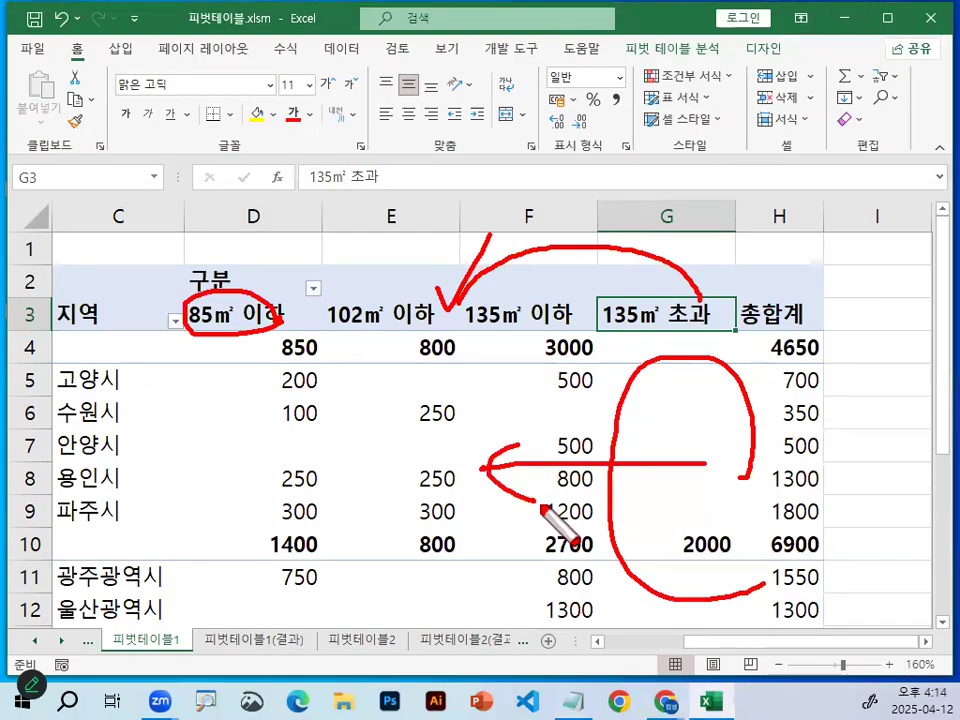
pyautogui.press('Escape')
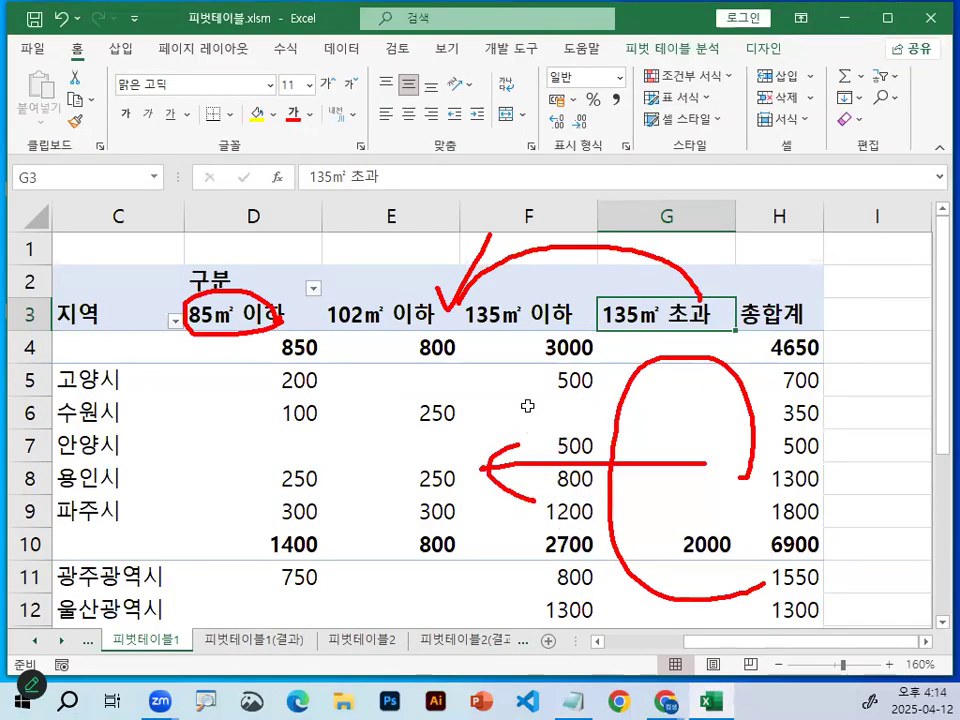
# Step: Examine the 85㎡ 이하 heading under the 구분 field up close
pyautogui.hotkey('ctrl', '1')
pyautogui.click(231, 300)
pyautogui.moveTo(285, 253)
pyautogui.mouseDown()
pyautogui.moveTo(368, 306)
pyautogui.moveTo(300, 252)
pyautogui.mouseUp()
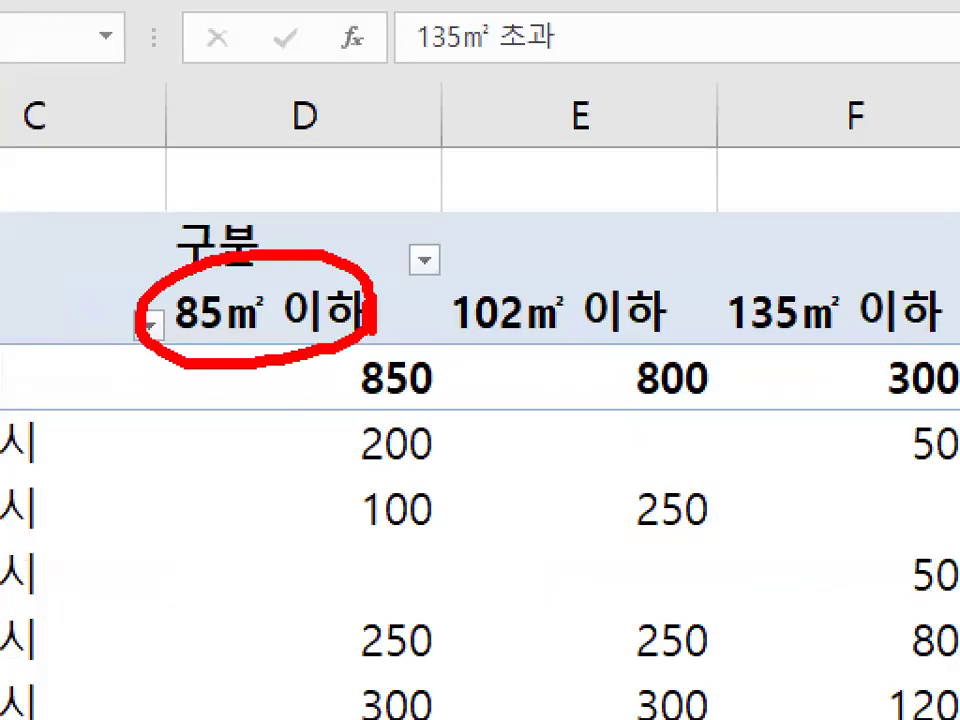
pyautogui.press('Escape')
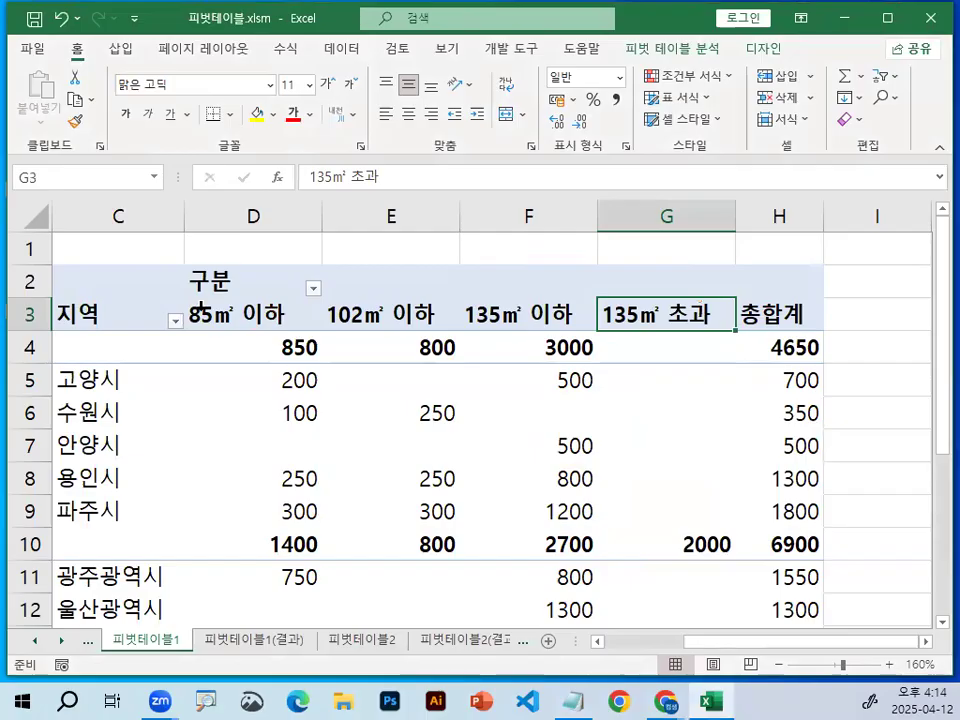
pyautogui.hotkey('ctrl', '1')
pyautogui.click(194, 330)
pyautogui.moveTo(190, 326)
pyautogui.mouseDown()
pyautogui.moveTo(301, 314)
pyautogui.moveTo(258, 285)
pyautogui.mouseUp()
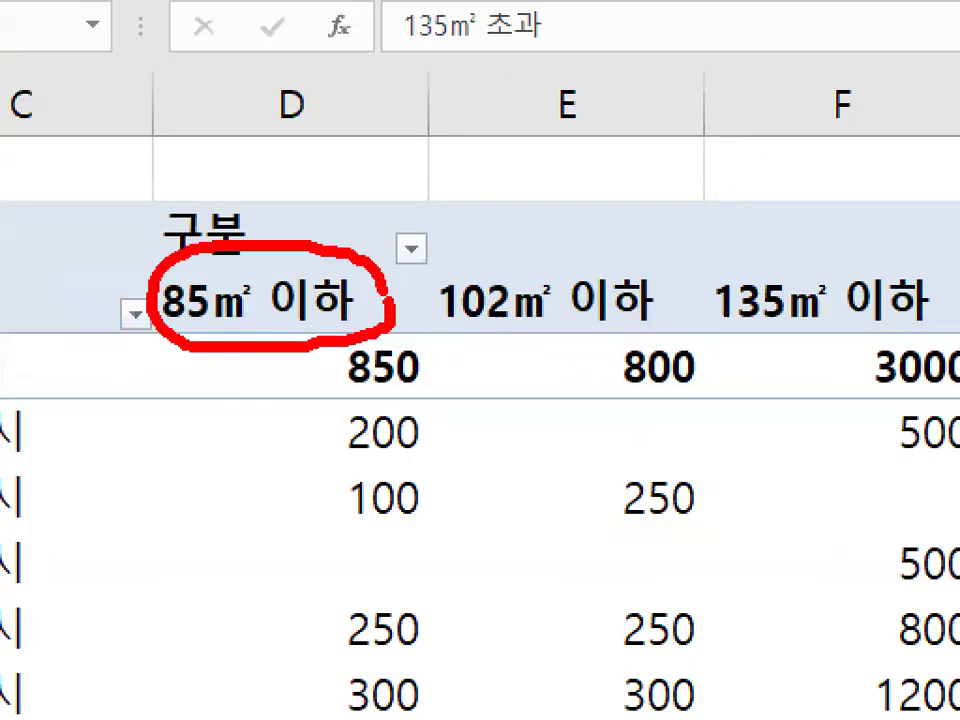
pyautogui.press('Escape')
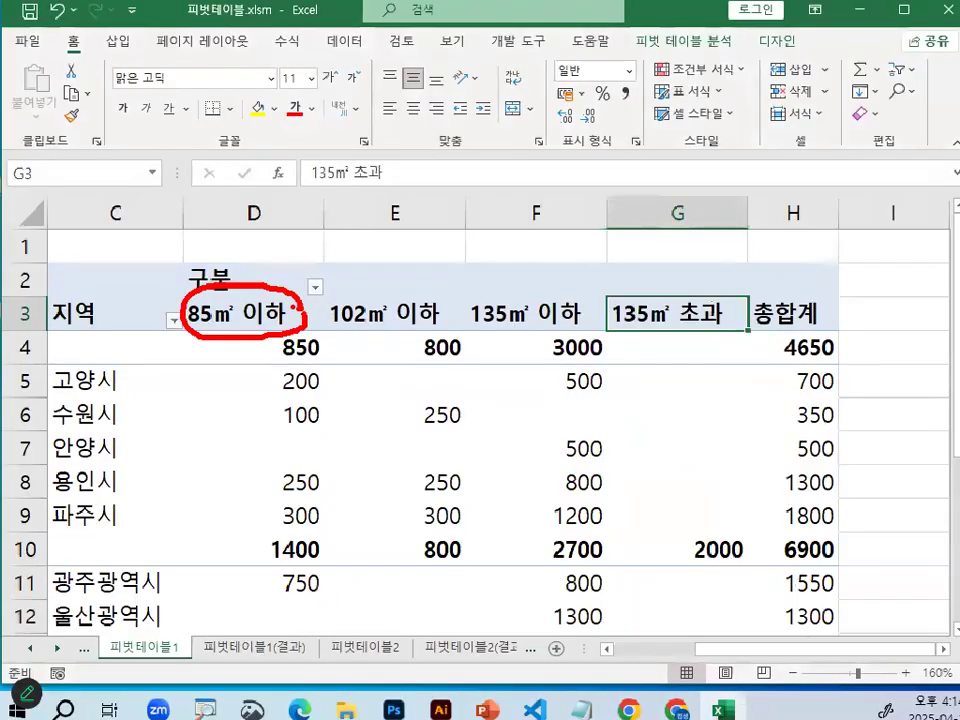
# Step: Examine the block of deposit values beneath the 구분 headings across the pivot table
pyautogui.moveTo(826, 643); pyautogui.dragTo(688, 643)
pyautogui.hotkey('ctrl', '1')
pyautogui.click(704, 526)
pyautogui.moveTo(820, 481); pyautogui.dragTo(945, 615)
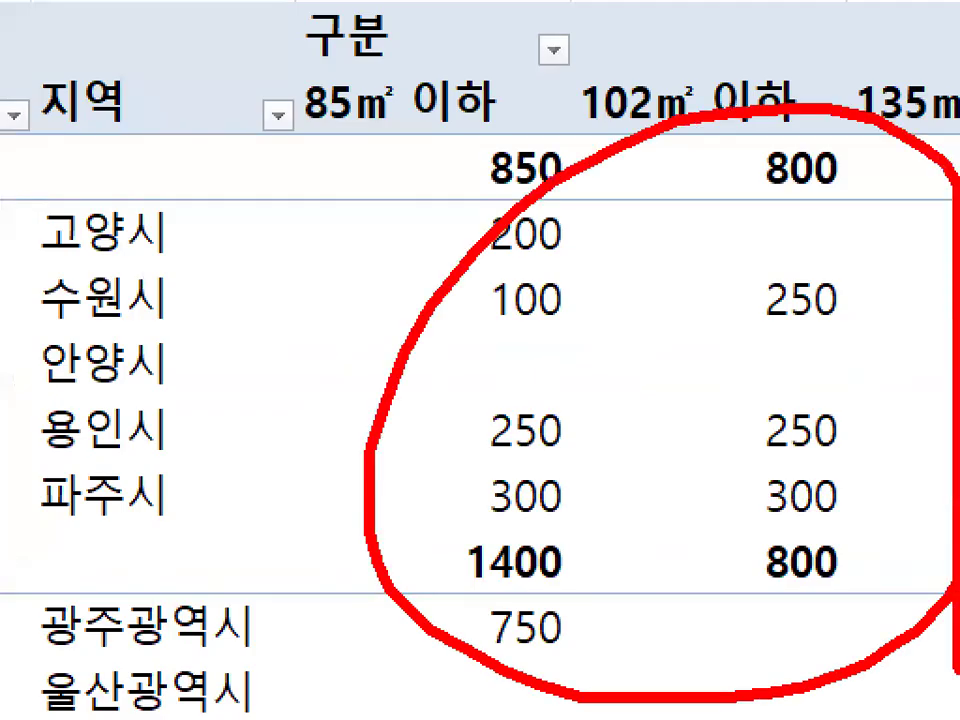
pyautogui.press('Escape')
pyautogui.press('Escape')
pyautogui.moveTo(561, 341); pyautogui.dragTo(892, 623)
# Step: Select the 합계 : 현재예치금 cell and examine which field the pivot values summarize
pyautogui.click(248, 282)
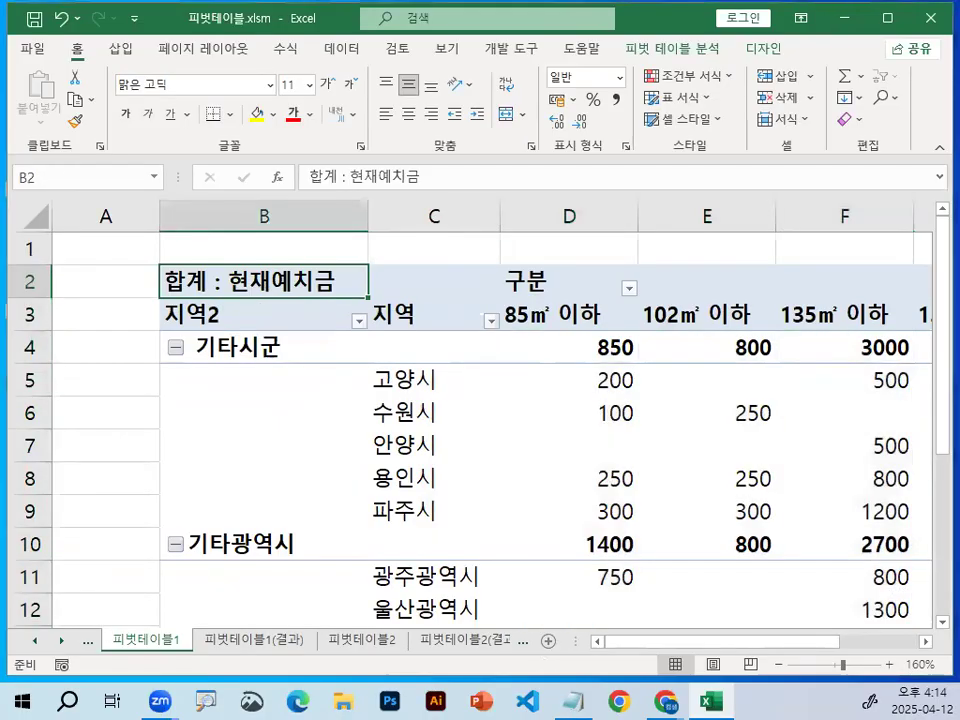
pyautogui.hotkey('ctrl', '1')
pyautogui.click(241, 286)
pyautogui.moveTo(446, 279)
pyautogui.mouseDown()
pyautogui.moveTo(199, 274)
pyautogui.moveTo(425, 285)
pyautogui.mouseUp()
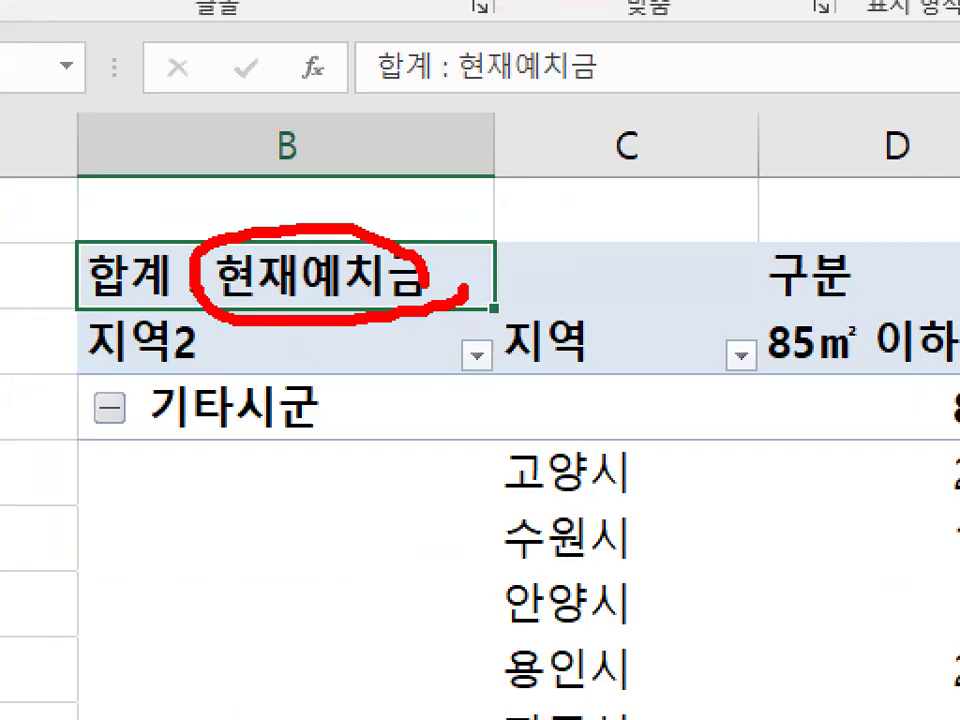
pyautogui.press('Escape')
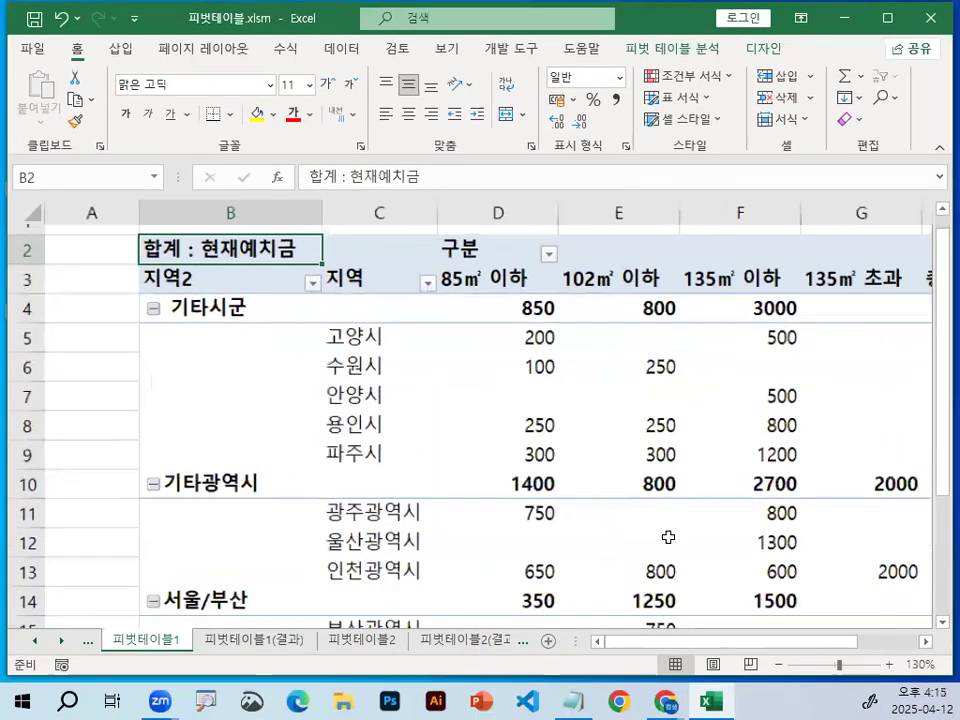
# Step: Select all pivot values from D4 to the grand total and view their cell format settings without changing them
pyautogui.scroll(-1, 668, 537)
pyautogui.moveTo(440, 310); pyautogui.dragTo(790, 610)
pyautogui.hotkey('ctrl', '1')
pyautogui.click(512, 467)
pyautogui.moveTo(855, 429)
pyautogui.mouseDown()
pyautogui.moveTo(478, 81)
pyautogui.moveTo(926, 450)
pyautogui.mouseUp()
pyautogui.press('Escape')
pyautogui.rightClick(415, 380)
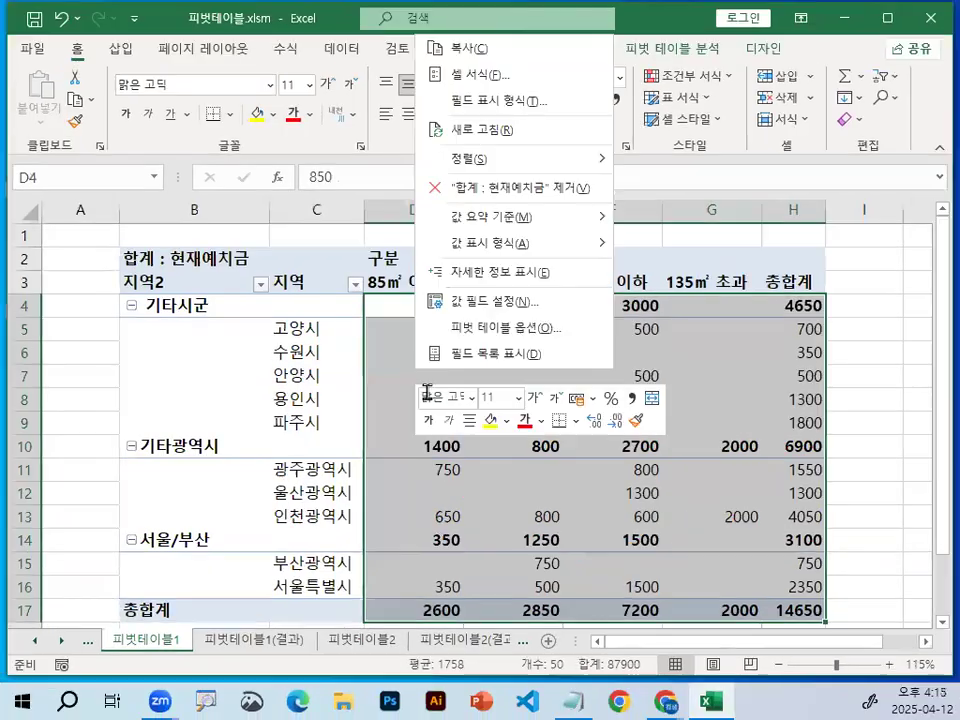
pyautogui.click(465, 73)
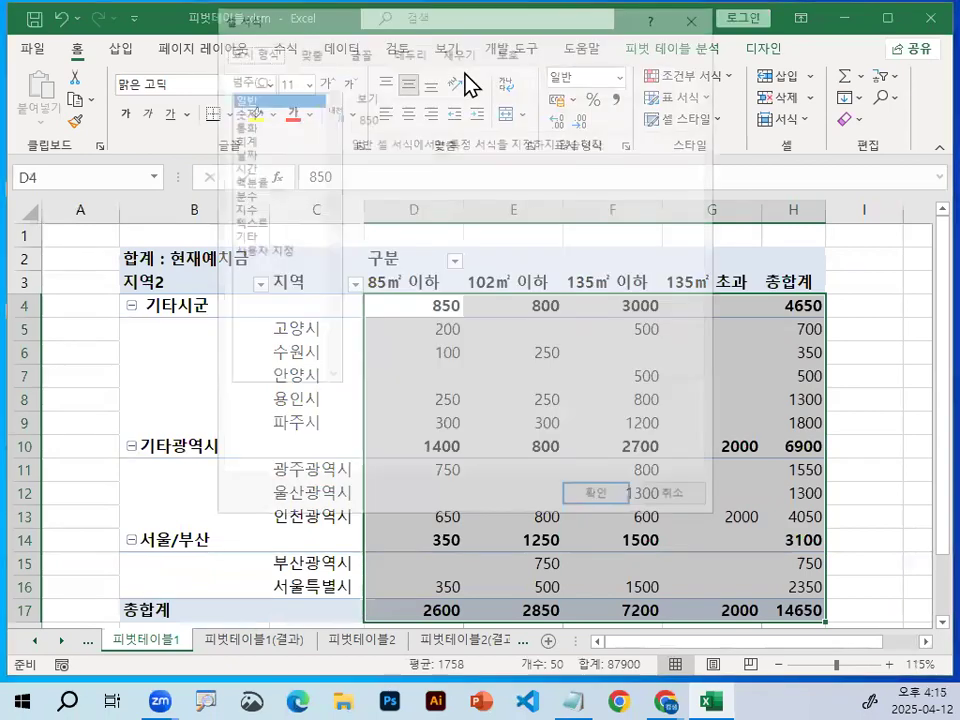
pyautogui.click(680, 500)
pyautogui.click(615, 440)
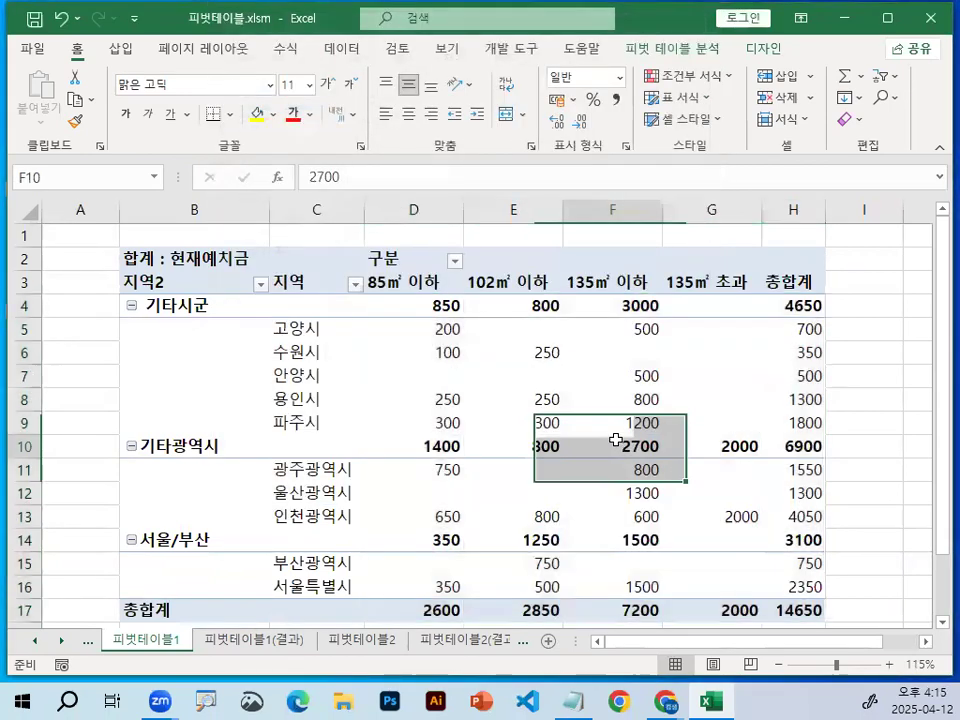
# Step: Look over the pivot table's value cells as the range that needs a number format
pyautogui.hotkey('ctrl', '1')
pyautogui.click(454, 385)
pyautogui.moveTo(917, 488)
pyautogui.mouseDown()
pyautogui.moveTo(837, 643)
pyautogui.moveTo(418, 339)
pyautogui.moveTo(874, 461)
pyautogui.moveTo(872, 518)
pyautogui.mouseUp()
pyautogui.moveTo(598, 286); pyautogui.dragTo(388, 440)
pyautogui.moveTo(696, 309); pyautogui.dragTo(472, 513)
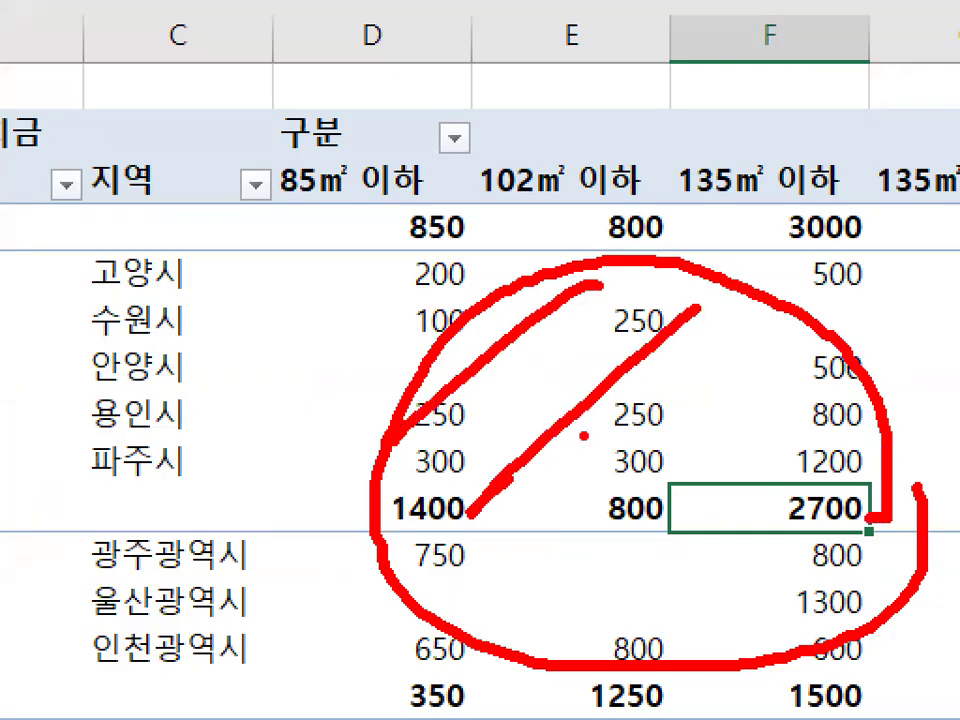
pyautogui.moveTo(769, 371); pyautogui.dragTo(572, 585)
pyautogui.moveTo(845, 409); pyautogui.dragTo(669, 603)
pyautogui.moveTo(879, 446); pyautogui.dragTo(795, 581)
pyautogui.press('Escape')
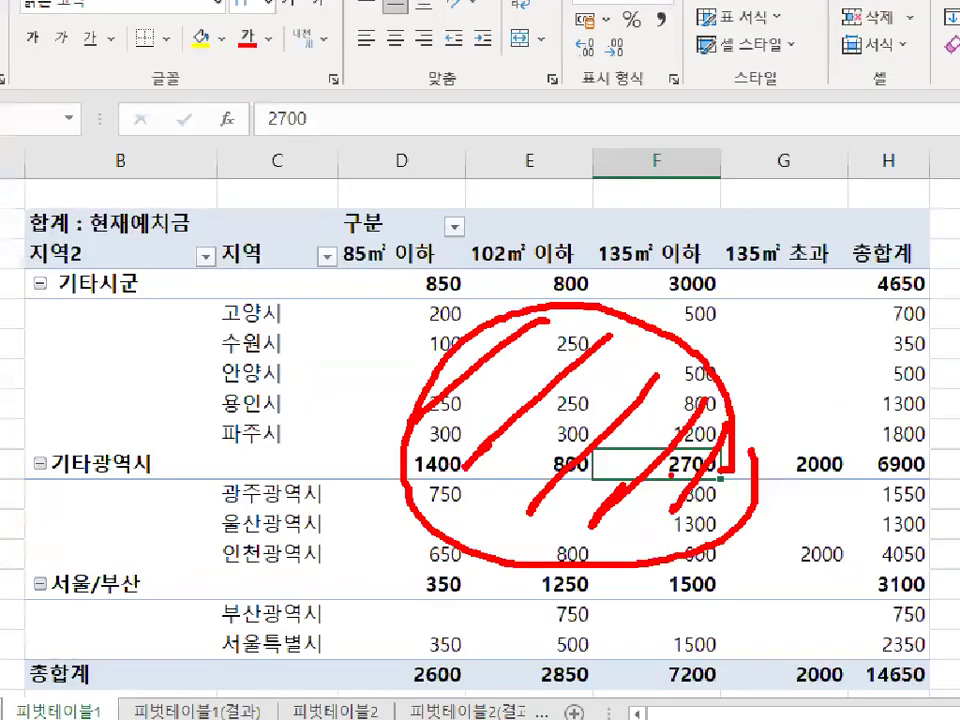
# Step: Examine the 합계 : 현재예치금 title as the field that represents all the pivot values
pyautogui.hotkey('ctrl', '1')
pyautogui.click(123, 259)
pyautogui.moveTo(118, 275); pyautogui.dragTo(370, 272)
pyautogui.moveTo(278, 218); pyautogui.dragTo(390, 117)
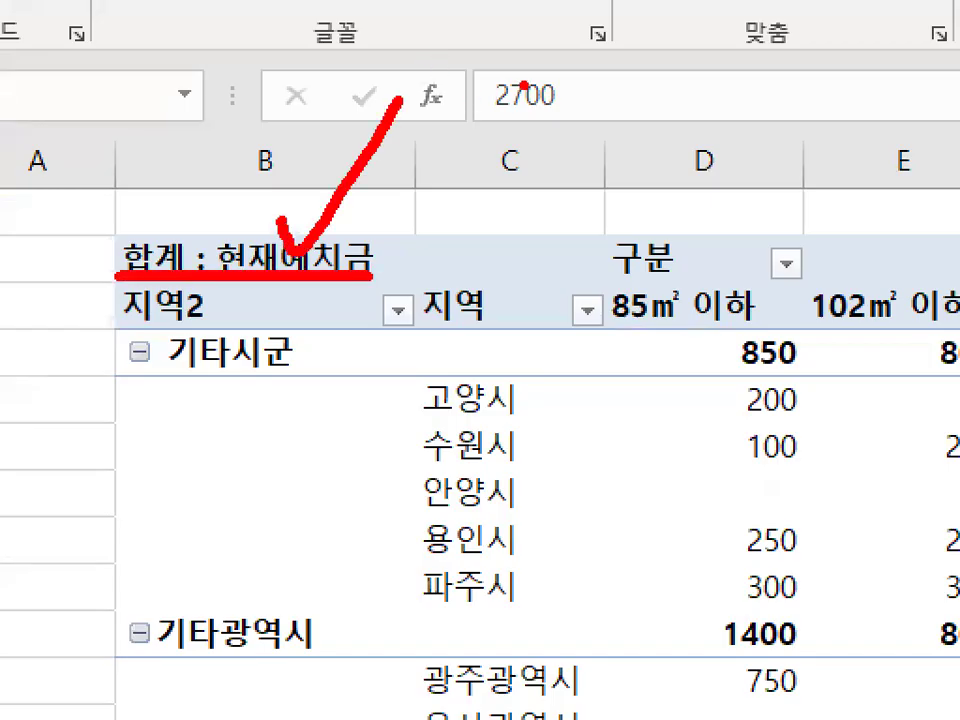
pyautogui.moveTo(342, 209)
pyautogui.mouseDown()
pyautogui.moveTo(240, 213)
pyautogui.moveTo(178, 255)
pyautogui.moveTo(402, 264)
pyautogui.mouseUp()
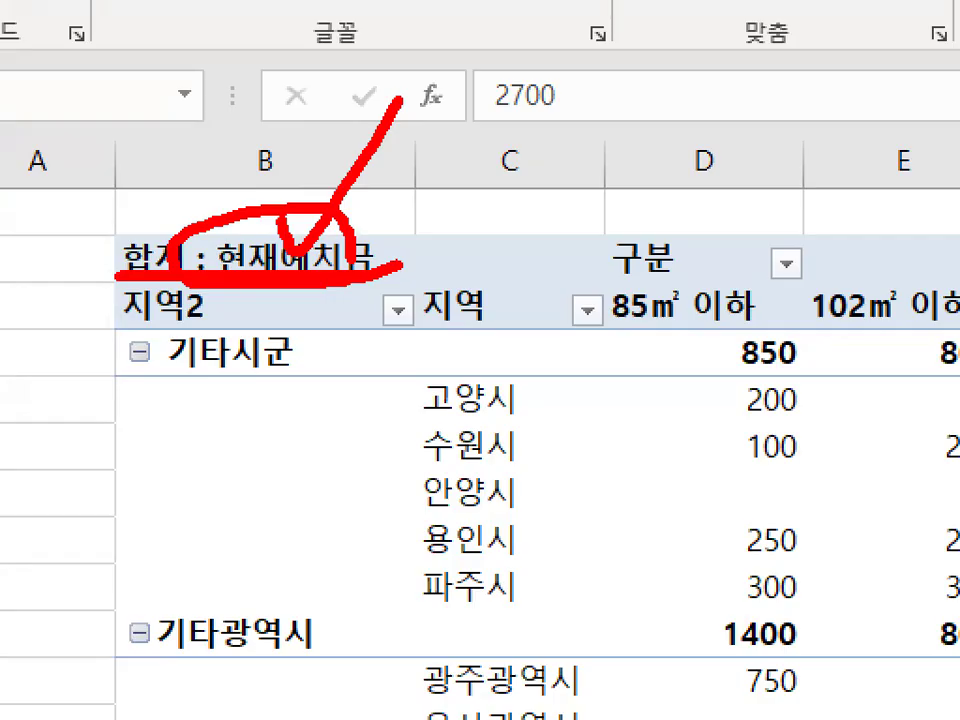
pyautogui.press('Escape')
# Step: Review the 필드 표시 형식 option available for the 합계 : 현재예치금 value field
pyautogui.click(207, 261)
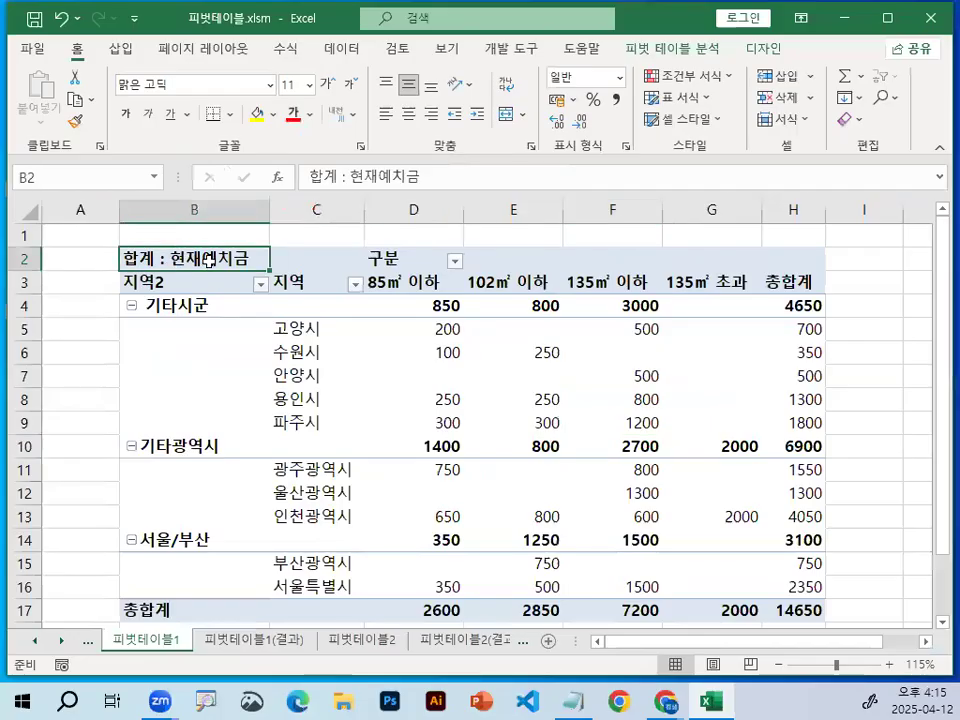
pyautogui.rightClick(207, 261)
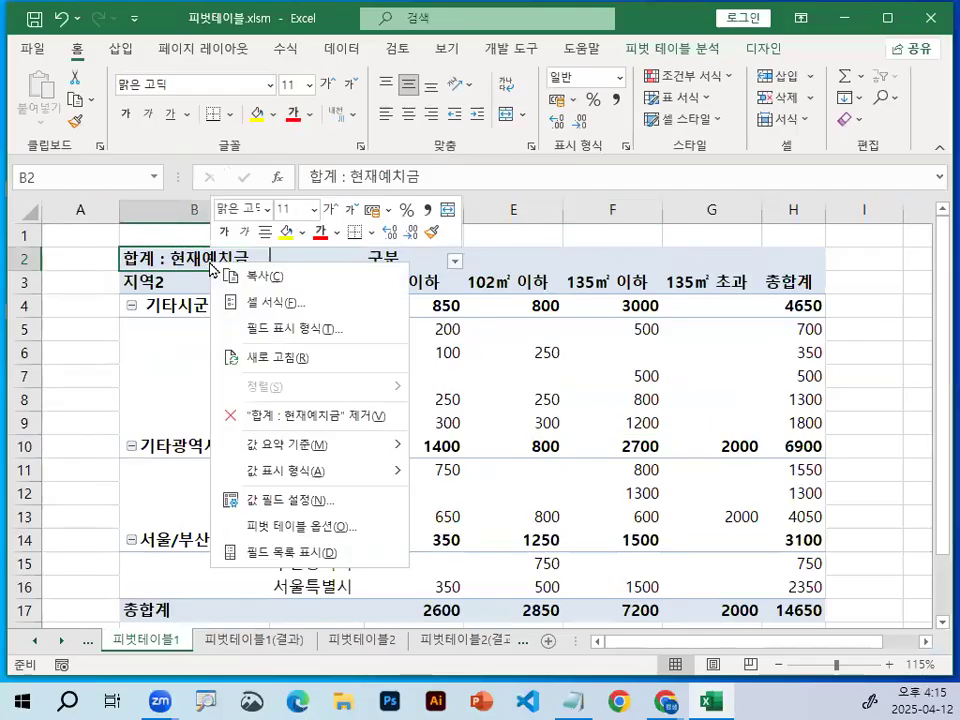
pyautogui.hotkey('ctrl', '1')
pyautogui.click(274, 331)
pyautogui.moveTo(265, 336)
pyautogui.mouseDown()
pyautogui.moveTo(250, 320)
pyautogui.moveTo(267, 337)
pyautogui.moveTo(388, 341)
pyautogui.mouseUp()
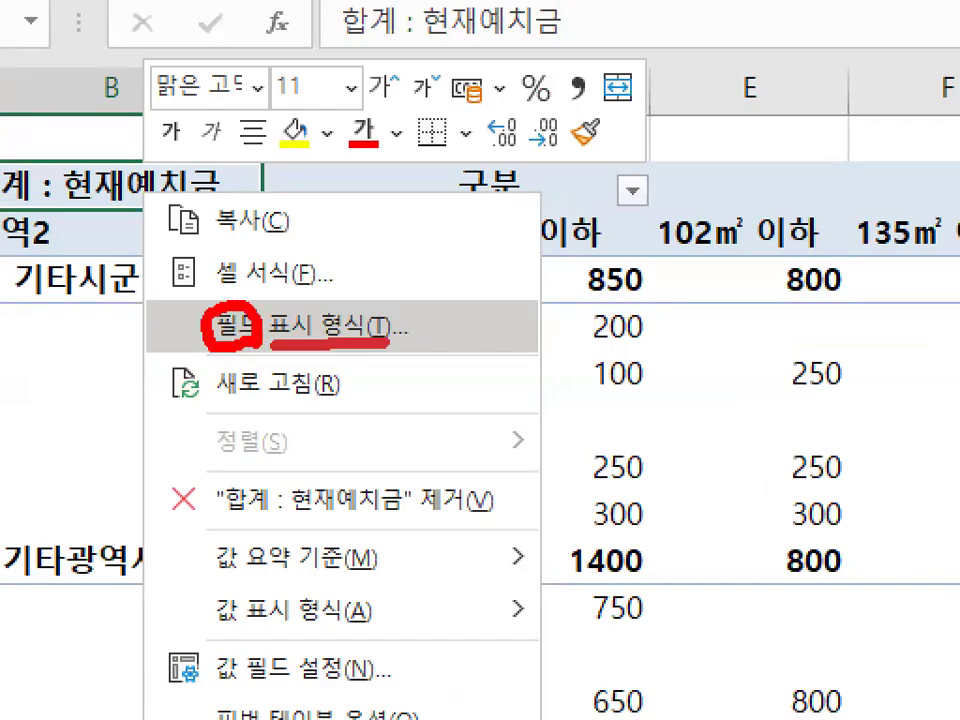
pyautogui.moveTo(452, 150); pyautogui.dragTo(365, 318)
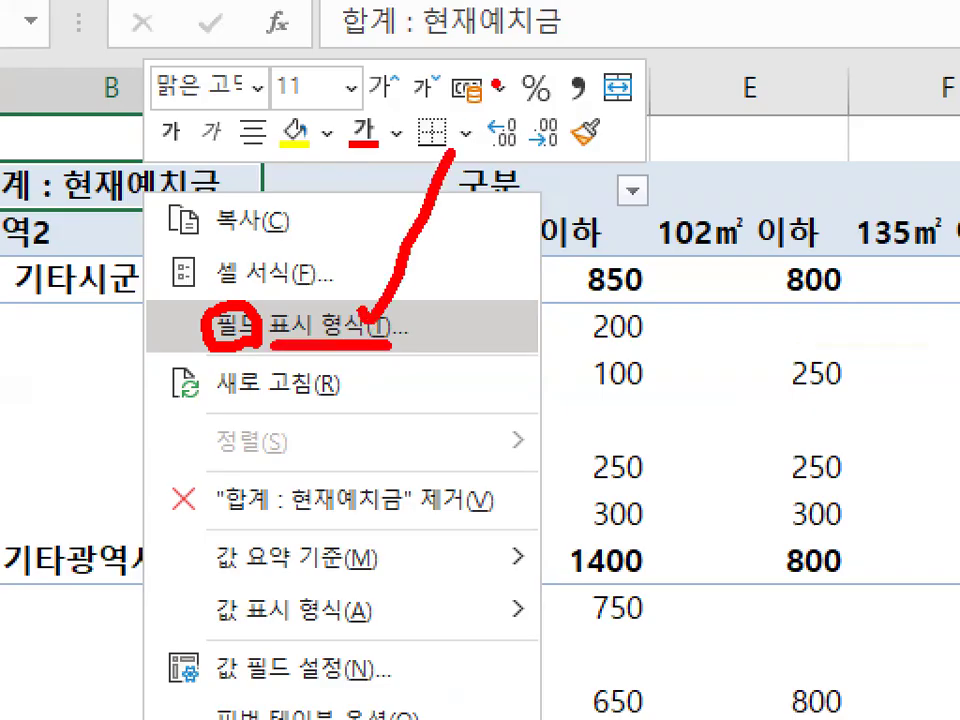
pyautogui.press('Escape')
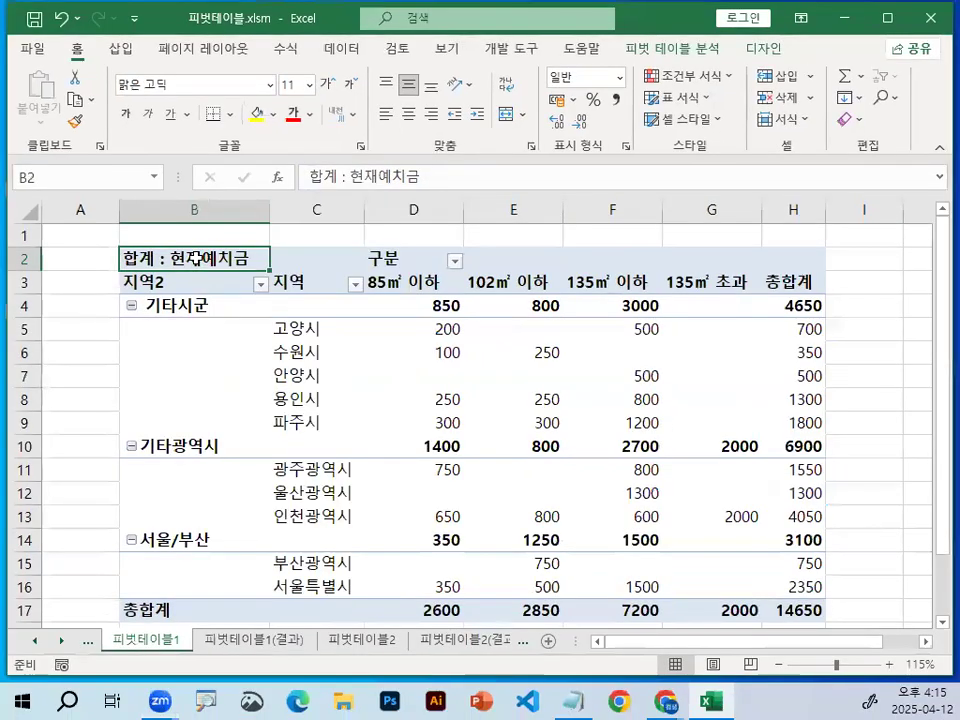
# Step: Format the 합계 : 현재예치금 value field with the 숫자 category, 0 decimal places and the 1000 단위 구분 기호 option enabled
pyautogui.rightClick(196, 258)
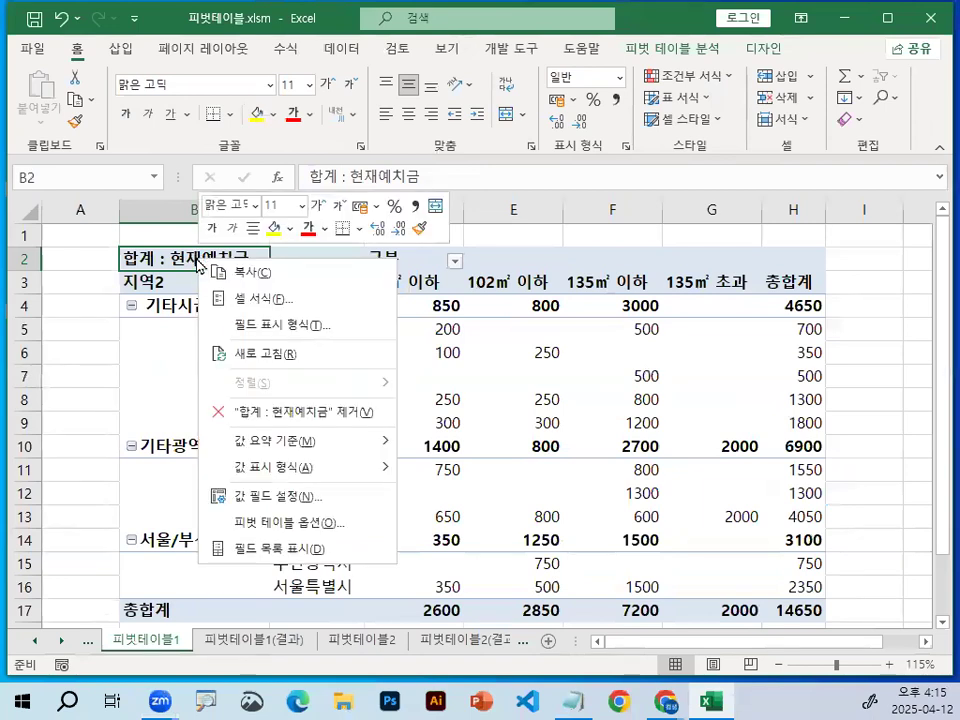
pyautogui.click(291, 330)
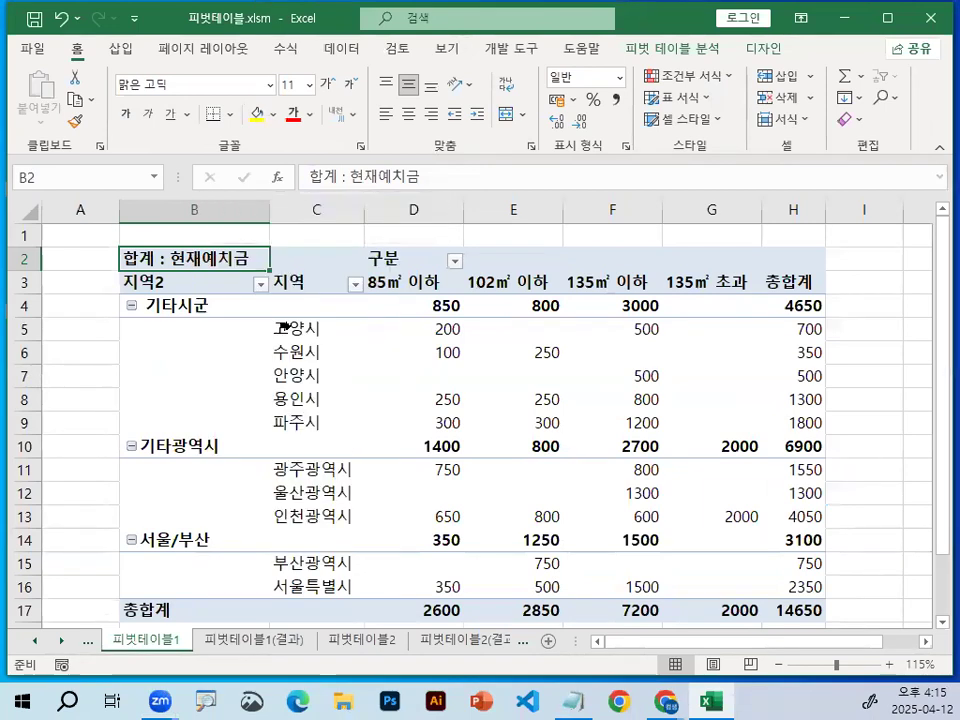
pyautogui.moveTo(250, 80); pyautogui.dragTo(638, 315)
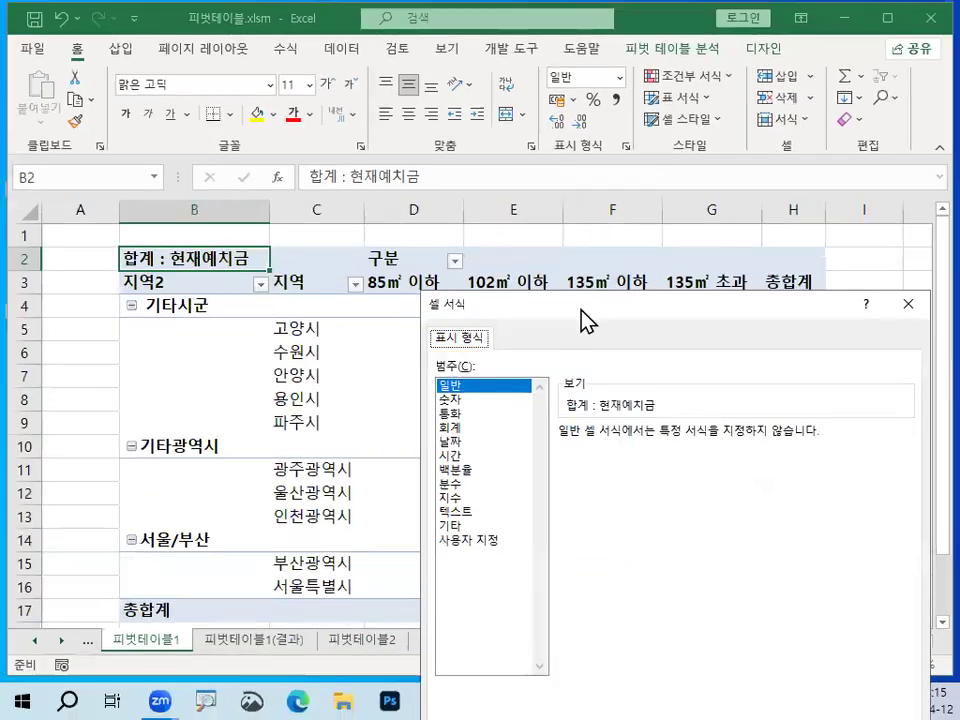
pyautogui.moveTo(581, 317); pyautogui.dragTo(467, 135)
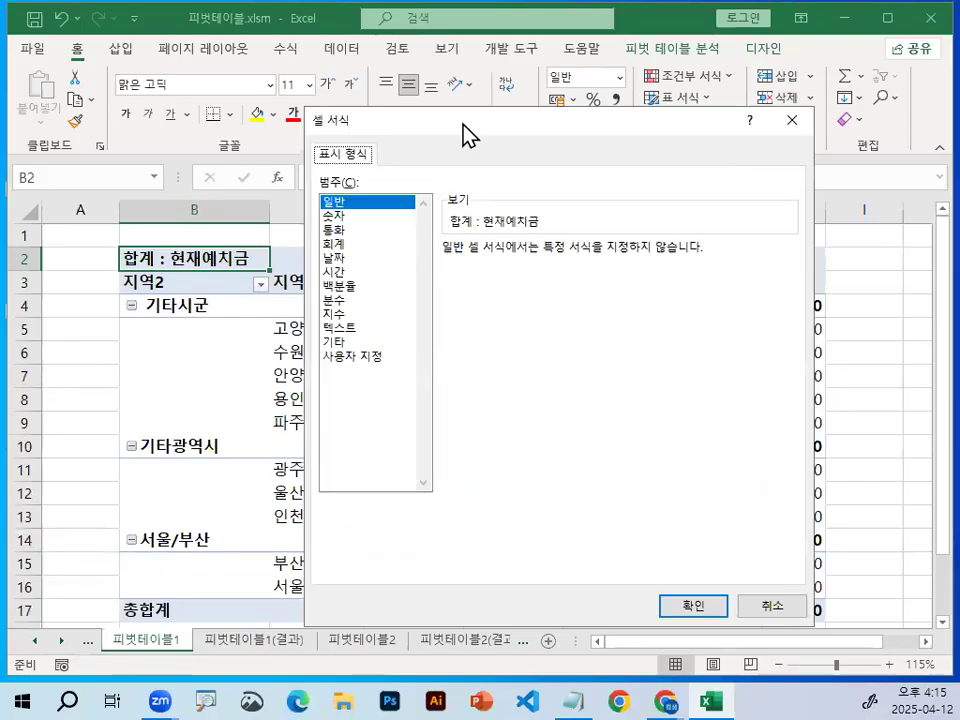
pyautogui.click(345, 214)
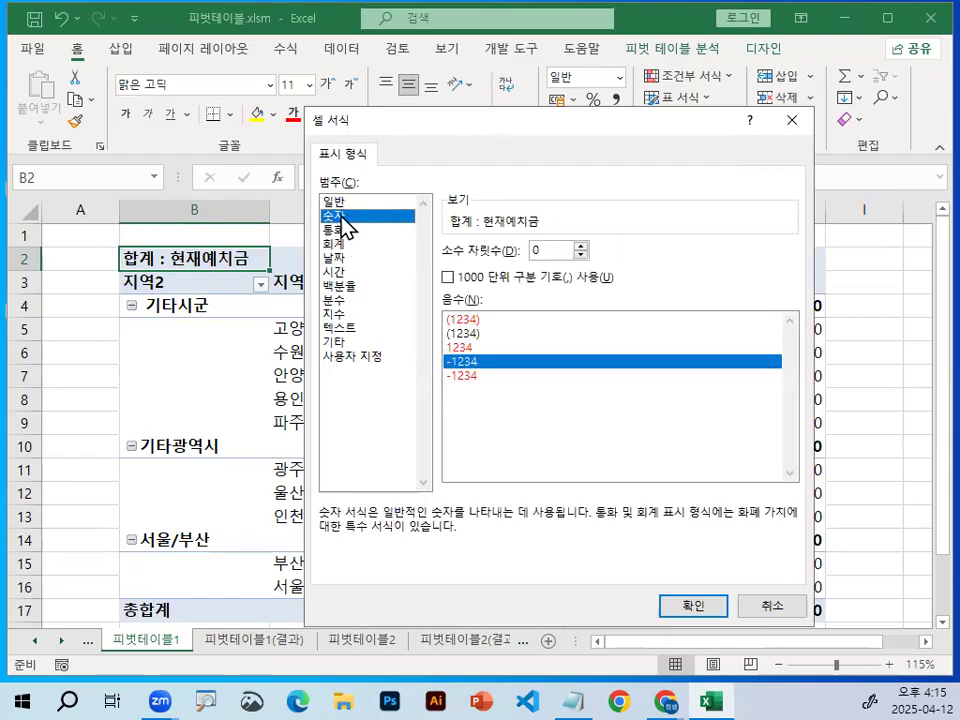
pyautogui.moveTo(391, 209)
pyautogui.mouseDown()
pyautogui.moveTo(312, 238)
pyautogui.moveTo(362, 224)
pyautogui.mouseUp()
pyautogui.moveTo(623, 342)
pyautogui.mouseDown()
pyautogui.moveTo(598, 298)
pyautogui.moveTo(606, 352)
pyautogui.mouseUp()
pyautogui.press('Escape')
pyautogui.click(447, 278)
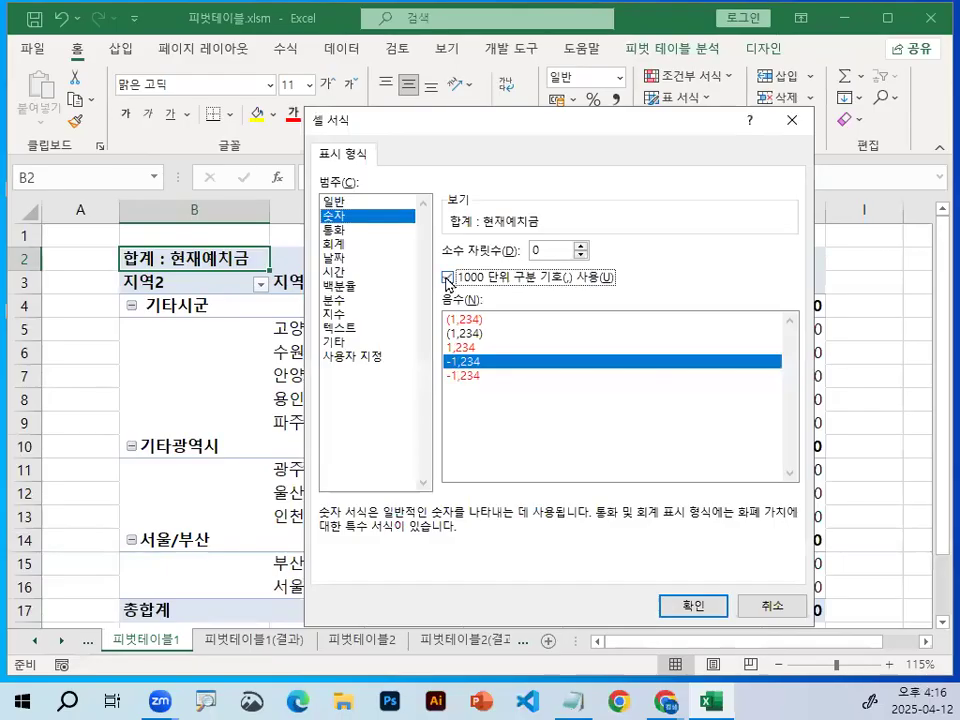
pyautogui.click(695, 607)
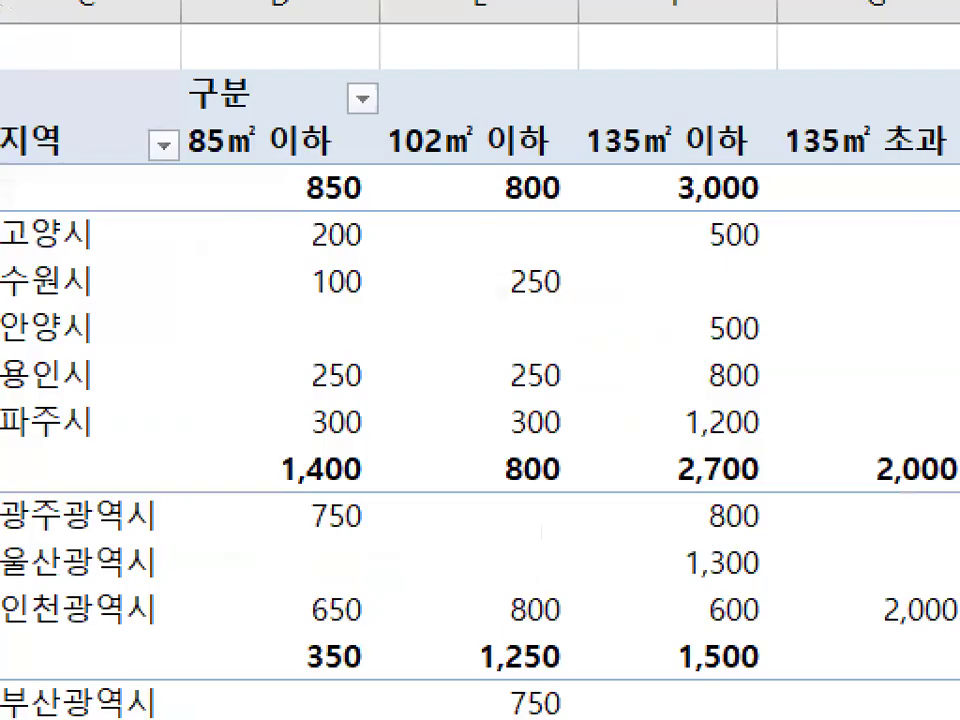
pyautogui.moveTo(857, 528)
pyautogui.mouseDown()
pyautogui.moveTo(320, 716)
pyautogui.moveTo(777, 602)
pyautogui.mouseUp()
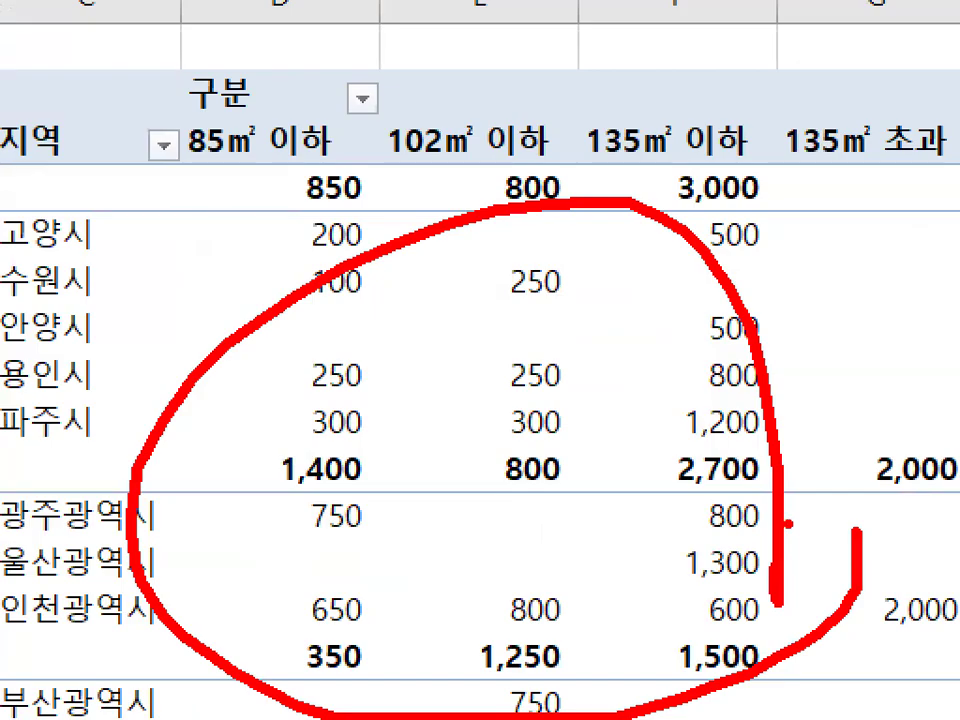
pyautogui.press('Escape')
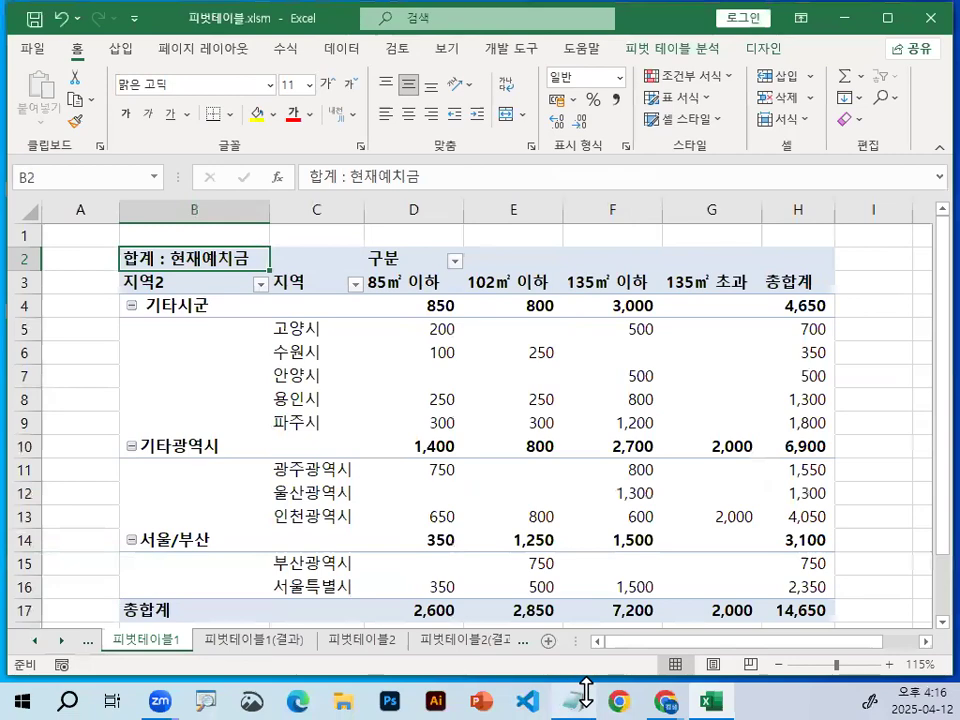
# Step: Switch to the class notes in Notepad and insert blank lines between the 시그마값 number format section and 출제유형2
pyautogui.click(579, 698)
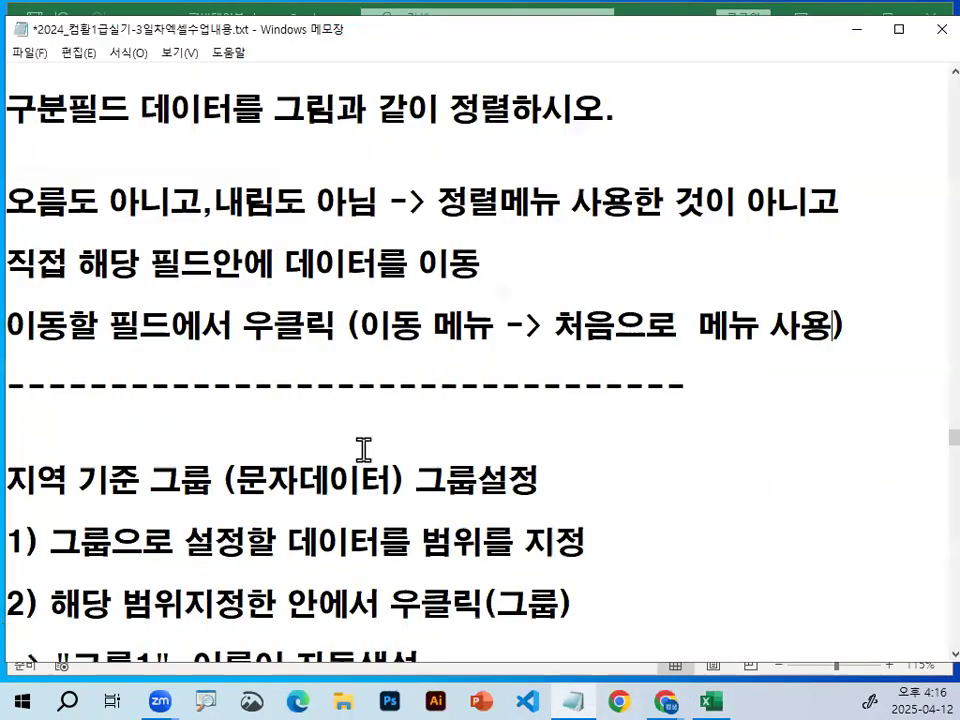
pyautogui.scroll(-2, 365, 450)
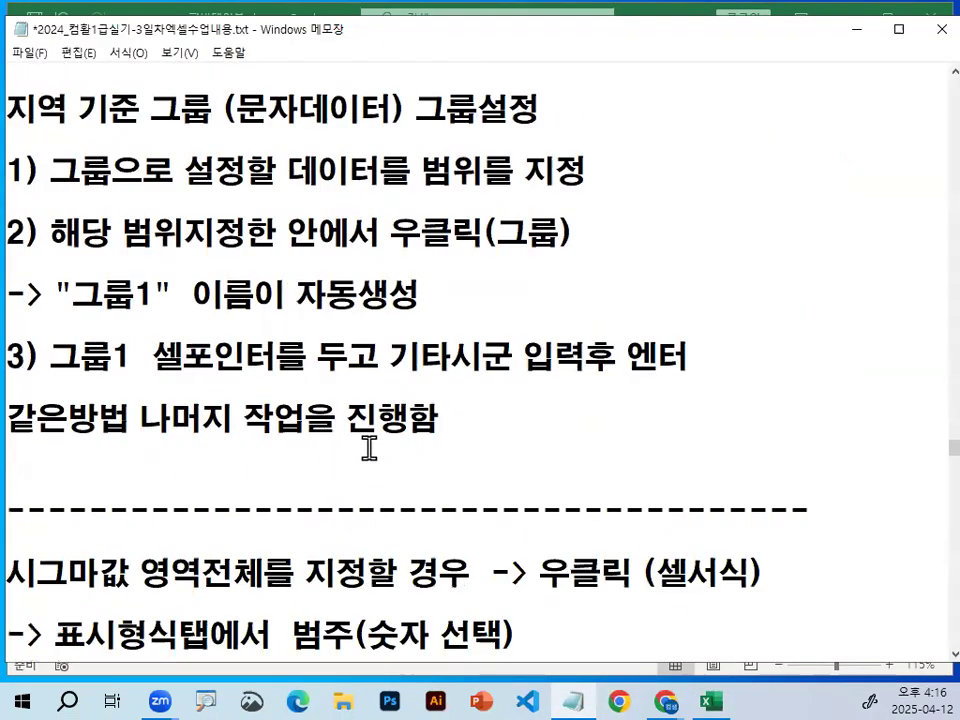
pyautogui.scroll(-2, 369, 449)
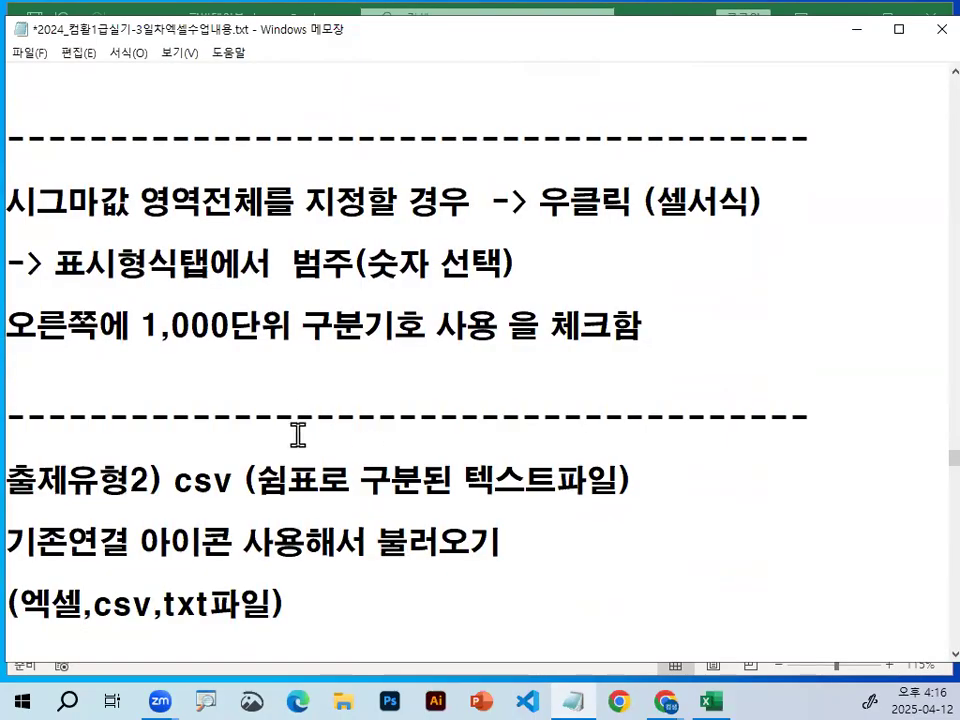
pyautogui.press('Return')
pyautogui.press('Return')
pyautogui.press('Return')
pyautogui.press('Return')
pyautogui.press('Return')
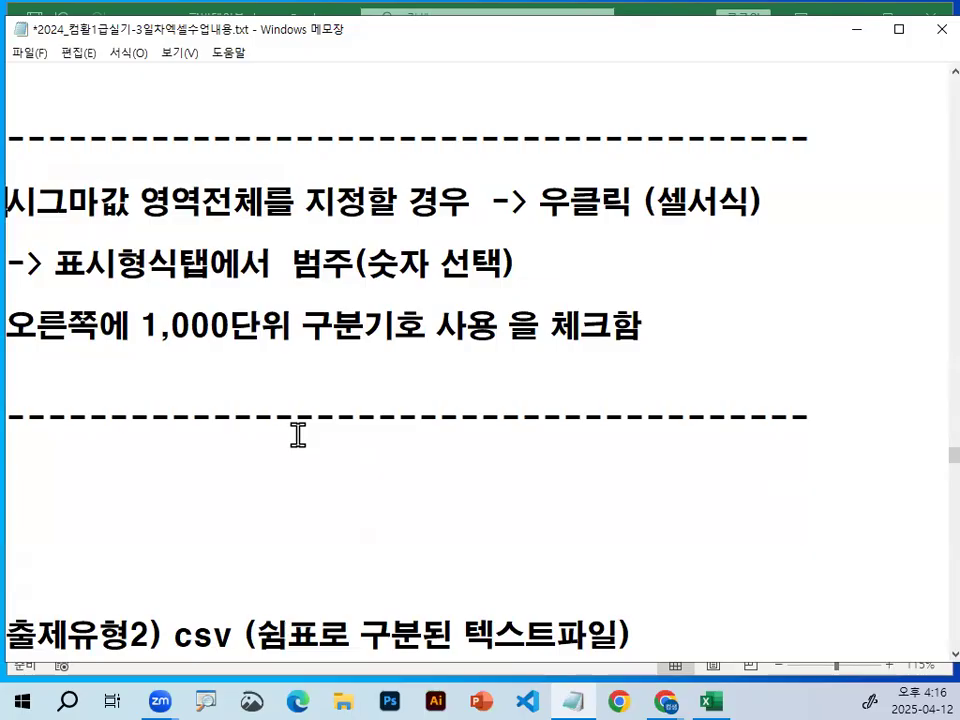
# Step: Add the heading line "범위를 지정시" above the 시그마값 영역전체 line and prefix that line with "->"
pyautogui.write('범위')
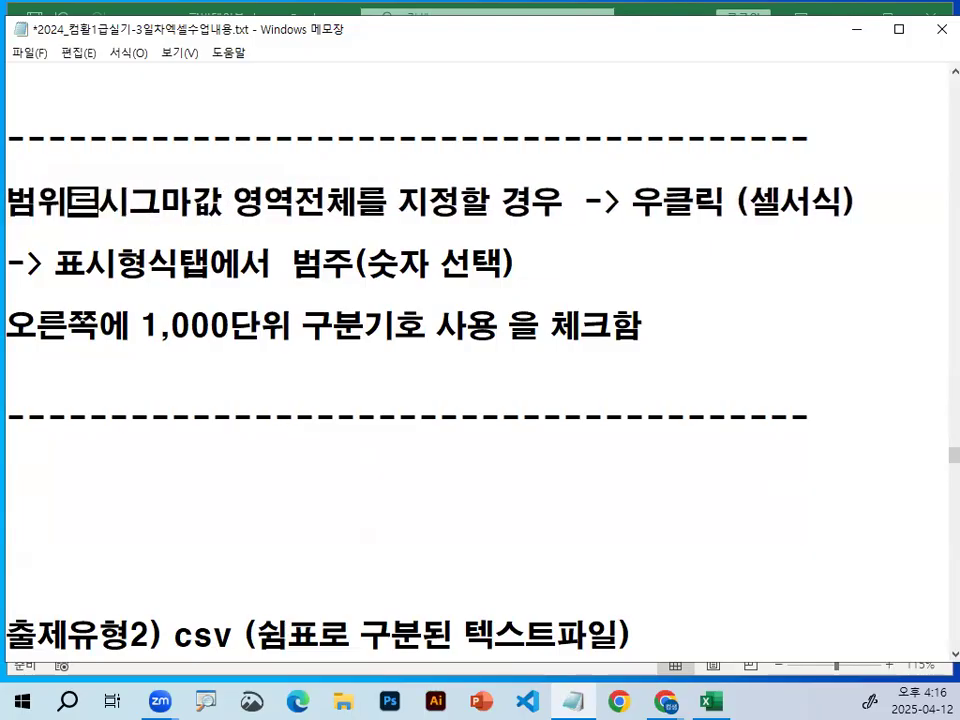
pyautogui.write('를 지정')
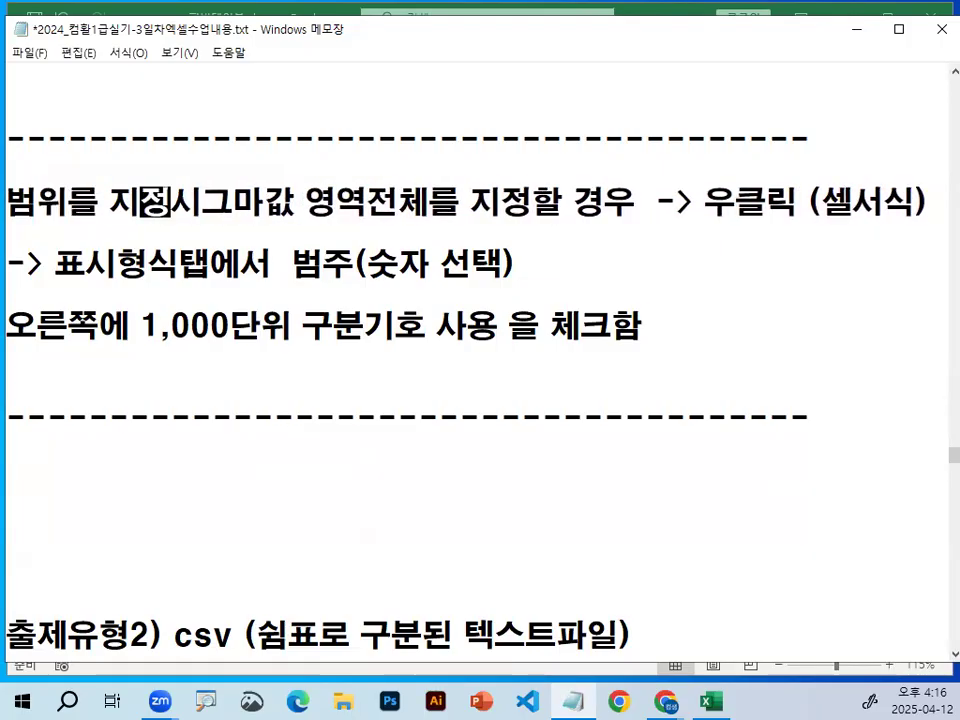
pyautogui.write(' 핡ㄷ')
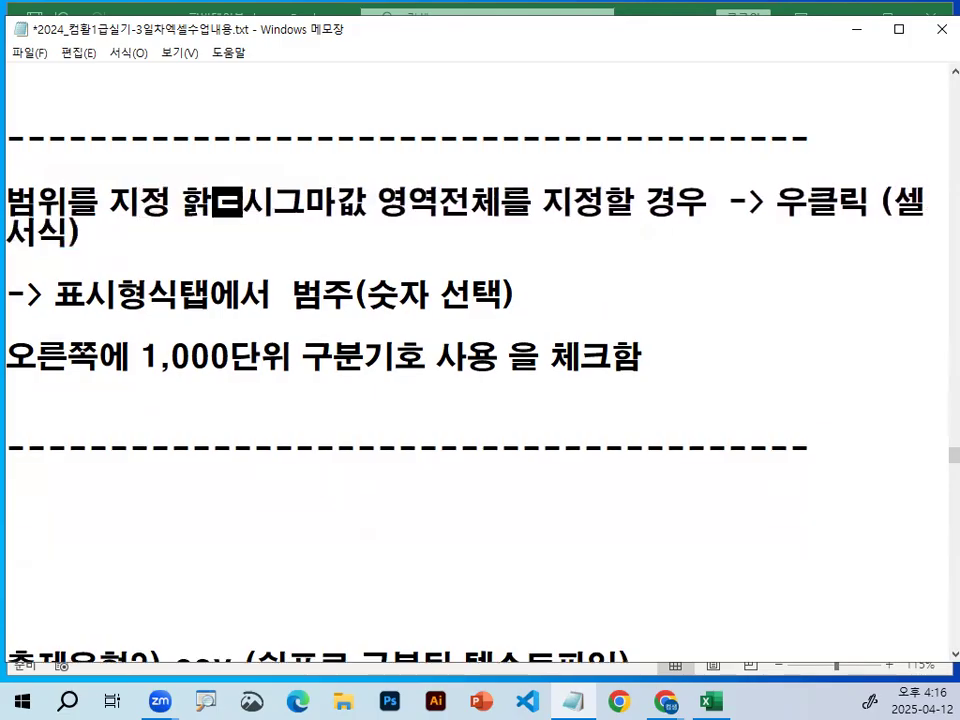
pyautogui.press('BackSpace')
pyautogui.press('BackSpace')
pyautogui.press('BackSpace')
pyautogui.write('시')
pyautogui.press('Return')
pyautogui.write('->')
pyautogui.press('Down')
pyautogui.press('Home')
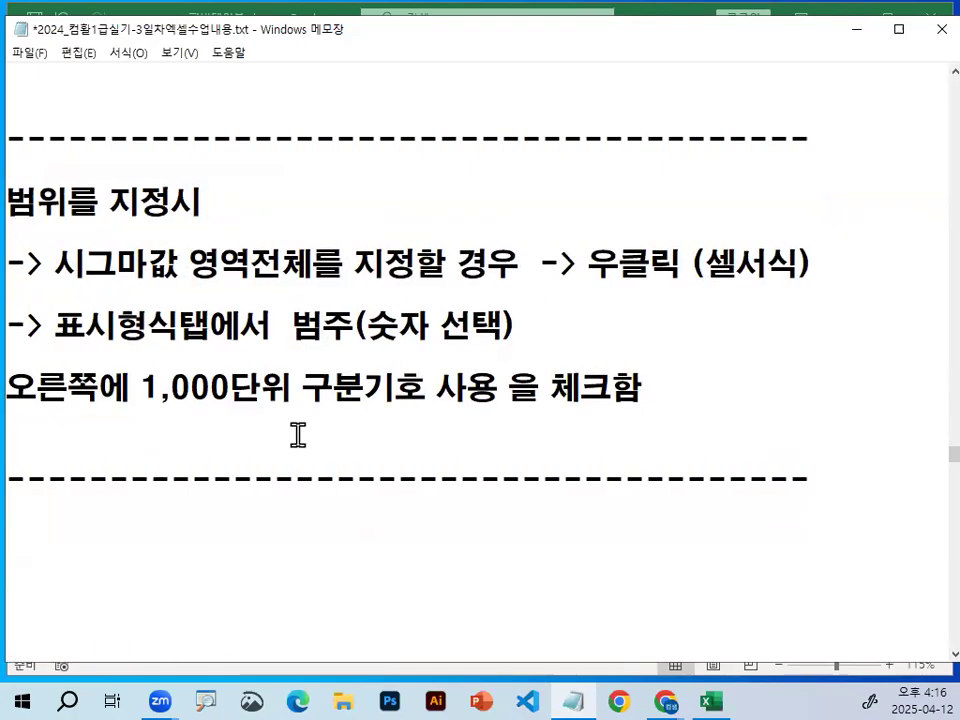
# Step: Add the line "필드명에서 형식지정" below the 1,000단위 구분기호 line, separated by a blank line
pyautogui.press('Return')
pyautogui.press('Return')
pyautogui.write('필드명에')
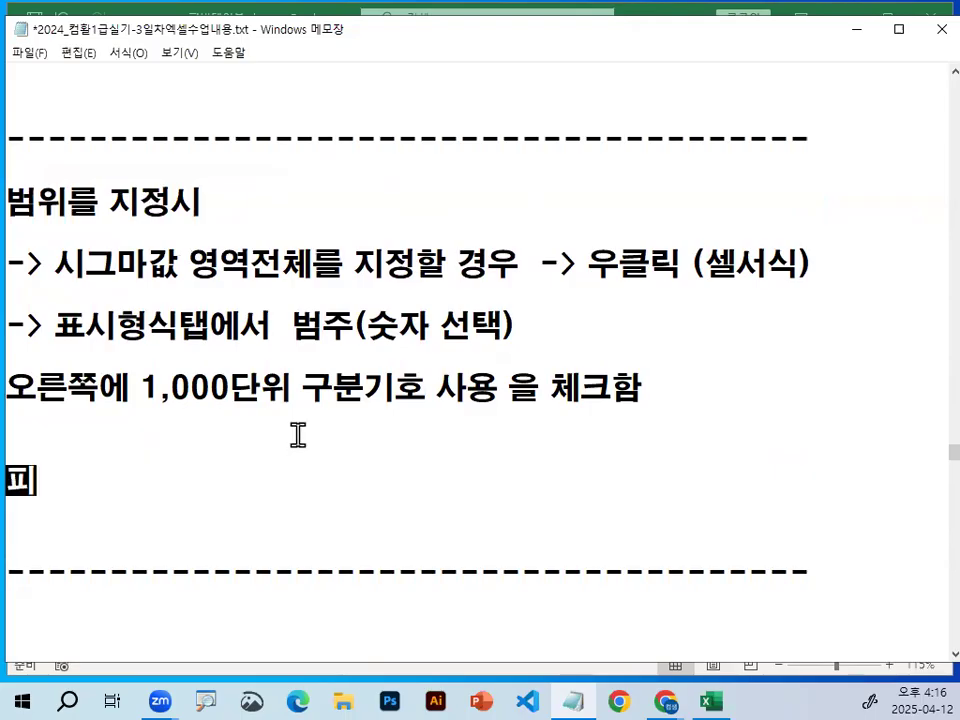
pyautogui.write('서 ')
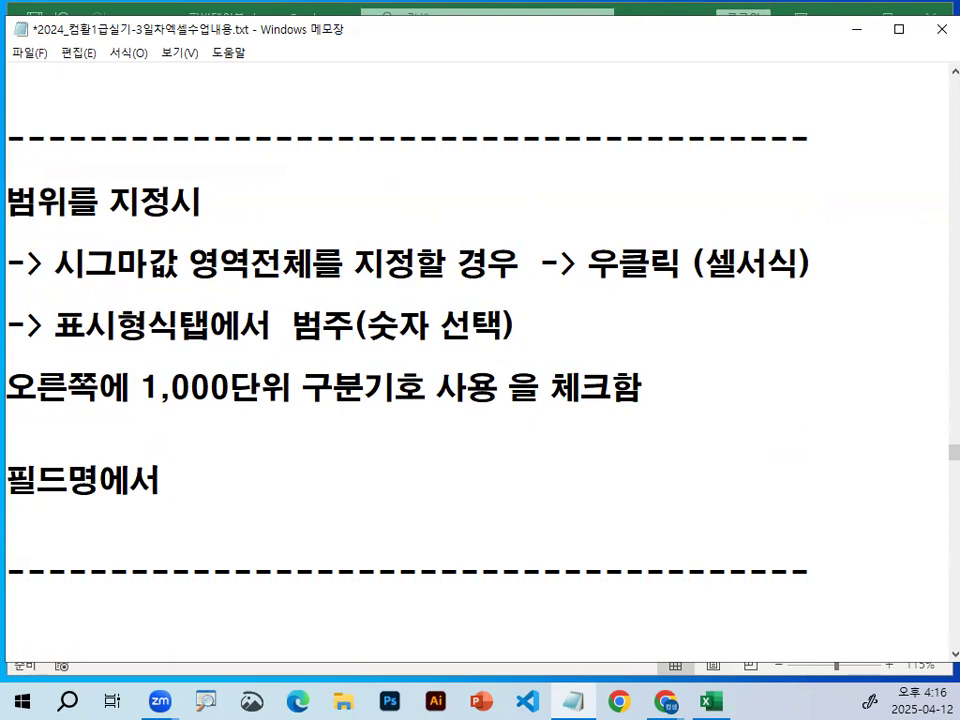
pyautogui.write('형식지정')
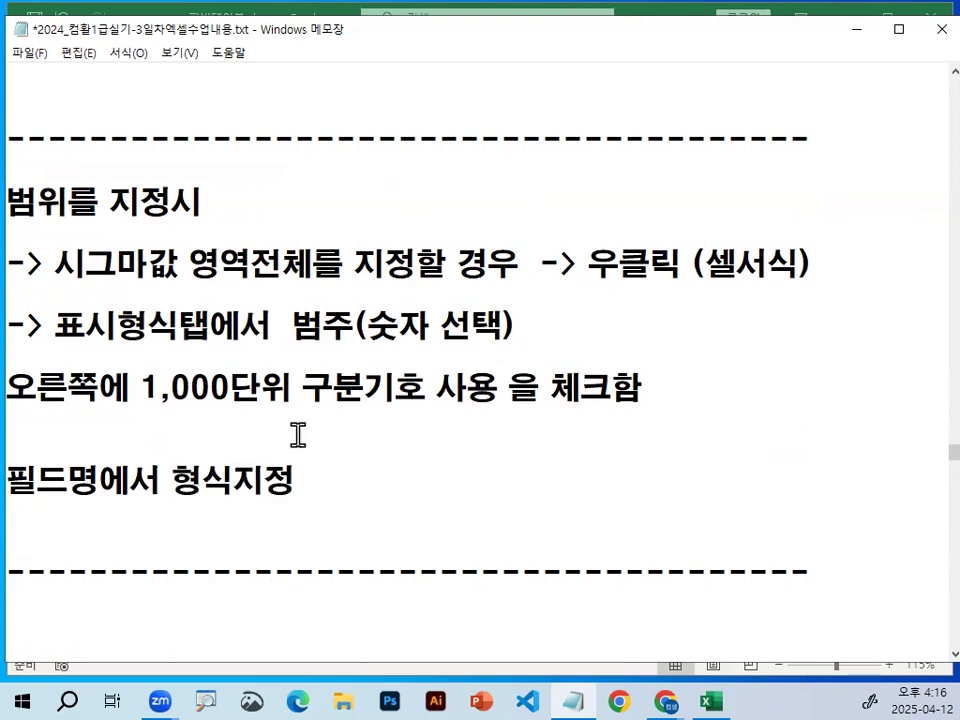
# Step: Shorten the range method's heading to "범위를 지정"
pyautogui.press('Up')
pyautogui.press('Up')
pyautogui.press('Up')
pyautogui.press('Up')
pyautogui.press('Up')
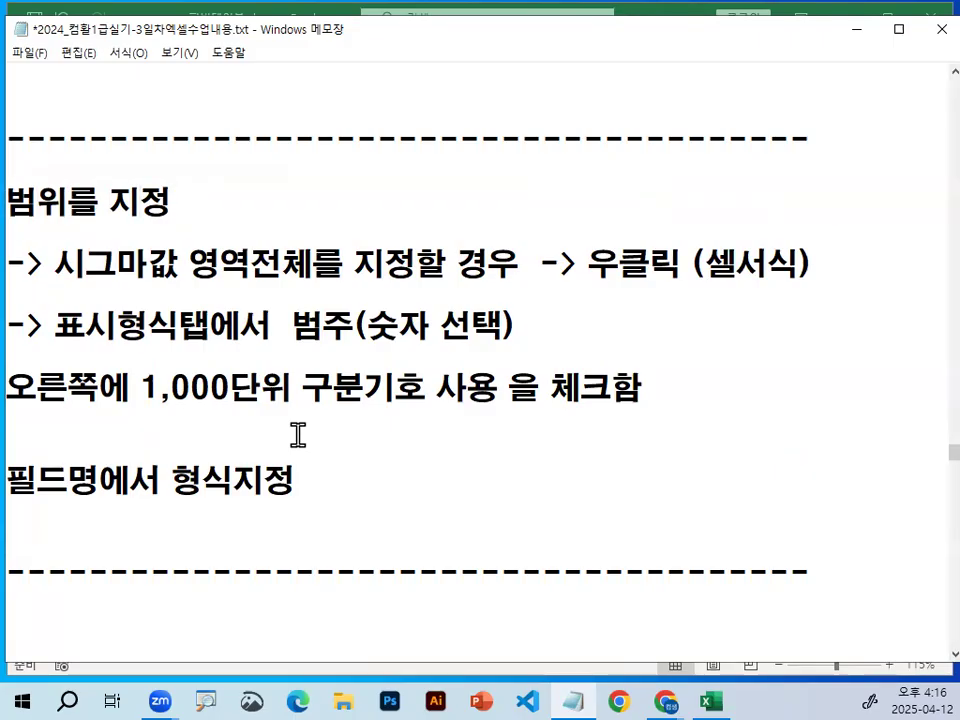
pyautogui.press('Down')
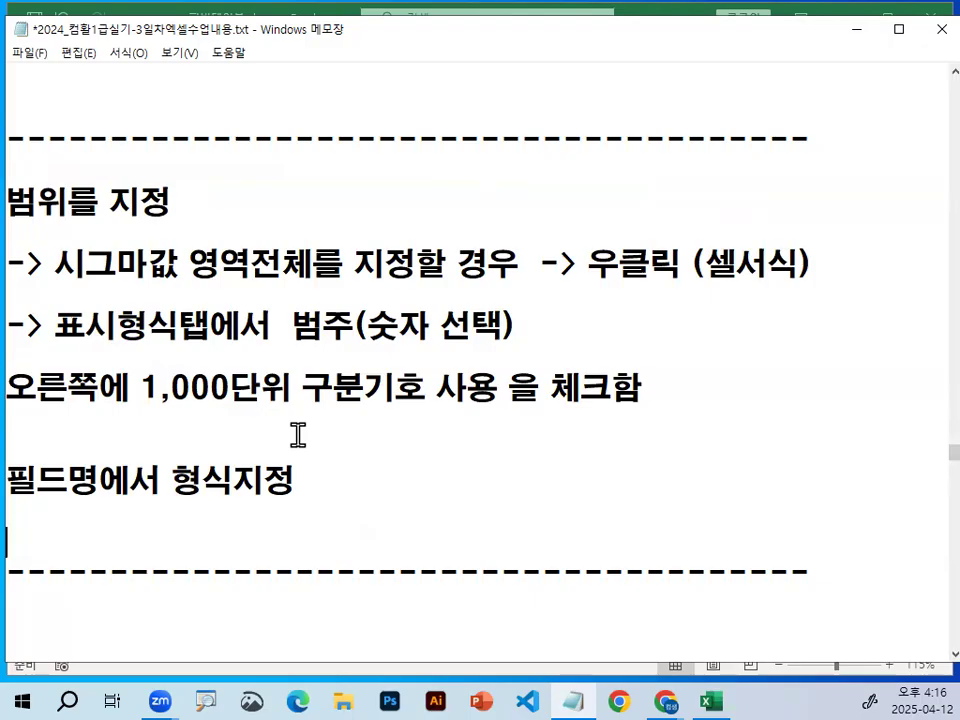
# Step: Add space below the field name line and reword it as "필드명에서 우클릭 -> 필드 표시형식 메뉴 클릭"
pyautogui.press('Return')
pyautogui.press('Return')
pyautogui.press('Return')
pyautogui.press('Return')
pyautogui.press('Return')
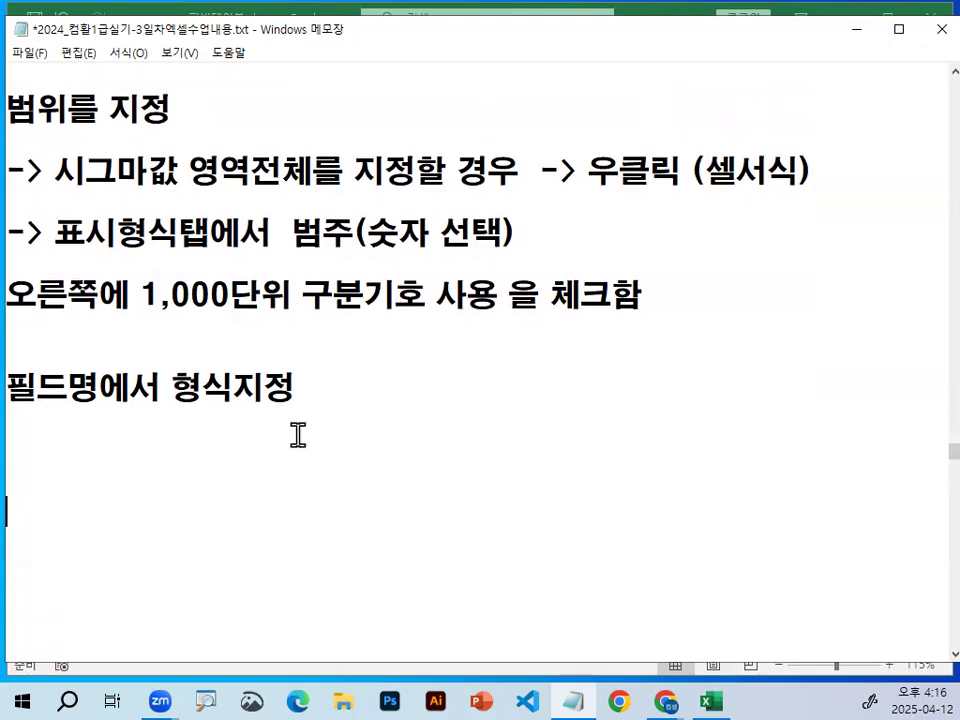
pyautogui.write('우클릭 -> 필드 표싱')
pyautogui.write('형식 메뉴 클릭')
pyautogui.press('Delete')
pyautogui.press('Delete')
pyautogui.press('Delete')
pyautogui.press('Delete')
pyautogui.press('Delete')
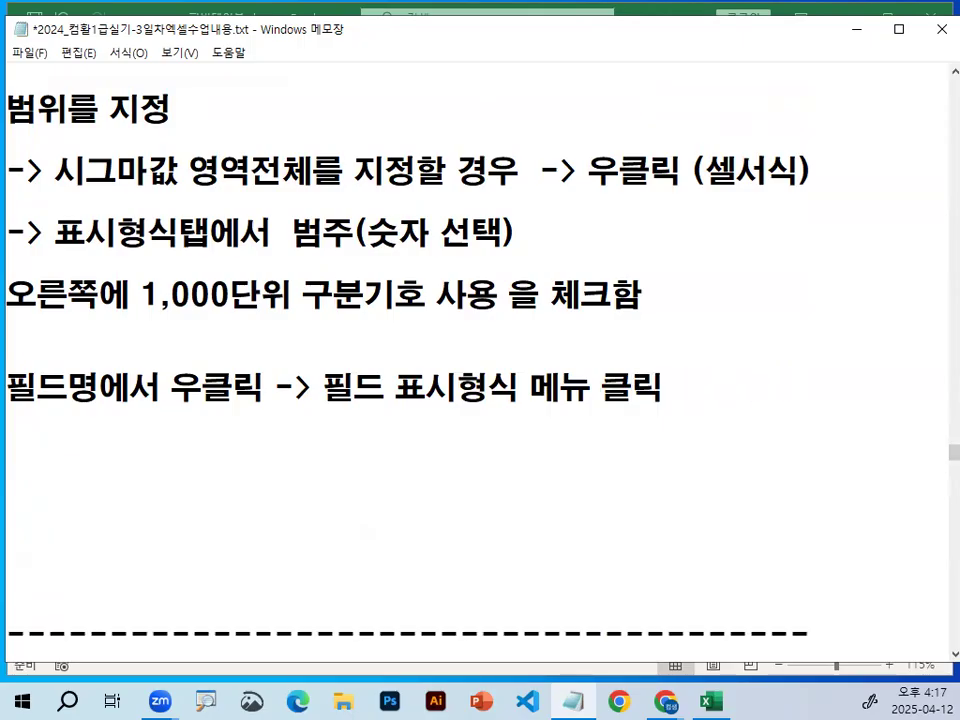
# Step: Copy the 표시형식탭 and 1,000단위 구분기호 lines and paste them below the 필드명에서 우클릭 line
pyautogui.press('Up')
pyautogui.hotkey('shift', 'Down')
pyautogui.hotkey('shift', 'Down')
pyautogui.hotkey('shift', 'Down')
pyautogui.hotkey('ctrl', 'c')
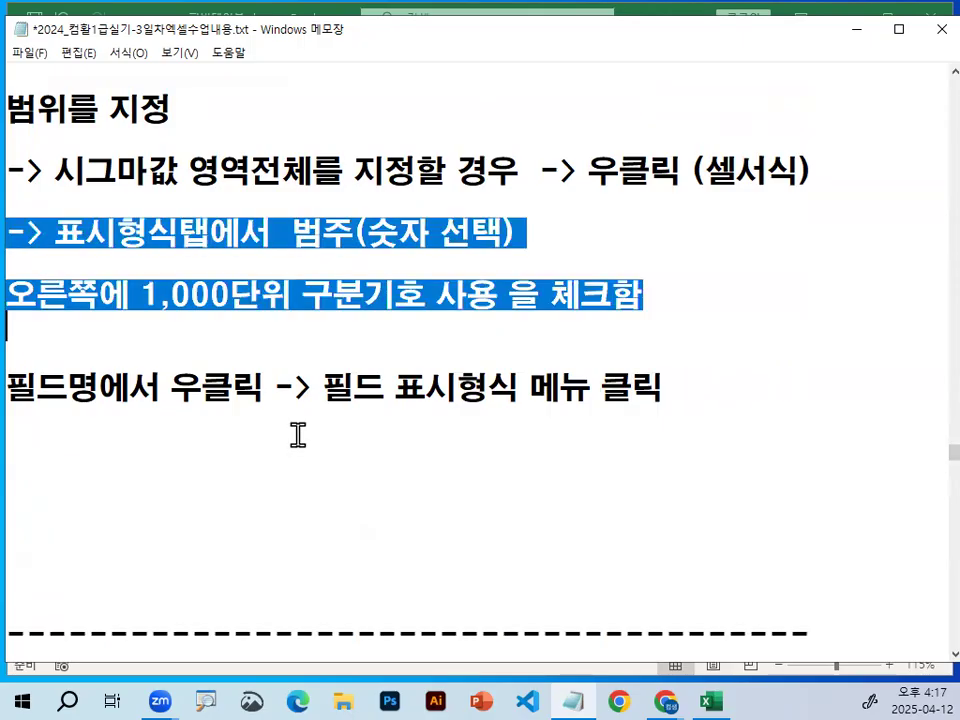
pyautogui.press('Down')
pyautogui.press('Down')
pyautogui.press('Down')
pyautogui.press('Down')
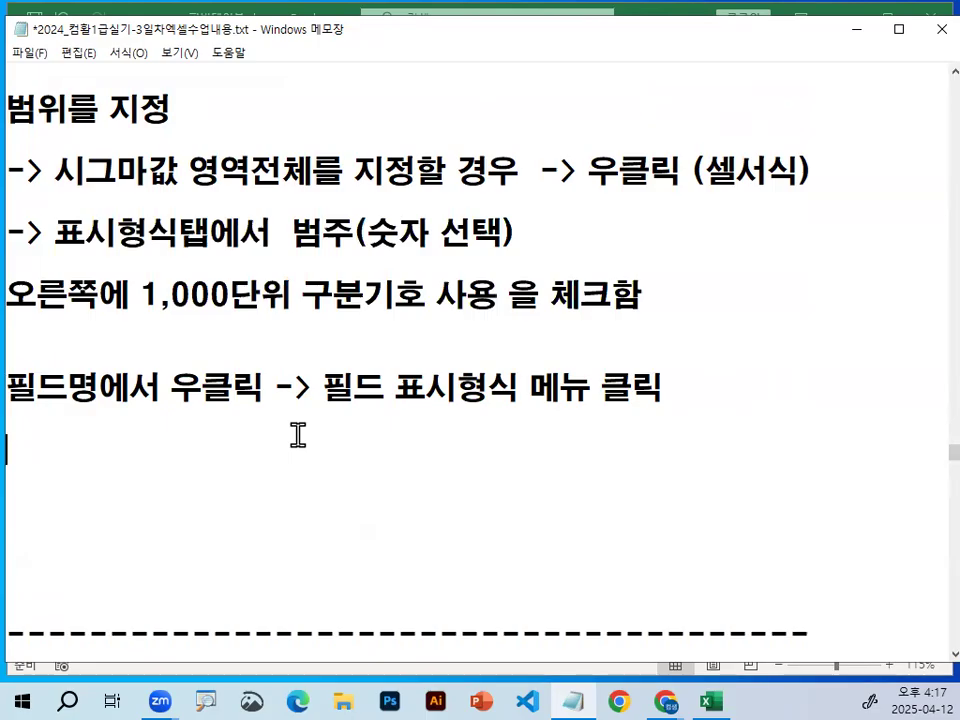
pyautogui.hotkey('ctrl', 'v')
# Step: Add the title line "천단위구분기호 지정하는 방법" above the "범위를 지정" line
pyautogui.press('Up')
pyautogui.press('Up')
pyautogui.press('Up')
pyautogui.press('Up')
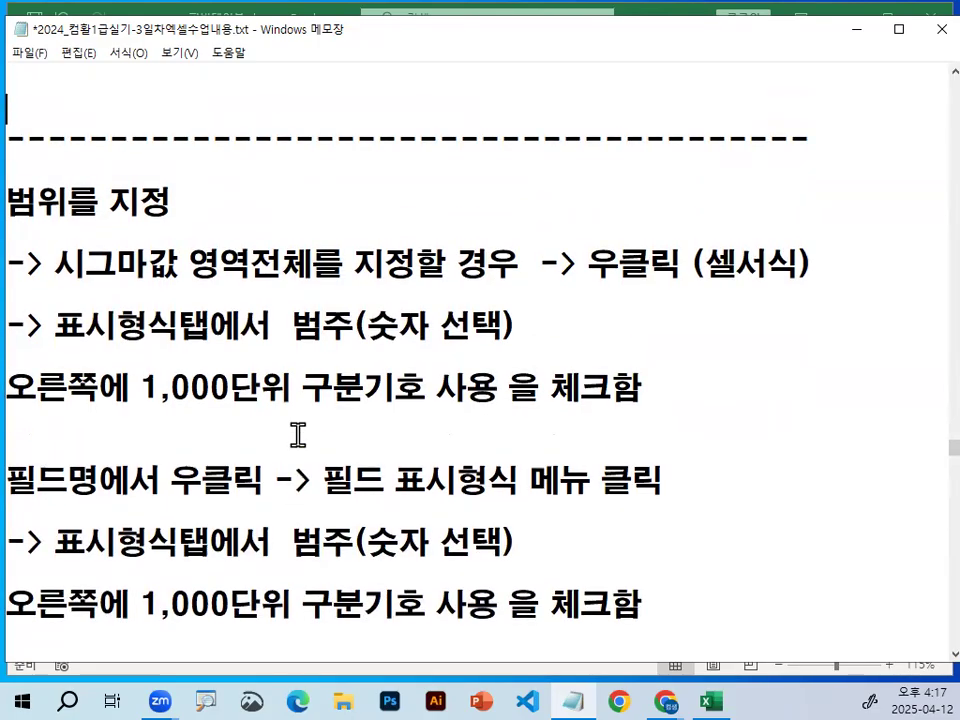
pyautogui.press('Return')
pyautogui.write('천단웍루분')
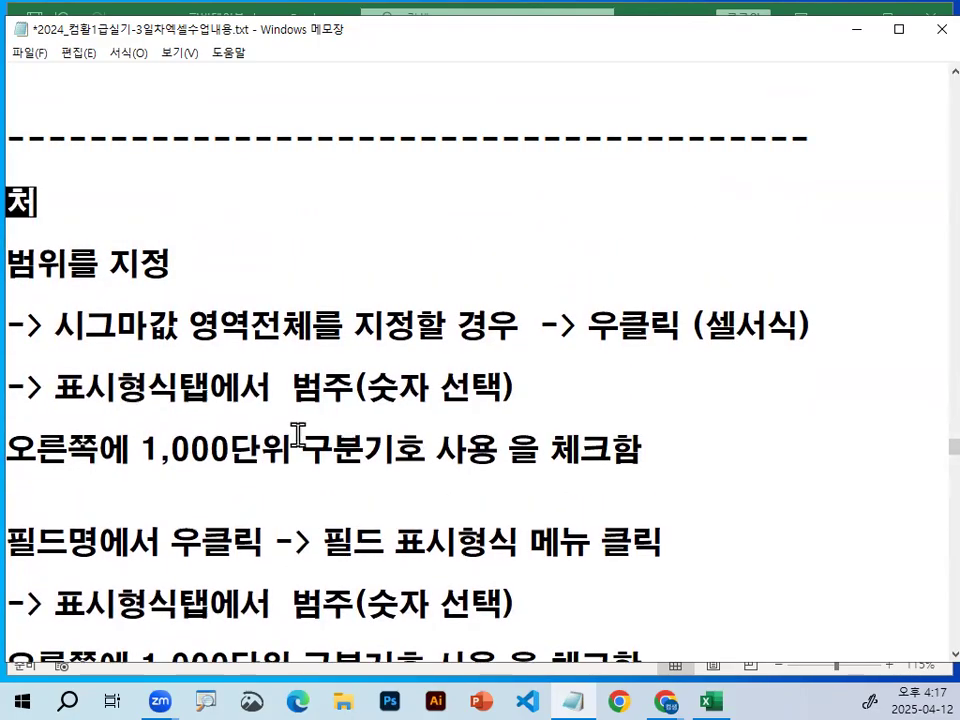
pyautogui.write('기')
pyautogui.press('BackSpace')
pyautogui.press('BackSpace')
pyautogui.press('BackSpace')
pyautogui.press('BackSpace')
pyautogui.press('BackSpace')
pyautogui.write('위굽분기호 지정한')
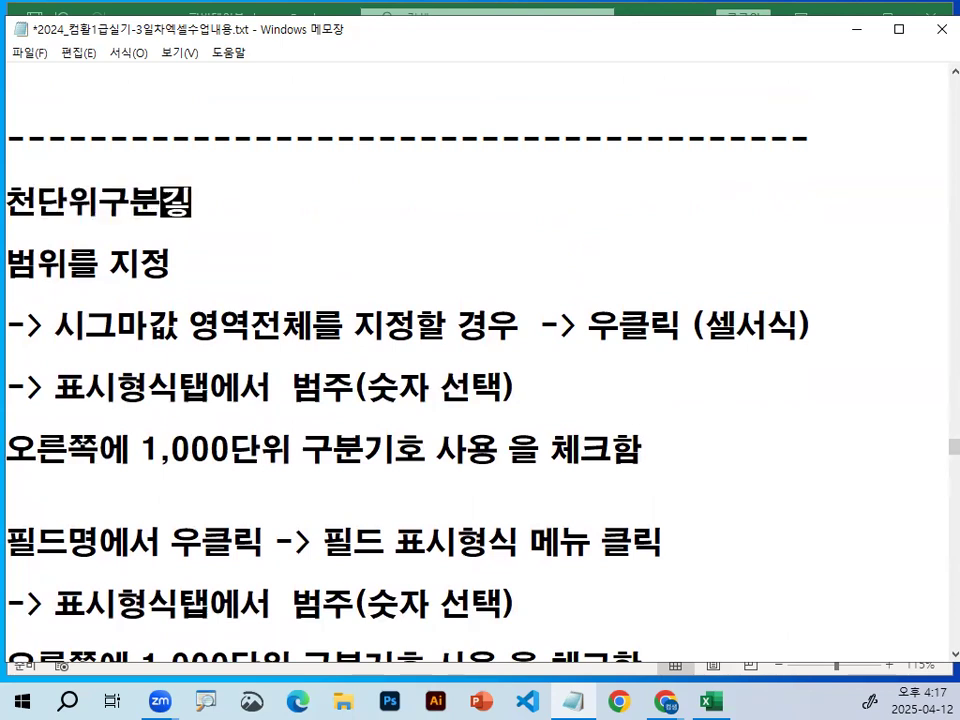
pyautogui.write('느 벙')
pyautogui.press('BackSpace')
pyautogui.press('BackSpace')
pyautogui.press('BackSpace')
pyautogui.press('BackSpace')
pyautogui.press('BackSpace')
pyautogui.write('하는 방법')
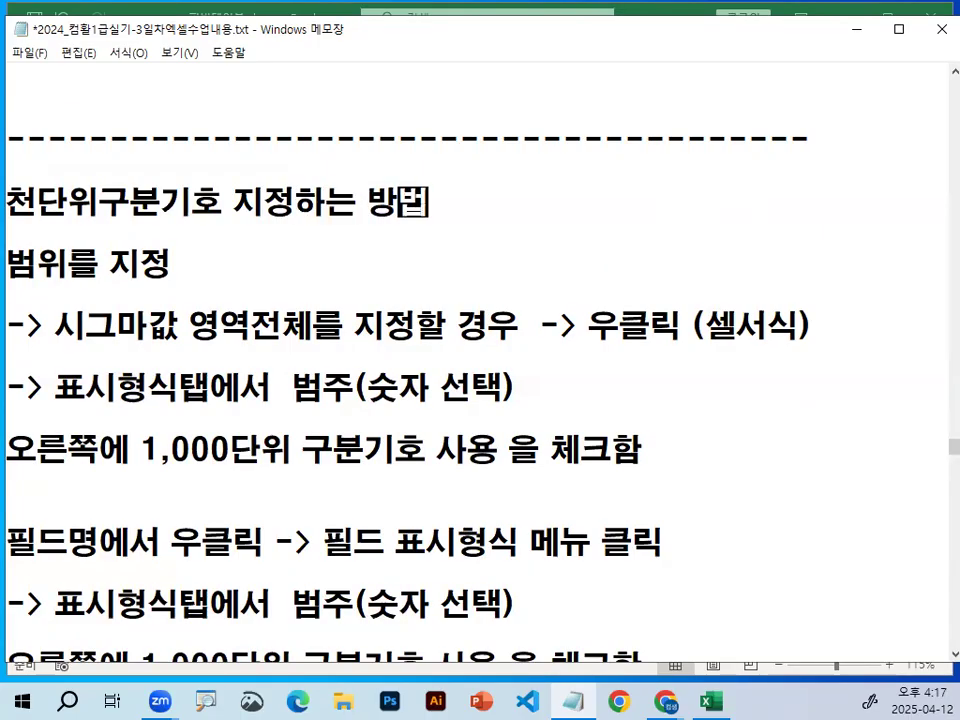
# Step: Insert "시그마값 영역에 대해서" at the start of the 천단위구분기호 title line
pyautogui.press('Home')
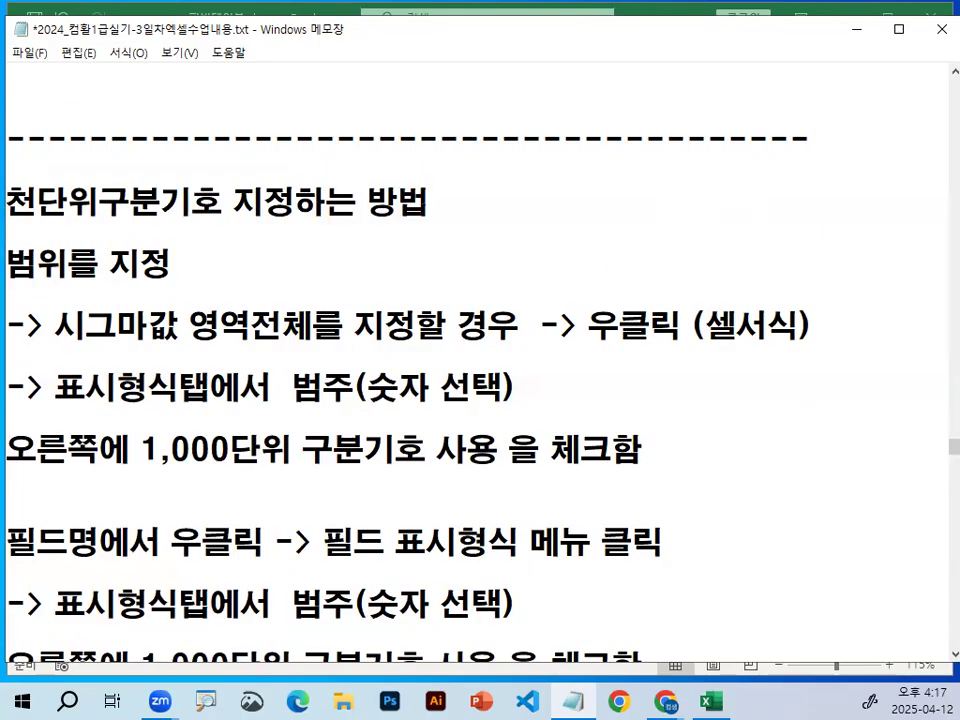
pyautogui.write('ㅅ')
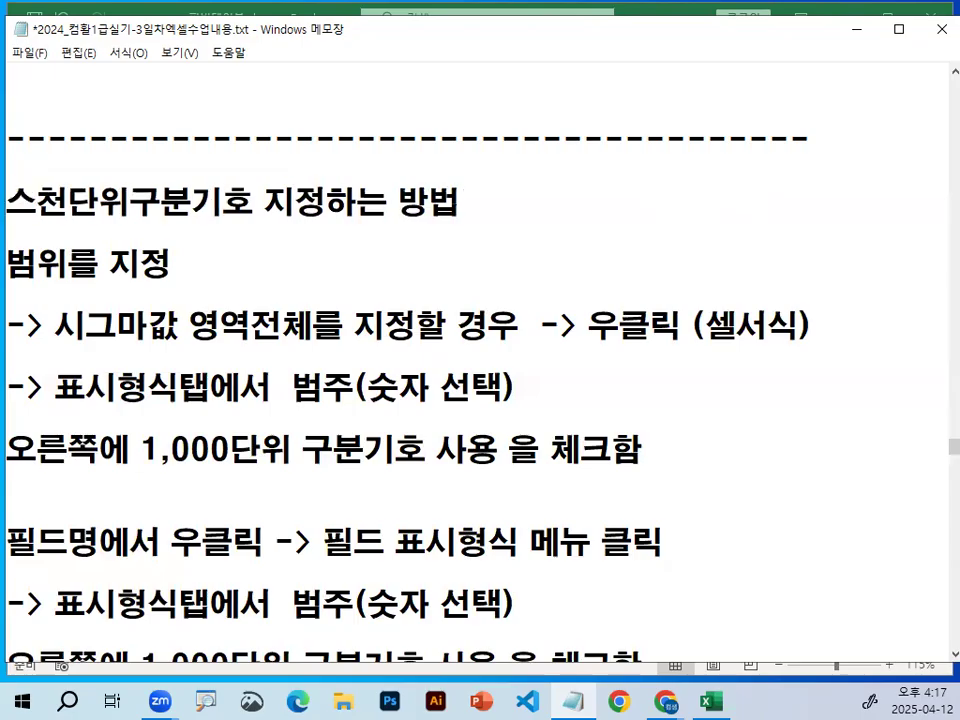
pyautogui.write('ㅣㄱㅡ막ㄷ')
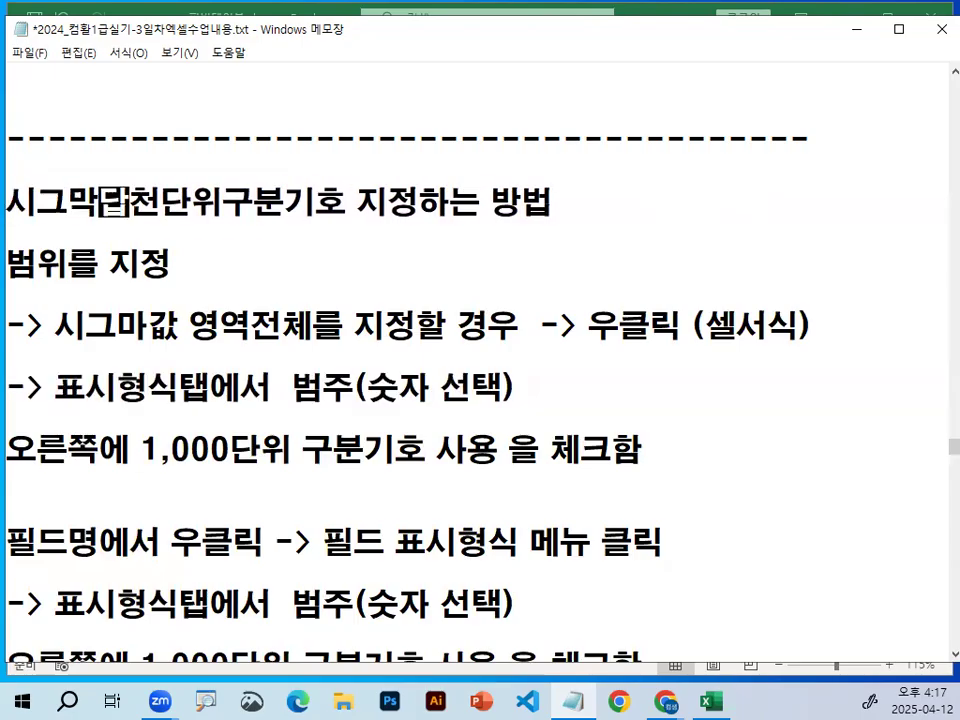
pyautogui.press('BackSpace')
pyautogui.press('BackSpace')
pyautogui.write('마기')
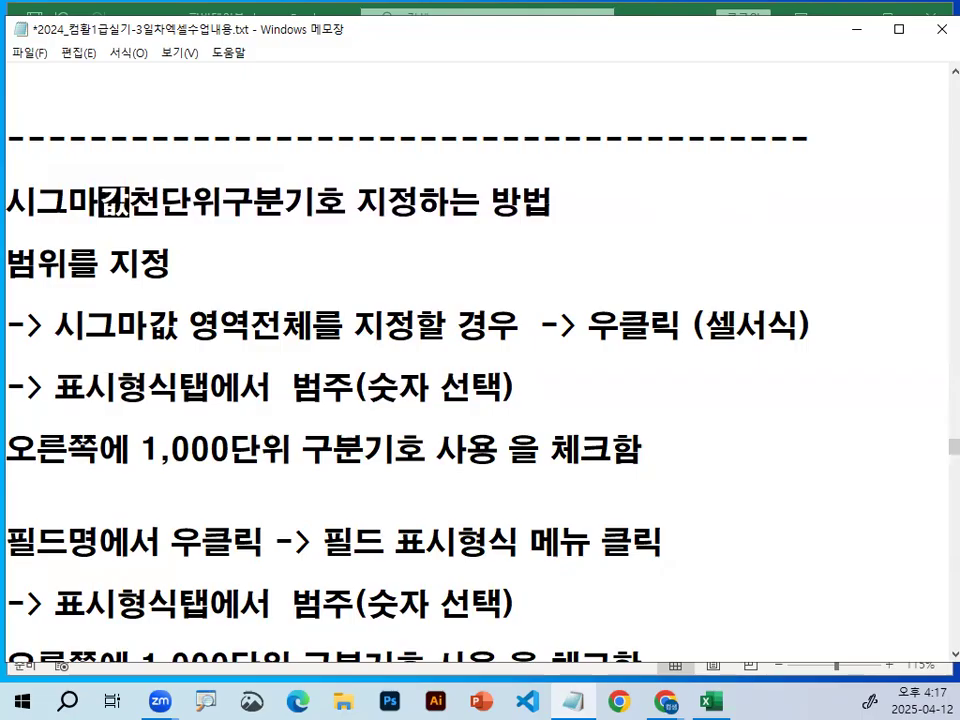
pyautogui.write(' 영역에 대해ㅅ')
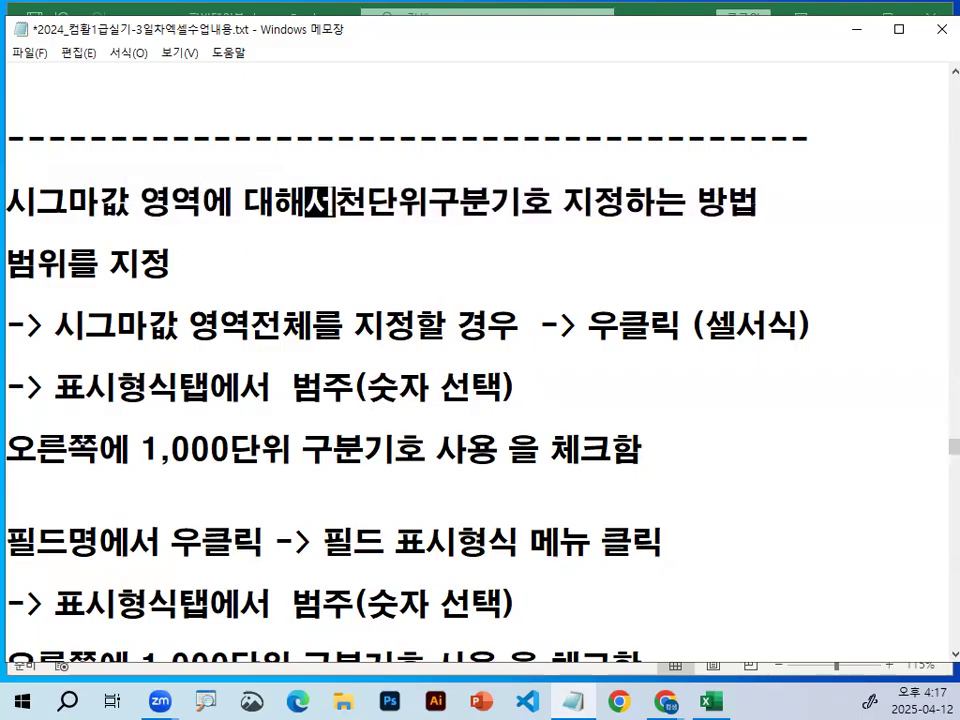
# Step: Add a space after 대해서 in the title, and number the "범위를 지정" line 1) and the "필드명에서 우클릭" line 2)
pyautogui.write('ㅓ ')
pyautogui.write('1')
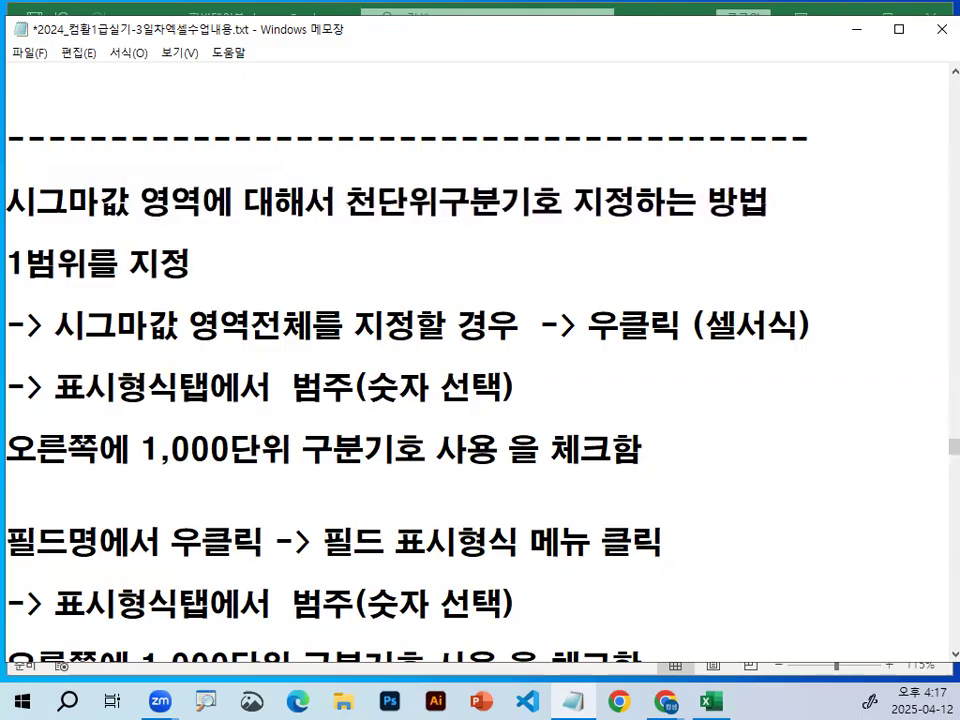
pyautogui.write(')')
pyautogui.hotkey('ctrl', 'End')
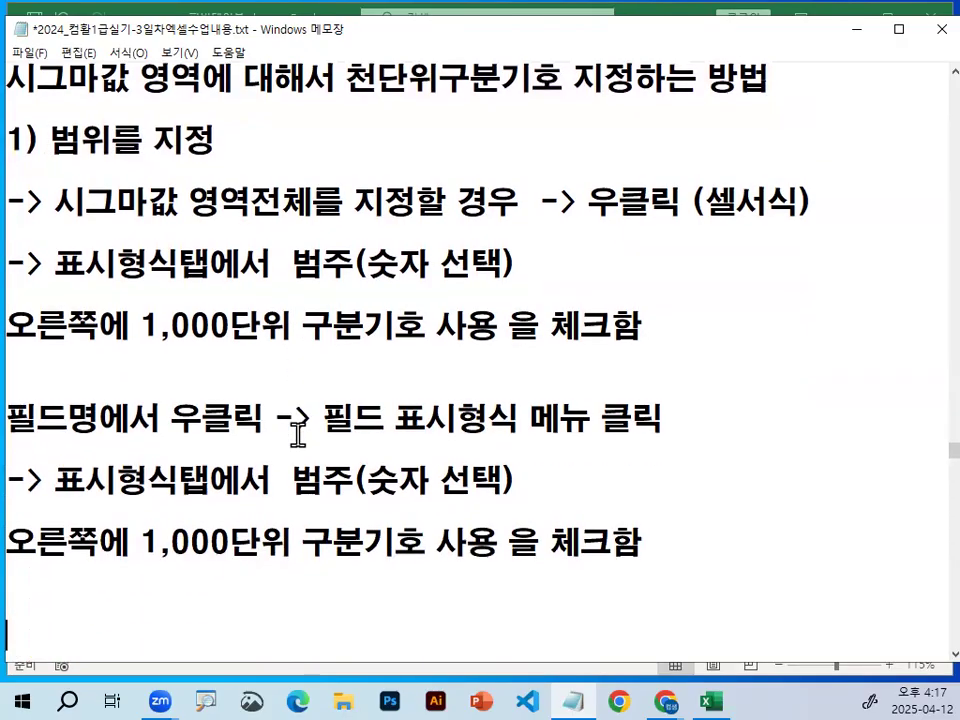
pyautogui.write('2) ')
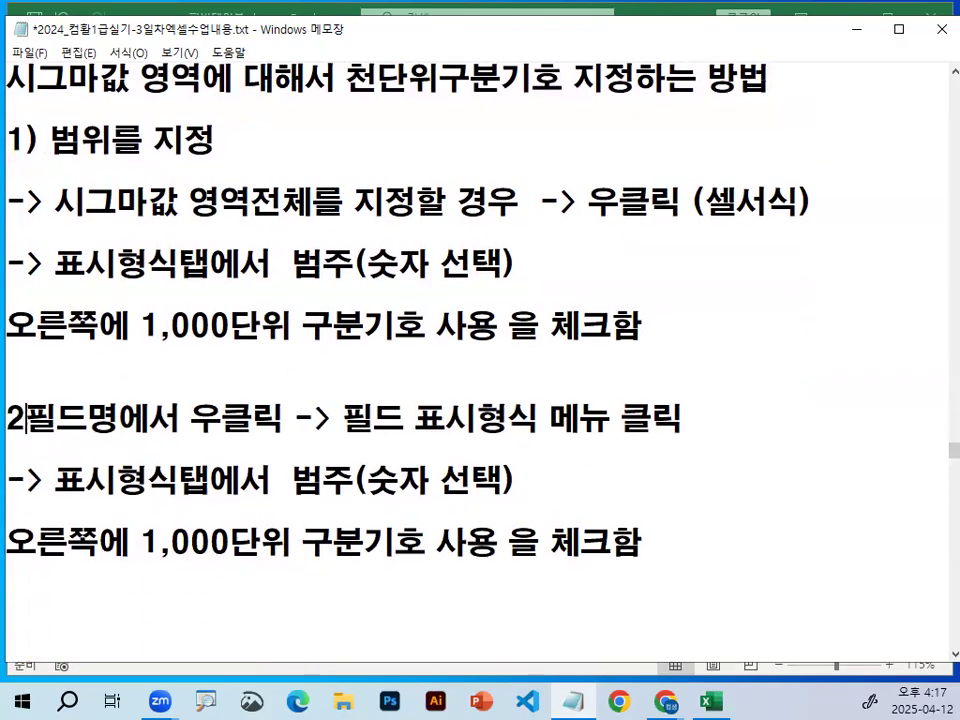
# Step: Insert "방법" in front of both the 1) and 2) numbers so the lines start with 방법1) and 방법2)
pyautogui.write('방법')
pyautogui.press('Home')
pyautogui.press('Down')
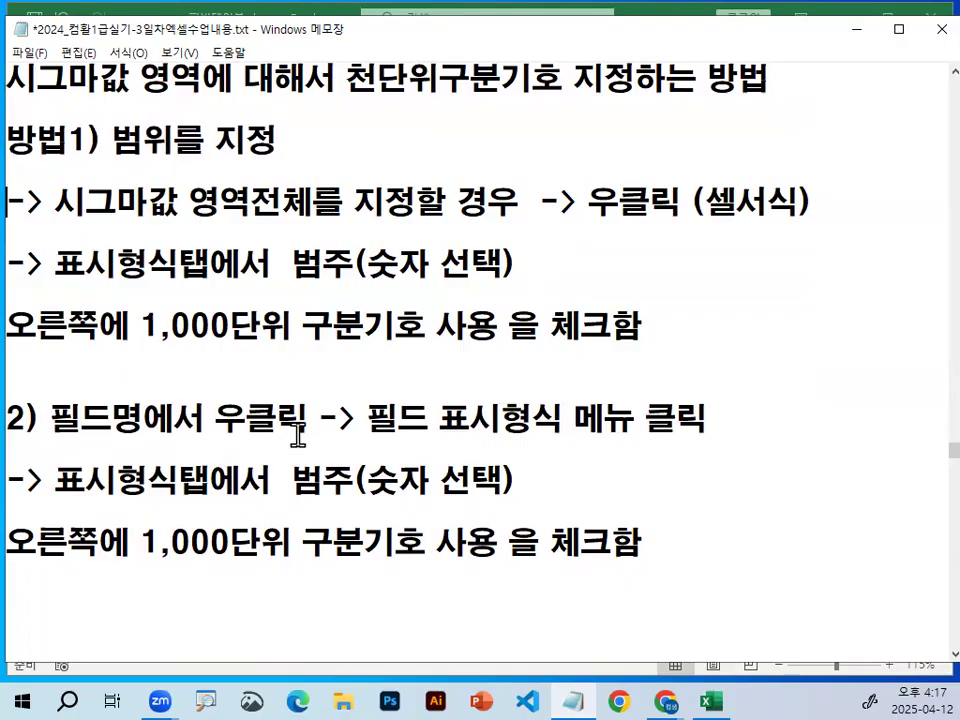
pyautogui.write('방법')
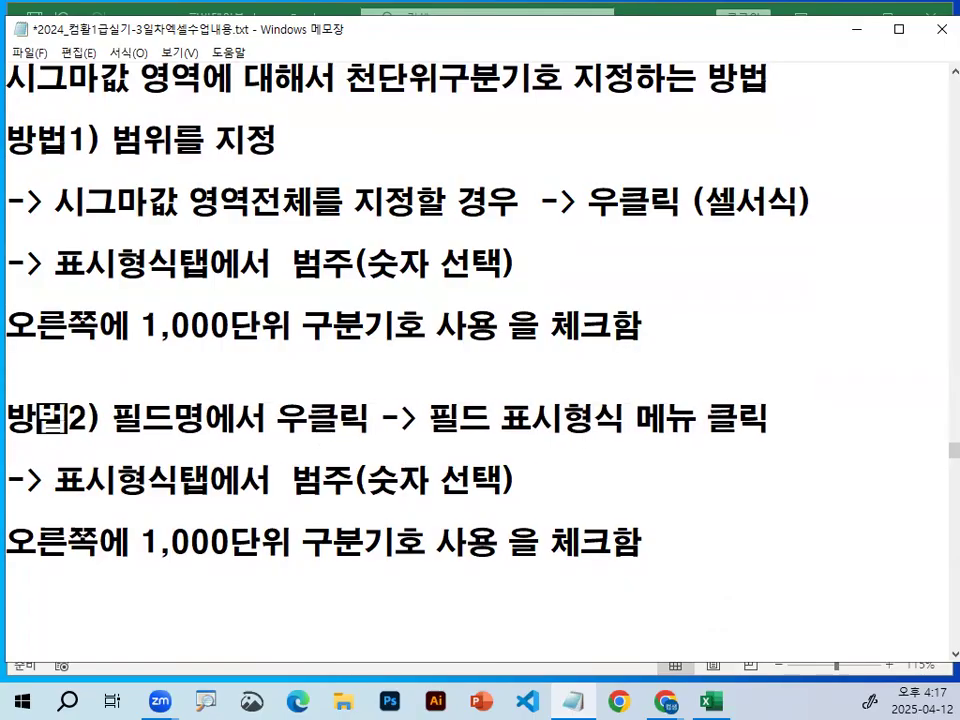
# Step: Remove surplus blank space between the end of the 방법2 notes and the dashed separator below them
pyautogui.press('Home')
pyautogui.press('Down')
pyautogui.press('Down')
pyautogui.press('Down')
pyautogui.press('Up')
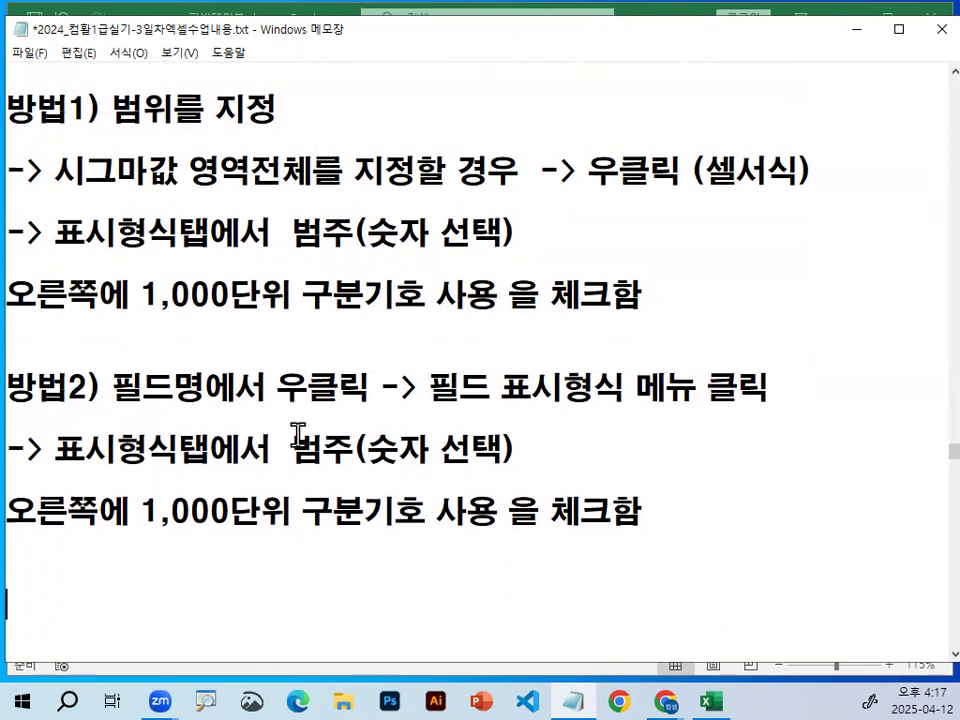
pyautogui.press('Up')
pyautogui.press('Delete')
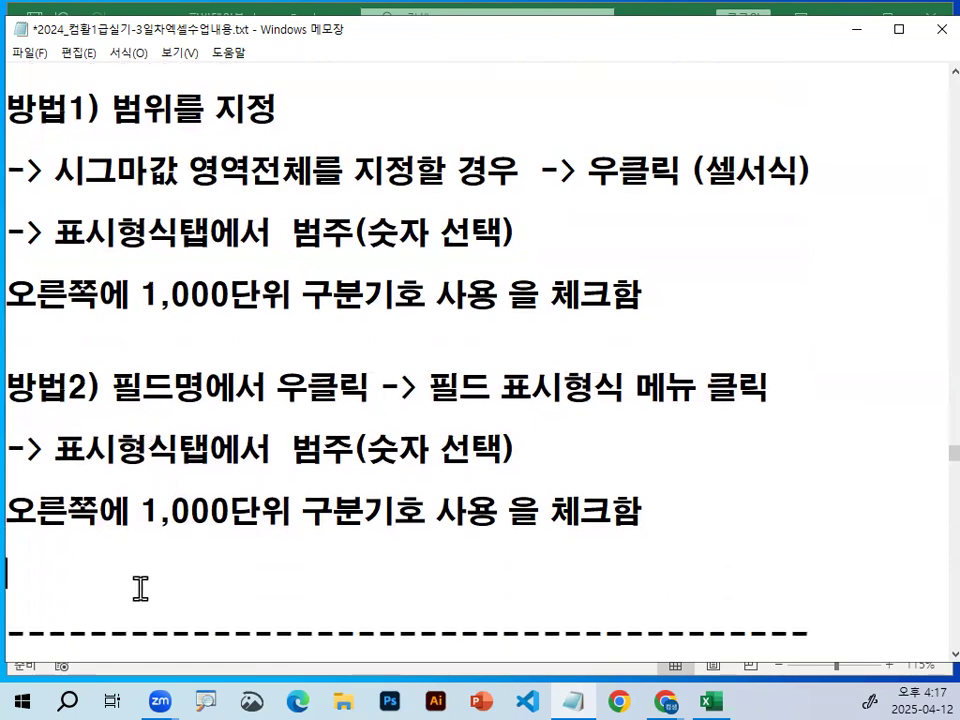
# Step: Switch to Excel and open the 피벗테이블2 sheet
pyautogui.click(856, 29)
pyautogui.click(388, 440)
pyautogui.hotkey('ctrl', '1')
pyautogui.moveTo(956, 381)
pyautogui.mouseDown()
pyautogui.moveTo(482, 157)
pyautogui.moveTo(843, 514)
pyautogui.mouseUp()
pyautogui.press('Escape')
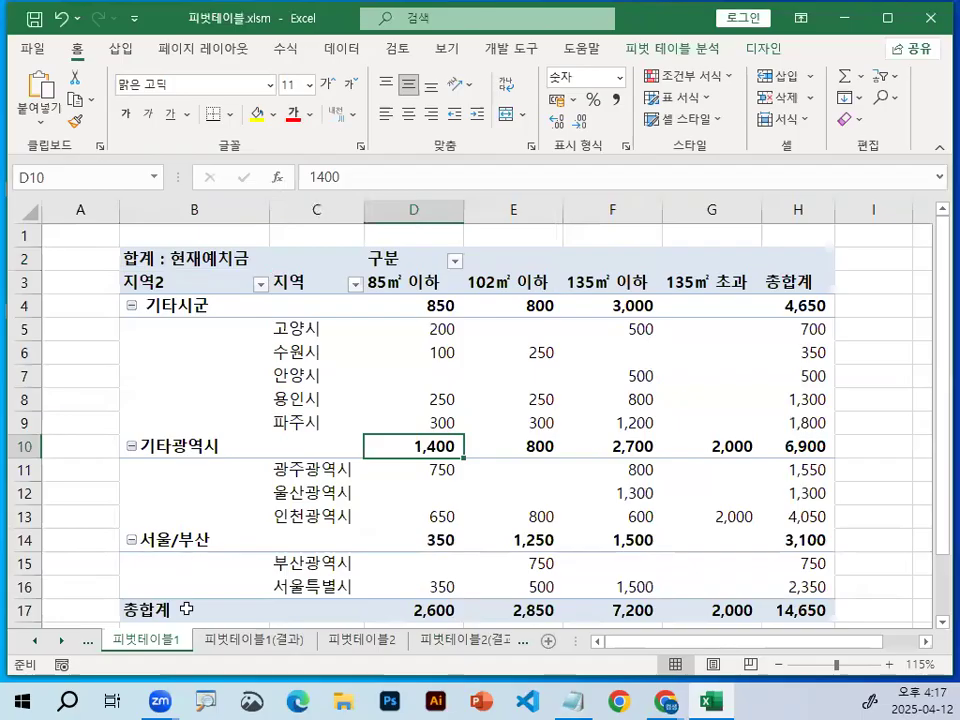
pyautogui.click(374, 648)
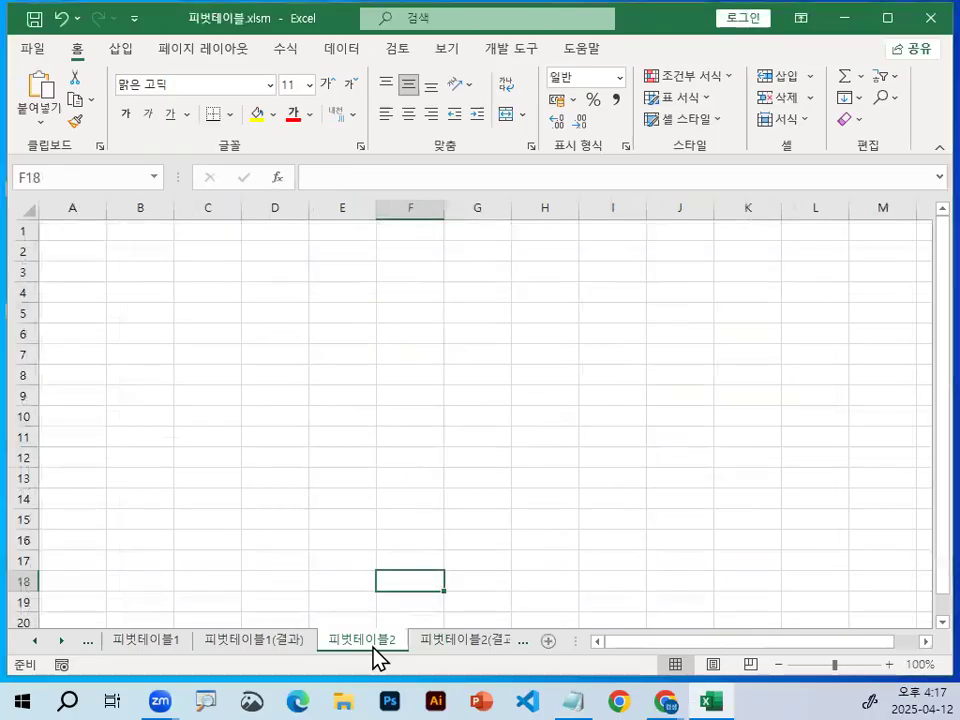
pyautogui.hotkey('ctrl', '1')
pyautogui.moveTo(414, 638); pyautogui.dragTo(413, 639)
pyautogui.press('Escape')
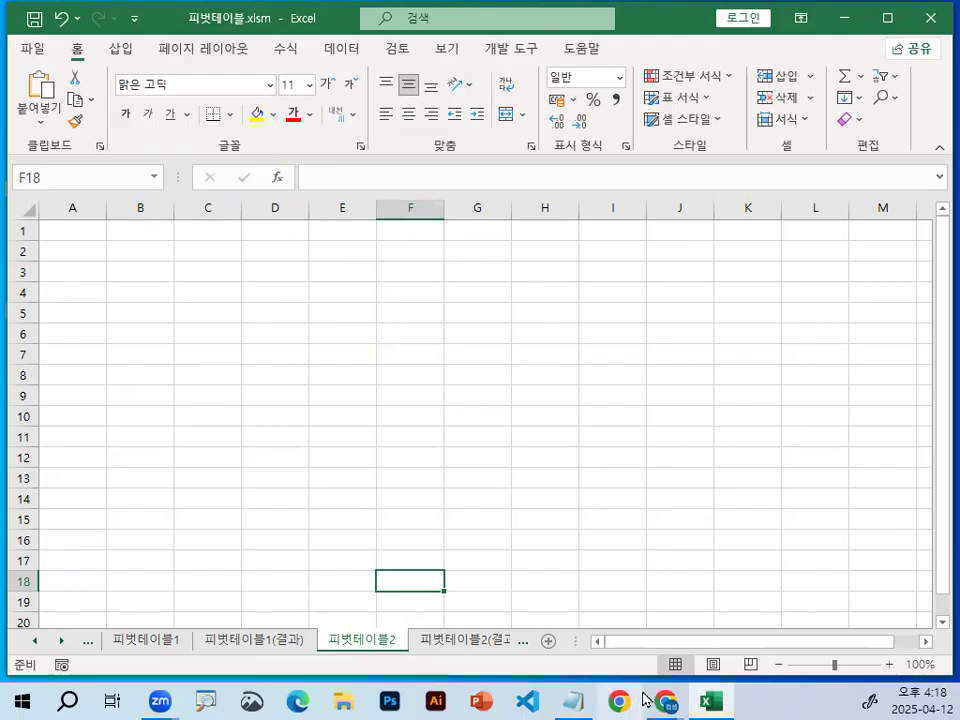
# Step: Return to the Notepad class notes and delete the blank lines between the dashed separator and the 출제유형2 heading
pyautogui.click(572, 700)
pyautogui.scroll(-2, 318, 362)
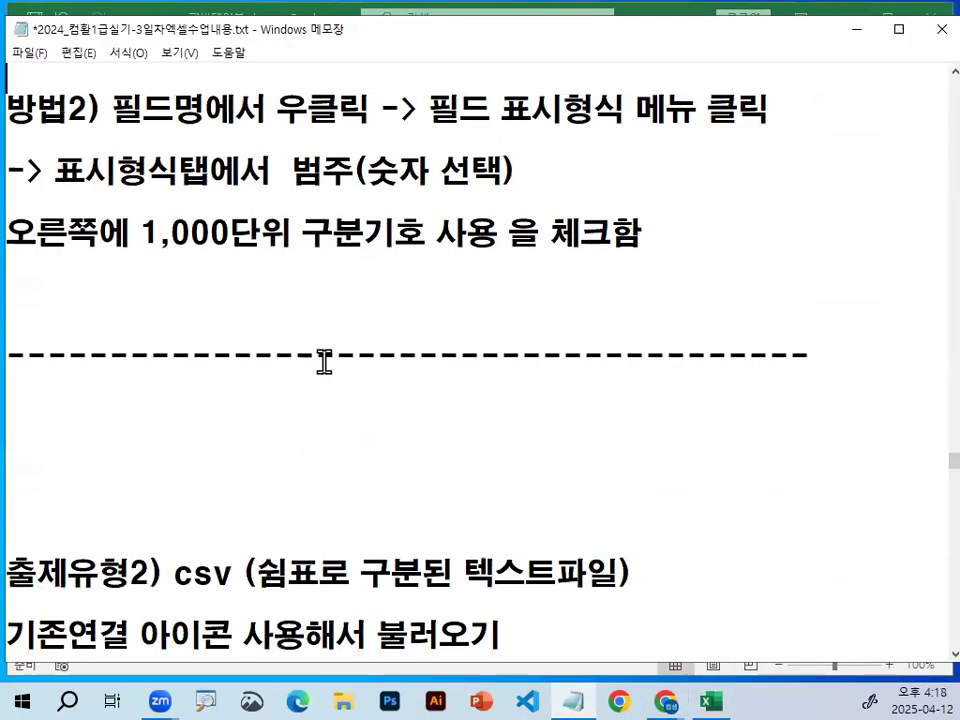
pyautogui.click(328, 385)
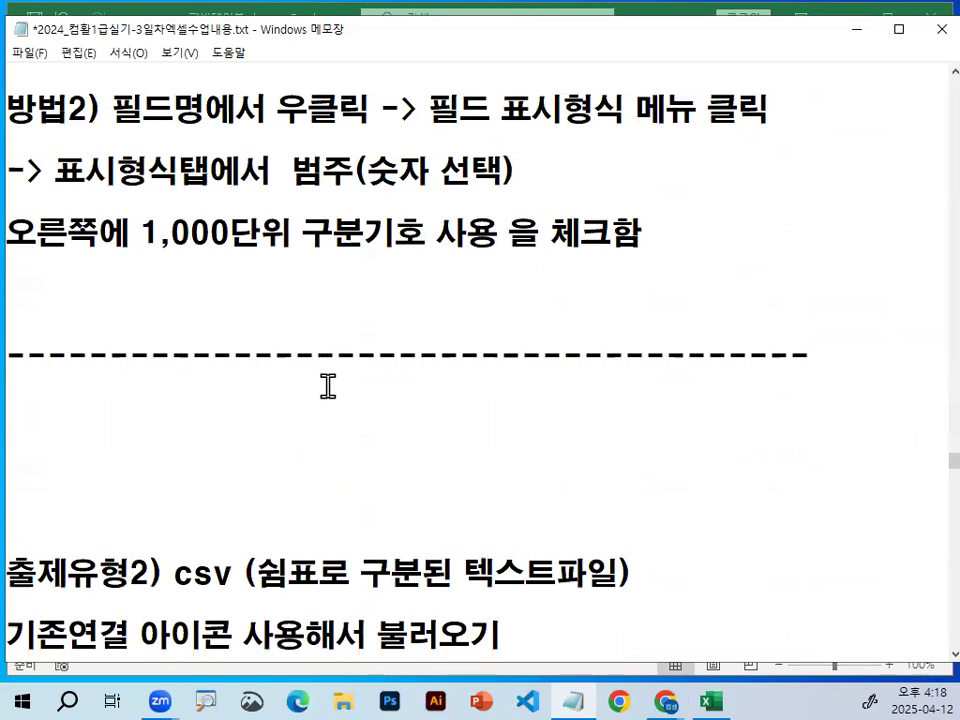
pyautogui.press('Delete')
pyautogui.press('Delete')
pyautogui.press('Delete')
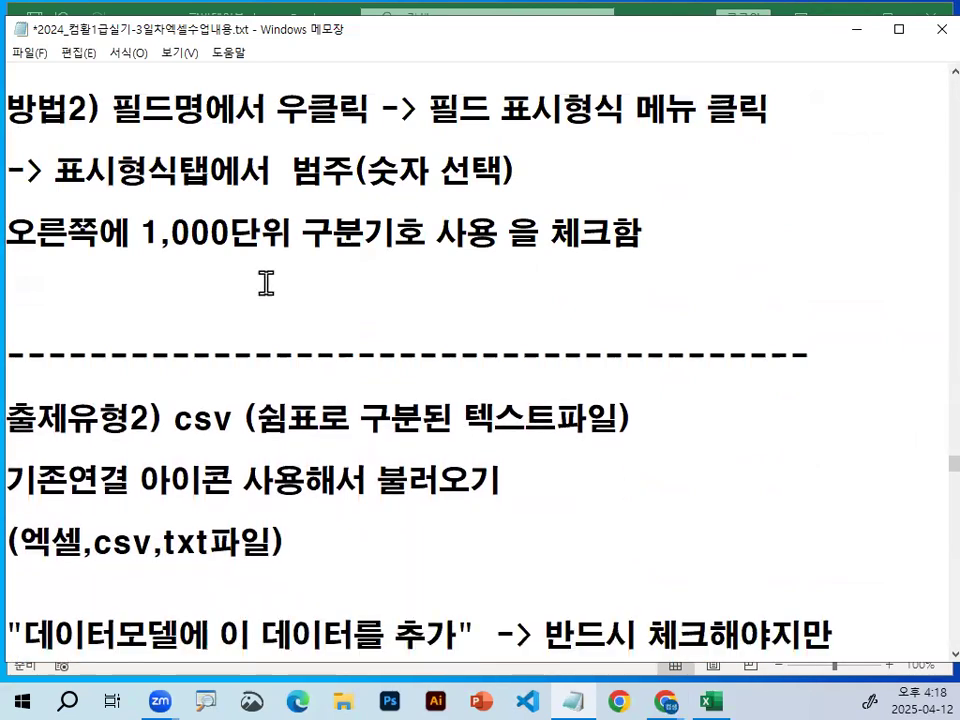
# Step: Enclose 기존연결 in square brackets on the line below the 출제유형2 heading, with a space after the closing bracket
pyautogui.click(18, 481)
pyautogui.write('[')
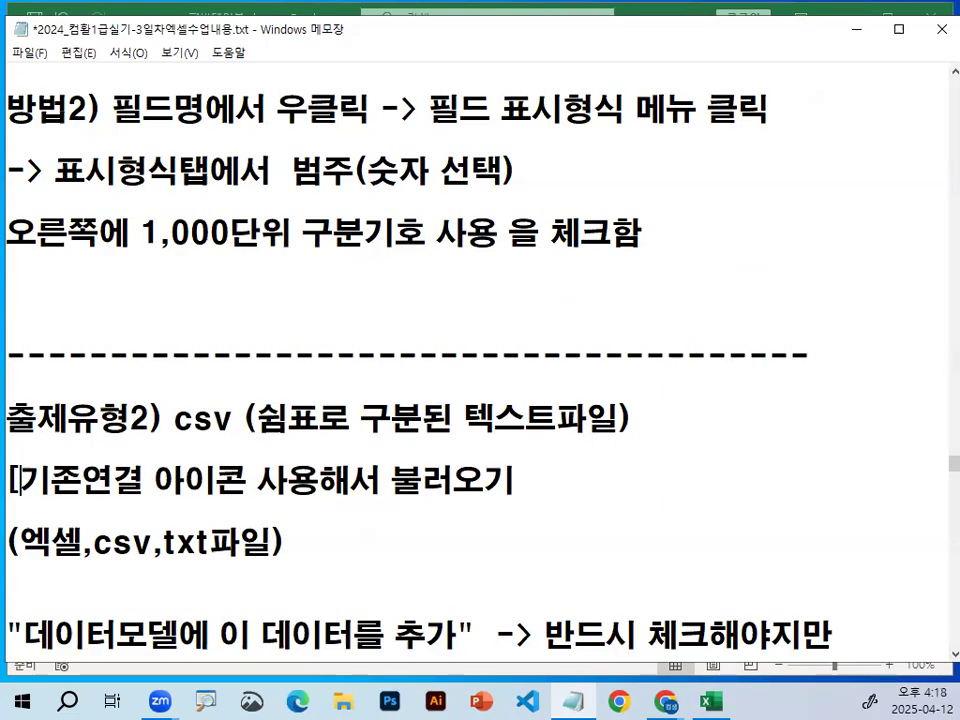
pyautogui.hotkey('ctrl', 'Right')
pyautogui.write(']')
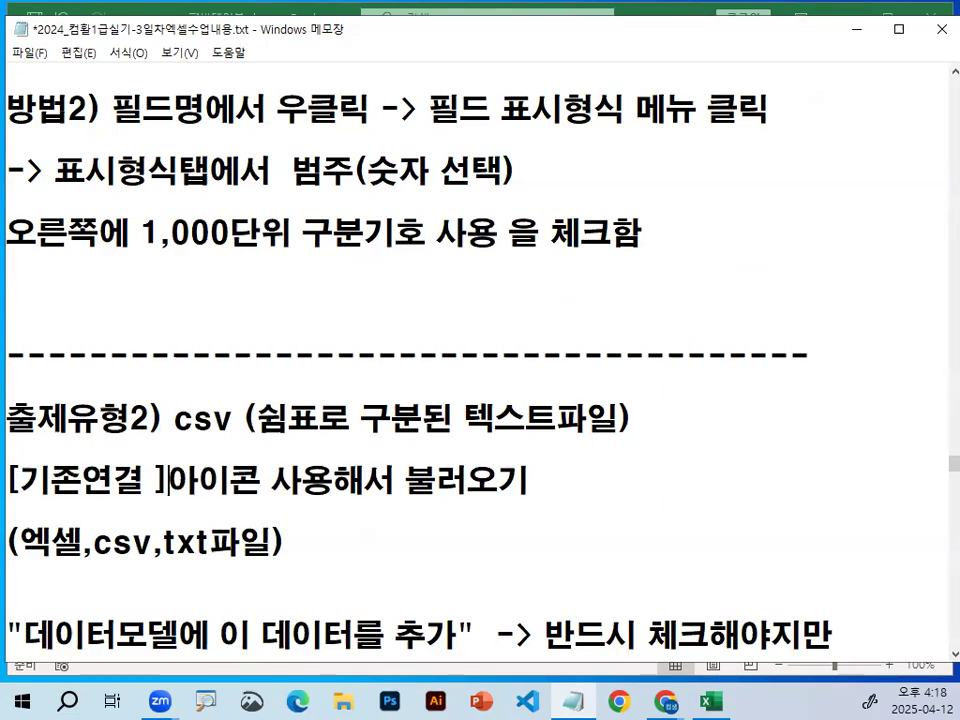
pyautogui.scroll(-1, 172, 420)
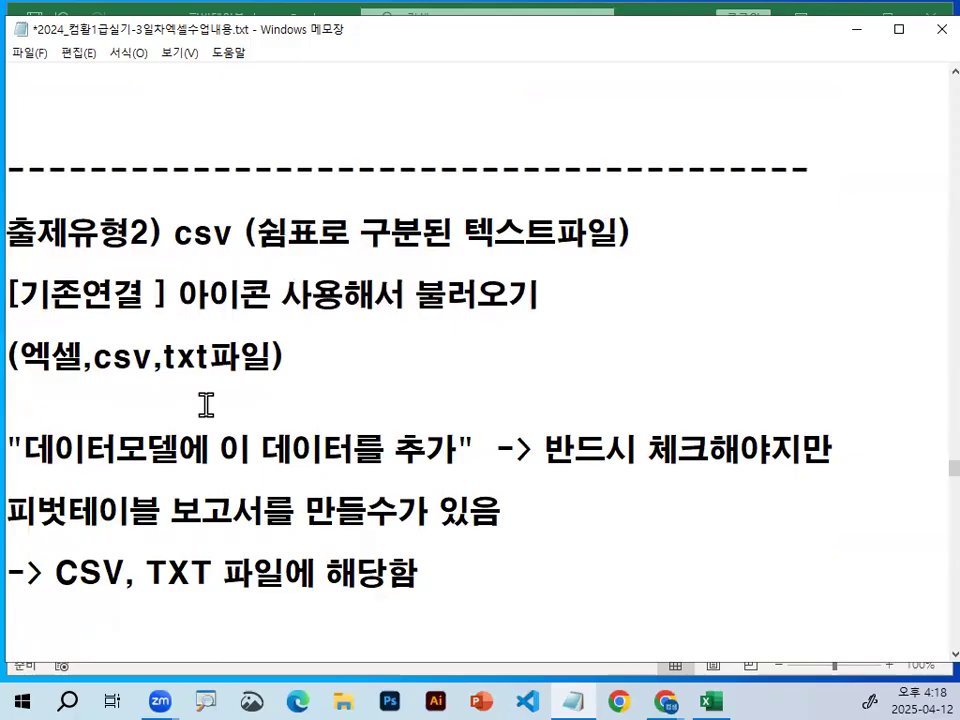
pyautogui.moveTo(12, 319); pyautogui.dragTo(553, 319)
pyautogui.moveTo(162, 242)
pyautogui.mouseDown()
pyautogui.moveTo(156, 218)
pyautogui.moveTo(240, 248)
pyautogui.mouseUp()
pyautogui.moveTo(13, 376); pyautogui.dragTo(103, 375)
pyautogui.press('Escape')
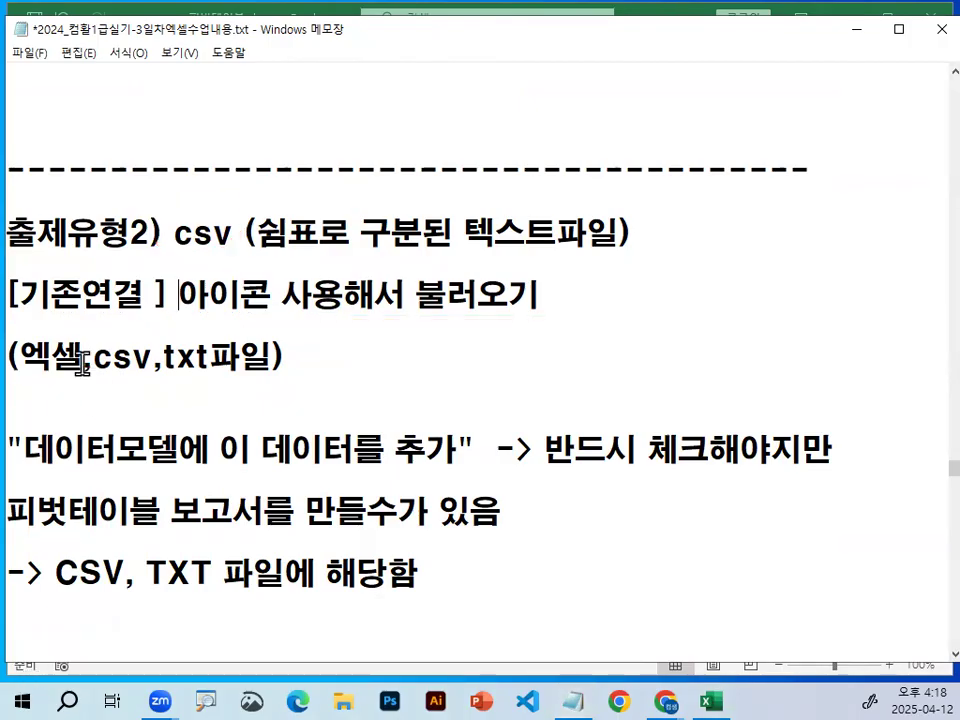
# Step: Add 파일 after 엑셀 and csv so the file type line reads "(엑셀파일,csv파일,txt파일)"
pyautogui.write('ㅍㅊ')
pyautogui.press('BackSpace')
pyautogui.press('BackSpace')
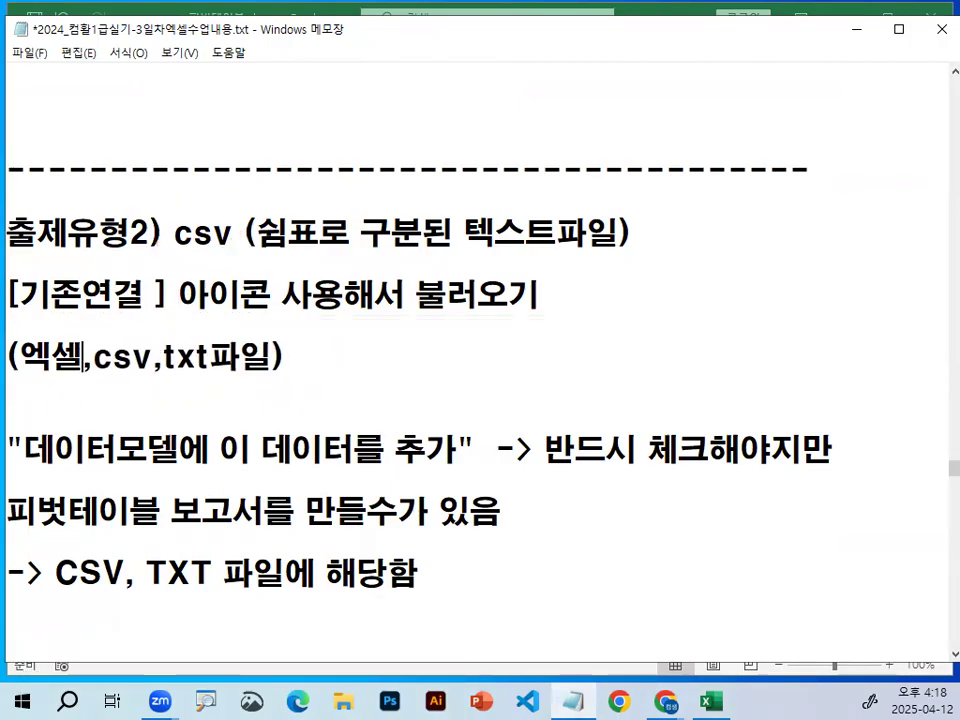
pyautogui.write('파이')
pyautogui.press('Right')
pyautogui.press('Right')
pyautogui.press('Right')
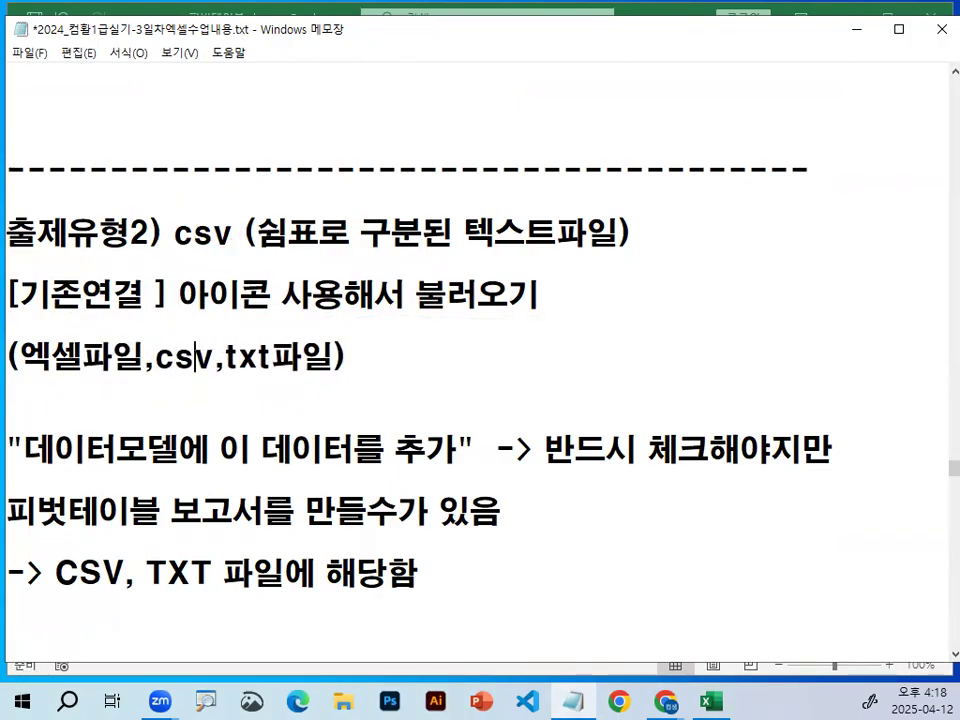
pyautogui.write('파일')
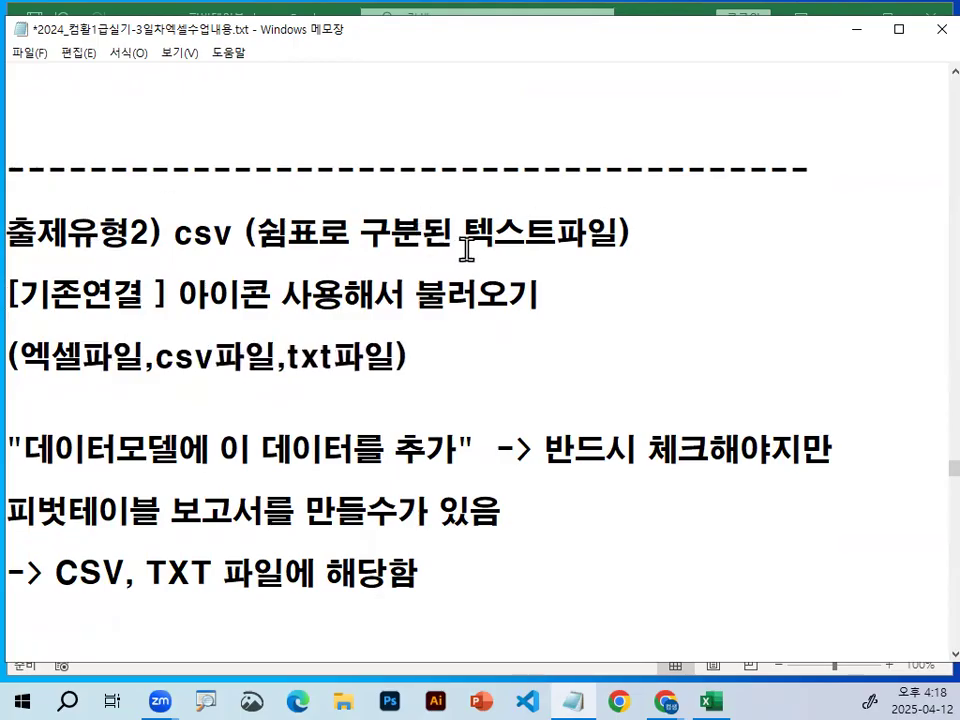
# Step: Review the 출제유형2 notes on the supported file types and the data model option for CSV and TXT files
pyautogui.hotkey('ctrl', '2')
pyautogui.moveTo(261, 243); pyautogui.dragTo(580, 258)
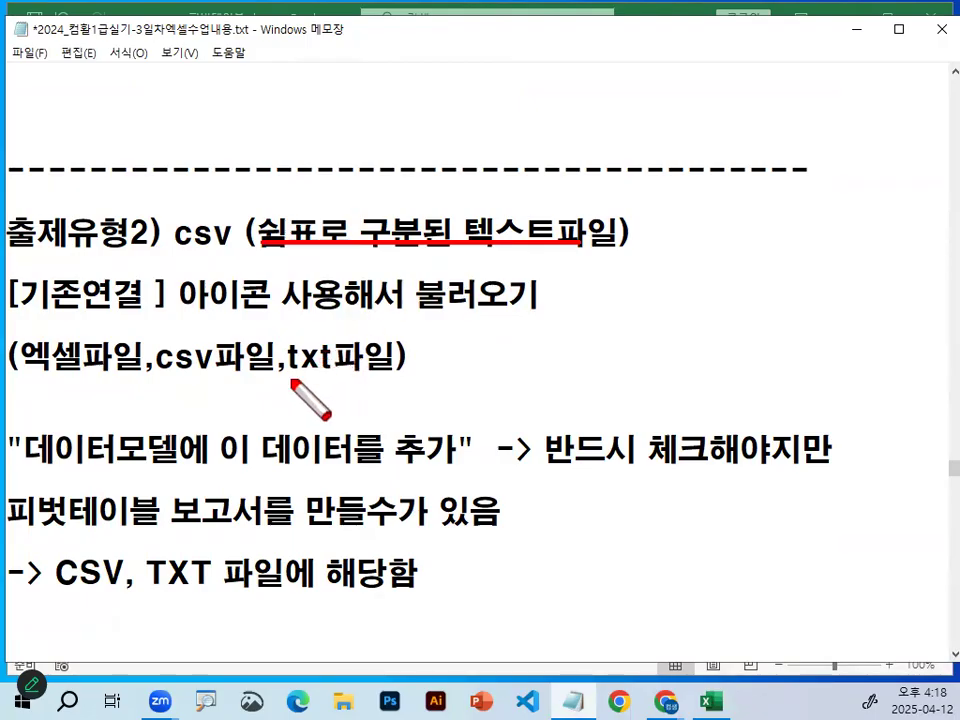
pyautogui.moveTo(288, 379); pyautogui.dragTo(383, 380)
pyautogui.moveTo(152, 380); pyautogui.dragTo(248, 378)
pyautogui.moveTo(160, 352); pyautogui.dragTo(232, 343)
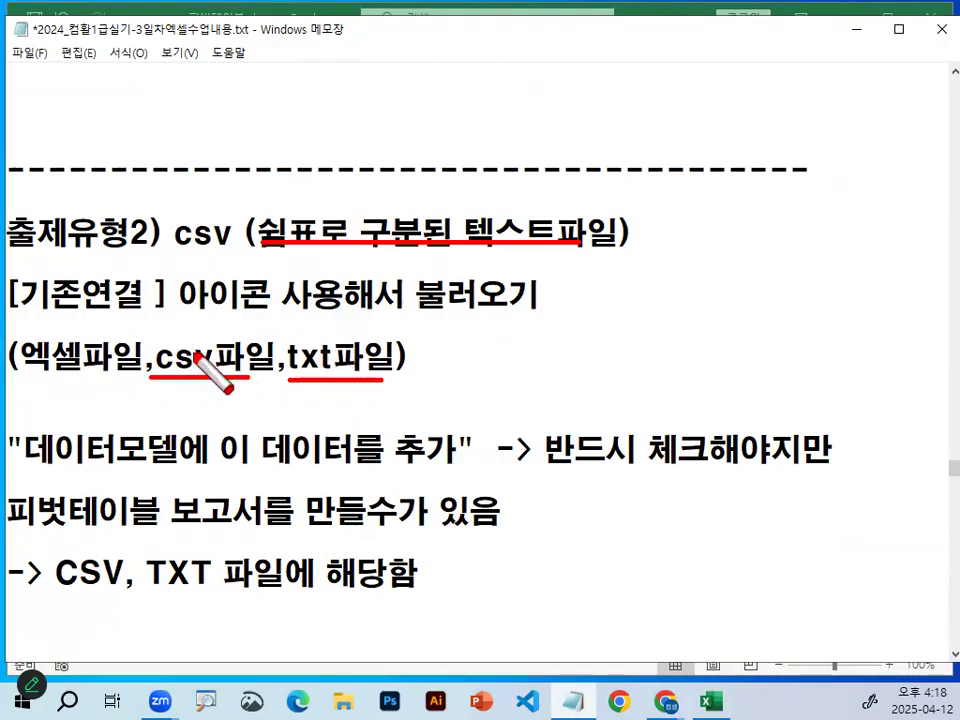
pyautogui.moveTo(292, 352); pyautogui.dragTo(328, 332)
pyautogui.moveTo(145, 360)
pyautogui.mouseDown()
pyautogui.moveTo(145, 372)
pyautogui.moveTo(50, 380)
pyautogui.moveTo(70, 338)
pyautogui.moveTo(40, 335)
pyautogui.moveTo(305, 317)
pyautogui.mouseUp()
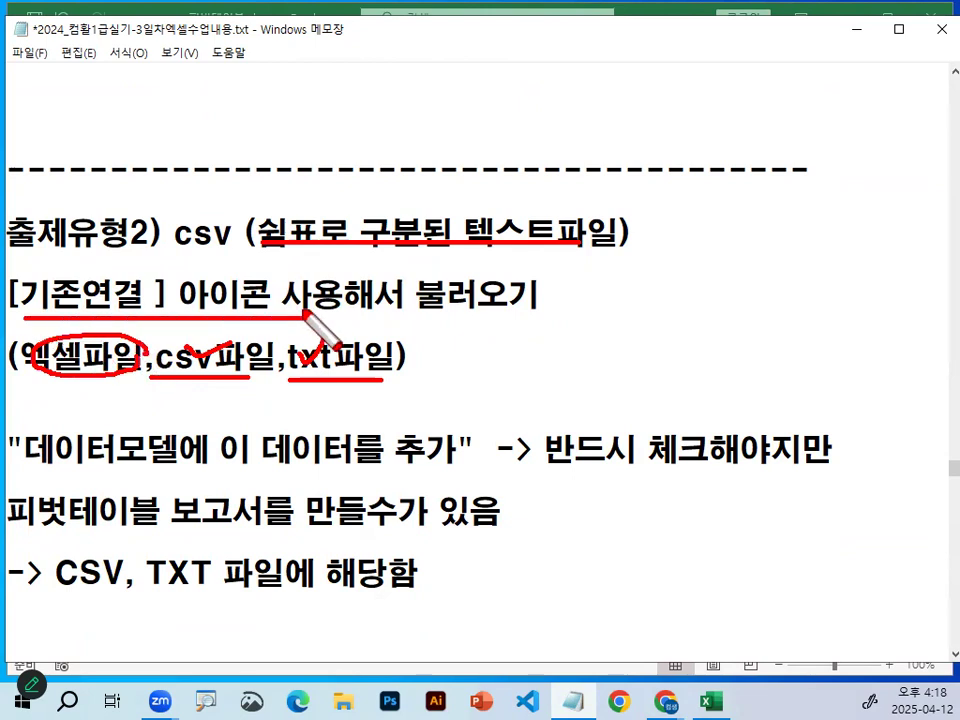
pyautogui.press('Escape')
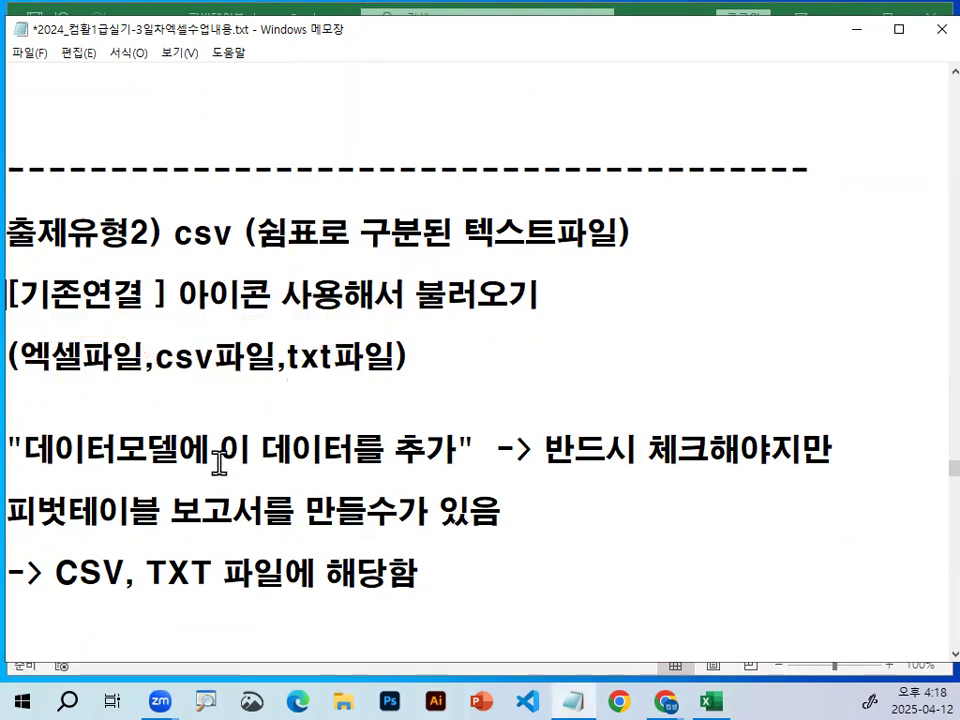
pyautogui.moveTo(20, 357); pyautogui.dragTo(152, 357)
pyautogui.moveTo(26, 451); pyautogui.dragTo(133, 451)
pyautogui.moveTo(252, 451); pyautogui.dragTo(472, 451)
pyautogui.moveTo(575, 451); pyautogui.dragTo(730, 447)
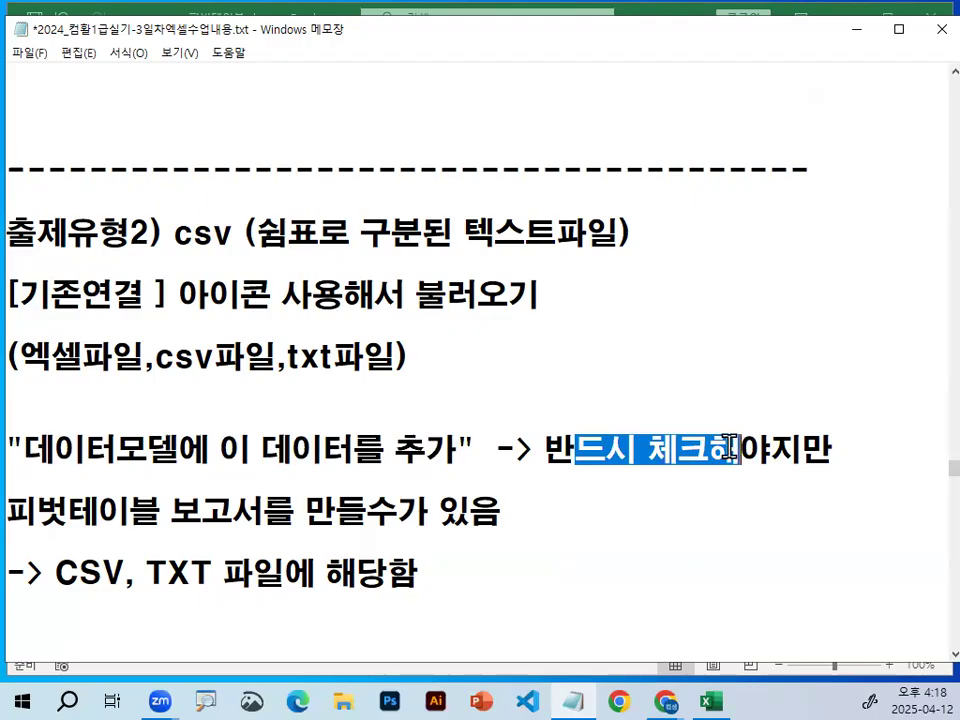
pyautogui.click(56, 574)
pyautogui.moveTo(124, 573); pyautogui.dragTo(226, 573)
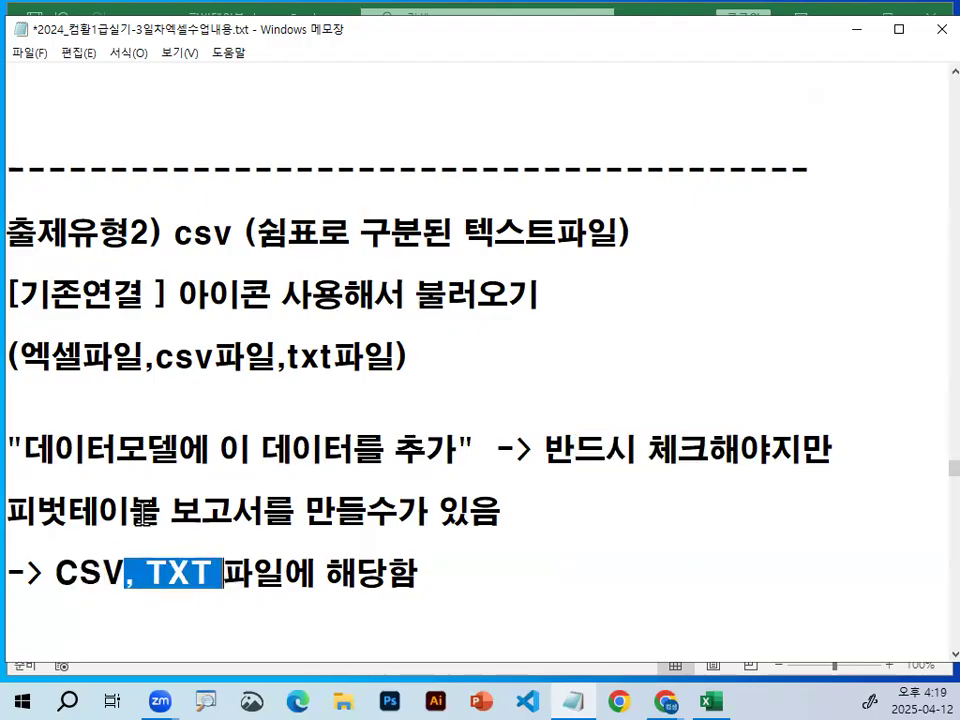
pyautogui.moveTo(291, 451); pyautogui.dragTo(476, 450)
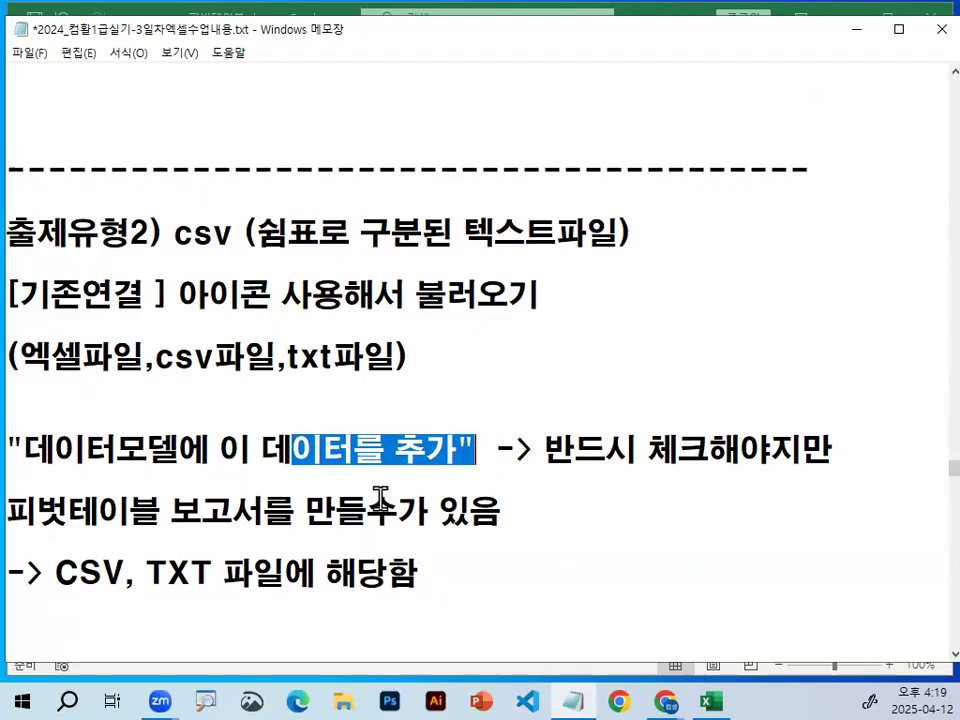
pyautogui.moveTo(162, 511); pyautogui.dragTo(432, 512)
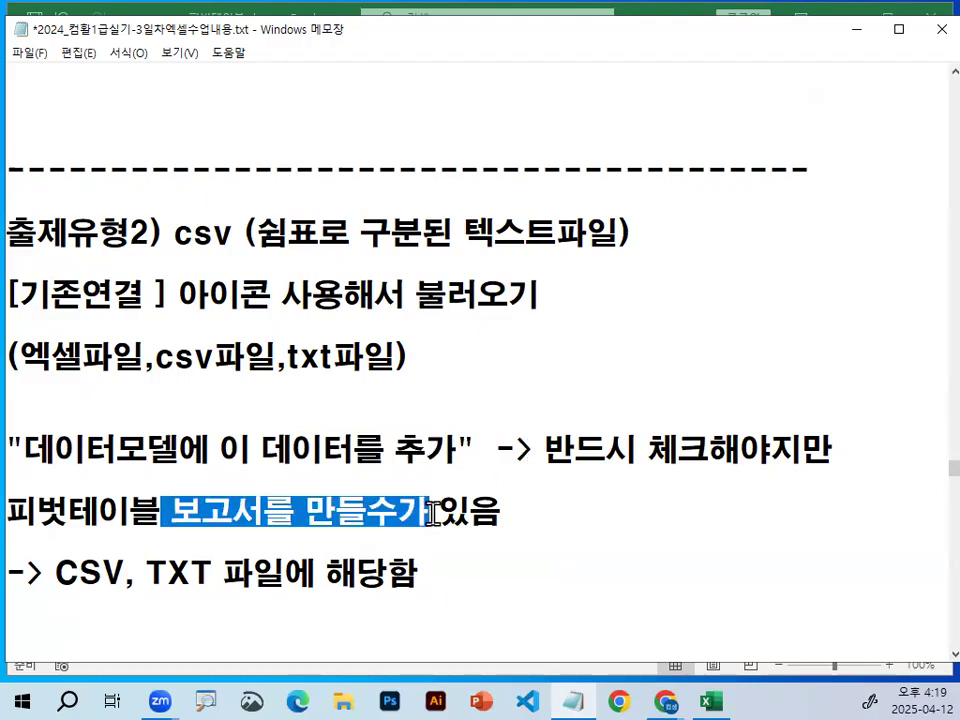
pyautogui.click(432, 512)
# Step: Add the heading "<중요포인트>" above the "데이터모델에 이 데이터를 추가" line, with an extra blank line above the heading
pyautogui.click(105, 408)
pyautogui.press('Return')
pyautogui.write('<중요포')
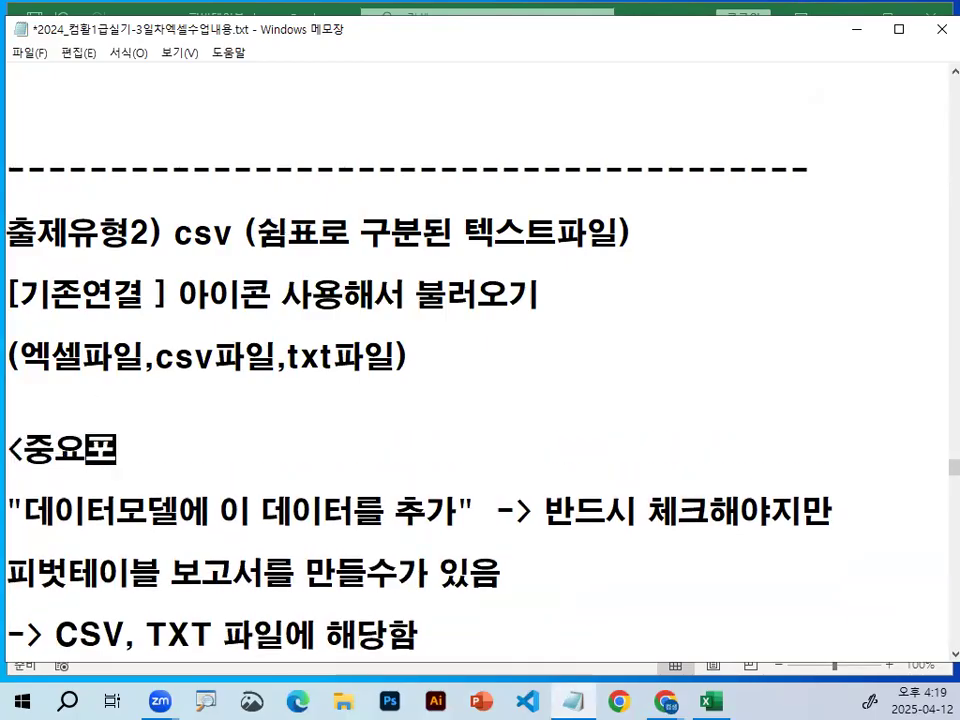
pyautogui.write('인ㅌ트>')
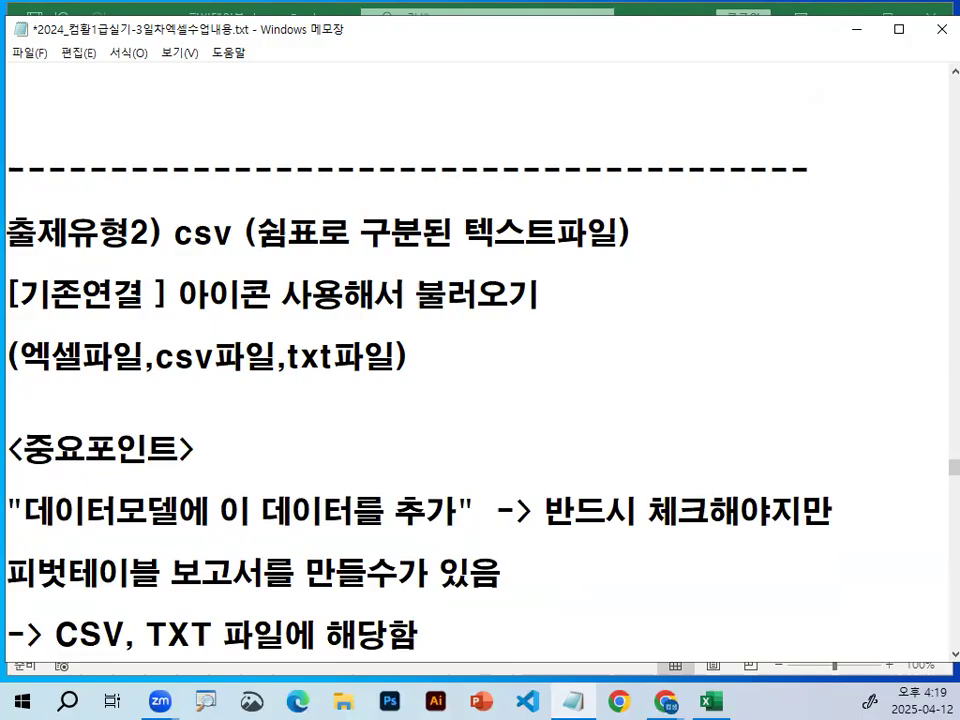
pyautogui.press('Home')
pyautogui.press('Return')
pyautogui.scroll(-1, 332, 484)
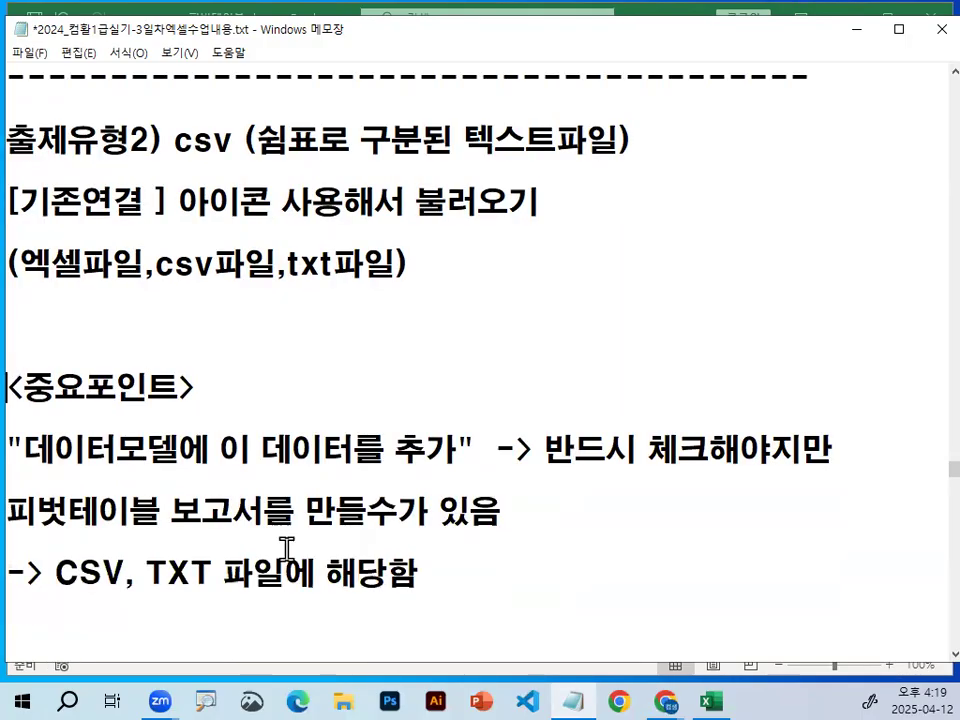
pyautogui.moveTo(27, 447); pyautogui.dragTo(500, 447)
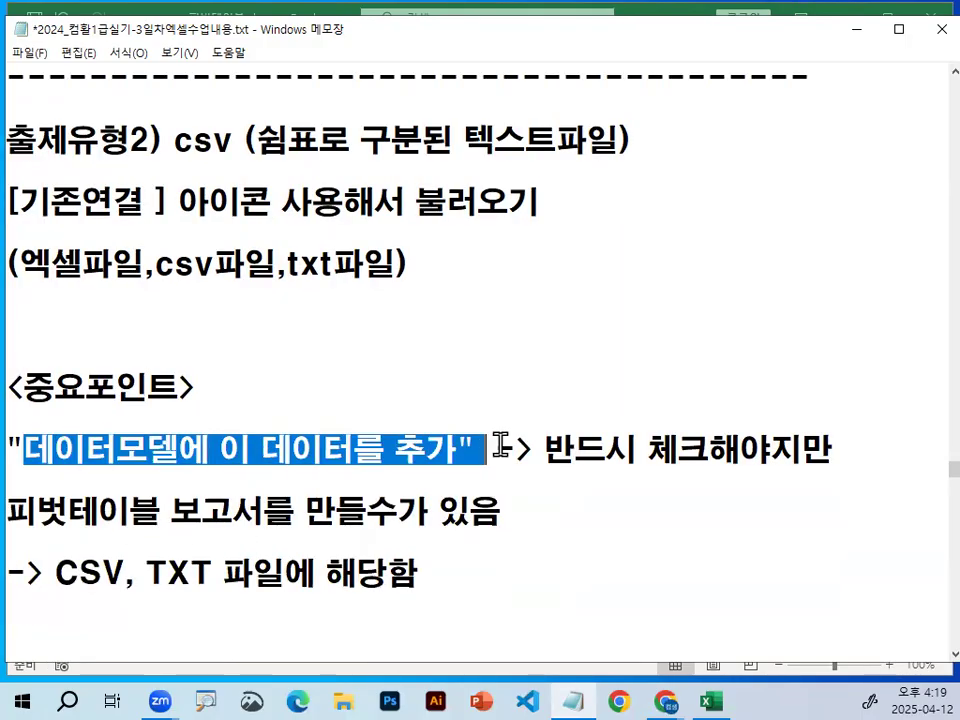
pyautogui.click(399, 460)
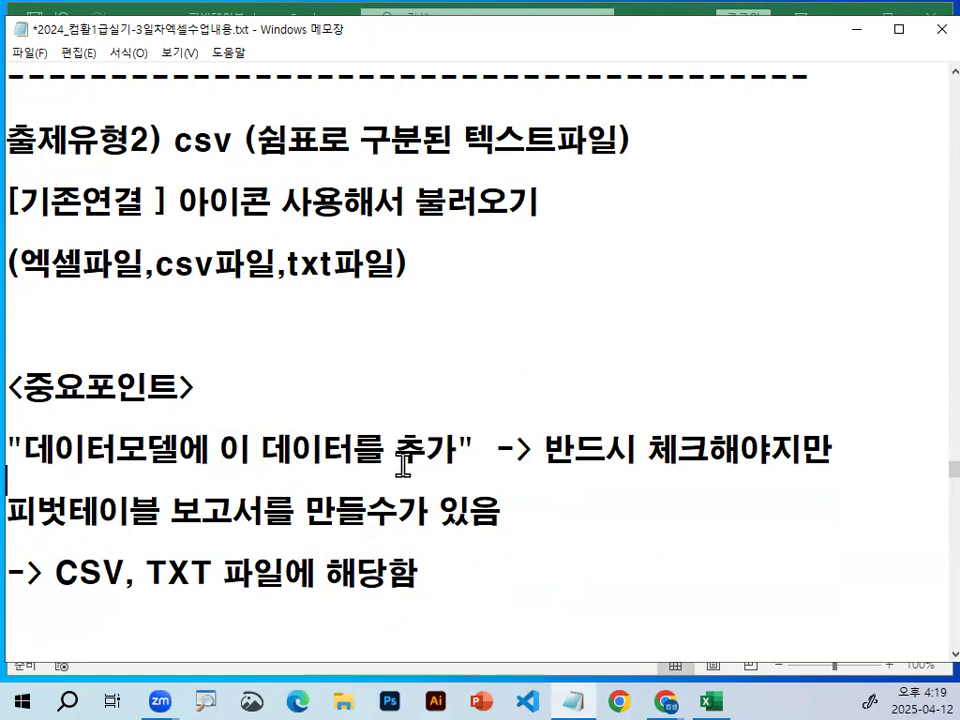
pyautogui.moveTo(23, 447); pyautogui.dragTo(521, 437)
pyautogui.click(521, 437)
# Step: Switch to the 피벗테이블.xlsm workbook in Excel and open the existing connections list from the 피벗테이블2 sheet
pyautogui.click(849, 33)
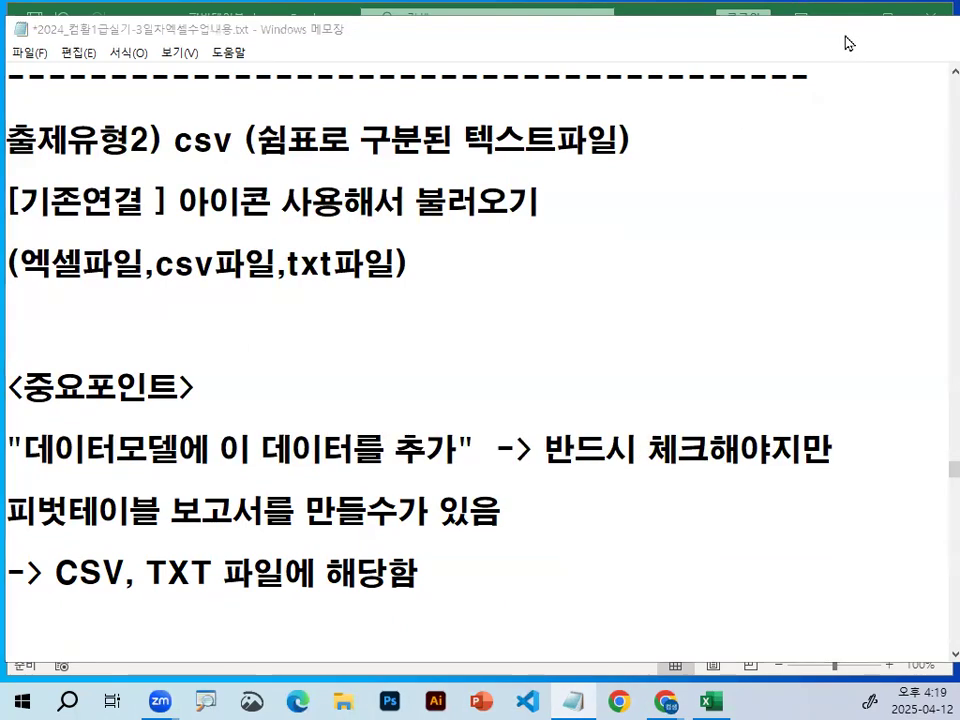
pyautogui.click(220, 250)
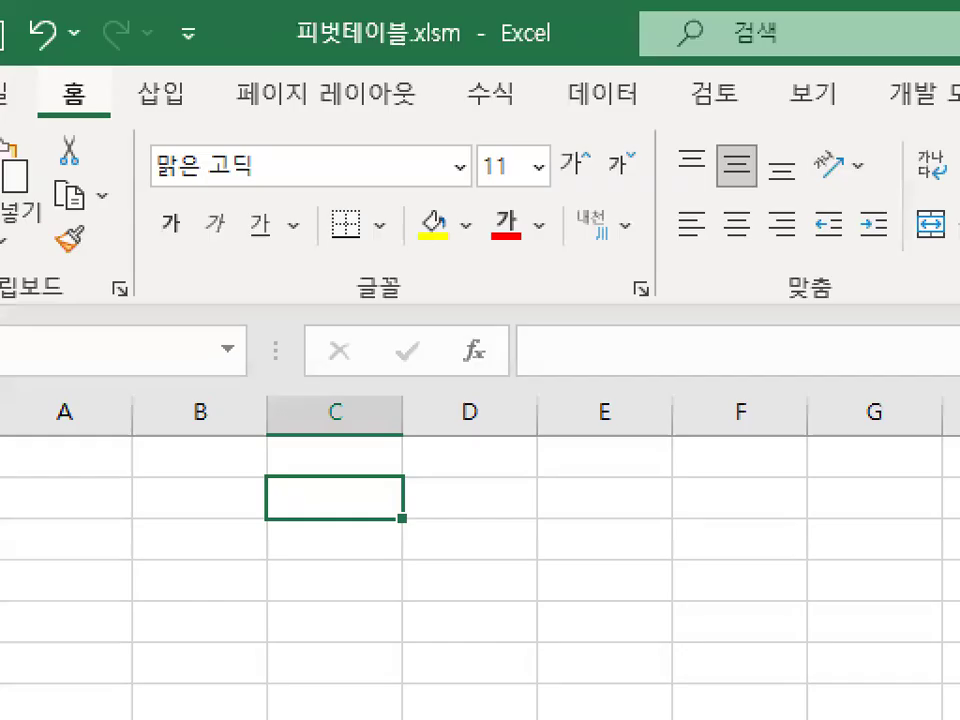
pyautogui.moveTo(646, 121)
pyautogui.mouseDown()
pyautogui.moveTo(546, 100)
pyautogui.moveTo(650, 108)
pyautogui.mouseUp()
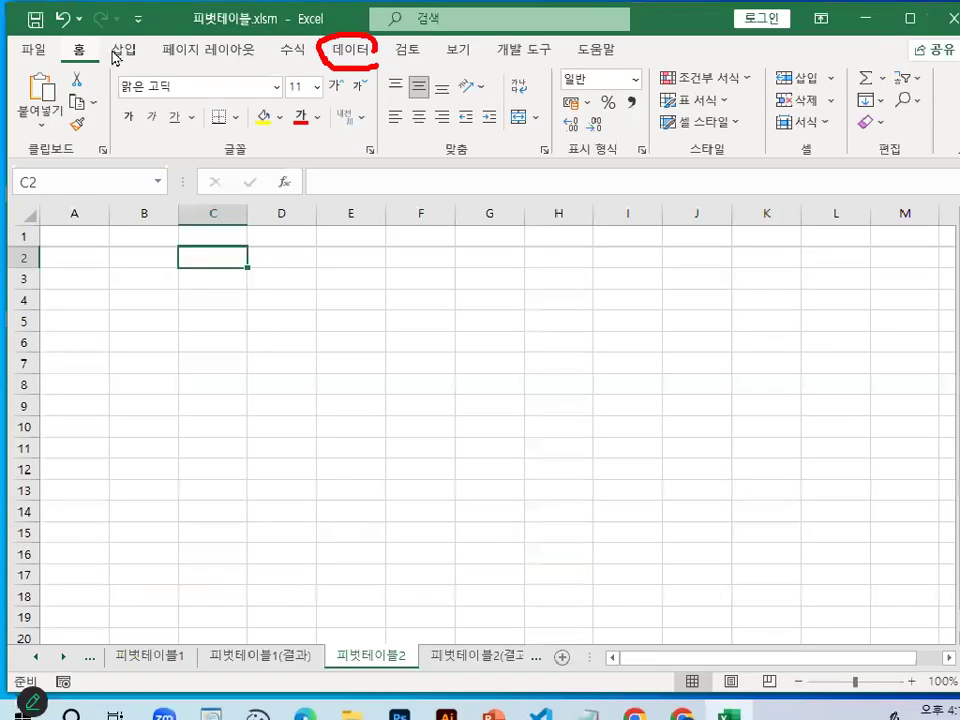
pyautogui.click(351, 49)
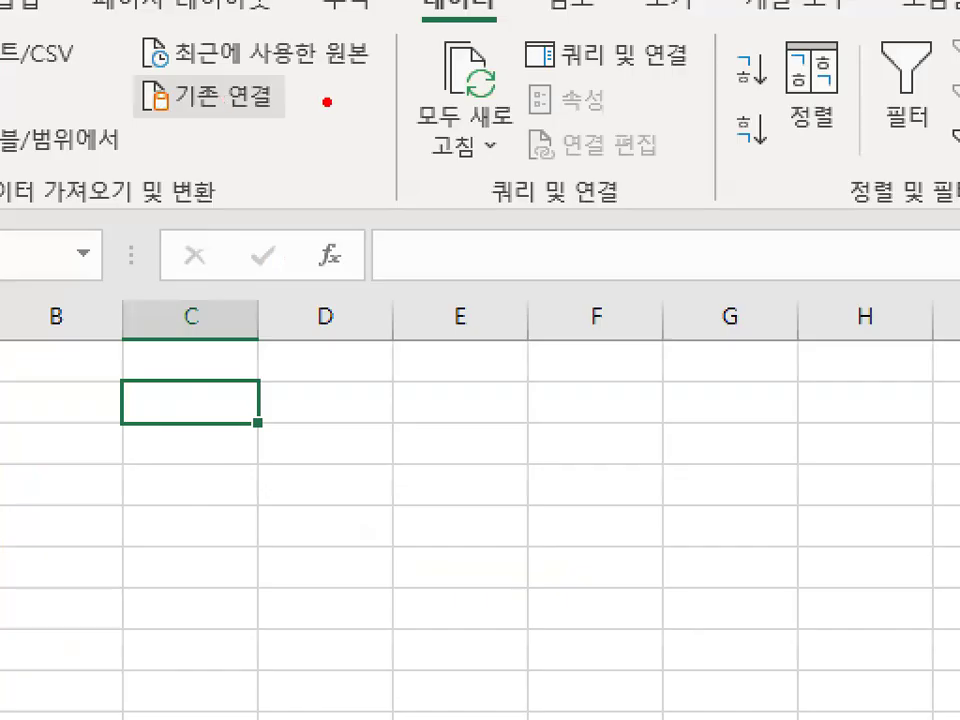
pyautogui.moveTo(327, 101); pyautogui.dragTo(322, 103)
pyautogui.click(210, 96)
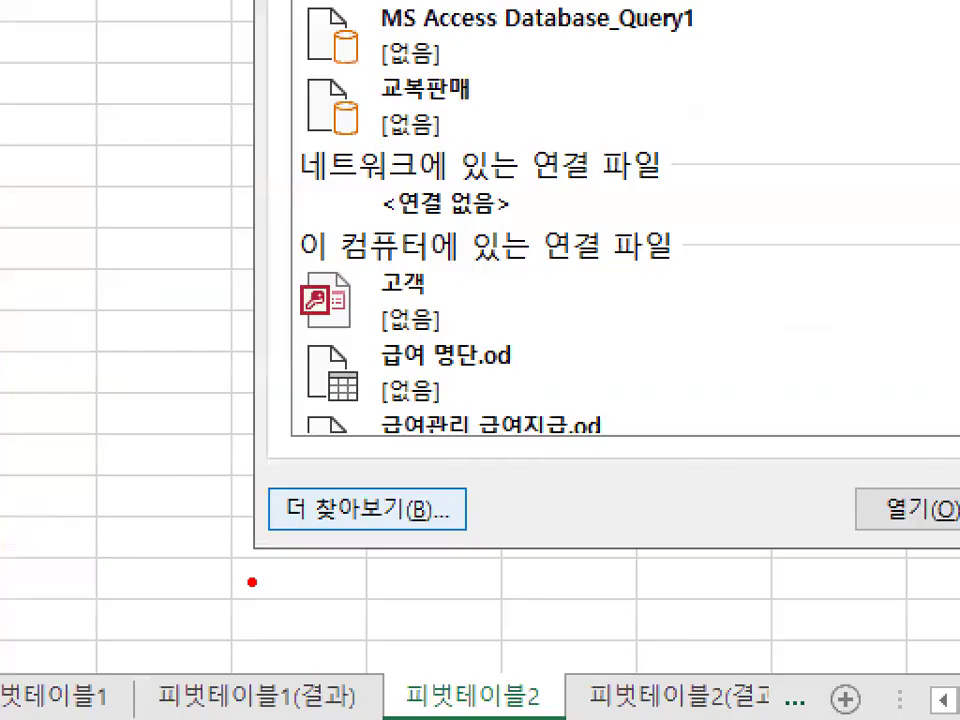
# Step: Browse for more data sources and go to the local disk (C:)
pyautogui.moveTo(323, 523); pyautogui.dragTo(354, 550)
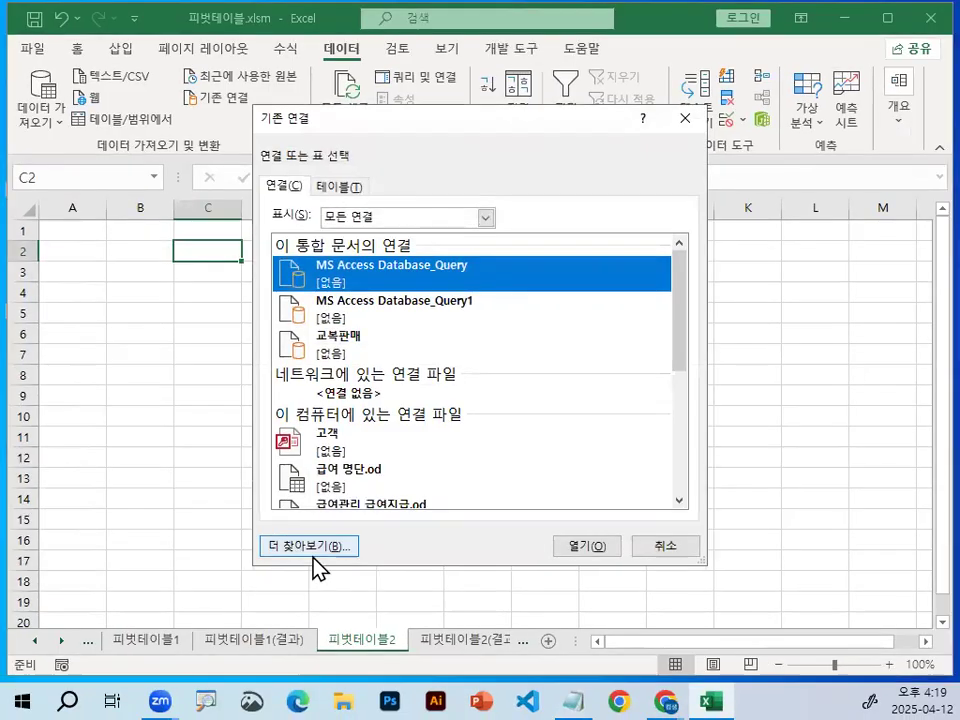
pyautogui.click(436, 511)
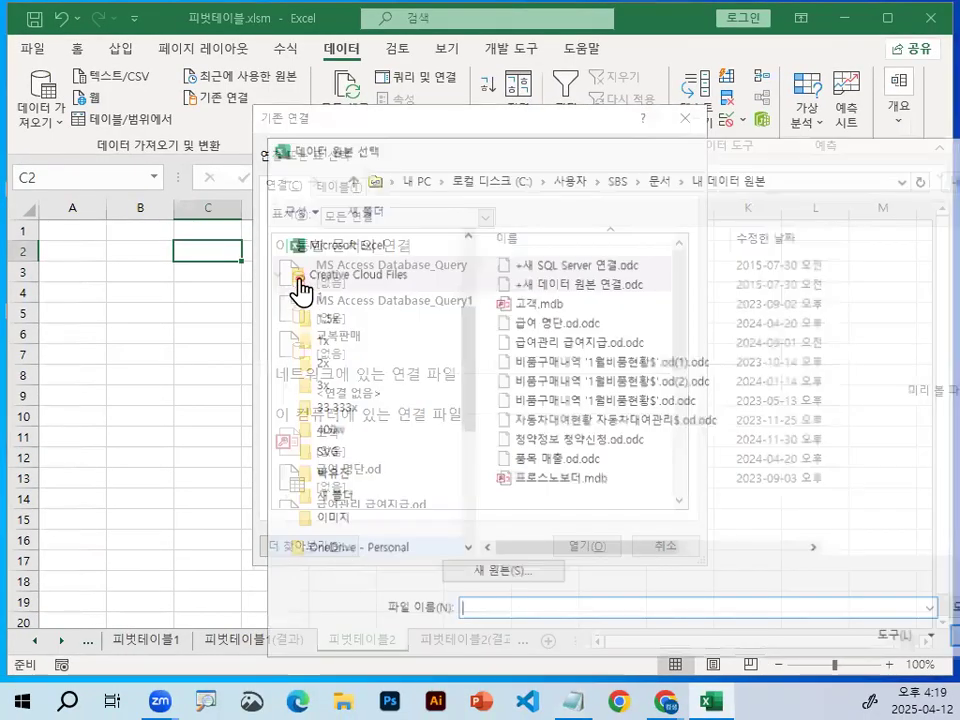
pyautogui.click(364, 541)
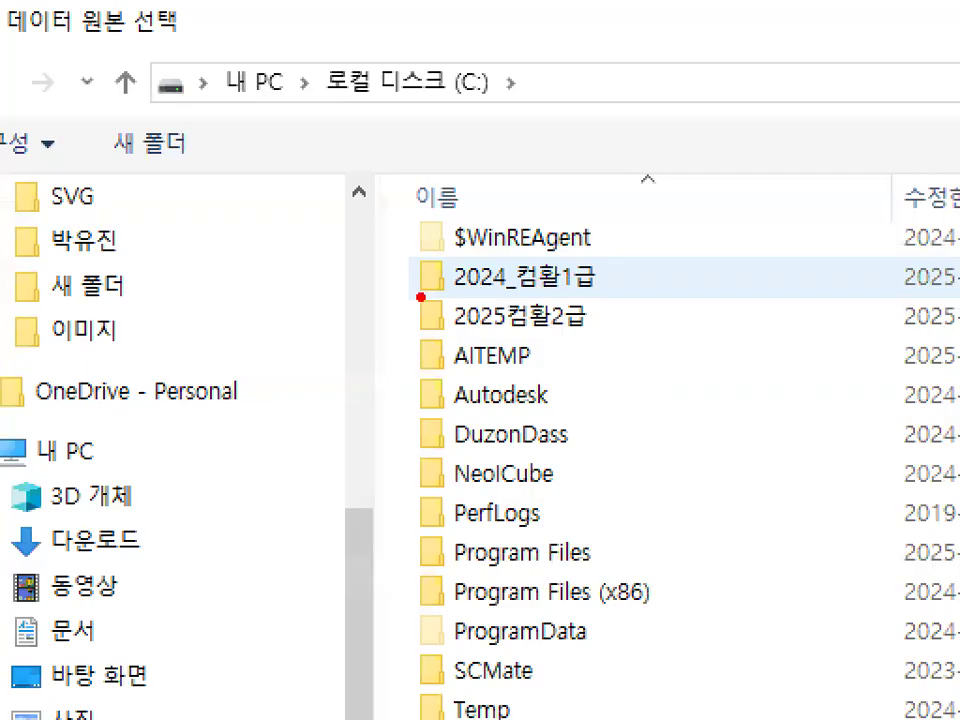
pyautogui.moveTo(421, 297); pyautogui.dragTo(634, 292)
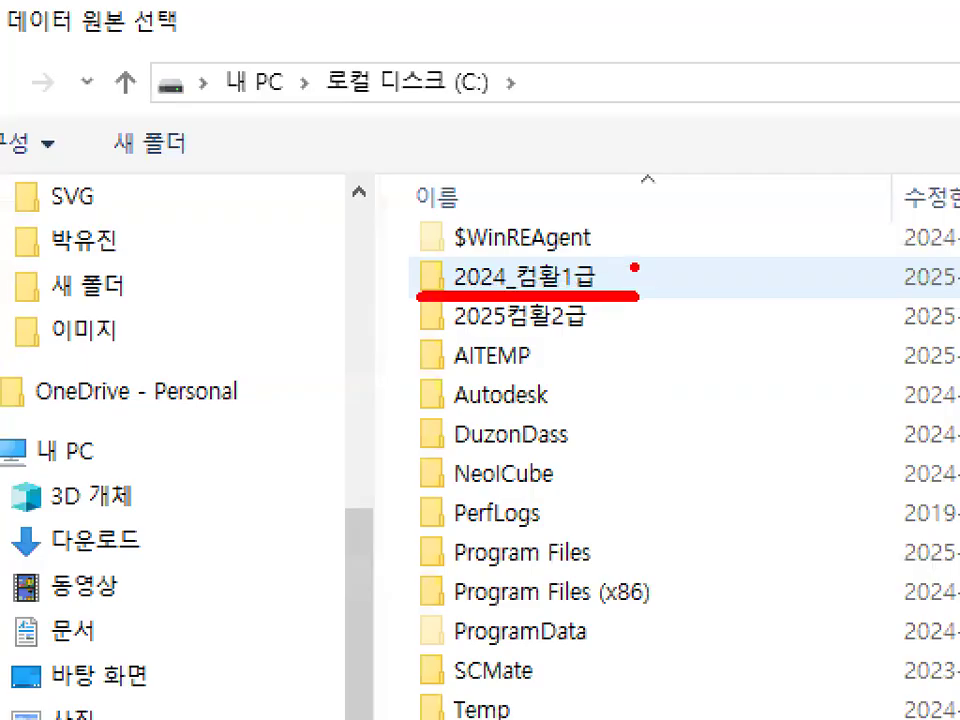
pyautogui.click(574, 287)
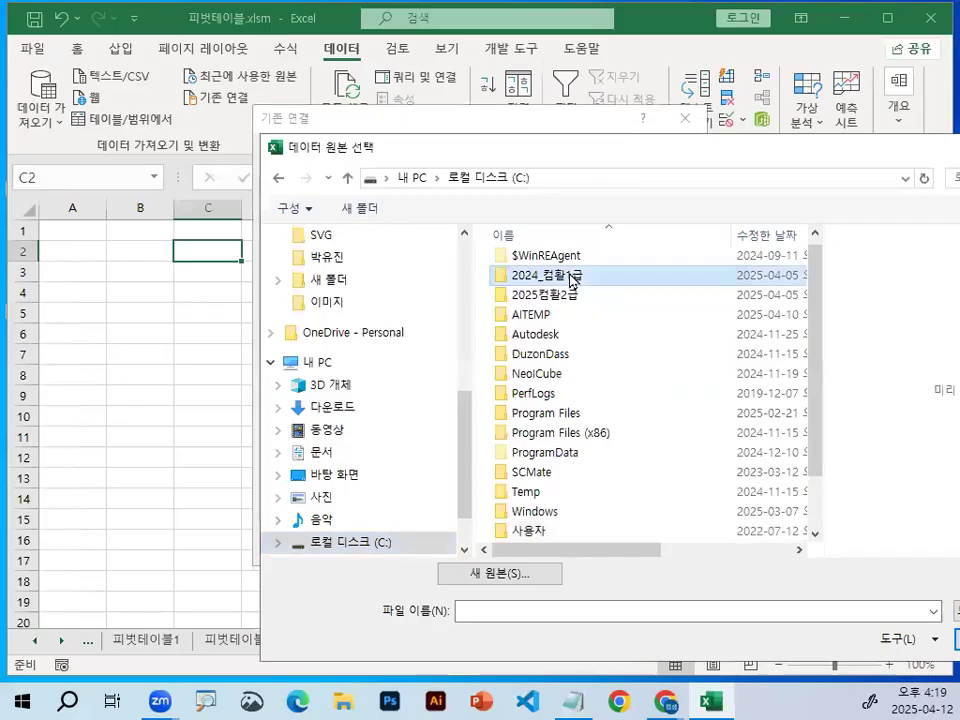
pyautogui.doubleClick(573, 281)
pyautogui.doubleClick(531, 285)
pyautogui.moveTo(784, 145); pyautogui.dragTo(578, 140)
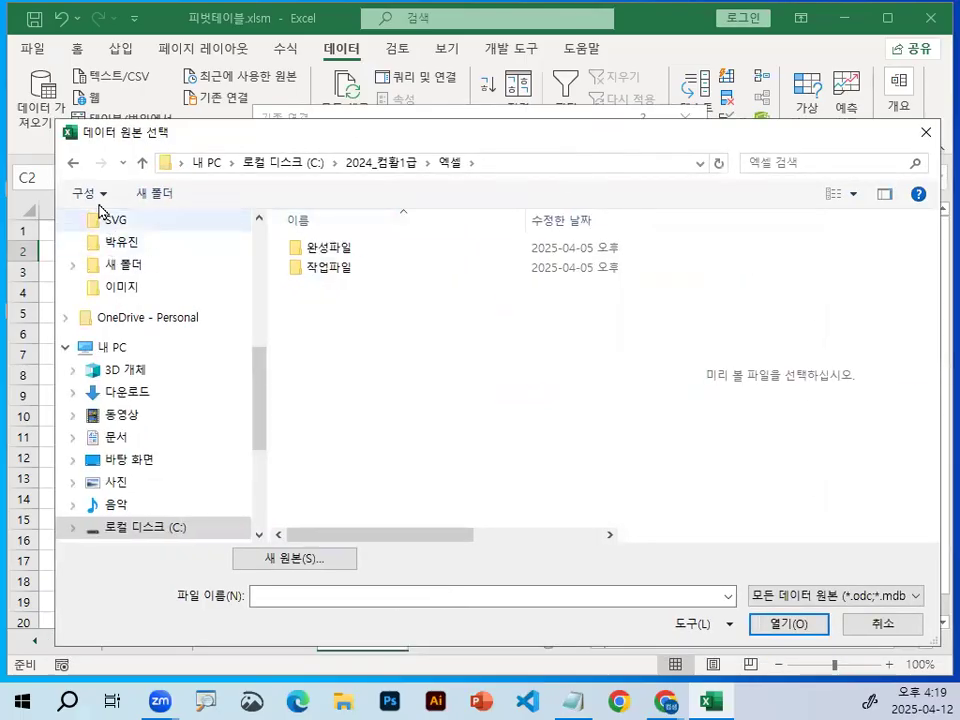
pyautogui.click(142, 163)
pyautogui.click(142, 163)
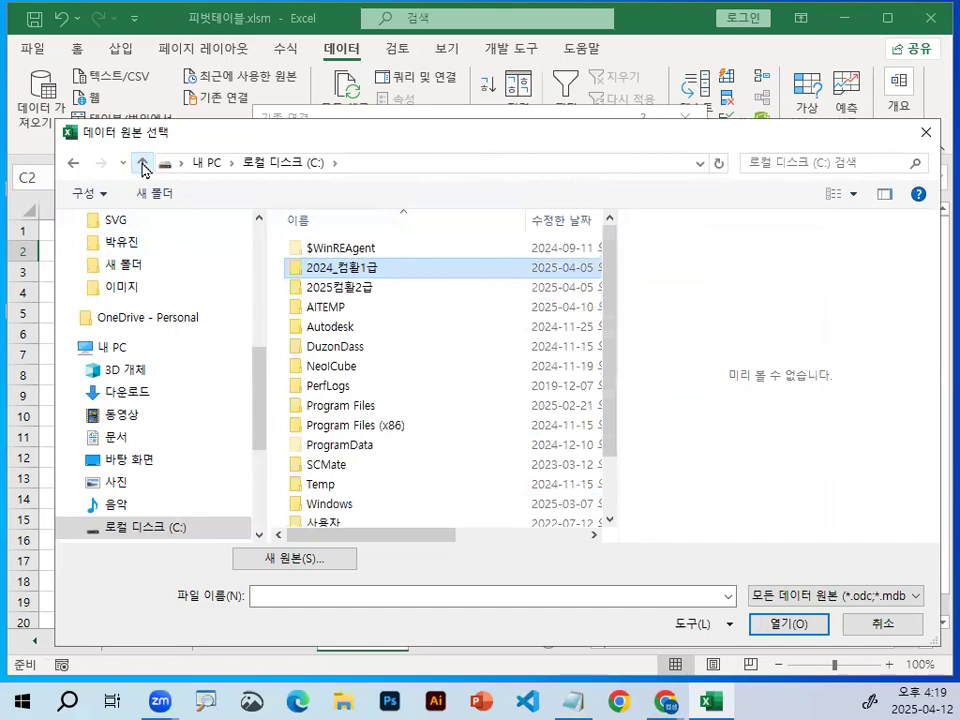
# Step: Open the 엑셀교재기출보충자료_실습파일 folder on drive C: to look for the data source
pyautogui.scroll(-1, 622, 489)
pyautogui.hotkey('ctrl', '4')
pyautogui.hotkey('ctrl', '2')
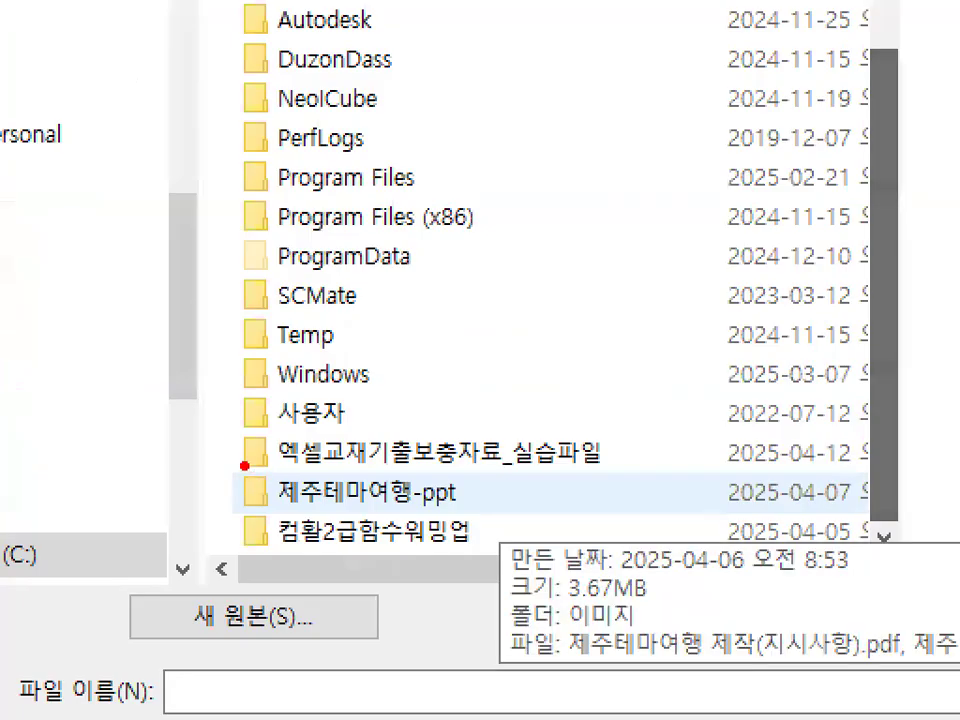
pyautogui.moveTo(289, 483); pyautogui.dragTo(489, 482)
pyautogui.press('Escape')
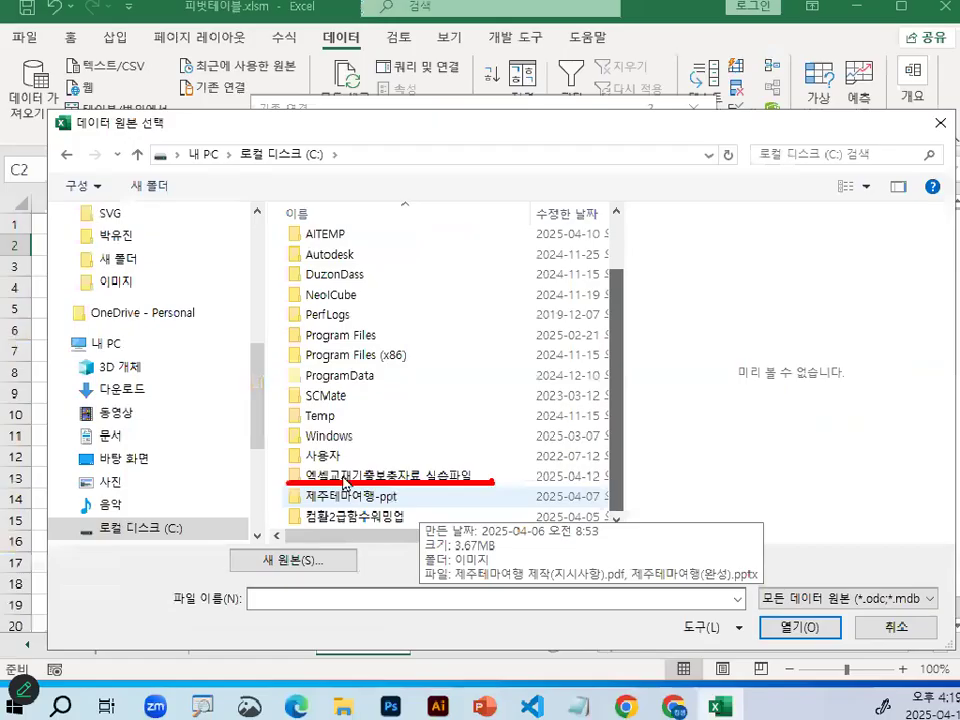
pyautogui.doubleClick(343, 478)
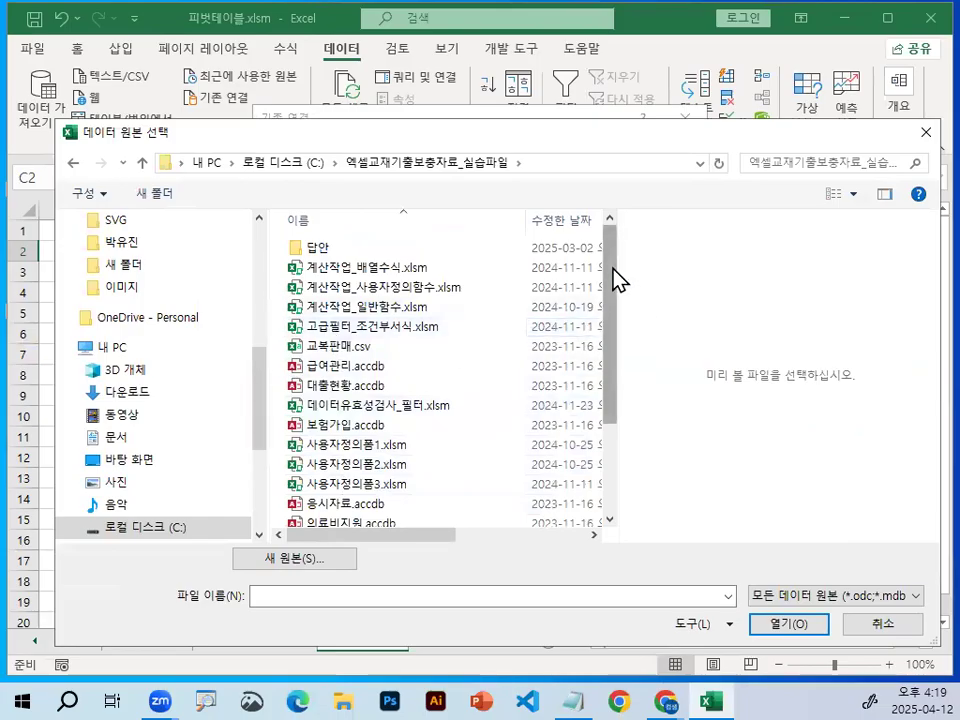
# Step: Find 교복판매.csv among the practice files and open it as the data source
pyautogui.moveTo(613, 275); pyautogui.dragTo(617, 493)
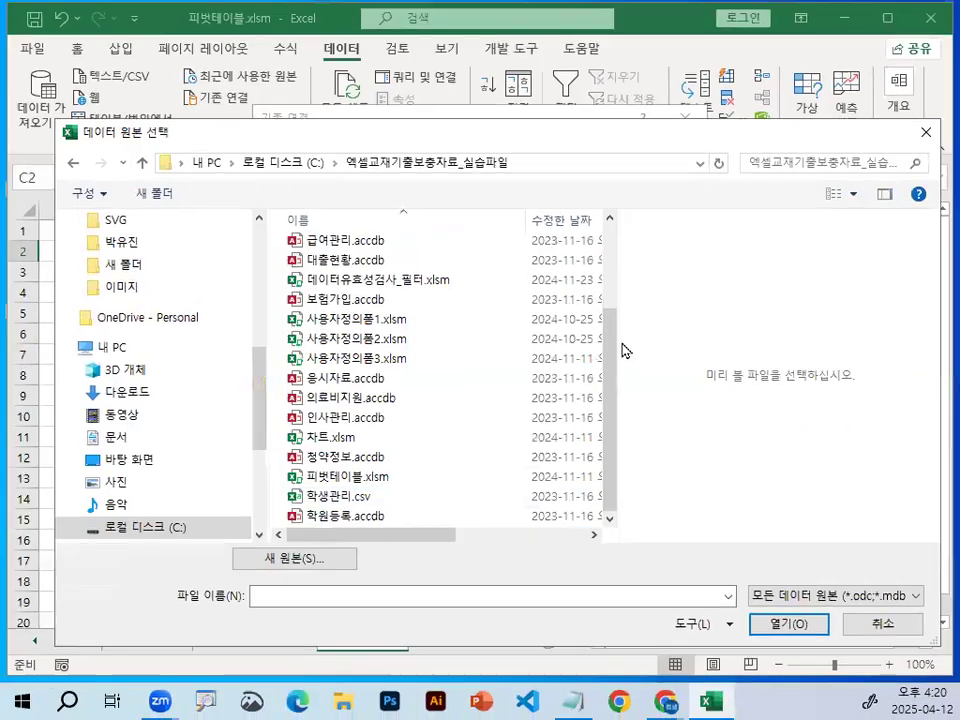
pyautogui.moveTo(613, 332); pyautogui.dragTo(606, 222)
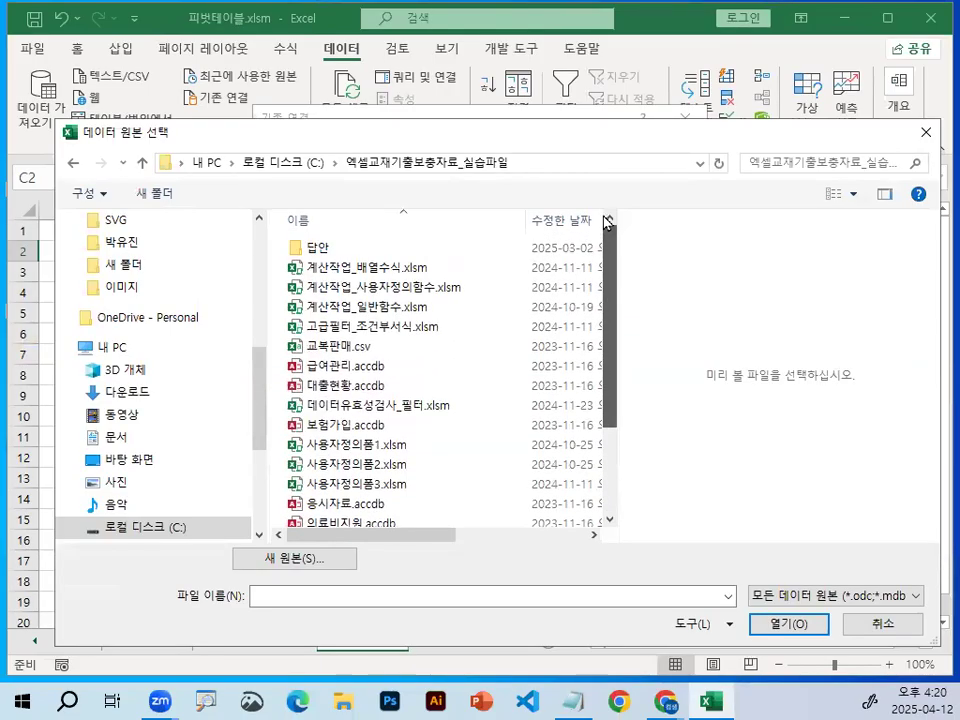
pyautogui.hotkey('ctrl', '1')
pyautogui.scroll(1, 313, 366)
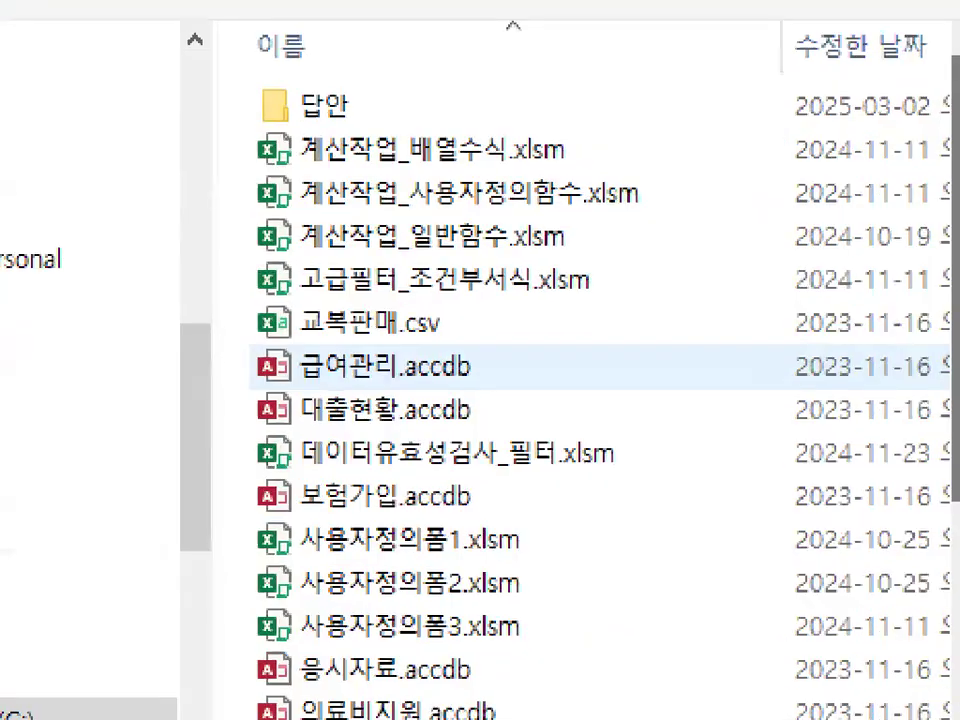
pyautogui.click(313, 366)
pyautogui.moveTo(229, 332)
pyautogui.mouseDown()
pyautogui.moveTo(600, 334)
pyautogui.moveTo(365, 303)
pyautogui.moveTo(662, 333)
pyautogui.mouseUp()
pyautogui.press('Escape')
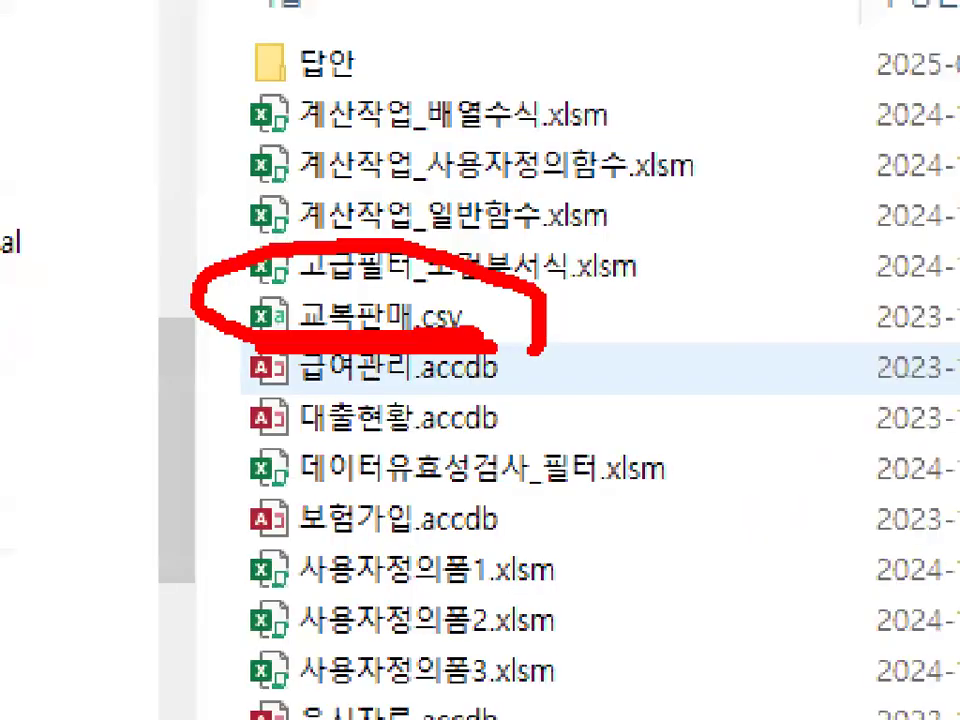
pyautogui.click(407, 287)
pyautogui.doubleClick(303, 350)
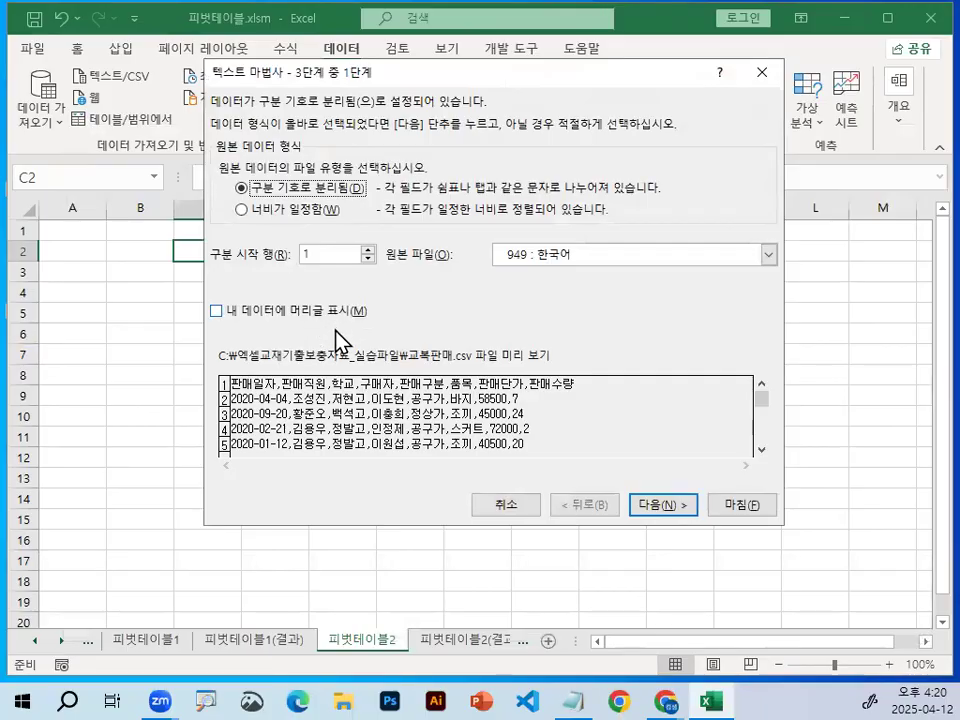
# Step: Keep the file type as 구분 기호로 분리됨 (delimited) and continue to the delimiter stage of the text wizard
pyautogui.moveTo(395, 68); pyautogui.dragTo(401, 180)
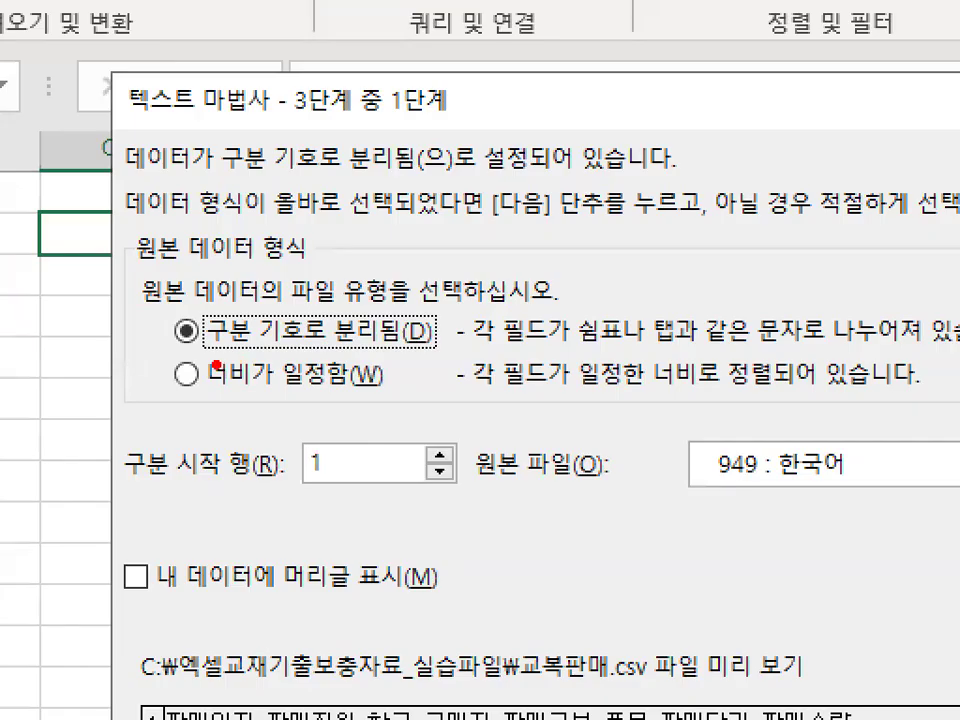
pyautogui.moveTo(207, 353); pyautogui.dragTo(421, 355)
pyautogui.press('Escape')
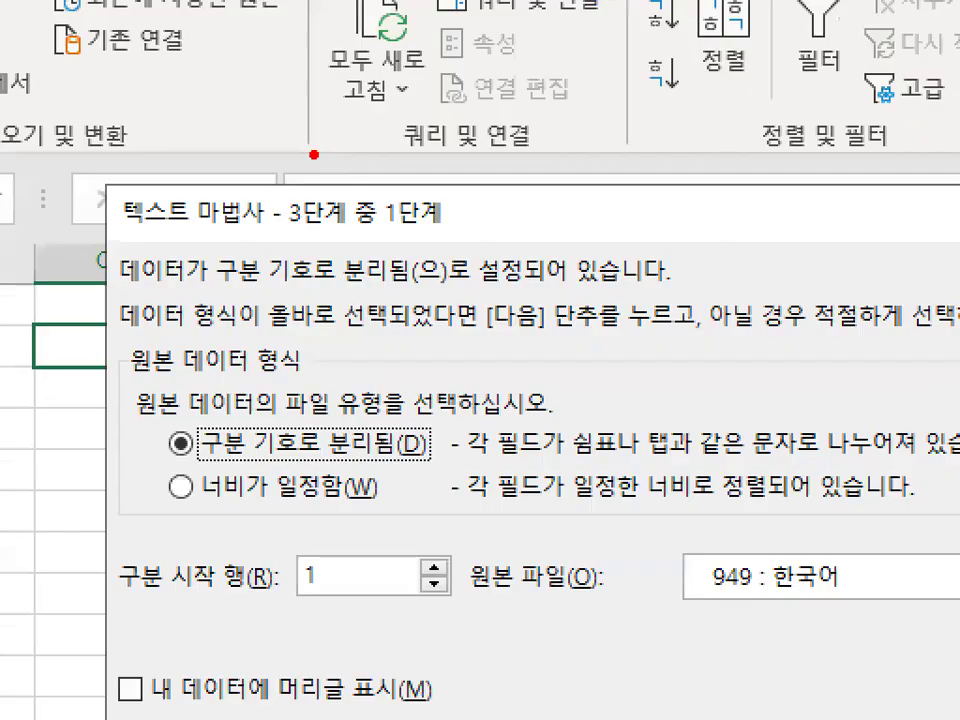
pyautogui.moveTo(286, 168)
pyautogui.mouseDown()
pyautogui.moveTo(206, 190)
pyautogui.moveTo(292, 172)
pyautogui.mouseUp()
pyautogui.press('Escape')
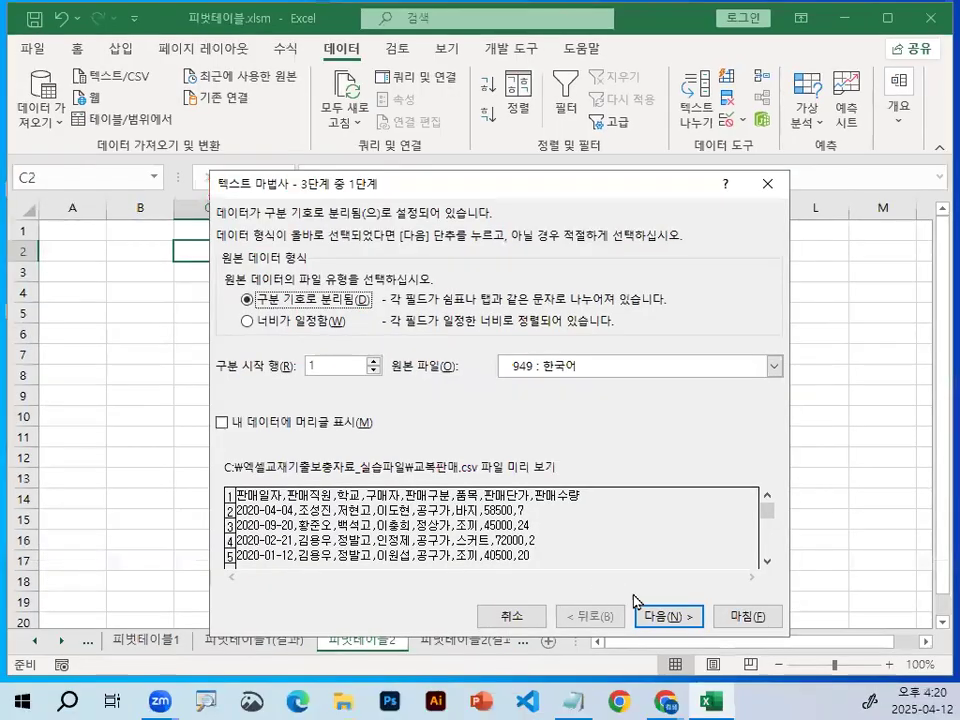
pyautogui.click(678, 628)
# Step: Clear the tab delimiter, use 쉼표 (comma) to separate the columns, and continue to the column format stage
pyautogui.click(231, 263)
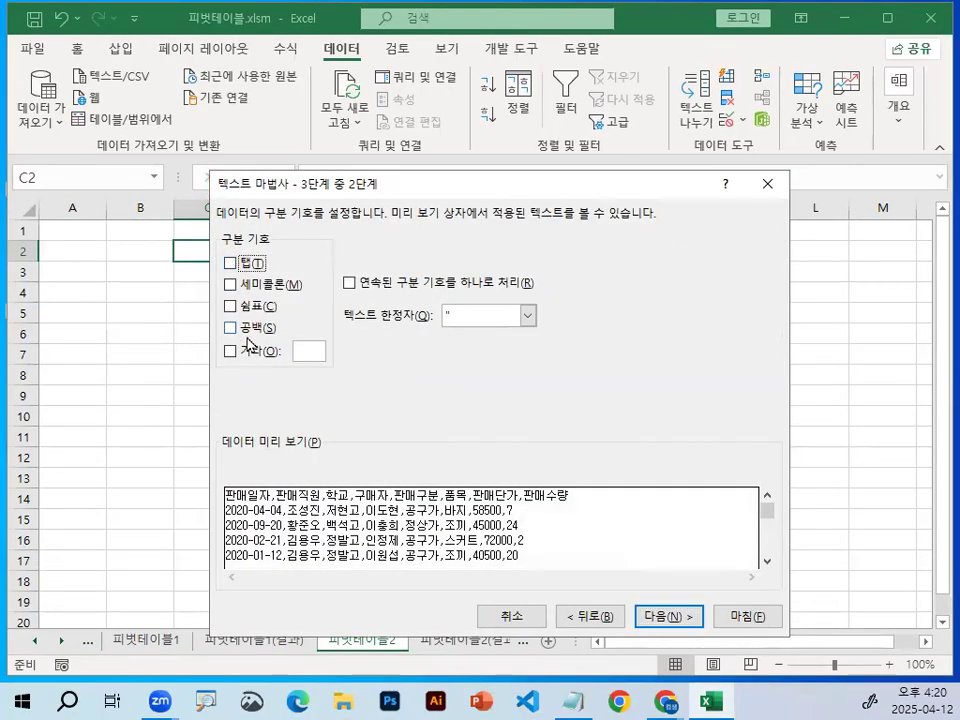
pyautogui.click(230, 306)
pyautogui.moveTo(252, 307)
pyautogui.mouseDown()
pyautogui.moveTo(221, 322)
pyautogui.moveTo(266, 306)
pyautogui.mouseUp()
pyautogui.press('Escape')
pyautogui.moveTo(280, 405); pyautogui.dragTo(280, 595)
pyautogui.moveTo(378, 413); pyautogui.dragTo(377, 575)
pyautogui.moveTo(463, 408); pyautogui.dragTo(492, 592)
pyautogui.moveTo(546, 420); pyautogui.dragTo(552, 620)
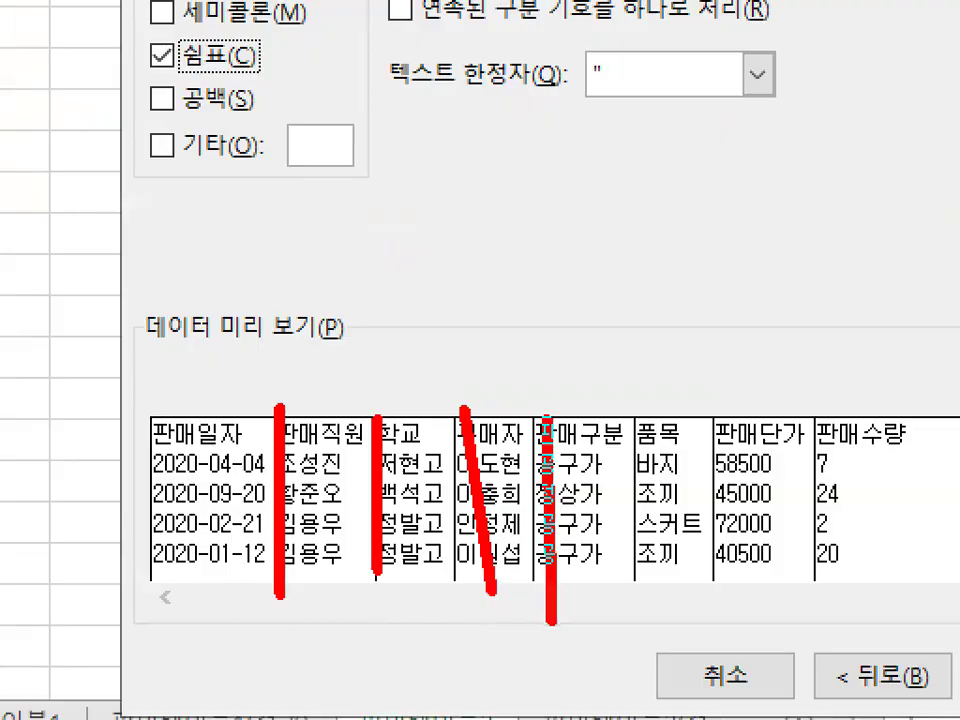
pyautogui.press('Escape')
pyautogui.hotkey('ctrl', '1')
pyautogui.moveTo(306, 57); pyautogui.dragTo(119, 90)
pyautogui.moveTo(205, 352); pyautogui.dragTo(346, 338)
pyautogui.press('Escape')
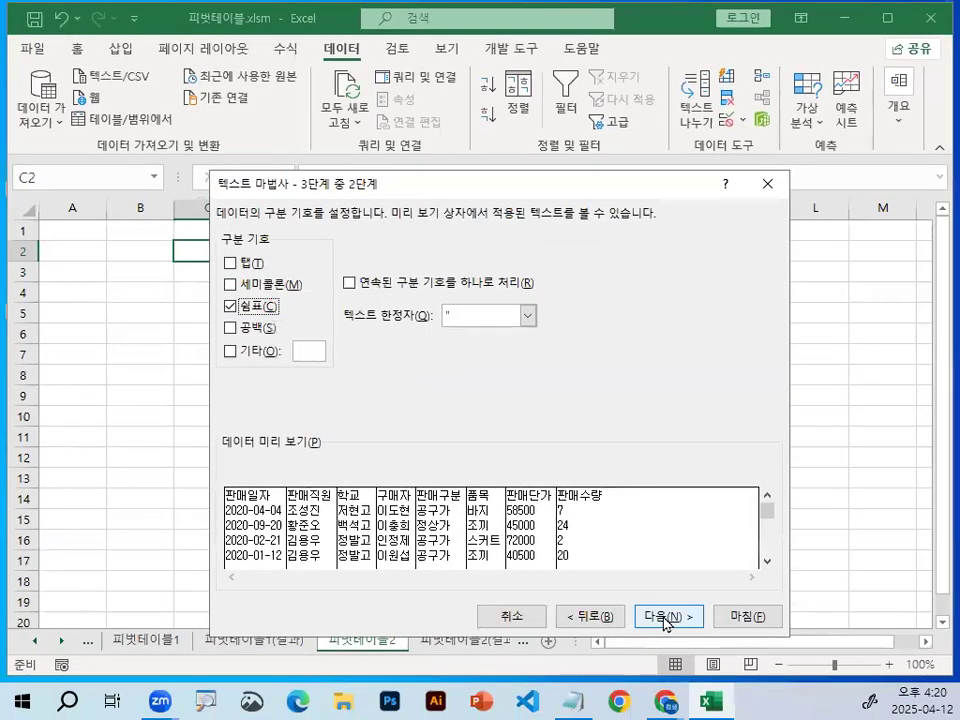
pyautogui.click(666, 618)
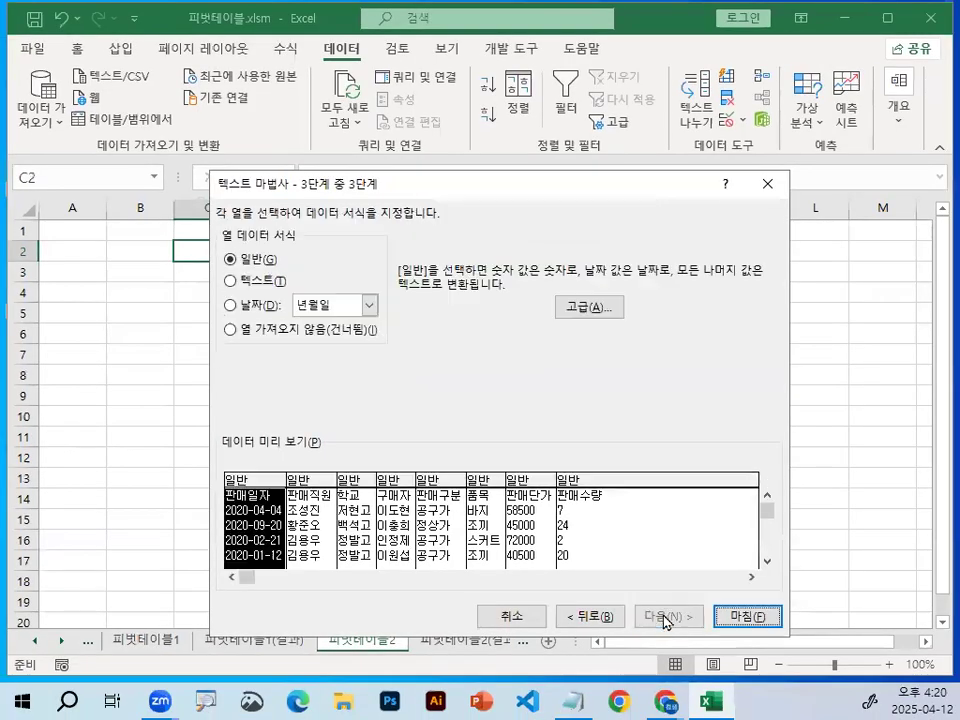
# Step: Review the 일반 (general) column data format and return to the first stage of the text wizard
pyautogui.hotkey('ctrl', '1')
pyautogui.click(371, 213)
pyautogui.moveTo(371, 213)
pyautogui.mouseDown()
pyautogui.moveTo(306, 234)
pyautogui.moveTo(378, 222)
pyautogui.mouseUp()
pyautogui.moveTo(176, 306); pyautogui.dragTo(218, 298)
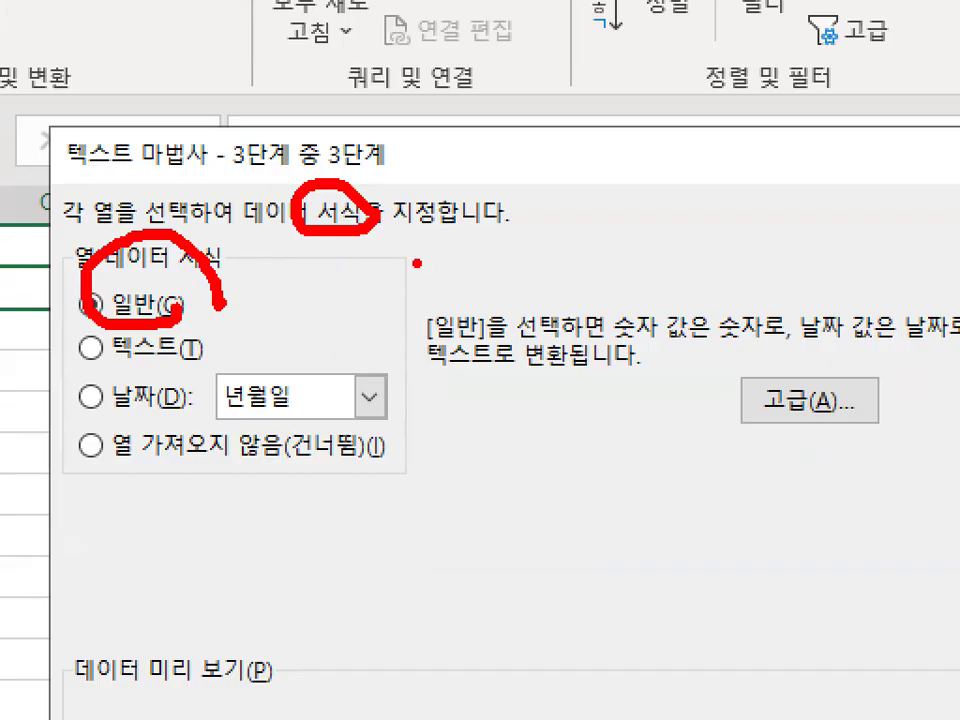
pyautogui.press('Escape')
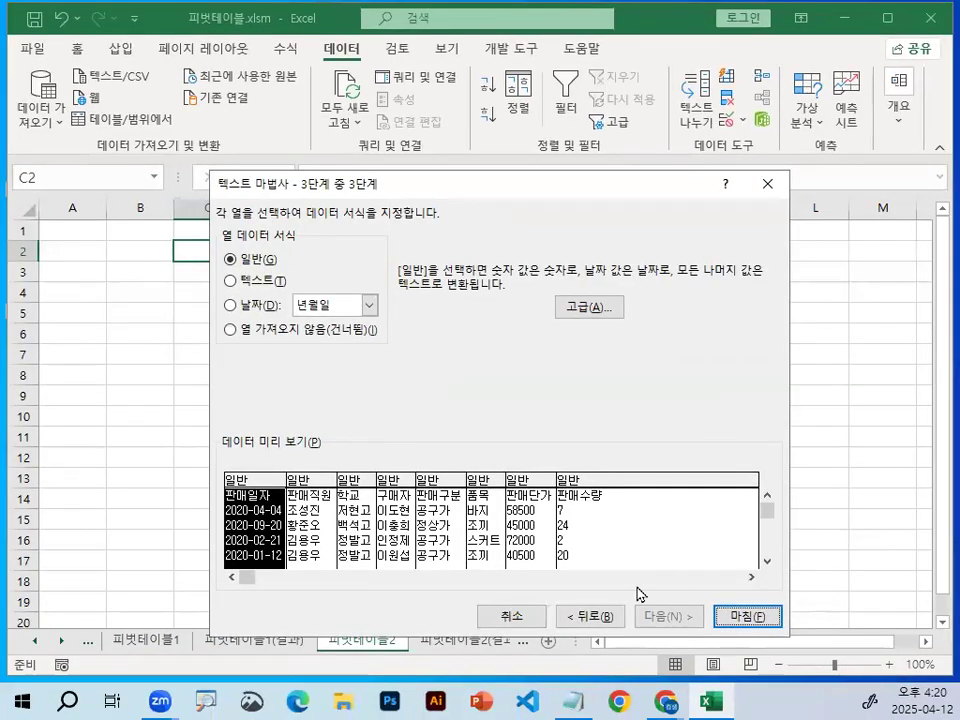
pyautogui.click(596, 617)
pyautogui.click(596, 617)
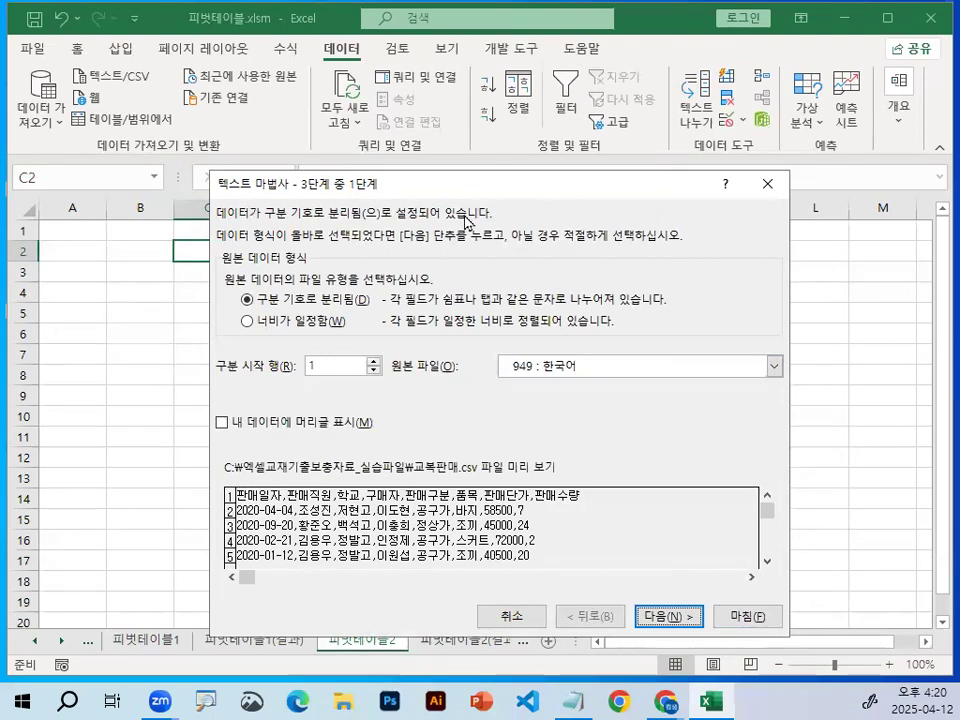
# Step: Examine the 내 데이터에 머리글 표시 option against the first row of the 교복판매.csv preview
pyautogui.hotkey('ctrl', '1')
pyautogui.click(214, 298)
pyautogui.moveTo(553, 98)
pyautogui.mouseDown()
pyautogui.moveTo(472, 98)
pyautogui.moveTo(378, 22)
pyautogui.moveTo(548, 40)
pyautogui.moveTo(546, 62)
pyautogui.mouseUp()
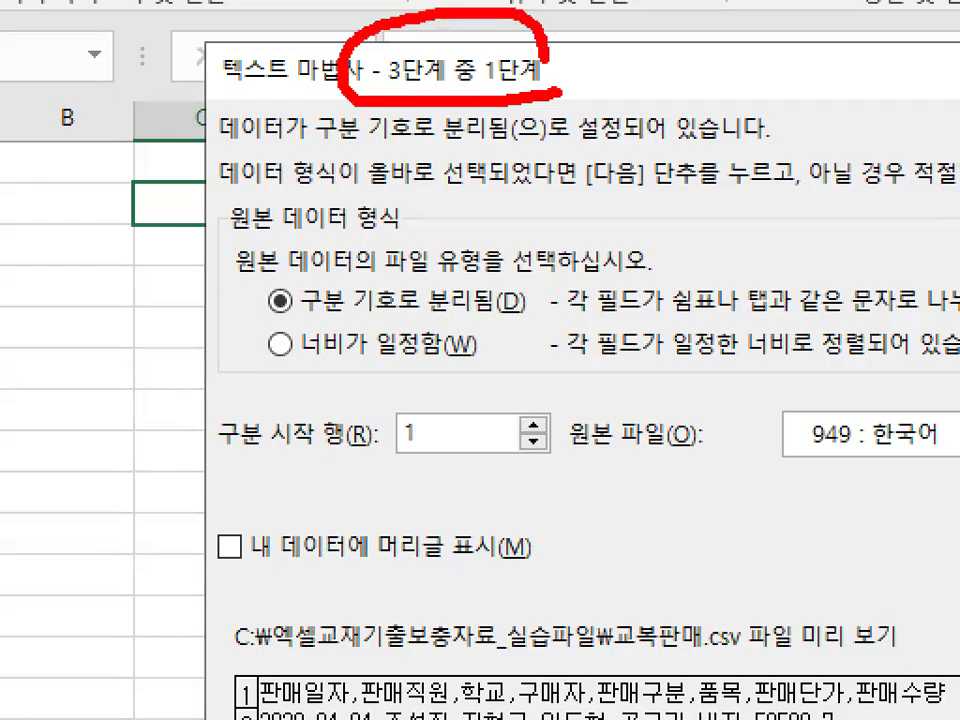
pyautogui.press('Escape')
pyautogui.hotkey('ctrl', '1')
pyautogui.click(235, 623)
pyautogui.moveTo(205, 379); pyautogui.dragTo(524, 379)
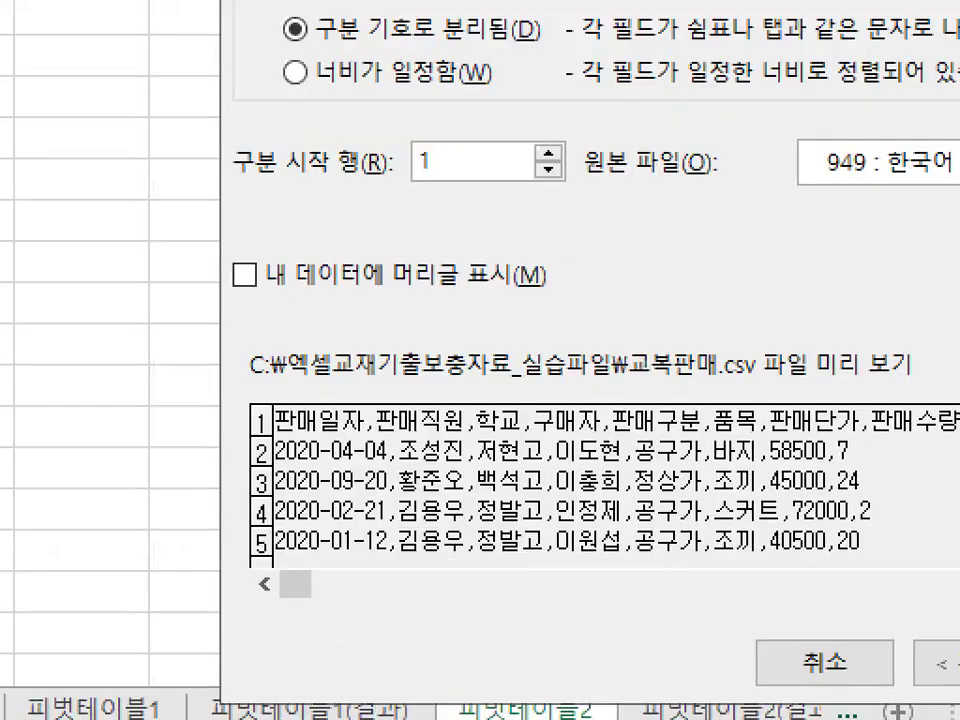
pyautogui.moveTo(225, 304); pyautogui.dragTo(561, 304)
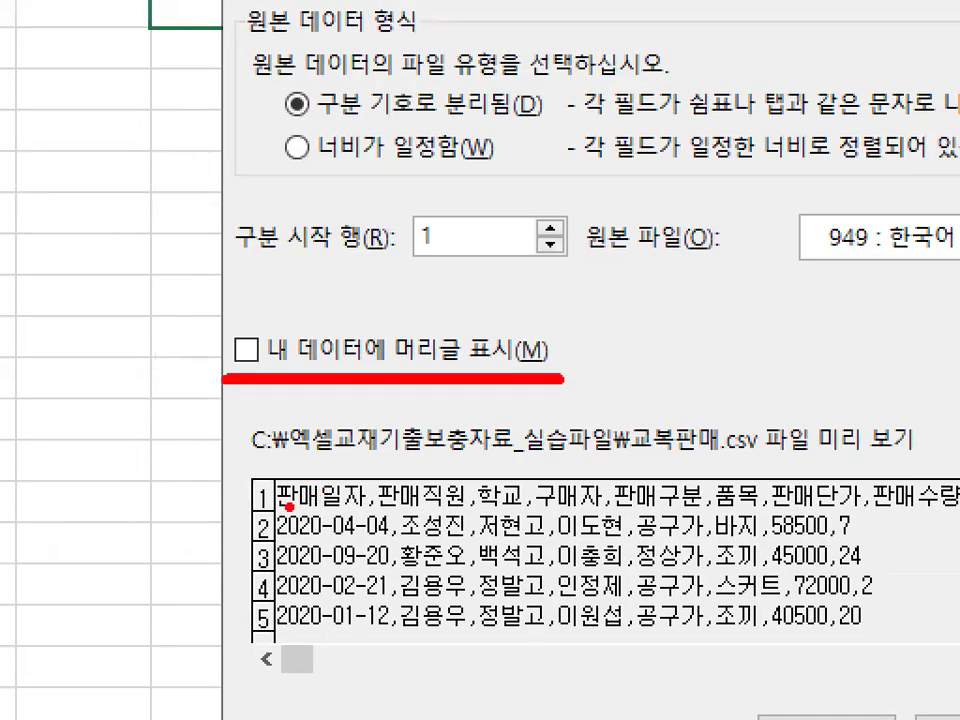
pyautogui.moveTo(280, 506); pyautogui.dragTo(760, 504)
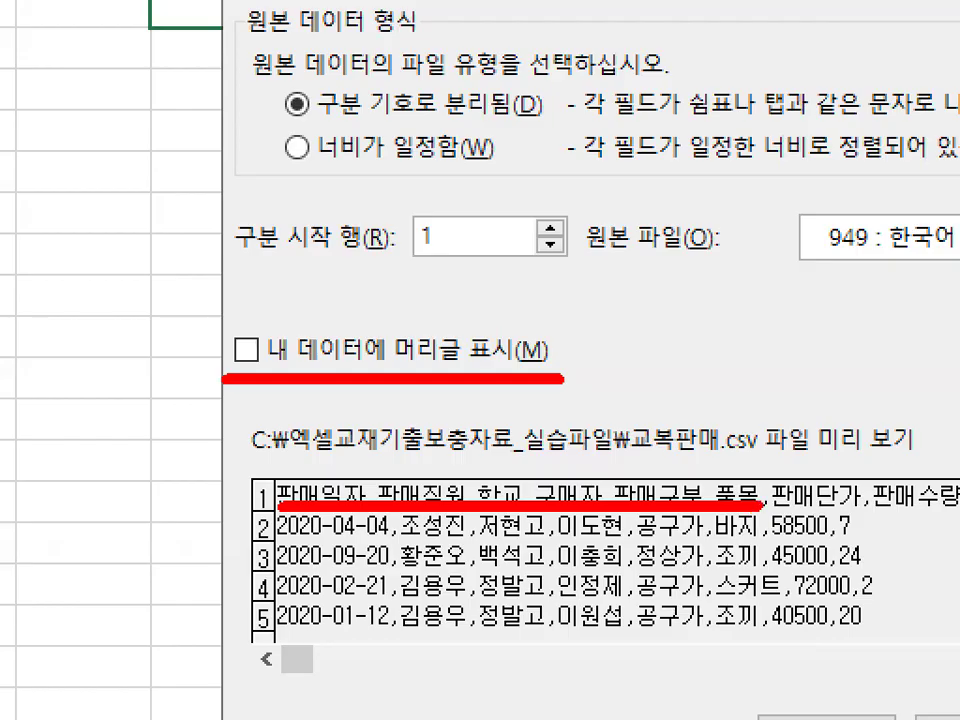
pyautogui.moveTo(303, 458); pyautogui.dragTo(405, 383)
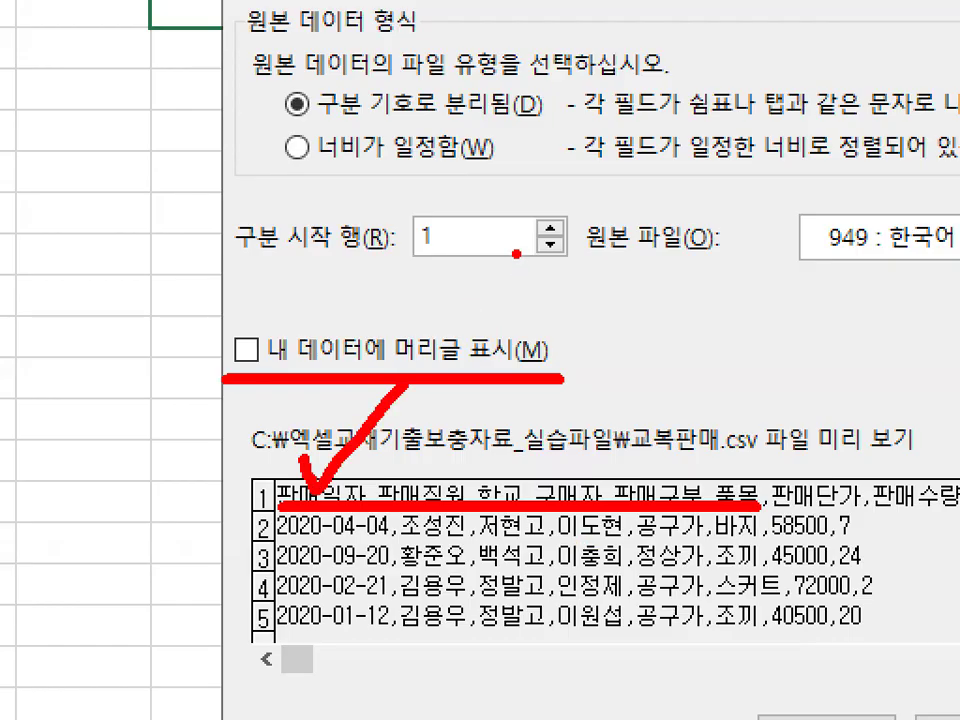
# Step: Enable 내 데이터에 머리글 표시 for the 교복판매.csv import and continue to the delimiter stage of the text wizard
pyautogui.press('Escape')
pyautogui.click(245, 349)
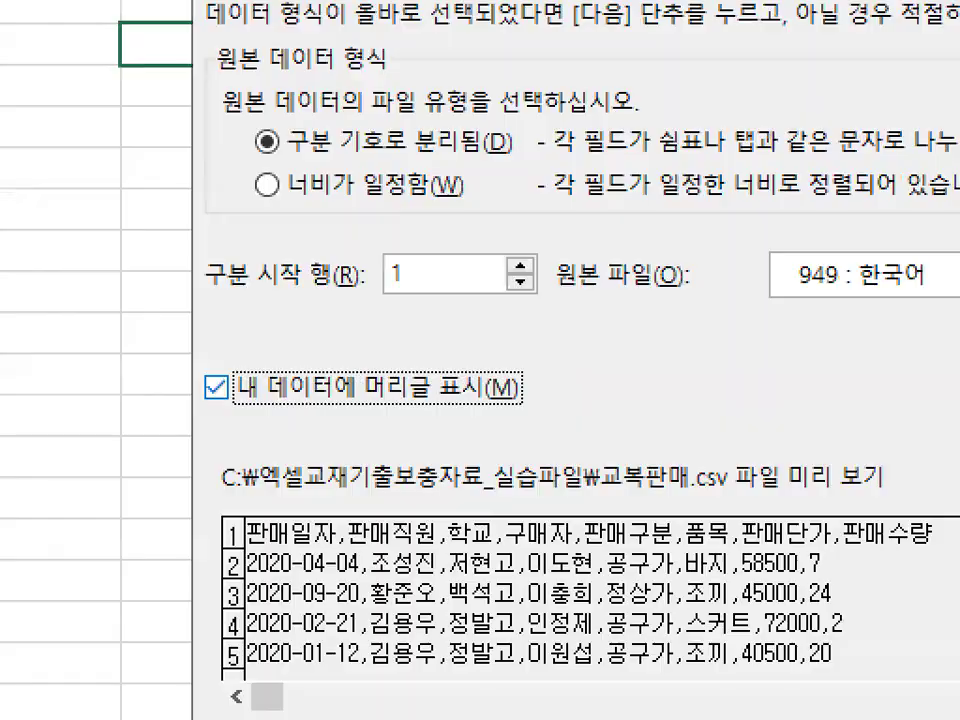
pyautogui.moveTo(246, 405)
pyautogui.mouseDown()
pyautogui.moveTo(191, 418)
pyautogui.moveTo(244, 350)
pyautogui.moveTo(237, 420)
pyautogui.mouseUp()
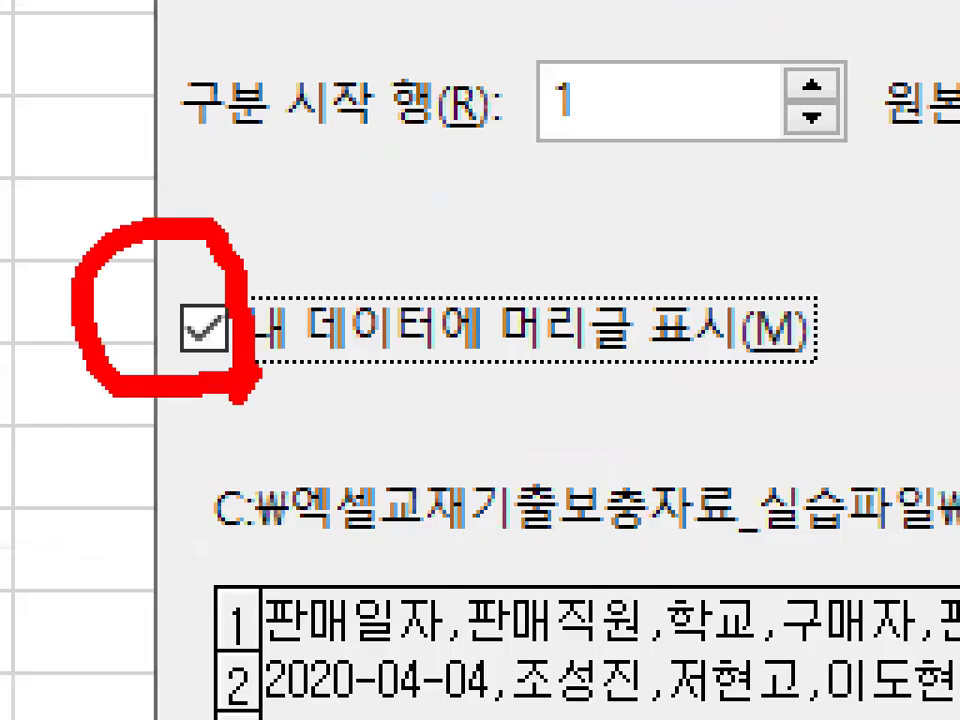
pyautogui.press('Escape')
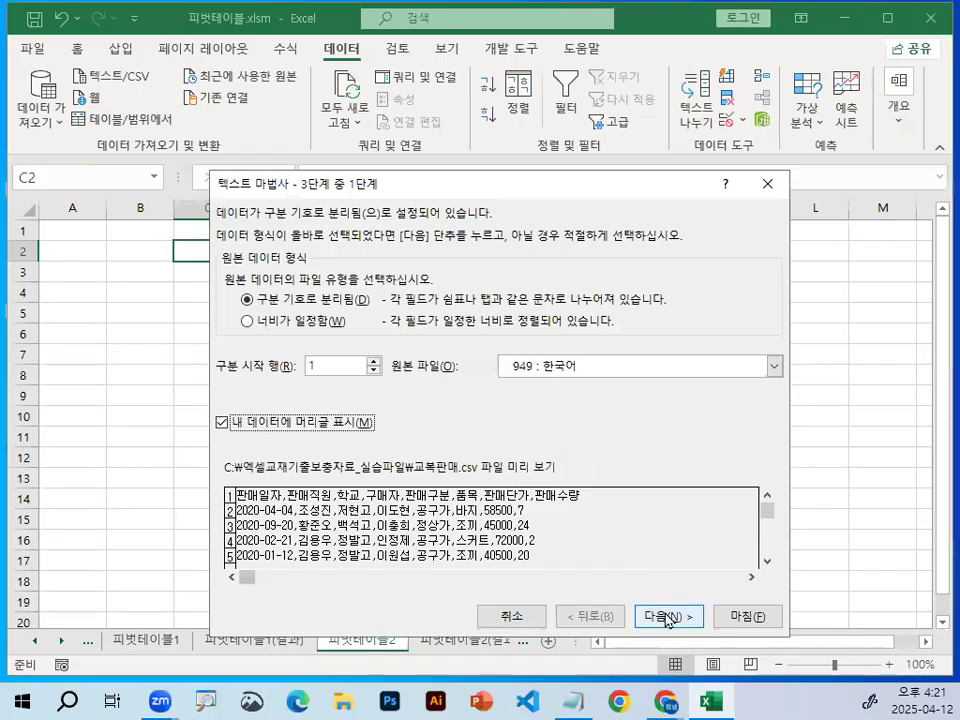
pyautogui.click(667, 617)
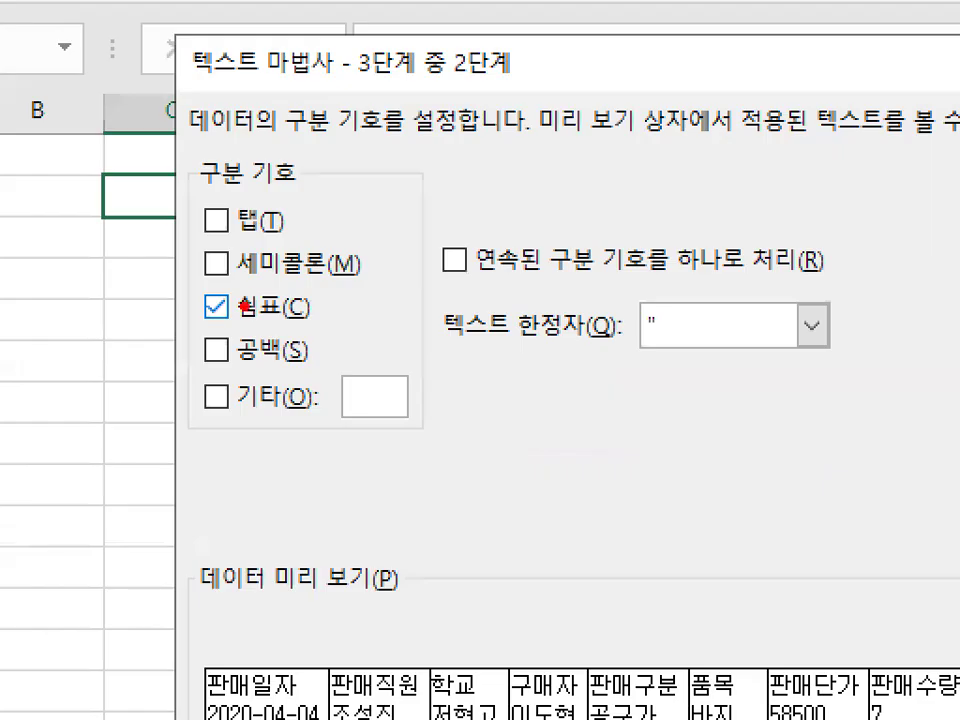
# Step: Keep 쉼표 (comma) as the only column delimiter and continue to the column data format stage
pyautogui.moveTo(246, 303)
pyautogui.mouseDown()
pyautogui.moveTo(229, 316)
pyautogui.moveTo(245, 294)
pyautogui.mouseUp()
pyautogui.press('Escape')
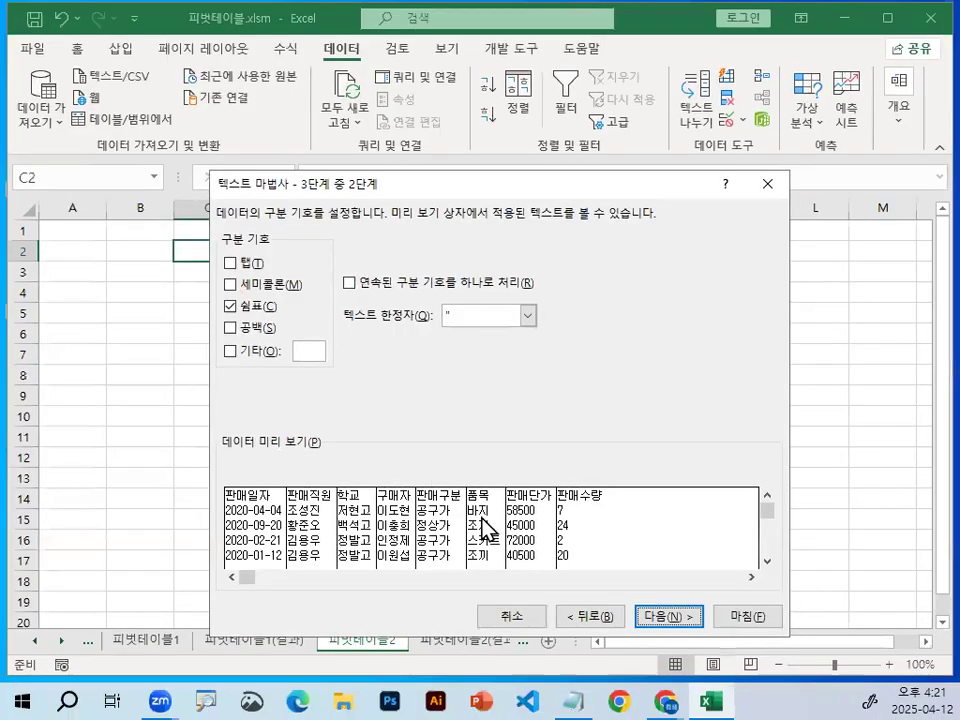
pyautogui.click(674, 625)
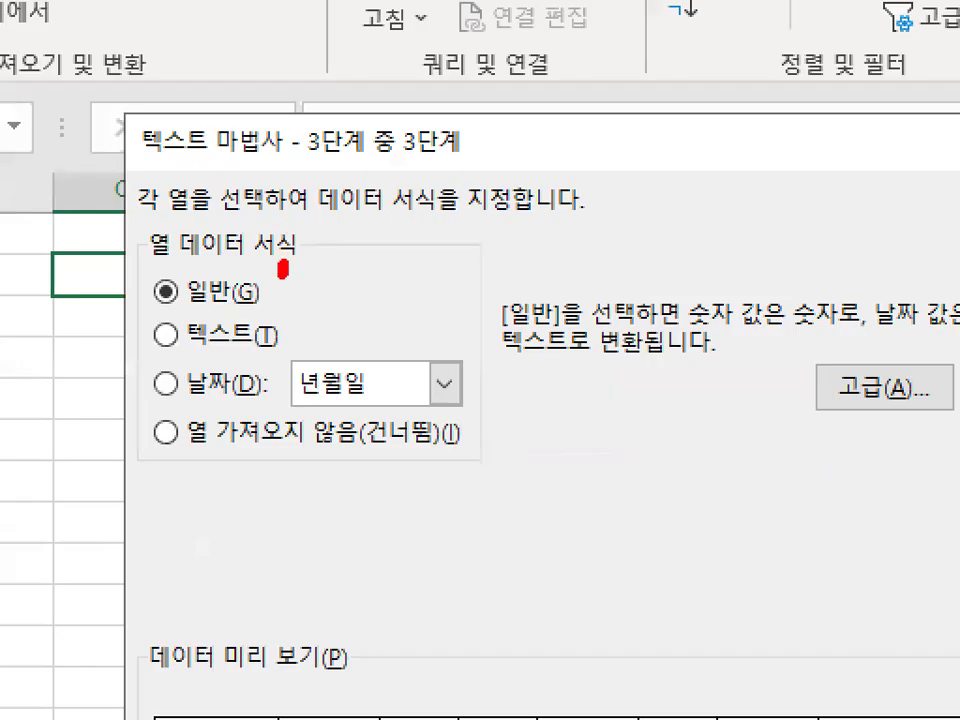
# Step: Exclude the 판매일자 column from the import with the 열 가져오지 않음(건너뜀) format
pyautogui.moveTo(283, 268)
pyautogui.mouseDown()
pyautogui.moveTo(218, 206)
pyautogui.moveTo(300, 265)
pyautogui.mouseUp()
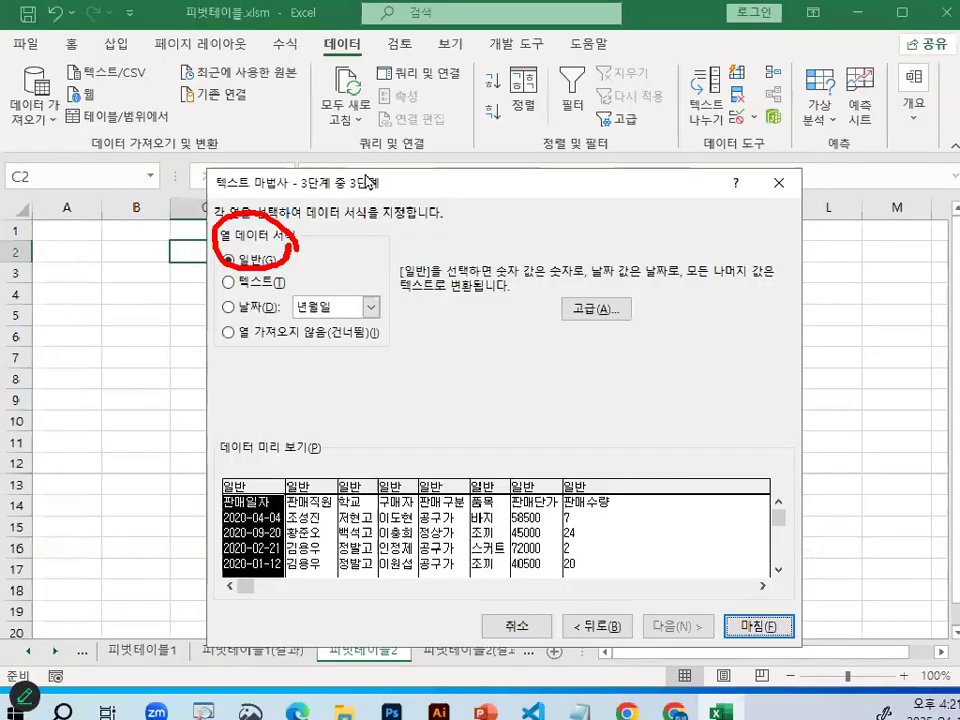
pyautogui.press('Escape')
pyautogui.moveTo(548, 141); pyautogui.dragTo(309, 28)
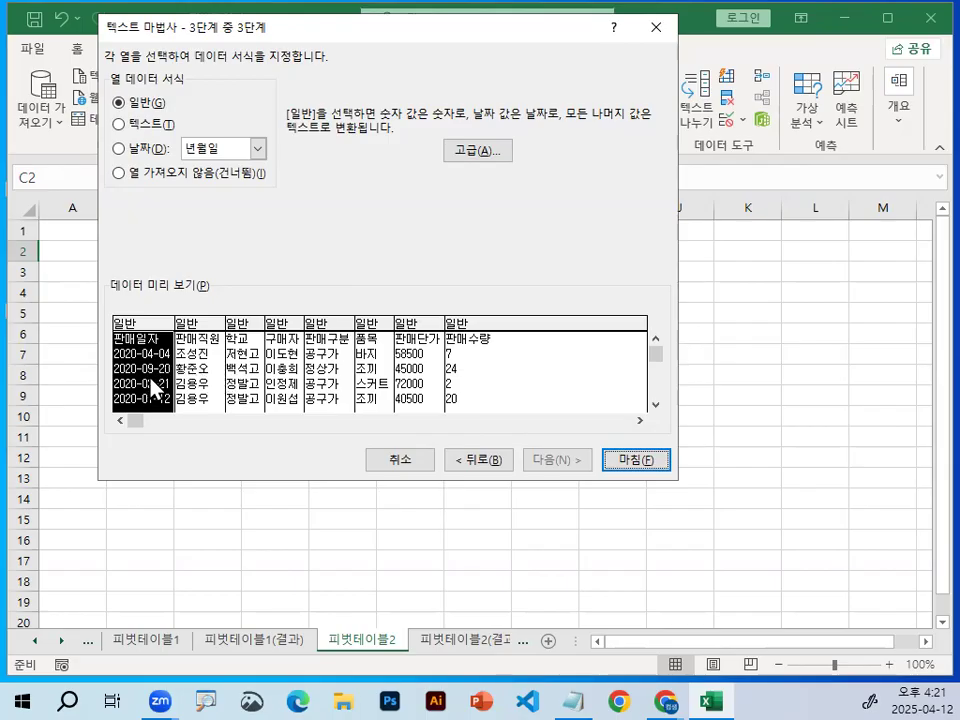
pyautogui.click(136, 172)
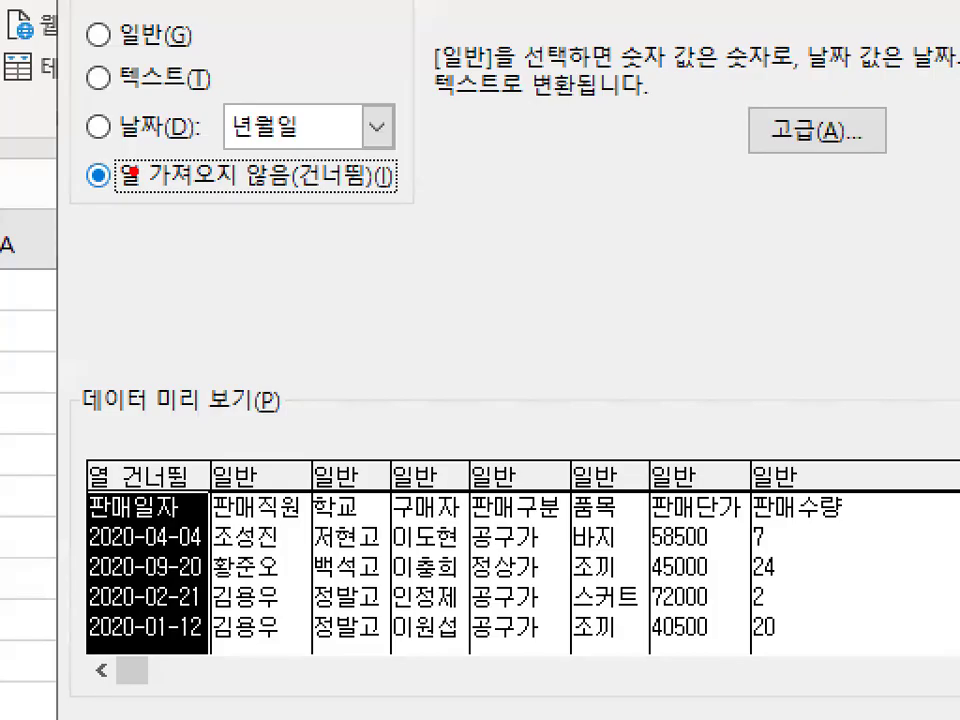
pyautogui.moveTo(75, 196); pyautogui.dragTo(457, 190)
pyautogui.moveTo(110, 497)
pyautogui.mouseDown()
pyautogui.moveTo(222, 487)
pyautogui.moveTo(186, 490)
pyautogui.mouseUp()
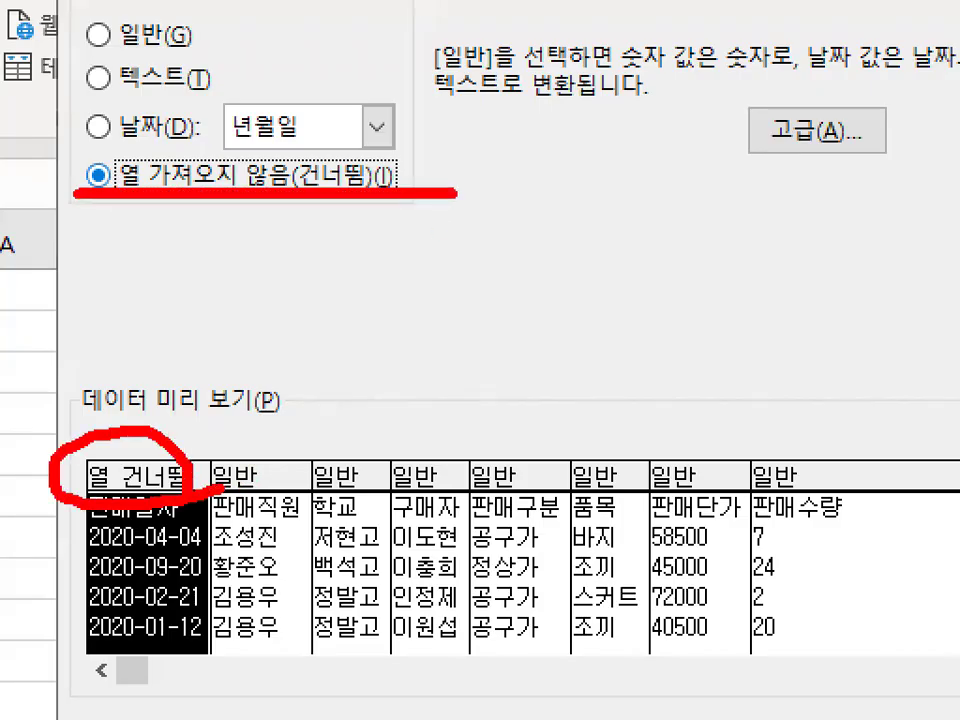
pyautogui.moveTo(295, 507)
pyautogui.mouseDown()
pyautogui.moveTo(210, 496)
pyautogui.moveTo(300, 499)
pyautogui.mouseUp()
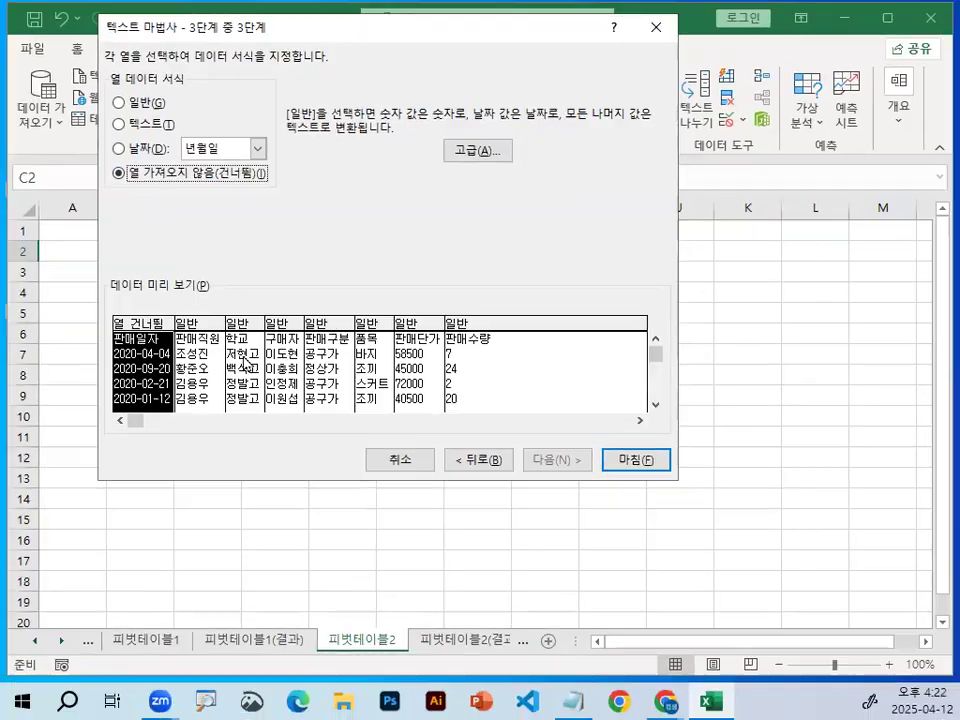
# Step: Exclude the 학교 column from the import by setting it to 열 가져오지 않음(건너뜀)
pyautogui.click(245, 362)
pyautogui.click(119, 172)
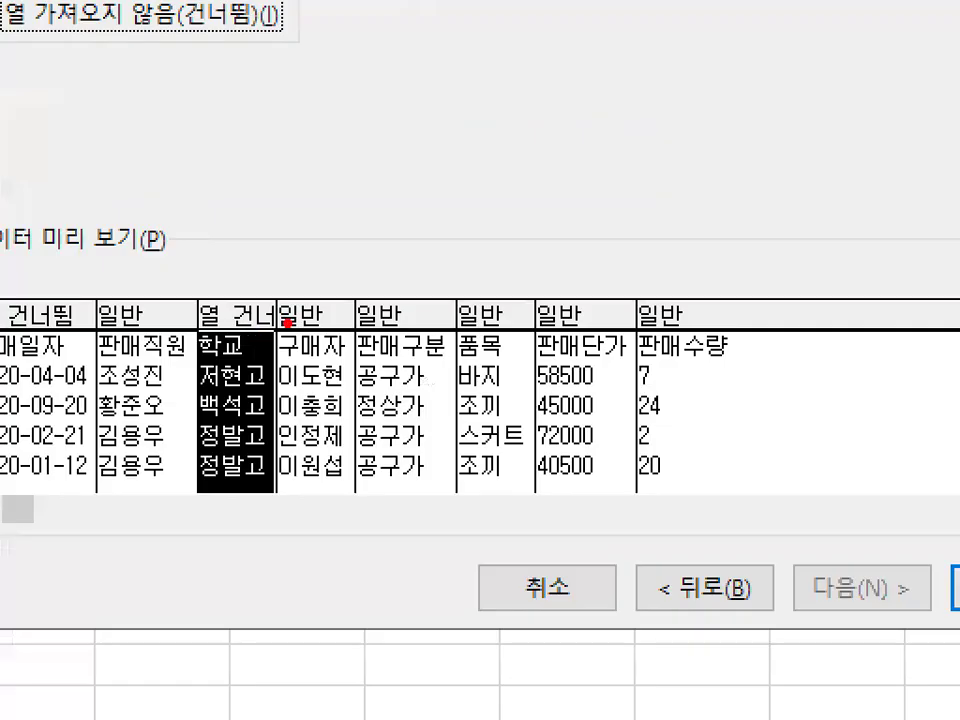
pyautogui.moveTo(288, 323)
pyautogui.mouseDown()
pyautogui.moveTo(242, 322)
pyautogui.moveTo(208, 429)
pyautogui.mouseUp()
pyautogui.moveTo(219, 378); pyautogui.dragTo(243, 429)
pyautogui.moveTo(64, 365); pyautogui.dragTo(10, 429)
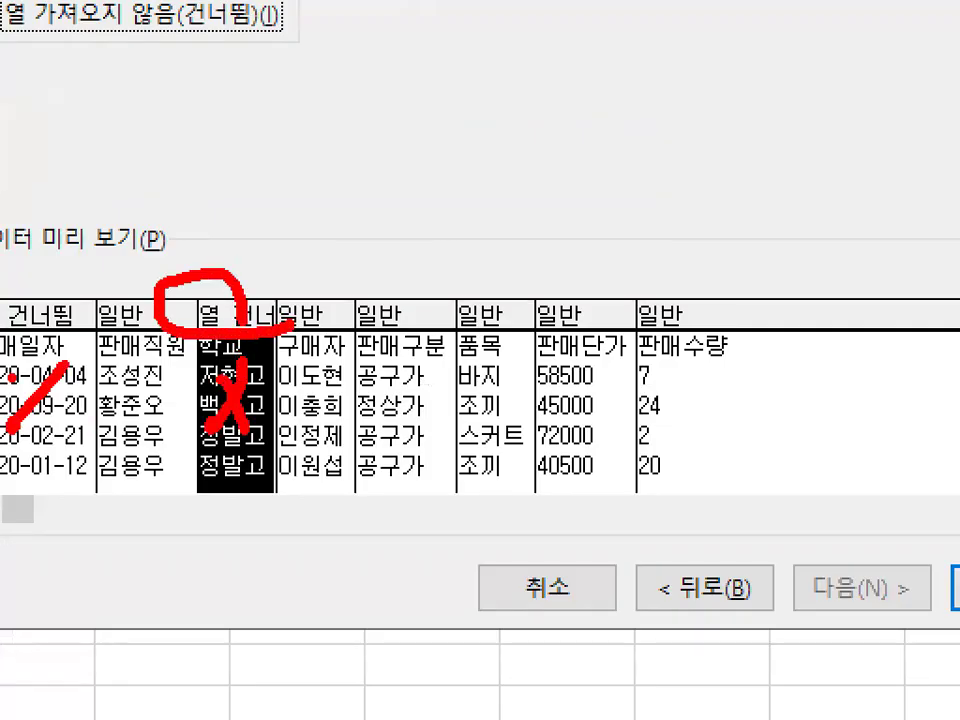
pyautogui.moveTo(12, 377); pyautogui.dragTo(60, 431)
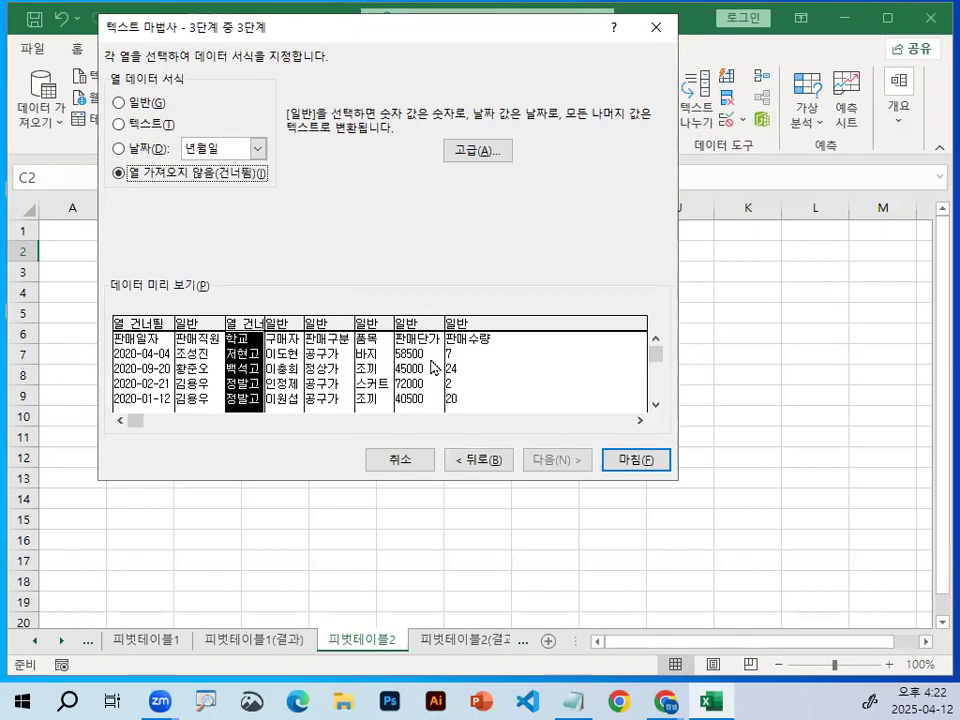
# Step: Set the 구매자 column to 열 가져오지 않음(건너뜀) as well
pyautogui.click(285, 362)
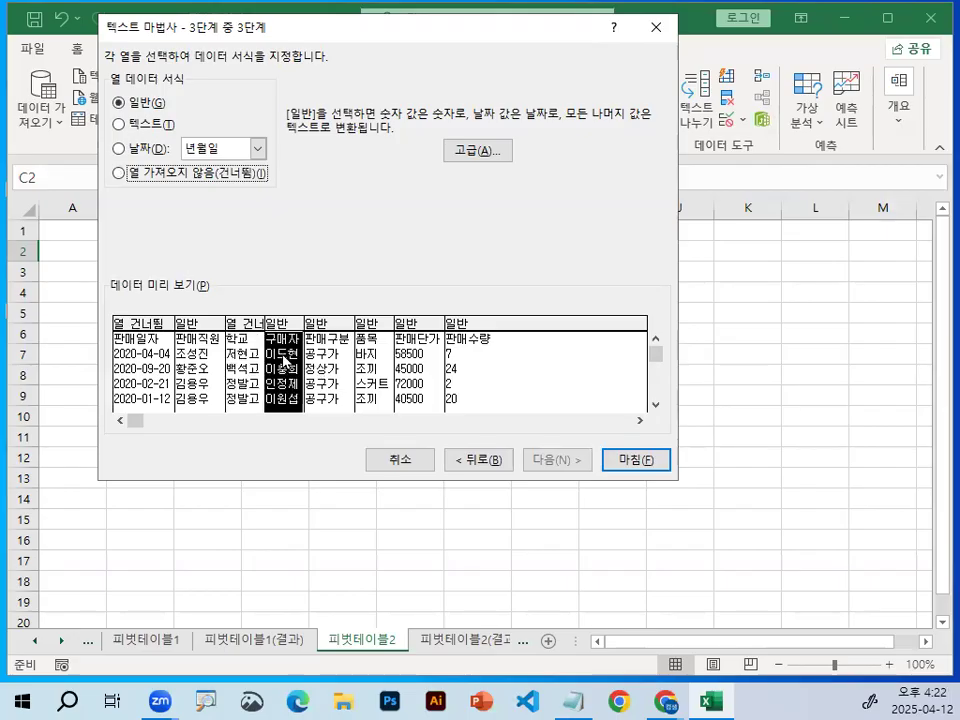
pyautogui.click(158, 175)
pyautogui.moveTo(281, 389)
pyautogui.mouseDown()
pyautogui.moveTo(231, 364)
pyautogui.moveTo(322, 384)
pyautogui.mouseUp()
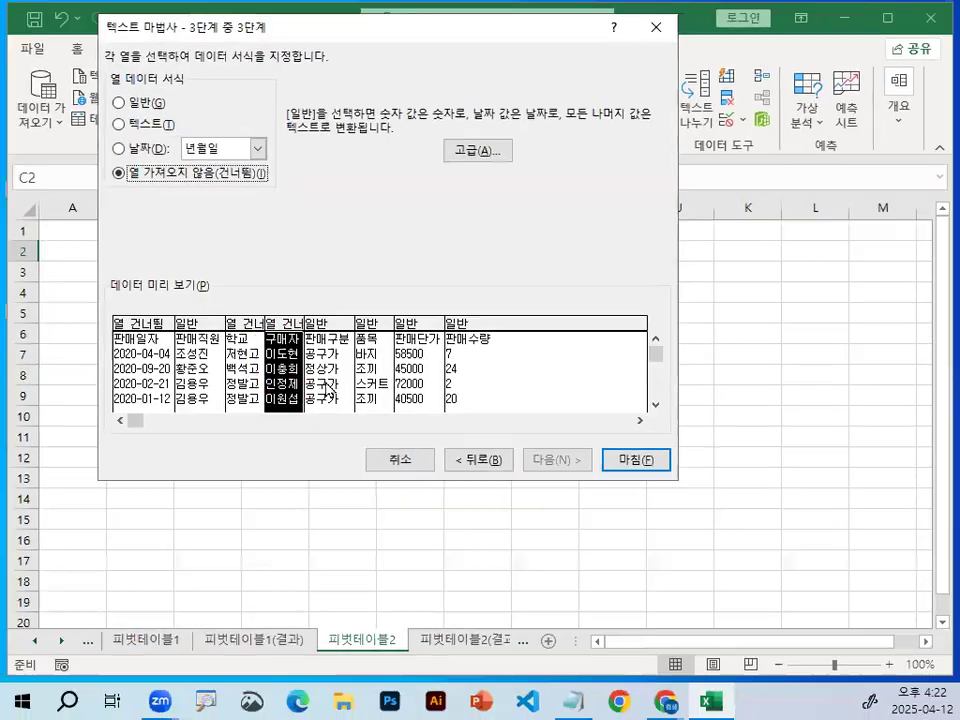
# Step: Check the formats of the 판매구분, 품목 and 판매단가 columns and review which columns are skipped in the preview
pyautogui.click(329, 389)
pyautogui.moveTo(364, 385)
pyautogui.mouseDown()
pyautogui.moveTo(252, 370)
pyautogui.moveTo(368, 408)
pyautogui.mouseUp()
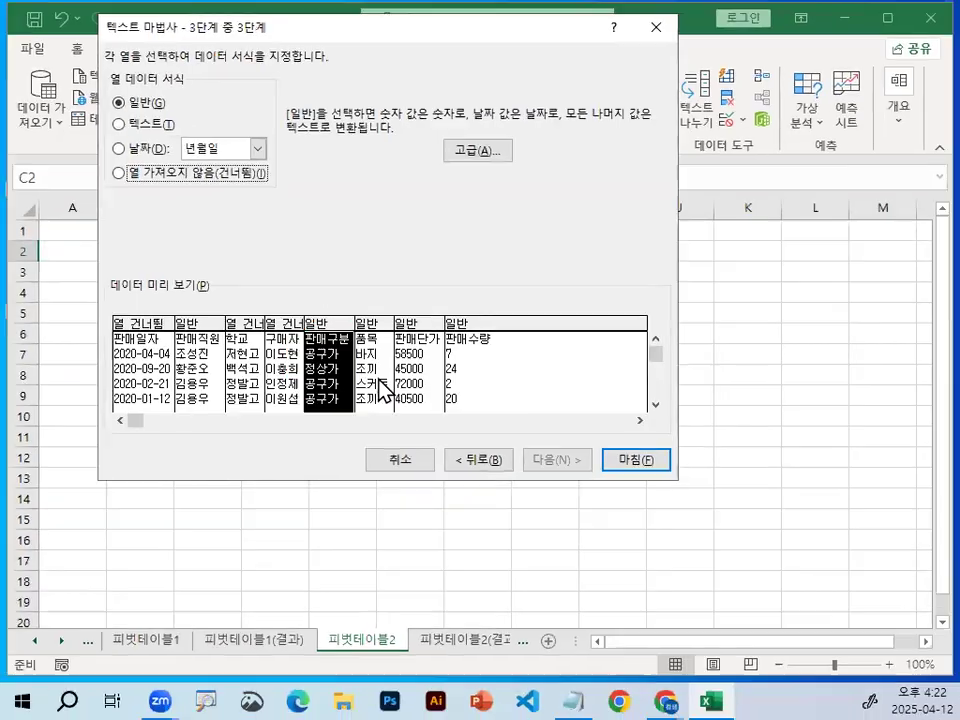
pyautogui.click(428, 384)
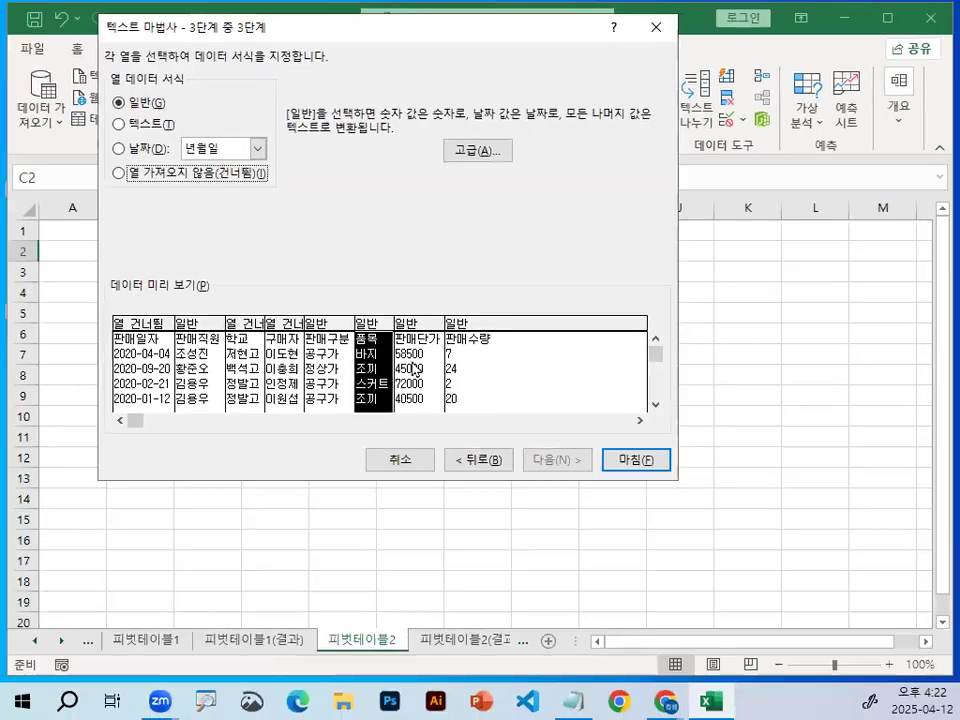
pyautogui.click(412, 376)
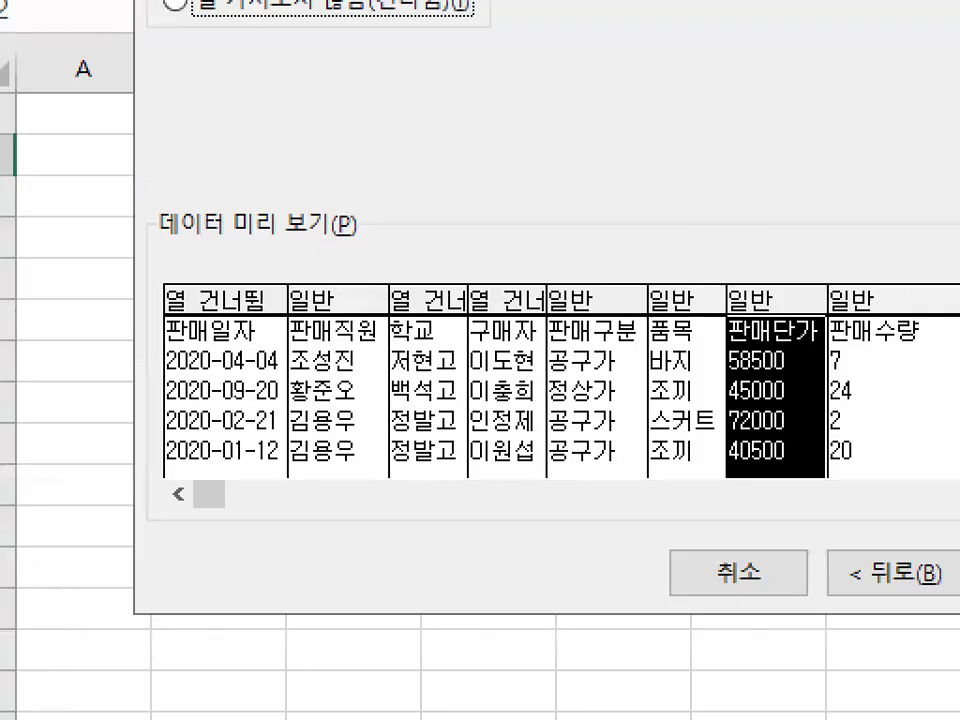
pyautogui.moveTo(285, 322)
pyautogui.mouseDown()
pyautogui.moveTo(270, 349)
pyautogui.moveTo(170, 287)
pyautogui.moveTo(282, 310)
pyautogui.mouseUp()
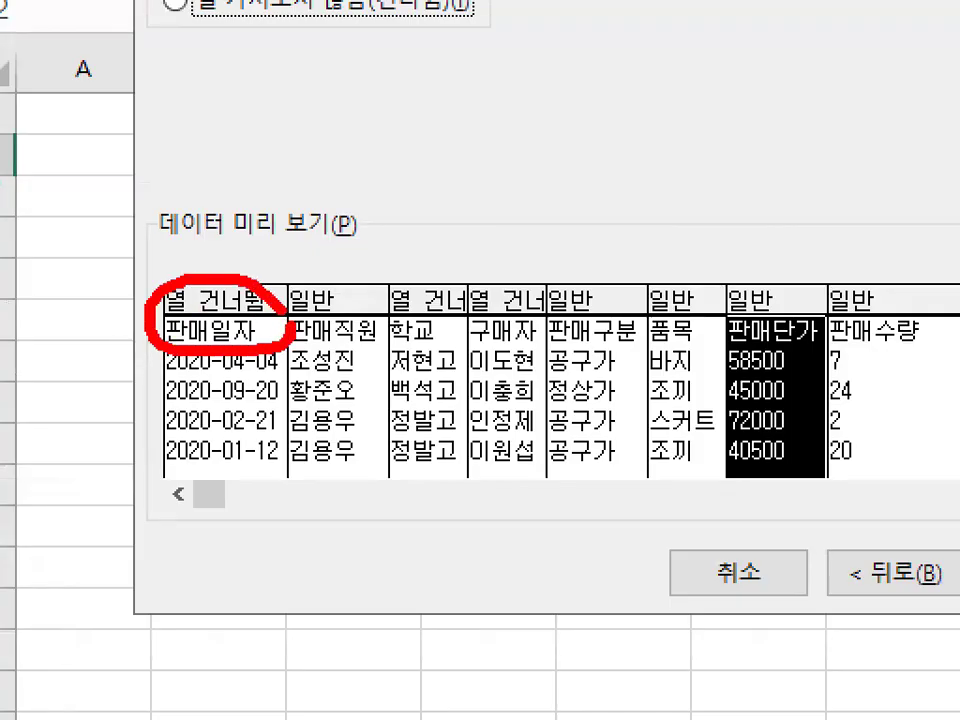
pyautogui.moveTo(468, 336)
pyautogui.mouseDown()
pyautogui.moveTo(385, 285)
pyautogui.moveTo(470, 283)
pyautogui.mouseUp()
pyautogui.moveTo(511, 314)
pyautogui.mouseDown()
pyautogui.moveTo(472, 338)
pyautogui.moveTo(545, 272)
pyautogui.moveTo(560, 292)
pyautogui.mouseUp()
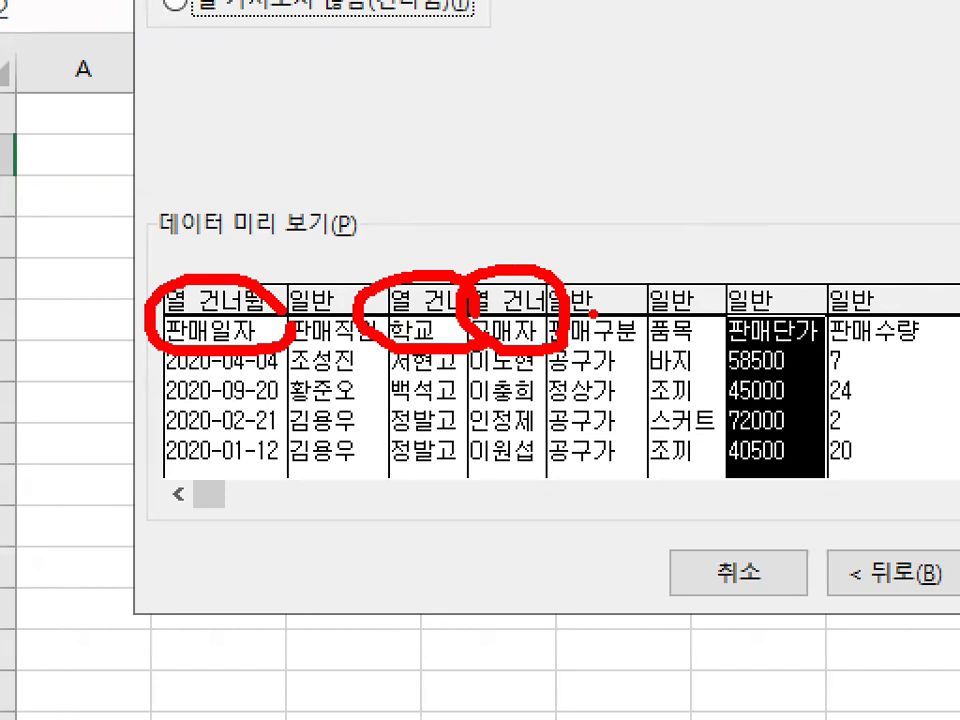
pyautogui.press('Escape')
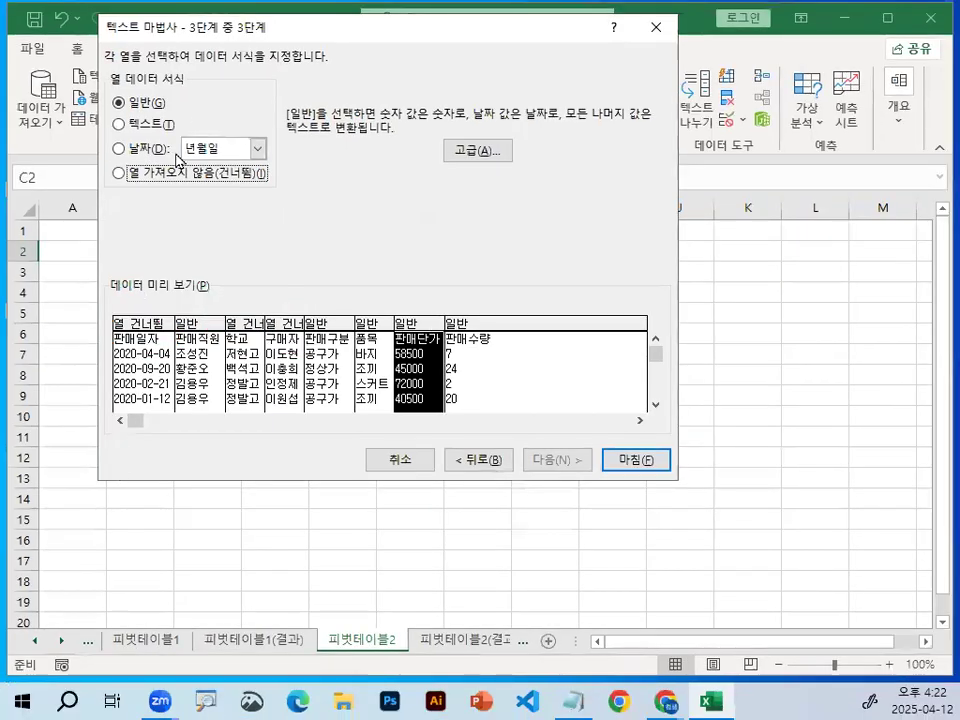
# Step: Finish the text wizard and move the resulting data import dialog clear of cell C2
pyautogui.hotkey('ctrl', '1')
pyautogui.click(173, 174)
pyautogui.moveTo(61, 204); pyautogui.dragTo(336, 208)
pyautogui.press('Escape')
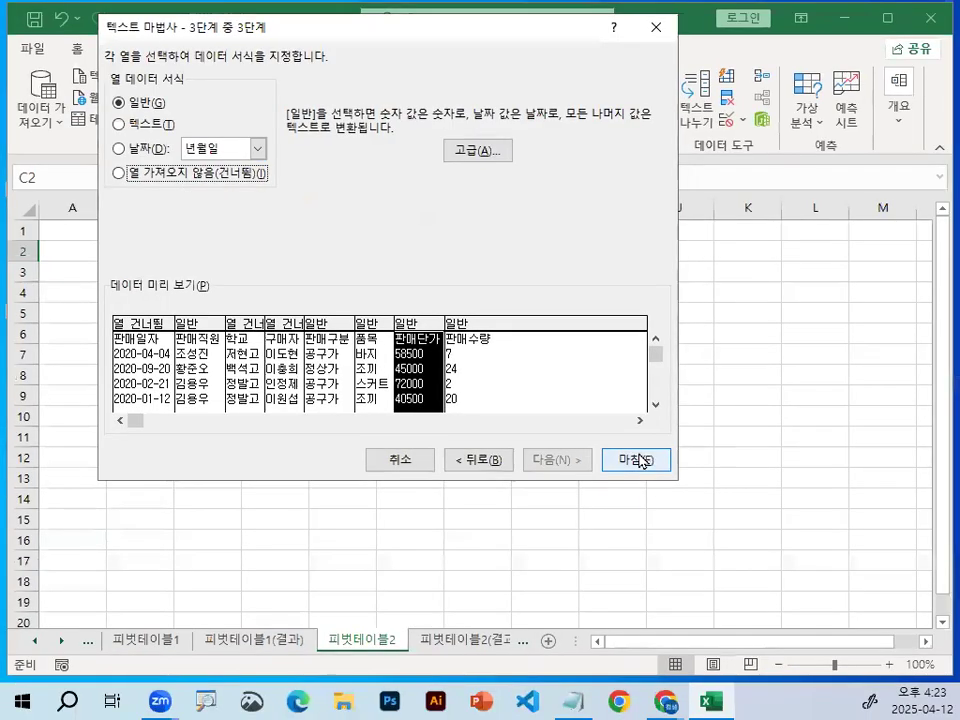
pyautogui.click(638, 460)
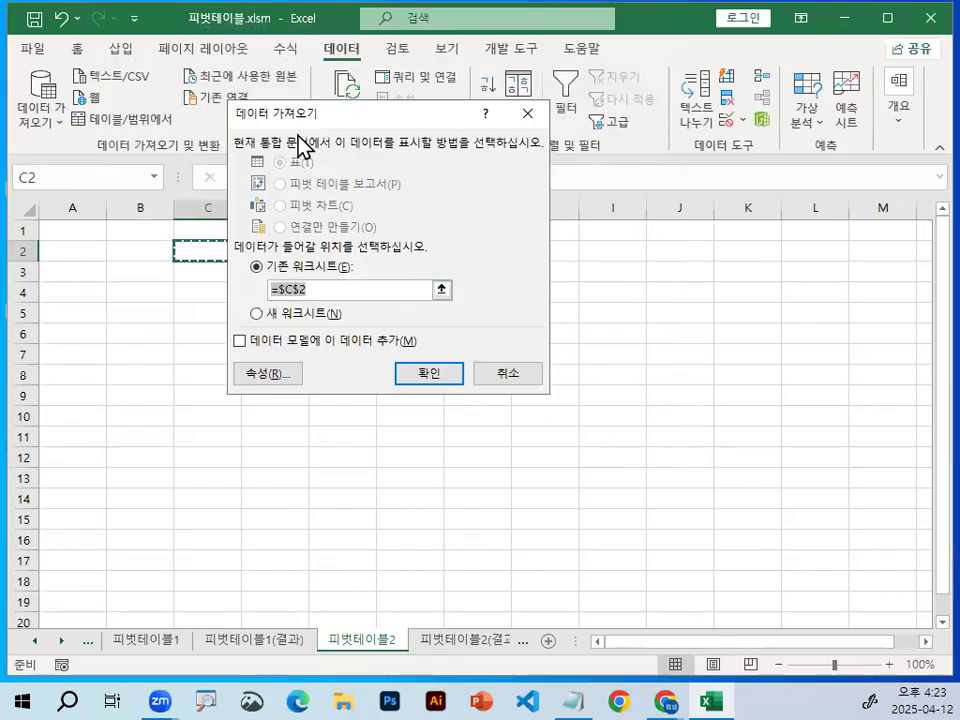
pyautogui.moveTo(332, 118); pyautogui.dragTo(398, 122)
# Step: Switch to the Notepad class notes, read the point about adding CSV and TXT data to the data model, and return to Excel
pyautogui.click(576, 698)
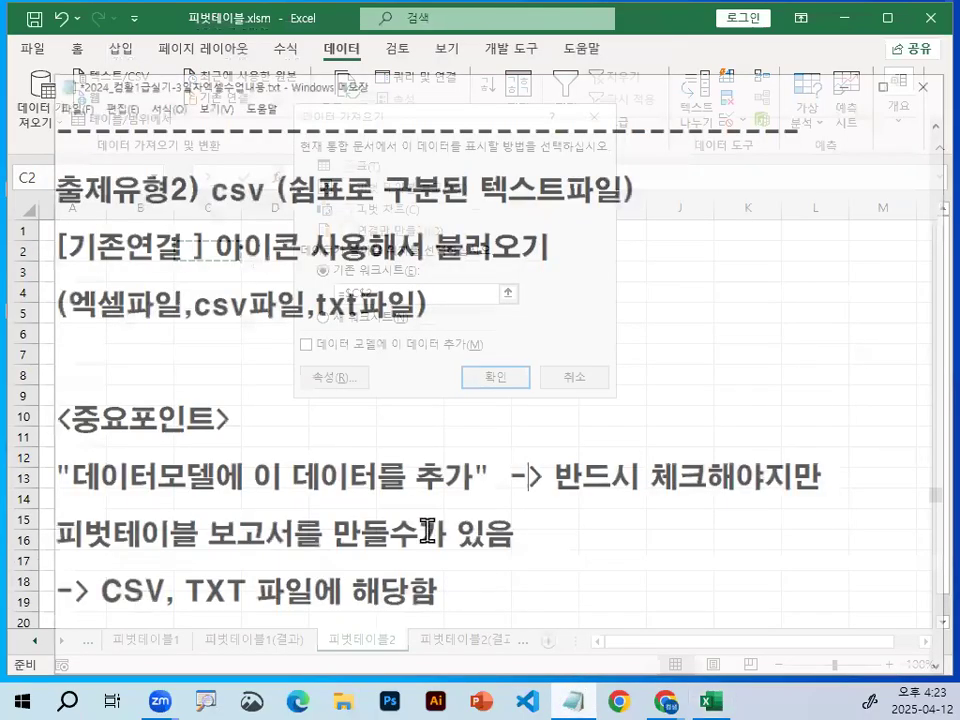
pyautogui.moveTo(25, 450); pyautogui.dragTo(460, 452)
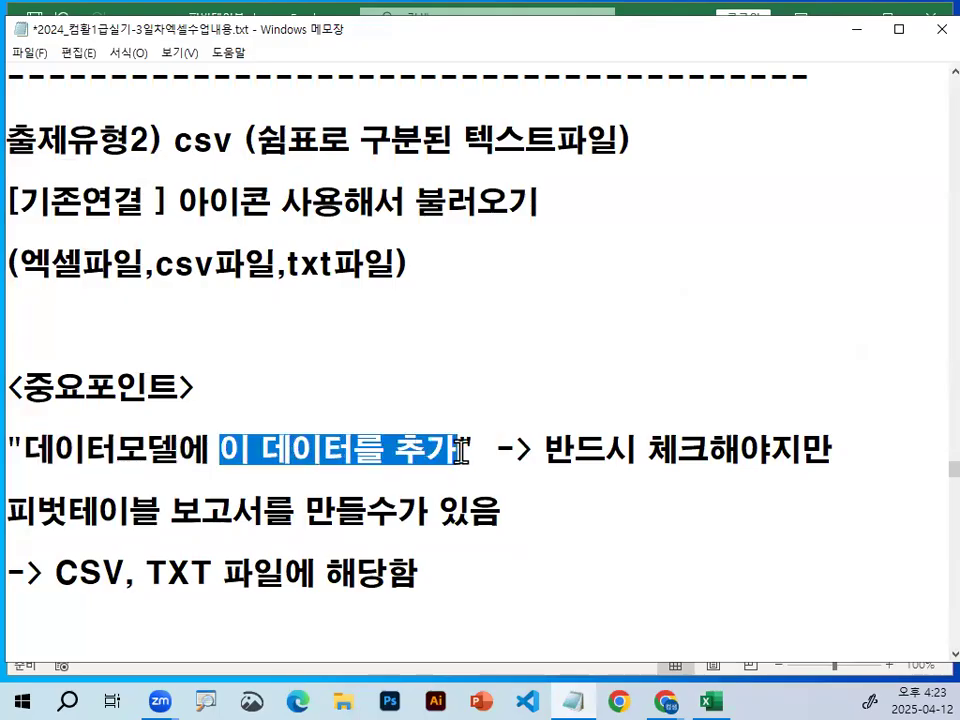
pyautogui.moveTo(514, 450); pyautogui.dragTo(795, 450)
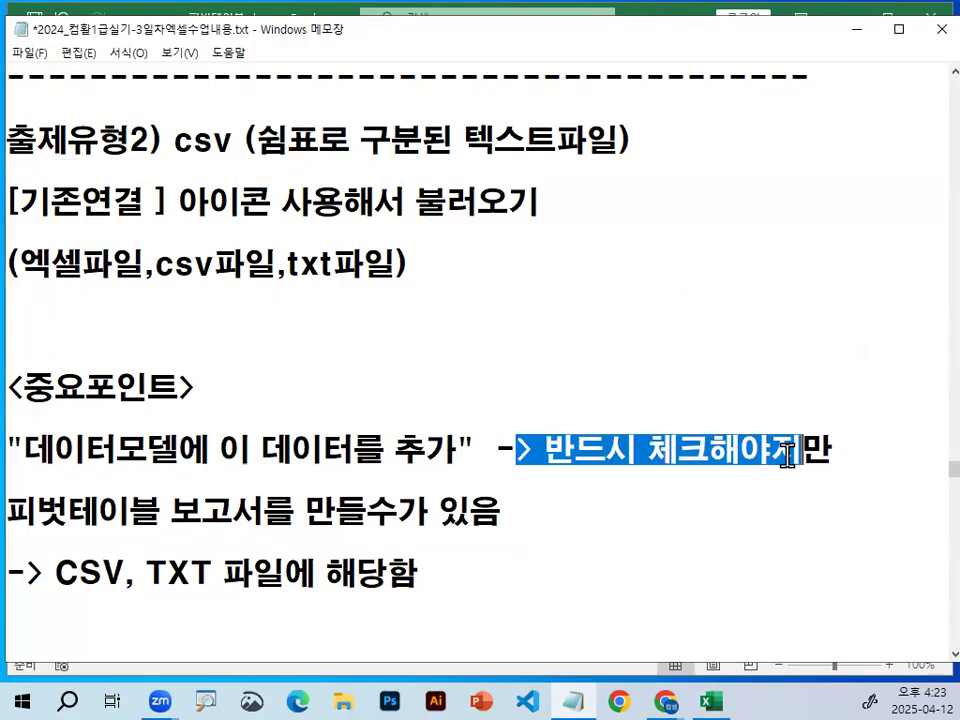
pyautogui.moveTo(130, 512); pyautogui.dragTo(412, 515)
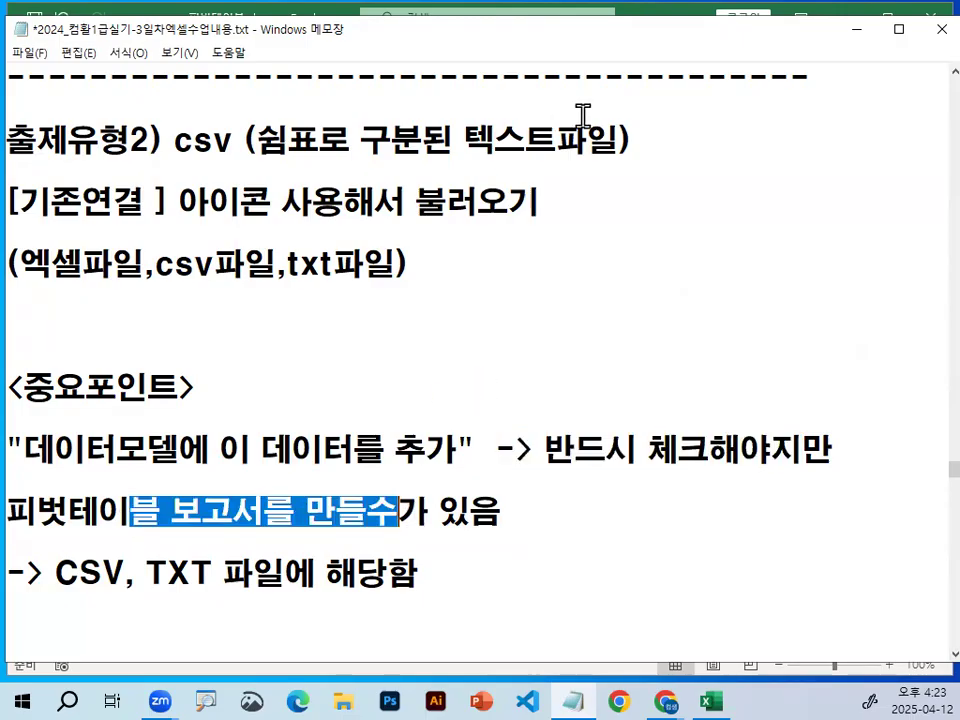
pyautogui.click(859, 35)
# Step: Examine the data display choices, including 피벗 테이블 보고서, in the data import dialog
pyautogui.hotkey('ctrl', '1')
pyautogui.moveTo(445, 233)
pyautogui.mouseDown()
pyautogui.moveTo(289, 328)
pyautogui.moveTo(479, 233)
pyautogui.mouseUp()
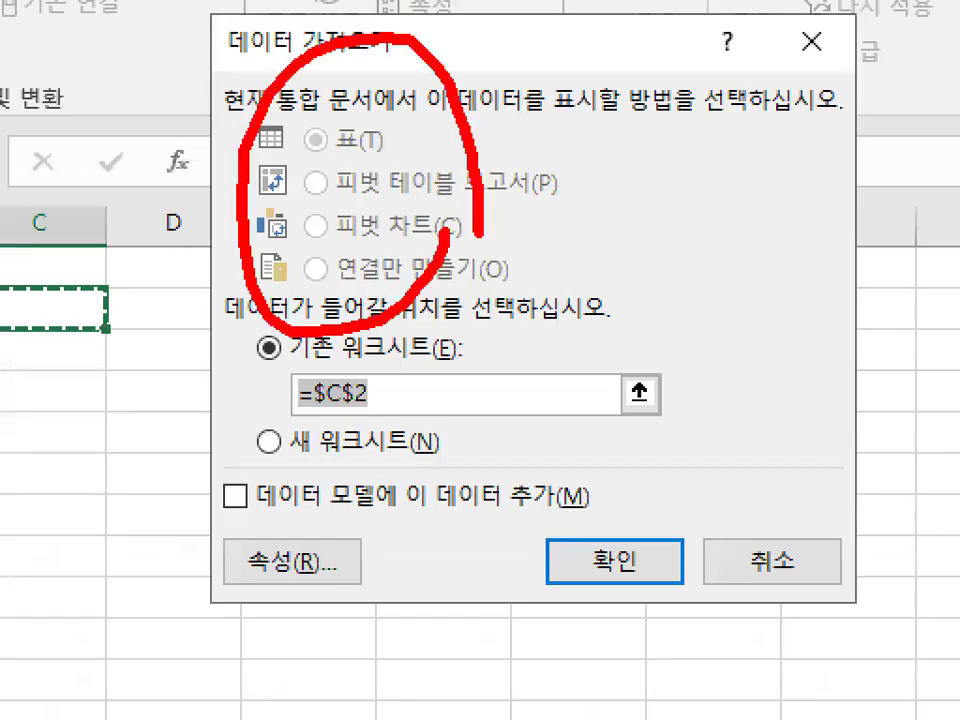
pyautogui.moveTo(262, 203)
pyautogui.mouseDown()
pyautogui.moveTo(443, 81)
pyautogui.moveTo(526, 2)
pyautogui.mouseUp()
pyautogui.press('Escape')
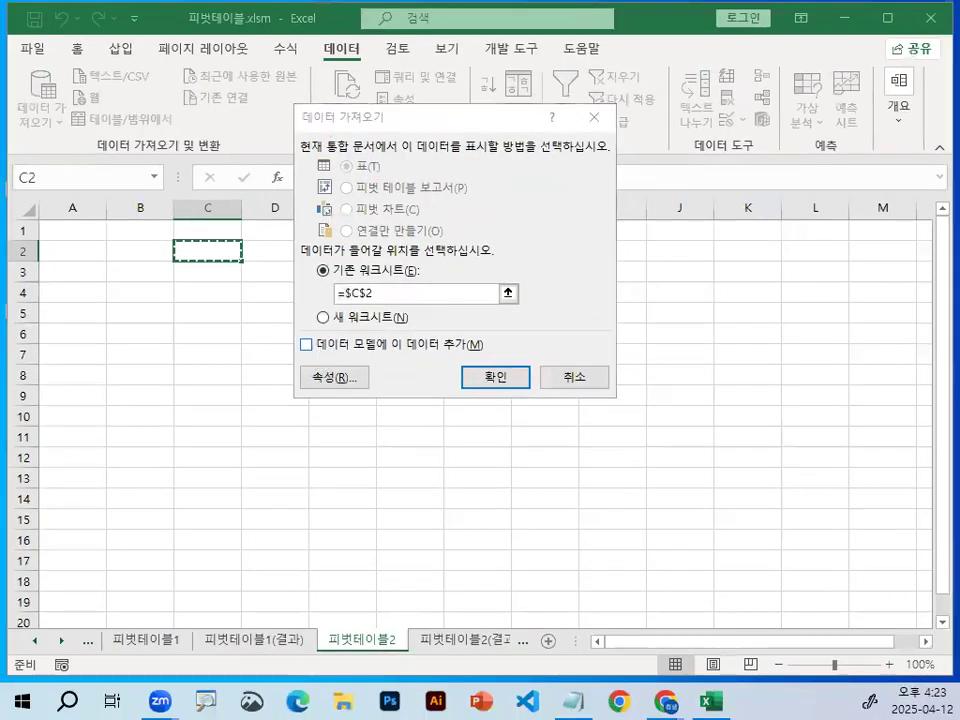
pyautogui.hotkey('ctrl', '1')
pyautogui.click(367, 203)
pyautogui.moveTo(506, 172)
pyautogui.mouseDown()
pyautogui.moveTo(375, 279)
pyautogui.moveTo(506, 172)
pyautogui.mouseUp()
pyautogui.press('Escape')
pyautogui.hotkey('ctrl', '1')
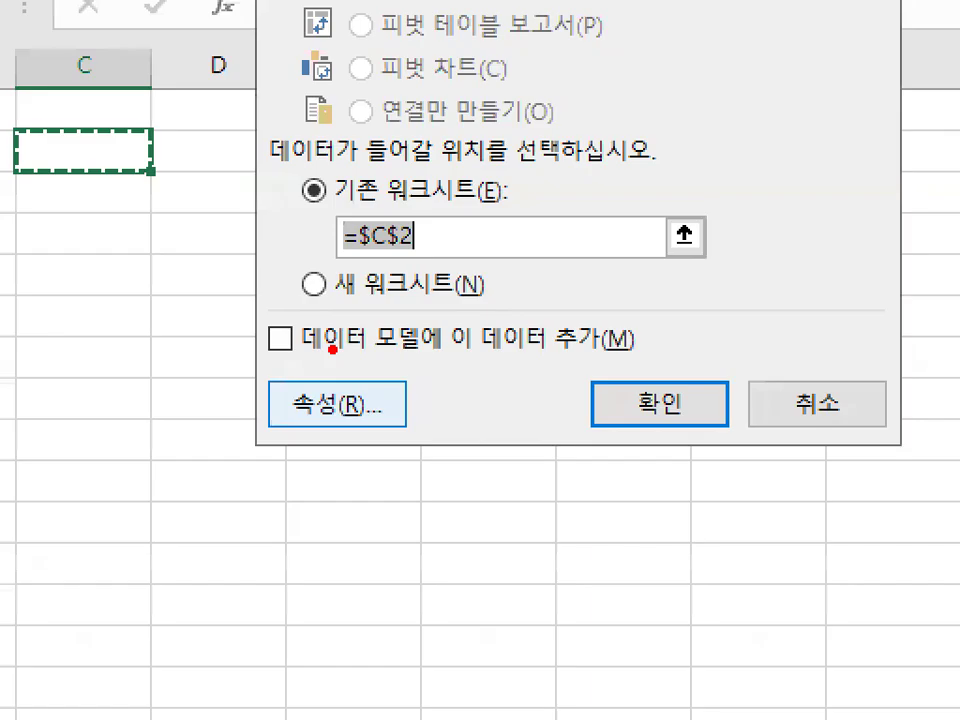
# Step: Enable 데이터 모델에 이 데이터 추가 so the imported data is added to the data model
pyautogui.moveTo(297, 352); pyautogui.dragTo(622, 352)
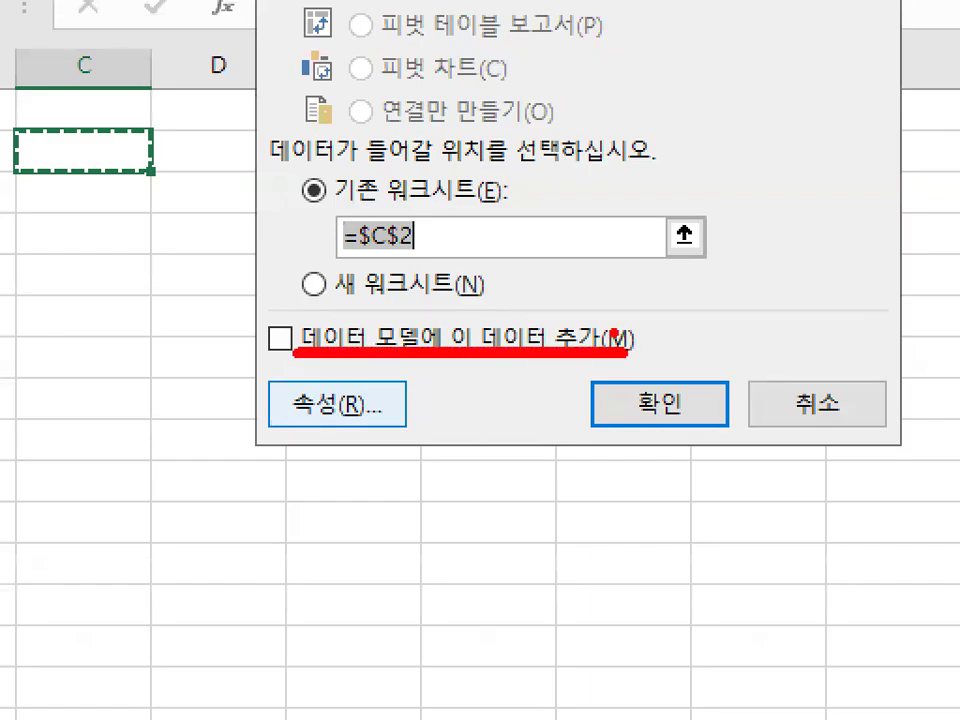
pyautogui.moveTo(249, 323); pyautogui.dragTo(363, 192)
pyautogui.moveTo(551, 81)
pyautogui.mouseDown()
pyautogui.moveTo(332, 6)
pyautogui.moveTo(446, 237)
pyautogui.mouseUp()
pyautogui.press('Escape')
pyautogui.click(305, 345)
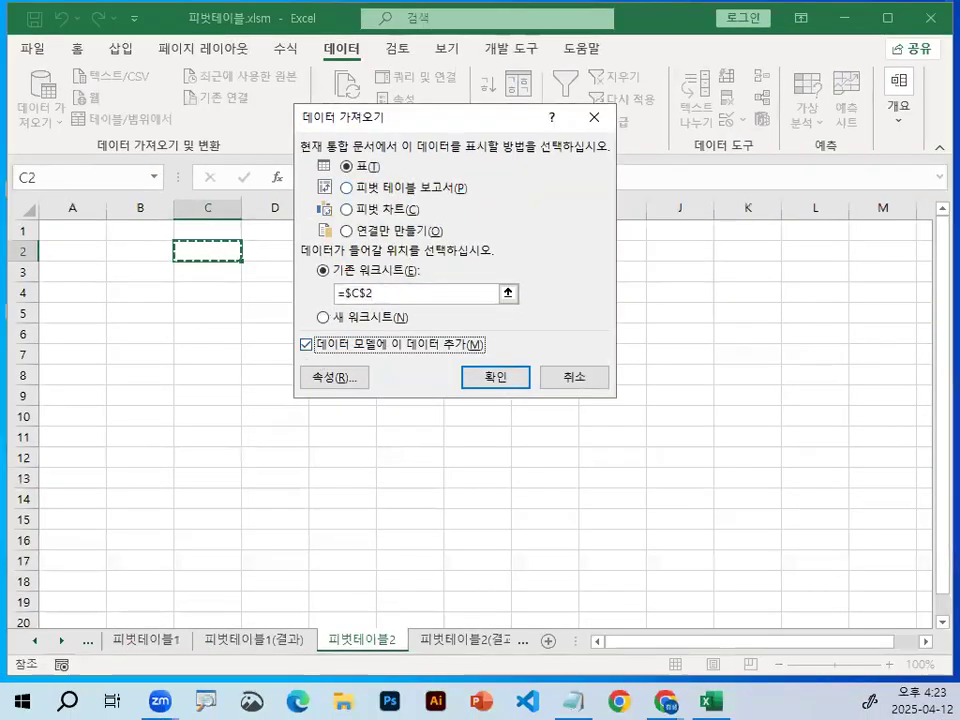
# Step: Choose 피벗 테이블 보고서 as the way to display the imported data
pyautogui.moveTo(479, 175); pyautogui.dragTo(314, 232)
pyautogui.moveTo(222, 320); pyautogui.dragTo(518, 295)
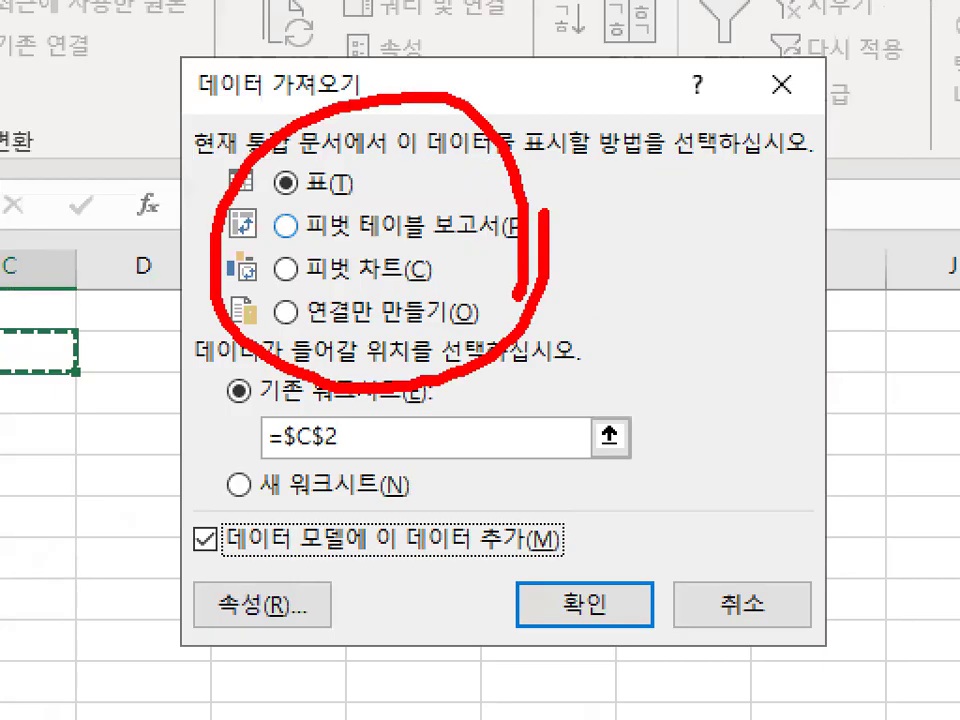
pyautogui.press('Escape')
pyautogui.click(390, 230)
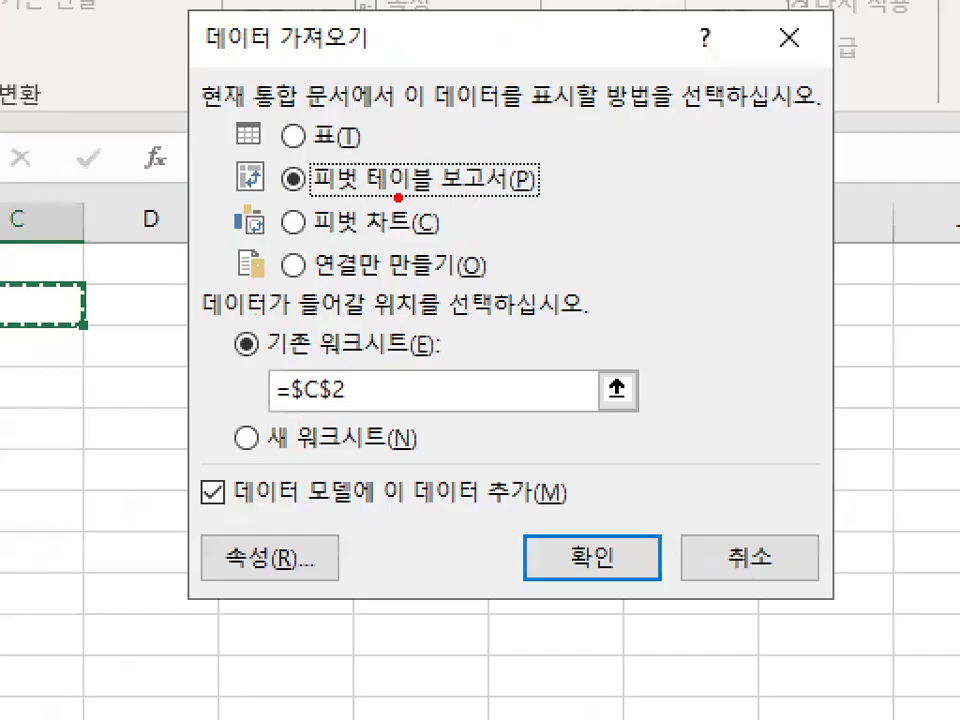
# Step: Set cell A2 of the existing 피벗테이블2 worksheet as the pivot table report's location and complete the data import
pyautogui.moveTo(292, 196); pyautogui.dragTo(557, 193)
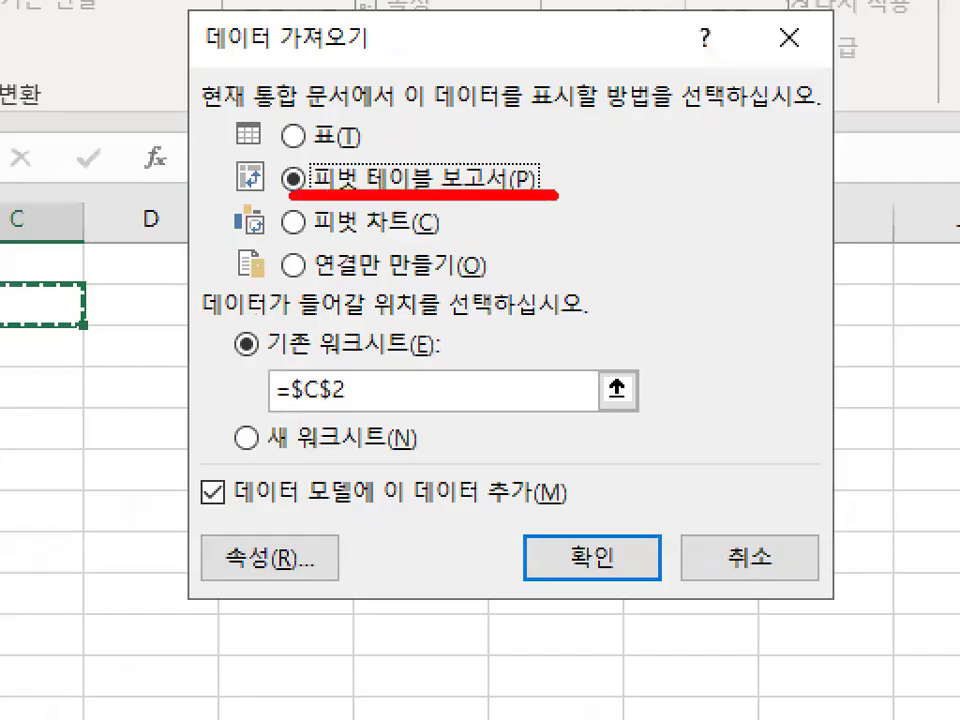
pyautogui.moveTo(250, 508)
pyautogui.mouseDown()
pyautogui.moveTo(202, 536)
pyautogui.moveTo(227, 461)
pyautogui.moveTo(242, 517)
pyautogui.mouseUp()
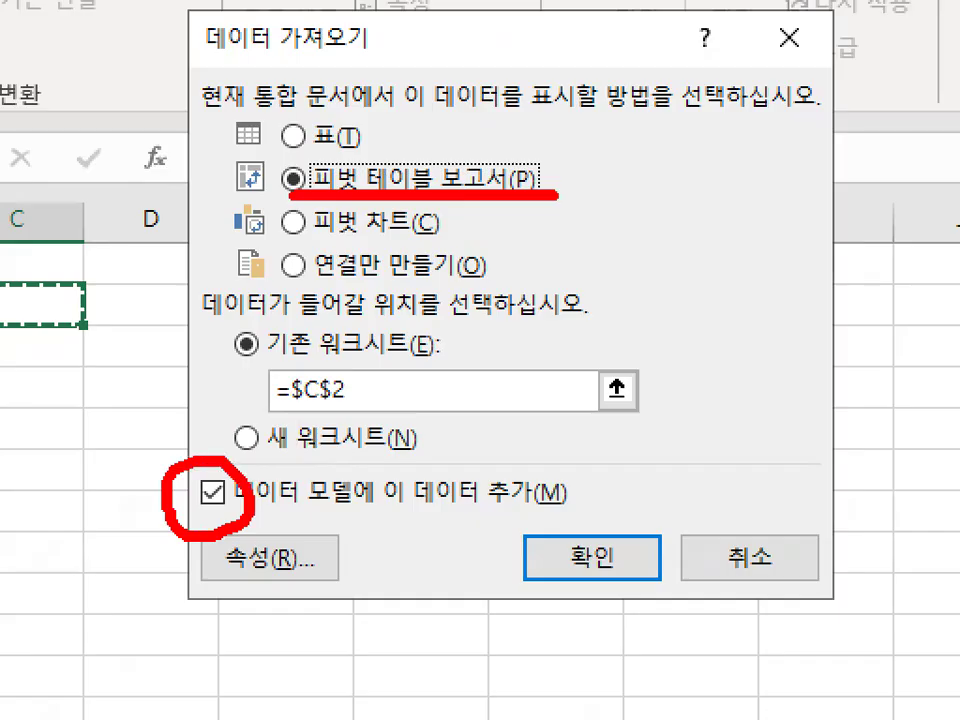
pyautogui.press('Escape')
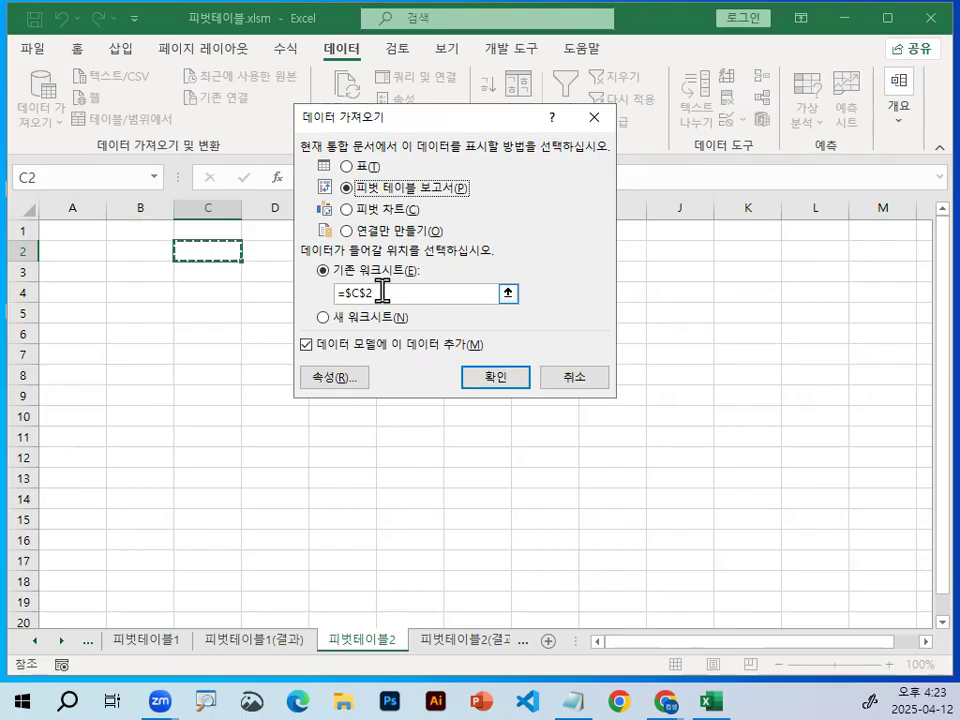
pyautogui.moveTo(382, 292); pyautogui.dragTo(316, 292)
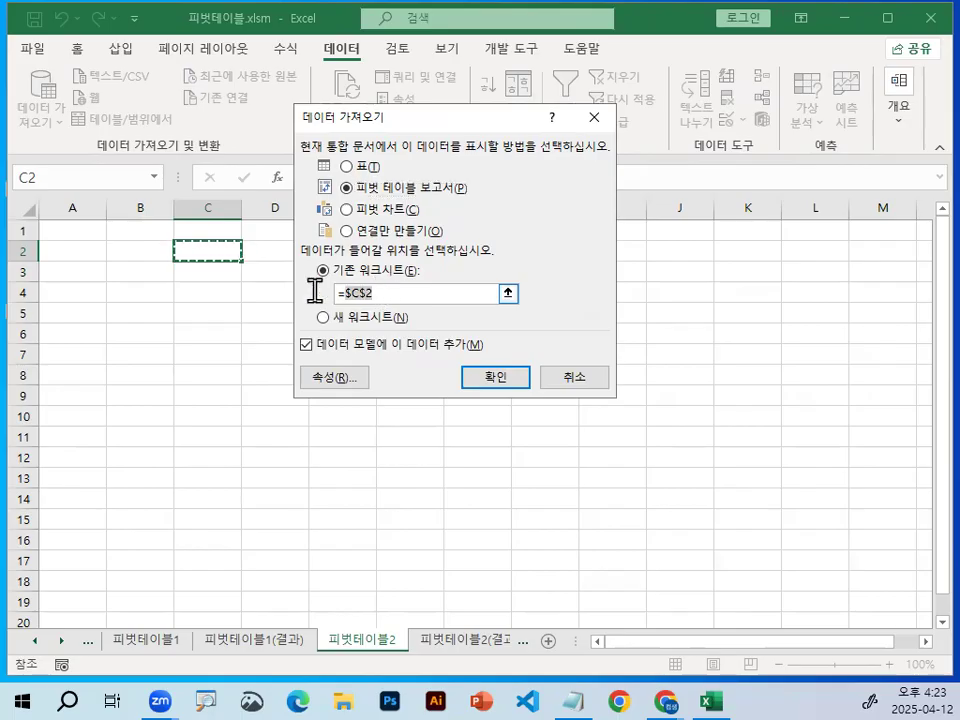
pyautogui.moveTo(389, 292)
pyautogui.mouseDown()
pyautogui.moveTo(347, 310)
pyautogui.moveTo(379, 296)
pyautogui.mouseUp()
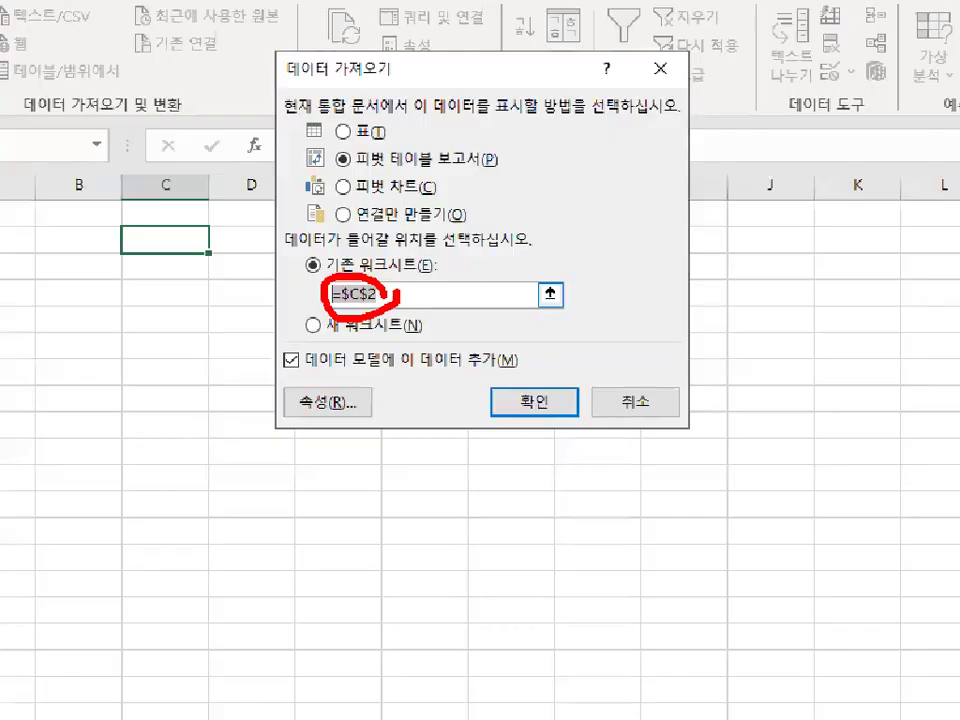
pyautogui.press('Escape')
pyautogui.click(71, 251)
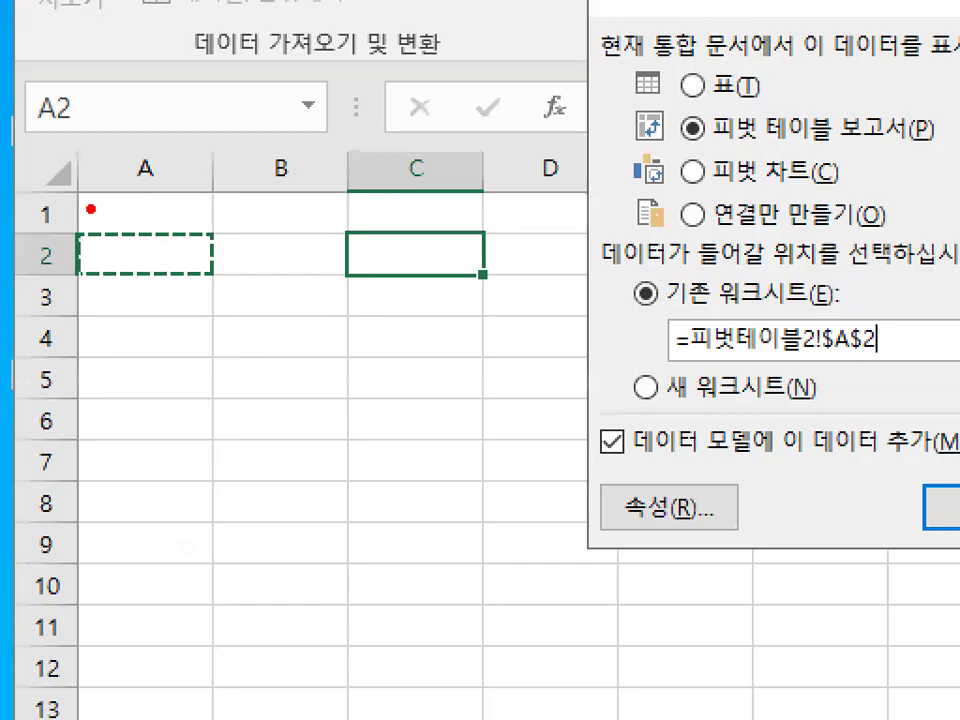
pyautogui.moveTo(40, 225); pyautogui.dragTo(110, 200)
pyautogui.press('Escape')
pyautogui.click(496, 377)
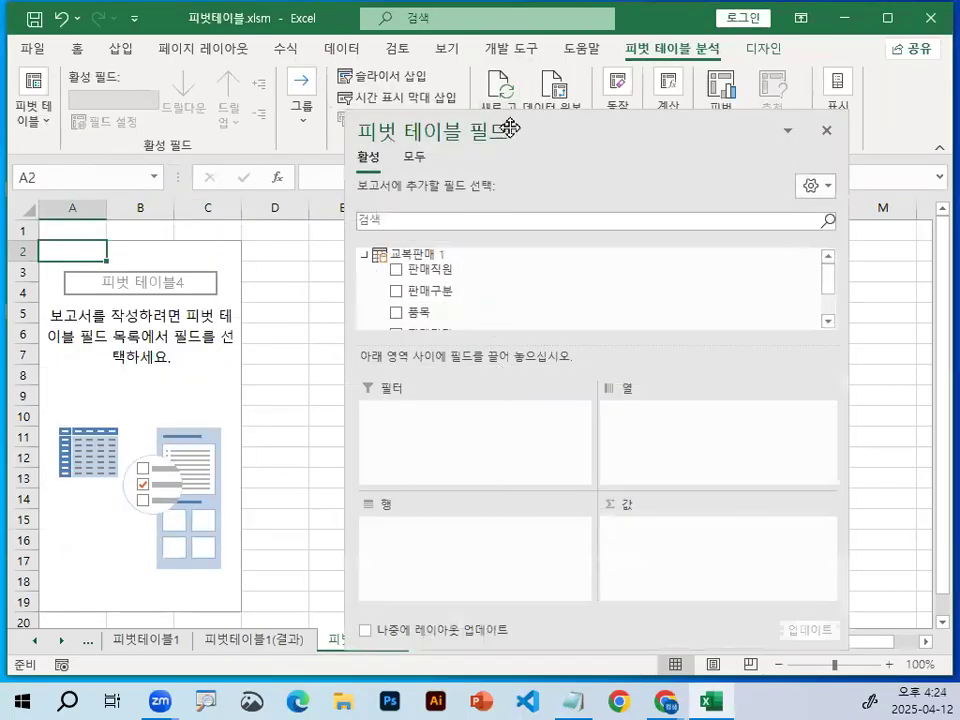
# Step: Add 판매직원 and 판매구분, in that order, to the row area of the pivot table
pyautogui.moveTo(510, 129); pyautogui.dragTo(509, 73)
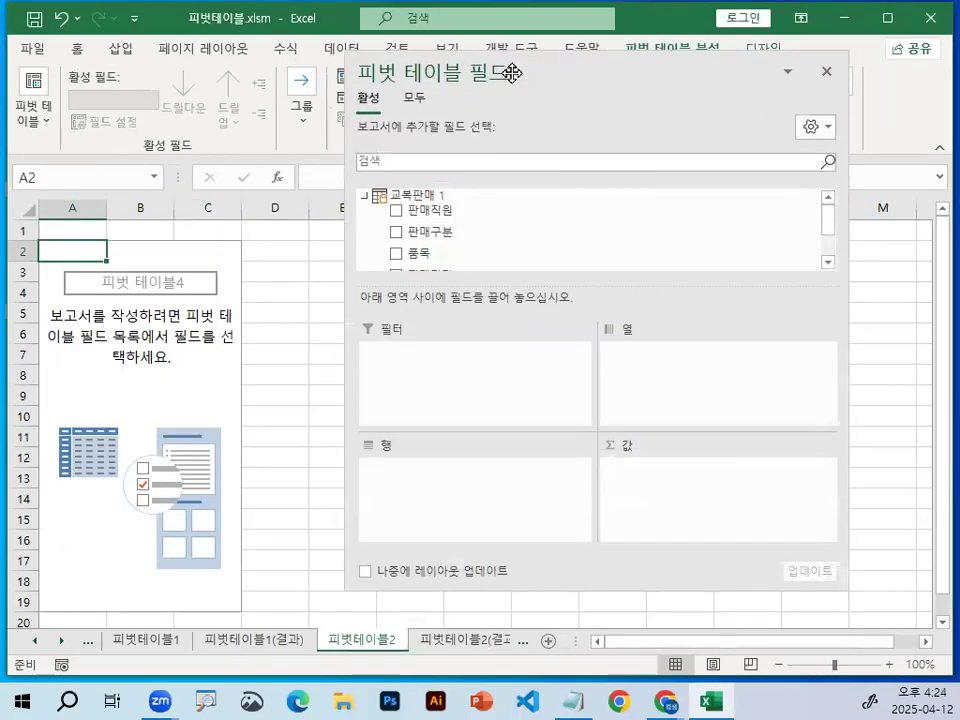
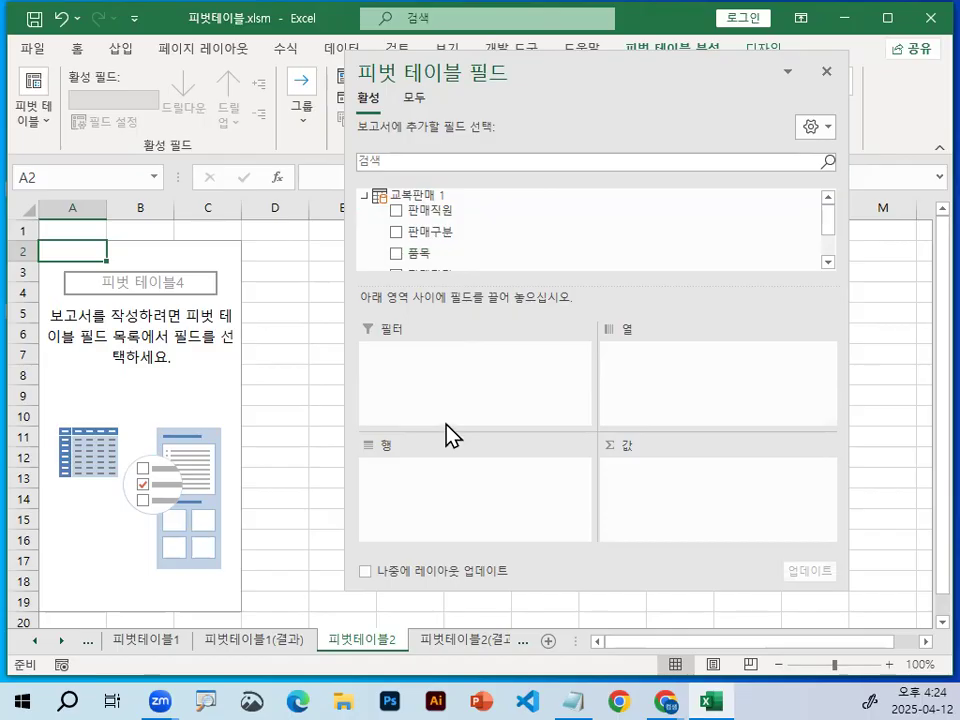
pyautogui.moveTo(434, 212); pyautogui.dragTo(456, 501)
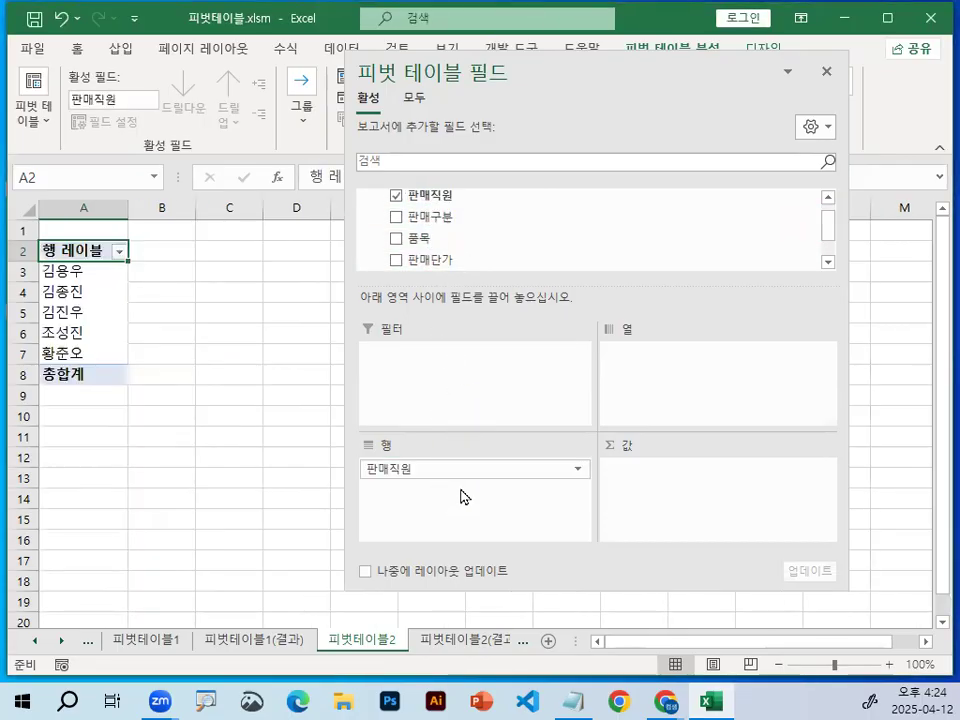
pyautogui.moveTo(441, 216); pyautogui.dragTo(450, 516)
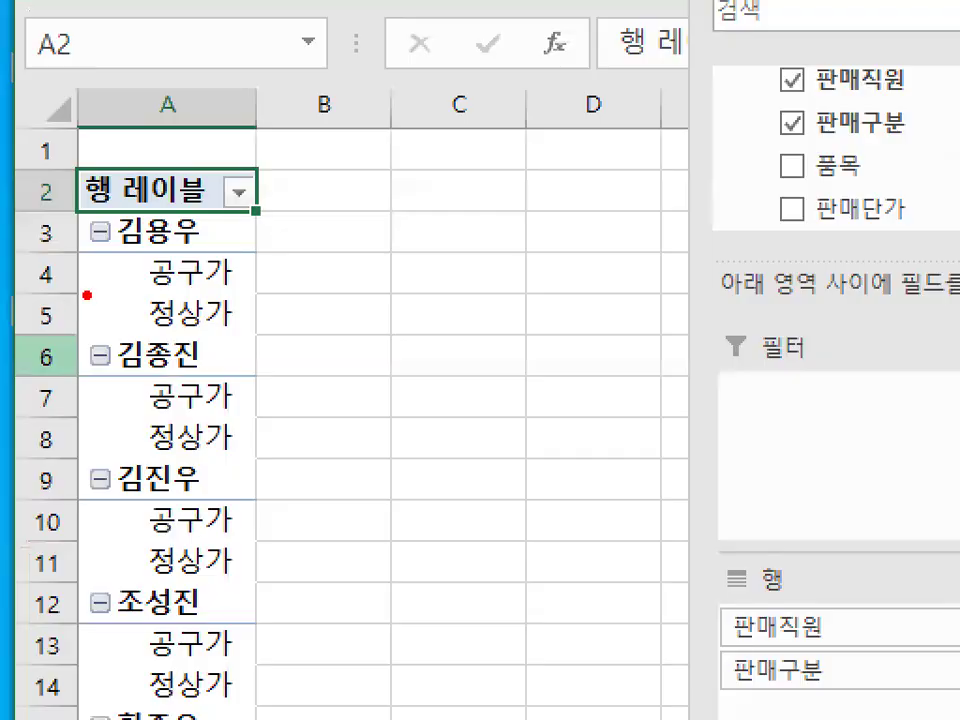
pyautogui.moveTo(242, 295)
pyautogui.mouseDown()
pyautogui.moveTo(228, 309)
pyautogui.moveTo(231, 283)
pyautogui.mouseUp()
pyautogui.moveTo(82, 247)
pyautogui.mouseDown()
pyautogui.moveTo(215, 247)
pyautogui.moveTo(98, 296)
pyautogui.moveTo(125, 298)
pyautogui.moveTo(124, 317)
pyautogui.mouseUp()
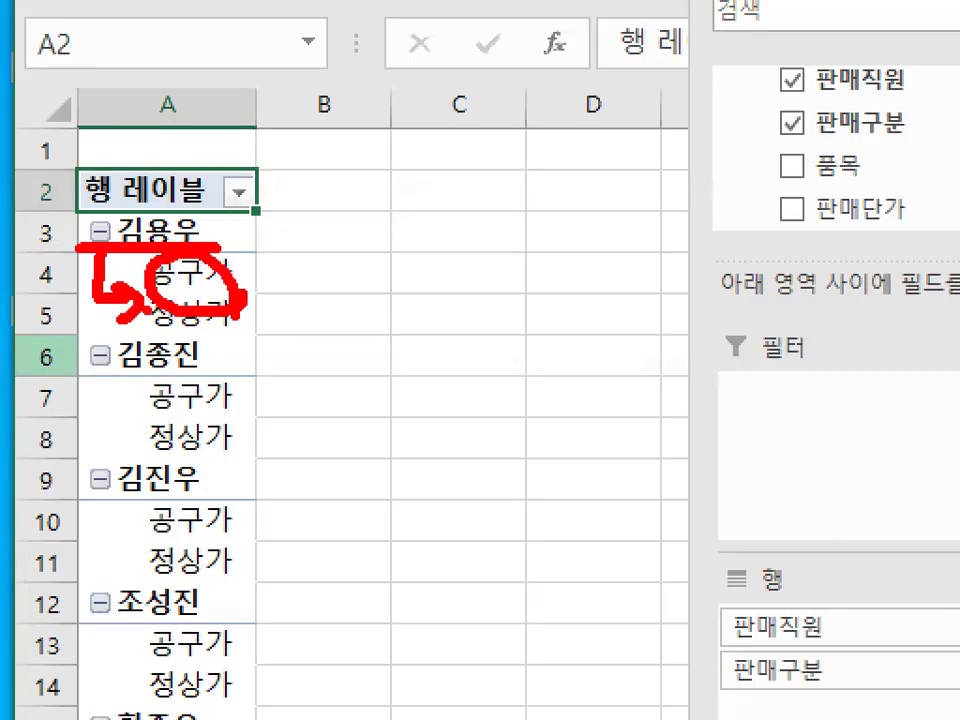
pyautogui.moveTo(357, 195); pyautogui.dragTo(242, 277)
pyautogui.moveTo(785, 592)
pyautogui.mouseDown()
pyautogui.moveTo(784, 630)
pyautogui.moveTo(957, 465)
pyautogui.mouseUp()
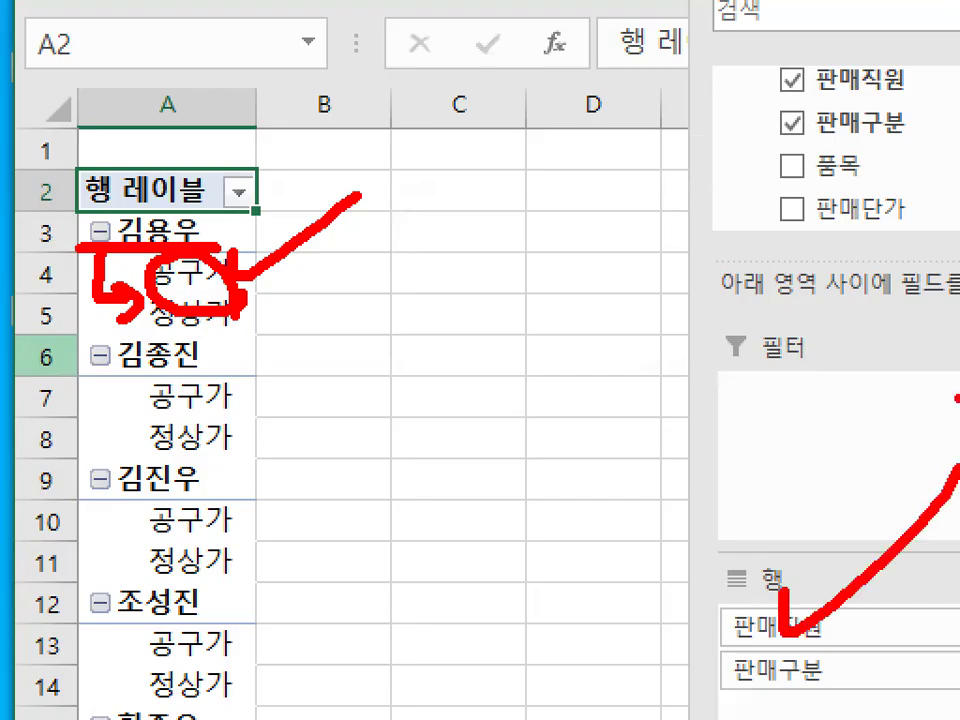
pyautogui.press('Escape')
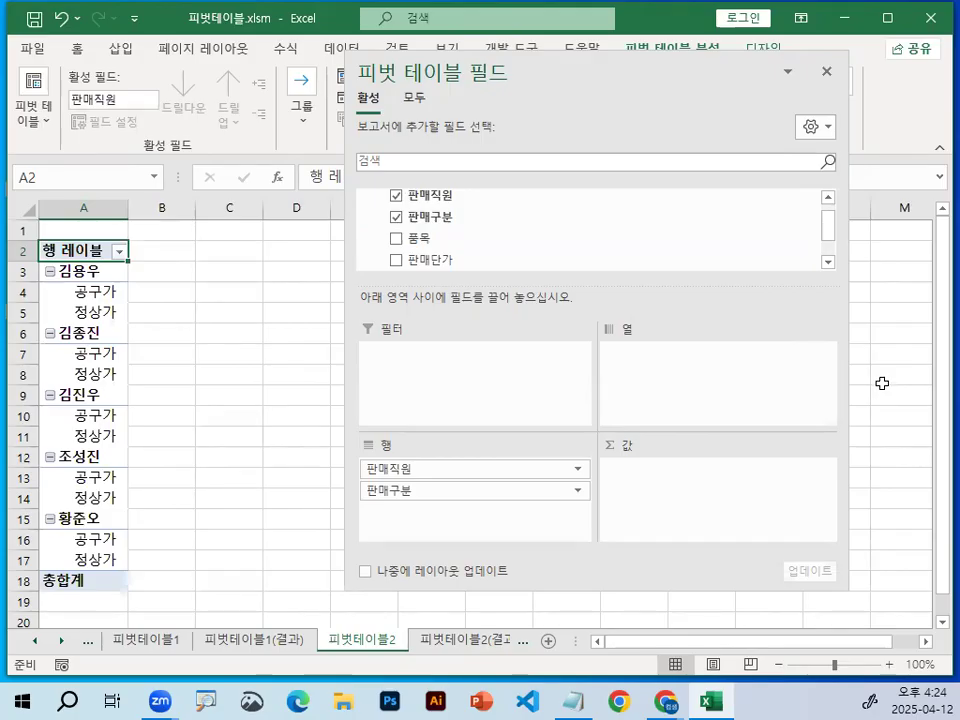
# Step: Add 판매단가 to the values area of the pivot table
pyautogui.moveTo(586, 77); pyautogui.dragTo(456, 59)
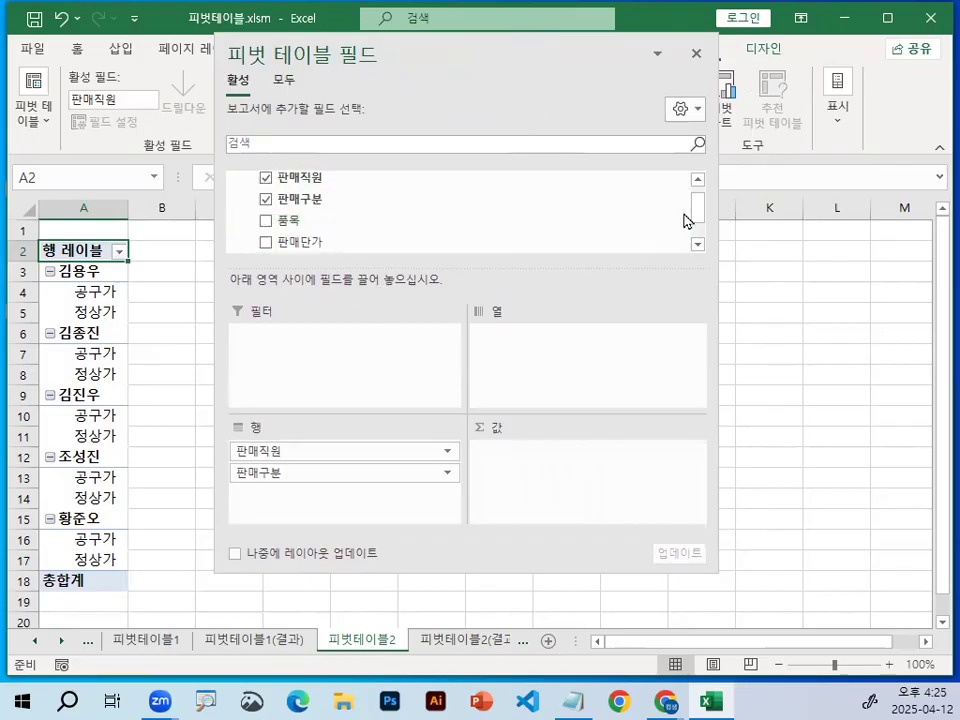
pyautogui.moveTo(340, 244); pyautogui.dragTo(550, 465)
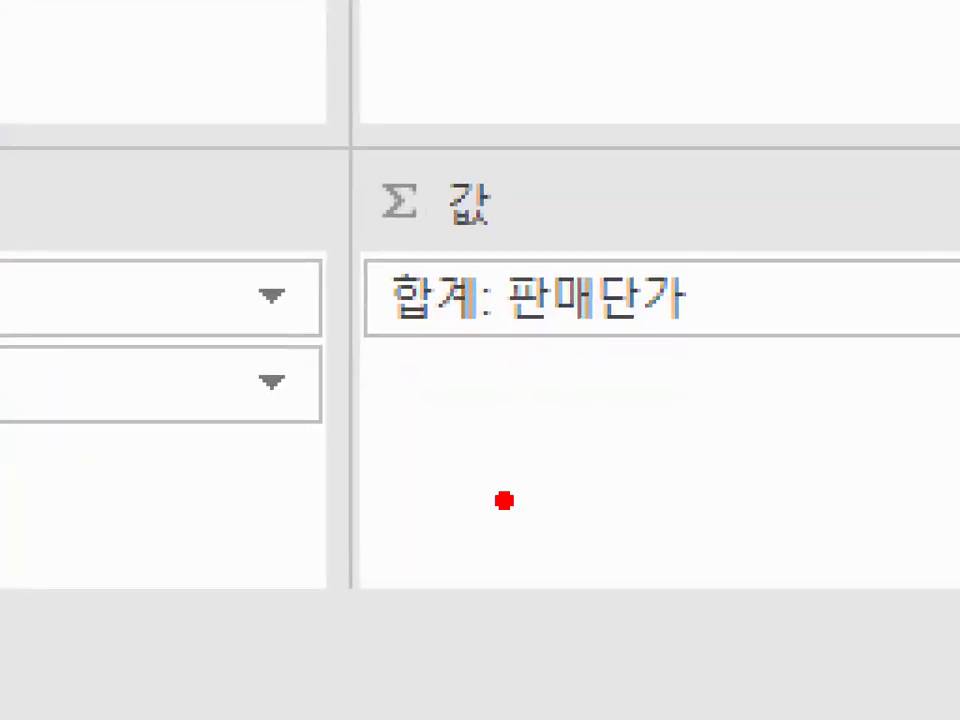
pyautogui.moveTo(486, 284)
pyautogui.mouseDown()
pyautogui.moveTo(439, 354)
pyautogui.moveTo(392, 274)
pyautogui.moveTo(515, 322)
pyautogui.mouseUp()
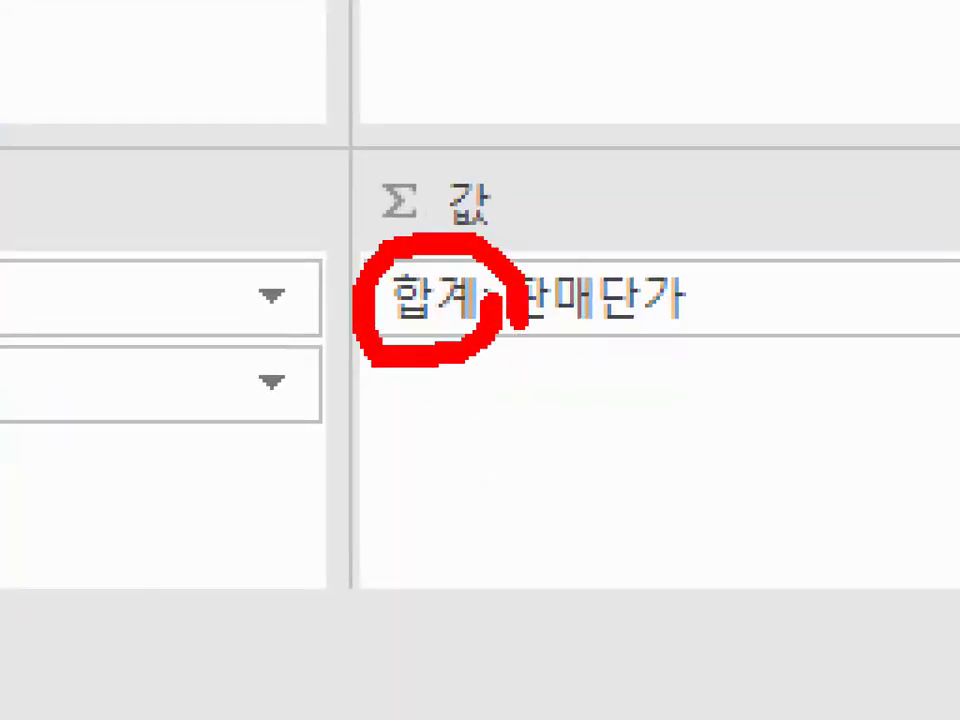
pyautogui.moveTo(345, 232)
pyautogui.mouseDown()
pyautogui.moveTo(310, 190)
pyautogui.moveTo(385, 118)
pyautogui.moveTo(445, 220)
pyautogui.mouseUp()
pyautogui.press('Escape')
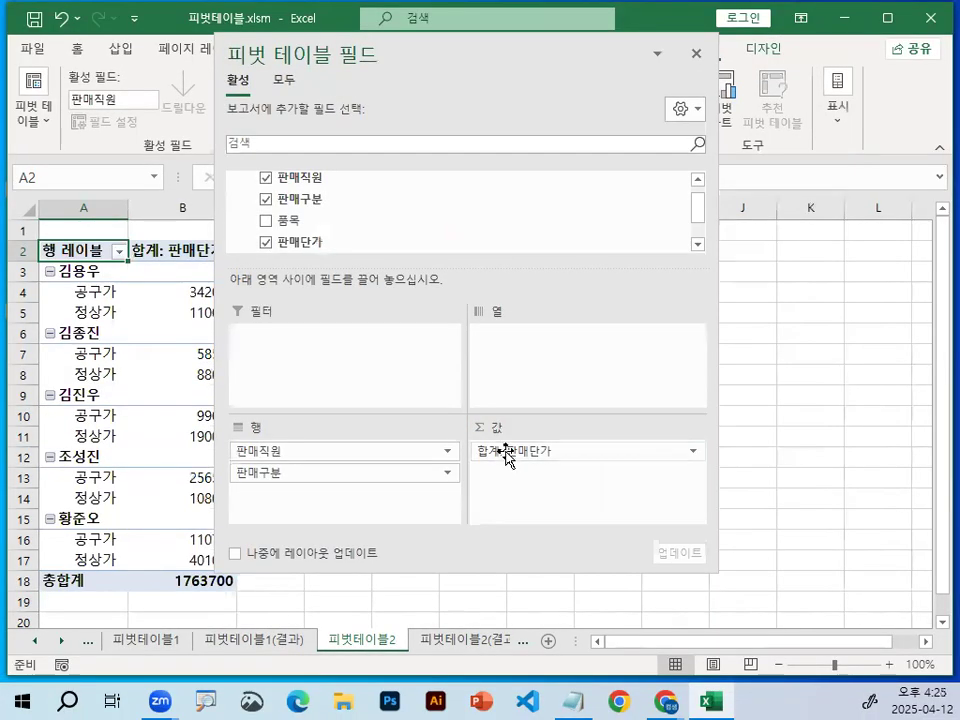
pyautogui.hotkey('ctrl', '1')
pyautogui.moveTo(560, 453)
pyautogui.mouseDown()
pyautogui.moveTo(478, 466)
pyautogui.moveTo(560, 455)
pyautogui.mouseUp()
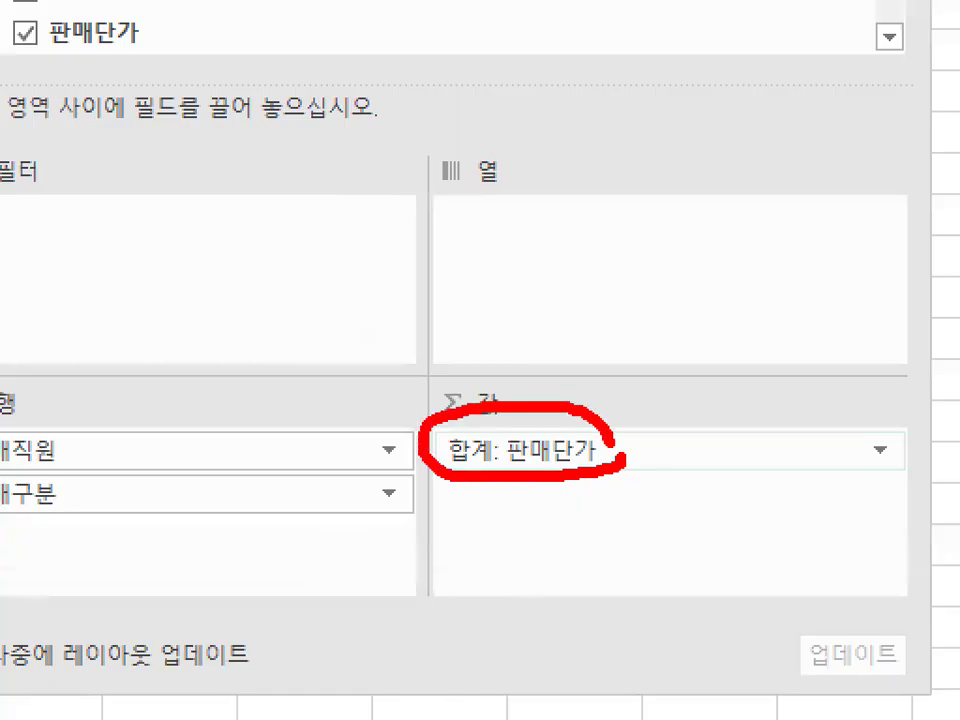
pyautogui.press('Escape')
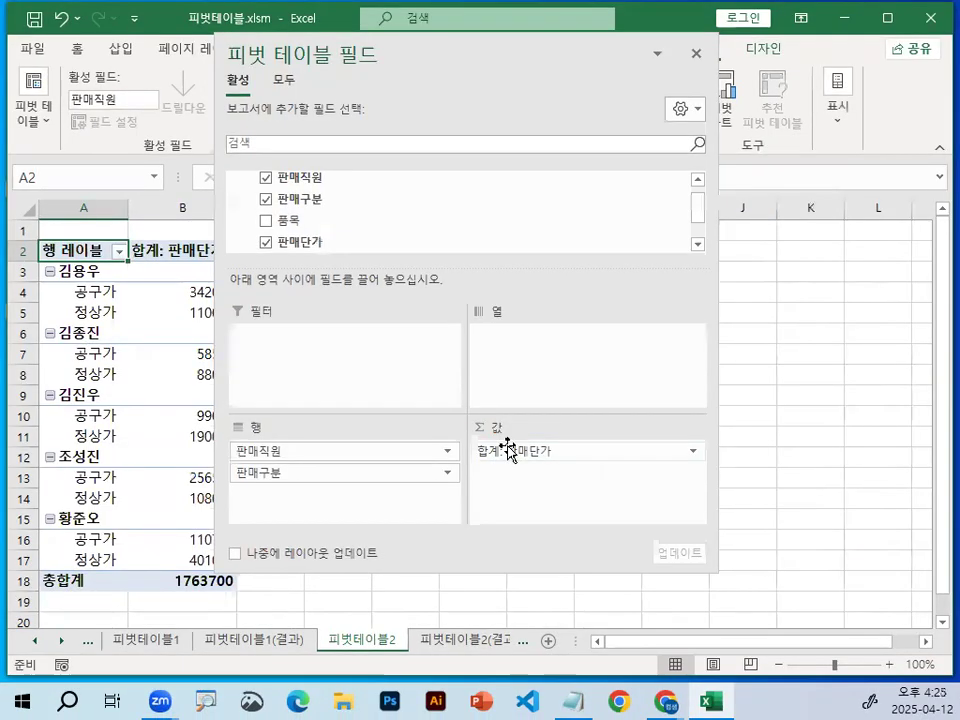
# Step: Set the summary function of the 판매단가 value field to 평균
pyautogui.click(505, 448)
pyautogui.hotkey('ctrl', '1')
pyautogui.moveTo(651, 422)
pyautogui.mouseDown()
pyautogui.moveTo(492, 426)
pyautogui.moveTo(652, 418)
pyautogui.mouseUp()
pyautogui.press('Escape')
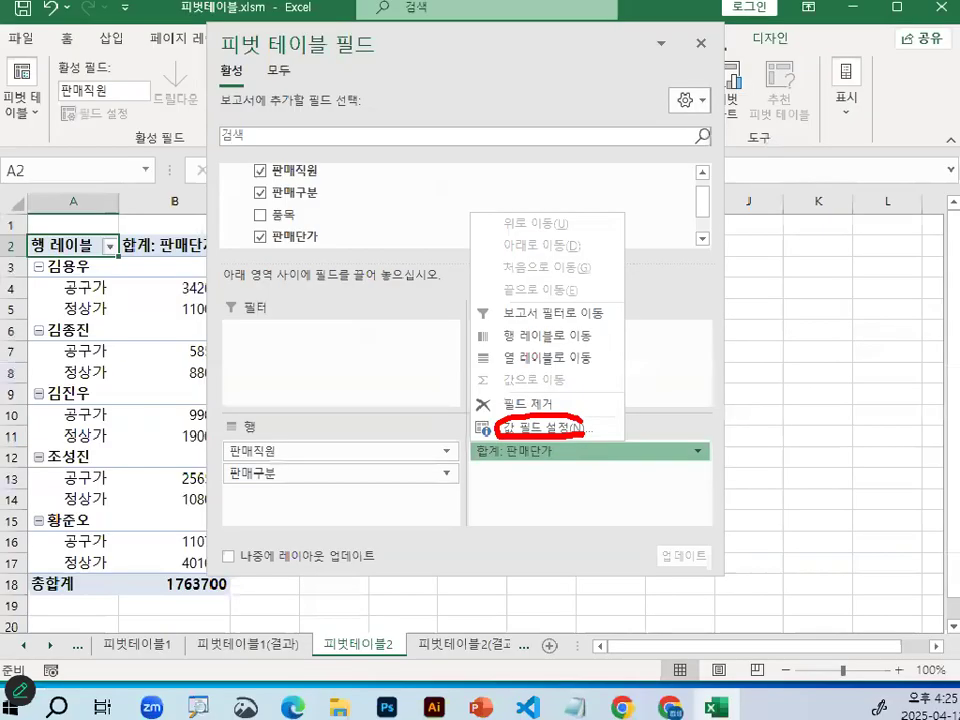
pyautogui.click(521, 464)
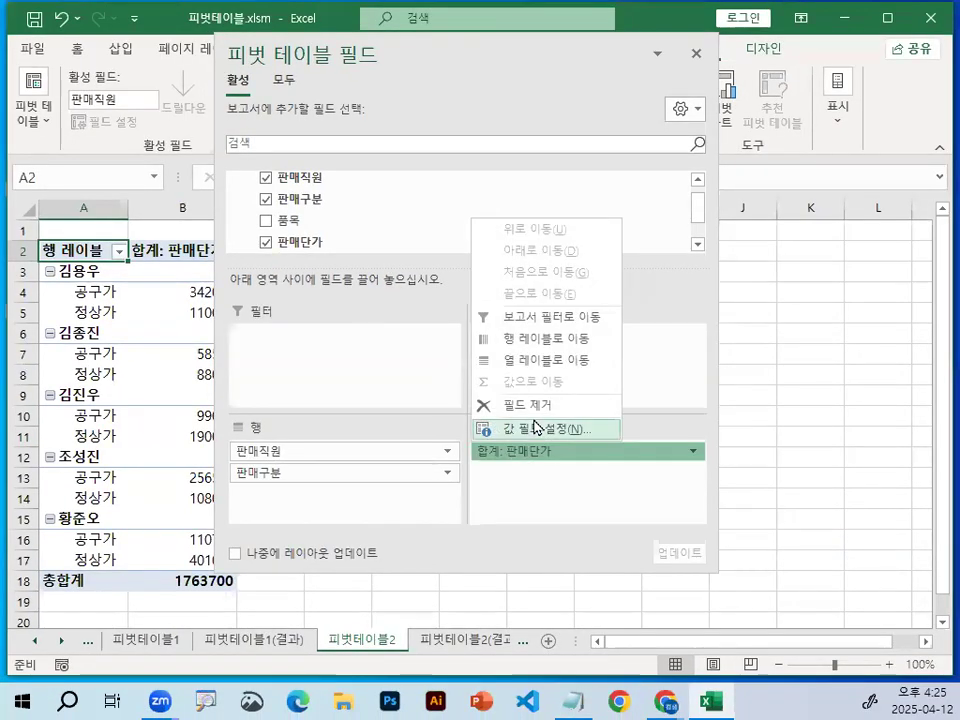
pyautogui.click(484, 428)
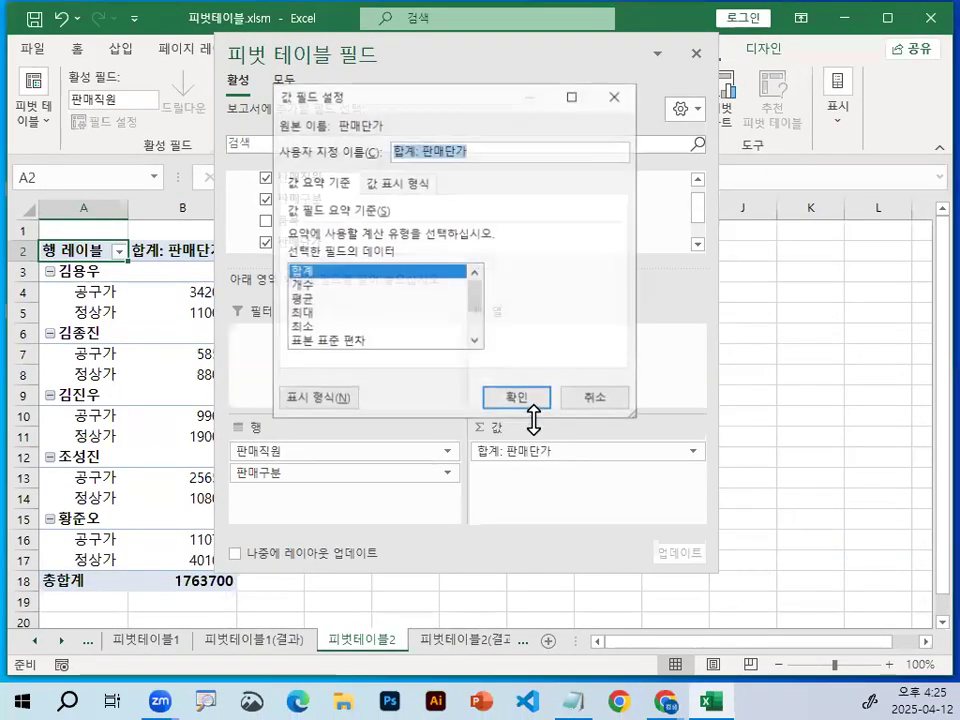
pyautogui.click(300, 298)
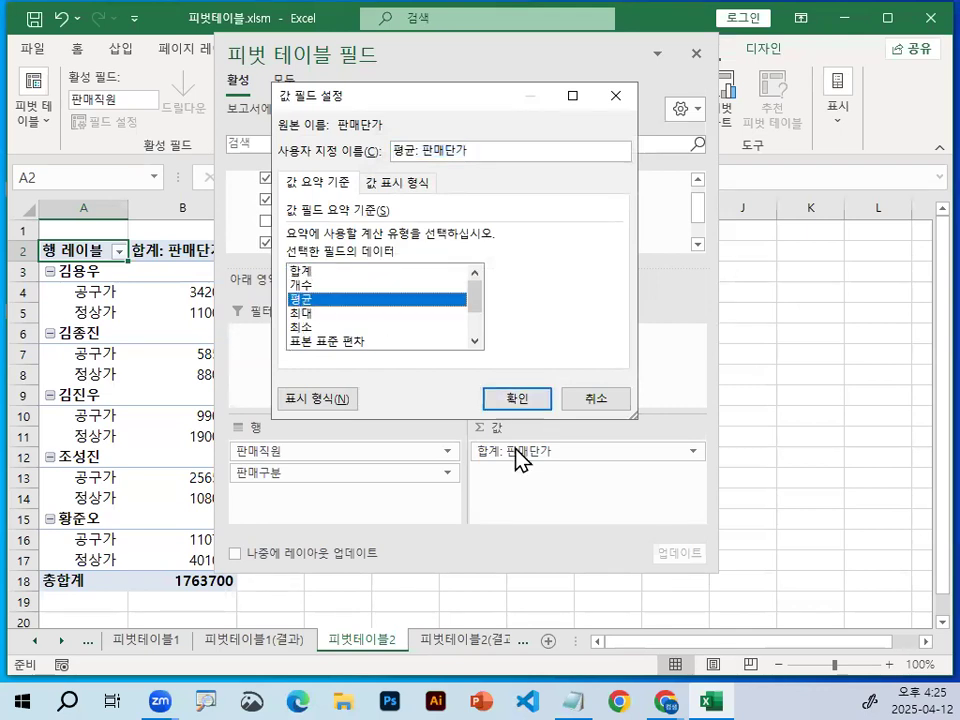
pyautogui.click(518, 398)
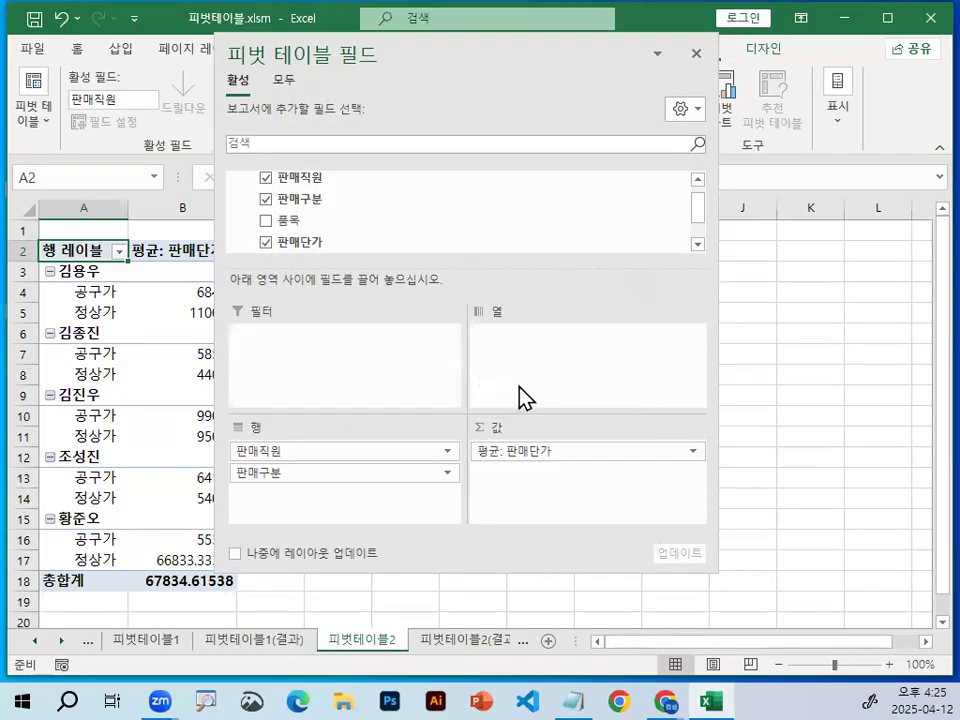
pyautogui.hotkey('ctrl', '1')
pyautogui.click(521, 464)
pyautogui.moveTo(607, 451)
pyautogui.mouseDown()
pyautogui.moveTo(591, 465)
pyautogui.moveTo(592, 430)
pyautogui.mouseUp()
pyautogui.press('Escape')
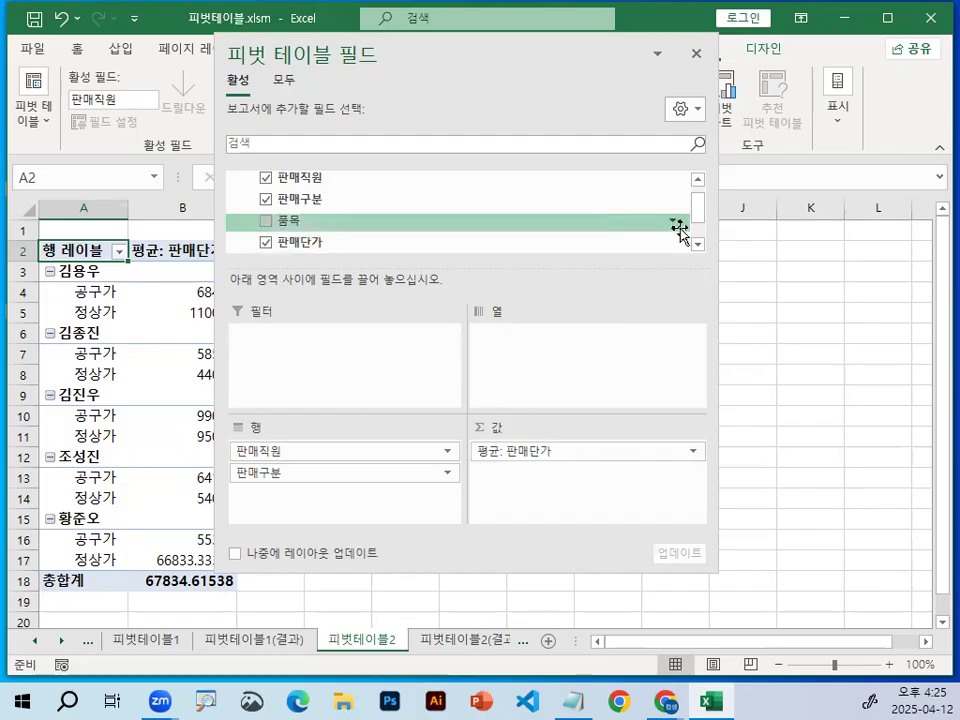
# Step: Add 판매수량 to the pivot table's values area and summarize it by 평균
pyautogui.scroll(-1, 696, 212)
pyautogui.moveTo(293, 230)
pyautogui.mouseDown()
pyautogui.moveTo(553, 476)
pyautogui.moveTo(573, 478)
pyautogui.moveTo(551, 473)
pyautogui.mouseUp()
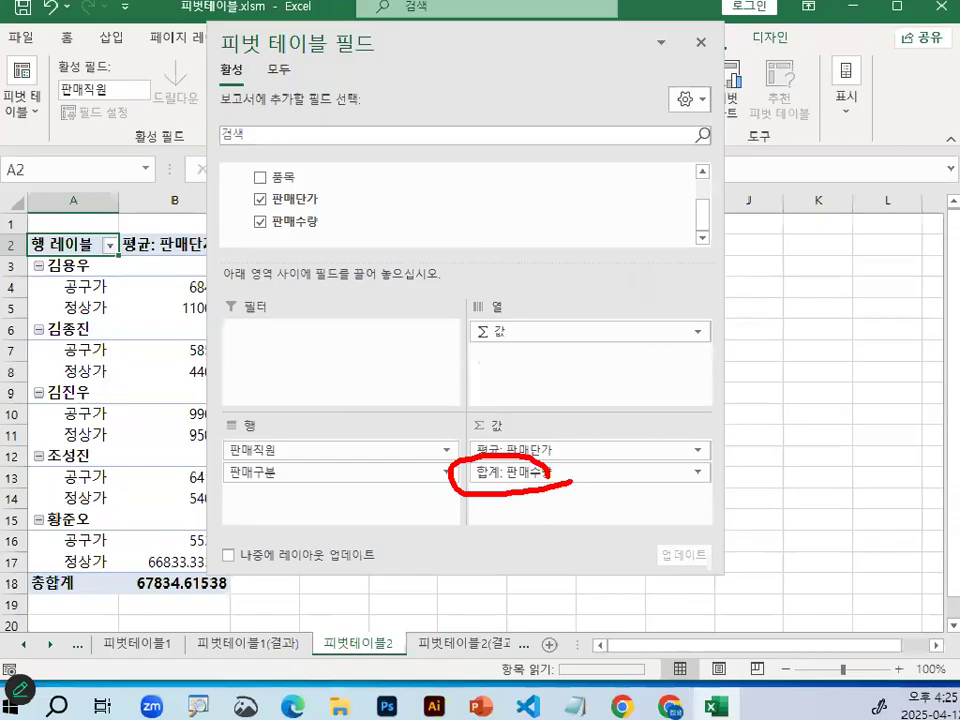
pyautogui.click(516, 452)
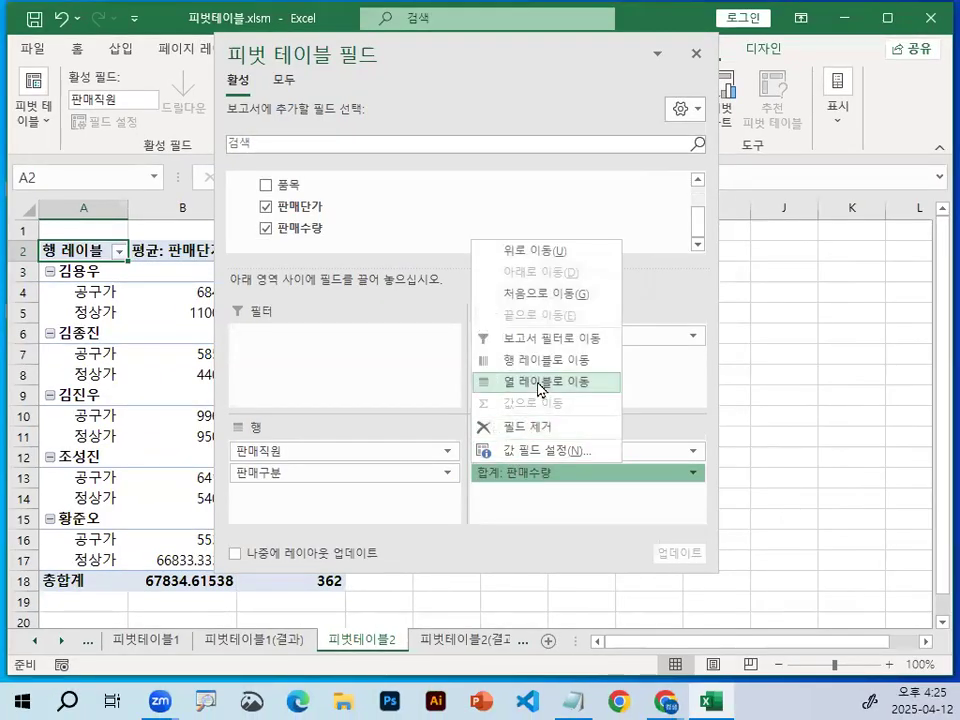
pyautogui.click(530, 452)
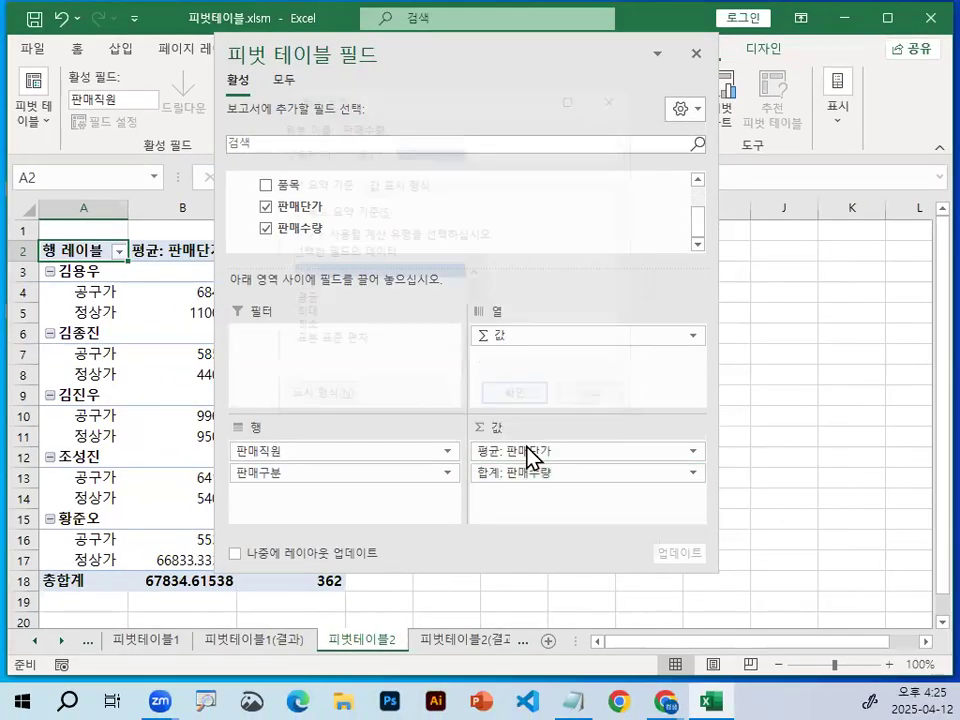
pyautogui.click(305, 298)
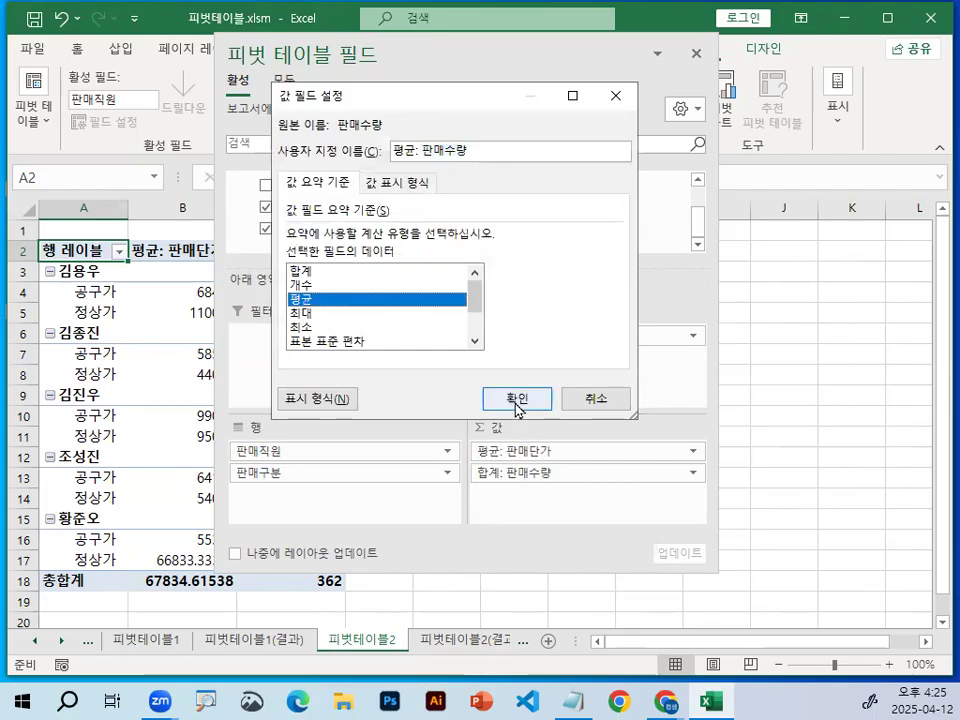
pyautogui.click(516, 398)
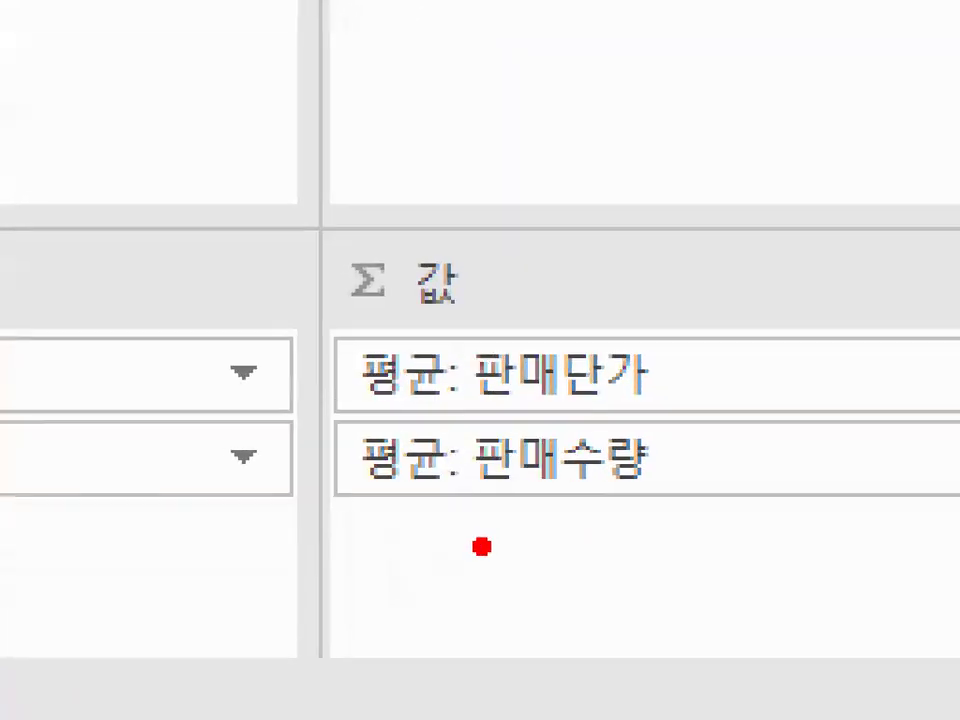
pyautogui.moveTo(505, 462)
pyautogui.mouseDown()
pyautogui.moveTo(414, 475)
pyautogui.moveTo(504, 477)
pyautogui.mouseUp()
pyautogui.press('Escape')
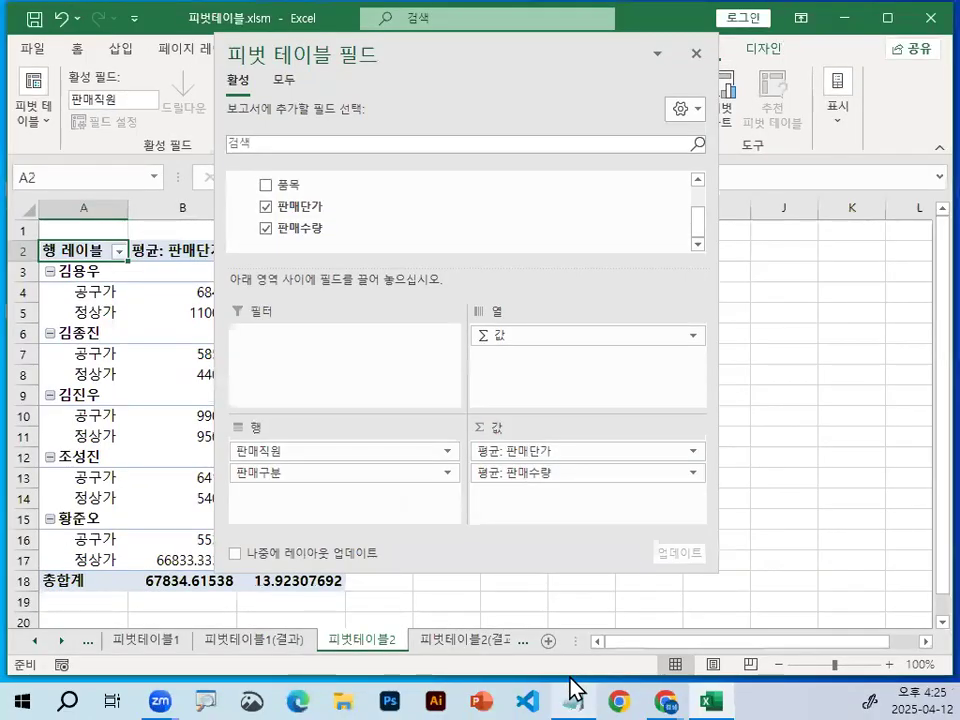
# Step: Switch to the class notes in Notepad and insert blank lines below "-> CSV, TXT 파일에 해당함"
pyautogui.click(572, 700)
pyautogui.scroll(-3, 399, 447)
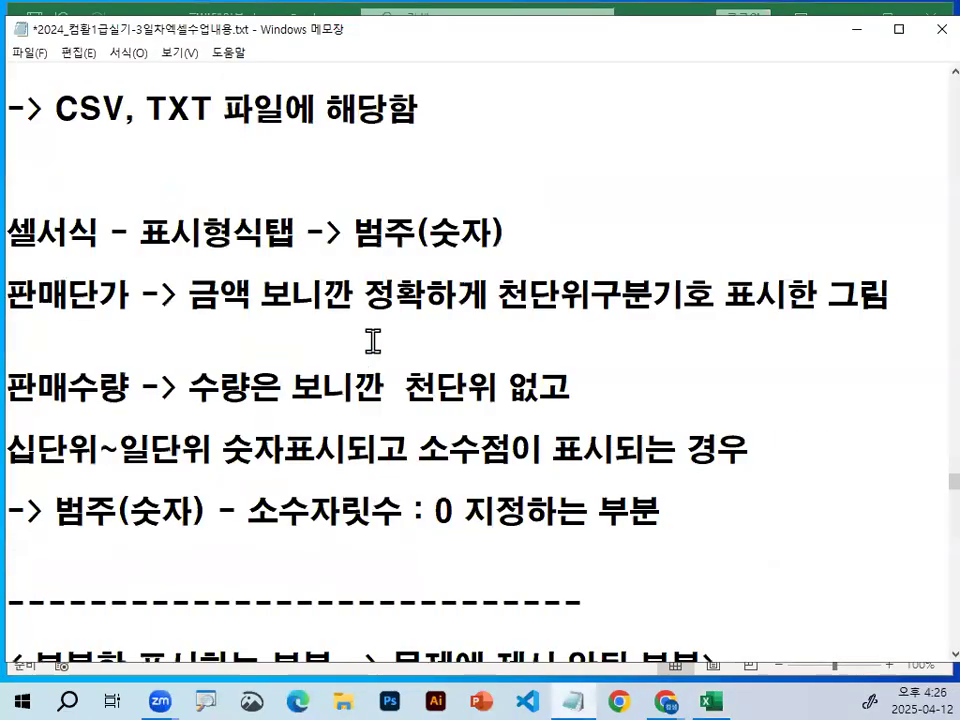
pyautogui.scroll(-2, 137, 360)
pyautogui.scroll(2, 137, 357)
pyautogui.press('Up')
pyautogui.press('Up')
pyautogui.press('Up')
pyautogui.press('Up')
pyautogui.press('Up')
pyautogui.press('Up')
pyautogui.press('Up')
pyautogui.press('Up')
pyautogui.press('Up')
pyautogui.press('Up')
pyautogui.press('Up')
pyautogui.press('Up')
pyautogui.press('Up')
pyautogui.press('Up')
pyautogui.press('Up')
pyautogui.press('Up')
pyautogui.press('Down')
pyautogui.press('Down')
pyautogui.press('Down')
pyautogui.press('Down')
pyautogui.press('Down')
pyautogui.press('Down')
pyautogui.press('Down')
pyautogui.press('Down')
pyautogui.press('Down')
pyautogui.press('Down')
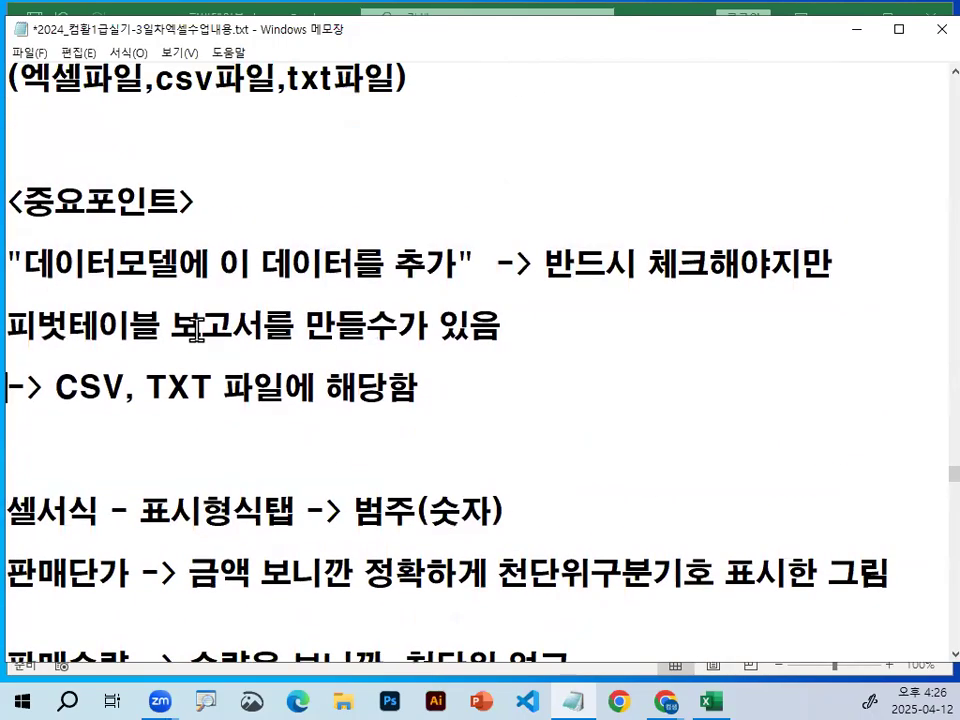
pyautogui.press('Return')
pyautogui.press('Return')
pyautogui.press('Return')
pyautogui.press('Return')
pyautogui.press('Return')
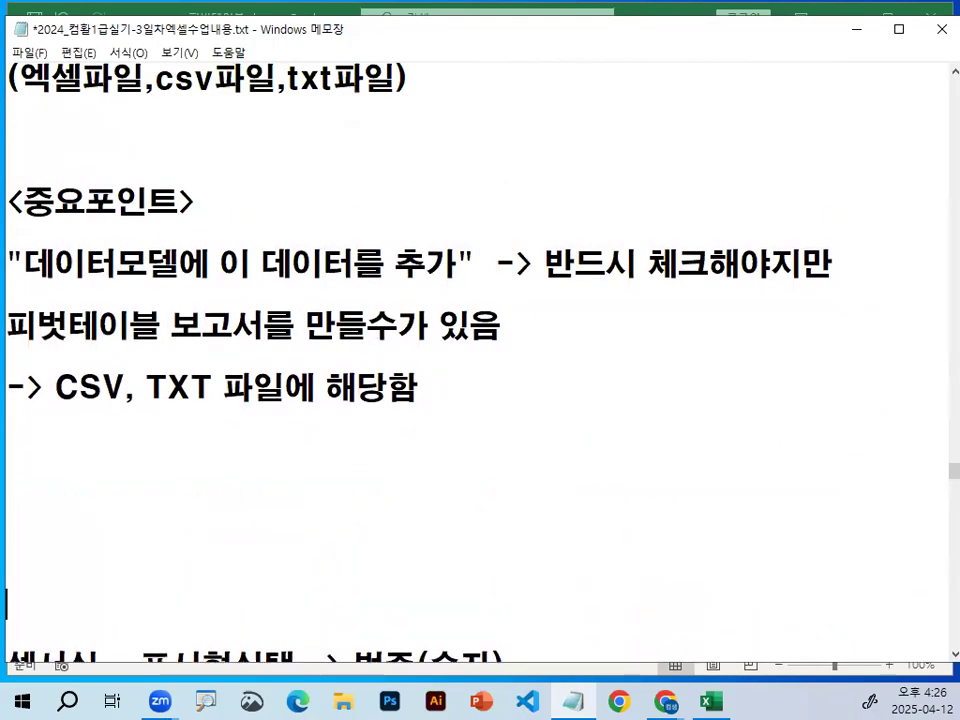
# Step: Add a dashed divider line directly under "-> CSV, TXT 파일에 해당함" in the notes
pyautogui.scroll(-8, 137, 251)
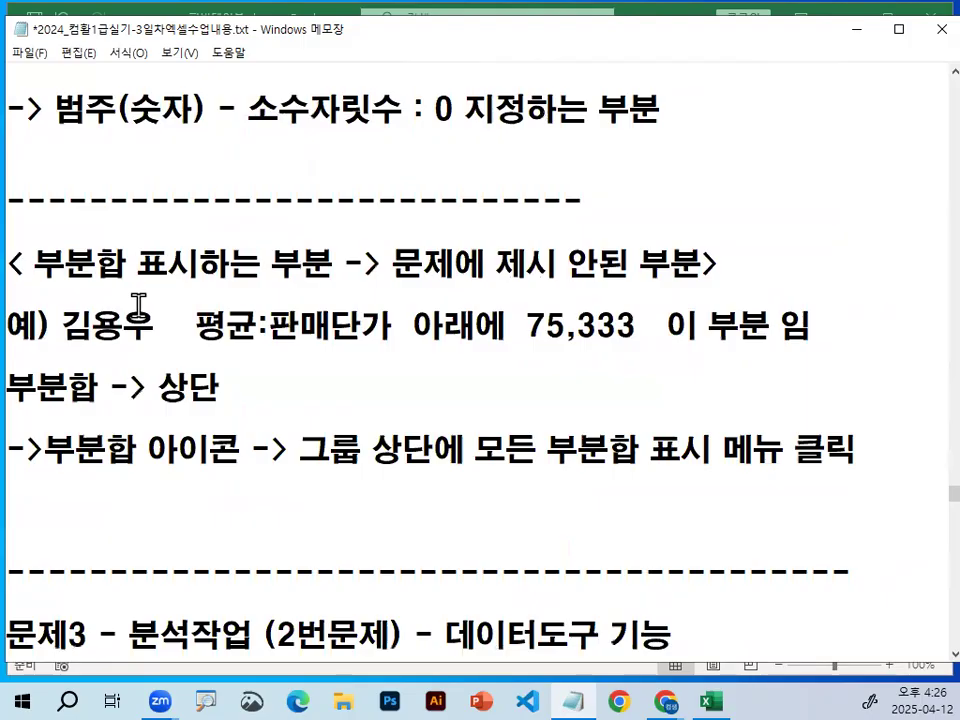
pyautogui.scroll(5, 137, 313)
pyautogui.scroll(2, 137, 306)
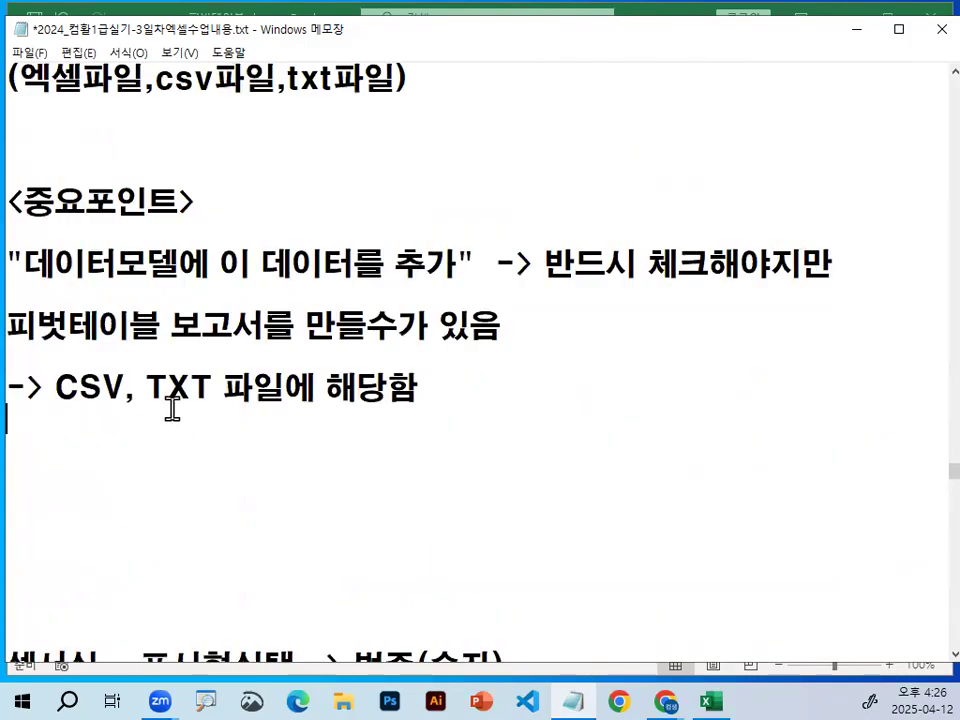
pyautogui.write('-----------------------------')
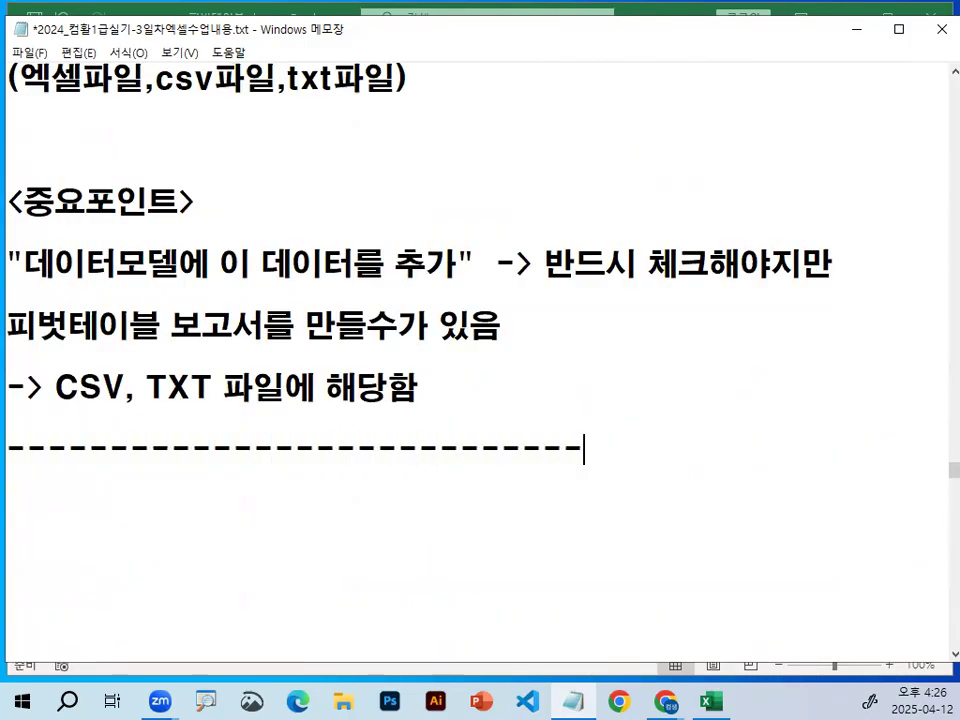
pyautogui.press('Return')
# Step: Write the line "CSV,TXT 파일은 텍스트마법사 창이 표시" below the new dashed divider
pyautogui.press('Up')
pyautogui.press('Up')
pyautogui.press('Up')
pyautogui.press('Up')
pyautogui.press('Up')
pyautogui.press('Up')
pyautogui.press('Up')
pyautogui.press('Up')
pyautogui.press('Up')
pyautogui.press('Up')
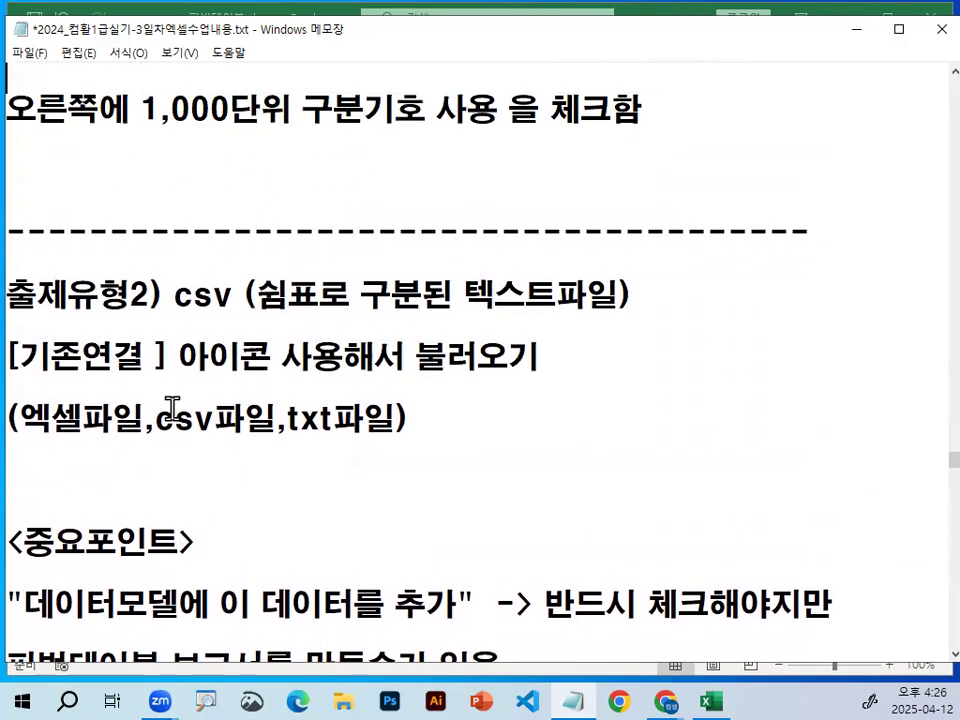
pyautogui.press('Down')
pyautogui.press('Down')
pyautogui.press('Down')
pyautogui.press('Down')
pyautogui.press('Down')
pyautogui.press('Down')
pyautogui.press('Down')
pyautogui.press('Down')
pyautogui.press('Down')
pyautogui.press('Down')
pyautogui.press('Down')
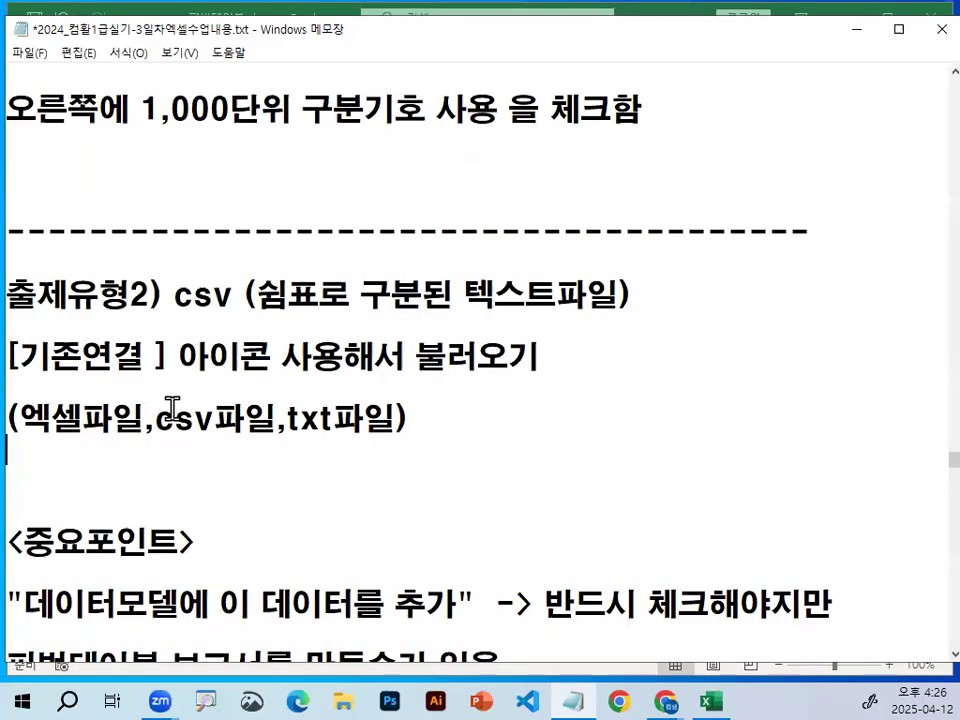
pyautogui.press('Up')
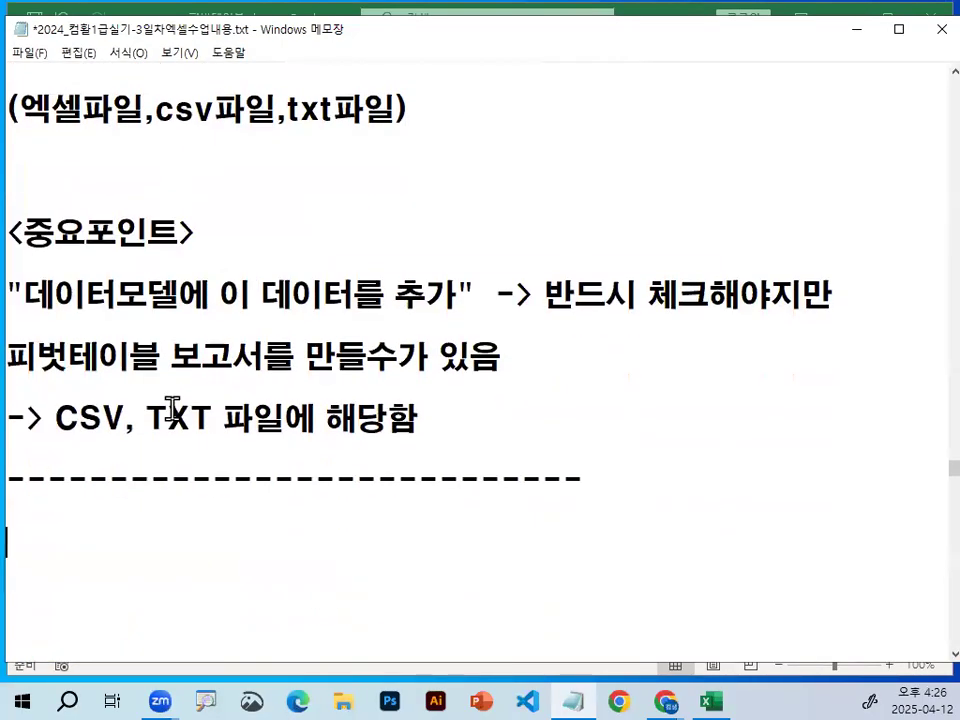
pyautogui.write('ㅊㅇ')
pyautogui.press('BackSpace')
pyautogui.press('BackSpace')
pyautogui.write('CS')
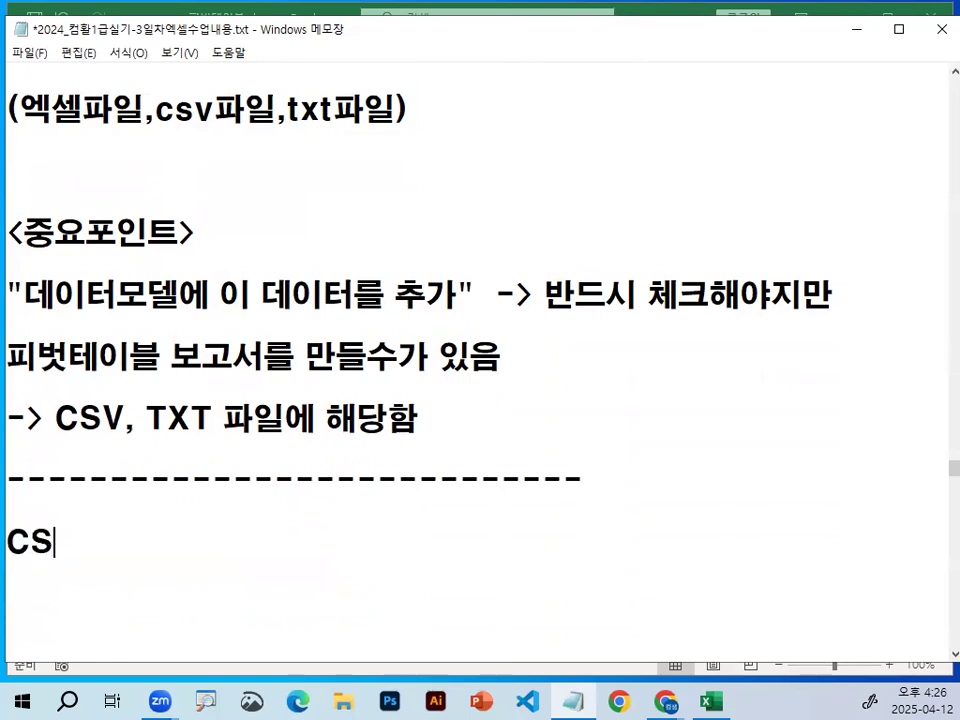
pyautogui.write('V,TXT 파일은')
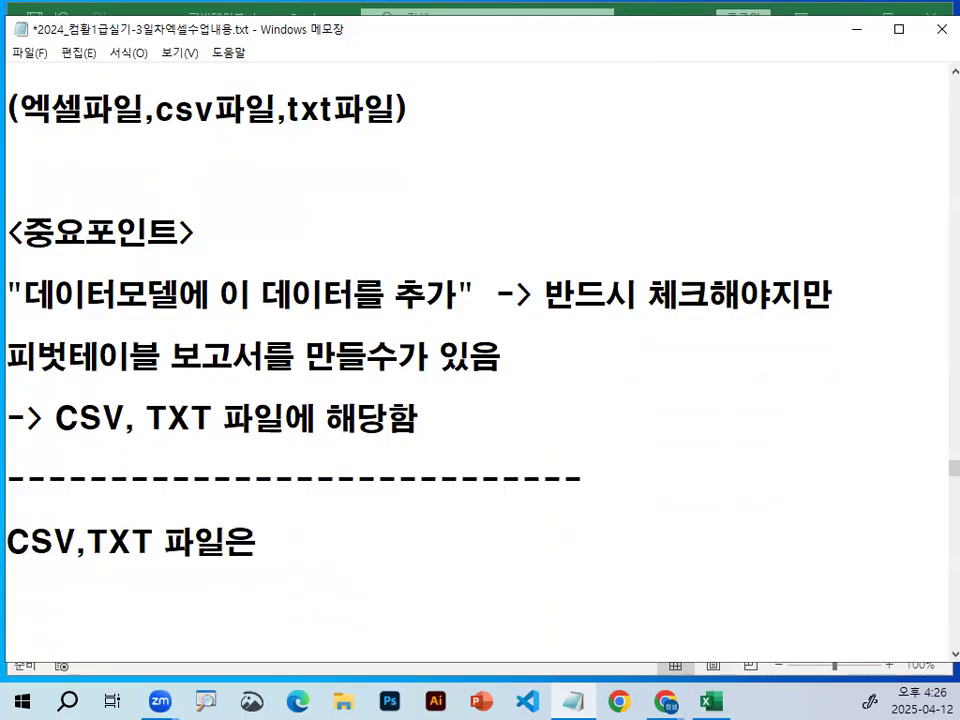
pyautogui.scroll(-2, 171, 407)
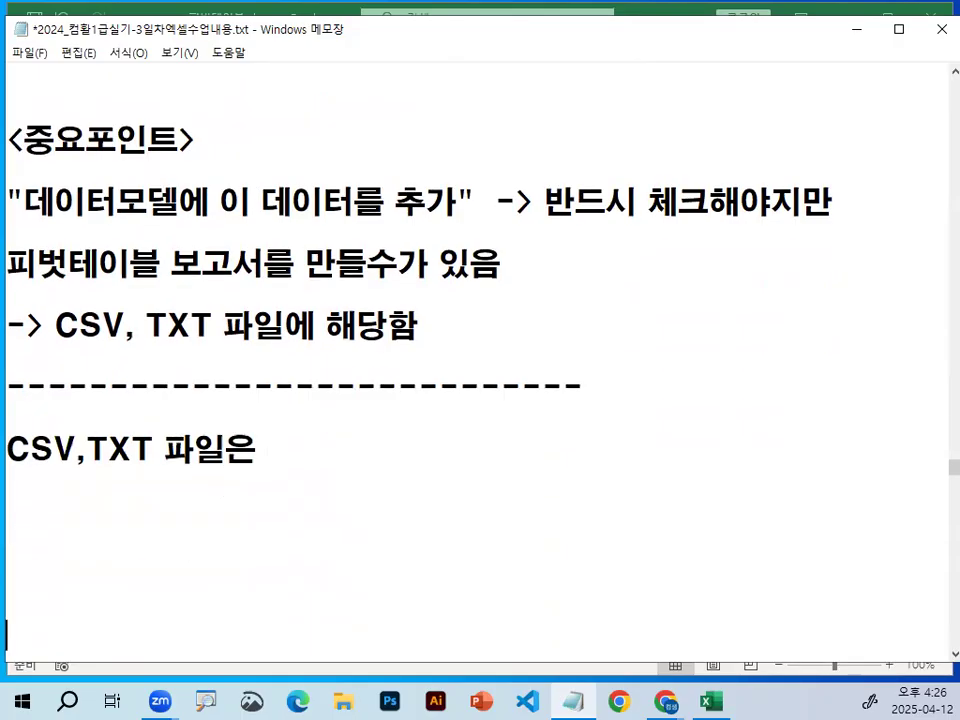
pyautogui.press('End')
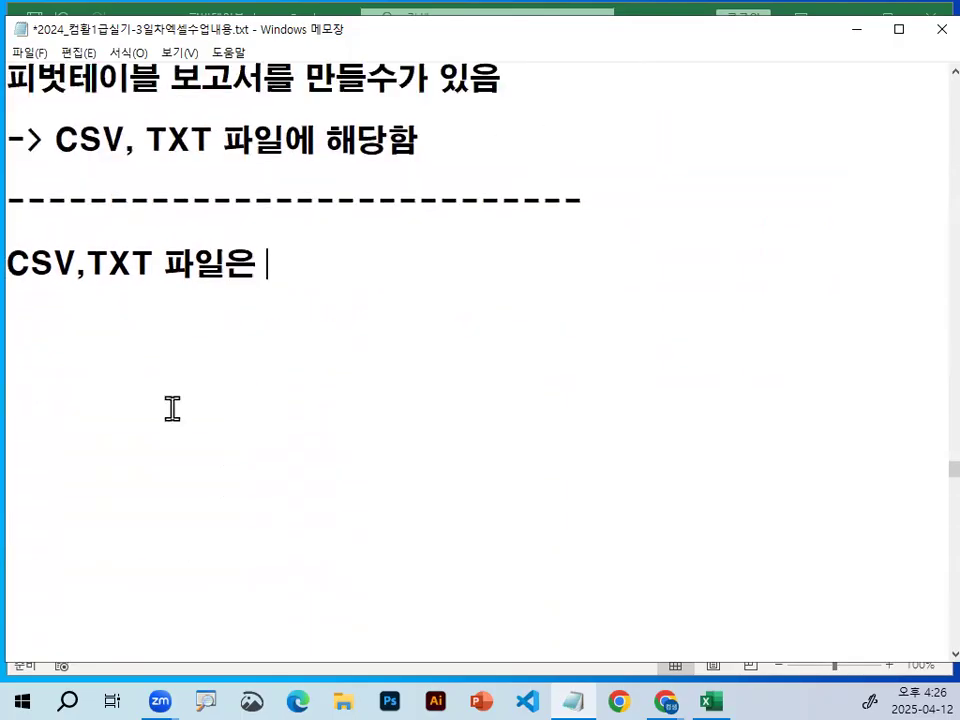
pyautogui.write('텍스트')
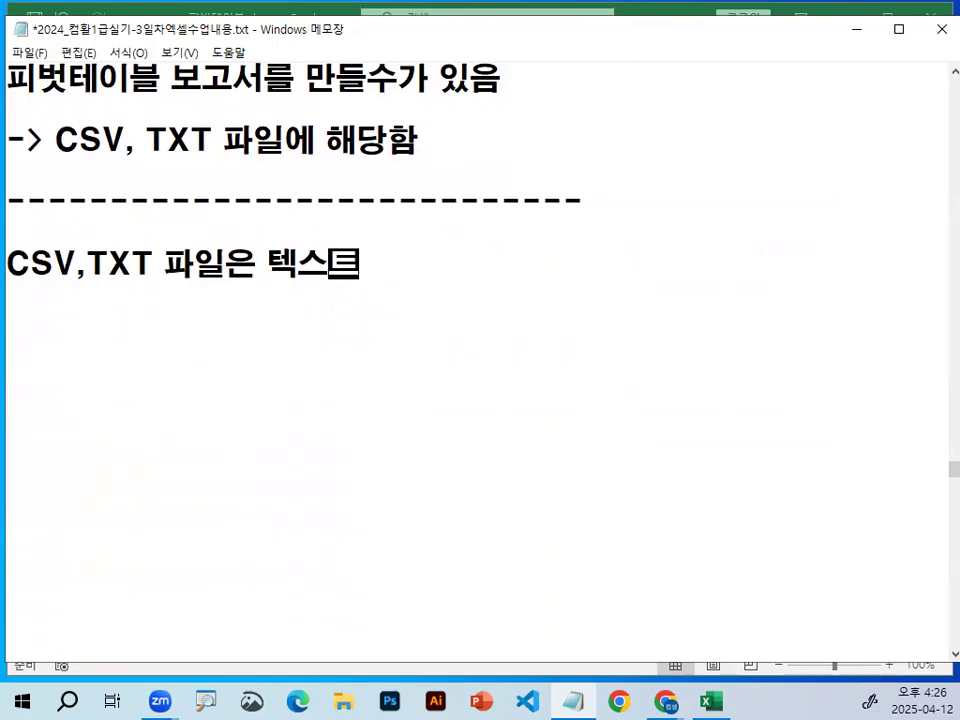
pyautogui.write('마법사')
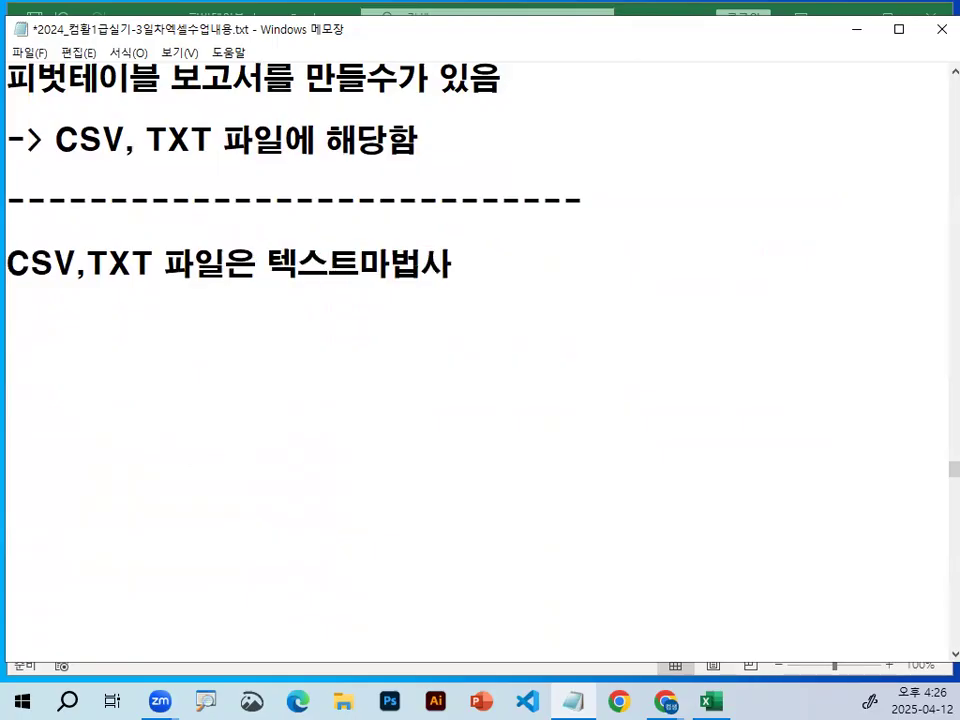
pyautogui.write(' 피')
pyautogui.press('BackSpace')
pyautogui.press('BackSpace')
pyautogui.write('창이 표시')
pyautogui.press('Return')
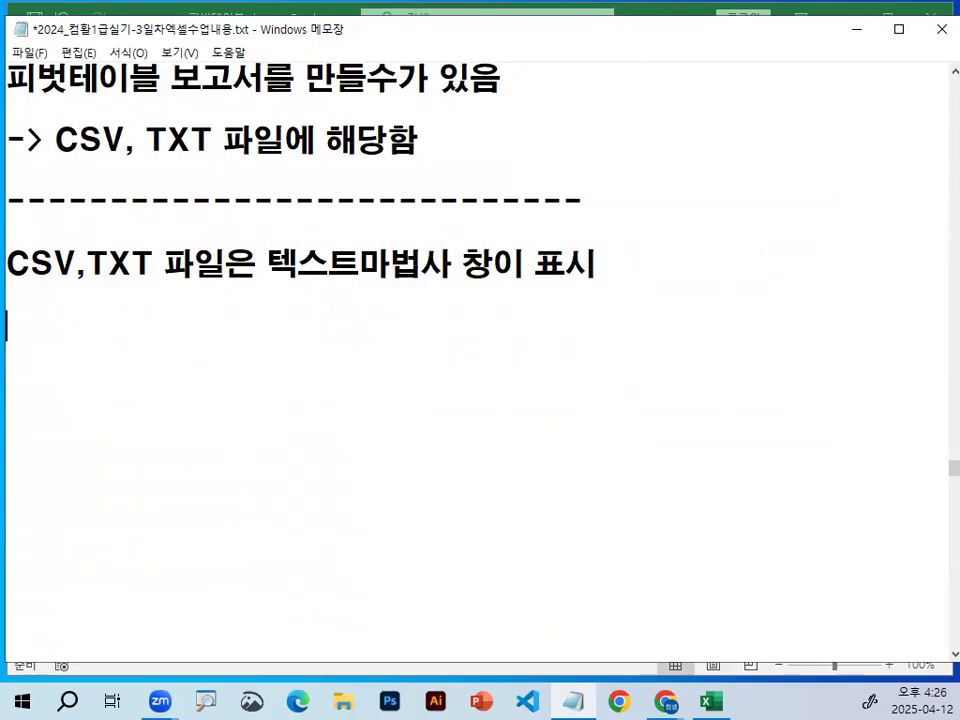
# Step: Write "텍스트마법사 1단계 : 구분기호로 분리됨 옵션 선택" as the following line of the notes
pyautogui.write('텍스트')
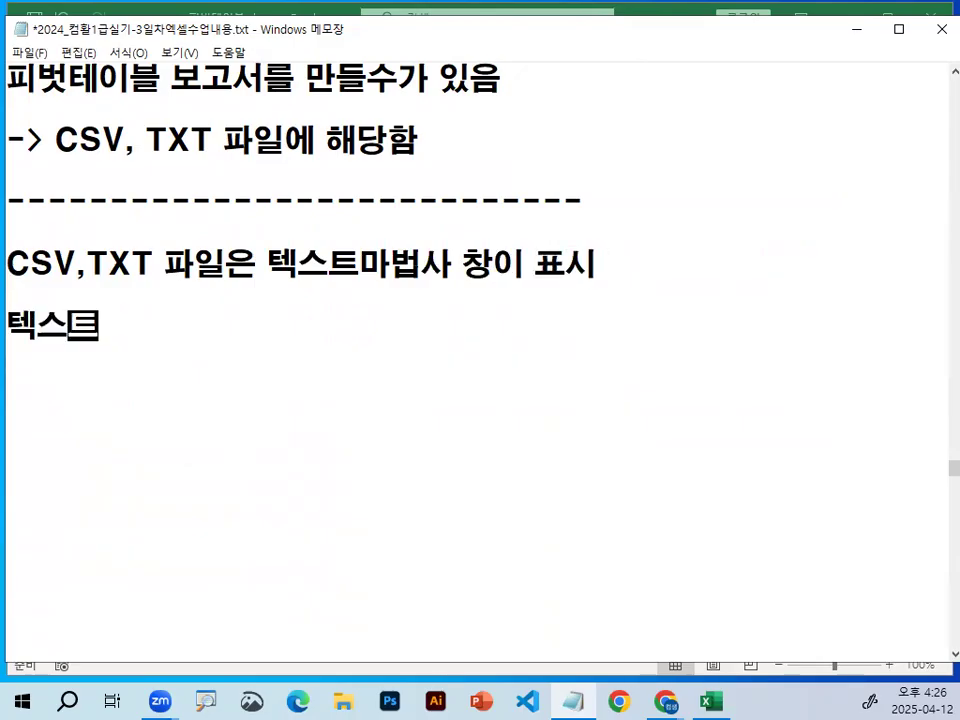
pyautogui.write('마법사 1단ㄱ')
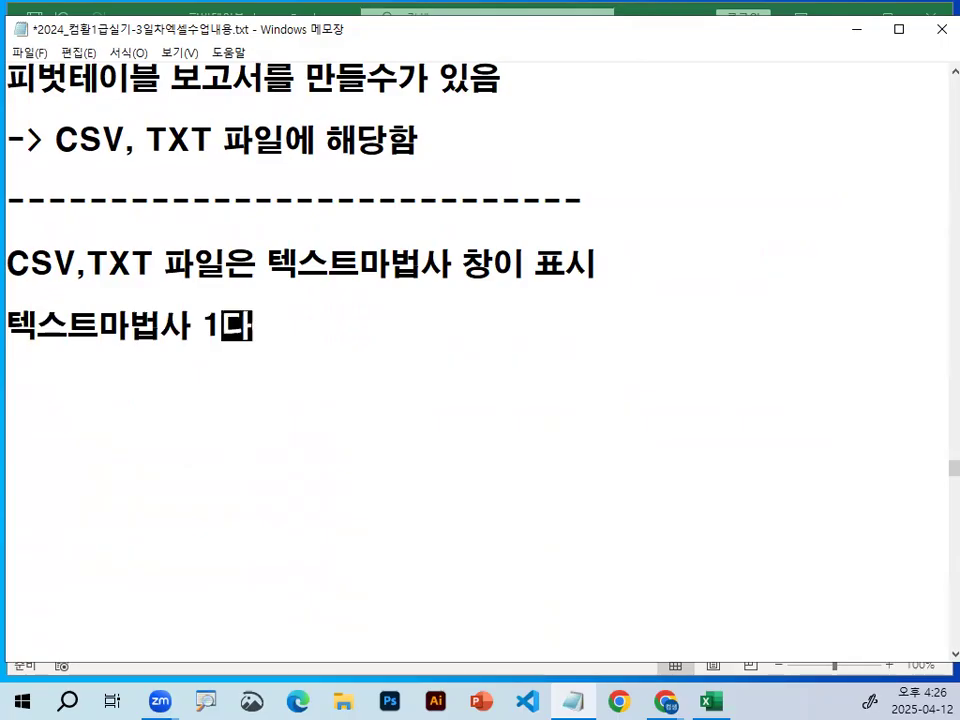
pyautogui.write('ㅖ')
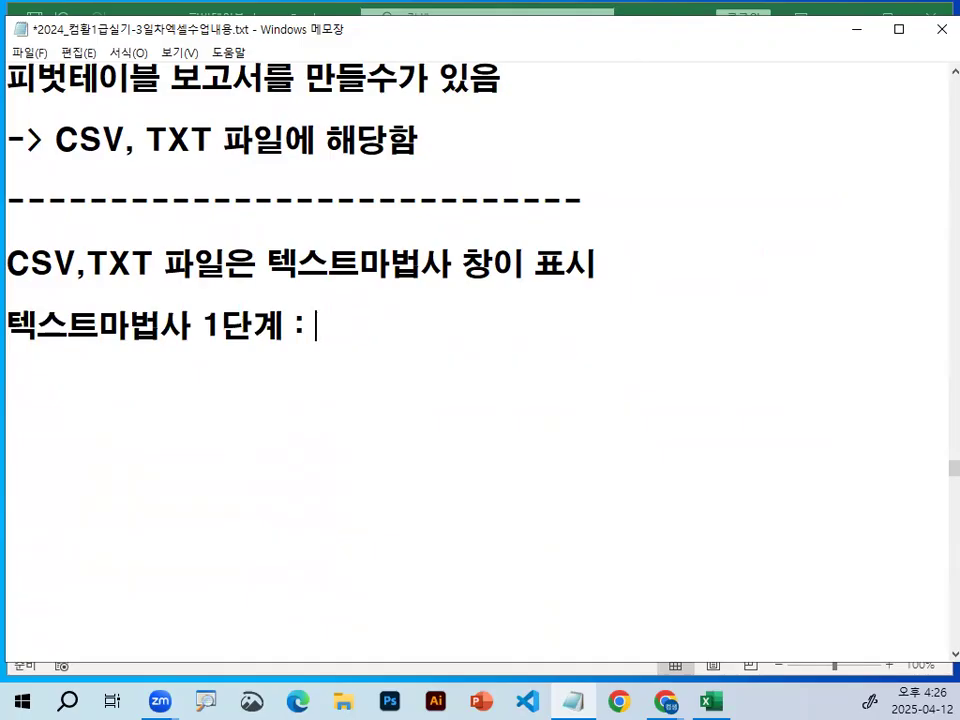
pyautogui.write('구분ㄱ')
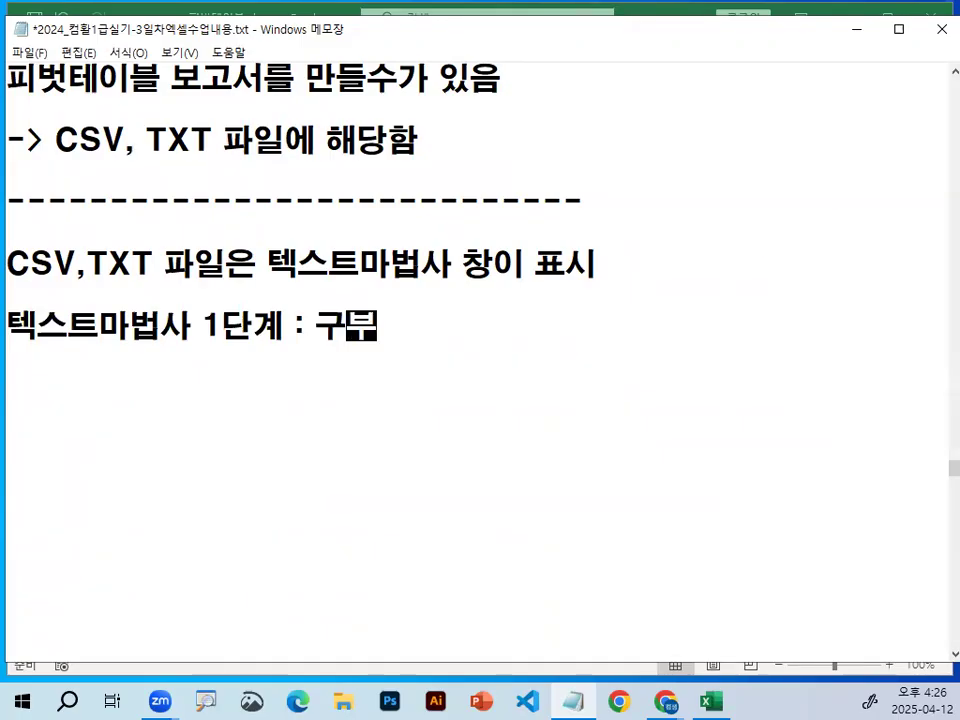
pyautogui.write('ㅣ,ㅎ')
pyautogui.press('BackSpace')
pyautogui.press('BackSpace')
pyautogui.write('ㄱ')
pyautogui.press('BackSpace')
pyautogui.write('호')
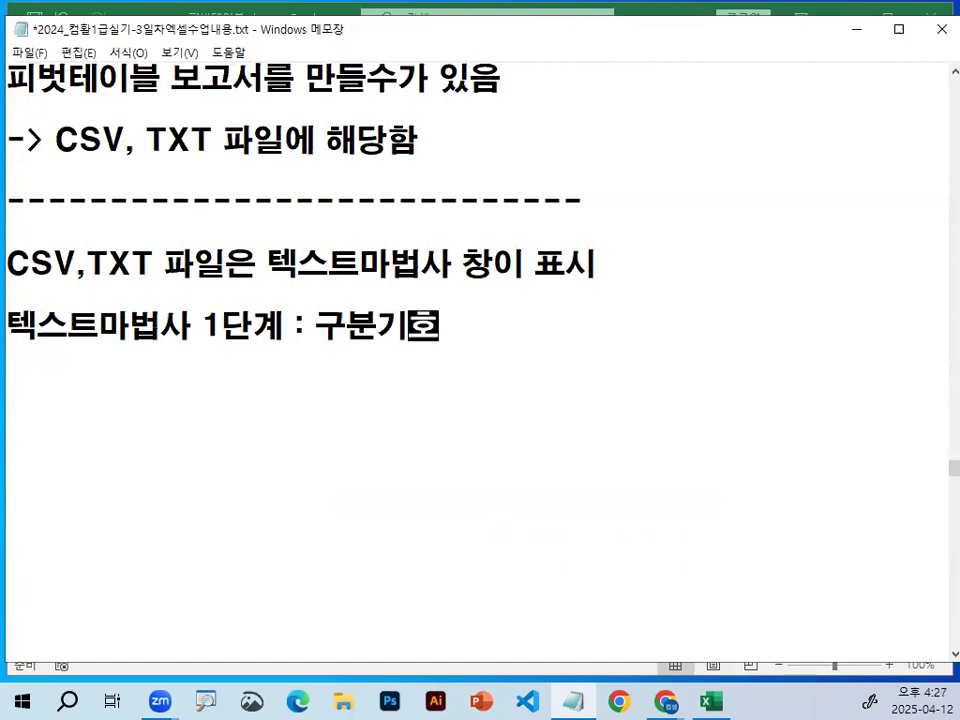
pyautogui.write('로 문ㅎ리')
pyautogui.press('BackSpace')
pyautogui.press('BackSpace')
pyautogui.press('BackSpace')
pyautogui.write('분')
pyautogui.write('ㄹㅣㅈㅗ')
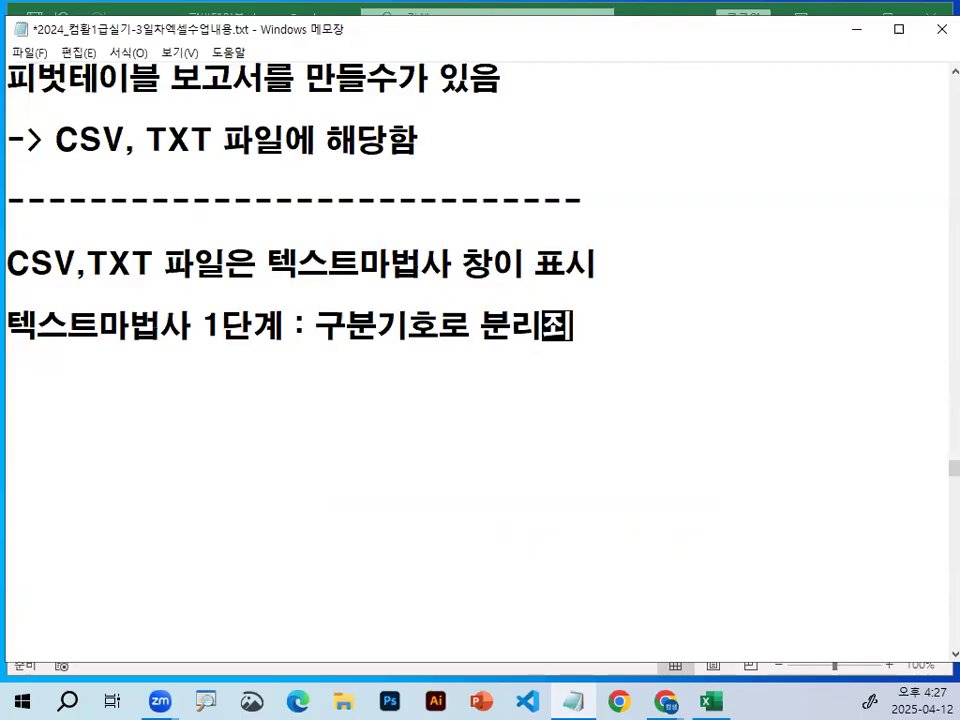
pyautogui.press('BackSpace')
pyautogui.press('BackSpace')
pyautogui.write('됨 ')
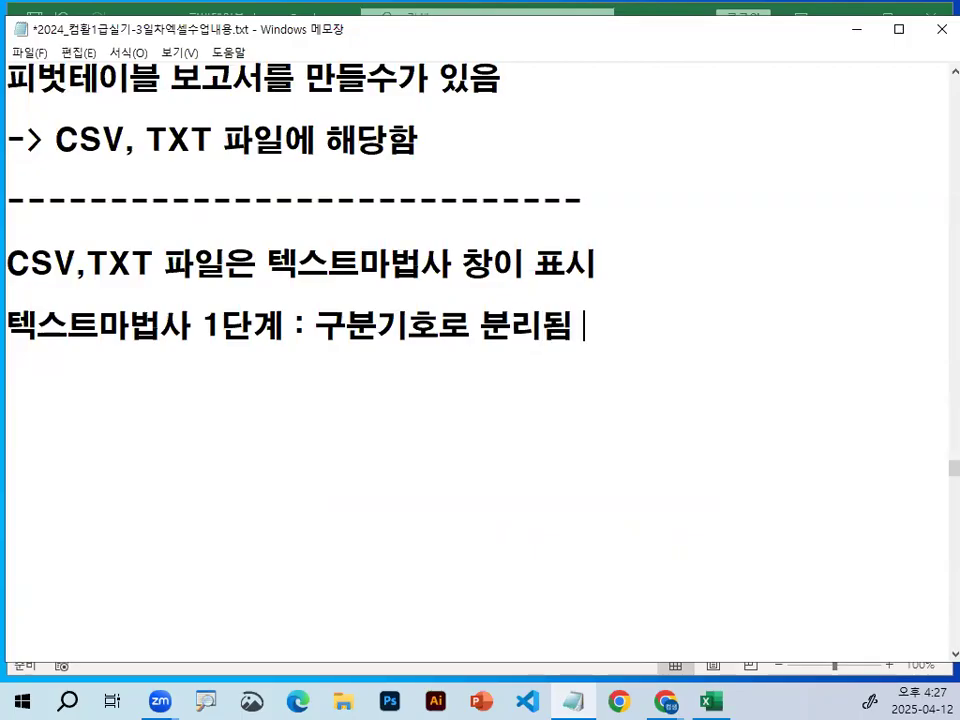
pyautogui.write('옵셔ㄴ 선택')
pyautogui.press('Return')
# Step: Prefix the 텍스트마법사 1단계 line with "1)" and duplicate it on the line below, numbered "2)"
pyautogui.press('Up')
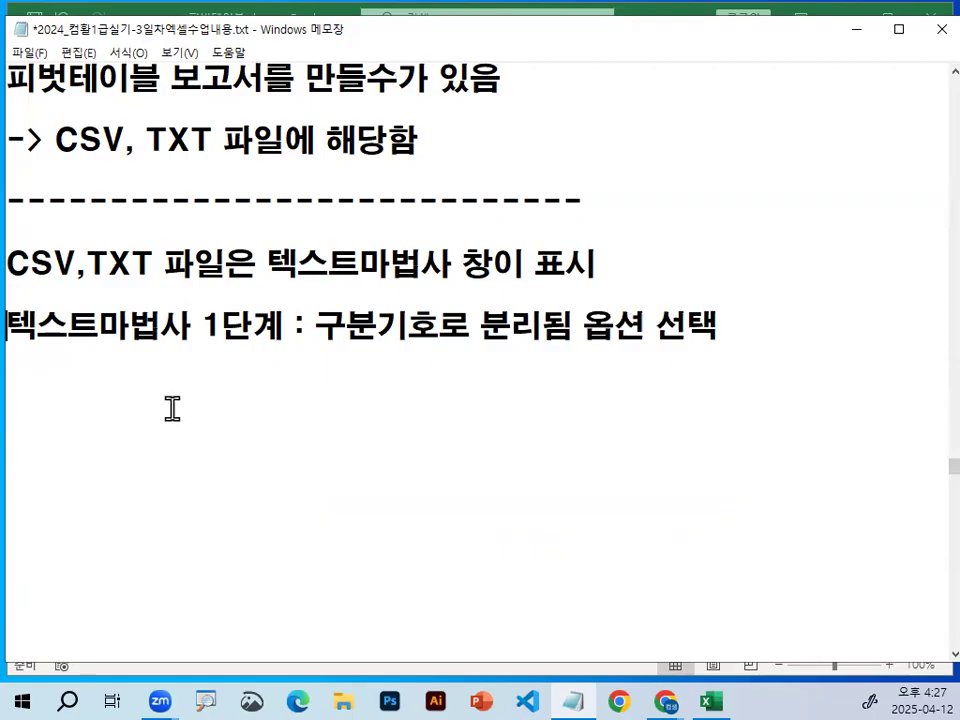
pyautogui.write('1)')
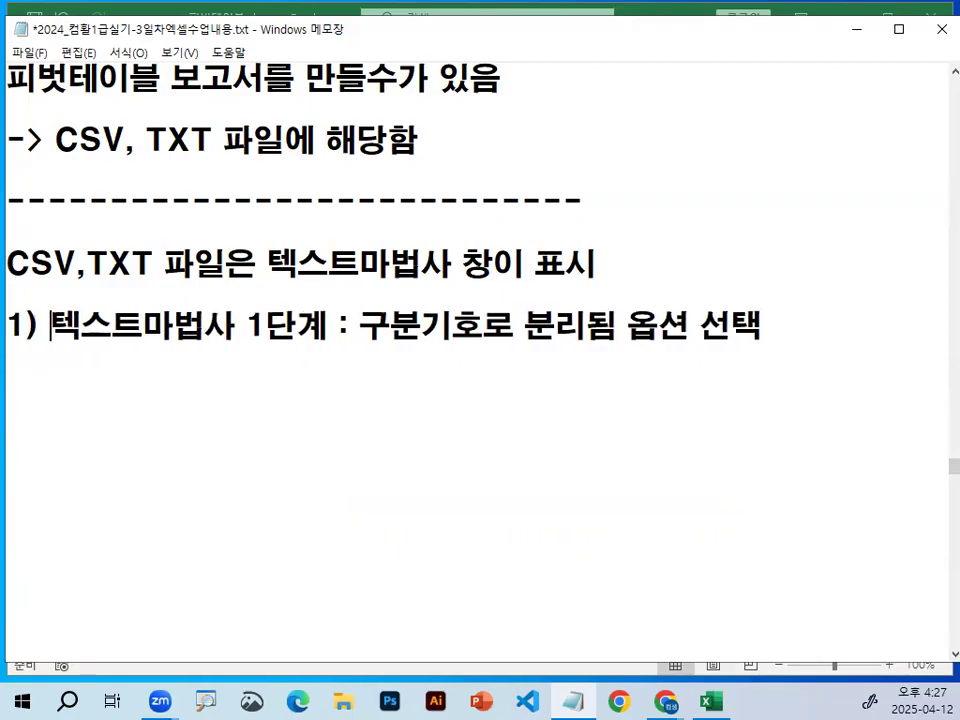
pyautogui.press('Home')
pyautogui.hotkey('shift', 'End')
pyautogui.hotkey('ctrl', 'c')
pyautogui.press('Down')
pyautogui.hotkey('ctrl', 'v')
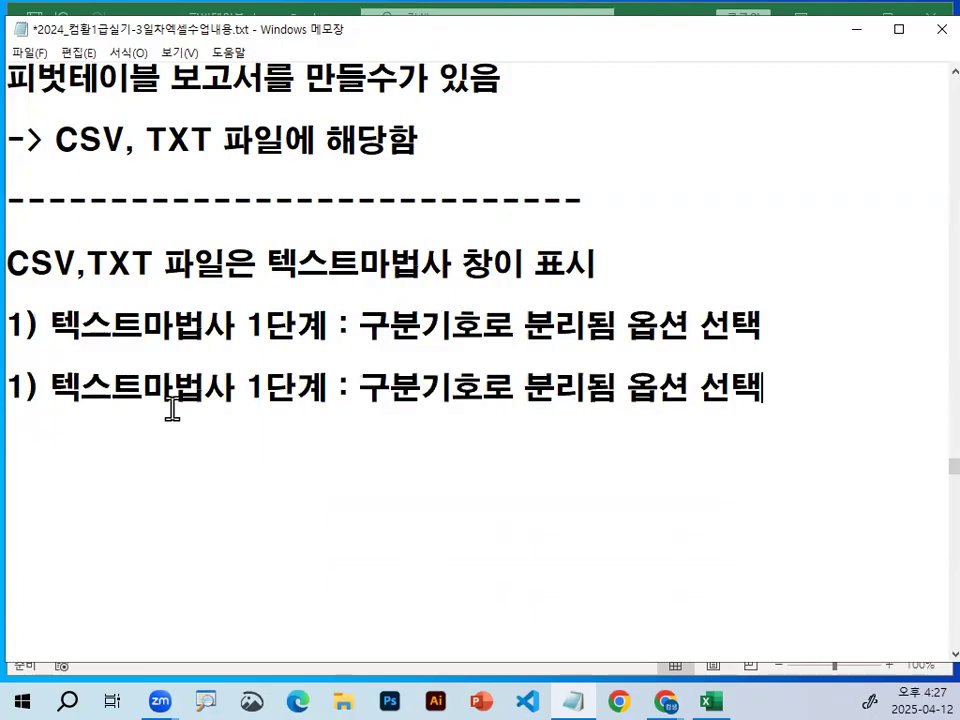
pyautogui.press('Delete')
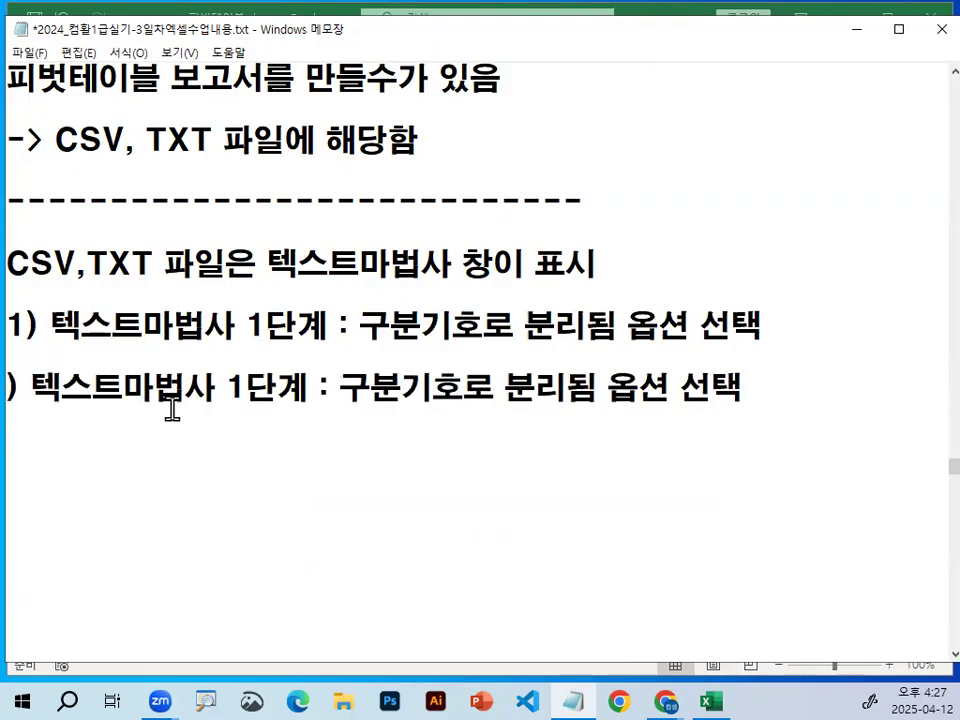
pyautogui.write('2')
# Step: Open space between items 1) and 2) and write the indented line "내 데이터에 머리글 표시 체크함" under item 1)
pyautogui.press('Up')
pyautogui.press('Return')
pyautogui.press('Return')
pyautogui.press('Return')
pyautogui.press('Return')
pyautogui.press('Up')
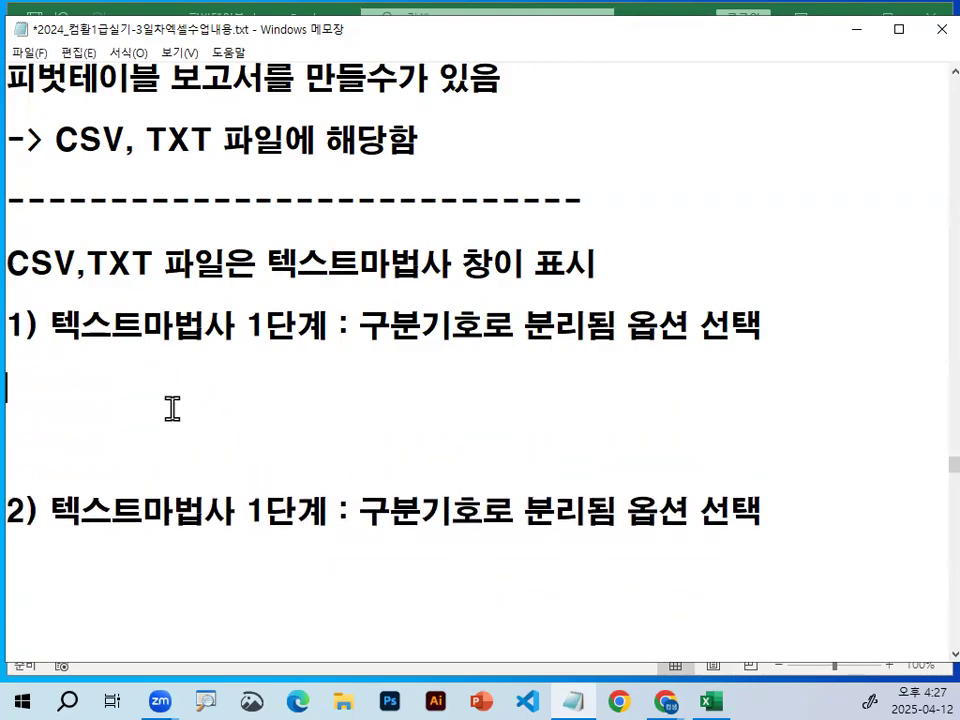
pyautogui.write('내 데이터에 ')
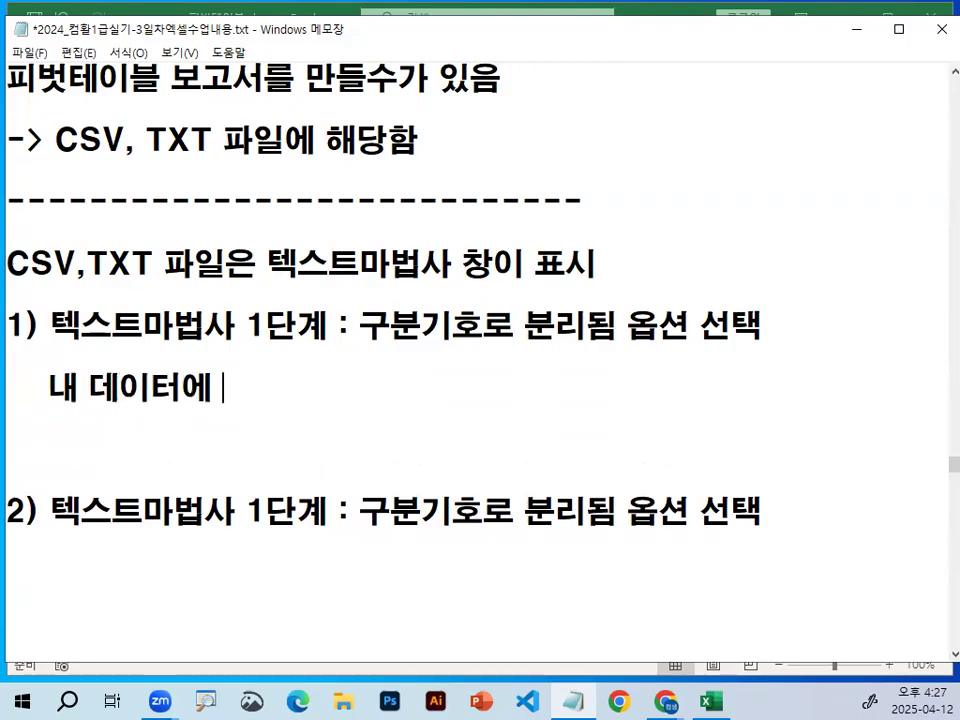
pyautogui.write('머리글')
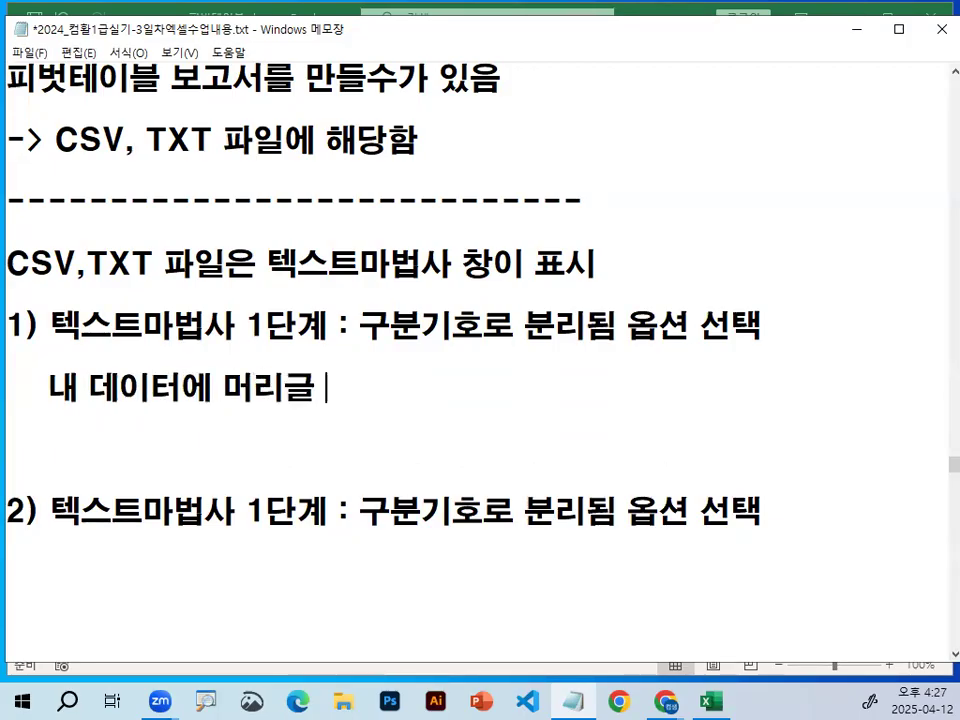
pyautogui.write(' ㅠㅛ쇼')
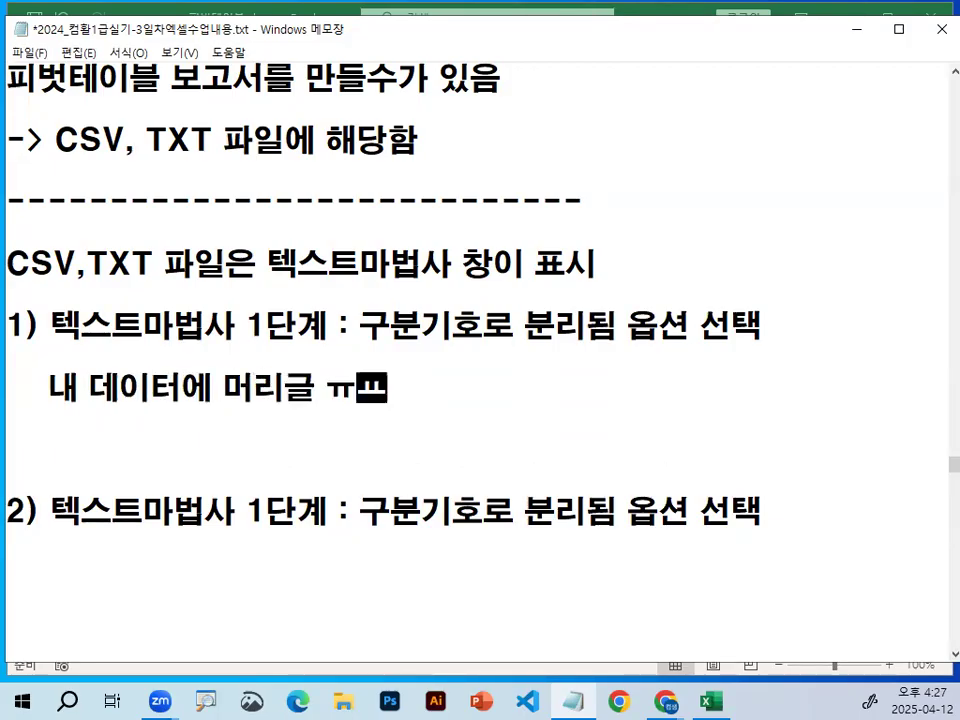
pyautogui.press('BackSpace')
pyautogui.press('BackSpace')
pyautogui.press('BackSpace')
pyautogui.press('BackSpace')
pyautogui.write('표시 체ㅋ')
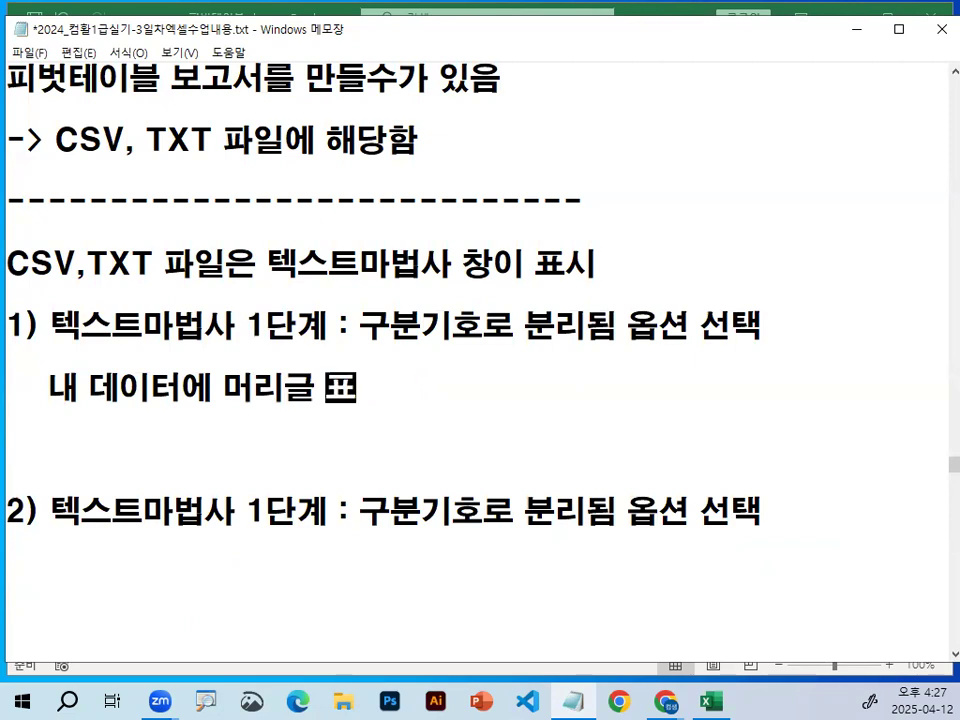
pyautogui.write('함')
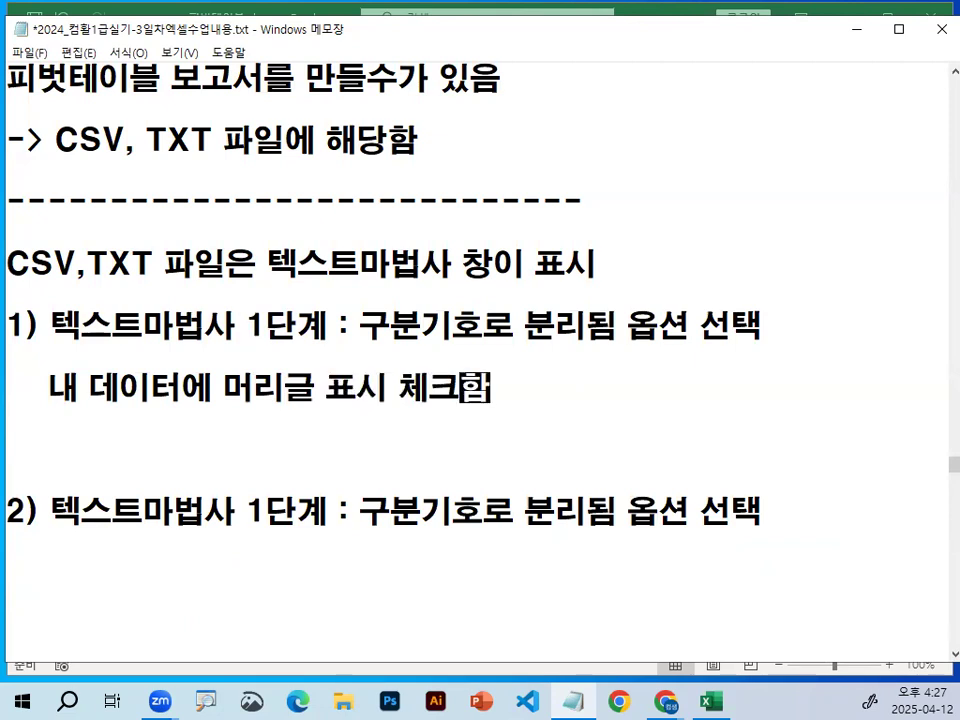
# Step: Reduce the gap above item 2) to a single blank line
pyautogui.click(172, 408)
pyautogui.press('Down')
pyautogui.press('Delete')
pyautogui.press('Return')
pyautogui.press('Return')
pyautogui.press('Return')
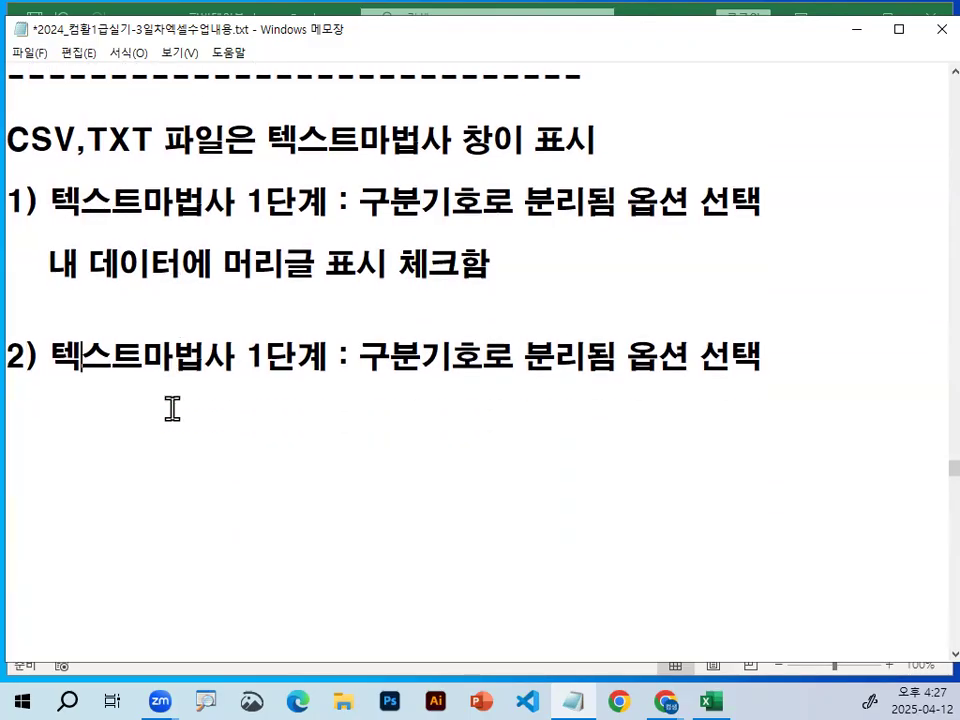
# Step: Change the wizard stage number in item 2) of the notes to 2단계
pyautogui.press('Delete')
pyautogui.write('2')
pyautogui.press('Right')
pyautogui.press('Right')
# Step: Insert "를 선택하는 창" directly after 구분기호 in item 2) of the notes
pyautogui.write('르,ㄹ')
pyautogui.press('BackSpace')
pyautogui.press('BackSpace')
pyautogui.press('BackSpace')
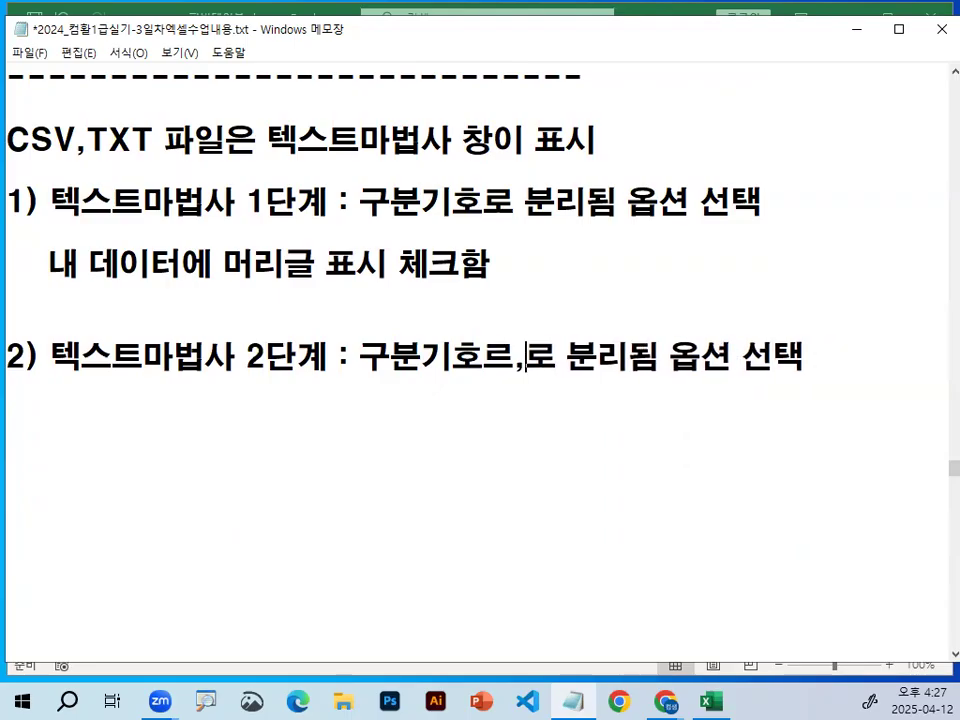
pyautogui.write('를 서ㄴ')
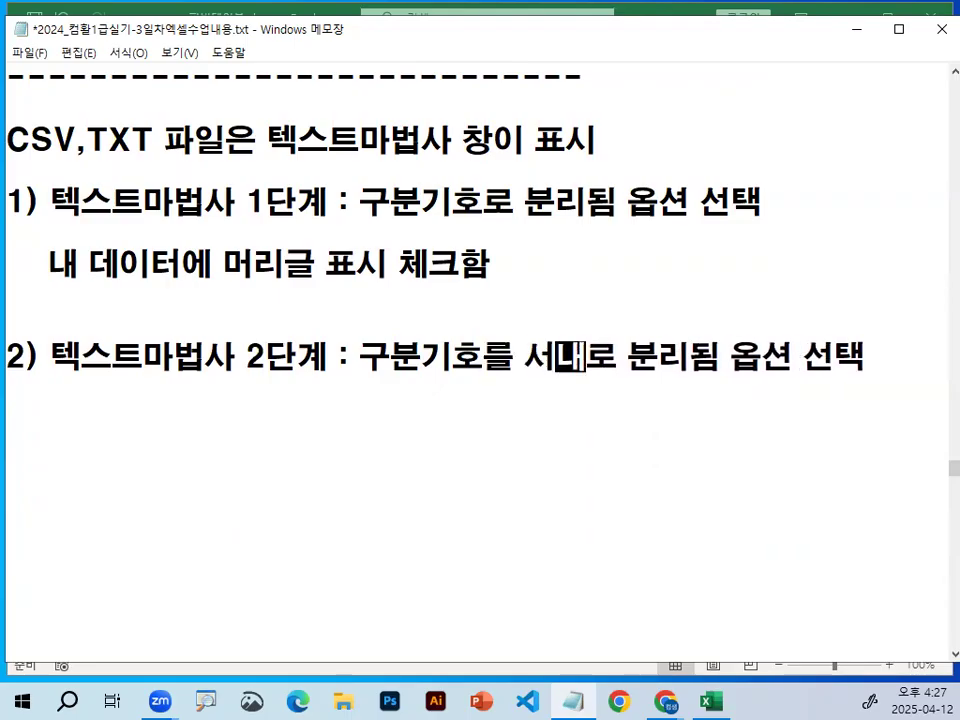
pyautogui.press('BackSpace')
pyautogui.press('BackSpace')
pyautogui.write('ㅅ')
pyautogui.press('BackSpace')
pyautogui.write('선택')
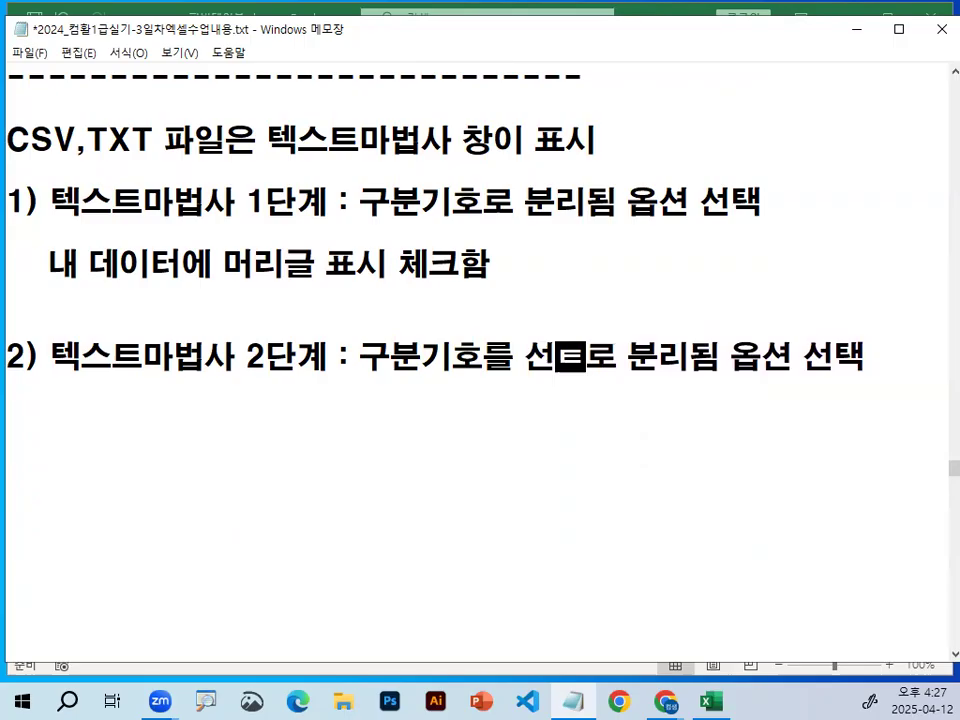
pyautogui.write('하는 창')
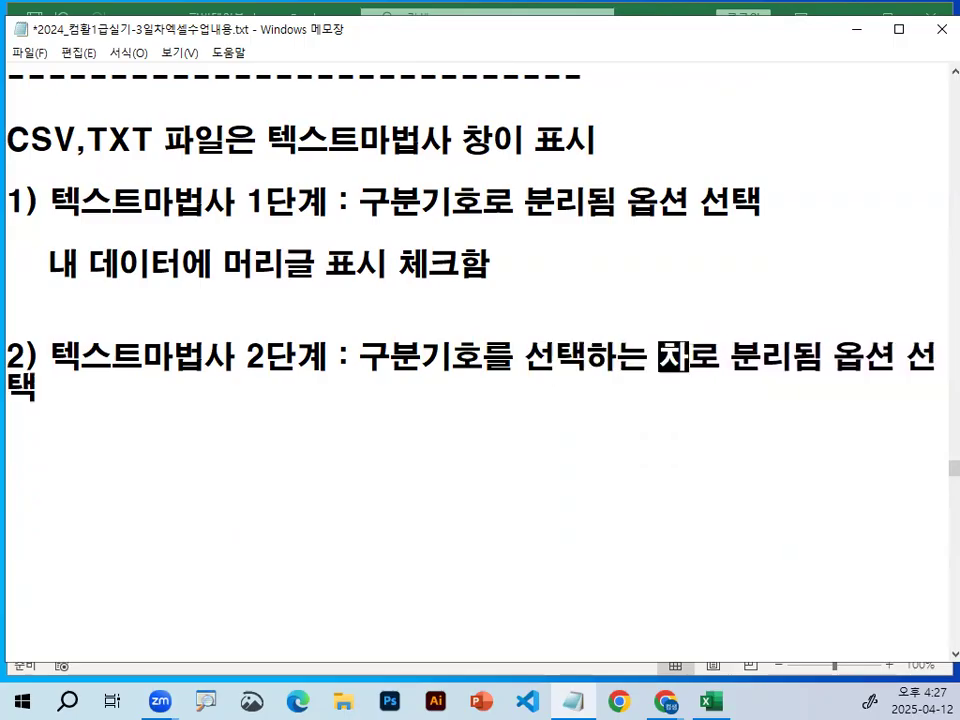
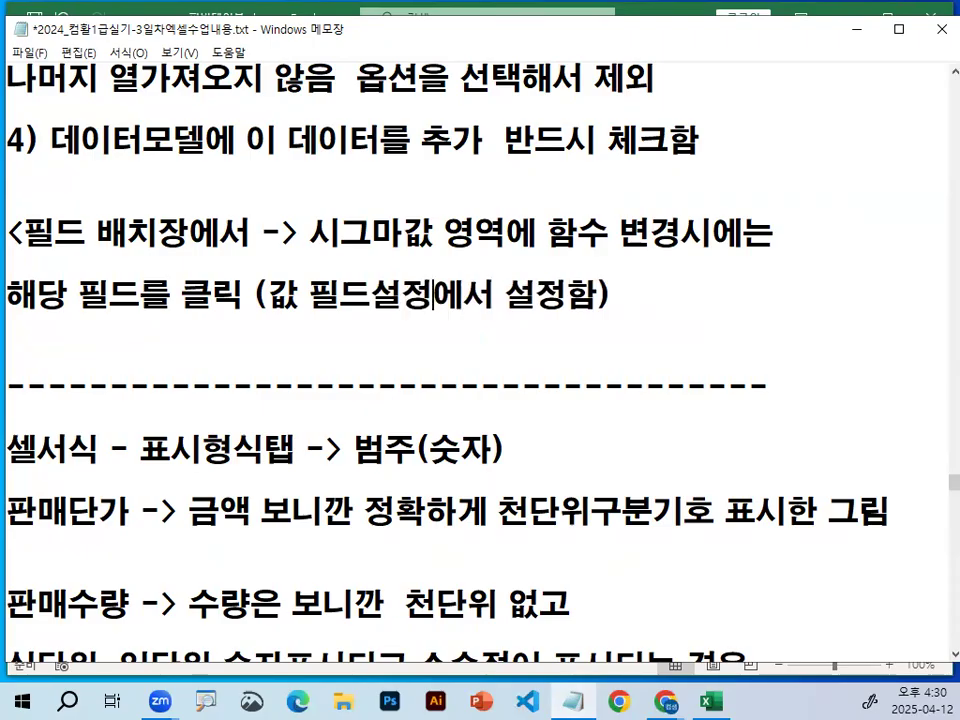
# Step: Edit the parenthetical note to read ("값 필드설정" 메뉴에서 설정함) and add a blank line below it
pyautogui.write('"')
pyautogui.press('Right')
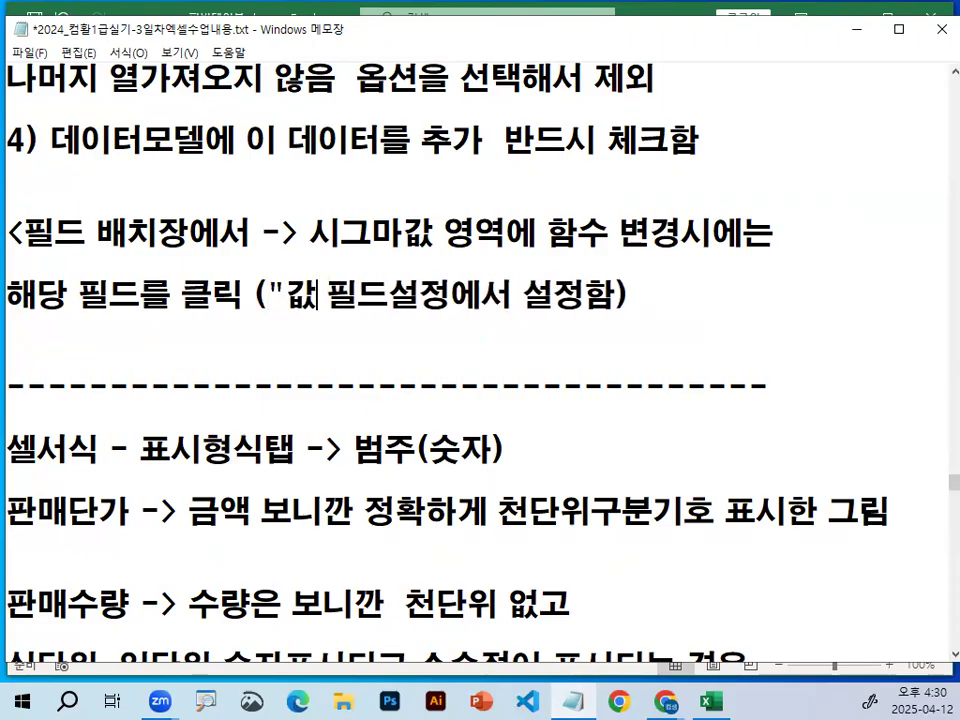
pyautogui.write(': ㅁ')
pyautogui.press('BackSpace')
pyautogui.press('BackSpace')
pyautogui.press('BackSpace')
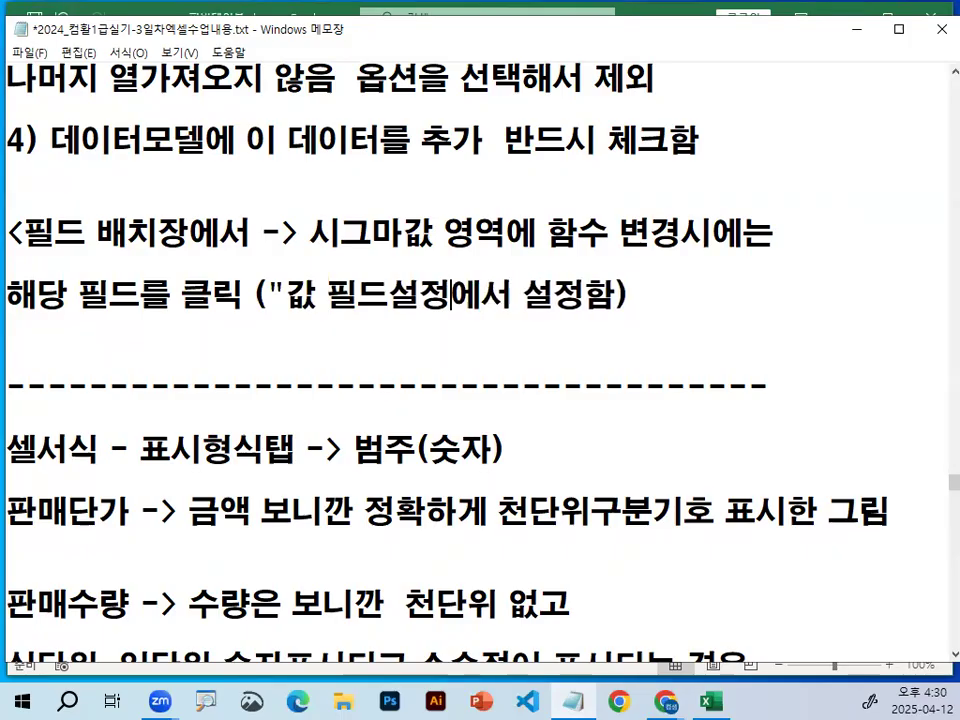
pyautogui.write('" 메뉴')
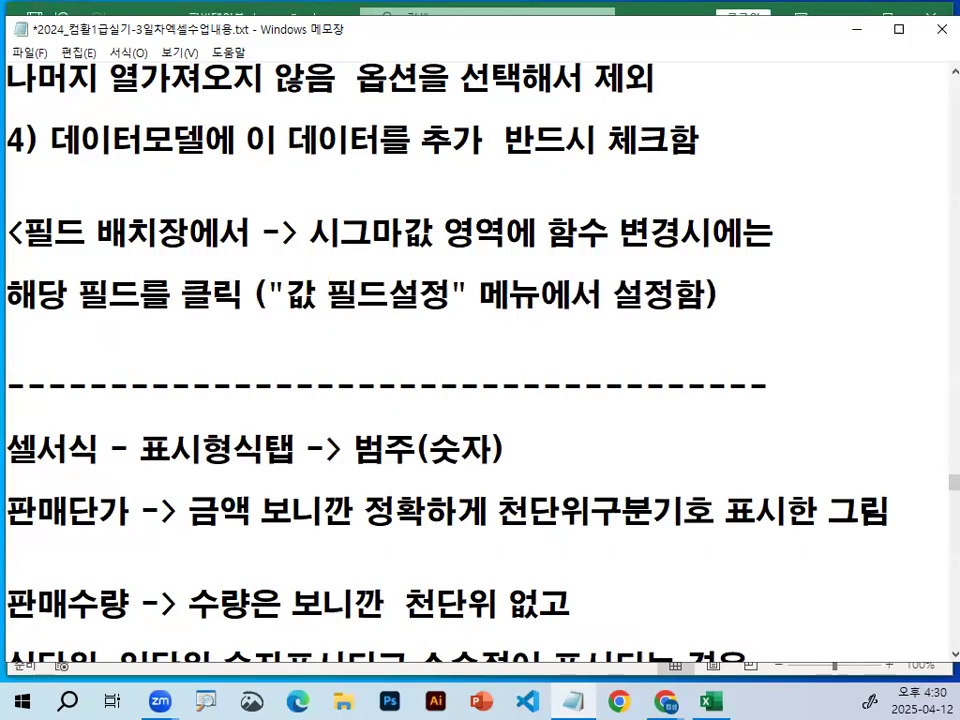
pyautogui.press('Return')
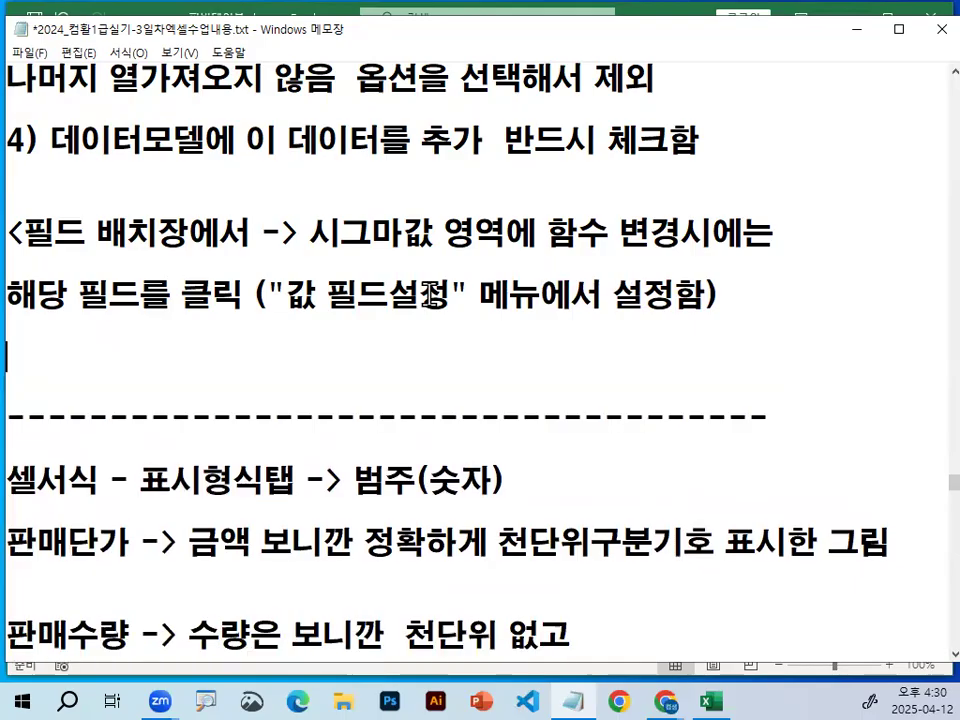
# Step: Switch to the Excel workbook and close the 피벗 테이블 필드 pane on the 피벗테이블2 sheet
pyautogui.click(855, 31)
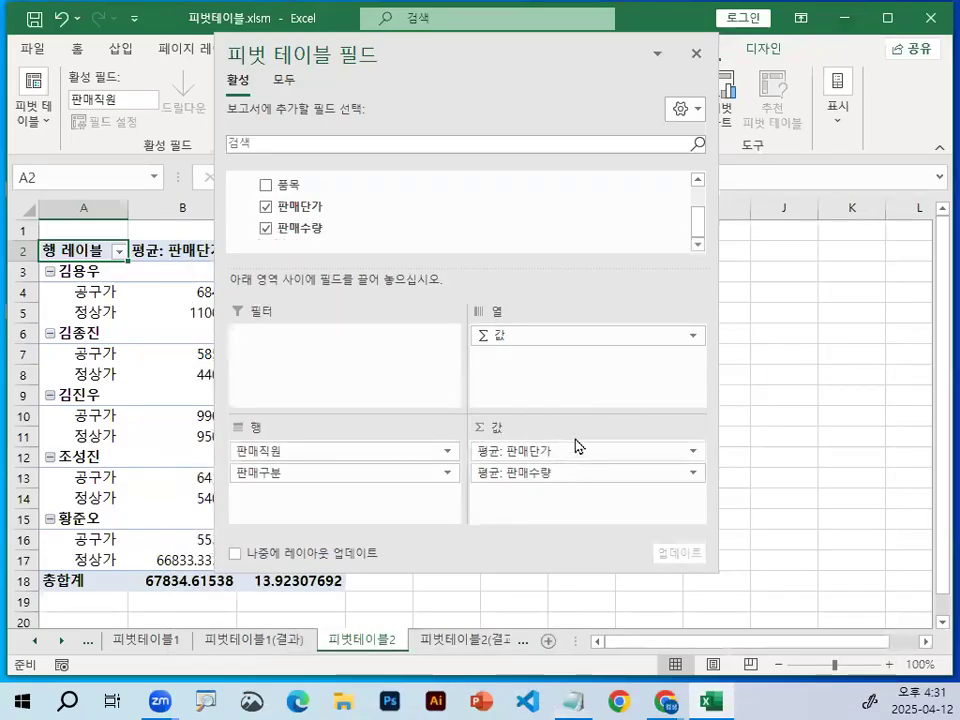
pyautogui.click(696, 54)
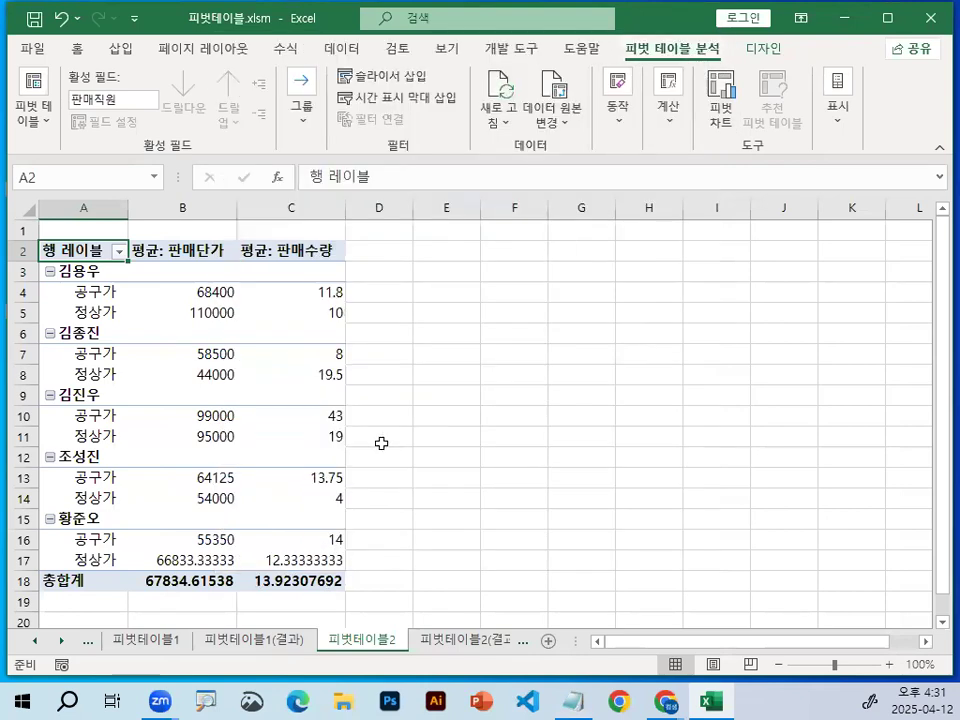
pyautogui.click(257, 336)
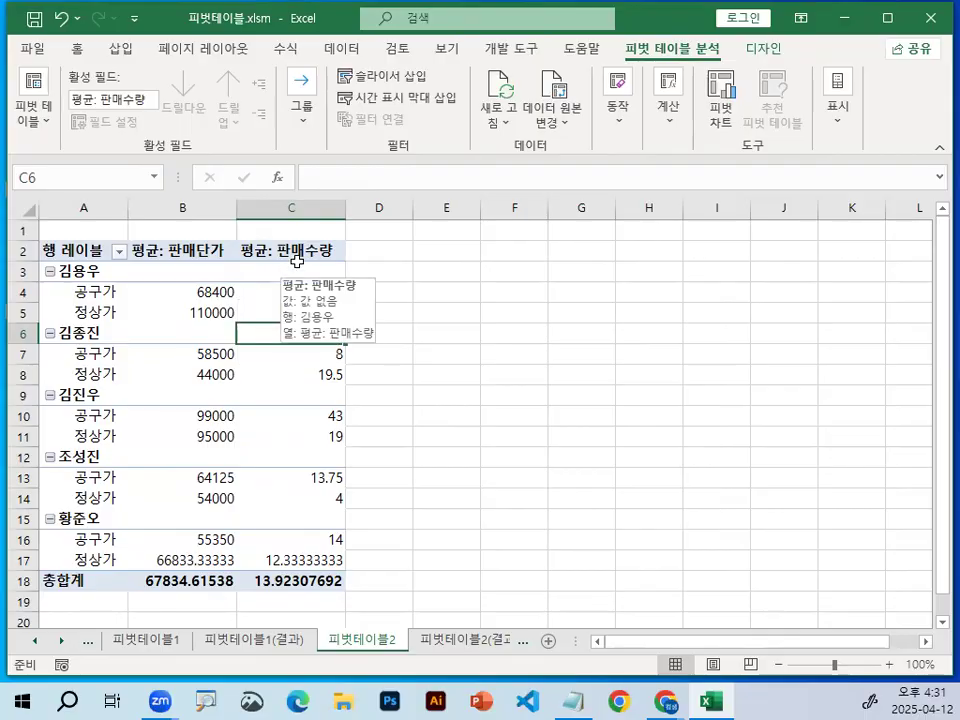
# Step: Set the pivot table's report layout to outline form (개요 형식으로 표시)
pyautogui.click(171, 329)
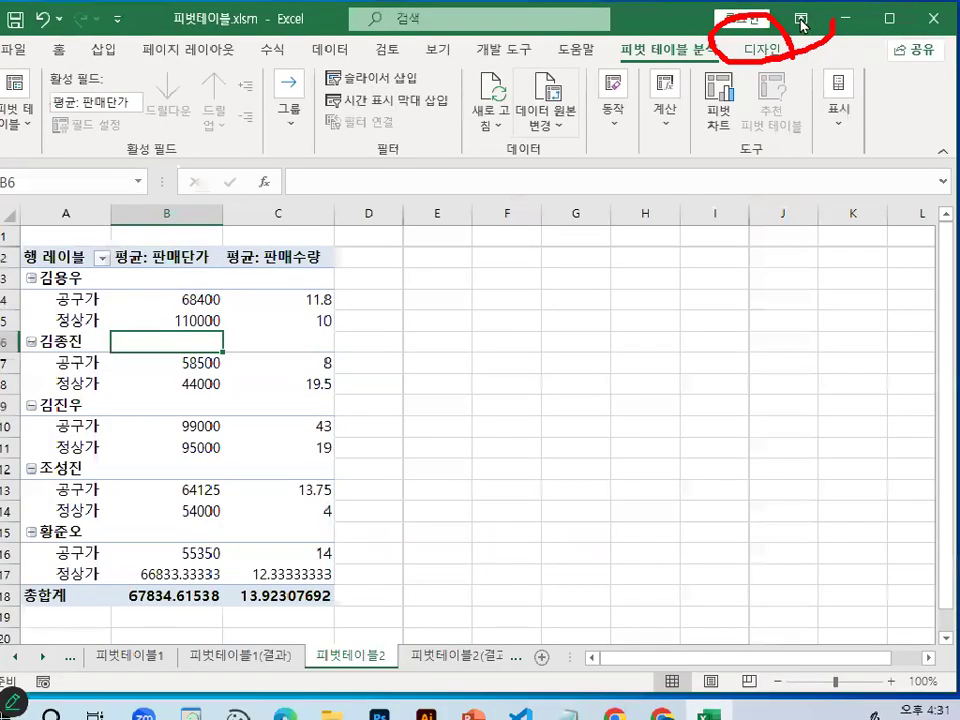
pyautogui.click(760, 48)
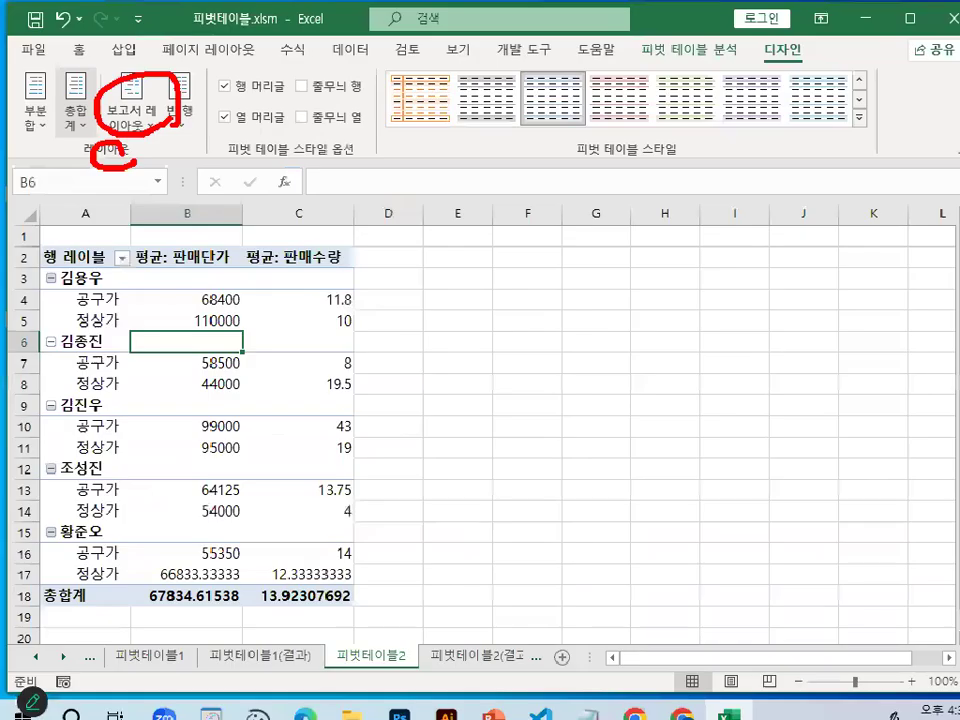
pyautogui.click(131, 100)
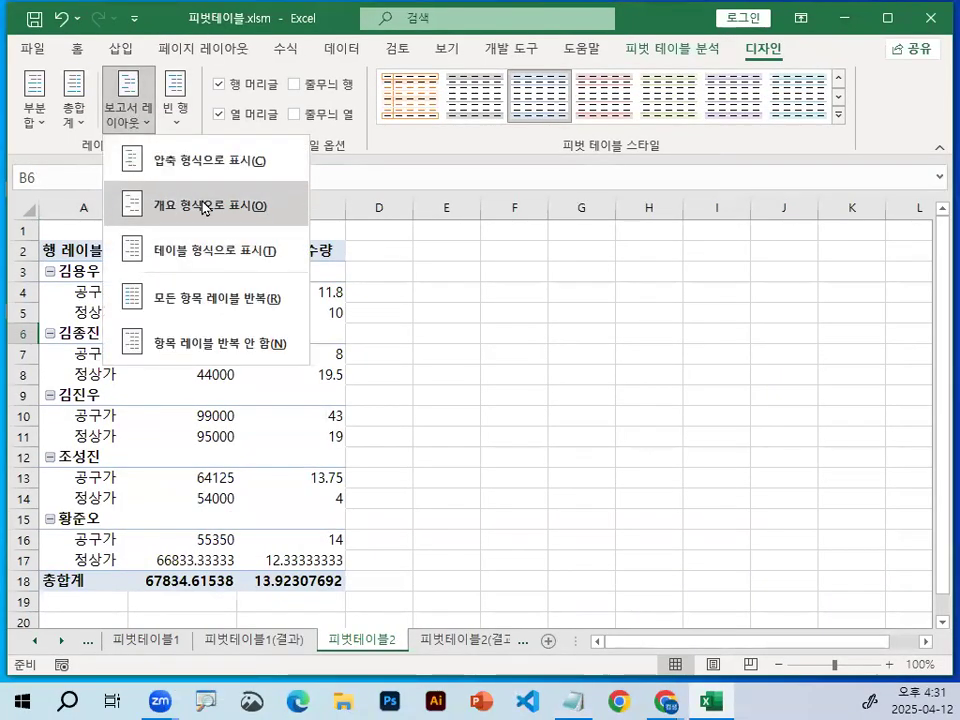
pyautogui.click(203, 207)
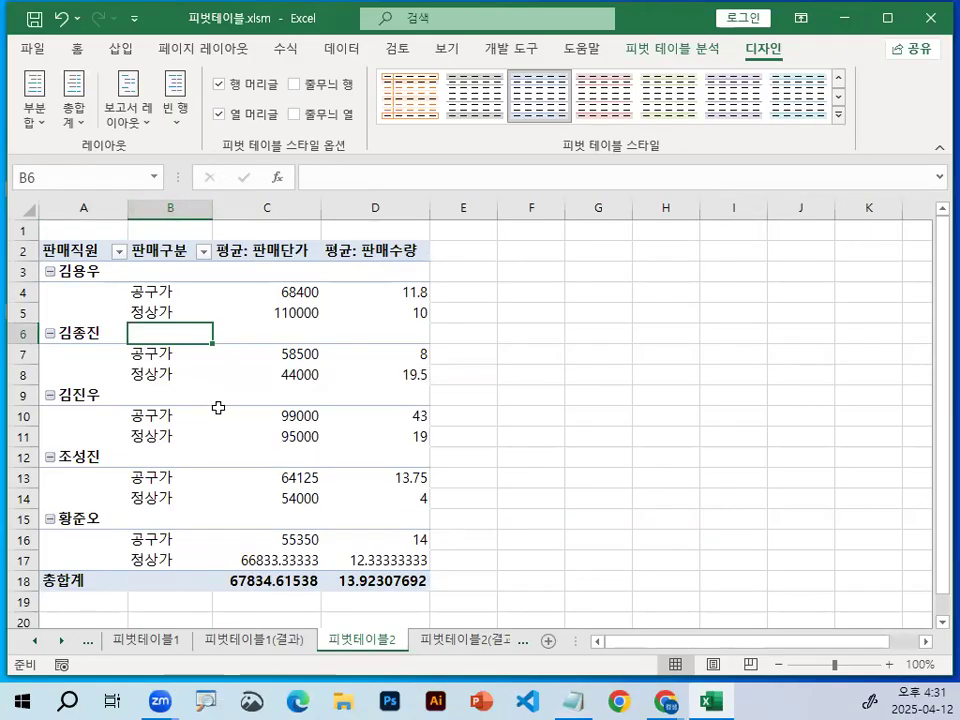
# Step: Zoom the sheet to 145% and examine the 평균: 판매단가 cell in the first salesperson's group row
pyautogui.click(188, 375)
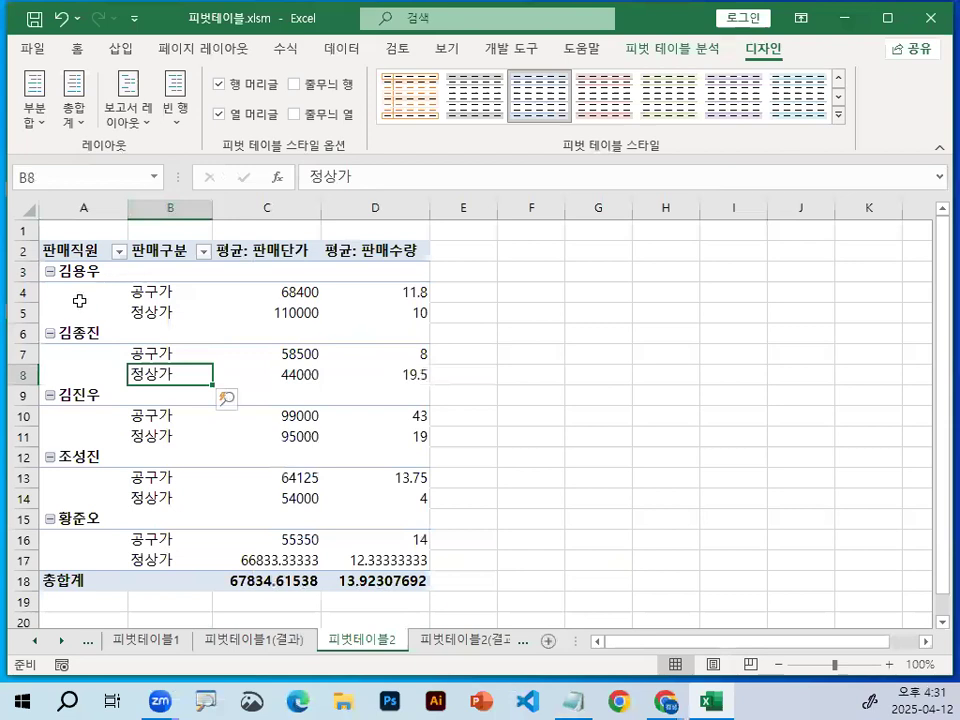
pyautogui.keyDown('ctrl'); pyautogui.scroll(3, 79, 301); pyautogui.keyUp('ctrl')
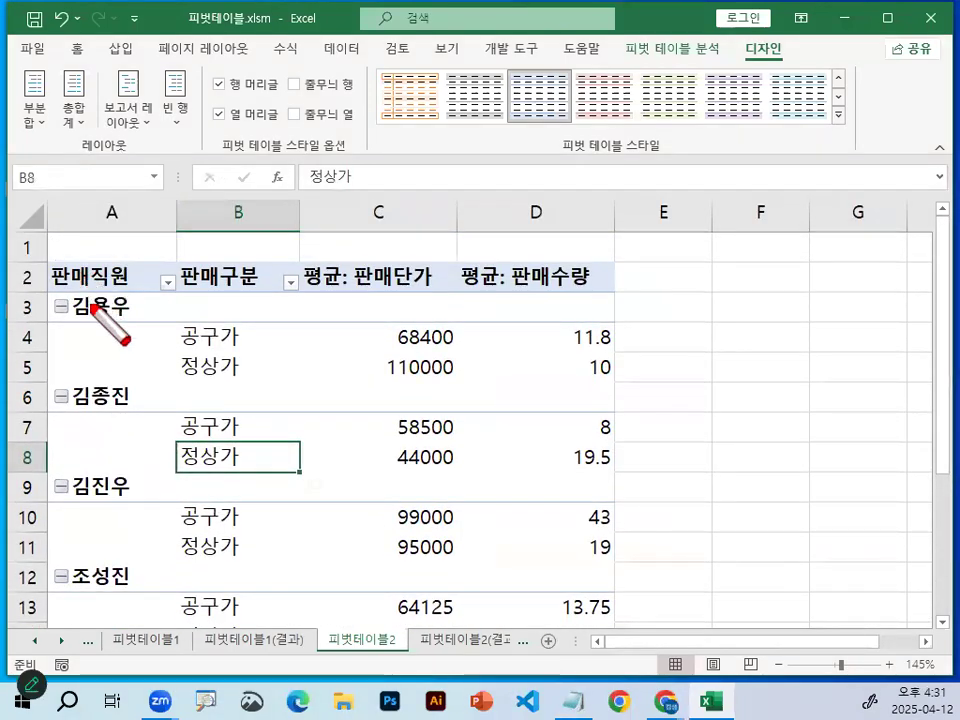
pyautogui.rightClick(108, 359)
pyautogui.moveTo(186, 403)
pyautogui.click(253, 443)
pyautogui.moveTo(372, 297); pyautogui.dragTo(493, 325)
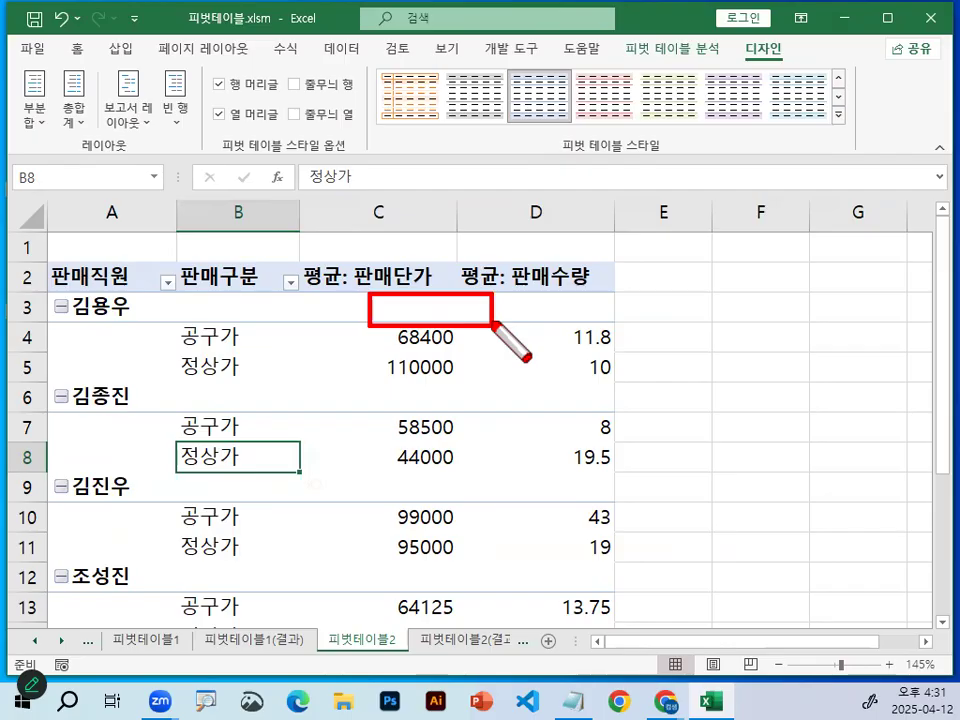
pyautogui.press('Escape')
# Step: Switch to the Notepad notes and review the 부분합 표시하는 부분 section on displaying subtotals at the top of each group
pyautogui.click(566, 700)
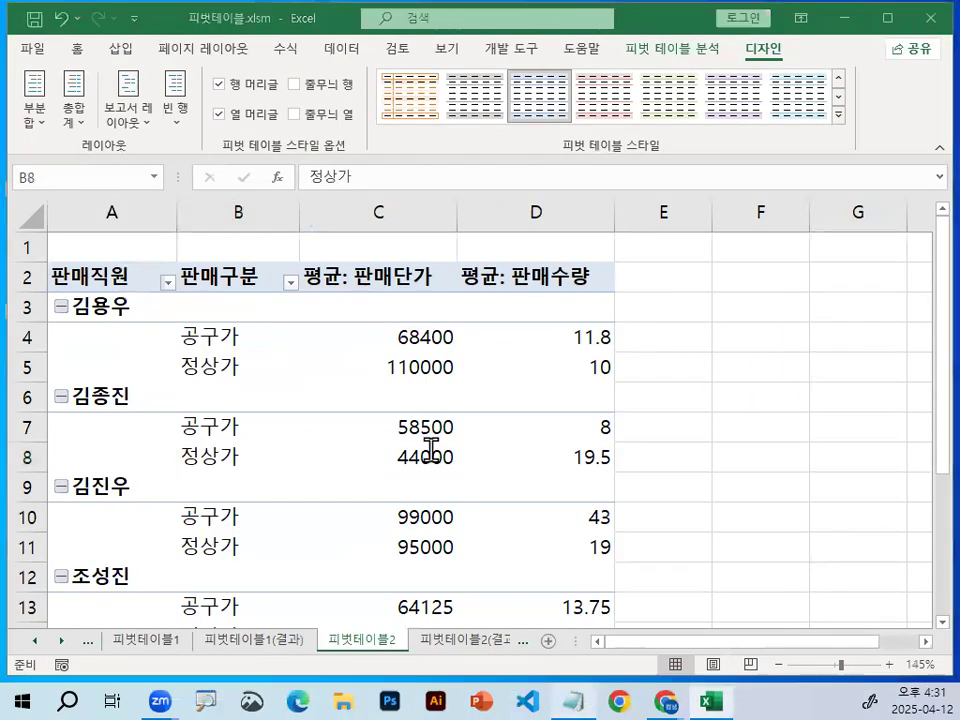
pyautogui.scroll(-3, 249, 325)
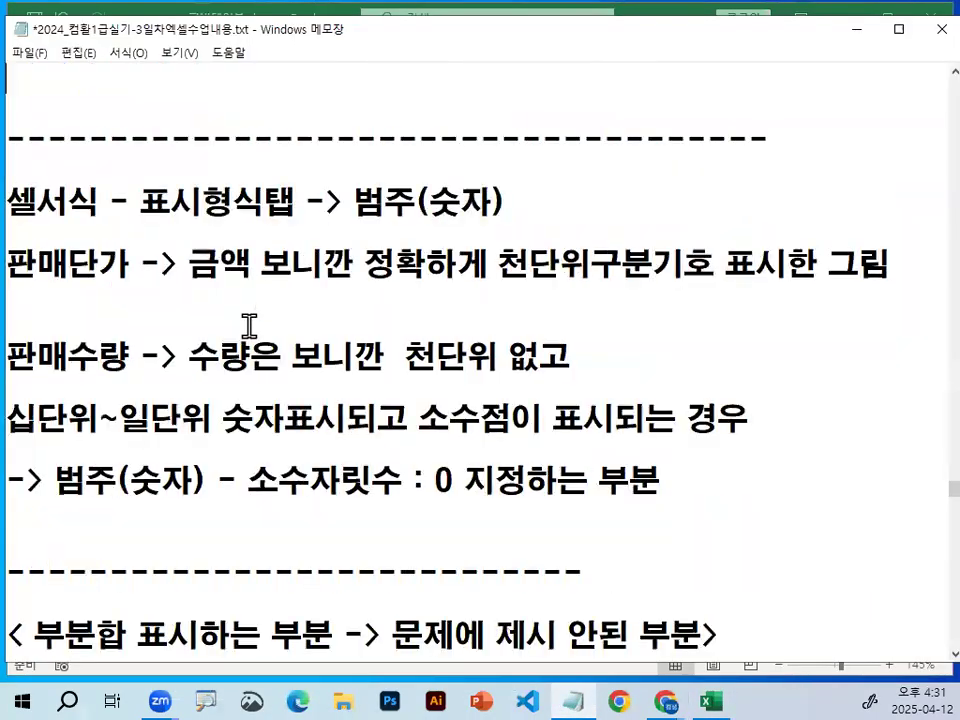
pyautogui.scroll(-2, 249, 325)
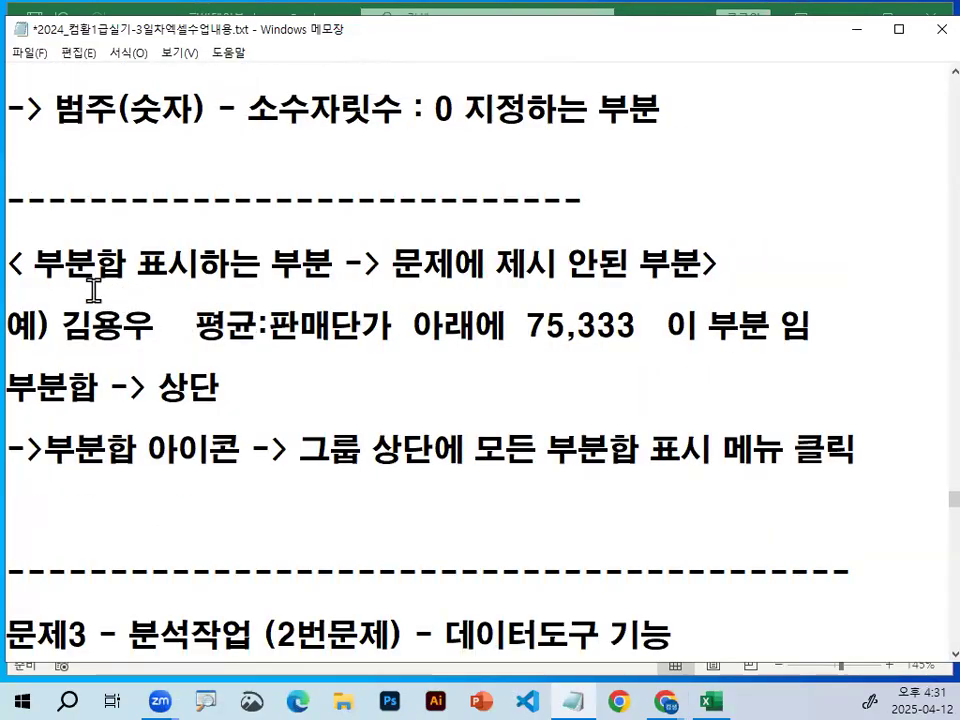
pyautogui.moveTo(34, 254); pyautogui.dragTo(338, 258)
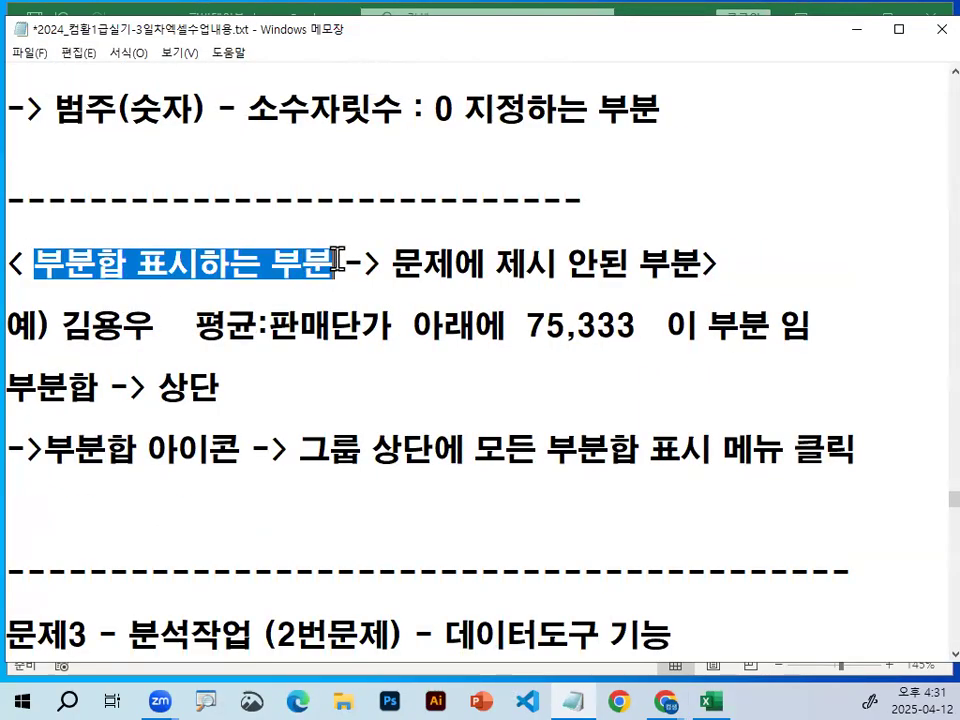
pyautogui.moveTo(63, 325); pyautogui.dragTo(877, 322)
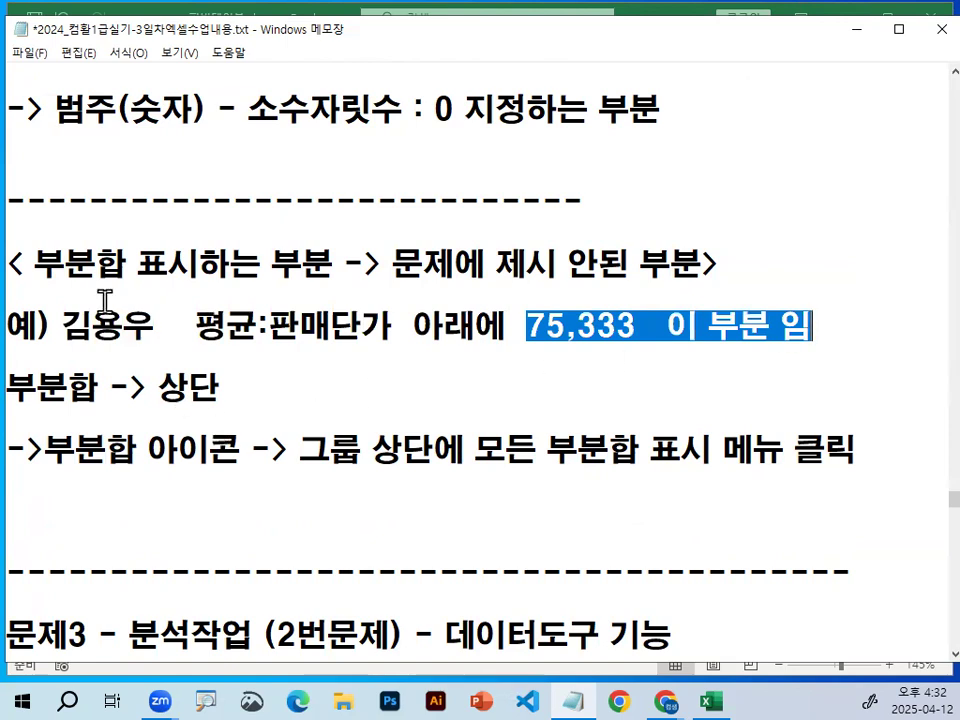
pyautogui.click(40, 265)
pyautogui.moveTo(36, 265); pyautogui.dragTo(135, 267)
pyautogui.moveTo(148, 388); pyautogui.dragTo(236, 389)
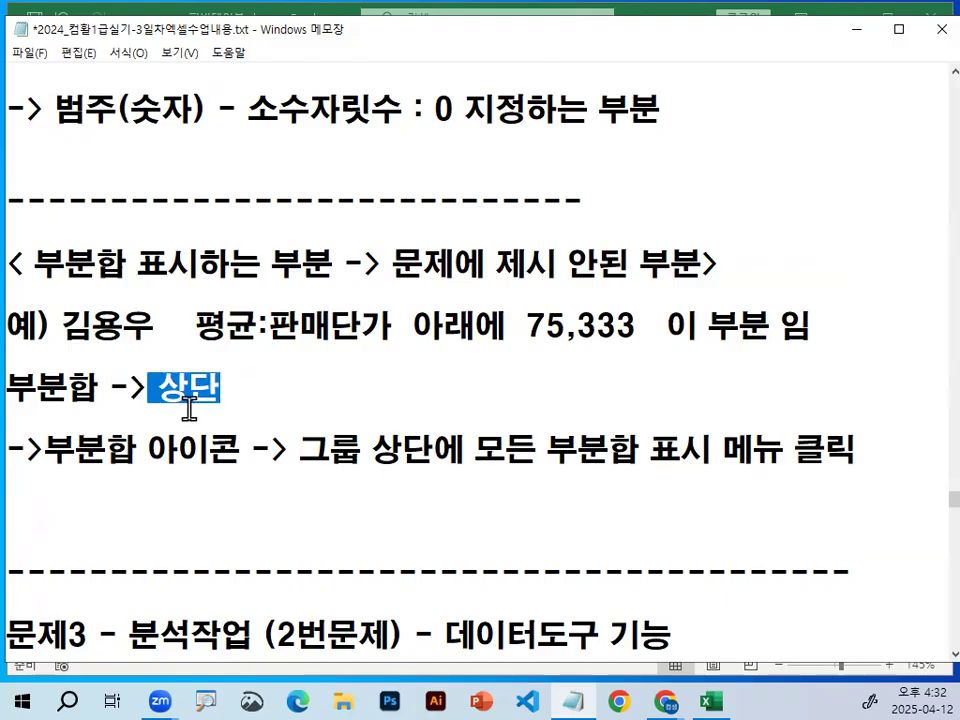
pyautogui.moveTo(44, 449); pyautogui.dragTo(238, 449)
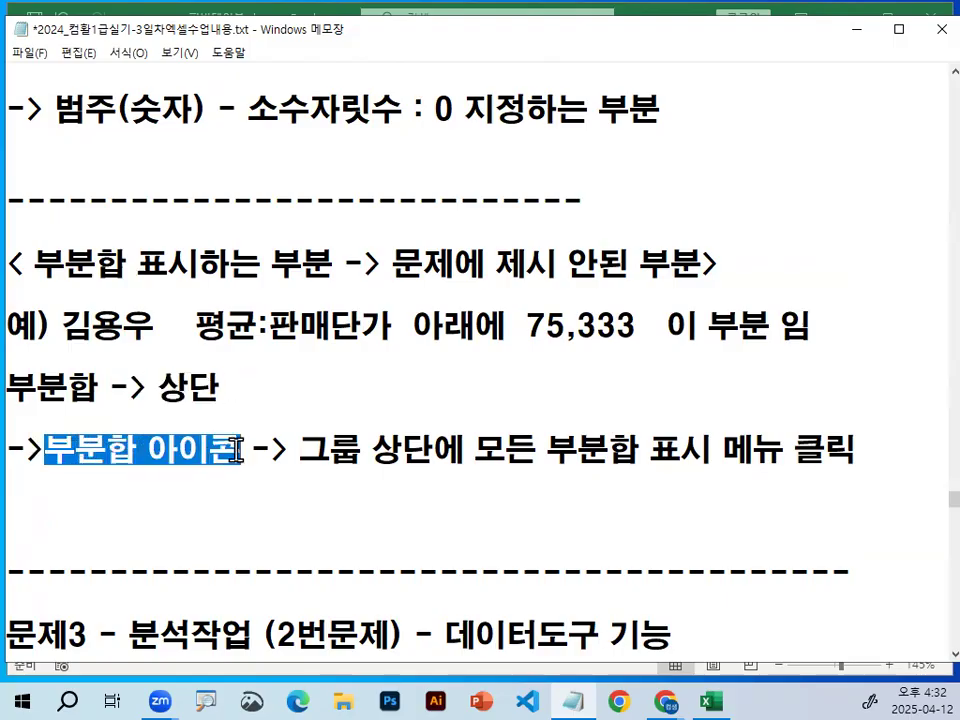
pyautogui.moveTo(300, 449); pyautogui.dragTo(893, 457)
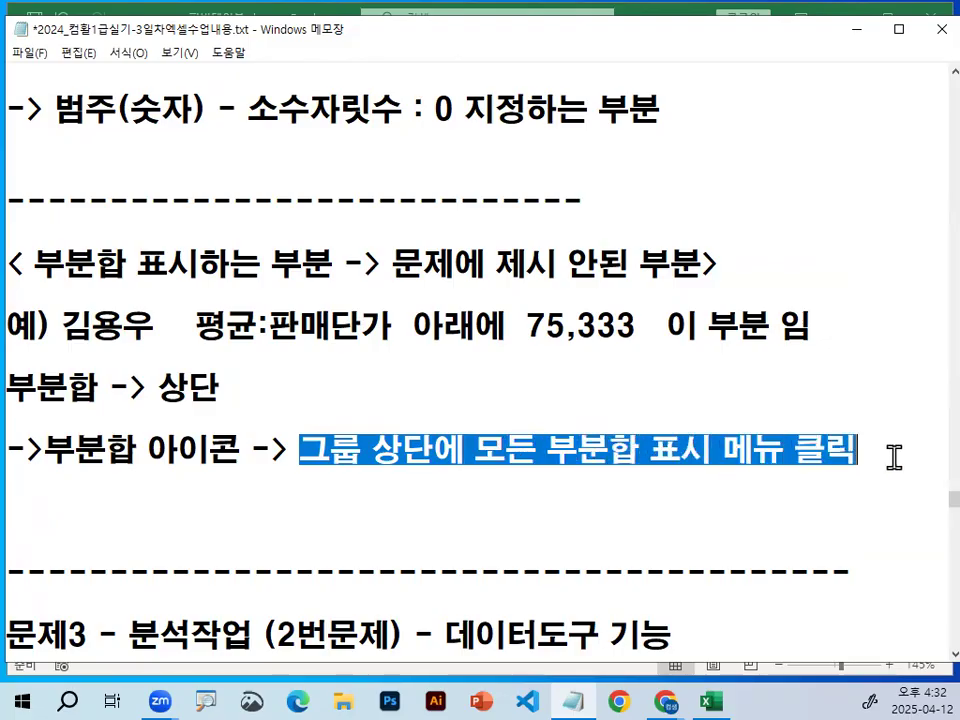
pyautogui.moveTo(45, 449); pyautogui.dragTo(244, 448)
pyautogui.click(248, 450)
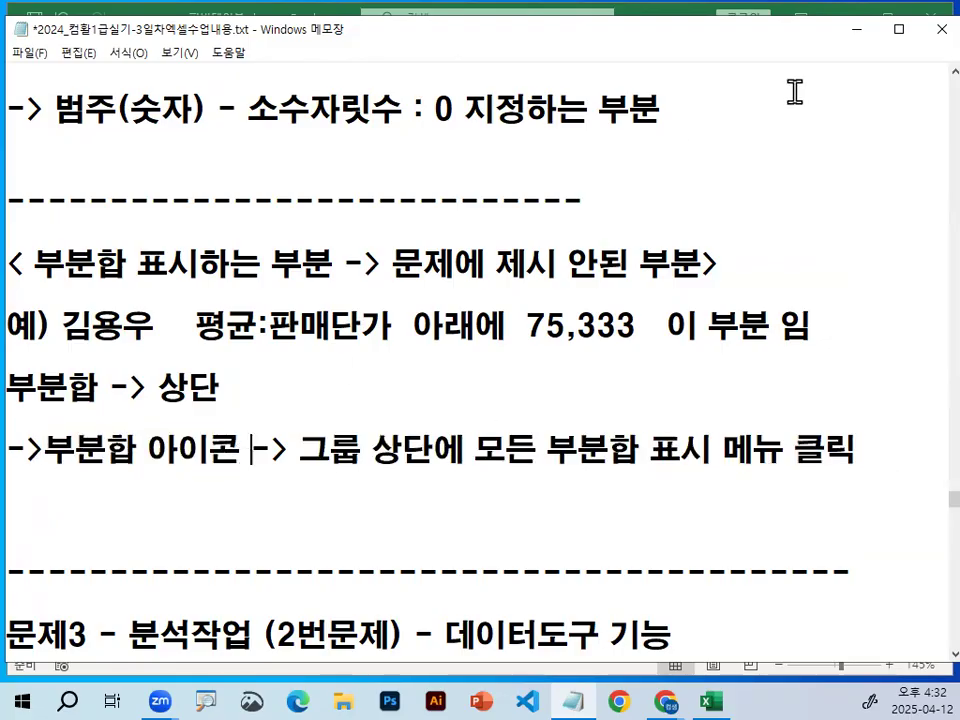
# Step: Switch to the Excel workbook and review the pivot table's subtotal display options on the 피벗테이블2 sheet
pyautogui.click(857, 31)
pyautogui.click(289, 336)
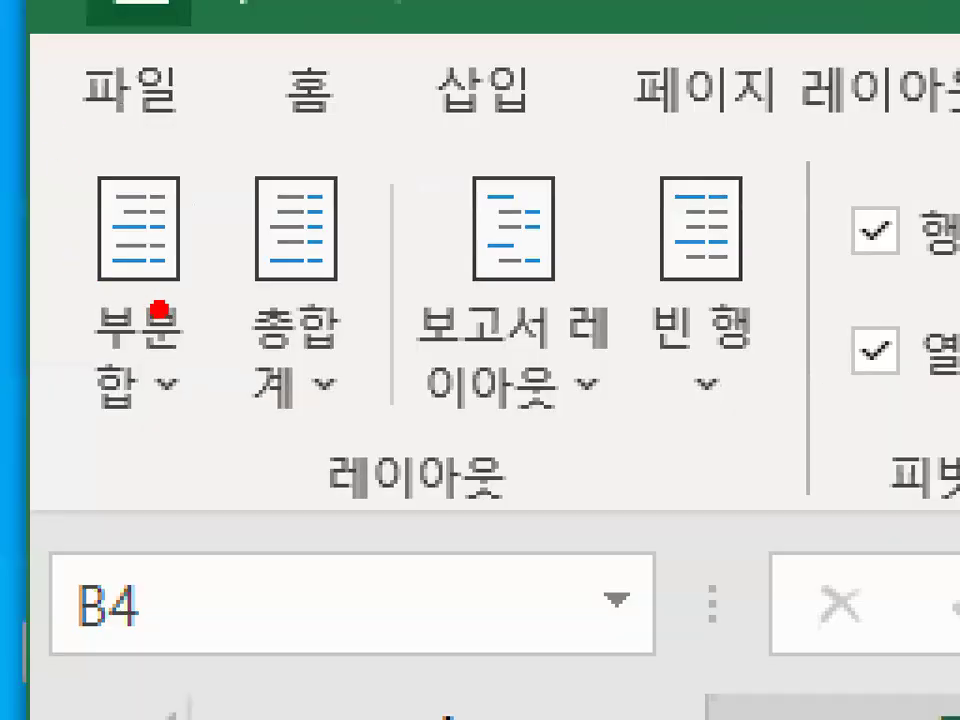
pyautogui.moveTo(66, 114); pyautogui.dragTo(54, 128)
pyautogui.moveTo(215, 410)
pyautogui.mouseDown()
pyautogui.moveTo(43, 253)
pyautogui.moveTo(228, 428)
pyautogui.mouseUp()
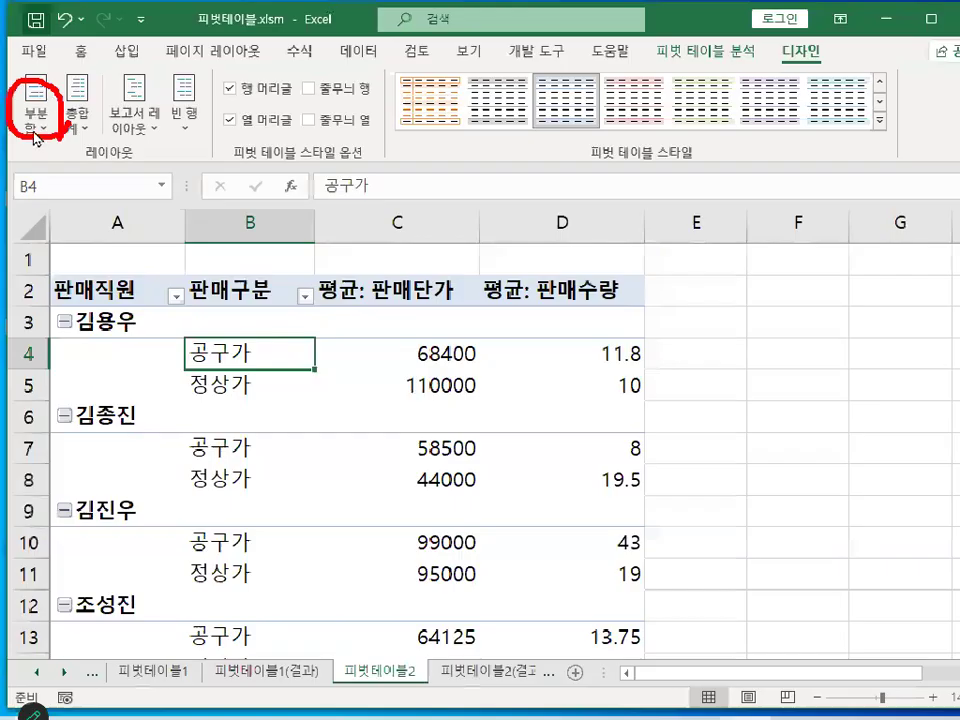
pyautogui.click(35, 130)
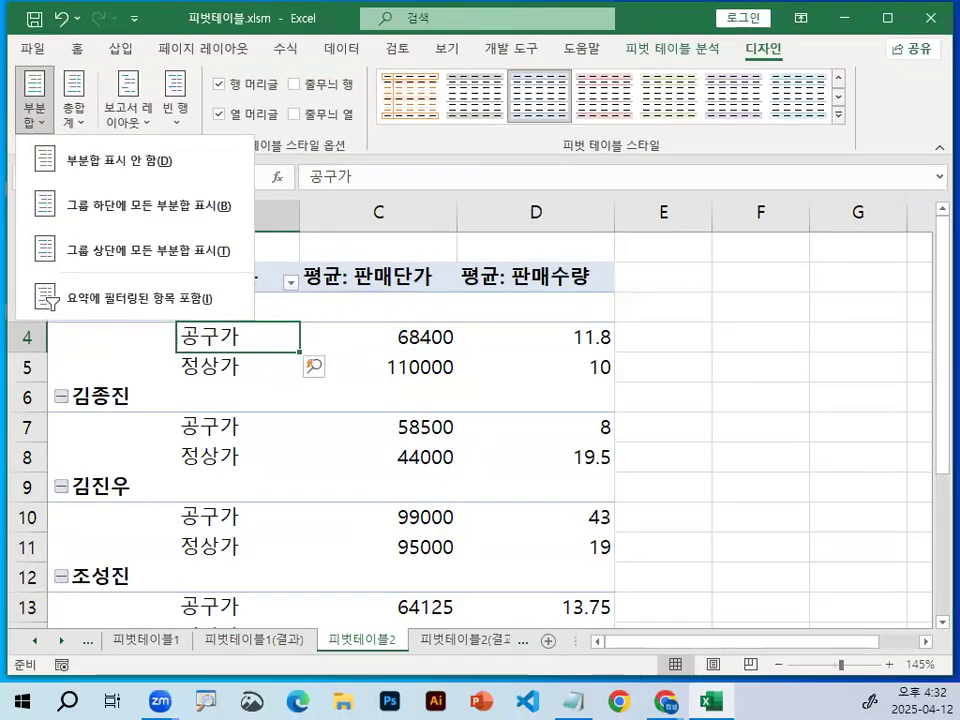
pyautogui.moveTo(339, 287)
pyautogui.mouseDown()
pyautogui.moveTo(424, 305)
pyautogui.moveTo(385, 322)
pyautogui.mouseUp()
pyautogui.press('Escape')
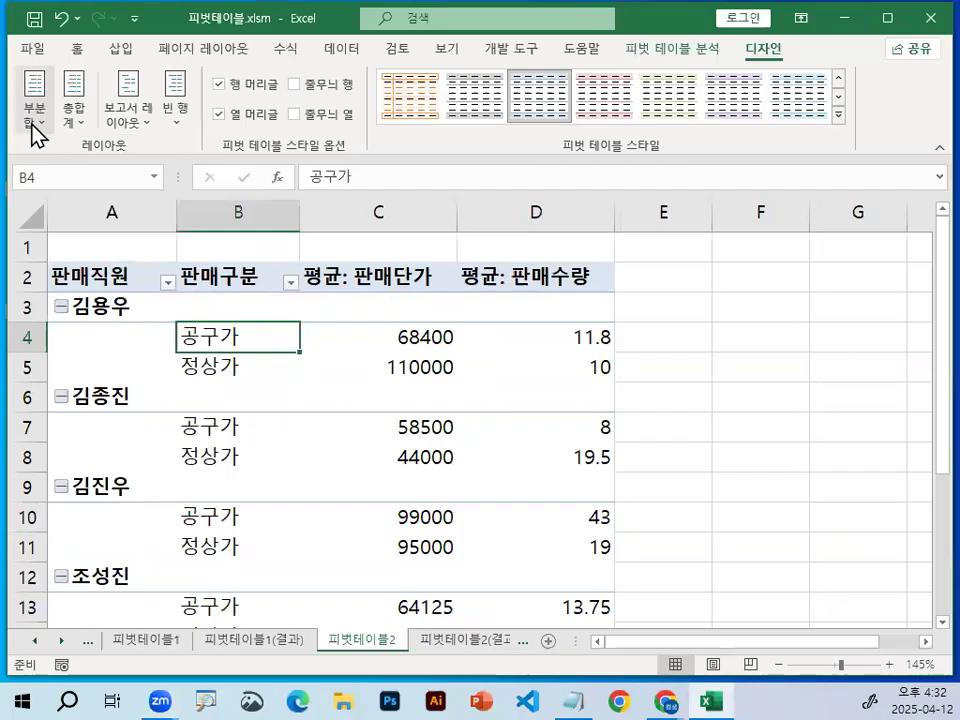
# Step: Set the pivot table to show all subtotals at the top of each group (그룹 상단에 모든 부분합 표시)
pyautogui.click(36, 126)
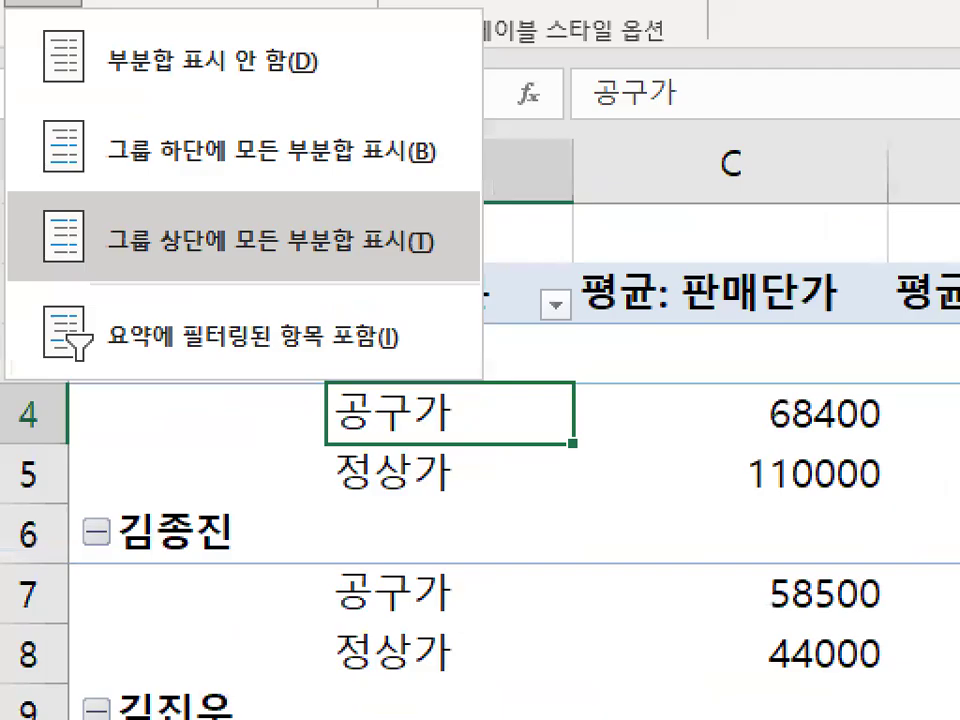
pyautogui.moveTo(85, 261); pyautogui.dragTo(495, 260)
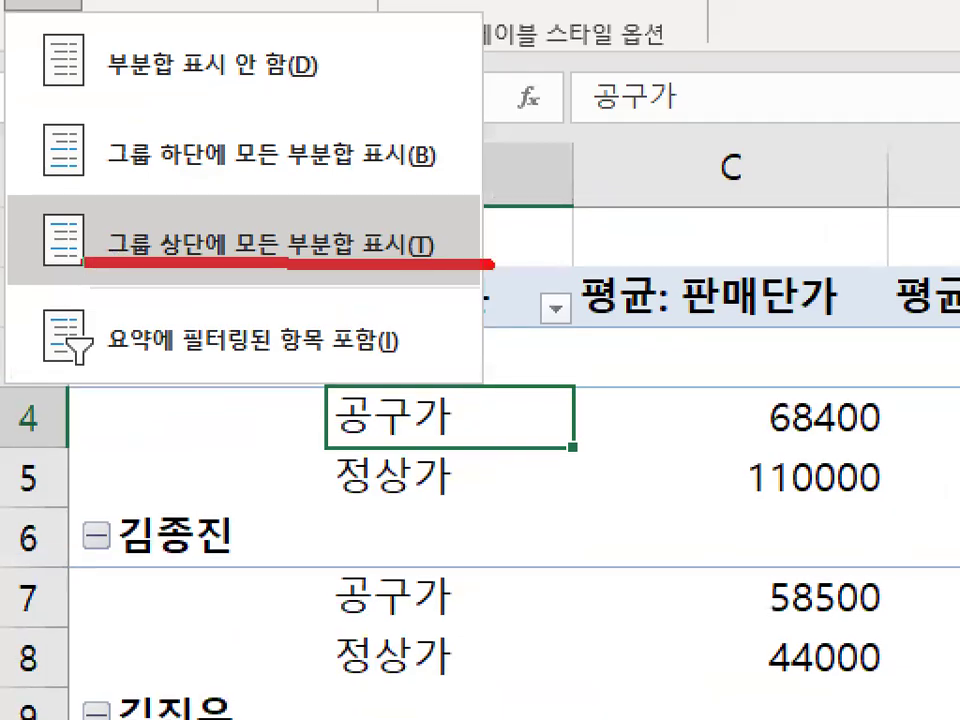
pyautogui.moveTo(285, 240); pyautogui.dragTo(411, 103)
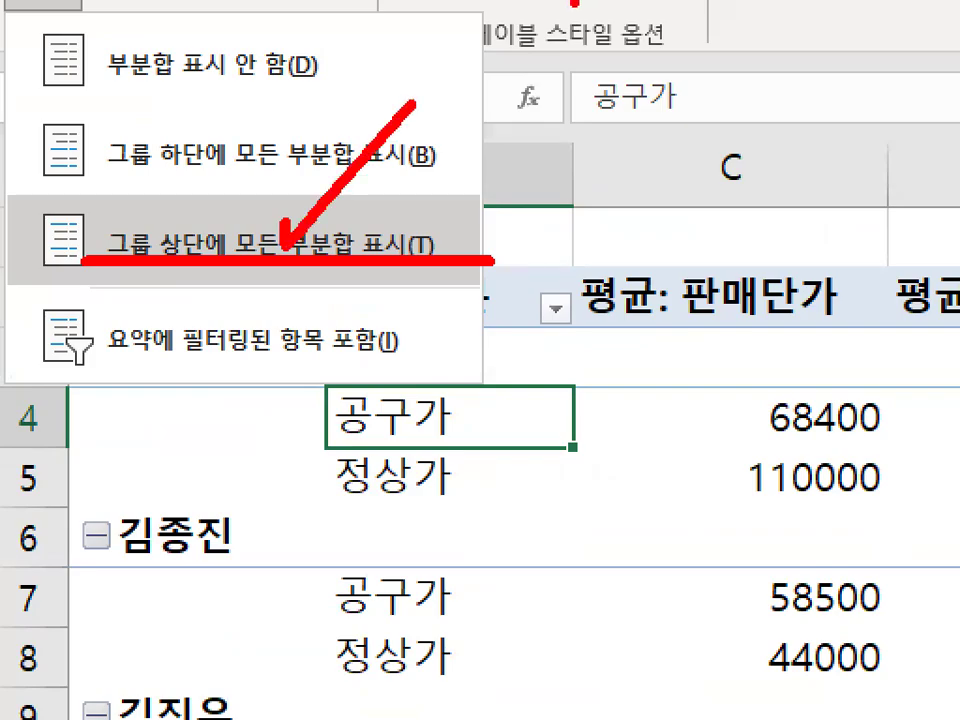
pyautogui.press('Escape')
pyautogui.click(34, 120)
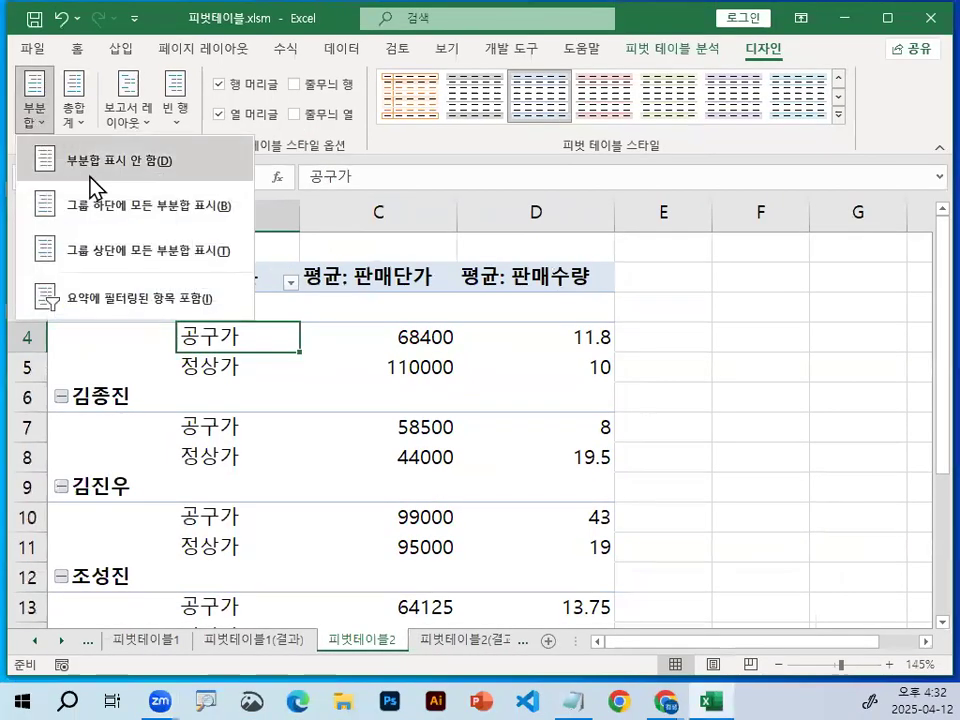
pyautogui.click(108, 260)
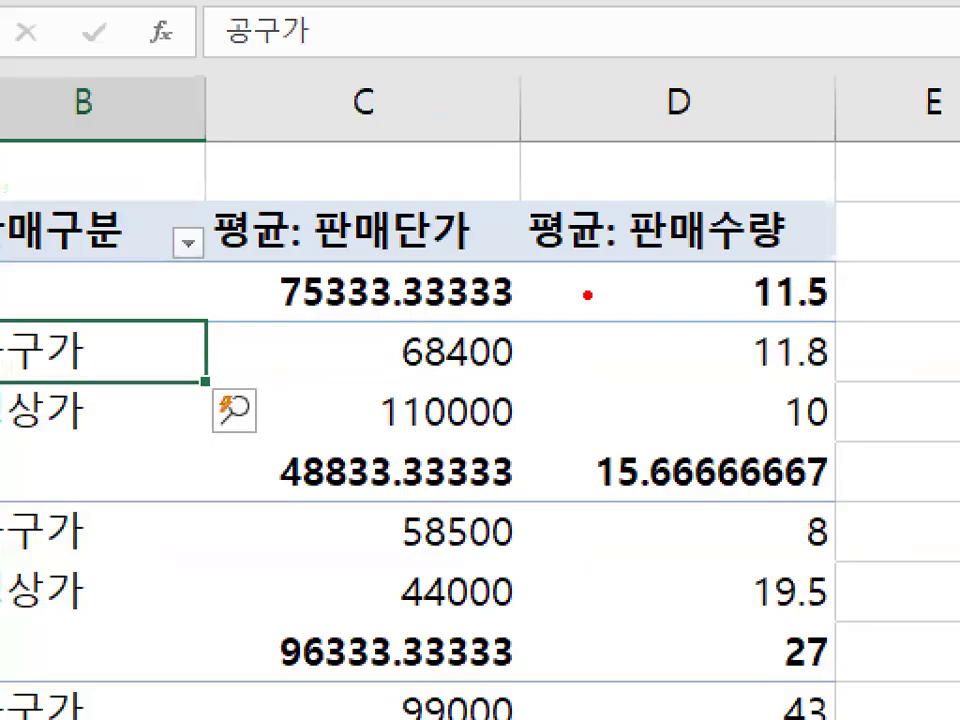
# Step: Examine the first salesperson's subtotals under 평균: 판매단가 and 평균: 판매수량
pyautogui.moveTo(486, 308); pyautogui.dragTo(398, 320)
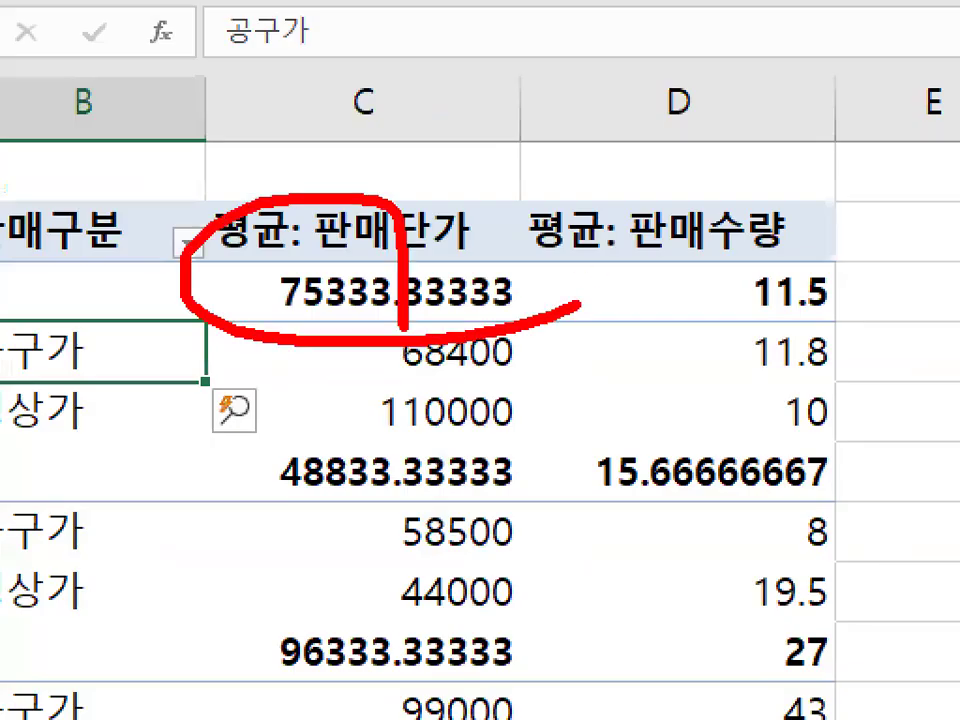
pyautogui.press('Escape')
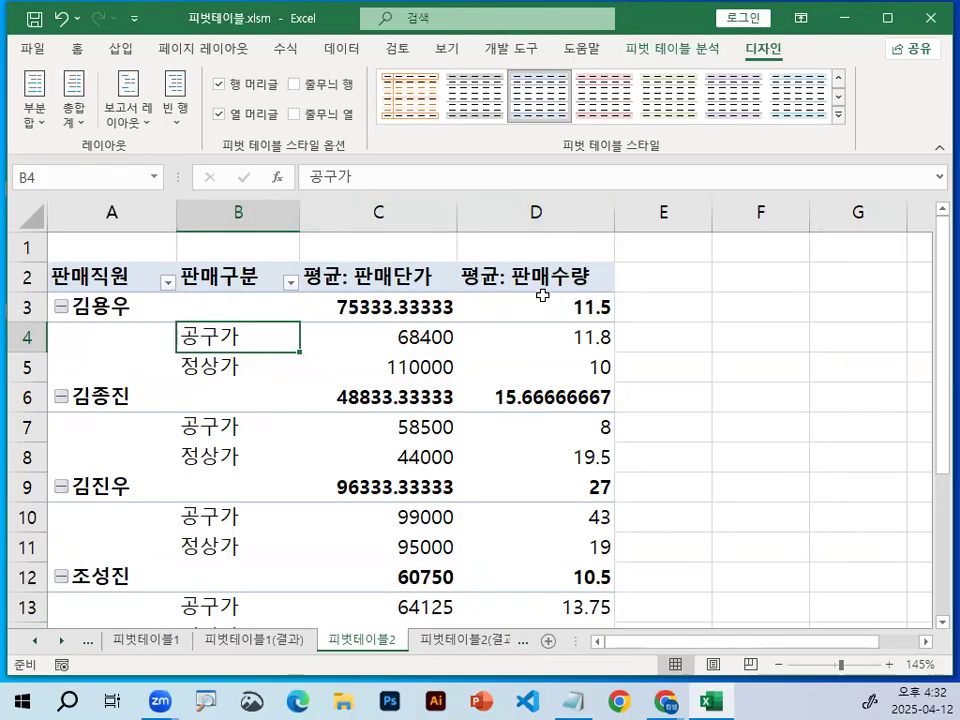
pyautogui.moveTo(516, 337)
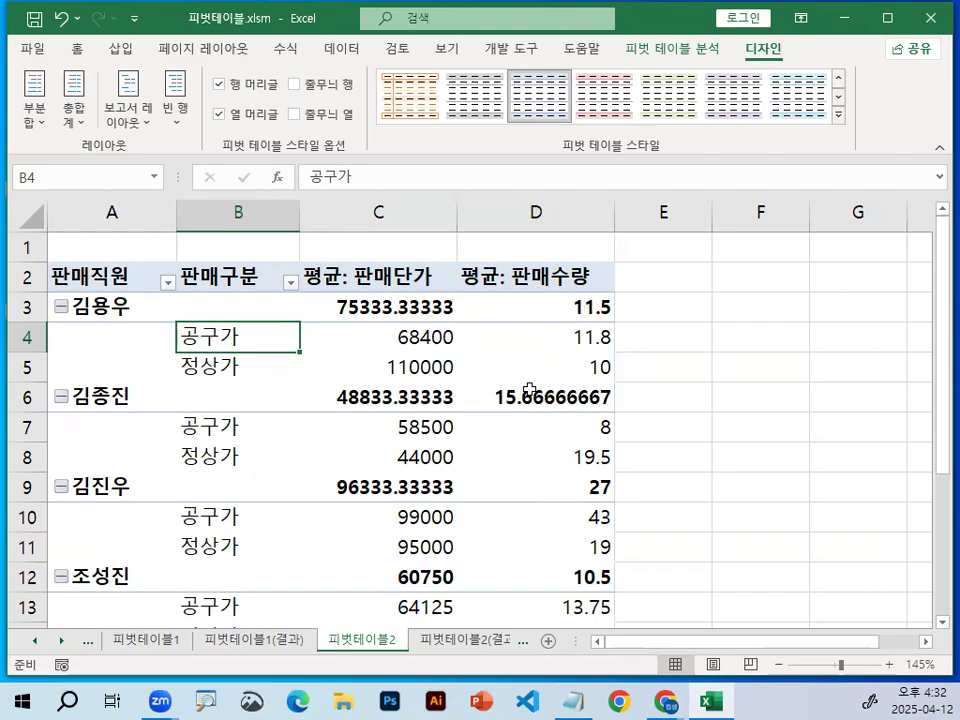
pyautogui.moveTo(540, 307)
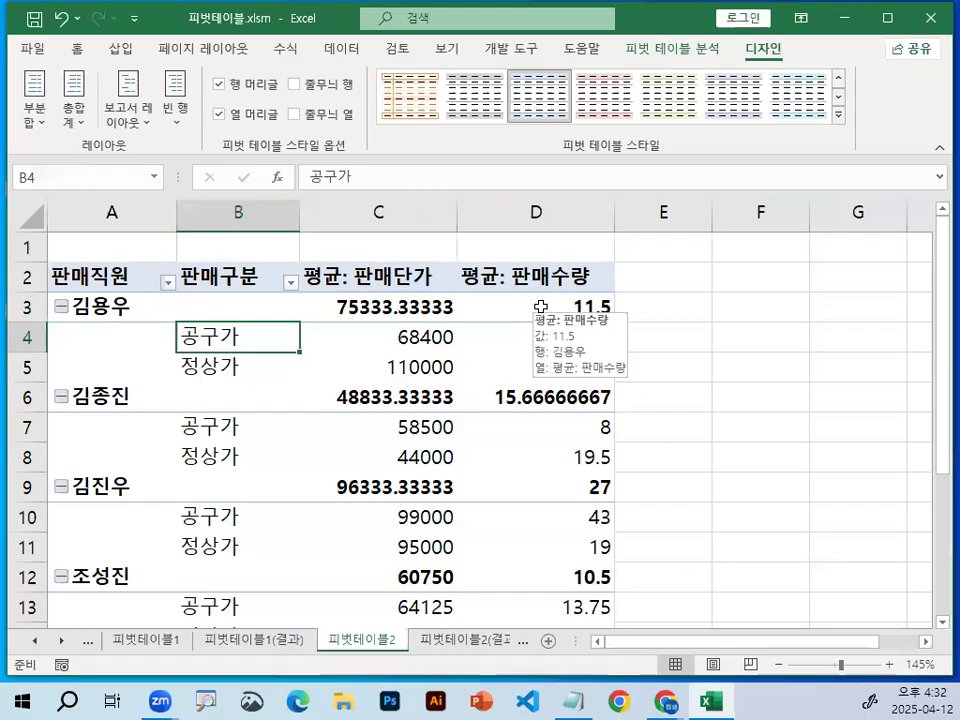
pyautogui.hotkey('ctrl', '1')
pyautogui.click(338, 304)
pyautogui.moveTo(463, 312)
pyautogui.mouseDown()
pyautogui.moveTo(406, 271)
pyautogui.moveTo(473, 337)
pyautogui.mouseUp()
pyautogui.press('Escape')
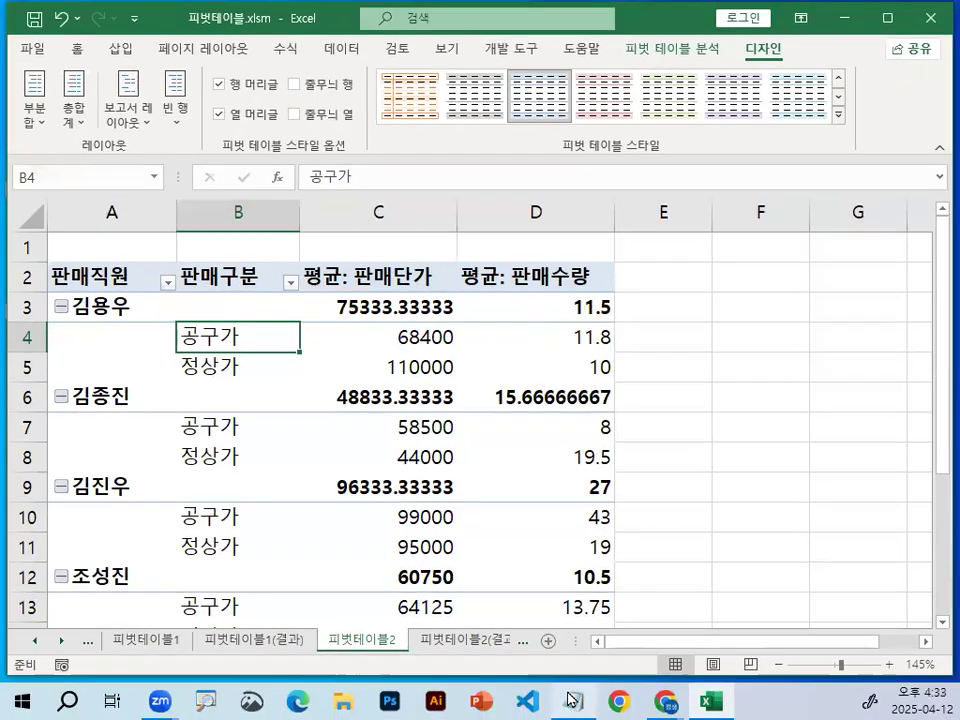
# Step: Switch to the Notepad notes and review the subtotal section and the number format rules for 판매단가 and 판매수량
pyautogui.hotkey('alt', 'Tab')
pyautogui.scroll(1, 122, 410)
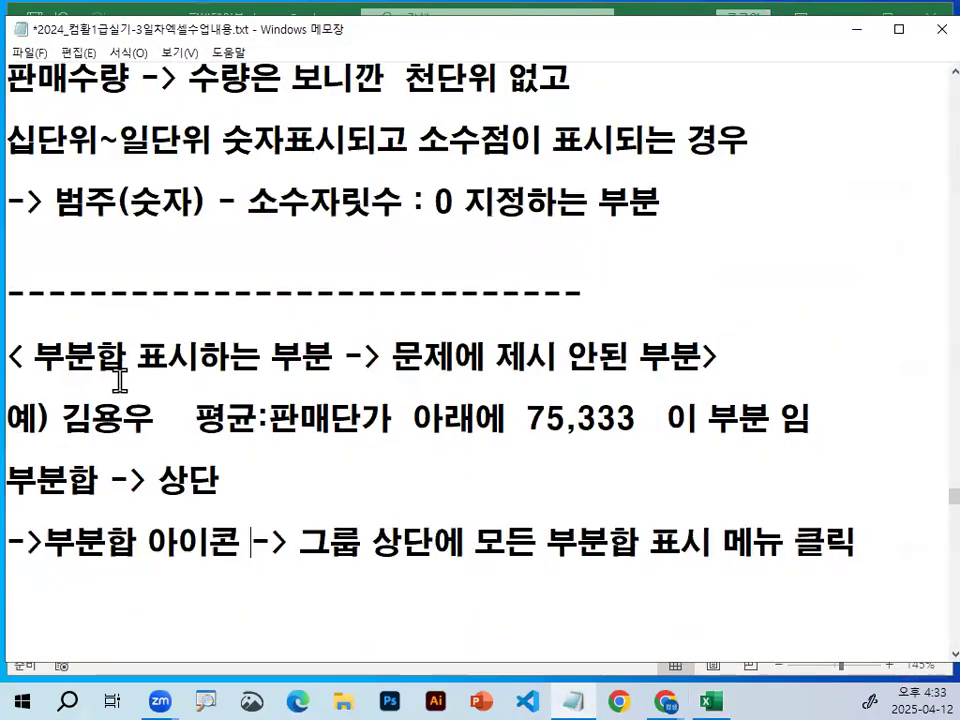
pyautogui.moveTo(20, 345); pyautogui.dragTo(916, 557)
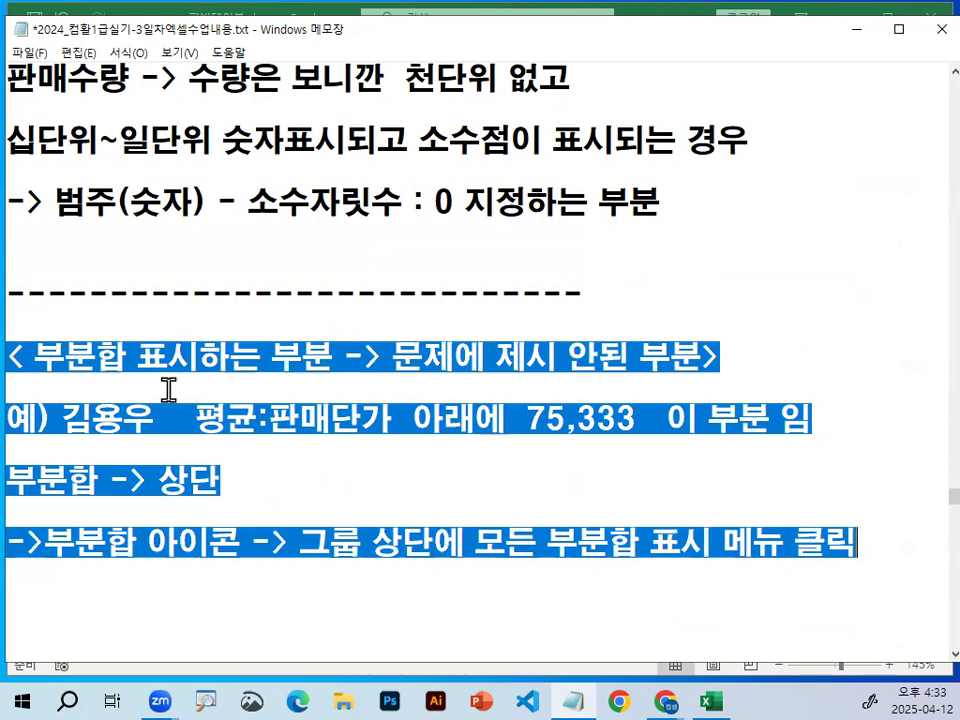
pyautogui.click(167, 390)
pyautogui.scroll(2, 167, 390)
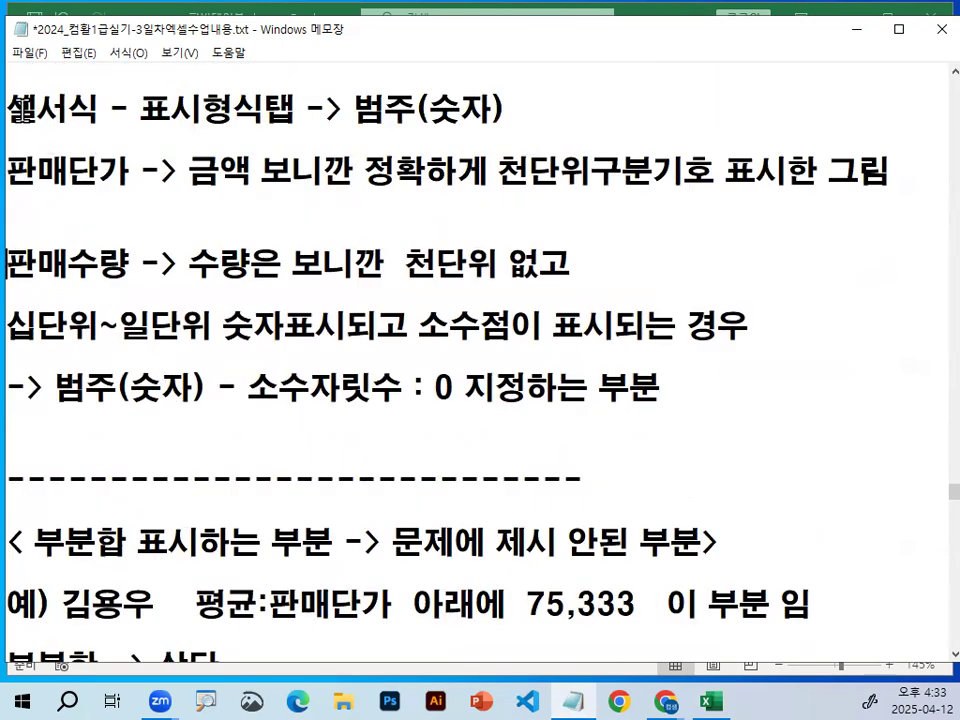
pyautogui.moveTo(16, 263); pyautogui.dragTo(92, 263)
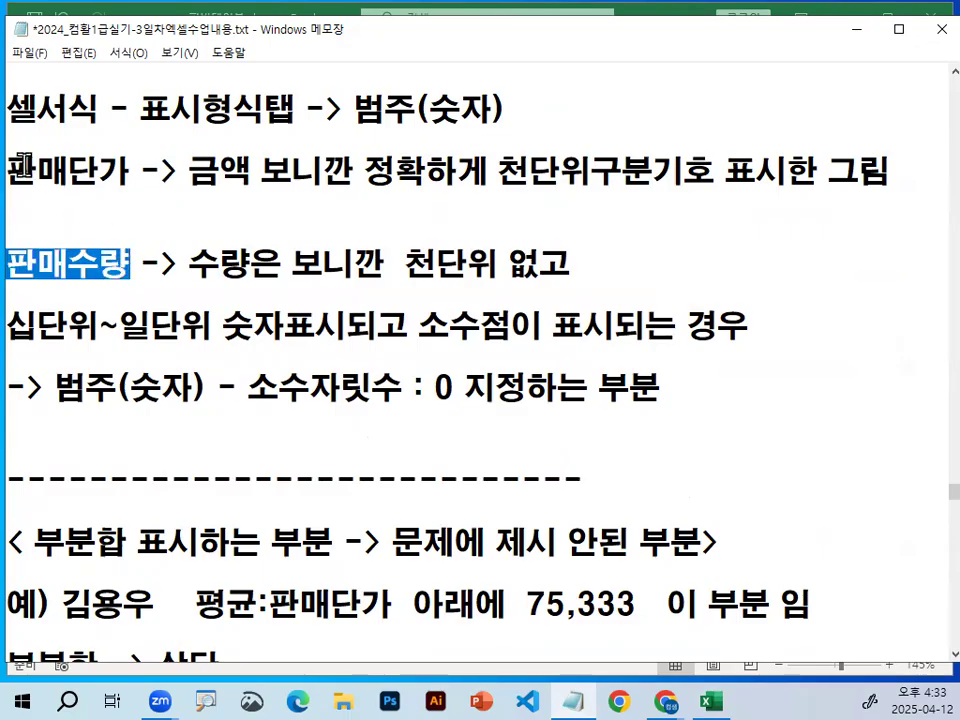
pyautogui.moveTo(17, 170); pyautogui.dragTo(123, 170)
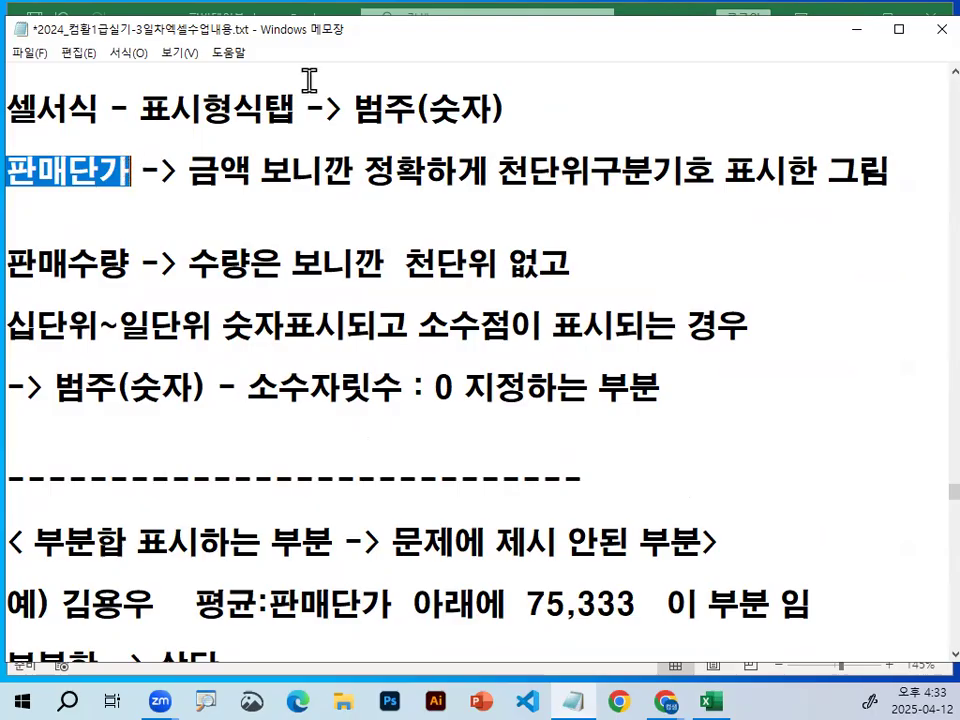
# Step: Switch to the Excel workbook and examine the decimals in the pivot table's 평균: 판매수량 and 평균: 판매단가 columns
pyautogui.click(856, 29)
pyautogui.moveTo(595, 307); pyautogui.dragTo(583, 603)
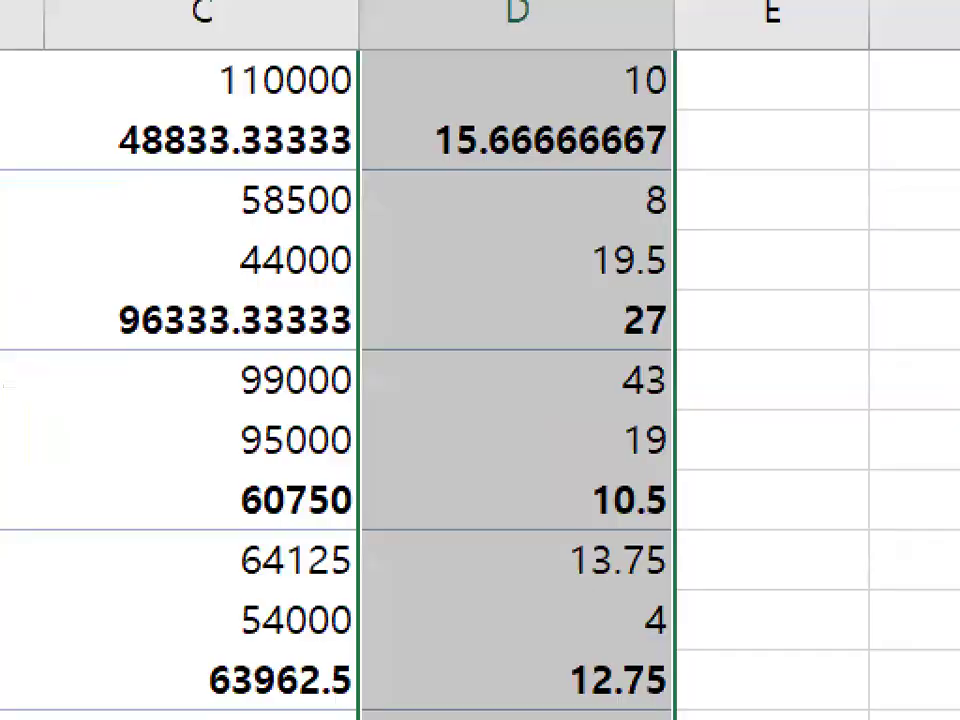
pyautogui.moveTo(627, 403)
pyautogui.mouseDown()
pyautogui.moveTo(511, 440)
pyautogui.moveTo(613, 393)
pyautogui.mouseUp()
pyautogui.press('Escape')
pyautogui.click(228, 154)
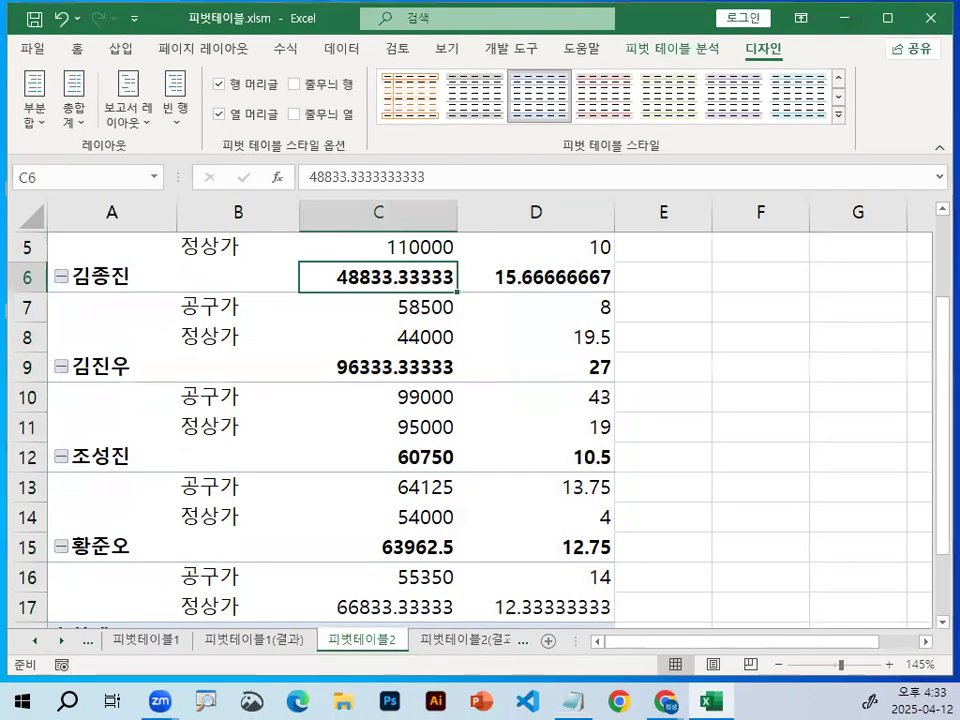
pyautogui.moveTo(349, 198); pyautogui.dragTo(151, 206)
pyautogui.moveTo(316, 333); pyautogui.dragTo(545, 340)
pyautogui.press('Escape')
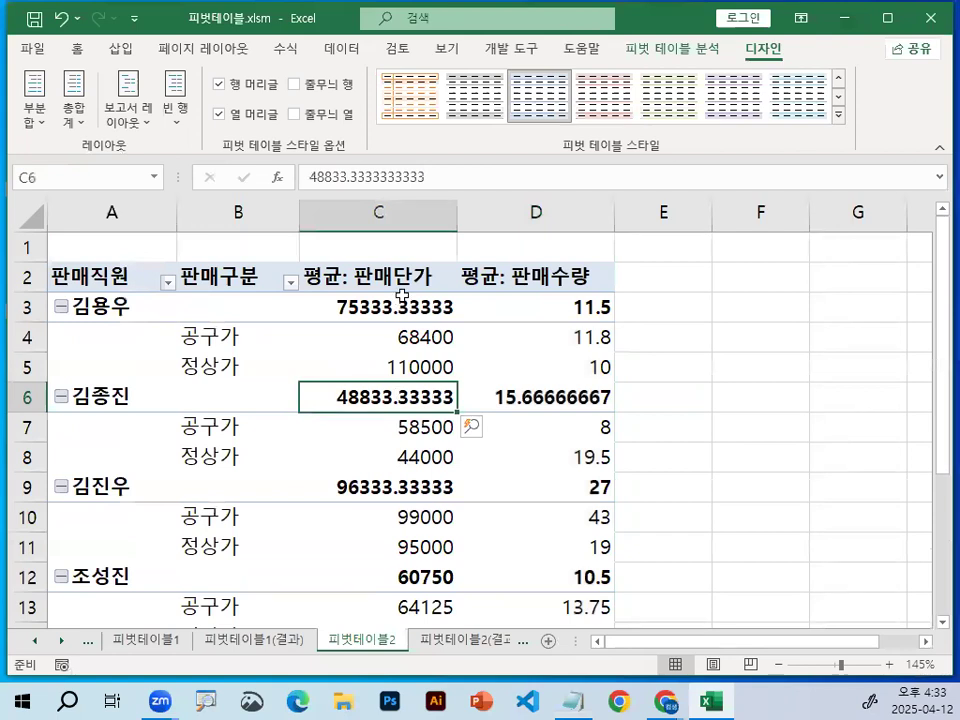
# Step: Format the 평균: 판매단가 values in C3:C18 as 숫자 with 0 decimal places and the thousands separator
pyautogui.moveTo(403, 296); pyautogui.dragTo(437, 557)
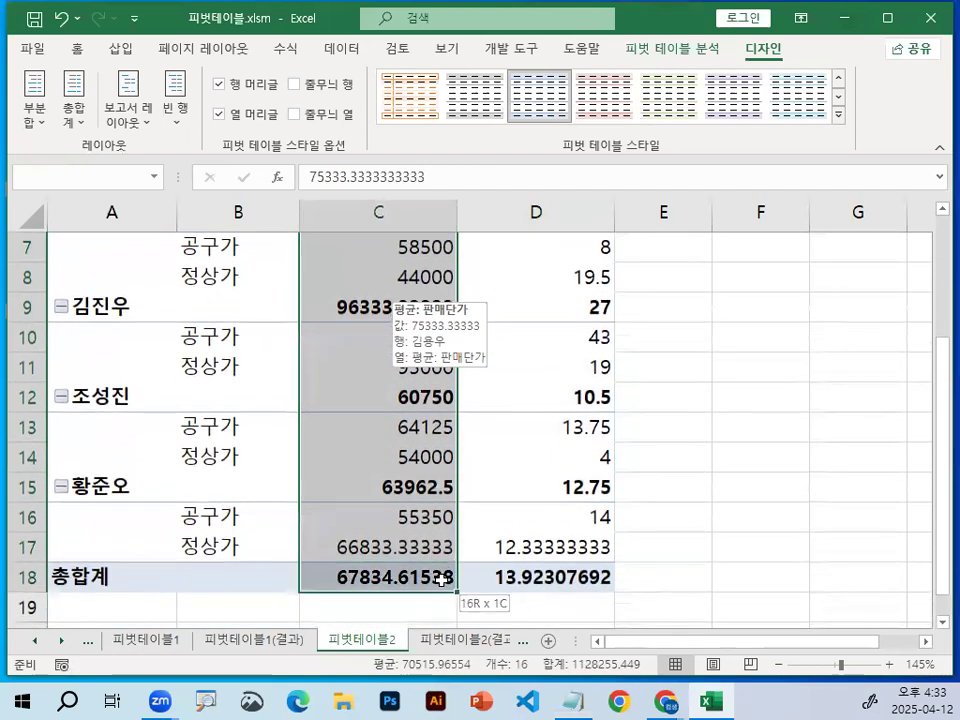
pyautogui.rightClick(392, 497)
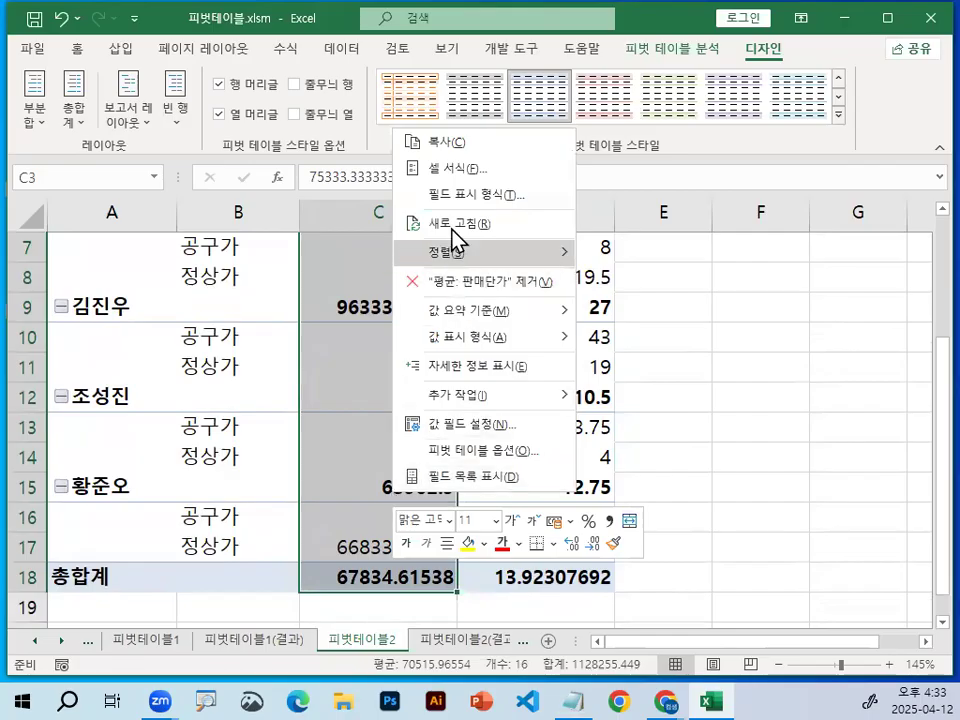
pyautogui.click(450, 170)
pyautogui.click(229, 110)
pyautogui.click(339, 173)
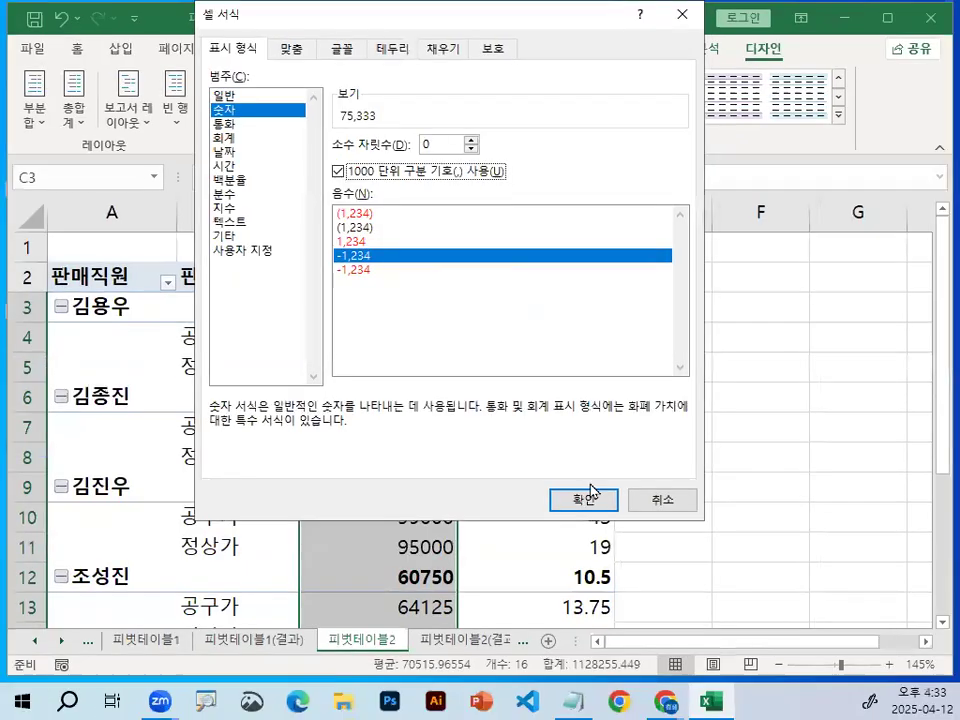
# Step: Apply the Number format with 0 decimal places and a thousands separator to the average 판매단가 values
pyautogui.click(587, 494)
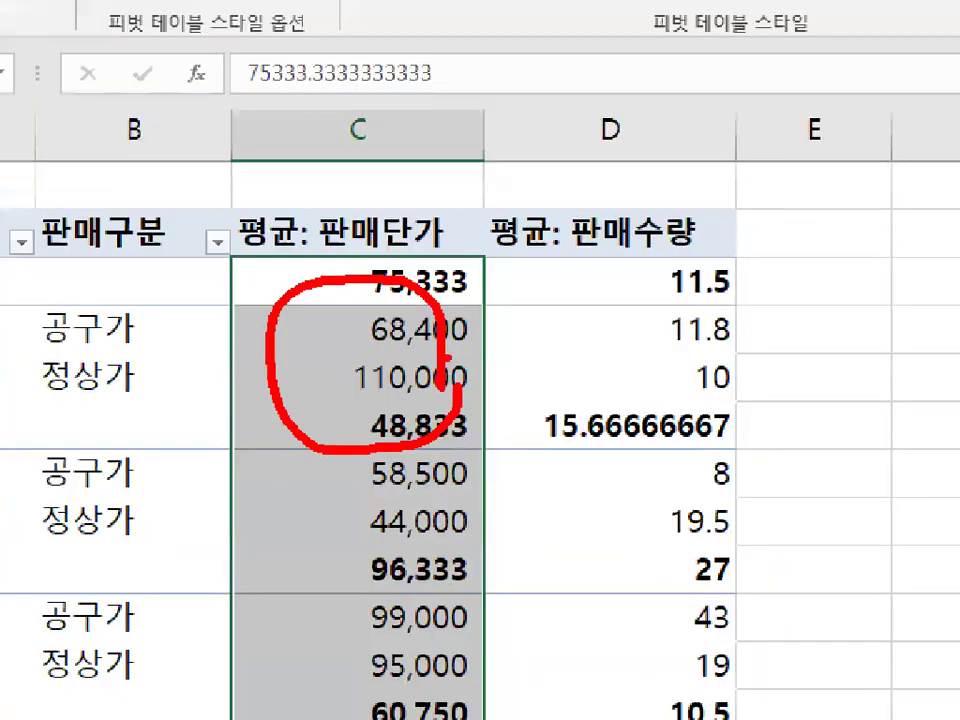
pyautogui.click(641, 272)
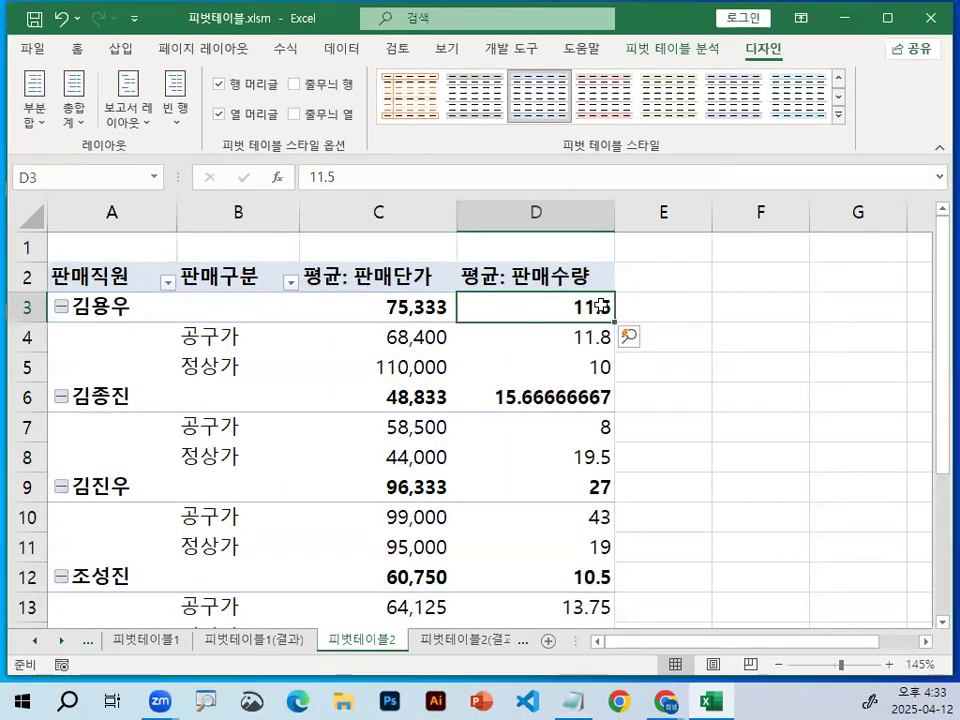
# Step: Switch to Notepad and review the notes on the number format and decimal places for 판매수량
pyautogui.click(572, 699)
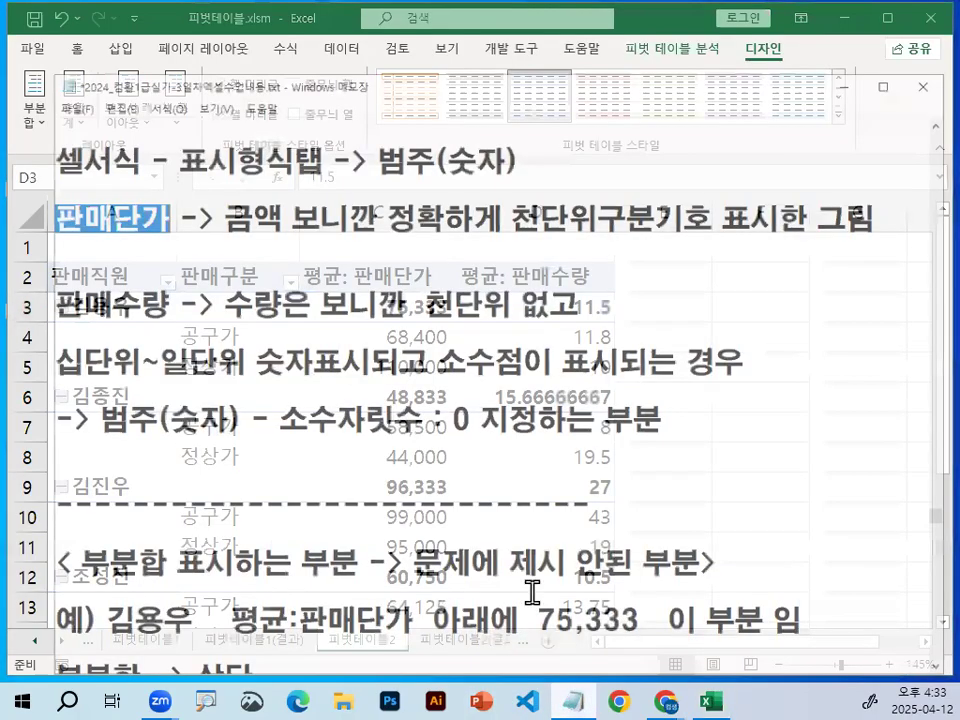
pyautogui.click(81, 268)
pyautogui.moveTo(8, 265); pyautogui.dragTo(609, 268)
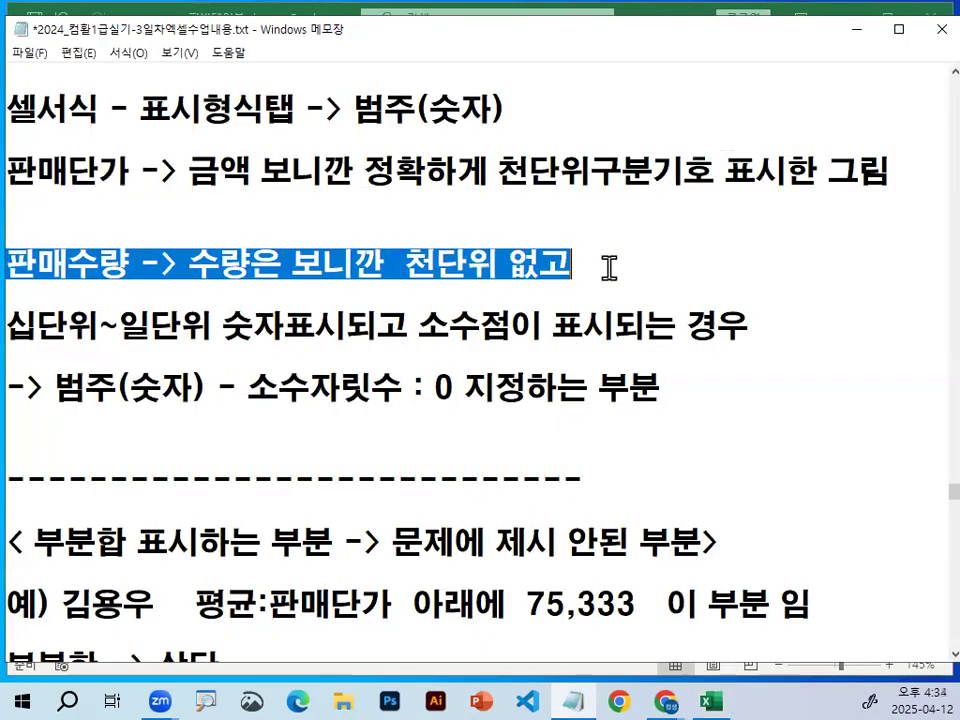
pyautogui.moveTo(10, 326); pyautogui.dragTo(213, 330)
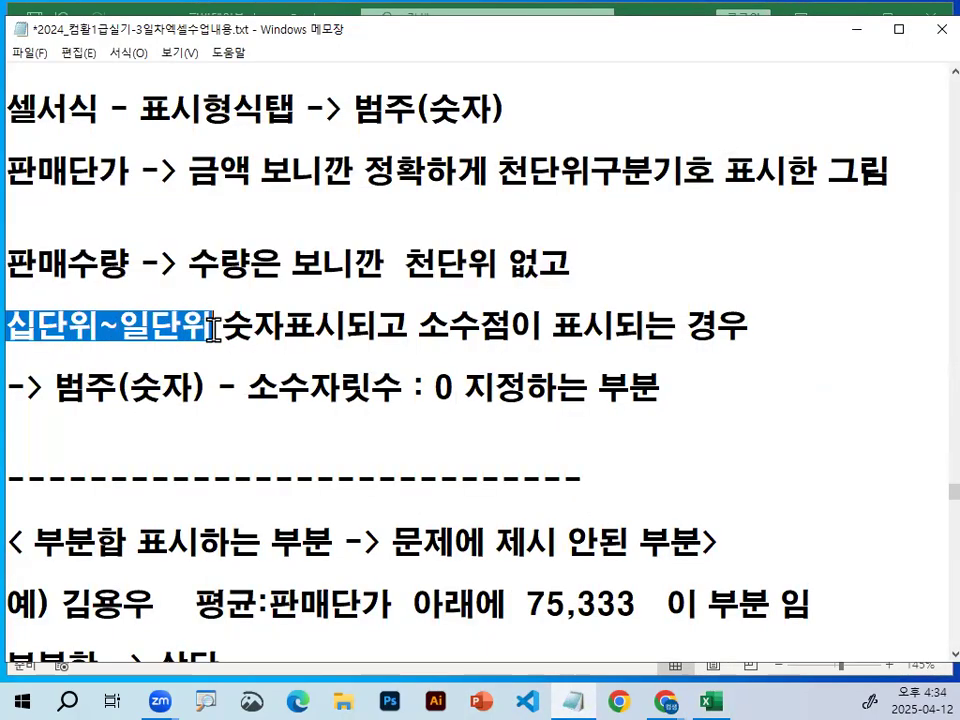
pyautogui.moveTo(378, 328); pyautogui.dragTo(781, 332)
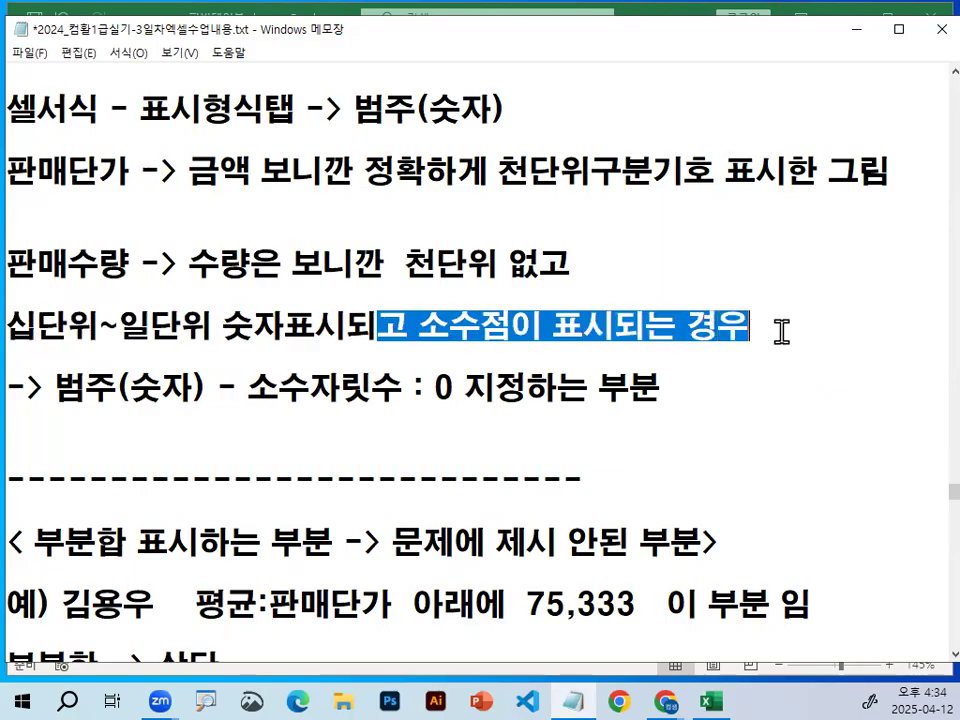
pyautogui.moveTo(56, 383); pyautogui.dragTo(487, 378)
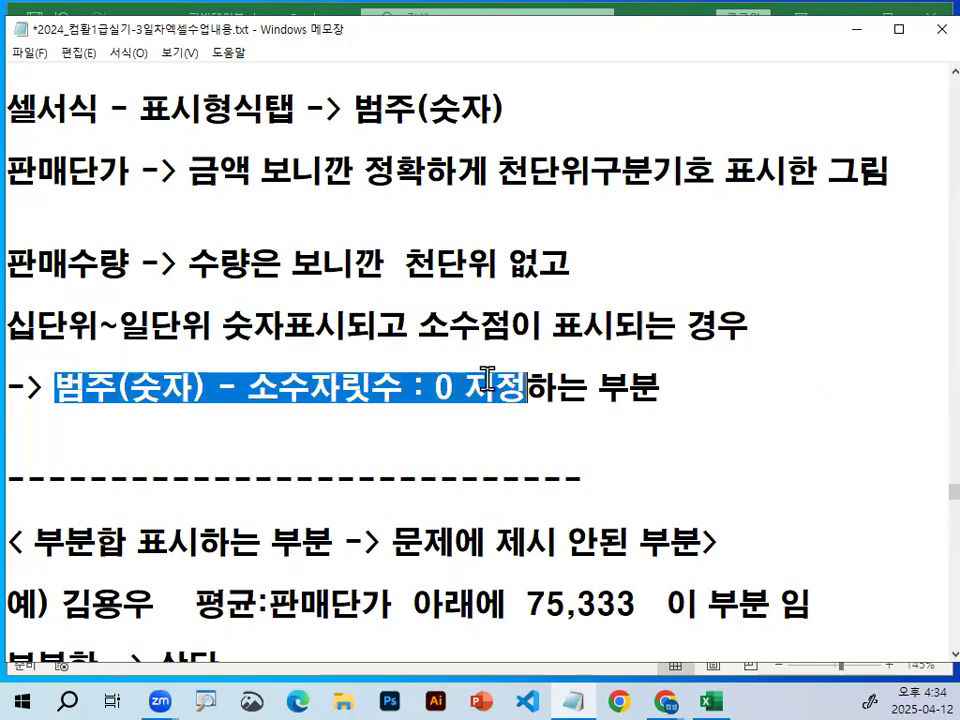
pyautogui.click(416, 330)
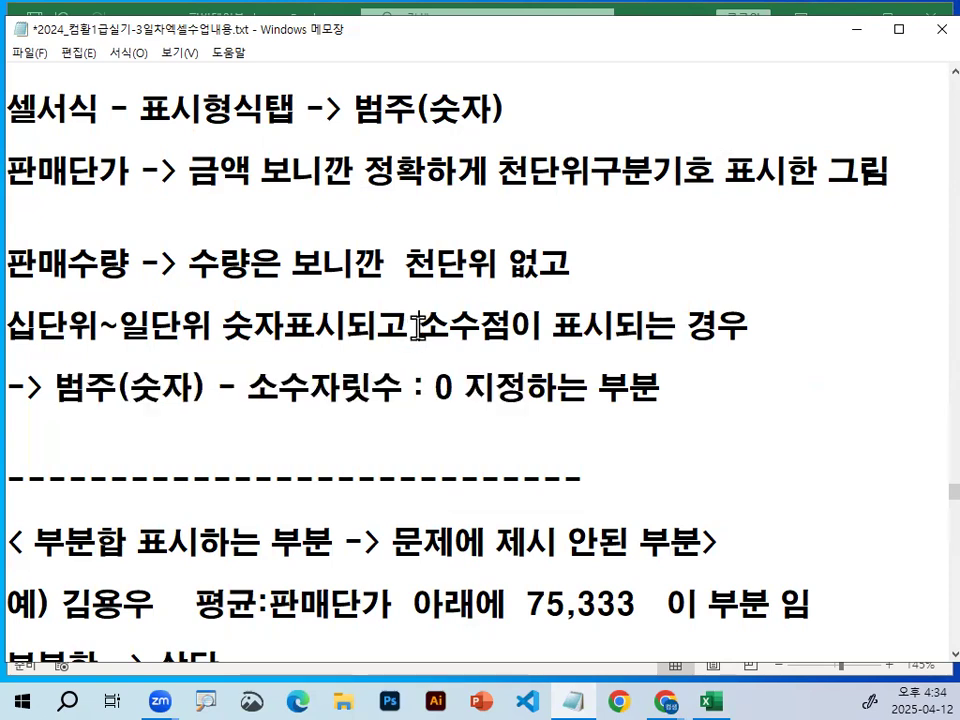
pyautogui.moveTo(422, 326); pyautogui.dragTo(750, 326)
pyautogui.click(340, 325)
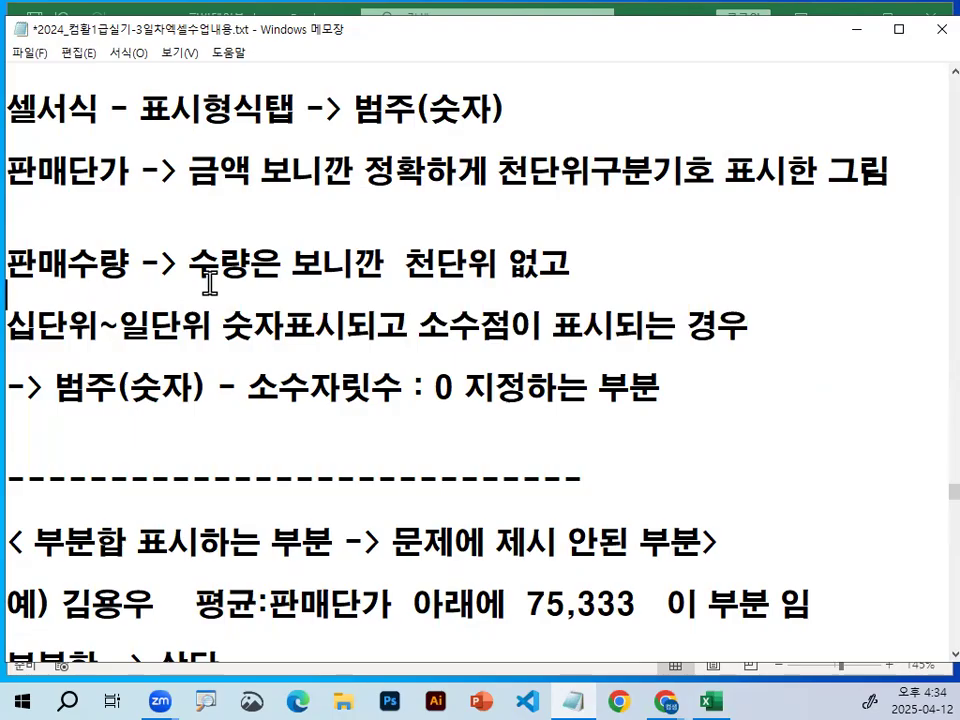
pyautogui.click(855, 29)
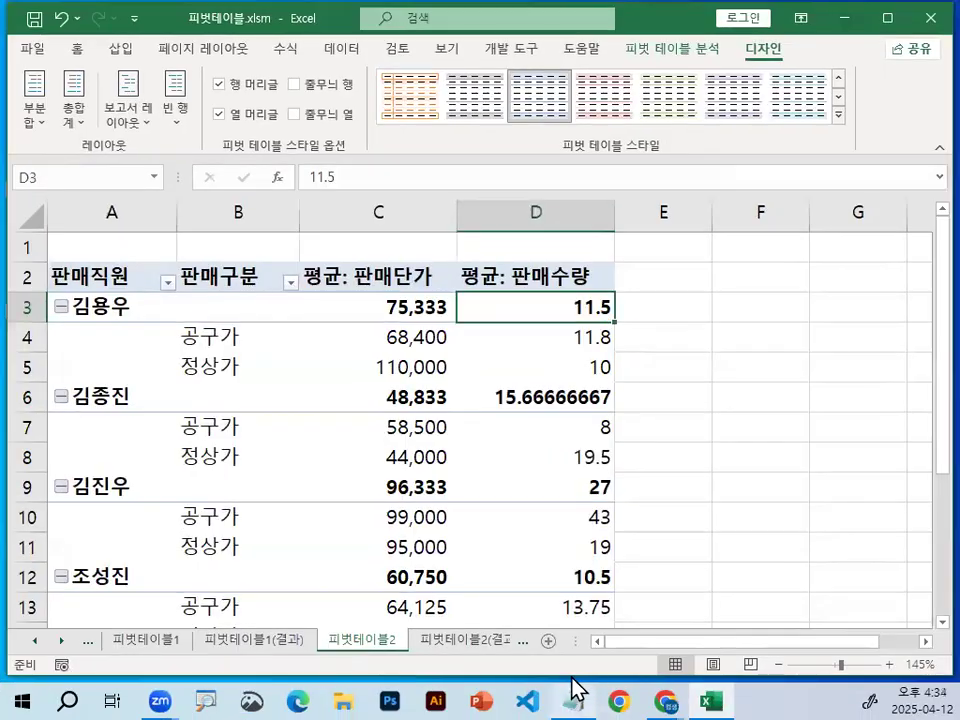
# Step: In the Notepad notes, delete "십단위~일단위 숫자표시되고" so the line under 판매수량 starts with "소수점이"
pyautogui.click(573, 699)
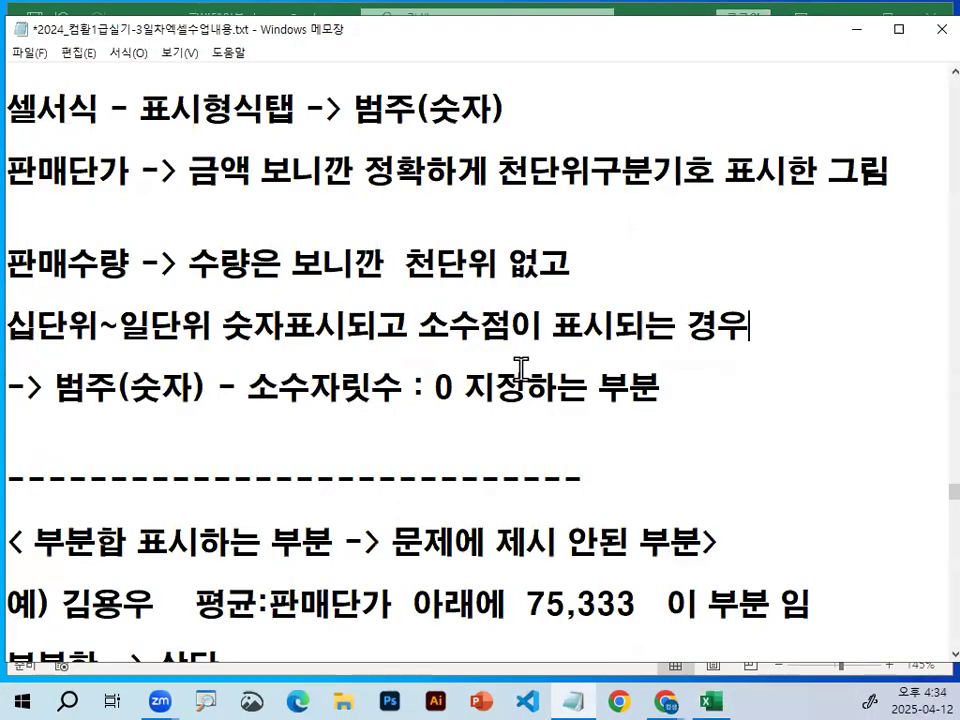
pyautogui.press('Delete')
pyautogui.press('Delete')
pyautogui.press('Delete')
pyautogui.press('Delete')
pyautogui.press('Delete')
pyautogui.press('Delete')
pyautogui.press('Delete')
pyautogui.press('Delete')
pyautogui.press('Delete')
pyautogui.press('Delete')
pyautogui.press('Delete')
pyautogui.press('Delete')
pyautogui.press('Delete')
pyautogui.press('Delete')
pyautogui.press('Delete')
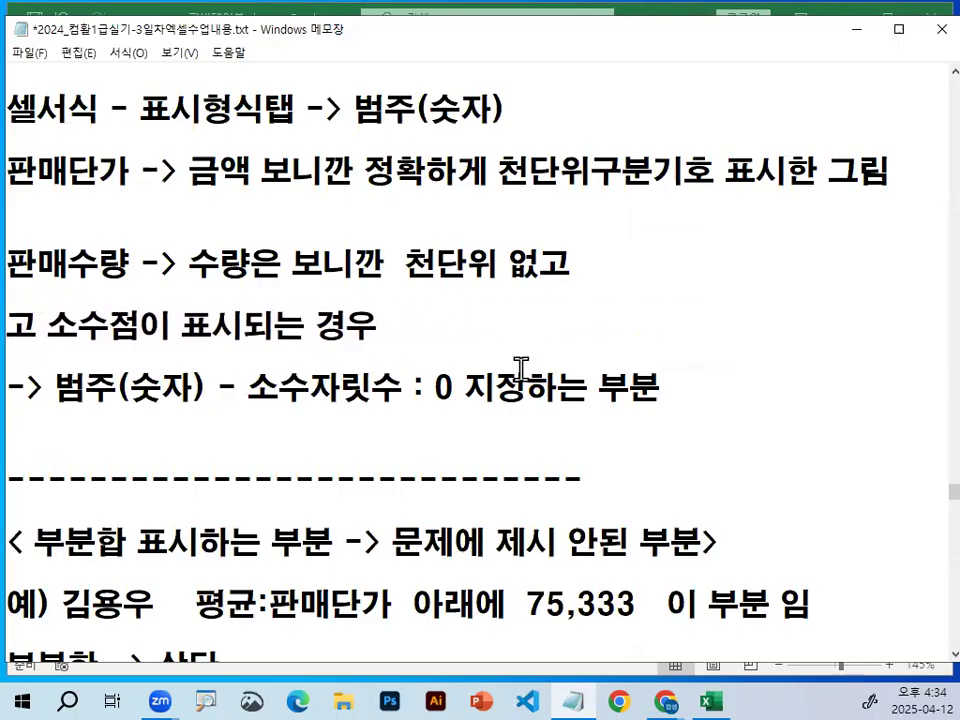
pyautogui.press('Delete')
pyautogui.write('소')
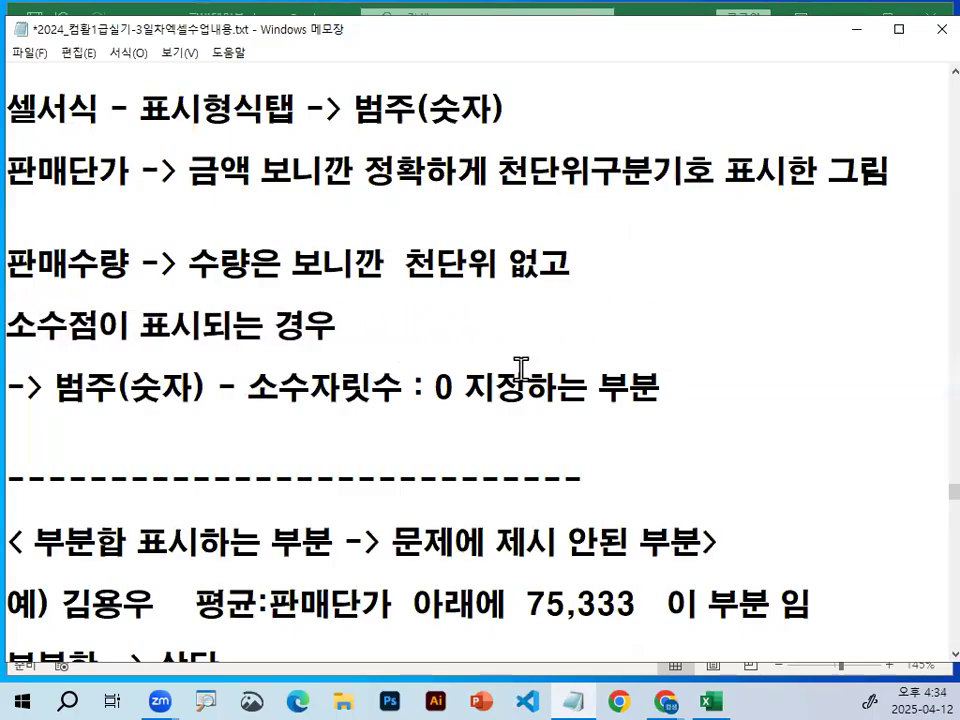
# Step: Reword the rest of that line to read "소수점이 표시됨 -> 결과그림보니깐 정수로 표시됨"
pyautogui.press('BackSpace')
pyautogui.press('BackSpace')
pyautogui.press('BackSpace')
pyautogui.press('BackSpace')
pyautogui.press('BackSpace')
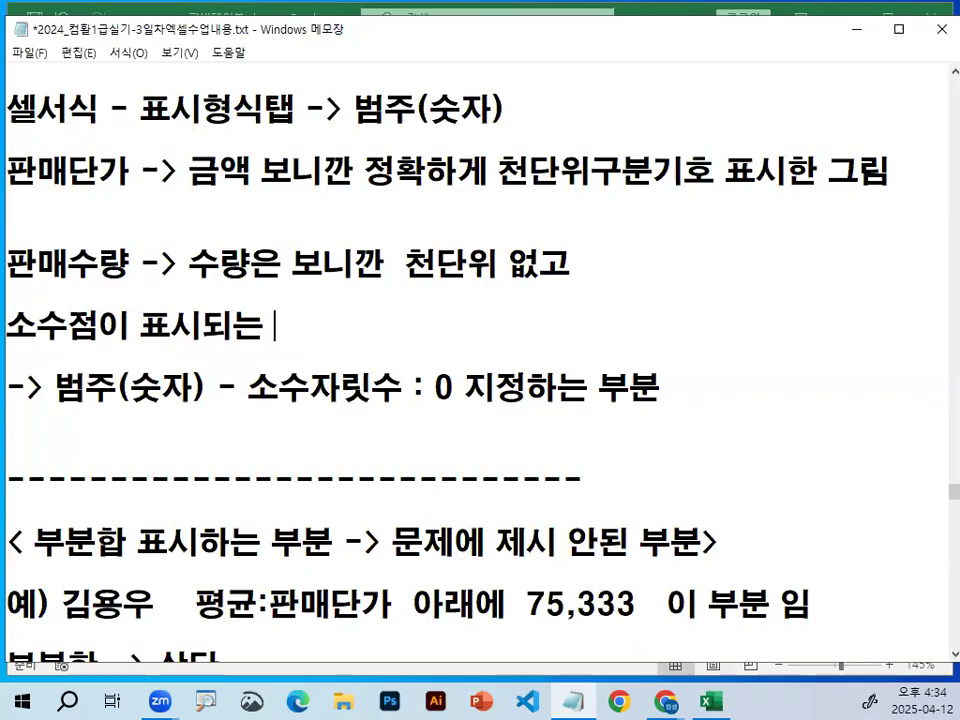
pyautogui.write('되')
pyautogui.write(' -> 결과그림')
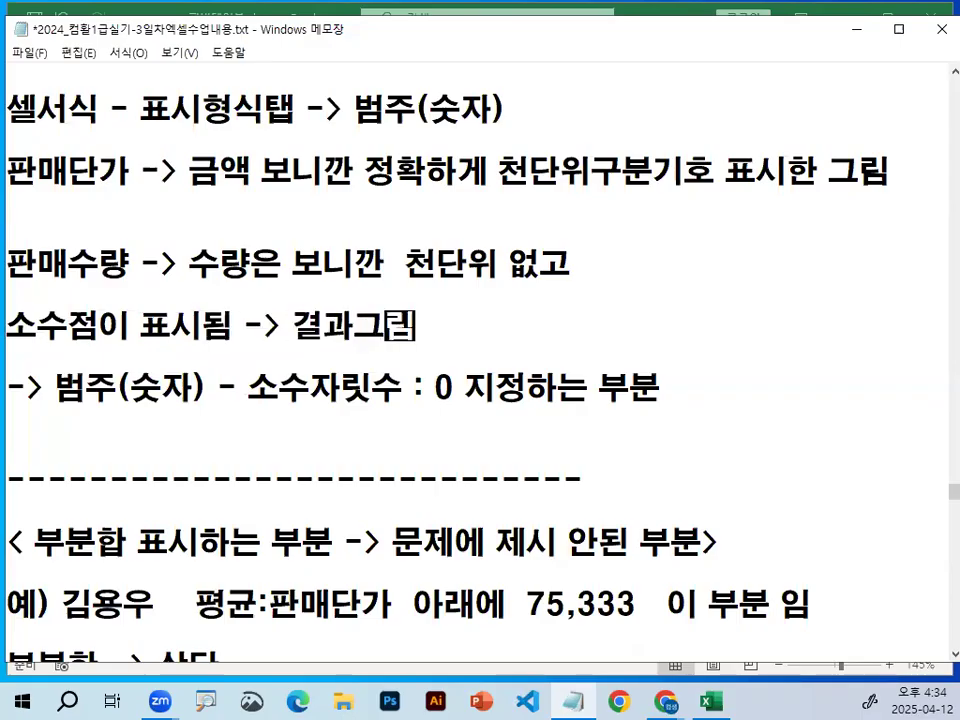
pyautogui.write('보니깐 ')
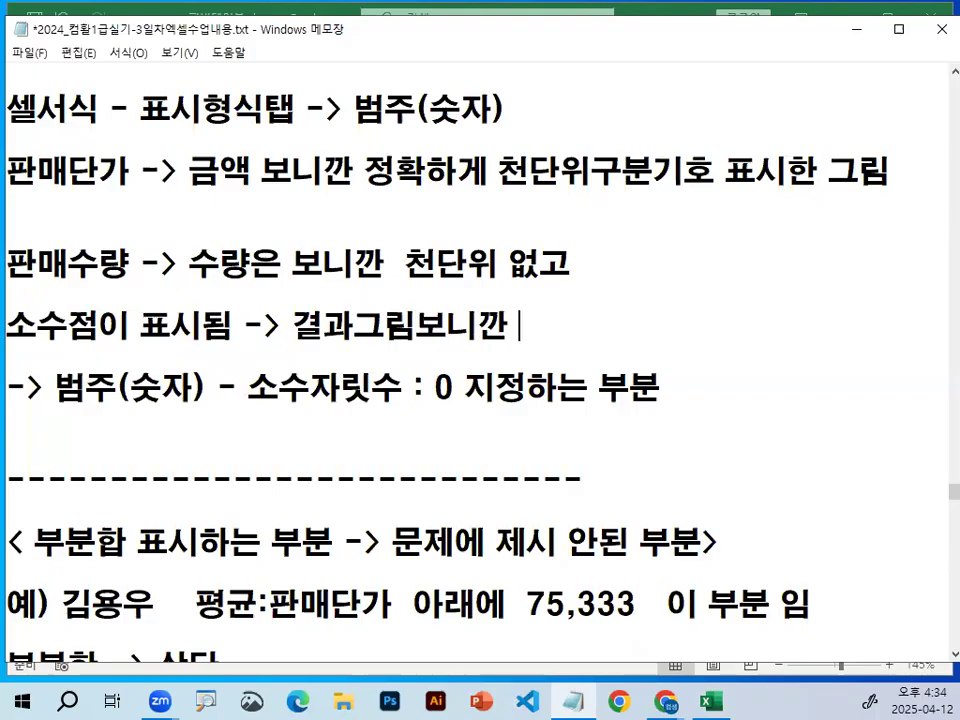
pyautogui.write('정수로 표시됨')
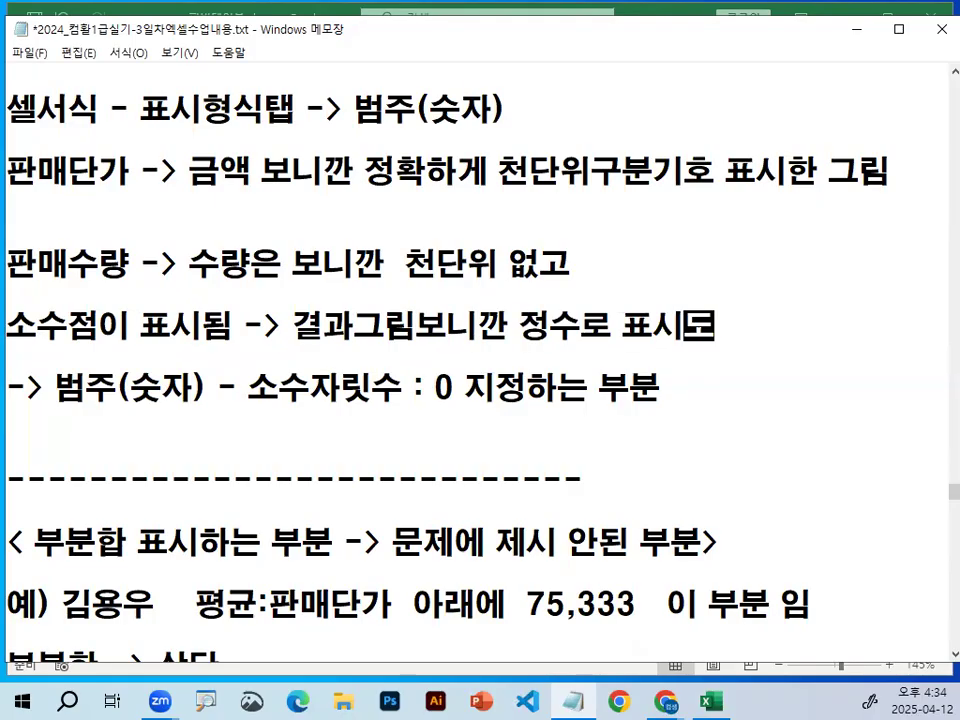
# Step: Insert "해당 범위" before the arrow at the start of the 범주(숫자) line
pyautogui.press('Right')
pyautogui.write('해당 범우를')
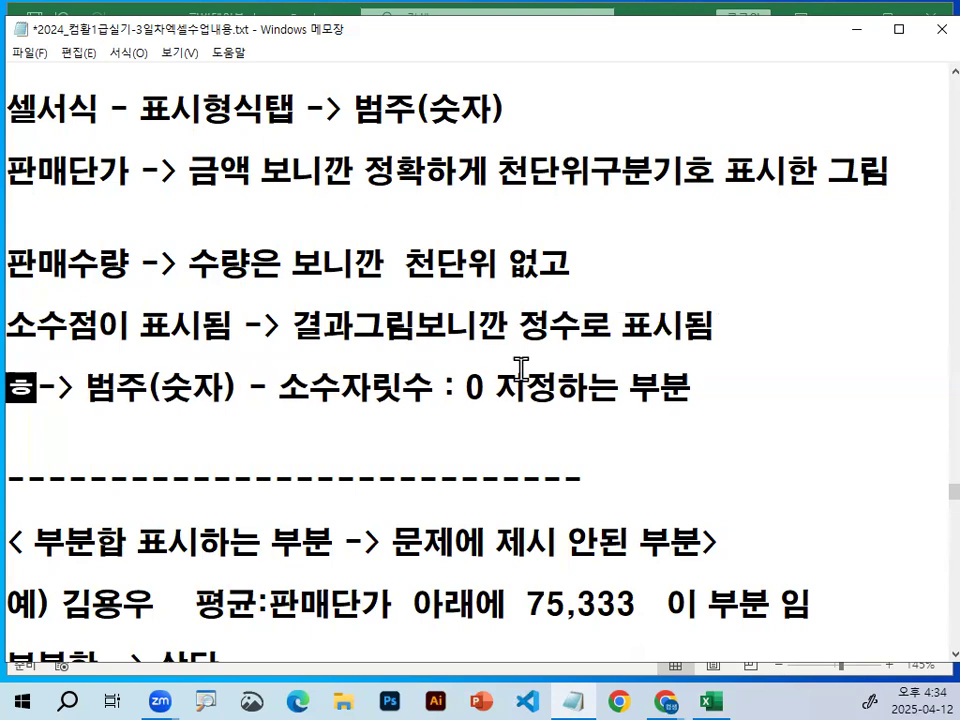
pyautogui.write('잋')
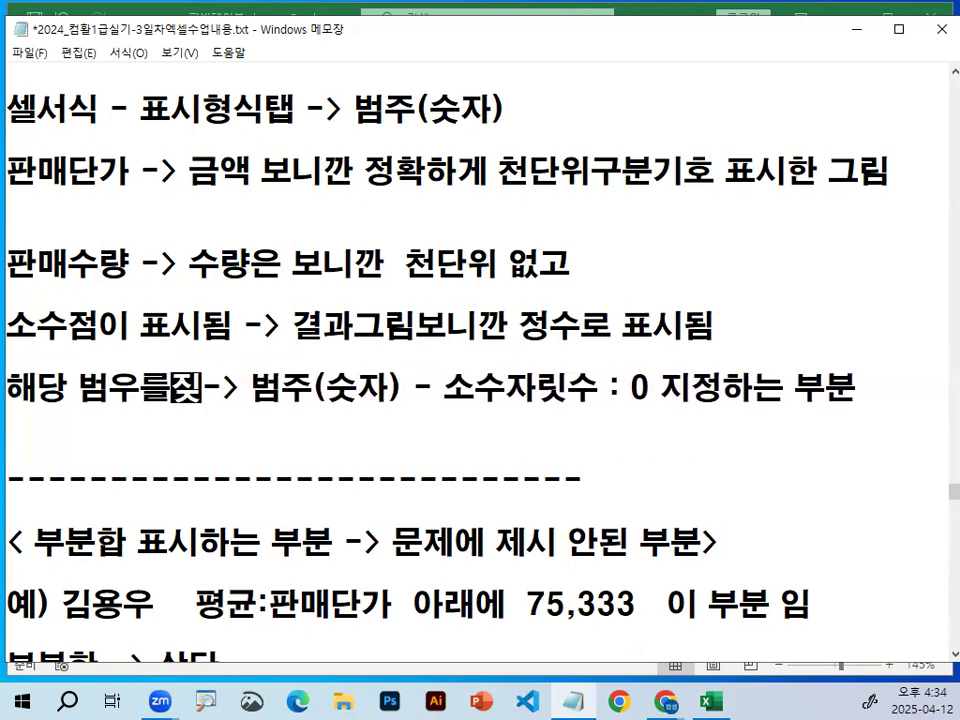
pyautogui.press('BackSpace')
pyautogui.press('BackSpace')
pyautogui.press('BackSpace')
pyautogui.write('위')
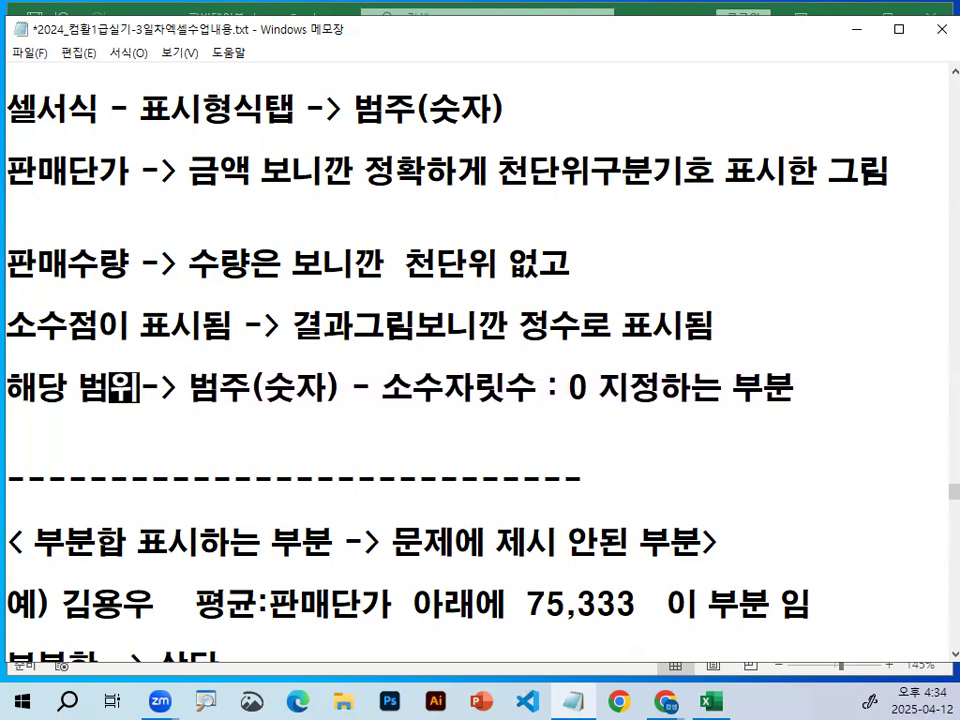
# Step: Add "판매수량" at the beginning of the "해당 범위" line
pyautogui.press('Home')
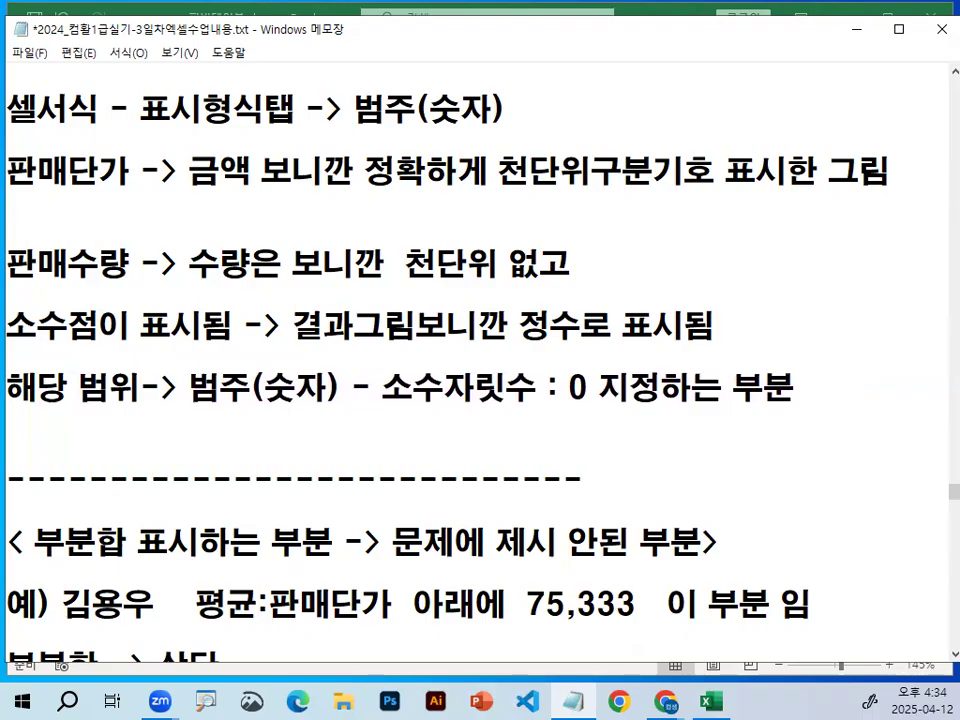
pyautogui.write('핀메')
pyautogui.press('BackSpace')
pyautogui.press('BackSpace')
pyautogui.press('BackSpace')
pyautogui.press('BackSpace')
pyautogui.write('ㅍ')
pyautogui.press('BackSpace')
pyautogui.write('판맷')
pyautogui.write('수량')
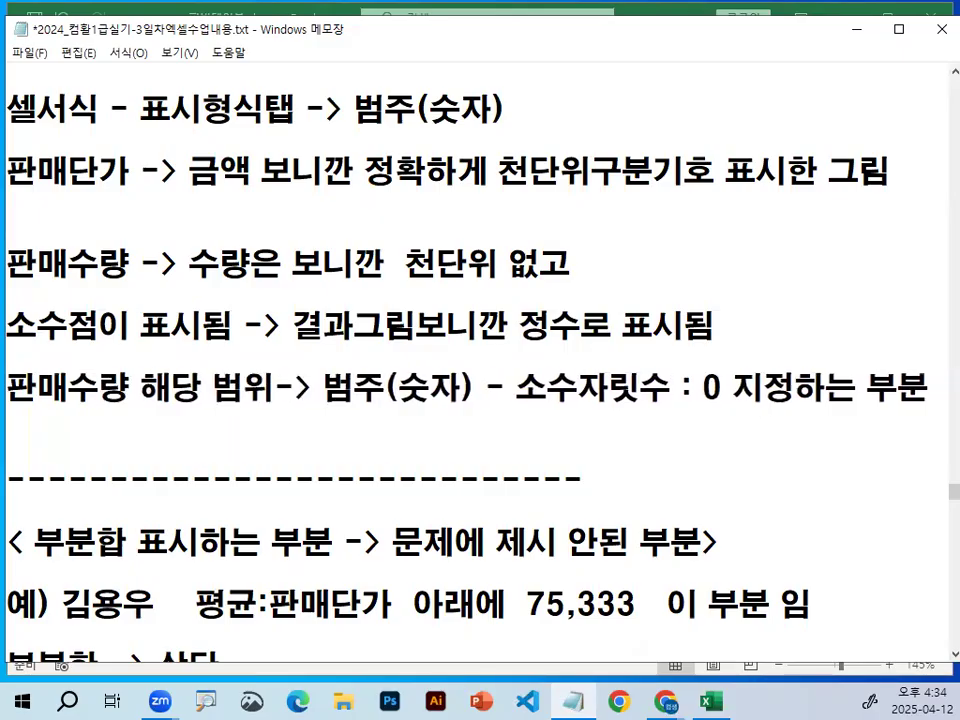
# Step: Remove "해당" and complete the phrase before the arrow as "판매수량 범위만 지정"
pyautogui.press('Delete')
pyautogui.press('Delete')
pyautogui.press('Delete')
pyautogui.press('Right')
pyautogui.press('Right')
pyautogui.write('만 ')
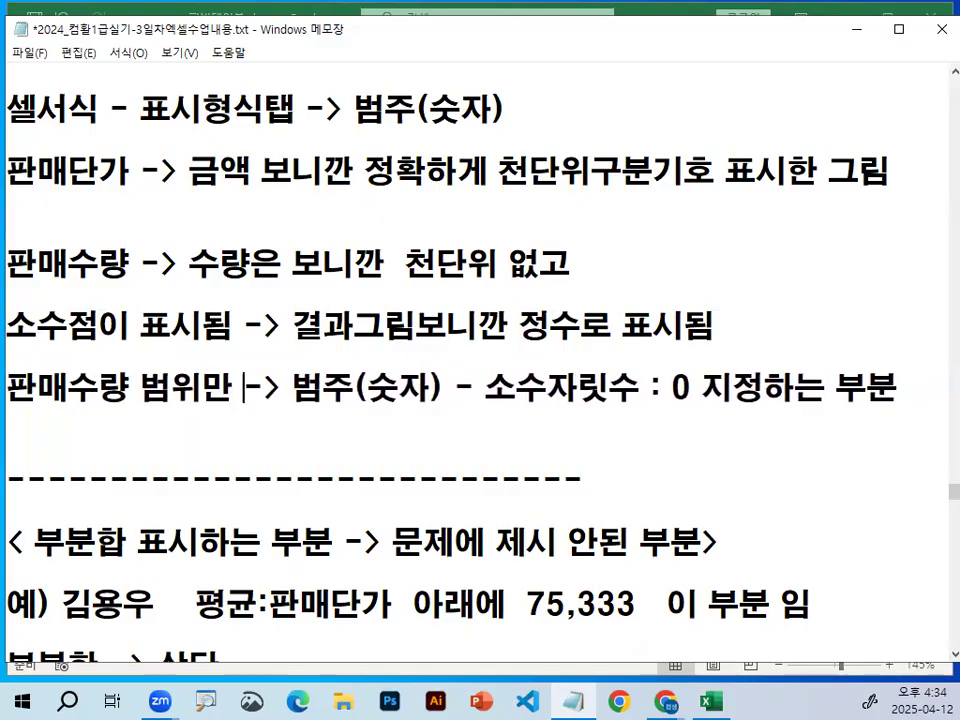
pyautogui.write('지정')
# Step: Insert "우클릭(셀서식)" between the arrow and "범주(숫자)" on the same line
pyautogui.press('Right')
pyautogui.press('Right')
pyautogui.press('Right')
pyautogui.press('Right')
pyautogui.press('Right')
pyautogui.press('Right')
pyautogui.press('Right')
pyautogui.press('Right')
pyautogui.press('Right')
pyautogui.press('Right')
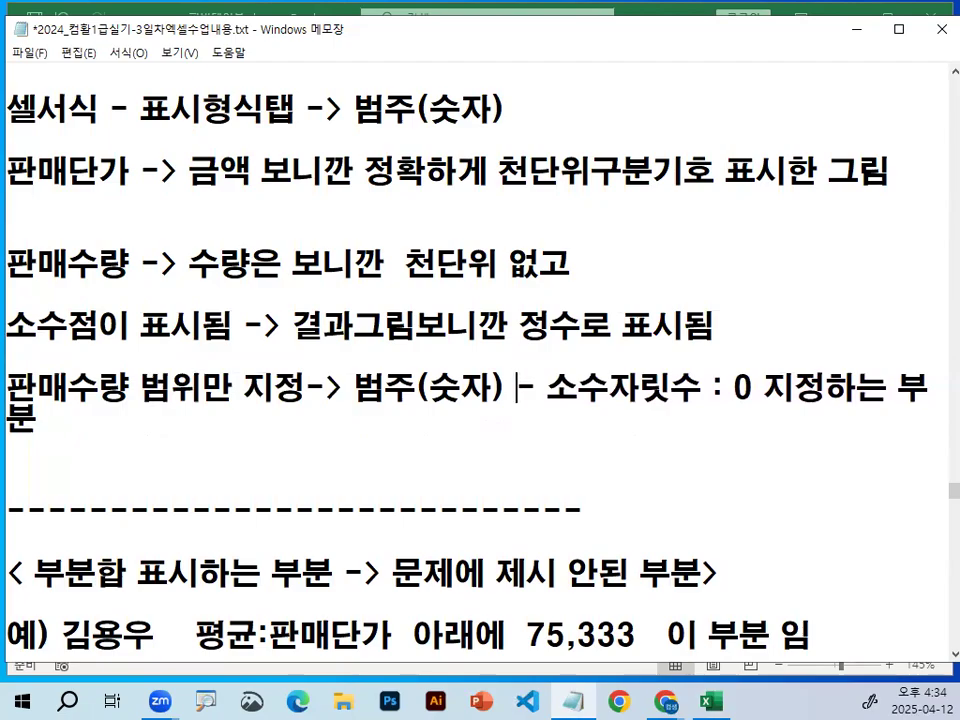
pyautogui.write('우클리기')
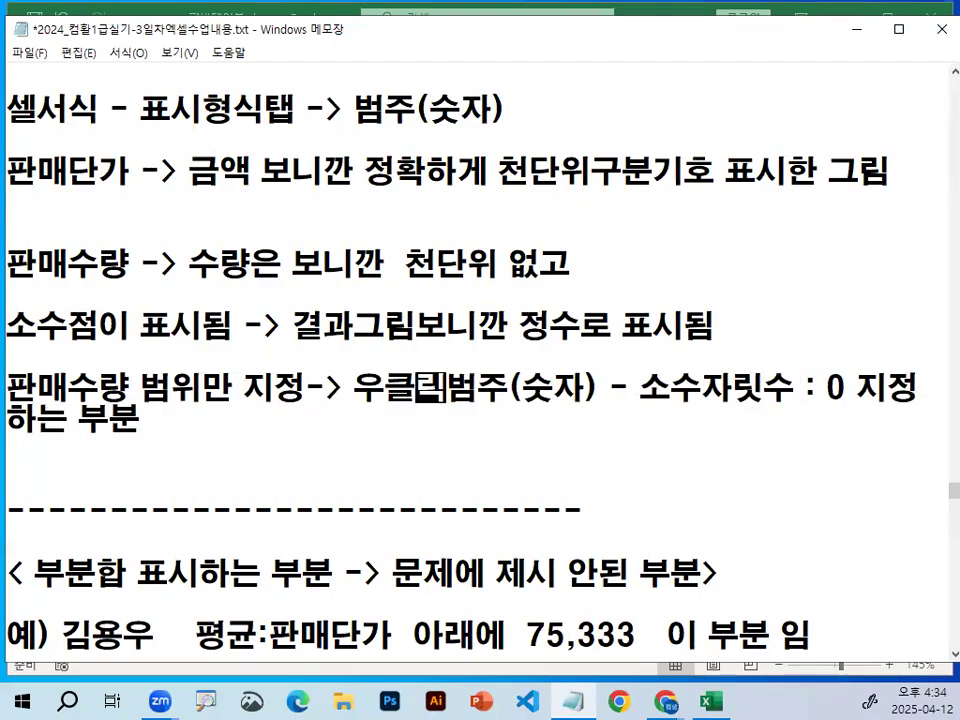
pyautogui.press('BackSpace')
pyautogui.press('BackSpace')
pyautogui.press('BackSpace')
pyautogui.write('릭')
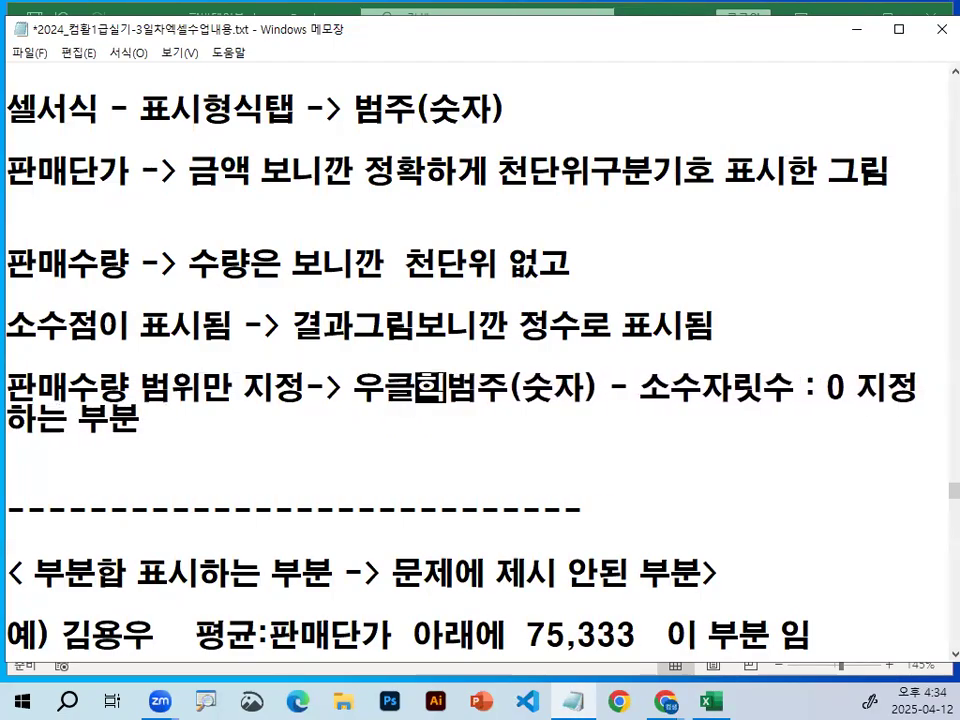
pyautogui.press('BackSpace')
pyautogui.press('BackSpace')
pyautogui.press('BackSpace')
pyautogui.write('클릭(')
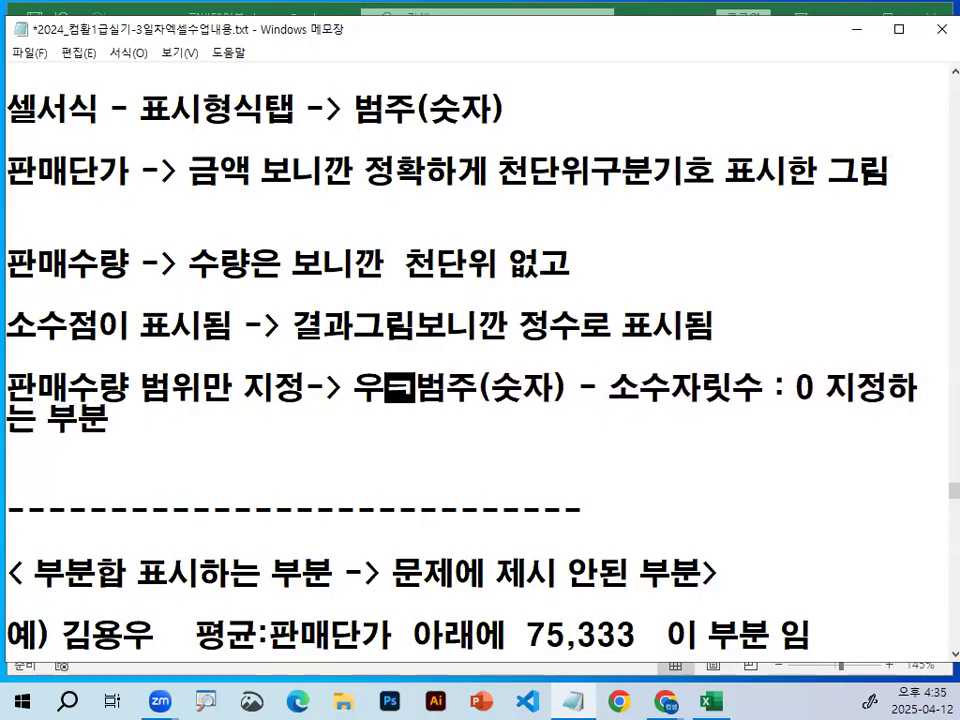
pyautogui.write('세')
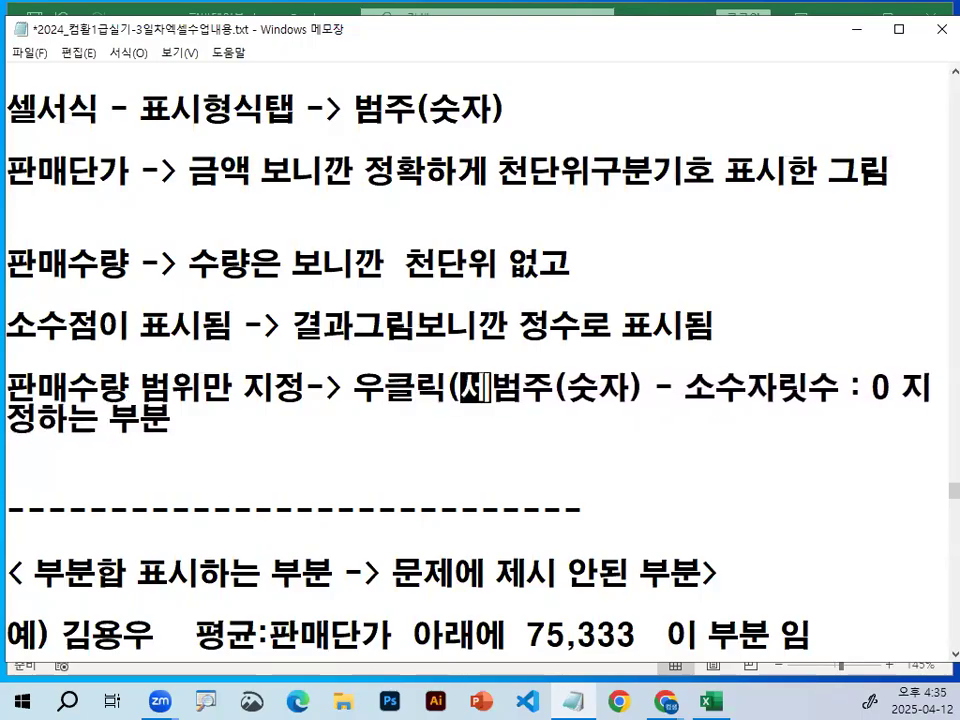
pyautogui.write('서식)')
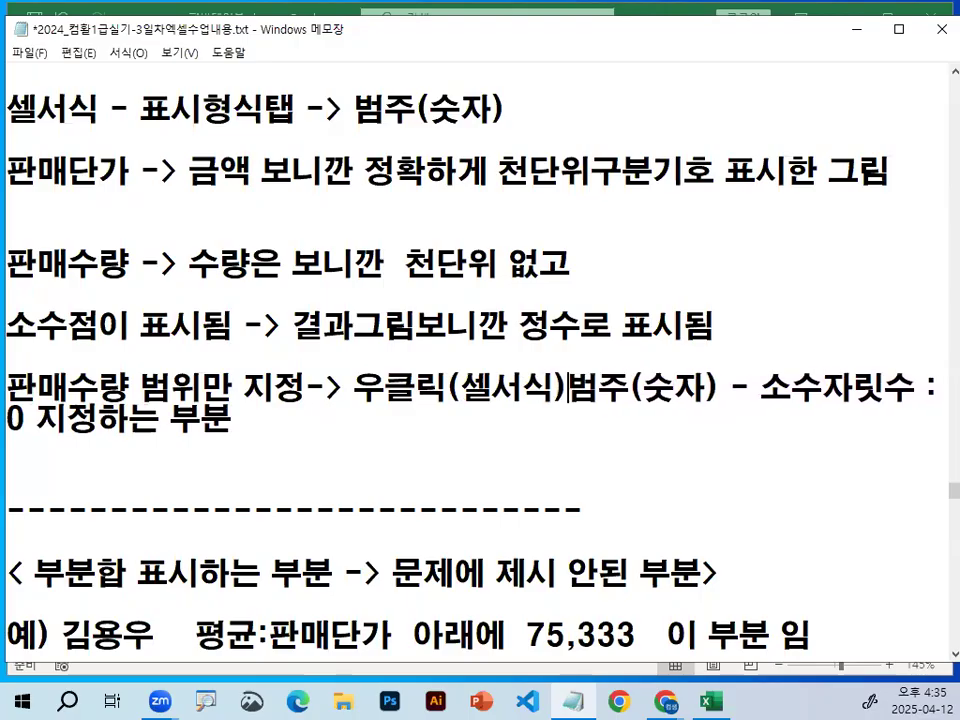
# Step: Move the "범주(숫자) - 소수자릿수 : 0" part to a new line that starts with "->"
pyautogui.press('Return')
pyautogui.write('-')
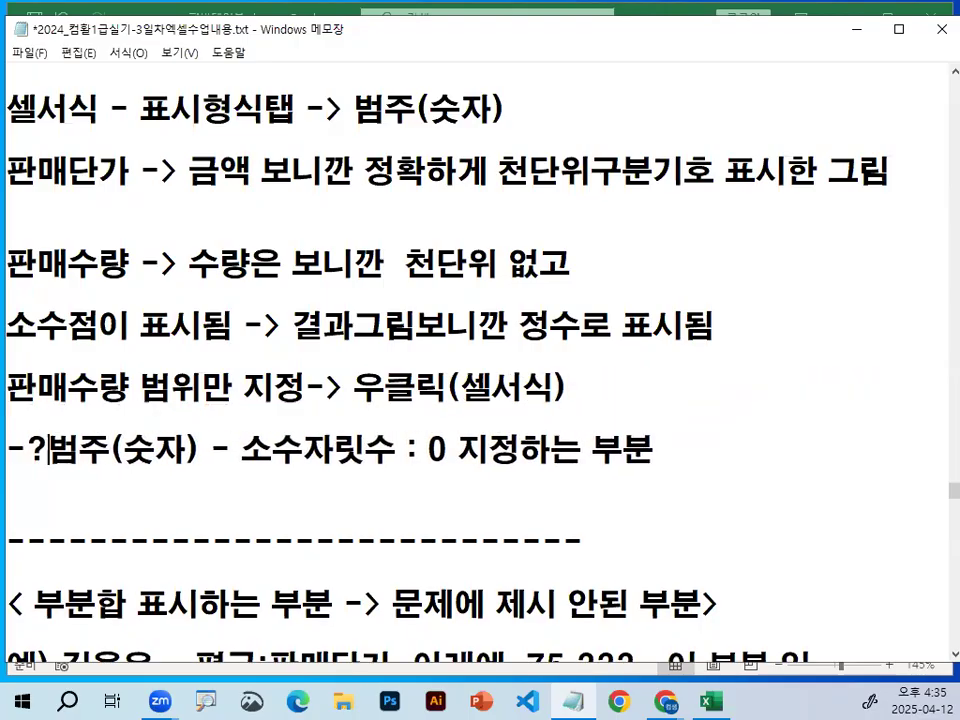
pyautogui.write('>')
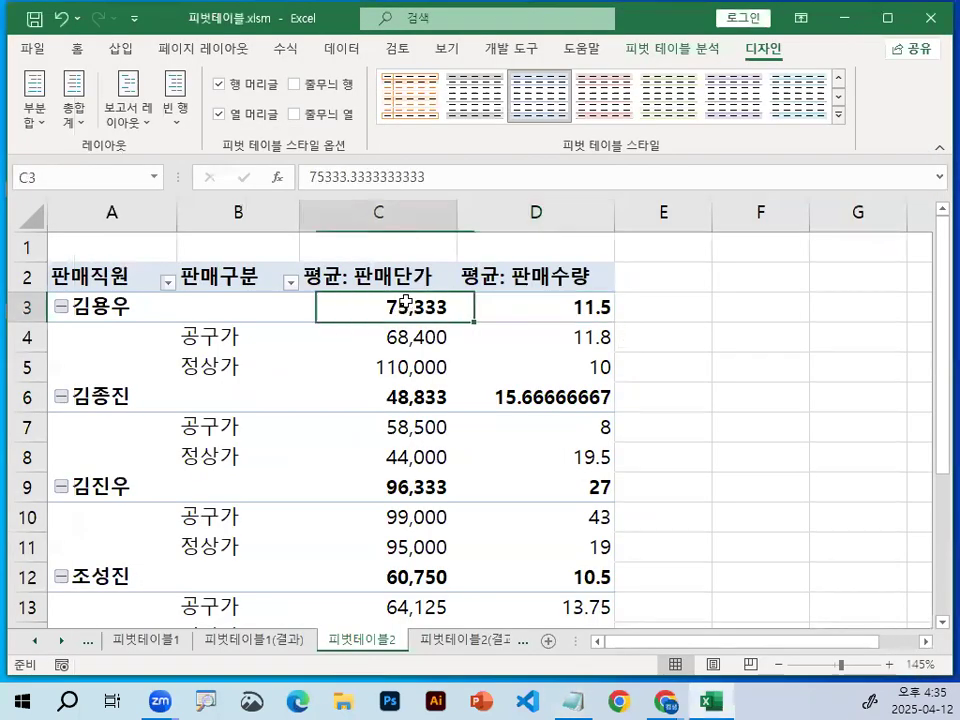
# Step: Format the average 판매수량 values in D3:D18 as 숫자 with 0 decimal places and no thousands separator
pyautogui.moveTo(556, 310); pyautogui.dragTo(536, 546)
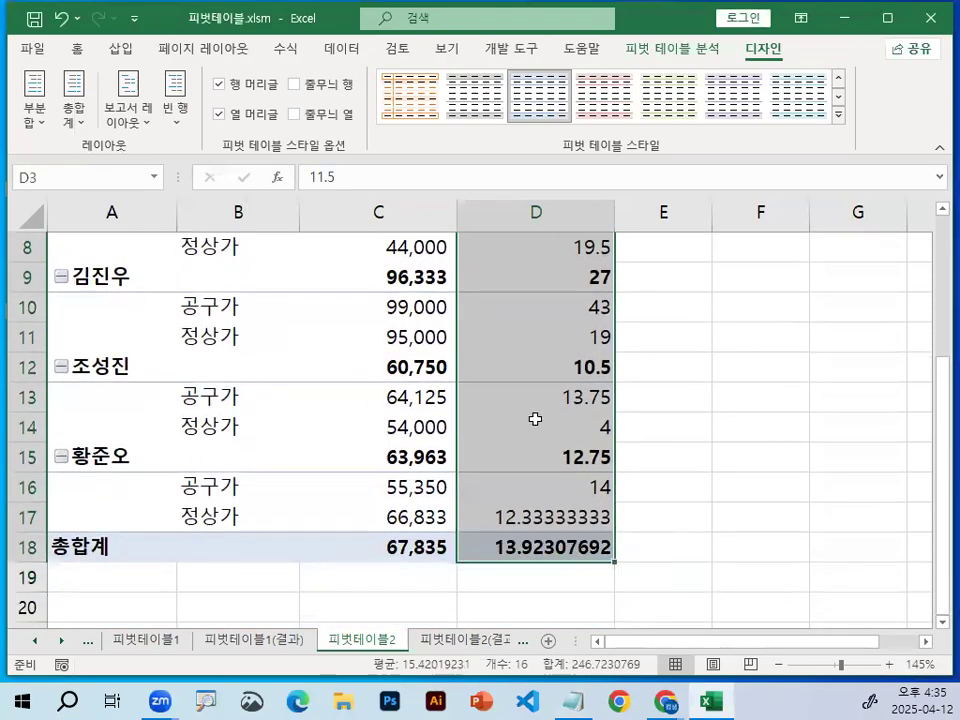
pyautogui.rightClick(530, 378)
pyautogui.click(612, 41)
pyautogui.click(390, 109)
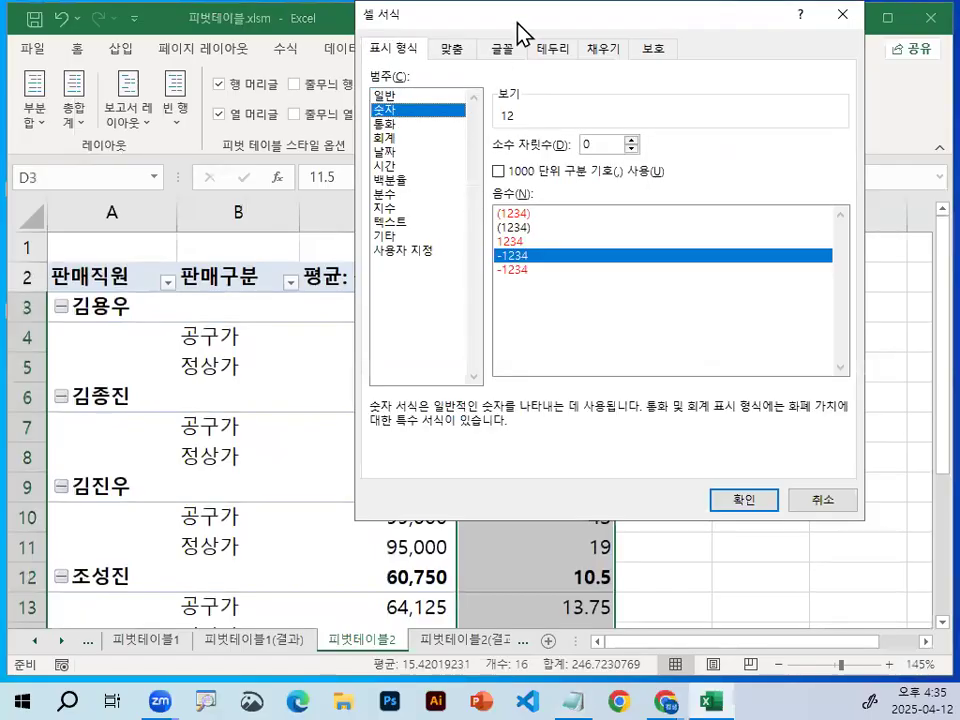
pyautogui.moveTo(518, 30); pyautogui.dragTo(518, 251)
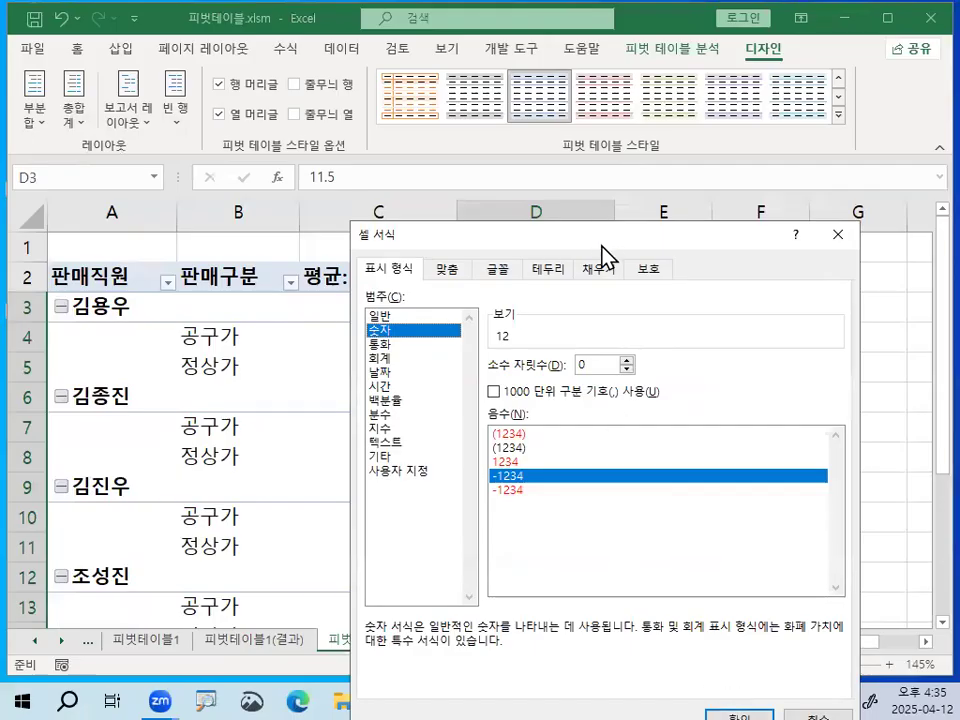
pyautogui.moveTo(602, 236); pyautogui.dragTo(446, 13)
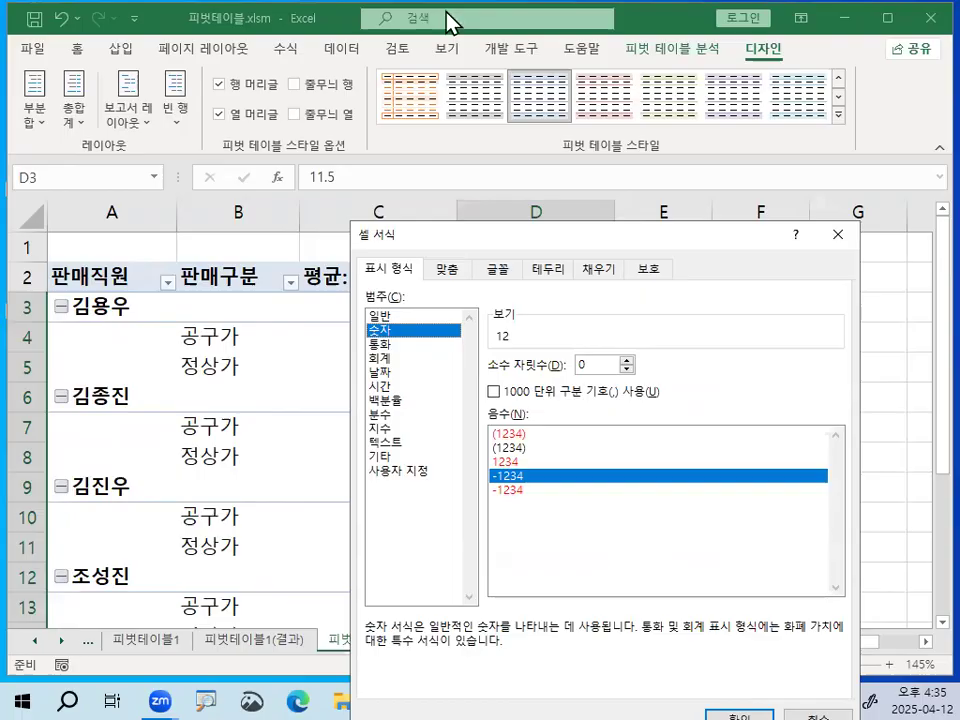
pyautogui.click(574, 499)
pyautogui.click(587, 447)
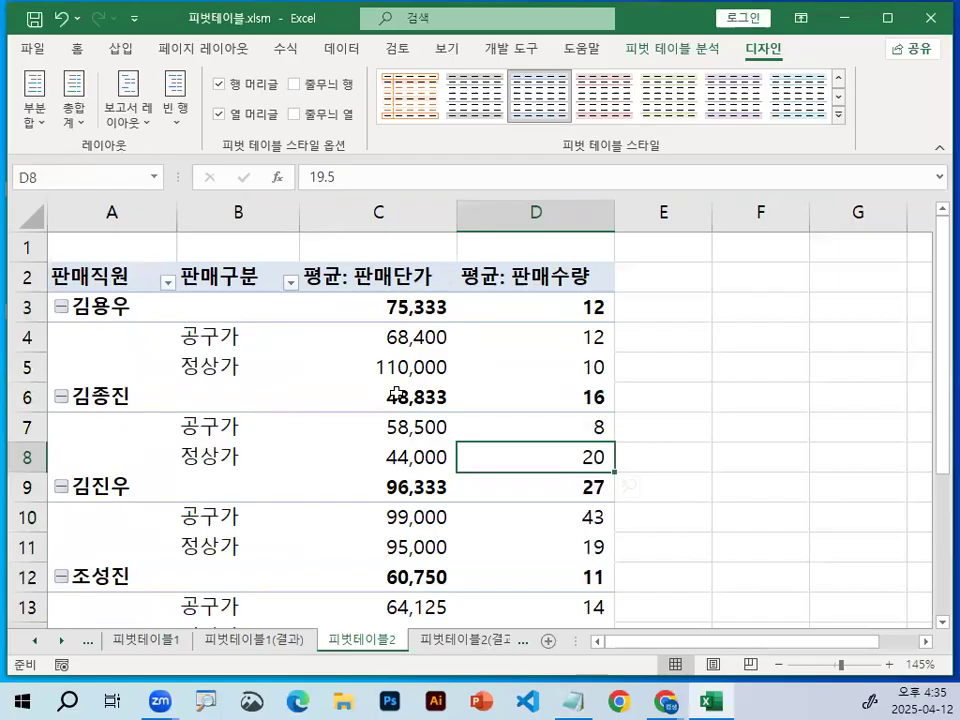
pyautogui.click(315, 437)
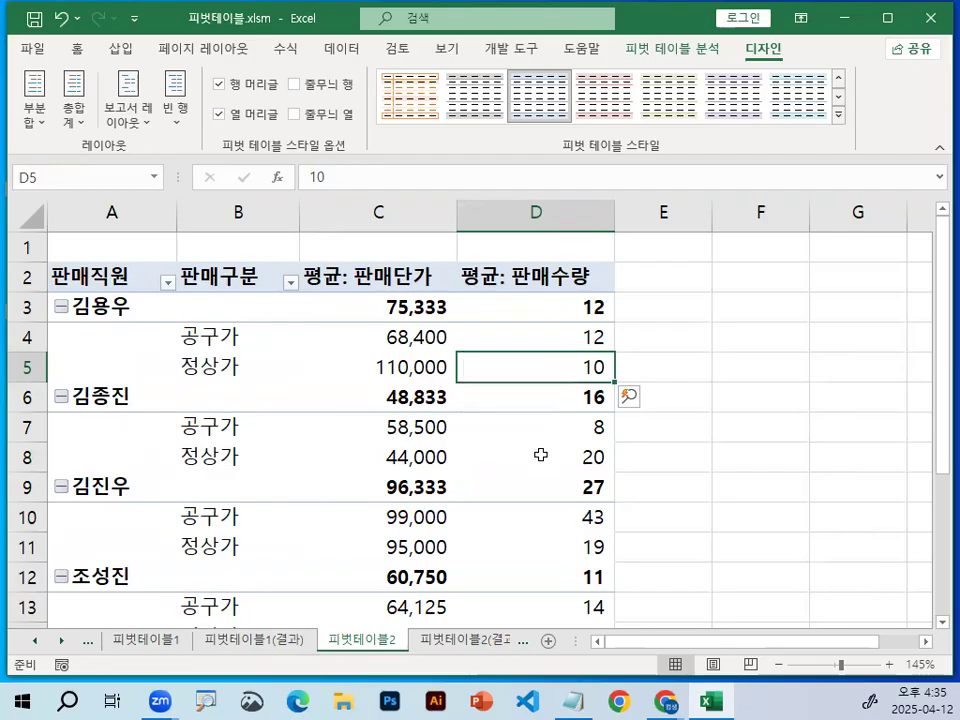
pyautogui.hotkey('ctrl', '1')
pyautogui.click(702, 131)
pyautogui.moveTo(709, 144)
pyautogui.mouseDown()
pyautogui.moveTo(643, 195)
pyautogui.moveTo(693, 172)
pyautogui.mouseUp()
pyautogui.press('Escape')
pyautogui.hotkey('ctrl', '1')
pyautogui.click(815, 118)
pyautogui.moveTo(800, 139)
pyautogui.mouseDown()
pyautogui.moveTo(779, 160)
pyautogui.moveTo(775, 145)
pyautogui.mouseUp()
pyautogui.press('Escape')
# Step: Apply the white 밝게 pivot style with purple lines, sixth in the first row of light styles, to the pivot table
pyautogui.click(848, 120)
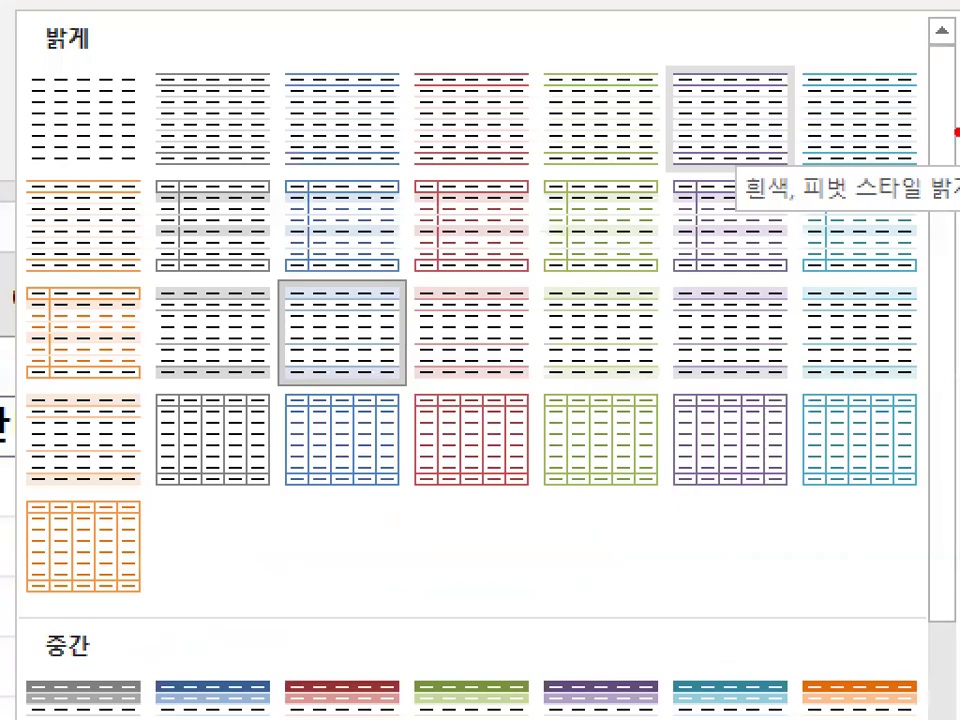
pyautogui.moveTo(956, 132); pyautogui.dragTo(918, 185)
pyautogui.press('Escape')
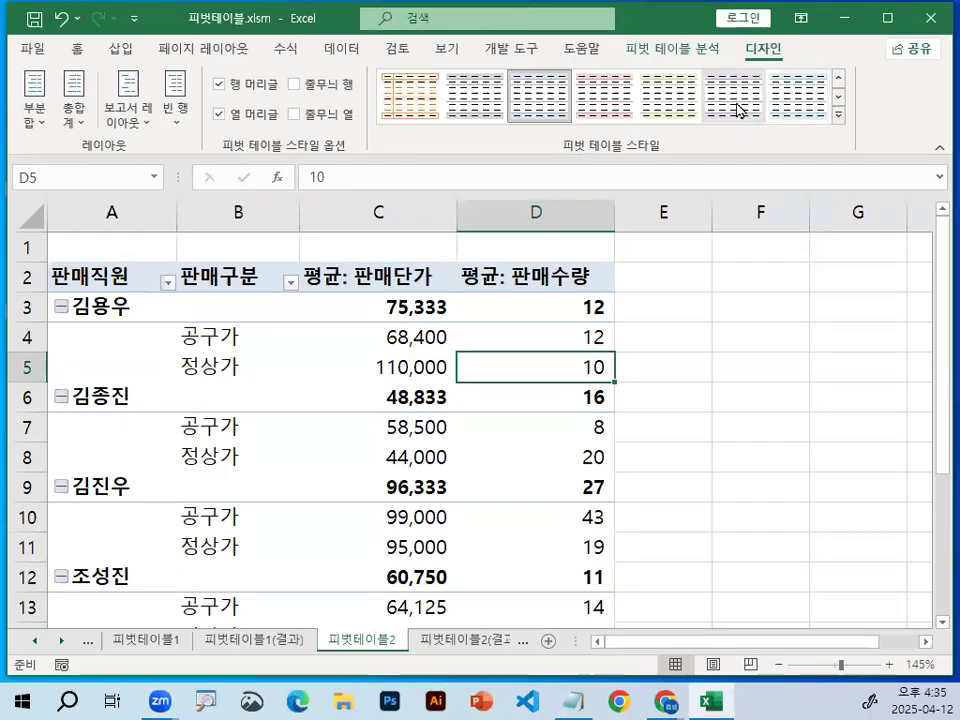
pyautogui.click(839, 115)
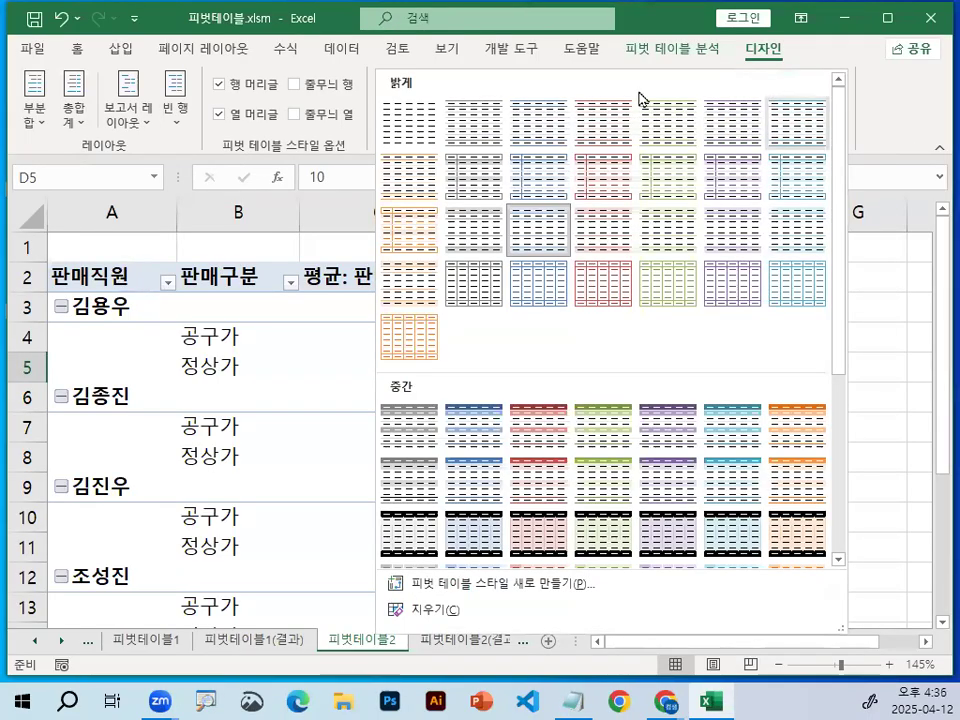
pyautogui.click(739, 133)
pyautogui.click(345, 425)
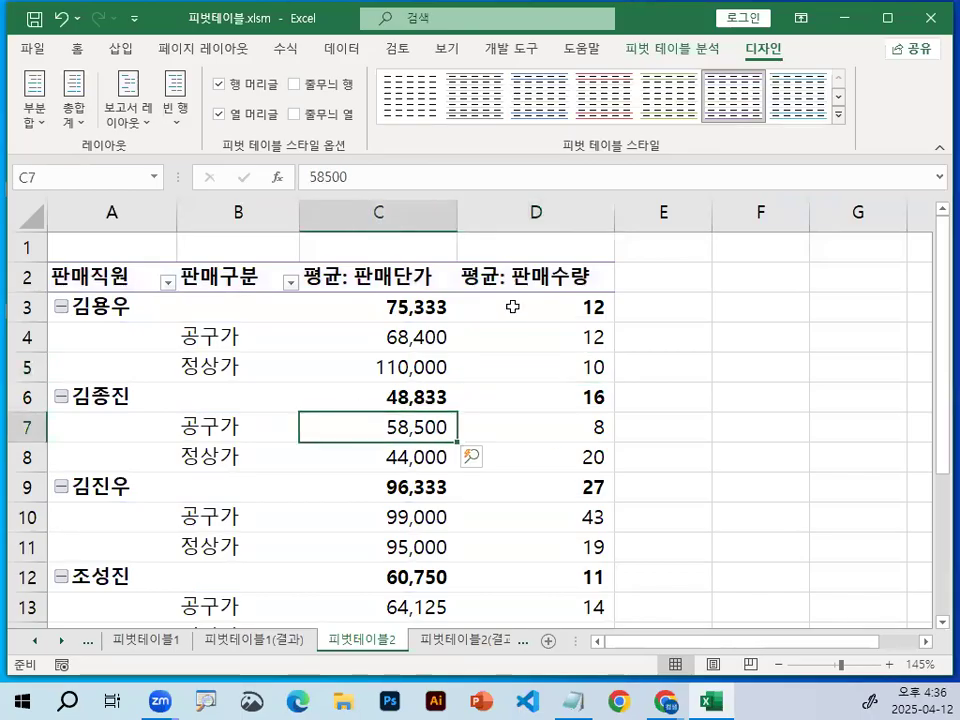
pyautogui.click(838, 116)
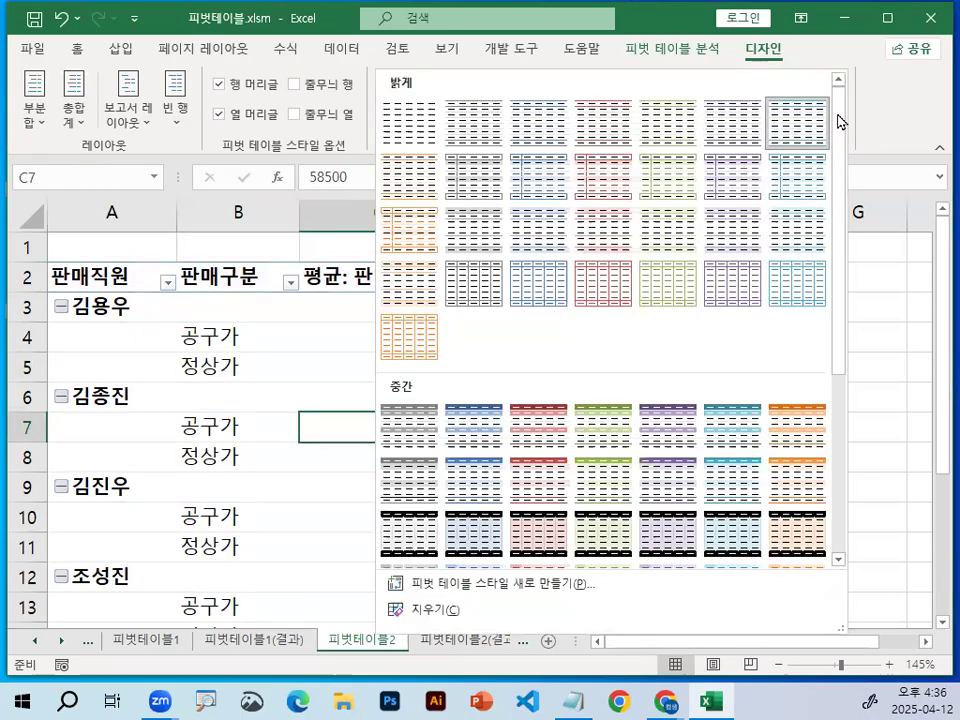
pyautogui.click(754, 122)
pyautogui.click(319, 403)
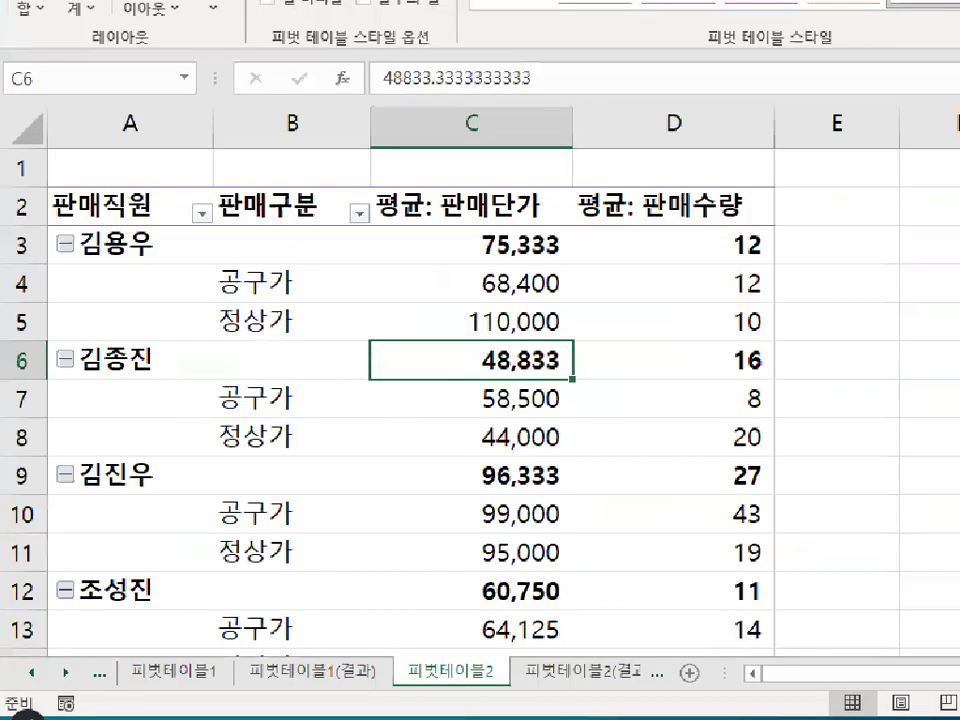
# Step: Examine the restyled pivot table down to its 총합계 row and the 밝게 styles in the pivot style gallery
pyautogui.scroll(-3, 200, 512)
pyautogui.scroll(-2, 190, 511)
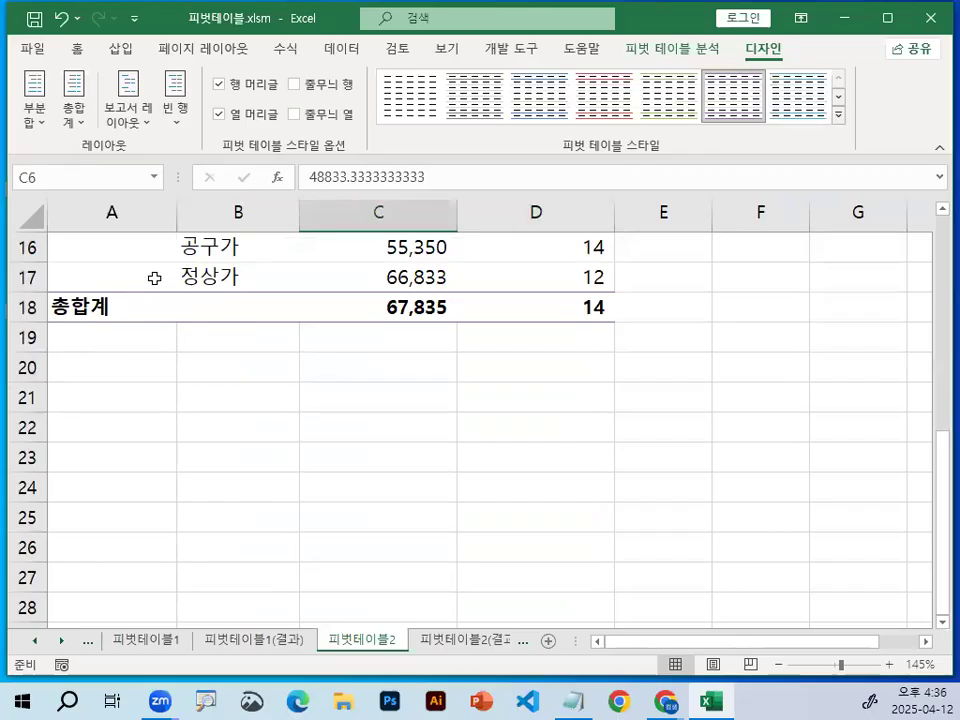
pyautogui.click(322, 252)
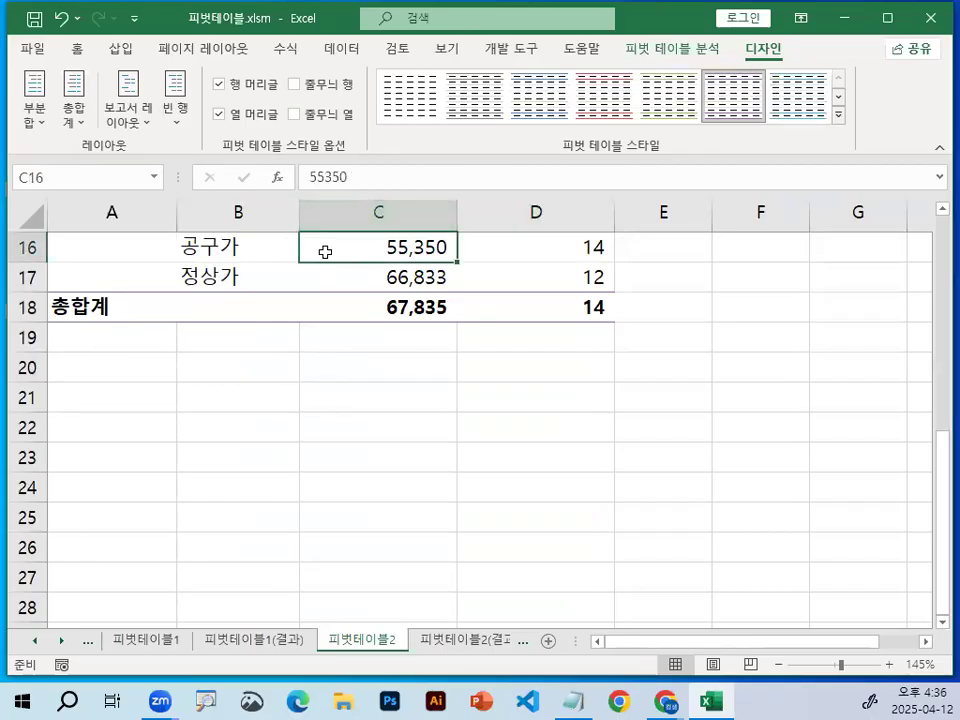
pyautogui.click(838, 116)
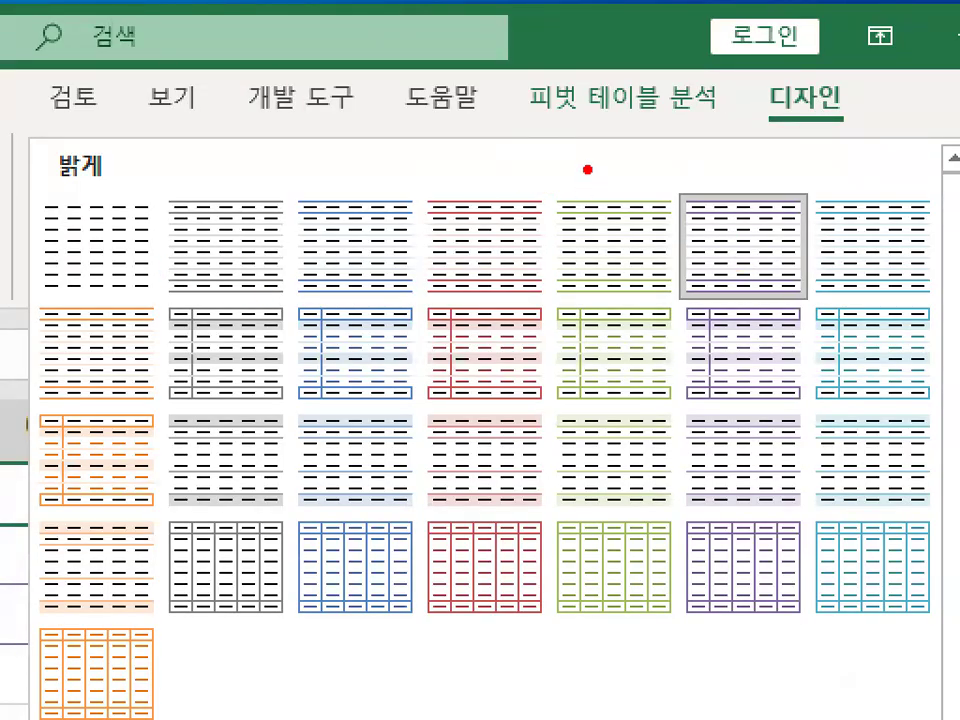
pyautogui.press('Escape')
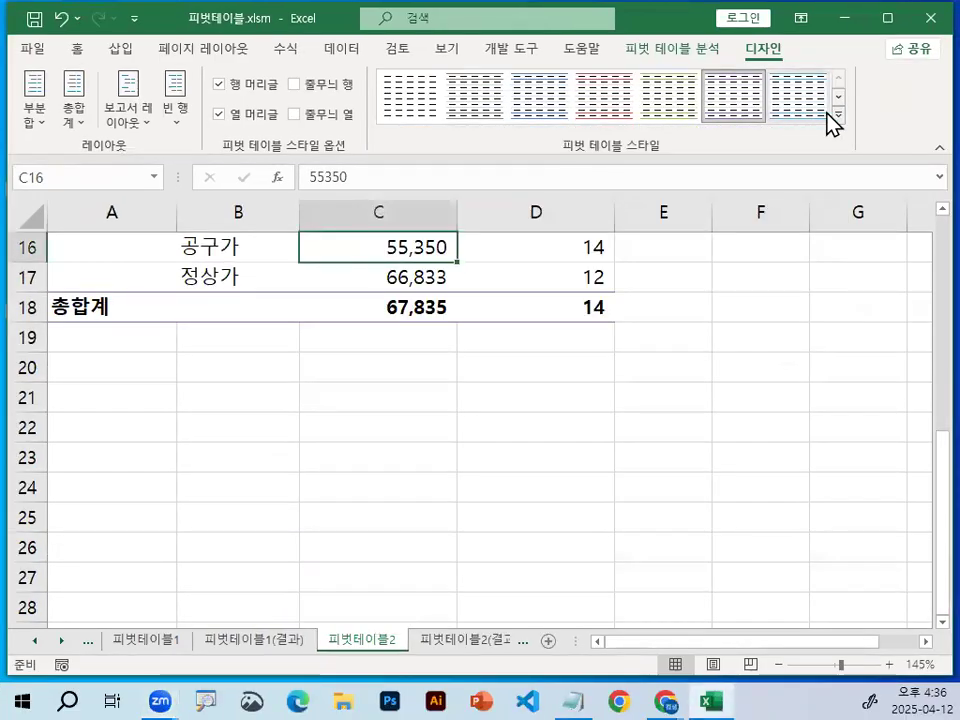
pyautogui.click(830, 116)
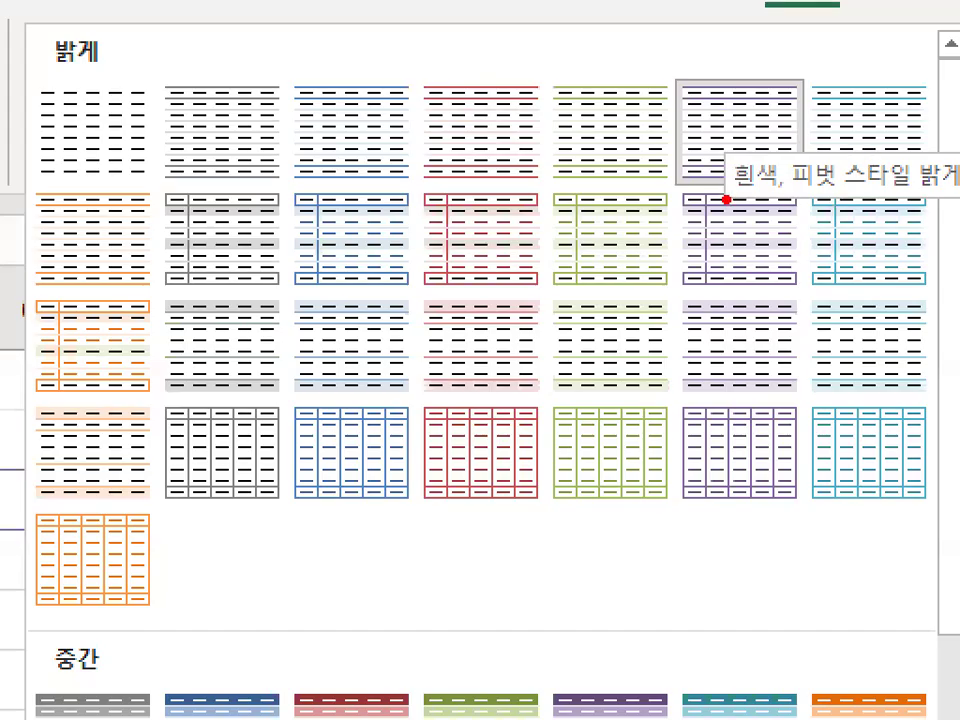
pyautogui.moveTo(726, 199)
pyautogui.mouseDown()
pyautogui.moveTo(935, 207)
pyautogui.moveTo(959, 199)
pyautogui.mouseUp()
pyautogui.moveTo(36, 93)
pyautogui.mouseDown()
pyautogui.moveTo(62, 118)
pyautogui.moveTo(122, 80)
pyautogui.mouseUp()
pyautogui.moveTo(160, 95); pyautogui.dragTo(367, 72)
pyautogui.moveTo(446, 100); pyautogui.dragTo(500, 80)
pyautogui.moveTo(583, 100); pyautogui.dragTo(633, 66)
pyautogui.moveTo(702, 90); pyautogui.dragTo(773, 12)
pyautogui.moveTo(852, 190)
pyautogui.mouseDown()
pyautogui.moveTo(888, 84)
pyautogui.moveTo(874, 170)
pyautogui.mouseUp()
pyautogui.press('Escape')
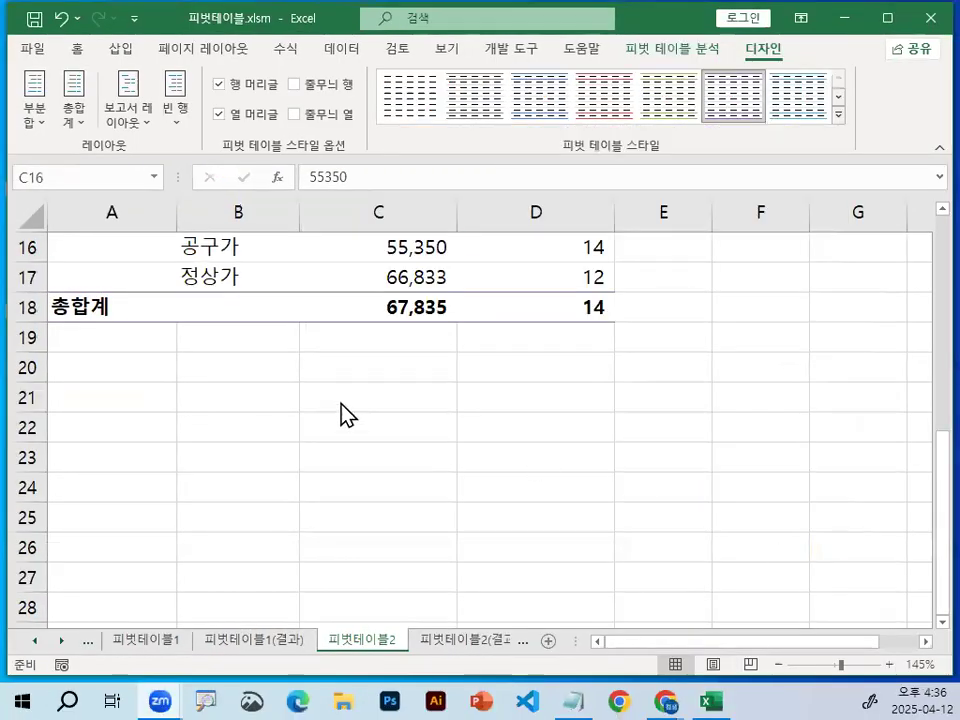
pyautogui.scroll(4, 326, 401)
pyautogui.click(331, 324)
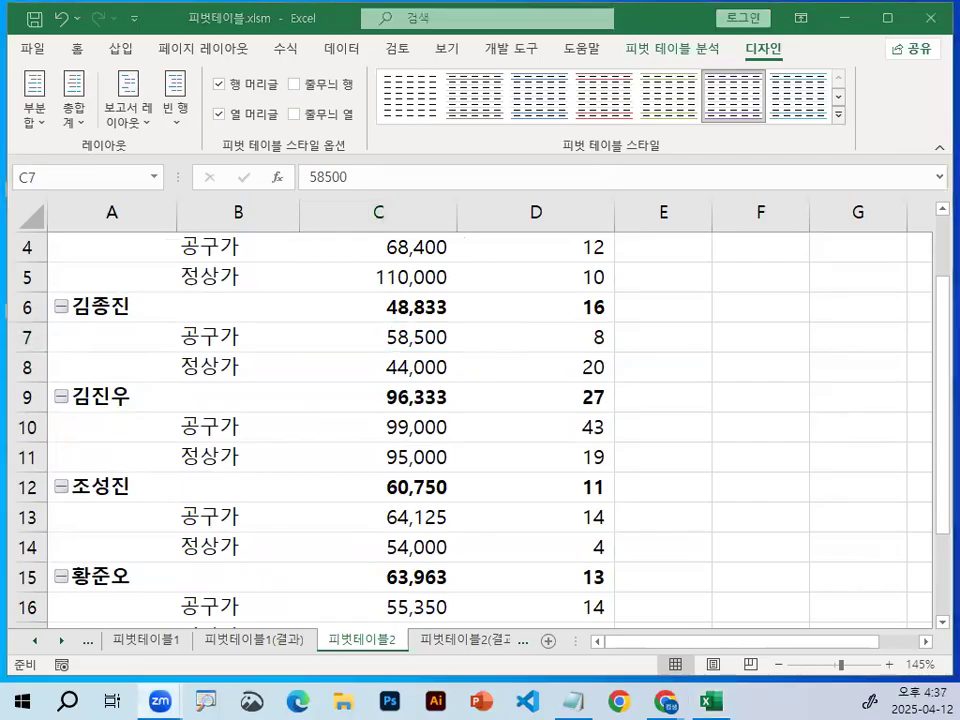
# Step: Close the 피벗테이블.xlsm workbook without saving its changes
pyautogui.click(36, 47)
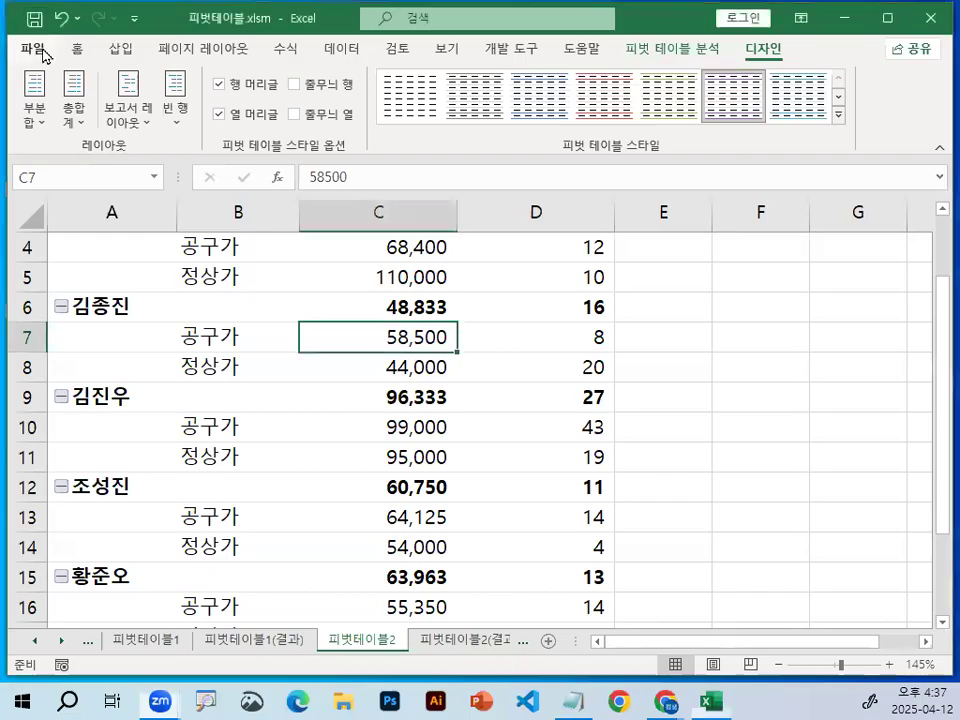
pyautogui.click(77, 543)
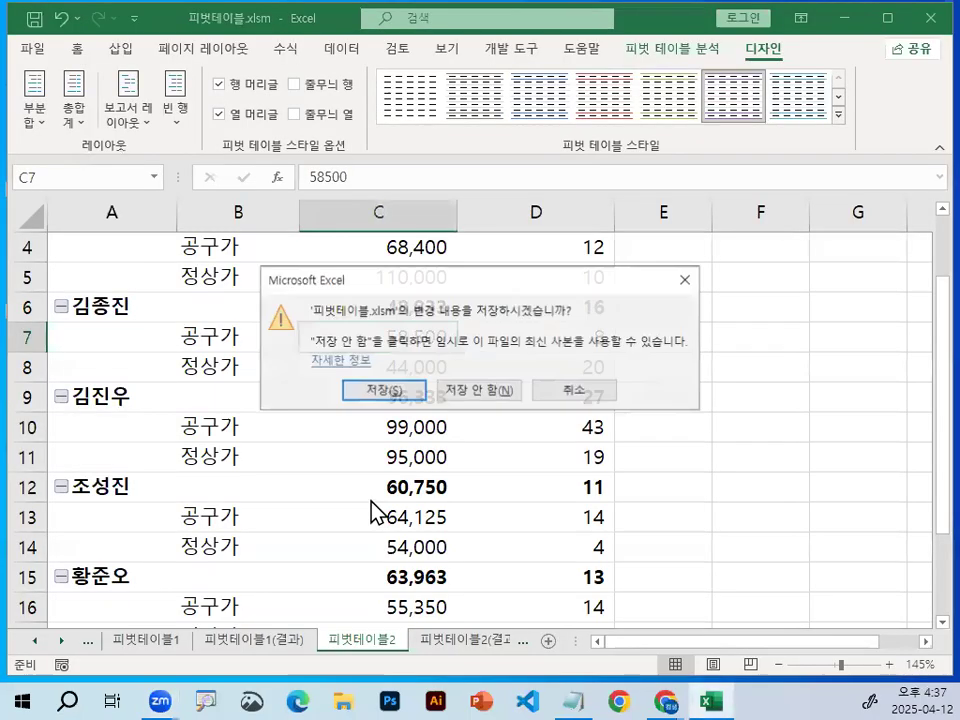
pyautogui.click(512, 391)
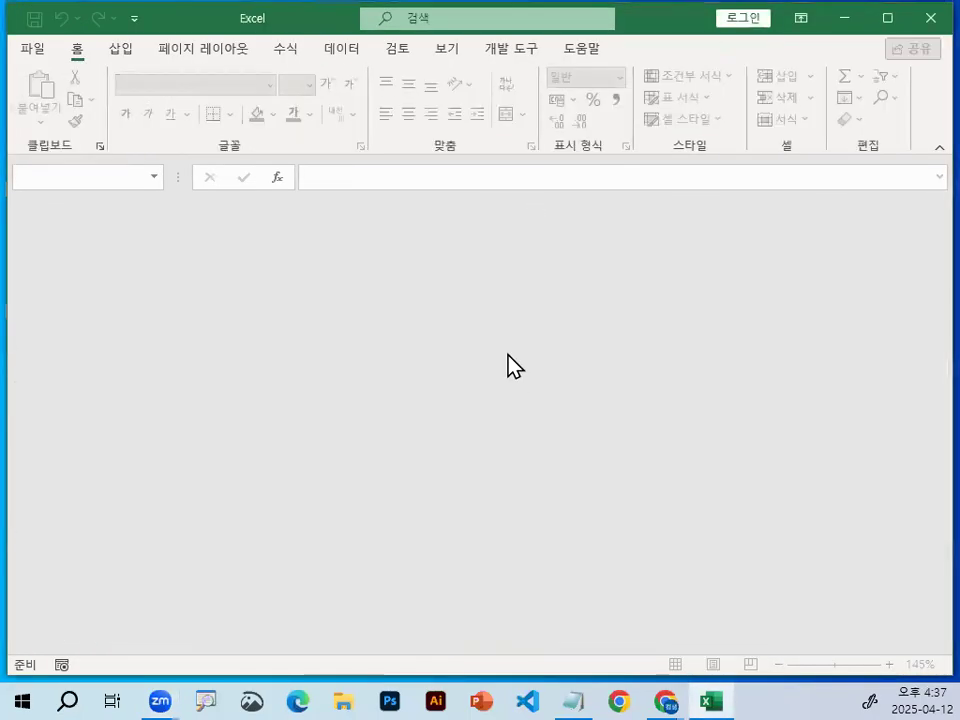
# Step: Open 출제유형02-1_문제.xlsm from the folder C: > 2024_컴활1급 > 엑셀 > 작업파일 > 3장_출제유형02
pyautogui.click(20, 48)
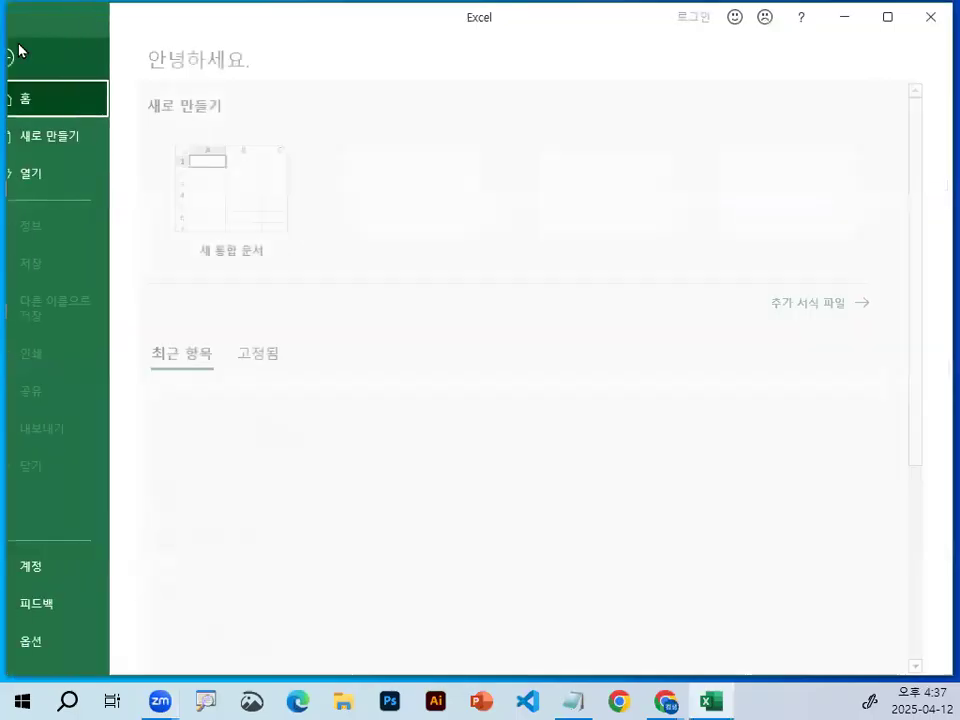
pyautogui.click(60, 174)
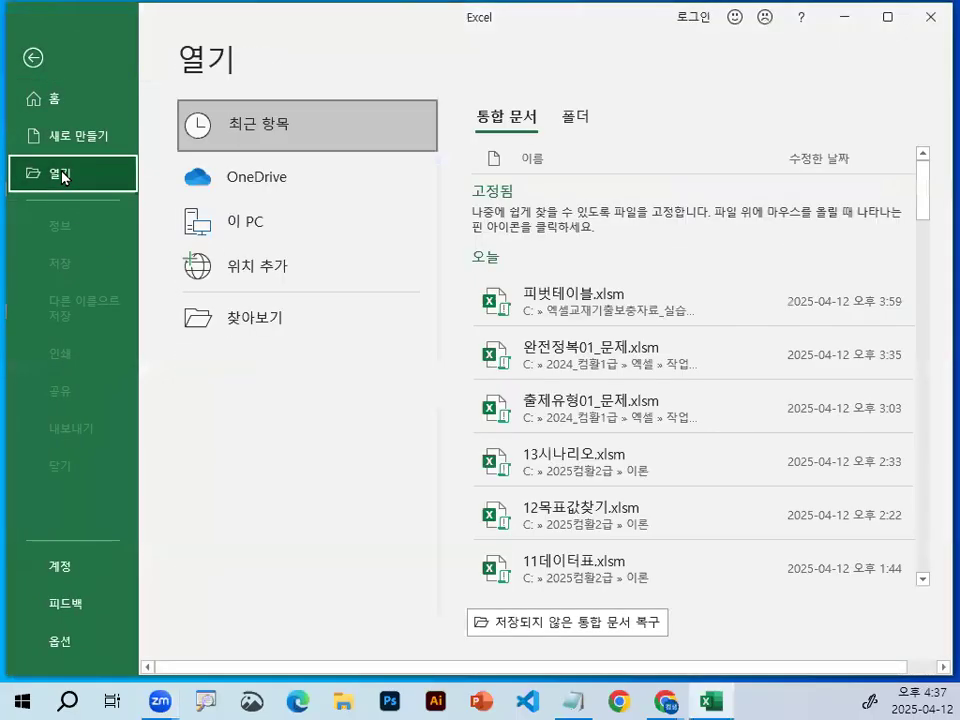
pyautogui.click(299, 337)
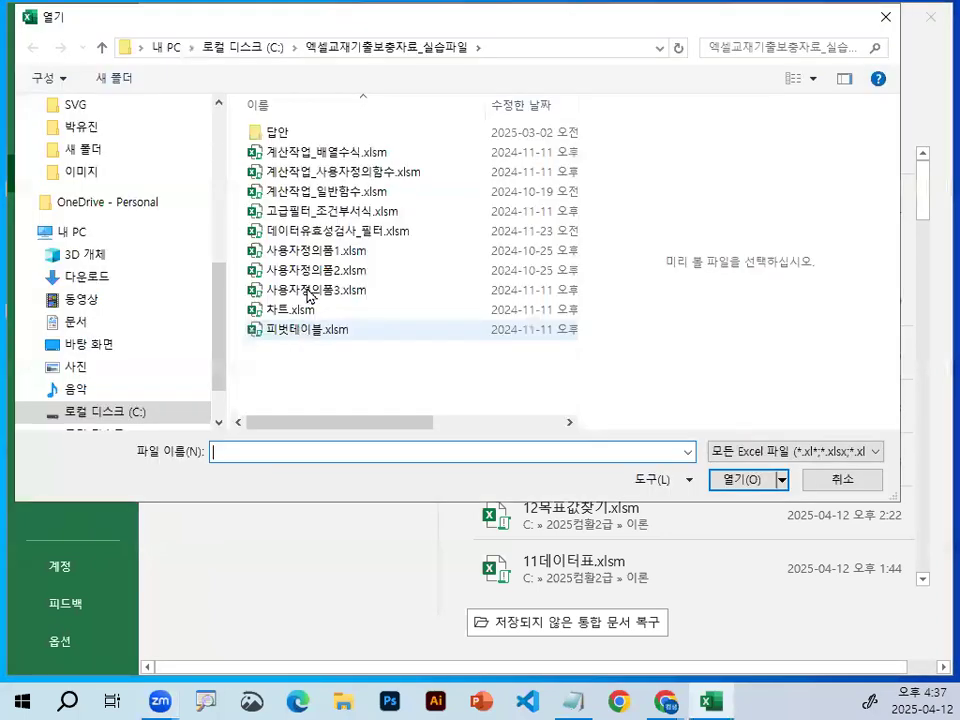
pyautogui.click(107, 418)
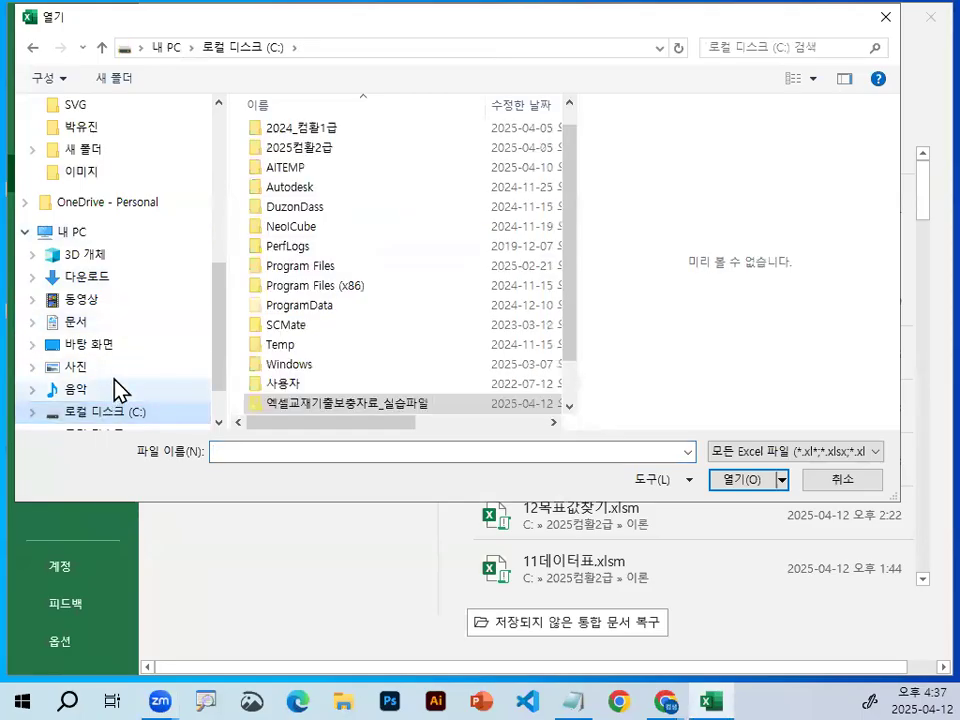
pyautogui.doubleClick(296, 129)
pyautogui.doubleClick(289, 158)
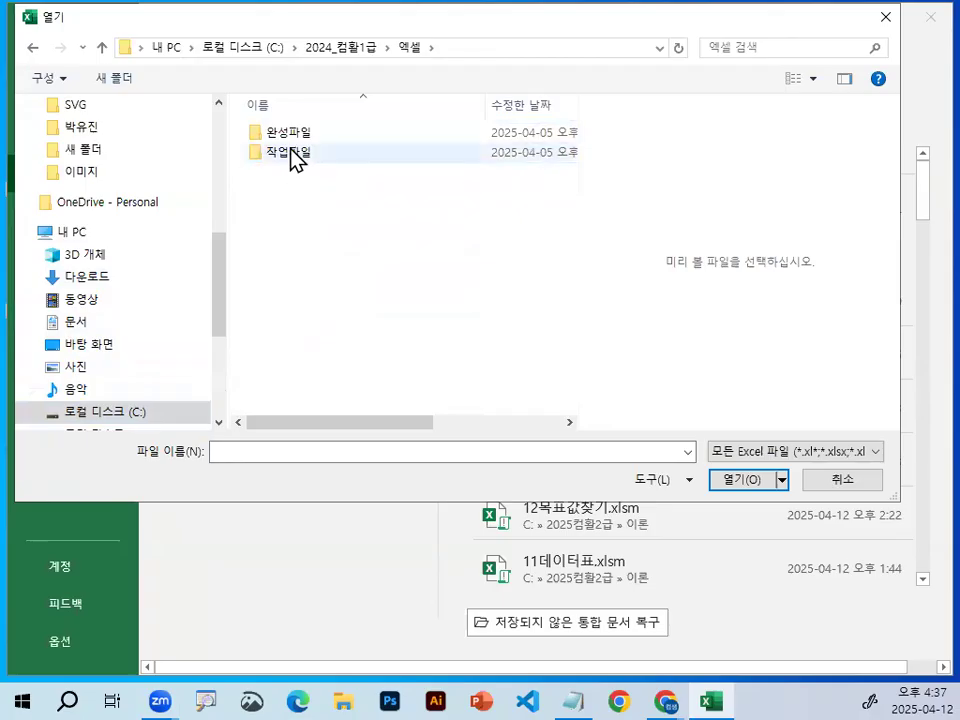
pyautogui.doubleClick(290, 155)
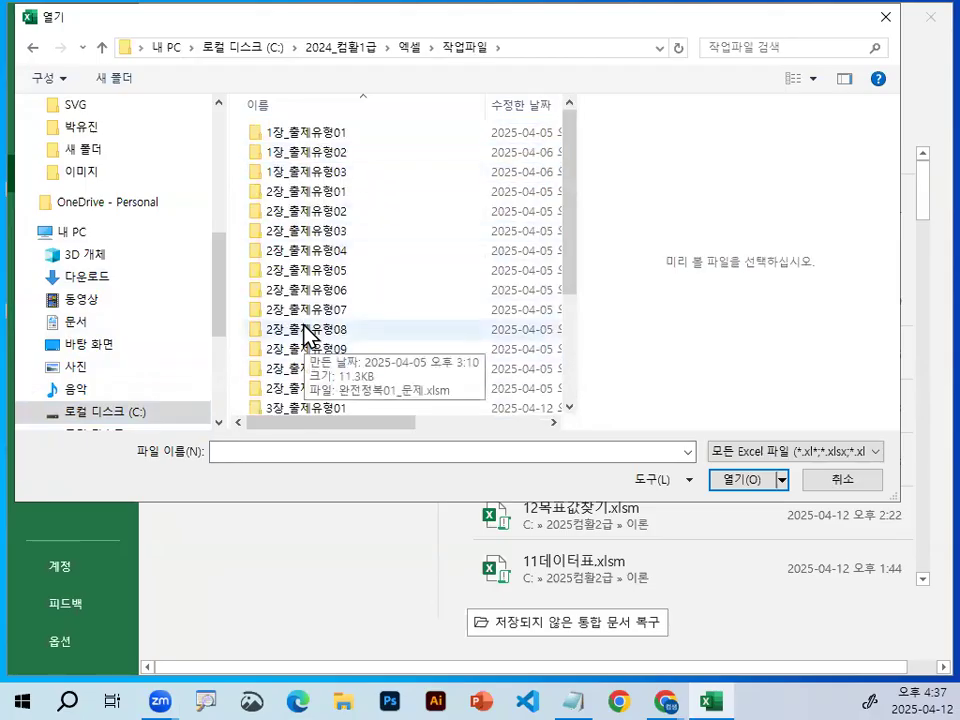
pyautogui.scroll(-2, 300, 347)
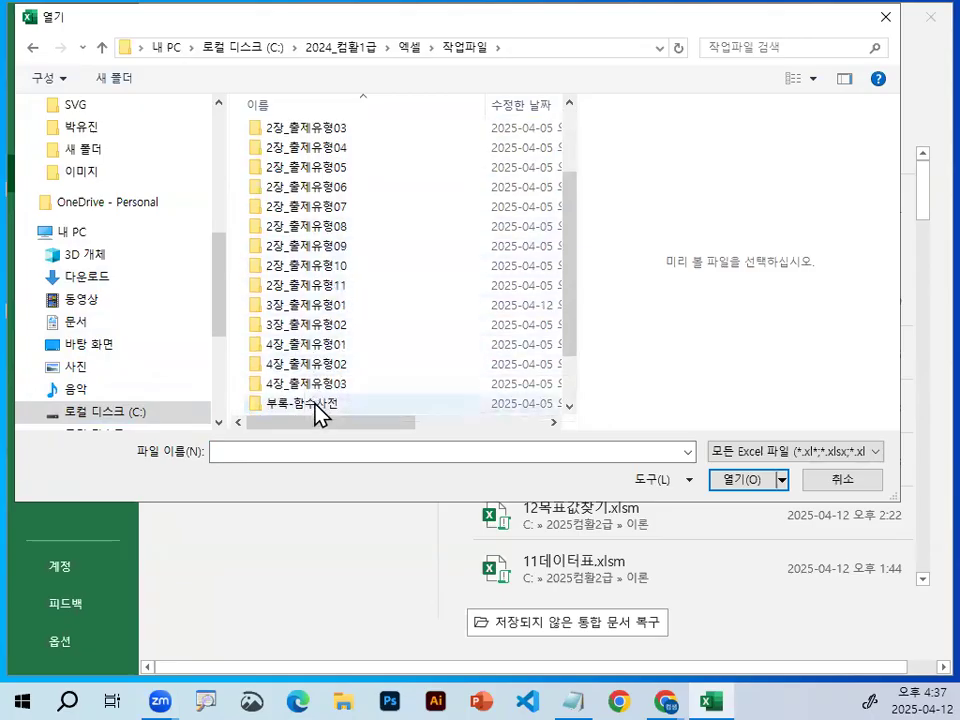
pyautogui.doubleClick(311, 326)
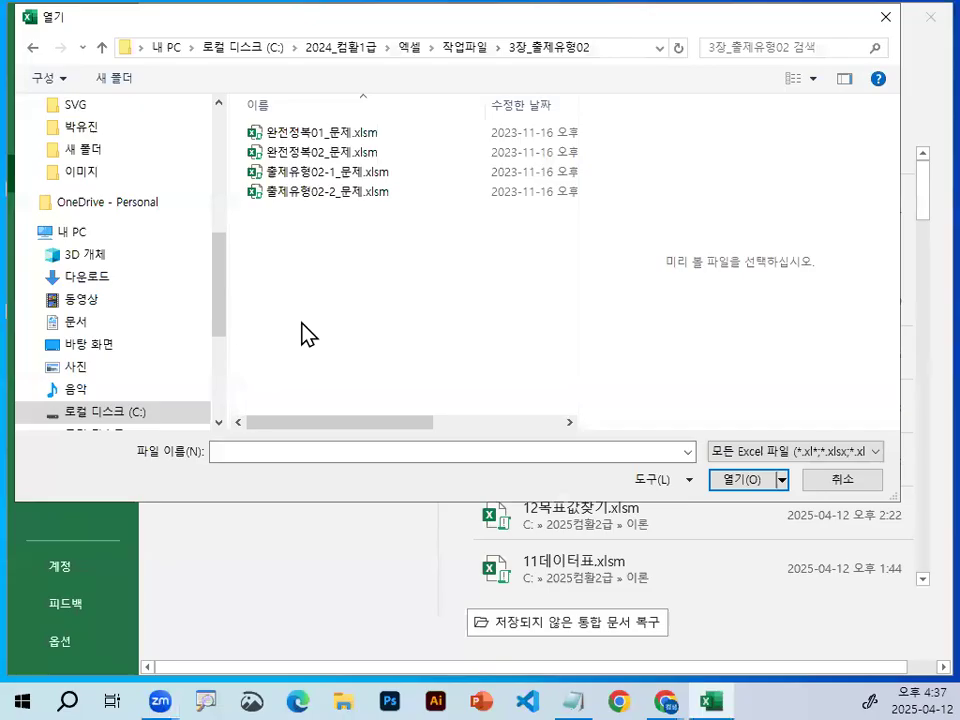
pyautogui.doubleClick(316, 173)
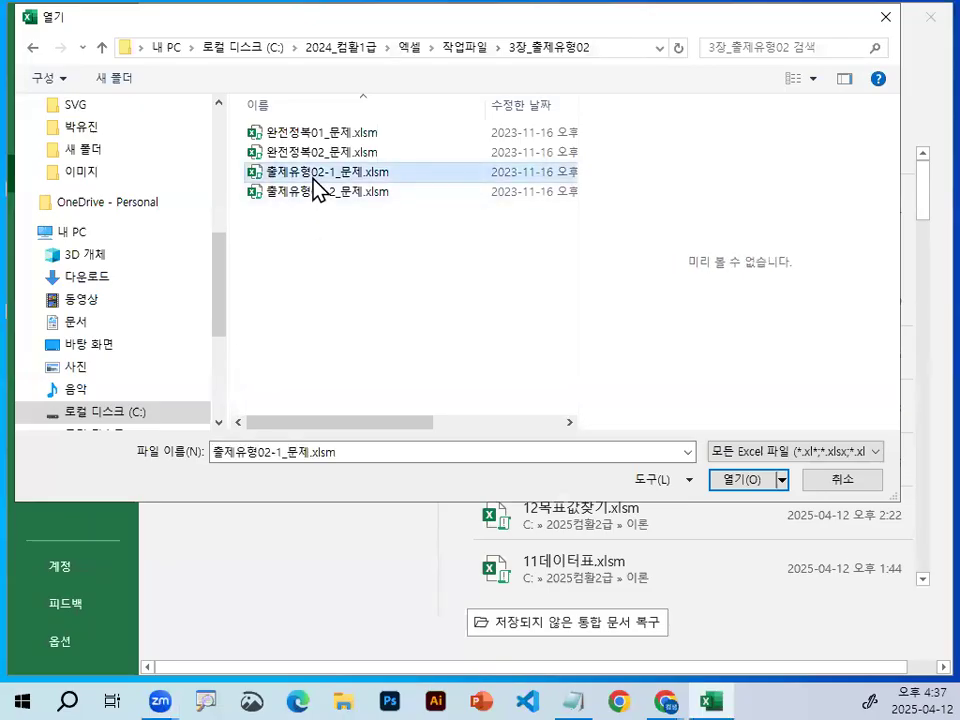
pyautogui.keyDown('ctrl'); pyautogui.scroll(4, 424, 319); pyautogui.keyUp('ctrl')
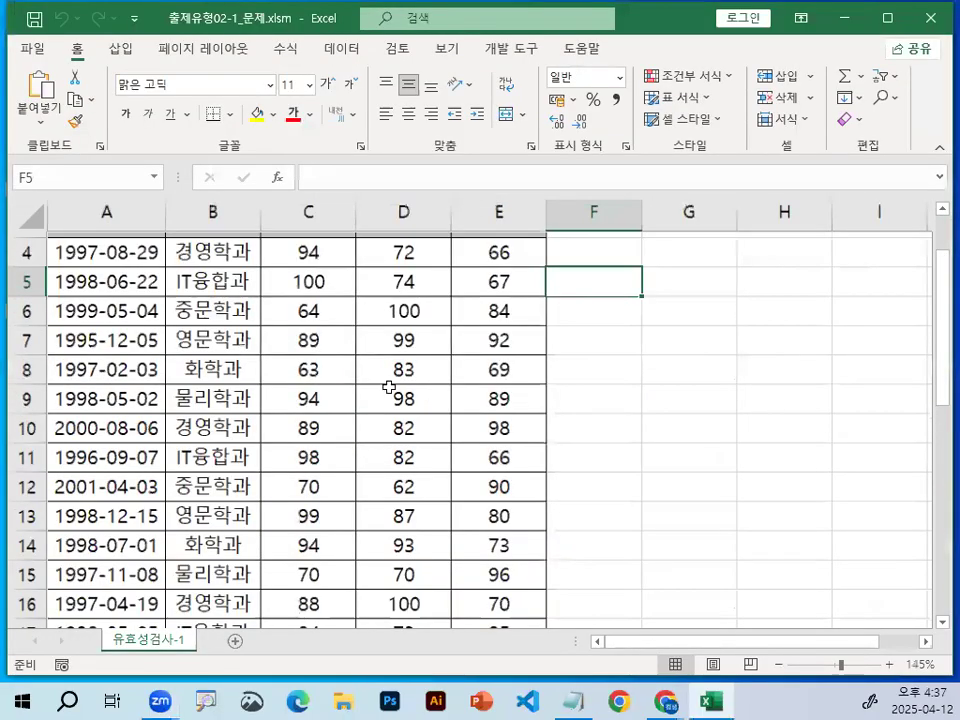
# Step: Switch to the class notes in Notepad and find the section "문제3 - 분석작업 (2번문제) - 데이터도구 기능"
pyautogui.click(578, 699)
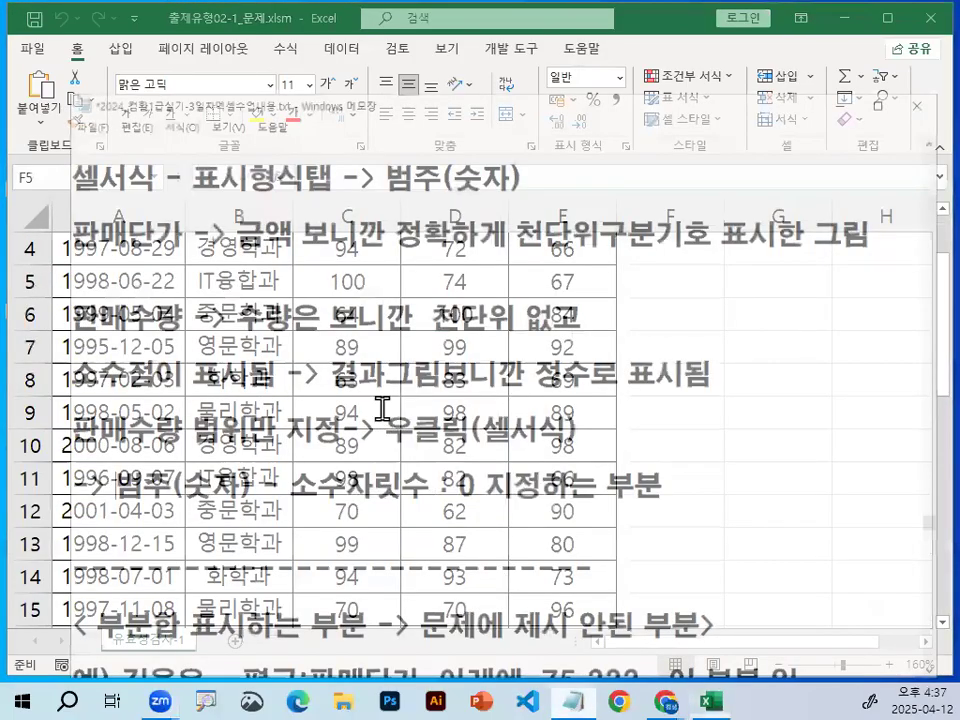
pyautogui.scroll(-3, 381, 405)
pyautogui.scroll(-2, 386, 400)
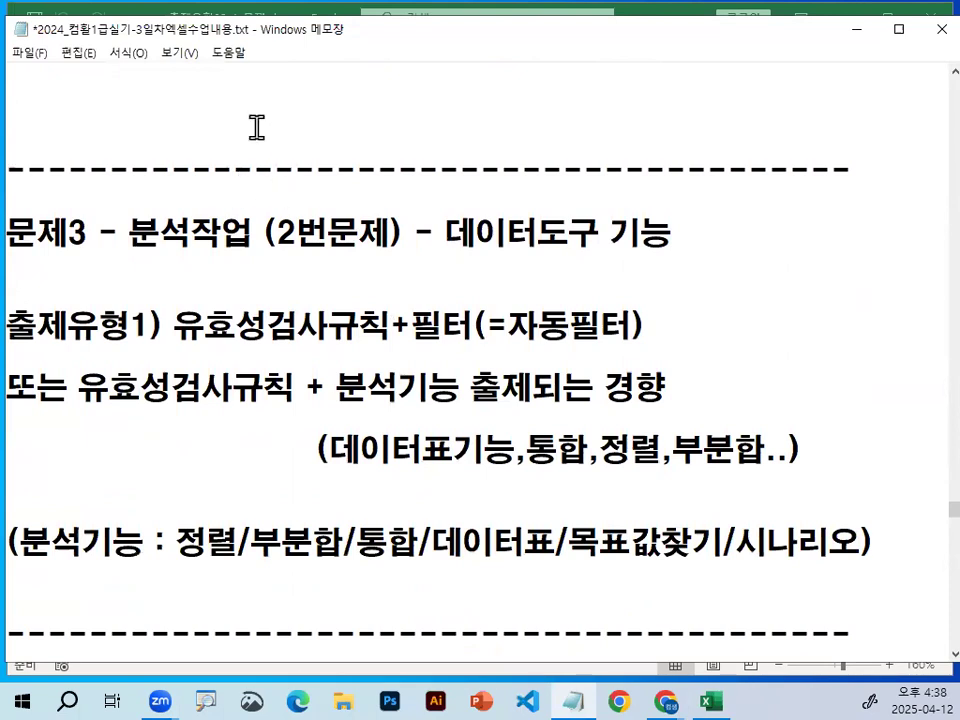
pyautogui.hotkey('ctrl', '2')
pyautogui.moveTo(442, 269); pyautogui.dragTo(652, 269)
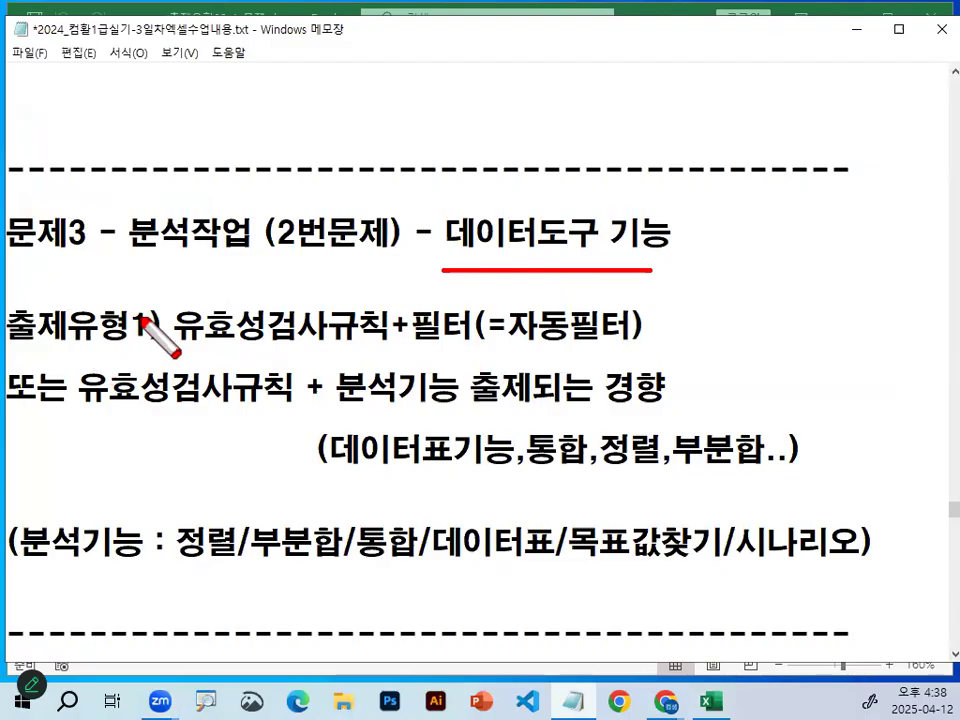
# Step: Review the 출제유형1 notes on 유효성검사규칙 combined with 필터 or 분석기능, marking the key terms temporarily
pyautogui.moveTo(161, 349); pyautogui.dragTo(498, 350)
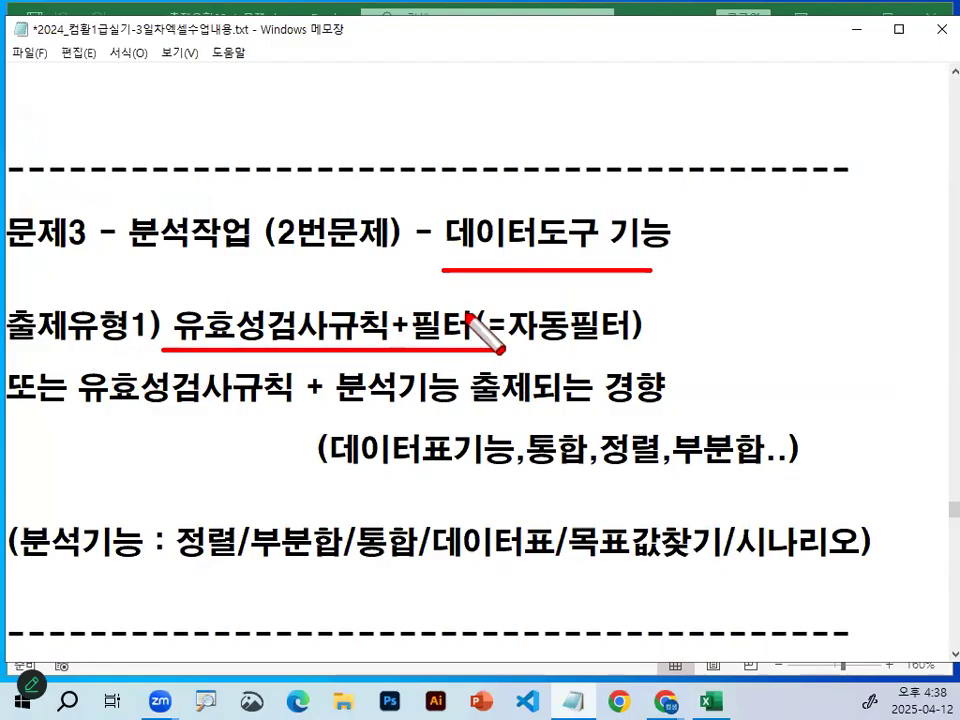
pyautogui.moveTo(473, 302); pyautogui.dragTo(401, 359)
pyautogui.moveTo(419, 287); pyautogui.dragTo(476, 351)
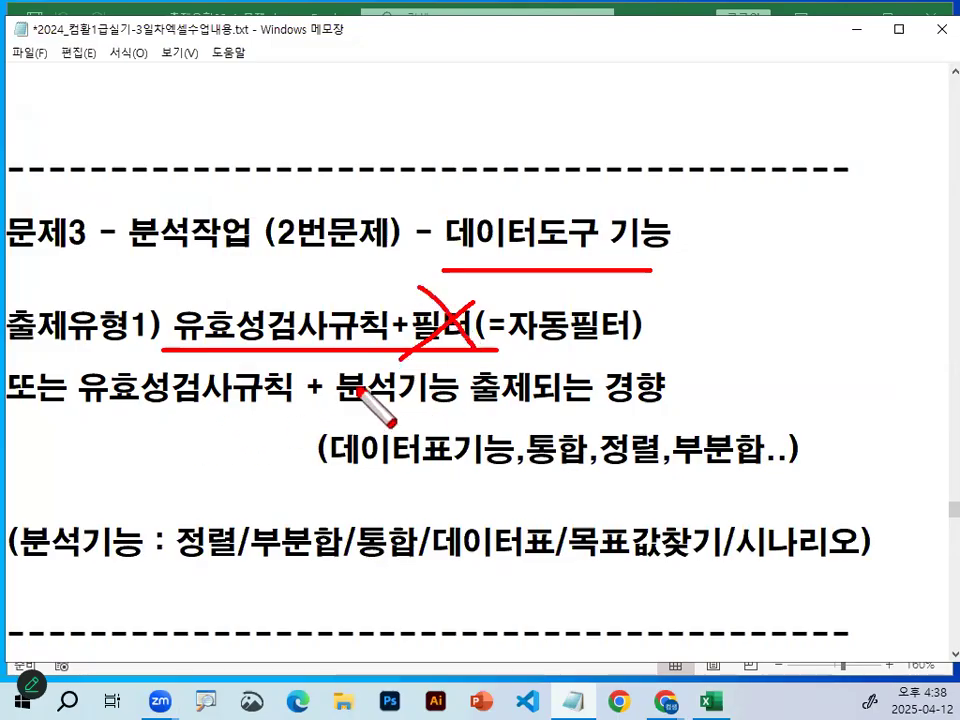
pyautogui.moveTo(347, 403); pyautogui.dragTo(458, 404)
pyautogui.moveTo(356, 466); pyautogui.dragTo(806, 473)
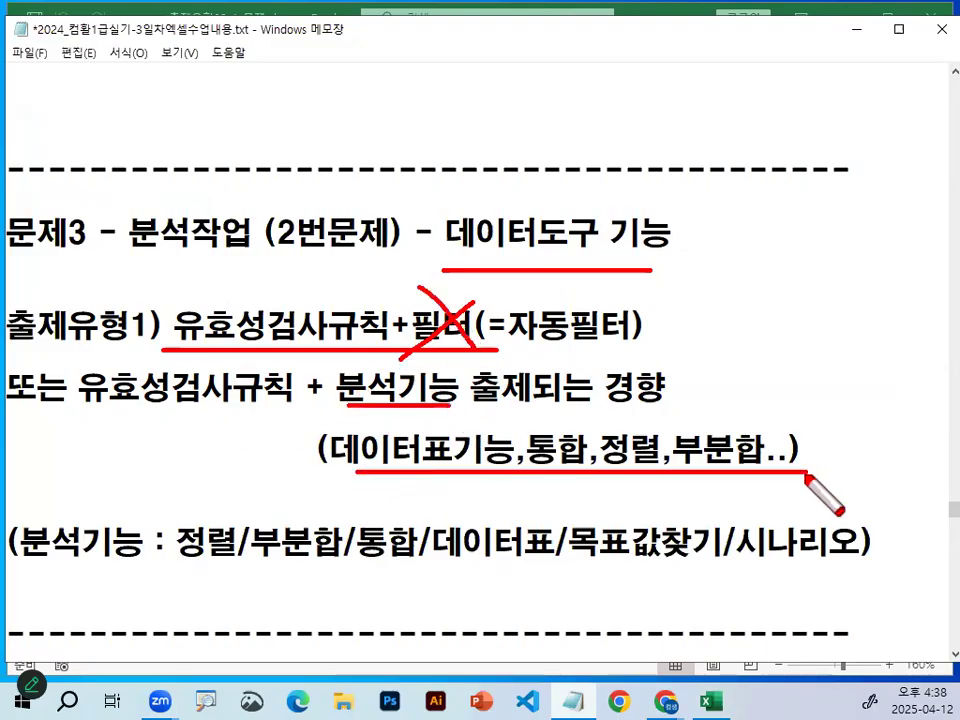
pyautogui.moveTo(282, 442); pyautogui.dragTo(328, 418)
pyautogui.moveTo(340, 478); pyautogui.dragTo(437, 458)
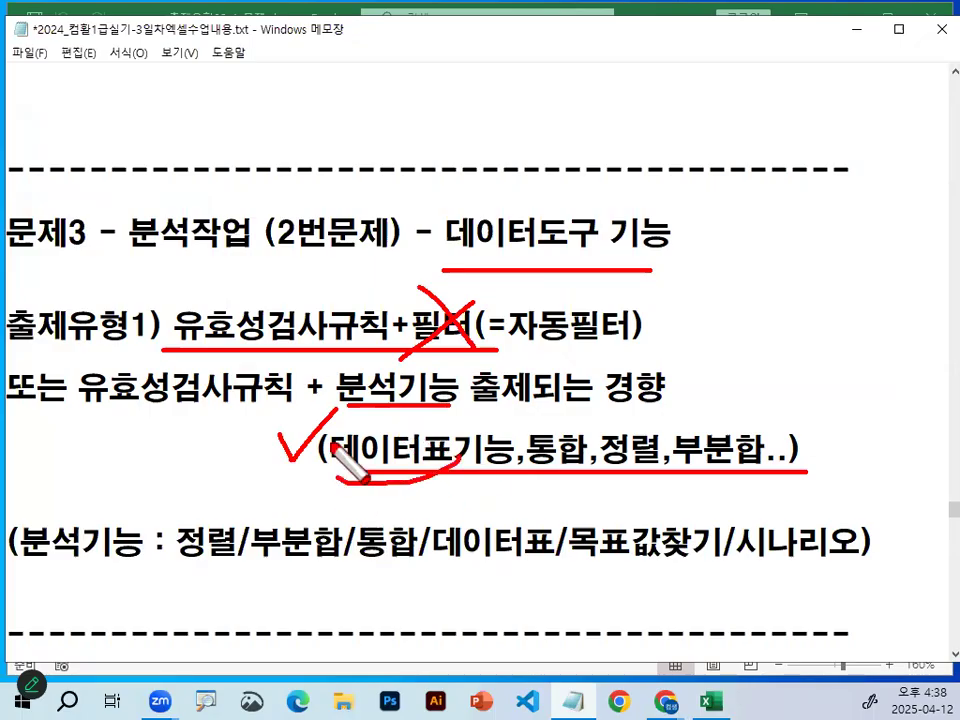
pyautogui.moveTo(336, 451); pyautogui.dragTo(418, 463)
pyautogui.moveTo(344, 458)
pyautogui.mouseDown()
pyautogui.moveTo(331, 477)
pyautogui.moveTo(872, 481)
pyautogui.mouseUp()
pyautogui.moveTo(782, 397); pyautogui.dragTo(829, 370)
pyautogui.press('Escape')
pyautogui.moveTo(413, 323); pyautogui.dragTo(471, 323)
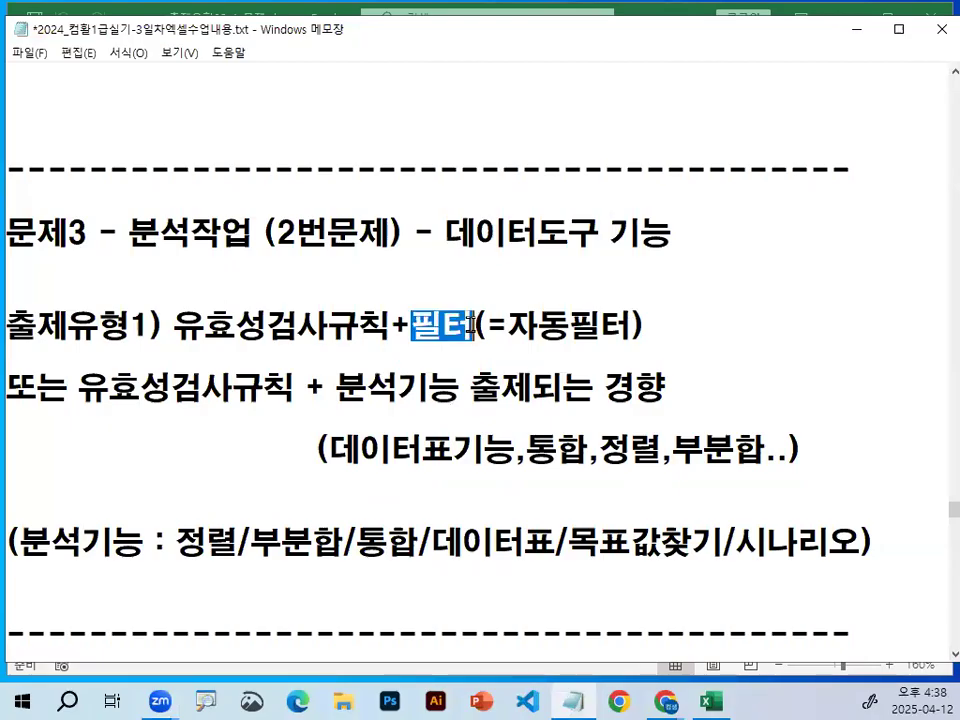
pyautogui.moveTo(174, 325); pyautogui.dragTo(424, 320)
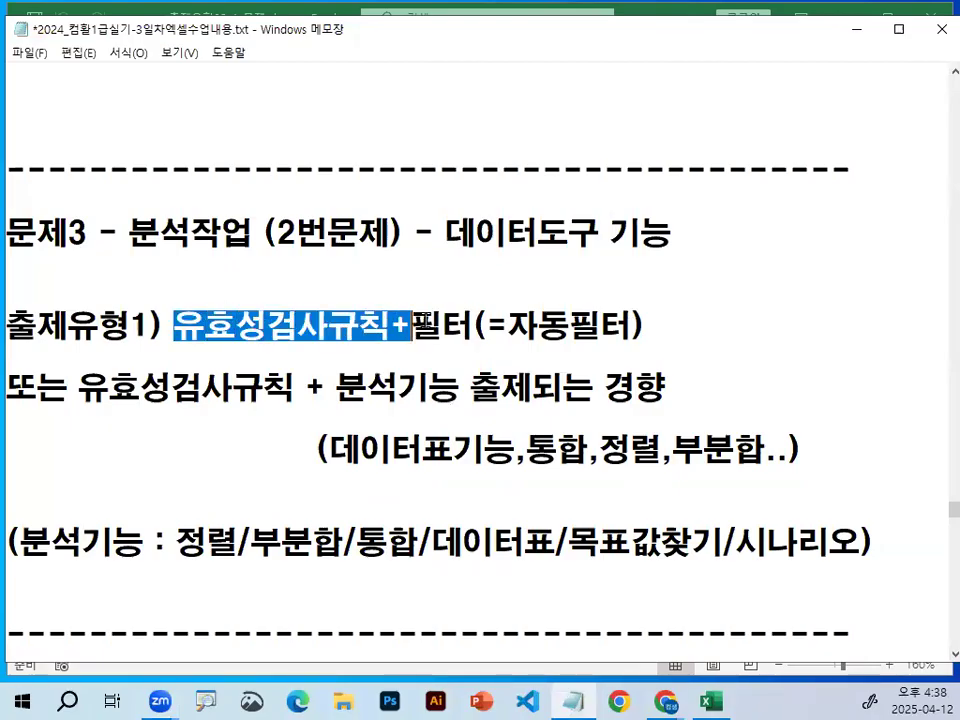
pyautogui.click(424, 320)
# Step: Review the 출제유형2 notes on 중복된항목제거, 조건부서식 and 필터 against the 출제유형1 combination, marking them temporarily
pyautogui.scroll(-4, 214, 380)
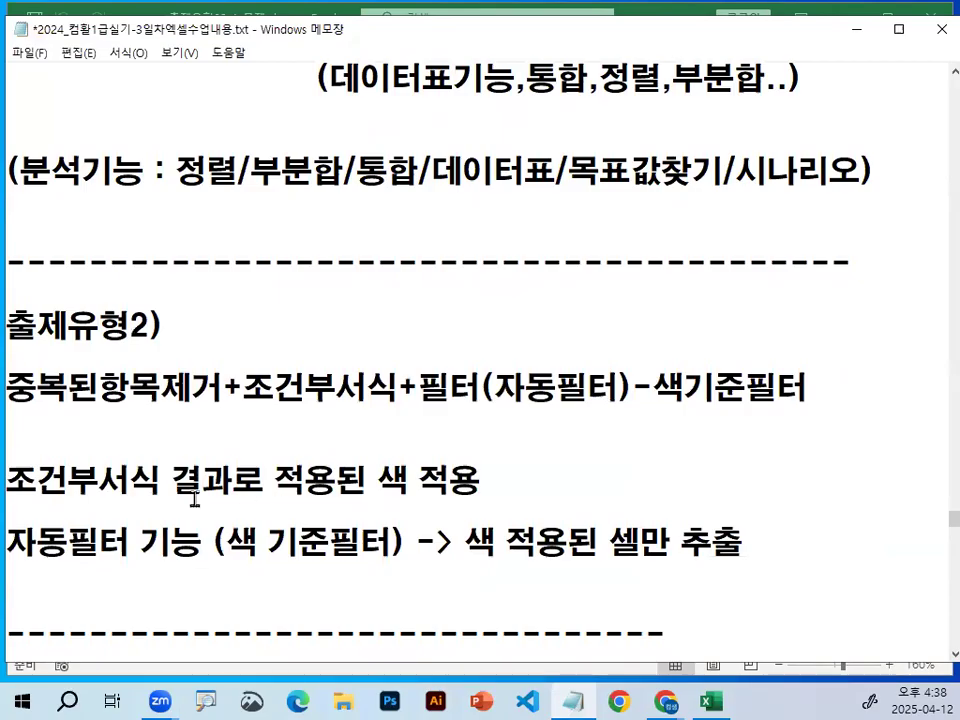
pyautogui.moveTo(245, 388); pyautogui.dragTo(418, 387)
pyautogui.doubleClick(448, 388)
pyautogui.click(481, 388)
pyautogui.scroll(1, 283, 304)
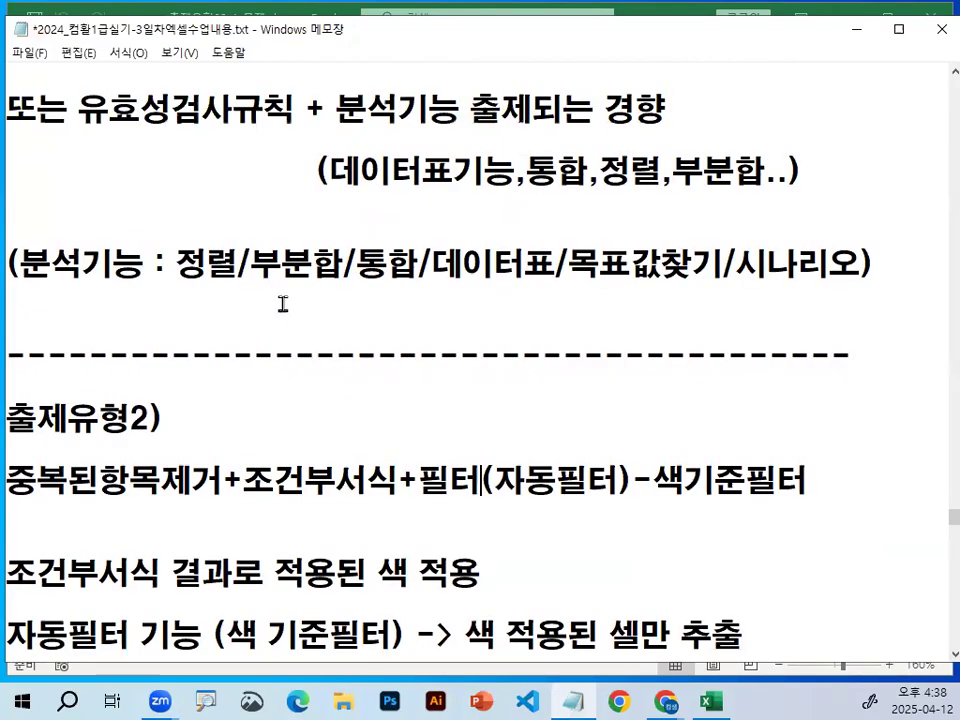
pyautogui.hotkey('ctrl', 'shift', 'a')
pyautogui.moveTo(312, 136)
pyautogui.mouseDown()
pyautogui.moveTo(295, 176)
pyautogui.moveTo(305, 129)
pyautogui.mouseUp()
pyautogui.moveTo(247, 512)
pyautogui.mouseDown()
pyautogui.moveTo(345, 504)
pyautogui.moveTo(318, 542)
pyautogui.mouseUp()
pyautogui.moveTo(424, 452); pyautogui.dragTo(368, 534)
pyautogui.moveTo(369, 449); pyautogui.dragTo(443, 560)
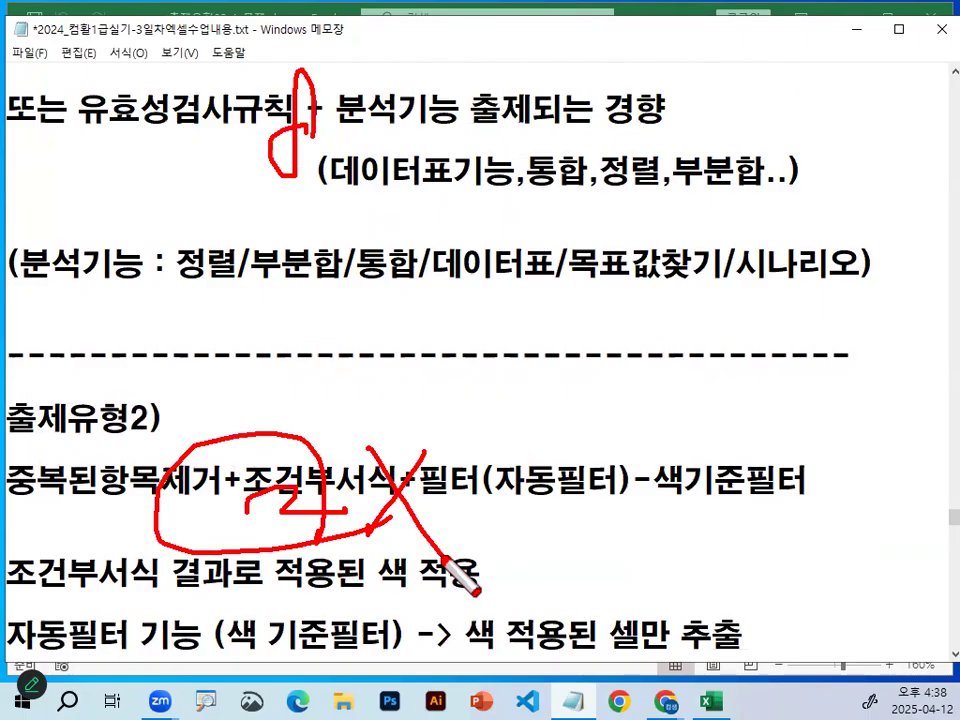
pyautogui.moveTo(518, 474); pyautogui.dragTo(658, 378)
pyautogui.press('Escape')
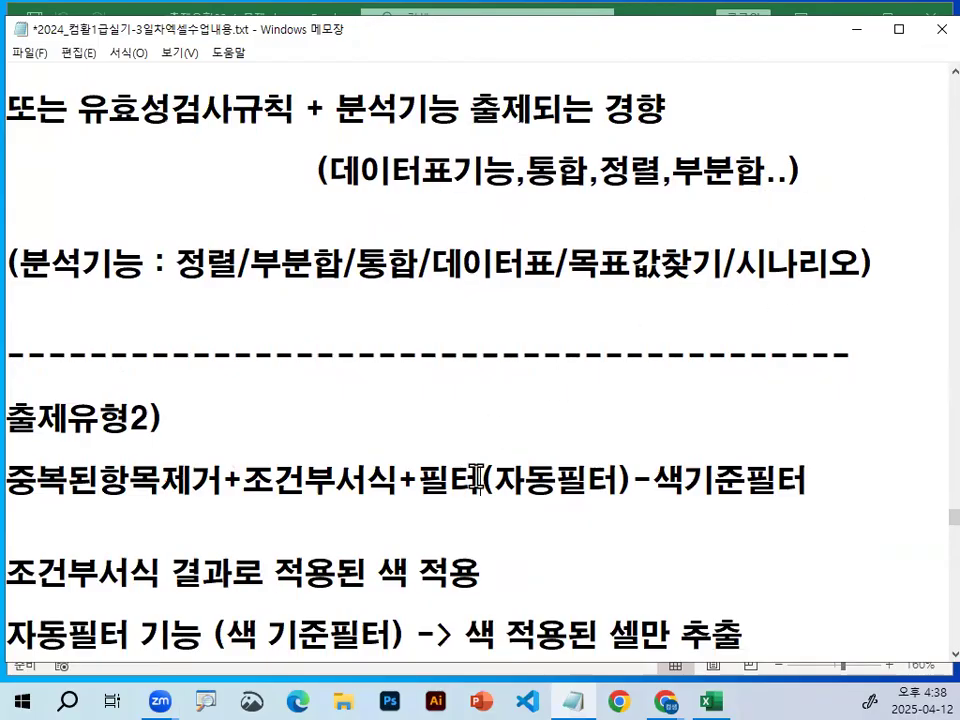
# Step: Read the <교재 106 페이지> notes defining 데이터유효성검사 as 입력제한 and its 제한대상 설정
pyautogui.scroll(-2, 480, 465)
pyautogui.scroll(-1, 476, 476)
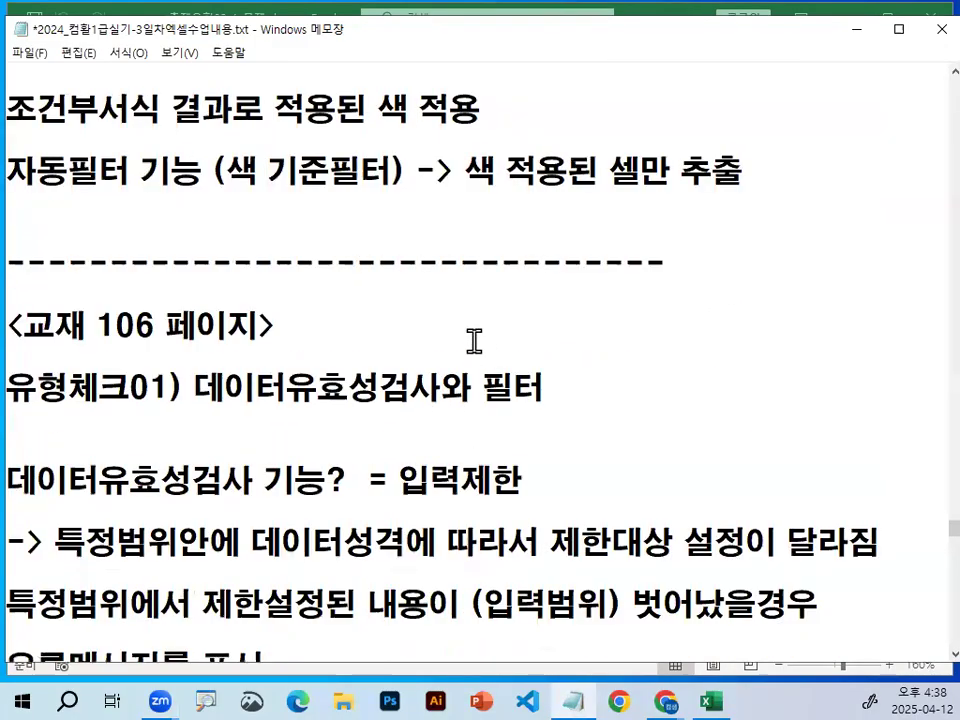
pyautogui.scroll(-1, 471, 339)
pyautogui.moveTo(405, 293); pyautogui.dragTo(540, 293)
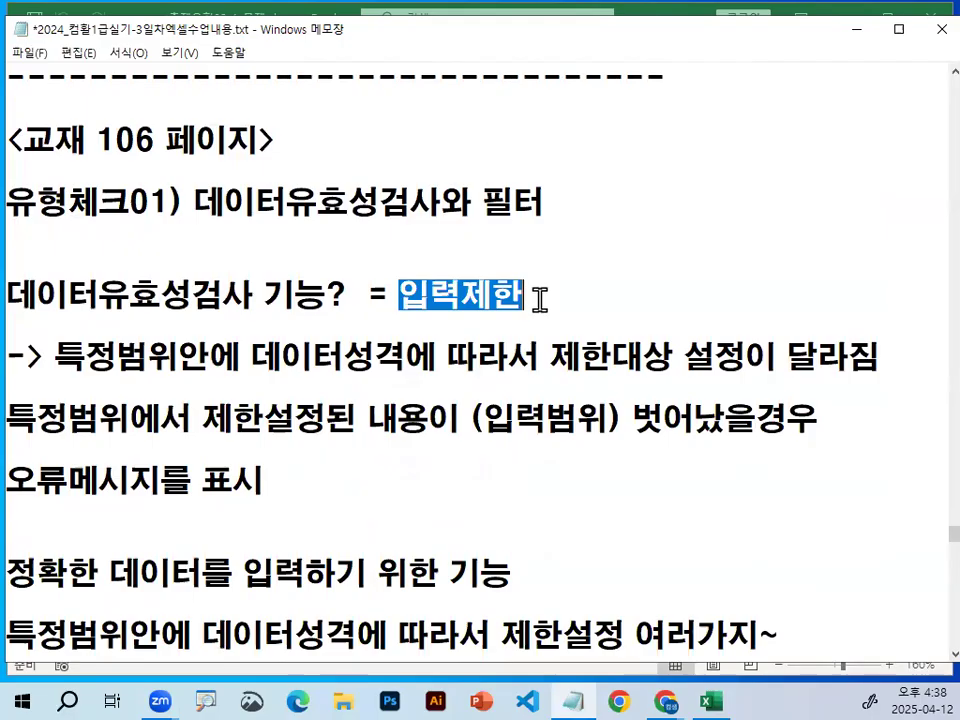
pyautogui.moveTo(55, 357); pyautogui.dragTo(405, 360)
pyautogui.moveTo(549, 357); pyautogui.dragTo(755, 352)
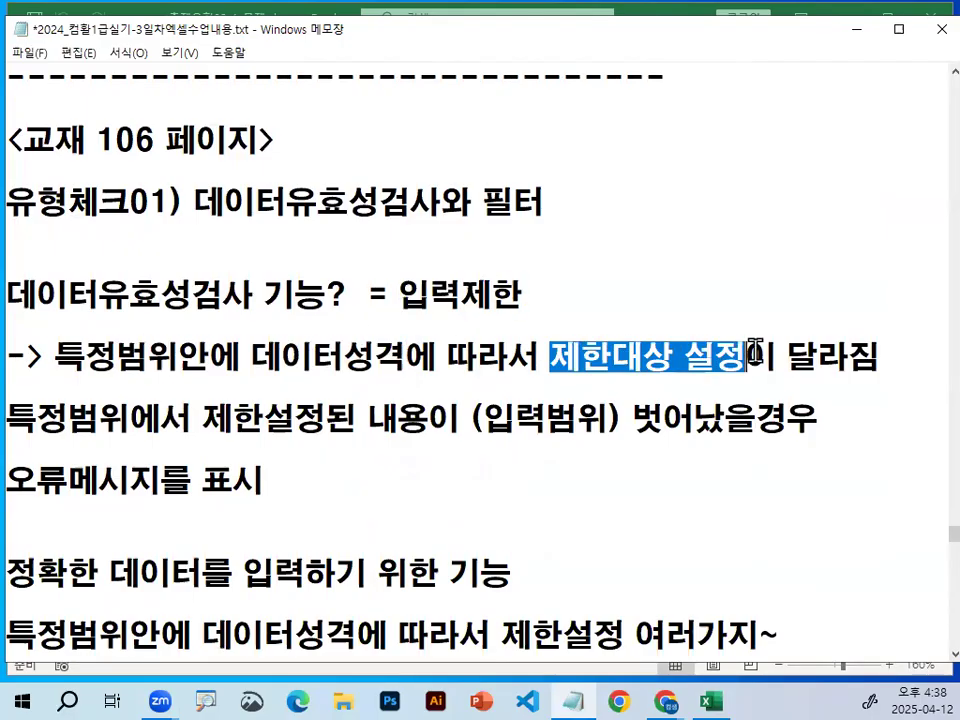
# Step: Return to the 출제유형02-1_문제.xlsm workbook, select cell G4 and bring up the 데이터 도구 commands
pyautogui.click(856, 29)
pyautogui.click(662, 408)
pyautogui.scroll(1, 731, 467)
pyautogui.click(728, 324)
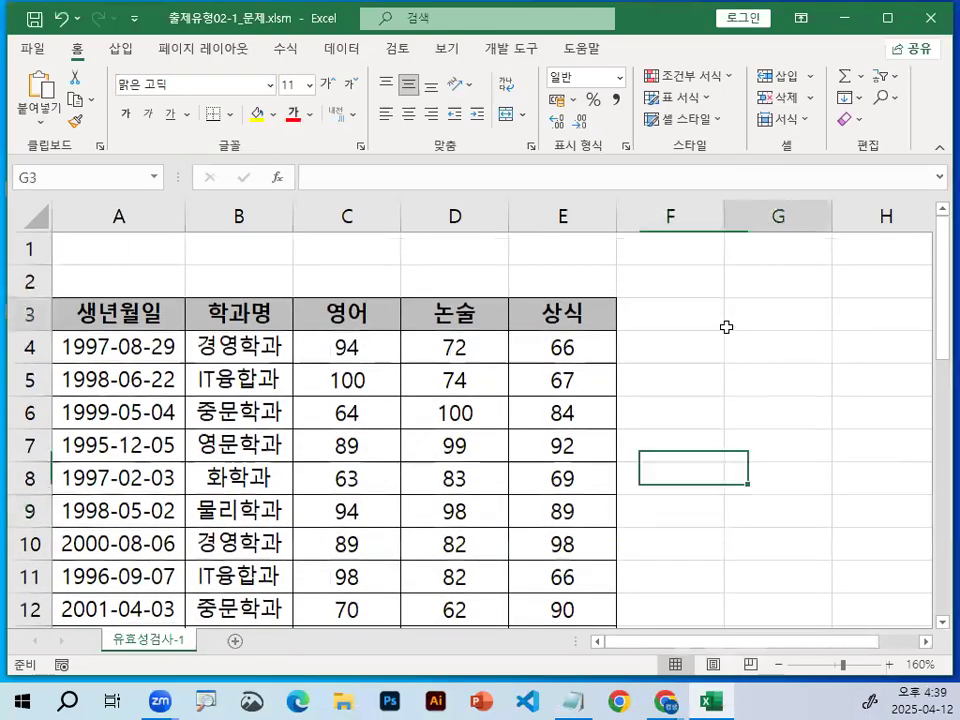
pyautogui.click(757, 357)
pyautogui.click(925, 641)
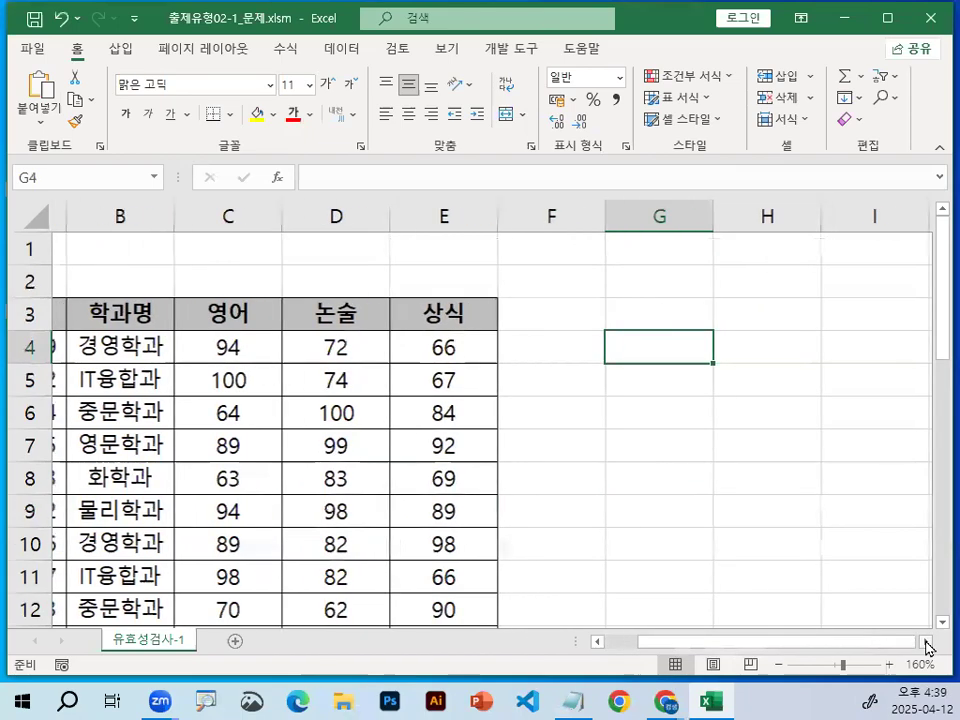
pyautogui.click(925, 641)
pyautogui.click(345, 48)
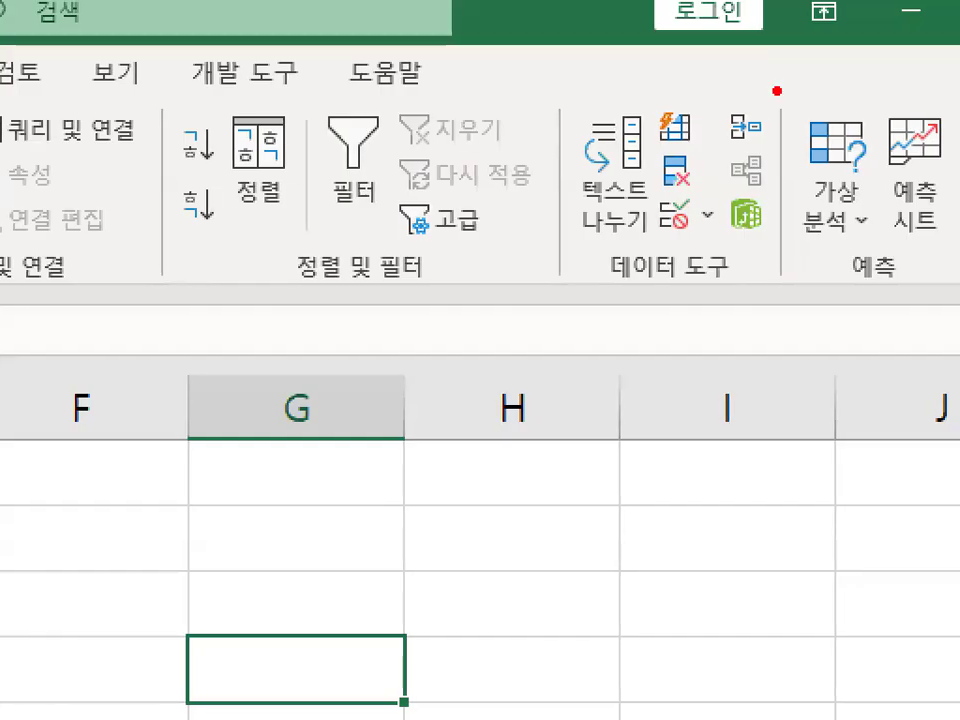
pyautogui.moveTo(764, 146); pyautogui.dragTo(779, 138)
pyautogui.moveTo(750, 270); pyautogui.dragTo(728, 284)
pyautogui.press('Escape')
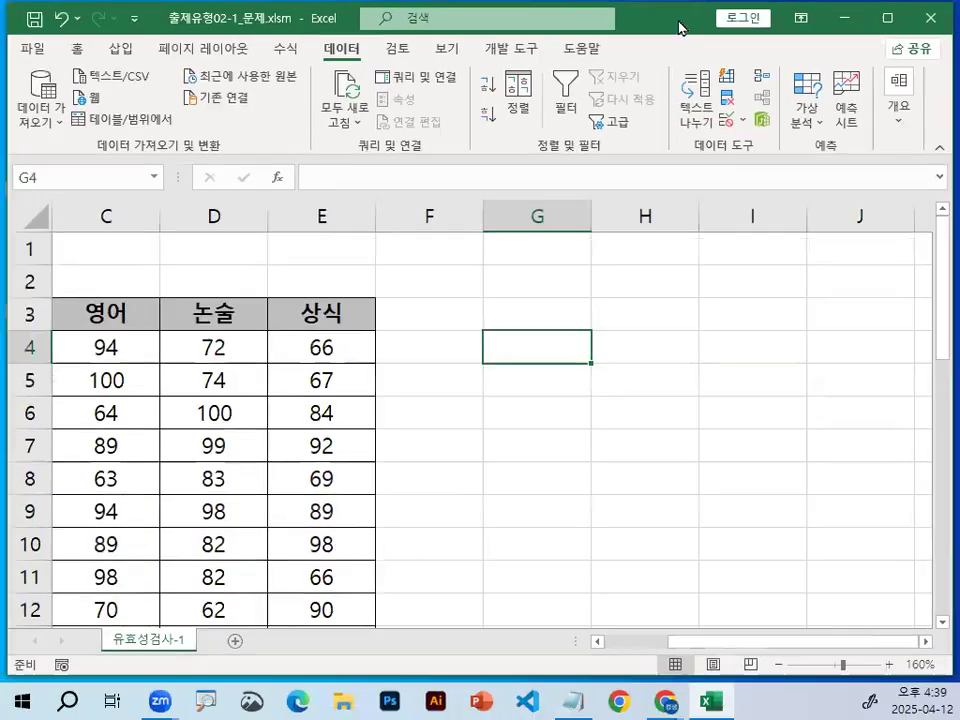
# Step: Widen the Excel window to show the 데이터 도구 command names and open the 데이터 유효성 settings for cell G4
pyautogui.moveTo(581, 27); pyautogui.dragTo(206, 92)
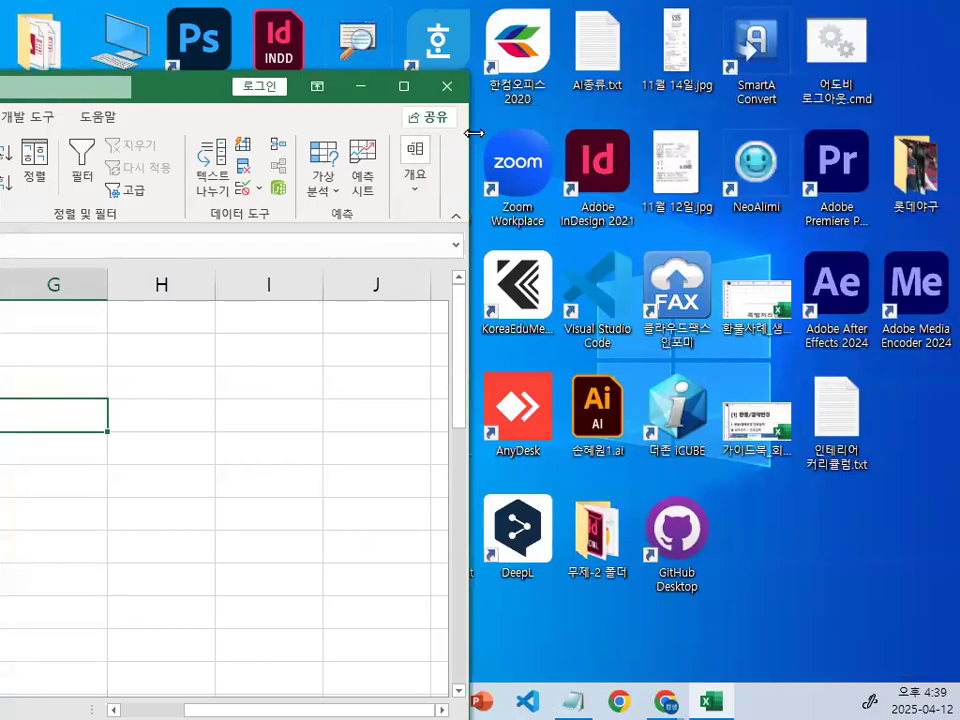
pyautogui.moveTo(473, 133); pyautogui.dragTo(864, 133)
pyautogui.moveTo(398, 159); pyautogui.dragTo(373, 192)
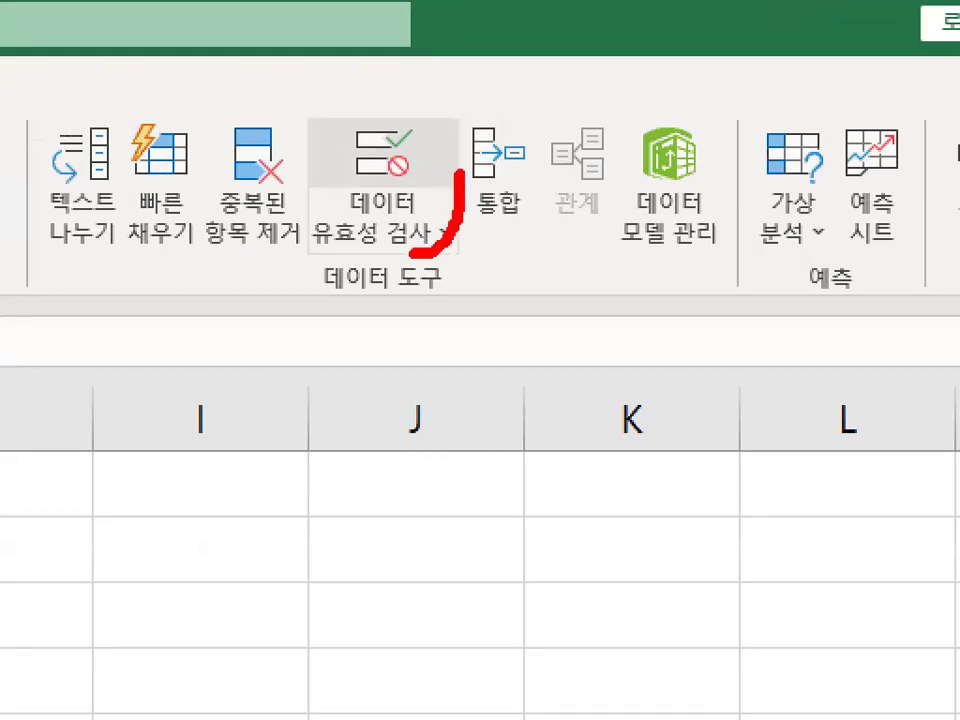
pyautogui.moveTo(412, 240); pyautogui.dragTo(487, 212)
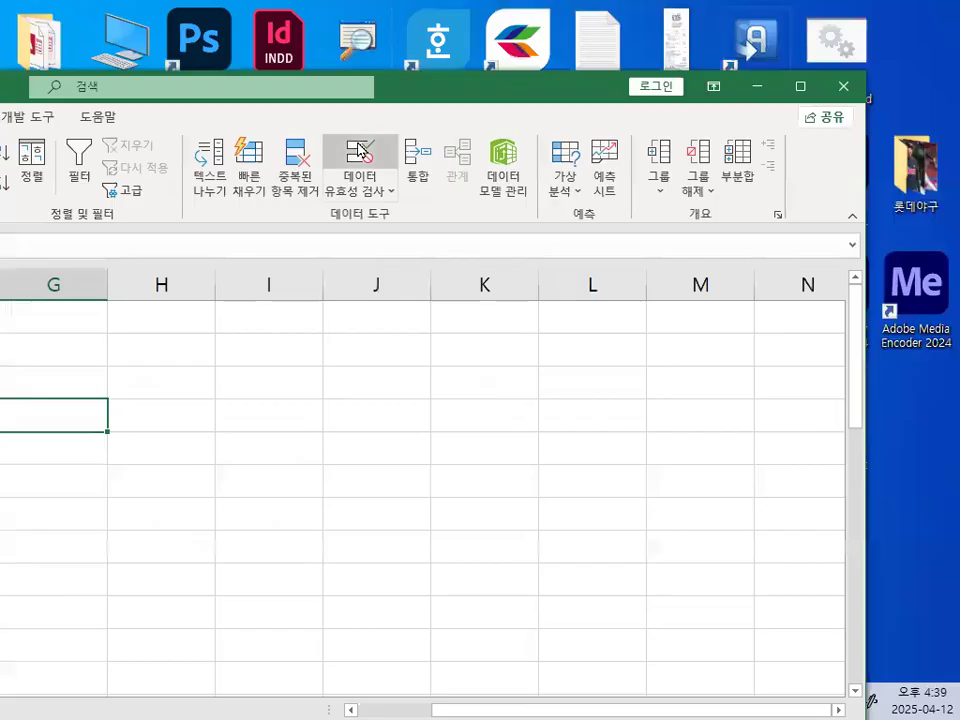
pyautogui.click(385, 160)
pyautogui.moveTo(235, 175); pyautogui.dragTo(606, 168)
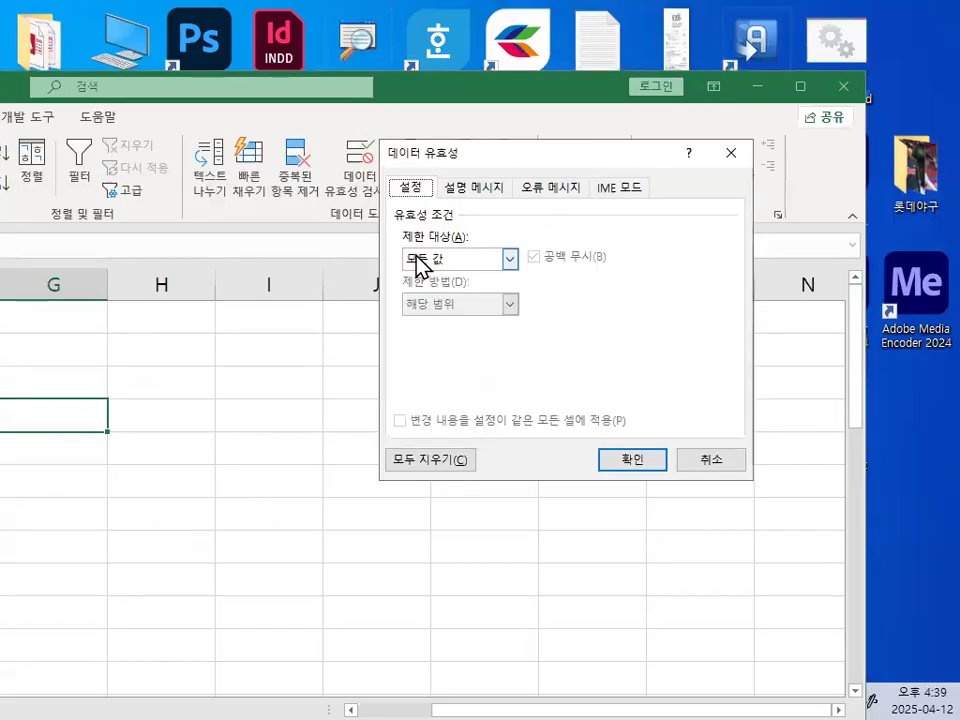
# Step: Examine the 설정 page of the 데이터 유효성 dialog and the 정수 and 소수점 choices under 제한 대상
pyautogui.moveTo(377, 190)
pyautogui.mouseDown()
pyautogui.moveTo(433, 182)
pyautogui.moveTo(486, 206)
pyautogui.mouseUp()
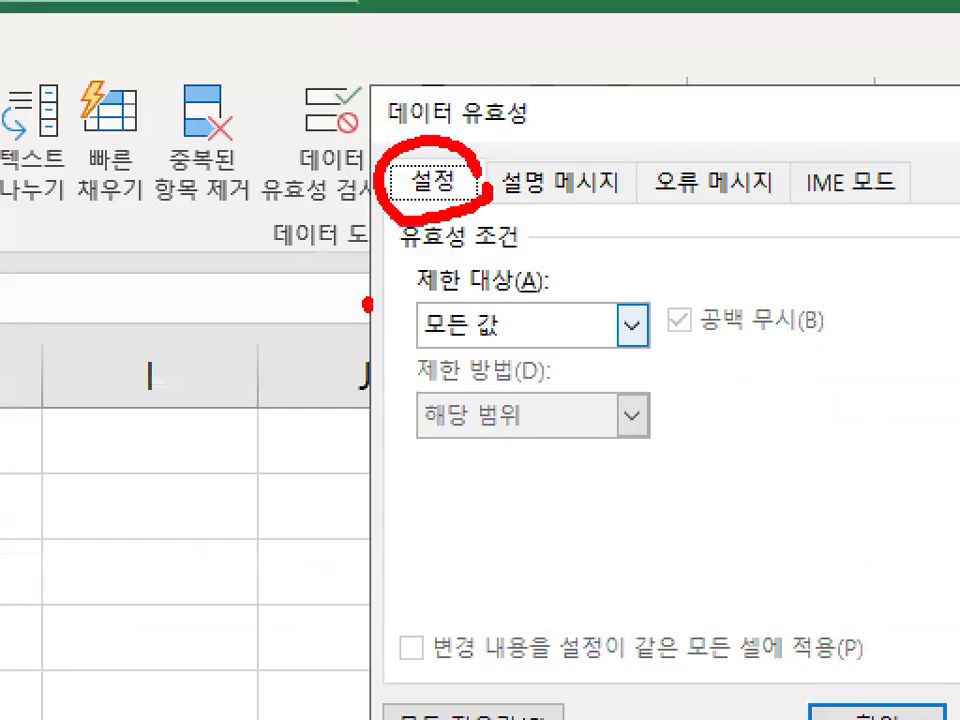
pyautogui.moveTo(366, 302); pyautogui.dragTo(440, 245)
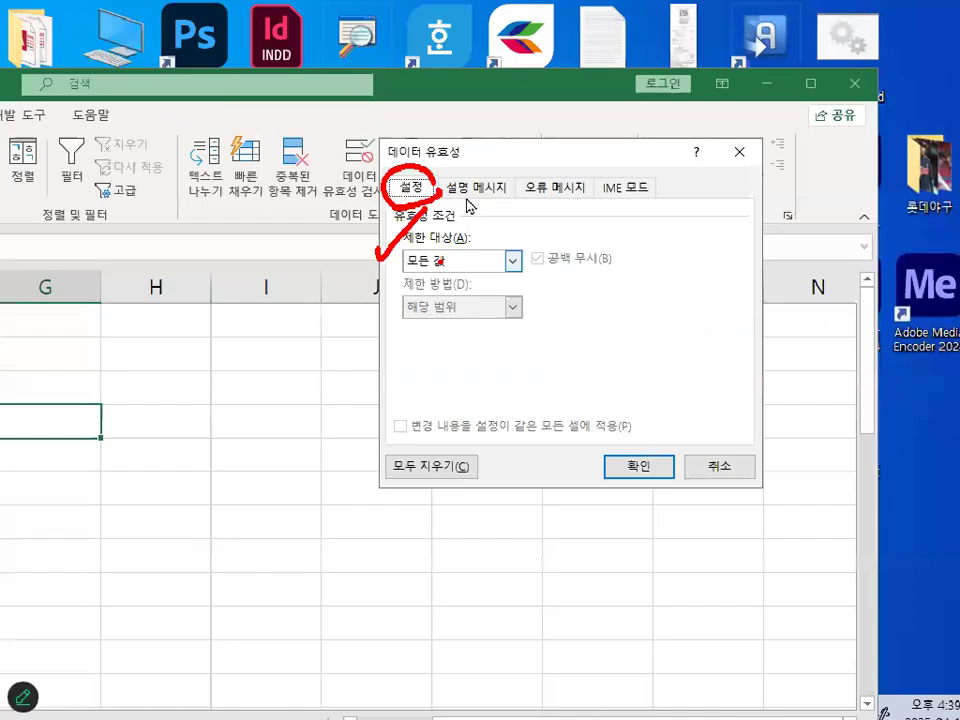
pyautogui.click(632, 325)
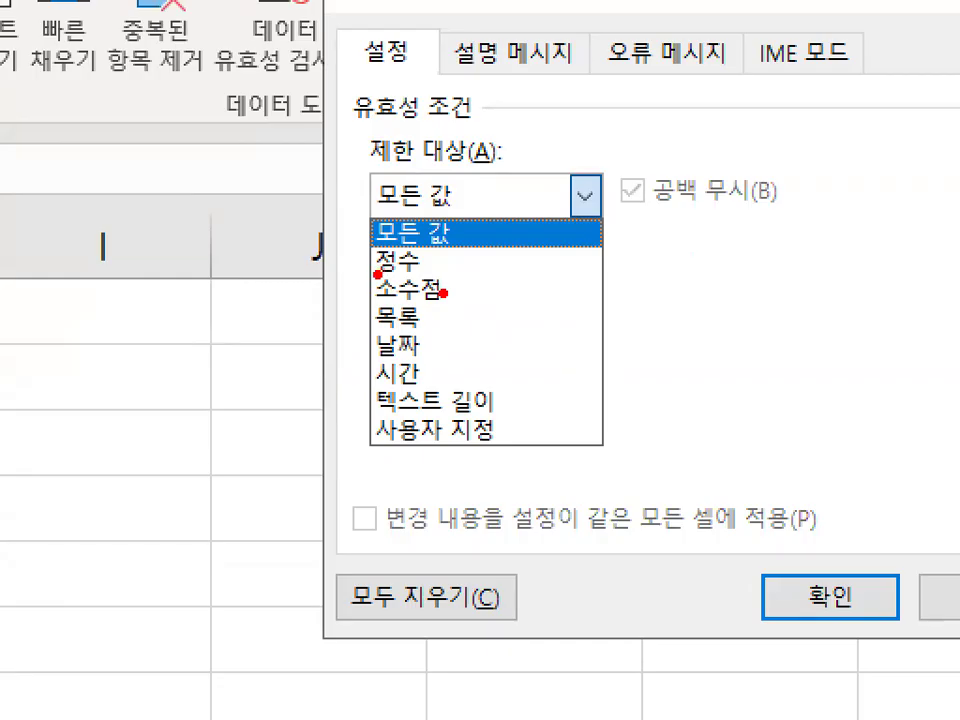
pyautogui.moveTo(374, 274); pyautogui.dragTo(450, 270)
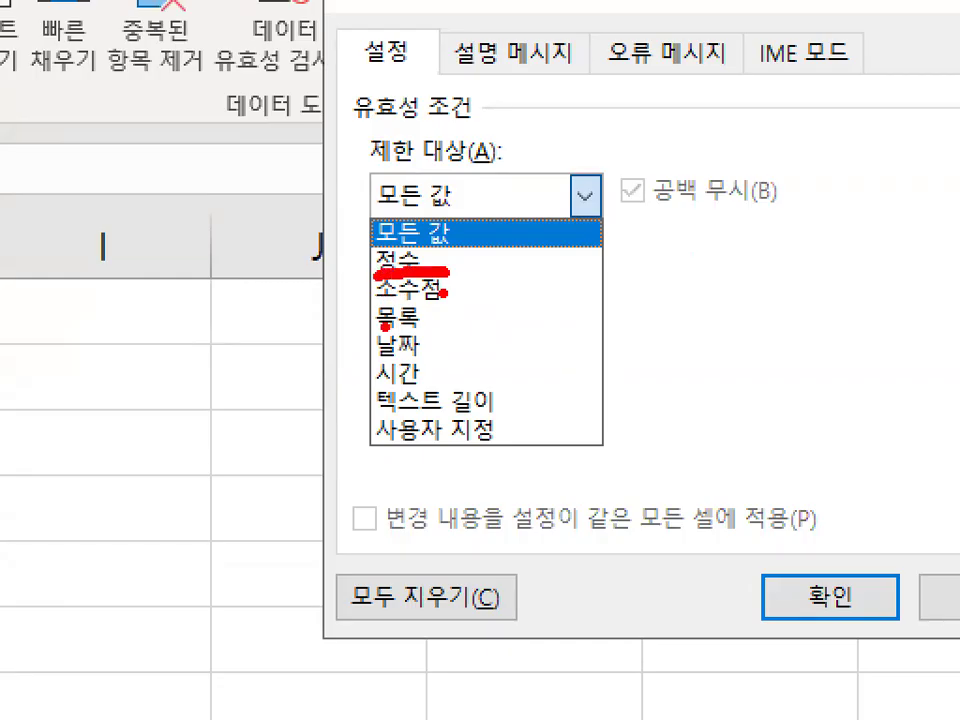
pyautogui.press('Escape')
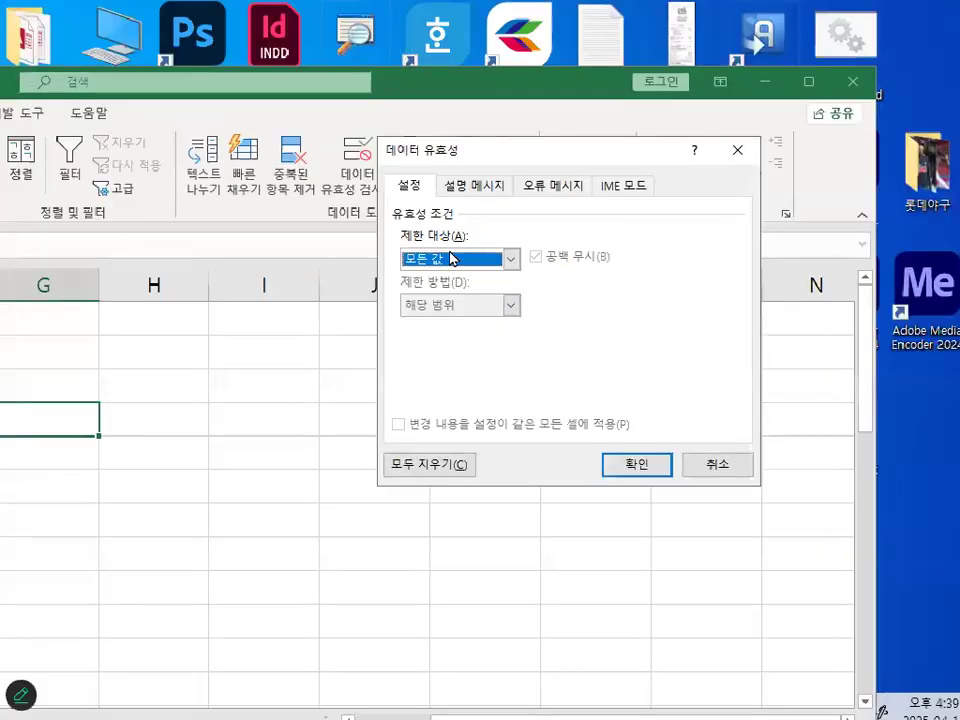
pyautogui.click(452, 258)
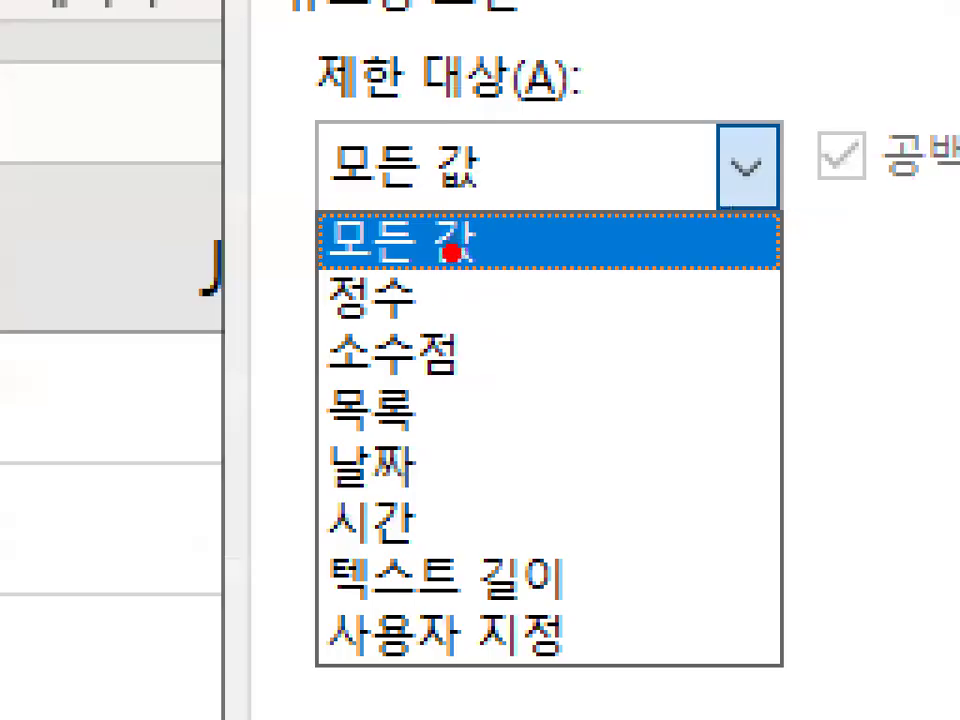
pyautogui.click(440, 283)
pyautogui.click(474, 357)
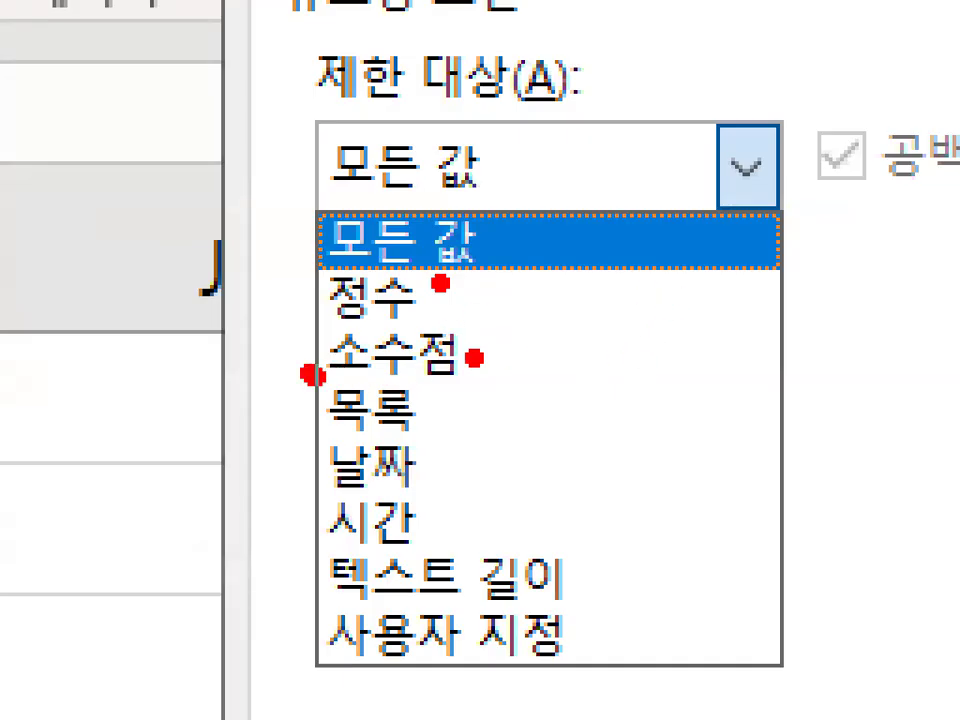
pyautogui.moveTo(311, 372); pyautogui.dragTo(488, 373)
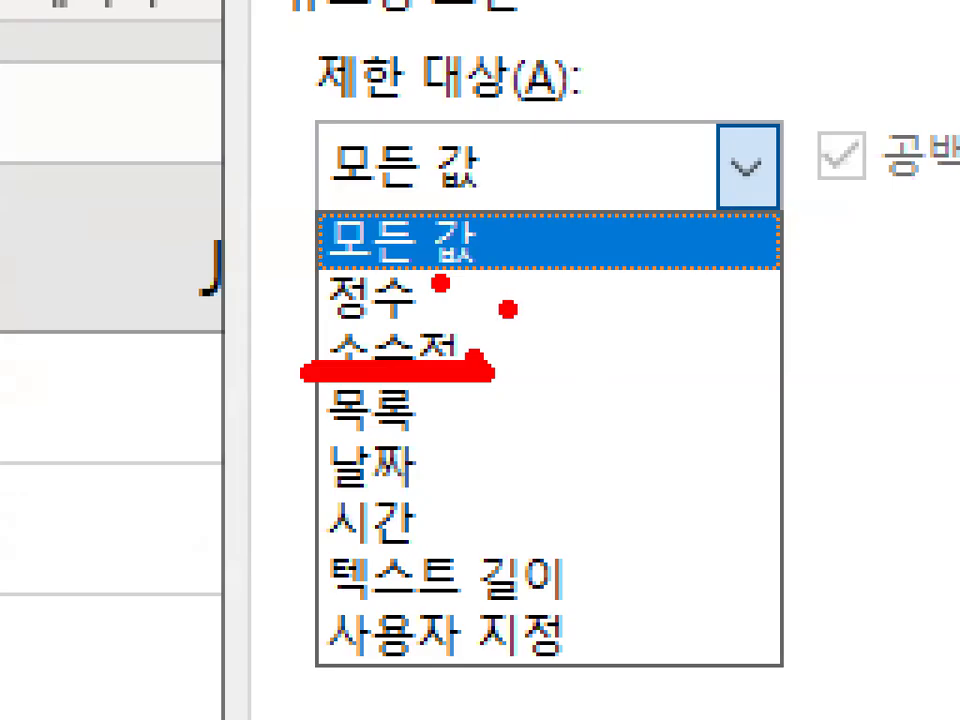
pyautogui.press('Escape')
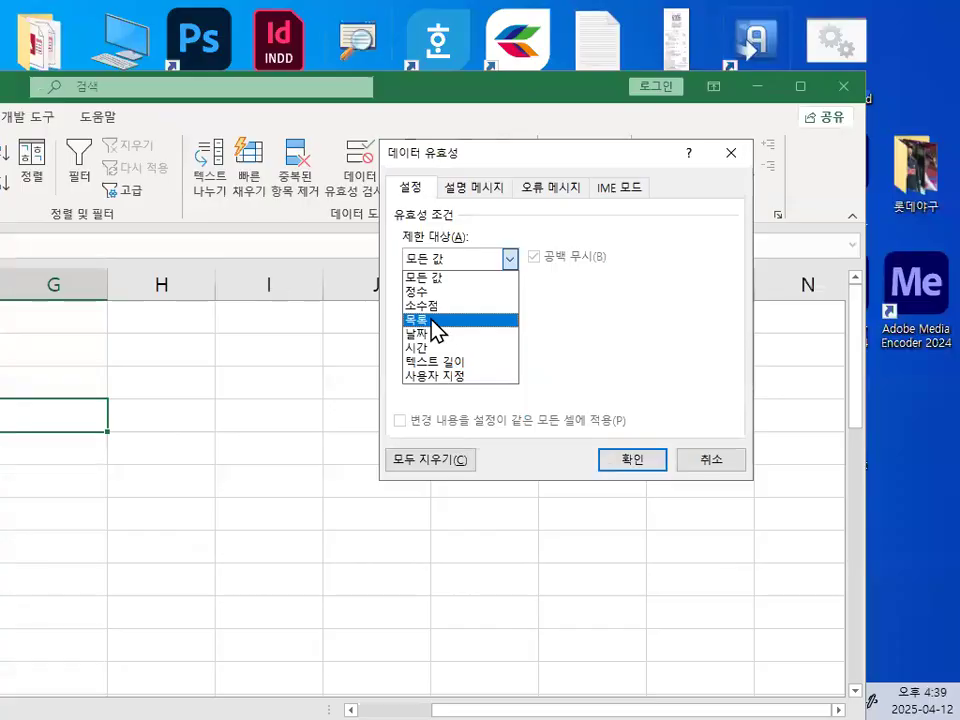
# Step: Examine the 목록 choice among the 제한 대상 options of the 데이터 유효성 dialog
pyautogui.hotkey('ctrl', '1')
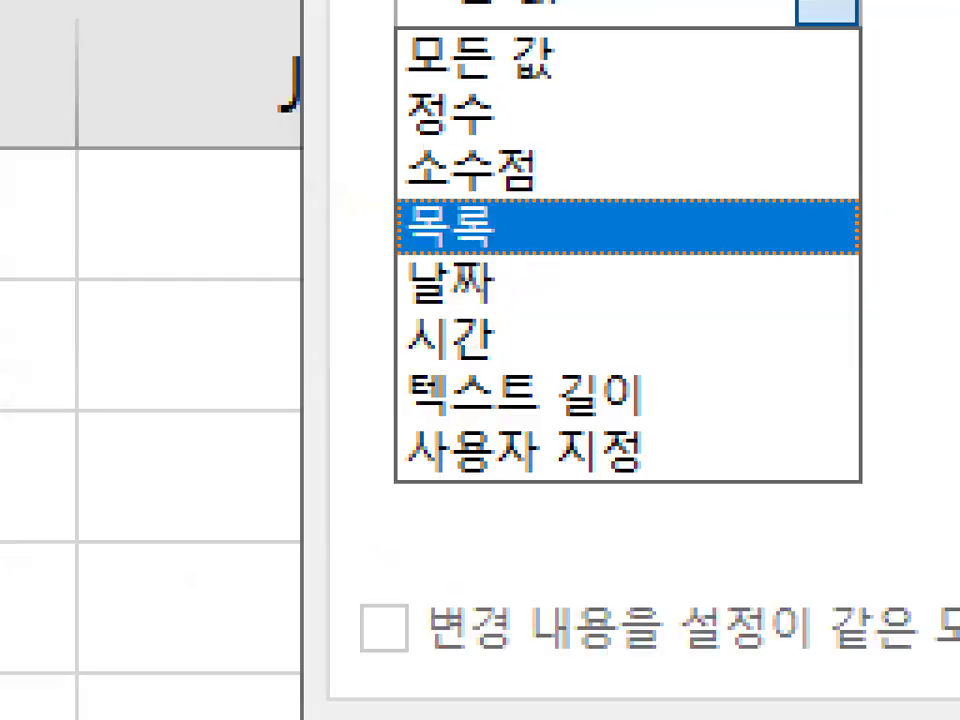
pyautogui.click(353, 425)
pyautogui.moveTo(482, 339); pyautogui.dragTo(281, 341)
pyautogui.moveTo(348, 268)
pyautogui.mouseDown()
pyautogui.moveTo(485, 160)
pyautogui.moveTo(540, 222)
pyautogui.mouseUp()
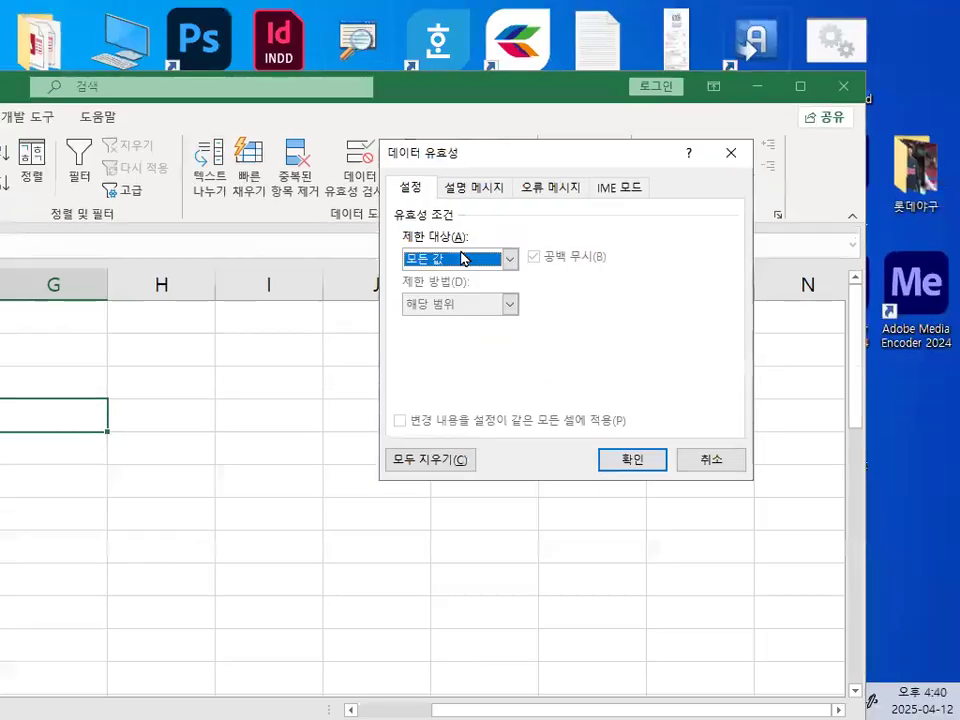
# Step: Examine the 날짜, 시간 and 텍스트 길이 choices among the 제한 대상 options
pyautogui.click(457, 262)
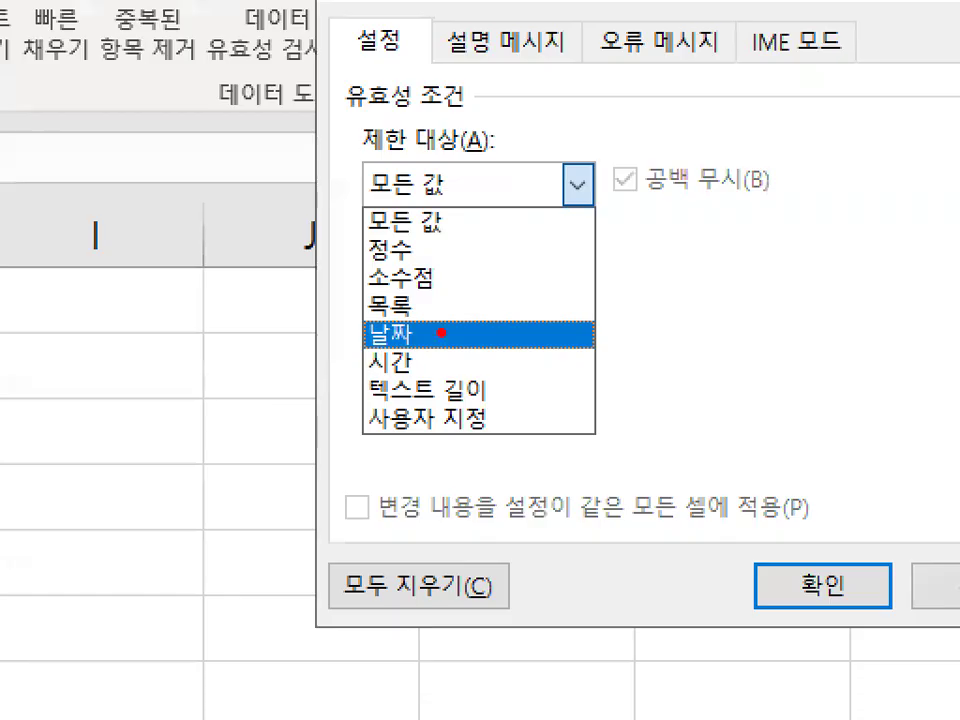
pyautogui.moveTo(372, 410); pyautogui.dragTo(484, 408)
pyautogui.moveTo(634, 282)
pyautogui.mouseDown()
pyautogui.moveTo(690, 260)
pyautogui.moveTo(705, 285)
pyautogui.mouseUp()
pyautogui.moveTo(664, 372)
pyautogui.mouseDown()
pyautogui.moveTo(700, 378)
pyautogui.moveTo(730, 428)
pyautogui.moveTo(672, 458)
pyautogui.mouseUp()
pyautogui.moveTo(754, 474); pyautogui.dragTo(762, 468)
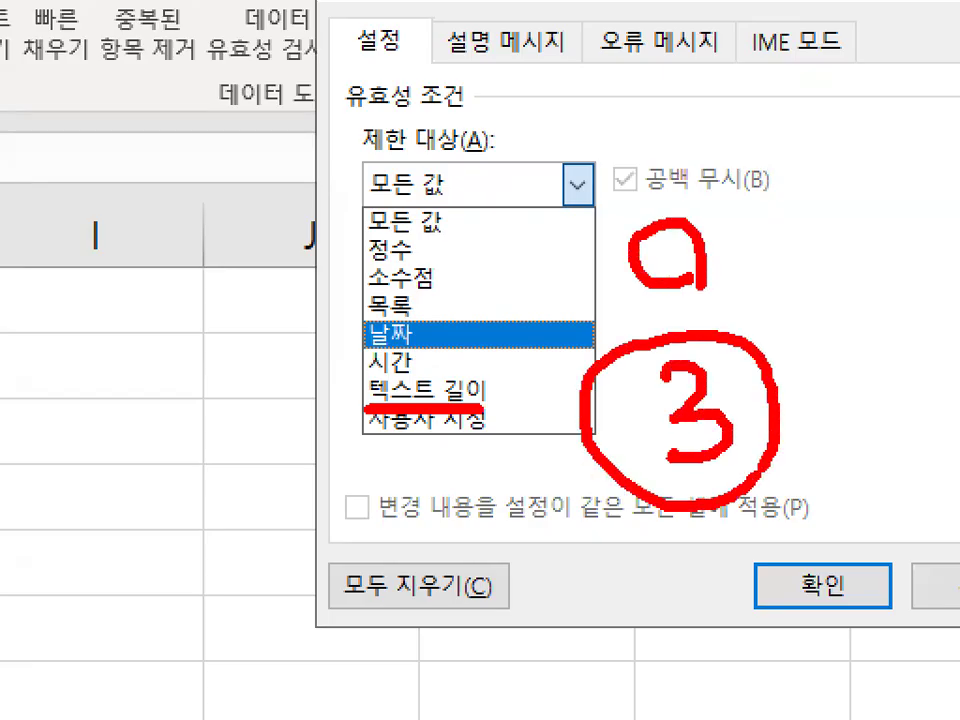
pyautogui.moveTo(368, 416); pyautogui.dragTo(521, 426)
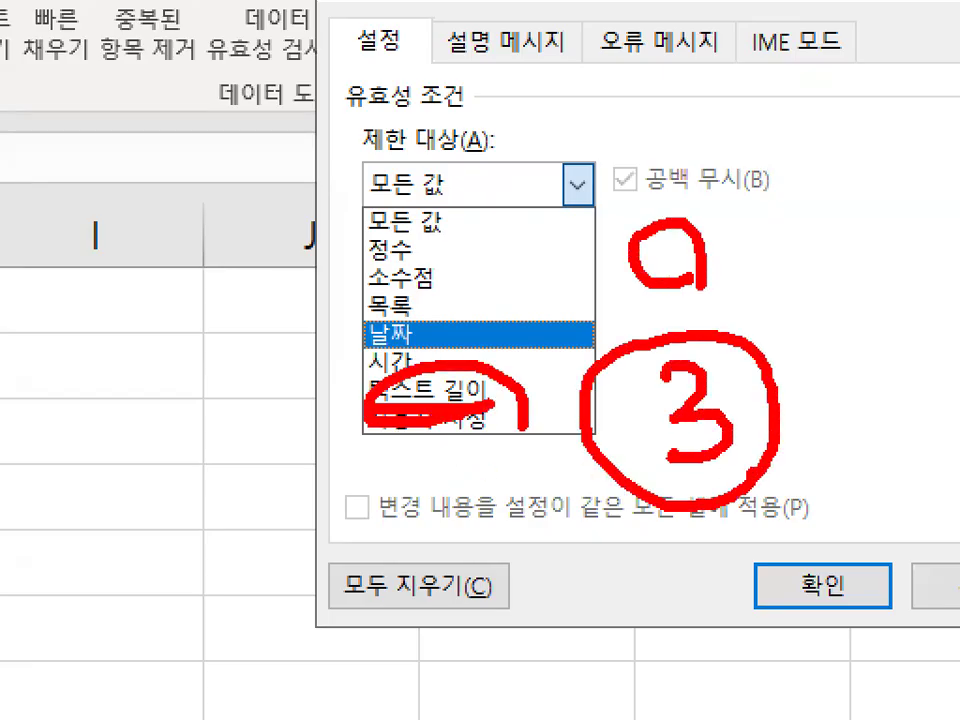
pyautogui.moveTo(358, 215); pyautogui.dragTo(358, 396)
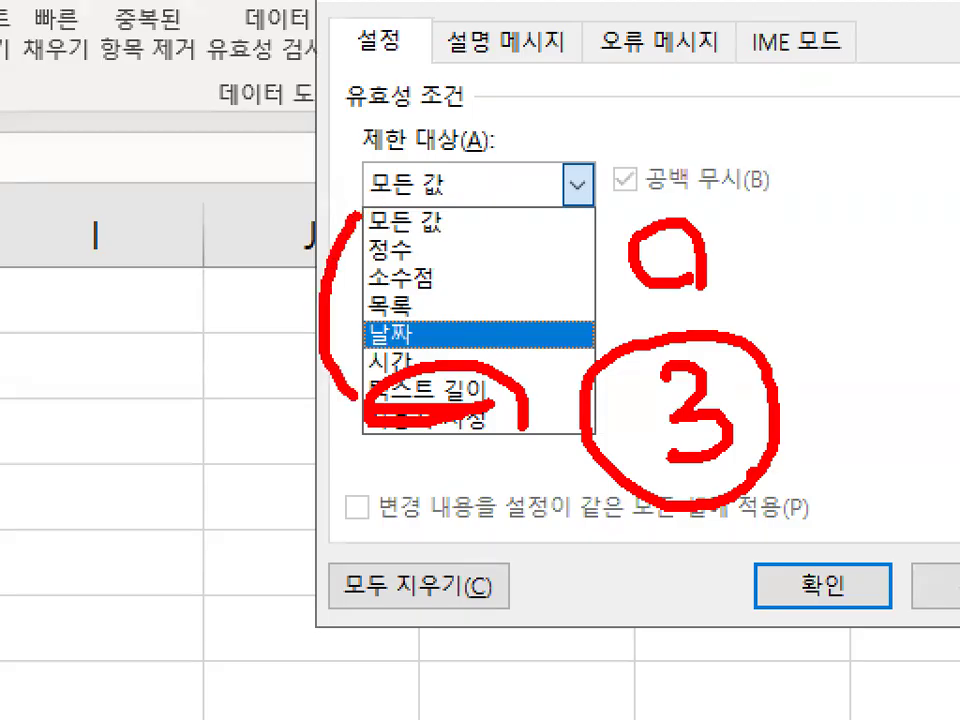
pyautogui.press('Escape')
pyautogui.click(577, 184)
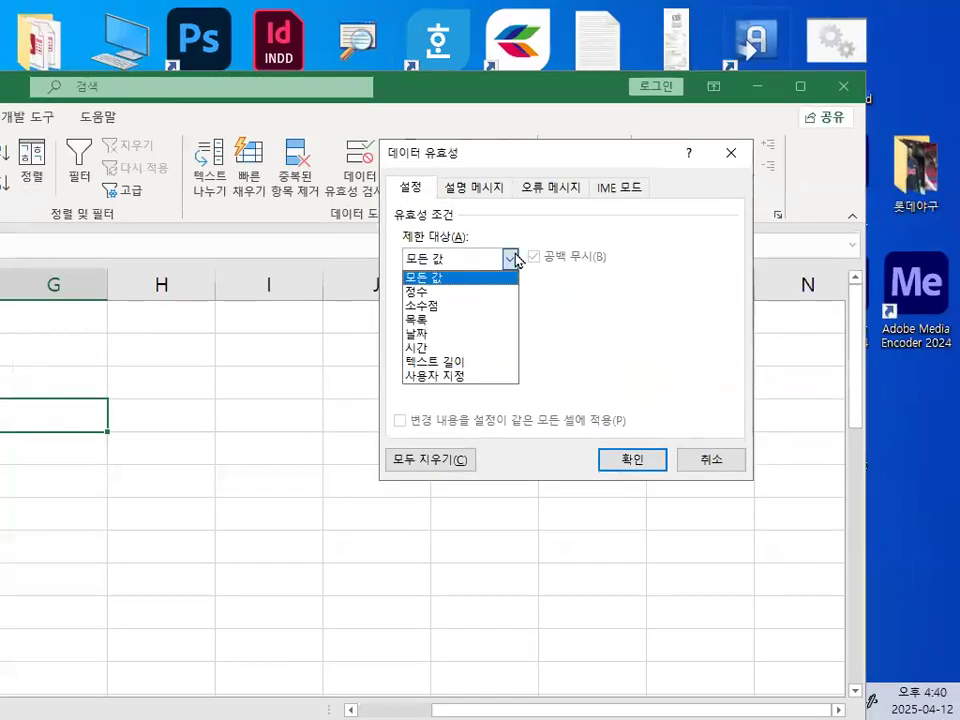
pyautogui.moveTo(482, 319); pyautogui.dragTo(470, 331)
pyautogui.press('Escape')
# Step: Set 제한 대상 to 사용자 지정 to look at the 수식 field it offers
pyautogui.click(510, 258)
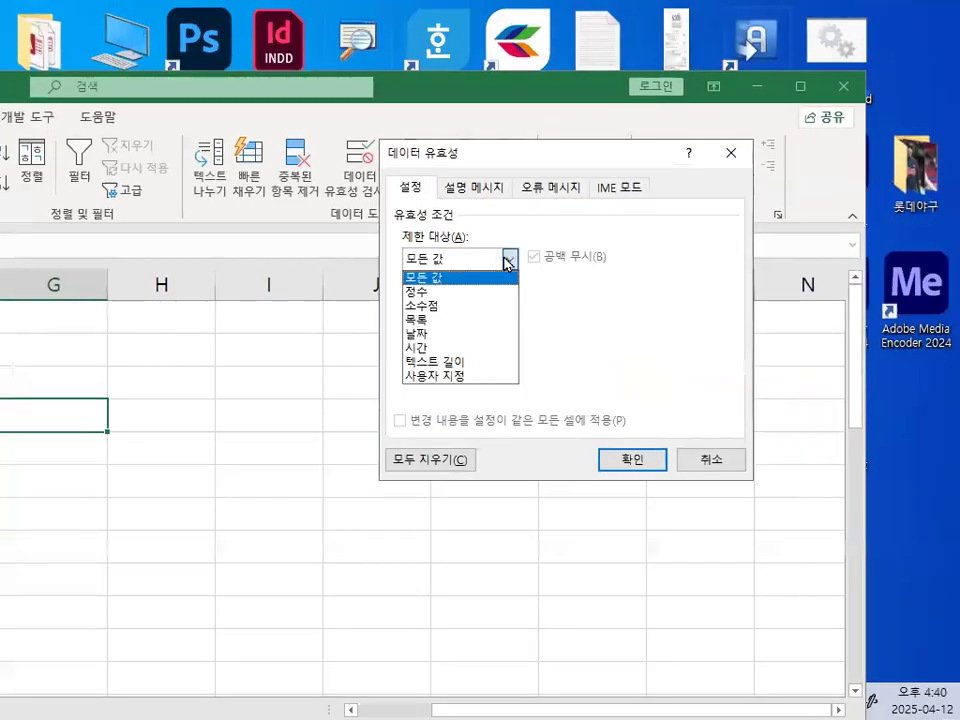
pyautogui.click(472, 377)
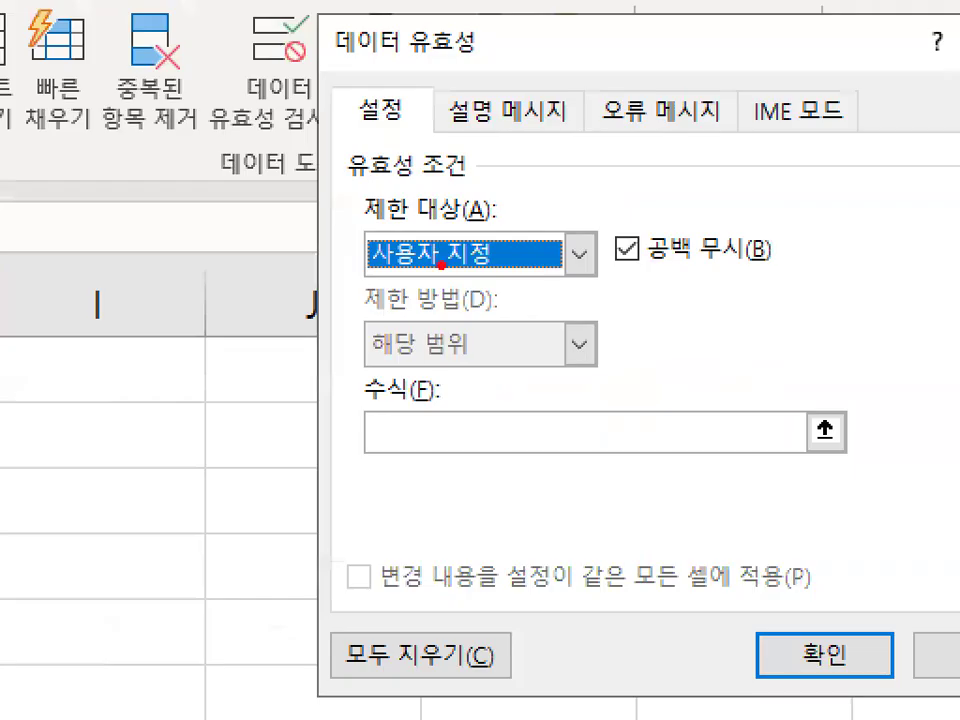
pyautogui.moveTo(438, 264); pyautogui.dragTo(498, 257)
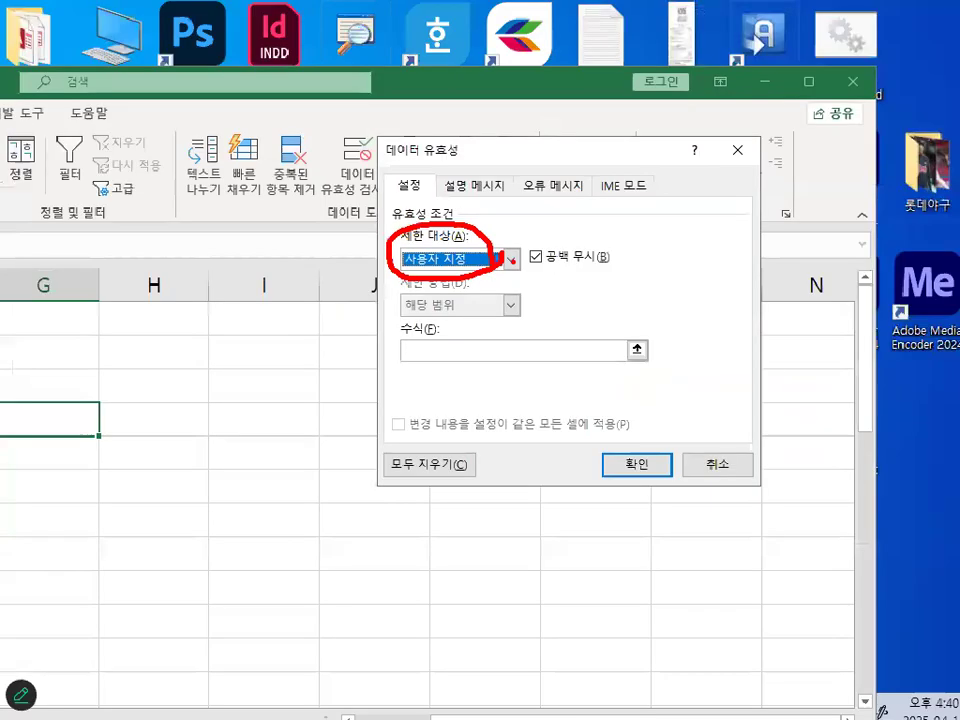
# Step: Set 제한 대상 to 정수, review the comparison operators under 제한 방법, and cancel the 데이터 유효성 dialog
pyautogui.click(425, 254)
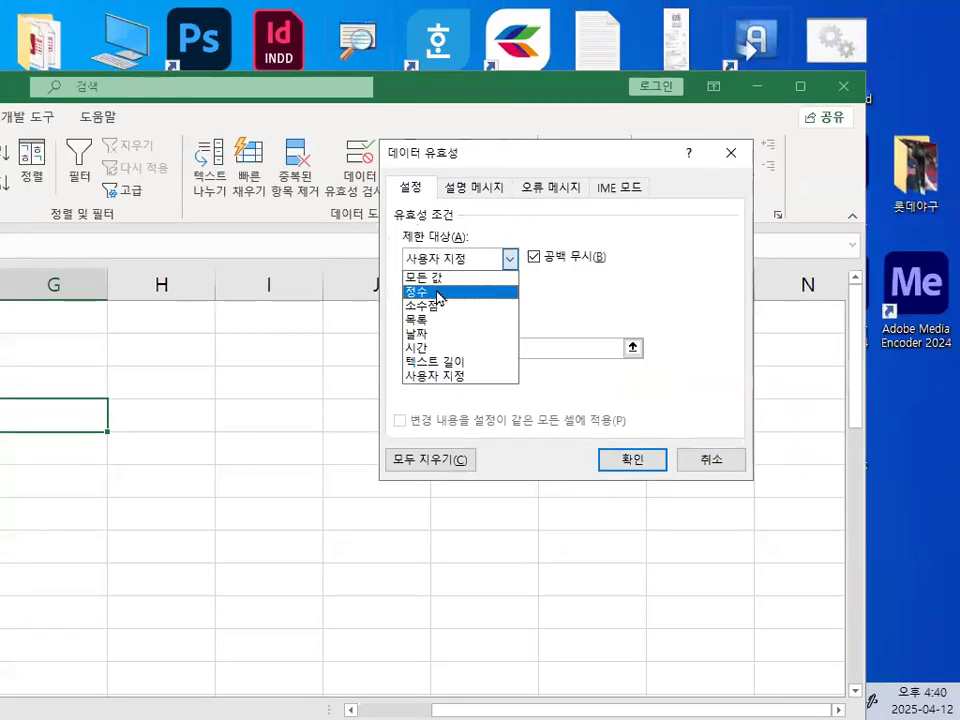
pyautogui.click(432, 292)
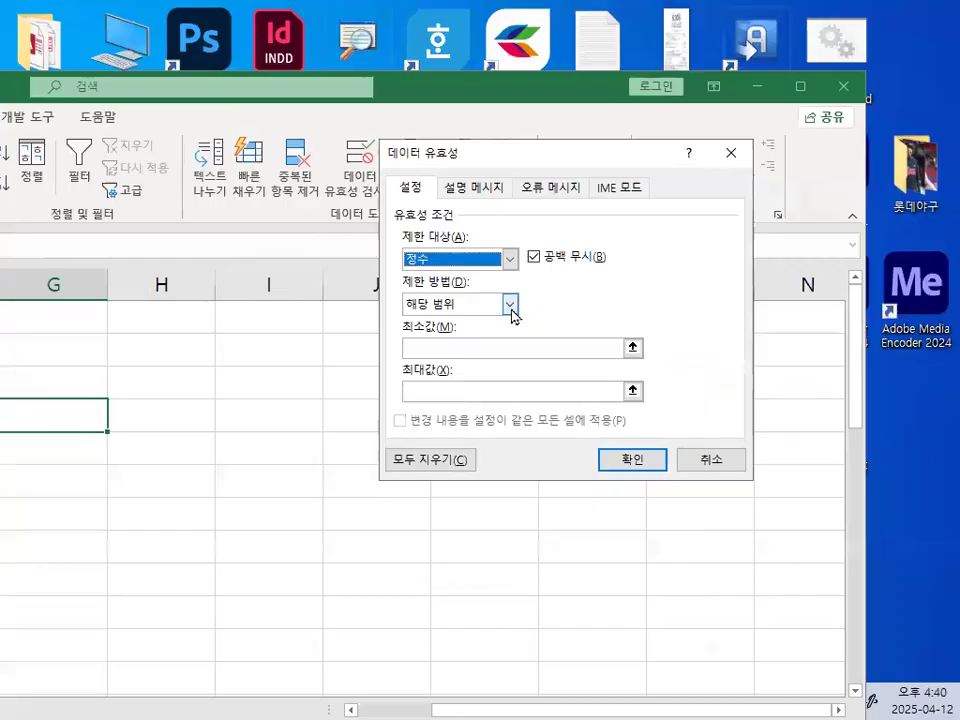
pyautogui.click(510, 306)
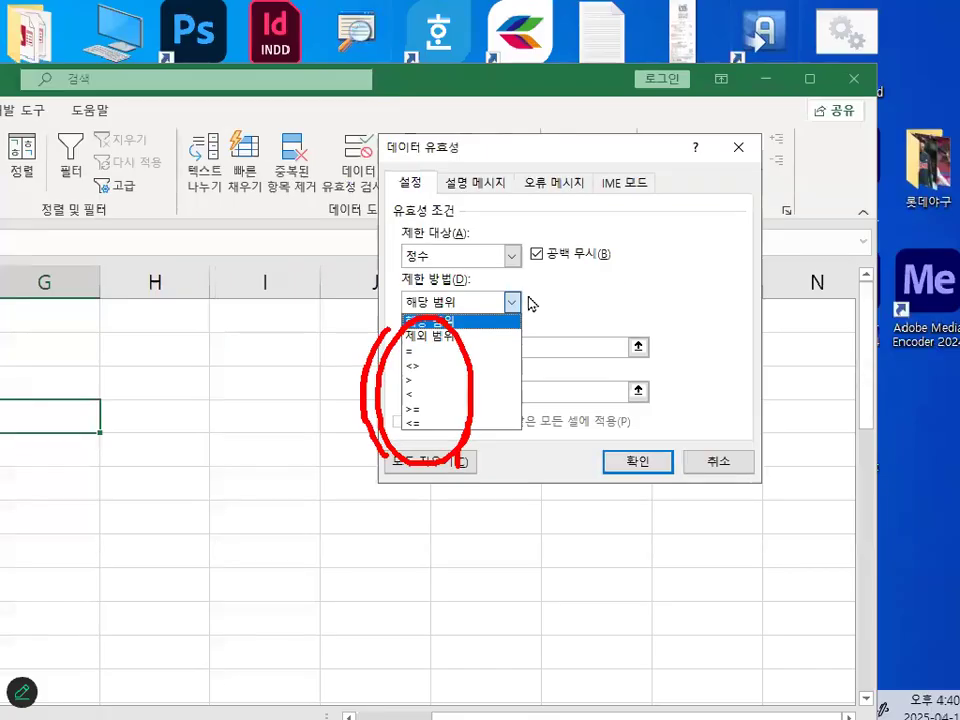
pyautogui.click(851, 187)
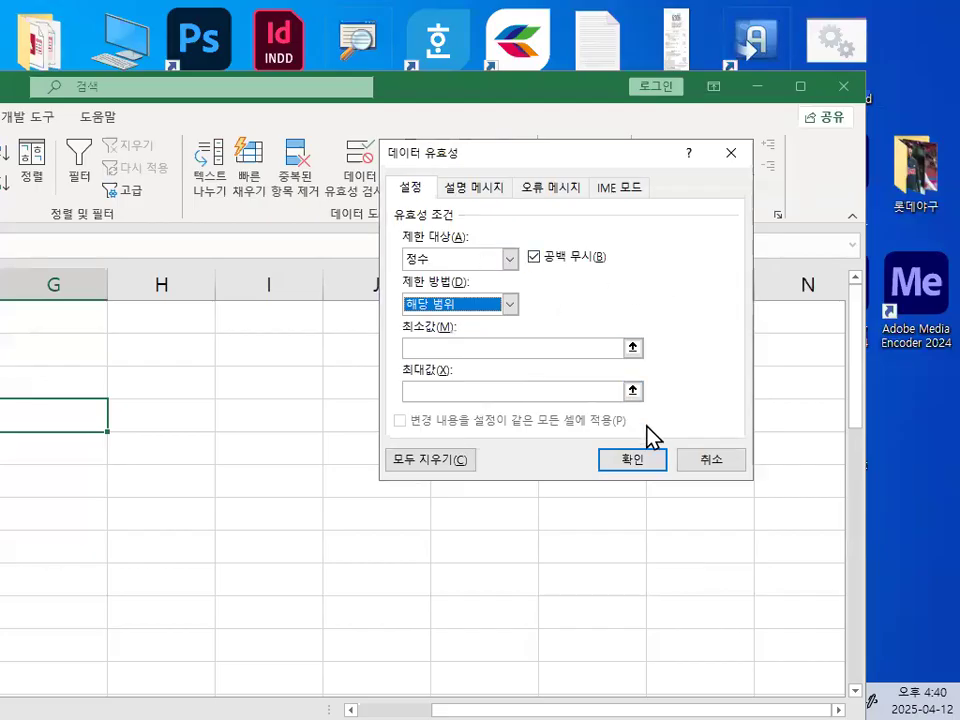
pyautogui.click(720, 463)
pyautogui.click(434, 377)
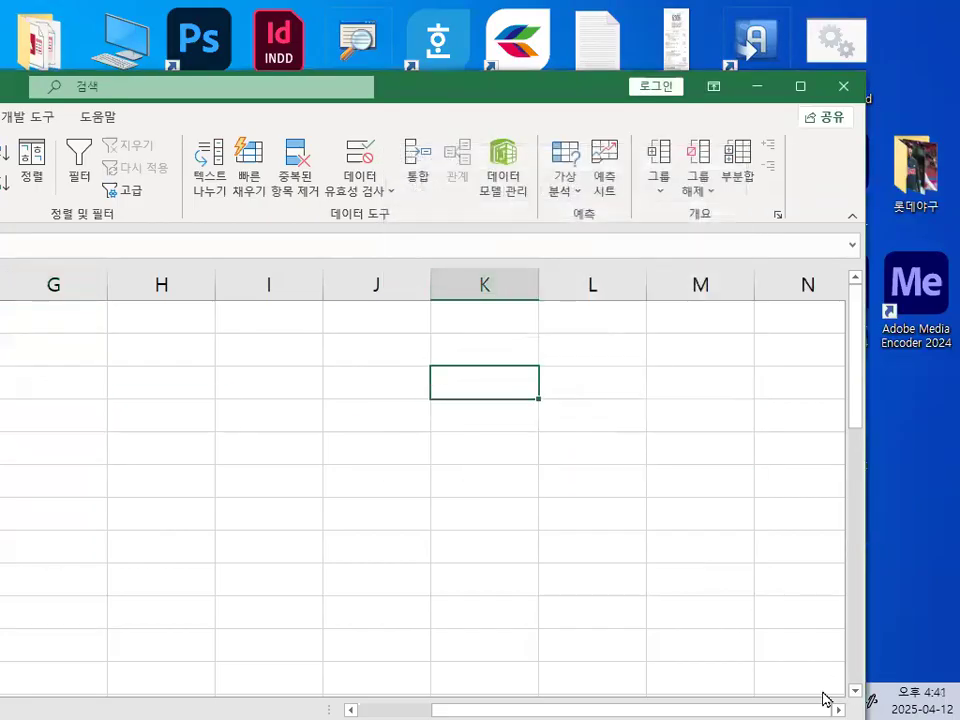
# Step: Maximize the Excel window and select the 생년월일 data in A4:A33
pyautogui.moveTo(565, 90); pyautogui.dragTo(607, 36)
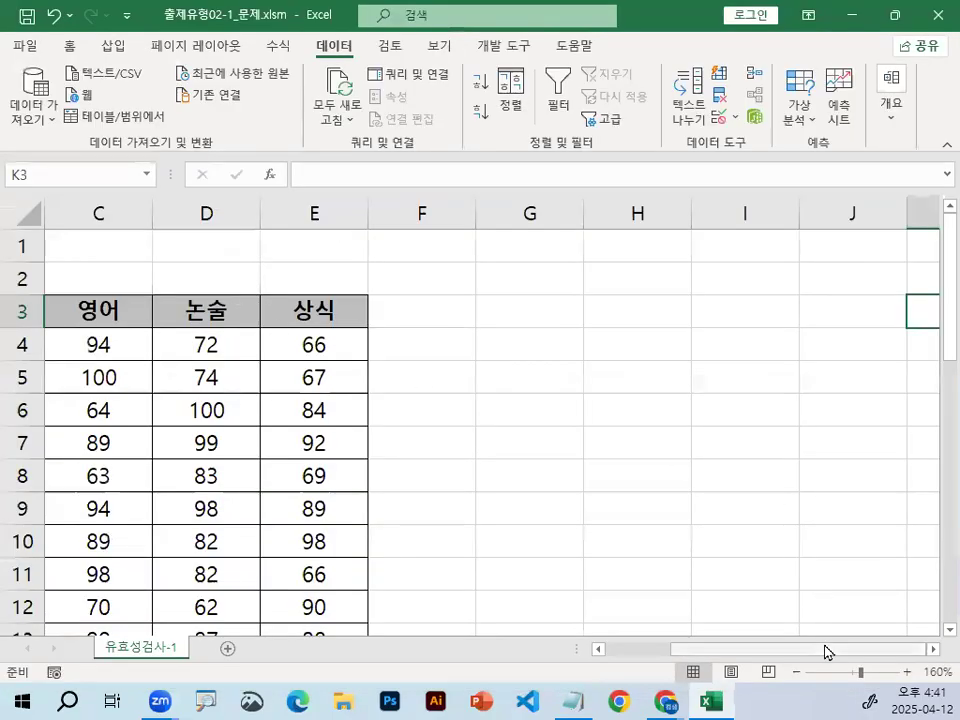
pyautogui.moveTo(825, 650); pyautogui.dragTo(380, 652)
pyautogui.click(73, 339)
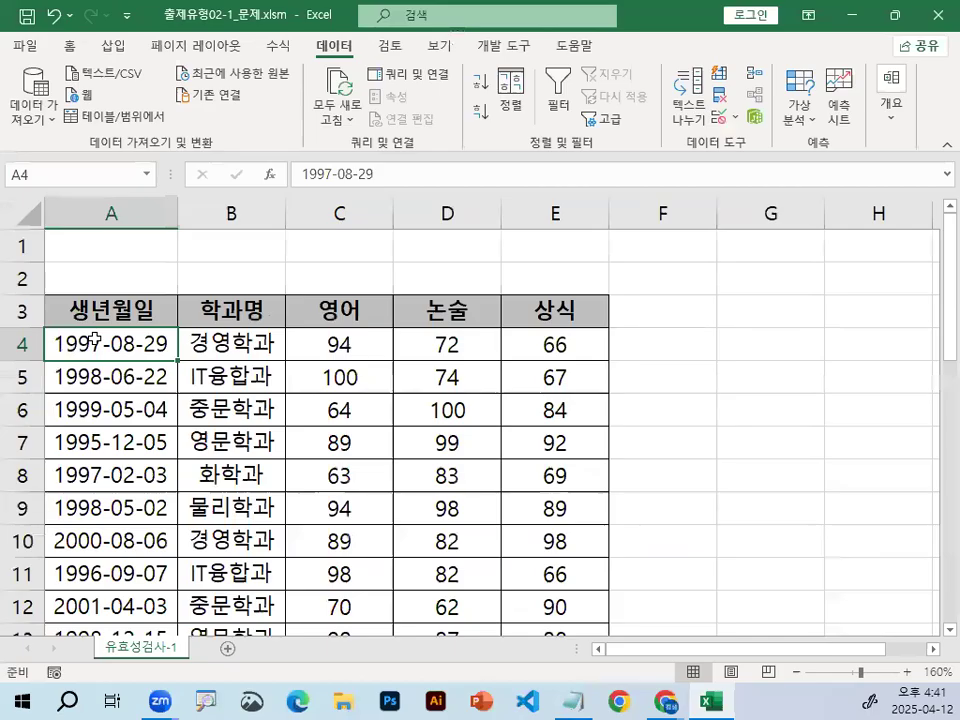
pyautogui.moveTo(150, 348); pyautogui.dragTo(86, 542)
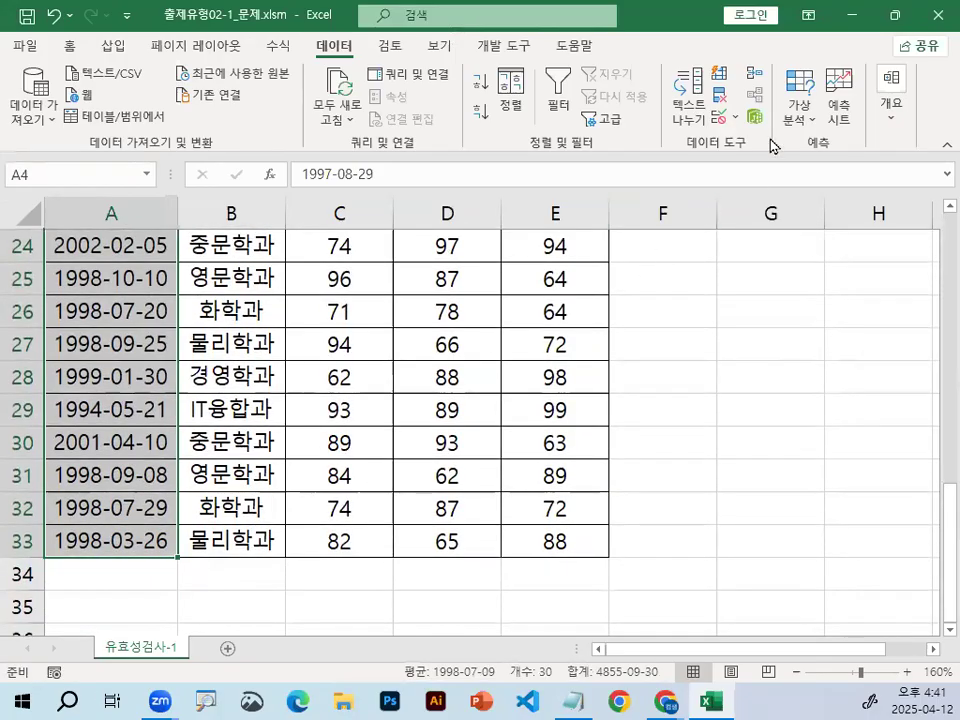
# Step: Open the 데이터 유효성 settings for the selected 생년월일 cells and set 제한 대상 to 날짜, keeping 제한 방법 as 해당 범위
pyautogui.doubleClick(671, 28)
pyautogui.click(322, 120)
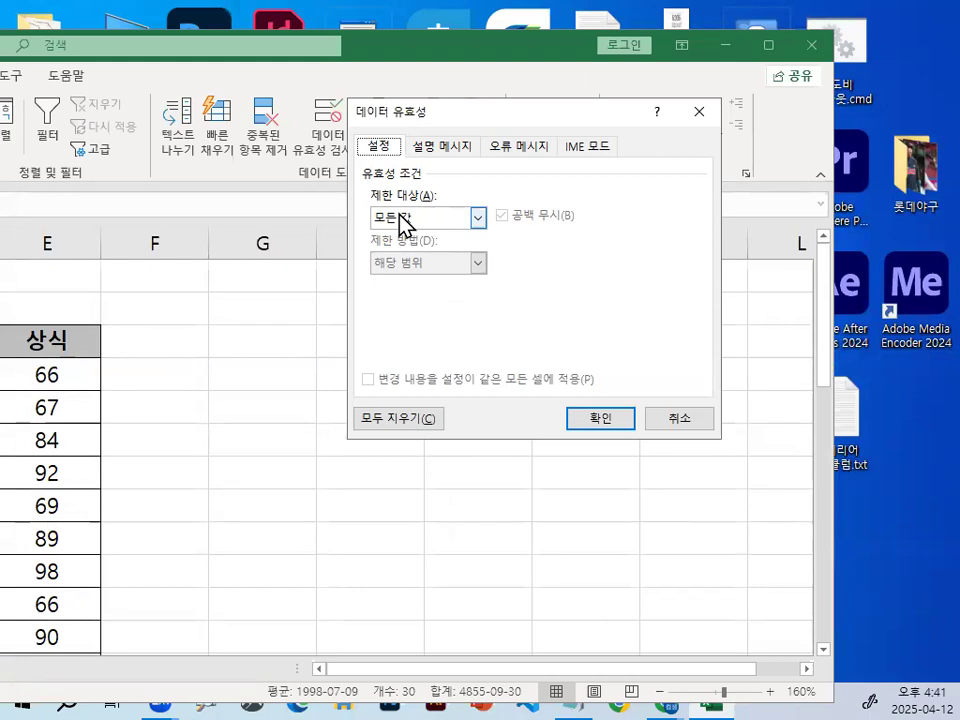
pyautogui.click(399, 213)
pyautogui.click(397, 289)
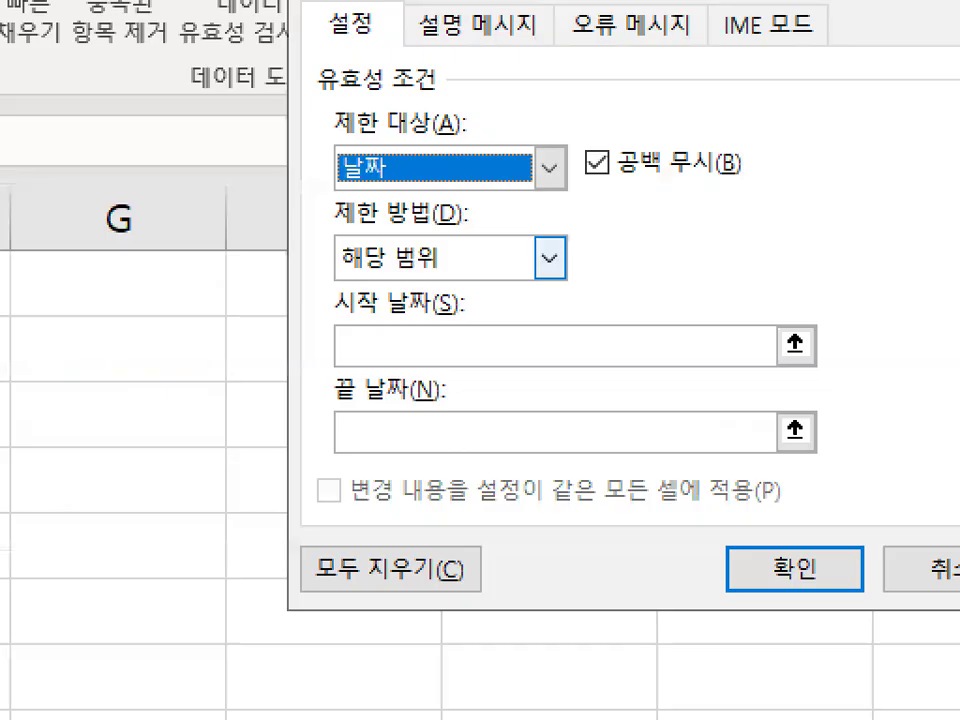
pyautogui.moveTo(427, 259)
pyautogui.mouseDown()
pyautogui.moveTo(407, 270)
pyautogui.moveTo(370, 265)
pyautogui.moveTo(425, 220)
pyautogui.moveTo(445, 258)
pyautogui.mouseUp()
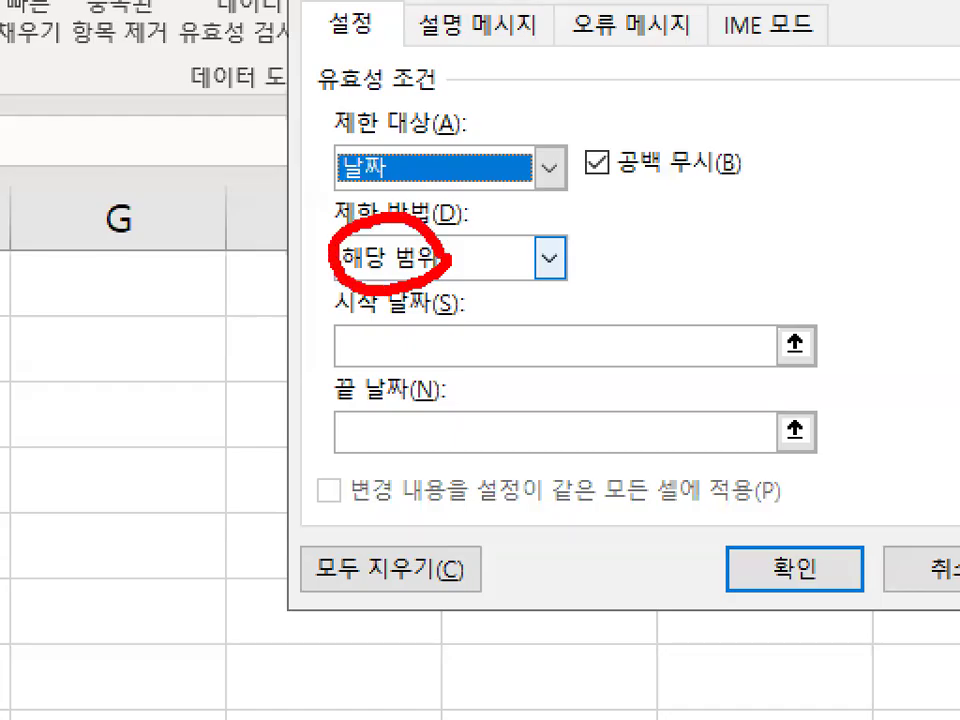
pyautogui.press('Escape')
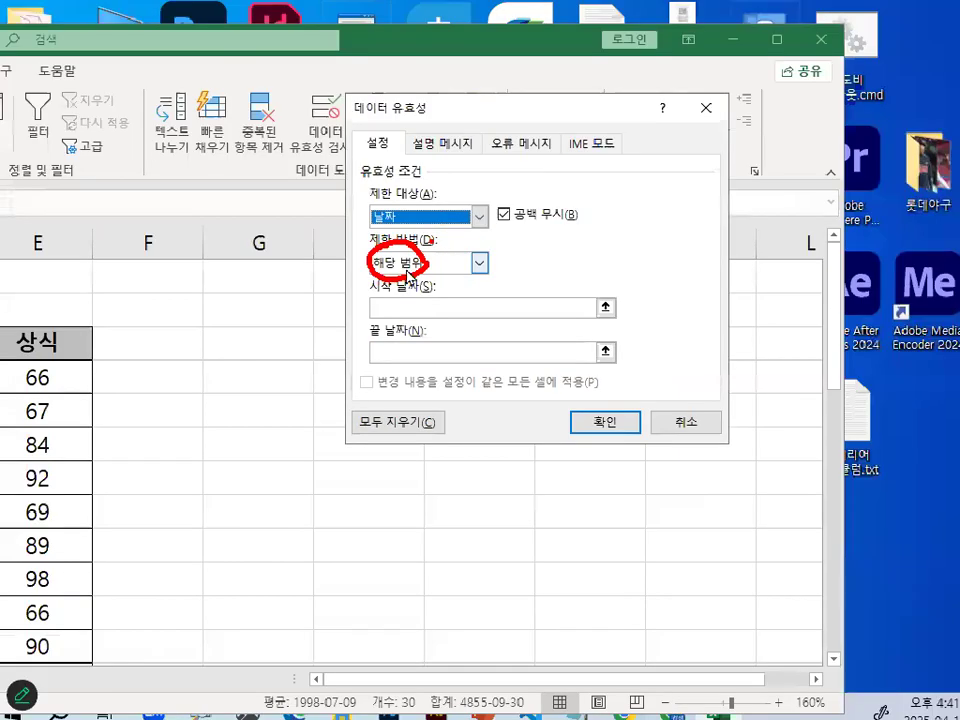
# Step: Set the allowed date range with 시작 날짜 1900-1-1 and 끝 날짜 2025-12-31
pyautogui.click(436, 350)
pyautogui.click(421, 310)
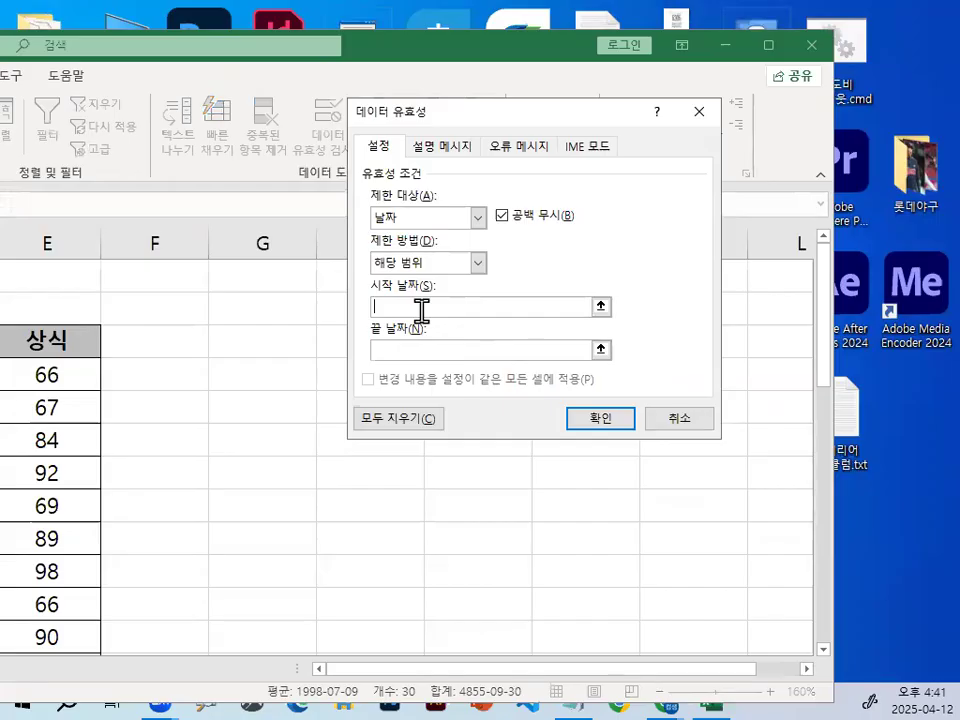
pyautogui.write('1900-1-1')
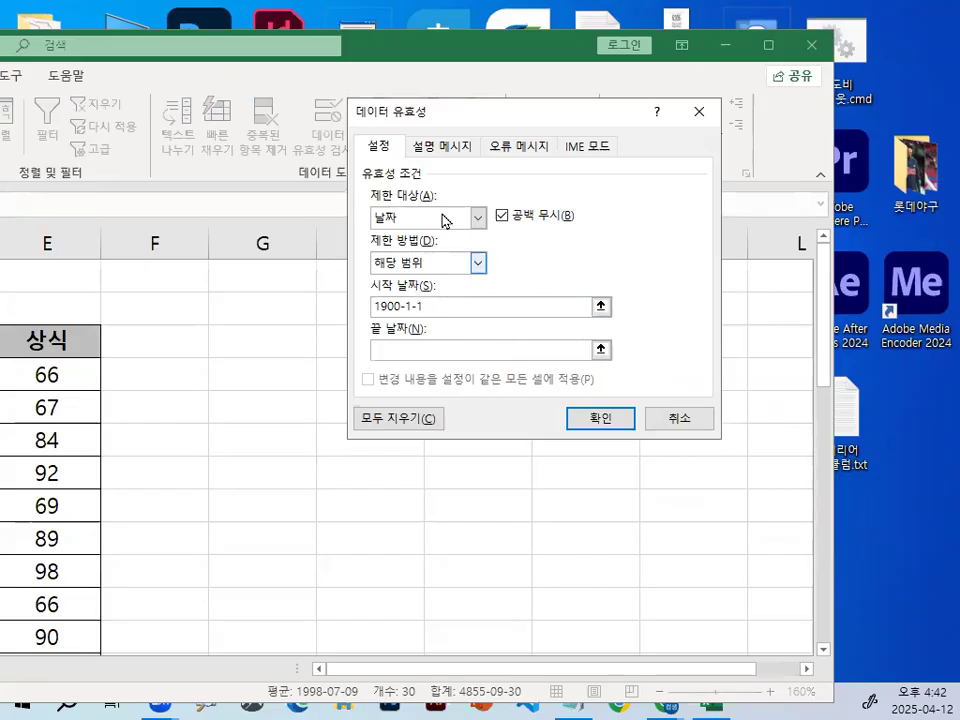
pyautogui.click(483, 356)
pyautogui.write('2025-1')
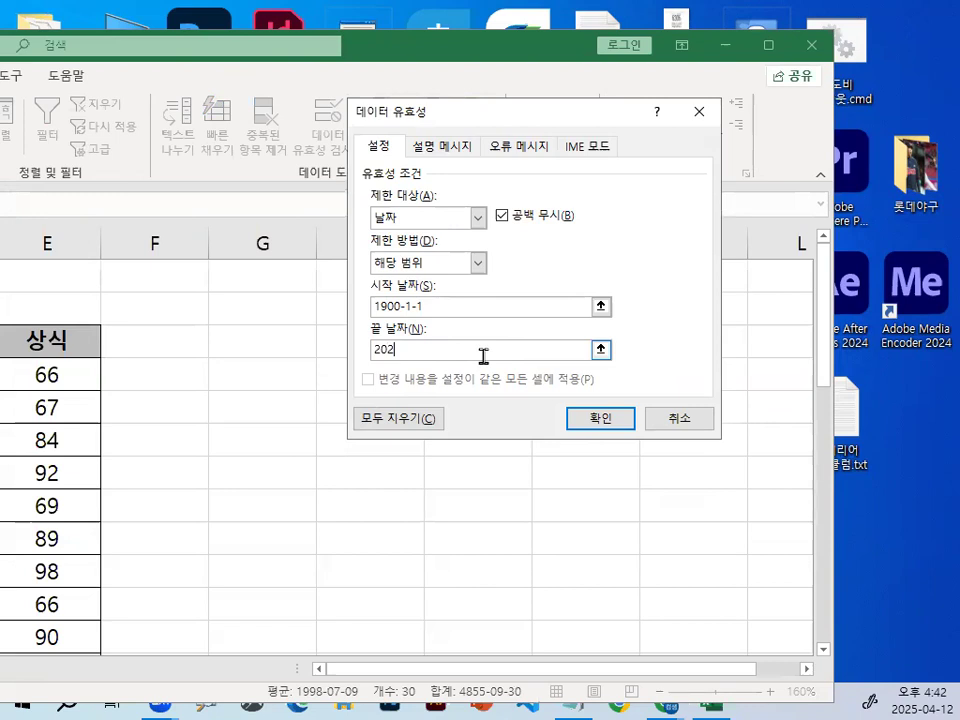
pyautogui.write('2-31')
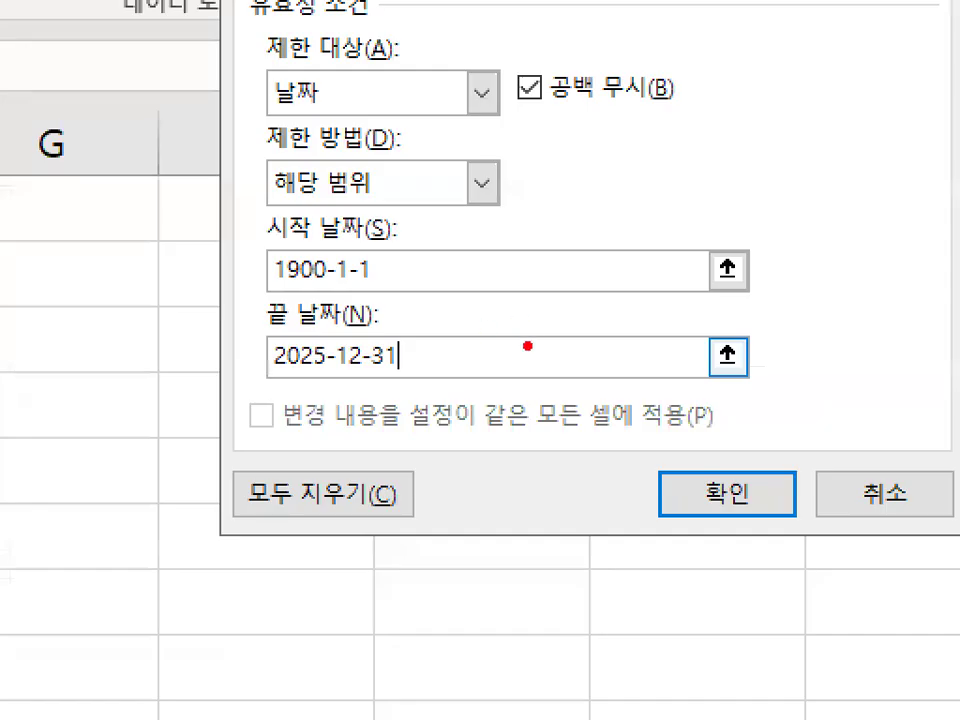
pyautogui.moveTo(527, 347); pyautogui.dragTo(460, 328)
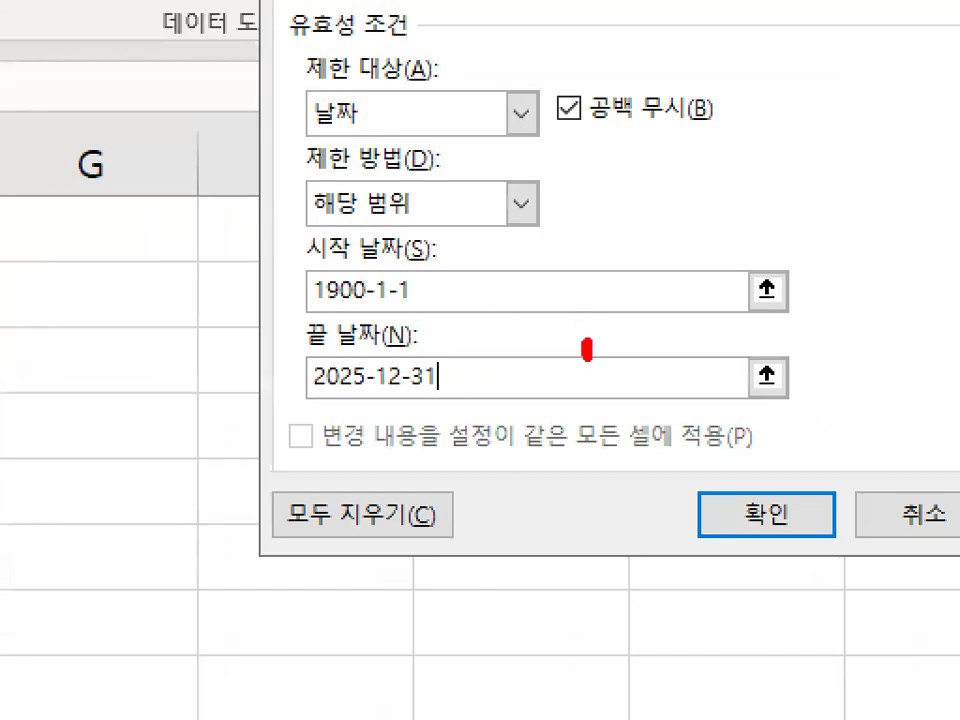
pyautogui.moveTo(509, 333); pyautogui.dragTo(476, 339)
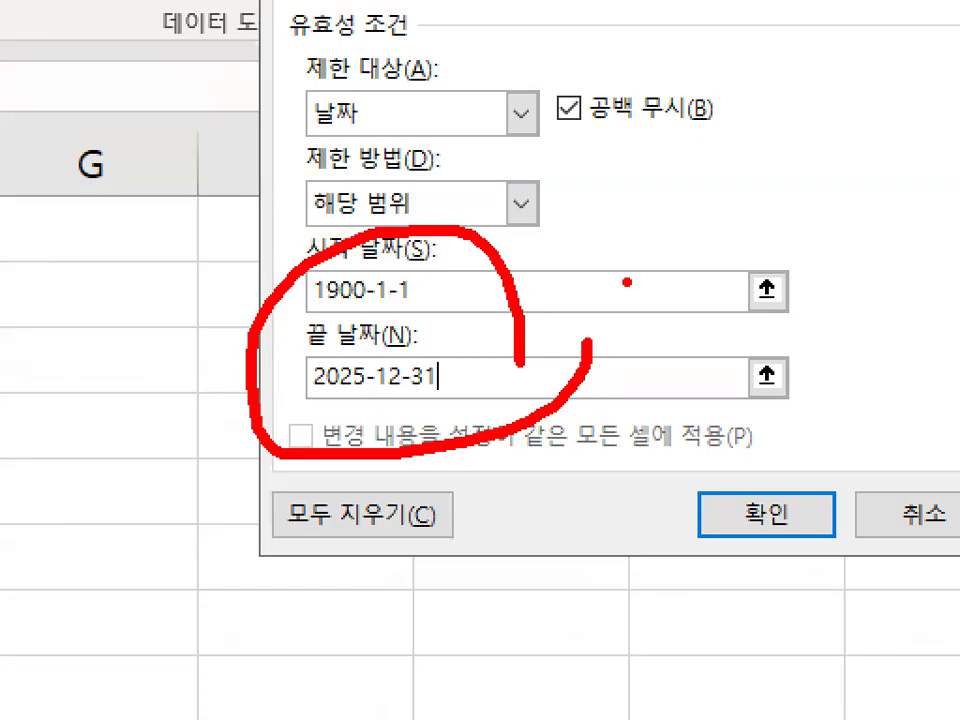
pyautogui.press('Escape')
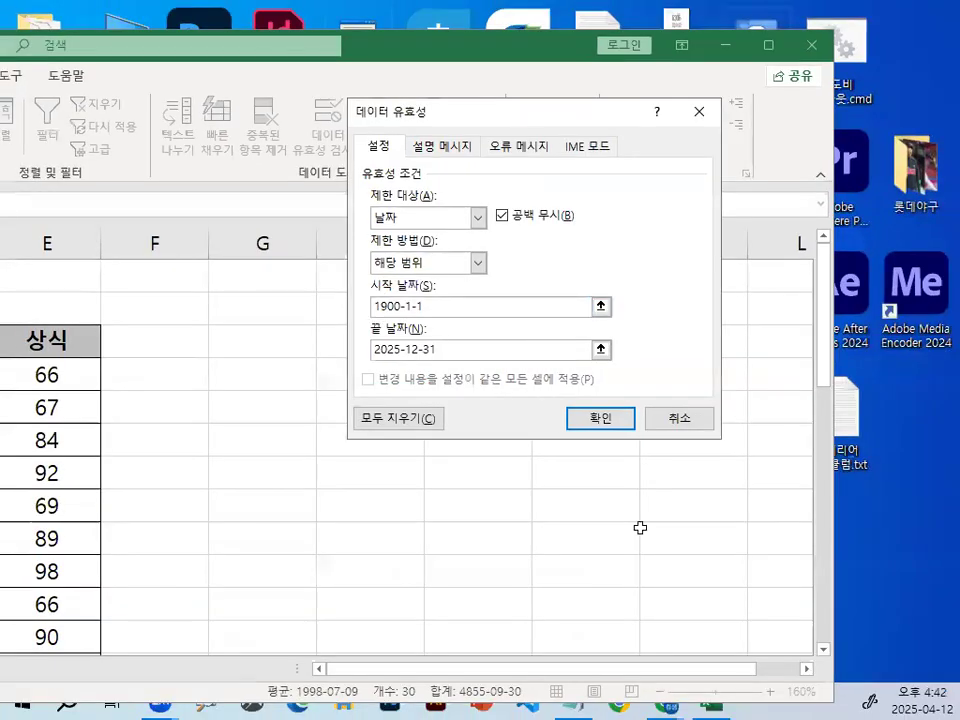
# Step: Maximize the Excel window behind the 데이터 유효성 dialog to show the 생년월일 column where the message will appear
pyautogui.click(499, 49)
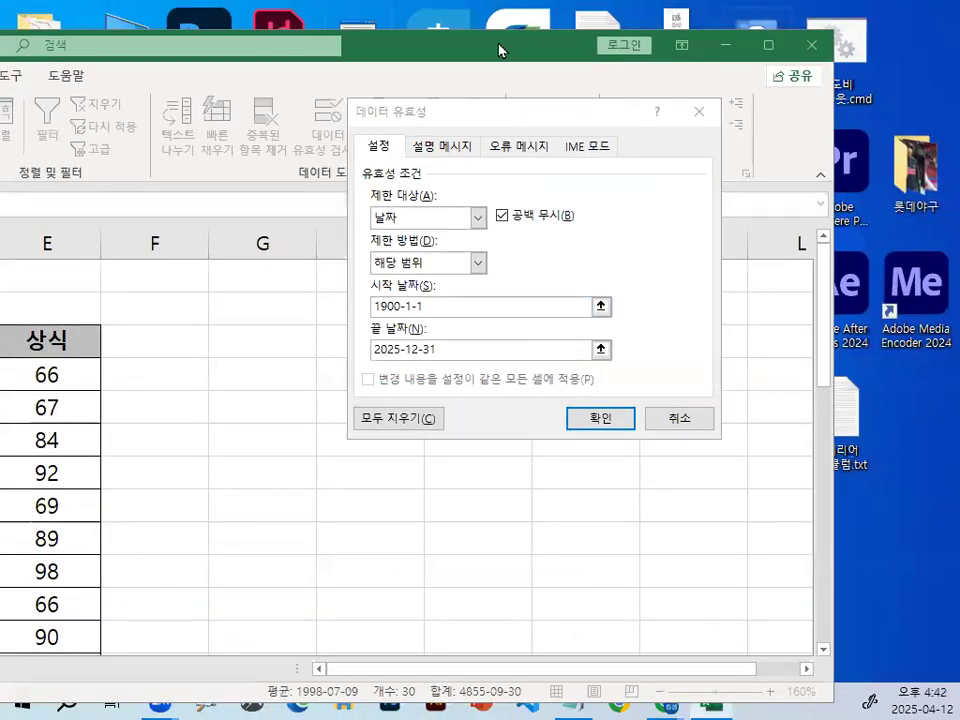
pyautogui.moveTo(499, 49); pyautogui.dragTo(938, 60)
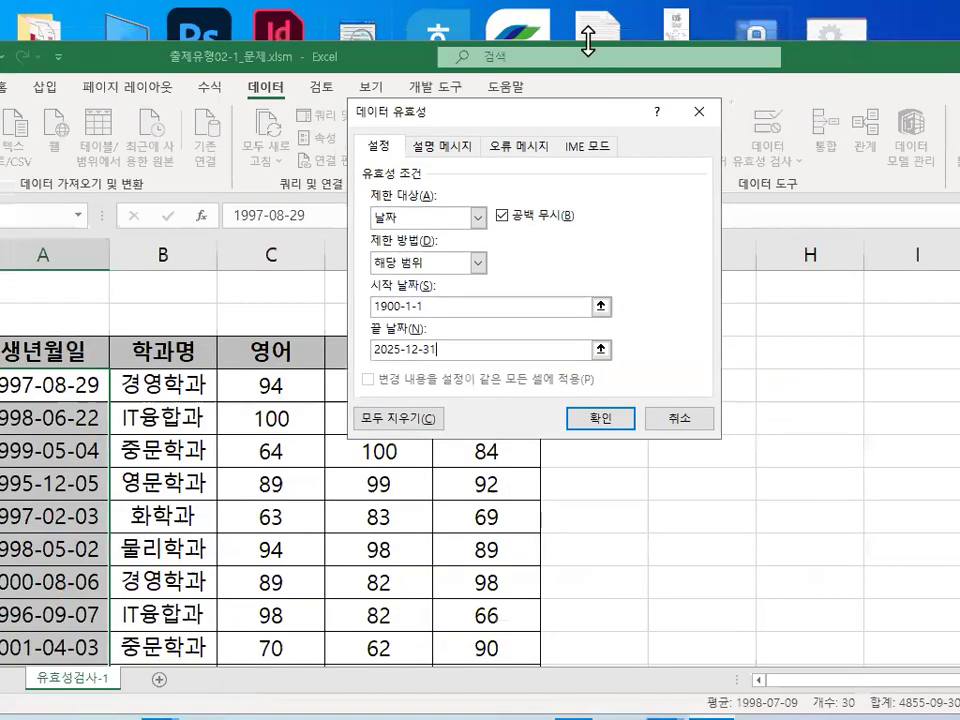
pyautogui.doubleClick(290, 61)
pyautogui.hotkey('ctrl', '1')
pyautogui.moveTo(131, 322); pyautogui.dragTo(181, 275)
pyautogui.moveTo(168, 337)
pyautogui.mouseDown()
pyautogui.moveTo(167, 489)
pyautogui.moveTo(386, 502)
pyautogui.moveTo(435, 335)
pyautogui.moveTo(170, 340)
pyautogui.mouseUp()
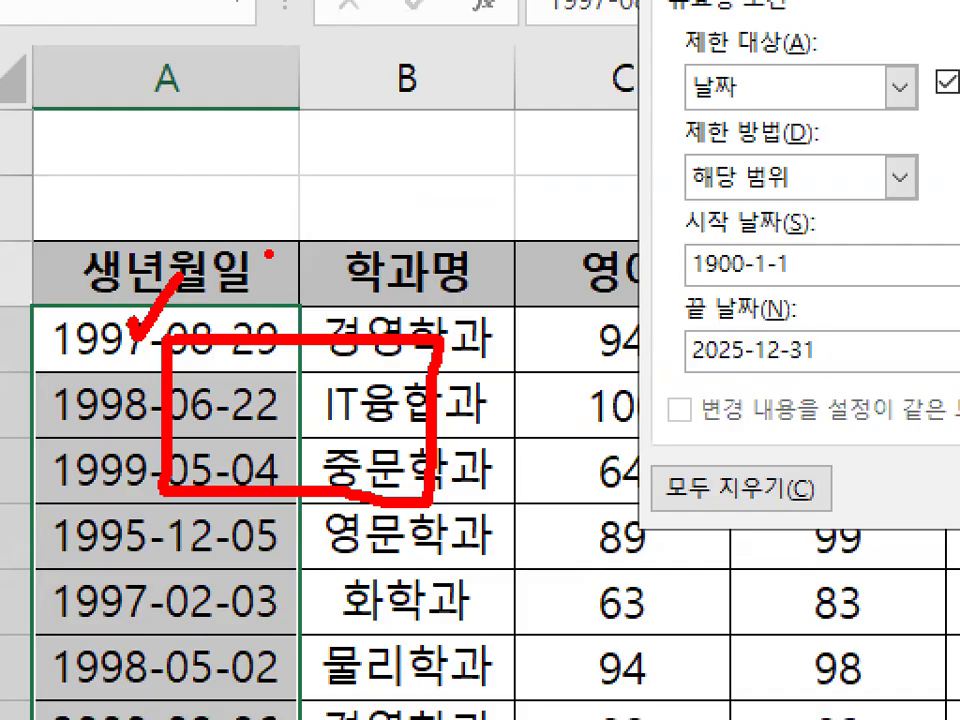
pyautogui.press('Escape')
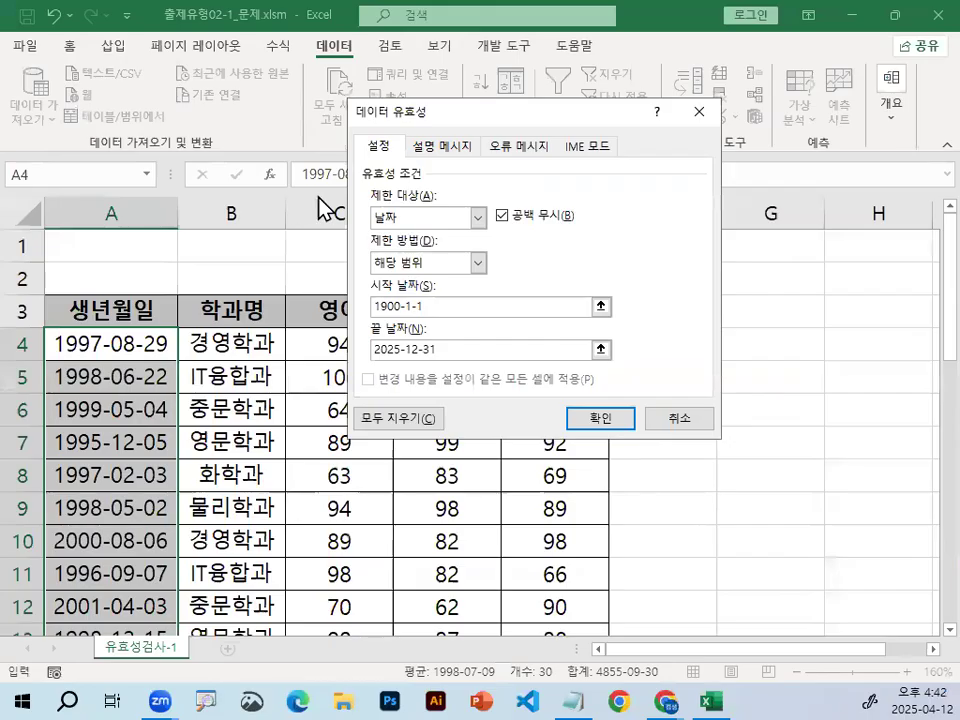
# Step: Add an input message to the 생년월일 validation with the title 입력날짜범위 and the text 1900년~2025년
pyautogui.click(458, 150)
pyautogui.moveTo(482, 137)
pyautogui.mouseDown()
pyautogui.moveTo(432, 116)
pyautogui.moveTo(482, 112)
pyautogui.mouseUp()
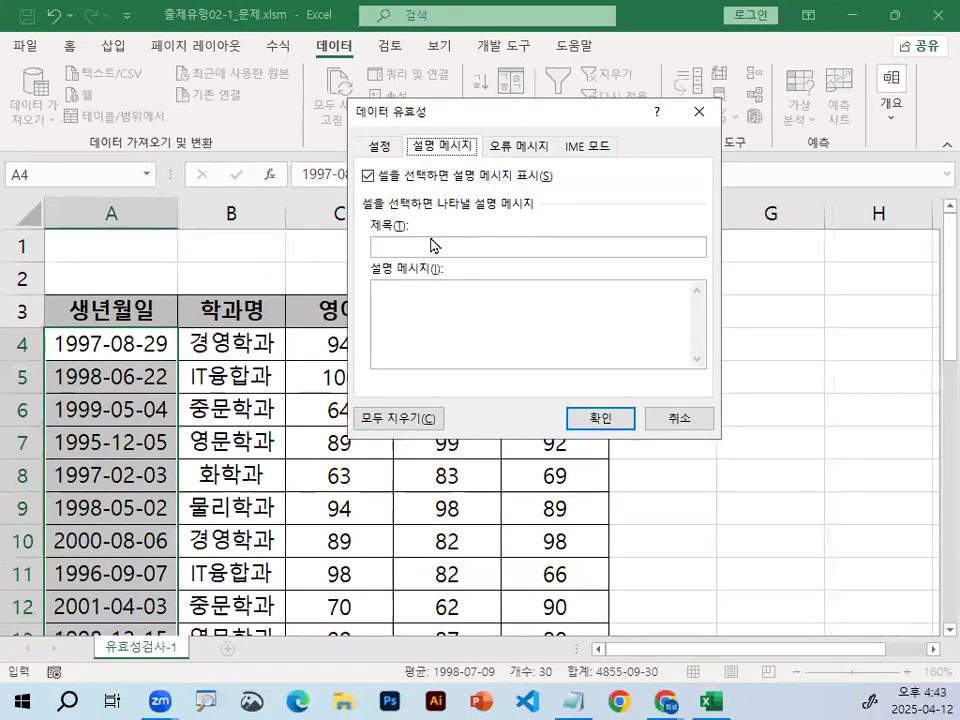
pyautogui.click(432, 246)
pyautogui.write('입력날ㅉ')
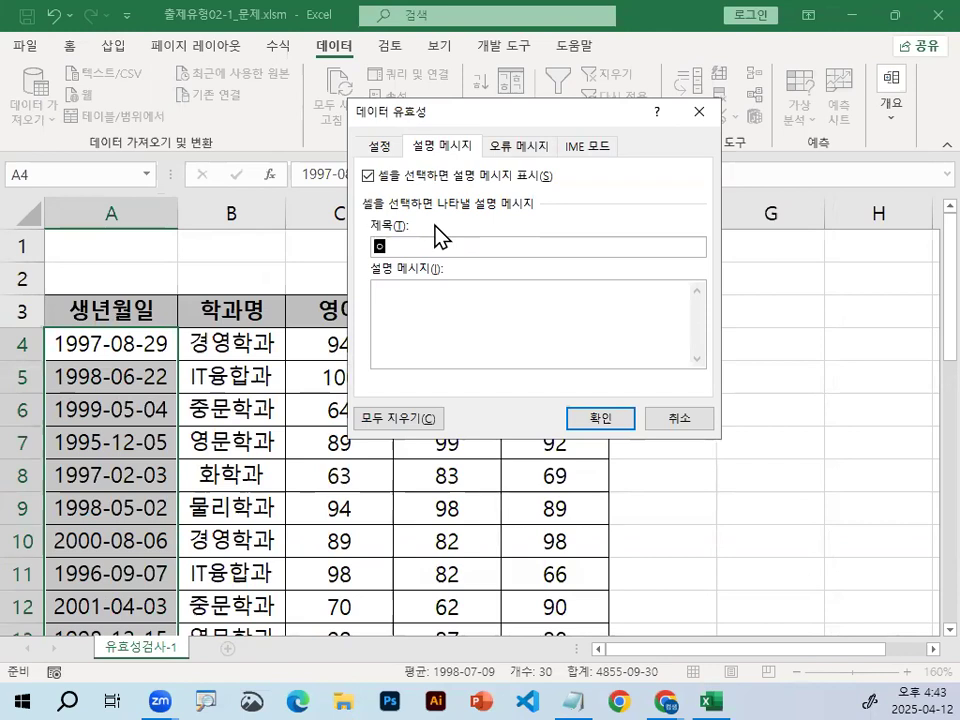
pyautogui.write('ㅏ범위')
pyautogui.click(375, 292)
pyautogui.write('1900년')
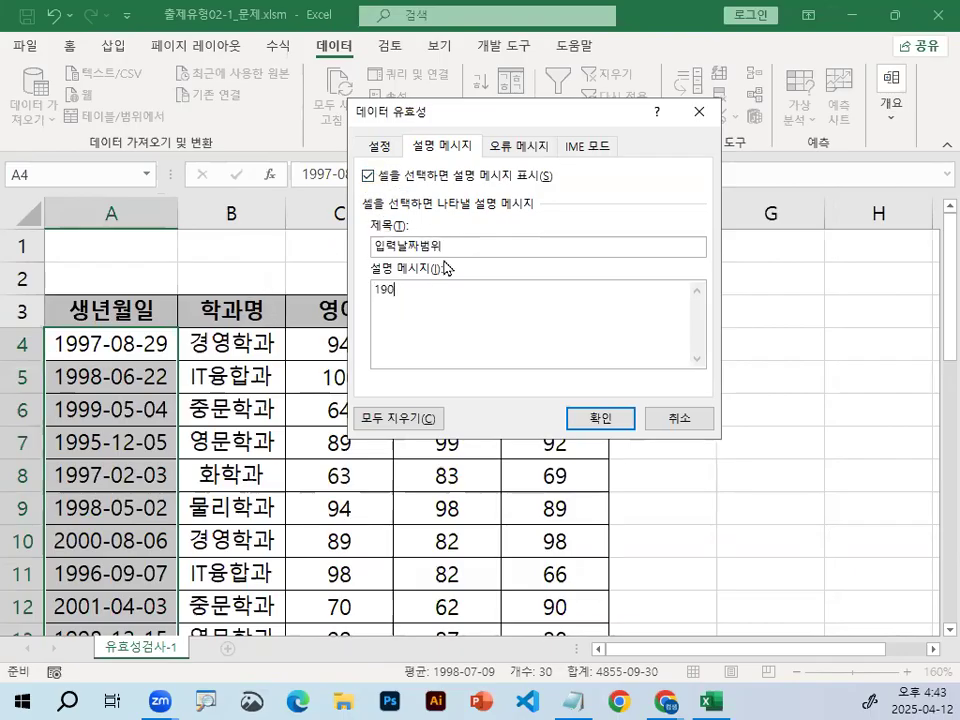
pyautogui.write('~2025년')
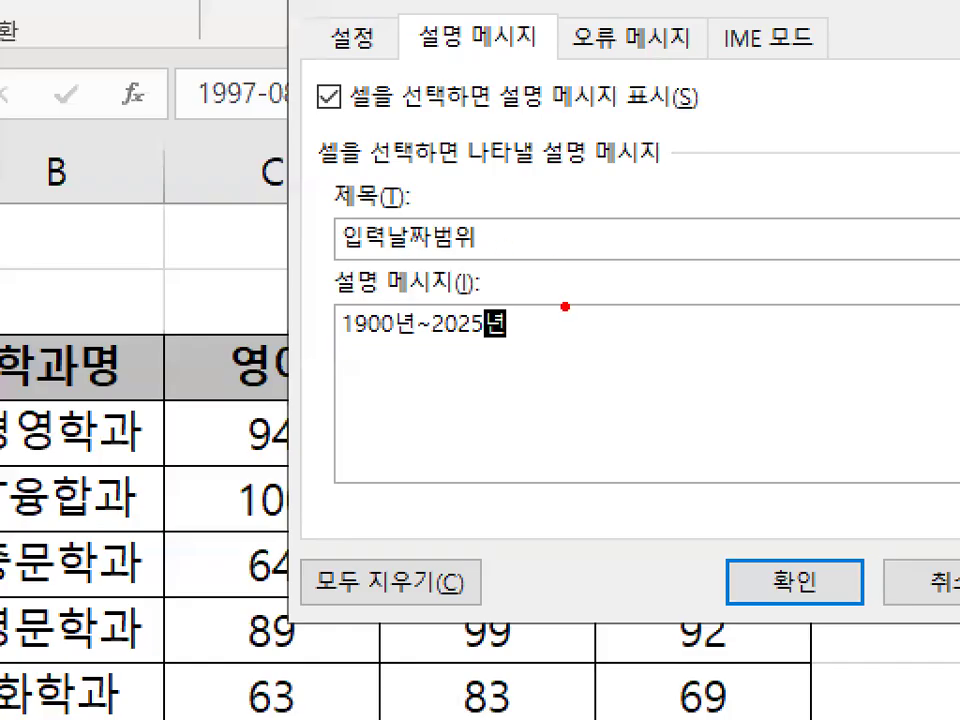
pyautogui.moveTo(565, 306); pyautogui.dragTo(514, 407)
# Step: Compare the 중지, 경고 and 정보 error alert styles for invalid data and choose 정보
pyautogui.click(630, 45)
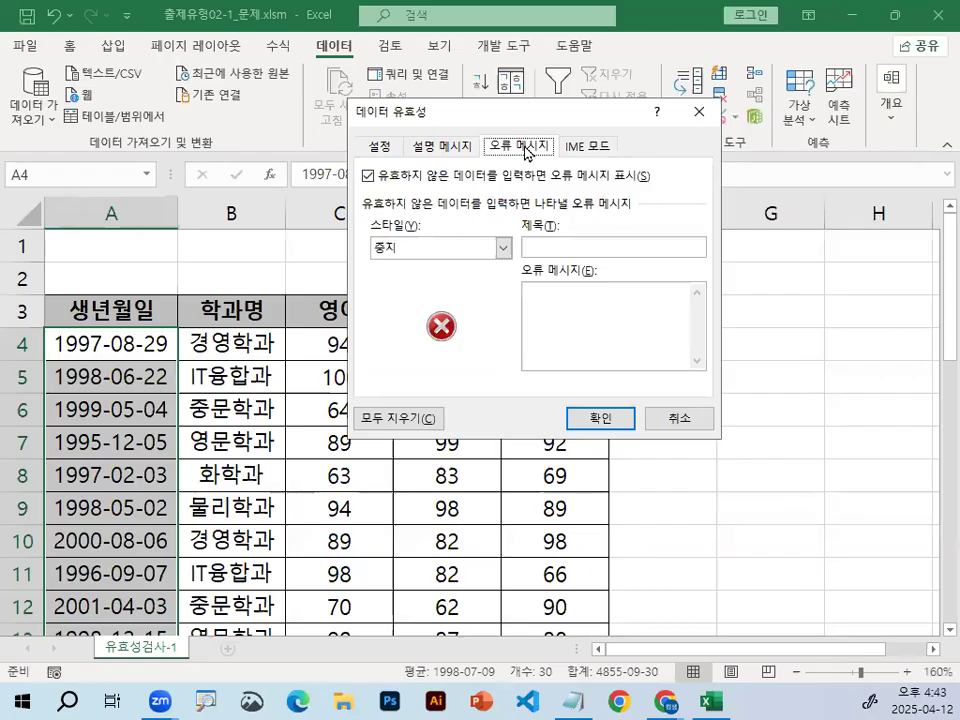
pyautogui.moveTo(566, 144)
pyautogui.mouseDown()
pyautogui.moveTo(504, 180)
pyautogui.moveTo(541, 164)
pyautogui.mouseUp()
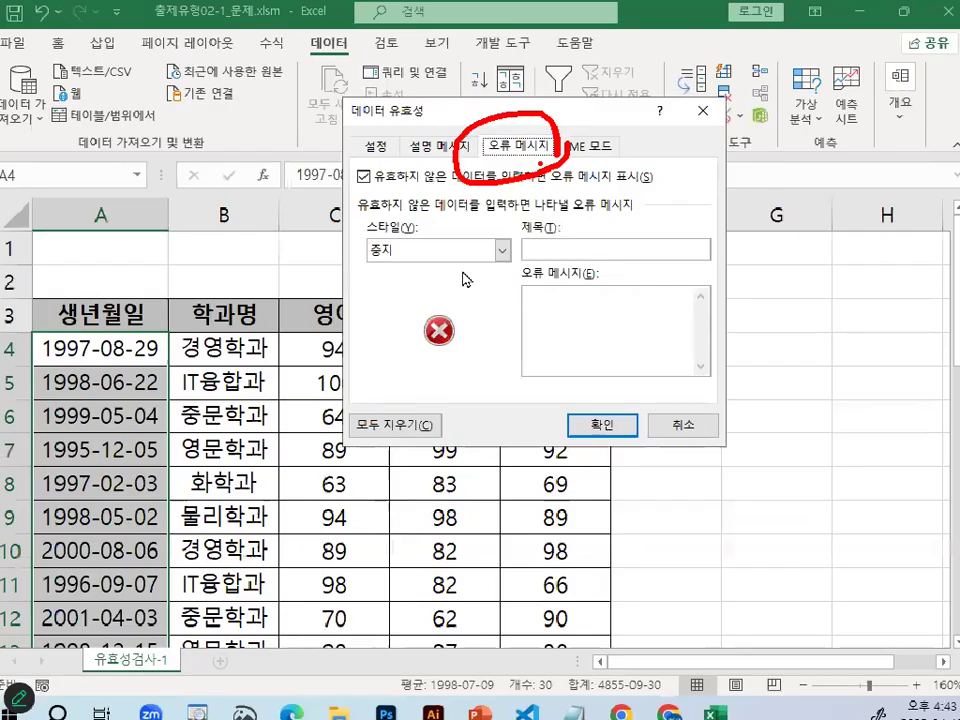
pyautogui.click(407, 251)
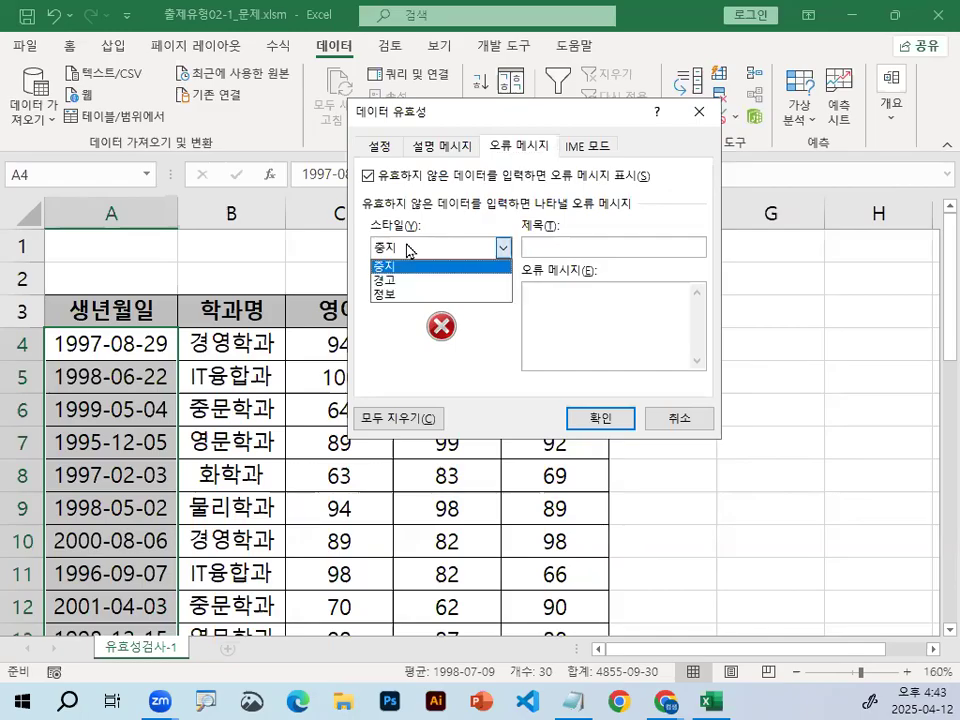
pyautogui.click(409, 296)
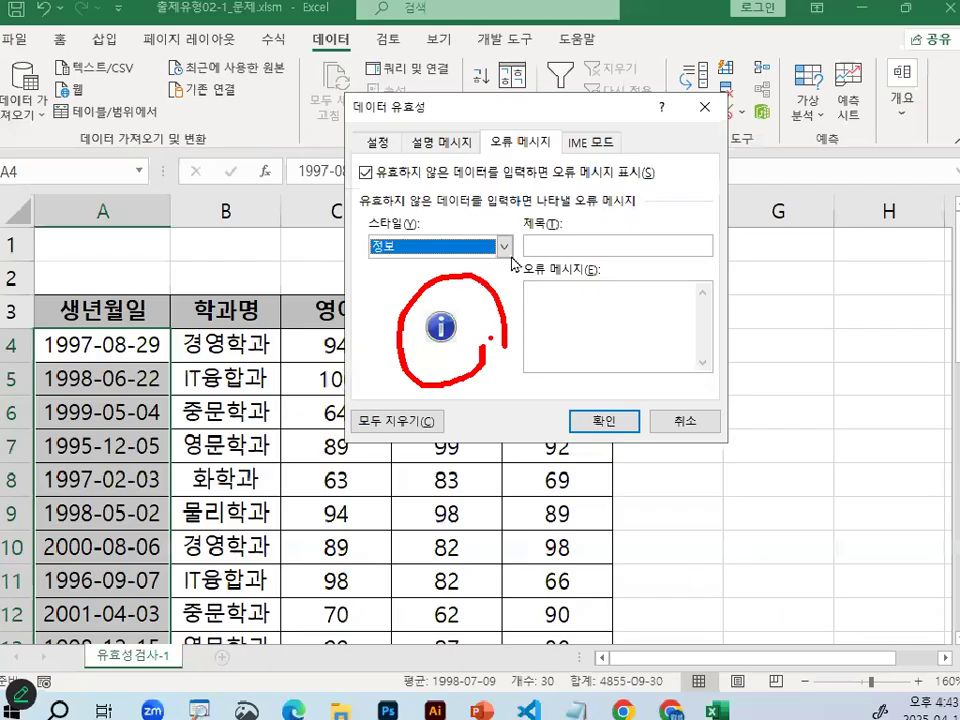
pyautogui.click(563, 181)
pyautogui.click(475, 268)
pyautogui.click(503, 247)
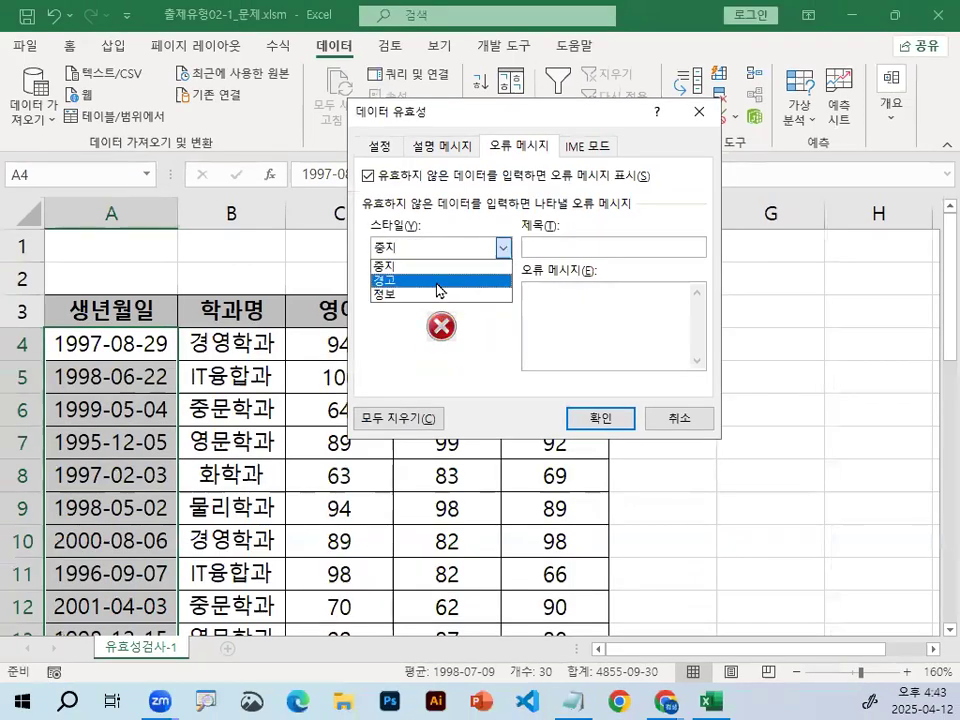
pyautogui.click(439, 281)
pyautogui.click(505, 249)
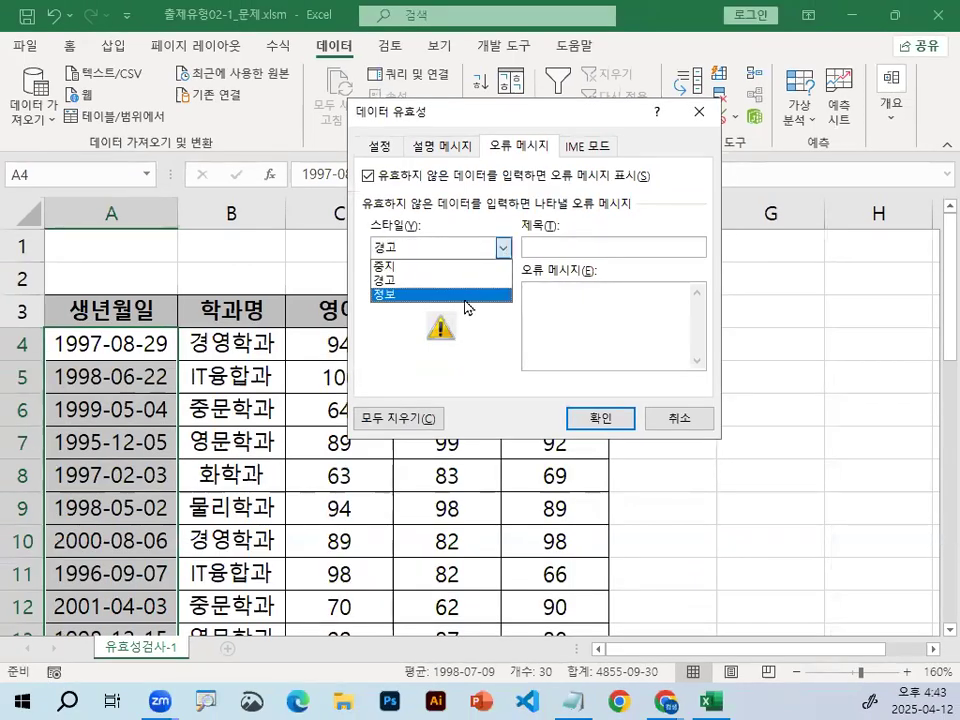
pyautogui.click(440, 296)
# Step: Set the error alert's title to 날짜확인
pyautogui.click(578, 246)
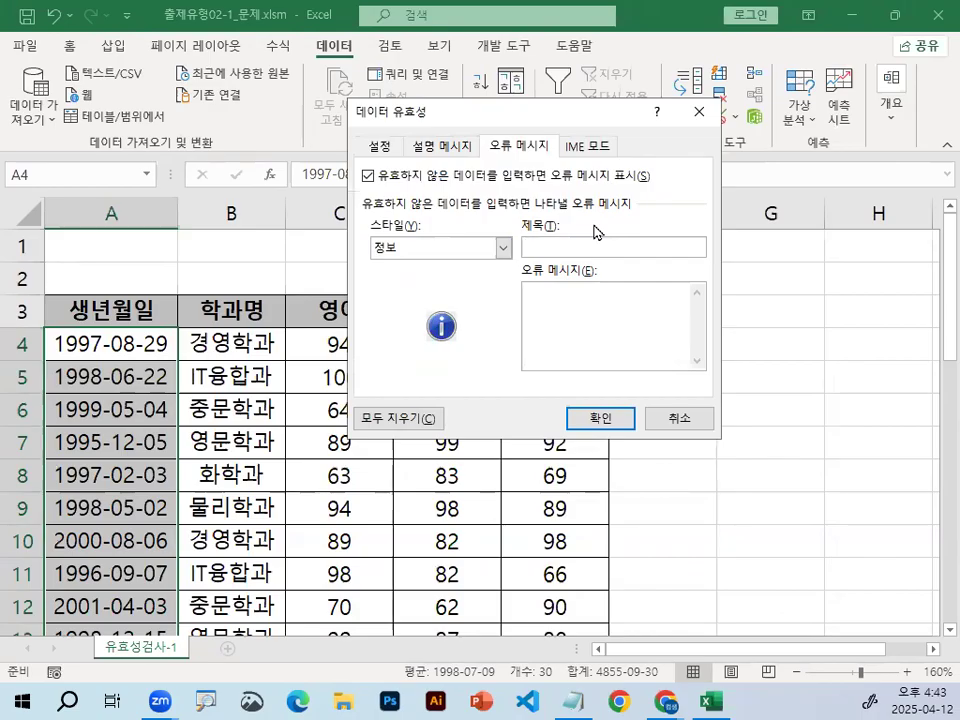
pyautogui.write('ㄴ라')
pyautogui.press('BackSpace')
pyautogui.press('BackSpace')
pyautogui.press('BackSpace')
pyautogui.write('날자하')
pyautogui.press('BackSpace')
pyautogui.press('BackSpace')
pyautogui.press('BackSpace')
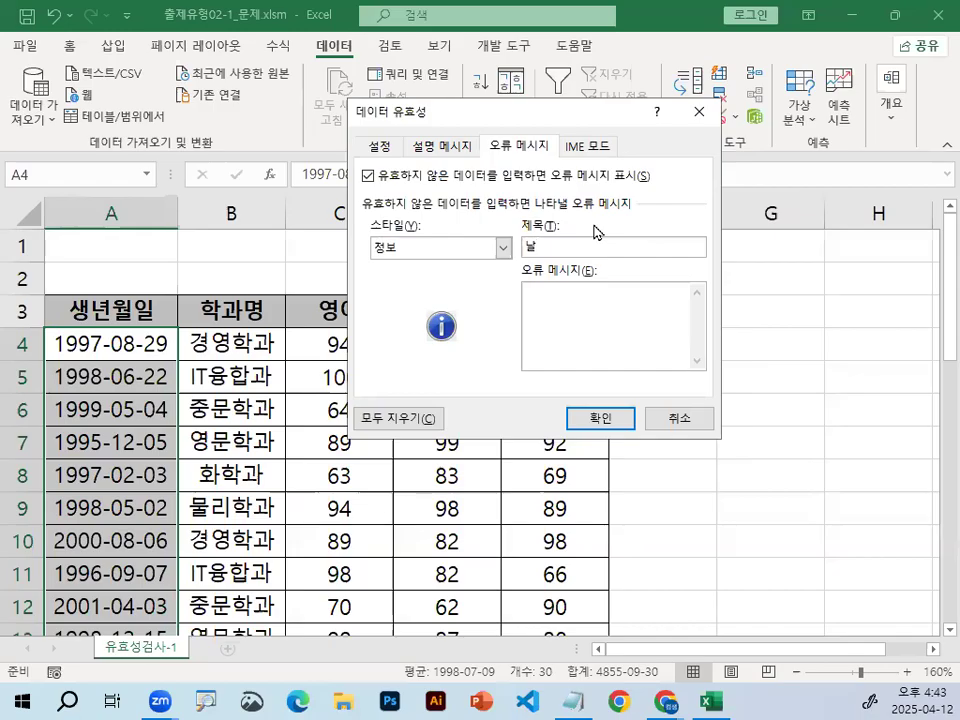
pyautogui.write('짜확이ㄴ')
# Step: Enter the error message 입력날짜가 정확한지 확인 바랍니다. and apply the validation rule to the selected cells
pyautogui.click(610, 304)
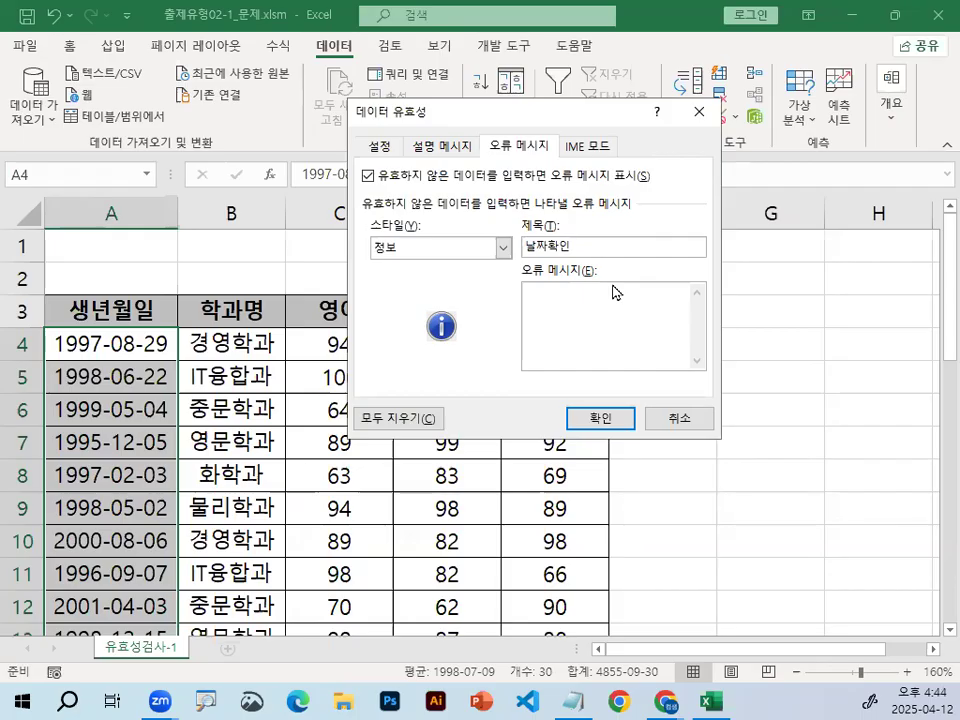
pyautogui.write('입려')
pyautogui.write('력날짜가')
pyautogui.write(' 정확')
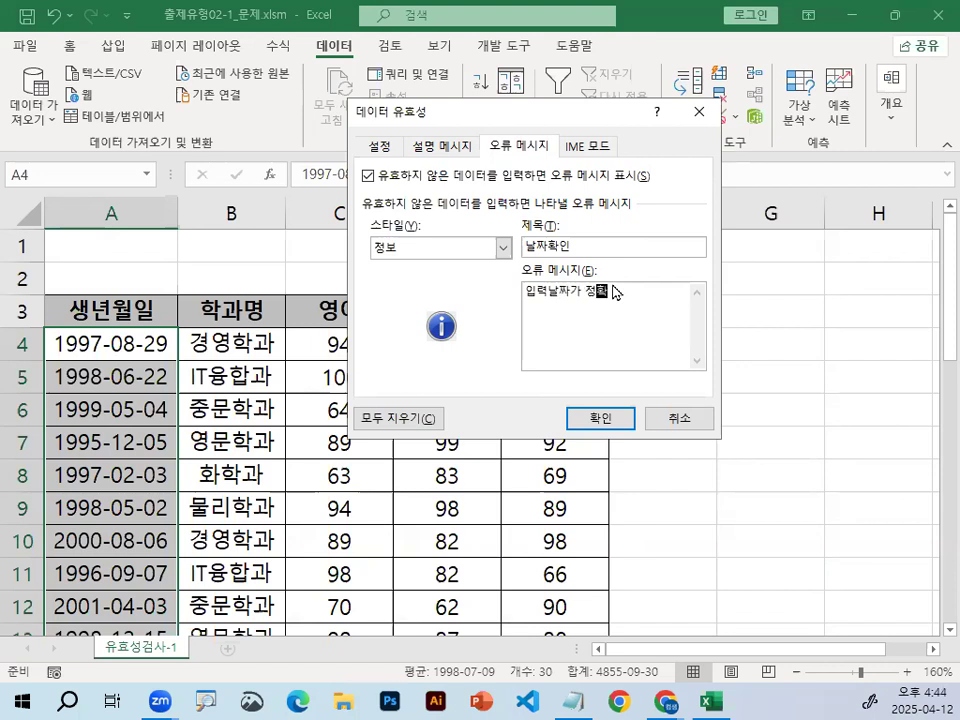
pyautogui.write('하지 않인 ')
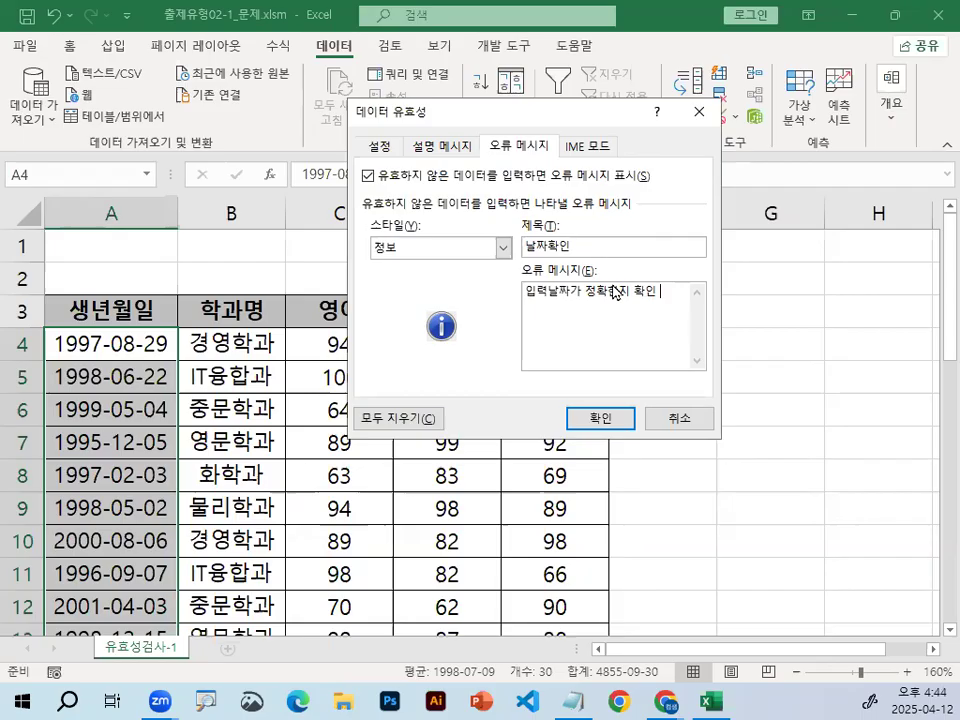
pyautogui.write('발랍니다.')
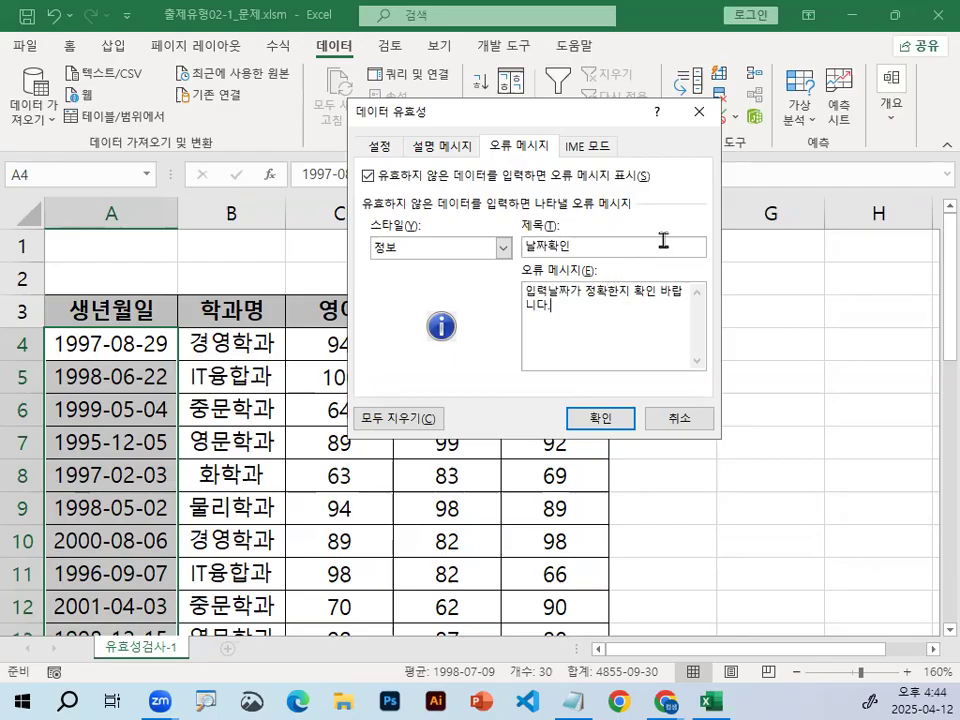
pyautogui.click(613, 420)
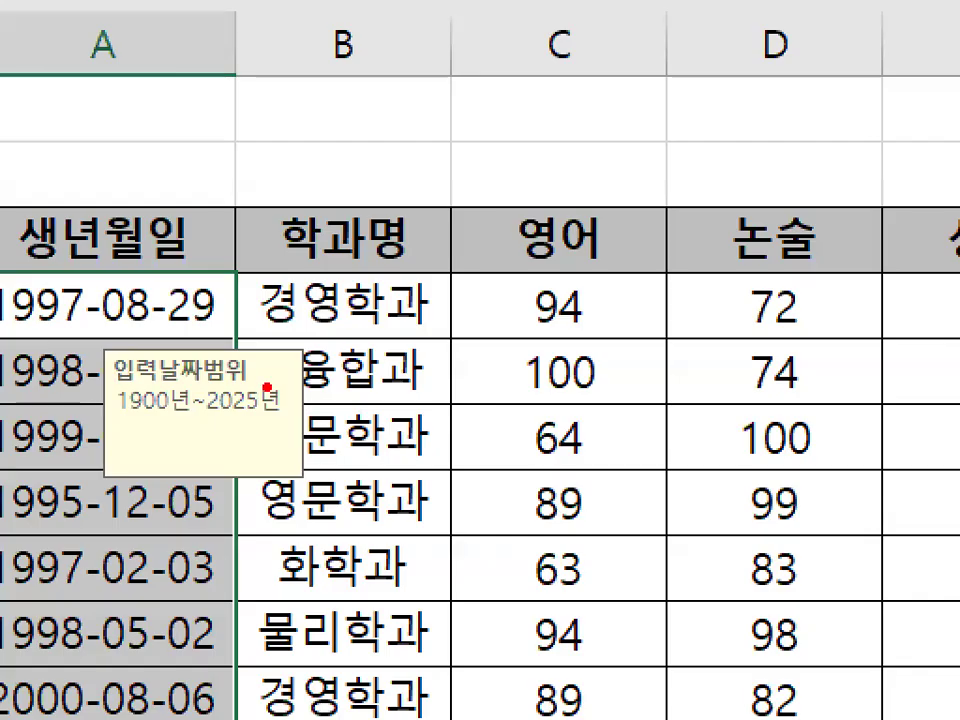
# Step: Test the validation by entering the out-of-range date 26-1-1 in A4, and cancel the entry at the error alert
pyautogui.moveTo(267, 387); pyautogui.dragTo(270, 362)
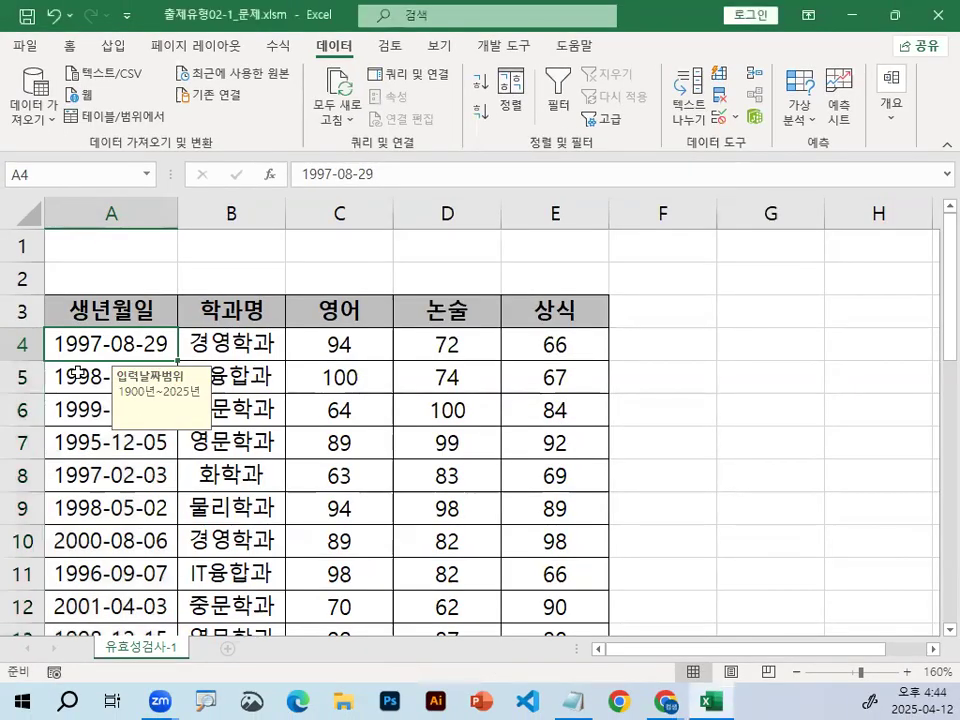
pyautogui.click(75, 371)
pyautogui.click(83, 349)
pyautogui.write('26-1-1')
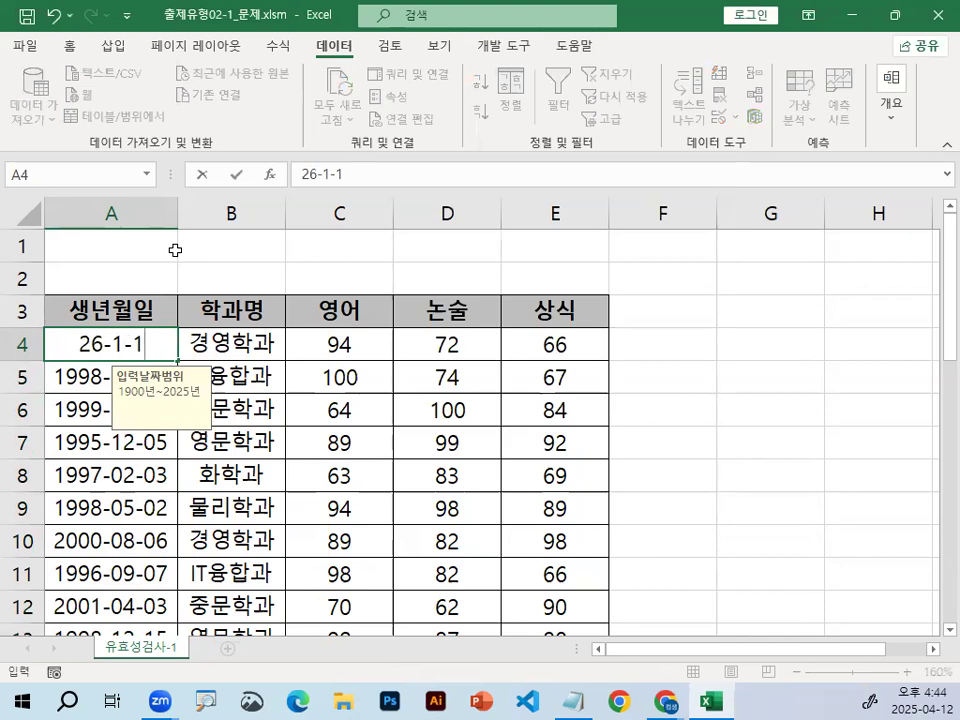
pyautogui.press('Return')
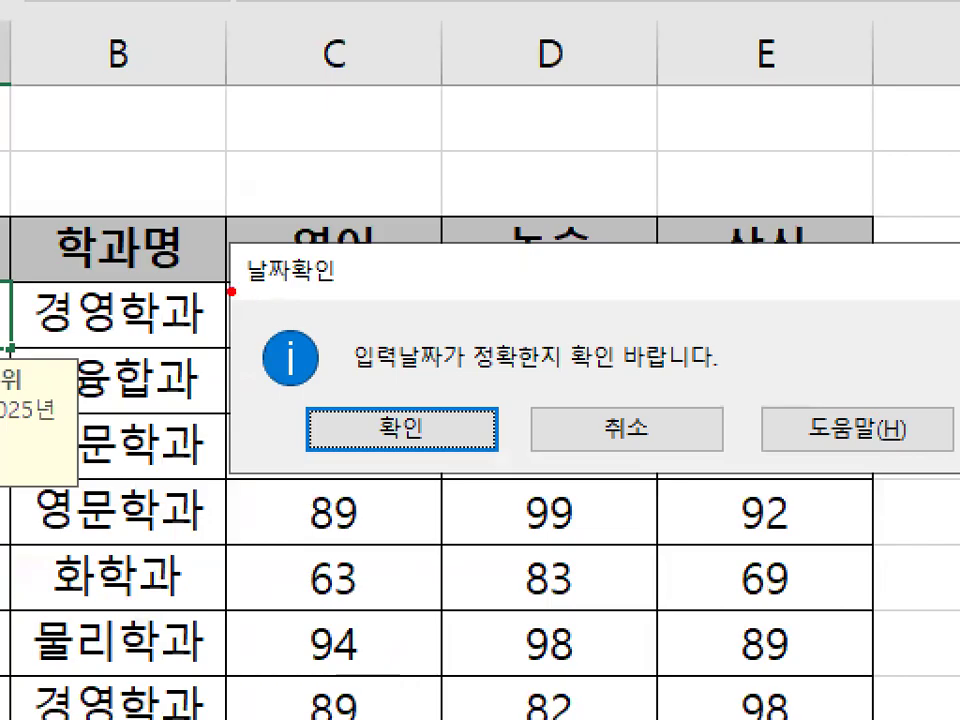
pyautogui.moveTo(232, 291); pyautogui.dragTo(336, 291)
pyautogui.moveTo(344, 371); pyautogui.dragTo(755, 371)
pyautogui.moveTo(272, 463); pyautogui.dragTo(462, 463)
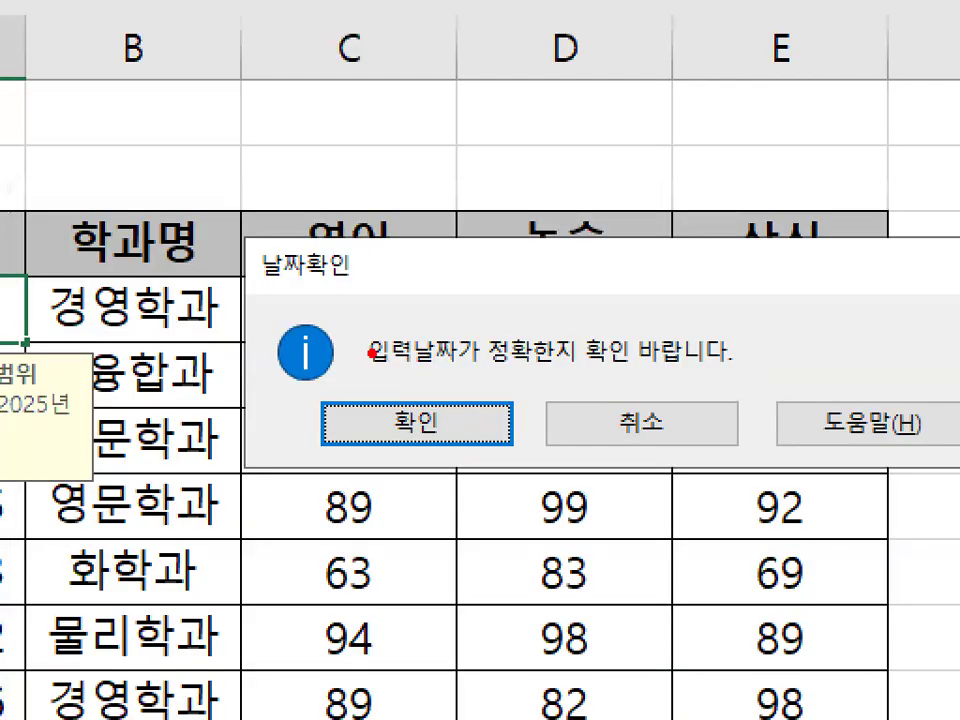
pyautogui.moveTo(482, 381); pyautogui.dragTo(464, 371)
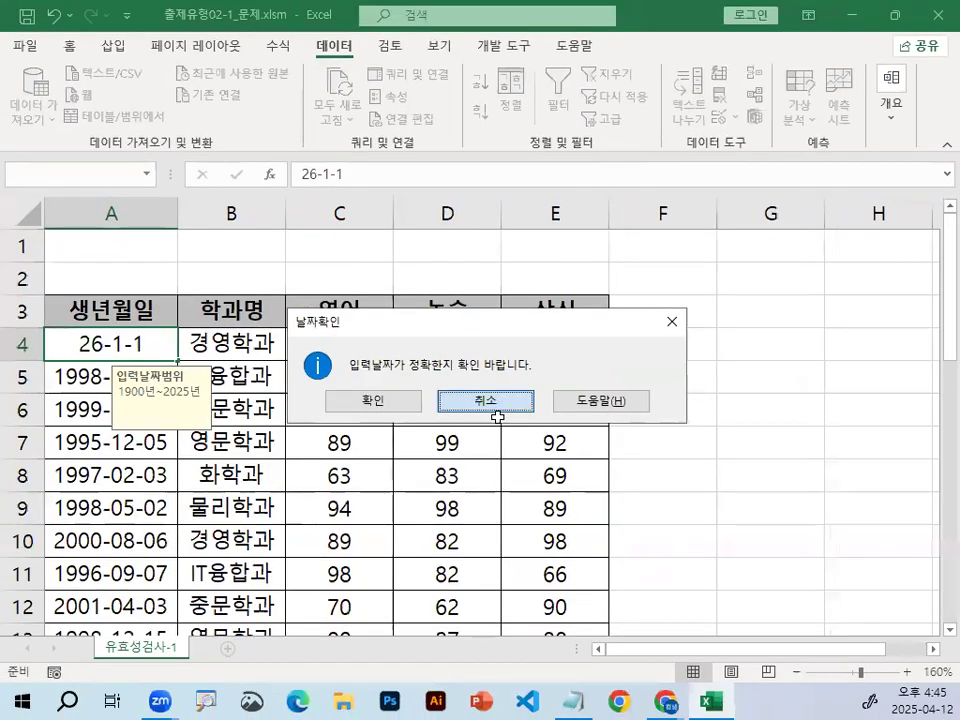
pyautogui.click(579, 413)
pyautogui.click(105, 341)
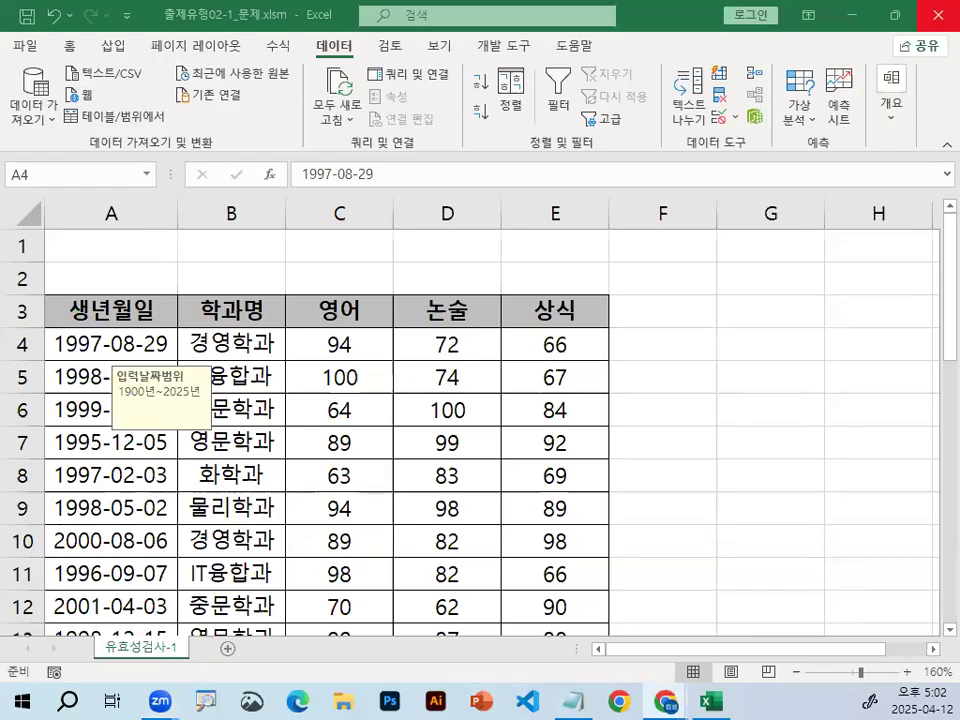
pyautogui.click(292, 376)
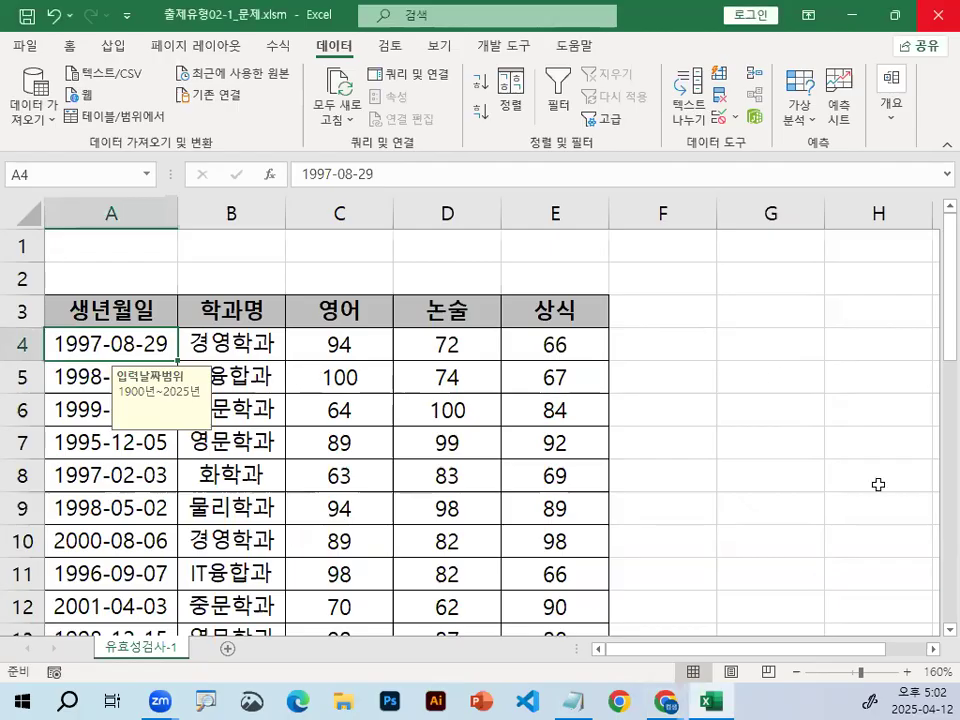
pyautogui.scroll(-4, 268, 408)
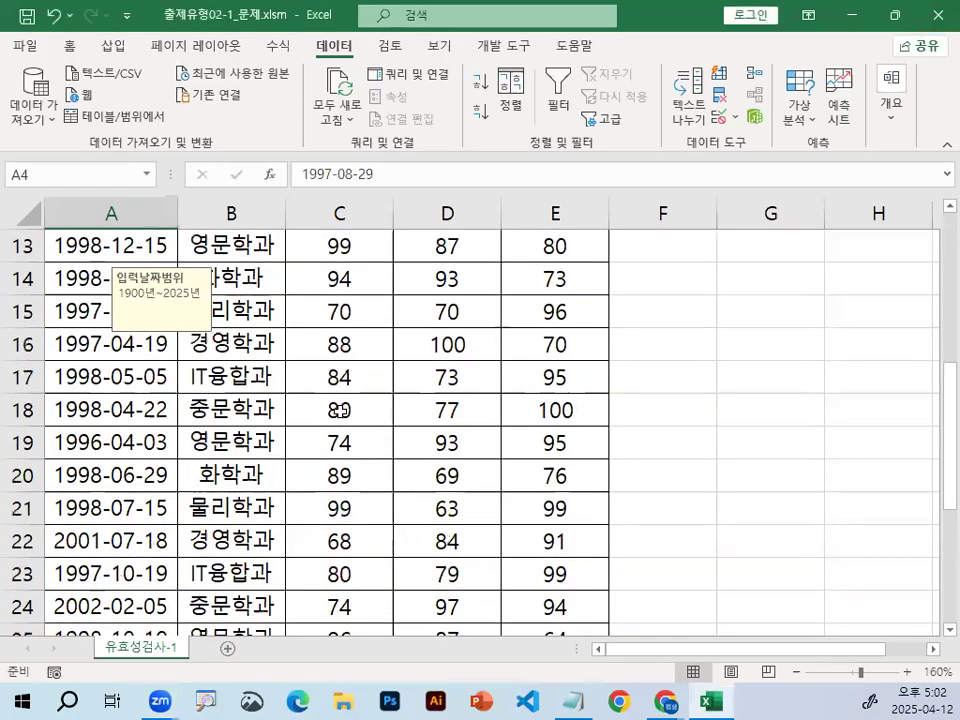
pyautogui.scroll(4, 343, 408)
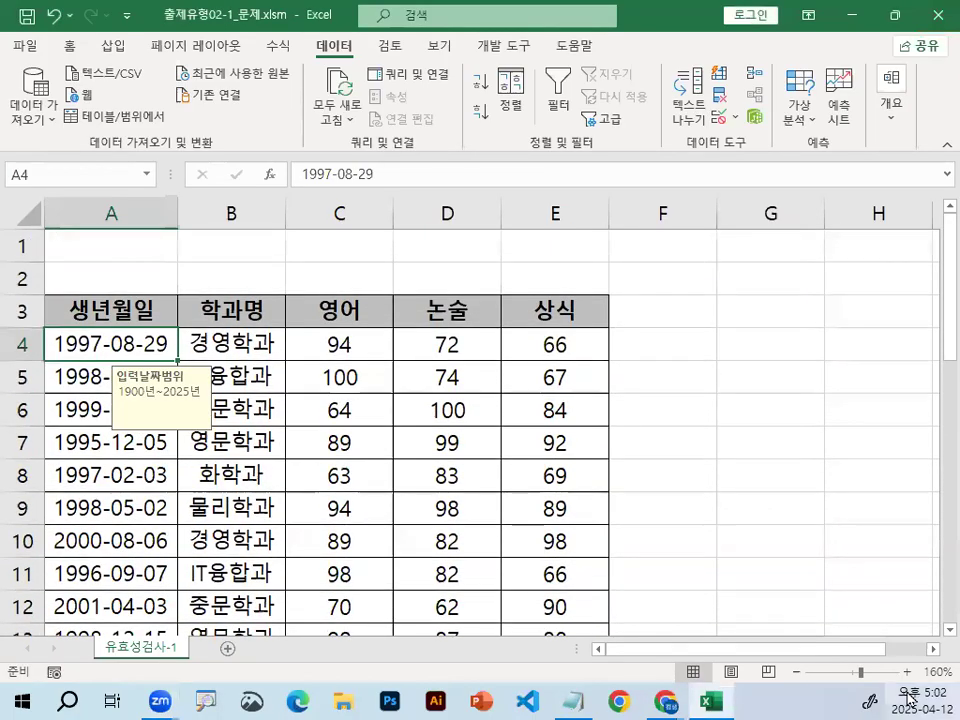
# Step: Turn on the automatic filter for the table with the headers 생년월일 to 상식 in row 3
pyautogui.click(288, 336)
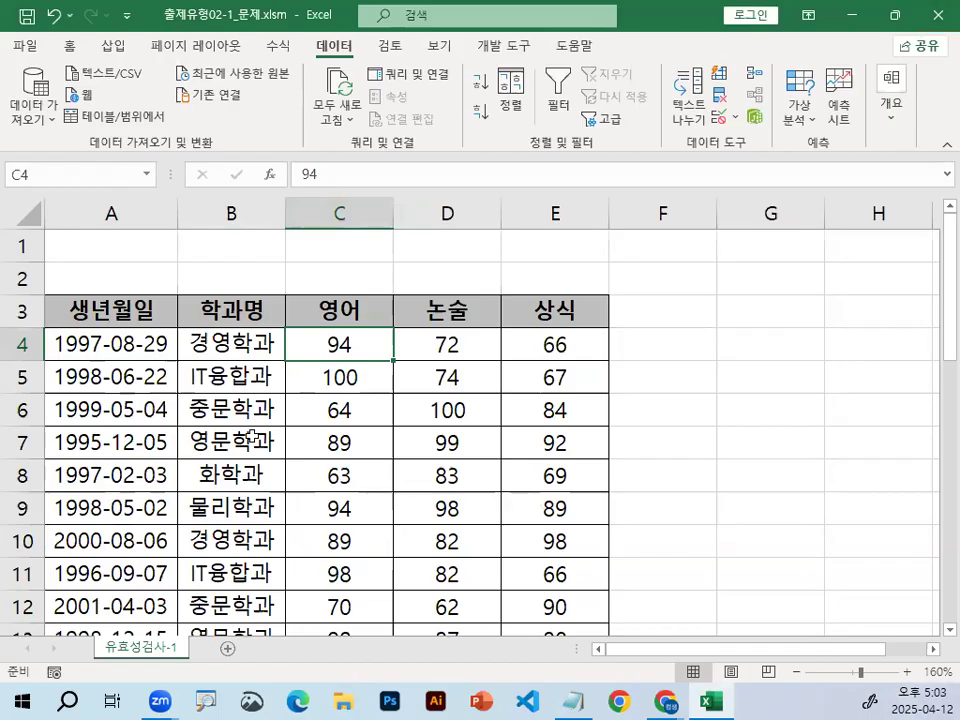
pyautogui.click(330, 388)
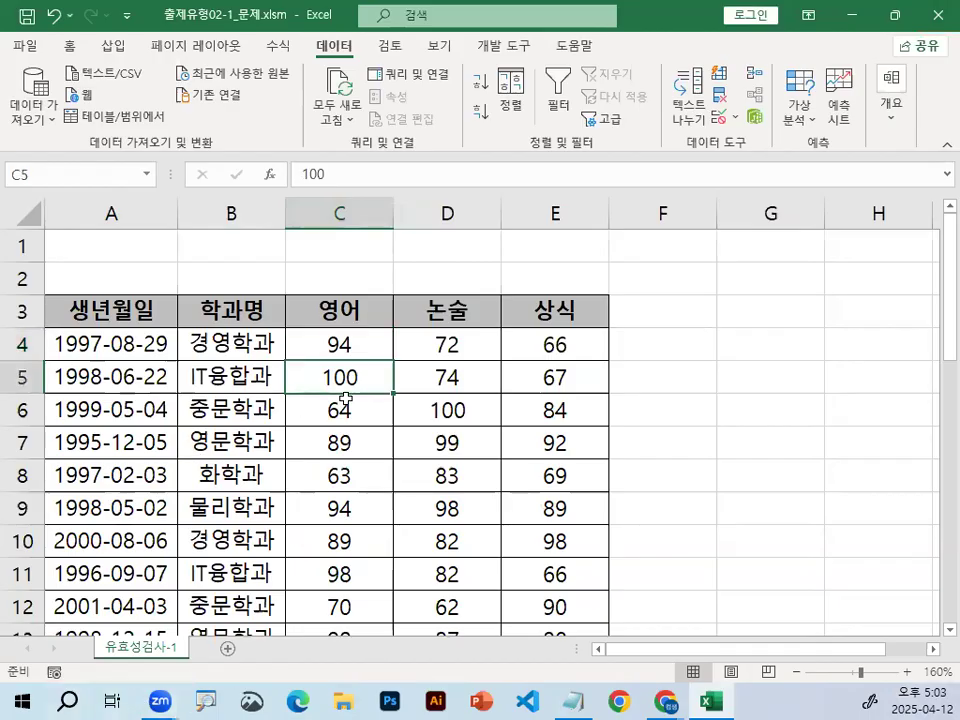
pyautogui.click(266, 375)
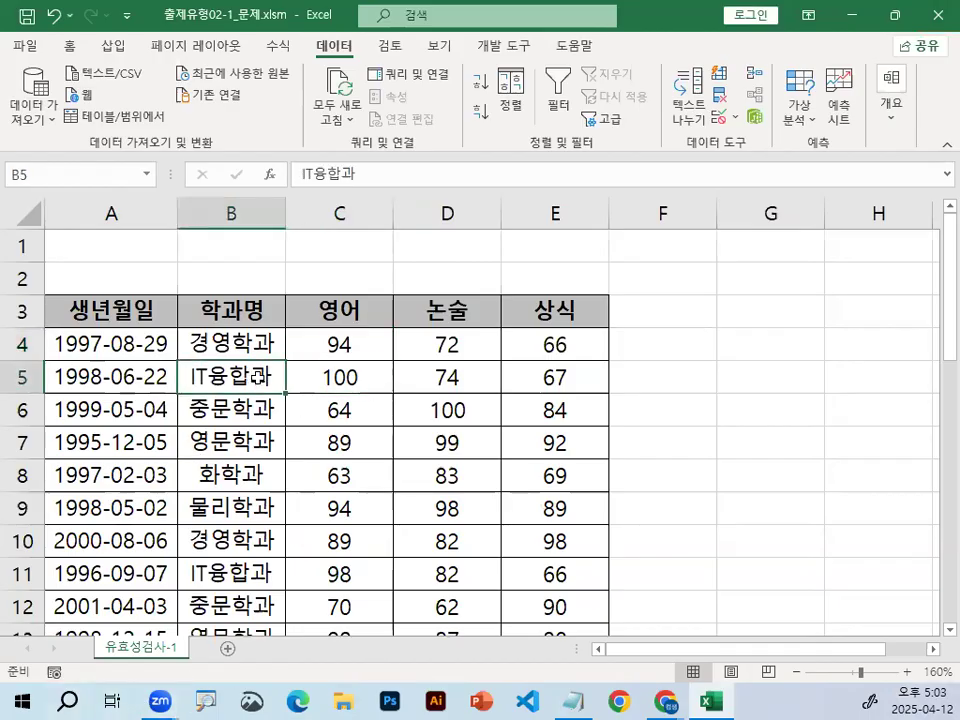
pyautogui.hotkey('ctrl', '1')
pyautogui.click(365, 54)
pyautogui.moveTo(365, 54)
pyautogui.mouseDown()
pyautogui.moveTo(310, 43)
pyautogui.moveTo(363, 46)
pyautogui.mouseUp()
pyautogui.press('Escape')
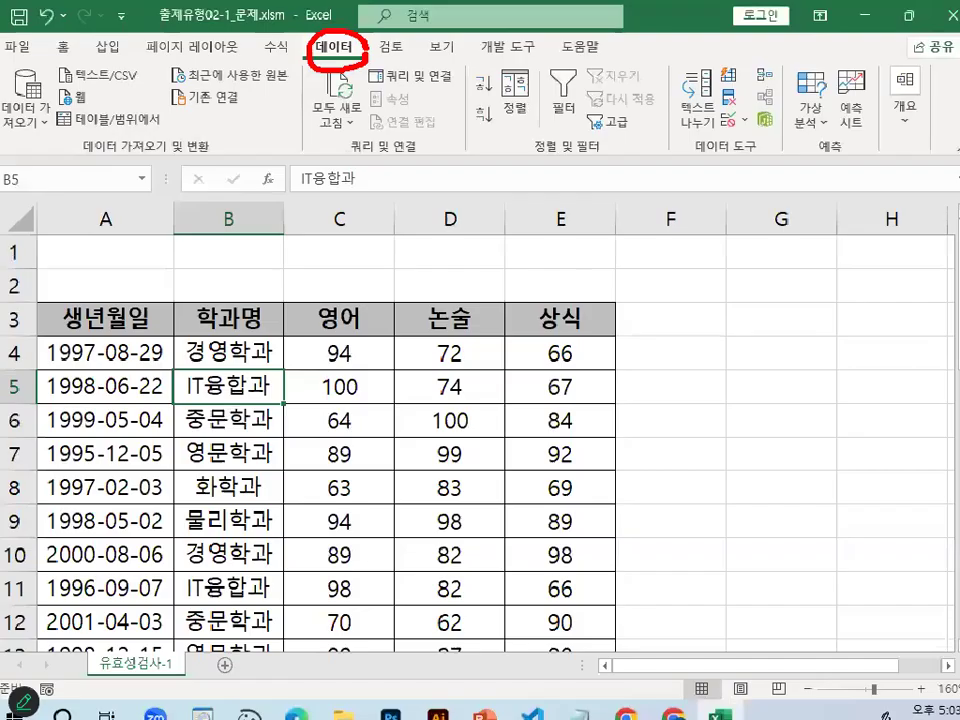
pyautogui.hotkey('ctrl', '1')
pyautogui.click(606, 94)
pyautogui.moveTo(617, 114)
pyautogui.mouseDown()
pyautogui.moveTo(618, 132)
pyautogui.moveTo(540, 65)
pyautogui.moveTo(655, 125)
pyautogui.mouseUp()
pyautogui.press('Escape')
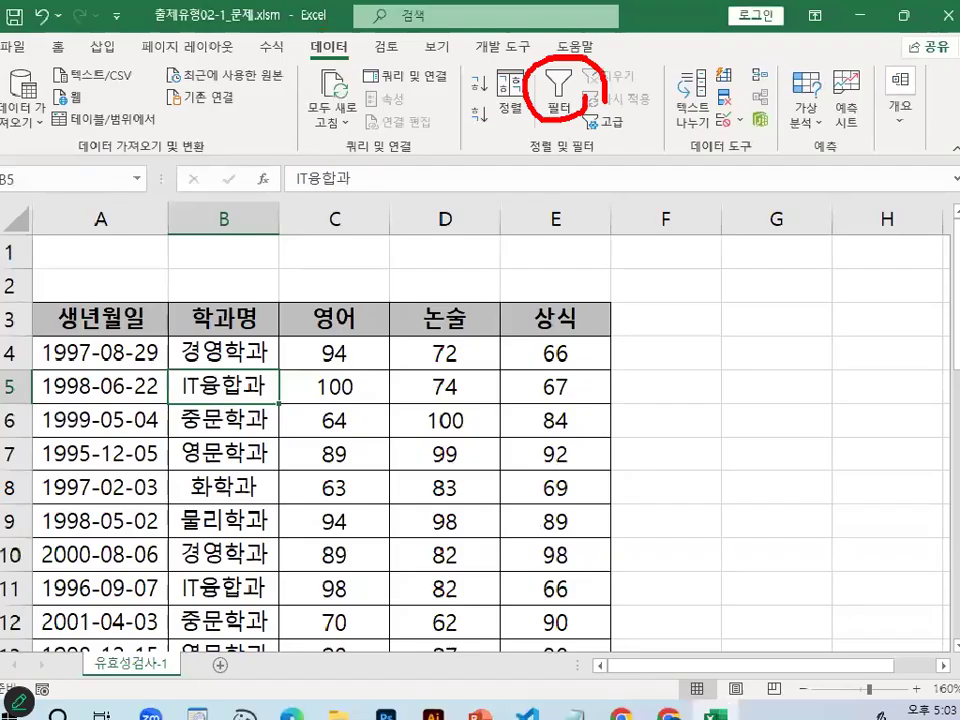
pyautogui.click(558, 95)
pyautogui.hotkey('ctrl', '1')
pyautogui.click(70, 309)
pyautogui.moveTo(196, 317); pyautogui.dragTo(160, 323)
pyautogui.moveTo(470, 332); pyautogui.dragTo(563, 326)
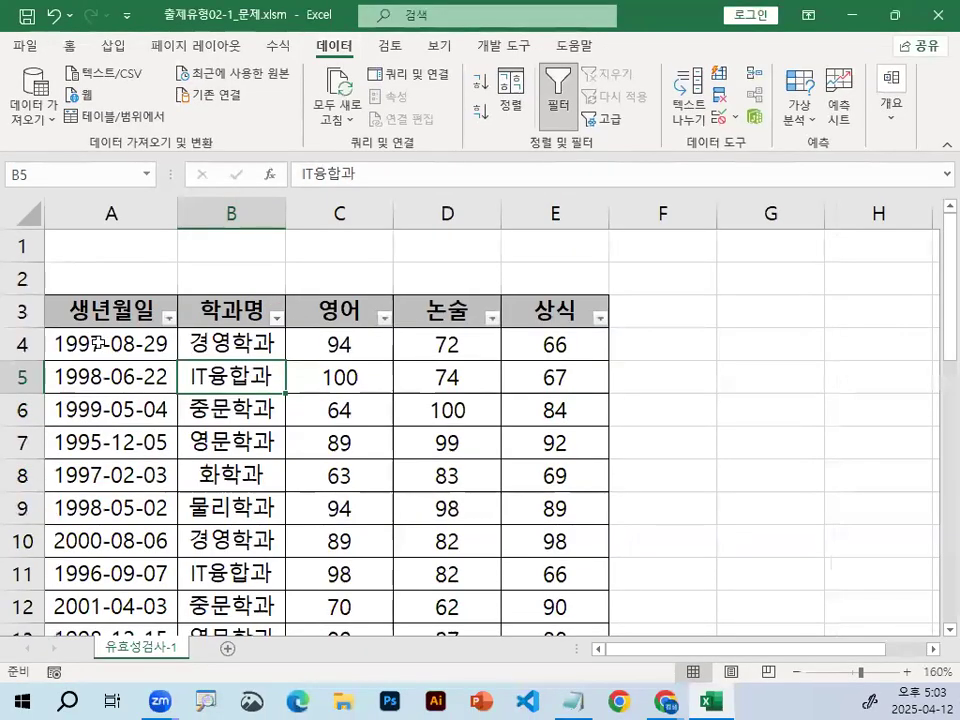
pyautogui.hotkey('ctrl', '1')
pyautogui.click(160, 320)
pyautogui.moveTo(220, 320); pyautogui.dragTo(224, 328)
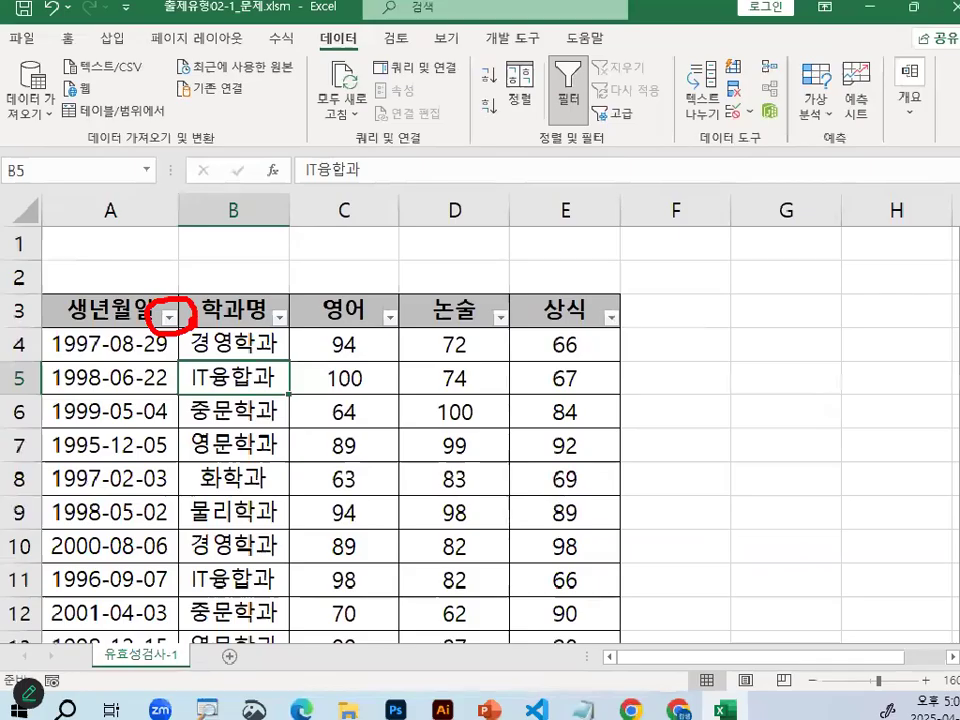
pyautogui.click(179, 316)
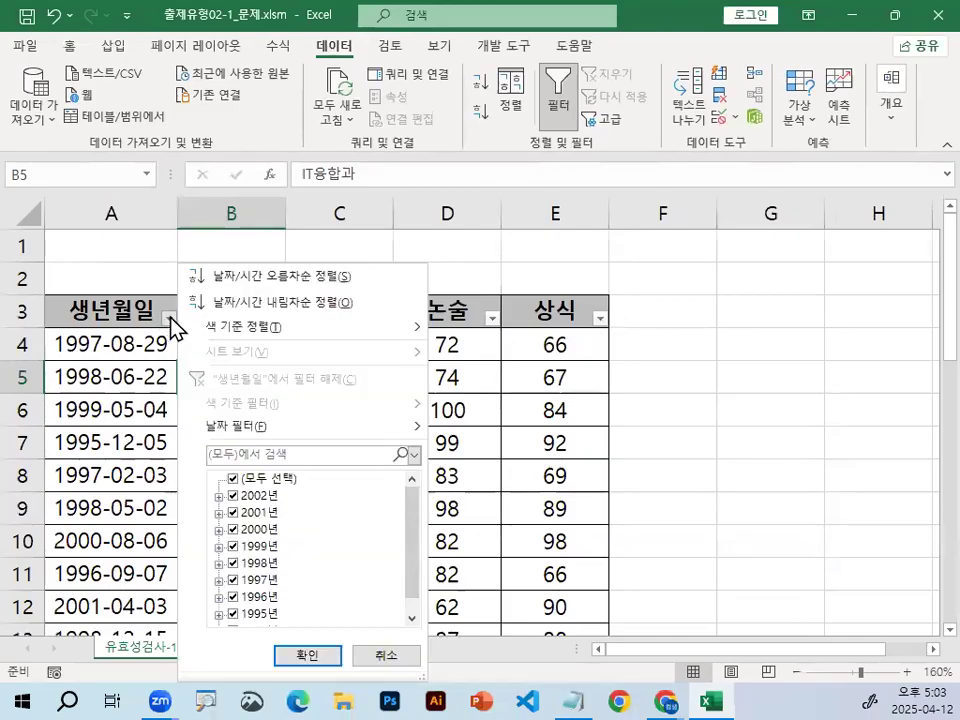
pyautogui.moveTo(236, 428)
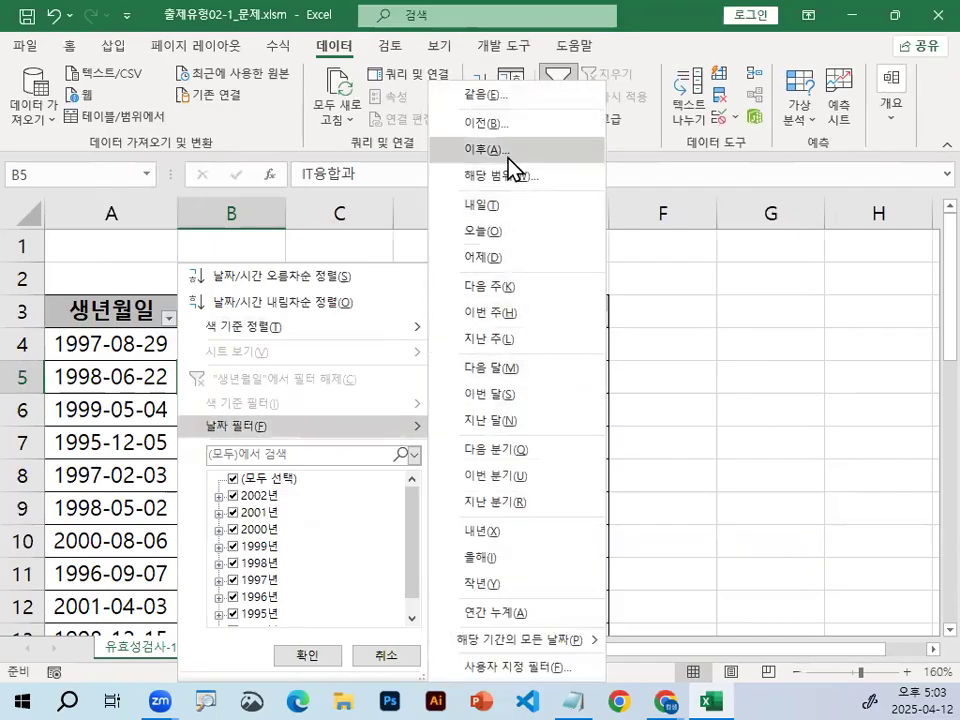
pyautogui.hotkey('ctrl', '1')
pyautogui.moveTo(525, 149)
pyautogui.mouseDown()
pyautogui.moveTo(510, 164)
pyautogui.moveTo(441, 128)
pyautogui.moveTo(522, 151)
pyautogui.mouseUp()
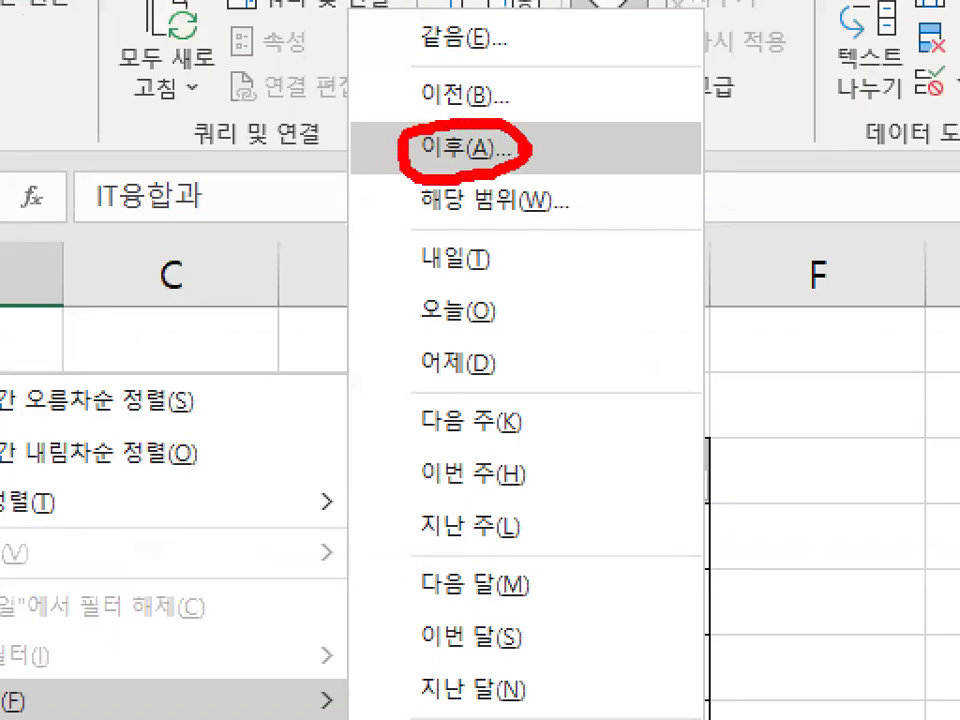
pyautogui.press('Escape')
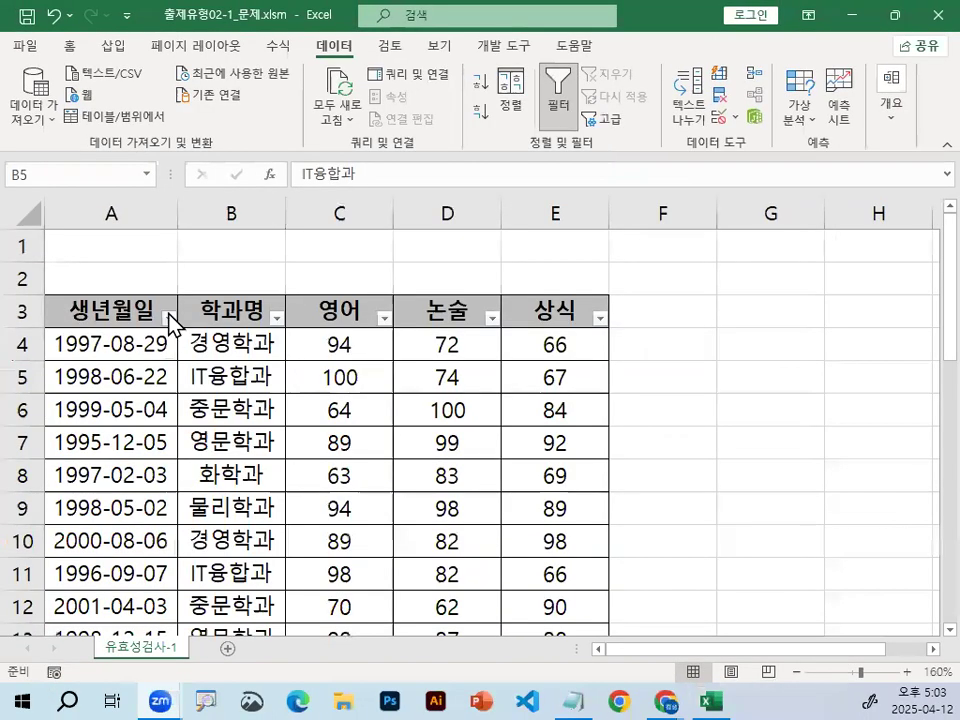
# Step: Filter the 생년월일 column with a date filter to show only dates after (이후) 2000-01-01
pyautogui.click(168, 321)
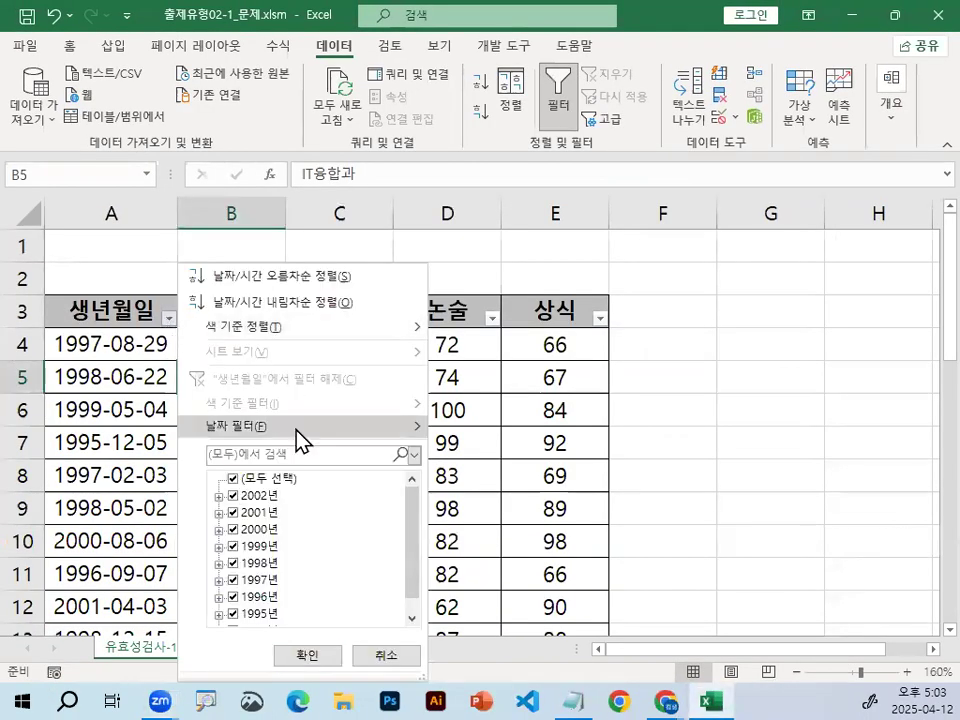
pyautogui.moveTo(418, 430)
pyautogui.click(505, 150)
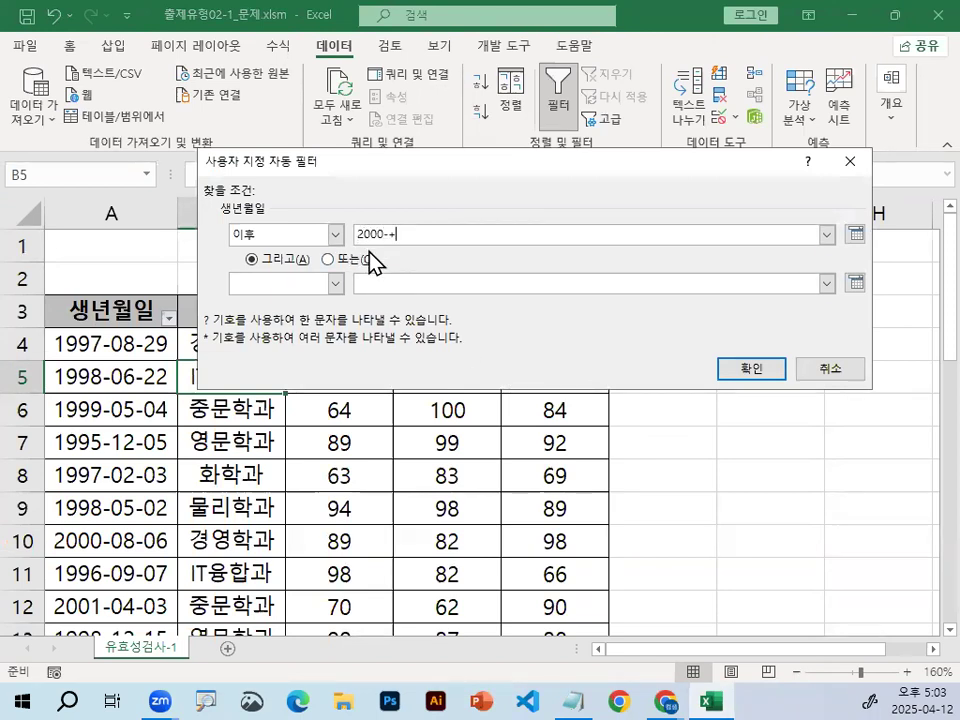
pyautogui.press('BackSpace')
pyautogui.write('01-01')
pyautogui.click(751, 369)
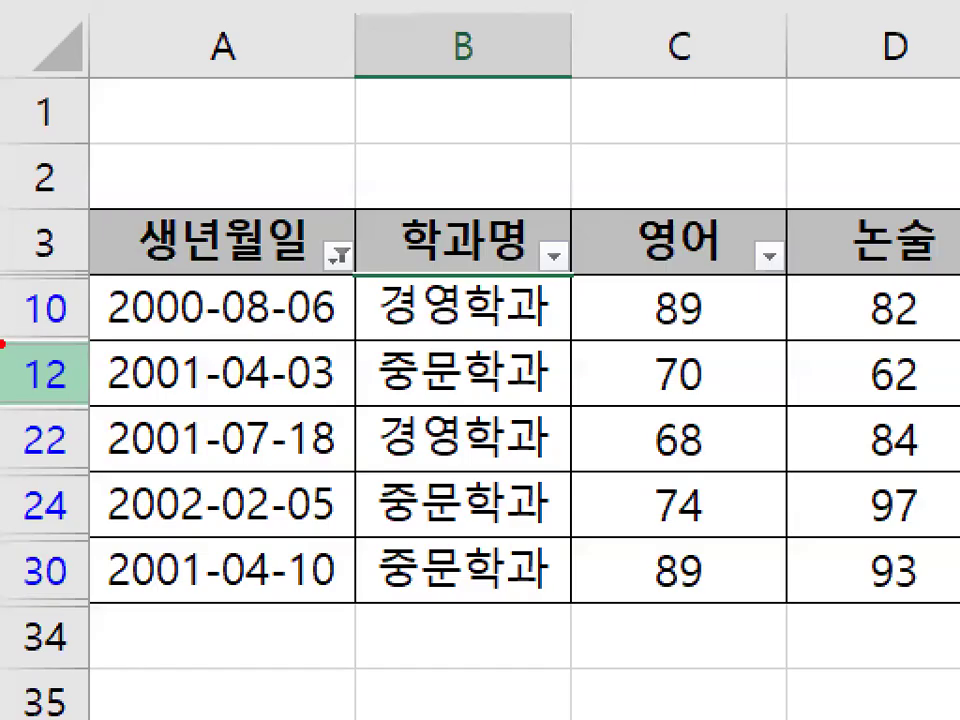
pyautogui.moveTo(2, 341); pyautogui.dragTo(62, 340)
pyautogui.moveTo(0, 395); pyautogui.dragTo(80, 394)
pyautogui.moveTo(8, 458); pyautogui.dragTo(115, 455)
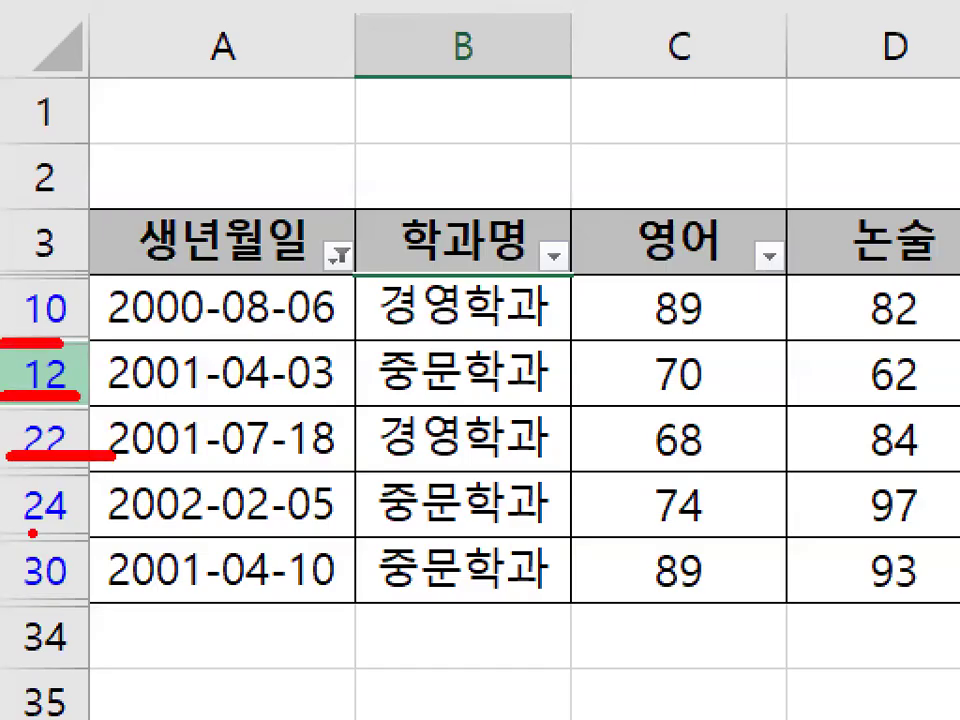
pyautogui.moveTo(20, 523); pyautogui.dragTo(94, 522)
pyautogui.moveTo(15, 595); pyautogui.dragTo(92, 592)
pyautogui.moveTo(232, 300); pyautogui.dragTo(270, 510)
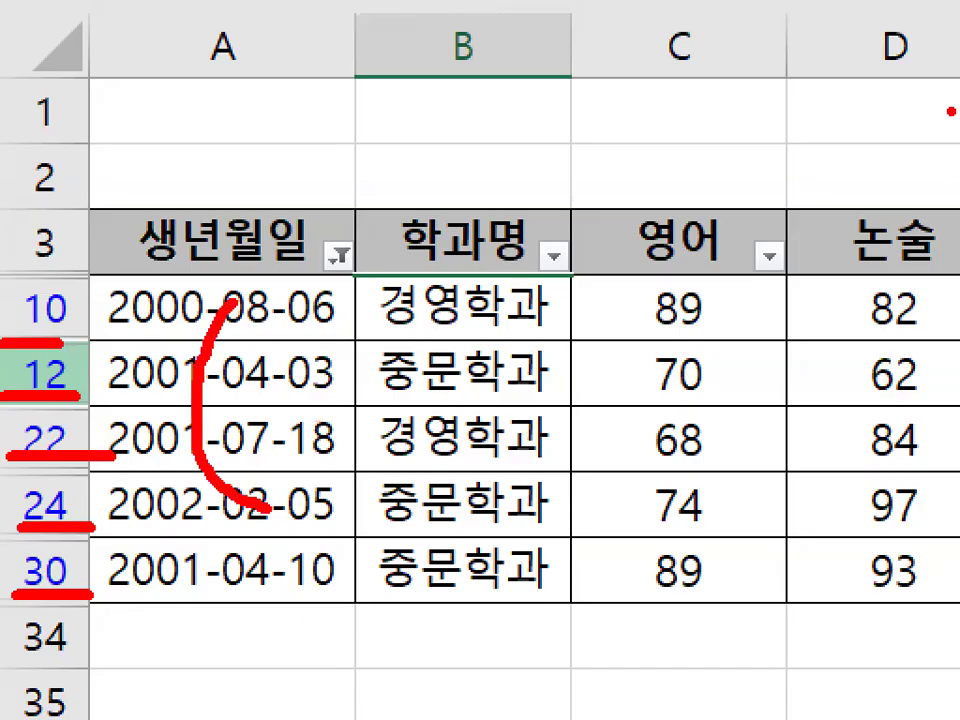
pyautogui.press('Escape')
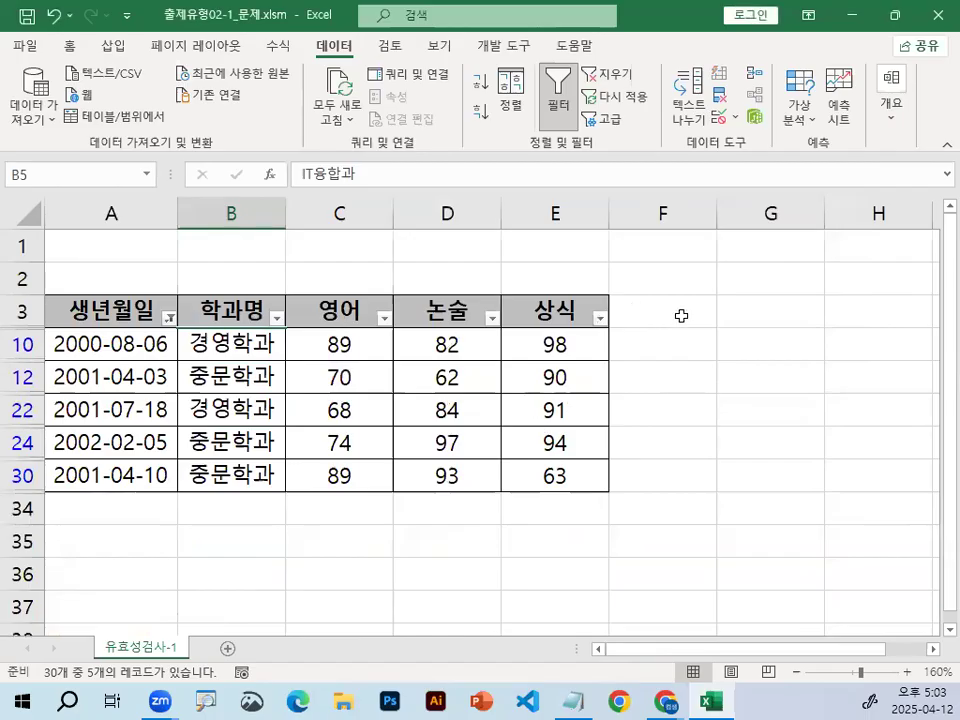
pyautogui.click(736, 310)
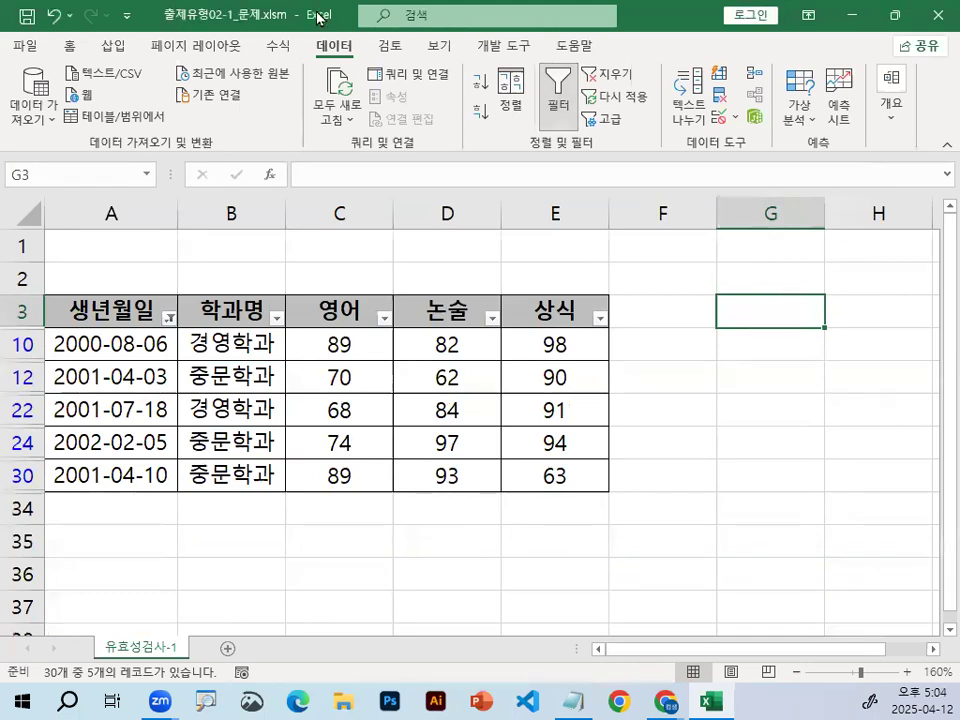
# Step: Close the workbook 출제유형02-1_문제.xlsm without saving the changes
pyautogui.click(24, 46)
pyautogui.click(65, 543)
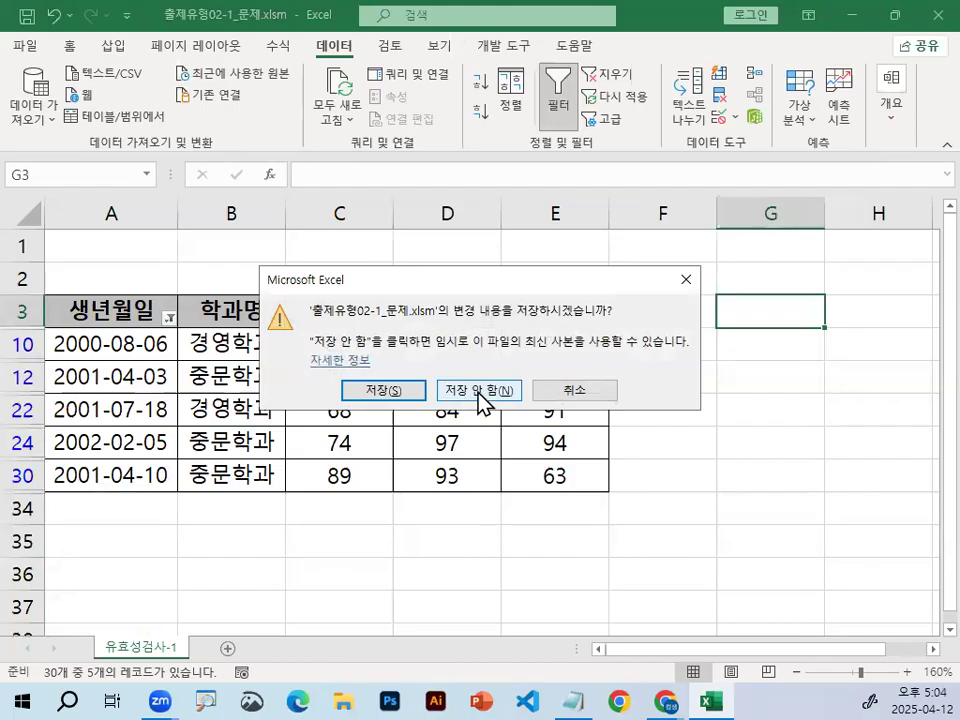
pyautogui.click(480, 392)
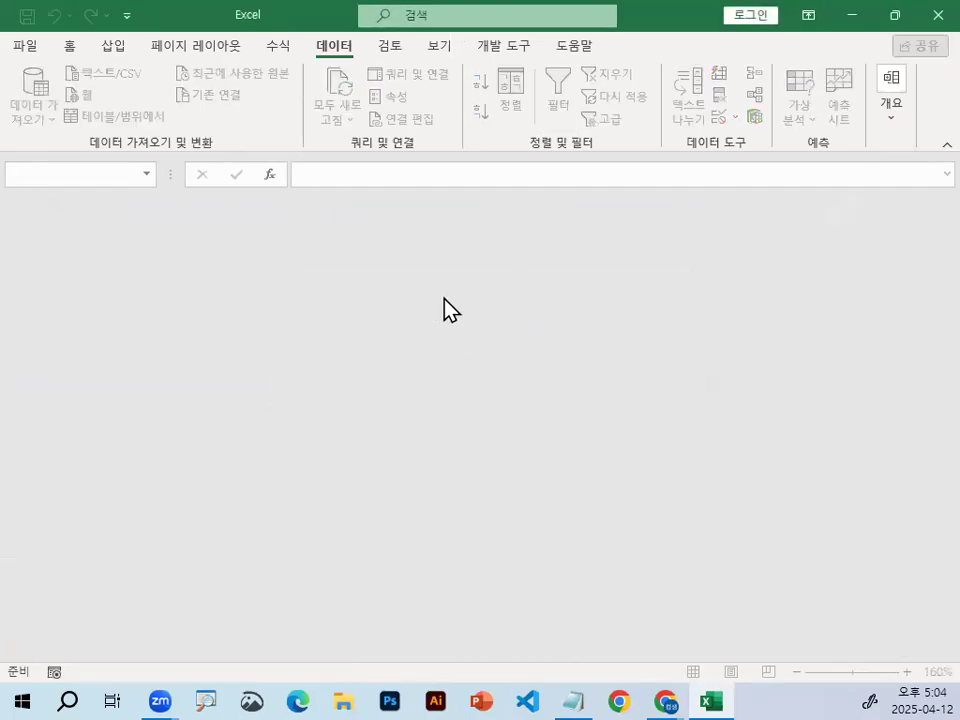
# Step: Open the workbook 출제유형02-2_문제.xlsm from the folder 3장_출제유형02
pyautogui.click(22, 48)
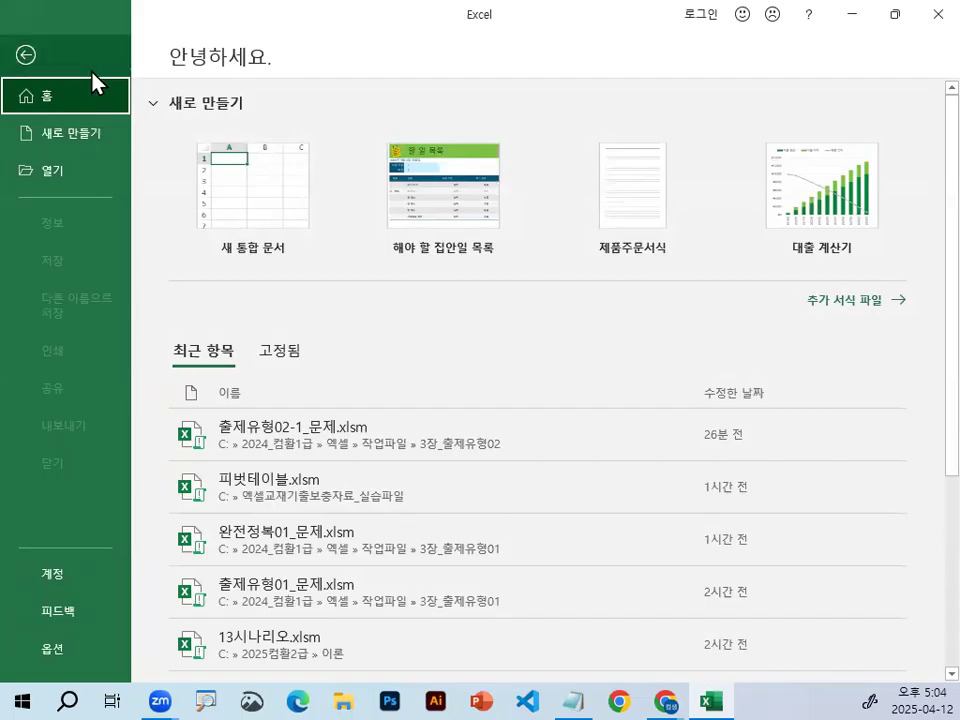
pyautogui.click(88, 174)
pyautogui.click(267, 330)
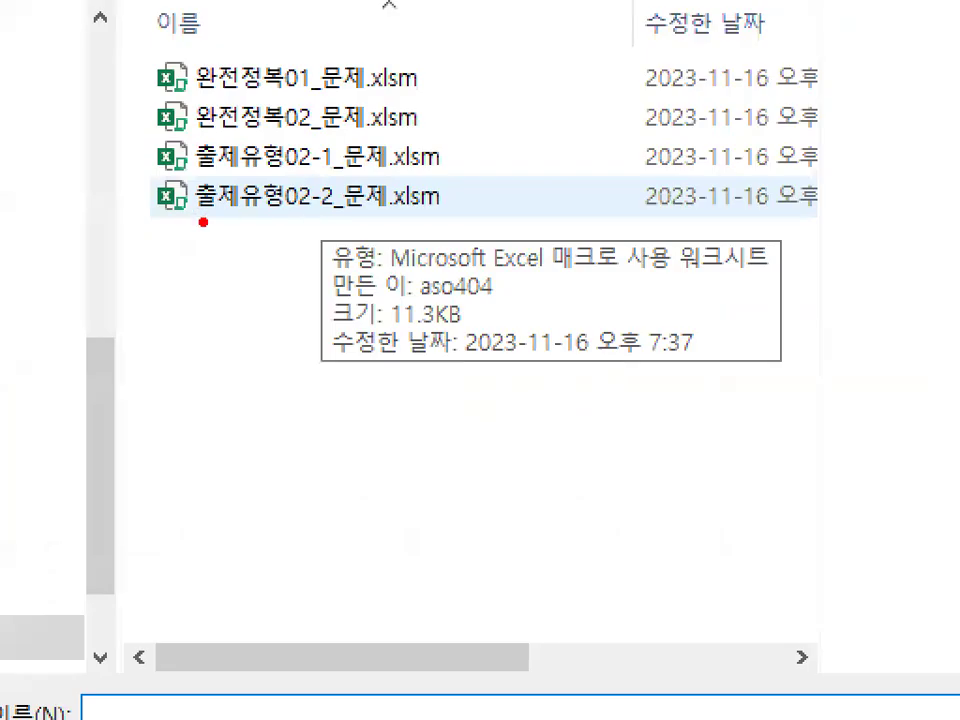
pyautogui.moveTo(241, 201); pyautogui.dragTo(401, 200)
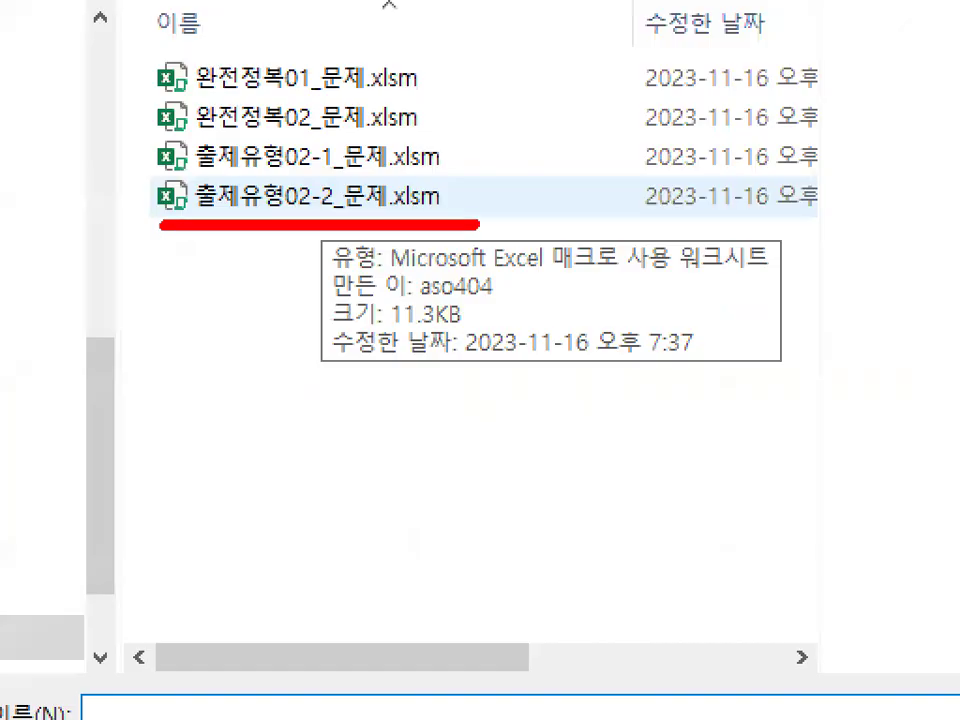
pyautogui.moveTo(176, 207)
pyautogui.mouseDown()
pyautogui.moveTo(163, 180)
pyautogui.moveTo(471, 189)
pyautogui.moveTo(164, 228)
pyautogui.mouseUp()
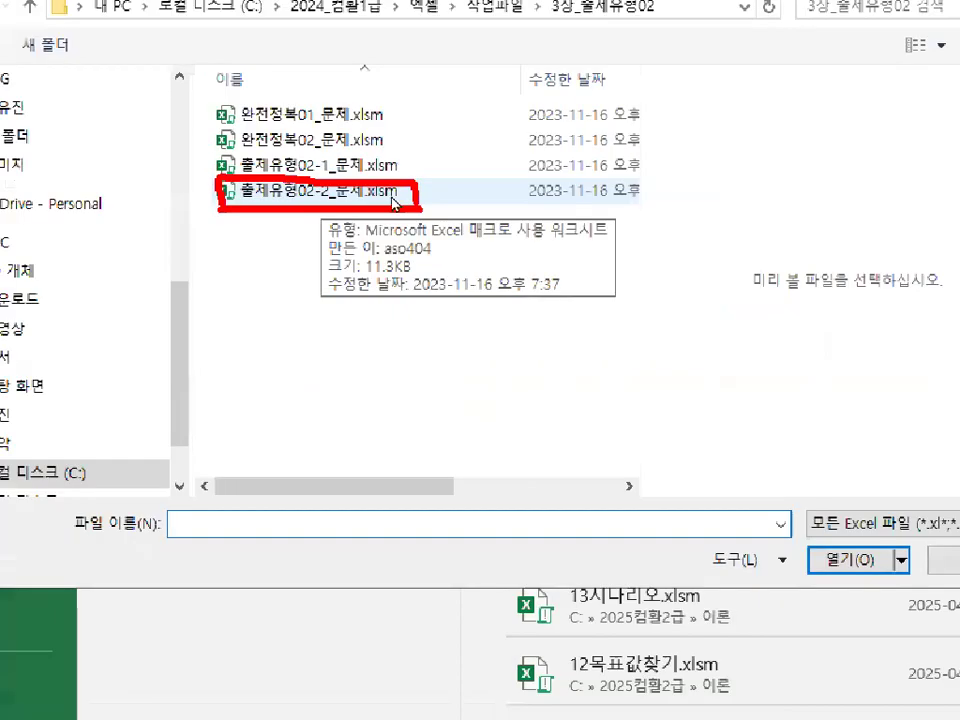
pyautogui.doubleClick(393, 198)
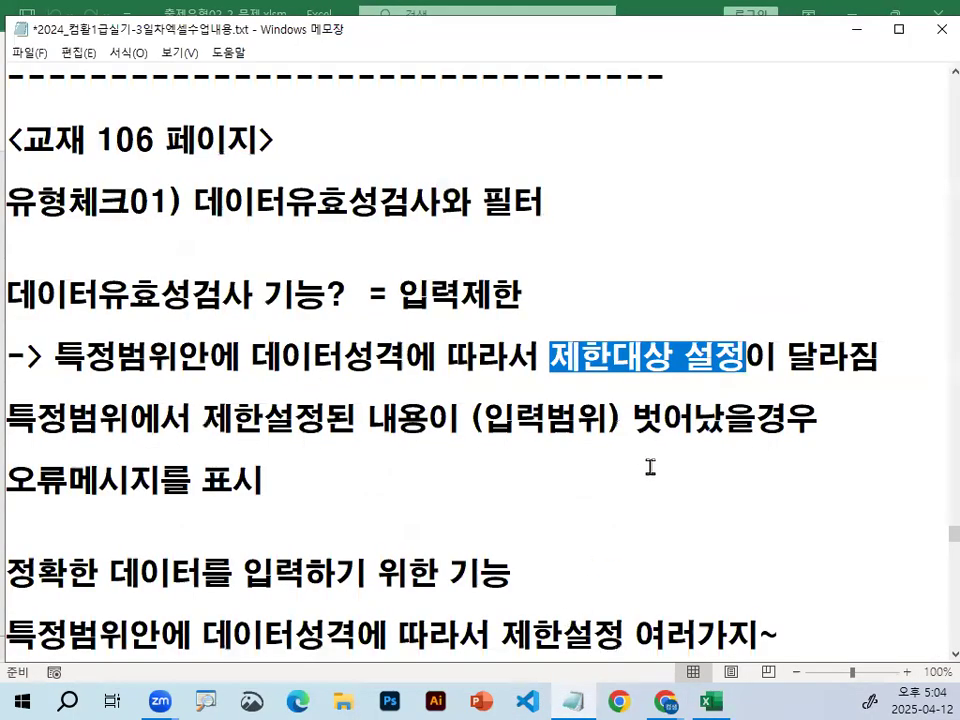
# Step: Switch to the lesson notes in Notepad and review the 유형체크2 section on 중복된 항목제거 (removing duplicates)
pyautogui.scroll(-8, 430, 405)
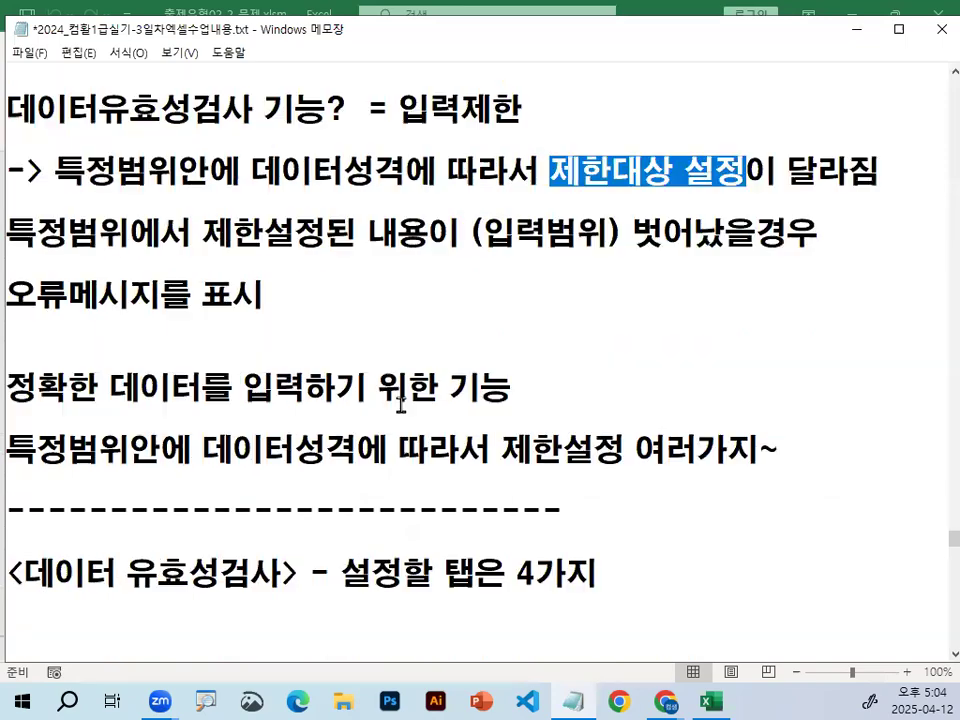
pyautogui.scroll(-12, 403, 404)
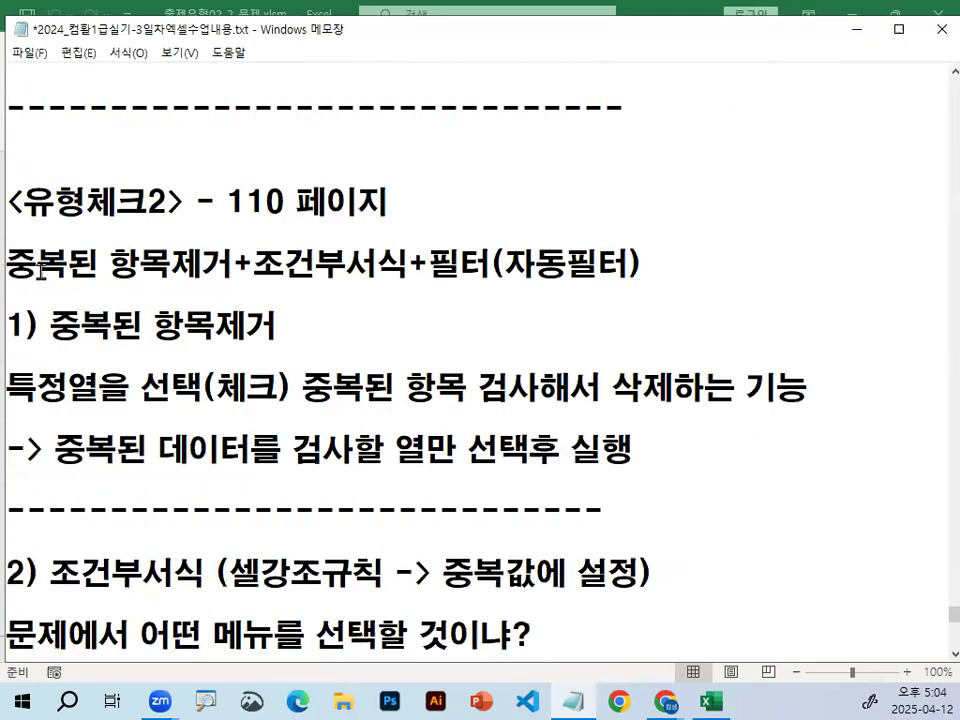
pyautogui.moveTo(51, 325); pyautogui.dragTo(280, 325)
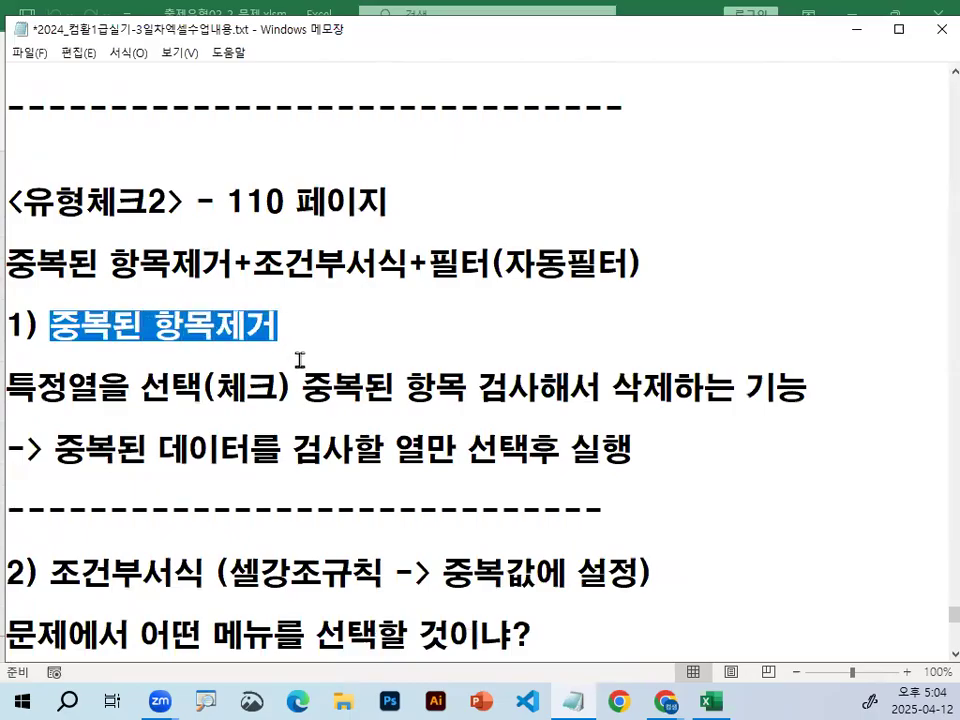
pyautogui.click(62, 385)
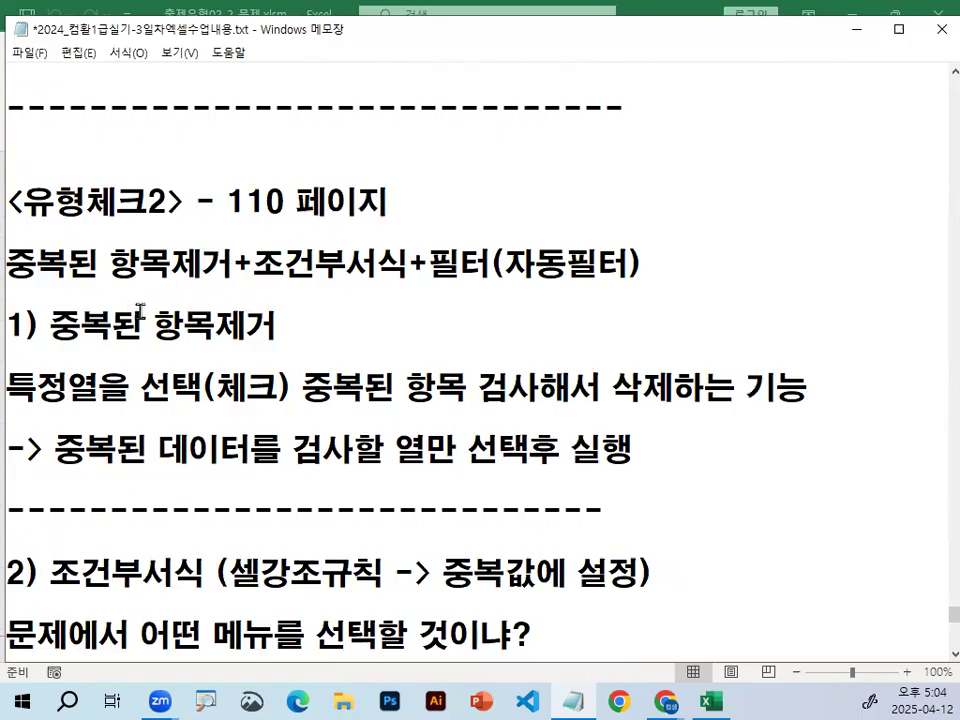
pyautogui.moveTo(6, 408); pyautogui.dragTo(131, 408)
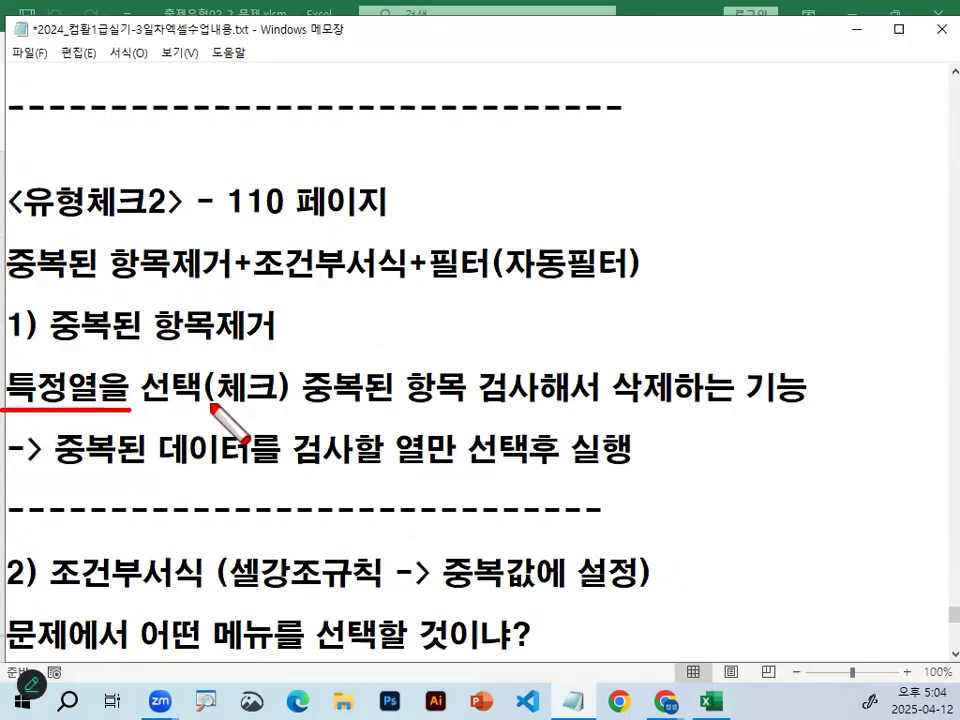
pyautogui.moveTo(257, 400)
pyautogui.mouseDown()
pyautogui.moveTo(236, 367)
pyautogui.moveTo(250, 400)
pyautogui.mouseUp()
pyautogui.moveTo(104, 399)
pyautogui.mouseDown()
pyautogui.moveTo(70, 367)
pyautogui.moveTo(113, 395)
pyautogui.mouseUp()
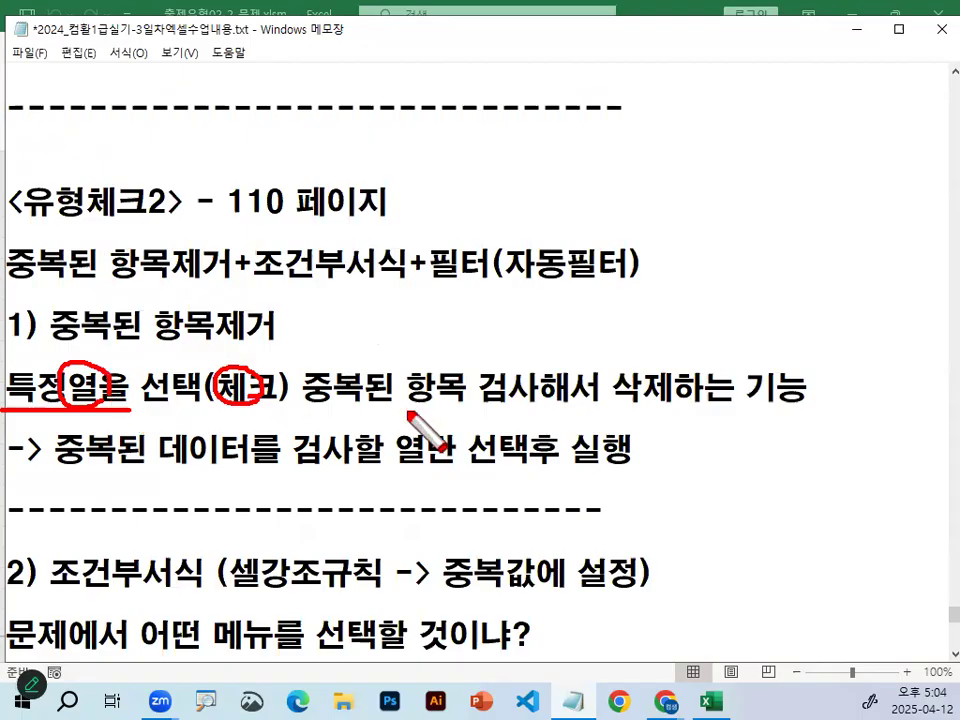
pyautogui.moveTo(310, 407); pyautogui.dragTo(484, 407)
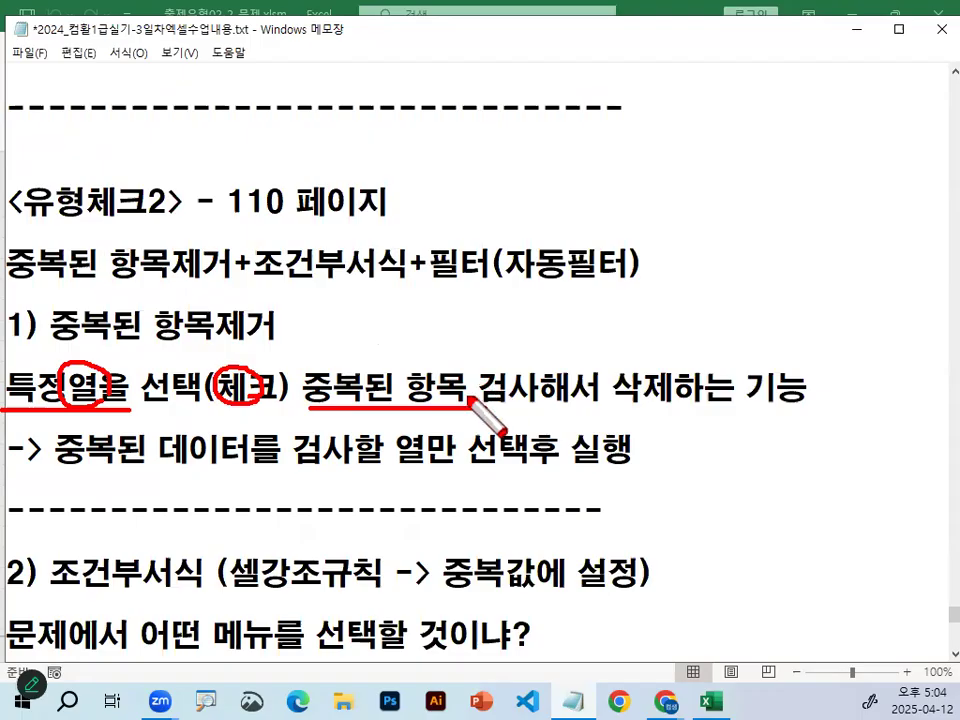
pyautogui.moveTo(265, 384); pyautogui.dragTo(310, 366)
pyautogui.moveTo(386, 370); pyautogui.dragTo(430, 328)
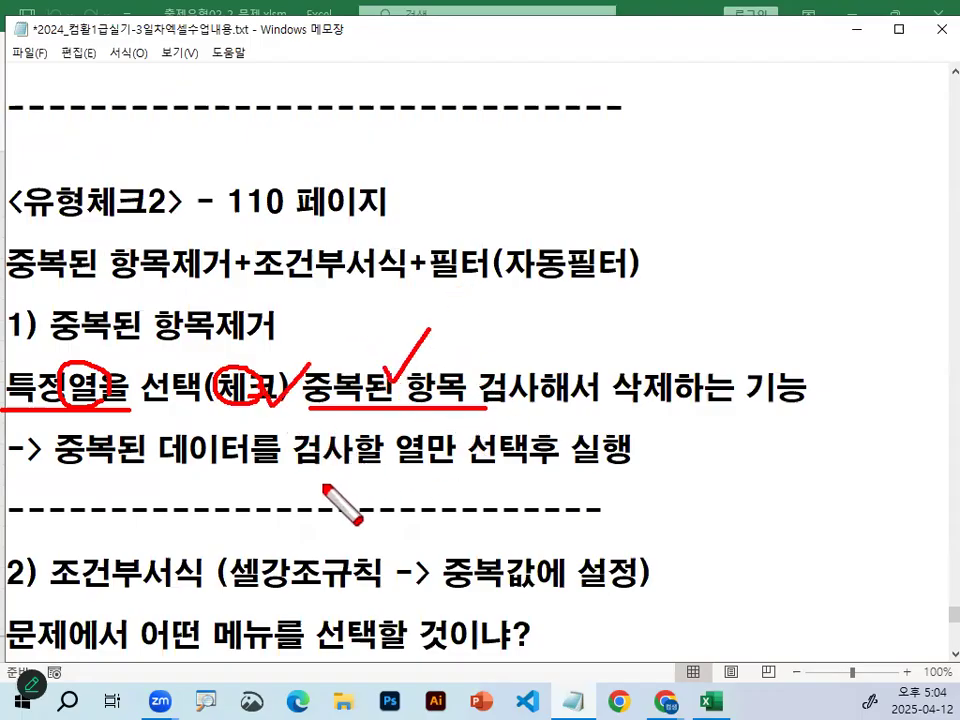
pyautogui.press('Escape')
# Step: Review the notes on 조건부서식, covering 셀강조규칙 for 중복값 and applying the format only to a specific range
pyautogui.scroll(-2, 274, 423)
pyautogui.scroll(1, 274, 423)
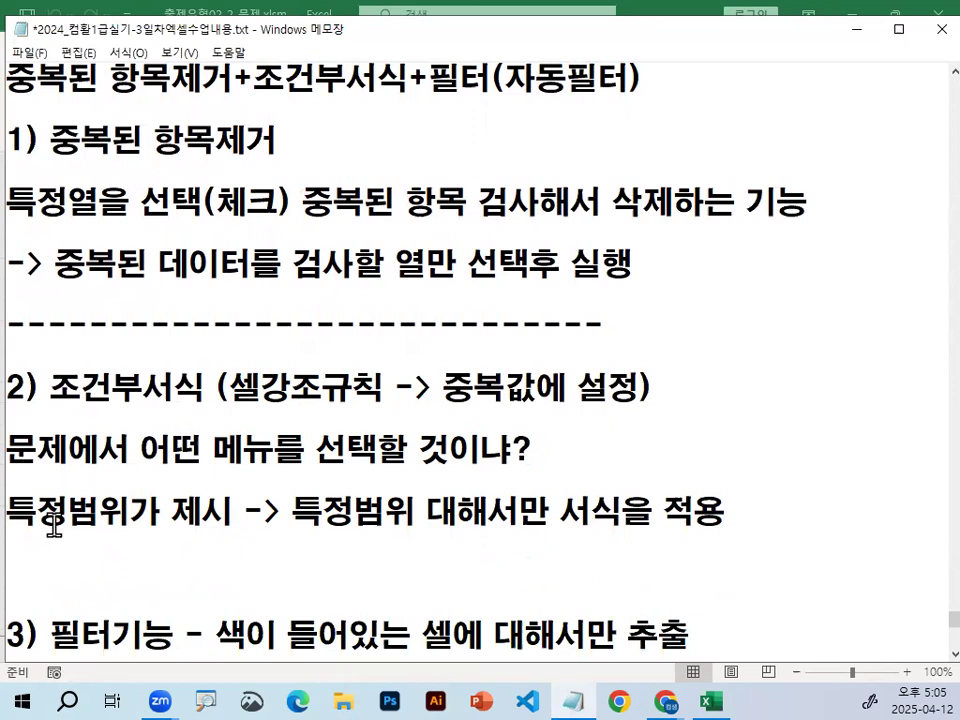
pyautogui.moveTo(8, 512); pyautogui.dragTo(110, 512)
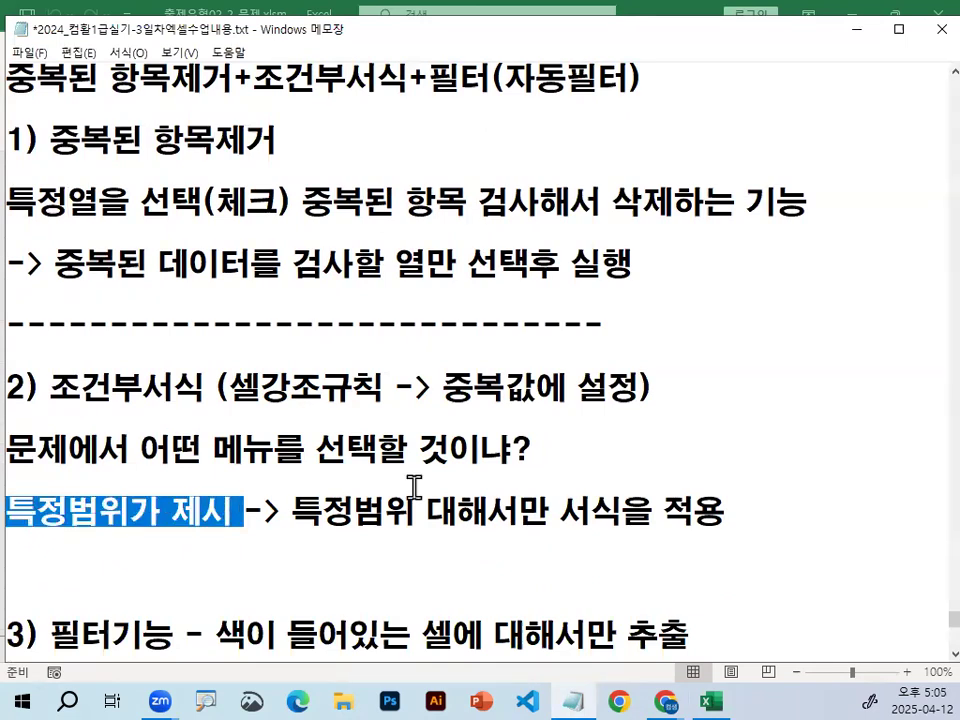
pyautogui.moveTo(555, 512); pyautogui.dragTo(724, 511)
pyautogui.hotkey('ctrl', '2')
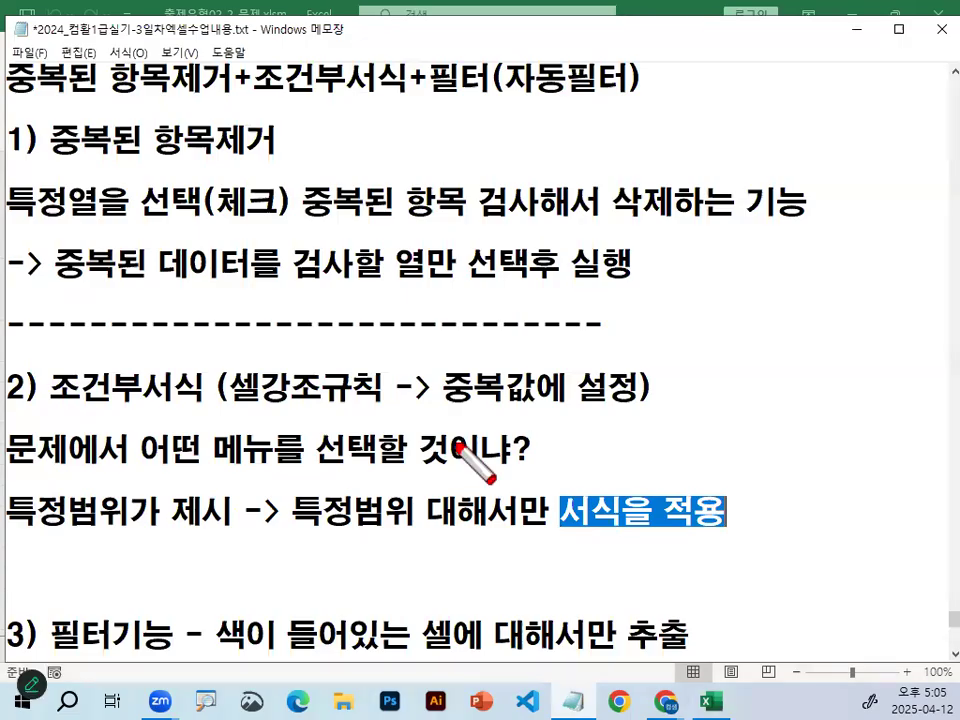
pyautogui.moveTo(238, 412); pyautogui.dragTo(583, 414)
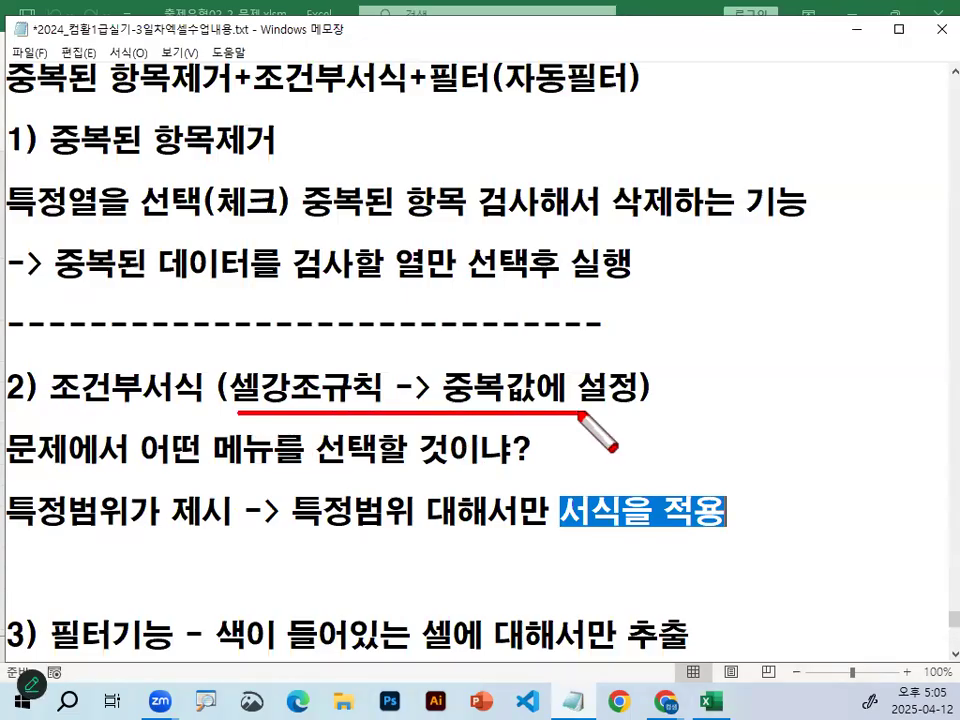
pyautogui.press('Escape')
pyautogui.moveTo(52, 385); pyautogui.dragTo(195, 385)
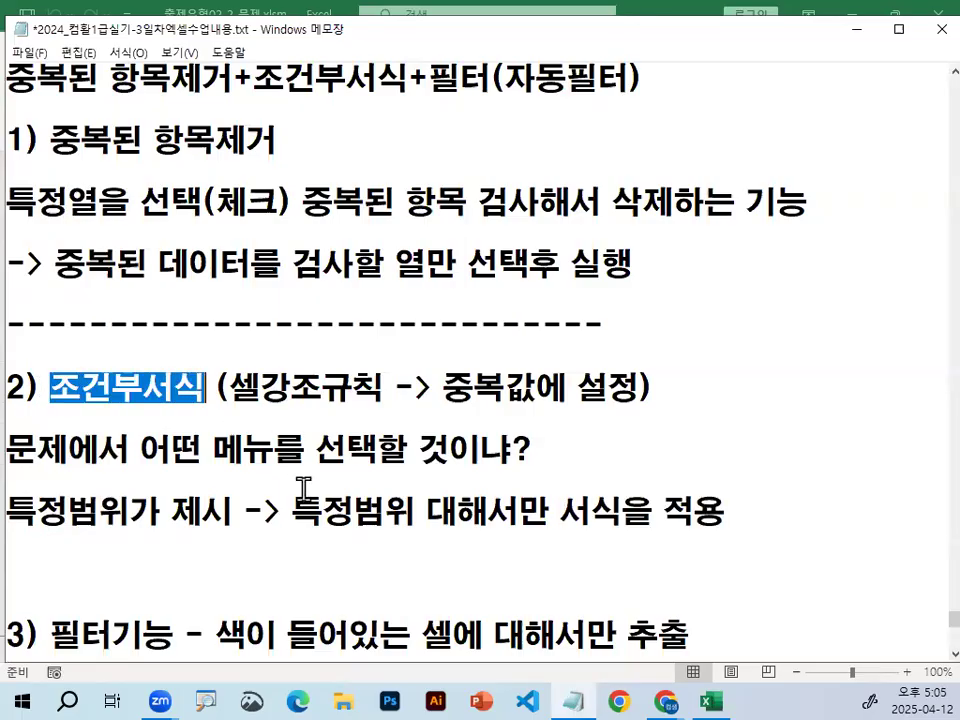
pyautogui.moveTo(292, 512); pyautogui.dragTo(695, 512)
# Step: Review the notes on 필터기능, covering the use of "색 기준 필터" to extract coloured cells
pyautogui.scroll(-1, 658, 510)
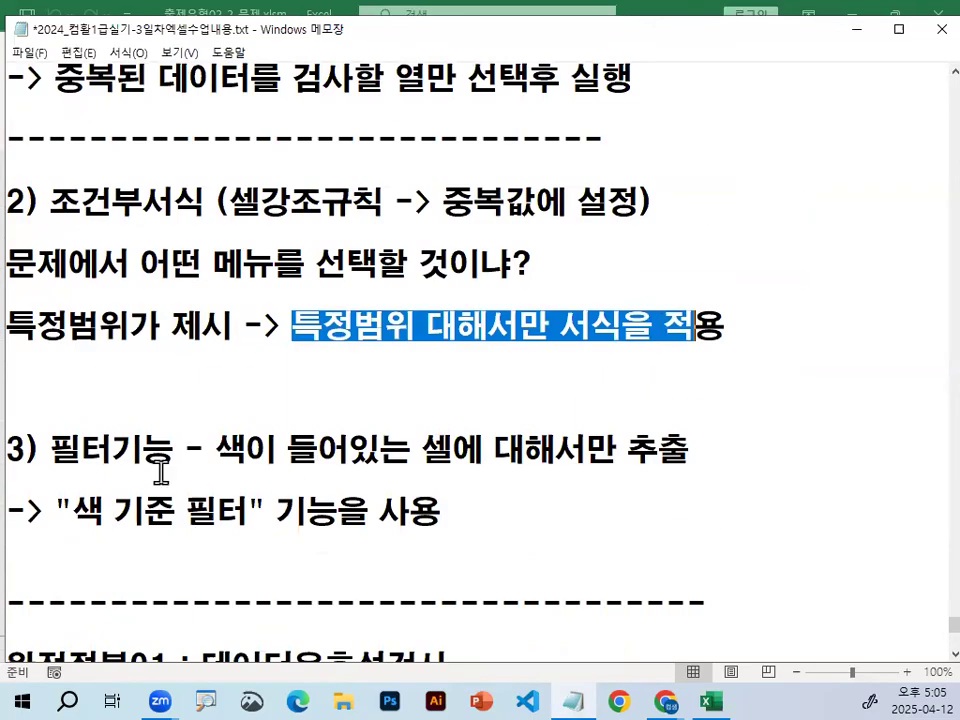
pyautogui.moveTo(50, 450); pyautogui.dragTo(177, 446)
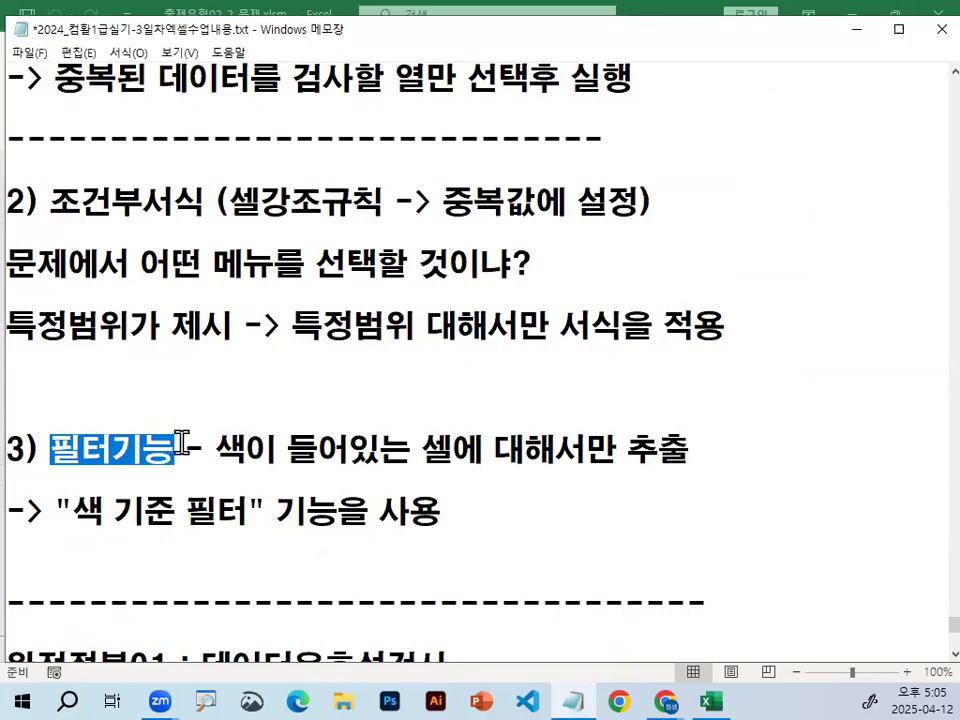
pyautogui.moveTo(58, 513); pyautogui.dragTo(453, 513)
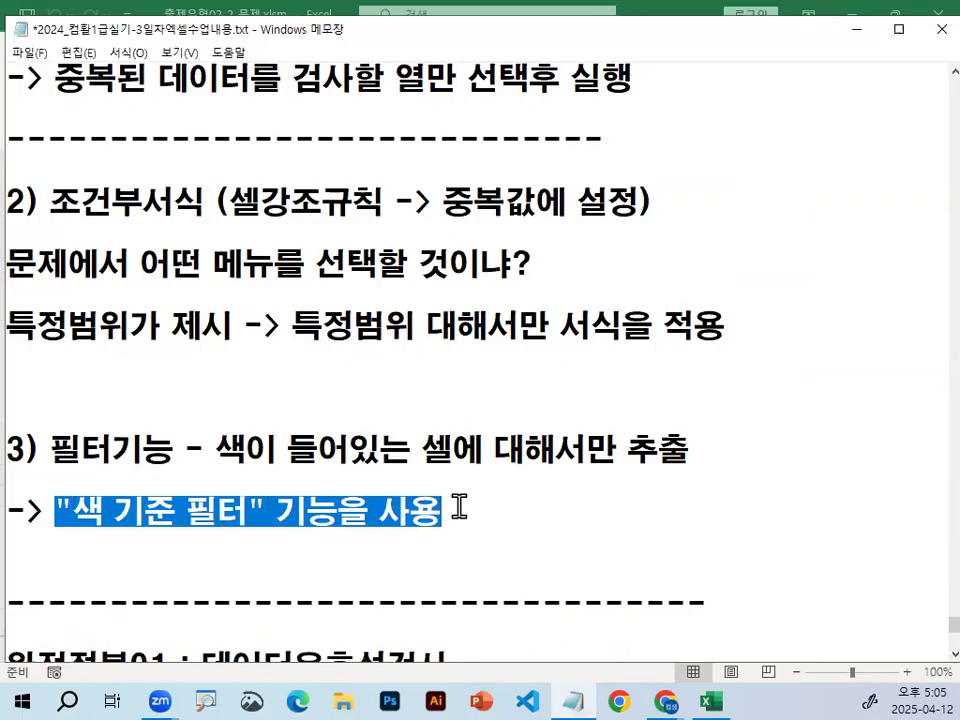
pyautogui.hotkey('ctrl', '2')
pyautogui.moveTo(503, 268)
pyautogui.mouseDown()
pyautogui.moveTo(497, 399)
pyautogui.moveTo(520, 397)
pyautogui.mouseUp()
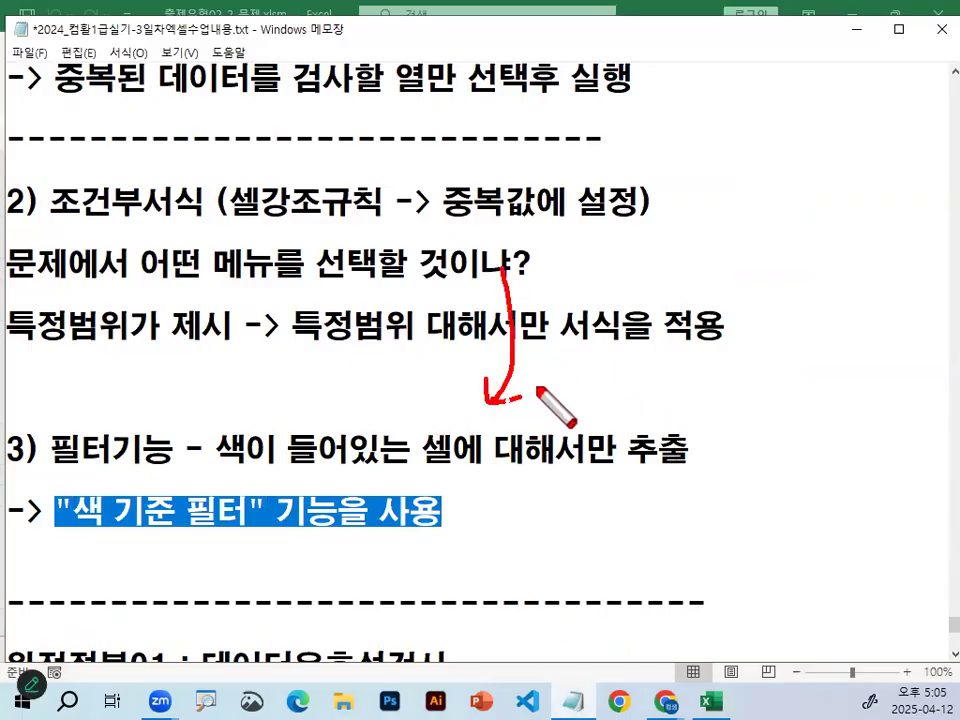
pyautogui.hotkey('ctrl', '2')
pyautogui.click(619, 188)
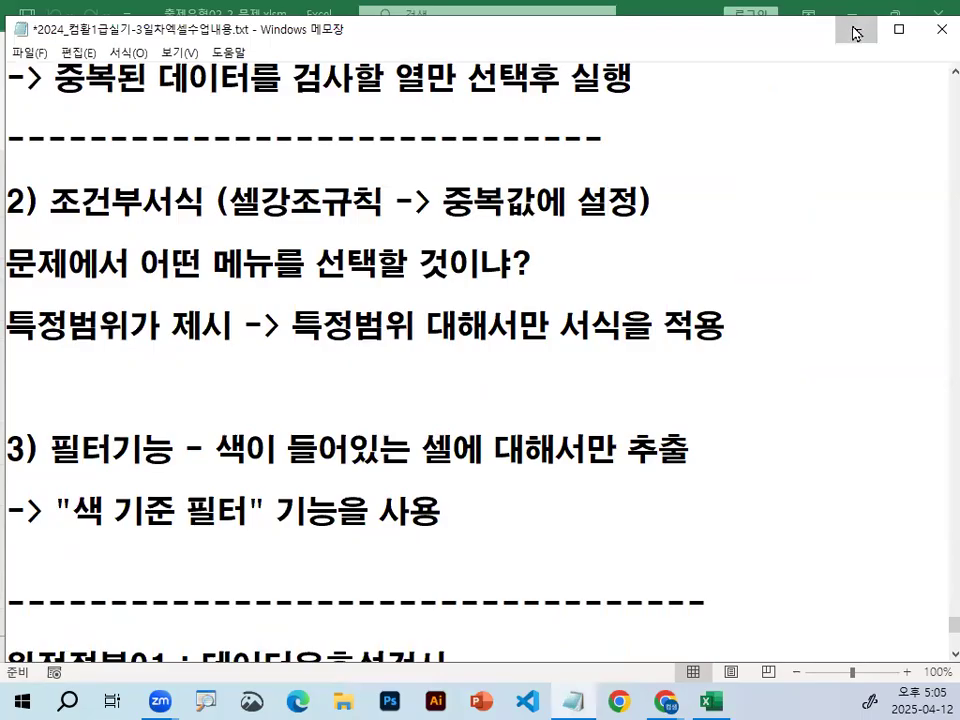
# Step: Switch back to the workbook 출제유형02-2_문제.xlsm in Excel and select cell F5 inside the salary table
pyautogui.click(855, 33)
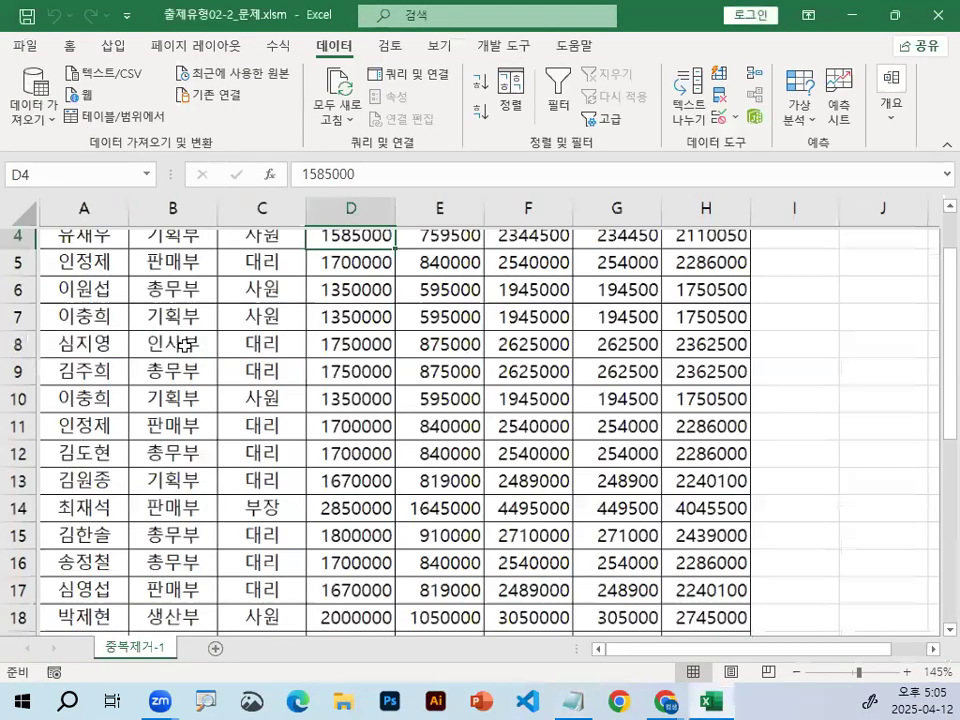
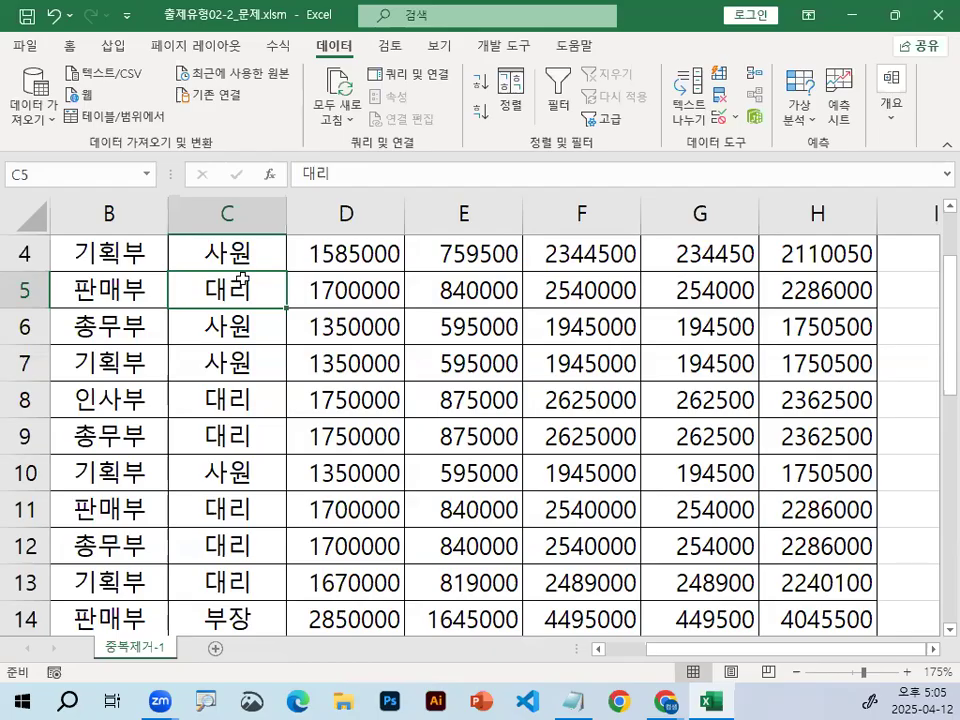
pyautogui.click(550, 355)
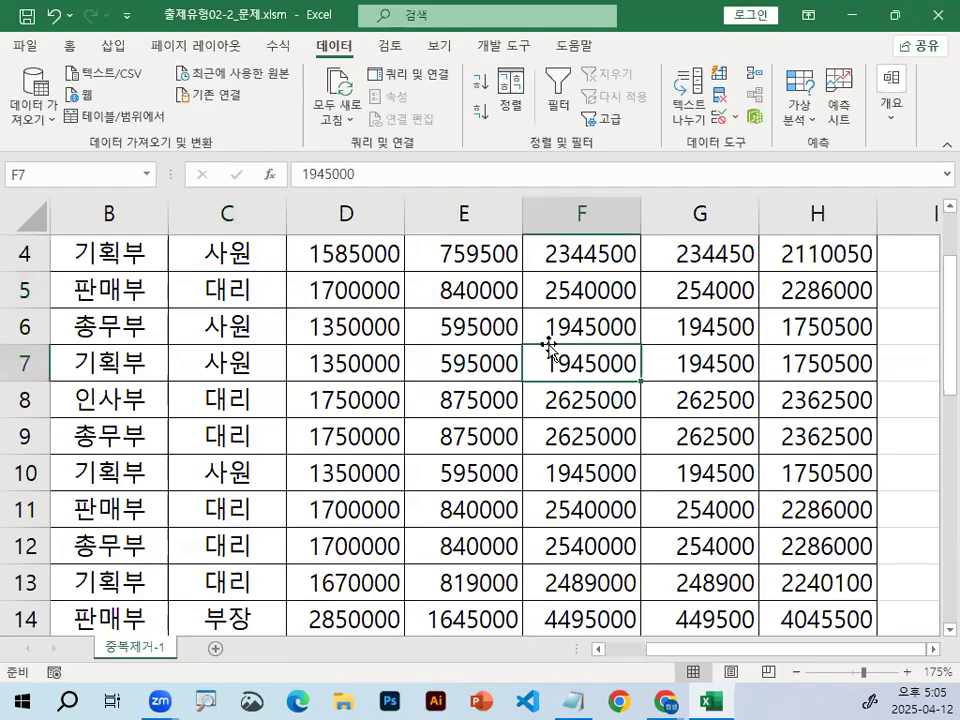
pyautogui.moveTo(588, 313); pyautogui.dragTo(630, 288)
pyautogui.click(584, 295)
pyautogui.hotkey('ctrl', '1')
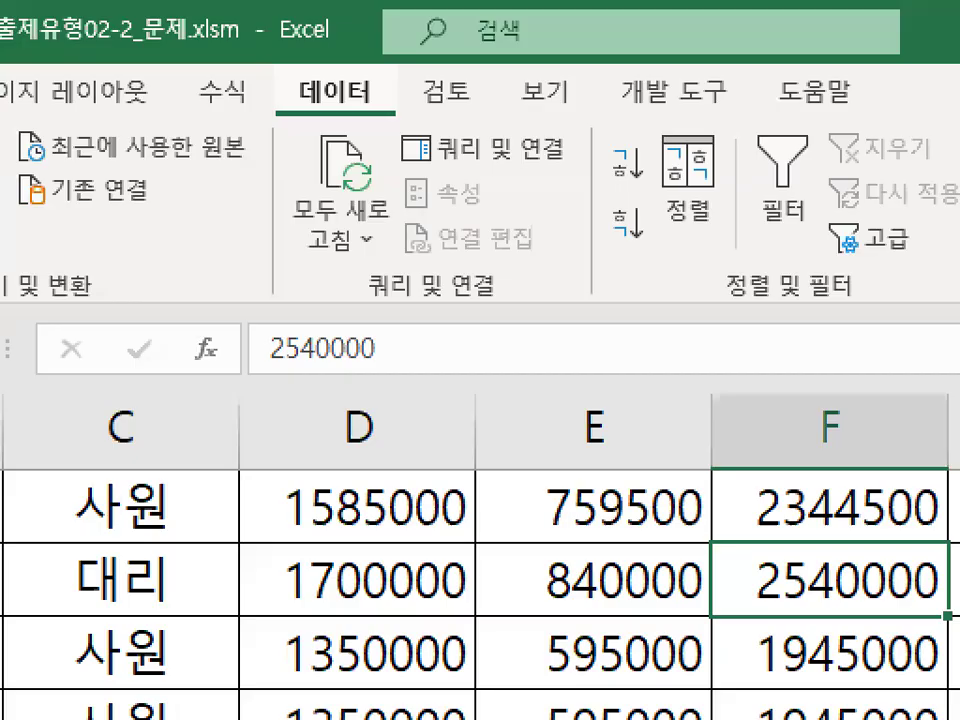
# Step: Restore the maximized workbook window and reposition it so the 데이터 도구 commands are fully shown with their labels
pyautogui.click(368, 47)
pyautogui.moveTo(368, 54); pyautogui.dragTo(352, 50)
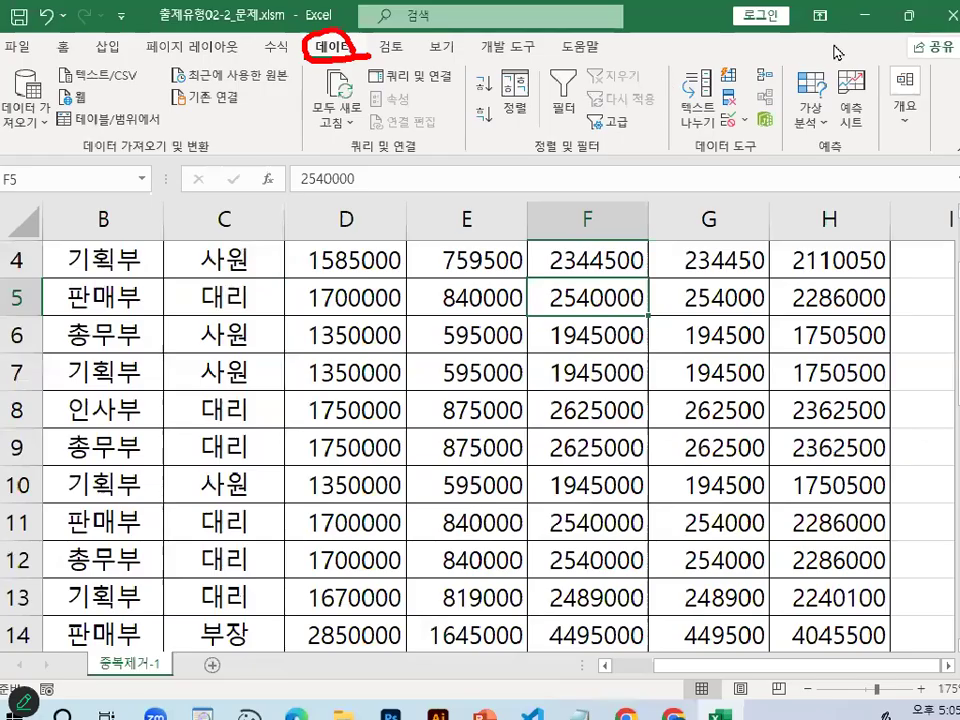
pyautogui.press('Escape')
pyautogui.doubleClick(670, 25)
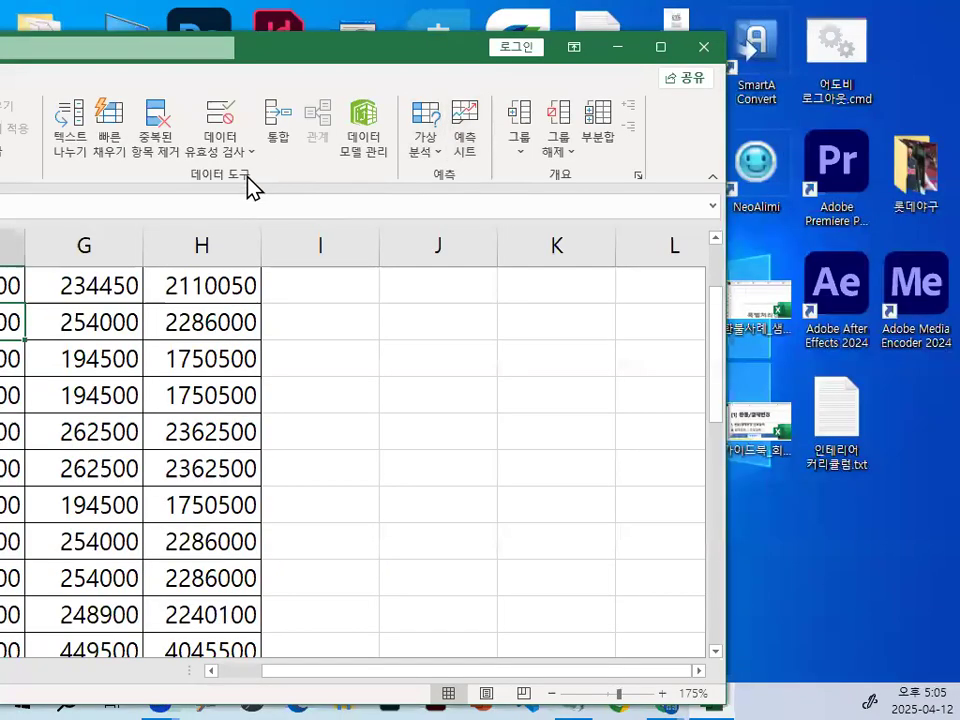
pyautogui.moveTo(315, 59); pyautogui.dragTo(502, 134)
# Step: Start 중복된 항목 제거 (Remove Duplicates) on the salary table and move its dialog clear of the table
pyautogui.hotkey('ctrl', '1')
pyautogui.click(428, 248)
pyautogui.moveTo(439, 253)
pyautogui.mouseDown()
pyautogui.moveTo(398, 262)
pyautogui.moveTo(427, 237)
pyautogui.mouseUp()
pyautogui.moveTo(310, 212)
pyautogui.mouseDown()
pyautogui.moveTo(200, 105)
pyautogui.moveTo(305, 215)
pyautogui.mouseUp()
pyautogui.press('Escape')
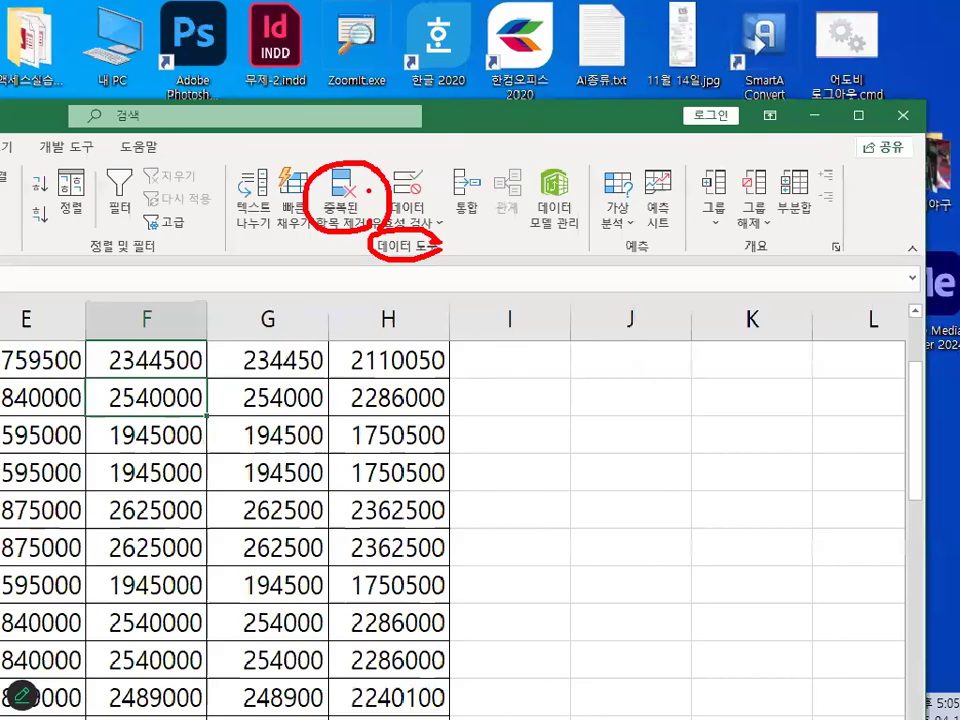
pyautogui.click(268, 172)
pyautogui.moveTo(306, 261); pyautogui.dragTo(648, 255)
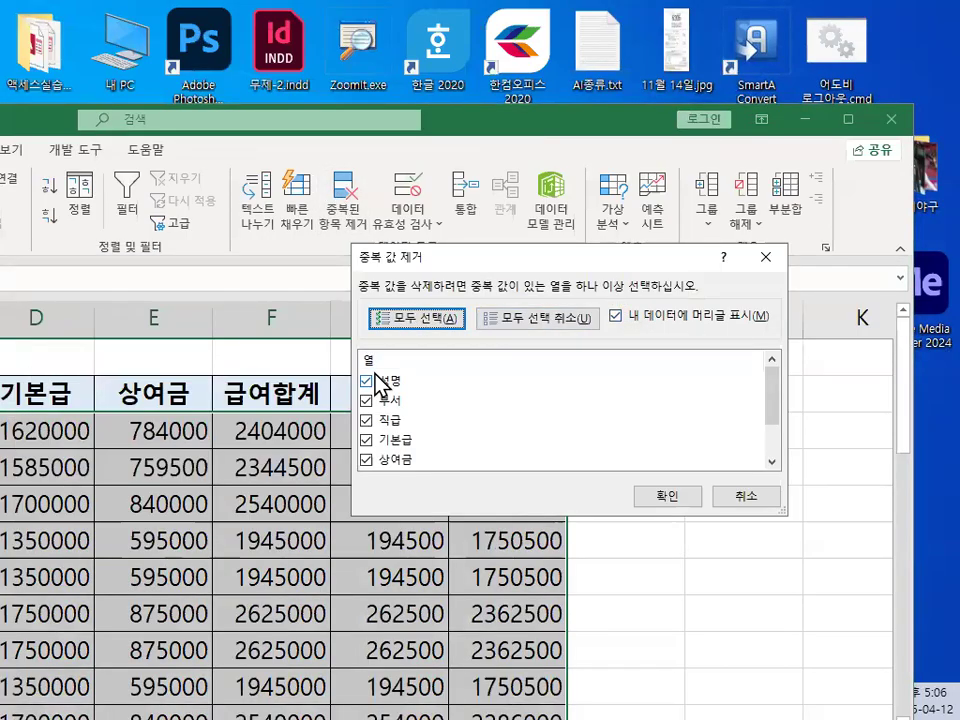
# Step: Deselect all columns for the duplicate check and include only 성명, 부서 and 직급
pyautogui.hotkey('ctrl', '1')
pyautogui.moveTo(438, 445); pyautogui.dragTo(335, 443)
pyautogui.moveTo(296, 510)
pyautogui.mouseDown()
pyautogui.moveTo(495, 565)
pyautogui.moveTo(489, 610)
pyautogui.mouseUp()
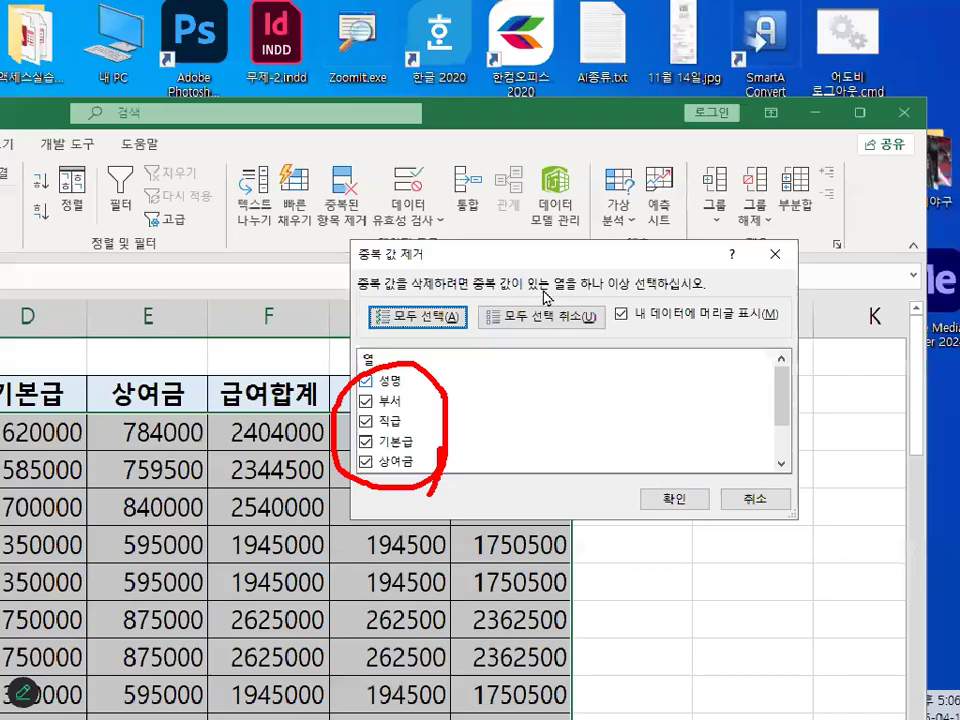
pyautogui.click(553, 323)
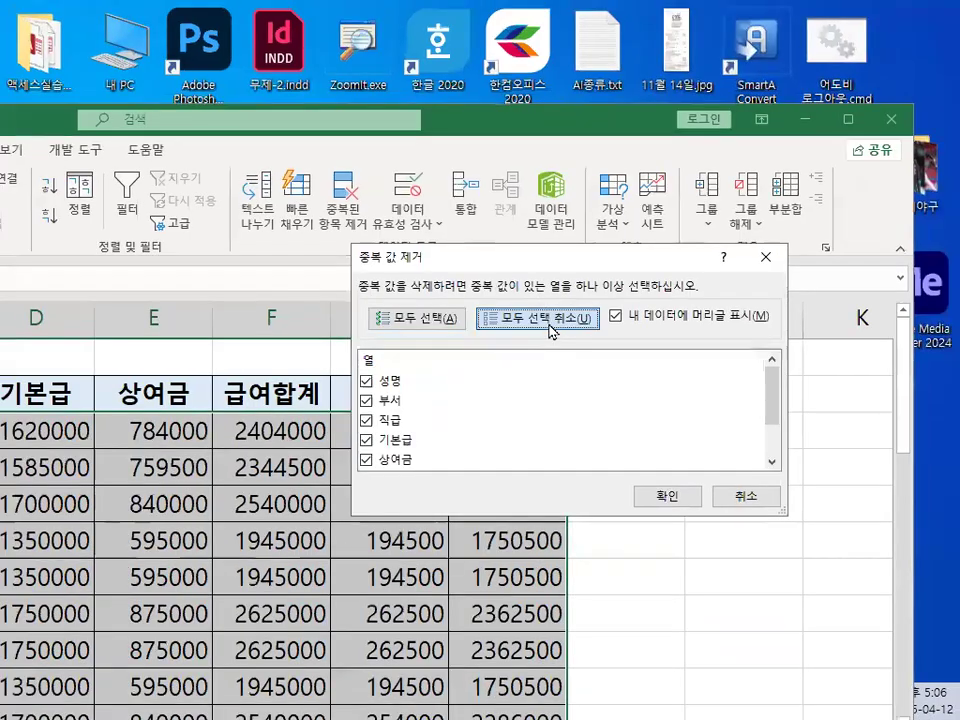
pyautogui.moveTo(545, 318); pyautogui.dragTo(590, 318)
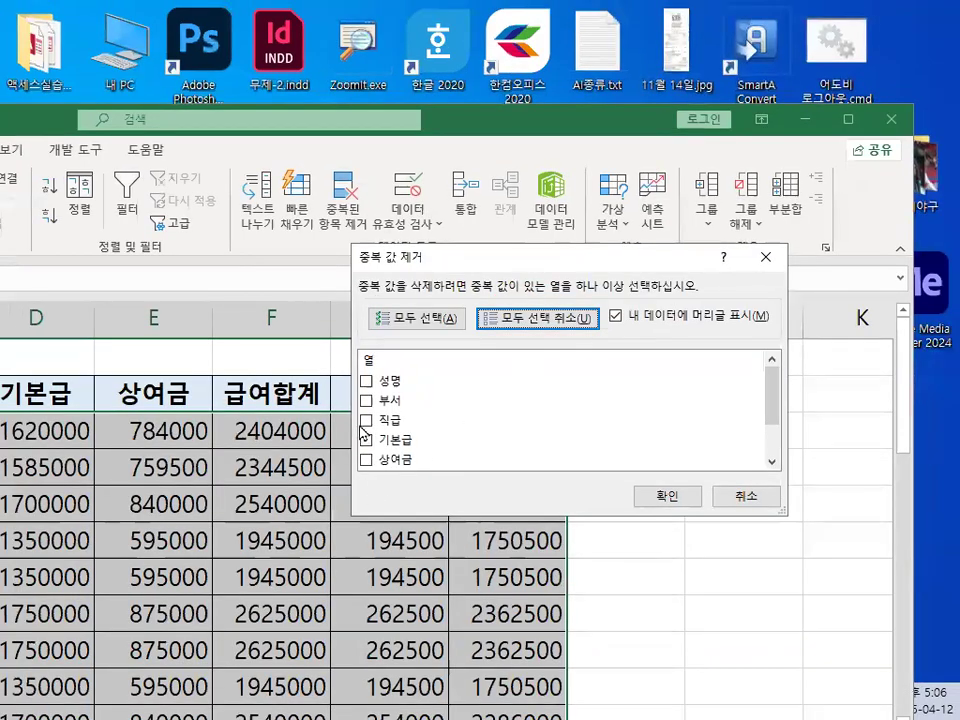
pyautogui.click(367, 382)
pyautogui.click(366, 401)
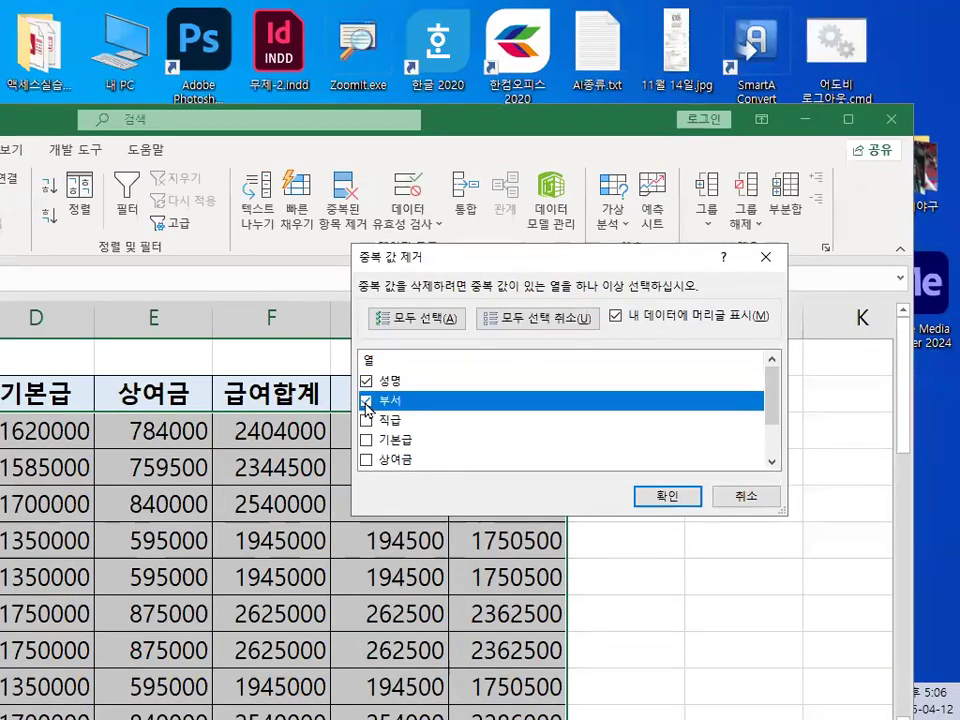
pyautogui.click(367, 421)
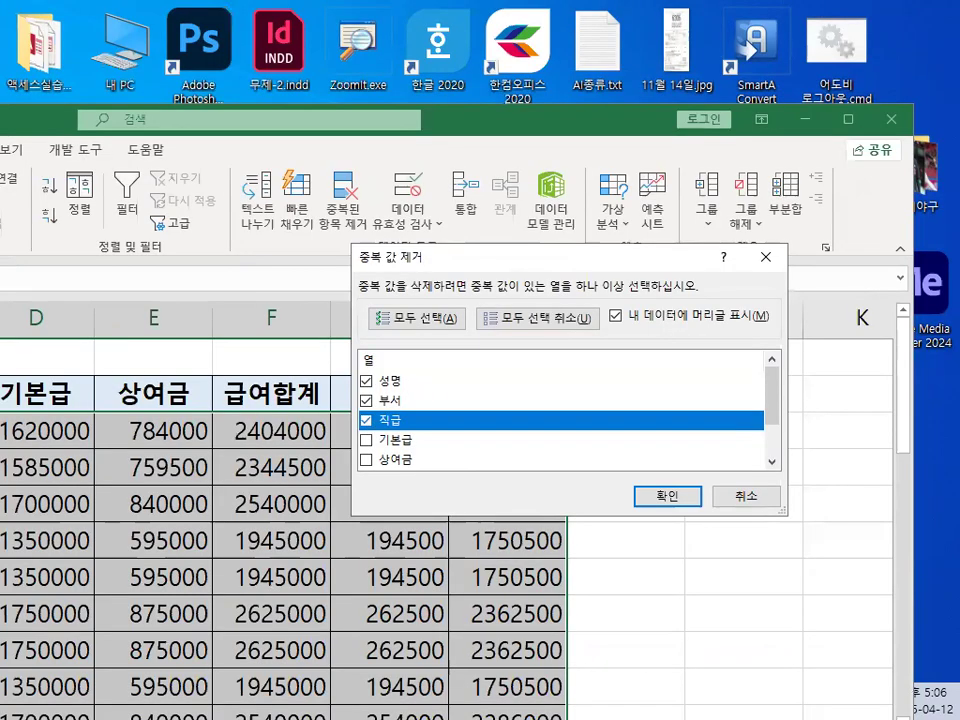
pyautogui.moveTo(369, 421)
pyautogui.mouseDown()
pyautogui.moveTo(349, 426)
pyautogui.moveTo(359, 373)
pyautogui.mouseUp()
pyautogui.moveTo(350, 328)
pyautogui.mouseDown()
pyautogui.moveTo(380, 332)
pyautogui.moveTo(396, 425)
pyautogui.mouseUp()
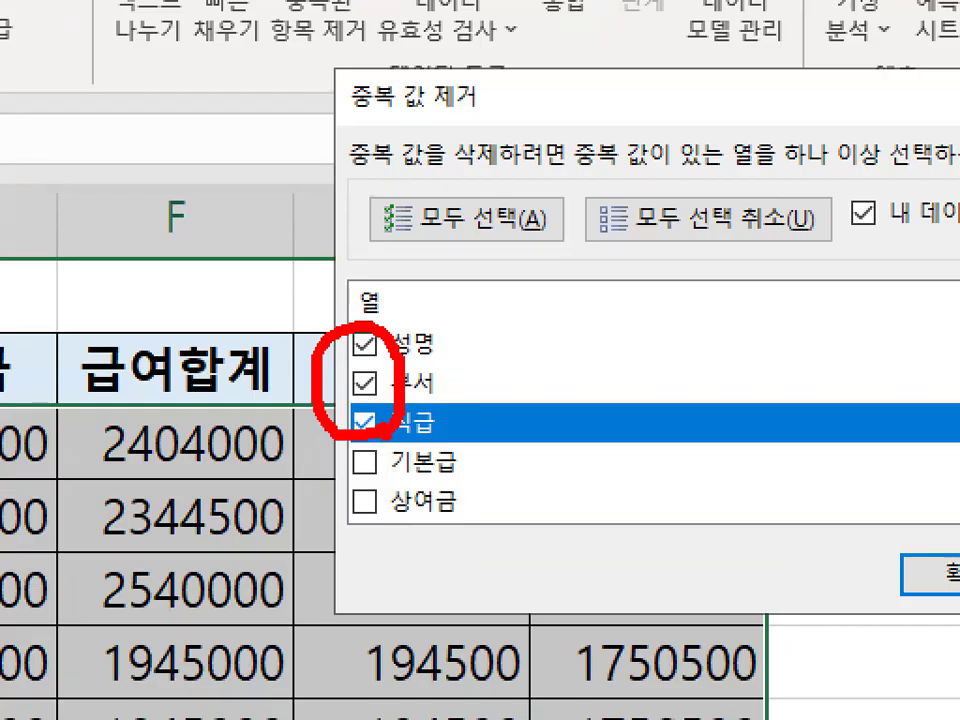
pyautogui.press('Escape')
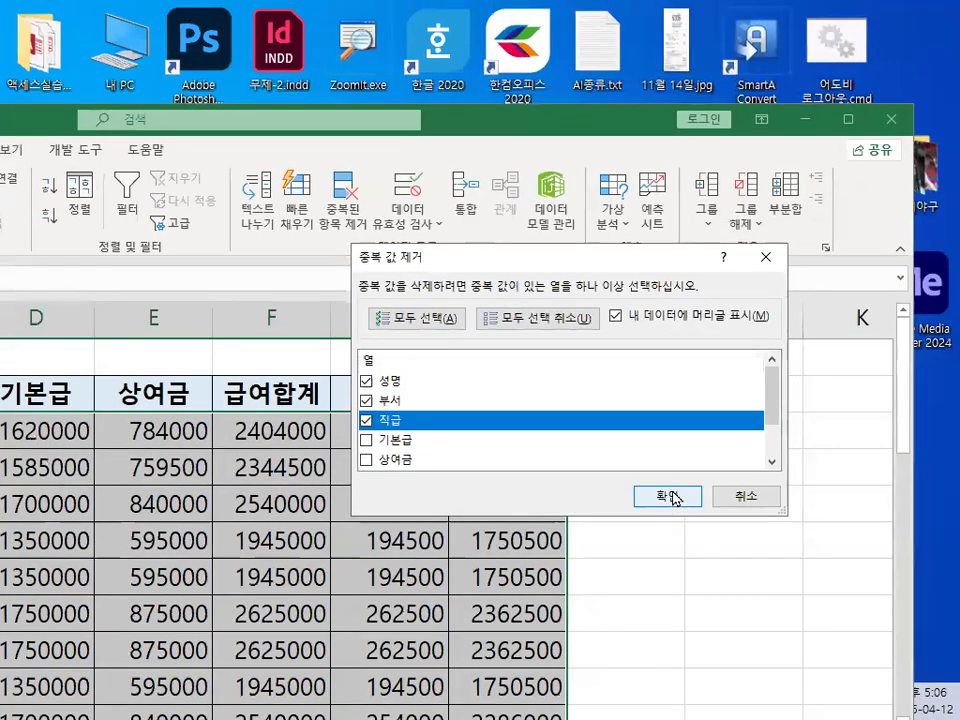
# Step: Remove the duplicate rows, dismiss the result message and maximize the workbook window again
pyautogui.click(672, 500)
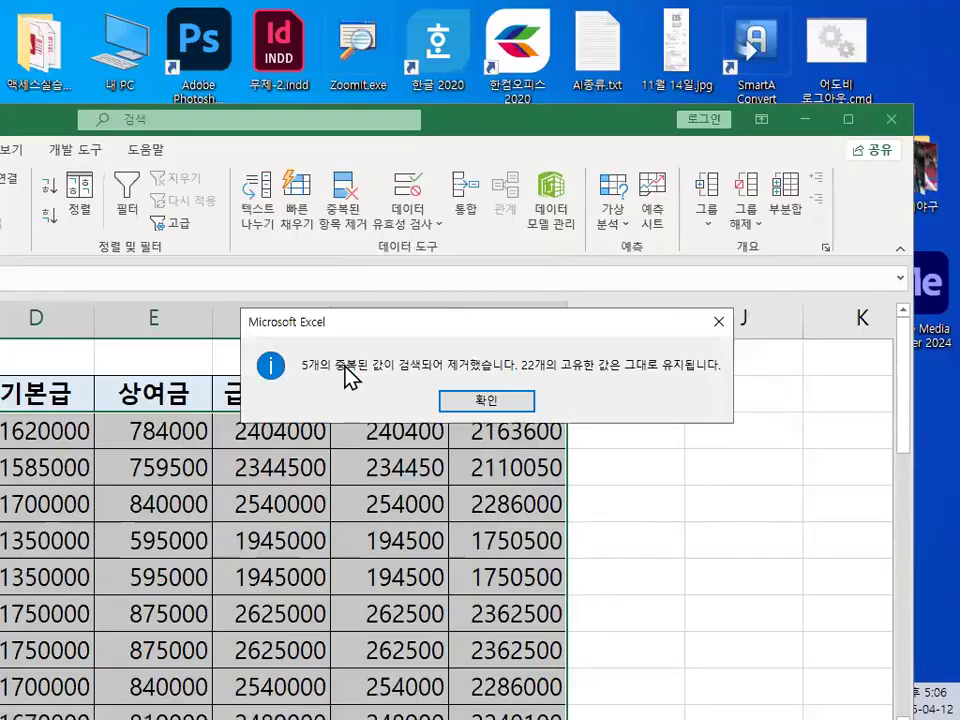
pyautogui.hotkey('ctrl', '1')
pyautogui.moveTo(272, 385); pyautogui.dragTo(425, 379)
pyautogui.moveTo(630, 387)
pyautogui.mouseDown()
pyautogui.moveTo(605, 392)
pyautogui.moveTo(600, 355)
pyautogui.mouseUp()
pyautogui.press('Escape')
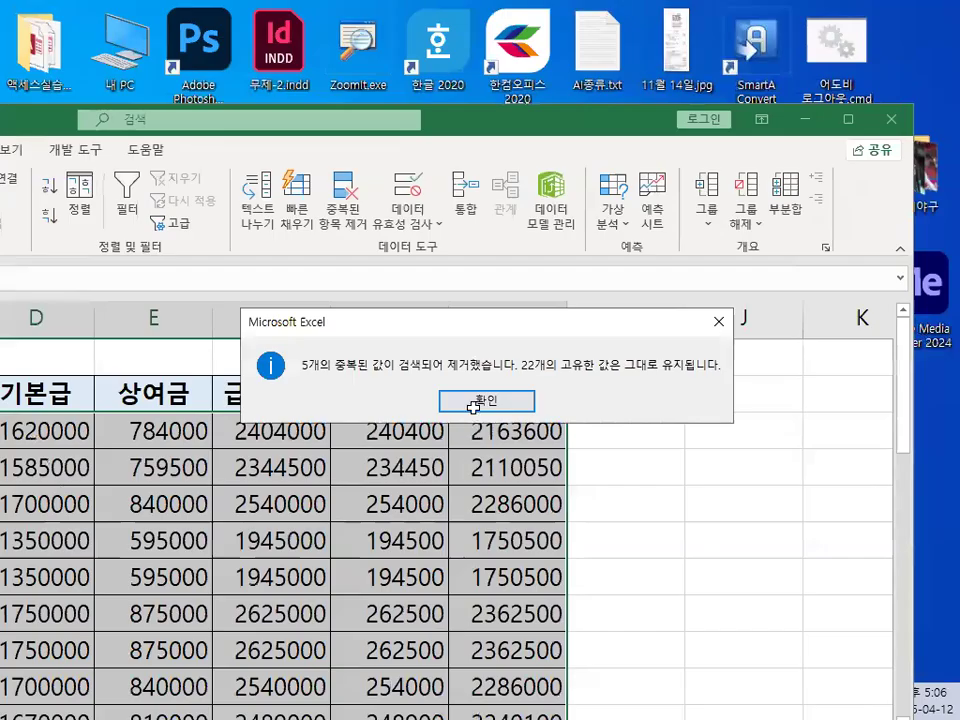
pyautogui.click(636, 436)
pyautogui.click(485, 461)
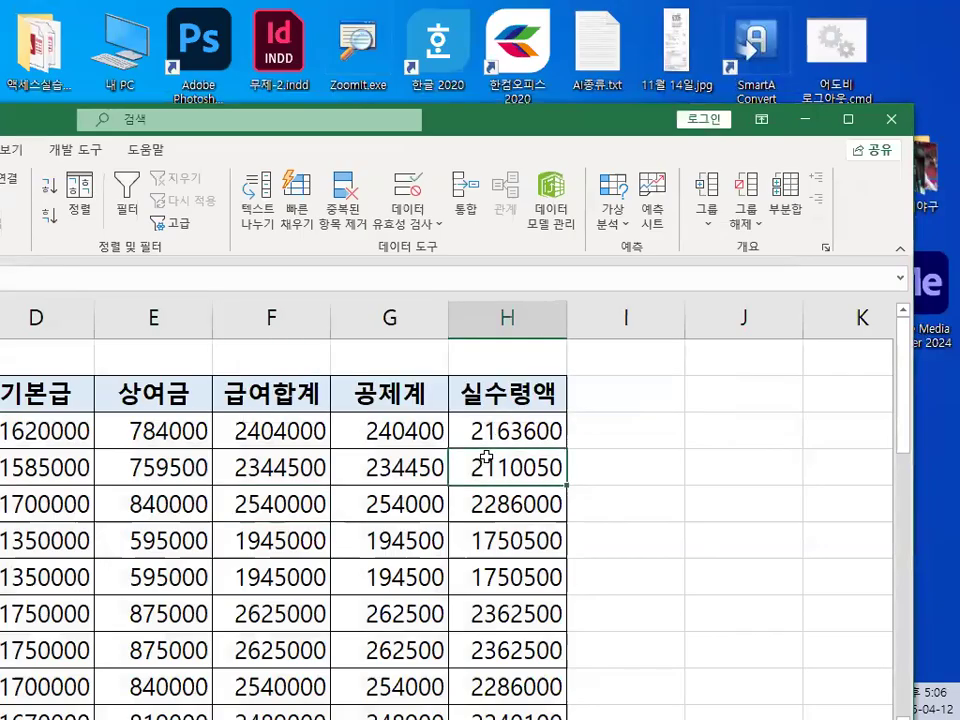
pyautogui.doubleClick(532, 118)
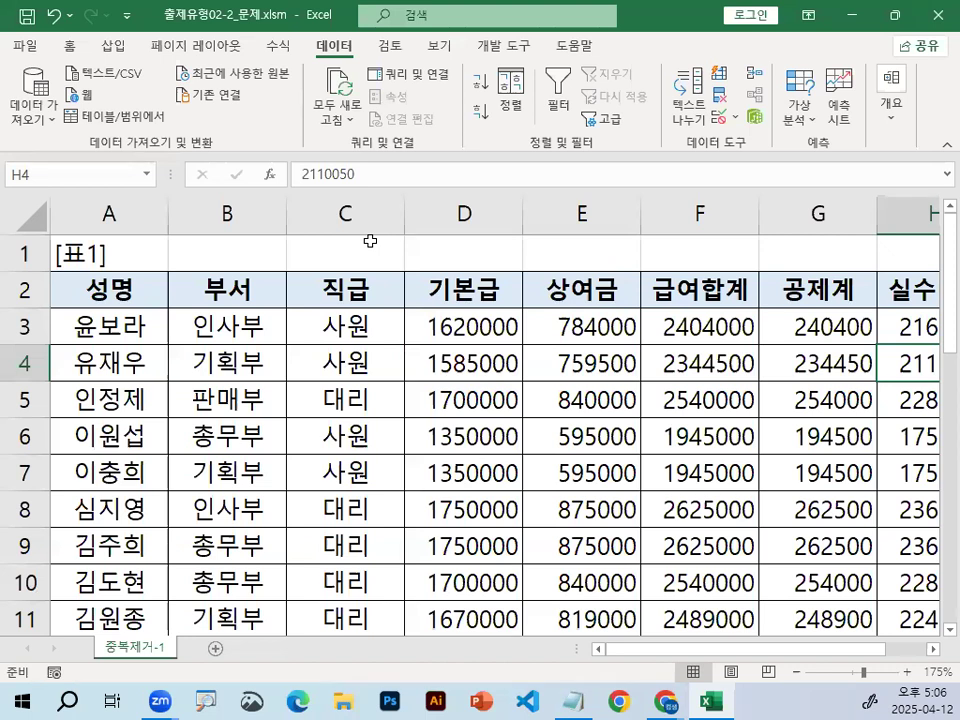
# Step: Select the 기본급 values in D3:D24, without the header
pyautogui.click(435, 326)
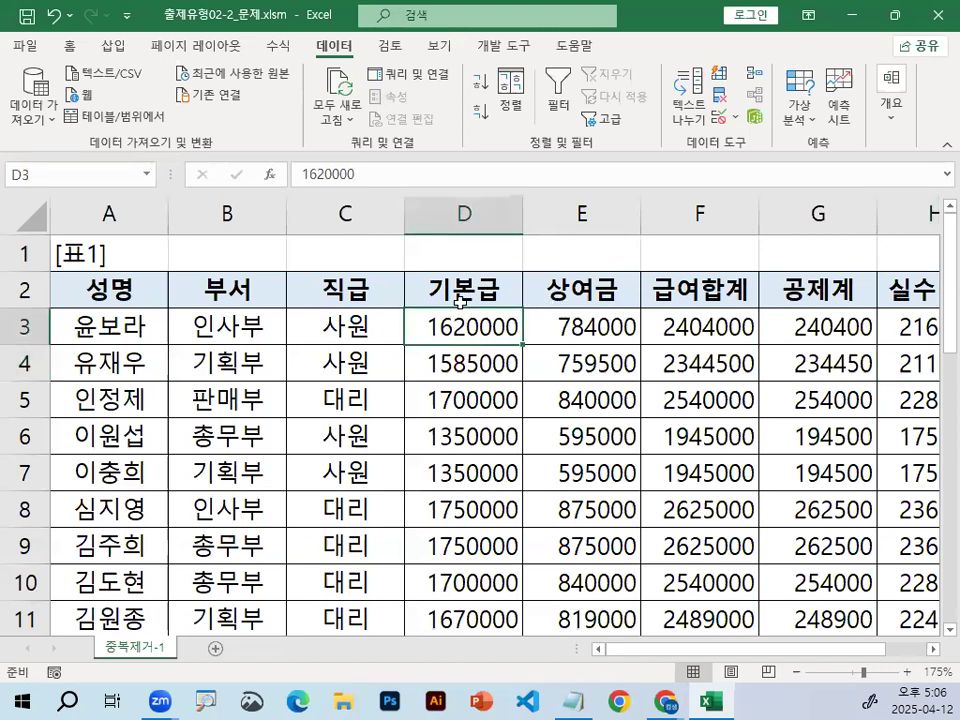
pyautogui.hotkey('ctrl', 'shift', 'Down')
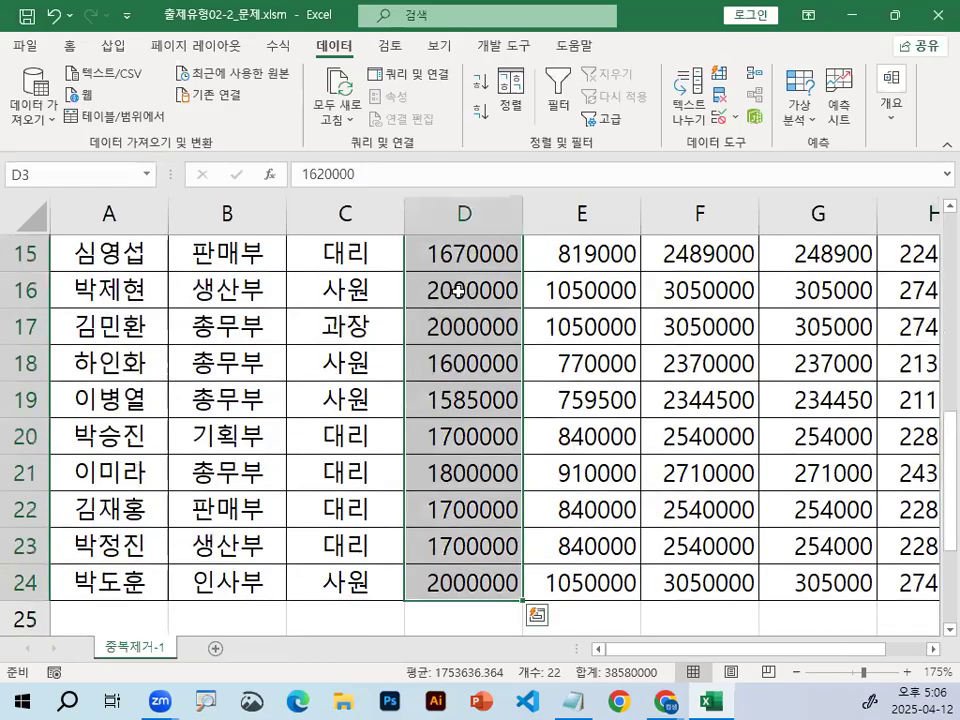
pyautogui.scroll(5, 368, 494)
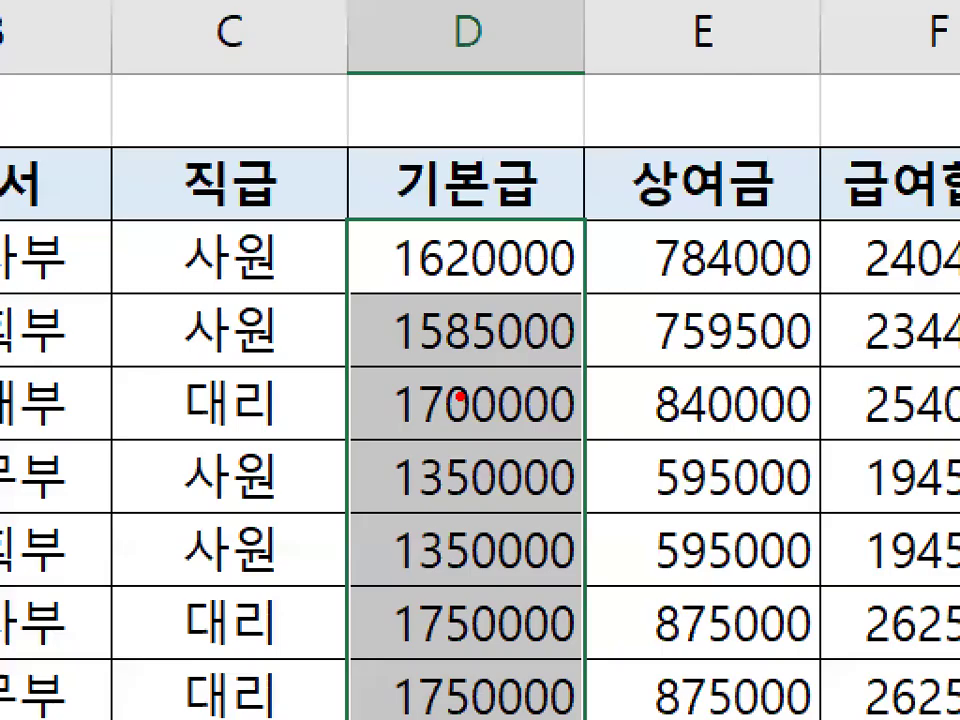
pyautogui.moveTo(432, 307); pyautogui.dragTo(494, 250)
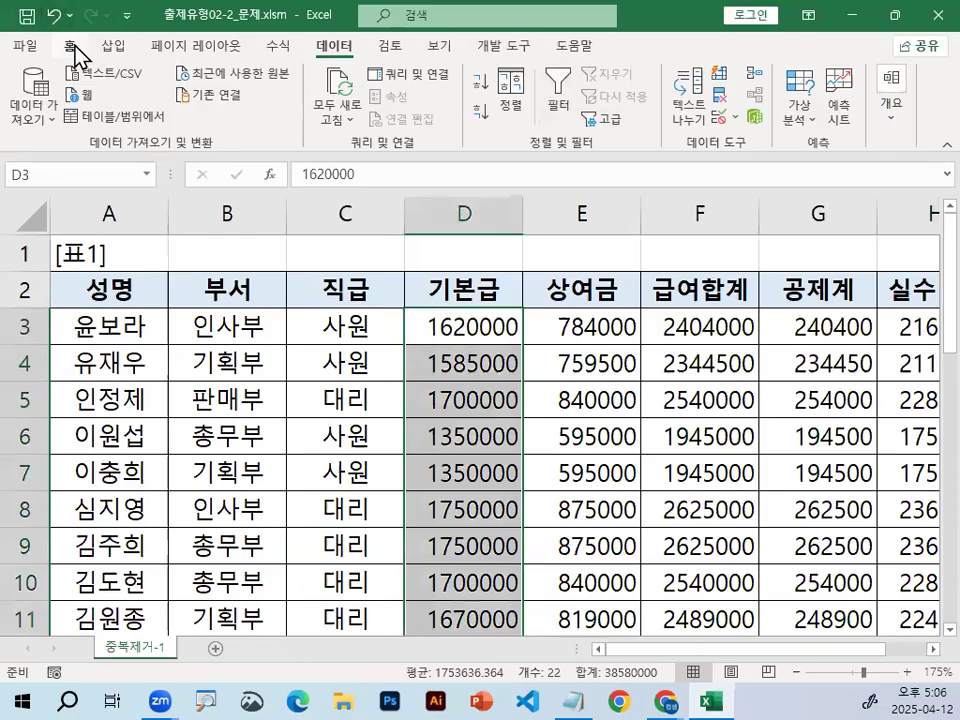
# Step: Examine the conditional formatting options under 셀 강조 규칙, in particular the 중복 값 rule
pyautogui.click(77, 55)
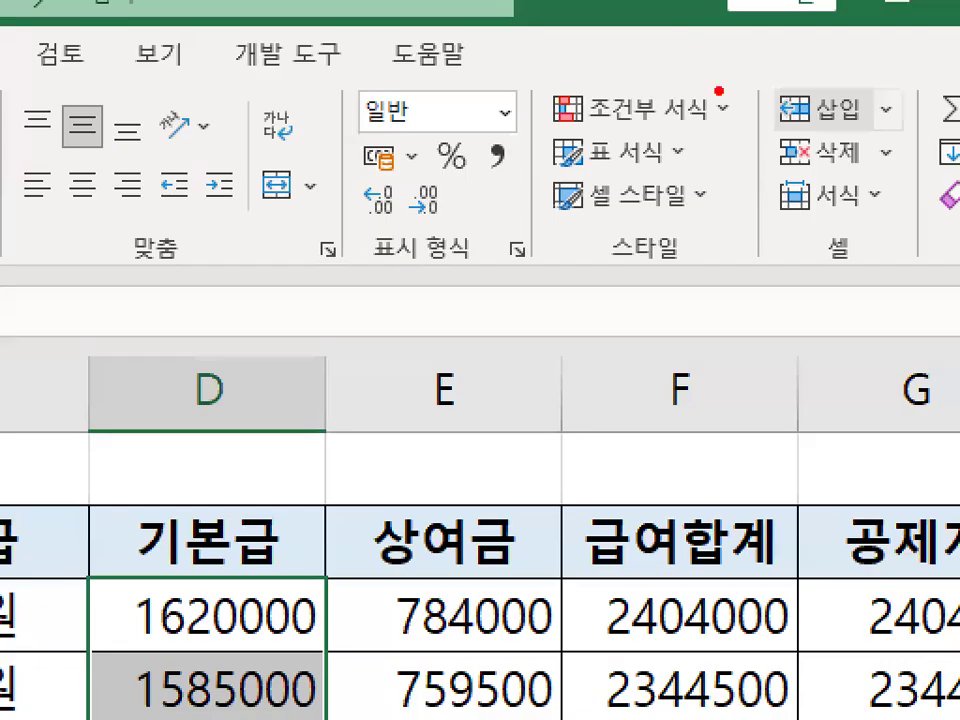
pyautogui.moveTo(639, 84)
pyautogui.mouseDown()
pyautogui.moveTo(727, 73)
pyautogui.moveTo(735, 95)
pyautogui.mouseUp()
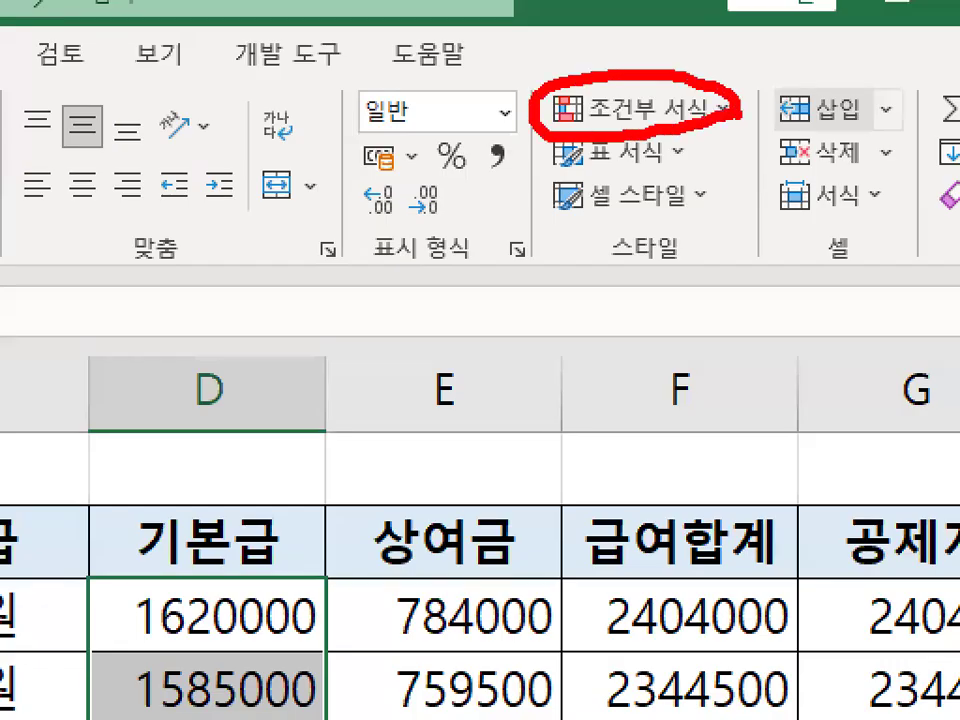
pyautogui.click(718, 104)
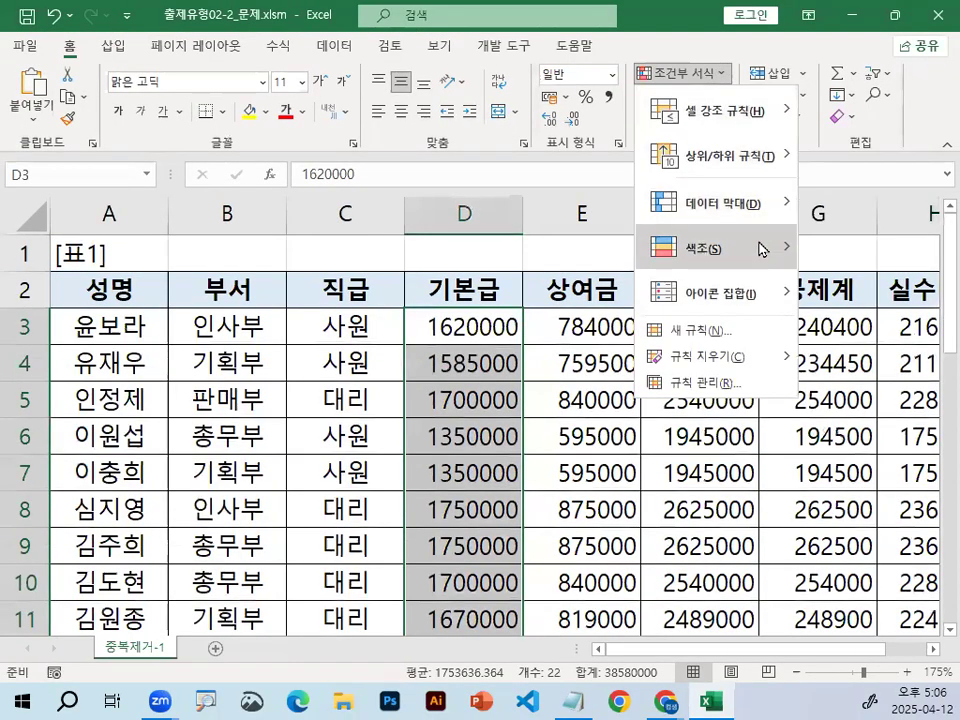
pyautogui.moveTo(765, 110)
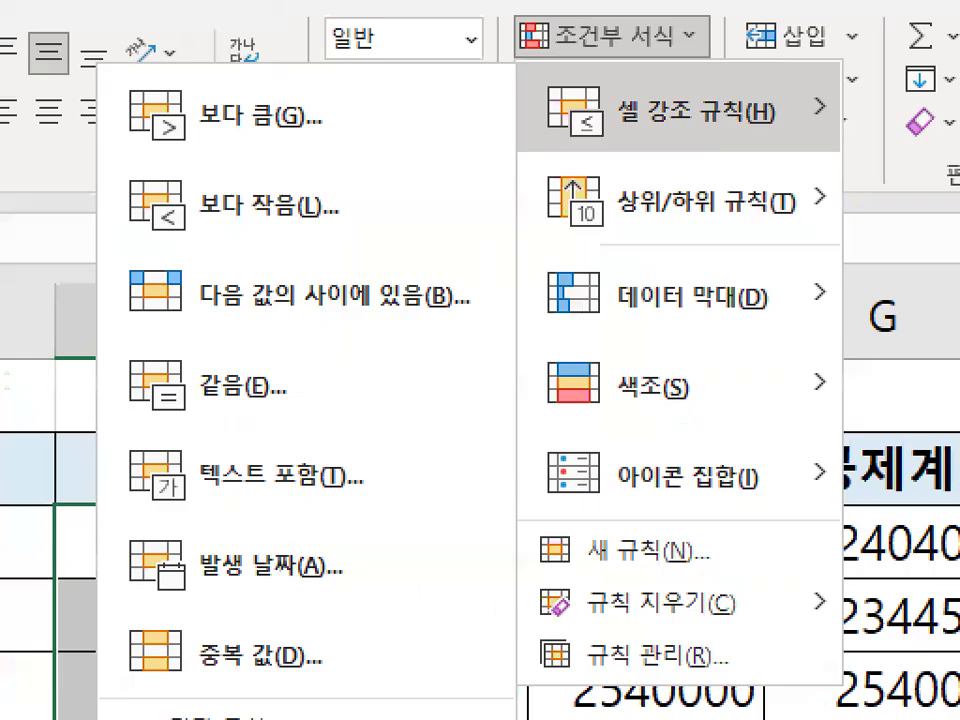
pyautogui.moveTo(620, 131); pyautogui.dragTo(800, 129)
pyautogui.moveTo(131, 128)
pyautogui.mouseDown()
pyautogui.moveTo(40, 568)
pyautogui.moveTo(95, 704)
pyautogui.mouseUp()
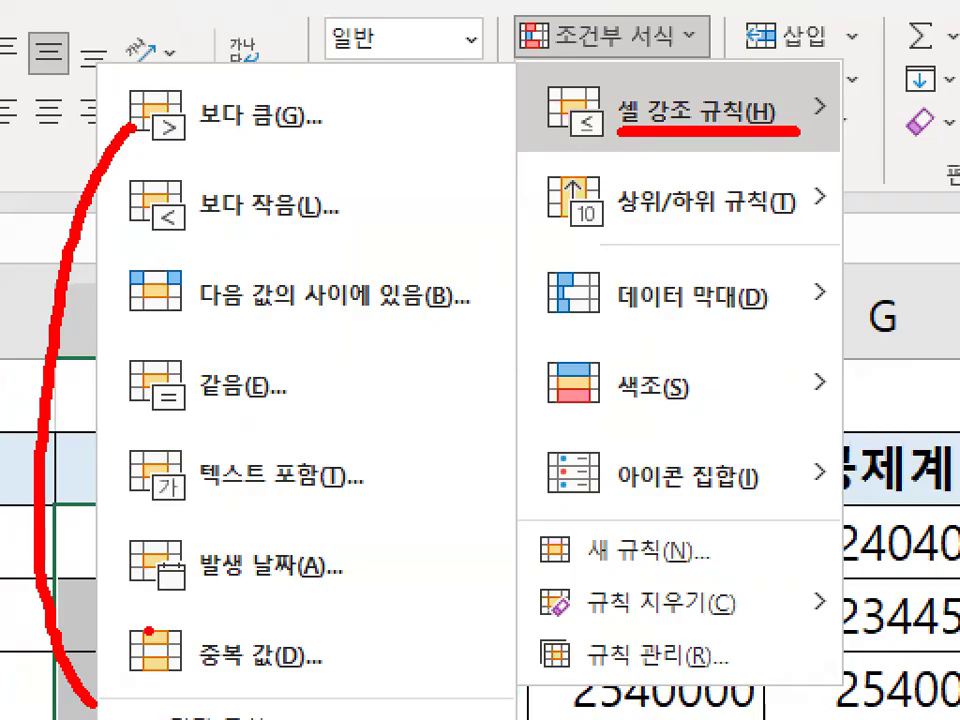
pyautogui.moveTo(345, 655)
pyautogui.mouseDown()
pyautogui.moveTo(165, 690)
pyautogui.moveTo(362, 652)
pyautogui.mouseUp()
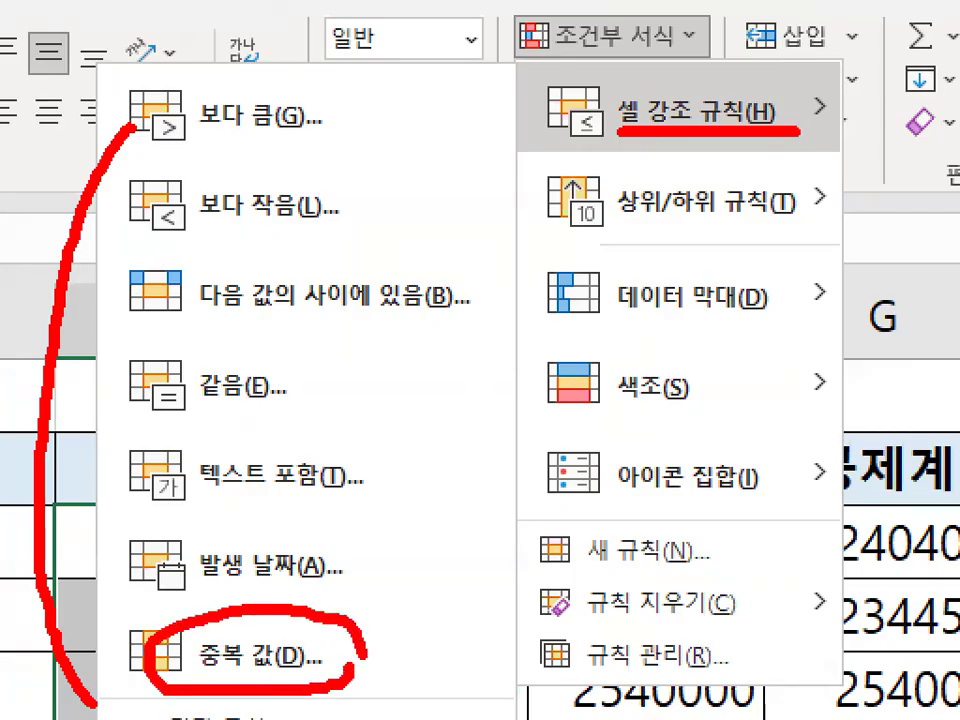
pyautogui.press('Escape')
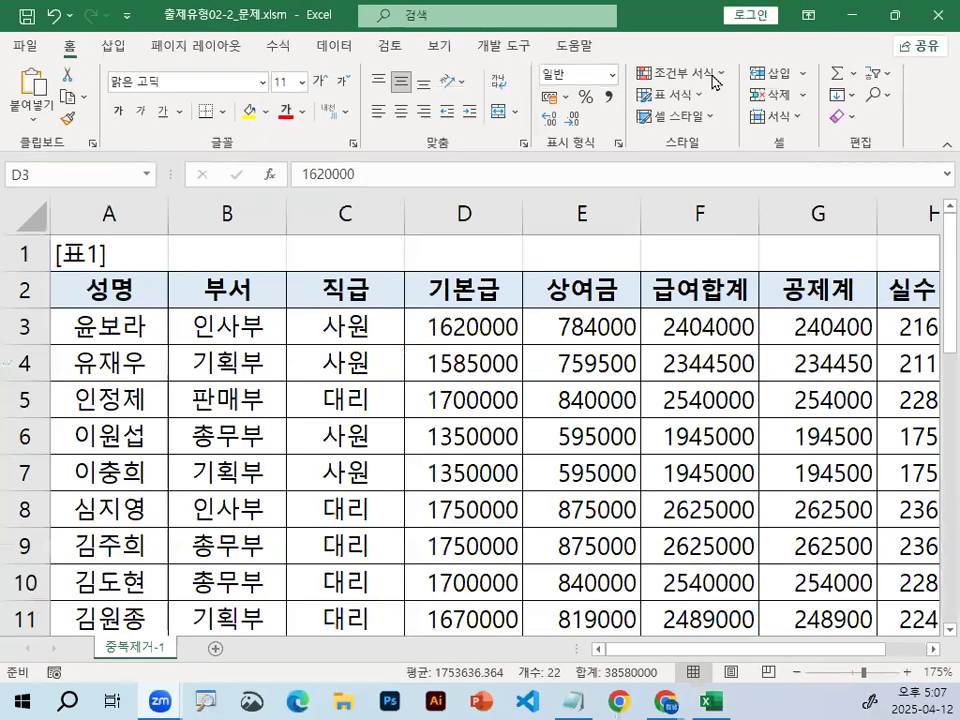
# Step: Start a 중복 값 conditional formatting rule for the selected 기본급 cells and move its dialog over the middle of the table
pyautogui.click(712, 76)
pyautogui.moveTo(697, 111)
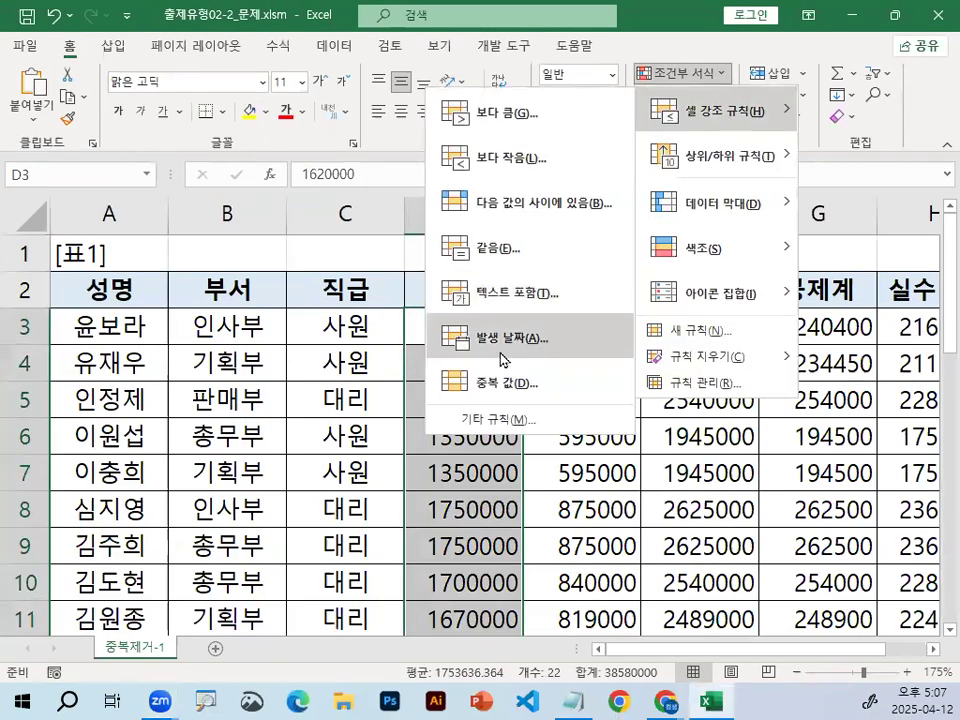
pyautogui.click(500, 382)
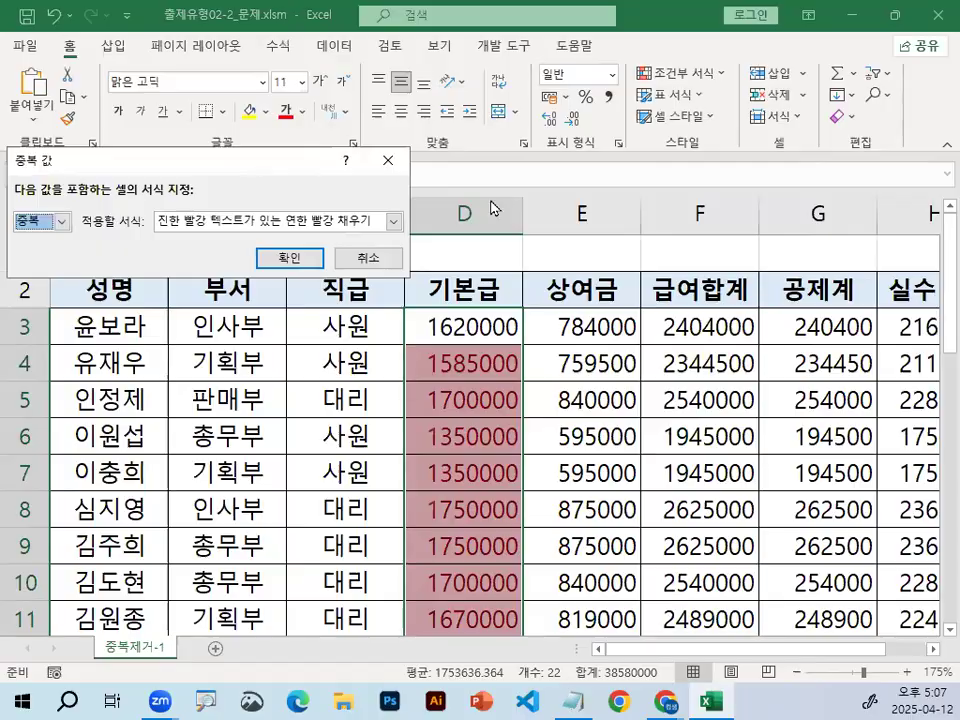
pyautogui.moveTo(251, 161); pyautogui.dragTo(491, 208)
pyautogui.hotkey('ctrl', '1')
pyautogui.click(436, 275)
pyautogui.moveTo(522, 288); pyautogui.dragTo(372, 277)
pyautogui.moveTo(127, 268)
pyautogui.mouseDown()
pyautogui.moveTo(150, 283)
pyautogui.moveTo(178, 262)
pyautogui.mouseUp()
pyautogui.press('Escape')
# Step: Review the preset formats and the 사용자 지정 서식 option offered for the duplicate values rule
pyautogui.click(550, 272)
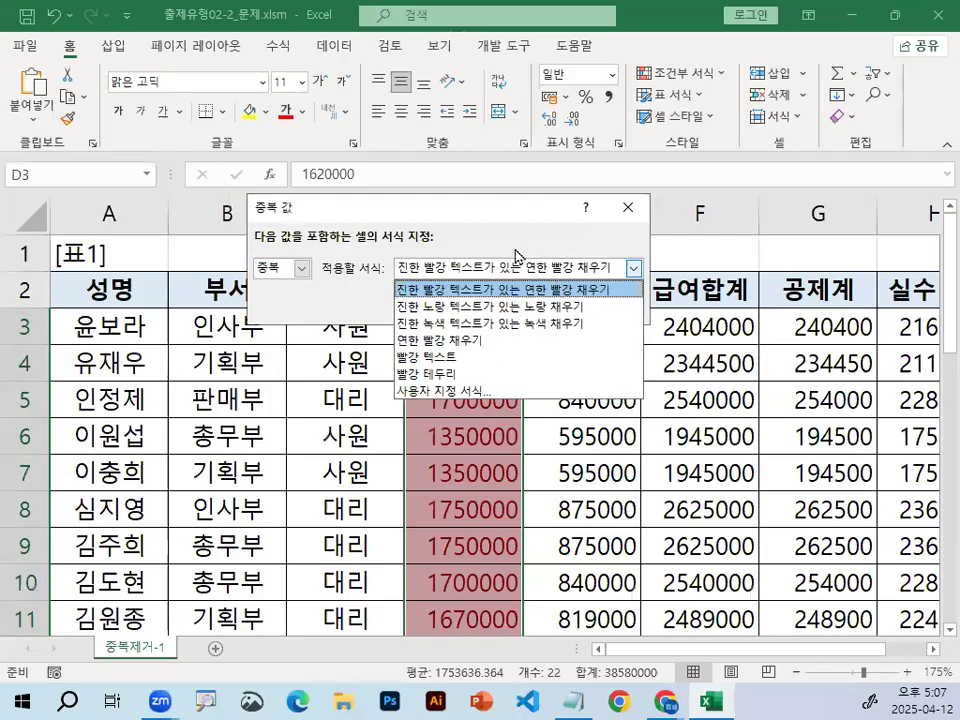
pyautogui.hotkey('ctrl', '1')
pyautogui.click(424, 237)
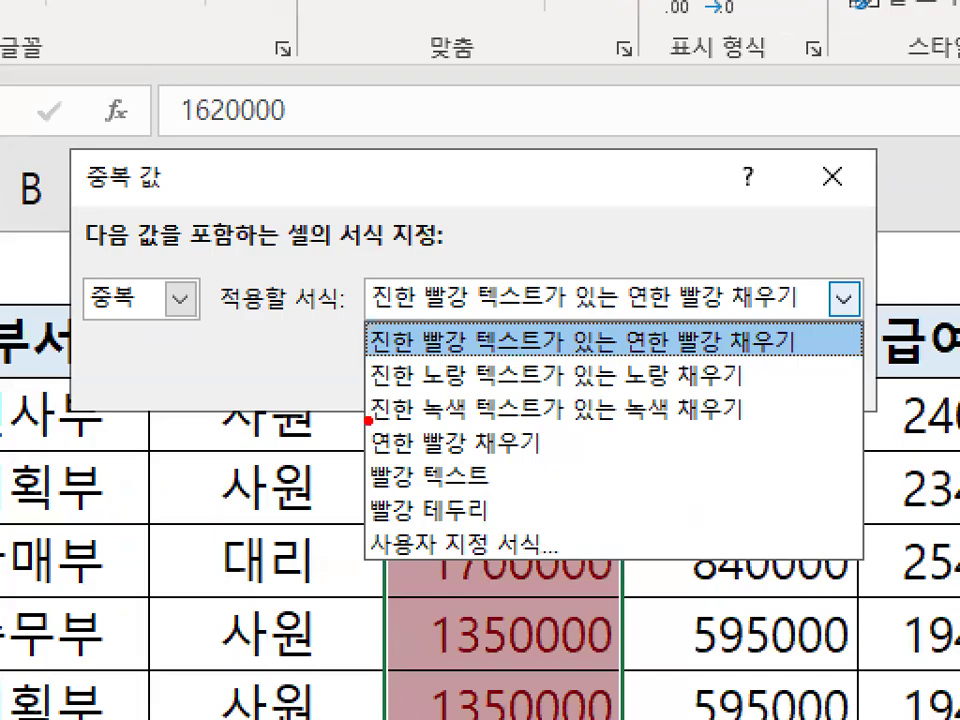
pyautogui.moveTo(370, 329)
pyautogui.mouseDown()
pyautogui.moveTo(358, 345)
pyautogui.moveTo(375, 496)
pyautogui.mouseUp()
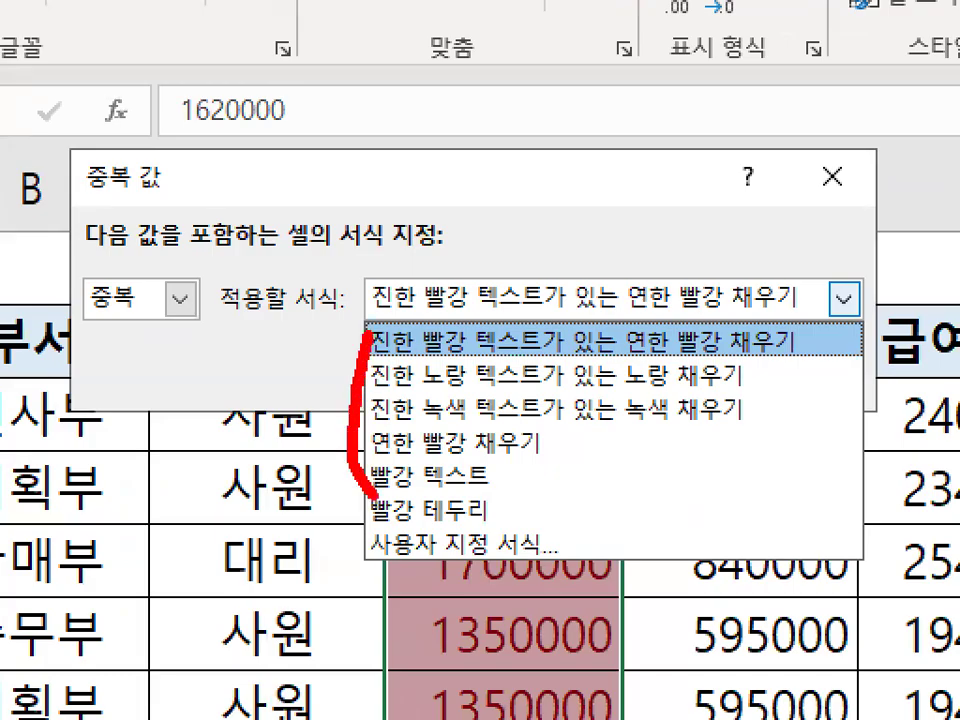
pyautogui.moveTo(500, 297)
pyautogui.mouseDown()
pyautogui.moveTo(508, 312)
pyautogui.moveTo(617, 192)
pyautogui.mouseUp()
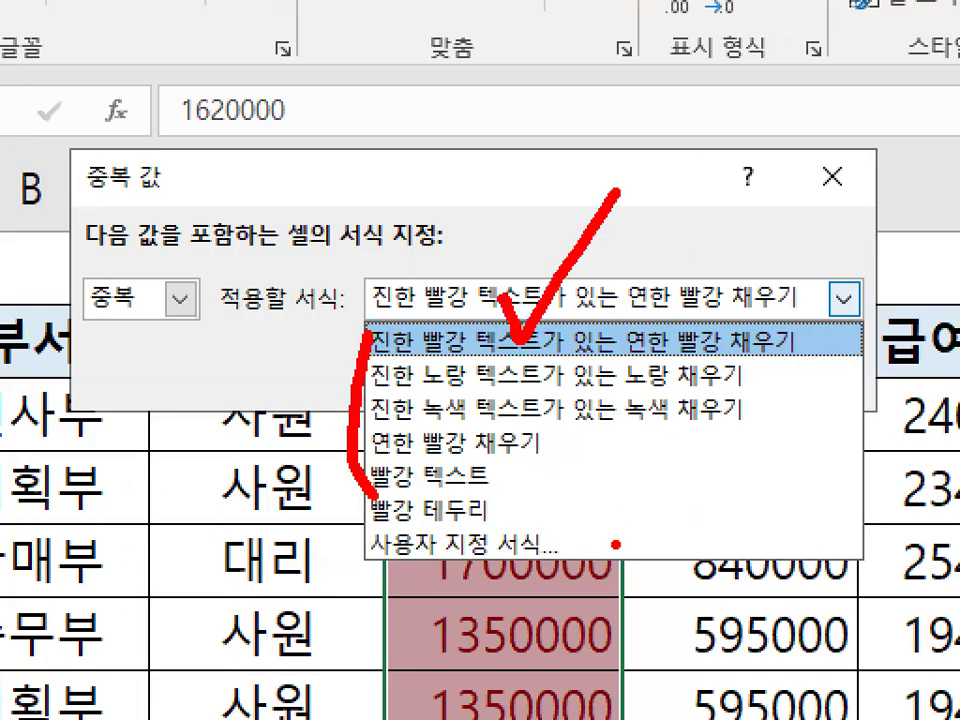
pyautogui.moveTo(568, 527)
pyautogui.mouseDown()
pyautogui.moveTo(372, 548)
pyautogui.moveTo(565, 576)
pyautogui.mouseUp()
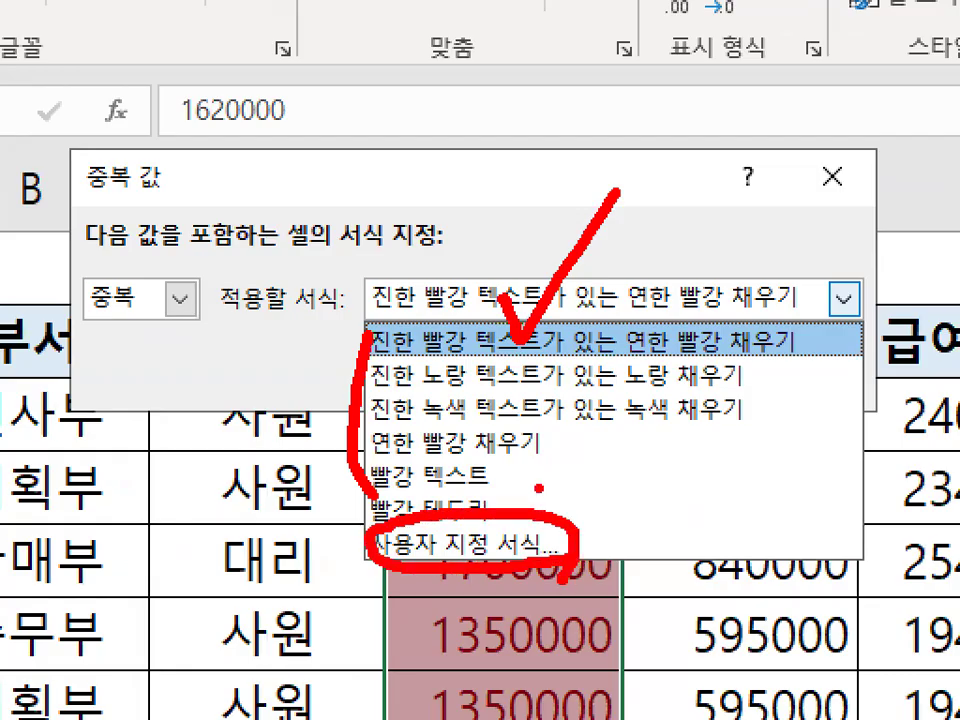
pyautogui.moveTo(540, 488); pyautogui.dragTo(657, 418)
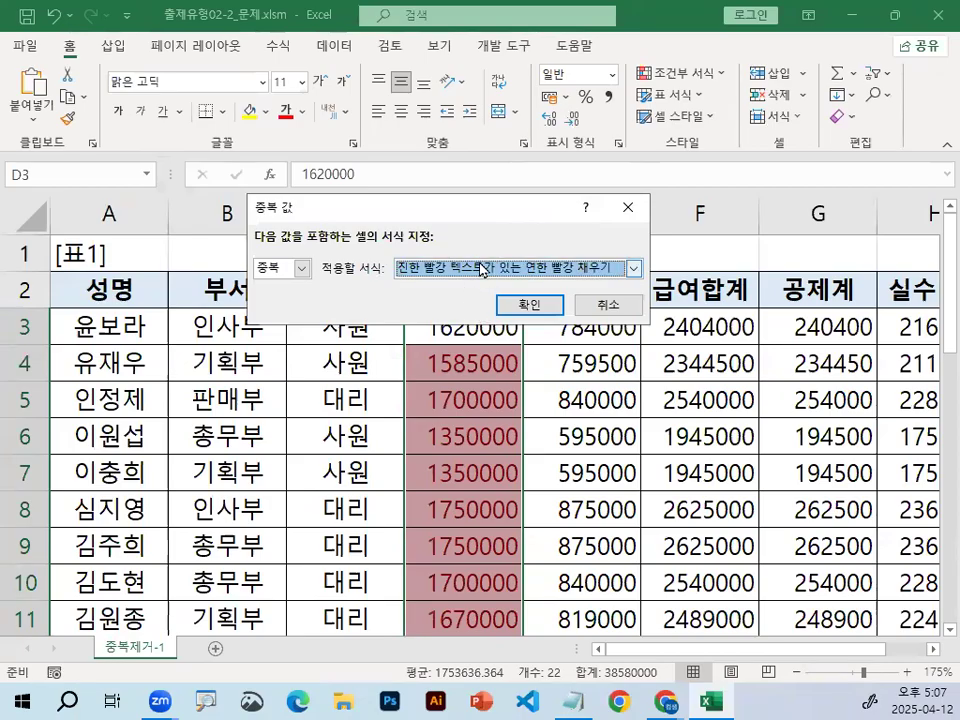
# Step: Format the duplicate 기본급 values with 진한 녹색 텍스트가 있는 녹색 채우기, apply the rule and deselect the range
pyautogui.click(430, 266)
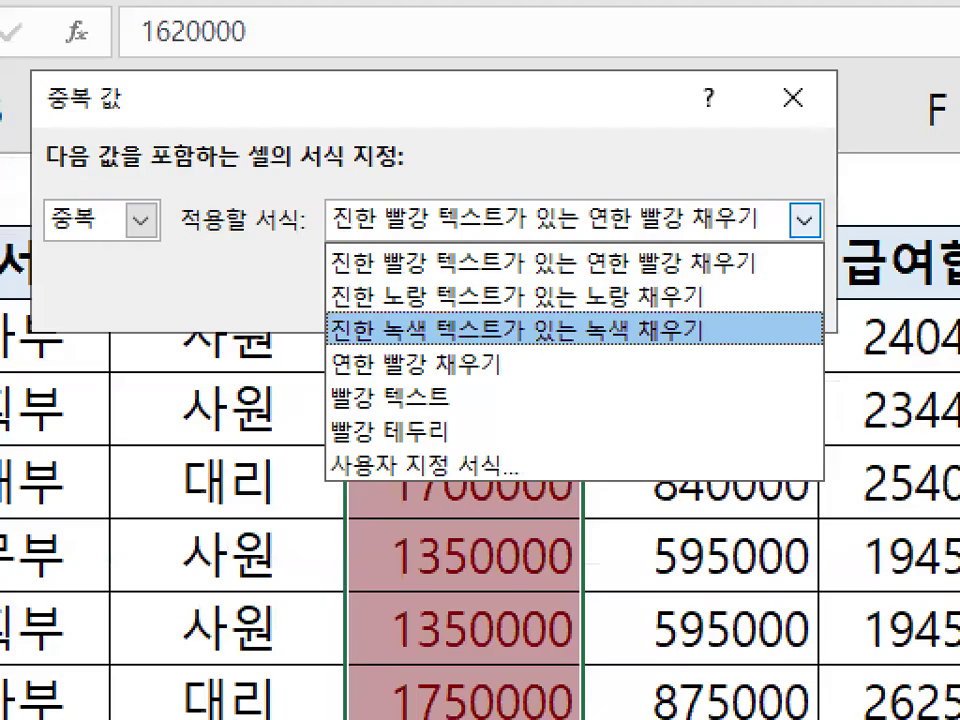
pyautogui.moveTo(339, 349); pyautogui.dragTo(706, 350)
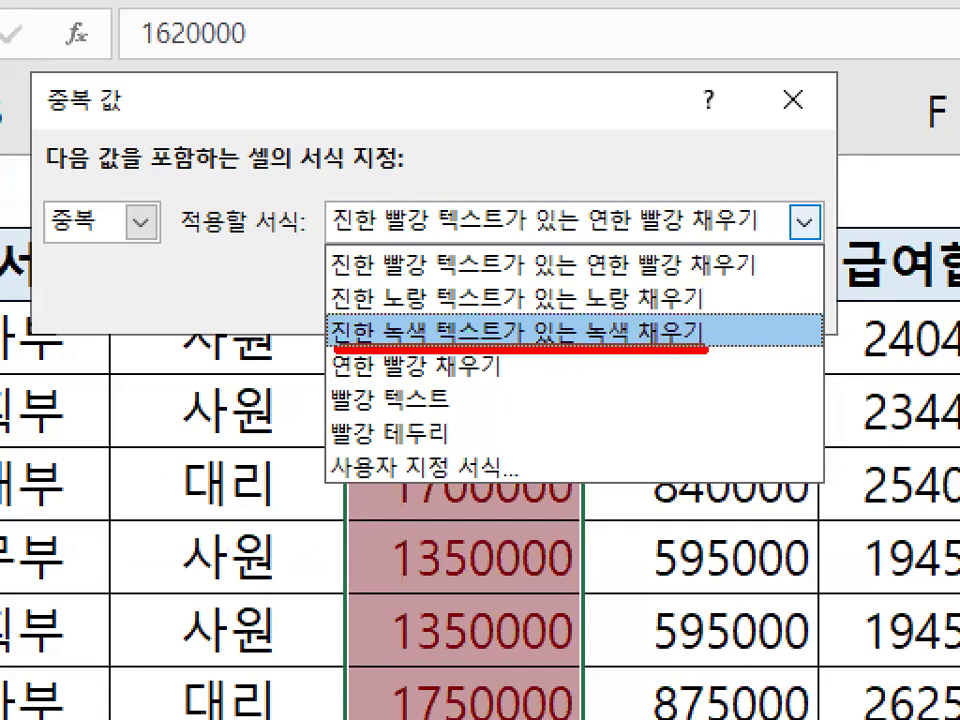
pyautogui.moveTo(455, 284); pyautogui.dragTo(608, 195)
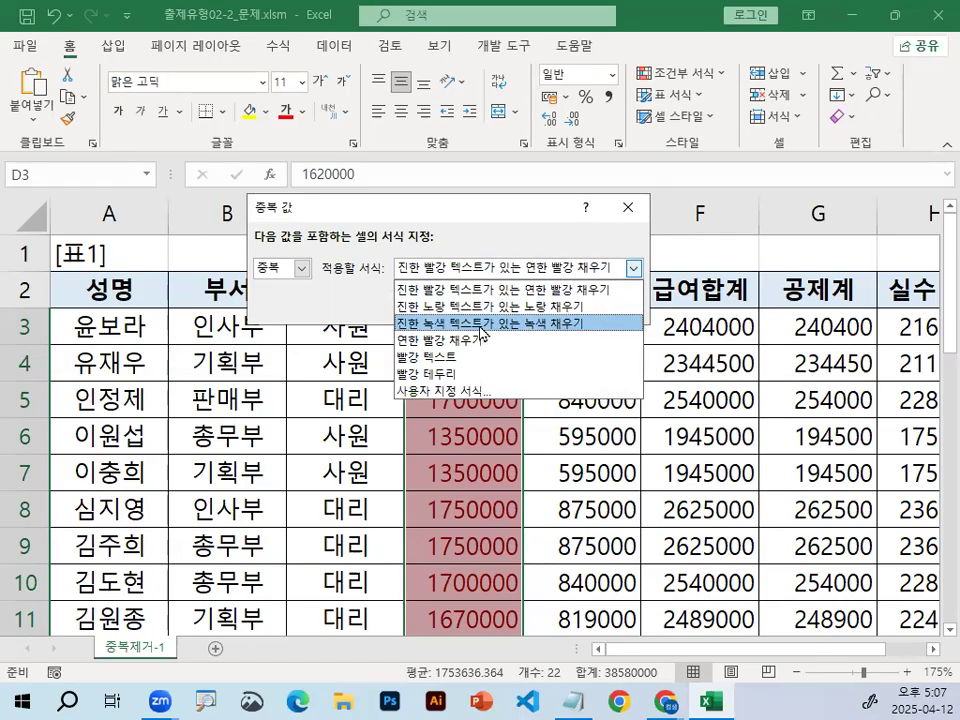
pyautogui.click(481, 333)
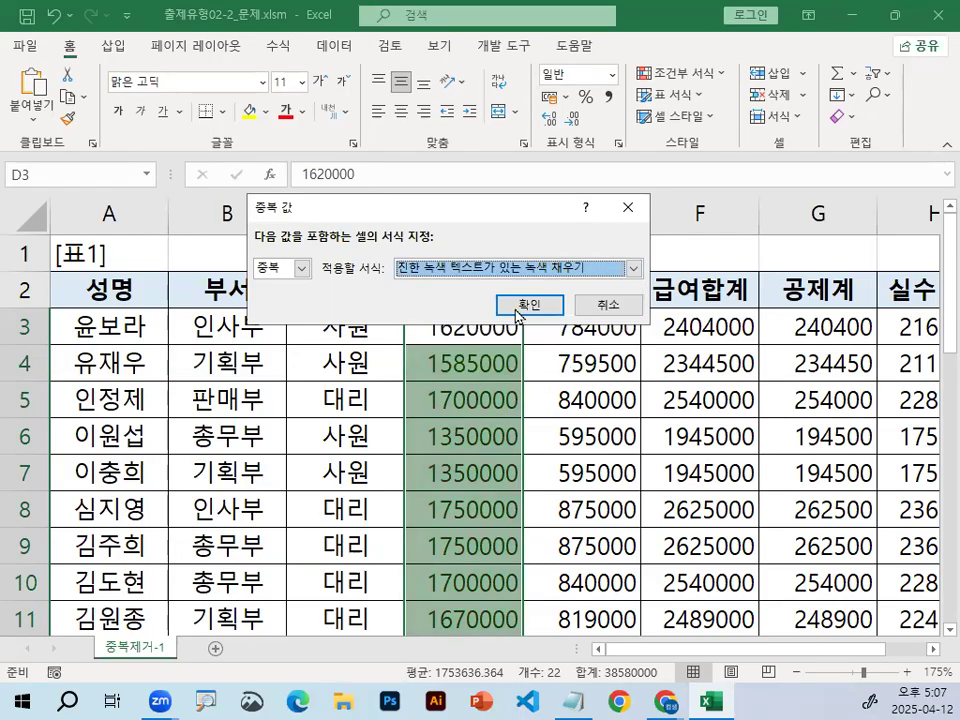
pyautogui.press('Return')
pyautogui.click(538, 352)
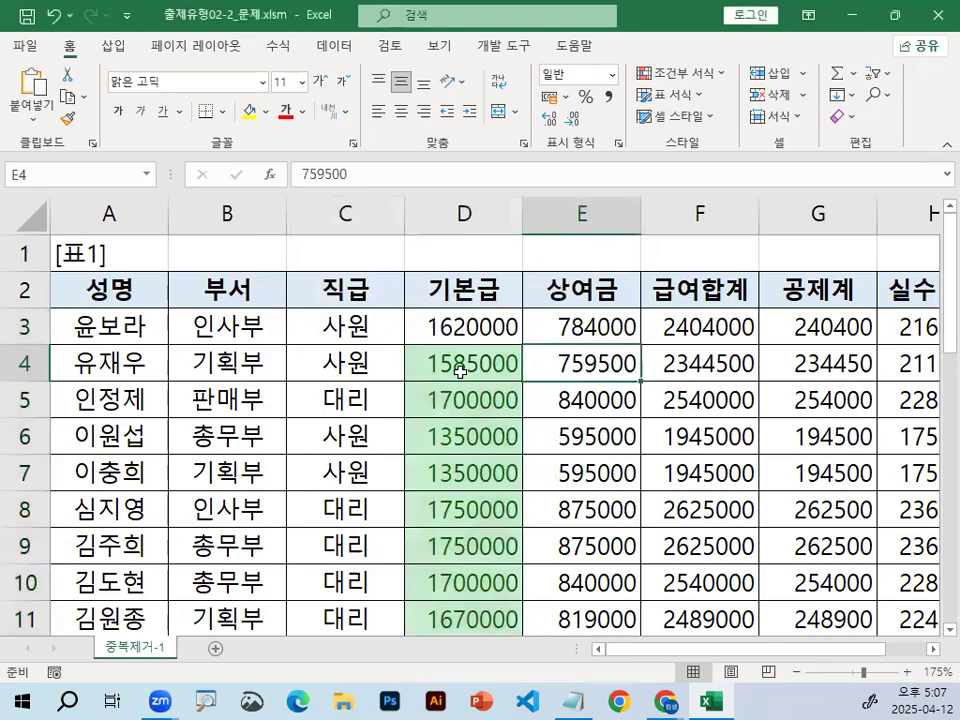
# Step: Check the 기본급 cells highlighted by the duplicate values rule, looking closely at D4
pyautogui.click(439, 400)
pyautogui.click(444, 436)
pyautogui.moveTo(601, 546)
pyautogui.mouseDown()
pyautogui.moveTo(634, 401)
pyautogui.moveTo(641, 489)
pyautogui.mouseUp()
pyautogui.press('Escape')
pyautogui.click(437, 370)
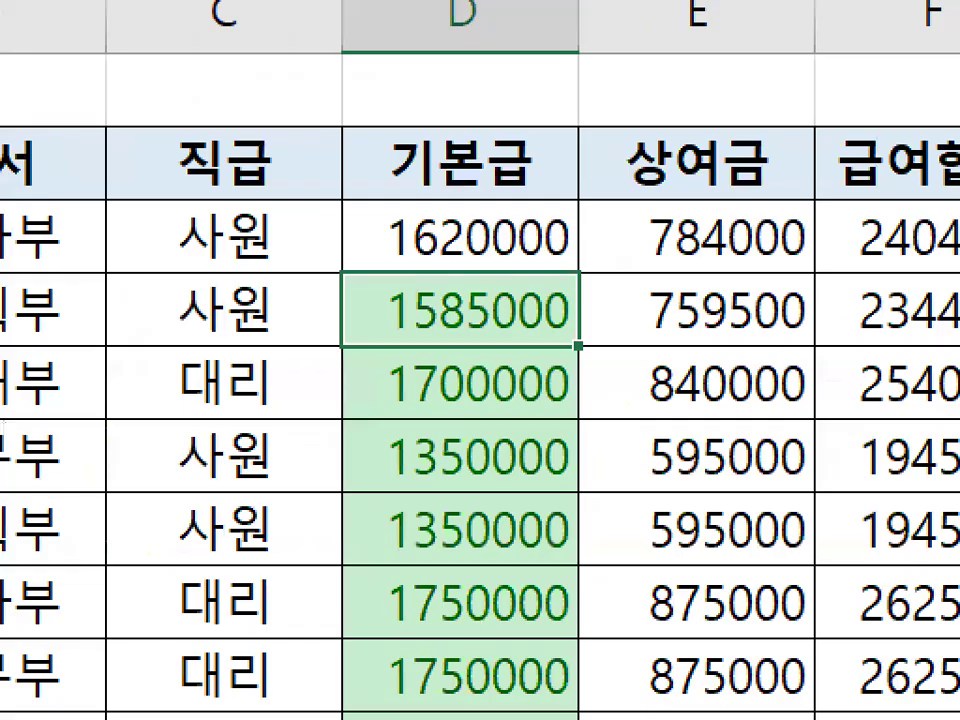
pyautogui.moveTo(446, 354); pyautogui.dragTo(518, 281)
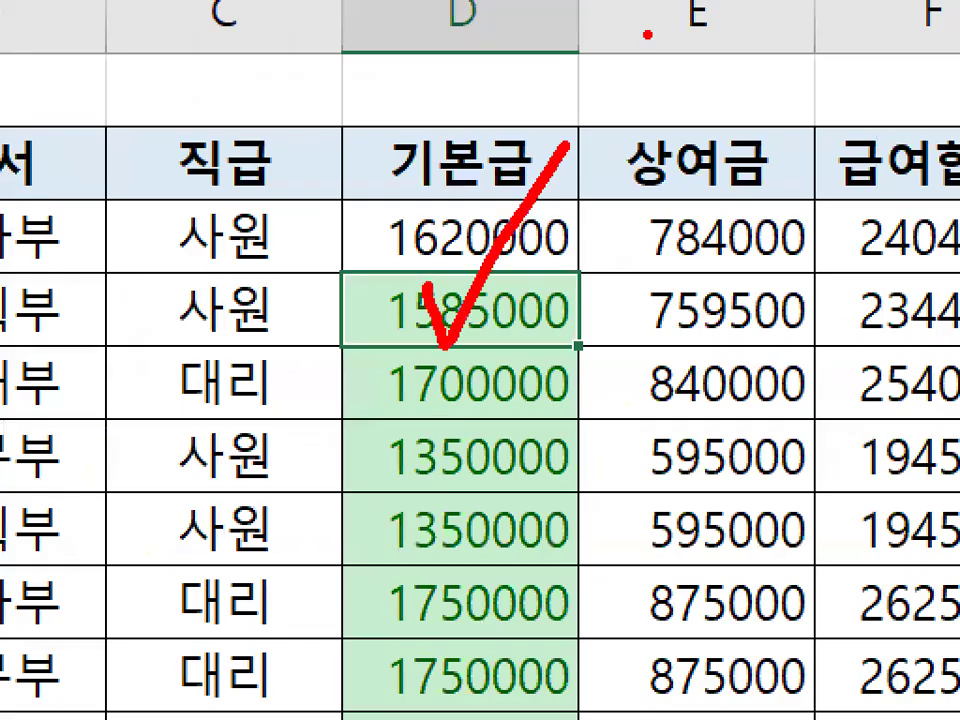
pyautogui.press('Escape')
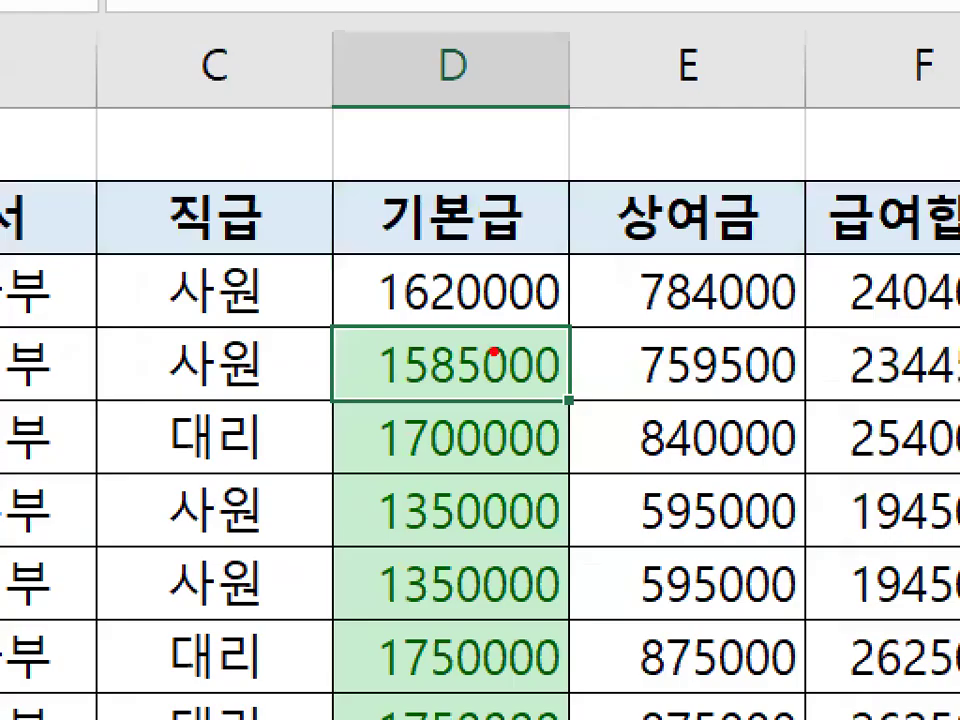
pyautogui.moveTo(529, 366)
pyautogui.mouseDown()
pyautogui.moveTo(453, 379)
pyautogui.moveTo(510, 368)
pyautogui.mouseUp()
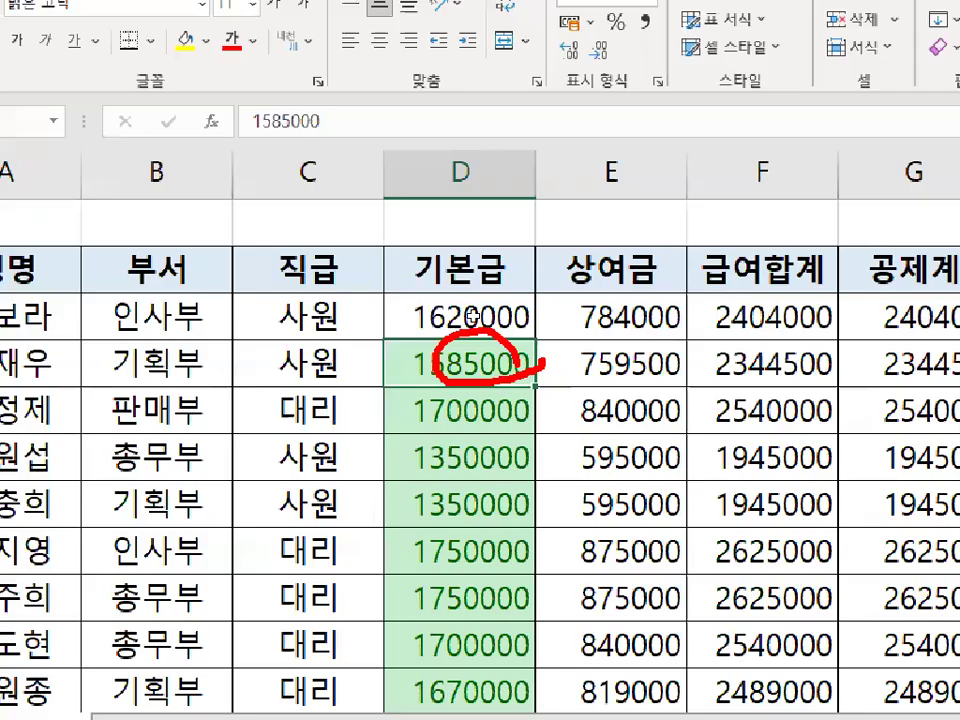
# Step: Turn on the filter for the salary table, starting from cell D3 in the 기본급 column
pyautogui.click(471, 318)
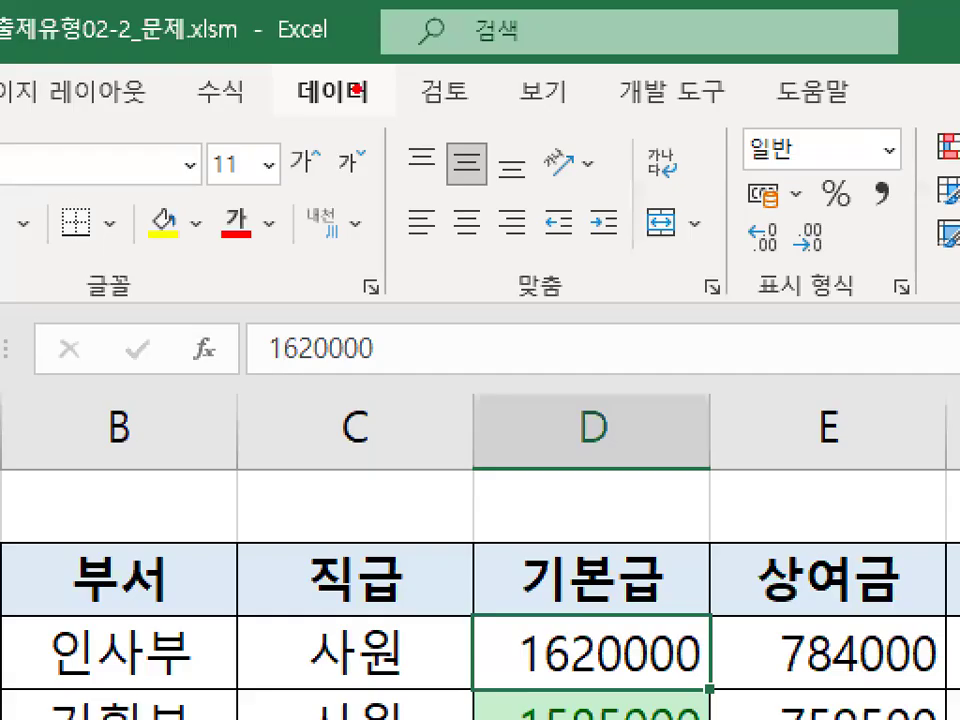
pyautogui.moveTo(322, 51)
pyautogui.mouseDown()
pyautogui.moveTo(350, 50)
pyautogui.moveTo(320, 44)
pyautogui.mouseUp()
pyautogui.click(336, 46)
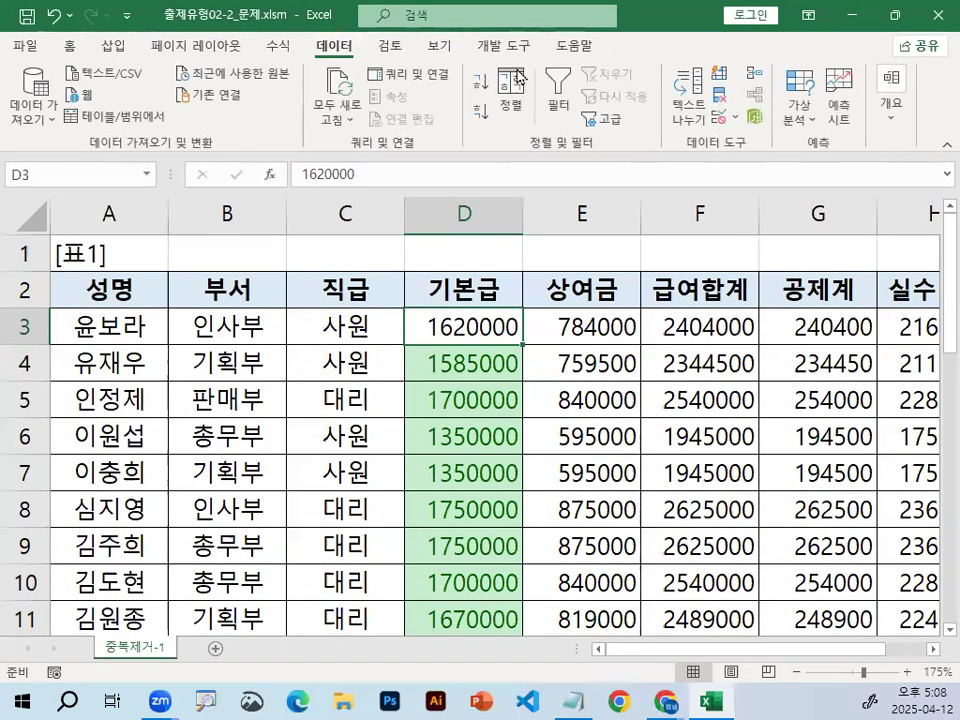
pyautogui.moveTo(548, 113); pyautogui.dragTo(600, 102)
pyautogui.moveTo(600, 50); pyautogui.dragTo(650, 55)
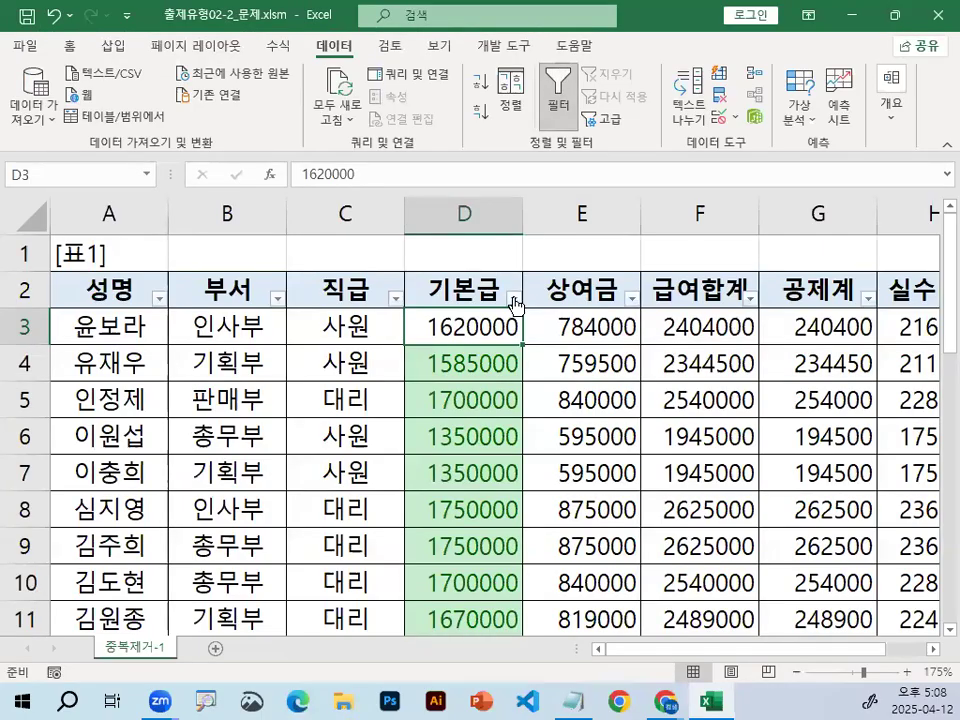
# Step: Inspect the 색 기준 필터 choices for cell and font colour in the 기본급 column's filter
pyautogui.click(513, 299)
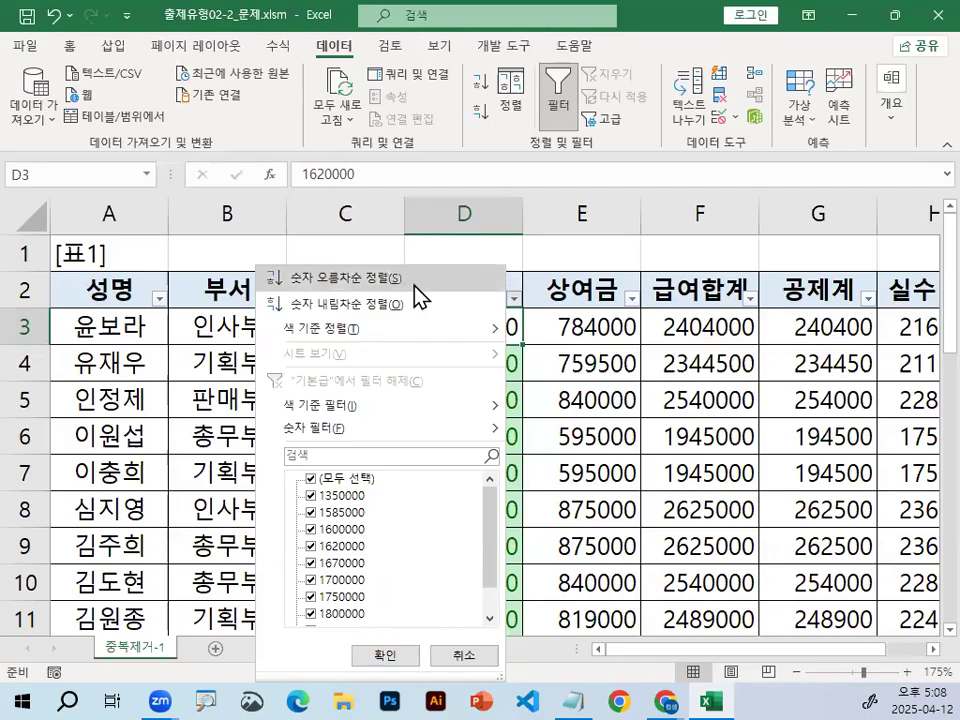
pyautogui.moveTo(327, 412)
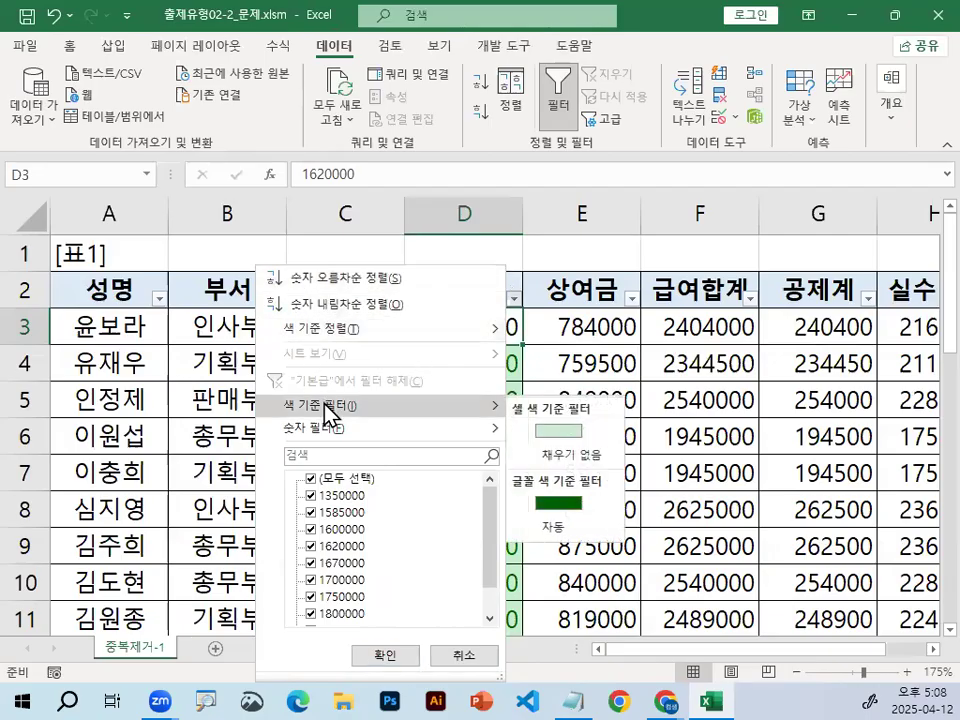
pyautogui.hotkey('ctrl', '1')
pyautogui.click(321, 406)
pyautogui.moveTo(287, 419)
pyautogui.mouseDown()
pyautogui.moveTo(243, 423)
pyautogui.moveTo(250, 381)
pyautogui.moveTo(272, 400)
pyautogui.mouseUp()
pyautogui.moveTo(372, 411)
pyautogui.mouseDown()
pyautogui.moveTo(330, 412)
pyautogui.moveTo(393, 414)
pyautogui.mouseUp()
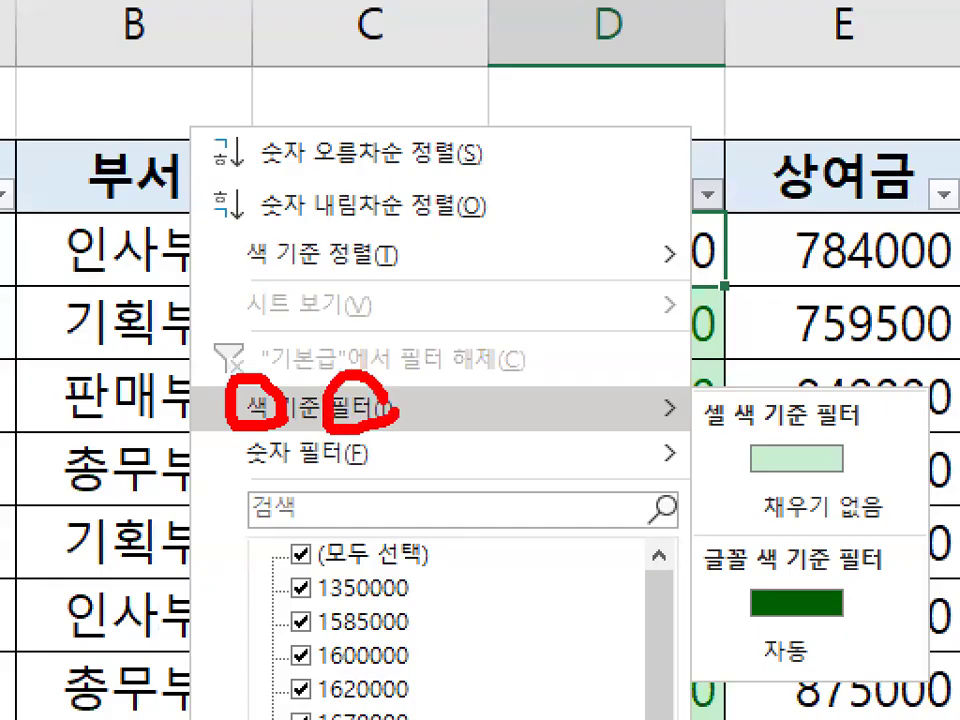
pyautogui.press('Escape')
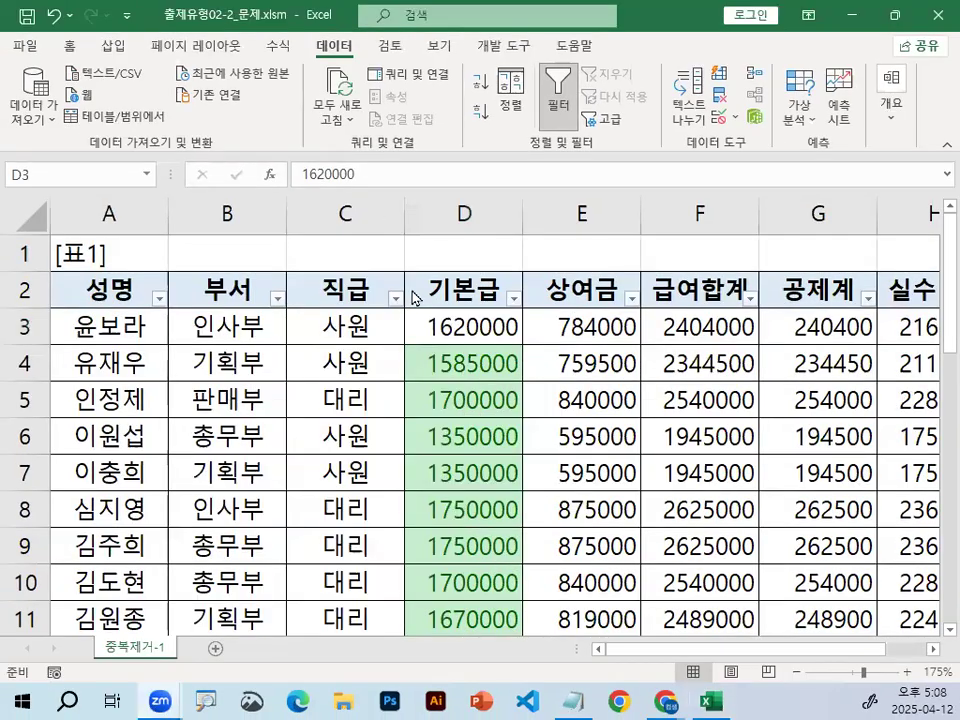
# Step: Review the light green swatch under 셀 색 기준 필터 in the 기본급 column's filter, closing it without filtering
pyautogui.click(513, 298)
pyautogui.moveTo(455, 399)
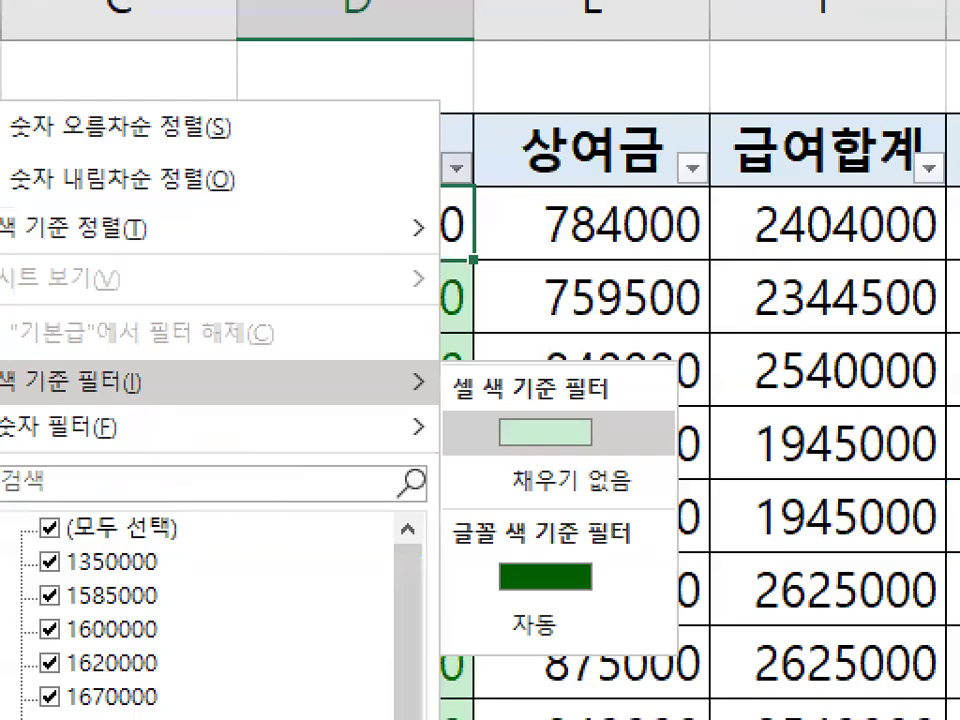
pyautogui.moveTo(557, 437)
pyautogui.mouseDown()
pyautogui.moveTo(593, 428)
pyautogui.moveTo(520, 398)
pyautogui.moveTo(560, 402)
pyautogui.mouseUp()
pyautogui.moveTo(523, 364); pyautogui.dragTo(549, 439)
pyautogui.moveTo(549, 439); pyautogui.dragTo(729, 245)
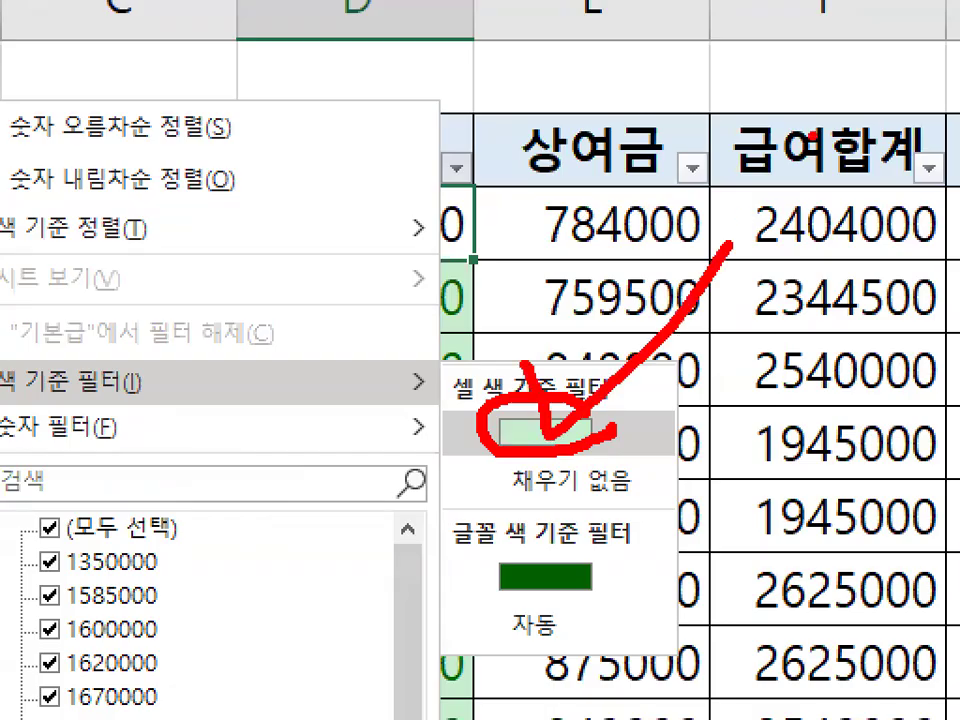
pyautogui.press('Escape')
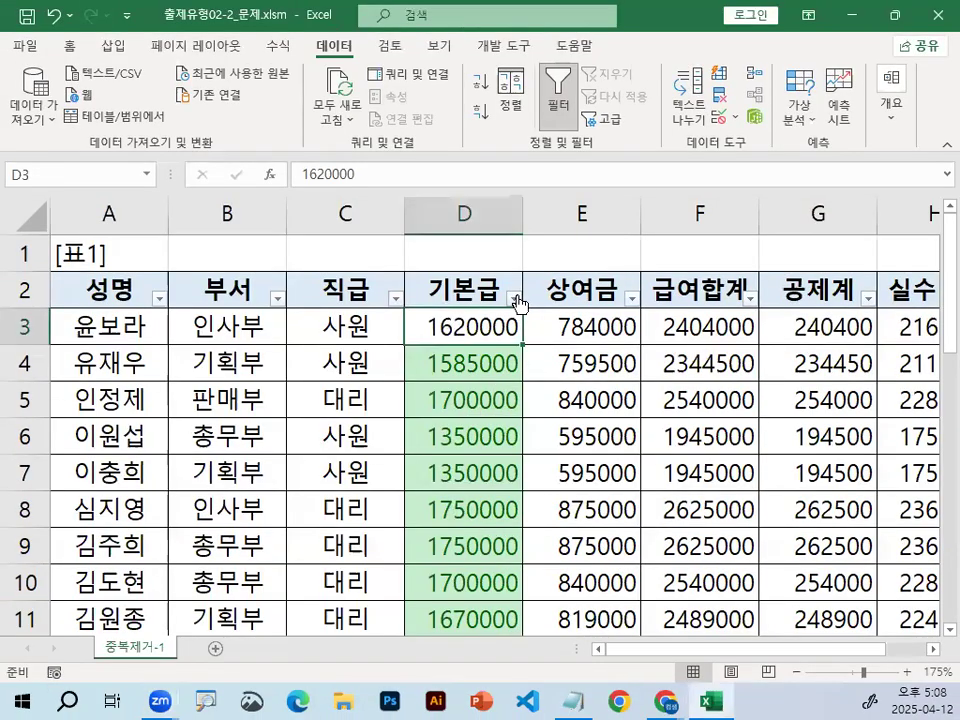
# Step: Filter the 기본급 column by the light green cell colour and check the remaining rows down to the table's end
pyautogui.click(514, 298)
pyautogui.moveTo(420, 405)
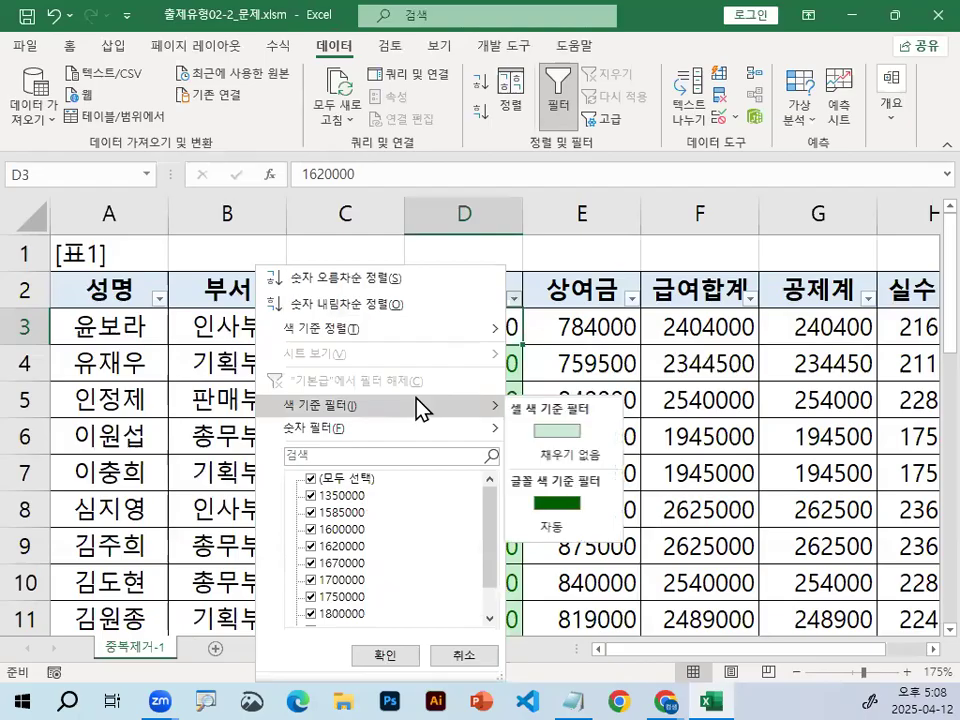
pyautogui.click(555, 432)
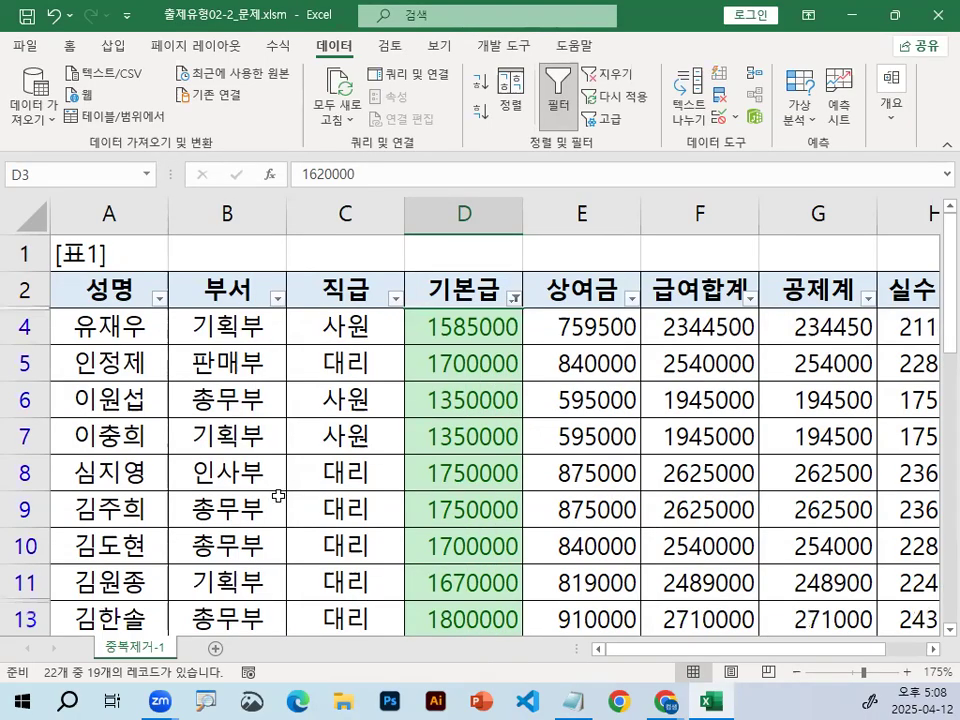
pyautogui.scroll(-5, 278, 487)
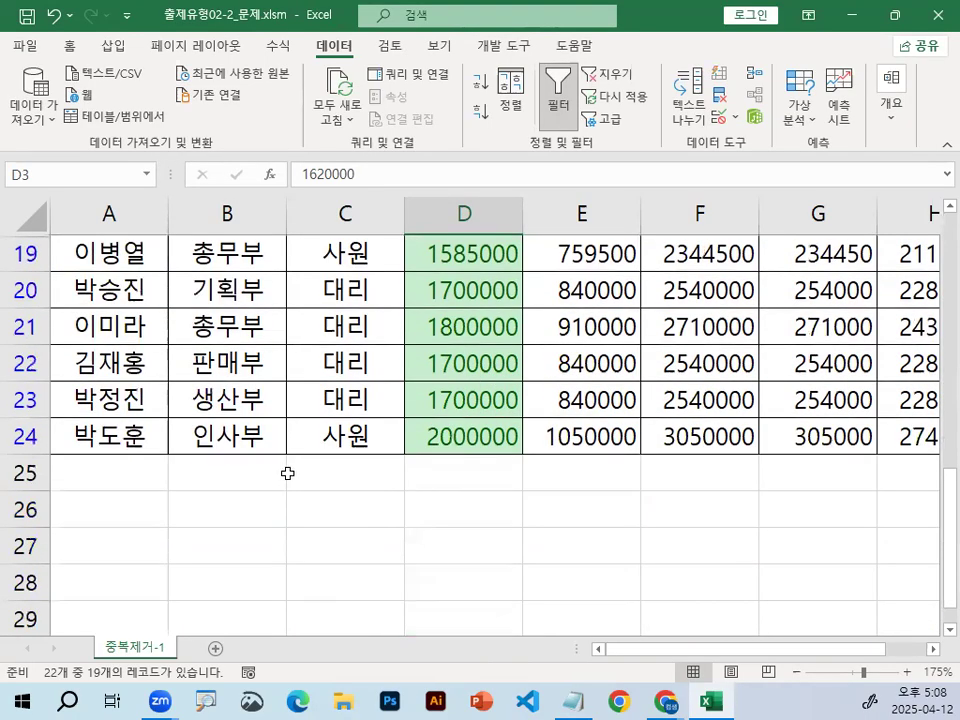
pyautogui.click(288, 472)
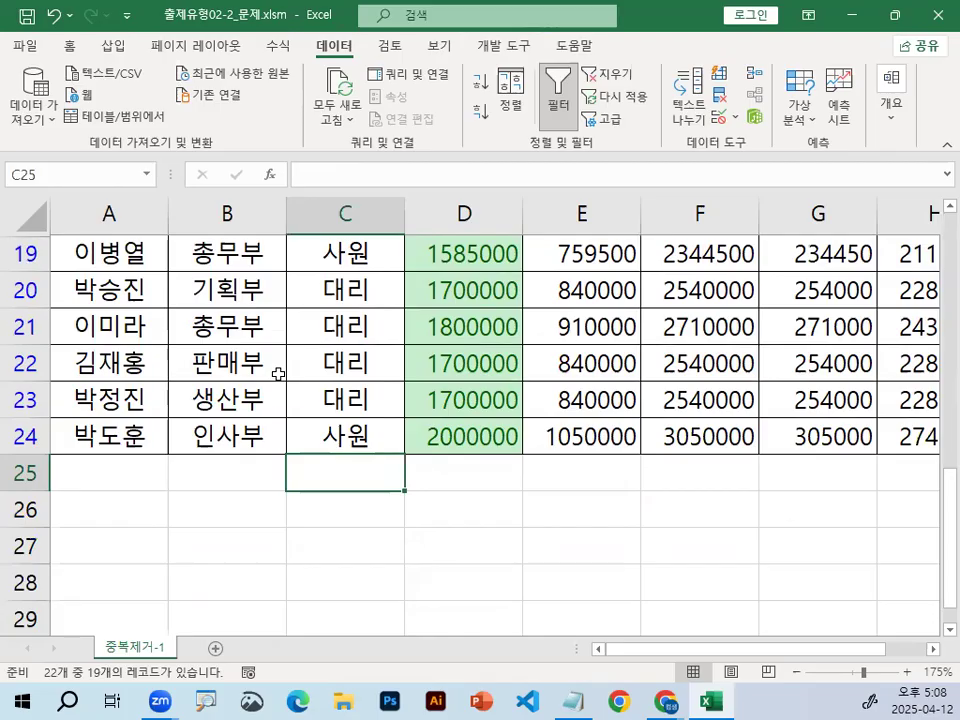
# Step: Close 출제유형02-2_문제.xlsm without saving the changes
pyautogui.click(27, 44)
pyautogui.click(92, 560)
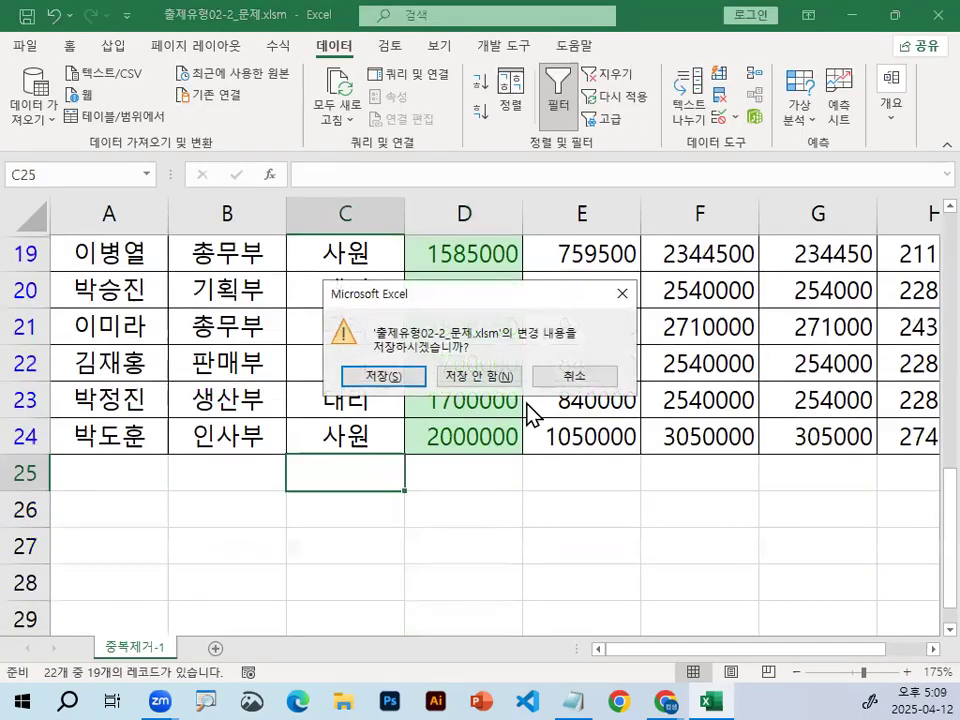
pyautogui.click(503, 380)
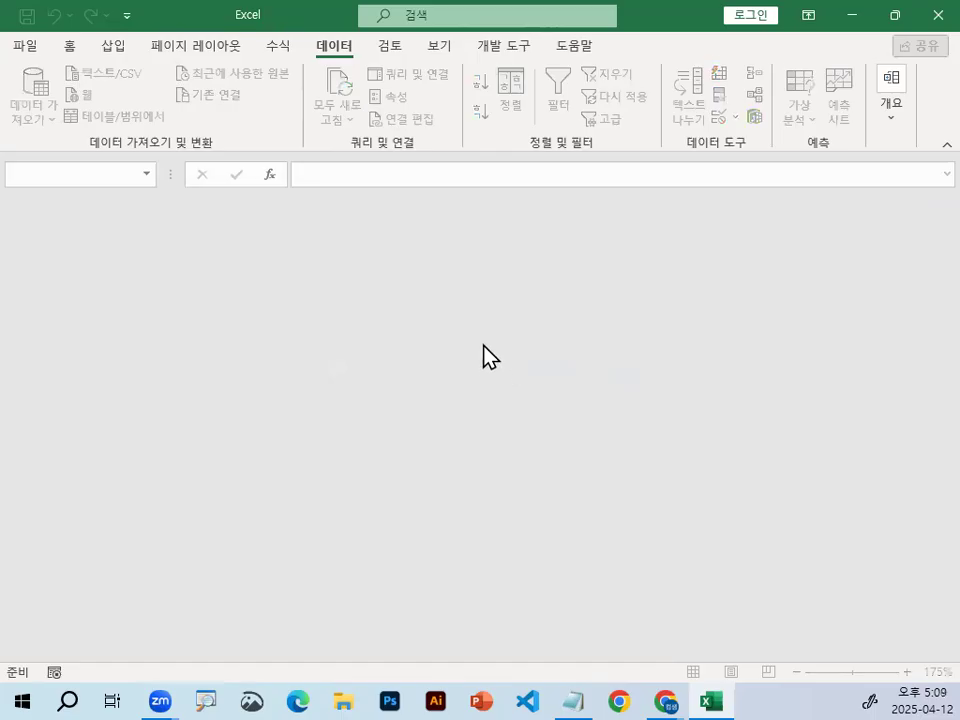
# Step: Open 완전정복01_문제.xlsm from the 3장_출제유형02 folder inside 작업파일
pyautogui.click(40, 46)
pyautogui.click(95, 180)
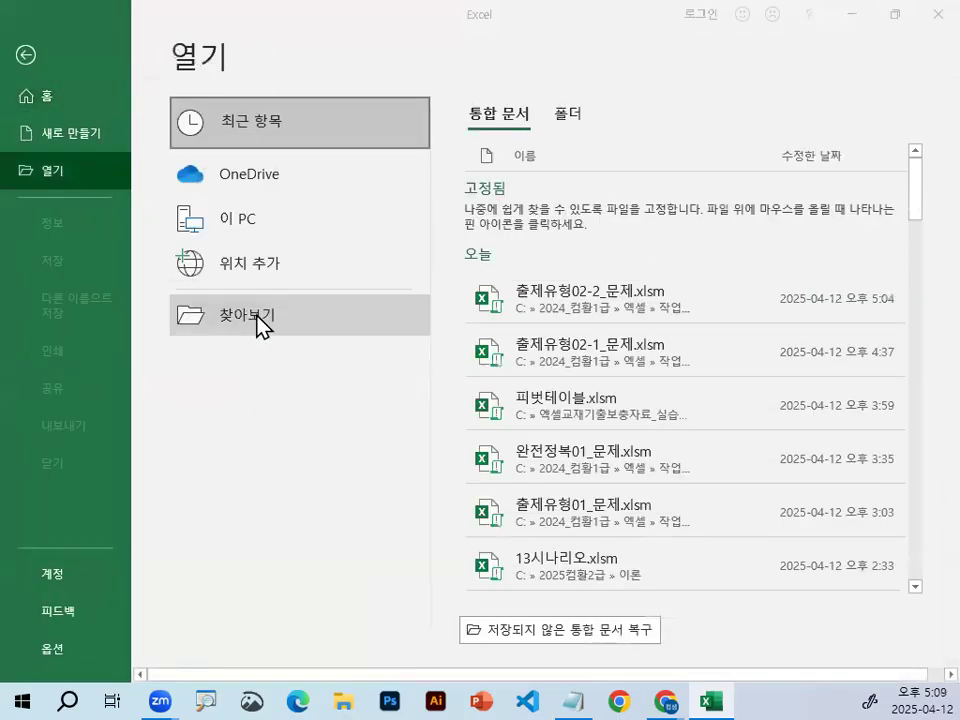
pyautogui.click(257, 326)
pyautogui.click(95, 44)
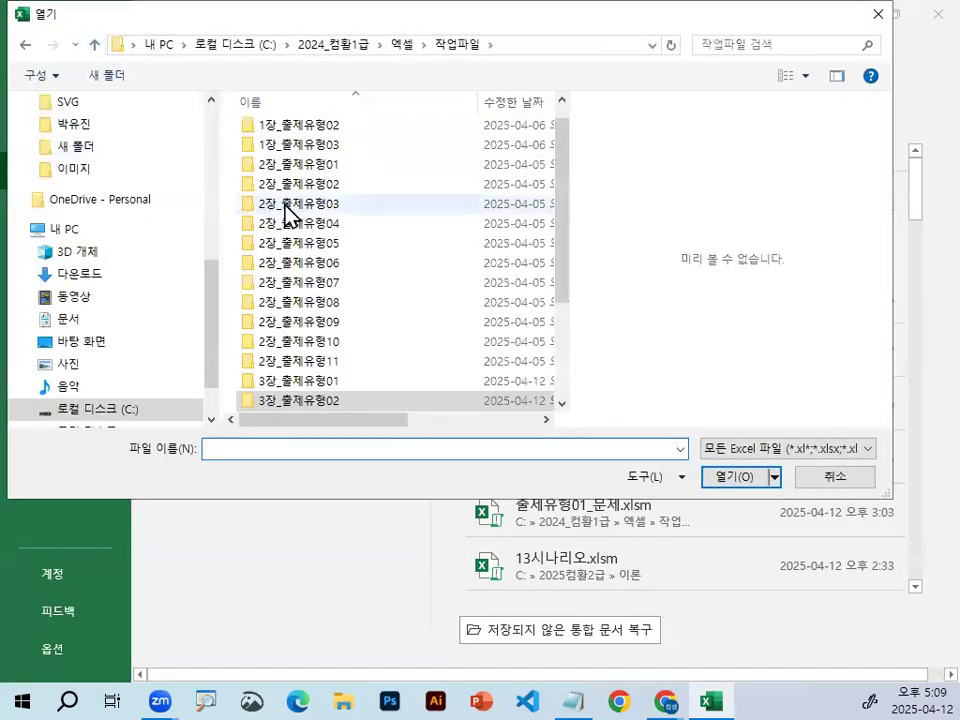
pyautogui.scroll(-2, 343, 385)
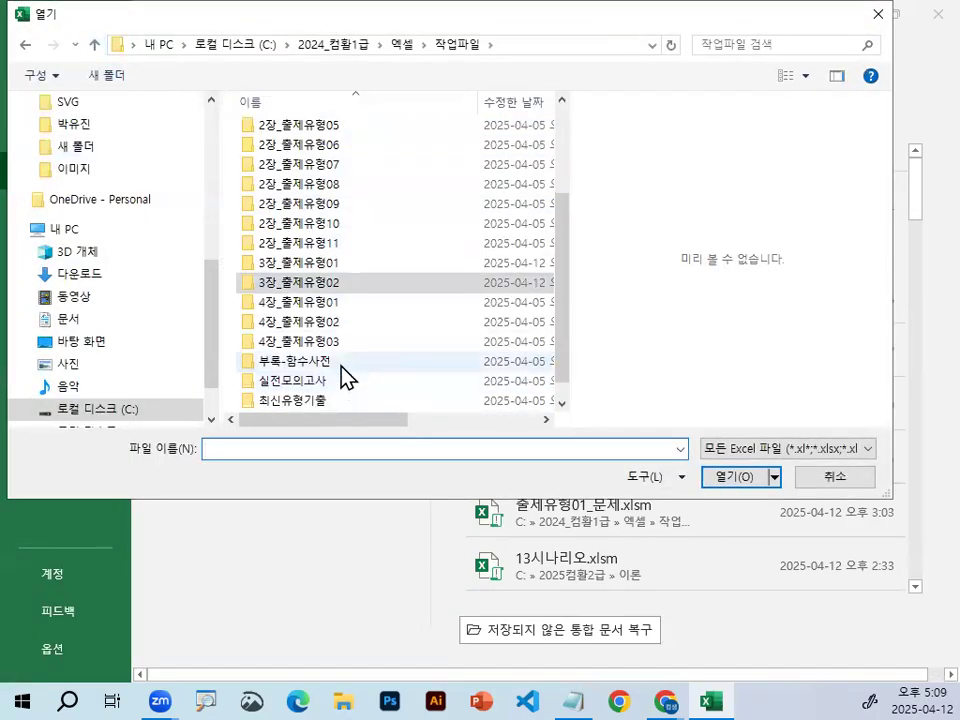
pyautogui.doubleClick(311, 285)
pyautogui.click(313, 132)
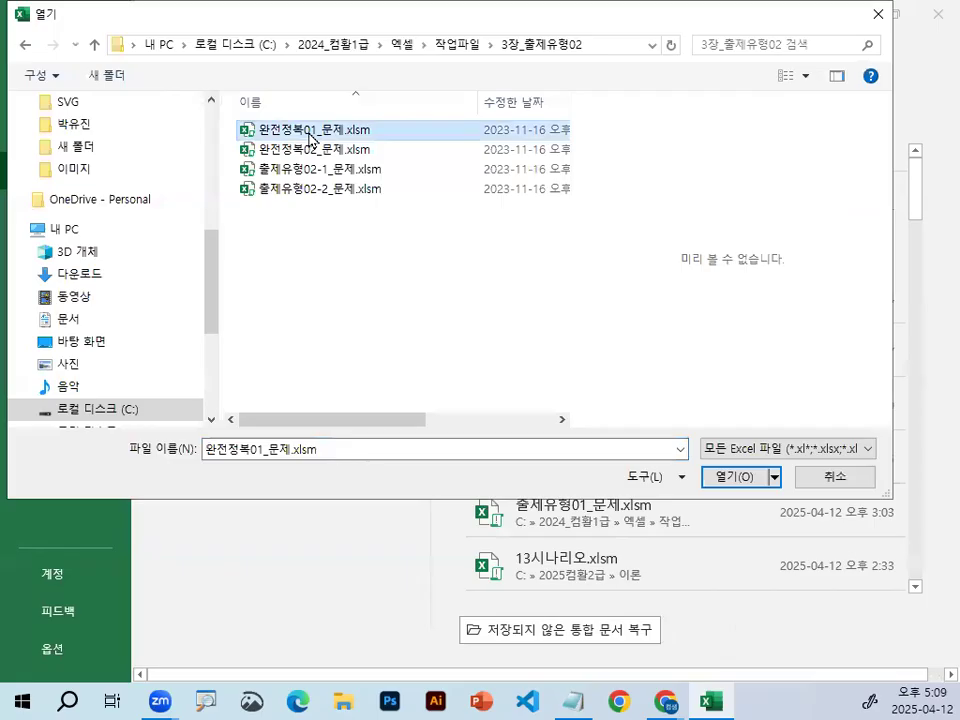
pyautogui.doubleClick(311, 134)
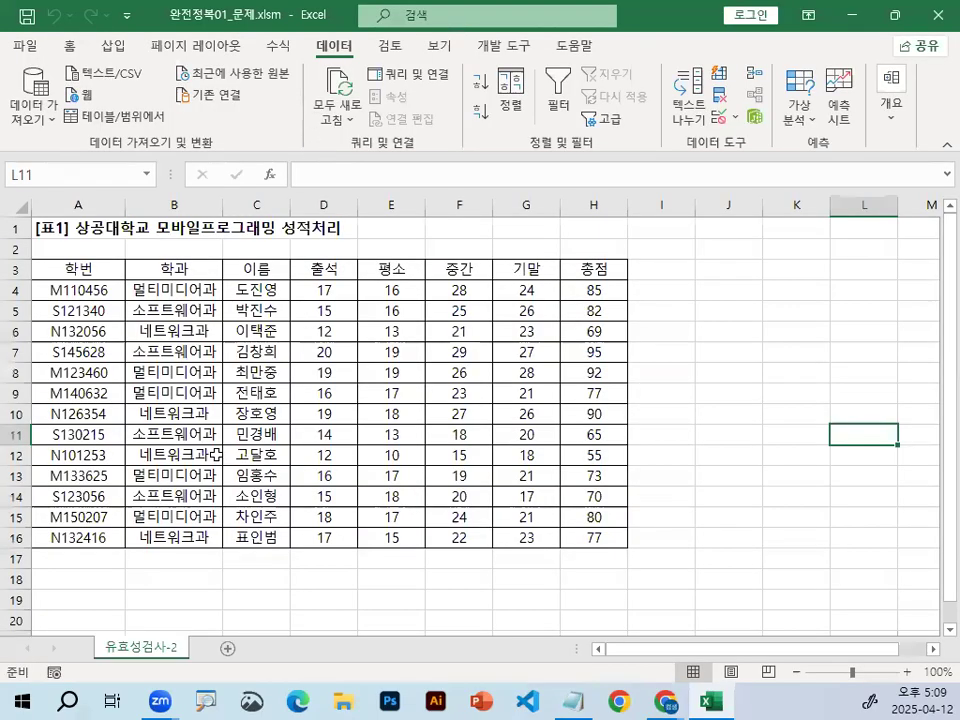
# Step: Select all the 중간 and 기말 scores in F4:G16 of the grade table, enlarging the sheet for readability
pyautogui.scroll(2, 253, 440)
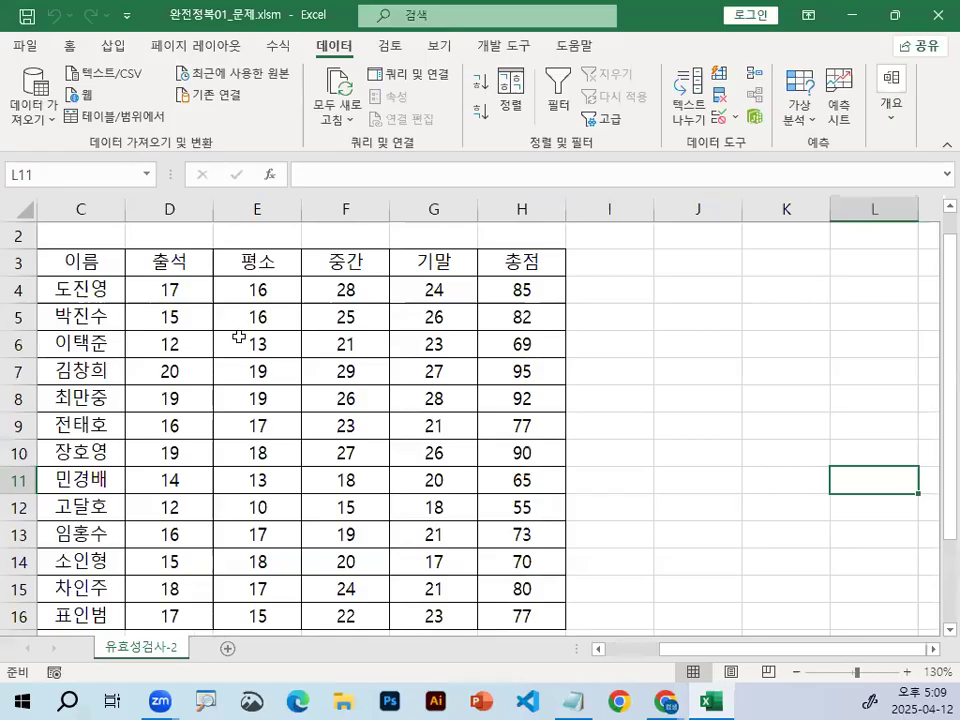
pyautogui.click(239, 337)
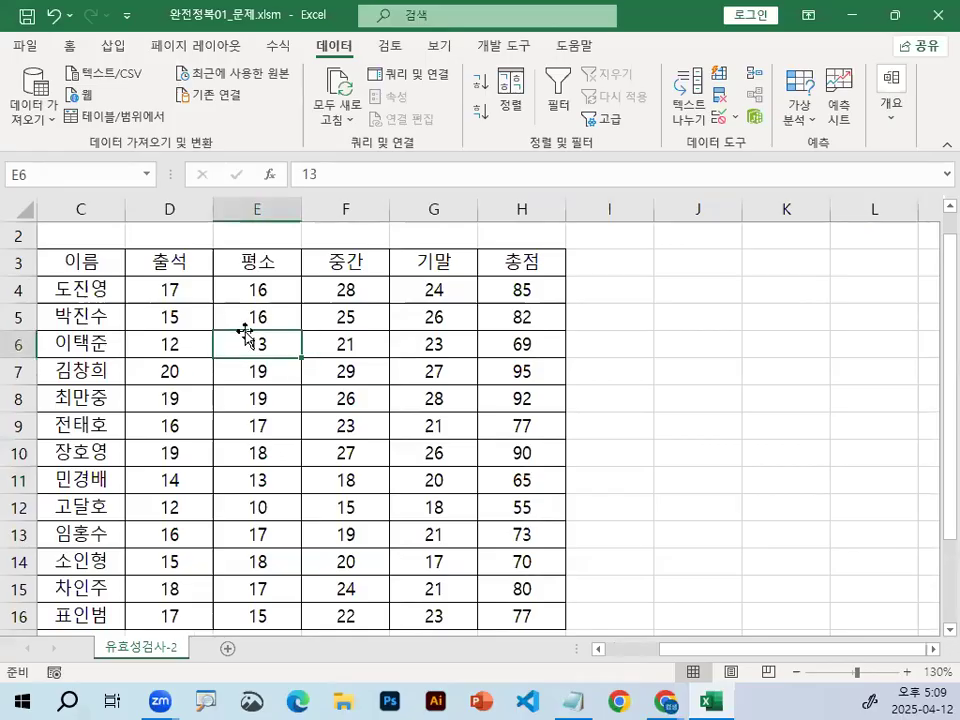
pyautogui.moveTo(340, 281); pyautogui.dragTo(433, 530)
pyautogui.moveTo(426, 308); pyautogui.dragTo(448, 284)
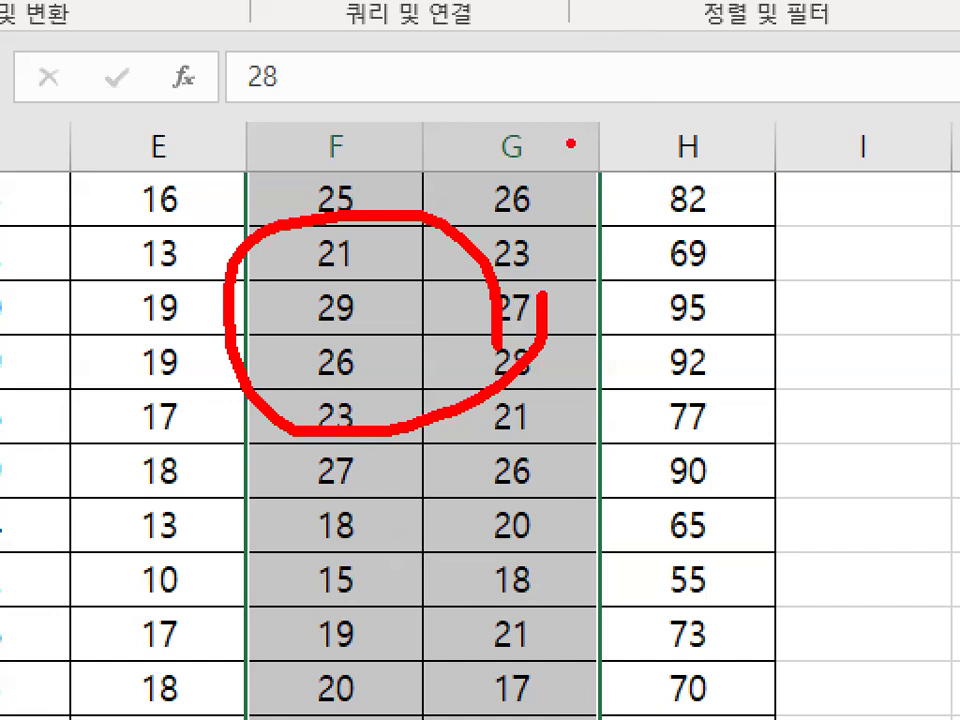
pyautogui.moveTo(606, 105)
pyautogui.mouseDown()
pyautogui.moveTo(628, 128)
pyautogui.moveTo(596, 157)
pyautogui.mouseUp()
pyautogui.moveTo(686, 104)
pyautogui.mouseDown()
pyautogui.moveTo(705, 118)
pyautogui.moveTo(665, 112)
pyautogui.mouseUp()
pyautogui.moveTo(688, 237)
pyautogui.mouseDown()
pyautogui.moveTo(640, 275)
pyautogui.moveTo(665, 326)
pyautogui.mouseUp()
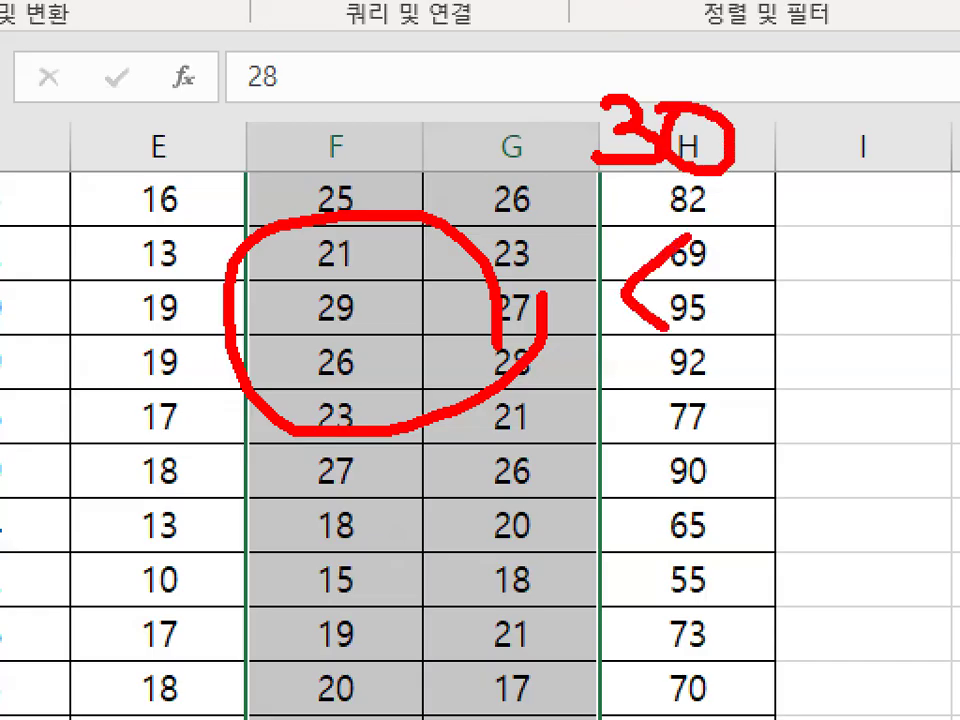
pyautogui.moveTo(697, 264)
pyautogui.mouseDown()
pyautogui.moveTo(735, 263)
pyautogui.moveTo(732, 284)
pyautogui.mouseUp()
pyautogui.moveTo(770, 250)
pyautogui.mouseDown()
pyautogui.moveTo(786, 282)
pyautogui.moveTo(778, 312)
pyautogui.mouseUp()
pyautogui.moveTo(848, 258); pyautogui.dragTo(856, 262)
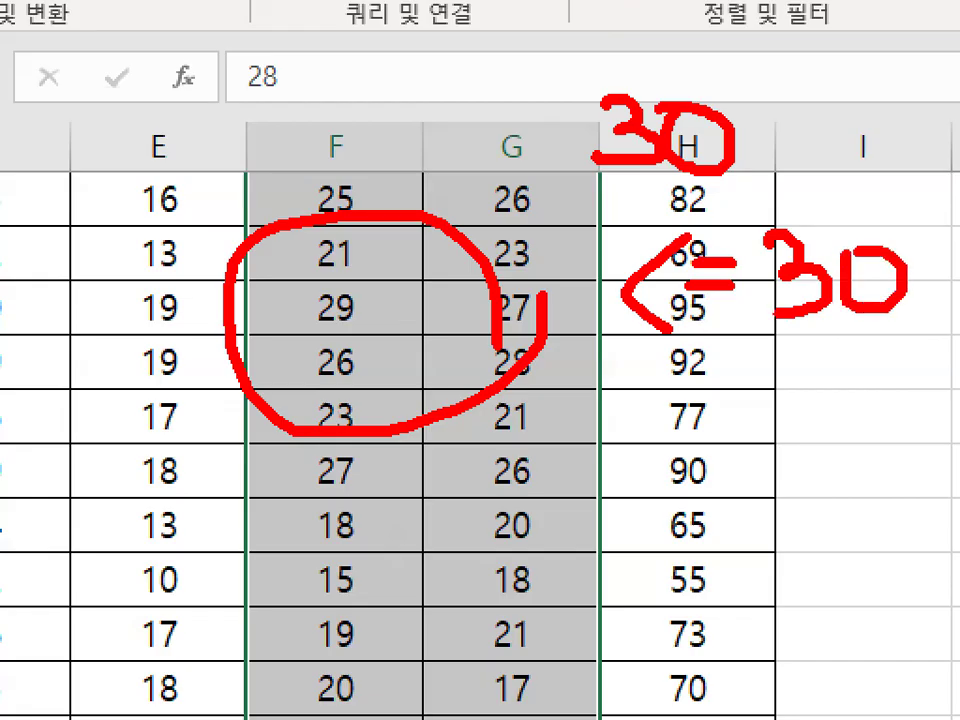
pyautogui.moveTo(936, 298)
pyautogui.mouseDown()
pyautogui.moveTo(640, 362)
pyautogui.moveTo(938, 290)
pyautogui.mouseUp()
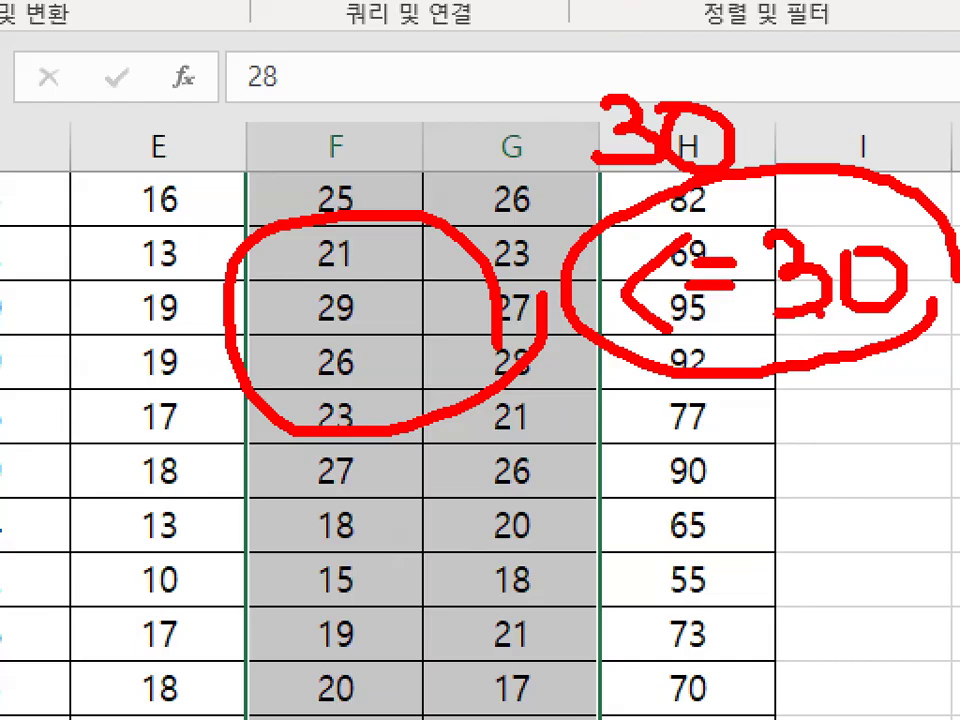
pyautogui.press('Escape')
pyautogui.scroll(2, 406, 316)
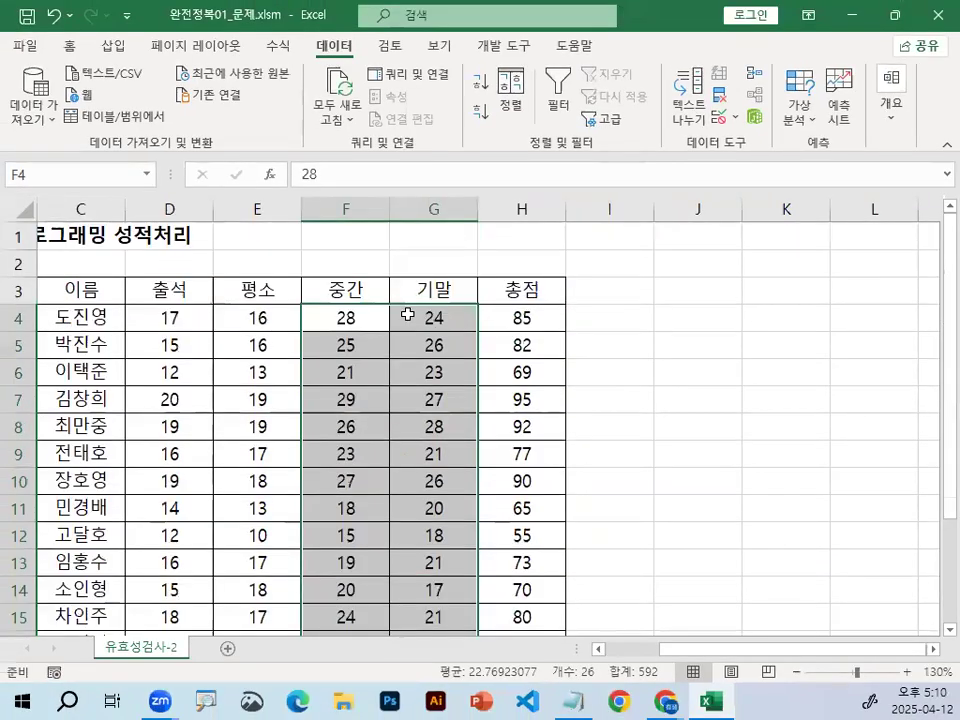
pyautogui.moveTo(360, 270); pyautogui.dragTo(381, 296)
pyautogui.moveTo(465, 295)
pyautogui.mouseDown()
pyautogui.moveTo(412, 300)
pyautogui.moveTo(463, 292)
pyautogui.mouseUp()
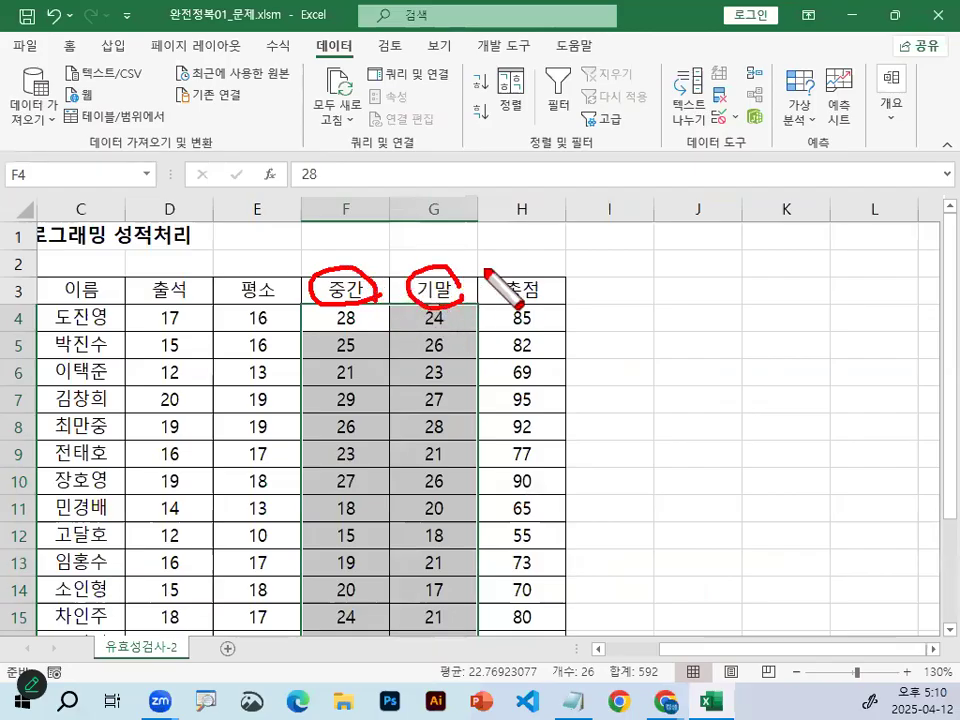
pyautogui.moveTo(580, 242)
pyautogui.mouseDown()
pyautogui.moveTo(604, 291)
pyautogui.moveTo(590, 244)
pyautogui.mouseUp()
pyautogui.moveTo(562, 376)
pyautogui.mouseDown()
pyautogui.moveTo(588, 375)
pyautogui.moveTo(626, 399)
pyautogui.moveTo(619, 384)
pyautogui.moveTo(620, 418)
pyautogui.mouseUp()
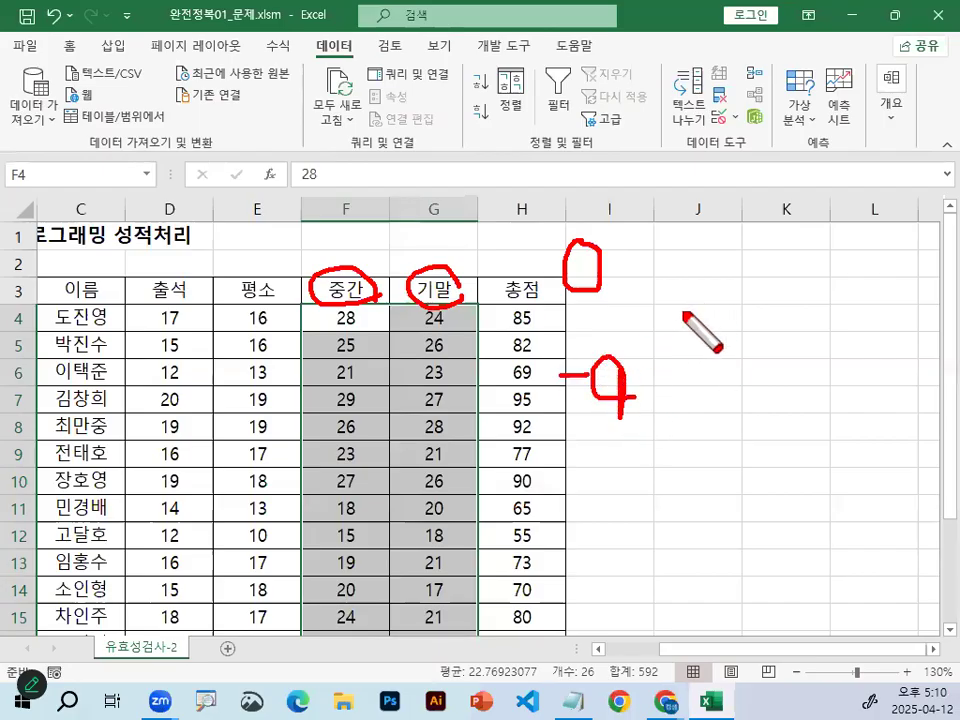
pyautogui.moveTo(644, 336); pyautogui.dragTo(672, 338)
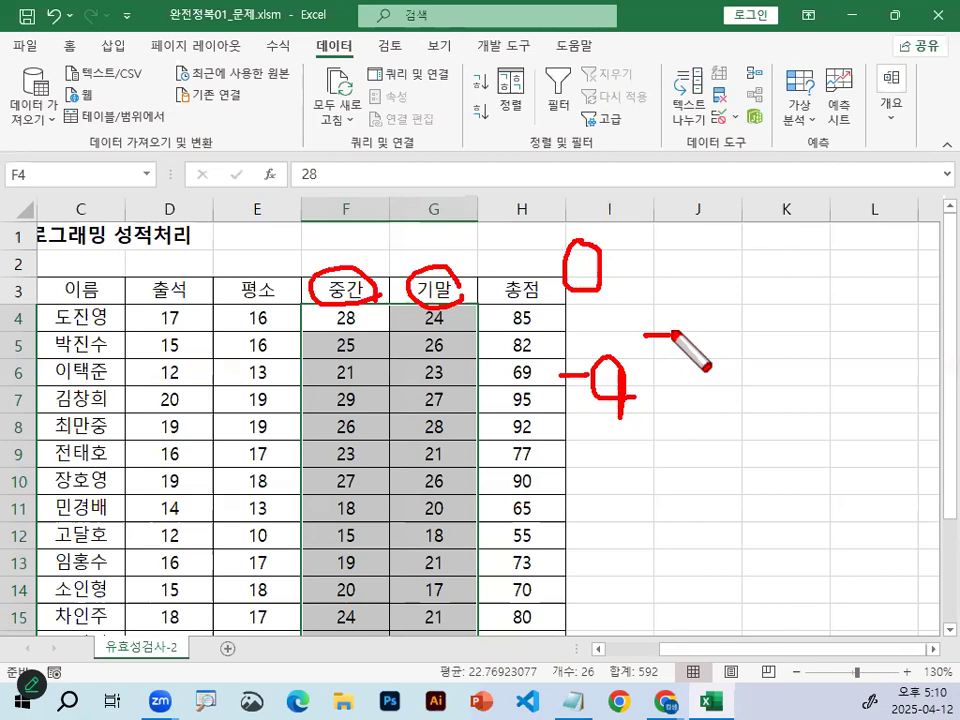
pyautogui.moveTo(704, 249)
pyautogui.mouseDown()
pyautogui.moveTo(718, 311)
pyautogui.moveTo(703, 250)
pyautogui.mouseUp()
pyautogui.press('Escape')
pyautogui.hotkey('ctrl', '2')
pyautogui.moveTo(603, 232)
pyautogui.mouseDown()
pyautogui.moveTo(659, 241)
pyautogui.moveTo(603, 232)
pyautogui.mouseUp()
pyautogui.moveTo(682, 272); pyautogui.dragTo(729, 264)
pyautogui.moveTo(760, 222); pyautogui.dragTo(758, 288)
pyautogui.moveTo(814, 242); pyautogui.dragTo(818, 282)
pyautogui.moveTo(563, 333); pyautogui.dragTo(933, 333)
pyautogui.moveTo(487, 320); pyautogui.dragTo(445, 300)
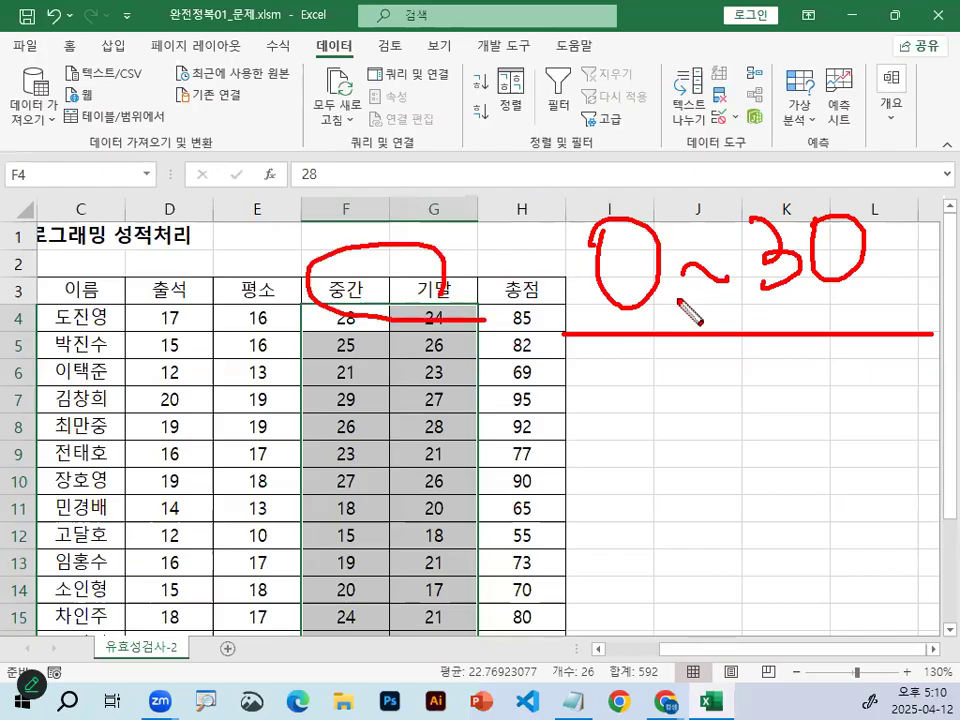
pyautogui.press('Escape')
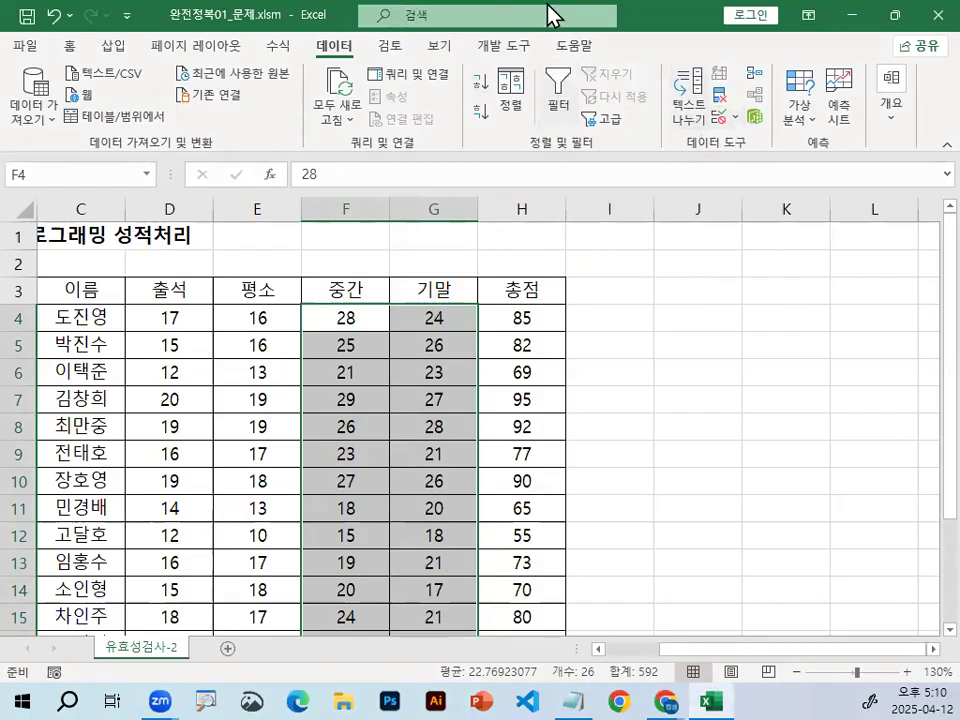
# Step: Start a data validation rule for F4:G16 that allows 정수 values using the 해당 범위 method
pyautogui.doubleClick(631, 11)
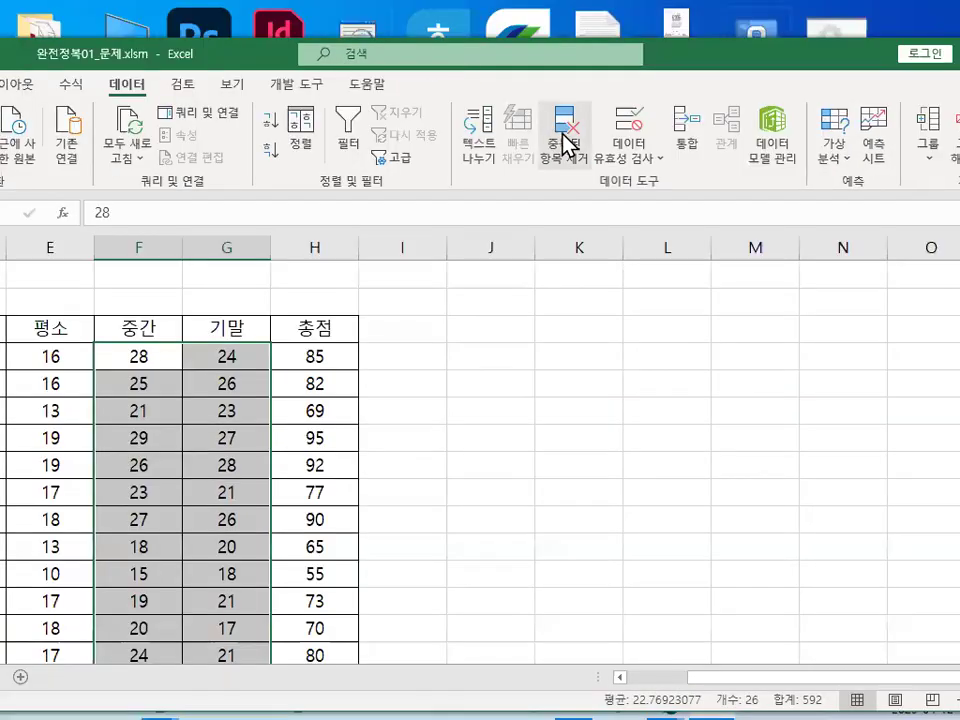
pyautogui.click(628, 130)
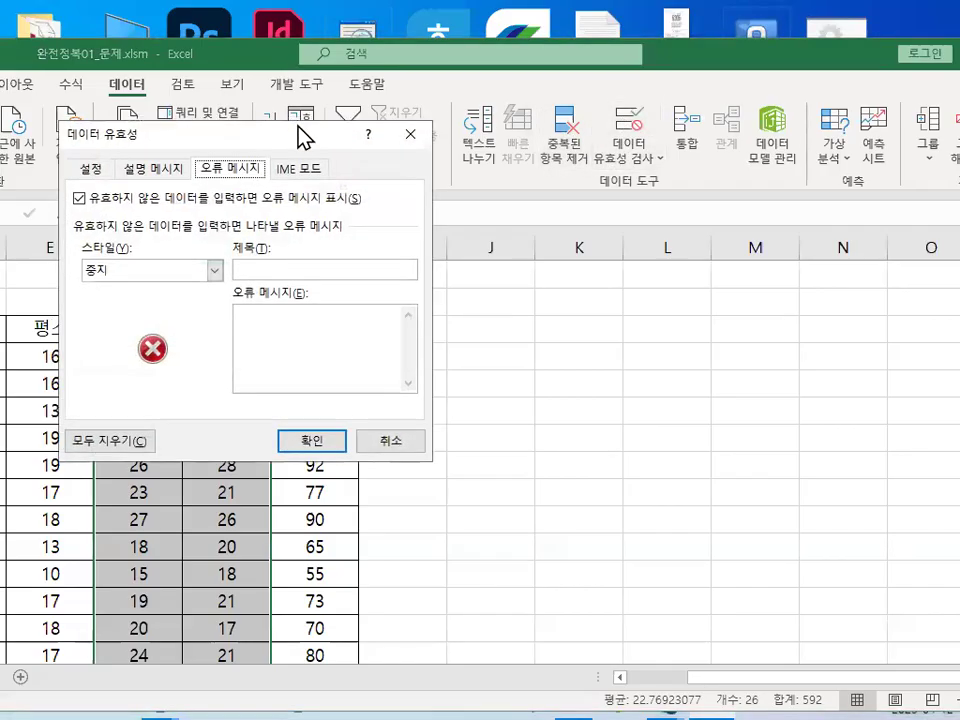
pyautogui.click(477, 205)
pyautogui.click(520, 268)
pyautogui.click(508, 303)
pyautogui.moveTo(519, 278); pyautogui.dragTo(518, 271)
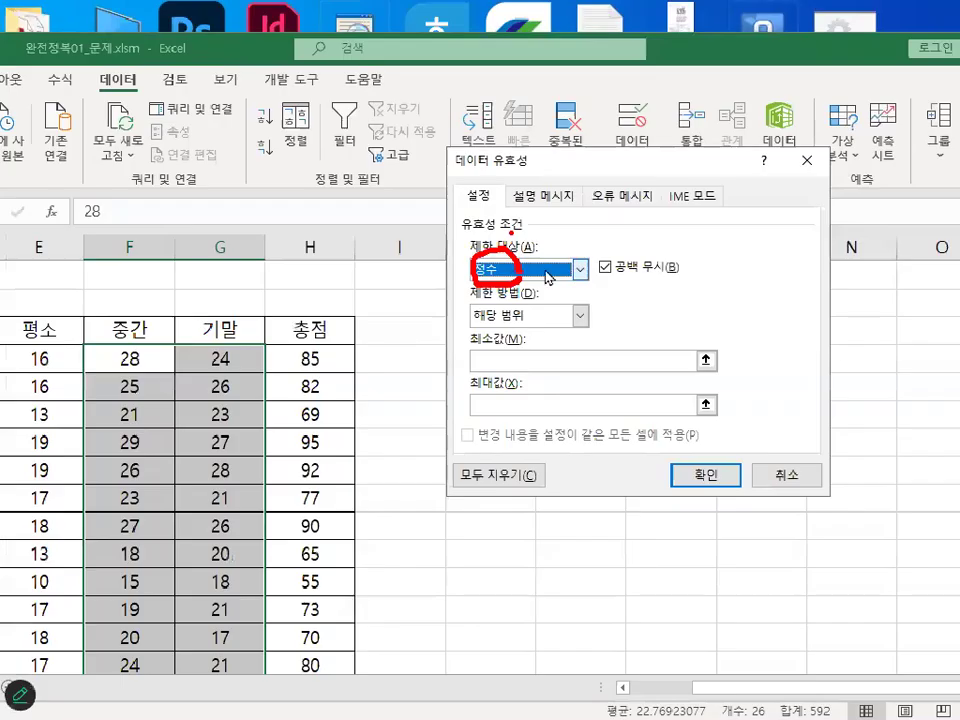
pyautogui.press('Escape')
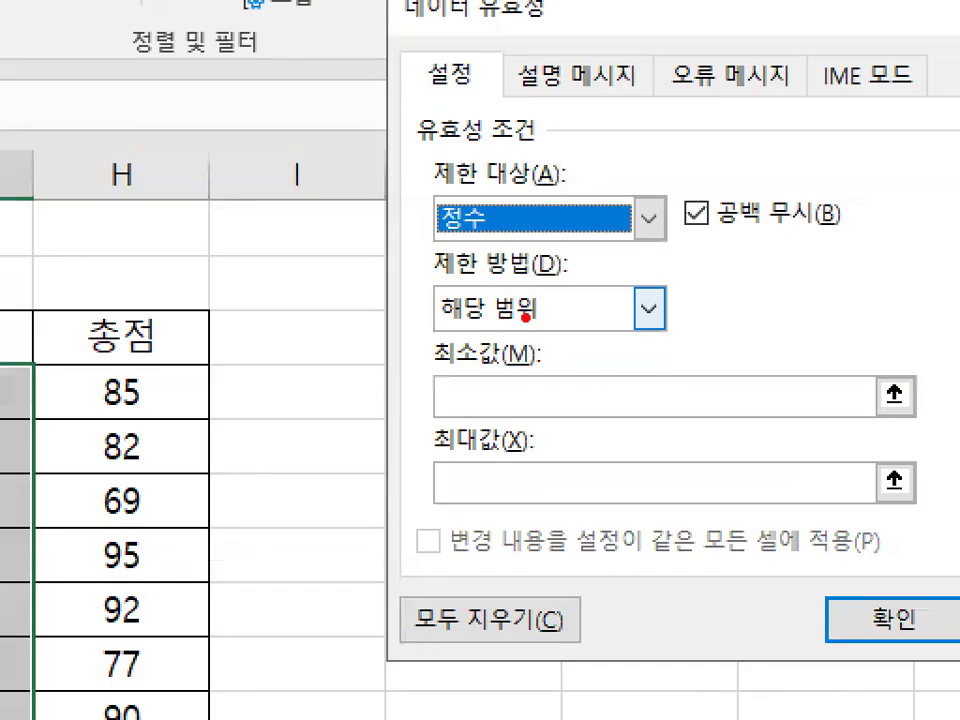
pyautogui.moveTo(537, 318)
pyautogui.mouseDown()
pyautogui.moveTo(446, 305)
pyautogui.moveTo(585, 322)
pyautogui.mouseUp()
pyautogui.press('Escape')
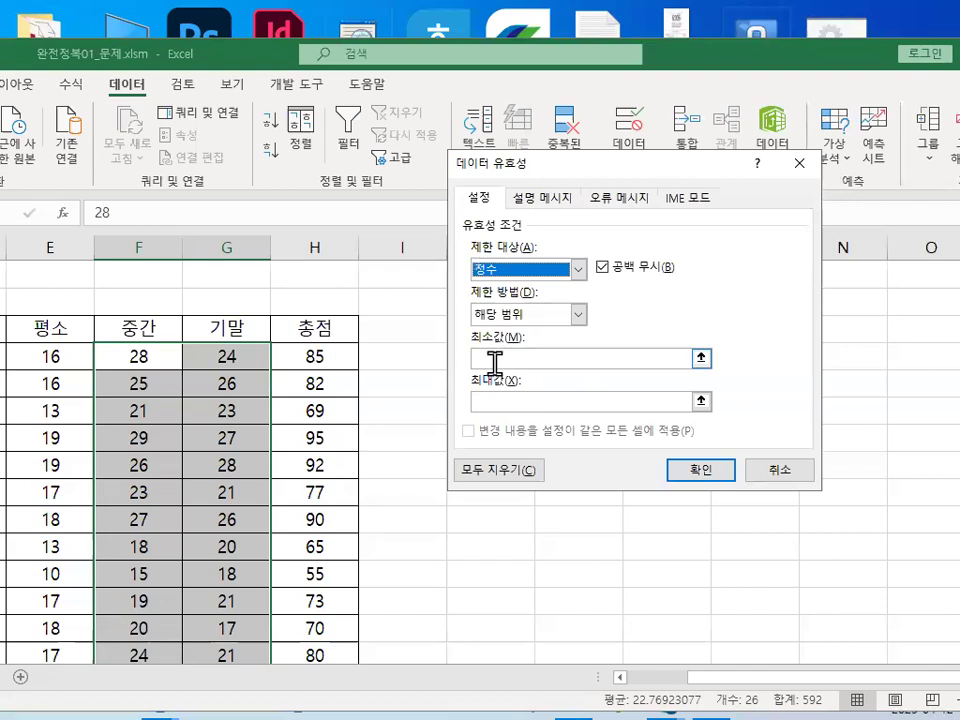
# Step: Limit the whole-number rule to a 최소값 of 0 and a 최대값 of 30
pyautogui.click(479, 400)
pyautogui.write('0')
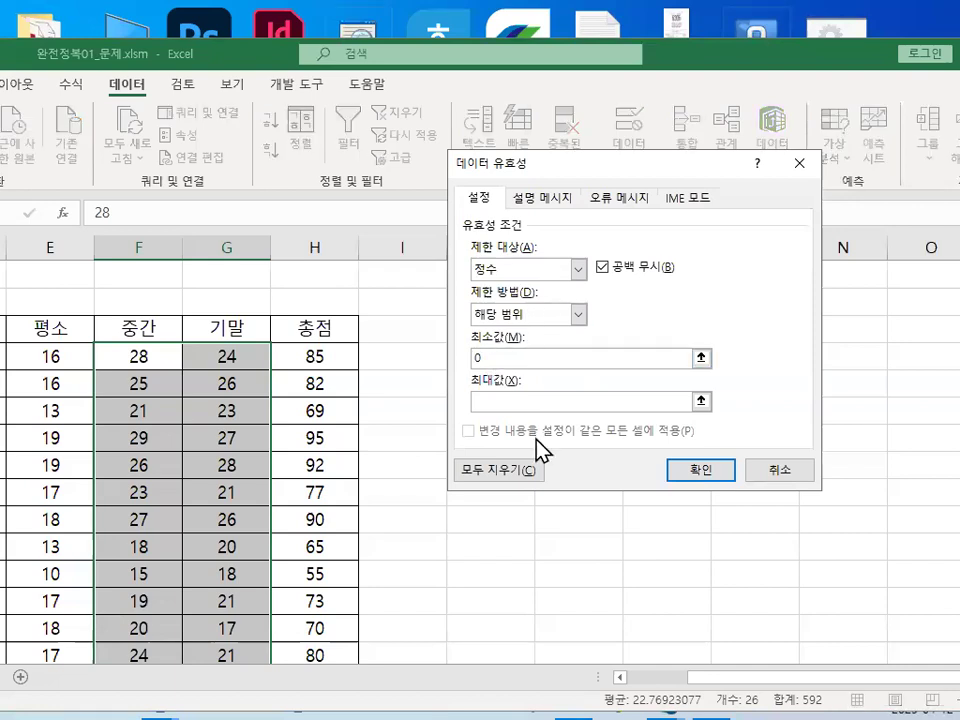
pyautogui.click(537, 402)
# Step: Add an input message to the validation rule with the title 입력범위 and the message 0~30
pyautogui.click(541, 200)
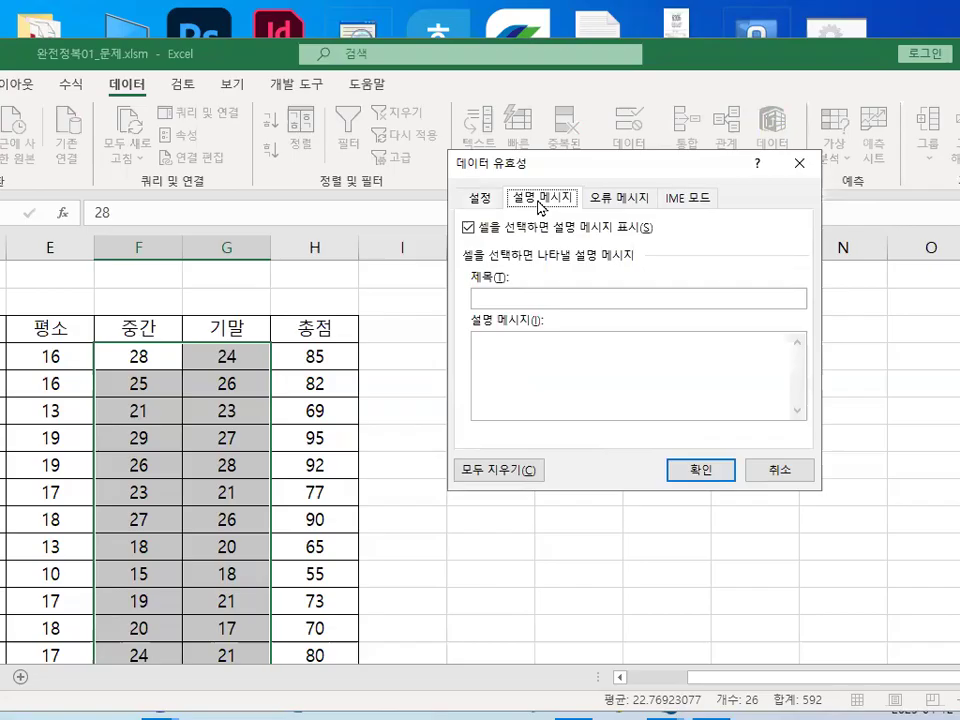
pyautogui.click(499, 297)
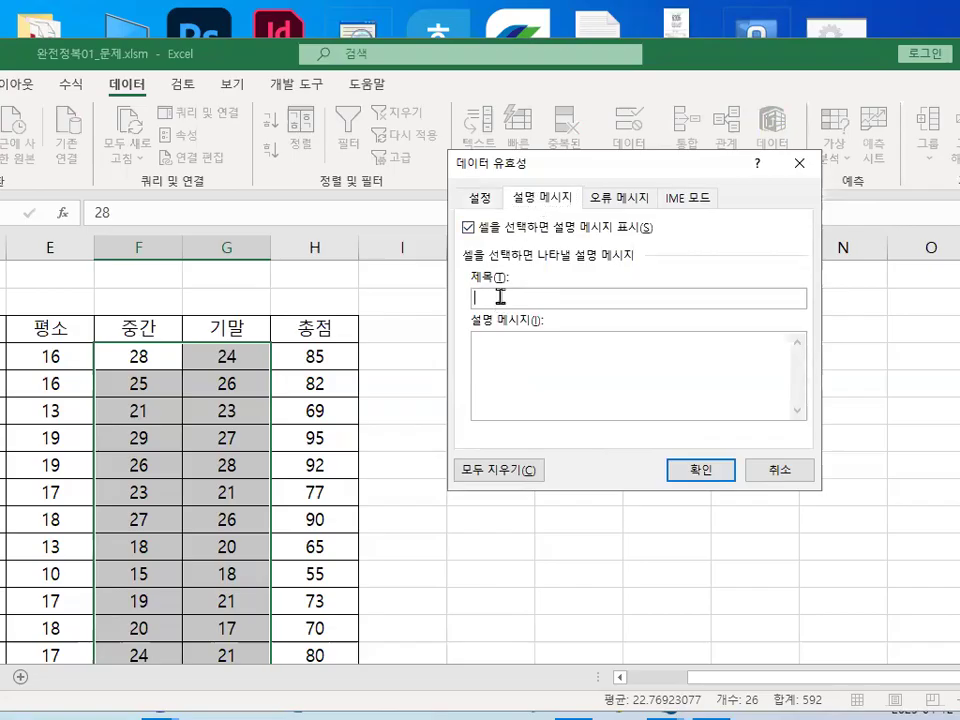
pyautogui.write('입력범위')
pyautogui.click(536, 369)
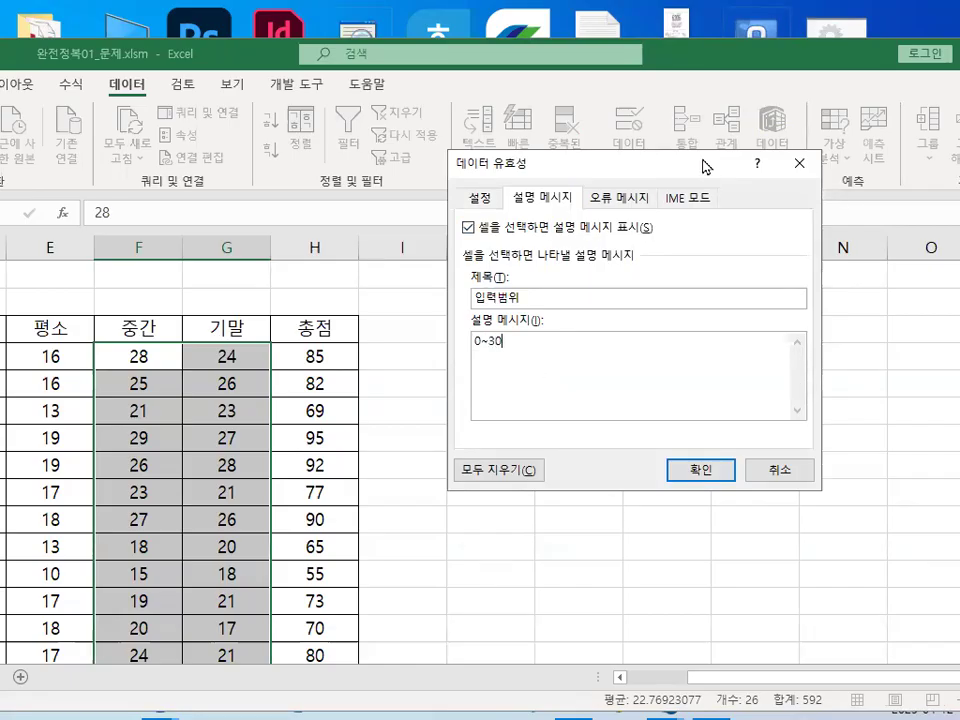
# Step: Set the validation rule's error alert to the 경고 style with the title 점수확인
pyautogui.click(619, 200)
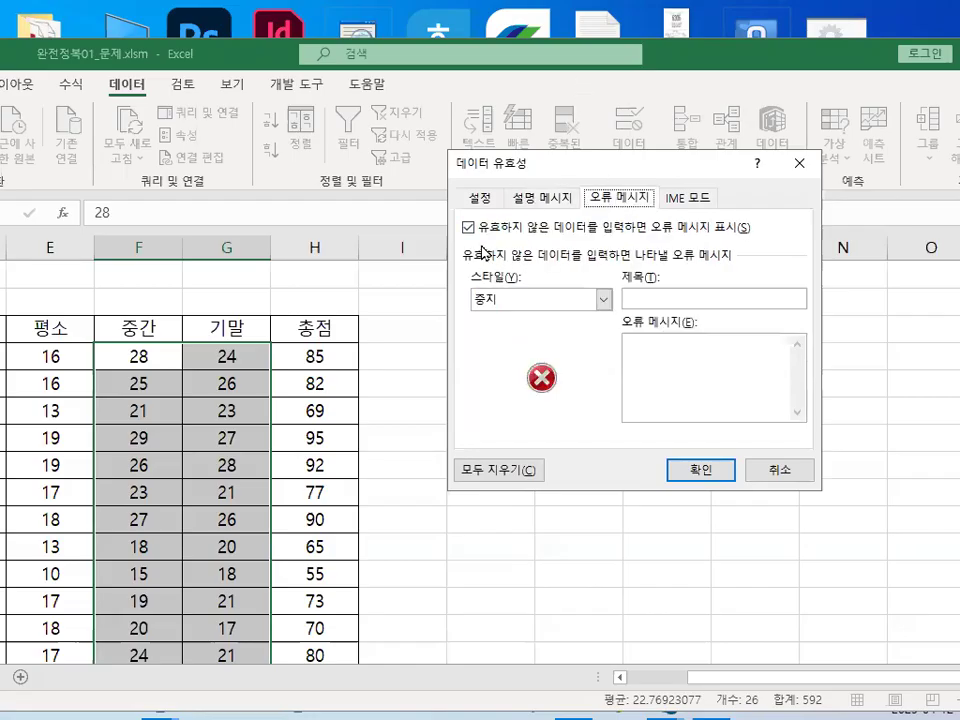
pyautogui.click(540, 298)
pyautogui.click(500, 331)
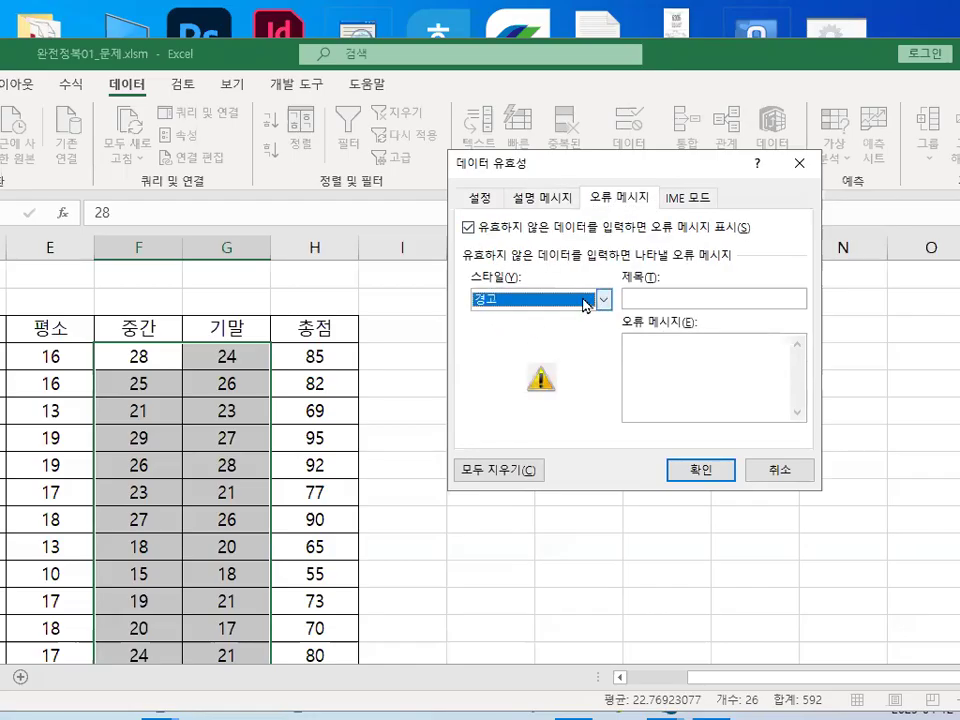
pyautogui.click(650, 299)
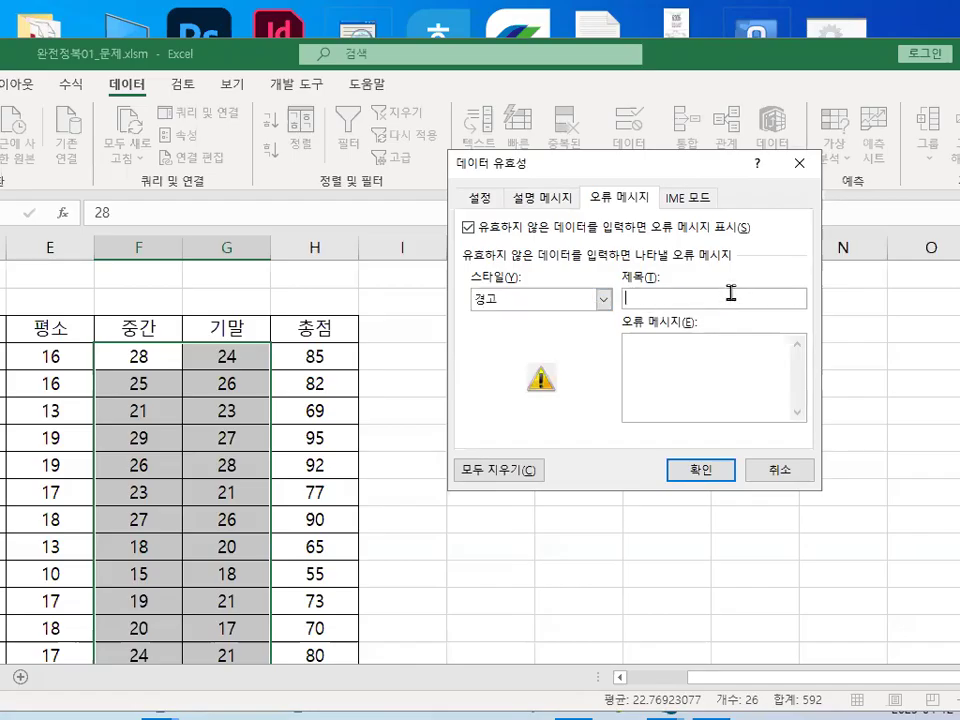
pyautogui.write('ㅈ점수확이ㄴ')
# Step: Enter 입력한 점수를 확인하세요. as the error message and apply the validation rule to the scores
pyautogui.click(729, 375)
pyautogui.click(686, 413)
pyautogui.write('ㅇㅂㅂ력한 ')
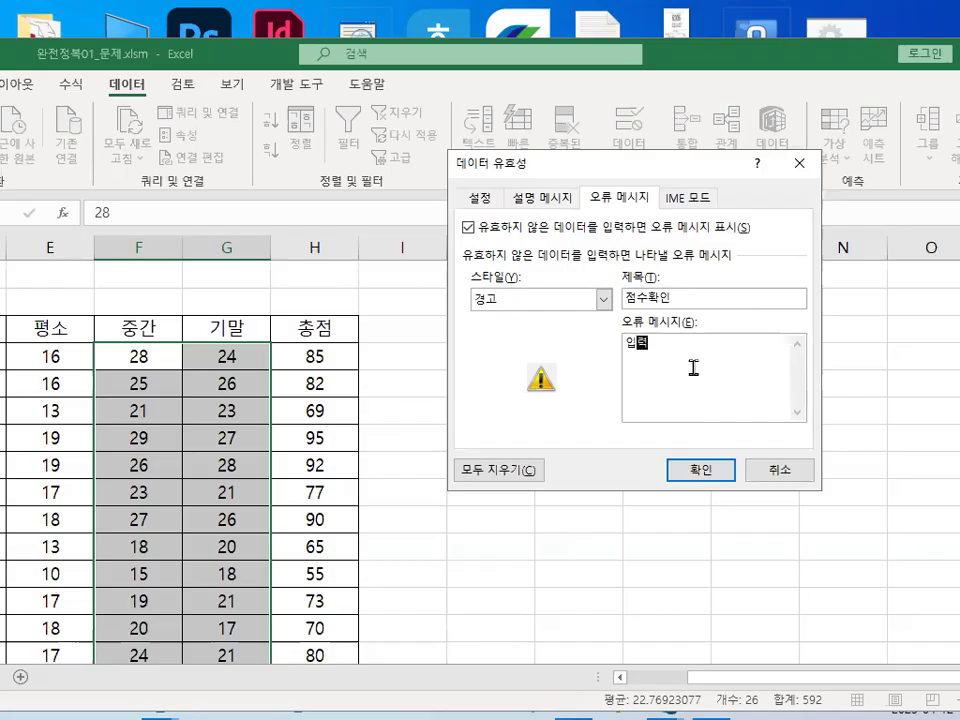
pyautogui.write('점ㅅ')
pyautogui.write('ㅜ를 확인하세요')
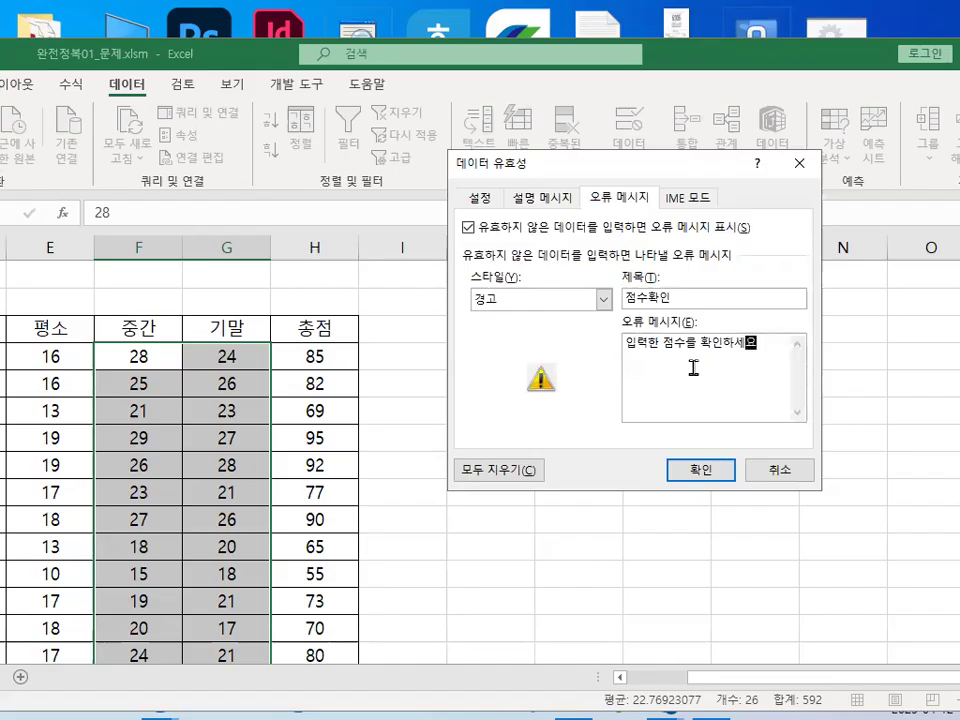
pyautogui.write('.')
pyautogui.click(717, 464)
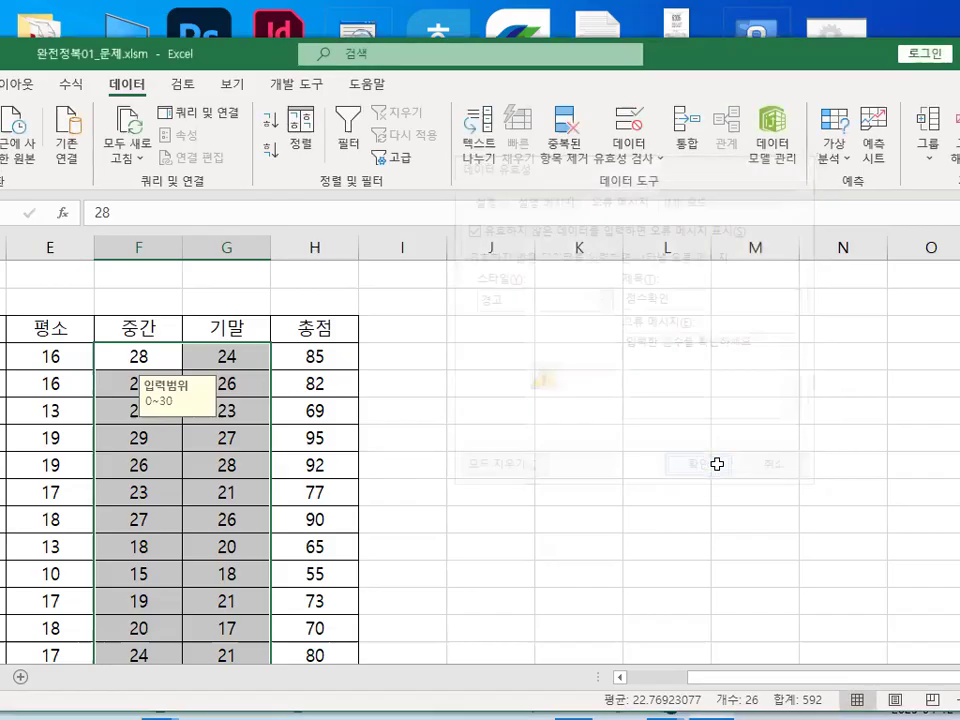
# Step: Test the rule by entering 31 as the first 중간 score in F4 and cancel the entry at the warning
pyautogui.click(208, 358)
pyautogui.moveTo(185, 367)
pyautogui.mouseDown()
pyautogui.moveTo(138, 377)
pyautogui.moveTo(197, 332)
pyautogui.moveTo(190, 372)
pyautogui.mouseUp()
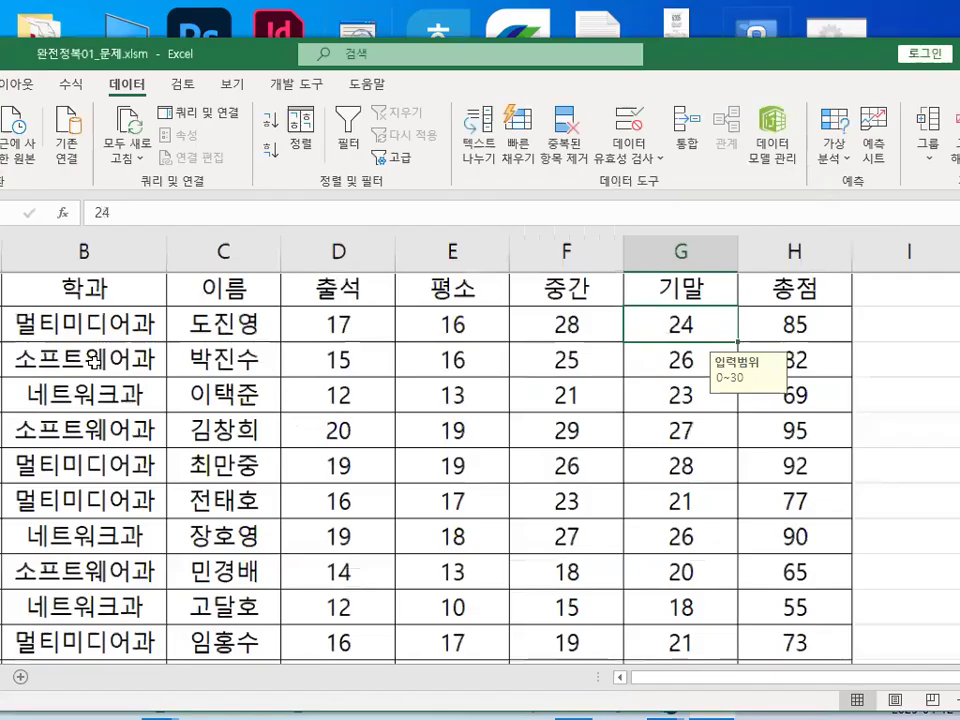
pyautogui.scroll(1, 321, 381)
pyautogui.scroll(1, 656, 418)
pyautogui.click(618, 400)
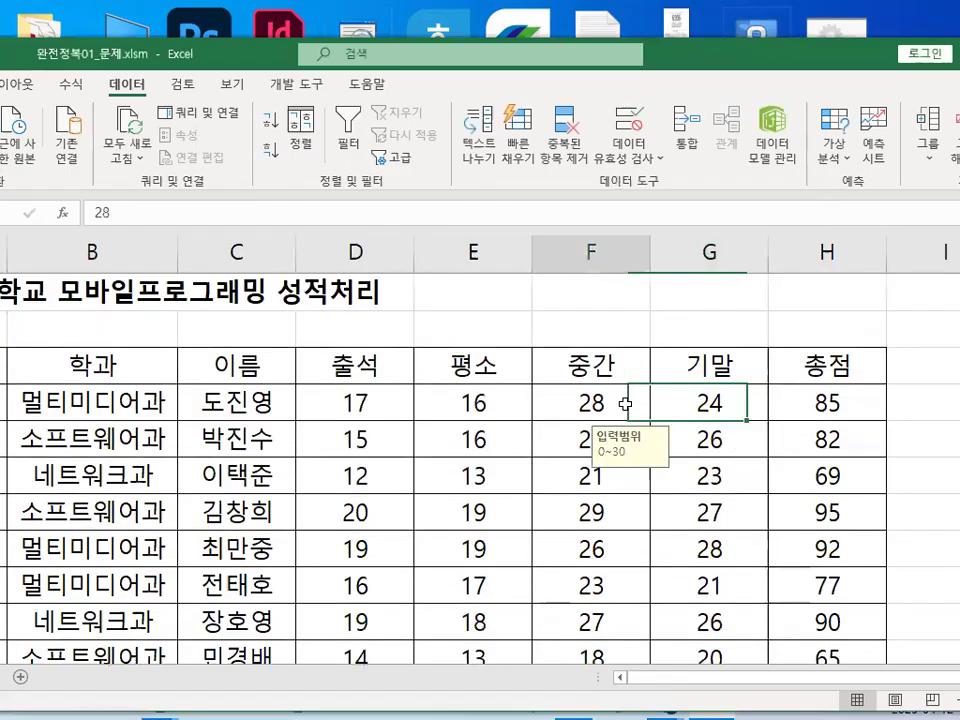
pyautogui.write('31')
pyautogui.press('Return')
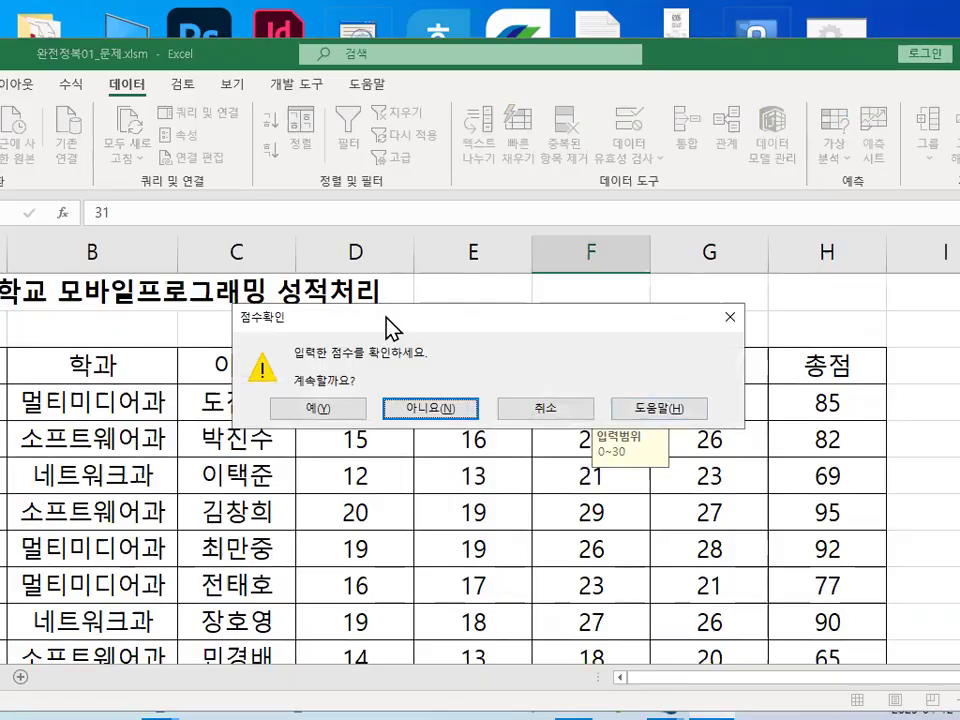
pyautogui.moveTo(386, 318); pyautogui.dragTo(424, 276)
pyautogui.hotkey('ctrl', '1')
pyautogui.moveTo(722, 372)
pyautogui.mouseDown()
pyautogui.moveTo(723, 446)
pyautogui.moveTo(708, 401)
pyautogui.mouseUp()
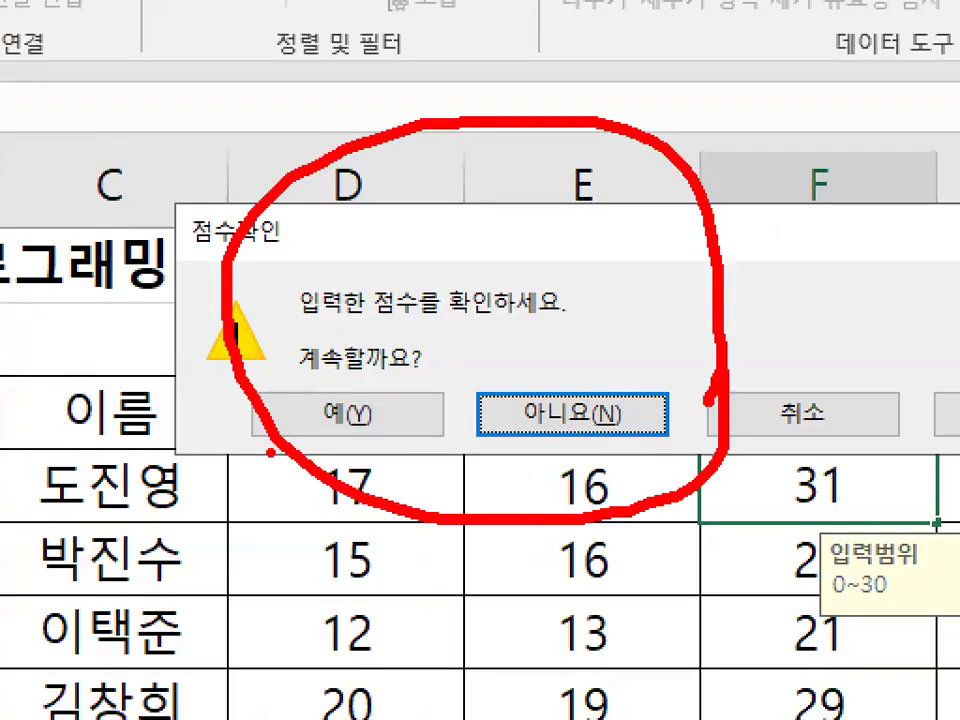
pyautogui.press('Escape')
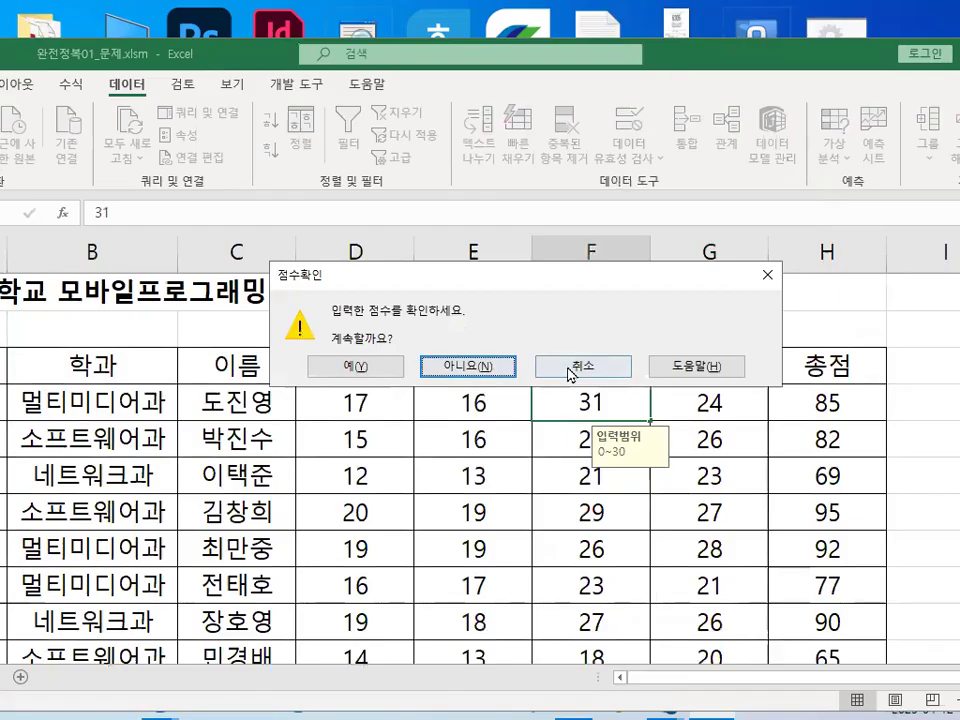
pyautogui.click(568, 364)
pyautogui.click(565, 483)
pyautogui.click(613, 404)
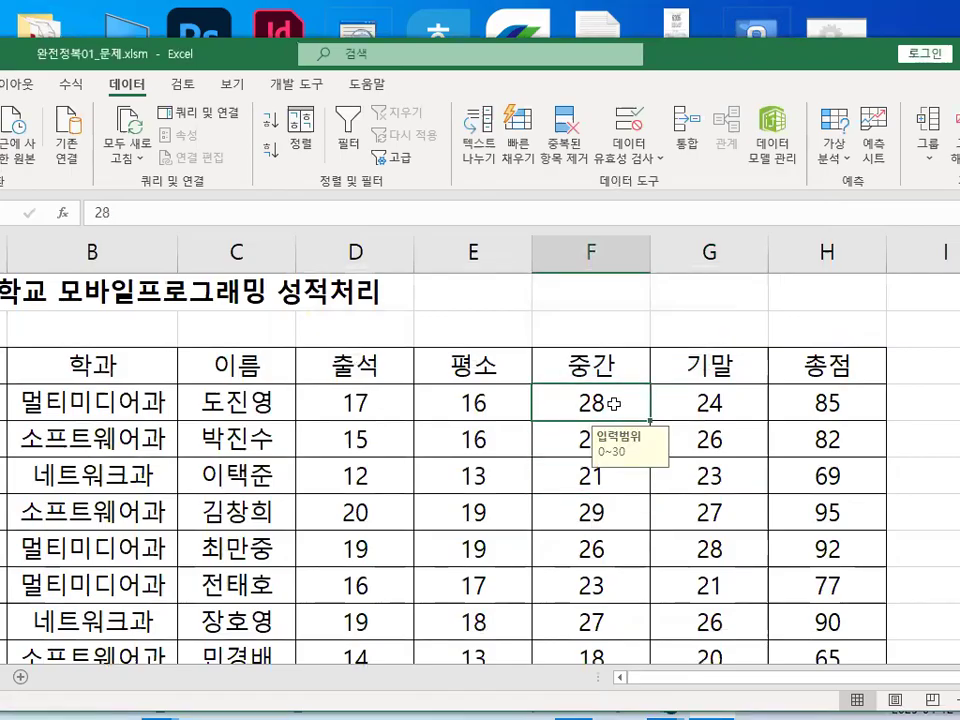
# Step: Turn on the automatic filter for the grade table
pyautogui.click(374, 399)
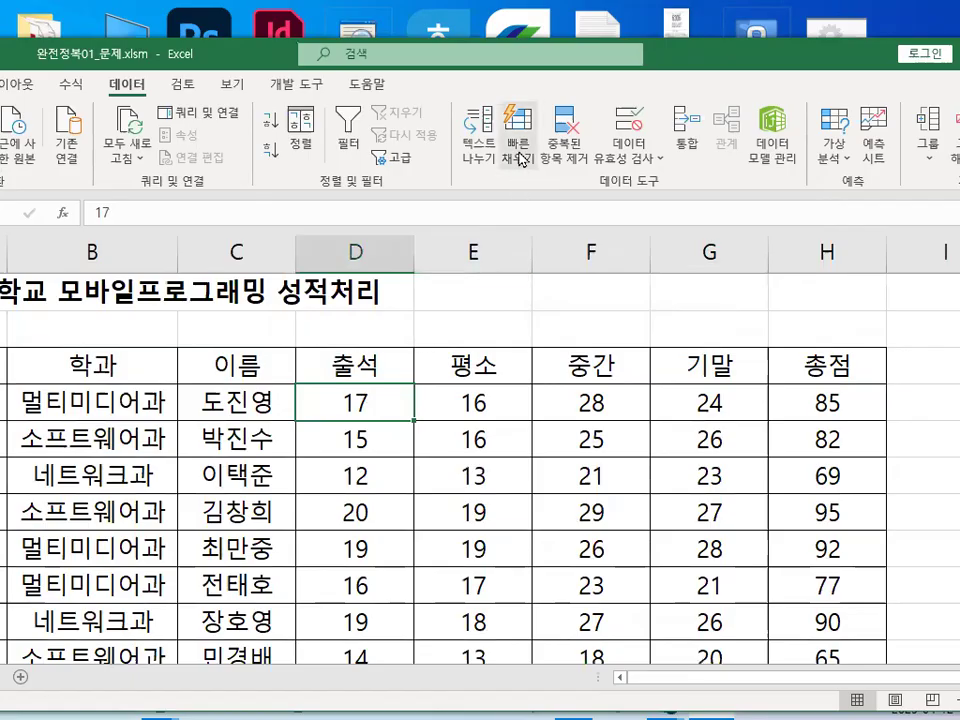
pyautogui.click(357, 122)
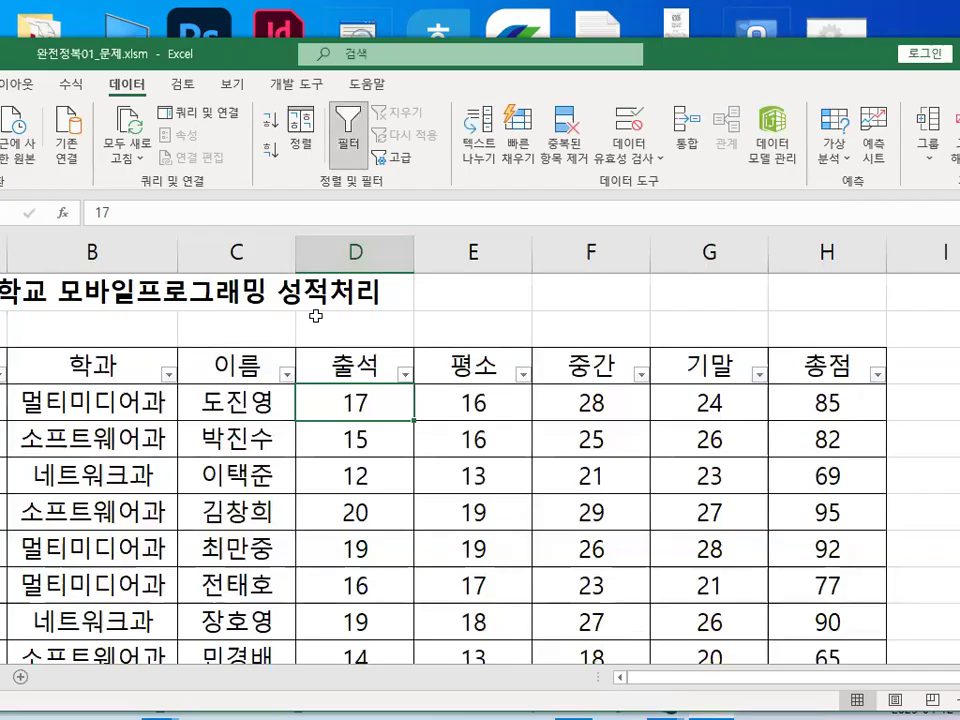
pyautogui.click(167, 373)
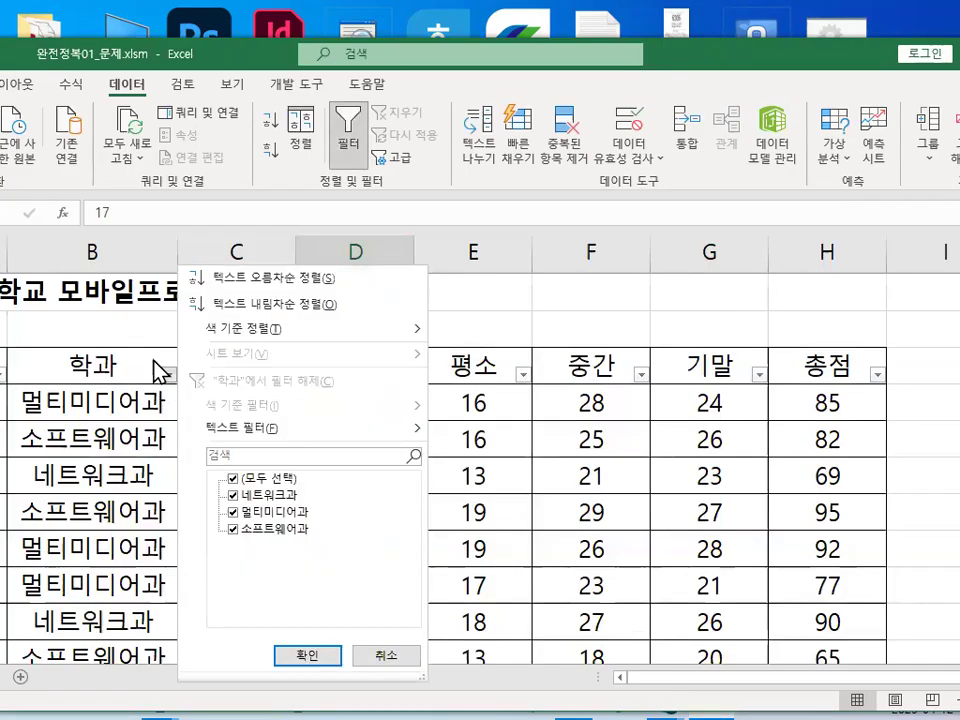
pyautogui.click(232, 478)
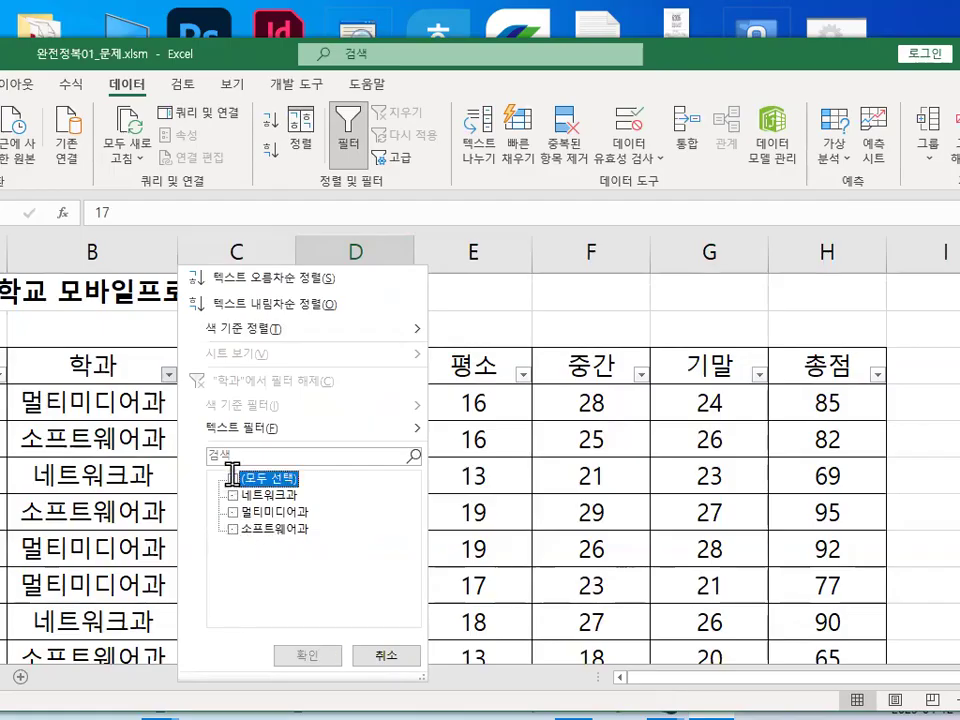
pyautogui.click(232, 528)
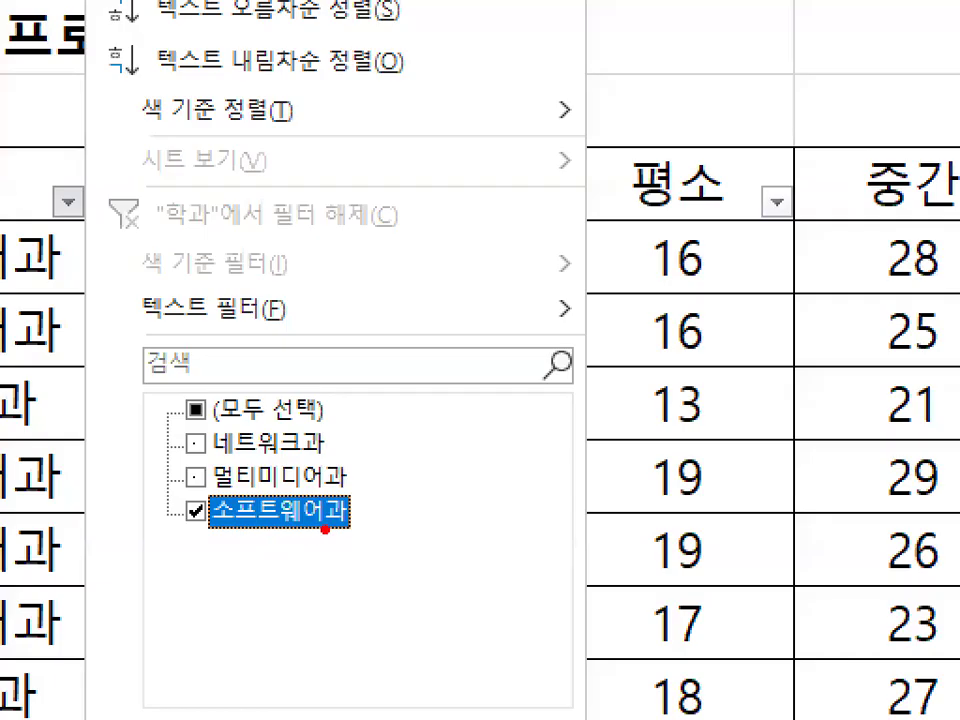
pyautogui.moveTo(325, 529)
pyautogui.mouseDown()
pyautogui.moveTo(298, 478)
pyautogui.moveTo(325, 524)
pyautogui.mouseUp()
pyautogui.press('Escape')
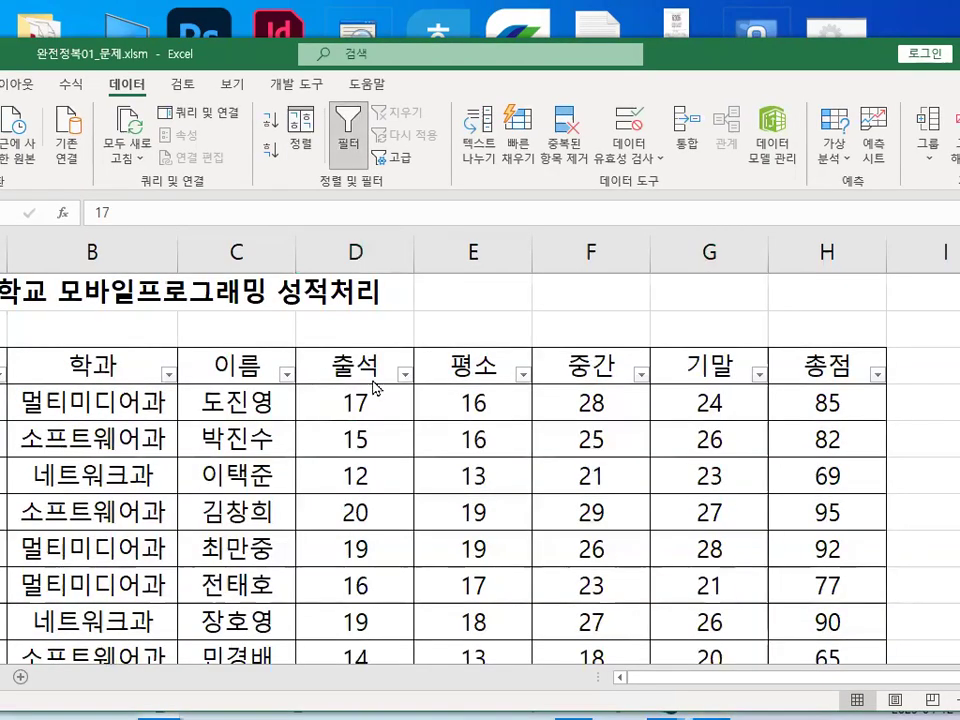
# Step: Filter the 학과 column to show only the 소프트웨어과 rows
pyautogui.click(169, 376)
pyautogui.click(234, 479)
pyautogui.click(233, 528)
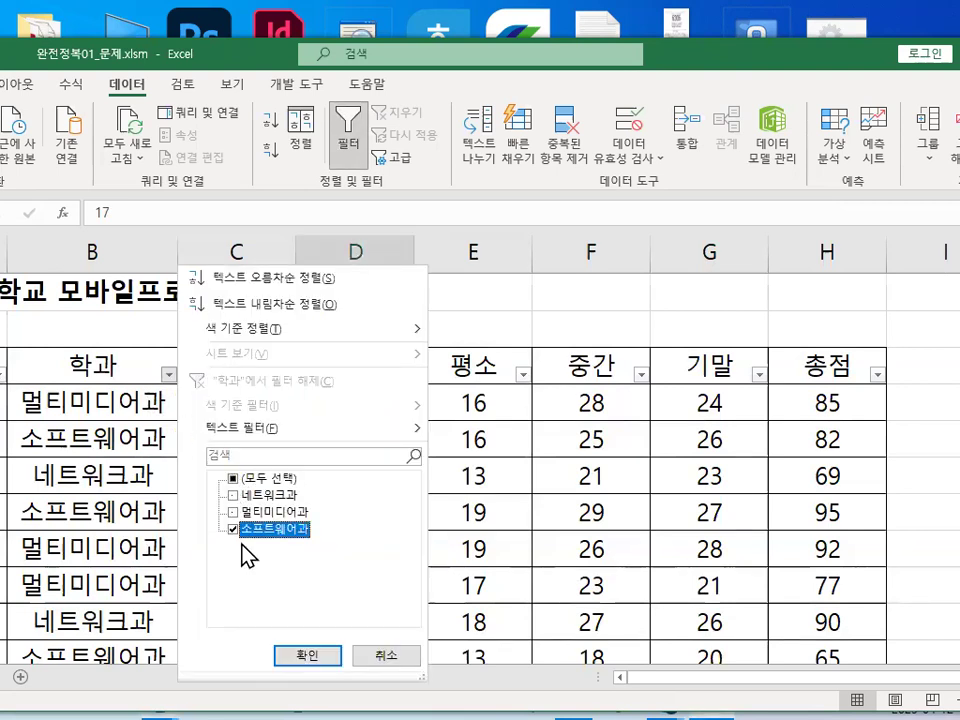
pyautogui.click(302, 656)
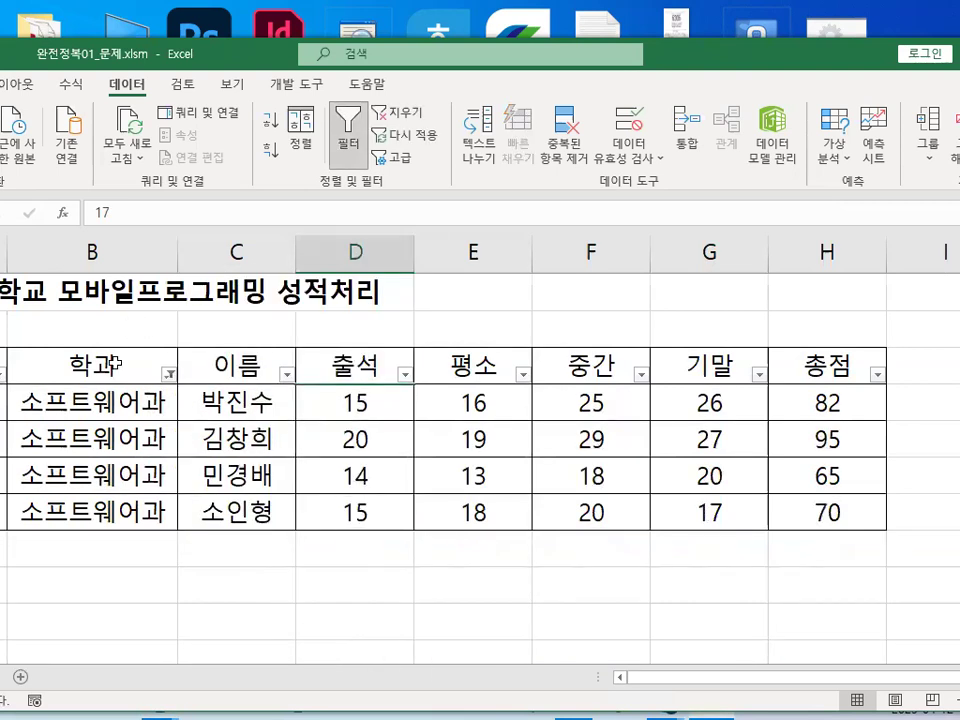
# Step: Review the text filter conditions available for the 학과 column, leaving the filter as it is
pyautogui.click(169, 375)
pyautogui.moveTo(240, 430)
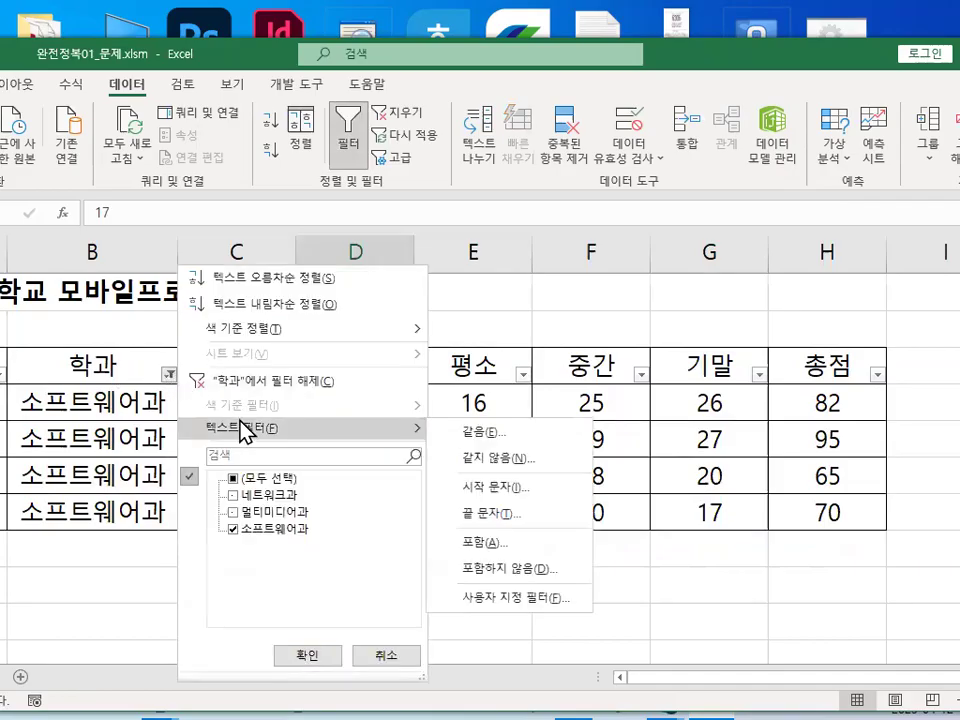
pyautogui.hotkey('ctrl', '1')
pyautogui.click(507, 482)
pyautogui.moveTo(395, 514); pyautogui.dragTo(504, 514)
pyautogui.moveTo(388, 554); pyautogui.dragTo(526, 557)
pyautogui.moveTo(398, 616); pyautogui.dragTo(510, 632)
pyautogui.moveTo(418, 497)
pyautogui.mouseDown()
pyautogui.moveTo(386, 521)
pyautogui.moveTo(378, 580)
pyautogui.moveTo(395, 665)
pyautogui.mouseUp()
pyautogui.moveTo(165, 462); pyautogui.dragTo(65, 595)
pyautogui.moveTo(79, 454)
pyautogui.mouseDown()
pyautogui.moveTo(183, 581)
pyautogui.moveTo(254, 624)
pyautogui.mouseUp()
pyautogui.press('Escape')
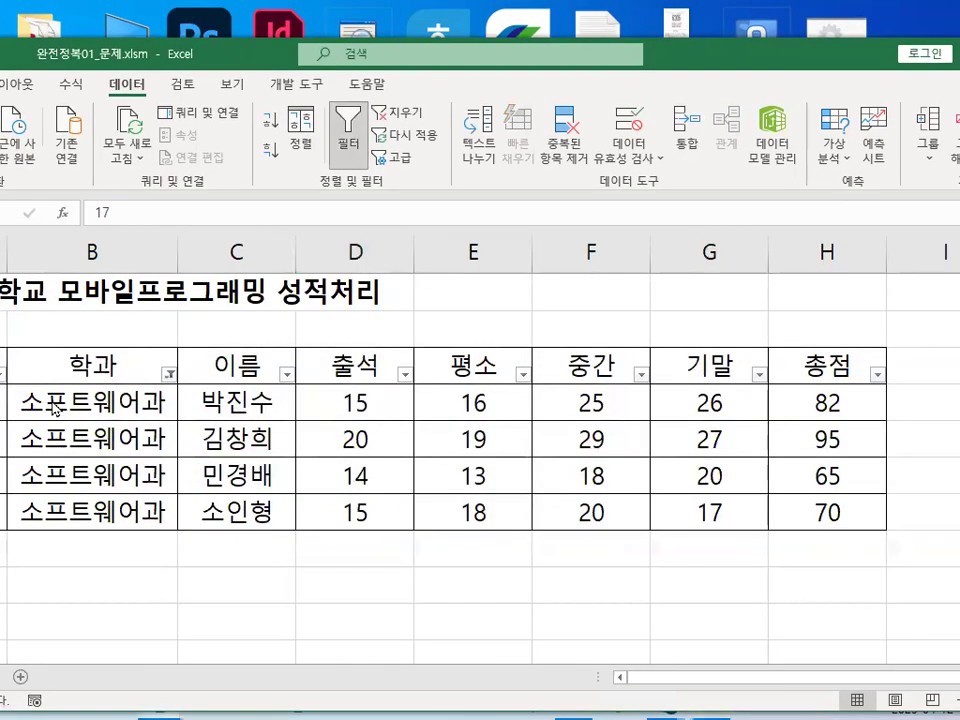
# Step: Examine the filtered 소프트웨어과 records together with their row numbers
pyautogui.hotkey('ctrl', '1')
pyautogui.moveTo(193, 331); pyautogui.dragTo(273, 460)
pyautogui.press('Escape')
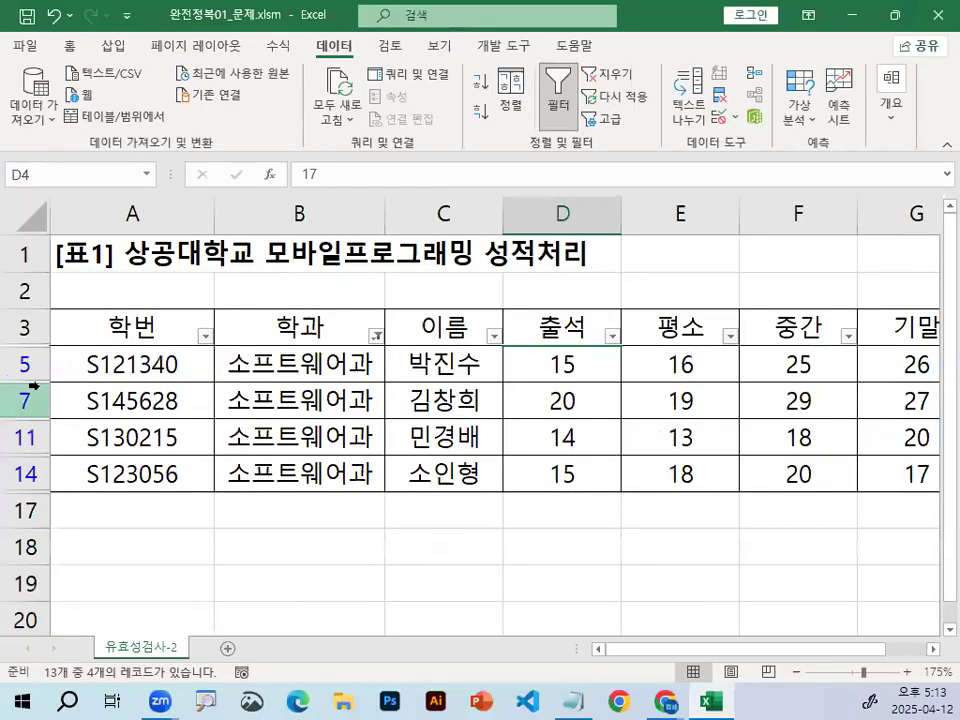
pyautogui.hotkey('ctrl', '1')
pyautogui.moveTo(16, 388); pyautogui.dragTo(92, 388)
pyautogui.moveTo(2, 433); pyautogui.dragTo(128, 433)
pyautogui.moveTo(2, 500); pyautogui.dragTo(143, 500)
pyautogui.moveTo(2, 597); pyautogui.dragTo(165, 597)
pyautogui.moveTo(120, 445)
pyautogui.mouseDown()
pyautogui.moveTo(335, 613)
pyautogui.moveTo(463, 520)
pyautogui.mouseUp()
pyautogui.press('Escape')
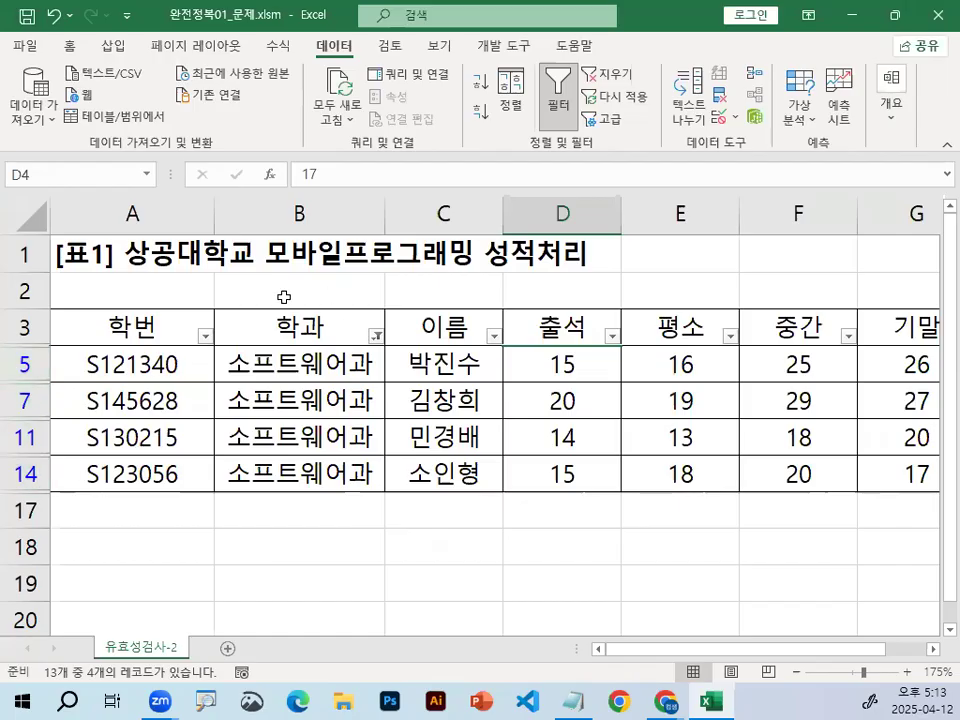
# Step: Close 완전정복01_문제.xlsm and open 완전정복02_문제.xlsm from the 3장_출제유형02 folder
pyautogui.click(25, 45)
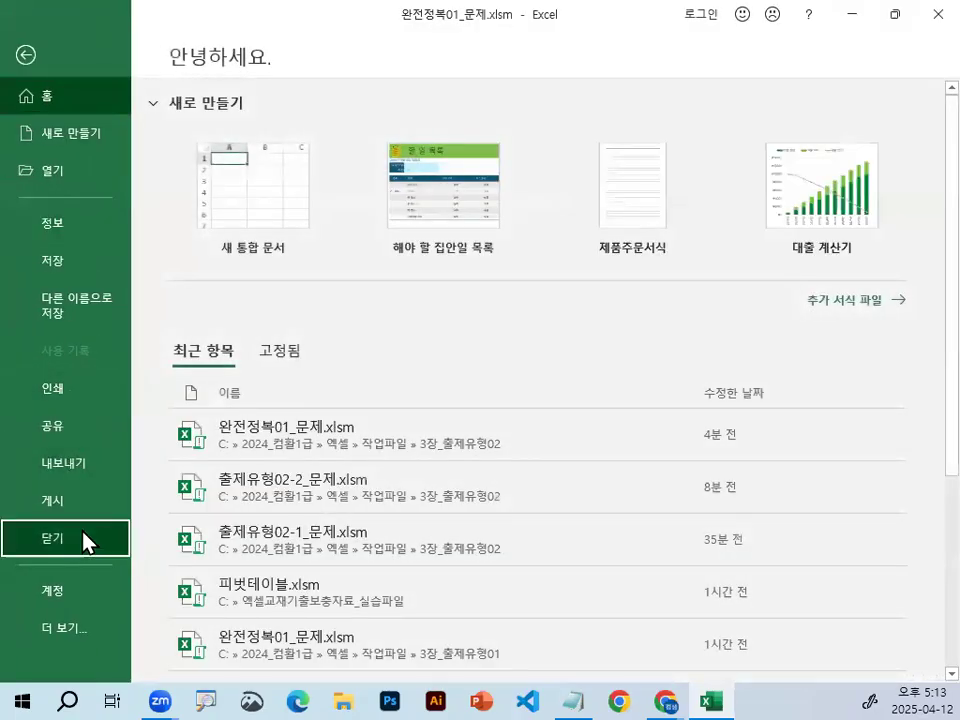
pyautogui.click(83, 532)
pyautogui.click(503, 378)
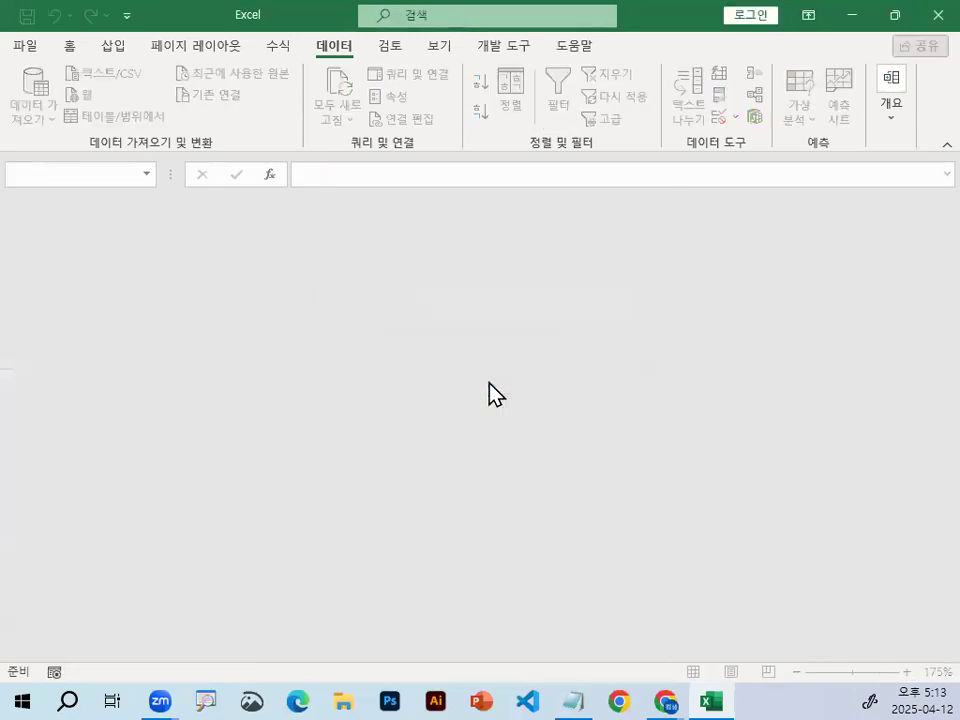
pyautogui.click(38, 48)
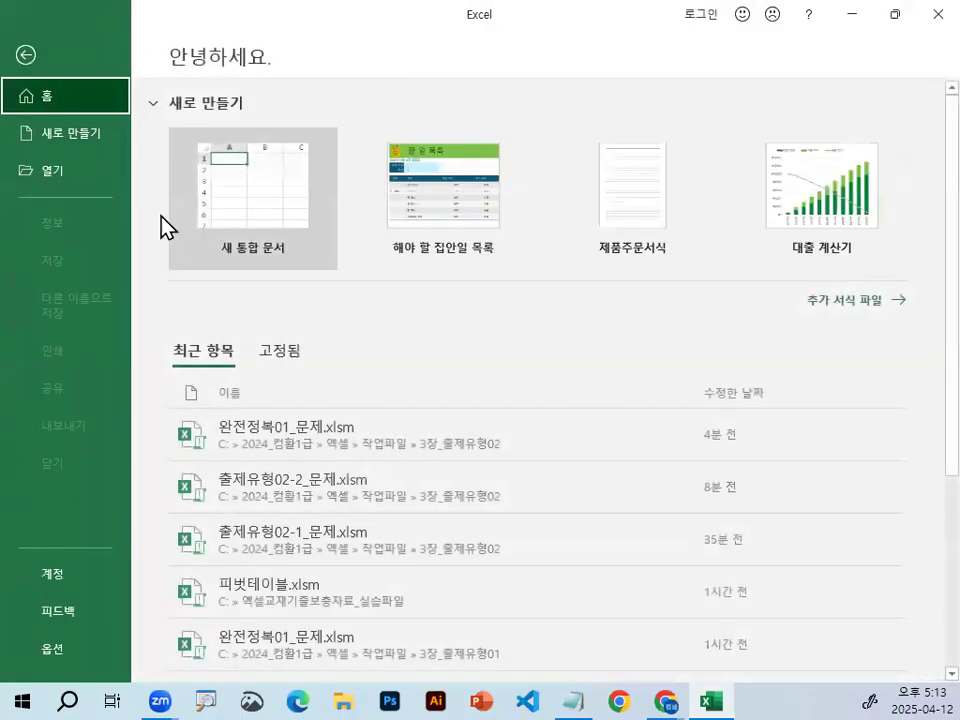
pyautogui.hotkey('ctrl', 'o')
pyautogui.click(328, 338)
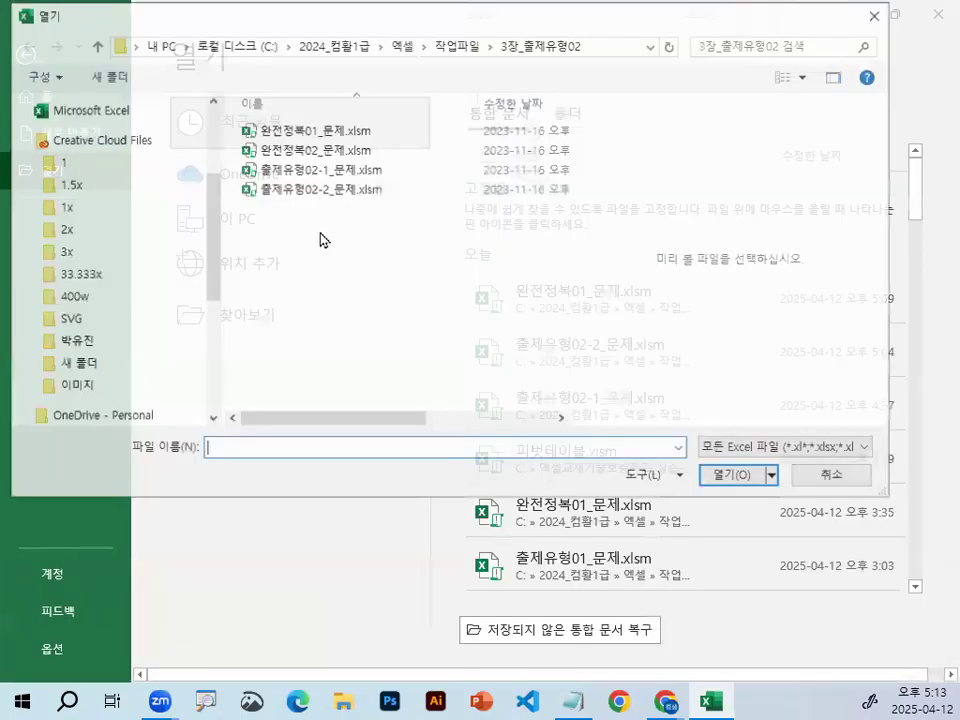
pyautogui.doubleClick(321, 148)
# Step: Start removing duplicates from the sales table on the 중복제거-2 sheet and deselect all comparison columns
pyautogui.click(257, 347)
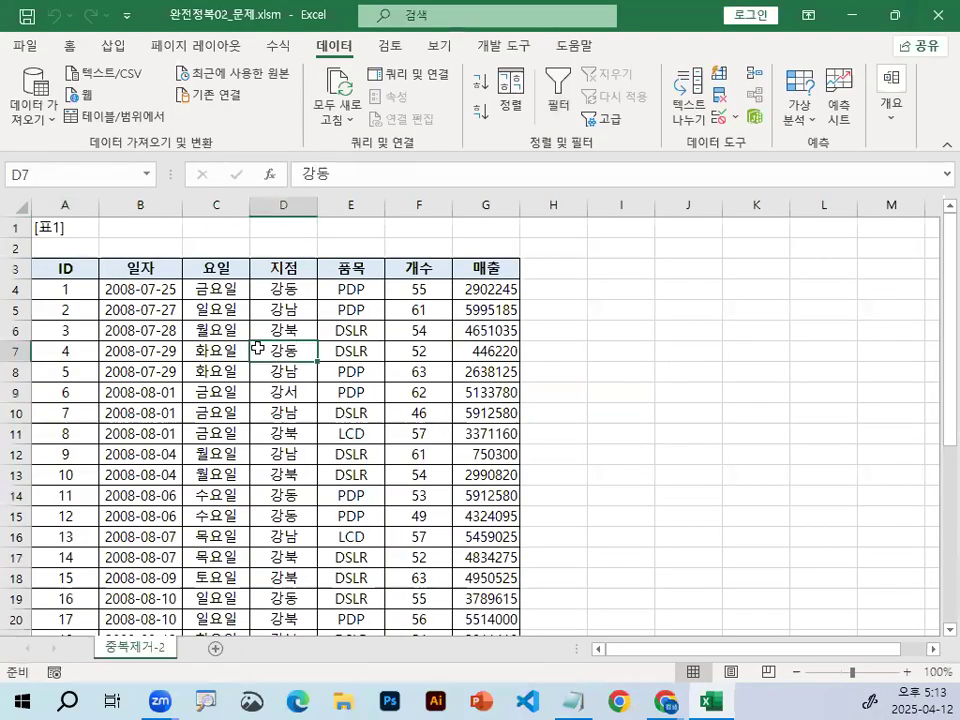
pyautogui.scroll(5, 195, 355)
pyautogui.click(267, 332)
pyautogui.scroll(2, 287, 357)
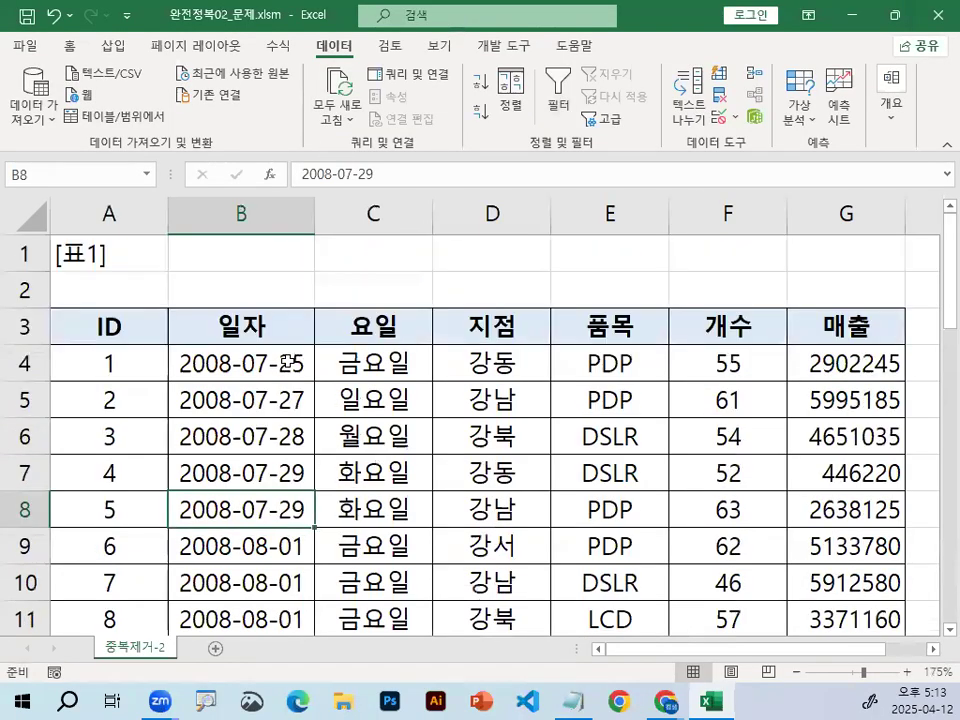
pyautogui.click(286, 362)
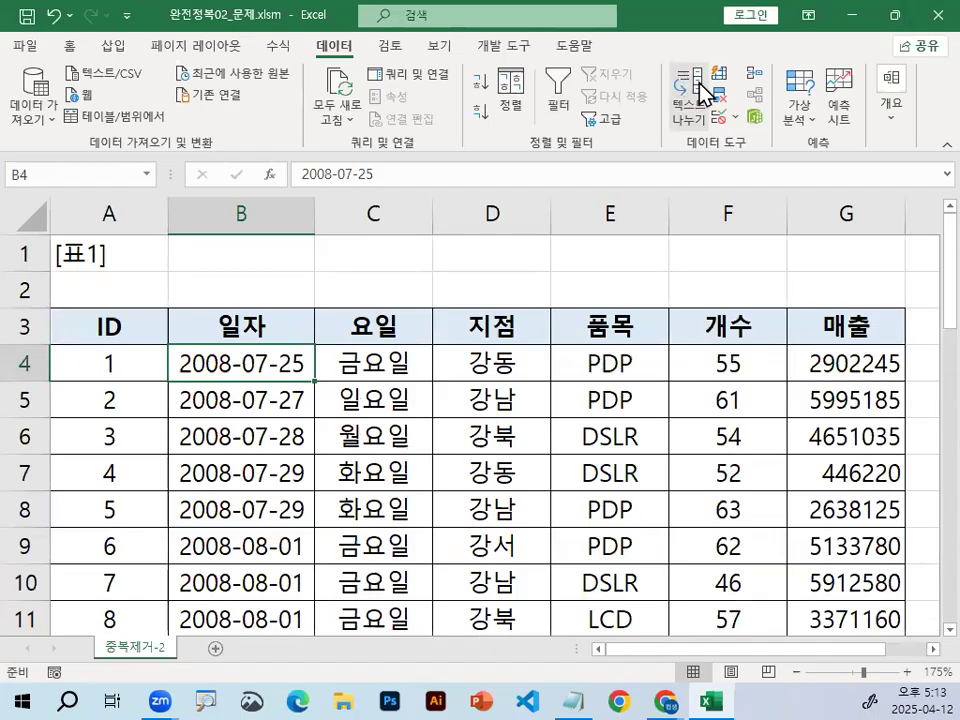
pyautogui.moveTo(678, 22); pyautogui.dragTo(484, 43)
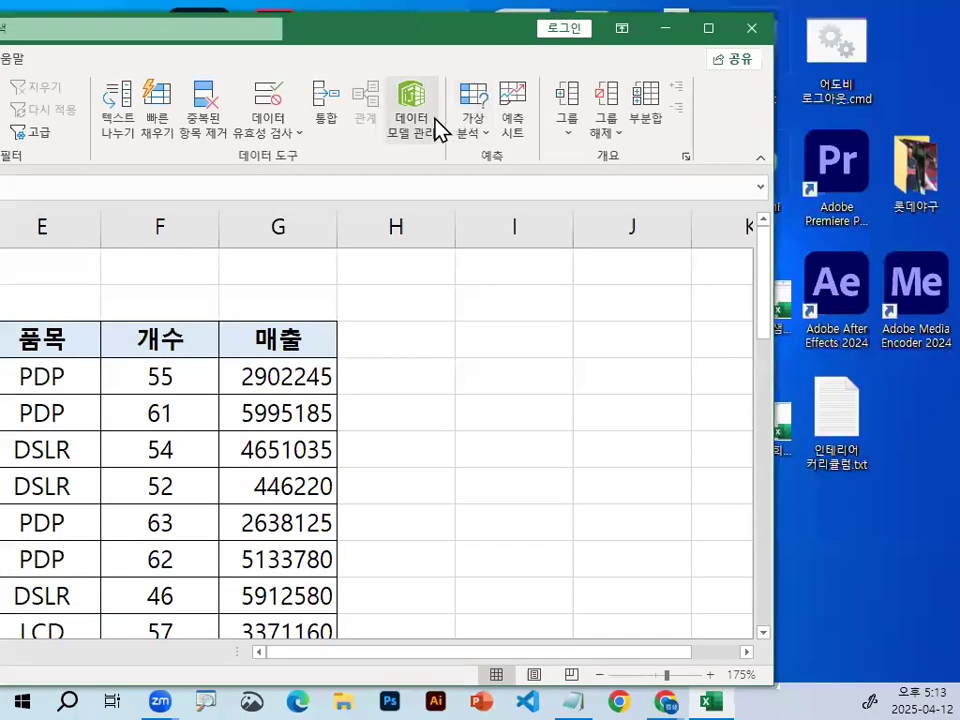
pyautogui.click(203, 110)
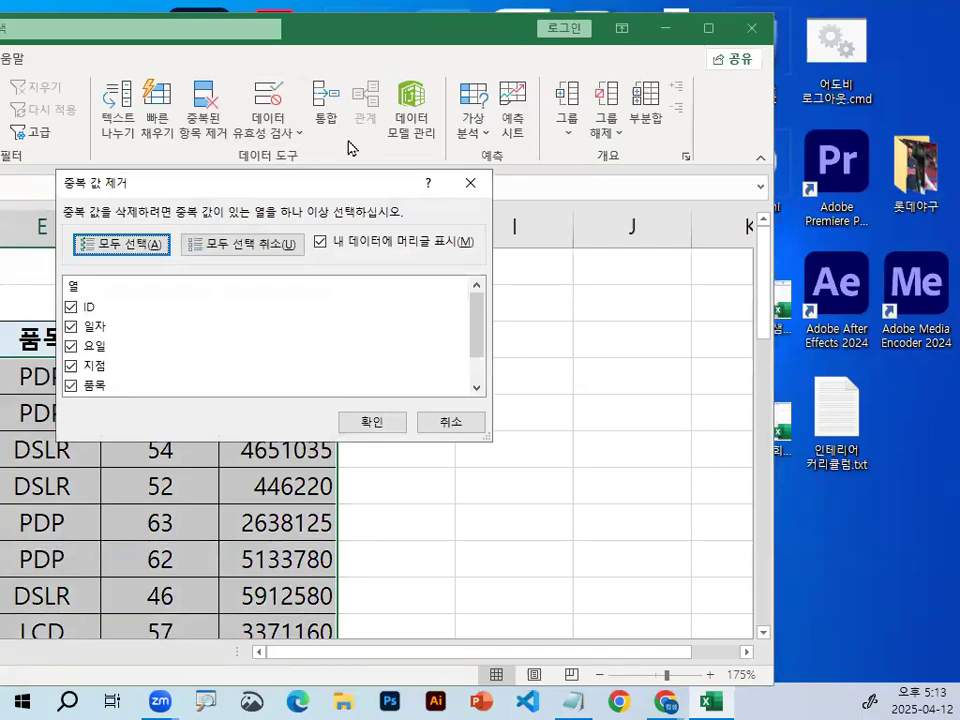
pyautogui.moveTo(313, 196); pyautogui.dragTo(490, 159)
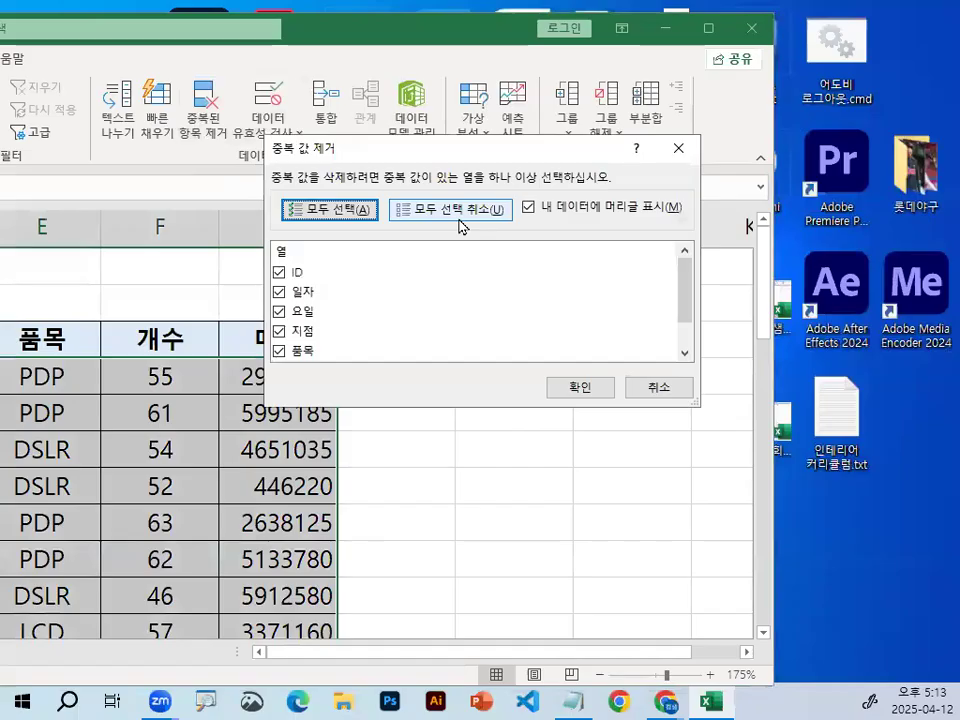
pyautogui.click(455, 205)
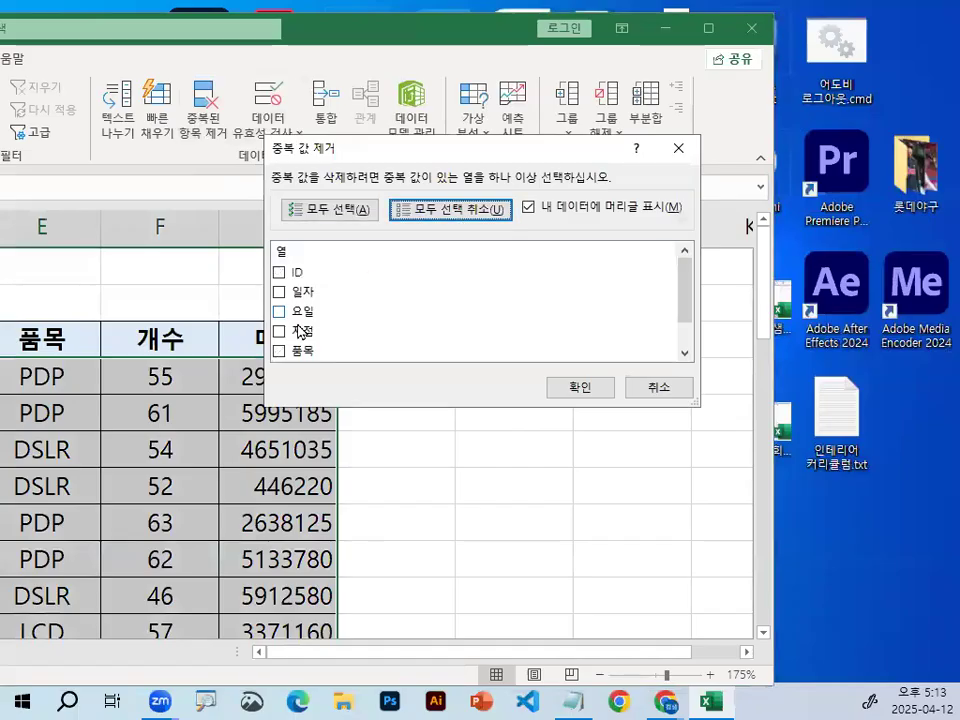
# Step: Choose 지점, 품목 and 개수 as the comparison columns and remove the duplicate rows
pyautogui.click(279, 331)
pyautogui.click(278, 351)
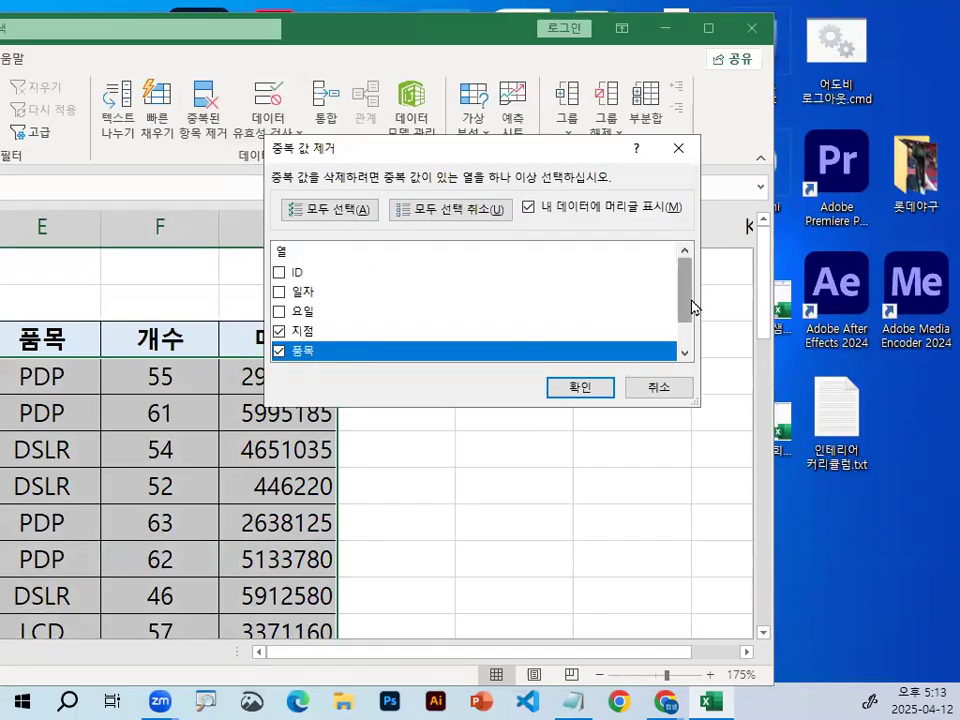
pyautogui.scroll(-1, 677, 306)
pyautogui.click(279, 331)
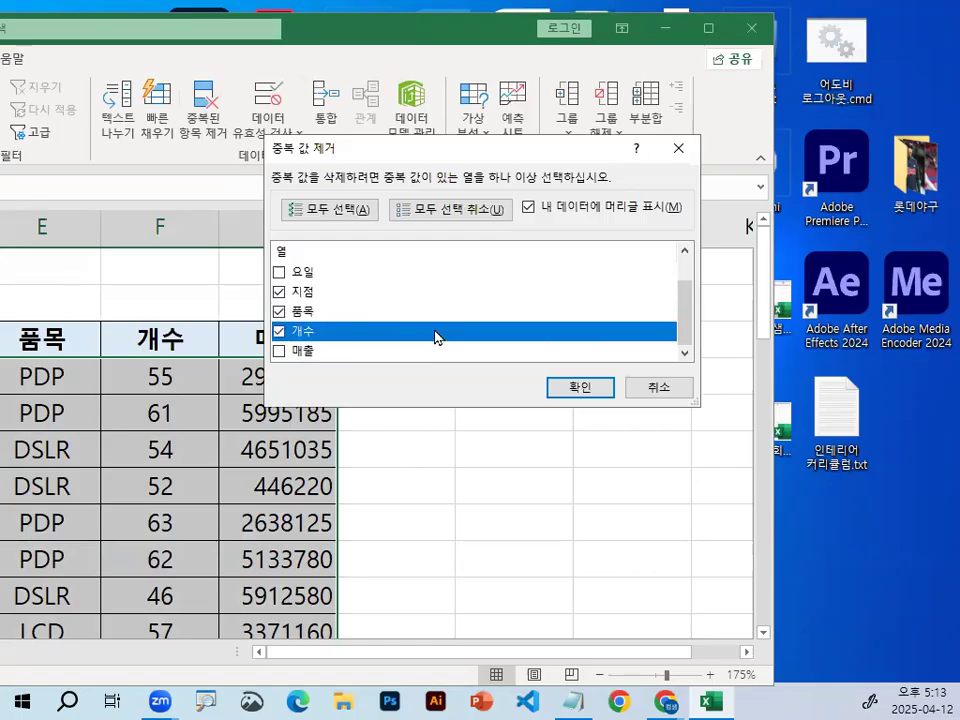
pyautogui.click(580, 388)
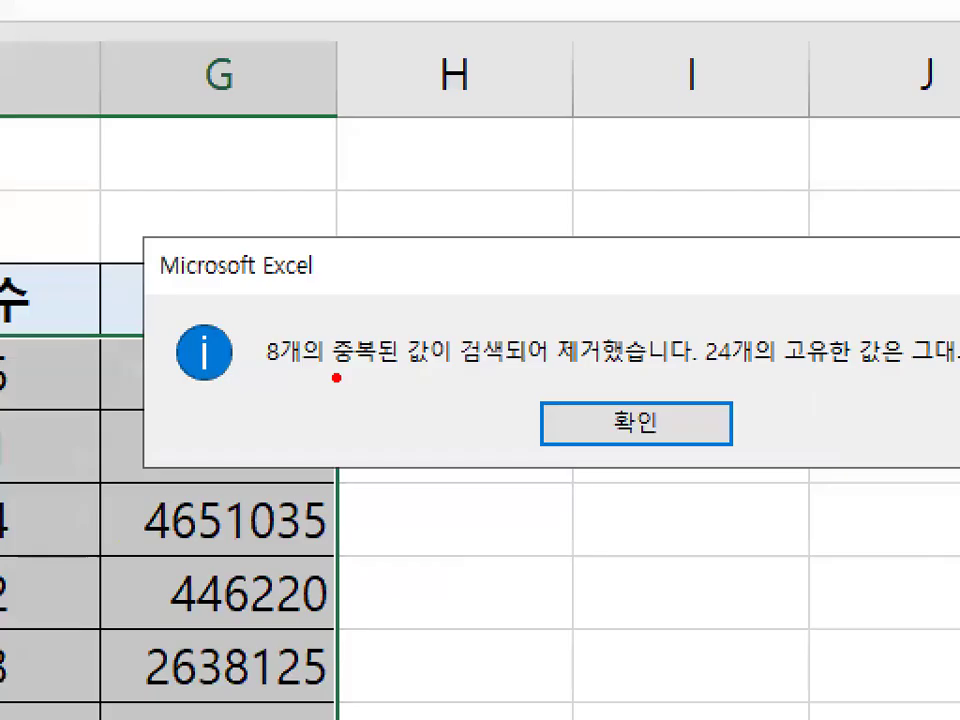
pyautogui.moveTo(295, 372); pyautogui.dragTo(589, 364)
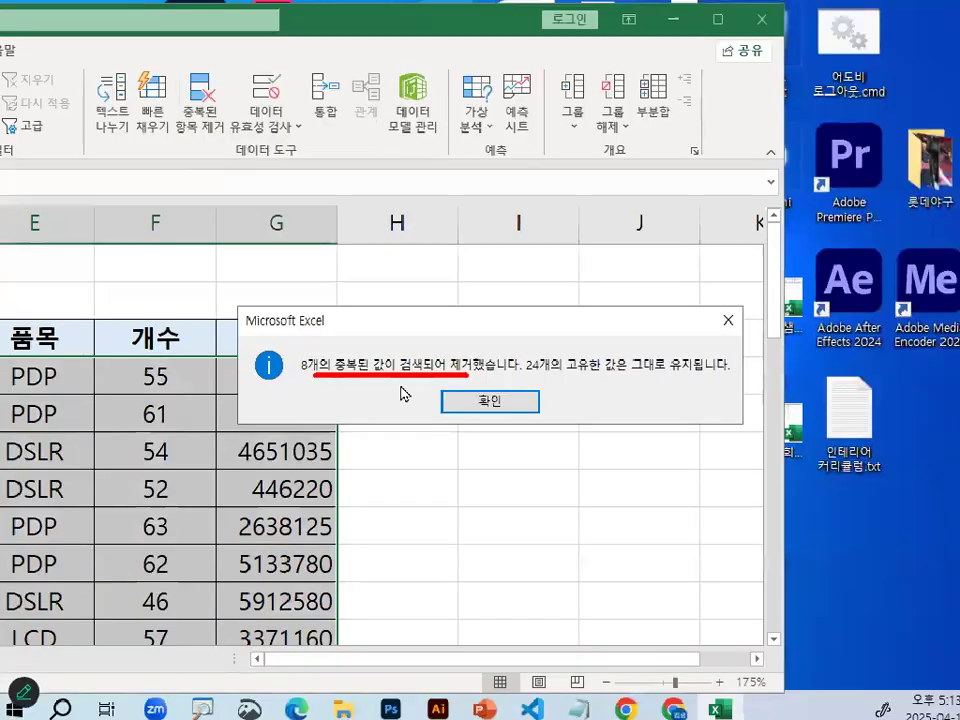
pyautogui.click(598, 410)
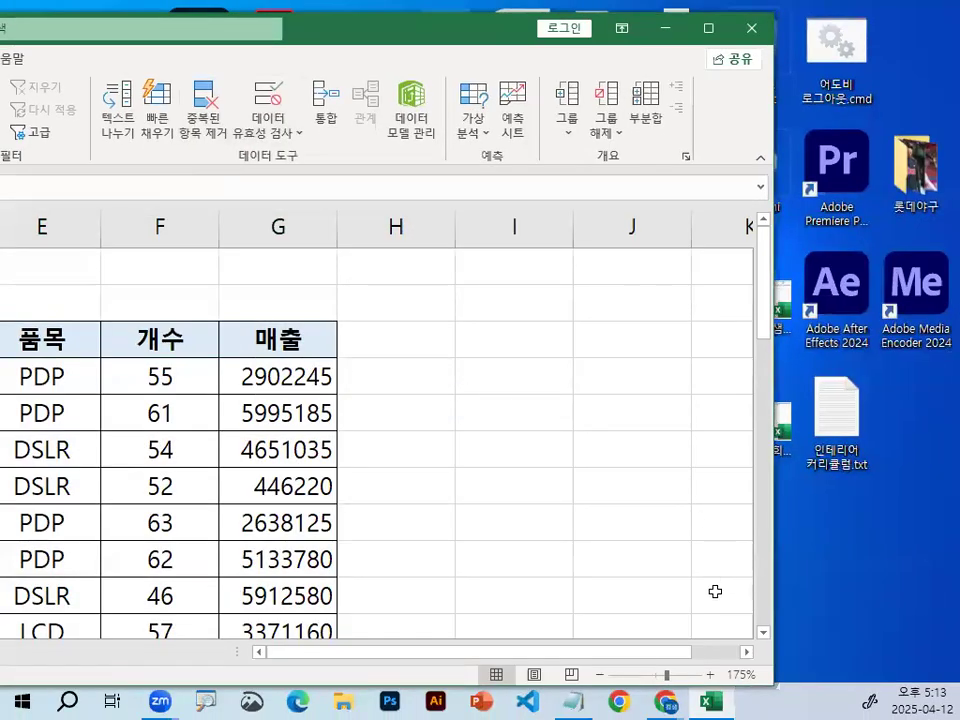
# Step: Start a Duplicate Values highlighting rule for the sales (매출) figures in G4:G27
pyautogui.doubleClick(437, 37)
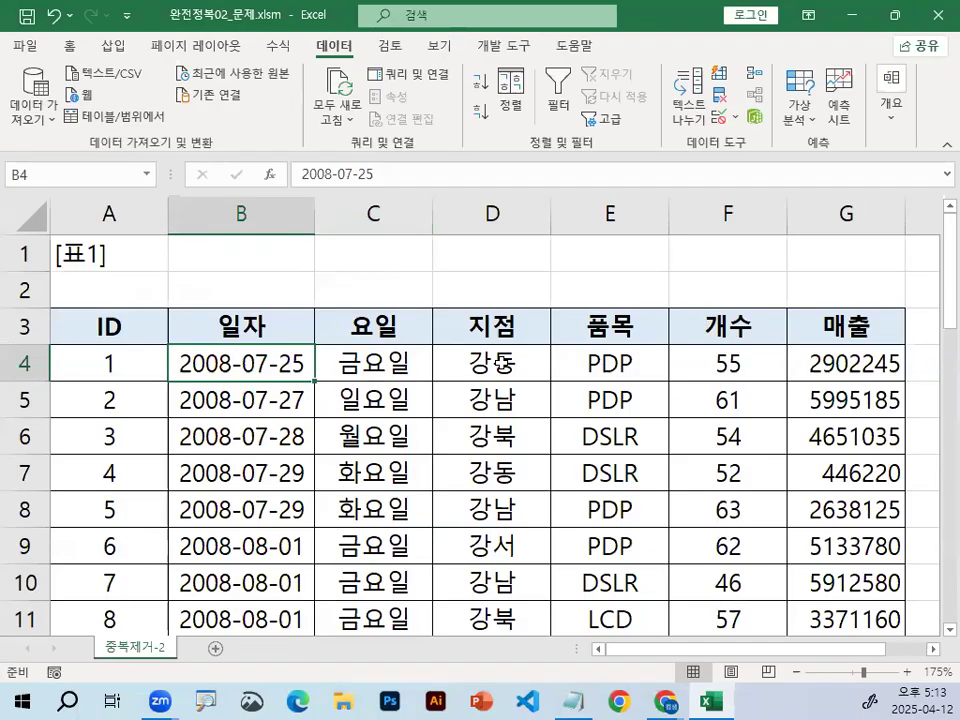
pyautogui.click(845, 365)
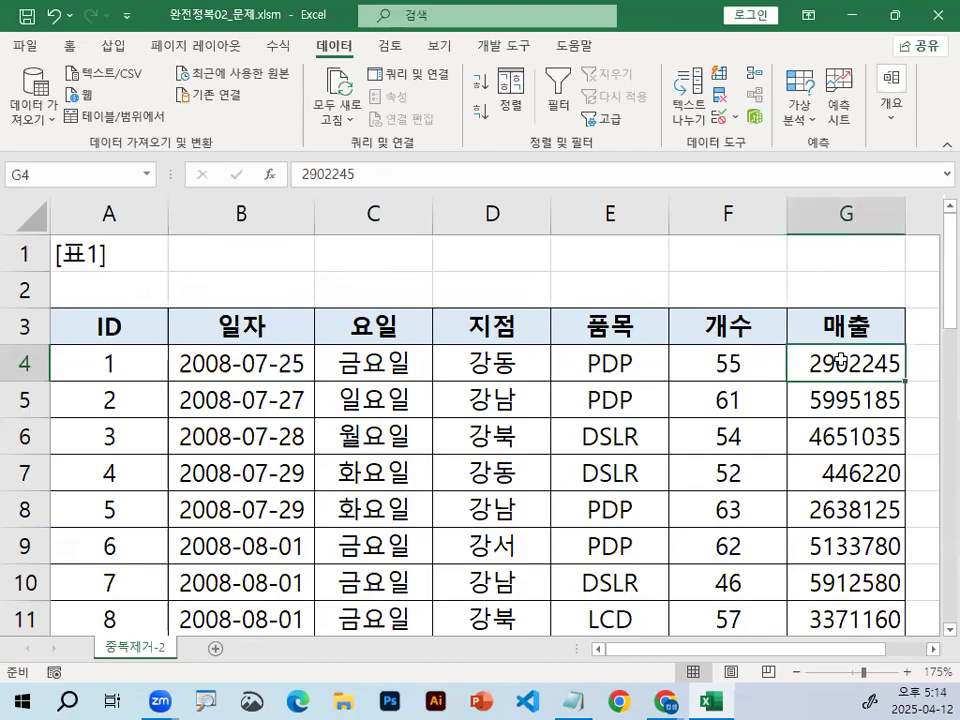
pyautogui.hotkey('ctrl', 'shift', 'Down')
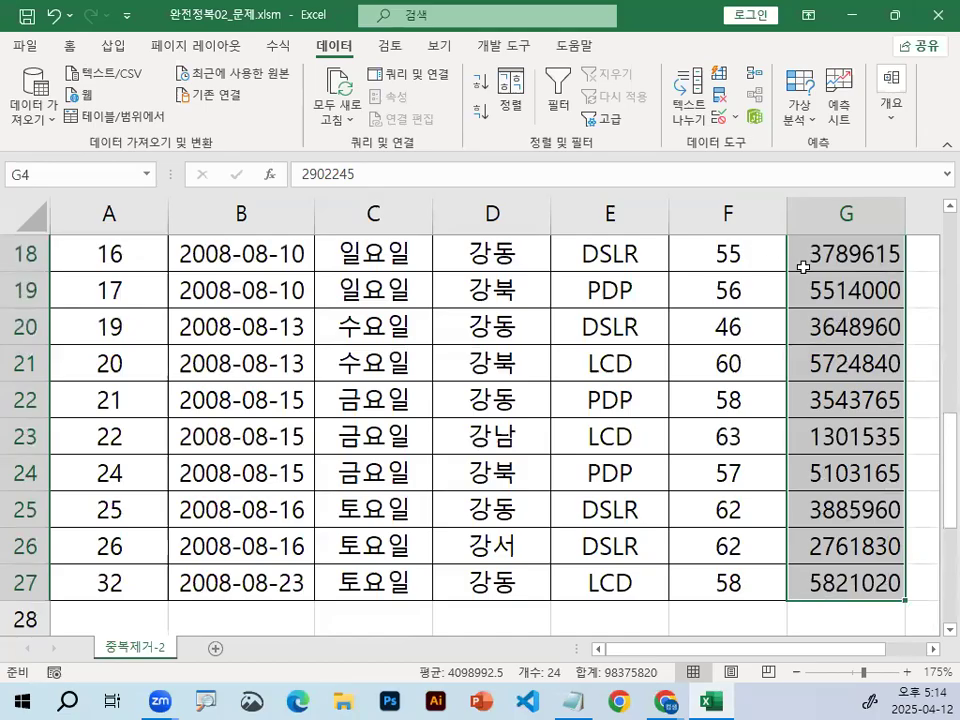
pyautogui.click(70, 46)
pyautogui.click(685, 75)
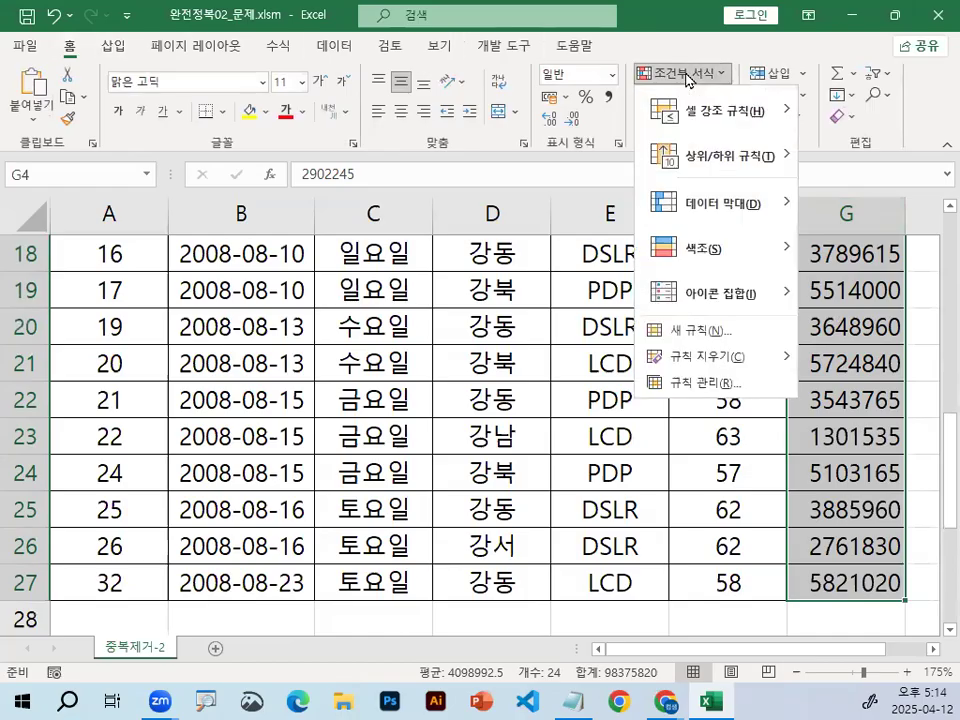
pyautogui.moveTo(690, 124)
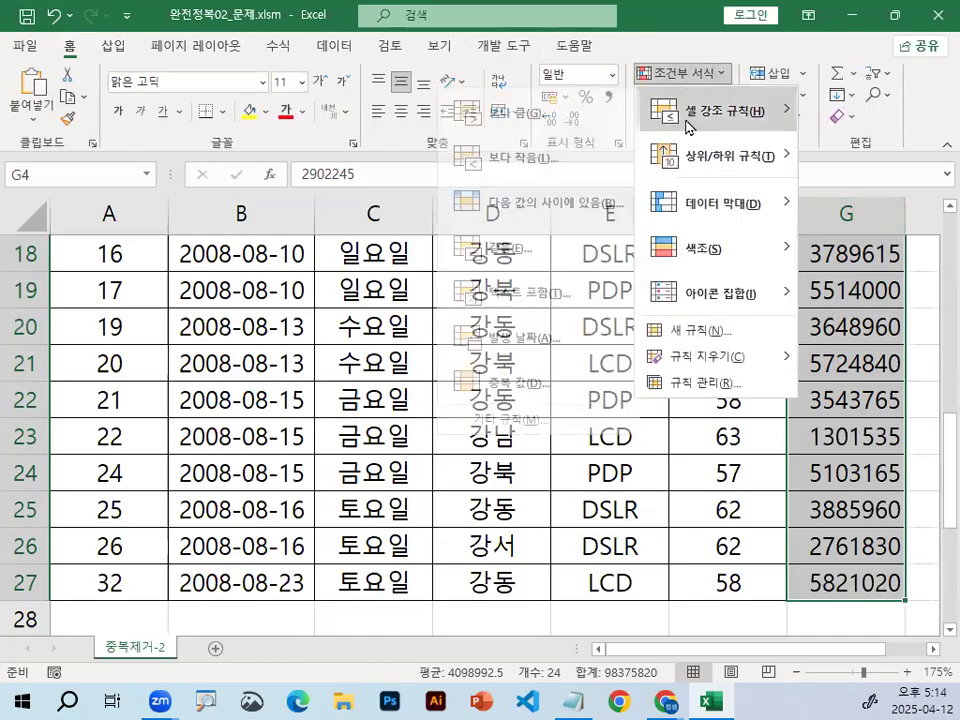
pyautogui.click(533, 388)
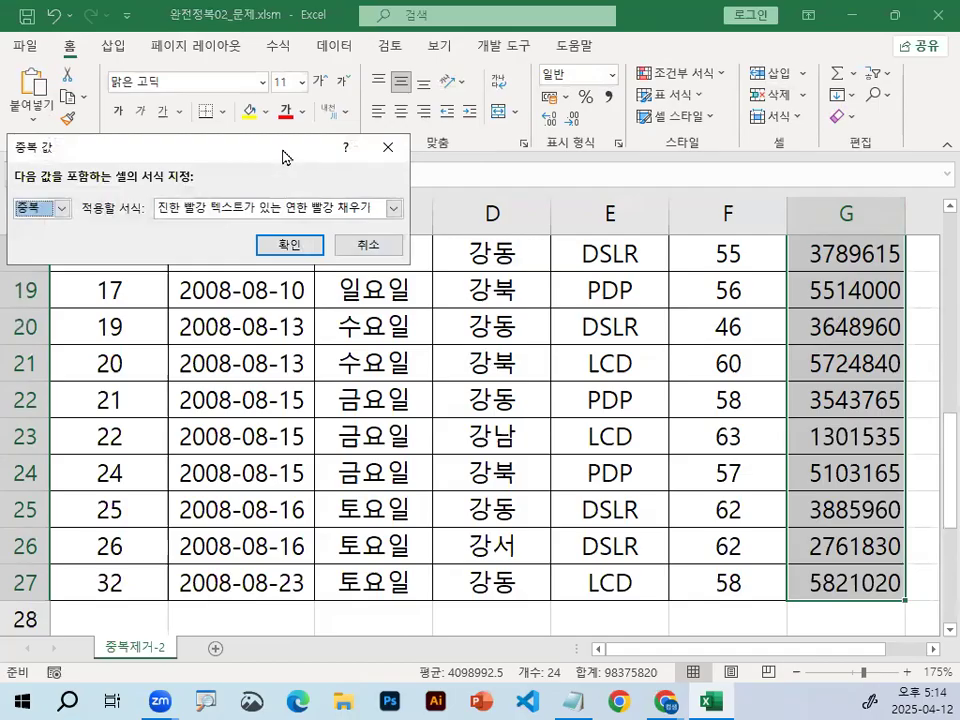
# Step: Choose a custom format for the duplicate values and open its fill settings
pyautogui.moveTo(283, 152); pyautogui.dragTo(715, 232)
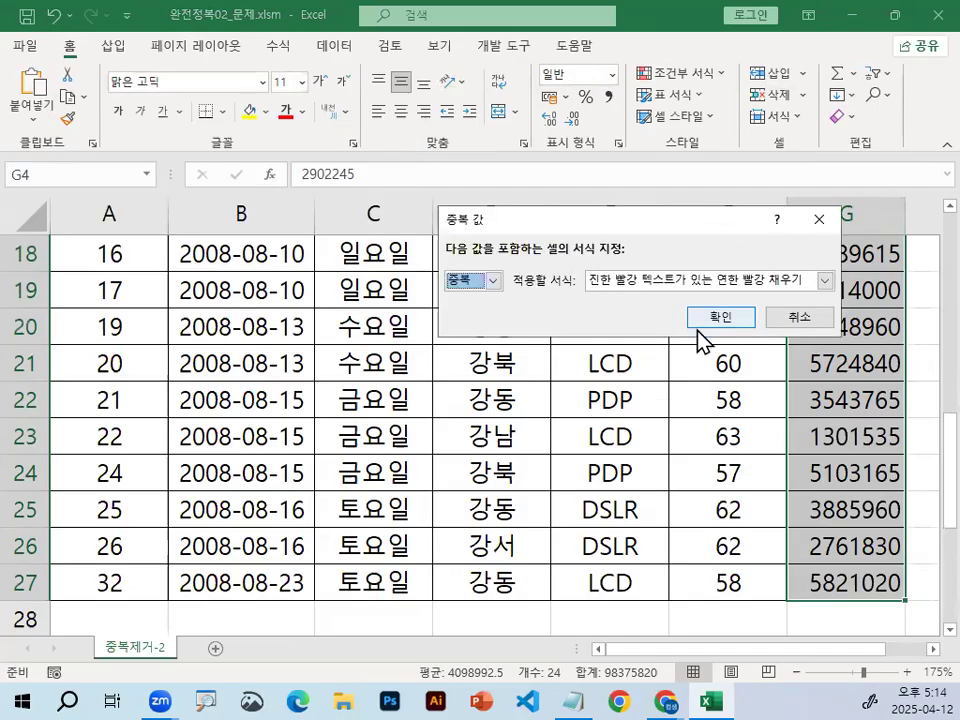
pyautogui.click(680, 281)
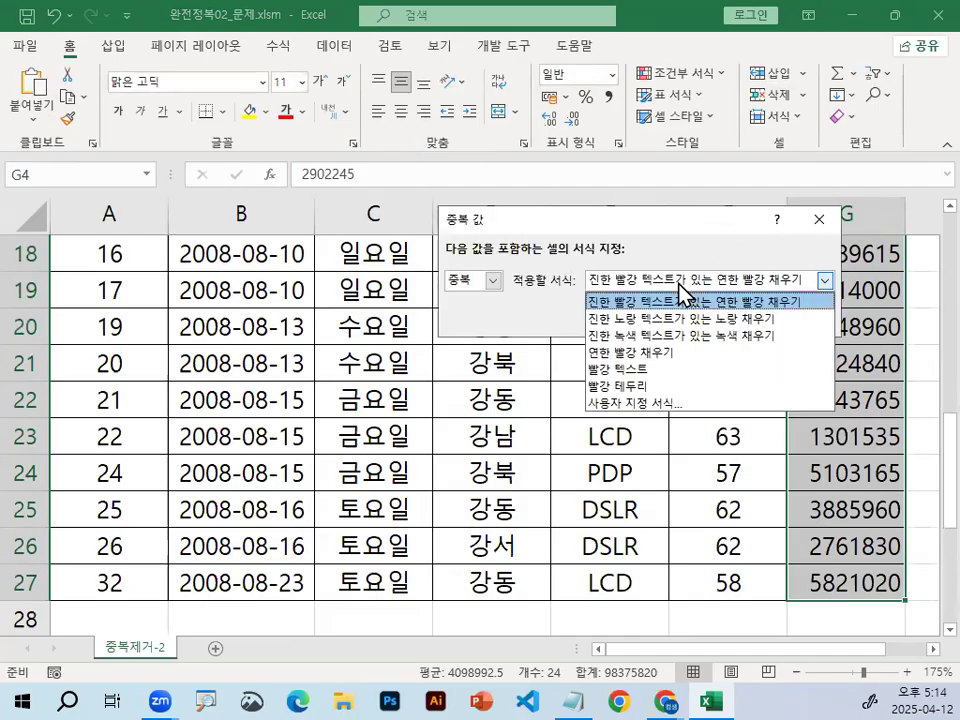
pyautogui.click(648, 405)
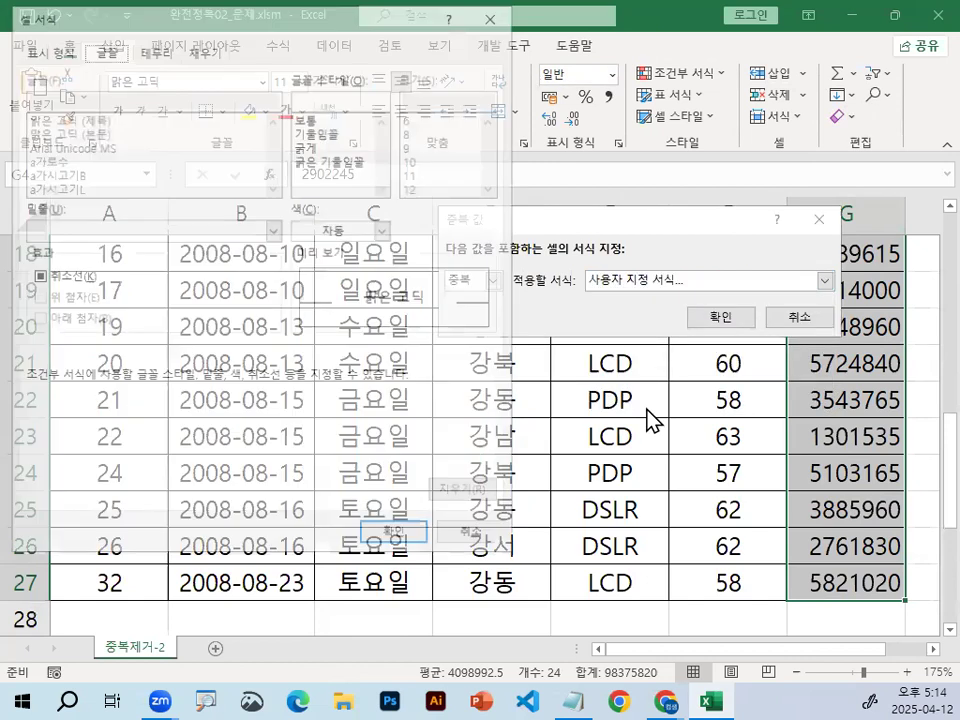
pyautogui.moveTo(332, 17); pyautogui.dragTo(632, 182)
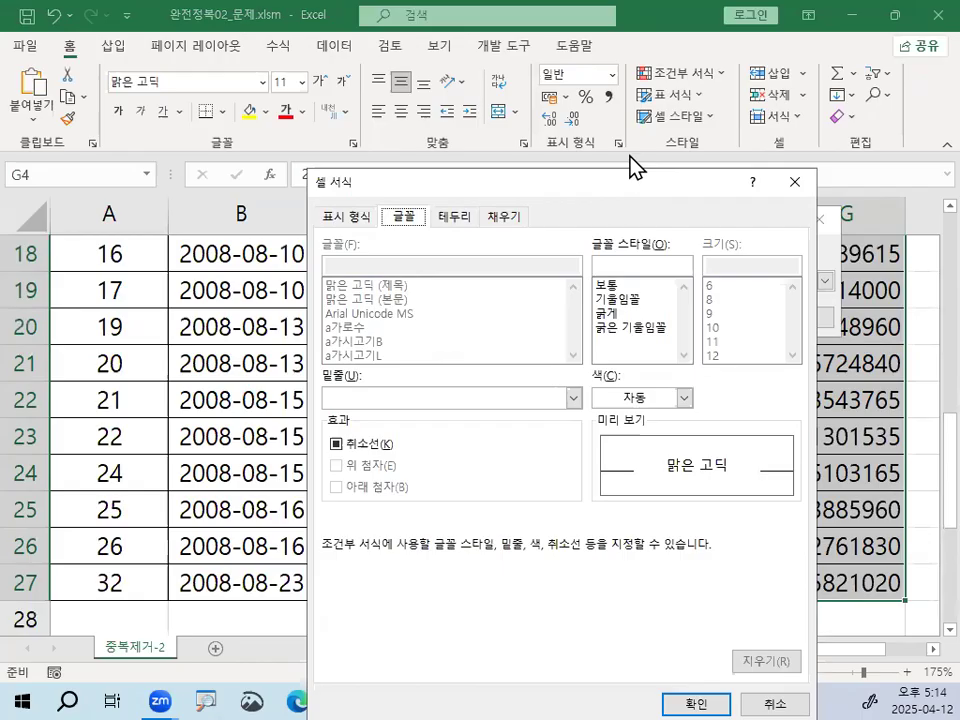
pyautogui.click(496, 222)
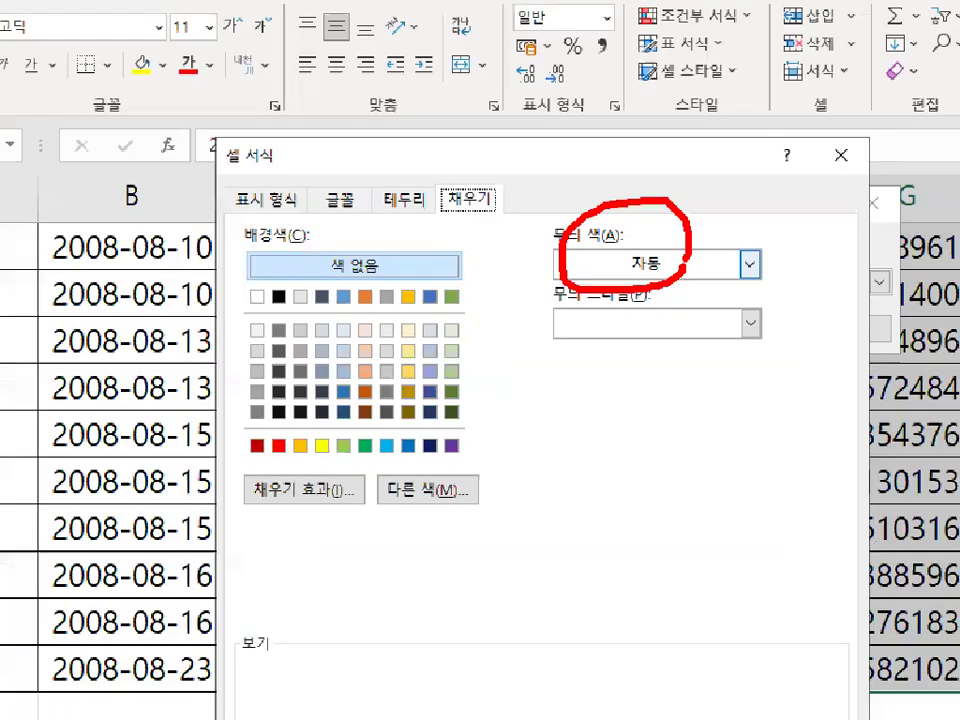
pyautogui.click(631, 268)
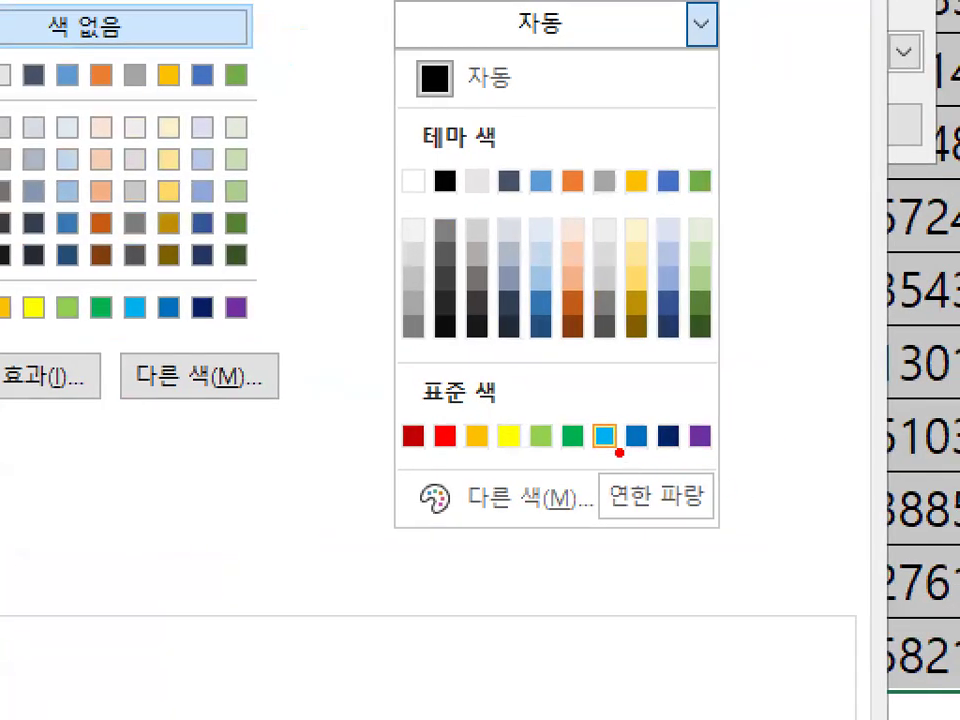
pyautogui.moveTo(628, 430); pyautogui.dragTo(625, 460)
pyautogui.press('Escape')
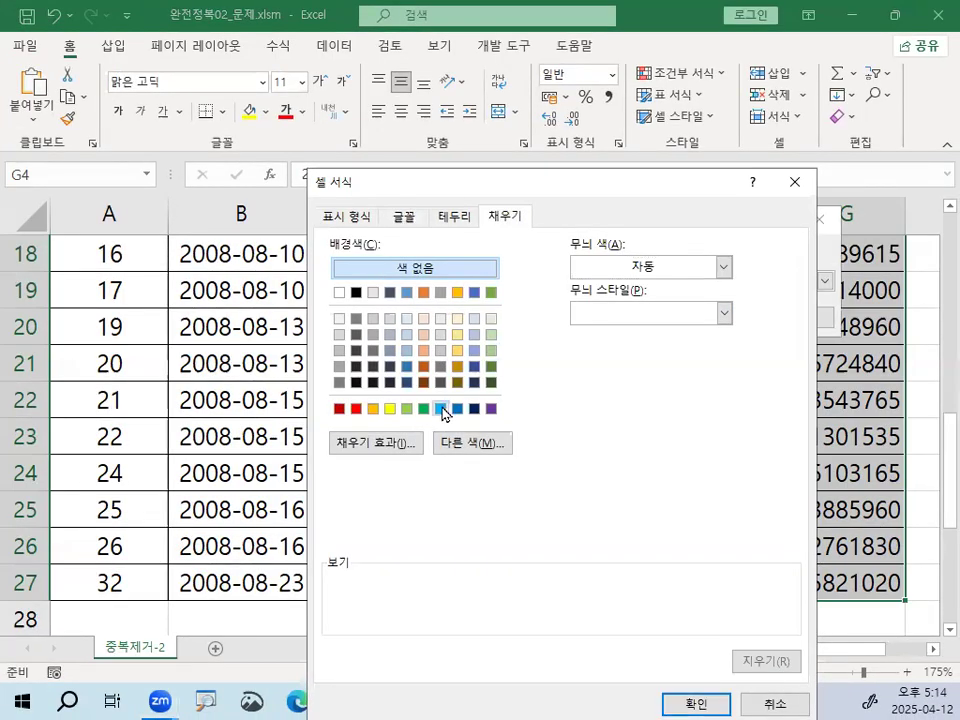
# Step: Set the duplicates' background colour to the standard light blue (연한 파랑) and apply the rule
pyautogui.click(447, 408)
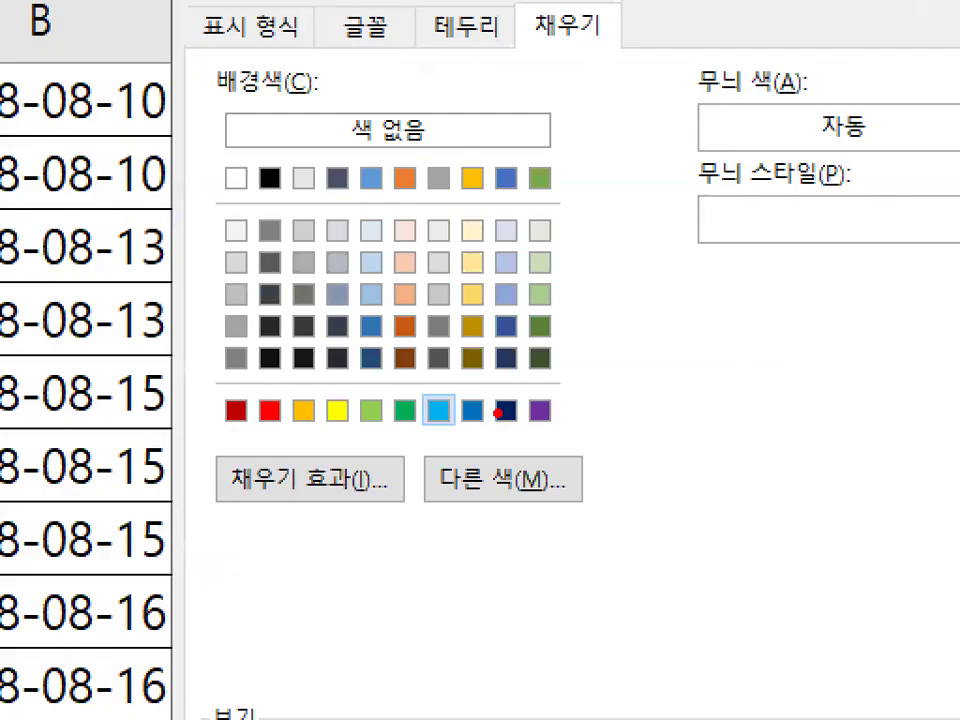
pyautogui.moveTo(498, 413)
pyautogui.mouseDown()
pyautogui.moveTo(468, 430)
pyautogui.moveTo(477, 436)
pyautogui.mouseUp()
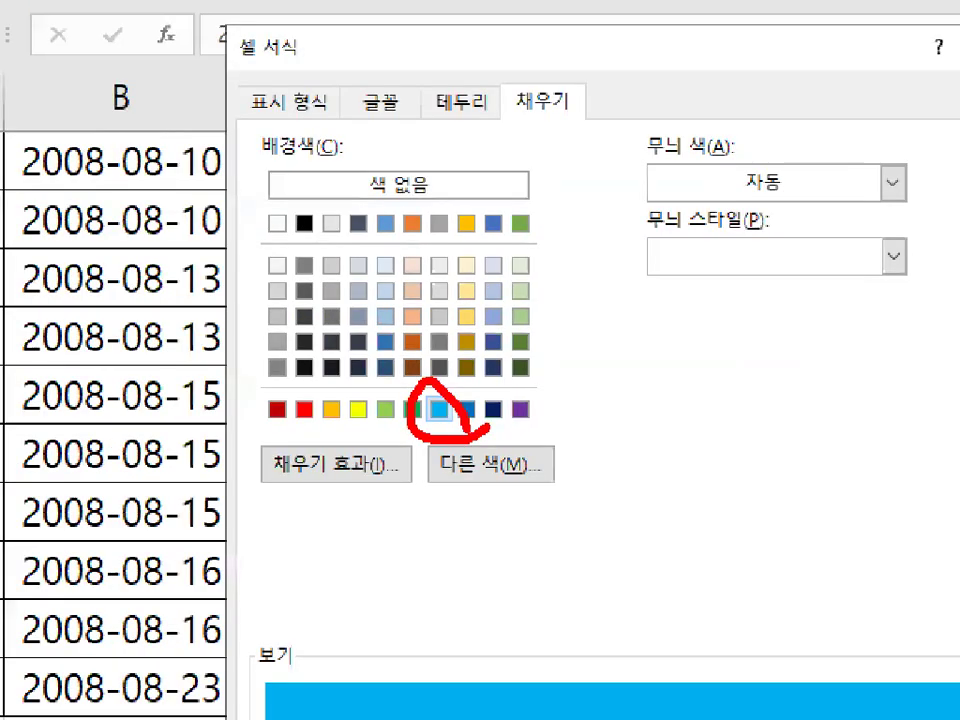
pyautogui.click(693, 699)
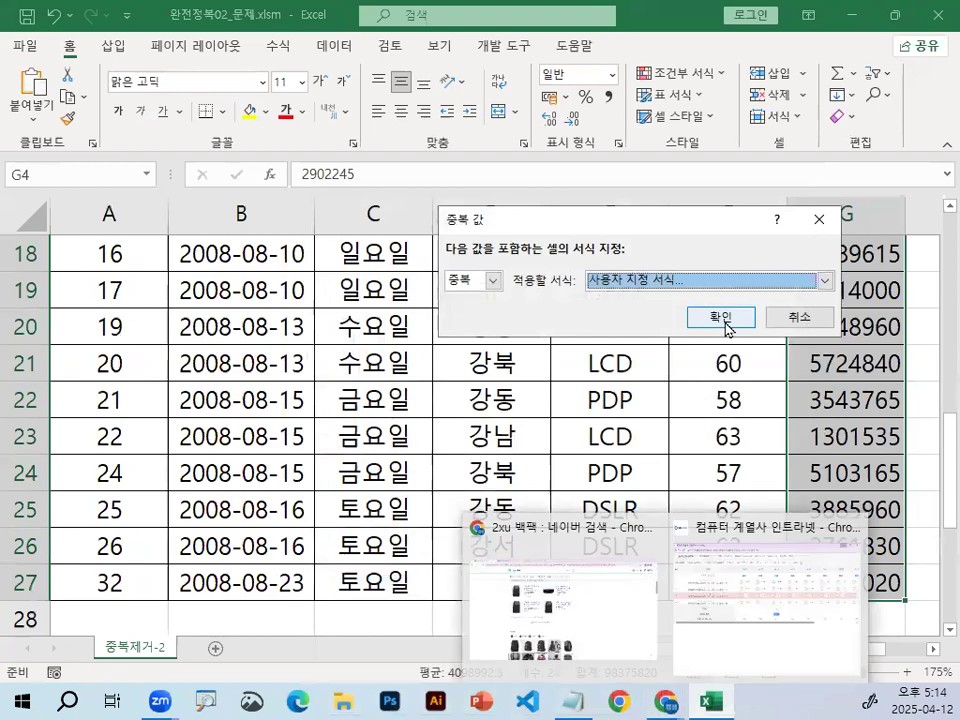
pyautogui.click(720, 317)
pyautogui.click(727, 320)
# Step: Review the highlighted duplicates in the 매출 column
pyautogui.scroll(4, 816, 500)
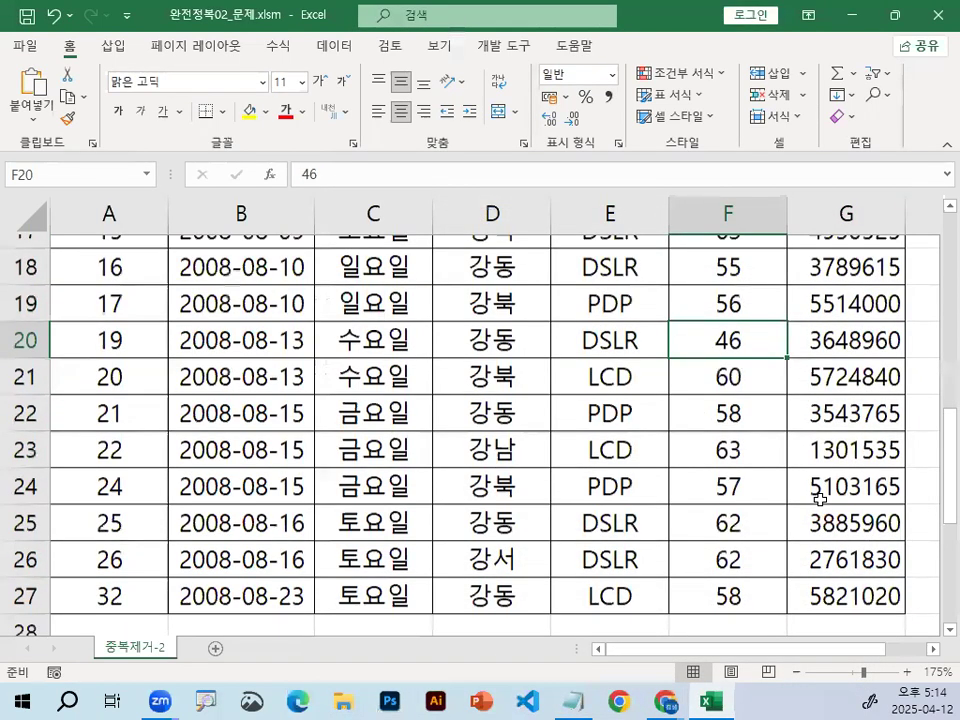
pyautogui.click(840, 398)
pyautogui.click(844, 507)
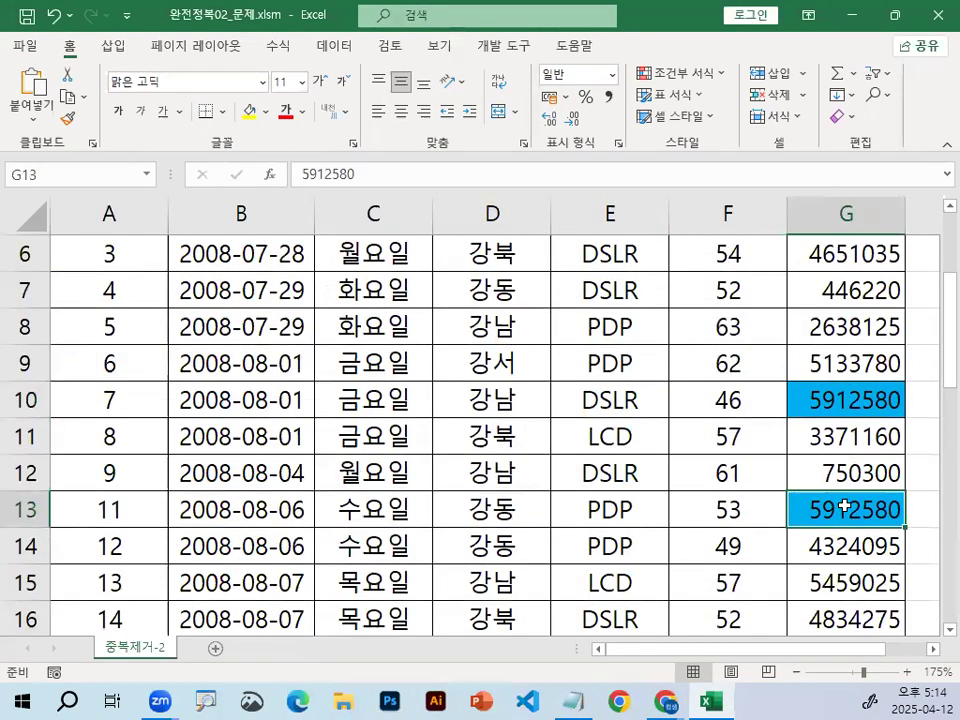
pyautogui.hotkey('ctrl', '1')
pyautogui.click(887, 381)
pyautogui.moveTo(901, 382)
pyautogui.mouseDown()
pyautogui.moveTo(694, 398)
pyautogui.moveTo(862, 324)
pyautogui.moveTo(922, 382)
pyautogui.mouseUp()
pyautogui.moveTo(940, 605)
pyautogui.mouseDown()
pyautogui.moveTo(750, 632)
pyautogui.moveTo(905, 598)
pyautogui.mouseUp()
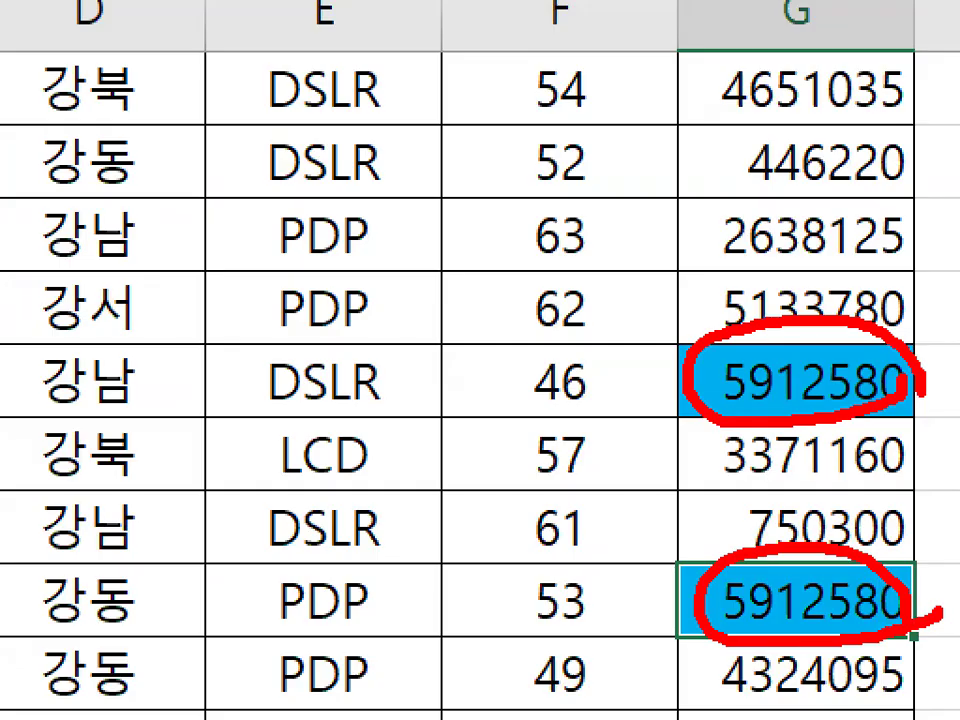
pyautogui.press('Escape')
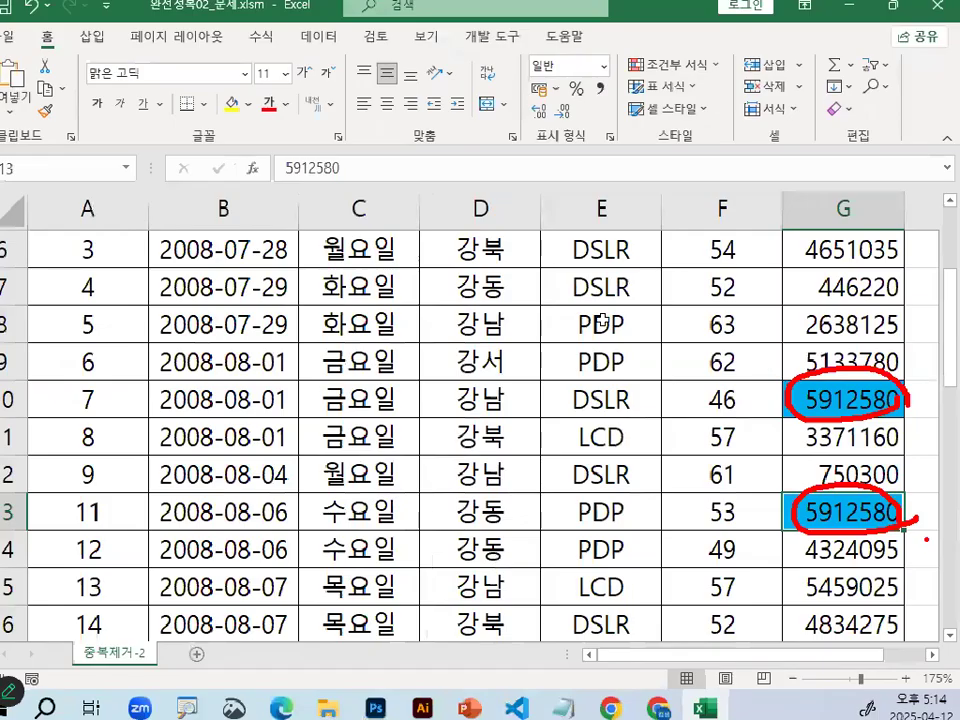
# Step: Turn on filtering for the table and filter the 매출 column by the light blue cell colour
pyautogui.click(601, 323)
pyautogui.click(324, 37)
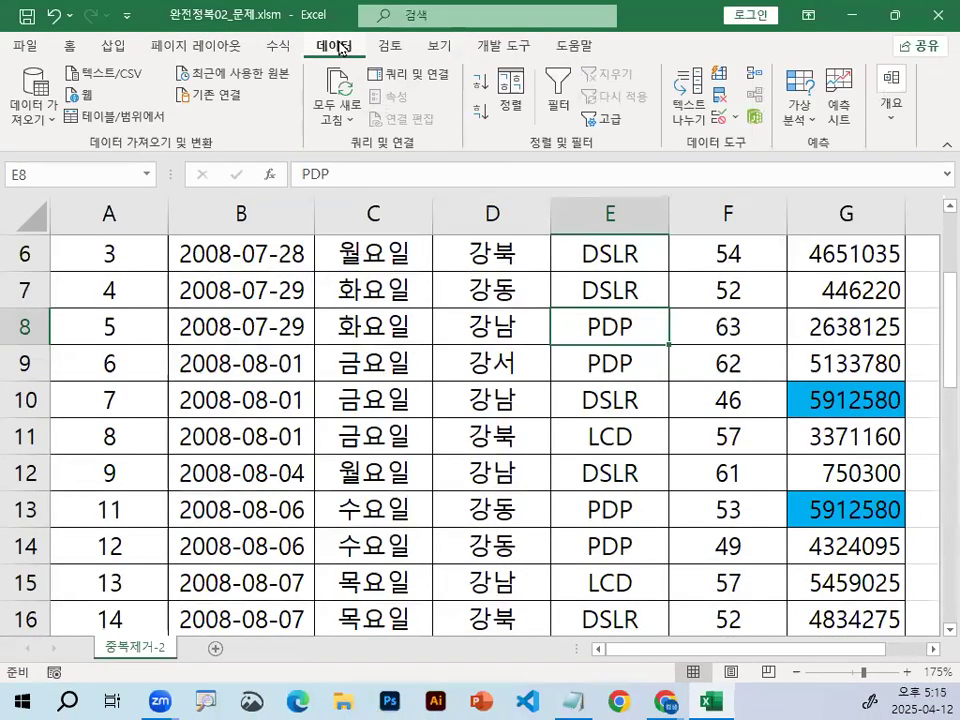
pyautogui.click(562, 110)
pyautogui.scroll(2, 889, 467)
pyautogui.click(897, 336)
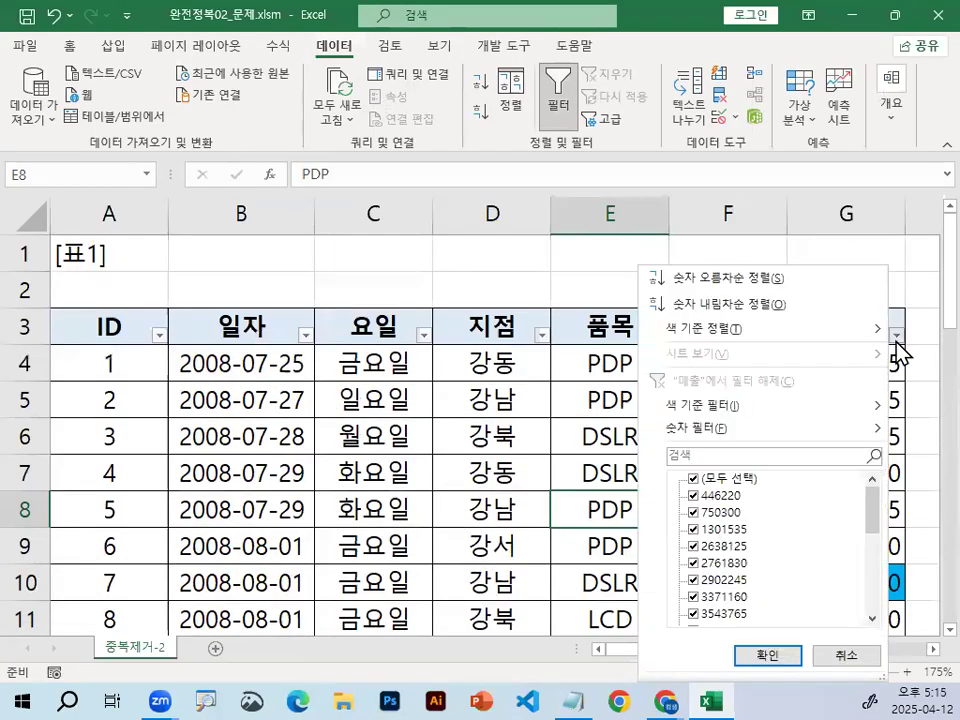
pyautogui.moveTo(740, 420)
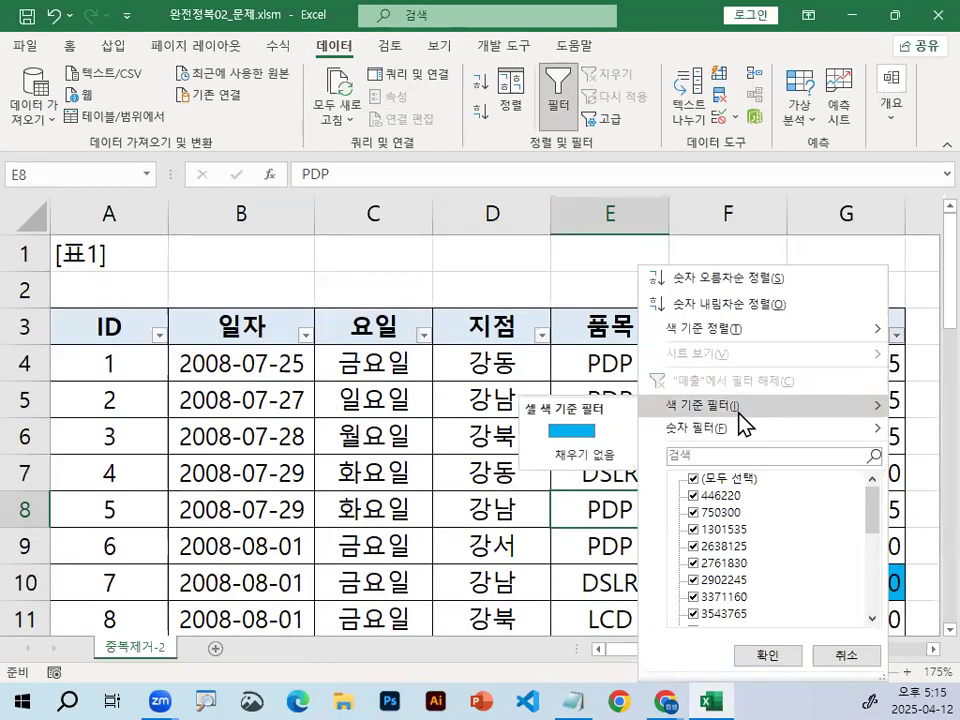
pyautogui.click(576, 431)
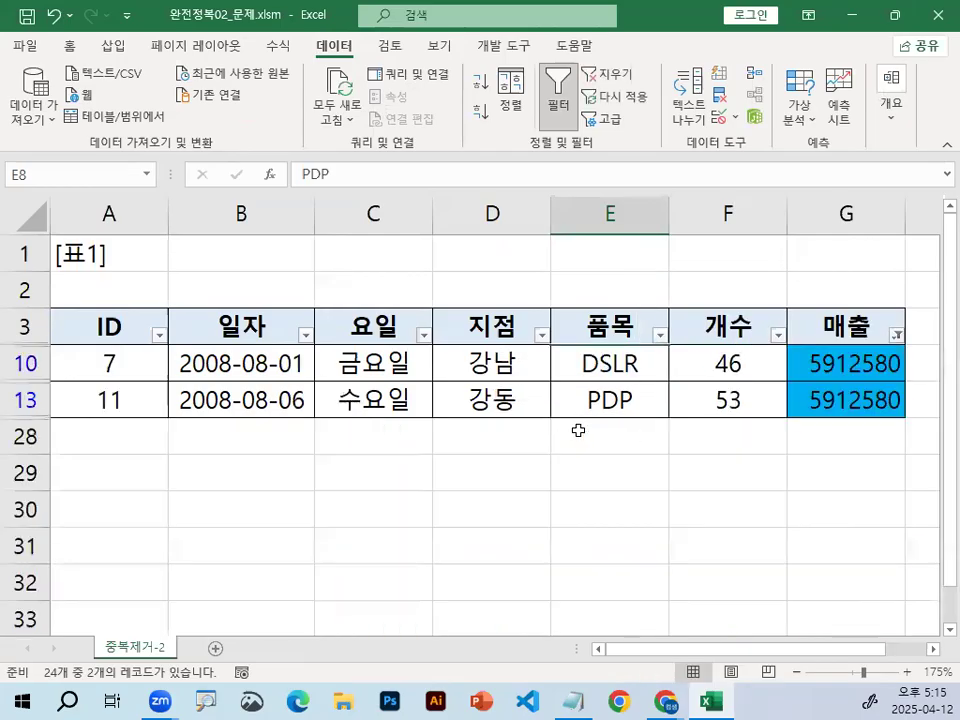
# Step: Examine the row numbers and records left by the colour filter
pyautogui.hotkey('ctrl', '1')
pyautogui.click(50, 399)
pyautogui.moveTo(128, 404)
pyautogui.mouseDown()
pyautogui.moveTo(34, 429)
pyautogui.moveTo(178, 382)
pyautogui.mouseUp()
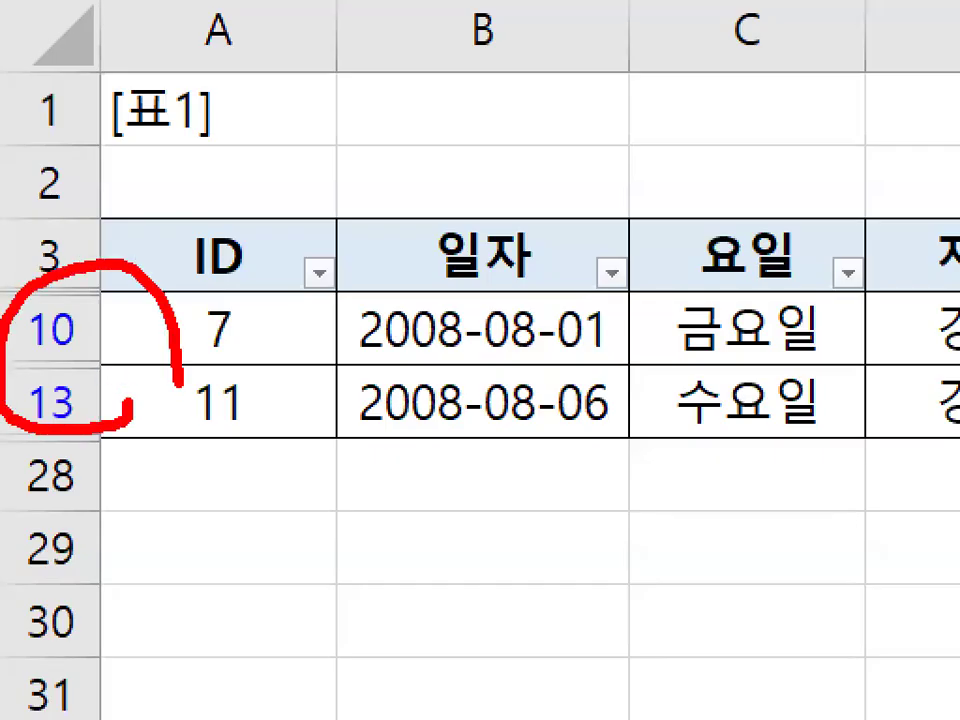
pyautogui.moveTo(22, 381); pyautogui.dragTo(75, 370)
pyautogui.moveTo(268, 287)
pyautogui.mouseDown()
pyautogui.moveTo(288, 366)
pyautogui.moveTo(407, 270)
pyautogui.mouseUp()
pyautogui.press('Escape')
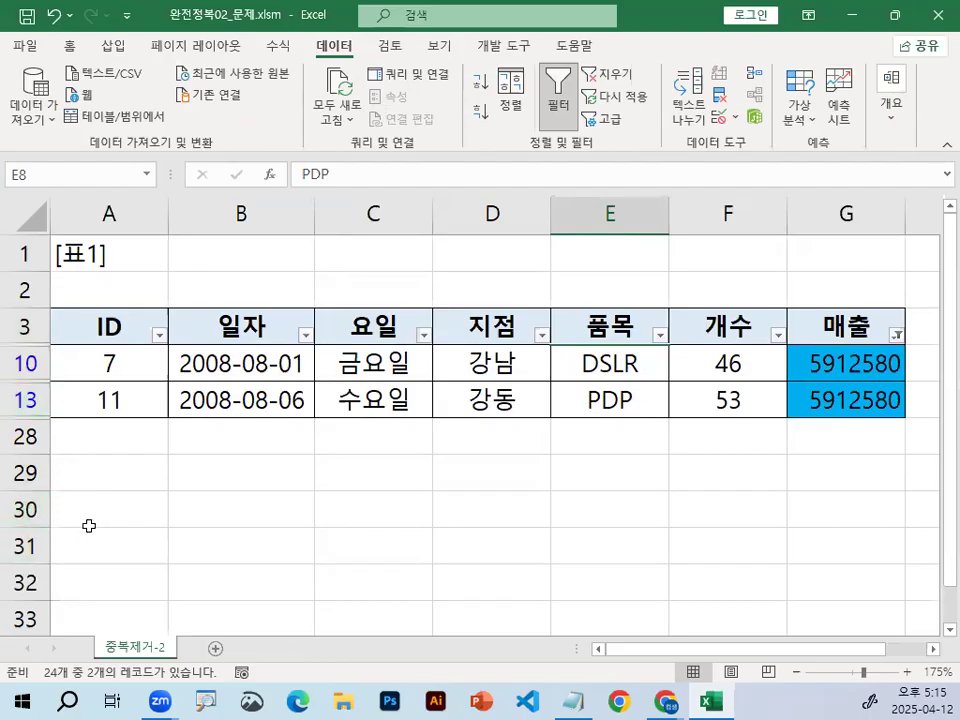
# Step: Close the current workbook, 완전정복02_문제.xlsm
pyautogui.click(349, 540)
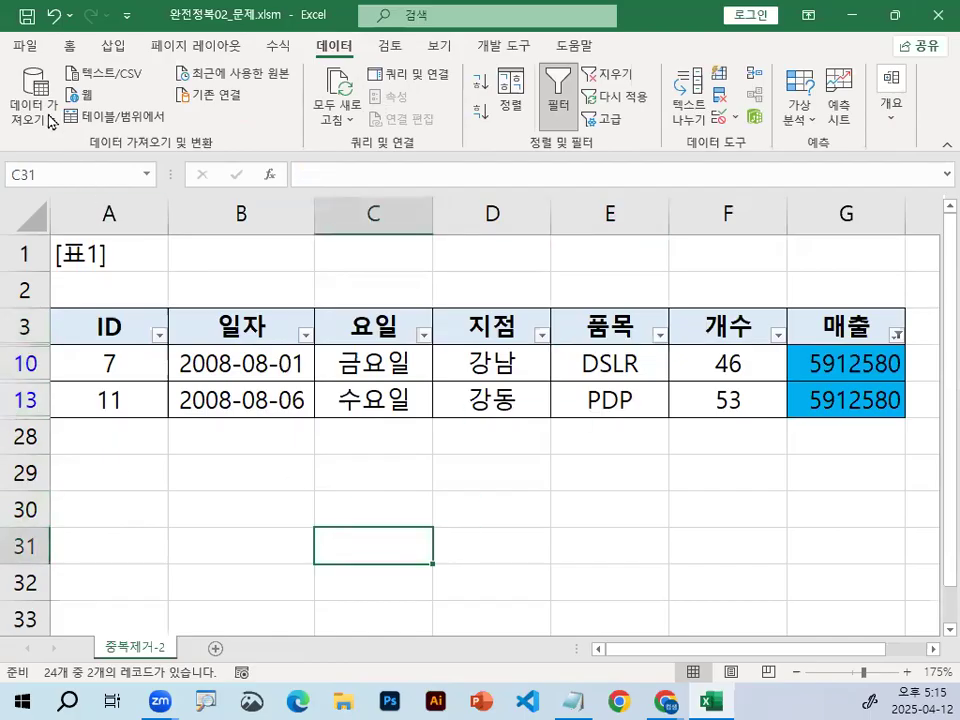
pyautogui.click(25, 46)
pyautogui.click(72, 540)
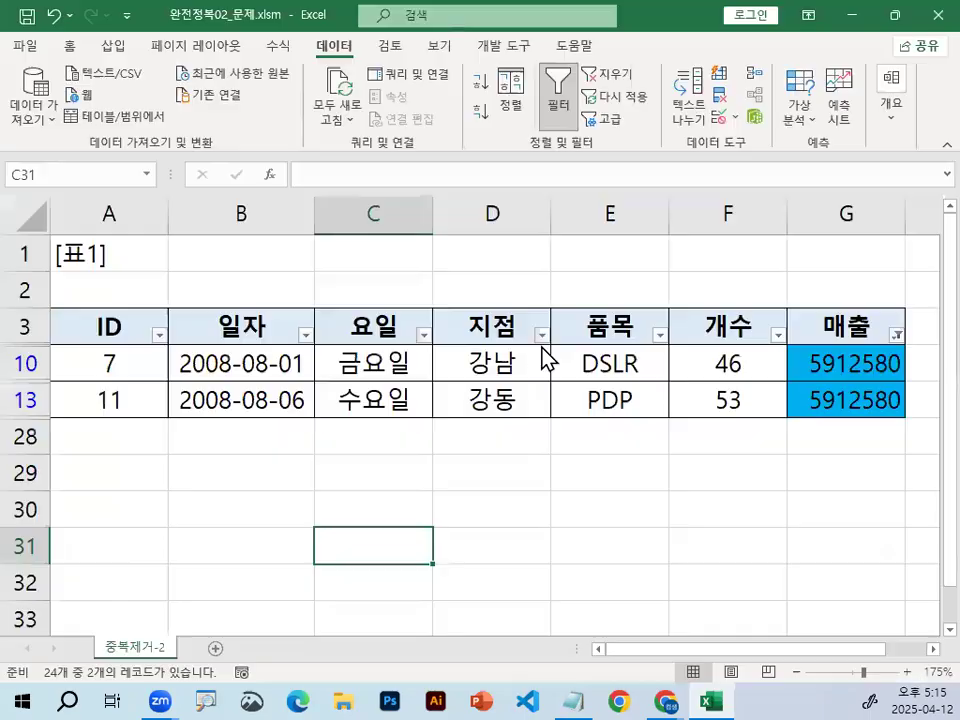
pyautogui.click(505, 378)
# Step: Open the workbook 데이터유효성검사_필터.xlsm from the 엑셀교재기출보충자료_실습파일 folder on drive C
pyautogui.click(25, 46)
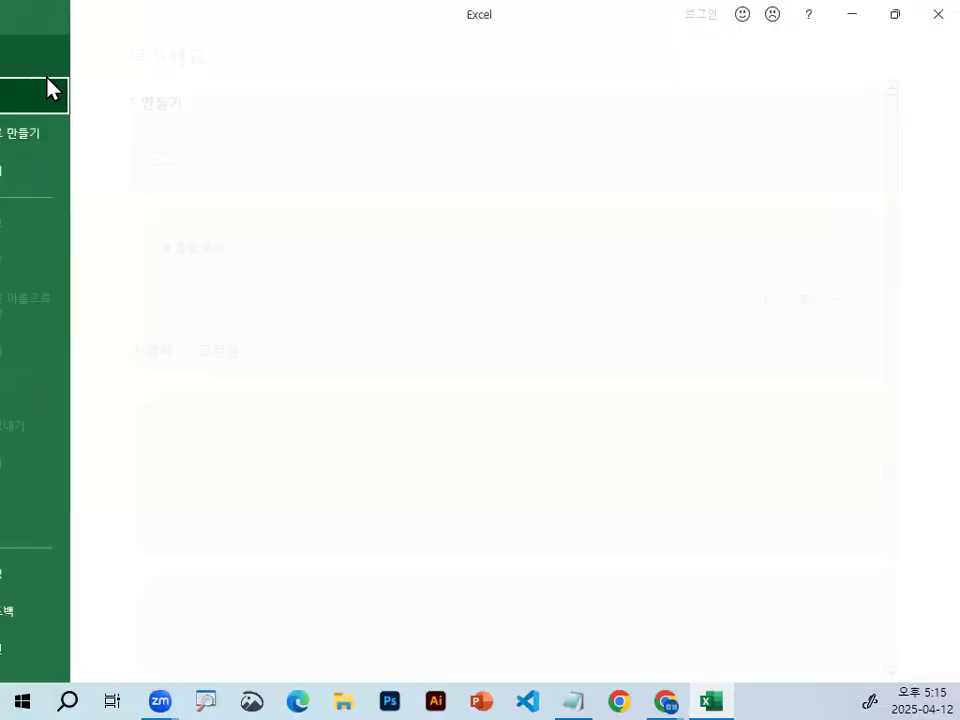
pyautogui.click(60, 171)
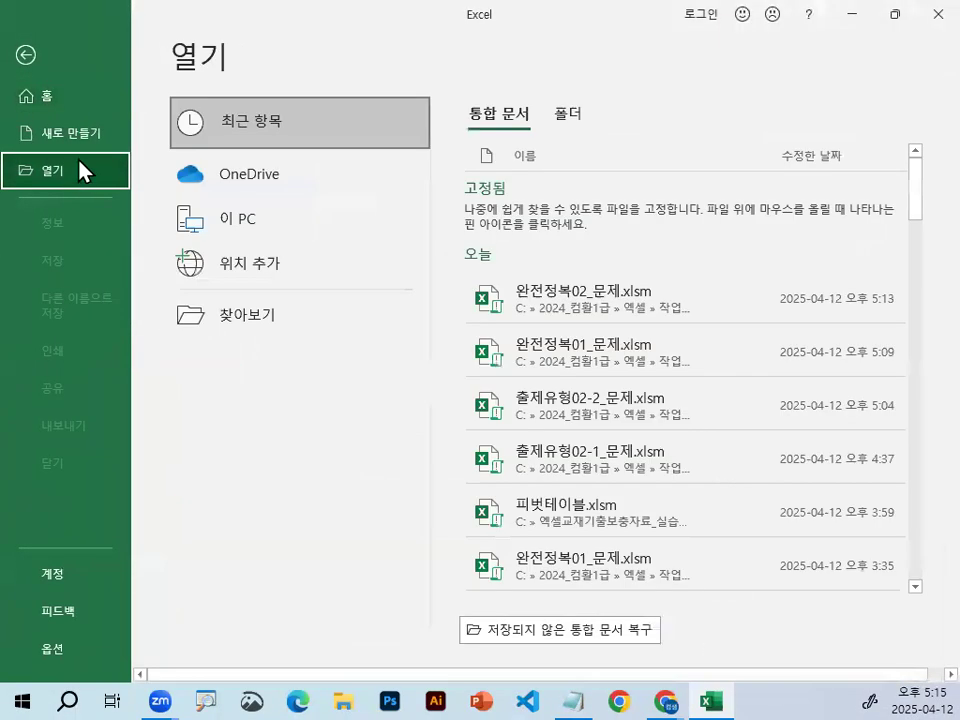
pyautogui.click(266, 333)
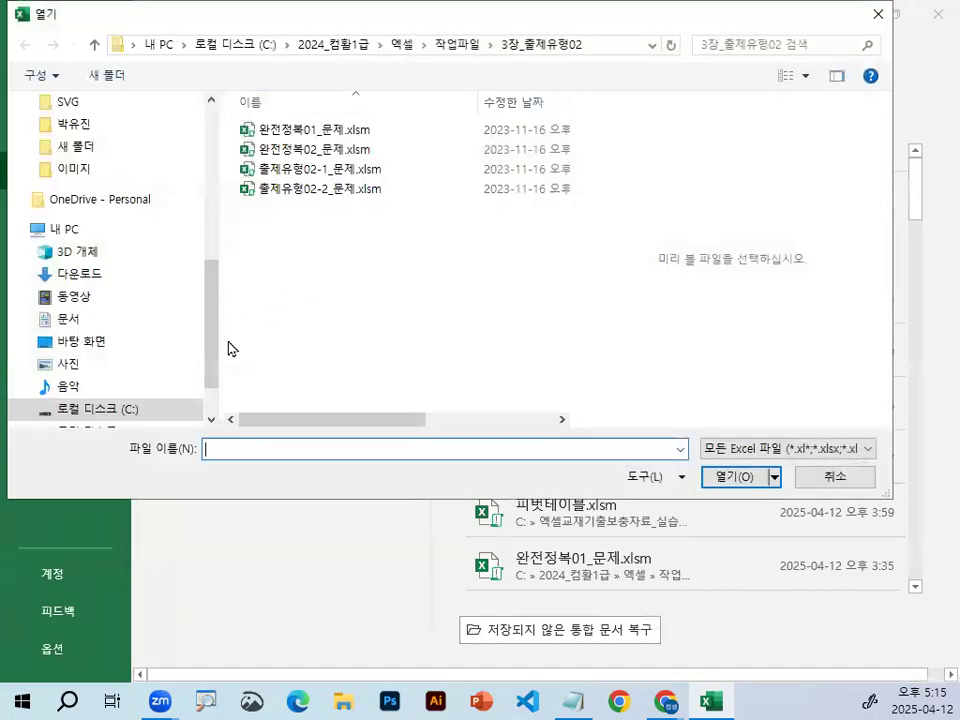
pyautogui.click(115, 410)
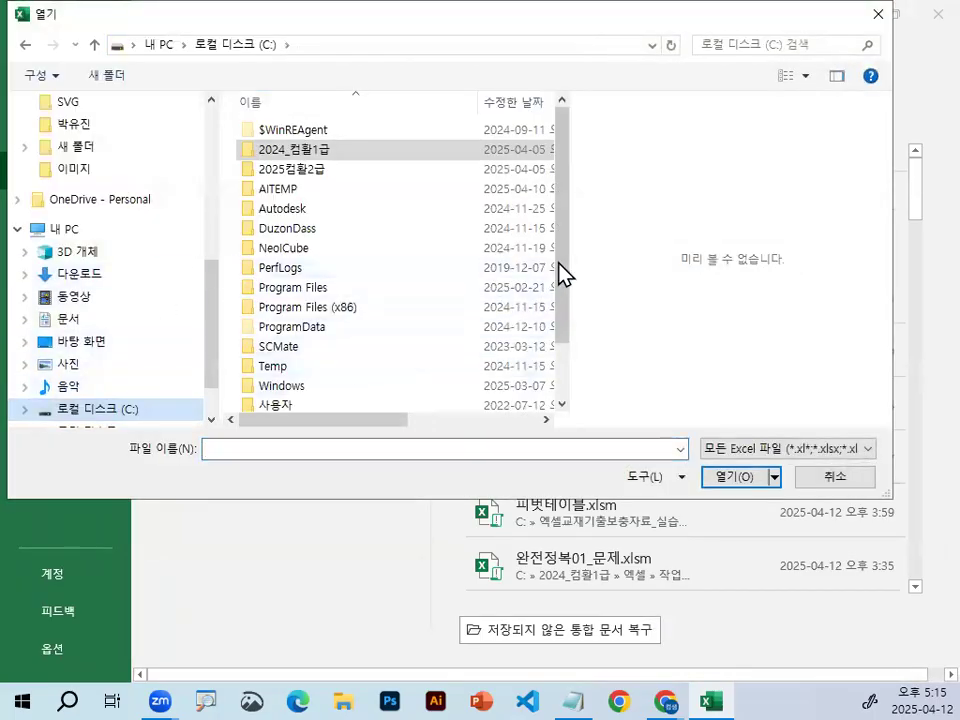
pyautogui.scroll(-1, 360, 370)
pyautogui.doubleClick(318, 362)
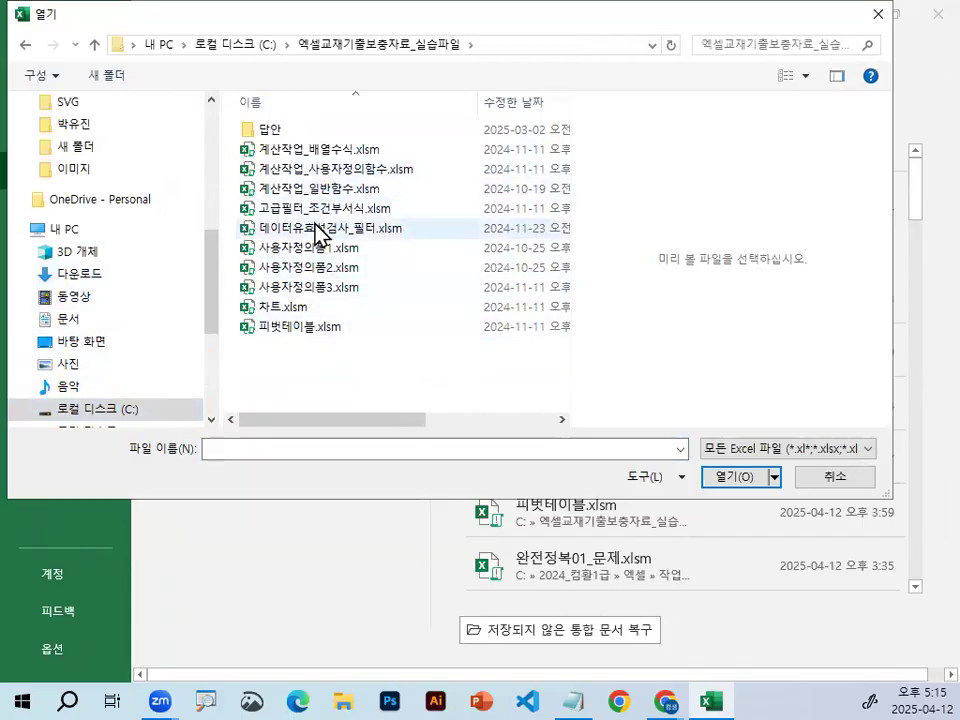
pyautogui.doubleClick(396, 226)
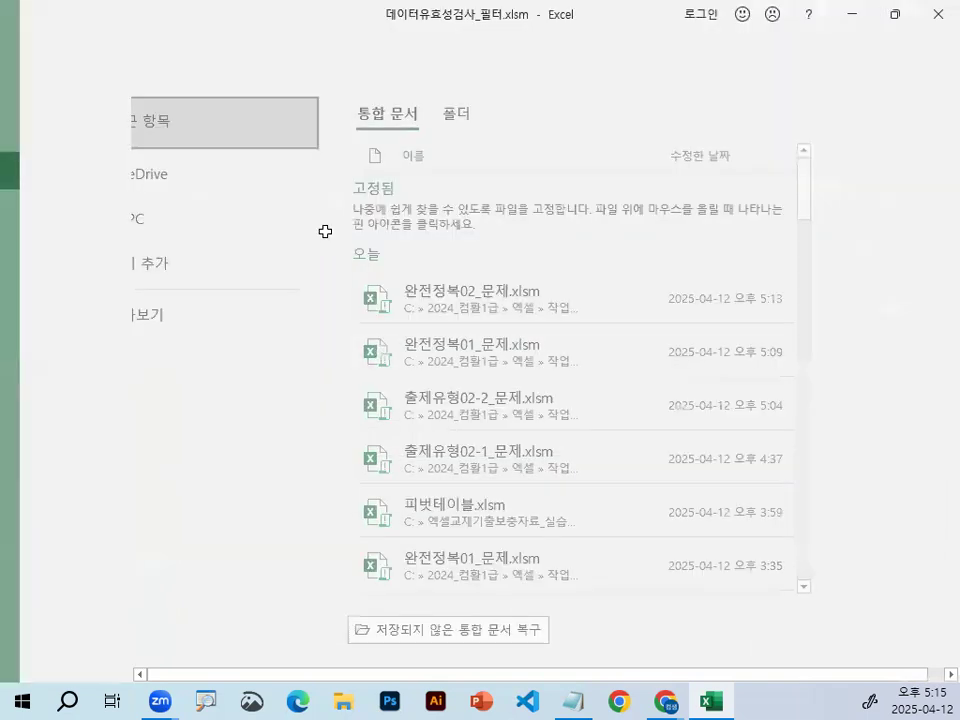
pyautogui.click(314, 303)
pyautogui.scroll(2, 280, 398)
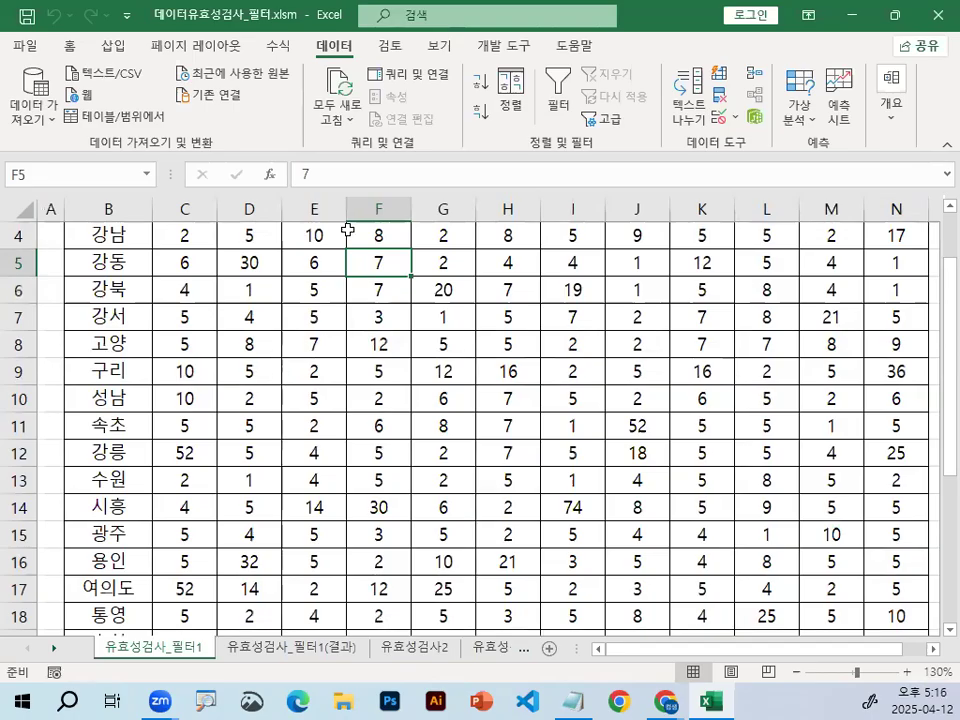
# Step: Select the monthly values C4:N28 in 표1 and open data validation for them
pyautogui.scroll(1, 343, 460)
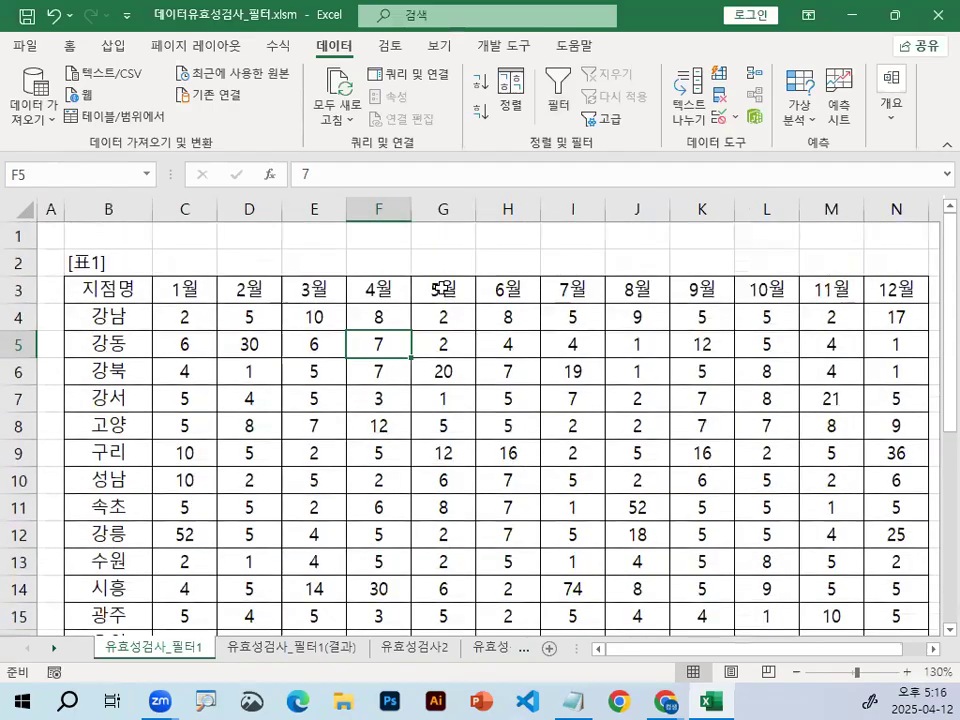
pyautogui.click(184, 324)
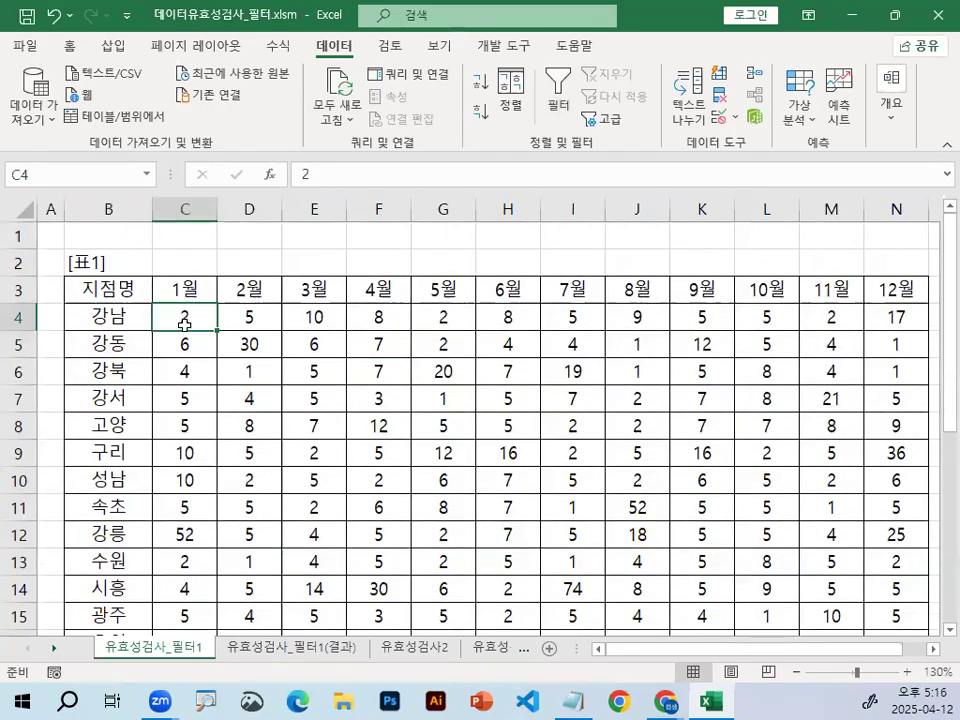
pyautogui.moveTo(190, 318); pyautogui.dragTo(878, 316)
pyautogui.hotkey('ctrl', 'shift', 'Down')
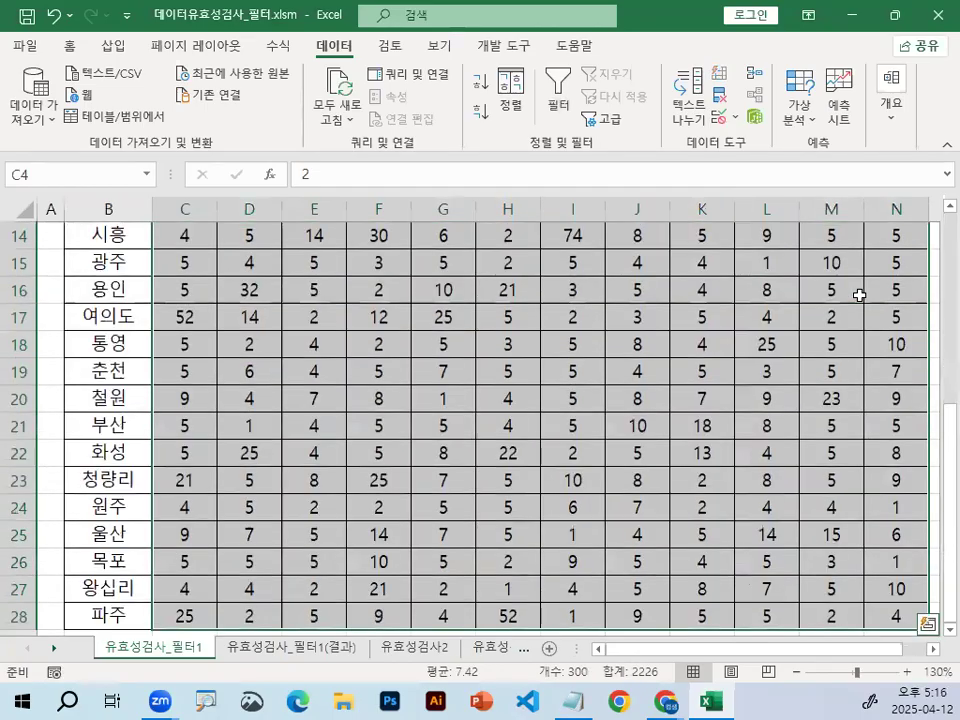
pyautogui.scroll(5, 380, 255)
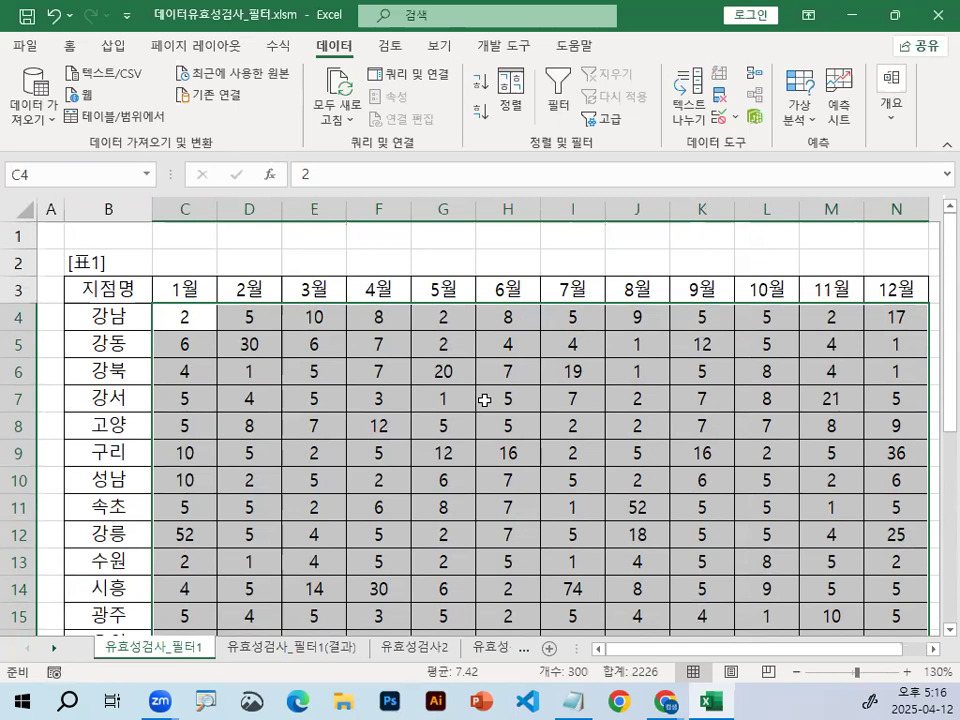
pyautogui.click(724, 119)
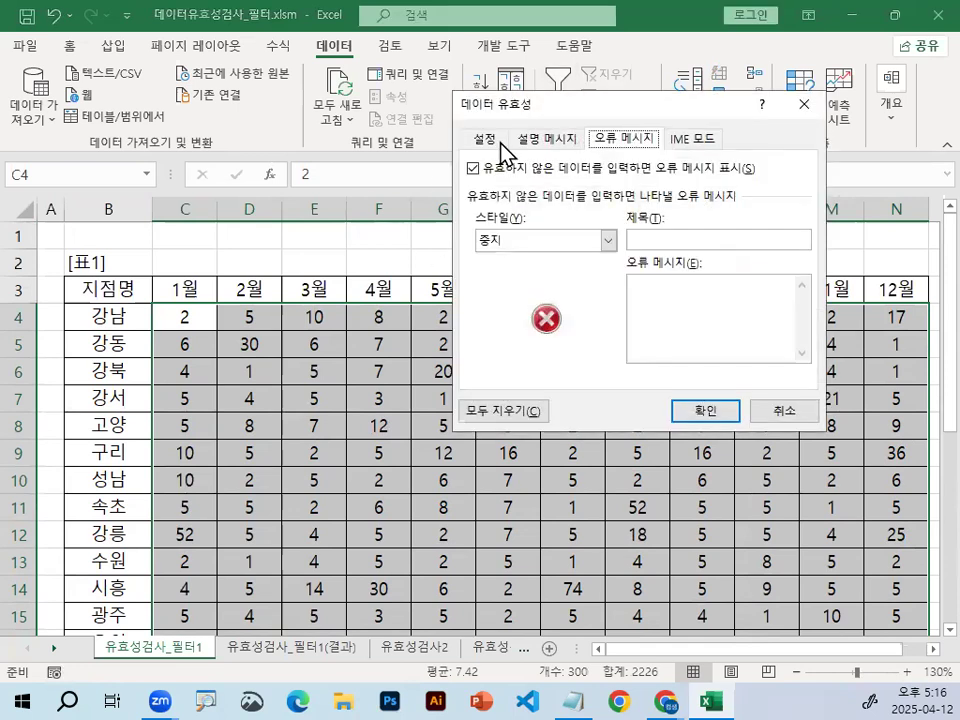
# Step: Set the validation rule to allow only whole numbers (정수) less than or equal to 20
pyautogui.click(487, 140)
pyautogui.click(514, 210)
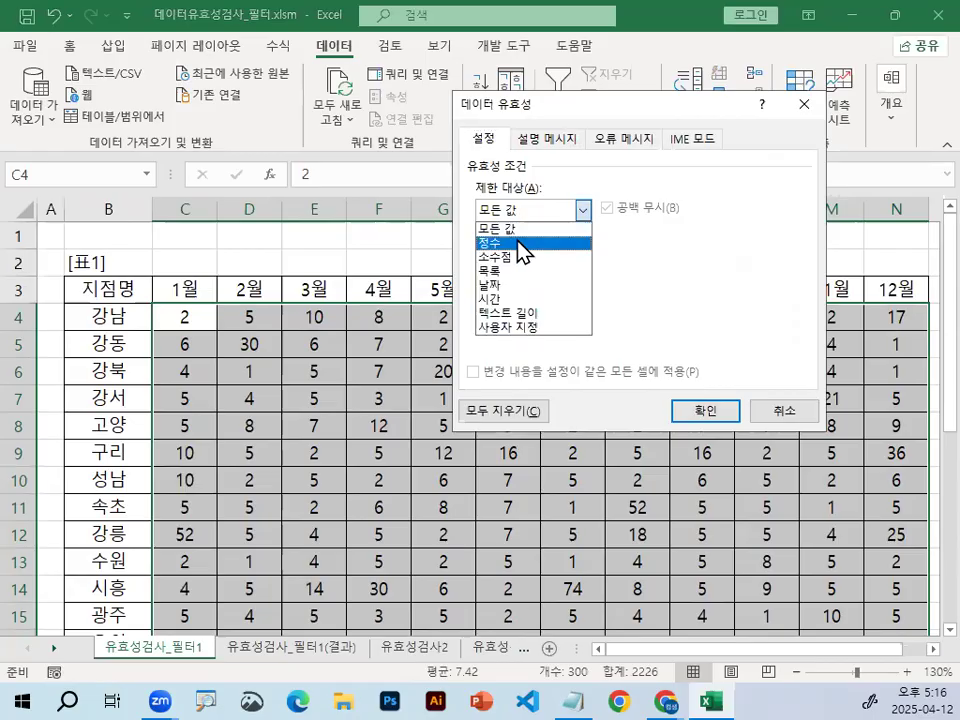
pyautogui.click(517, 244)
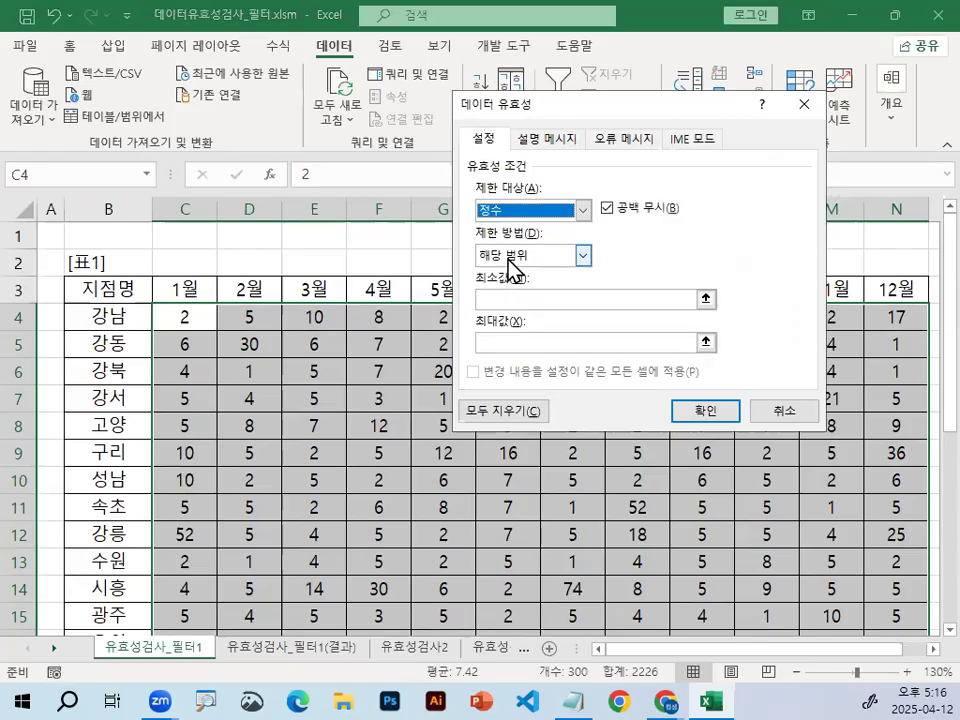
pyautogui.click(508, 264)
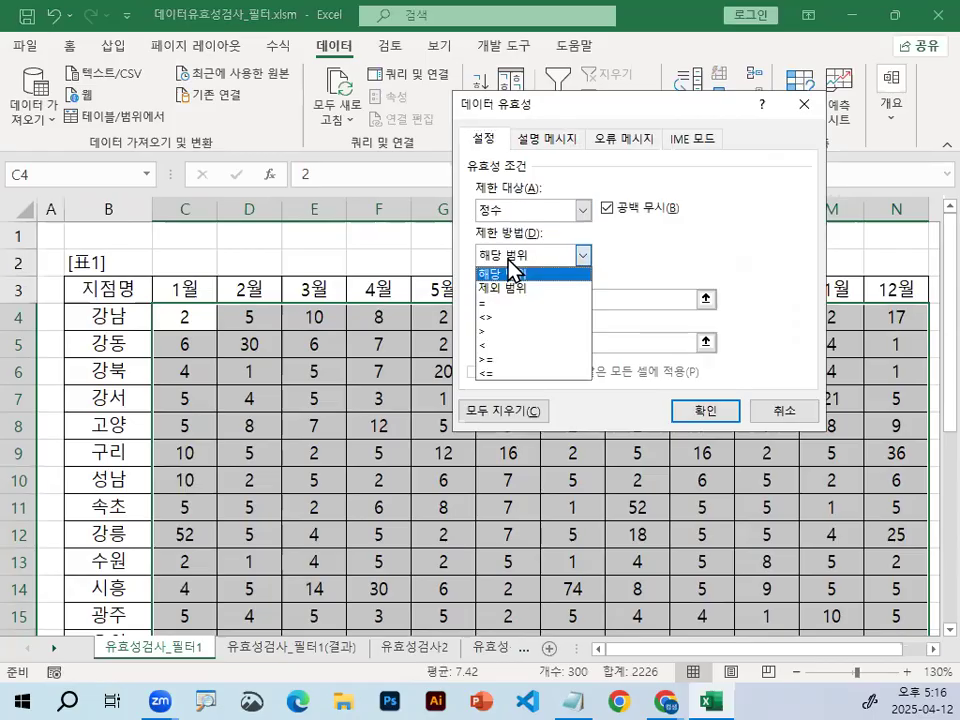
pyautogui.click(510, 374)
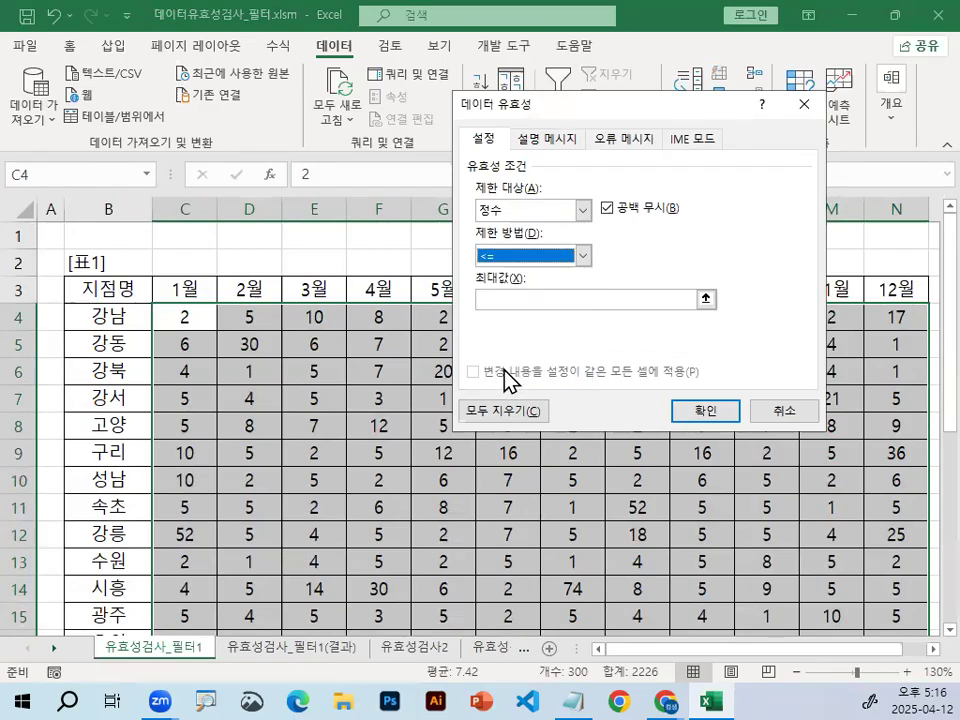
pyautogui.click(501, 300)
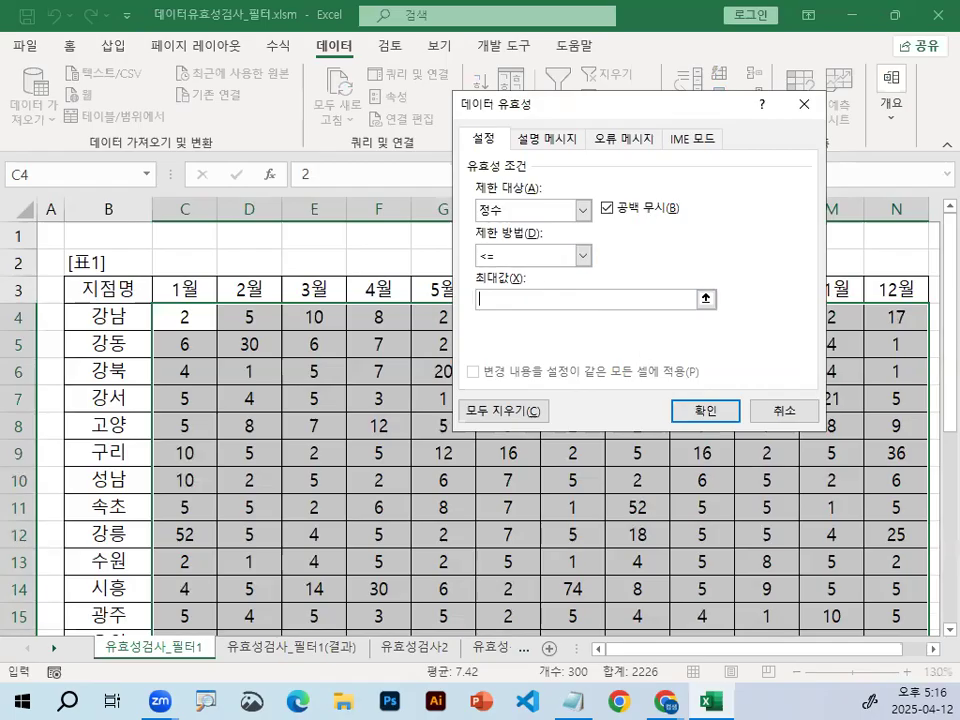
pyautogui.hotkey('ctrl', '1')
pyautogui.click(524, 251)
pyautogui.moveTo(523, 254)
pyautogui.mouseDown()
pyautogui.moveTo(499, 241)
pyautogui.moveTo(504, 254)
pyautogui.mouseUp()
pyautogui.moveTo(509, 312); pyautogui.dragTo(511, 315)
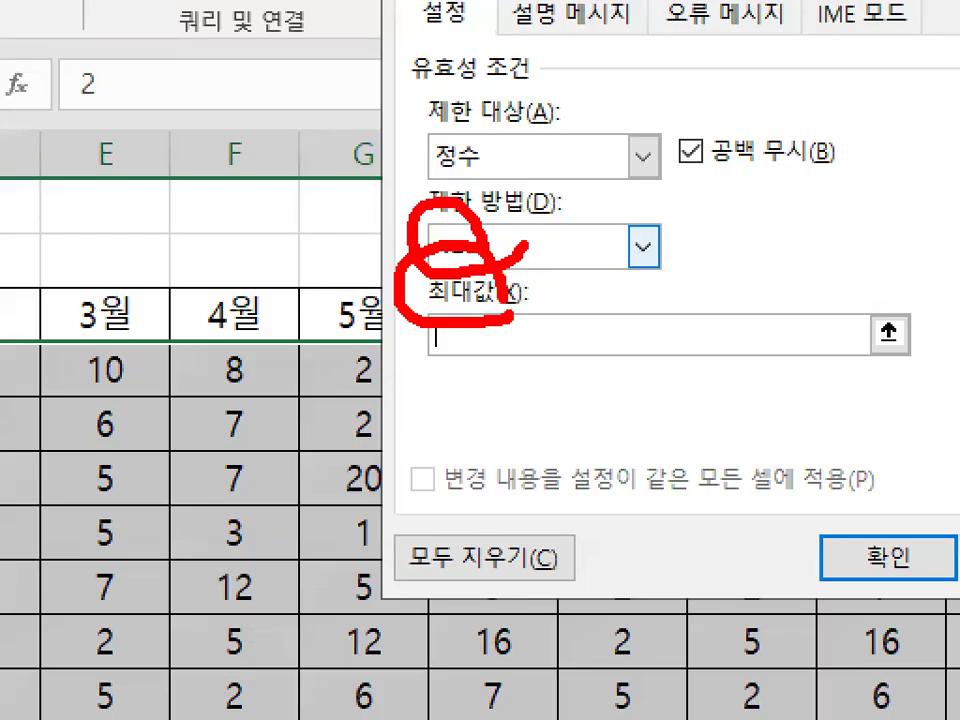
pyautogui.press('Escape')
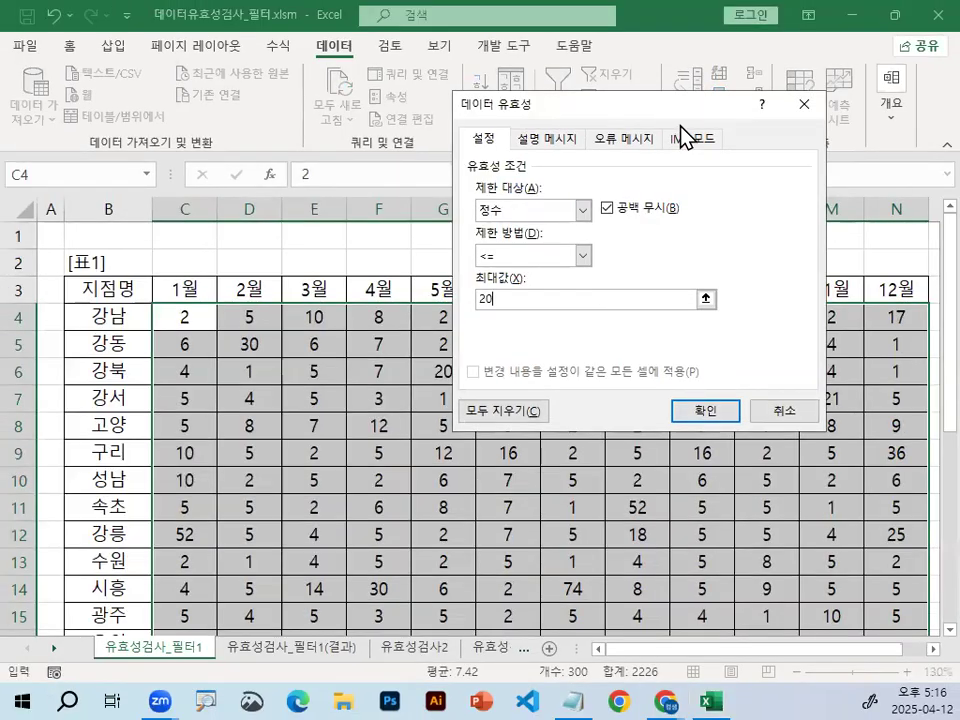
# Step: Add an input message titled 필수입력 with the text 반드시 / 입력하셔야 / 합니다. on three lines
pyautogui.click(546, 138)
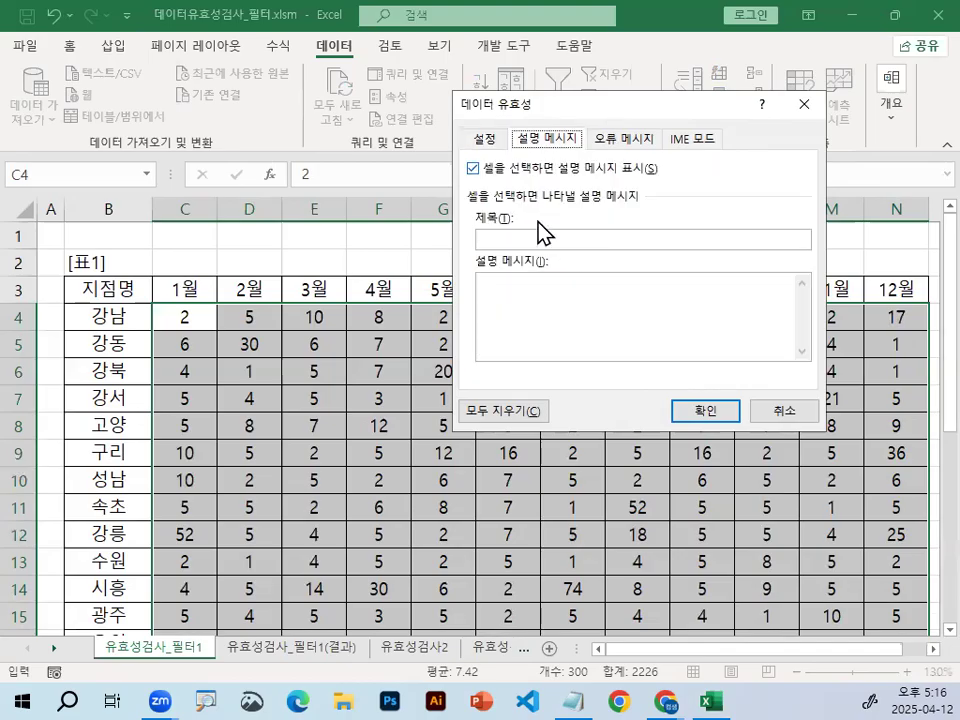
pyautogui.click(522, 240)
pyautogui.write('필수')
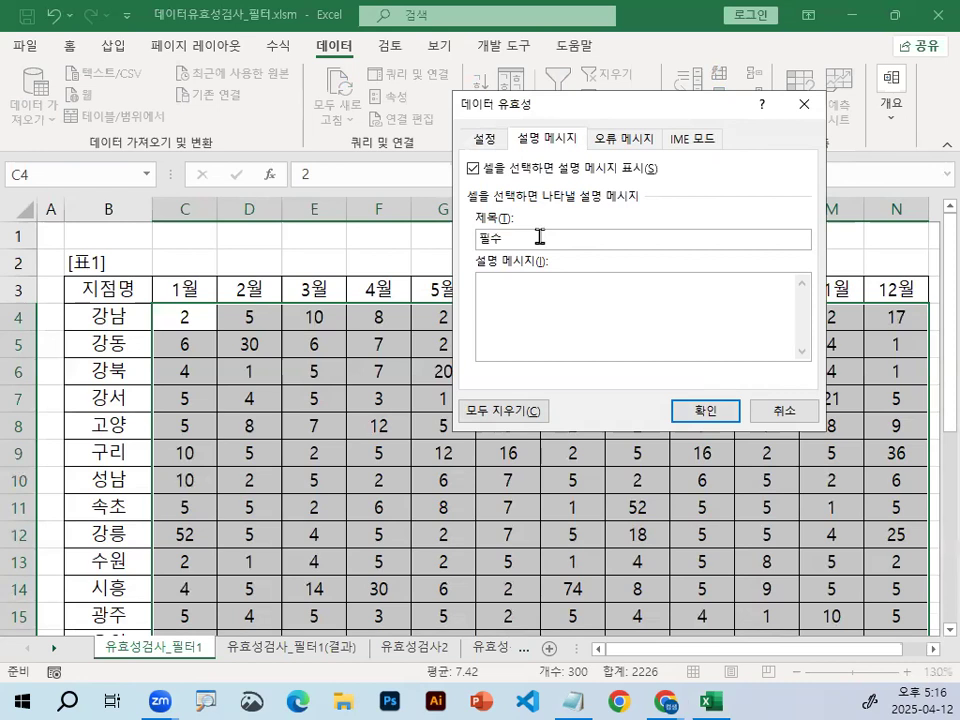
pyautogui.write('입ㄹ')
pyautogui.click(537, 294)
pyautogui.write('반드시')
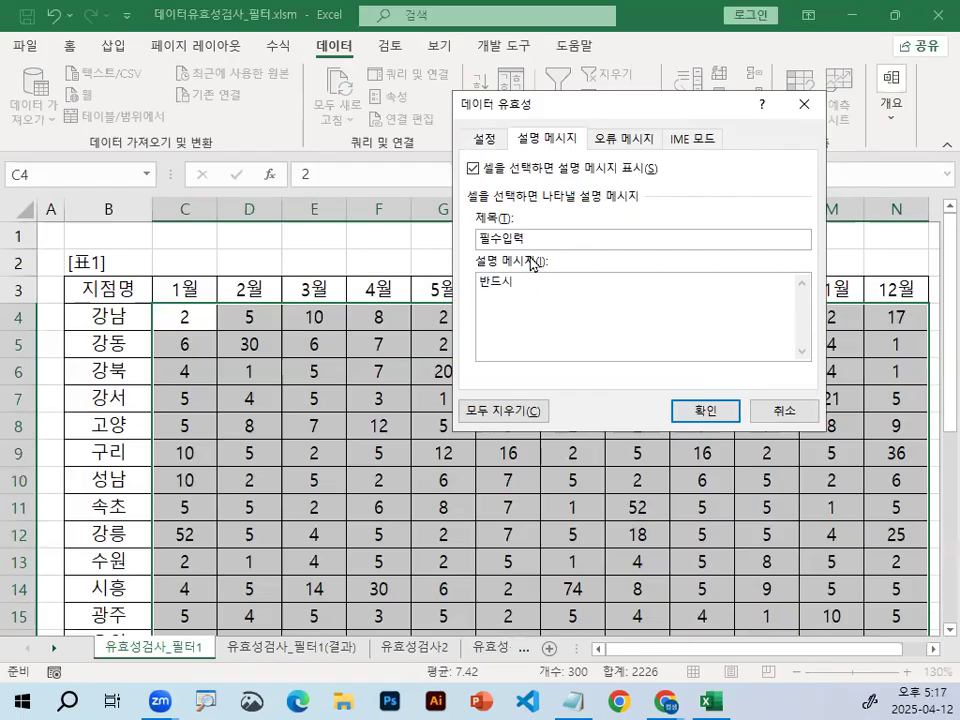
pyautogui.press('Return')
pyautogui.write('입력하서')
pyautogui.write('셔야')
pyautogui.press('Return')
pyautogui.write('합니다.')
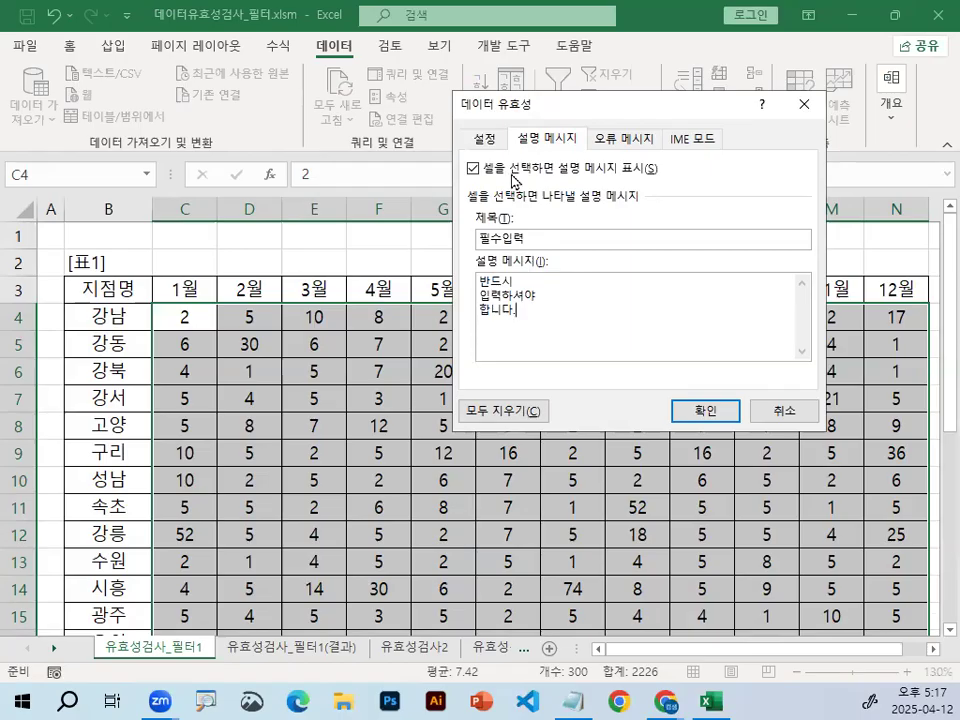
# Step: Set the error alert style for invalid data to 정보
pyautogui.click(623, 138)
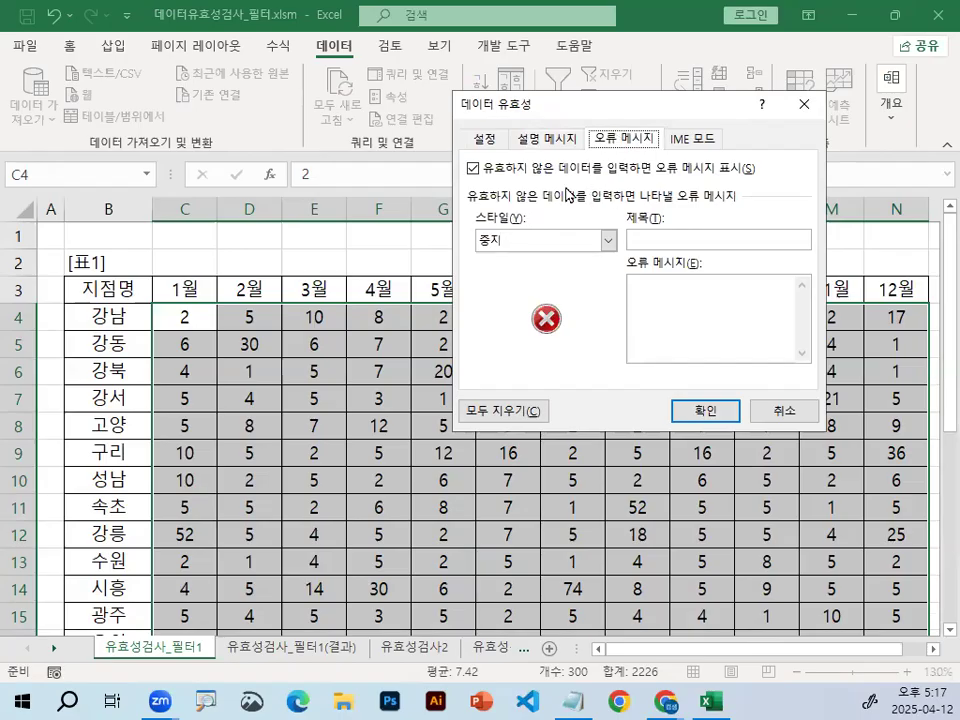
pyautogui.click(541, 245)
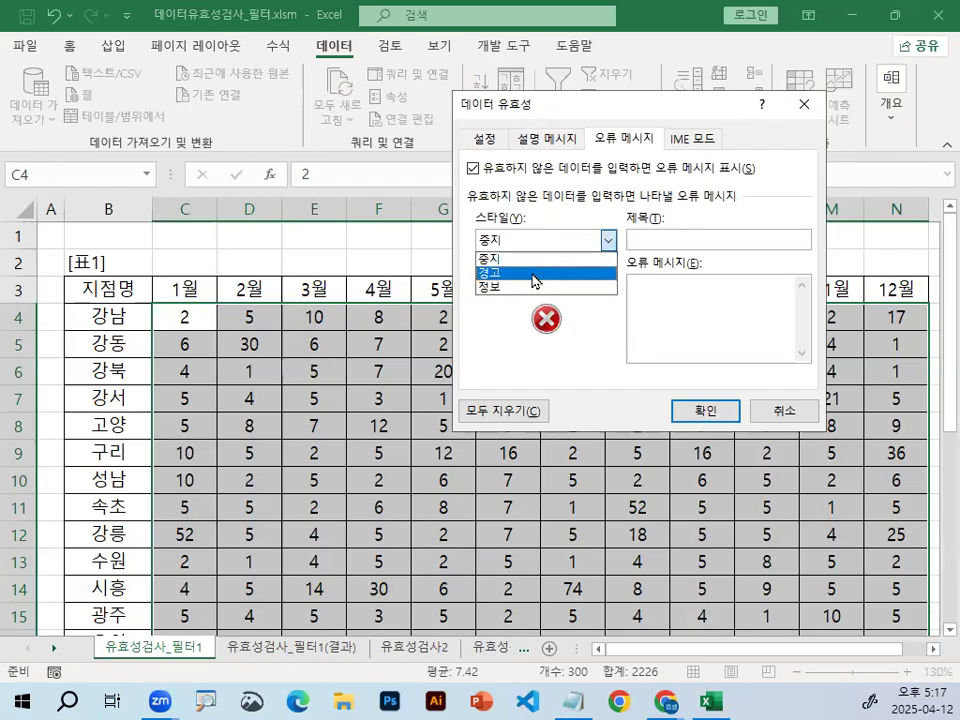
pyautogui.click(533, 274)
pyautogui.click(543, 246)
pyautogui.click(536, 257)
pyautogui.click(537, 246)
pyautogui.click(540, 258)
pyautogui.click(537, 244)
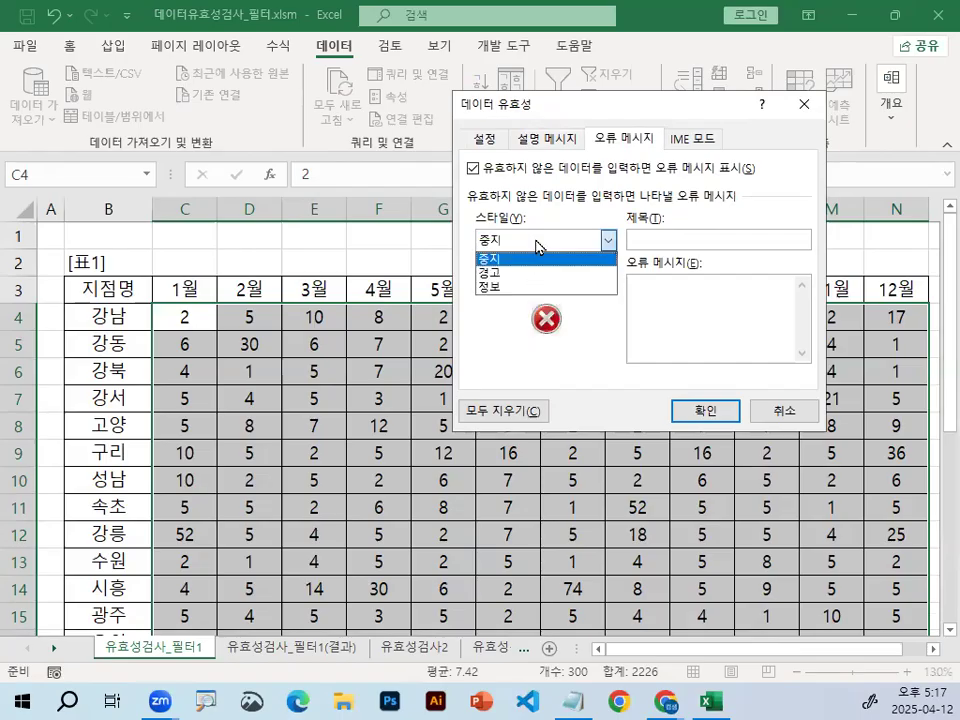
pyautogui.click(543, 287)
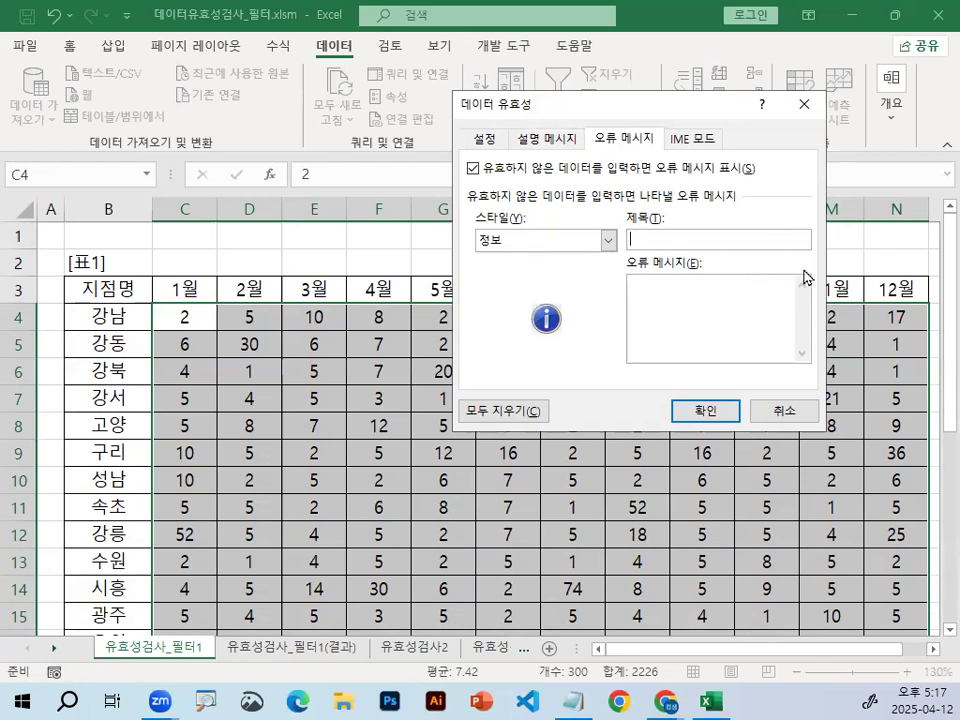
# Step: Give the error alert the title 입력범위초과 and the message 20이하의 값만 입력해 주세요., and apply the validation
pyautogui.write('ㅇㄹ')
pyautogui.press('BackSpace')
pyautogui.press('BackSpace')
pyautogui.write('입력버ㅁ위ㅊㅗ과')
pyautogui.click(754, 306)
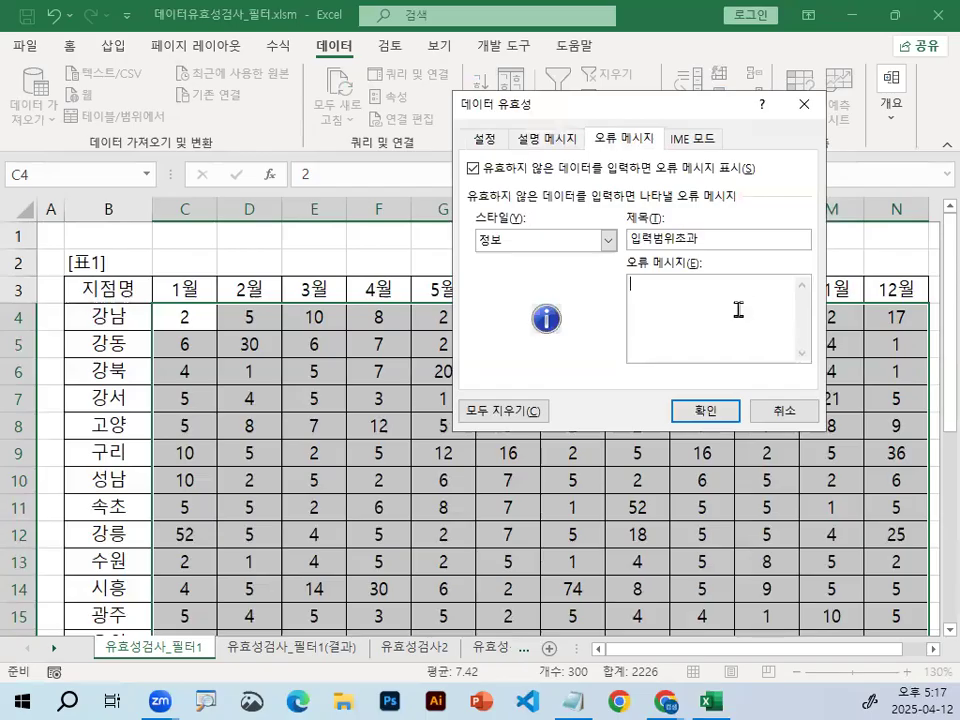
pyautogui.write('20이하의')
pyautogui.write(' ㅇ')
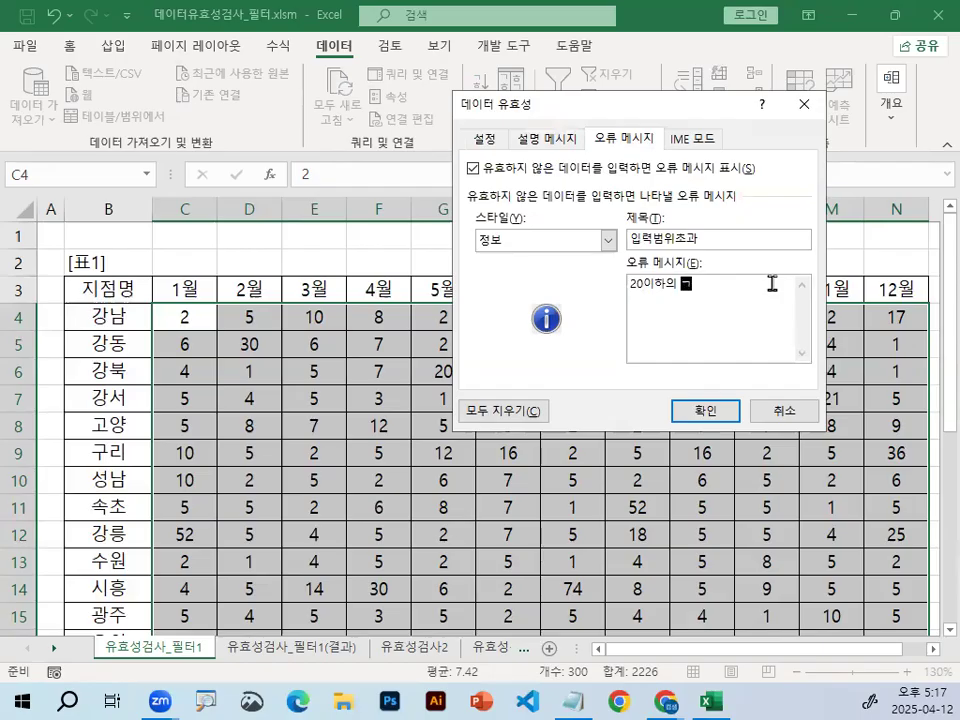
pyautogui.write('만 입력ㅎ')
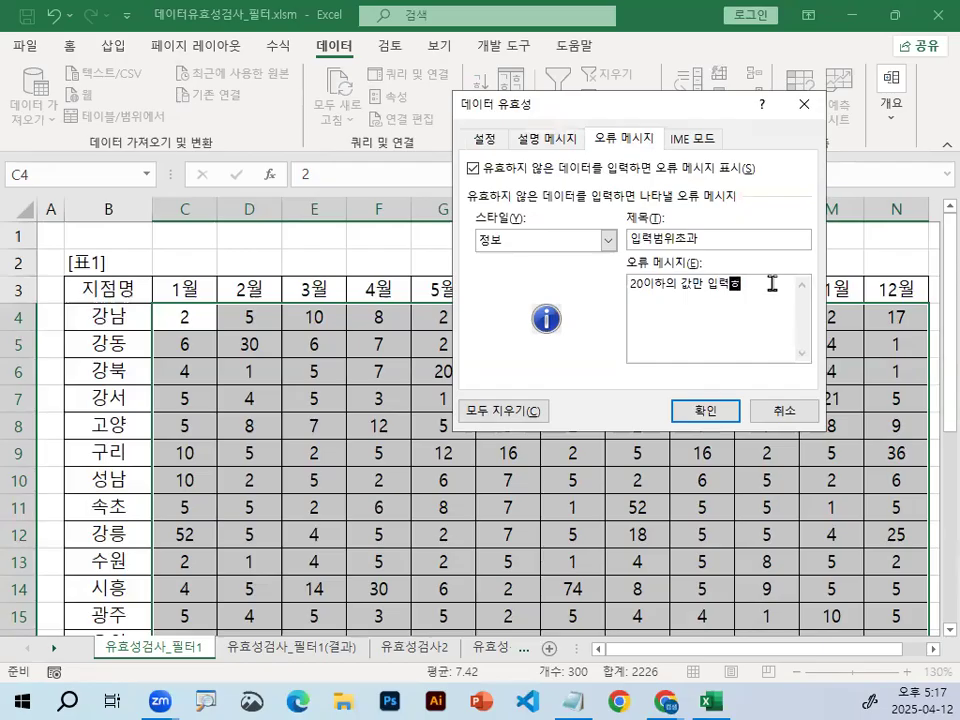
pyautogui.write('ㅐ ㅈㅜ세요')
pyautogui.click(709, 412)
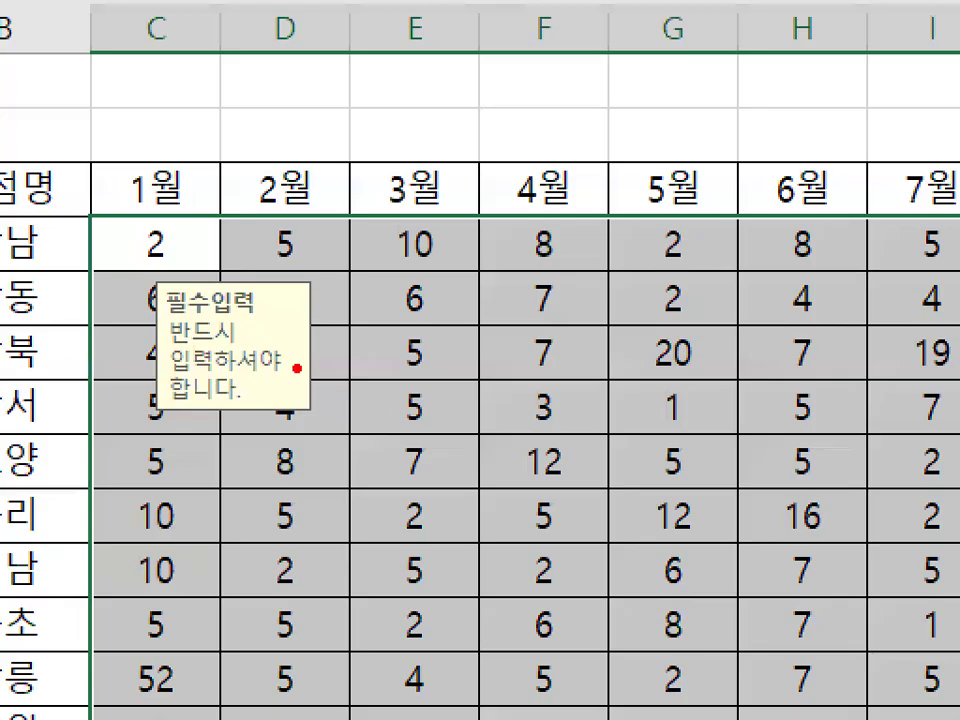
# Step: Test the validation by entering 21 in cell C4, cancel the entry, and check the input message on other cells
pyautogui.moveTo(257, 348)
pyautogui.mouseDown()
pyautogui.moveTo(188, 332)
pyautogui.moveTo(283, 373)
pyautogui.mouseUp()
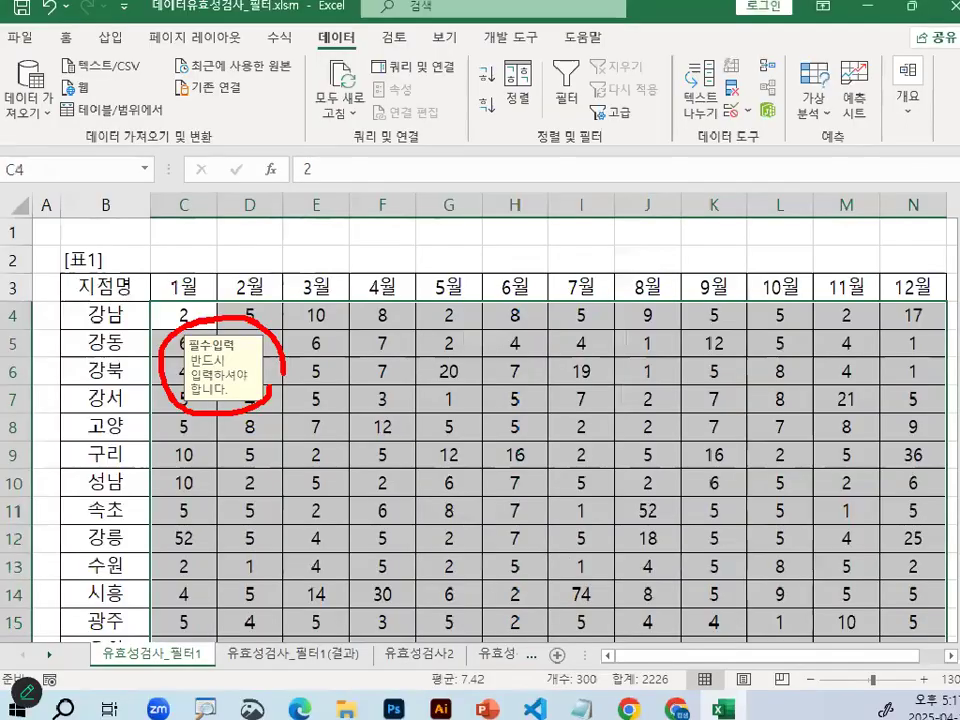
pyautogui.click(142, 246)
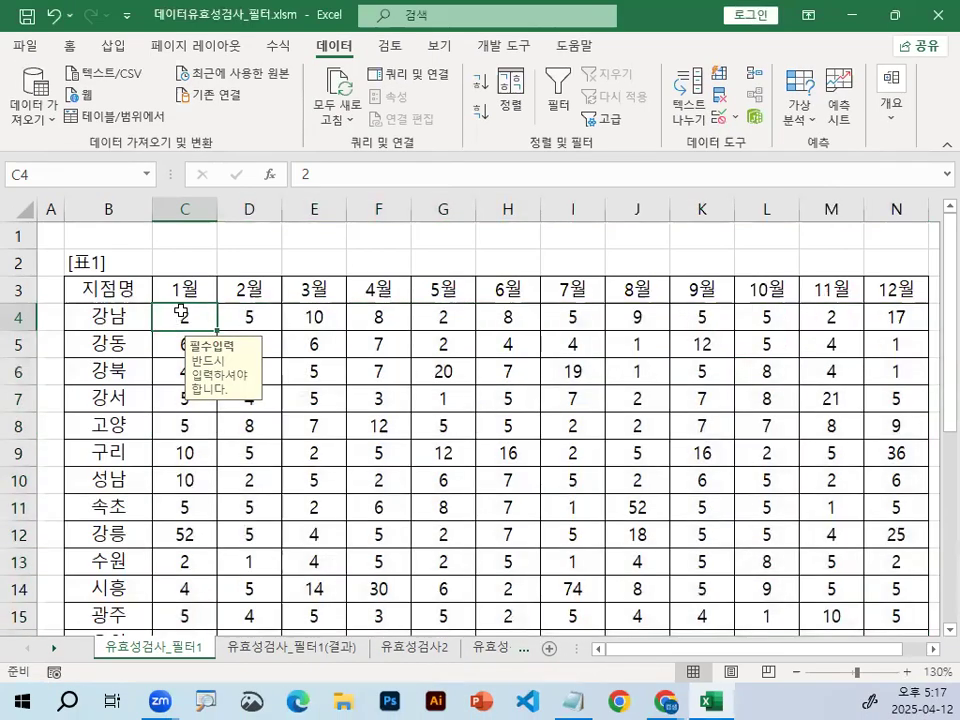
pyautogui.write('21')
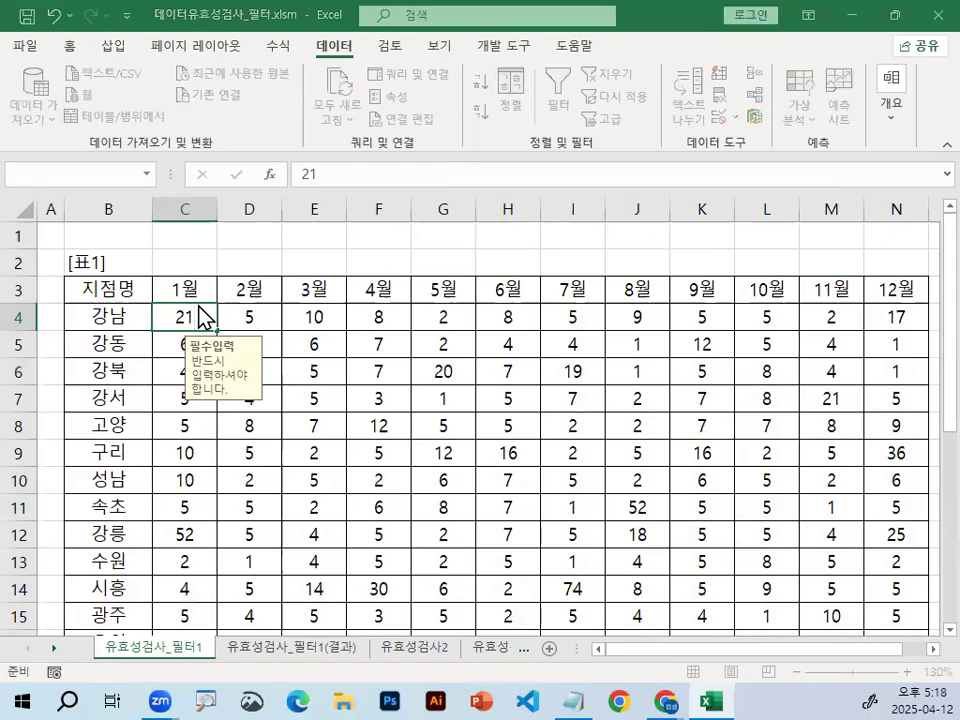
pyautogui.press('Return')
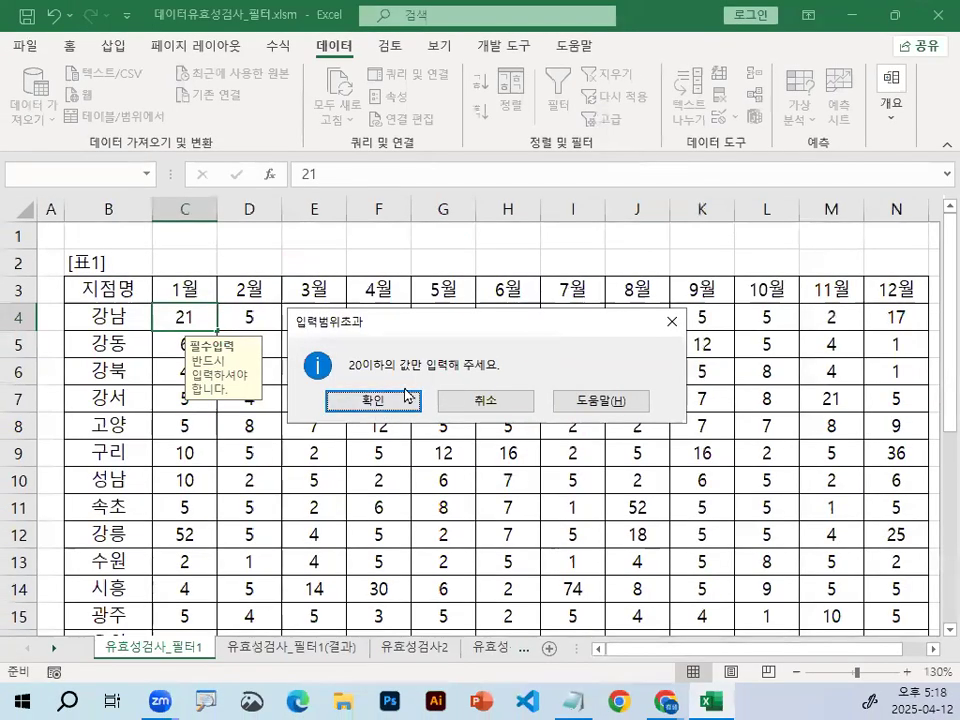
pyautogui.click(458, 402)
pyautogui.click(477, 400)
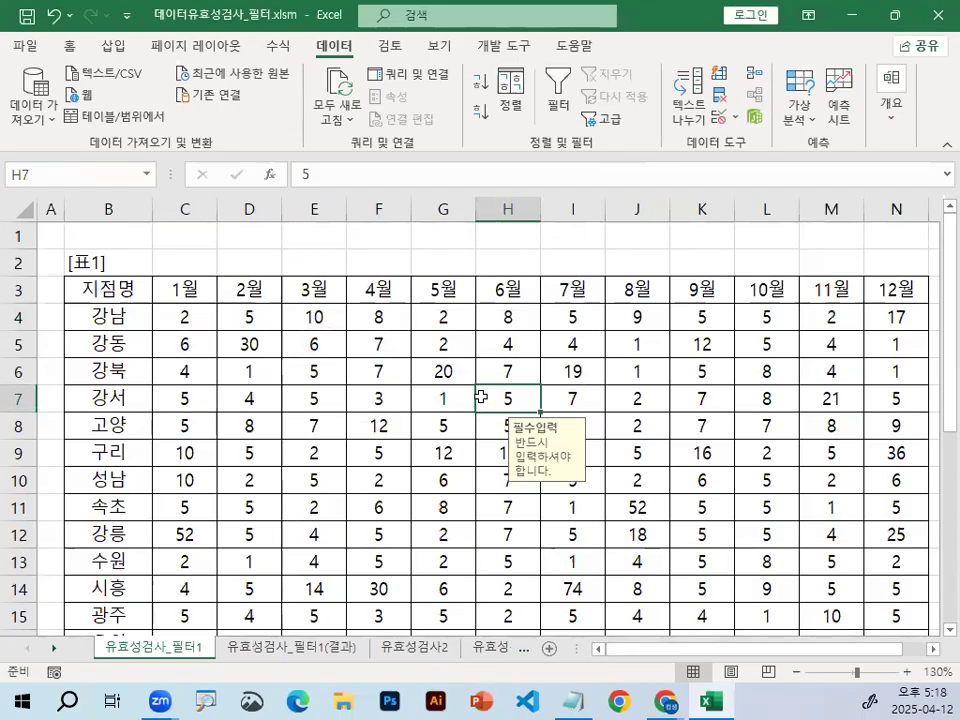
pyautogui.click(190, 368)
pyautogui.click(228, 333)
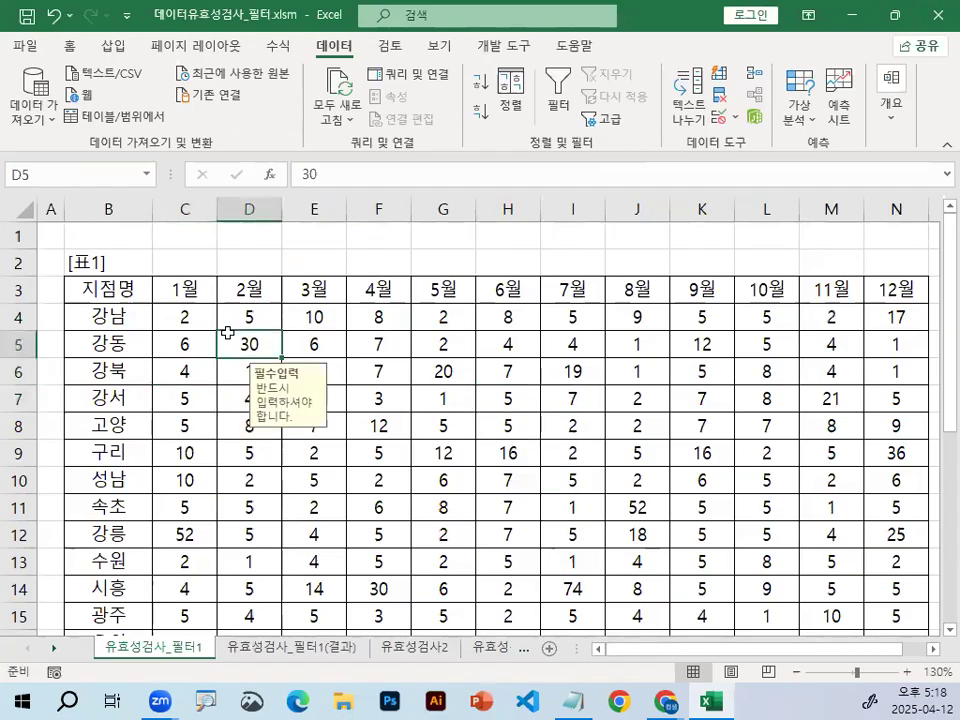
pyautogui.click(186, 318)
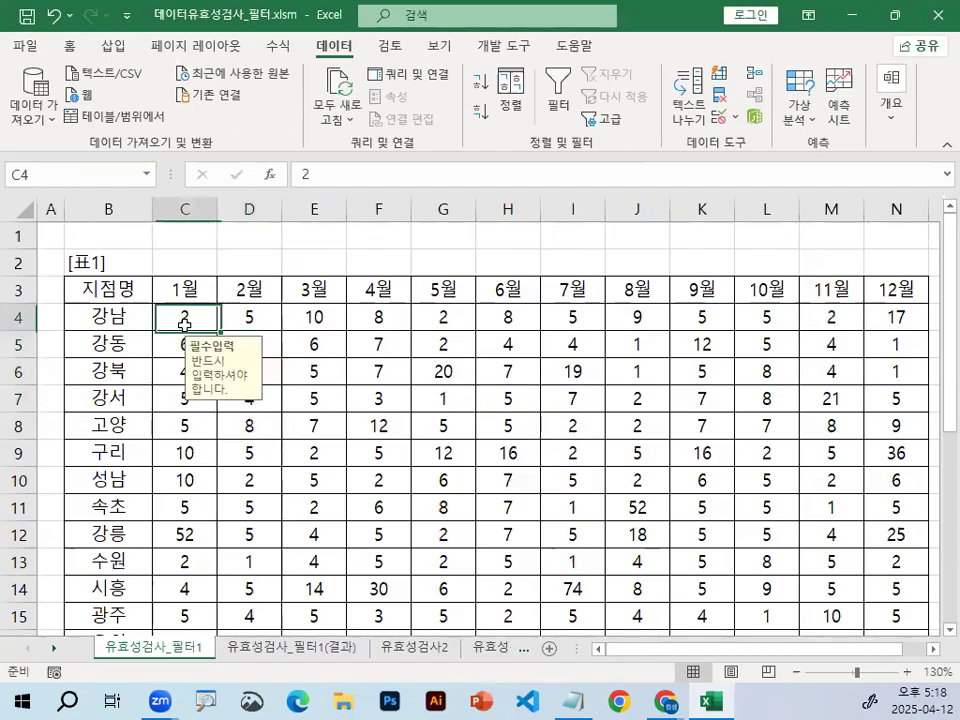
# Step: Add filters to 표1 and show only the rows whose 지점명 begins with 강
pyautogui.click(385, 350)
pyautogui.click(568, 106)
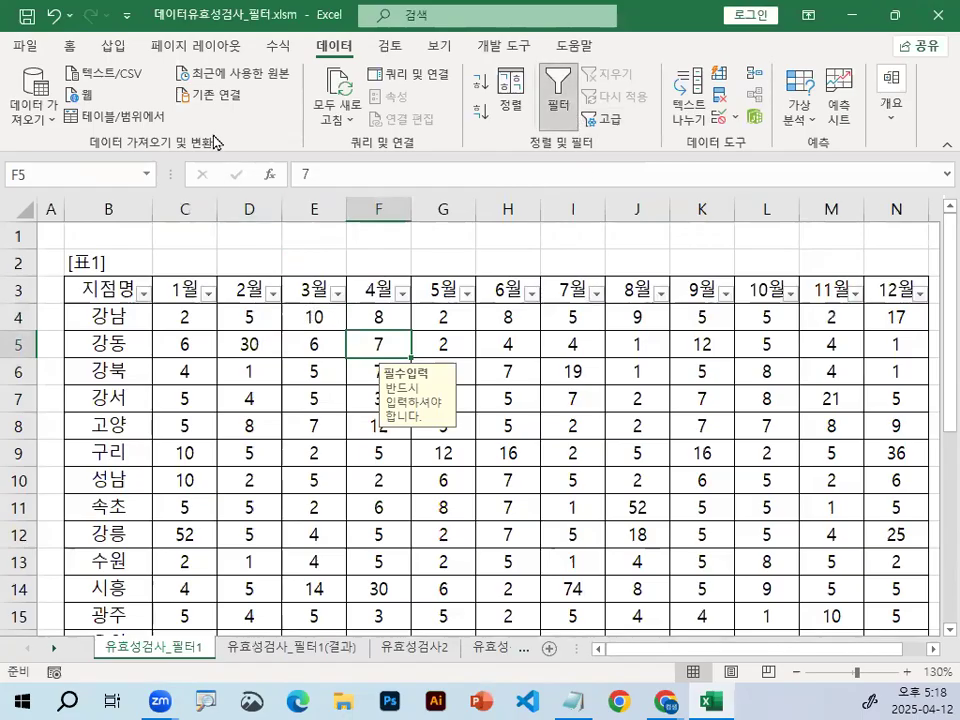
pyautogui.click(144, 293)
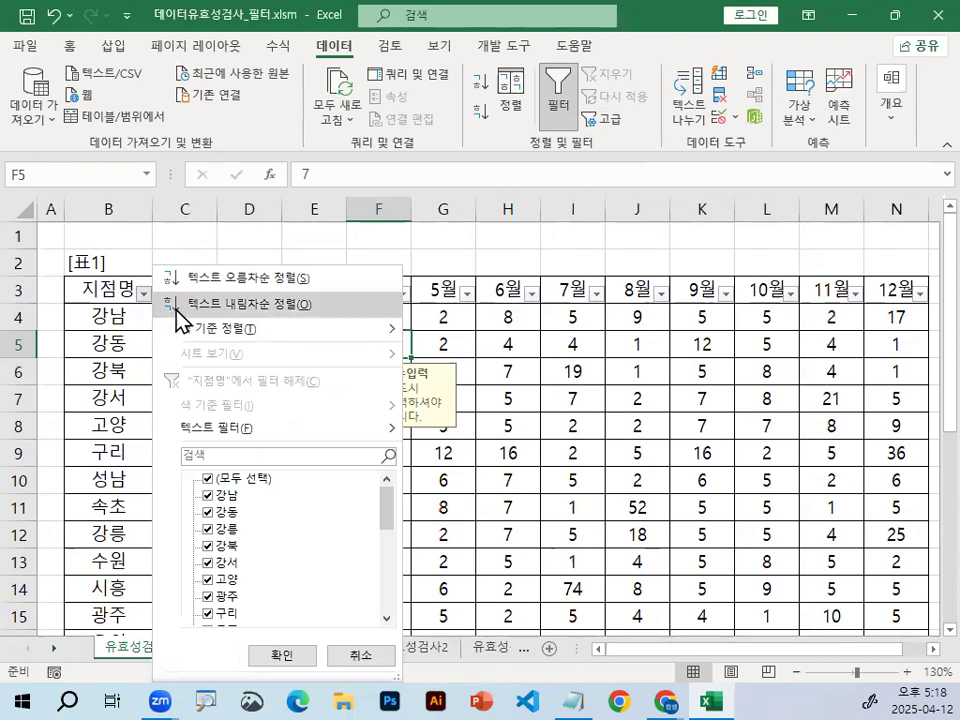
pyautogui.moveTo(230, 435)
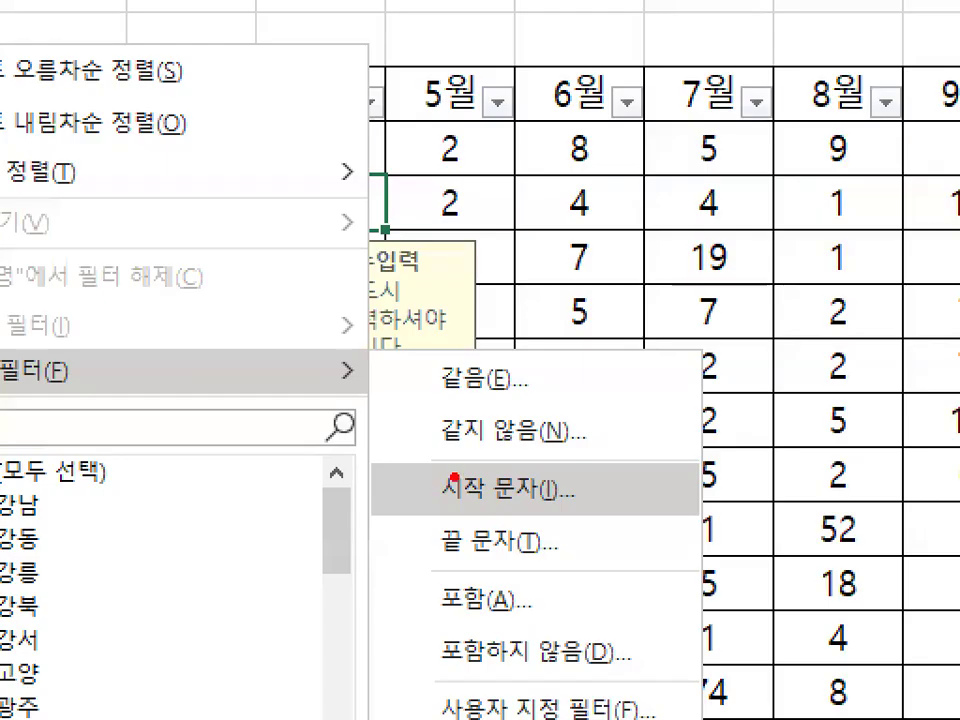
pyautogui.moveTo(514, 489)
pyautogui.mouseDown()
pyautogui.moveTo(398, 504)
pyautogui.moveTo(504, 494)
pyautogui.mouseUp()
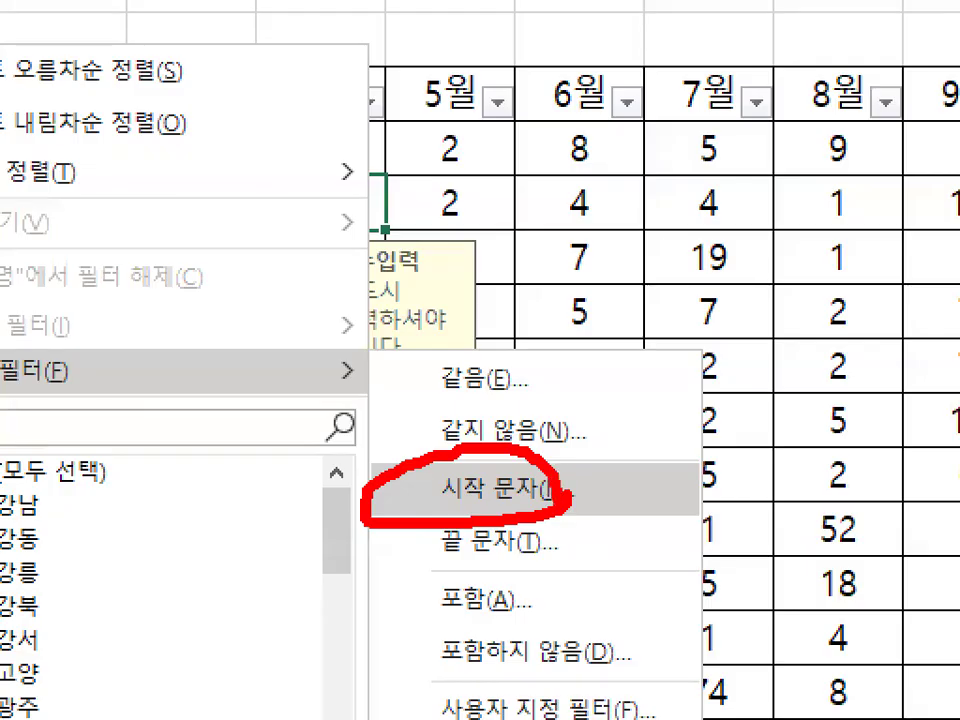
pyautogui.press('Escape')
pyautogui.click(146, 291)
pyautogui.moveTo(285, 446)
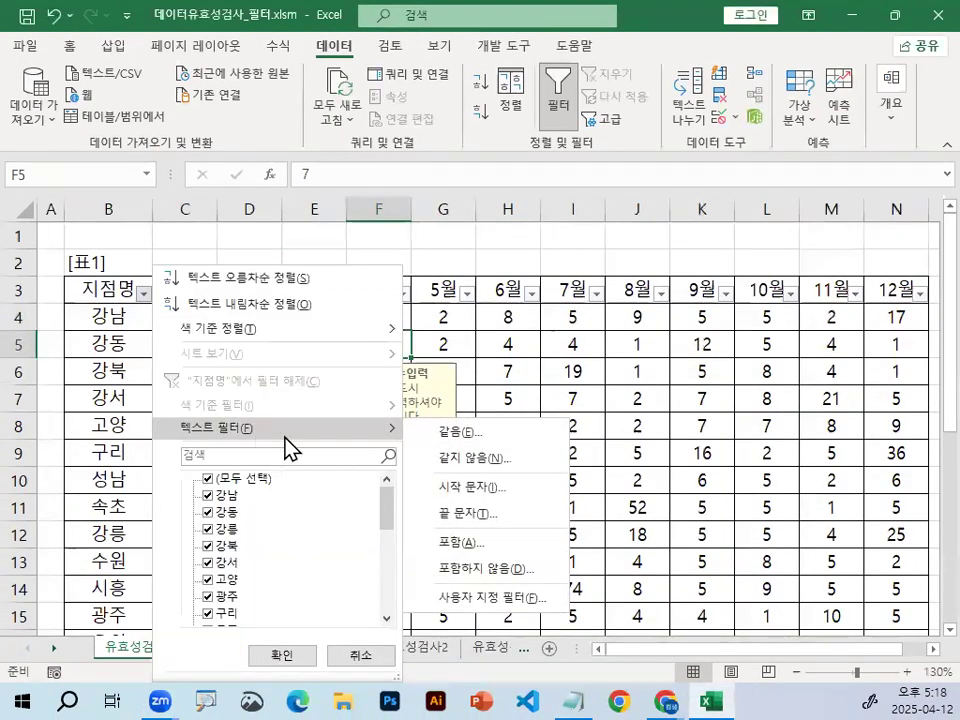
pyautogui.click(456, 489)
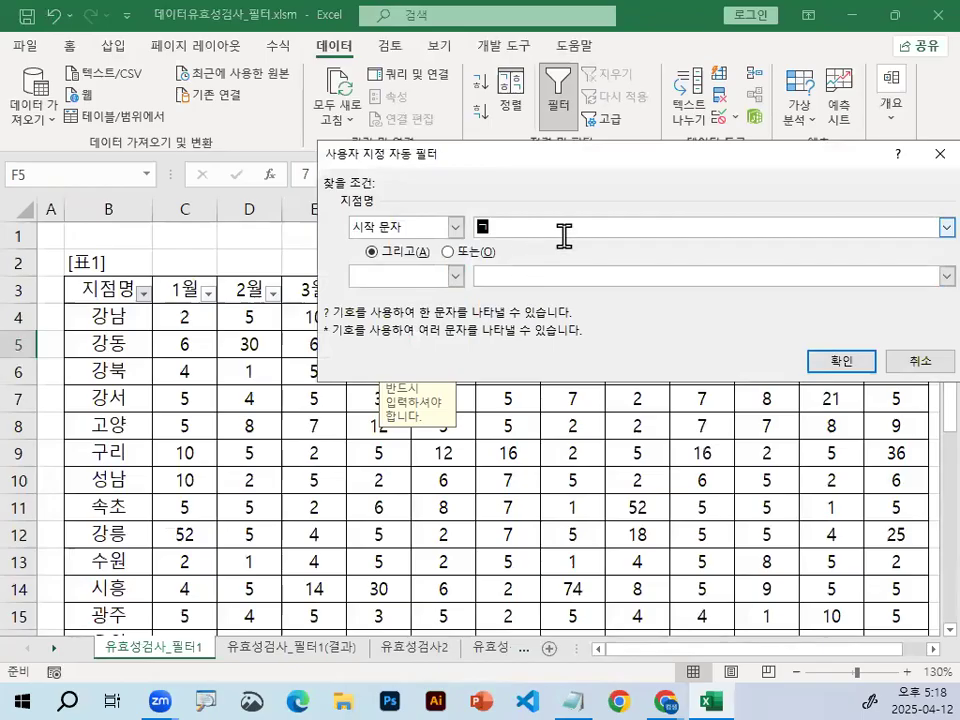
pyautogui.click(845, 363)
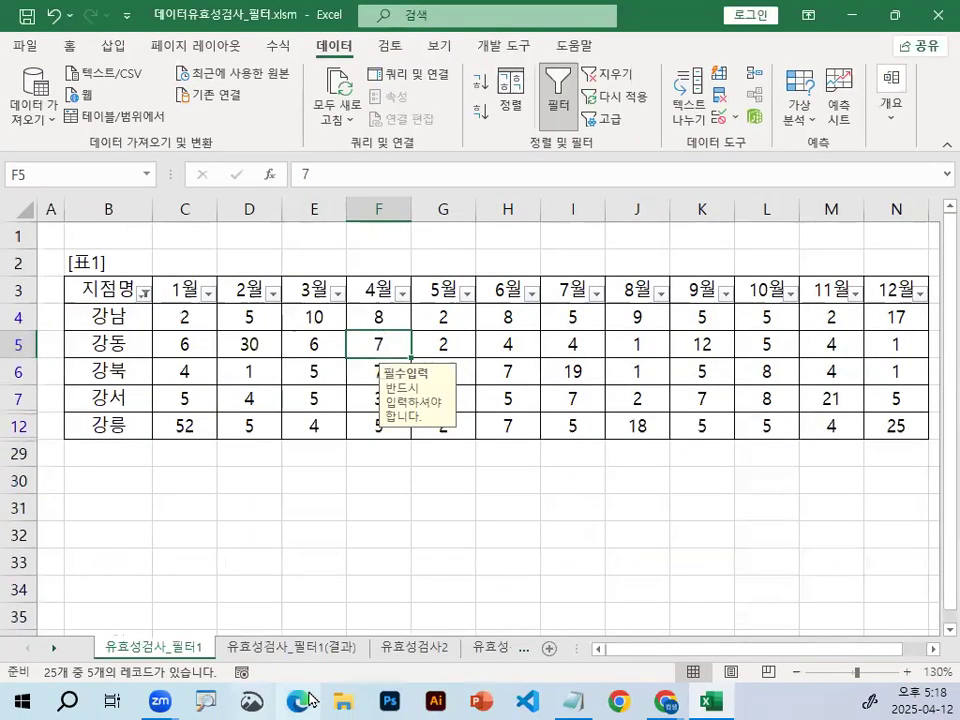
# Step: Check the expected filter result on the 유효성검사_필터1(결과) sheet and open the 유효성검사2 sheet
pyautogui.click(316, 650)
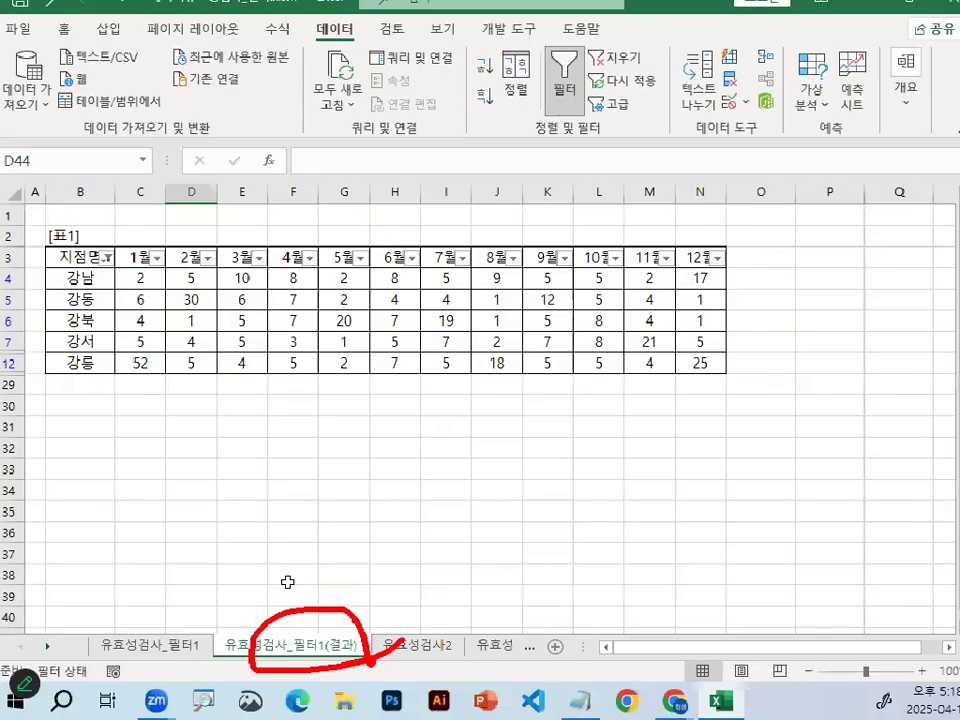
pyautogui.click(272, 453)
pyautogui.click(428, 648)
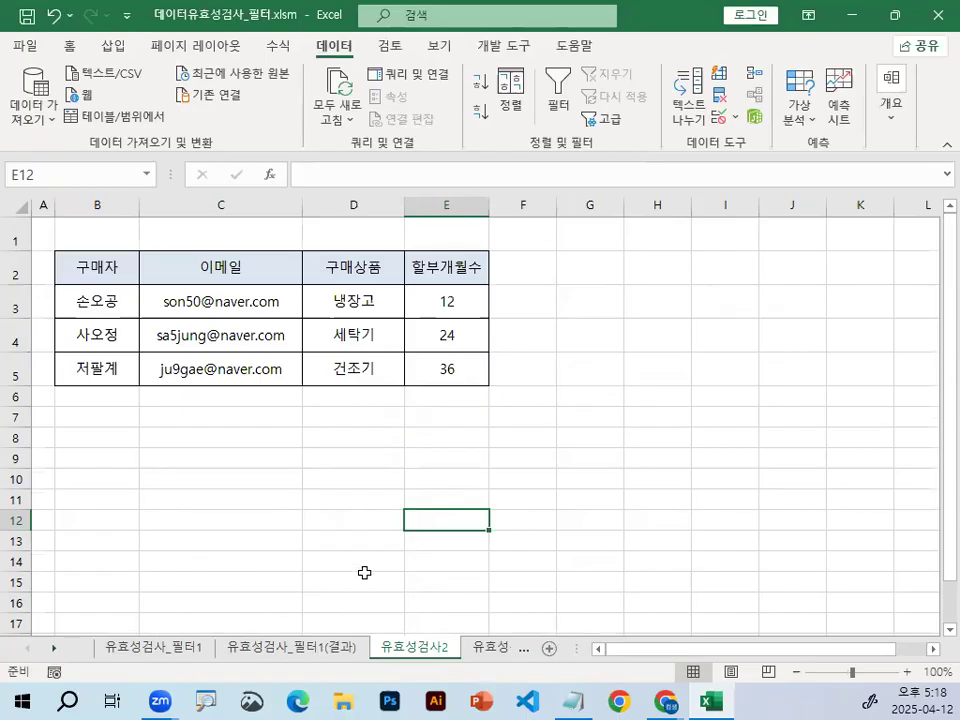
pyautogui.click(355, 460)
pyautogui.keyDown('ctrl'); pyautogui.scroll(3, 225, 461); pyautogui.keyUp('ctrl')
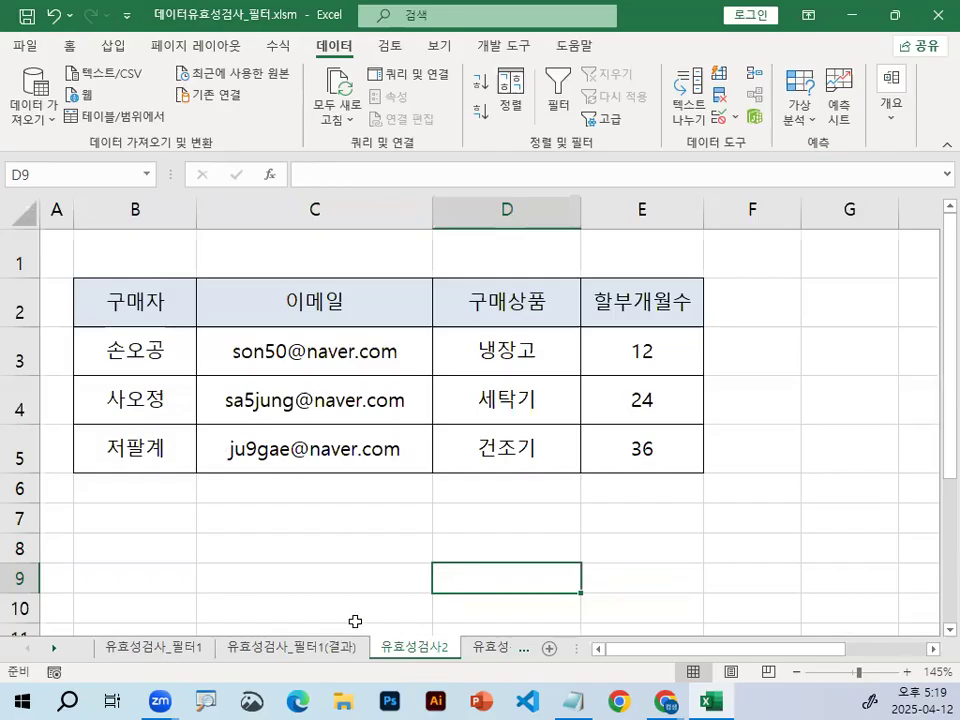
# Step: Switch to the Notepad lesson notes and review how minimum and maximum limits are set for data validation
pyautogui.click(588, 699)
pyautogui.scroll(-2, 333, 458)
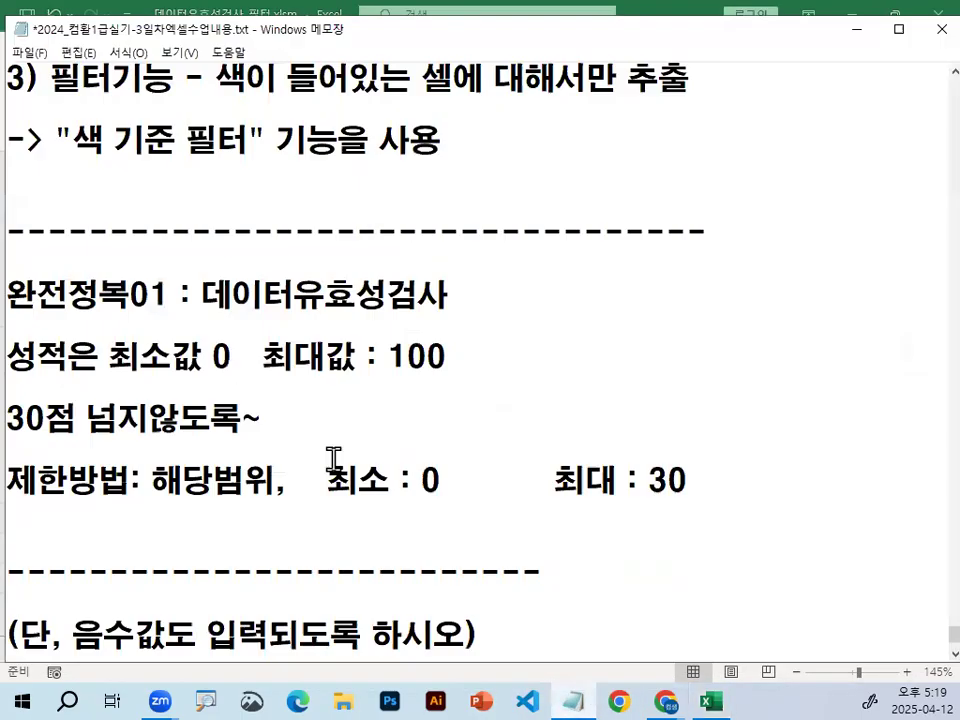
pyautogui.scroll(-2, 333, 458)
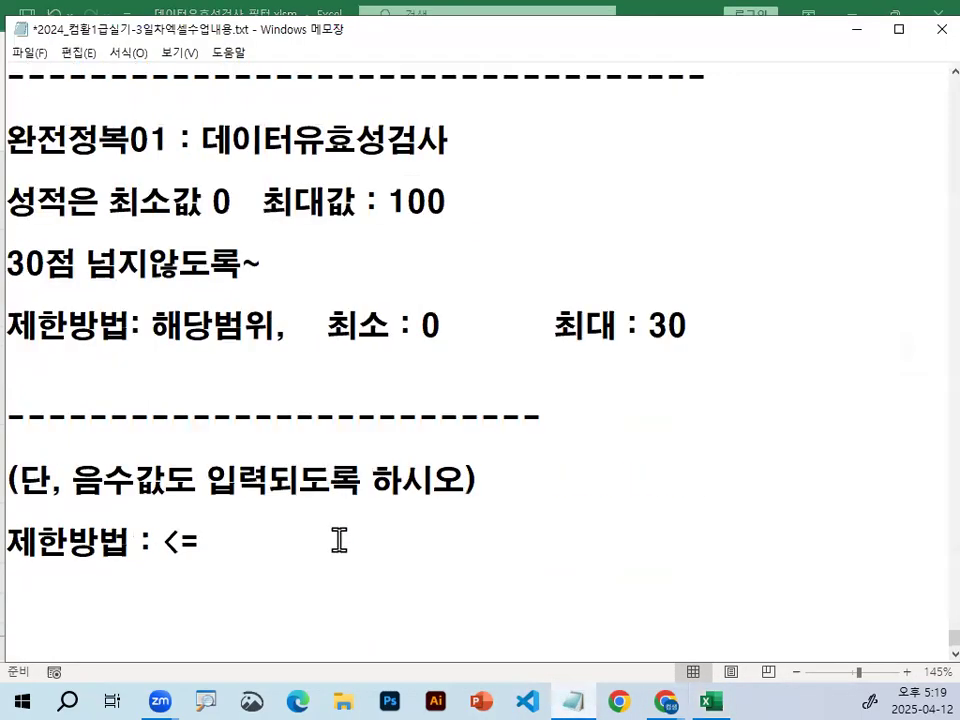
pyautogui.click(856, 30)
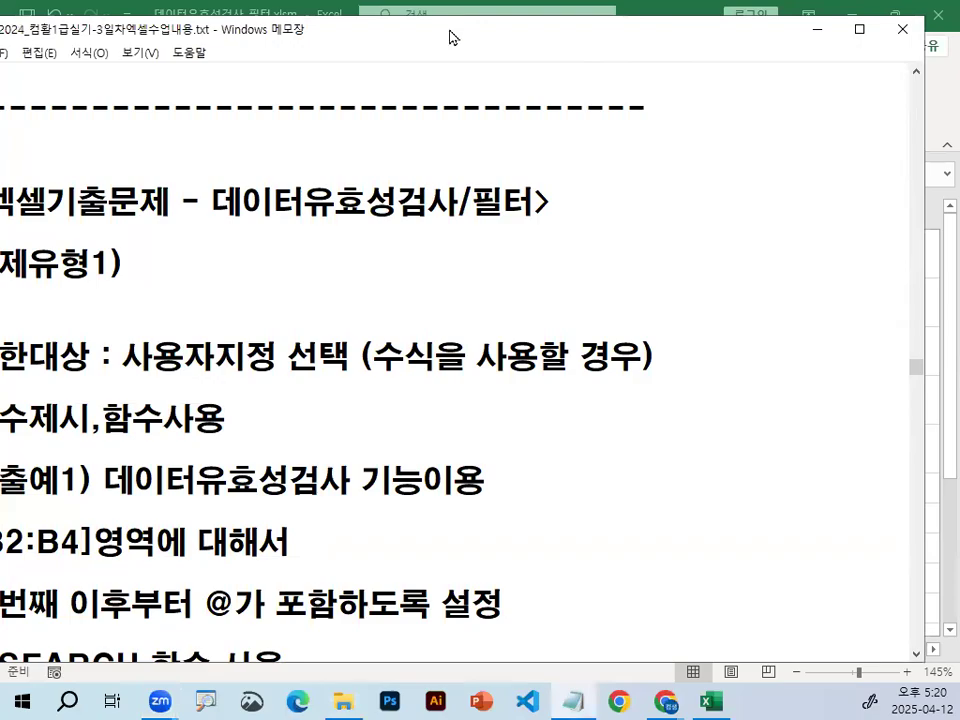
# Step: Read the Notepad notes on custom validation with SEARCH, covering its syntax, start-position result and handling of letter case
pyautogui.moveTo(449, 37); pyautogui.dragTo(490, 28)
pyautogui.scroll(-3, 418, 531)
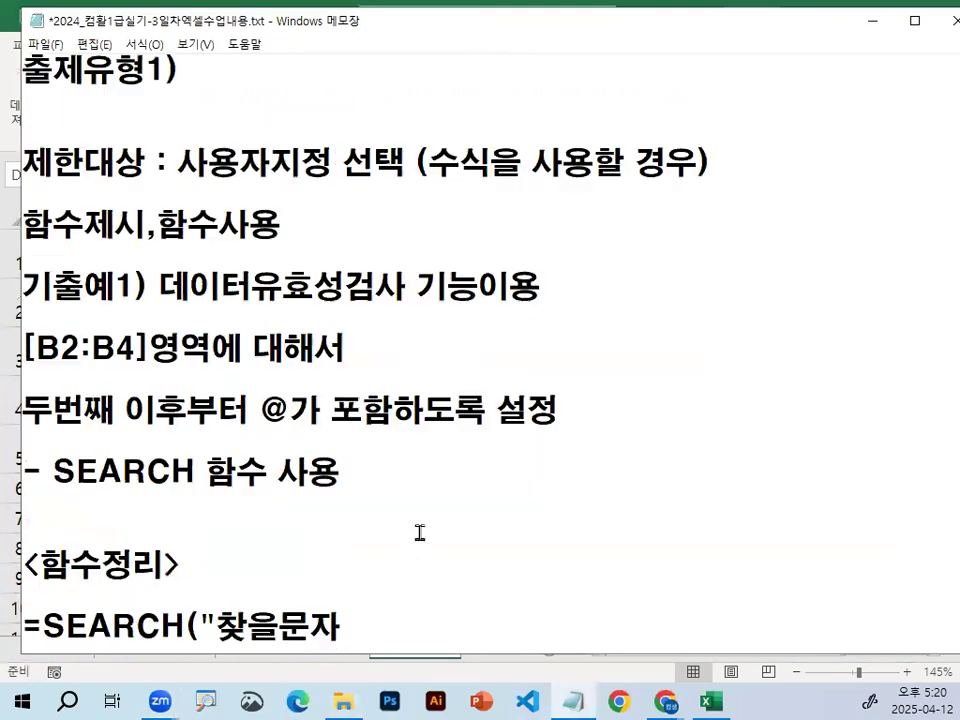
pyautogui.scroll(-1, 418, 531)
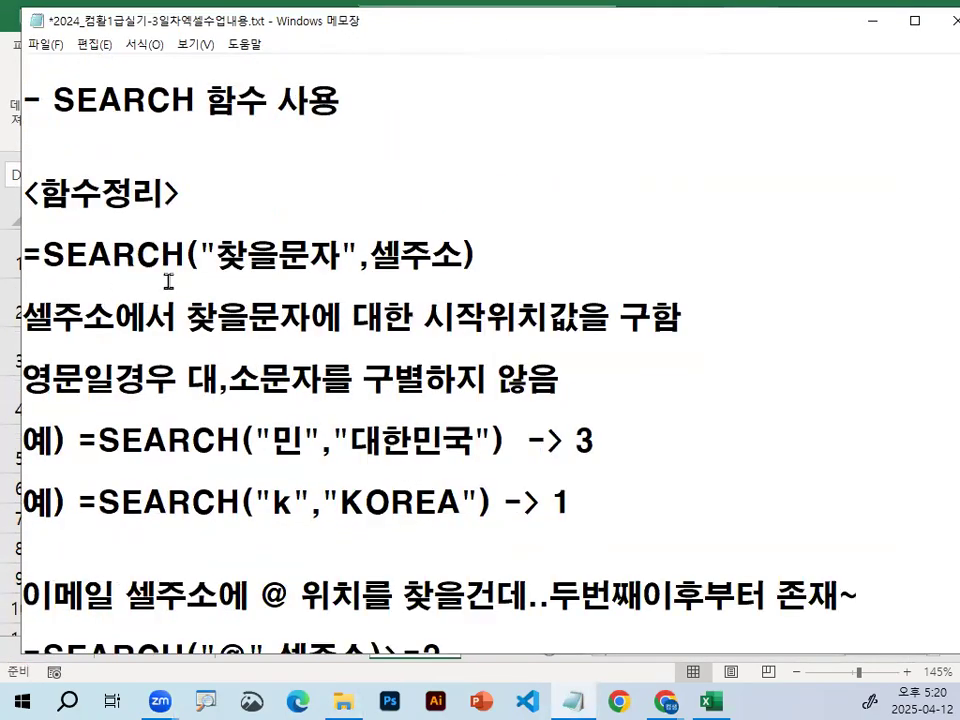
pyautogui.moveTo(216, 254); pyautogui.dragTo(331, 247)
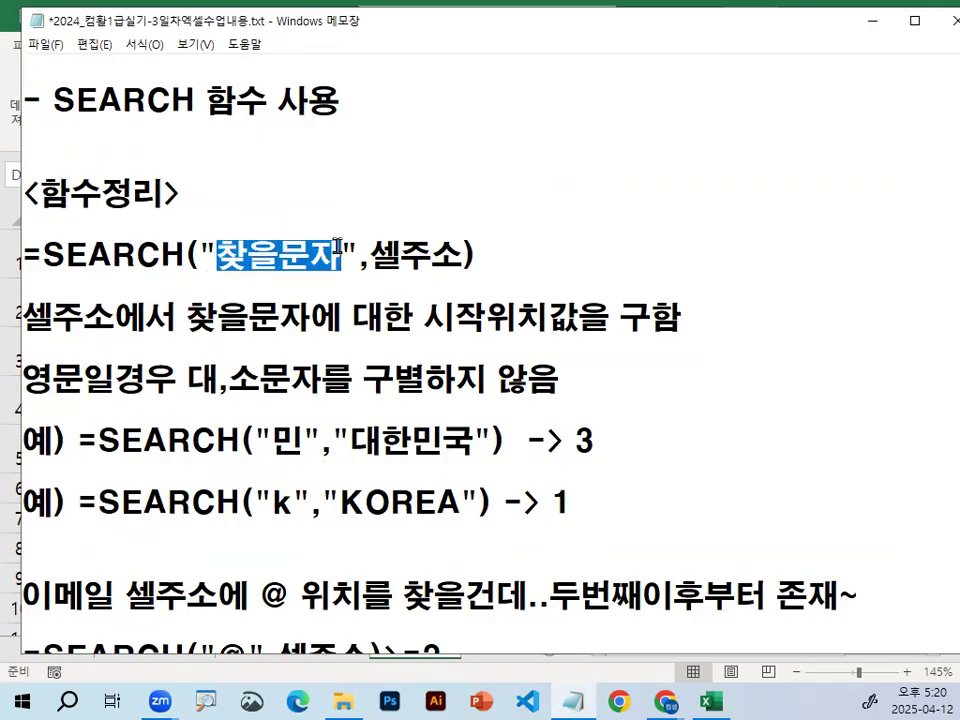
pyautogui.moveTo(398, 256); pyautogui.dragTo(489, 257)
pyautogui.click(484, 257)
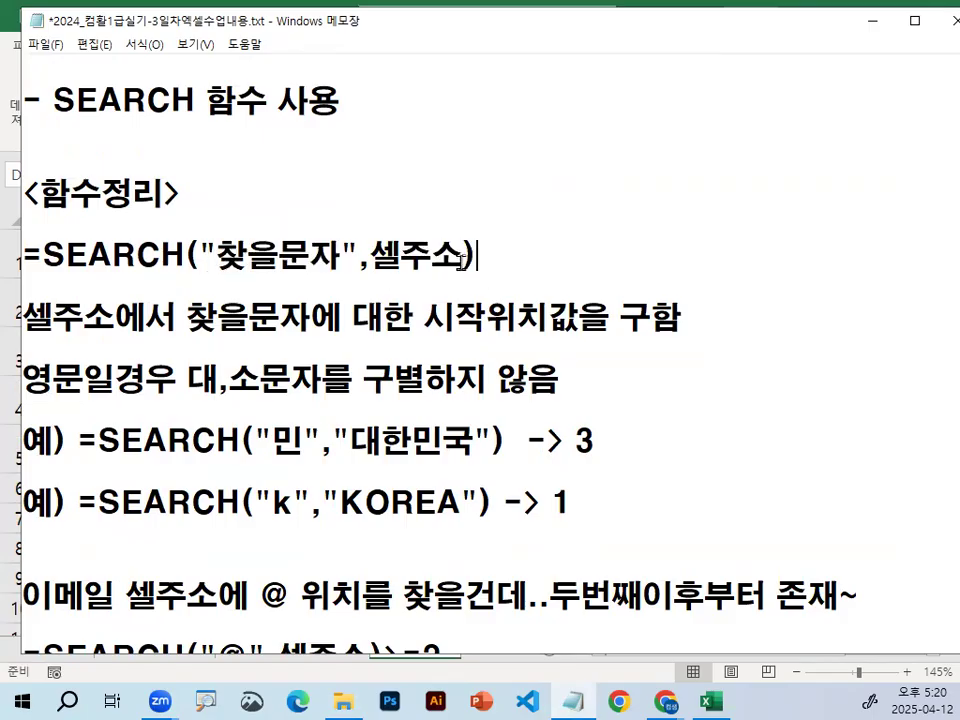
pyautogui.hotkey('ctrl', '2')
pyautogui.moveTo(31, 340); pyautogui.dragTo(717, 325)
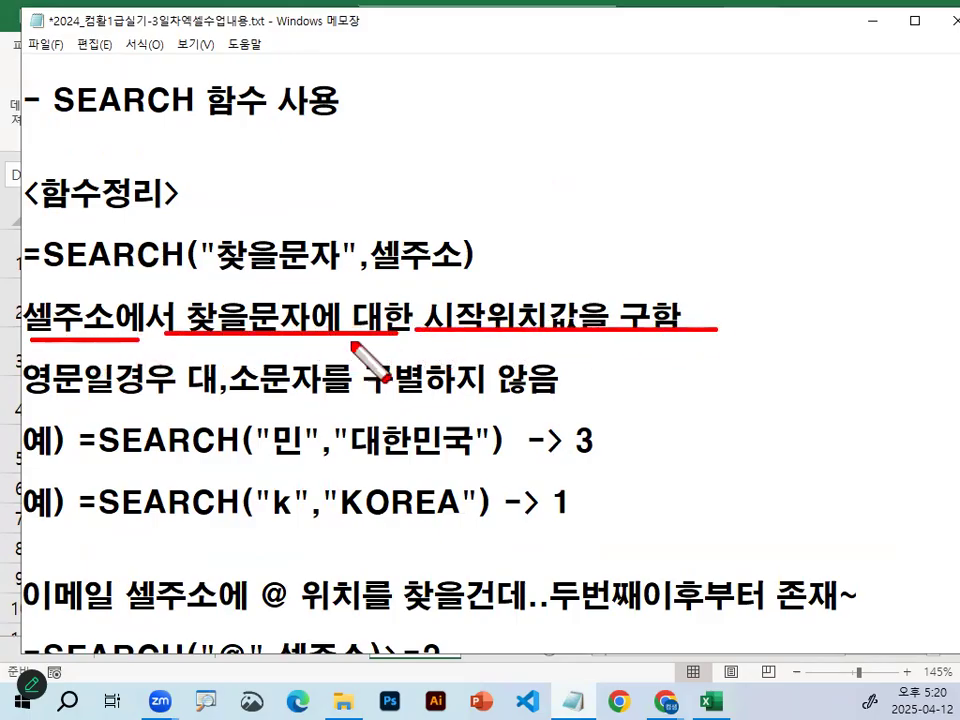
pyautogui.moveTo(31, 401); pyautogui.dragTo(88, 401)
pyautogui.moveTo(120, 228)
pyautogui.mouseDown()
pyautogui.moveTo(40, 252)
pyautogui.moveTo(150, 262)
pyautogui.mouseUp()
pyautogui.moveTo(192, 401); pyautogui.dragTo(372, 400)
pyautogui.moveTo(540, 403); pyautogui.dragTo(572, 402)
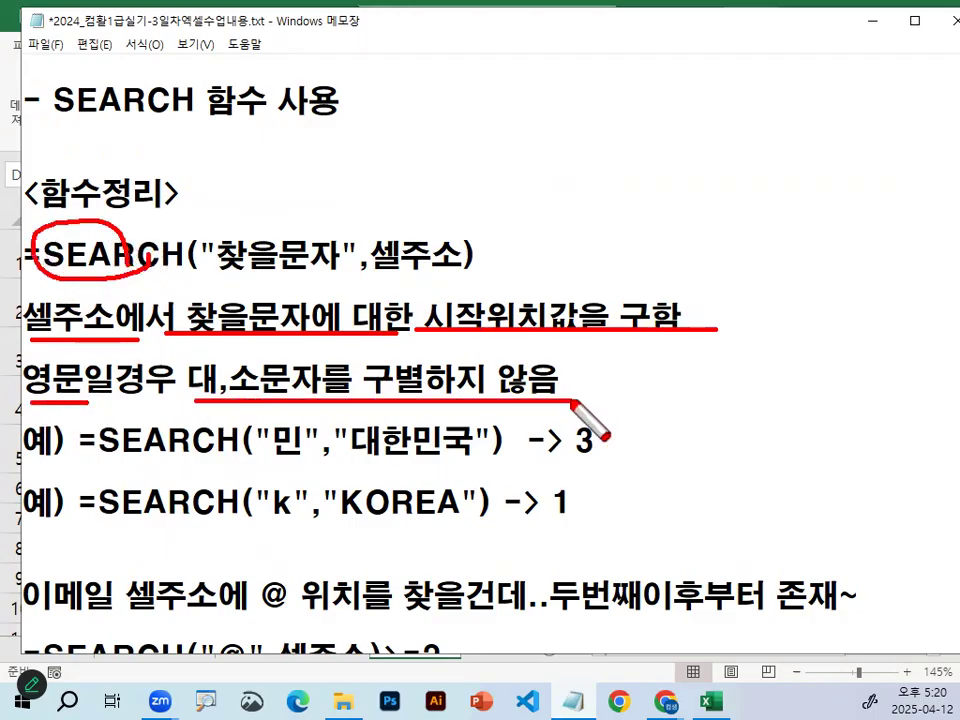
# Step: Study the SEARCH examples for 민 in 대한민국 and k in KOREA, and review the function's two arguments
pyautogui.moveTo(75, 466); pyautogui.dragTo(320, 465)
pyautogui.moveTo(430, 418)
pyautogui.mouseDown()
pyautogui.moveTo(450, 436)
pyautogui.moveTo(432, 452)
pyautogui.moveTo(439, 441)
pyautogui.mouseUp()
pyautogui.press('Escape')
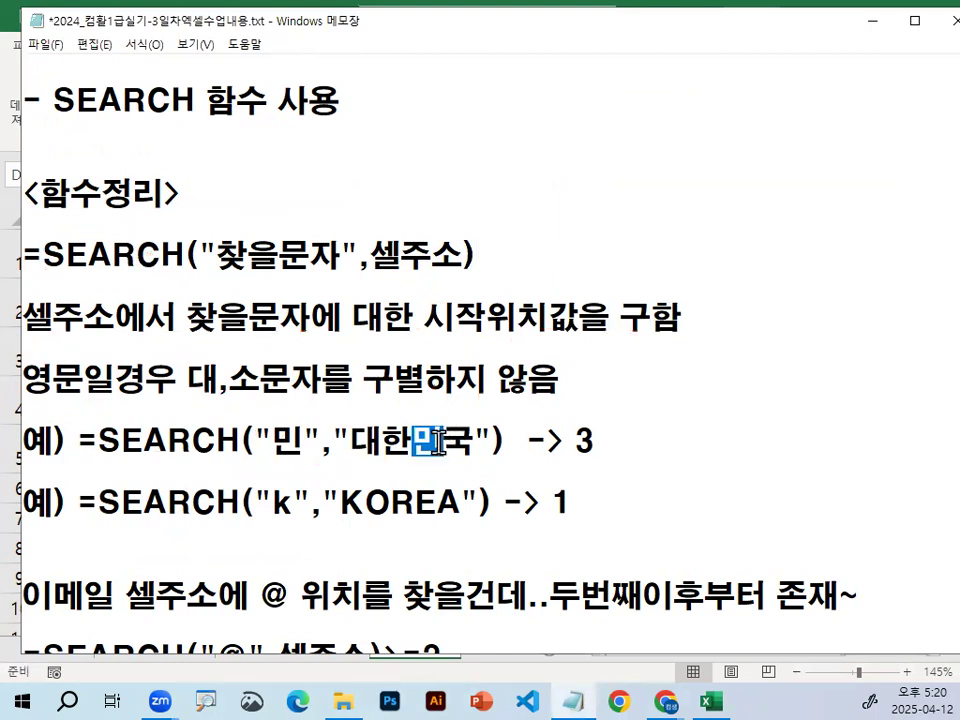
pyautogui.moveTo(574, 441); pyautogui.dragTo(593, 443)
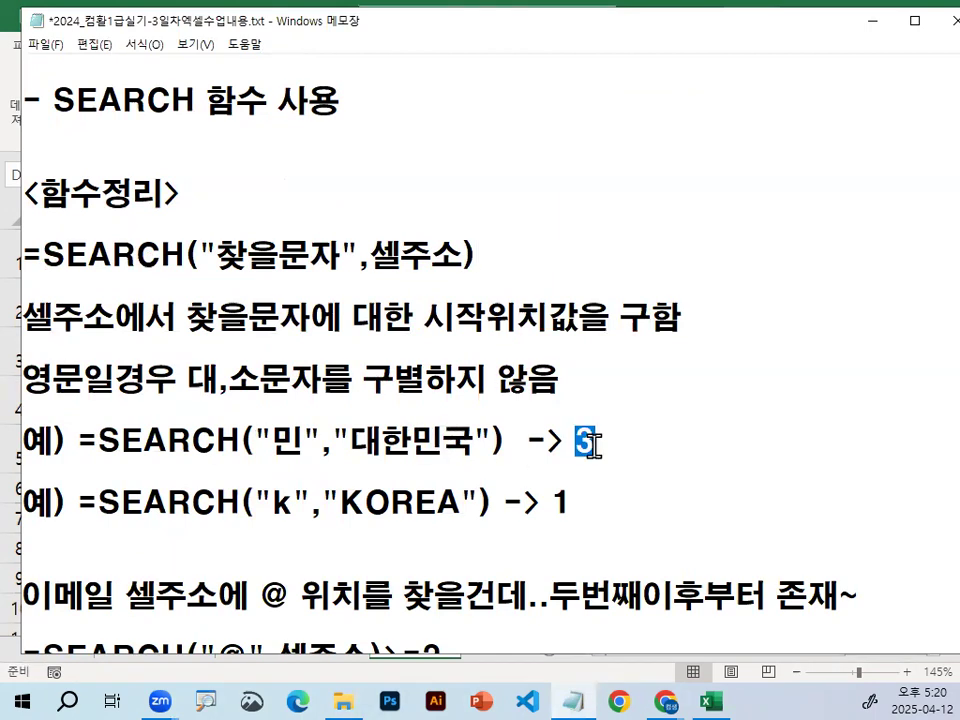
pyautogui.moveTo(273, 502)
pyautogui.mouseDown()
pyautogui.moveTo(292, 503)
pyautogui.moveTo(253, 510)
pyautogui.moveTo(308, 510)
pyautogui.moveTo(242, 501)
pyautogui.mouseUp()
pyautogui.hotkey('ctrl', '2')
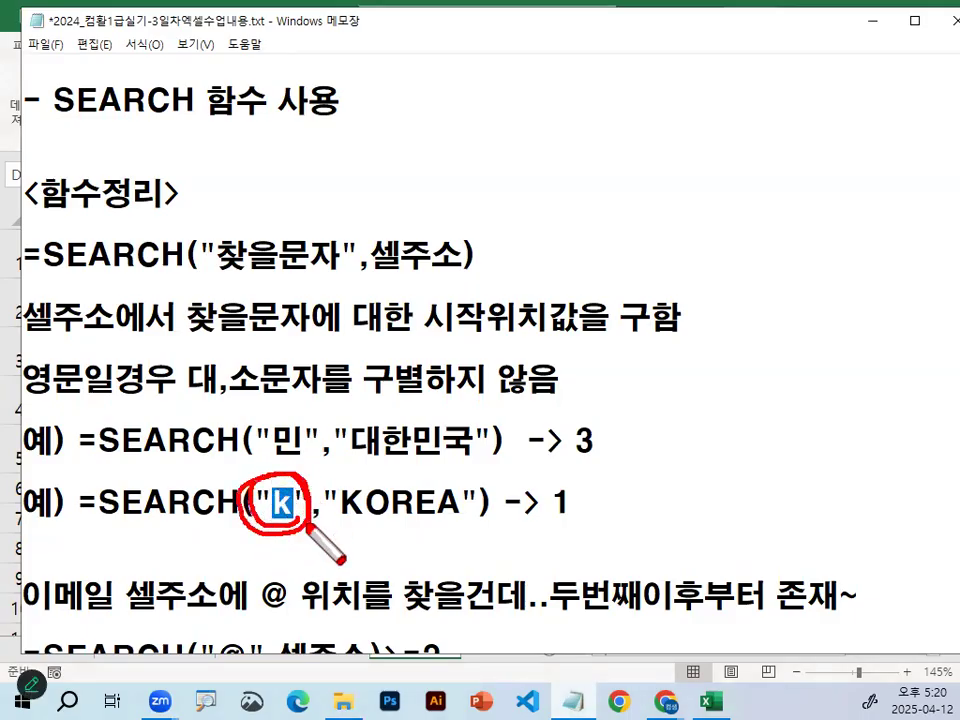
pyautogui.moveTo(332, 518)
pyautogui.mouseDown()
pyautogui.moveTo(364, 519)
pyautogui.moveTo(342, 479)
pyautogui.moveTo(368, 498)
pyautogui.mouseUp()
pyautogui.moveTo(560, 512); pyautogui.dragTo(578, 481)
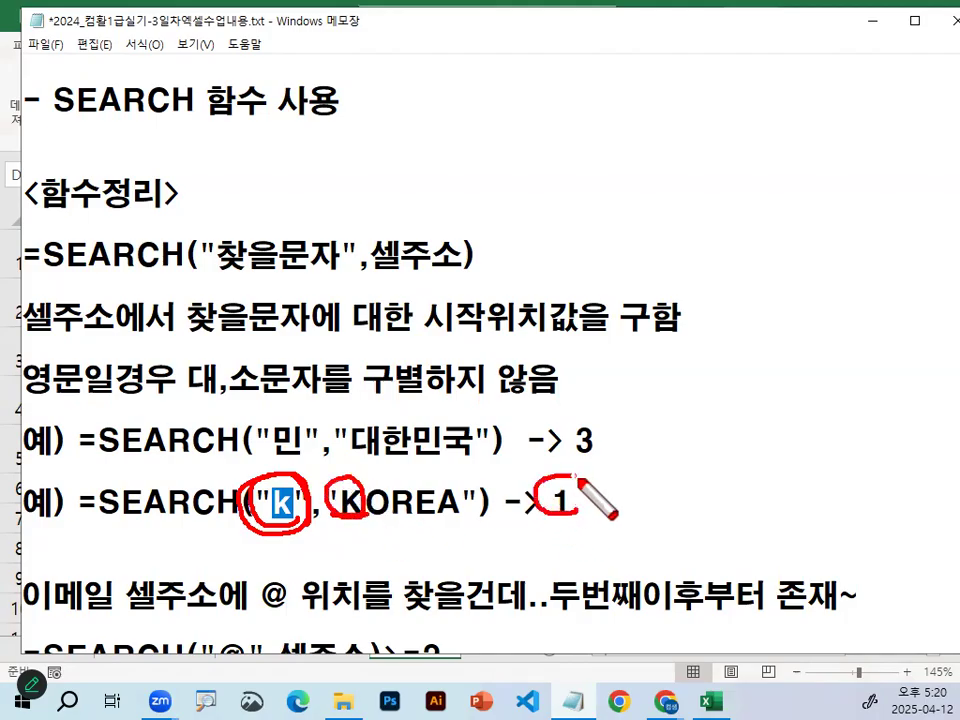
pyautogui.moveTo(38, 270); pyautogui.dragTo(219, 268)
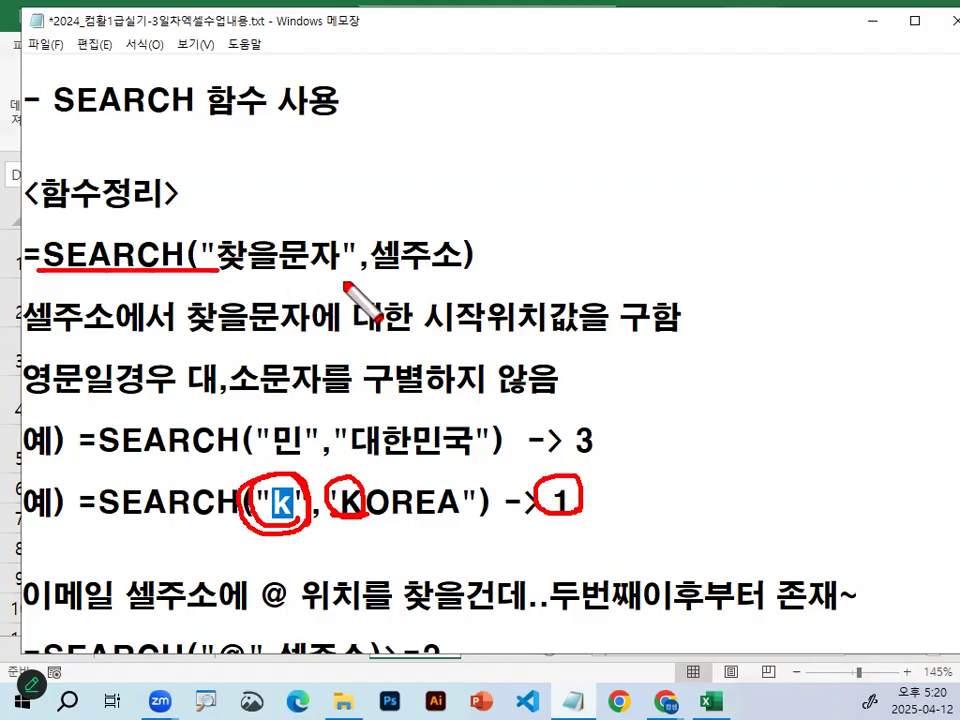
pyautogui.moveTo(262, 190); pyautogui.dragTo(298, 230)
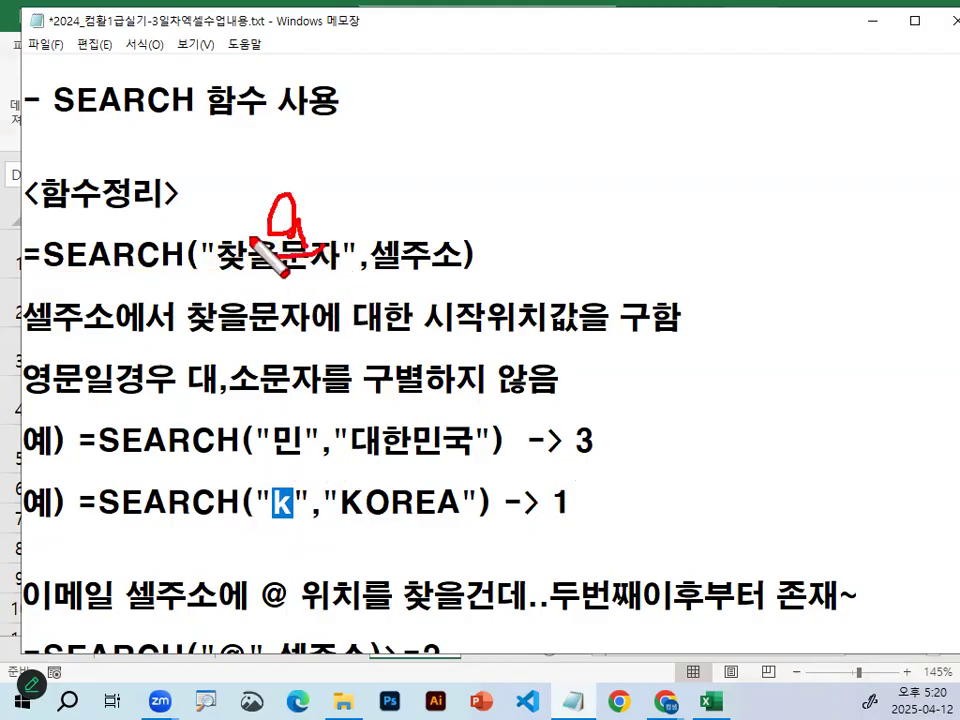
pyautogui.moveTo(300, 178); pyautogui.dragTo(316, 230)
pyautogui.moveTo(377, 214)
pyautogui.mouseDown()
pyautogui.moveTo(429, 219)
pyautogui.moveTo(456, 171)
pyautogui.mouseUp()
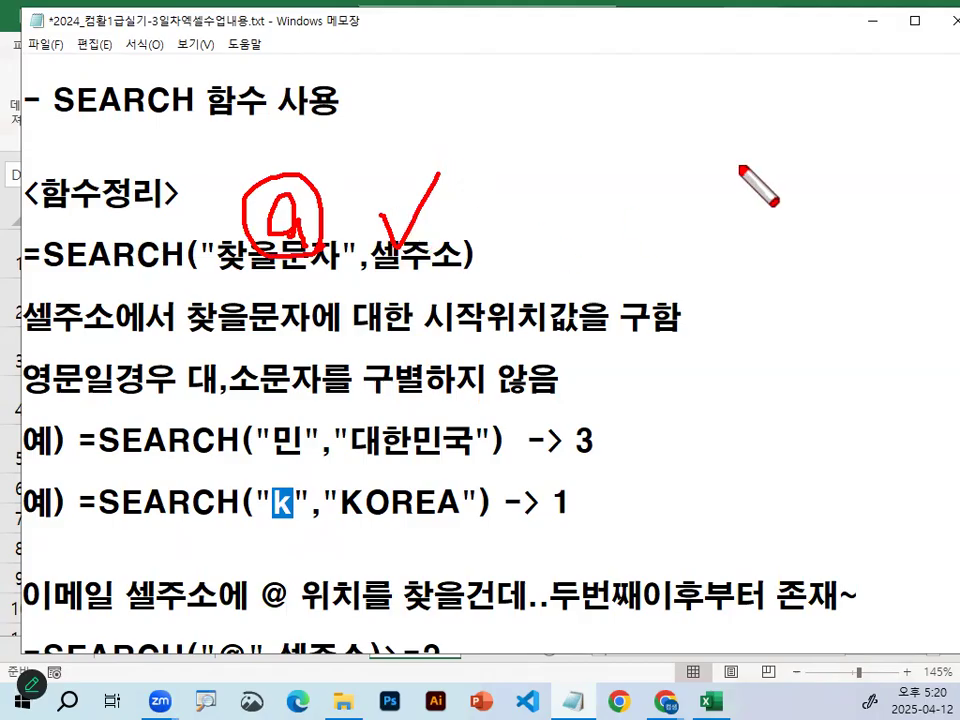
# Step: Look over the 이메일 column in Excel and examine the notes' formula =SEARCH("@",셀주소)>=2 in Notepad
pyautogui.click(872, 20)
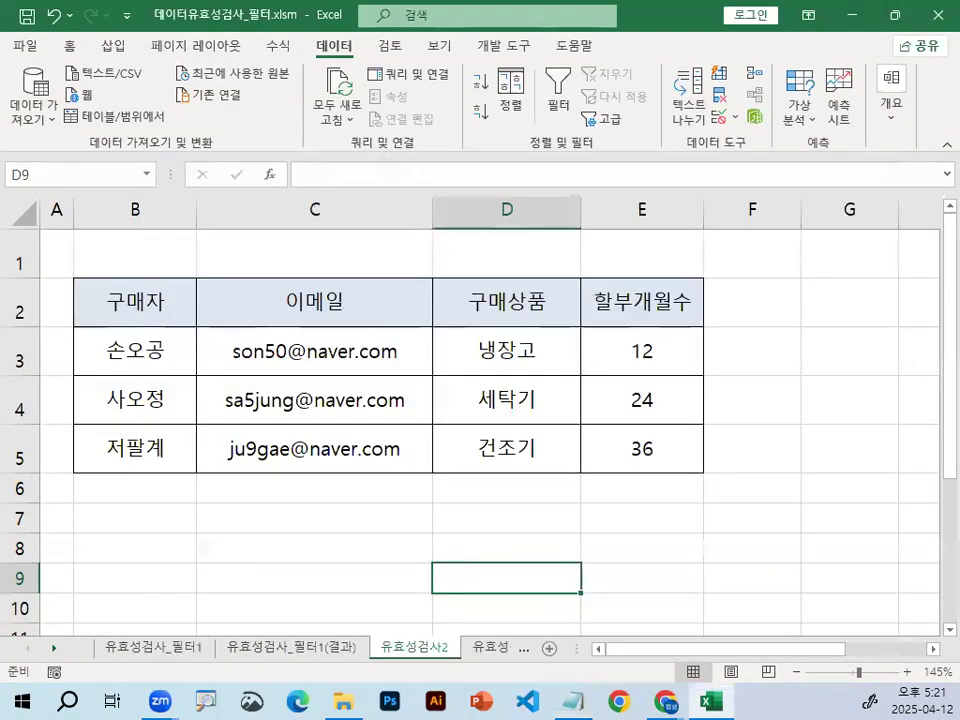
pyautogui.moveTo(420, 325); pyautogui.dragTo(420, 368)
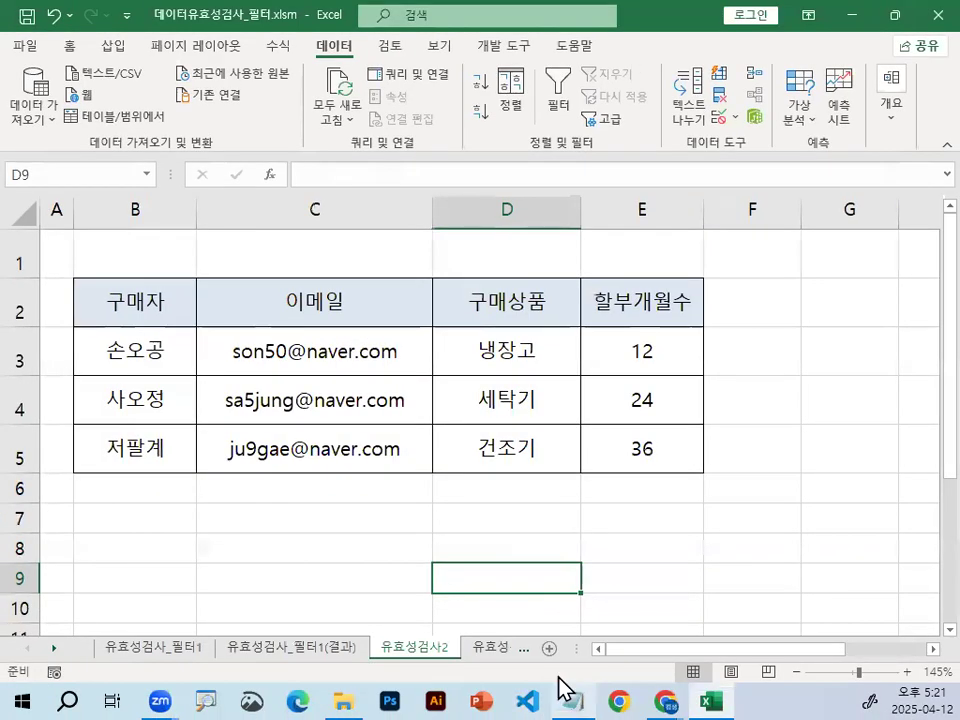
pyautogui.moveTo(578, 690)
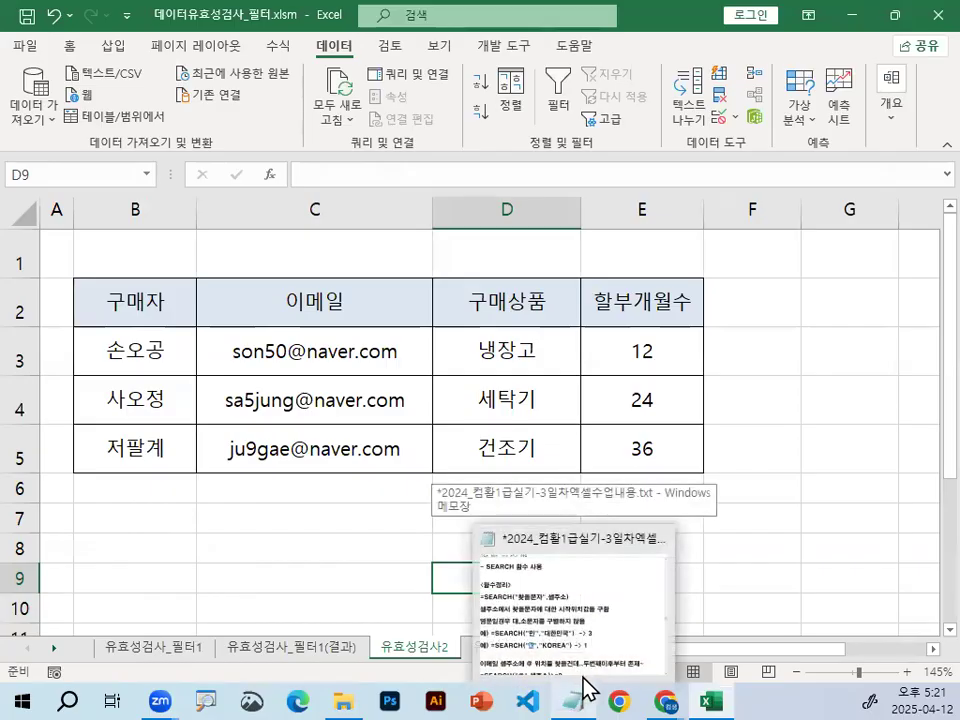
pyautogui.click(585, 690)
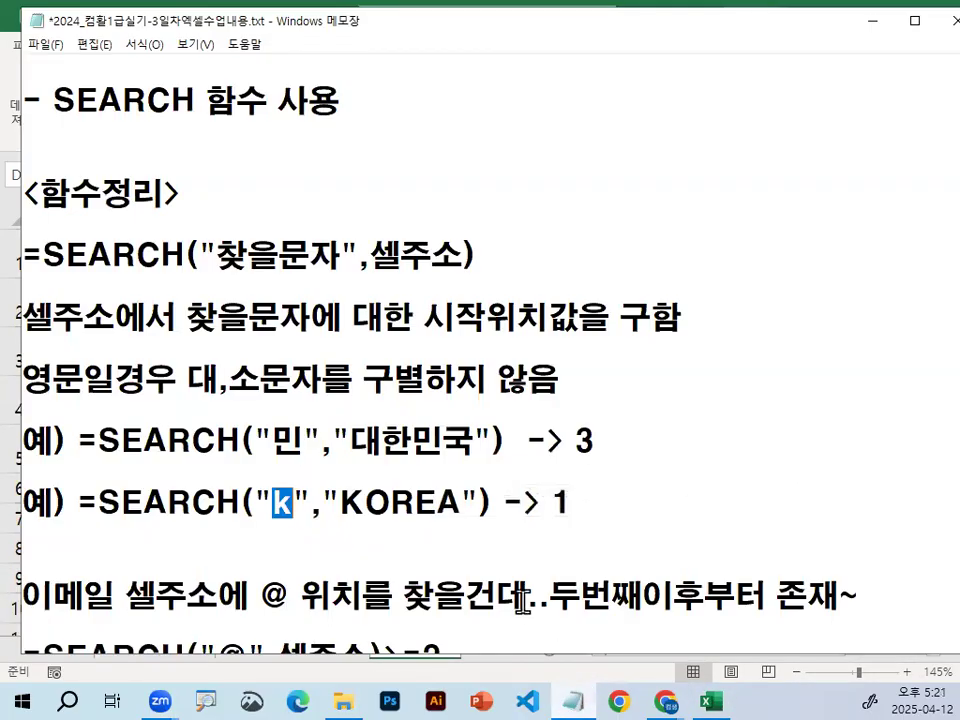
pyautogui.scroll(-2, 521, 600)
pyautogui.moveTo(385, 379); pyautogui.dragTo(436, 379)
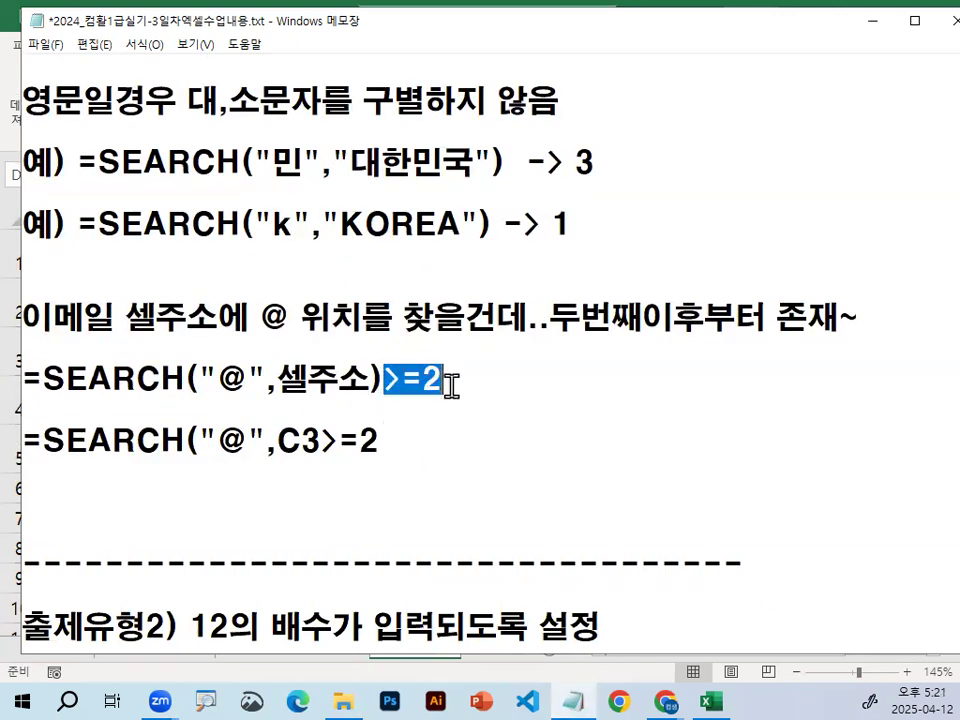
pyautogui.moveTo(200, 379); pyautogui.dragTo(364, 377)
pyautogui.click(270, 387)
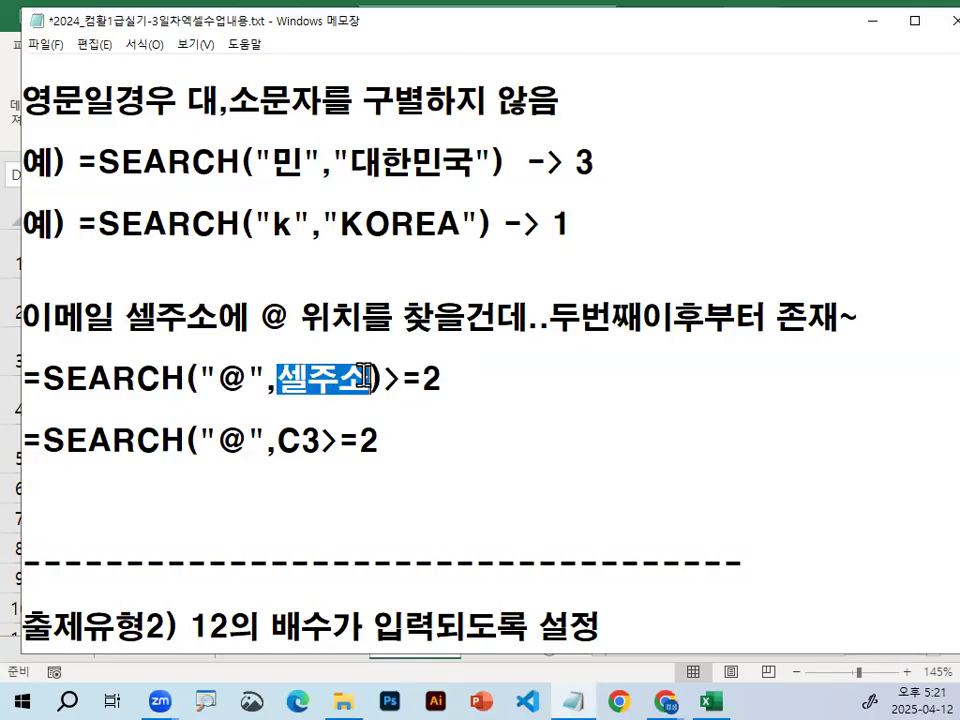
# Step: Compare the @ position in the first 이메일 entry with the SEARCH formula in the notes, and return to Excel
pyautogui.click(872, 21)
pyautogui.hotkey('ctrl', '1')
pyautogui.click(334, 356)
pyautogui.moveTo(438, 362); pyautogui.dragTo(420, 370)
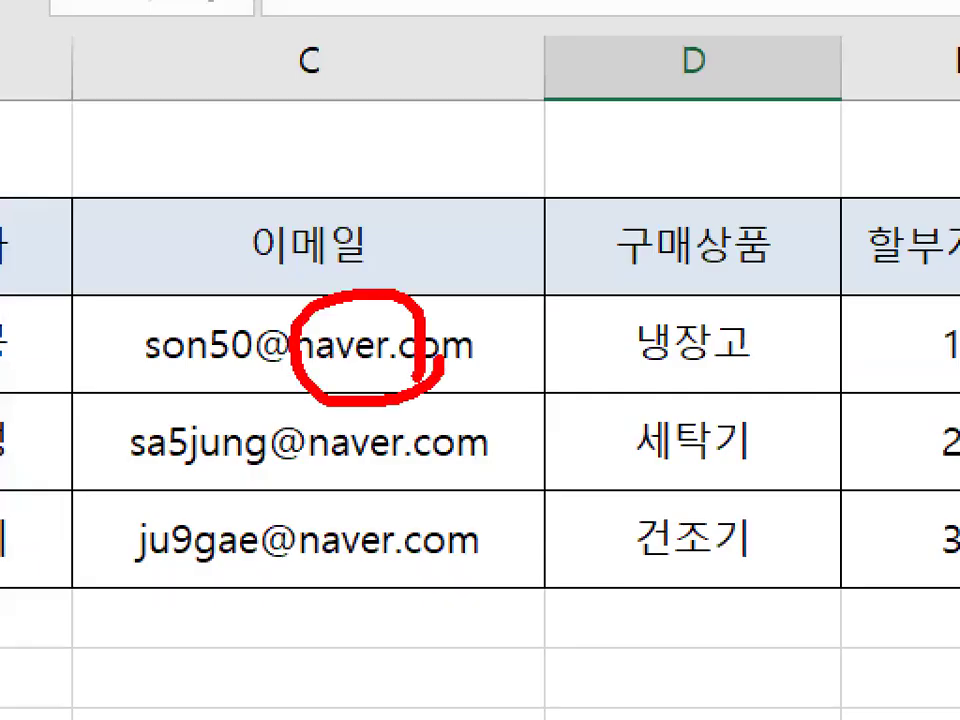
pyautogui.press('Escape')
pyautogui.click(572, 698)
pyautogui.moveTo(22, 378); pyautogui.dragTo(522, 378)
pyautogui.click(491, 377)
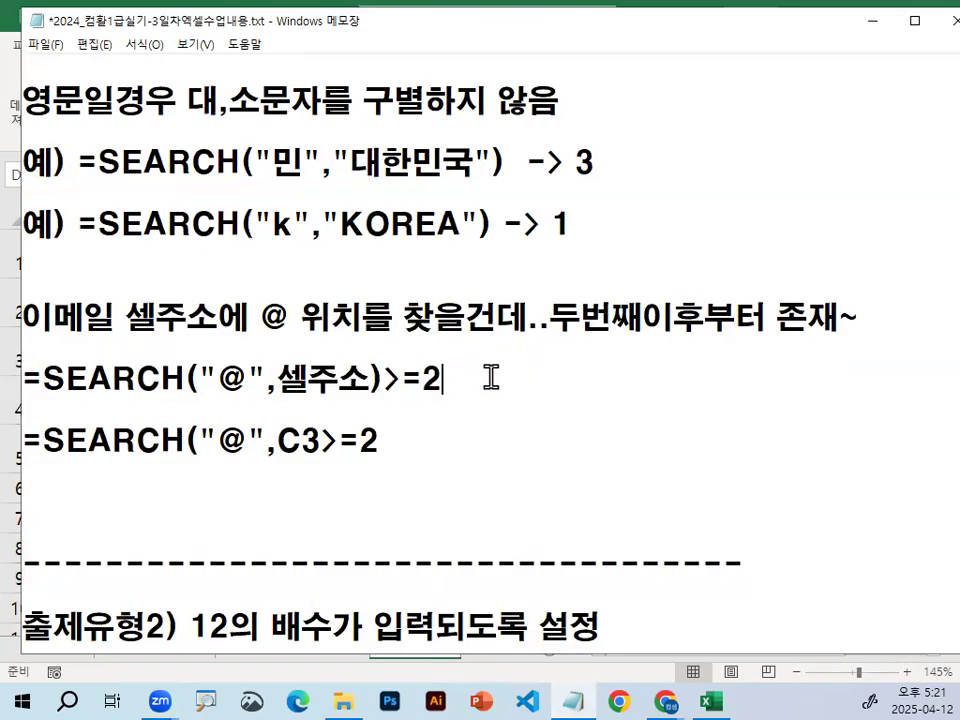
pyautogui.click(877, 30)
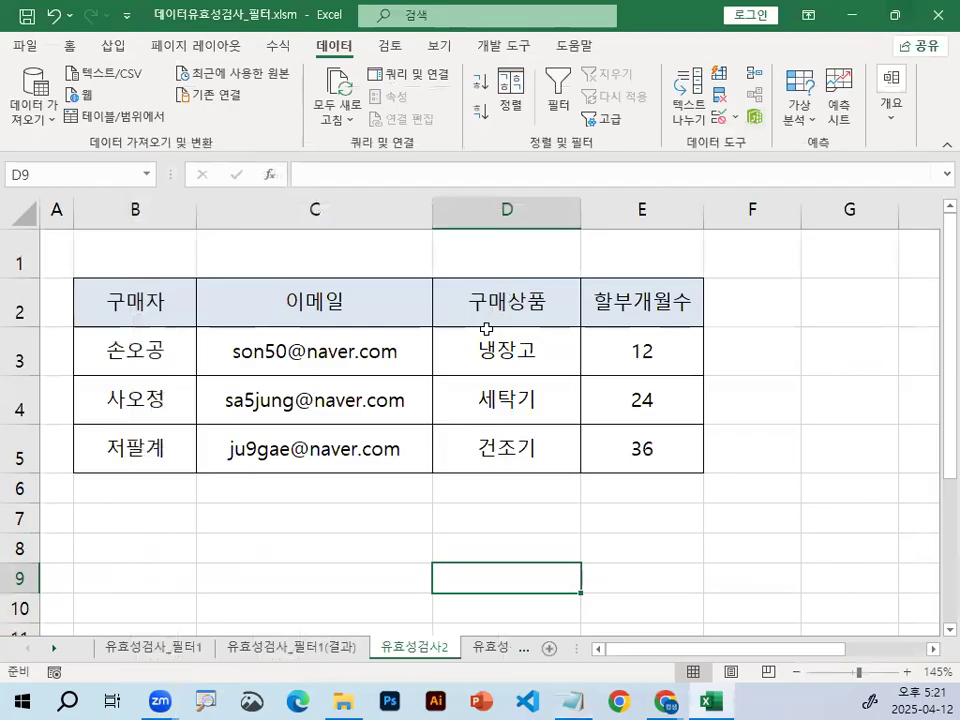
# Step: Open data validation for C3:C5 in the 이메일 column and set the allowed value type to 사용자 지정
pyautogui.moveTo(300, 349); pyautogui.dragTo(315, 444)
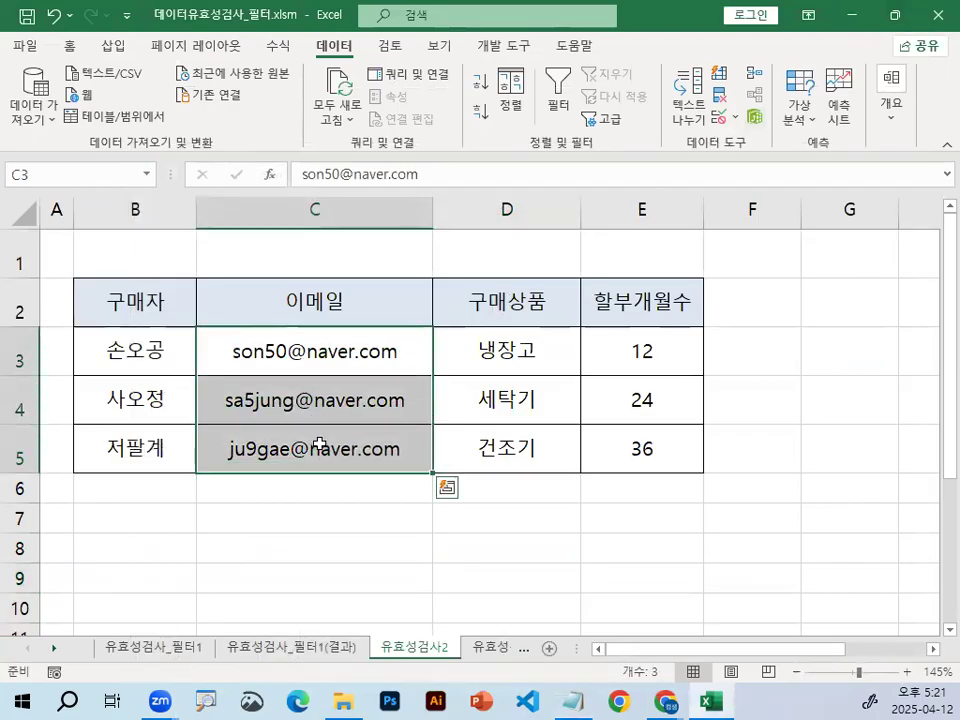
pyautogui.click(720, 118)
pyautogui.click(483, 150)
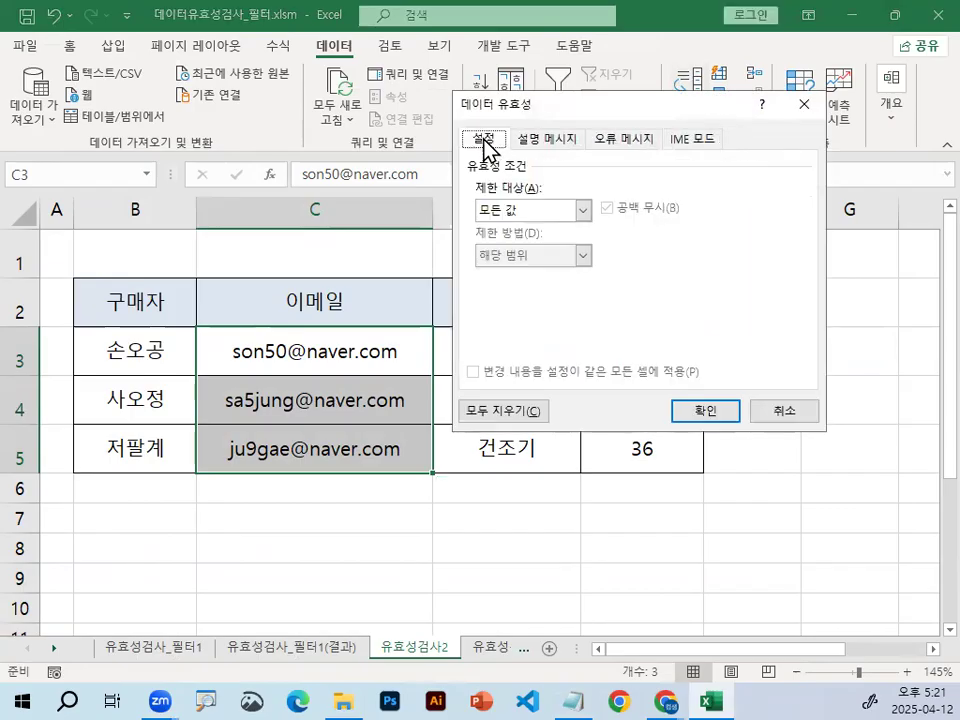
pyautogui.moveTo(522, 104); pyautogui.dragTo(498, 204)
pyautogui.click(507, 309)
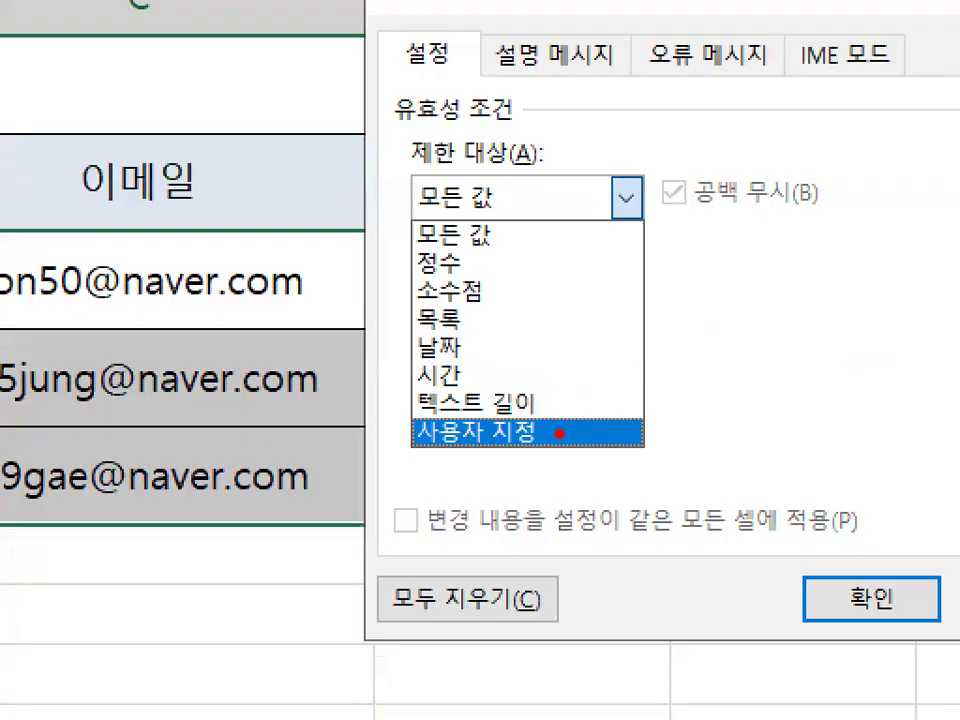
pyautogui.moveTo(559, 433)
pyautogui.mouseDown()
pyautogui.moveTo(400, 456)
pyautogui.moveTo(528, 413)
pyautogui.moveTo(667, 268)
pyautogui.mouseUp()
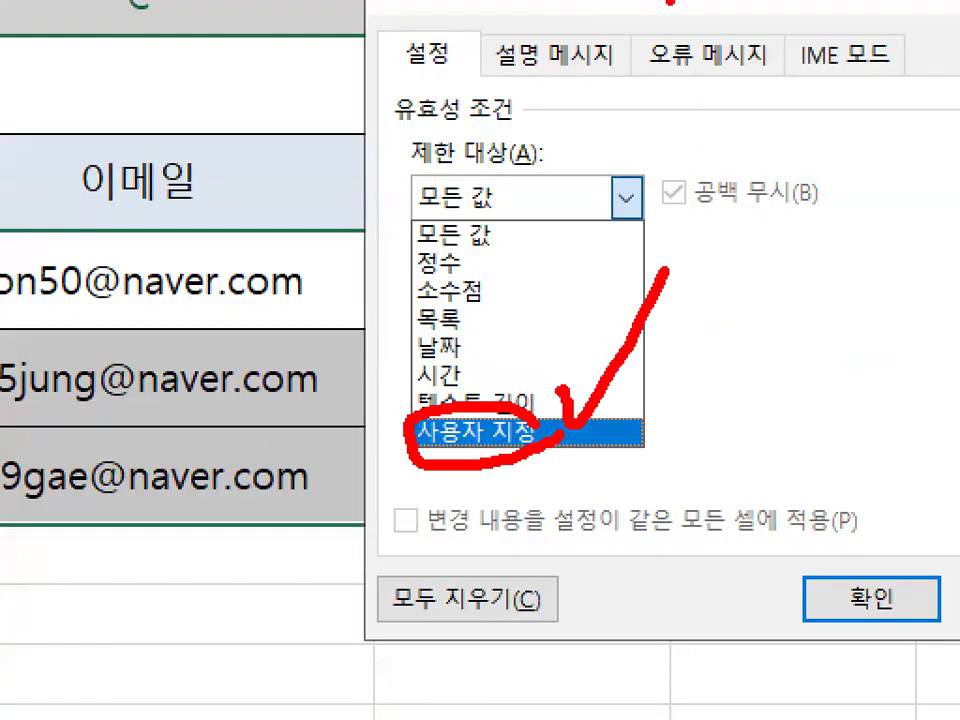
pyautogui.press('Escape')
pyautogui.click(558, 312)
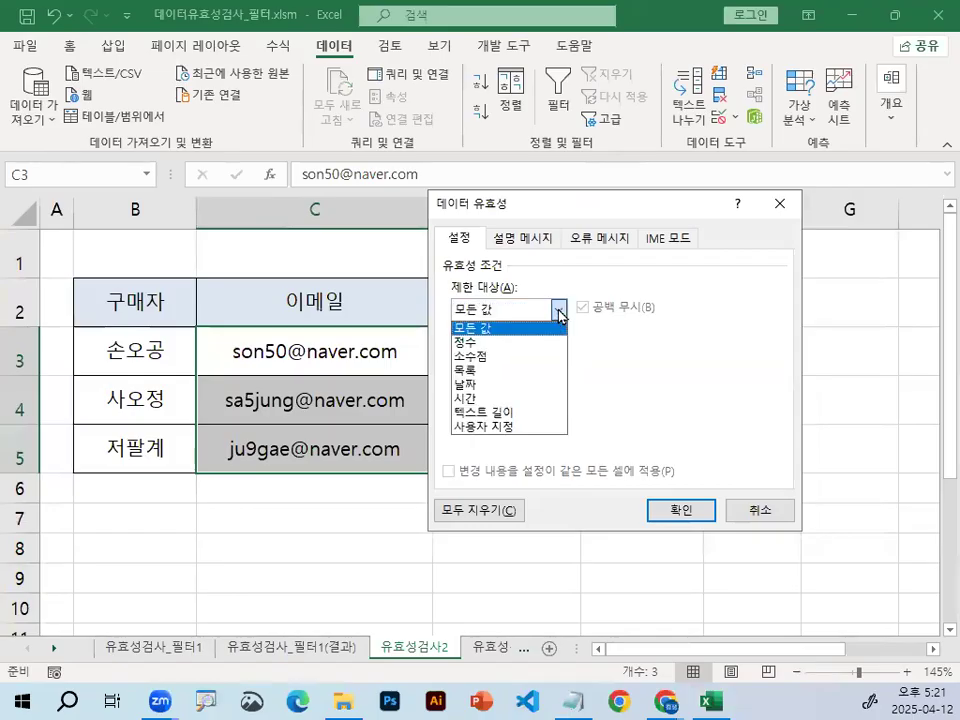
pyautogui.click(503, 429)
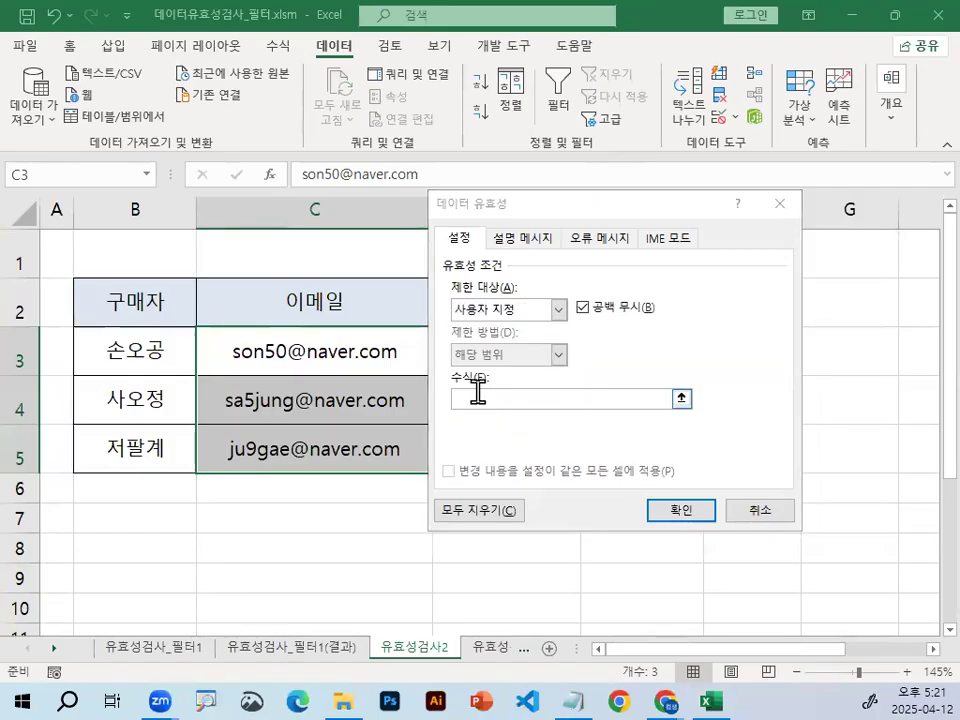
pyautogui.moveTo(542, 408)
pyautogui.mouseDown()
pyautogui.moveTo(572, 350)
pyautogui.moveTo(589, 432)
pyautogui.mouseUp()
pyautogui.press('Escape')
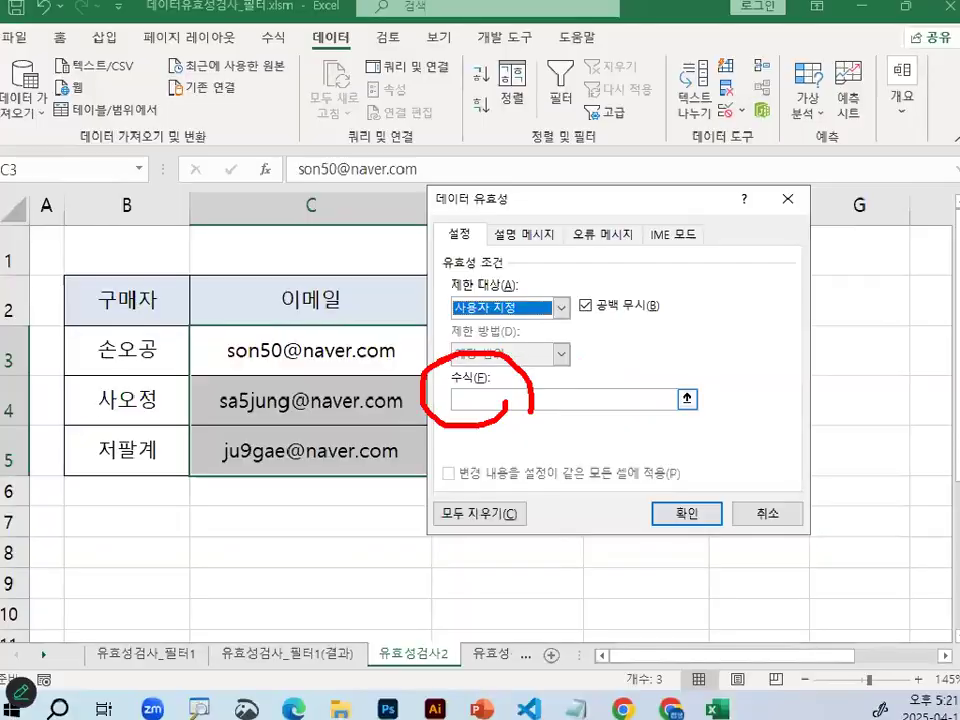
pyautogui.click(495, 418)
pyautogui.write('=ㅆㄴㄷ')
pyautogui.press('pagedown')
pyautogui.press('BackSpace')
pyautogui.press('BackSpace')
pyautogui.press('BackSpace')
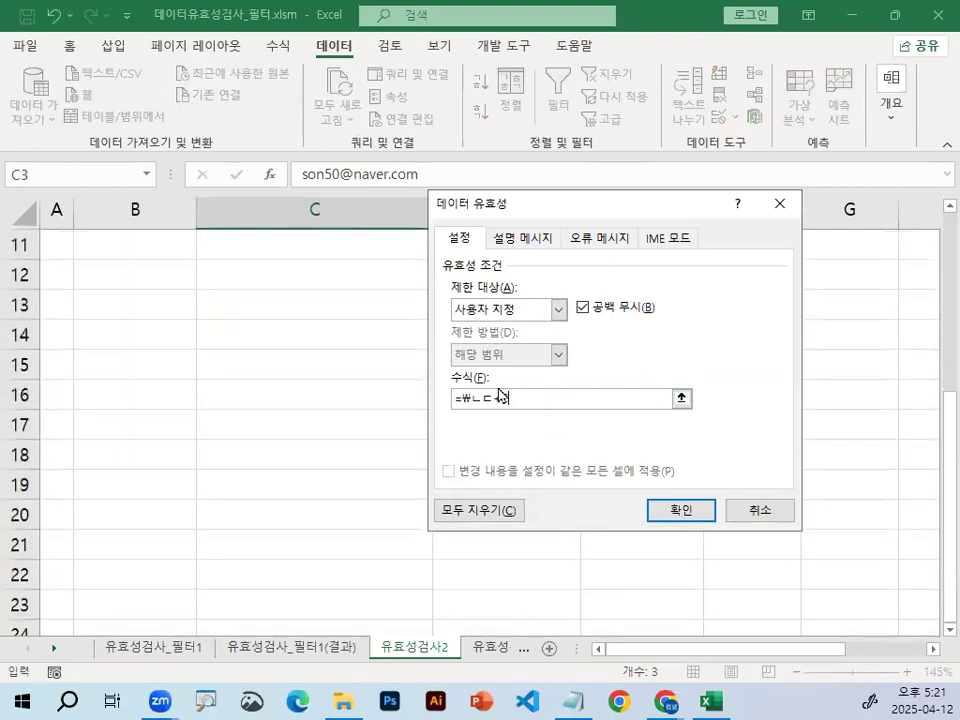
pyautogui.press('BackSpace')
pyautogui.press('BackSpace')
pyautogui.press('BackSpace')
pyautogui.press('BackSpace')
# Step: Enter =SEARCH("@",C3) as the custom validation formula, with C3 as the cell in which @ is searched
pyautogui.write('=SEARCH(')
pyautogui.scroll(3, 287, 365)
pyautogui.click(304, 343)
pyautogui.hotkey('ctrl', '2')
pyautogui.moveTo(331, 330); pyautogui.dragTo(341, 345)
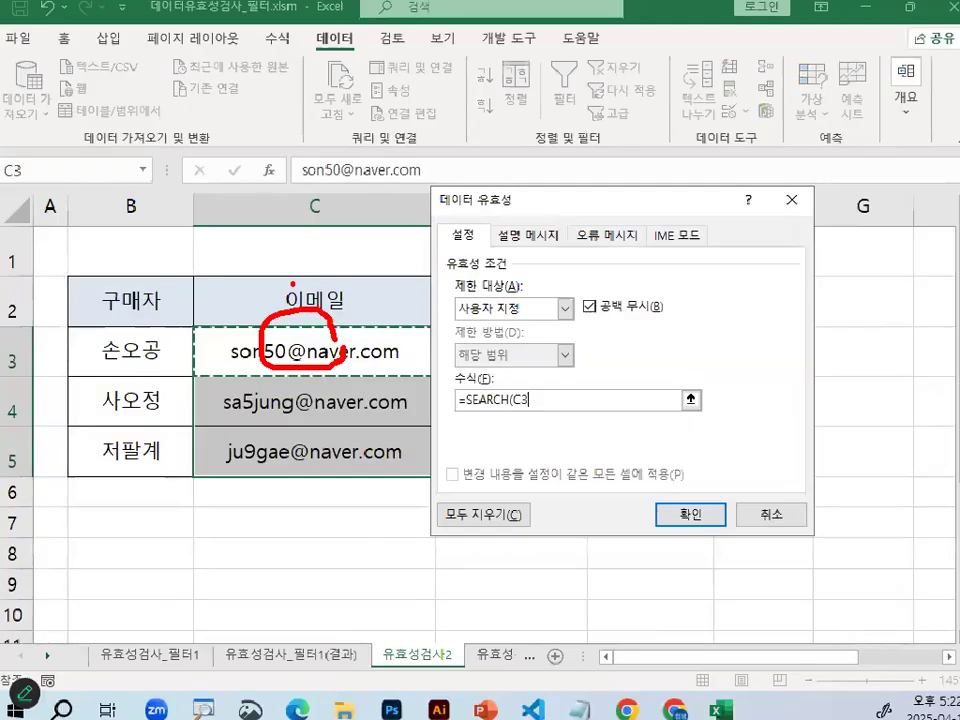
pyautogui.press('Escape')
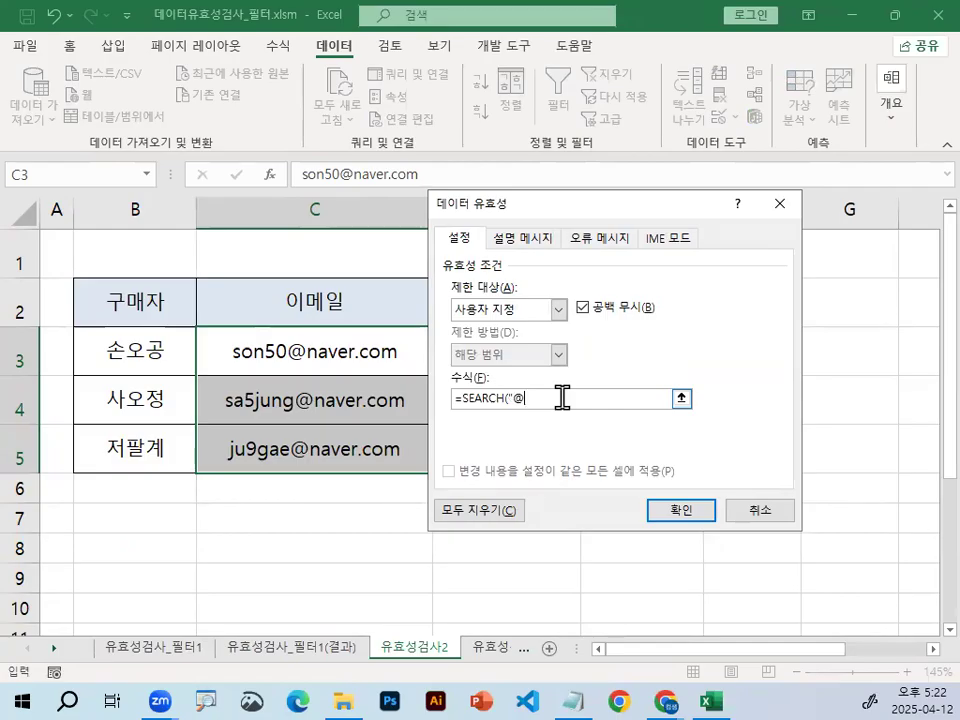
pyautogui.click(315, 350)
pyautogui.hotkey('ctrl', '2')
pyautogui.moveTo(316, 322); pyautogui.dragTo(359, 274)
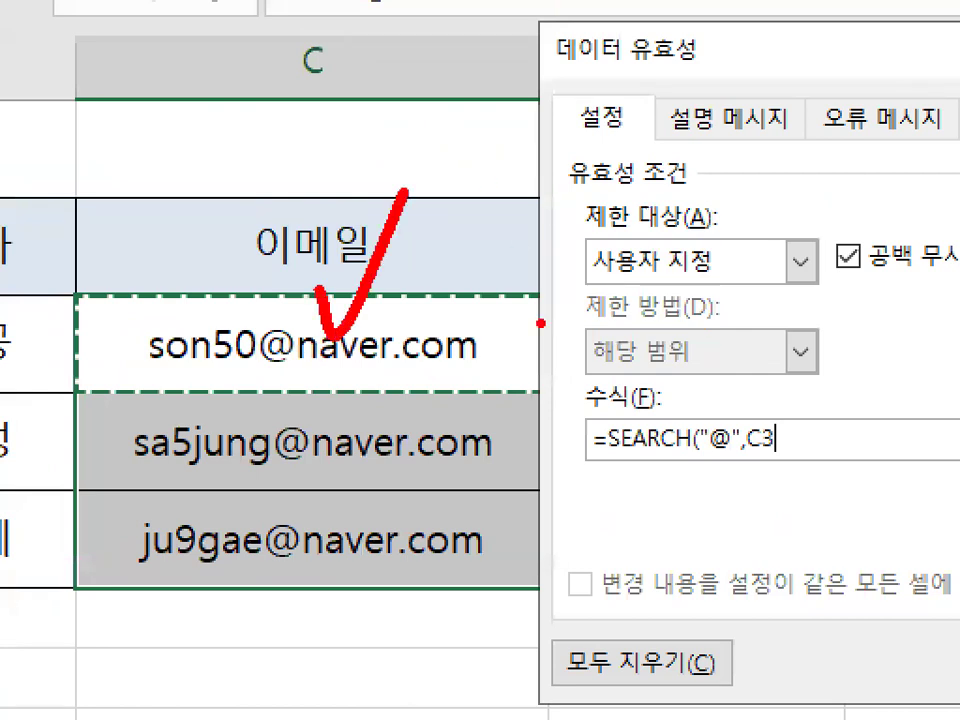
pyautogui.moveTo(598, 471); pyautogui.dragTo(800, 473)
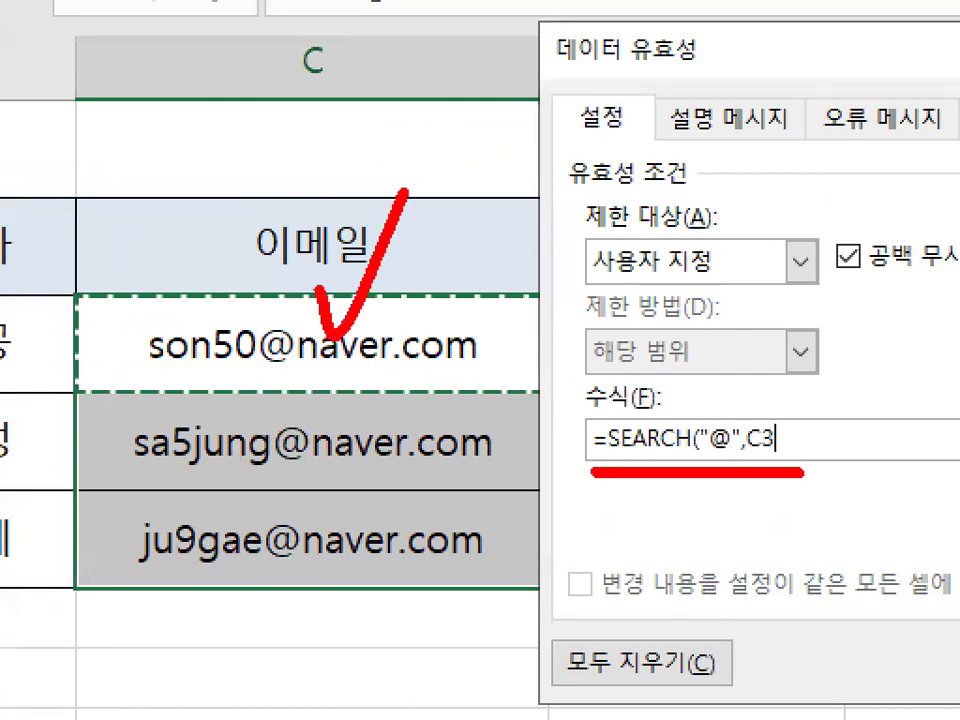
pyautogui.press('Escape')
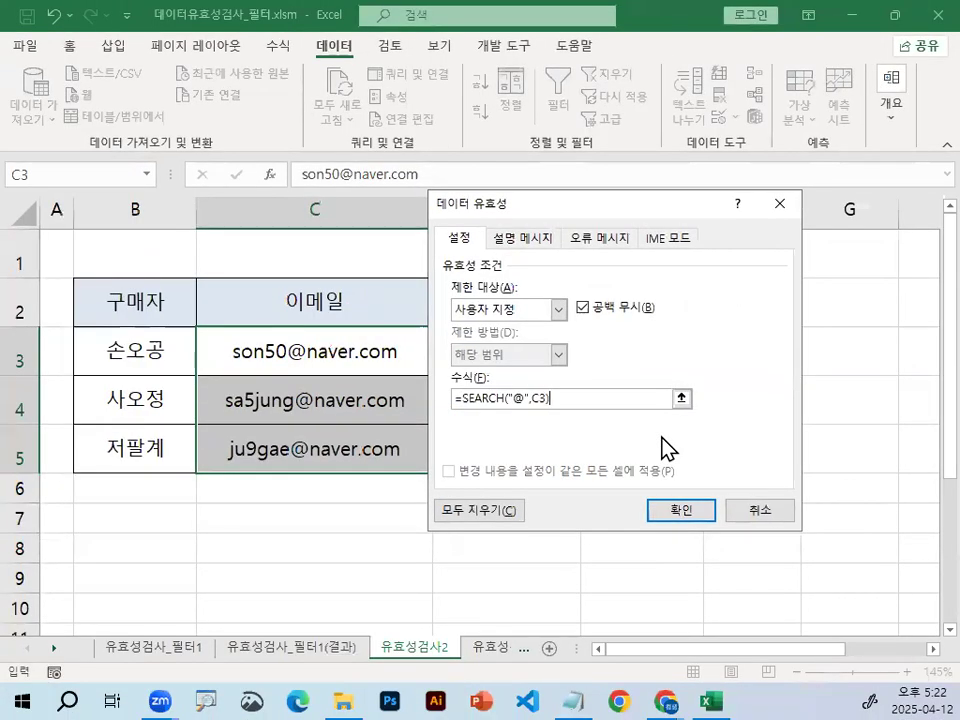
# Step: Complete the custom validation formula with the comparison >=2
pyautogui.write('2')
pyautogui.hotkey('ctrl', '2')
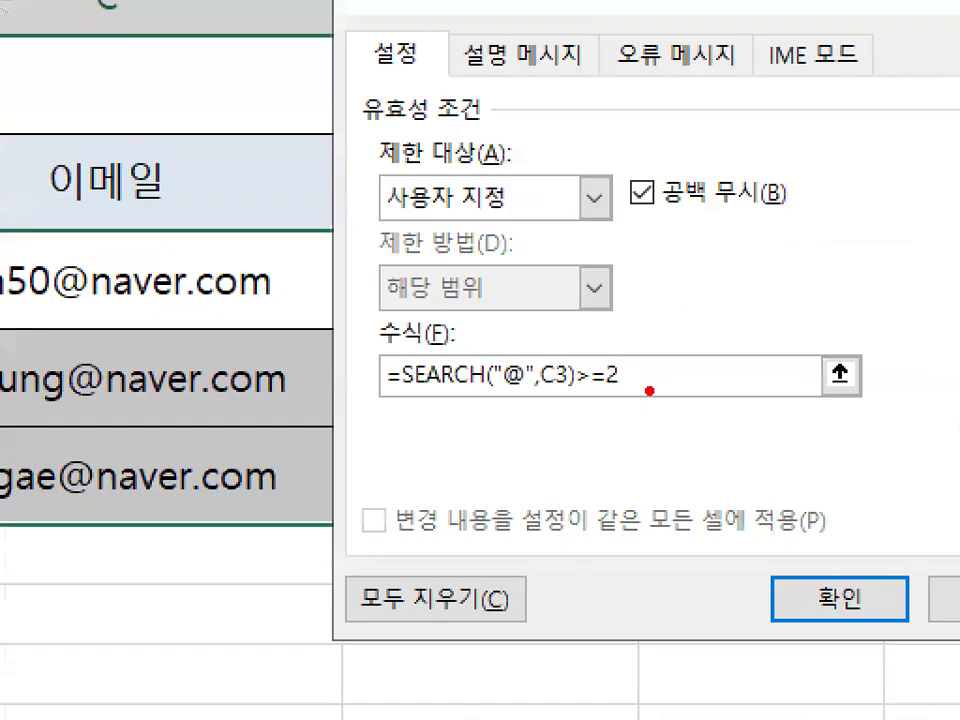
pyautogui.moveTo(612, 352)
pyautogui.mouseDown()
pyautogui.moveTo(588, 413)
pyautogui.moveTo(668, 404)
pyautogui.mouseUp()
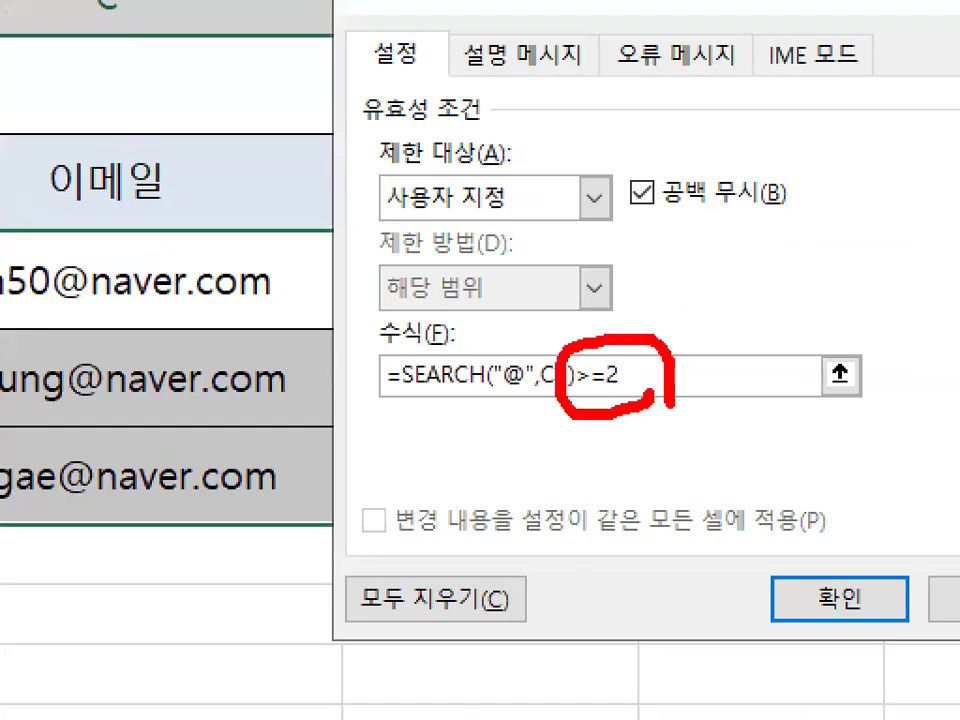
pyautogui.moveTo(502, 438)
pyautogui.mouseDown()
pyautogui.moveTo(506, 461)
pyautogui.moveTo(540, 470)
pyautogui.moveTo(582, 460)
pyautogui.mouseUp()
pyautogui.press('Escape')
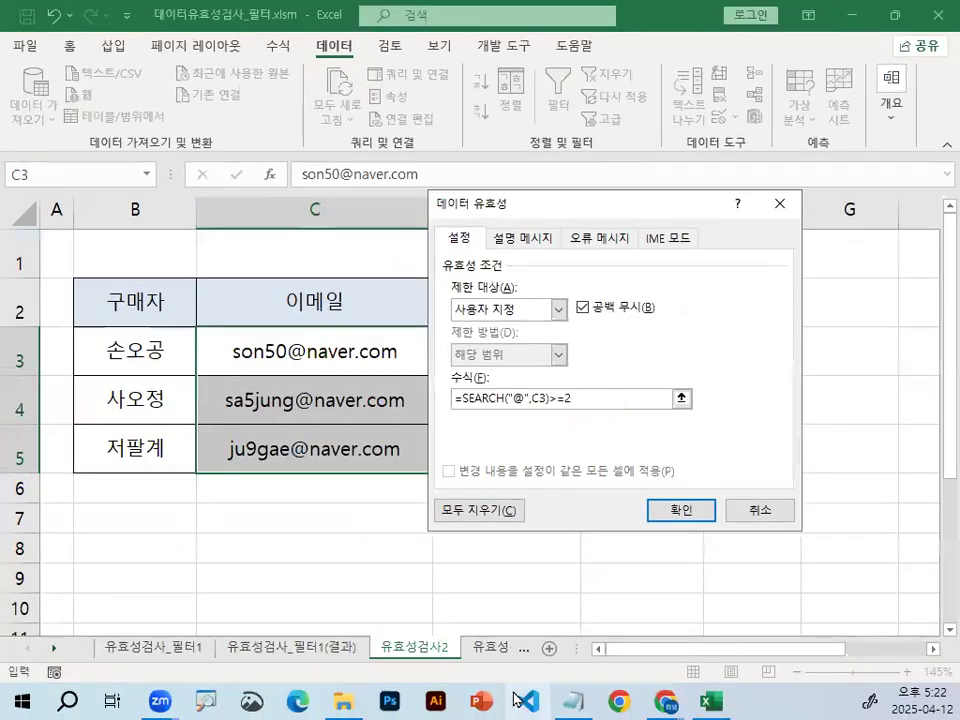
# Step: Compare the rule with the SEARCH formula for C3 in the Notepad notes and return to Excel
pyautogui.click(572, 700)
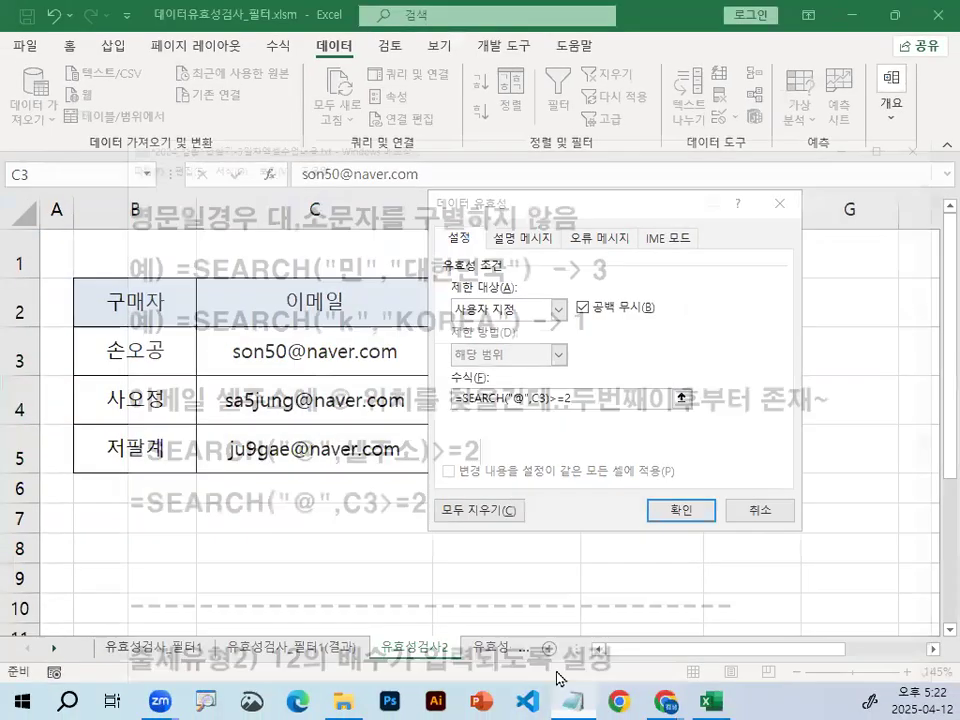
pyautogui.scroll(-1, 185, 344)
pyautogui.moveTo(187, 255); pyautogui.dragTo(385, 255)
pyautogui.click(386, 254)
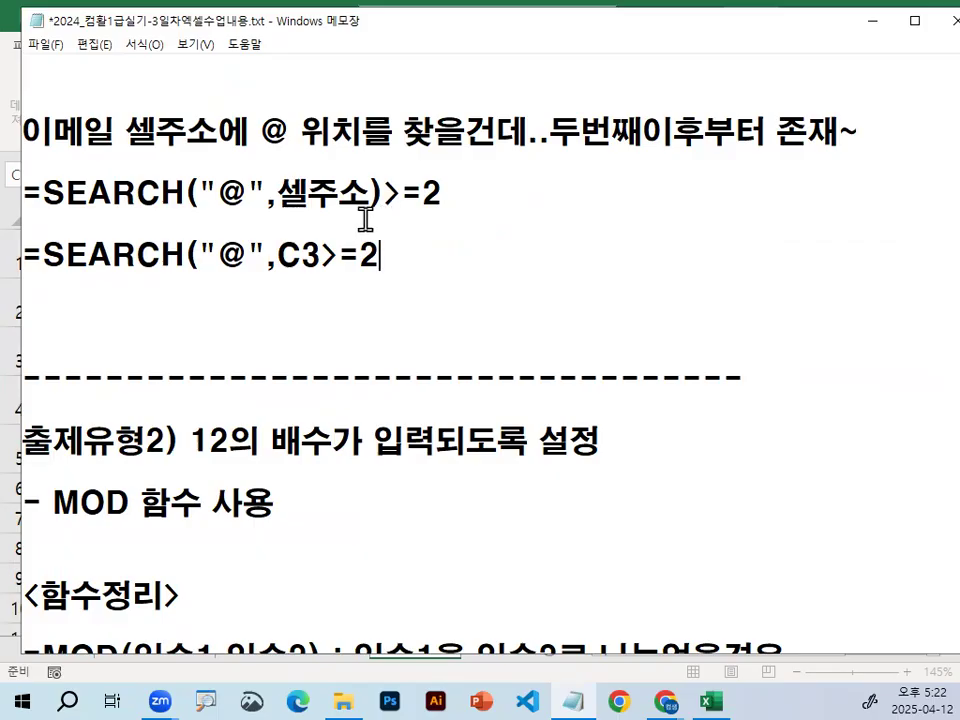
pyautogui.click(867, 20)
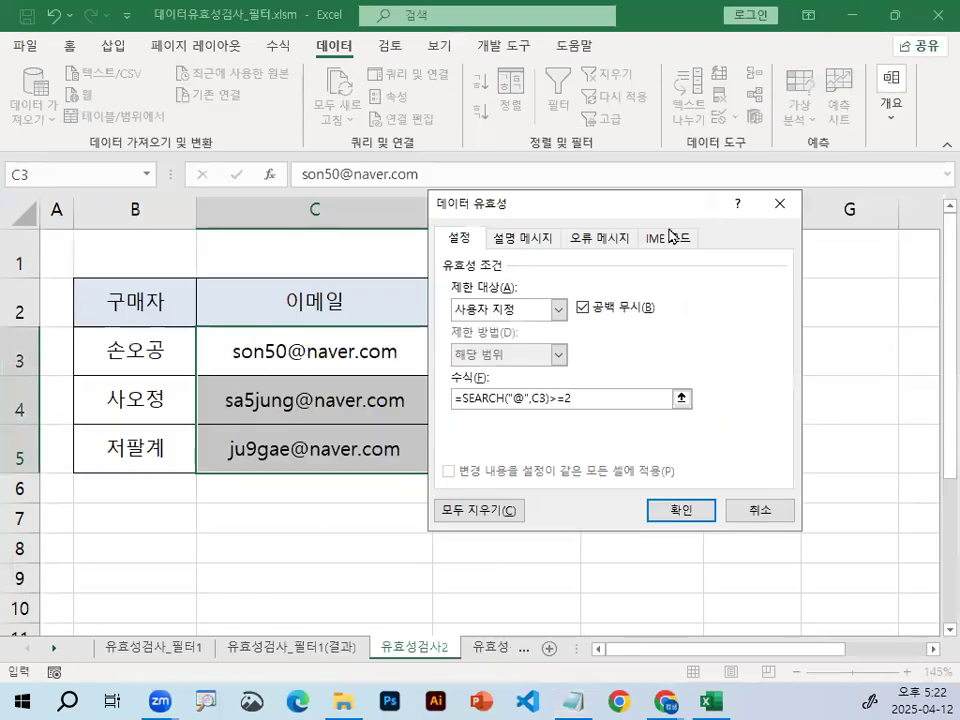
# Step: Set the title of the validation's input message to 이메일 입력
pyautogui.click(511, 248)
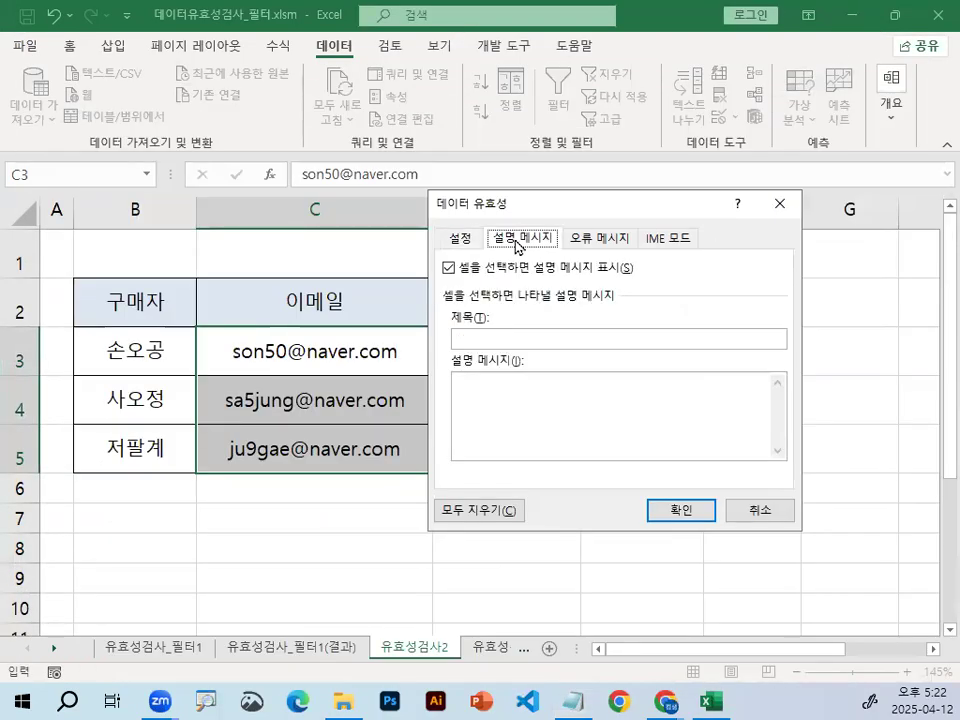
pyautogui.click(515, 340)
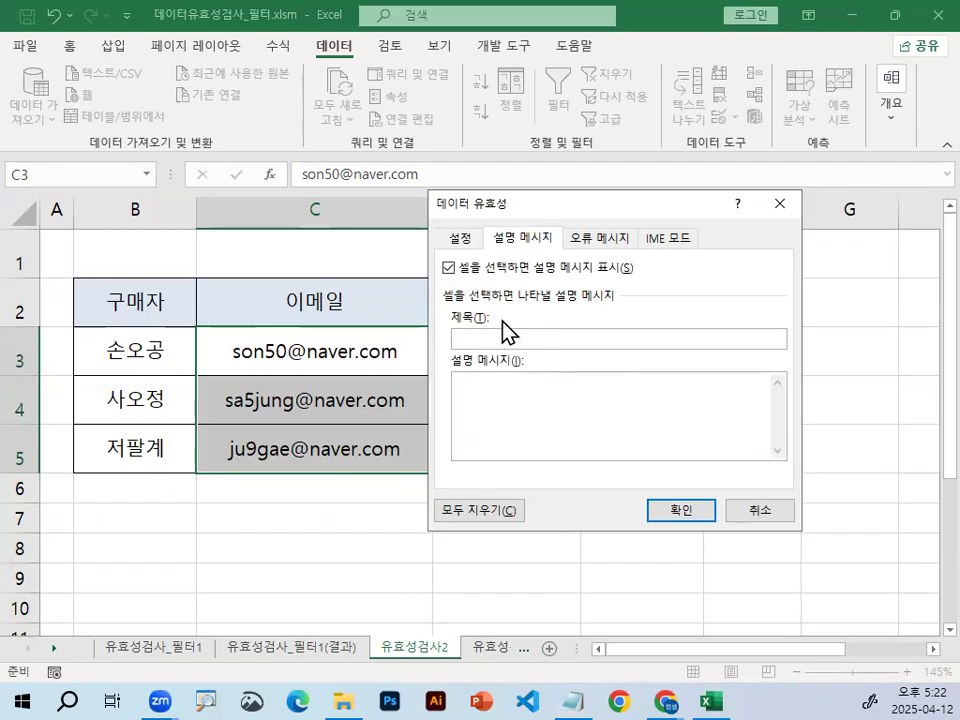
pyautogui.write('DLAPD')
pyautogui.press('BackSpace')
pyautogui.press('BackSpace')
pyautogui.press('BackSpace')
pyautogui.press('BackSpace')
pyautogui.press('BackSpace')
pyautogui.press('Hangul')
pyautogui.write('이메이ㄹ ㅇㅣㅂ력')
# Step: Write 반드시 and 두번째 이후부터는 as the first two lines of the input message
pyautogui.click(534, 386)
pyautogui.write('반드시 ')
pyautogui.write('주변')
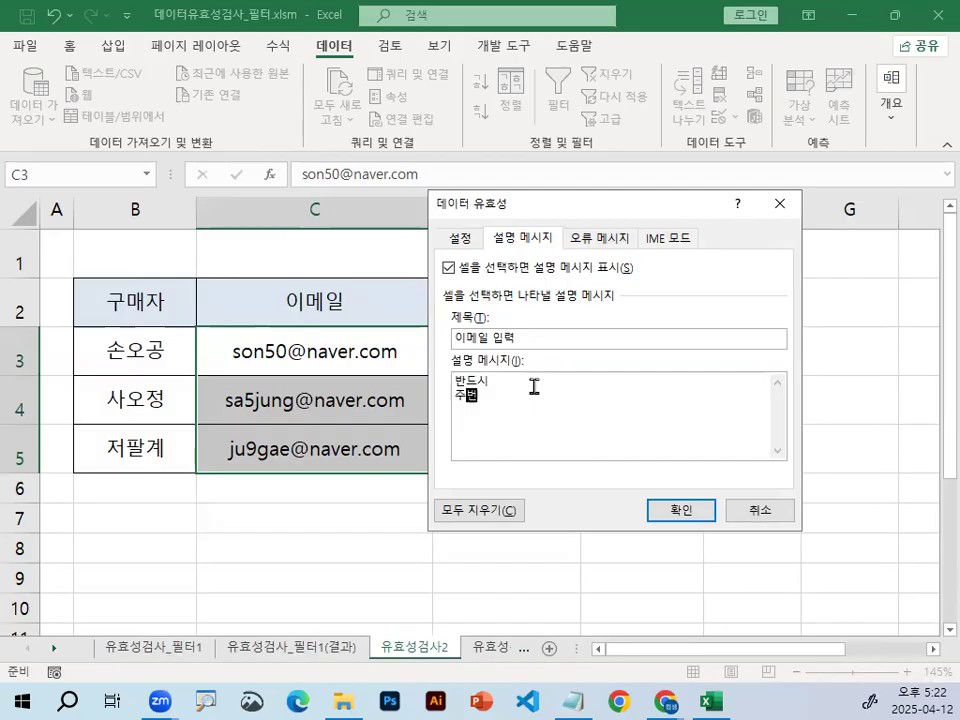
pyautogui.press('BackSpace')
pyautogui.press('BackSpace')
pyautogui.press('BackSpace')
pyautogui.press('BackSpace')
pyautogui.write('두번')
pyautogui.press('BackSpace')
pyautogui.press('BackSpace')
pyautogui.press('BackSpace')
pyautogui.press('BackSpace')
pyautogui.press('Return')
pyautogui.write('ㄱ')
pyautogui.write('두번째')
pyautogui.write(' 이후부터')
pyautogui.write('는')
# Step: Add @가 포함하여 and 입력하세요 as the last two lines of the input message
pyautogui.press('Return')
pyautogui.write('@가 포')
pyautogui.write('함')
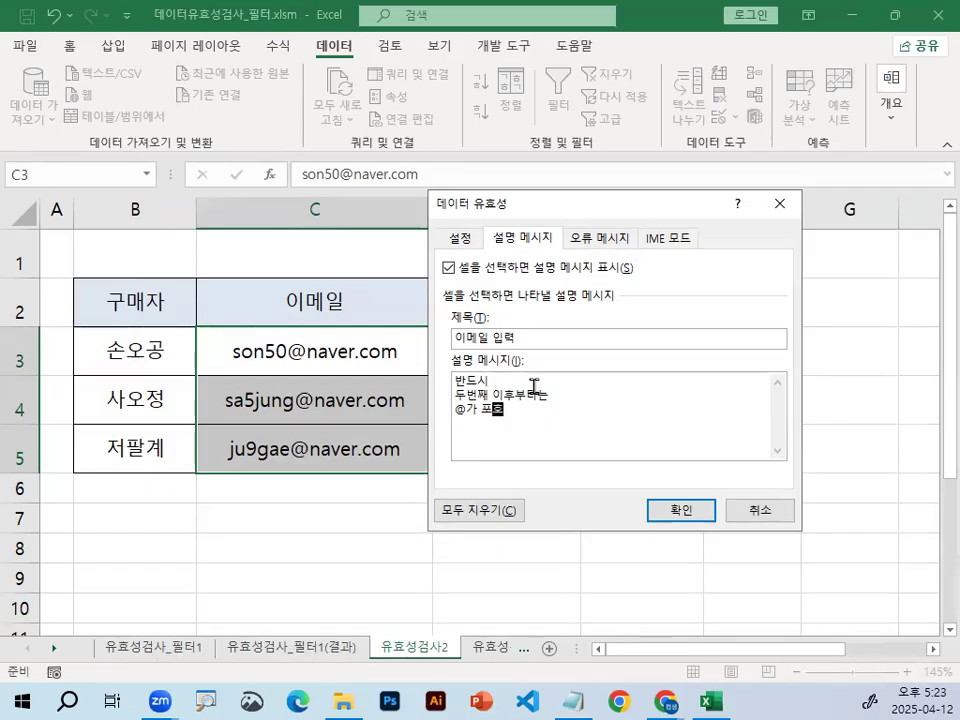
pyautogui.write('하여')
pyautogui.press('Return')
pyautogui.write('입ㄹ')
pyautogui.write('하세요')
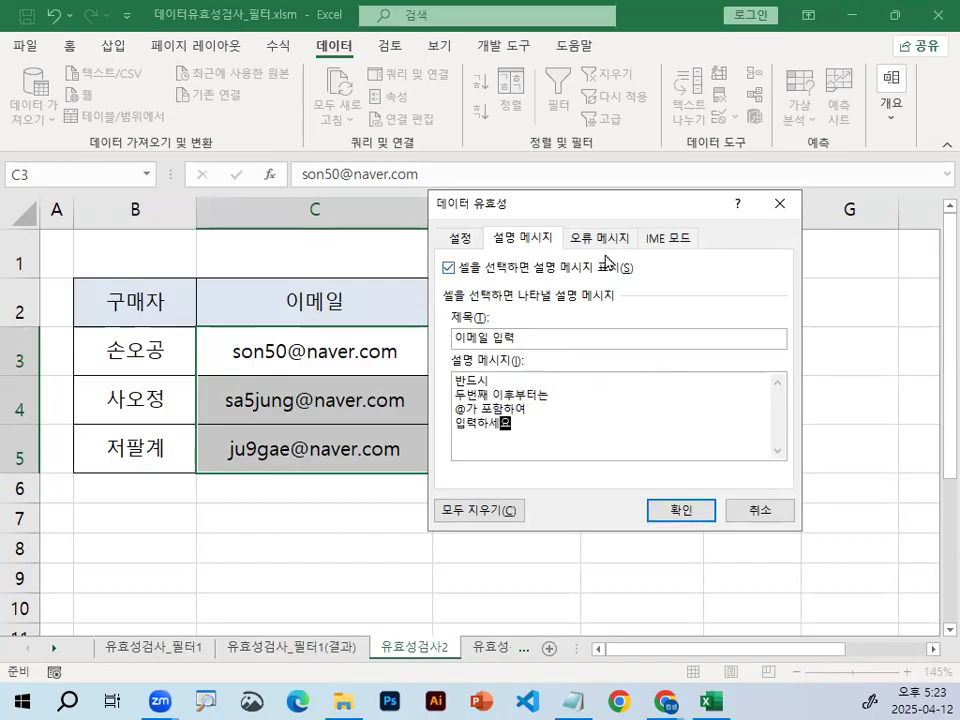
# Step: Set the error alert's style to 경고 and its title to 입력오류
pyautogui.click(598, 238)
pyautogui.click(519, 349)
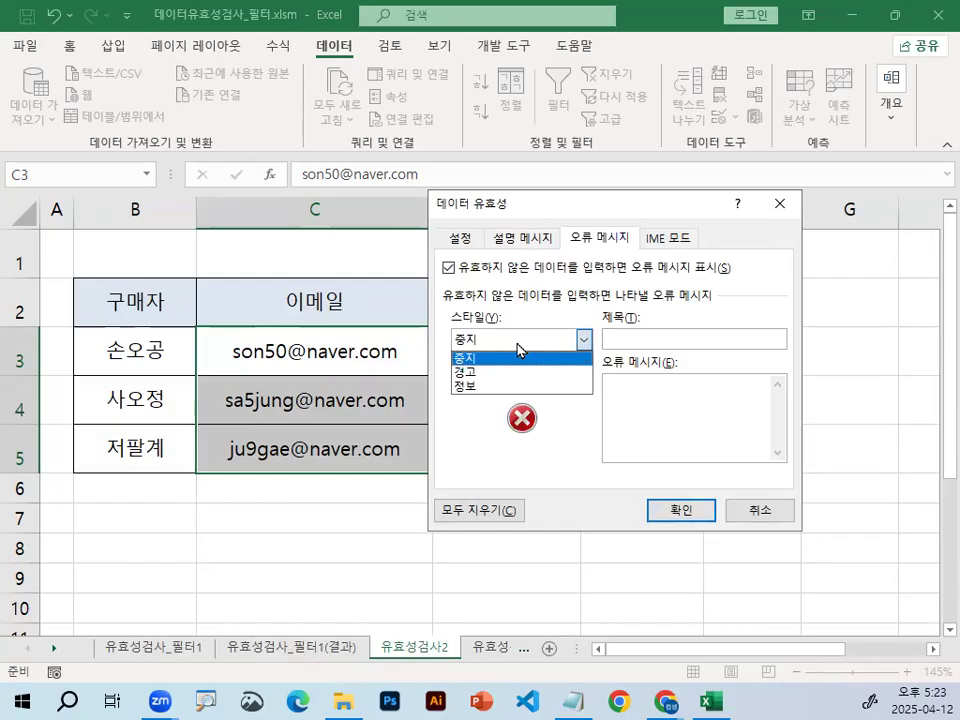
pyautogui.click(500, 388)
pyautogui.click(515, 340)
pyautogui.click(489, 371)
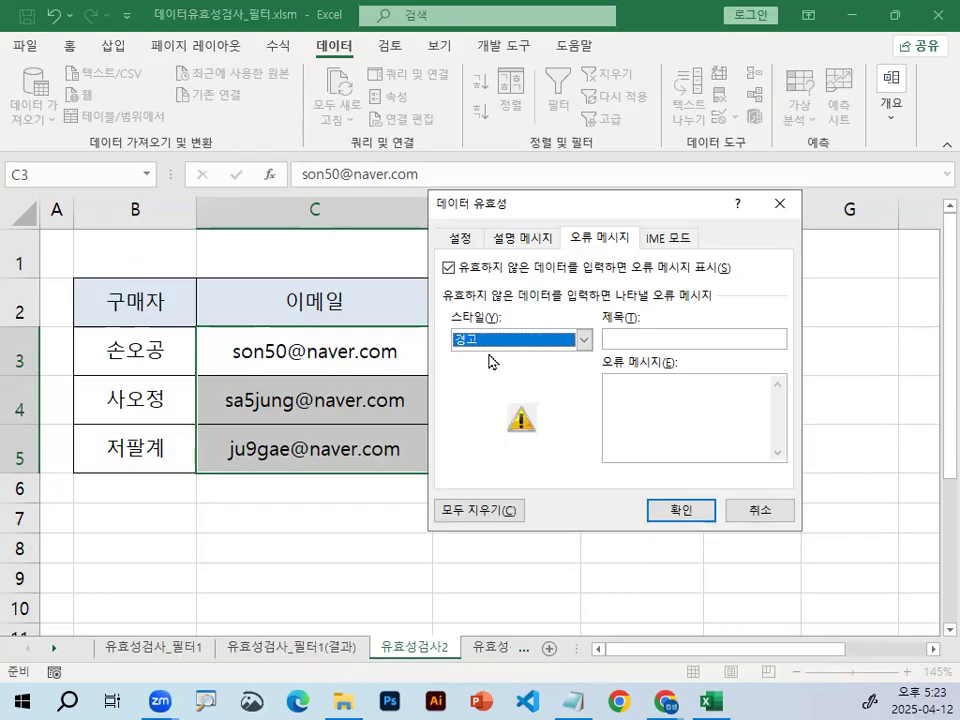
pyautogui.click(617, 338)
pyautogui.write('입')
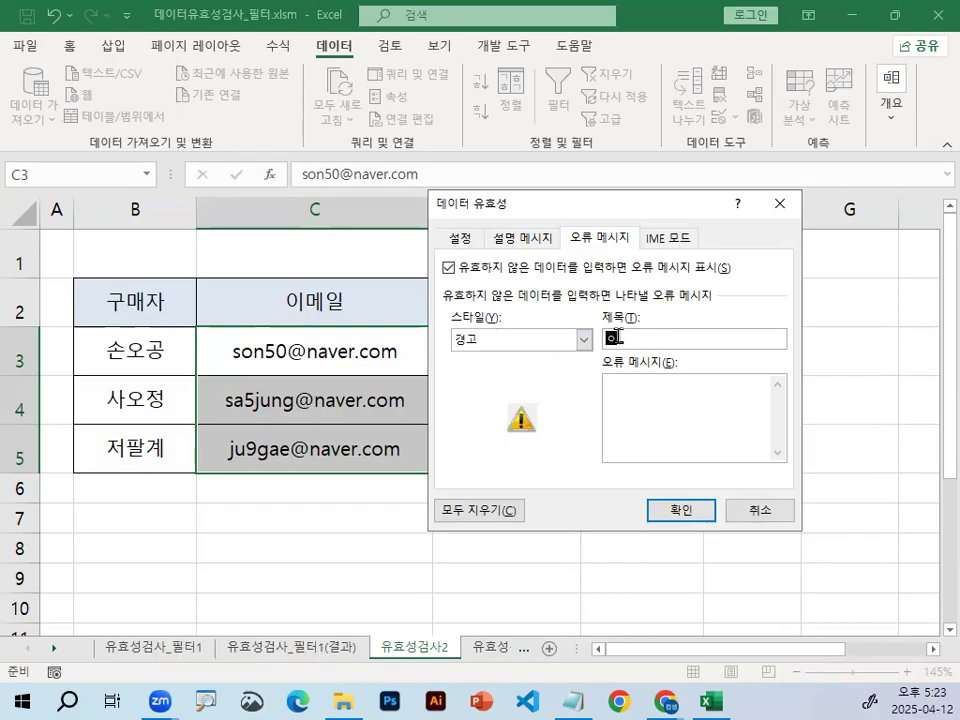
pyautogui.write('력오류')
pyautogui.press('BackSpace')
pyautogui.press('BackSpace')
pyautogui.write('ㅇ오류')
# Step: Enter 이메일 입력시 @가 포함되지 않았습니다. as the error message and apply the validation to C3:C5
pyautogui.click(655, 387)
pyautogui.write('이')
pyautogui.write('메일')
pyautogui.press('BackSpace')
pyautogui.press('BackSpace')
pyautogui.press('BackSpace')
pyautogui.write('메일 입력시 ')
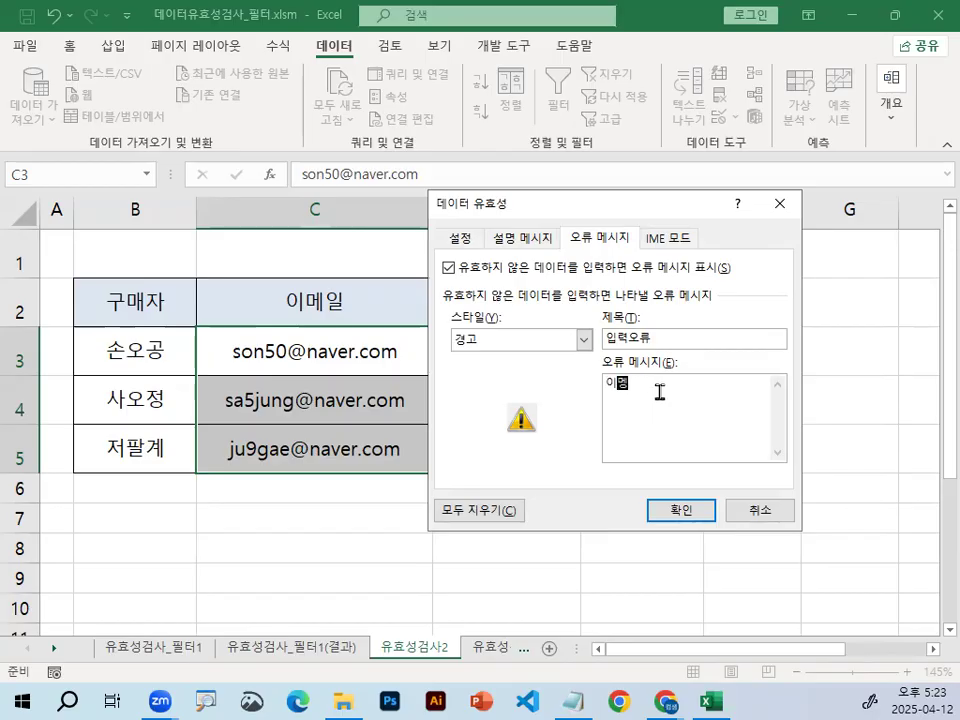
pyautogui.write('@가 포함')
pyautogui.press('BackSpace')
pyautogui.press('BackSpace')
pyautogui.press('BackSpace')
pyautogui.press('BackSpace')
pyautogui.write('ㅠ')
pyautogui.press('BackSpace')
pyautogui.press('BackSpace')
pyautogui.press('BackSpace')
pyautogui.write('개포함')
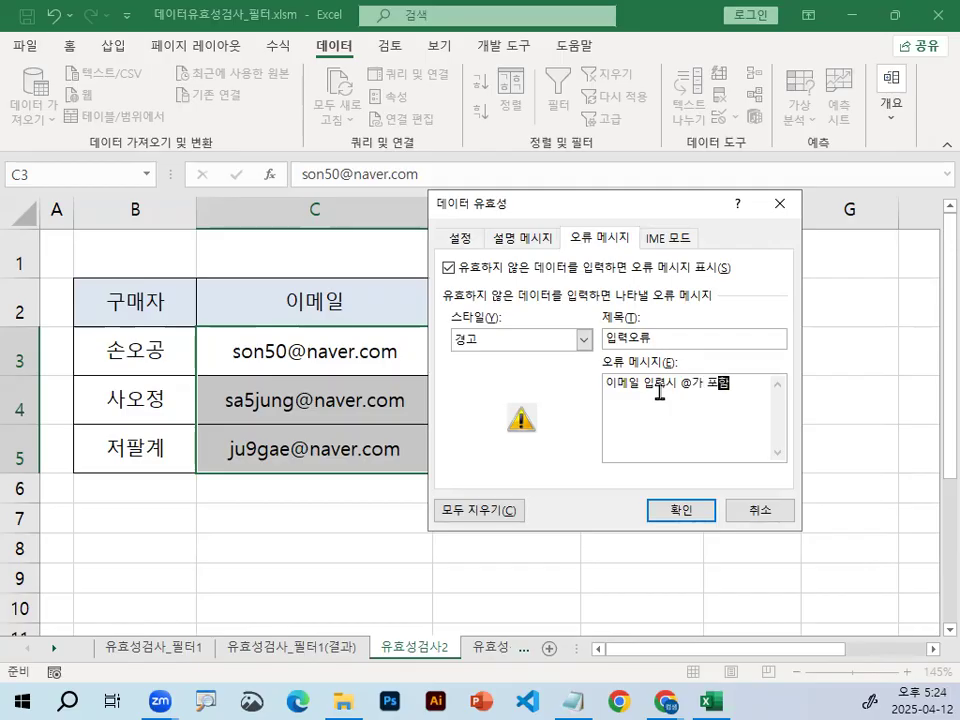
pyautogui.write('ㄷ되지 않았스')
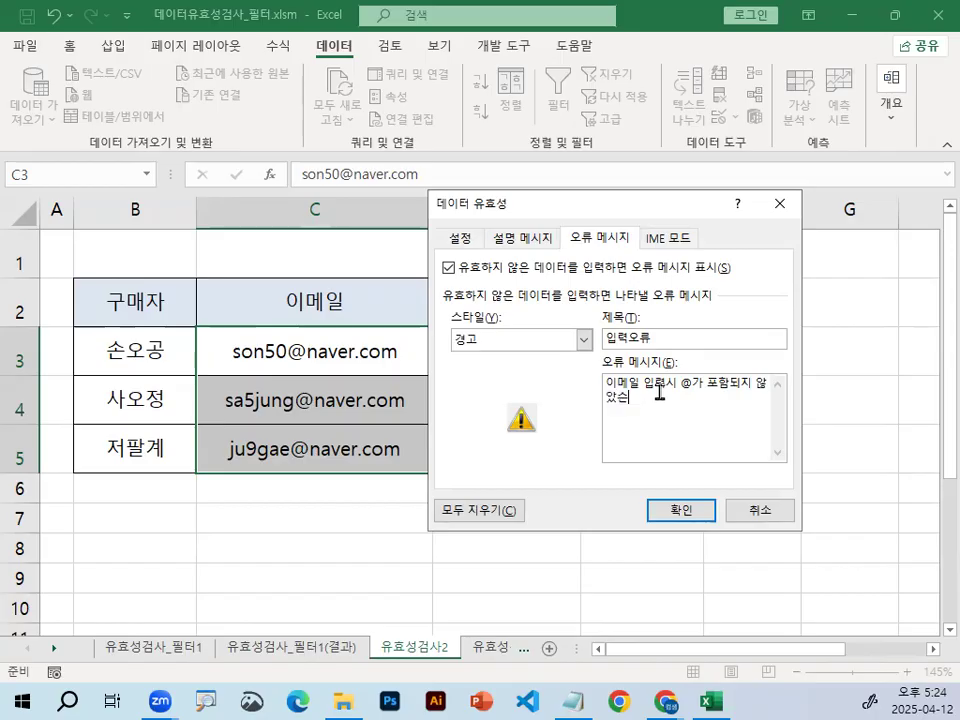
pyautogui.write('습니다.')
pyautogui.click(679, 513)
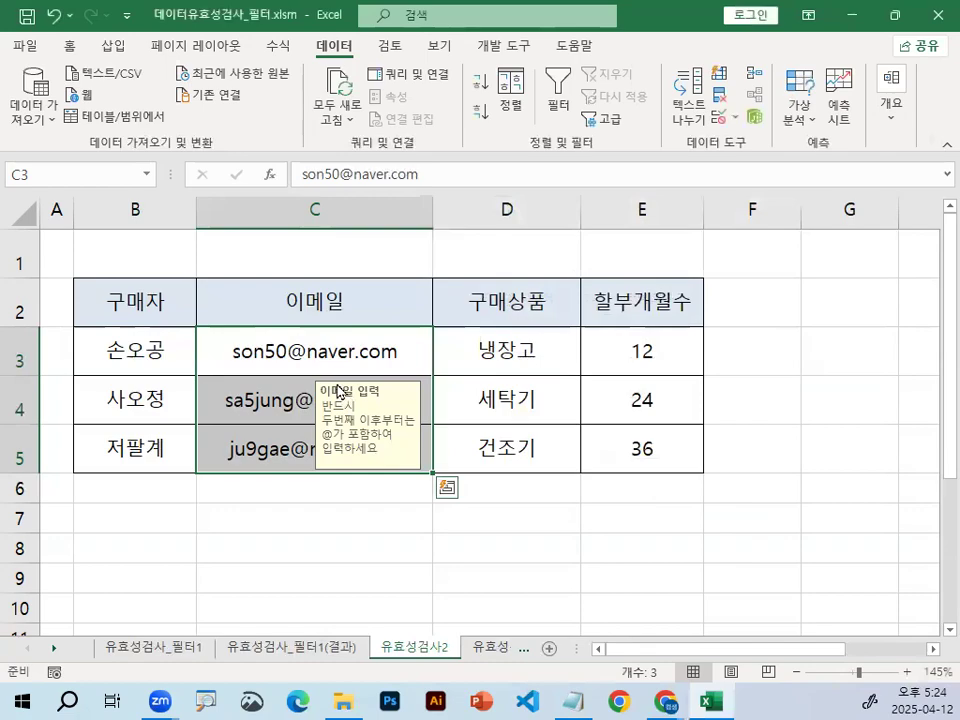
# Step: Test the validation by trying to enter A in cell C3 and cancelling the rejected entry
pyautogui.moveTo(432, 459)
pyautogui.mouseDown()
pyautogui.moveTo(304, 423)
pyautogui.moveTo(405, 455)
pyautogui.mouseUp()
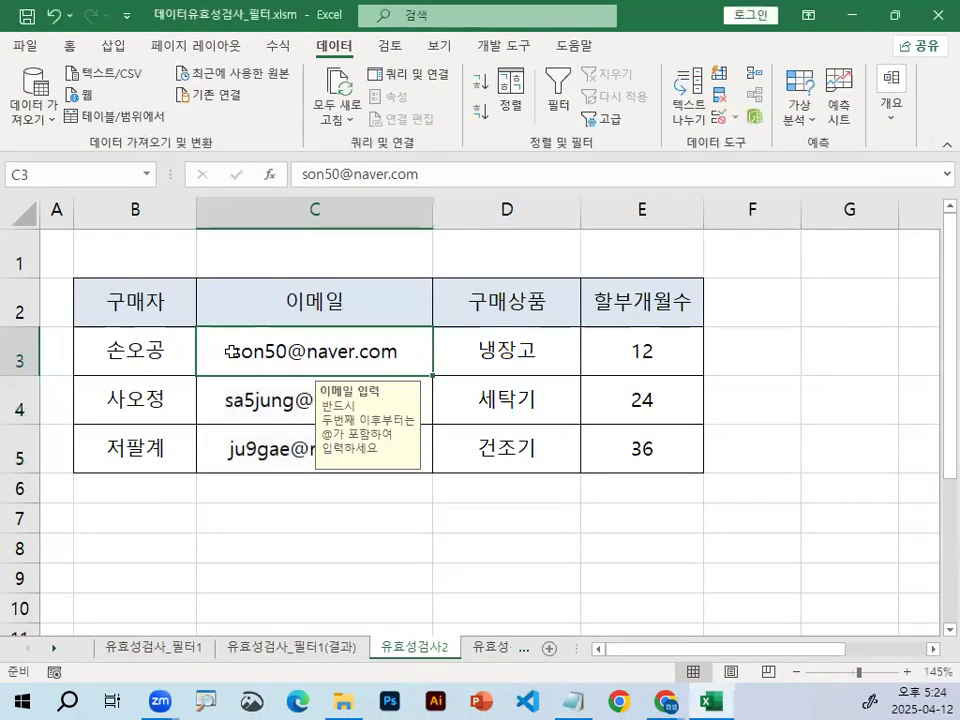
pyautogui.write('ㄴ')
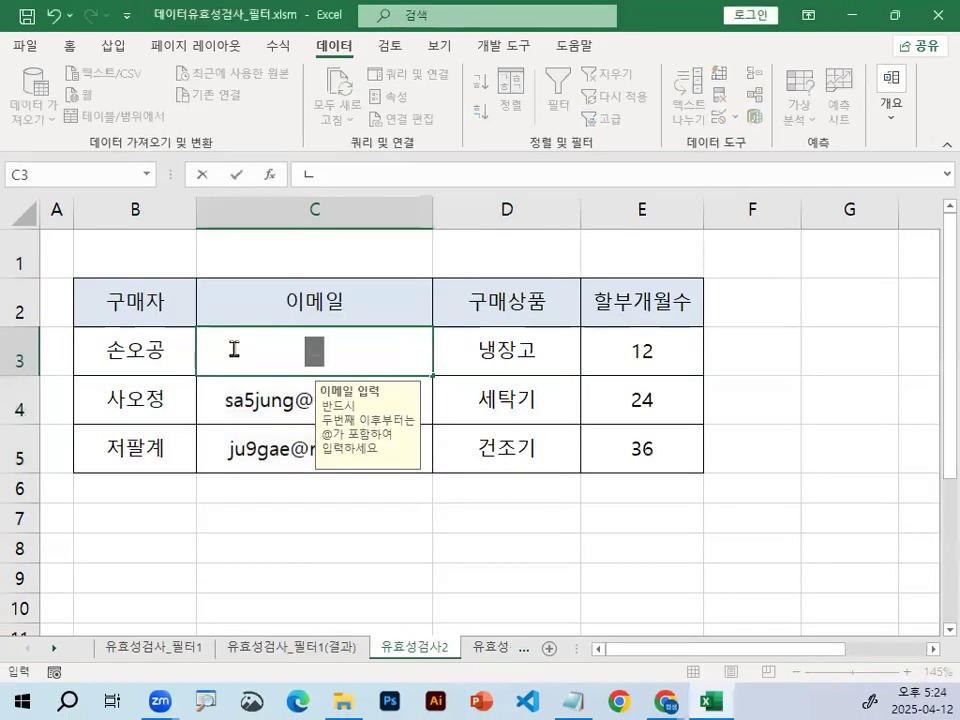
pyautogui.press('BackSpace')
pyautogui.write('A')
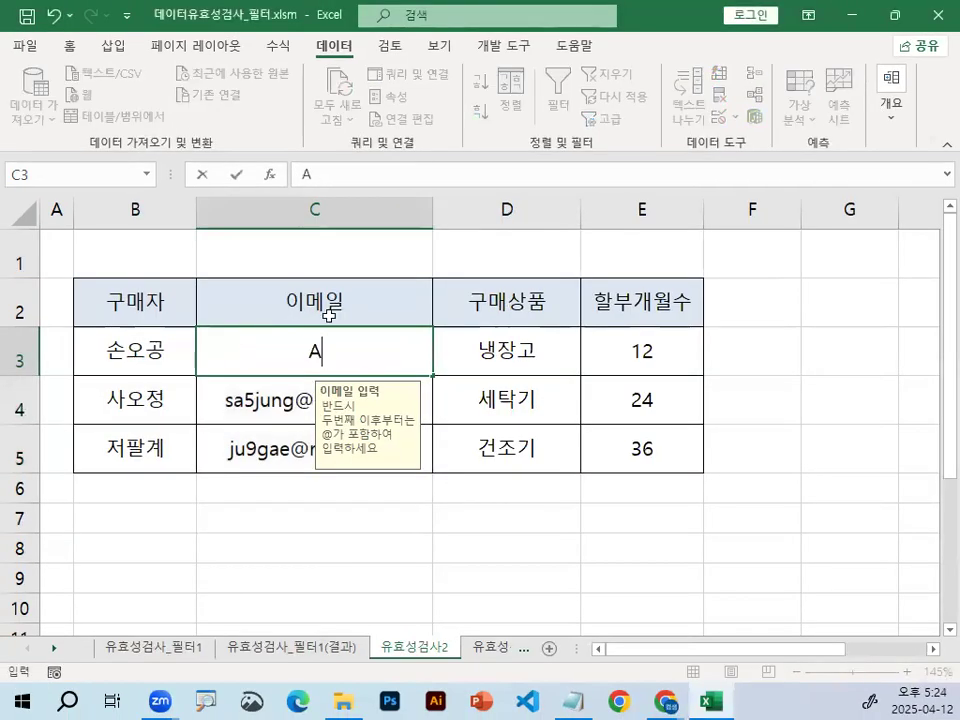
pyautogui.press('Return')
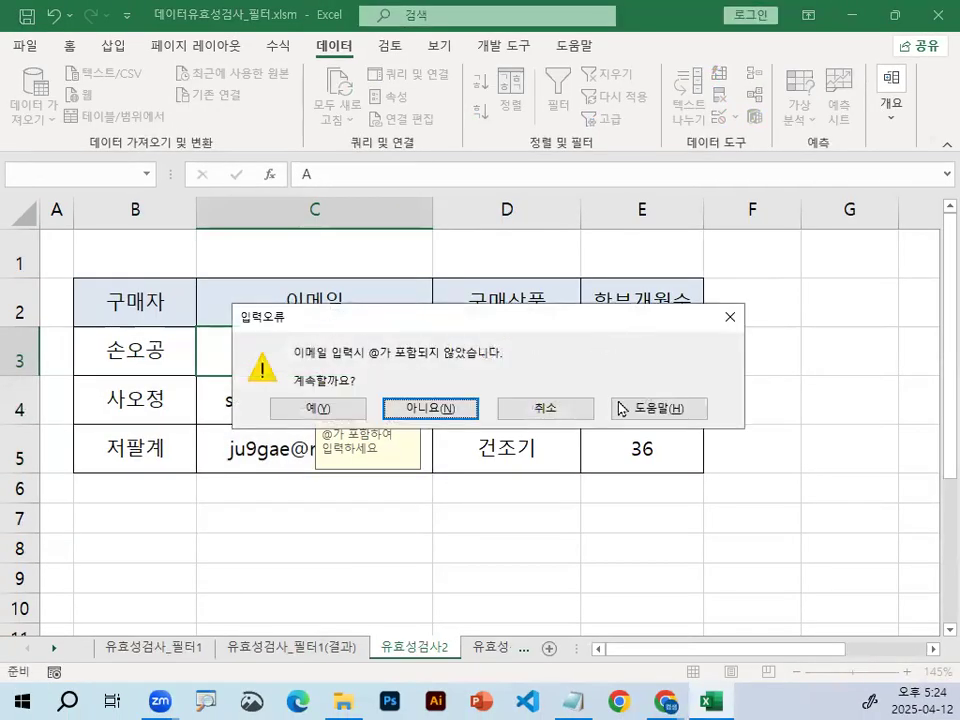
pyautogui.click(549, 410)
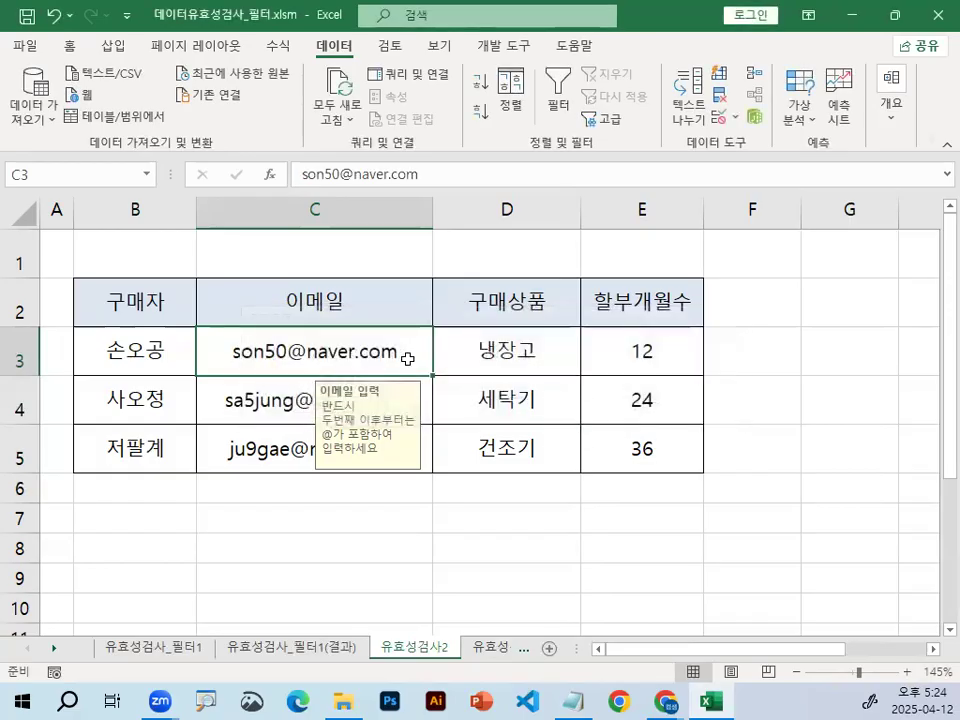
# Step: Test the validation by entering A@ in cell C3, and undo that entry
pyautogui.write('A')
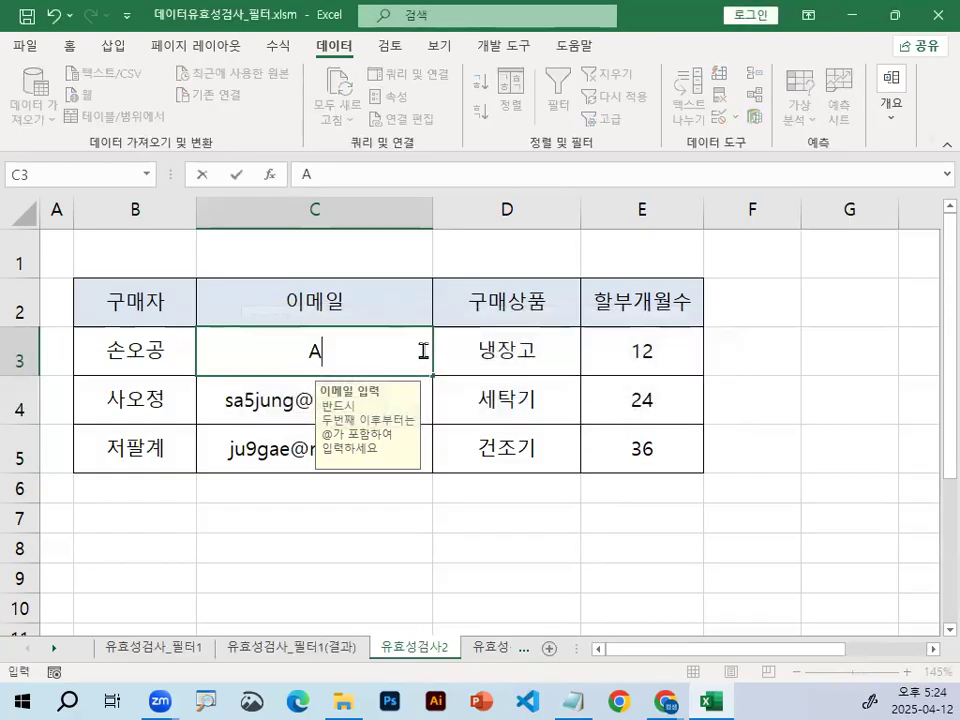
pyautogui.write('@')
pyautogui.press('Return')
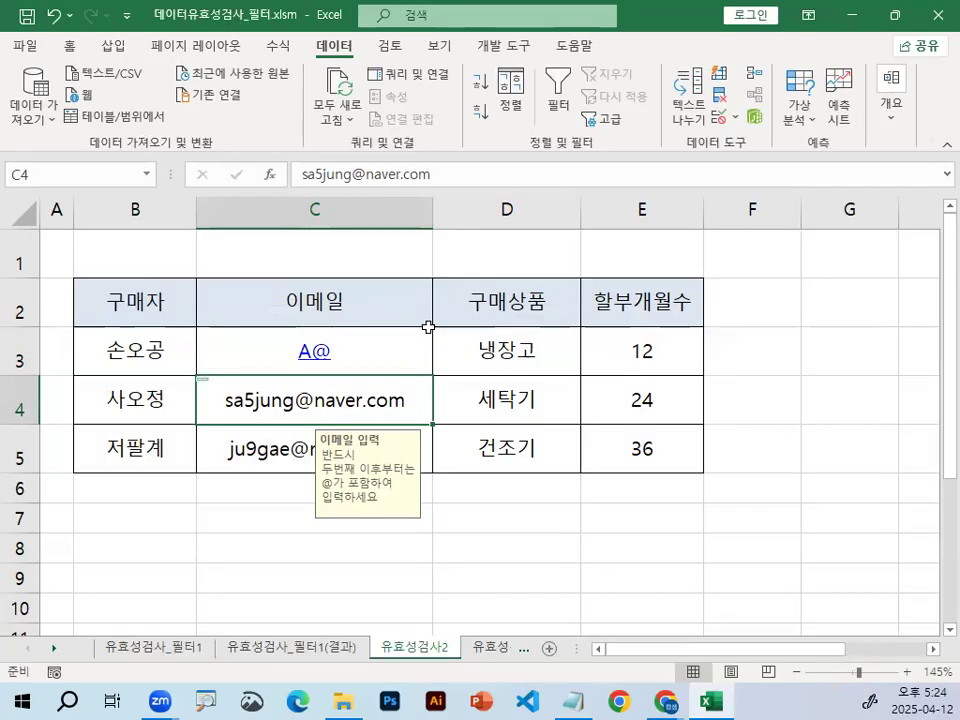
pyautogui.click(428, 323)
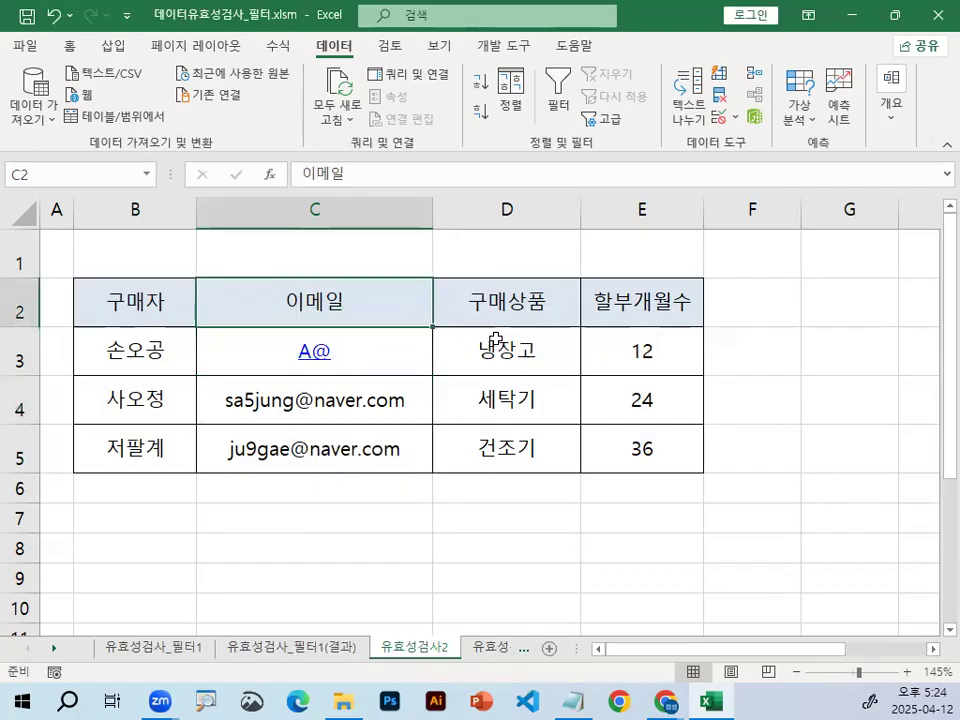
pyautogui.click(493, 340)
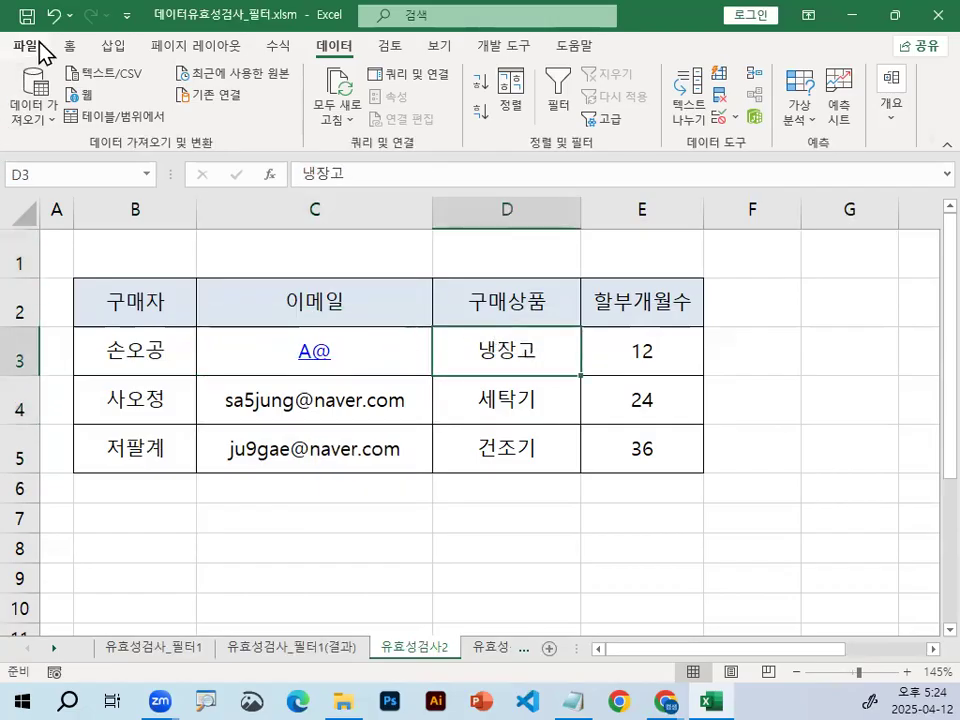
pyautogui.click(57, 16)
pyautogui.click(57, 16)
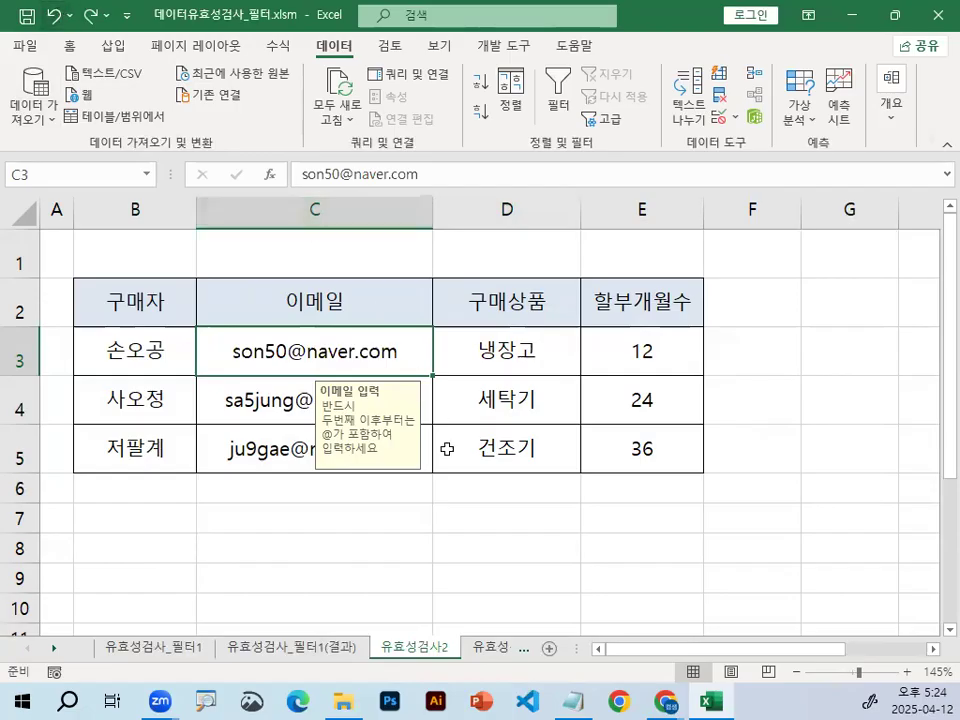
pyautogui.click(490, 516)
# Step: Switch to the Notepad class notes and renumber the heading of the 12의 배수 exercise as 출제유형3
pyautogui.click(571, 699)
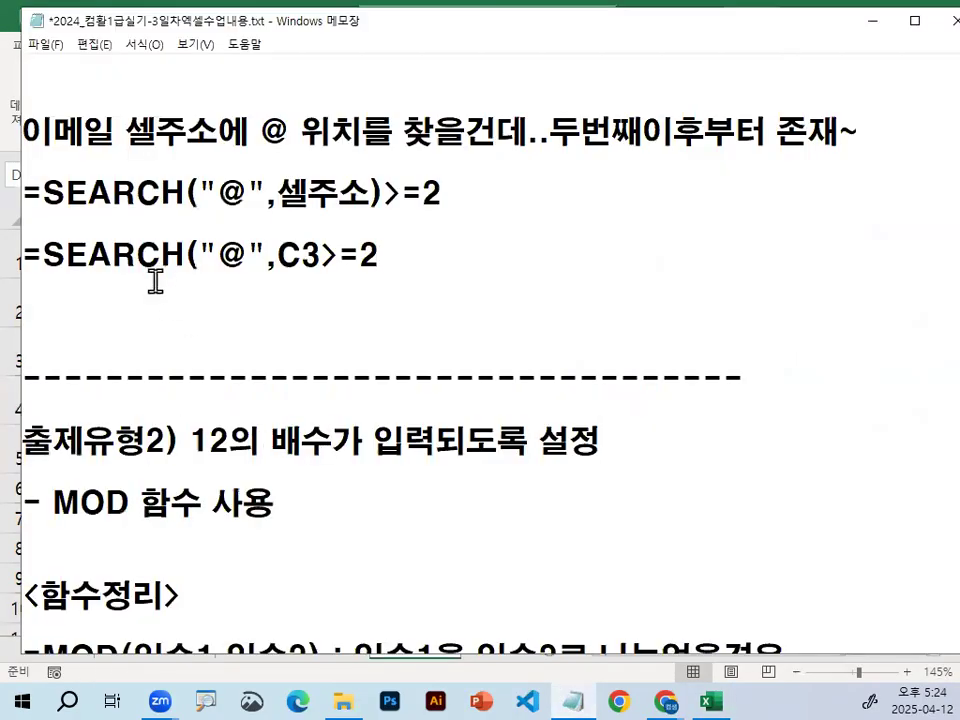
pyautogui.scroll(1, 170, 400)
pyautogui.scroll(3, 172, 388)
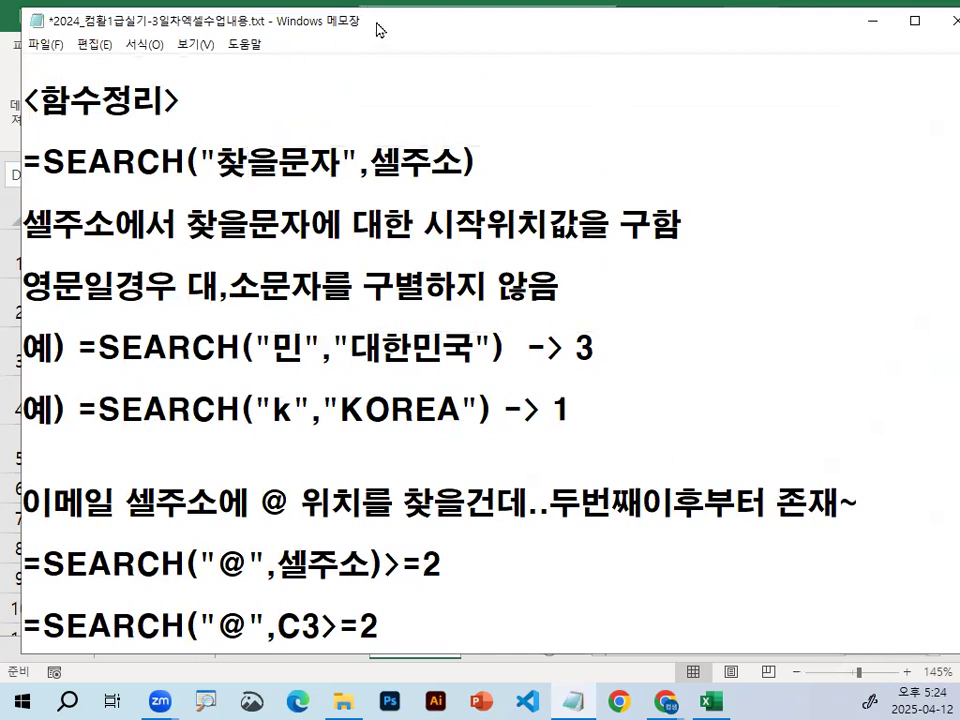
pyautogui.moveTo(377, 25); pyautogui.dragTo(382, 15)
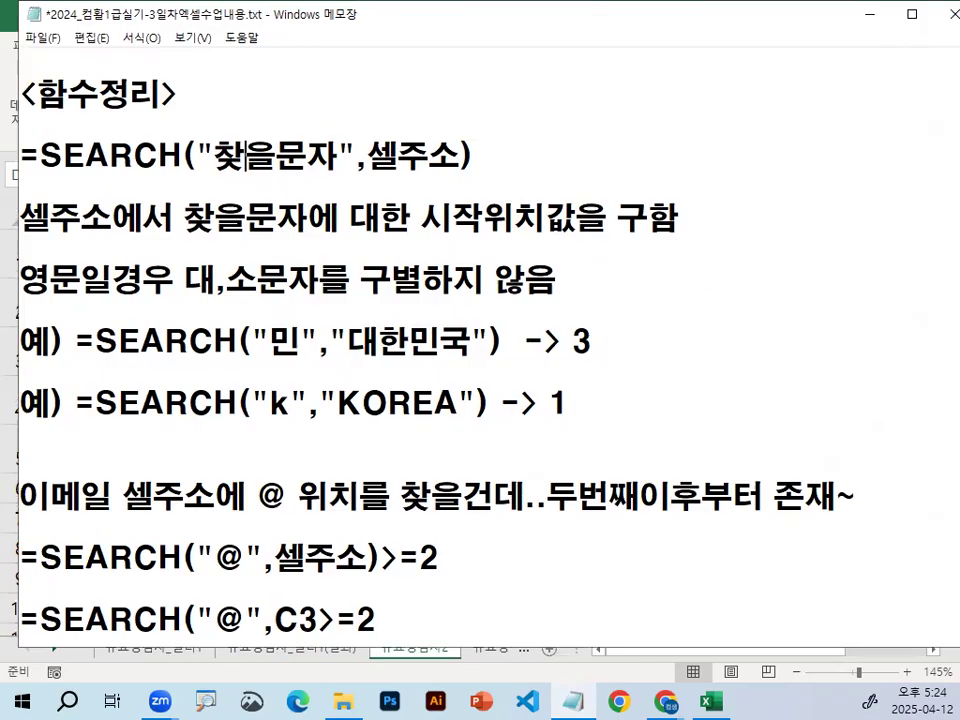
pyautogui.hotkey('alt', 'Tab')
pyautogui.scroll(-1, 343, 465)
pyautogui.scroll(-1, 343, 470)
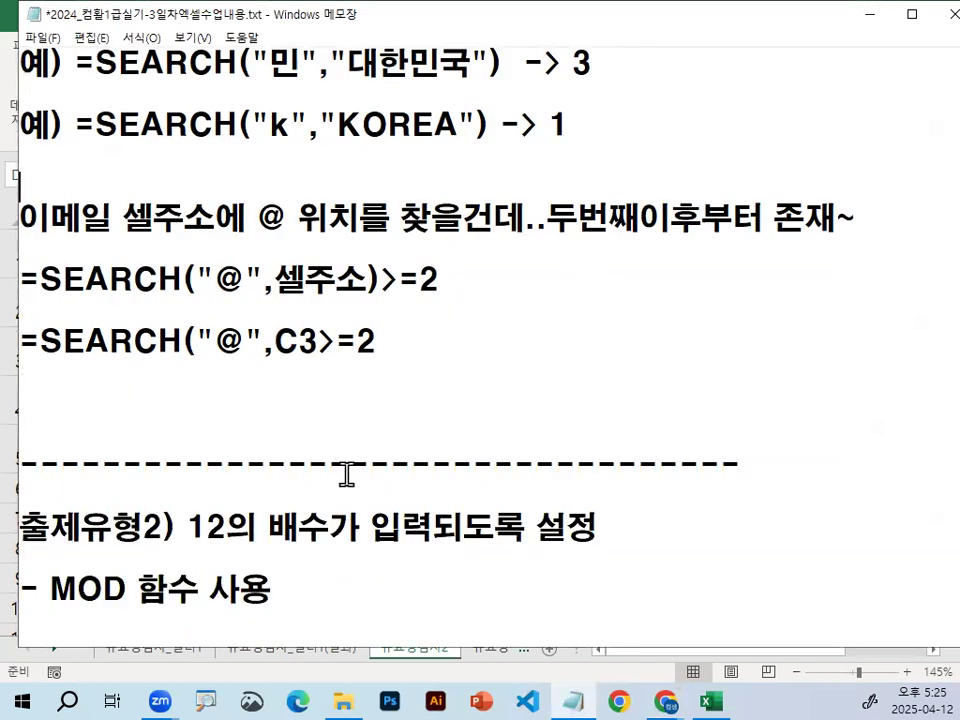
pyautogui.moveTo(150, 528); pyautogui.dragTo(142, 528)
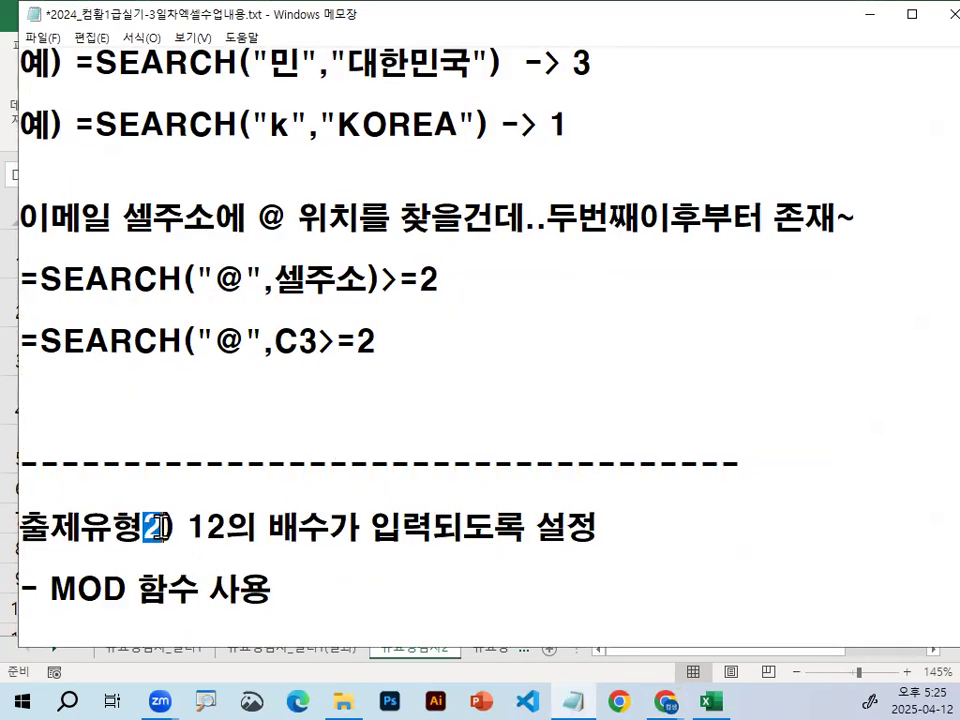
pyautogui.write('3')
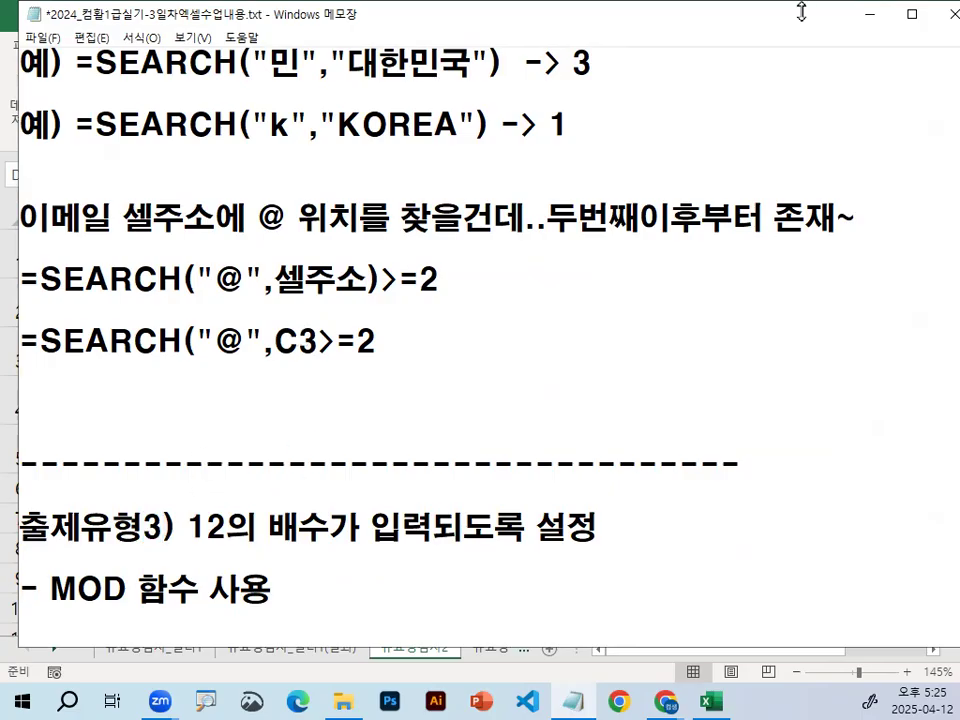
pyautogui.click(873, 16)
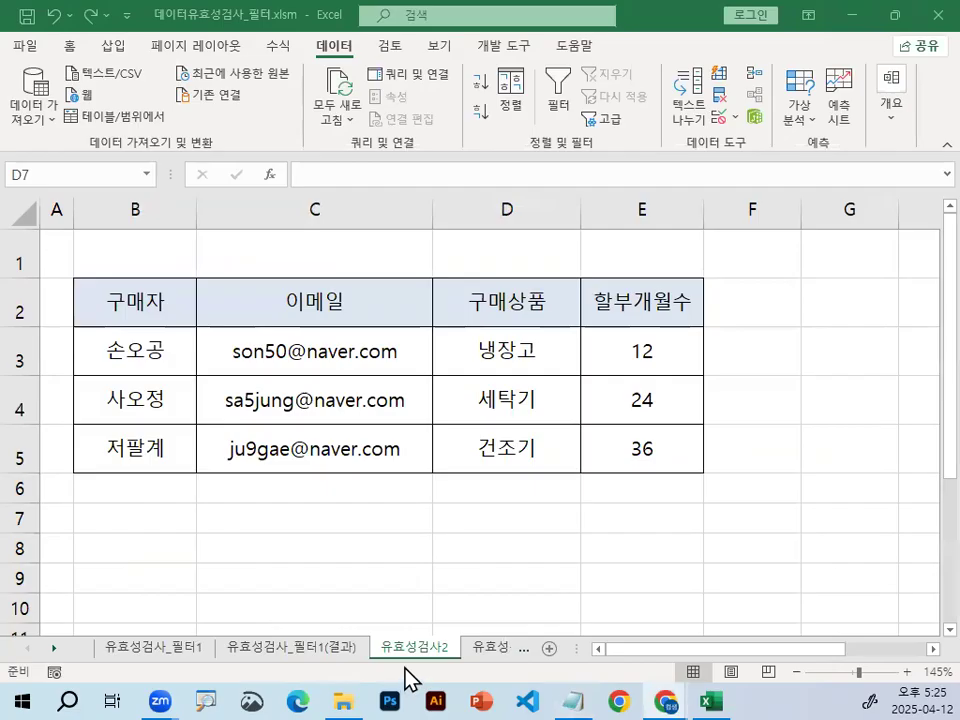
# Step: Open the 유효성검사3 sheet in Excel and select the 할부개월수 values in E3:E5
pyautogui.click(56, 648)
pyautogui.click(56, 648)
pyautogui.click(56, 648)
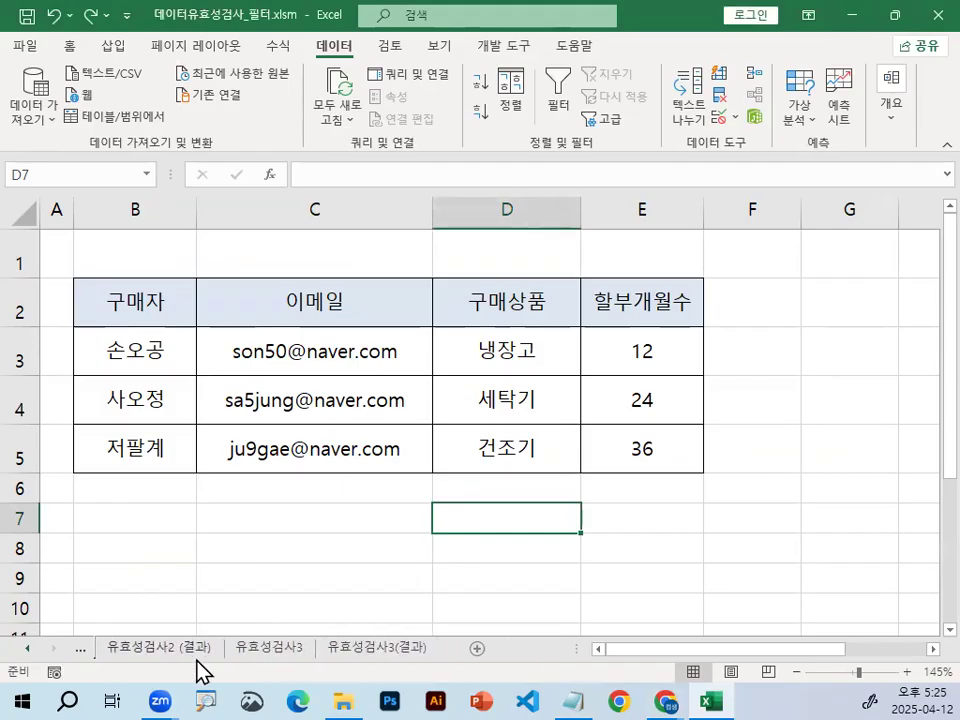
pyautogui.click(256, 650)
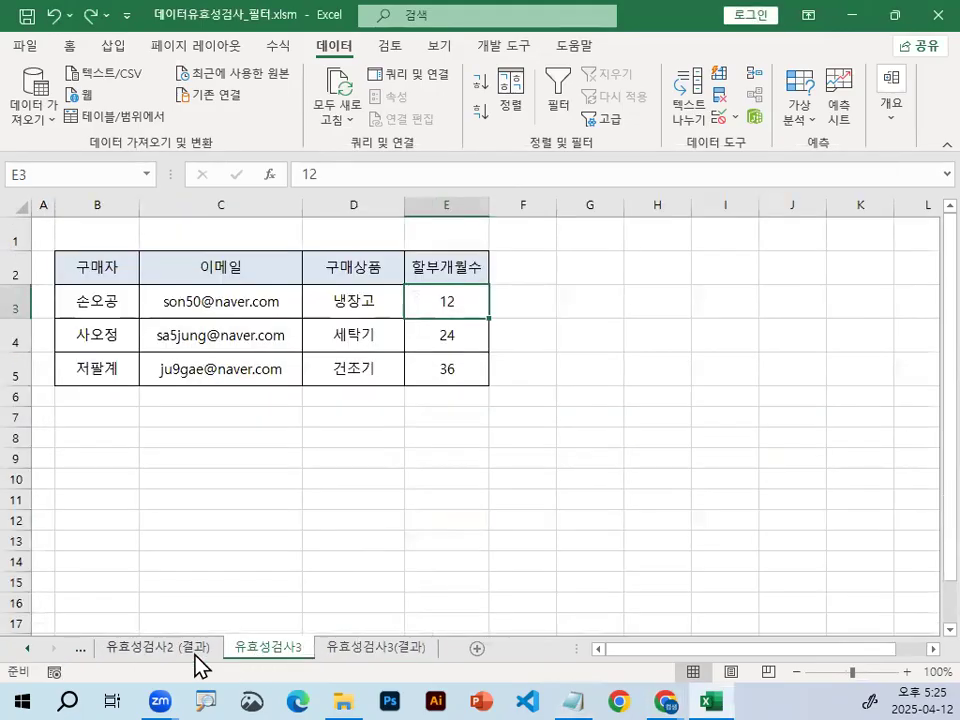
pyautogui.click(163, 650)
pyautogui.click(285, 650)
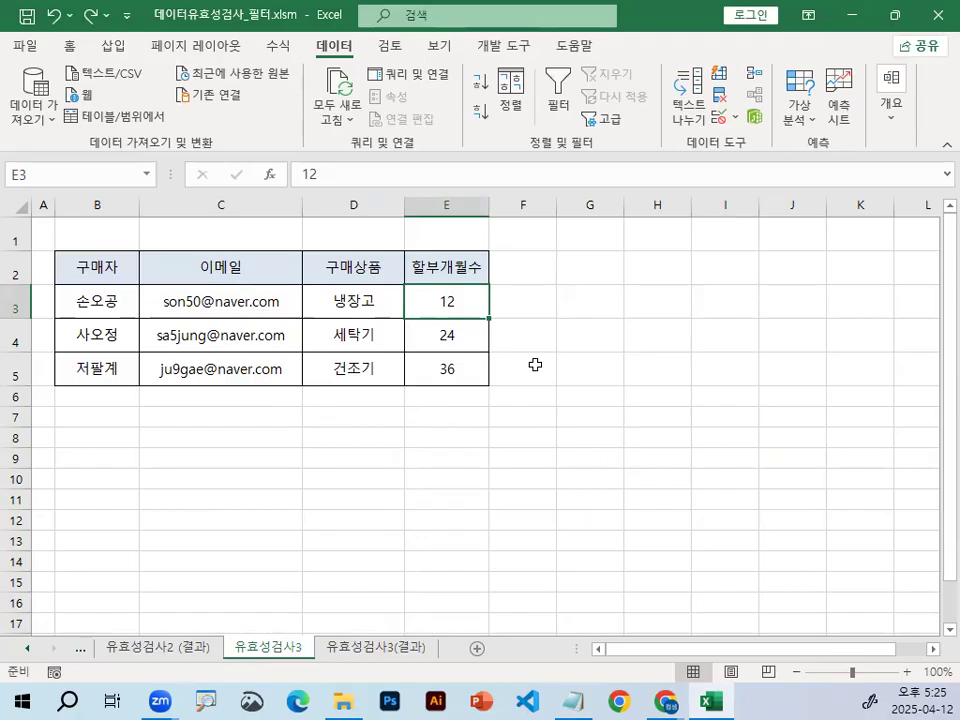
pyautogui.moveTo(473, 290)
pyautogui.mouseDown()
pyautogui.moveTo(484, 371)
pyautogui.moveTo(501, 377)
pyautogui.mouseUp()
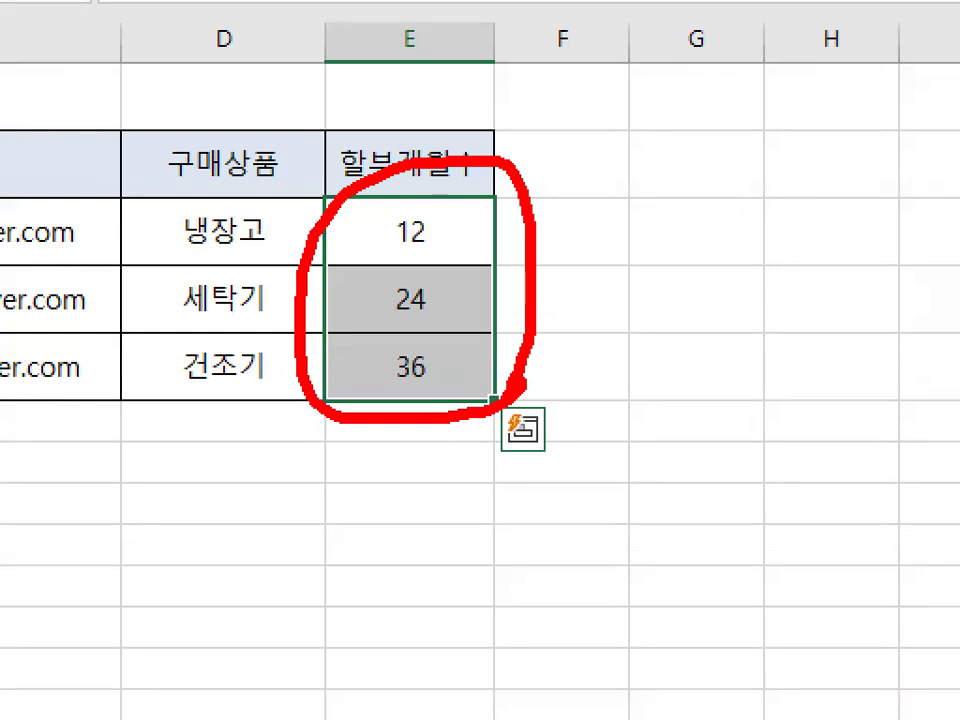
pyautogui.press('Escape')
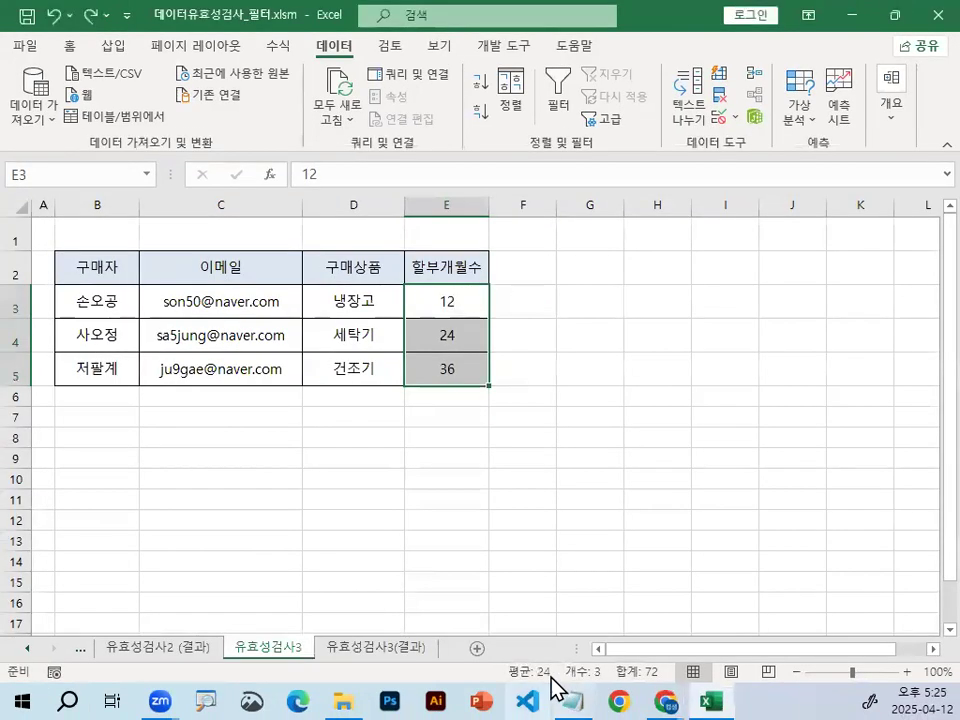
# Step: Switch to the Notepad notes and examine the MOD function summary under 출제유형3, including the =MOD(5,3) example
pyautogui.hotkey('alt', 'Tab')
pyautogui.scroll(-1, 356, 420)
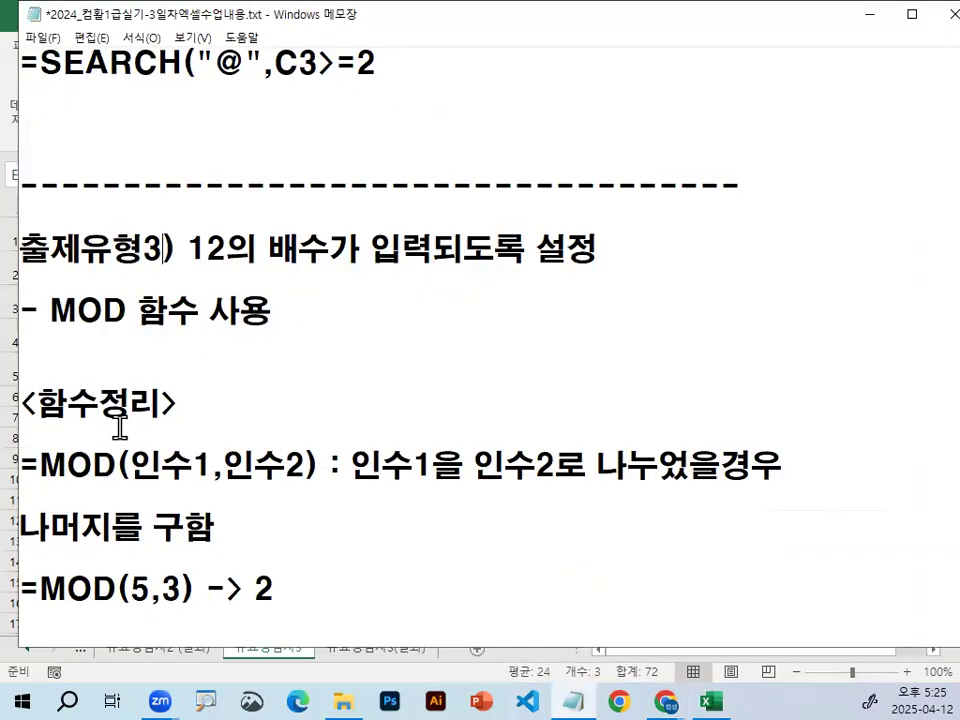
pyautogui.scroll(-1, 119, 425)
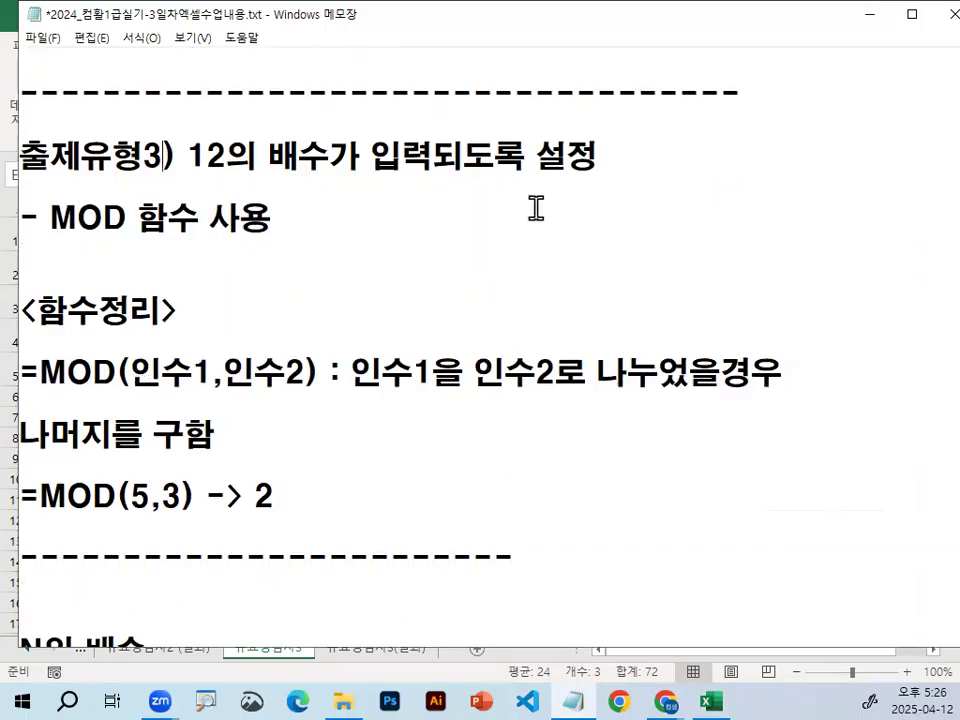
pyautogui.hotkey('ctrl', '2')
pyautogui.moveTo(3, 452); pyautogui.dragTo(189, 453)
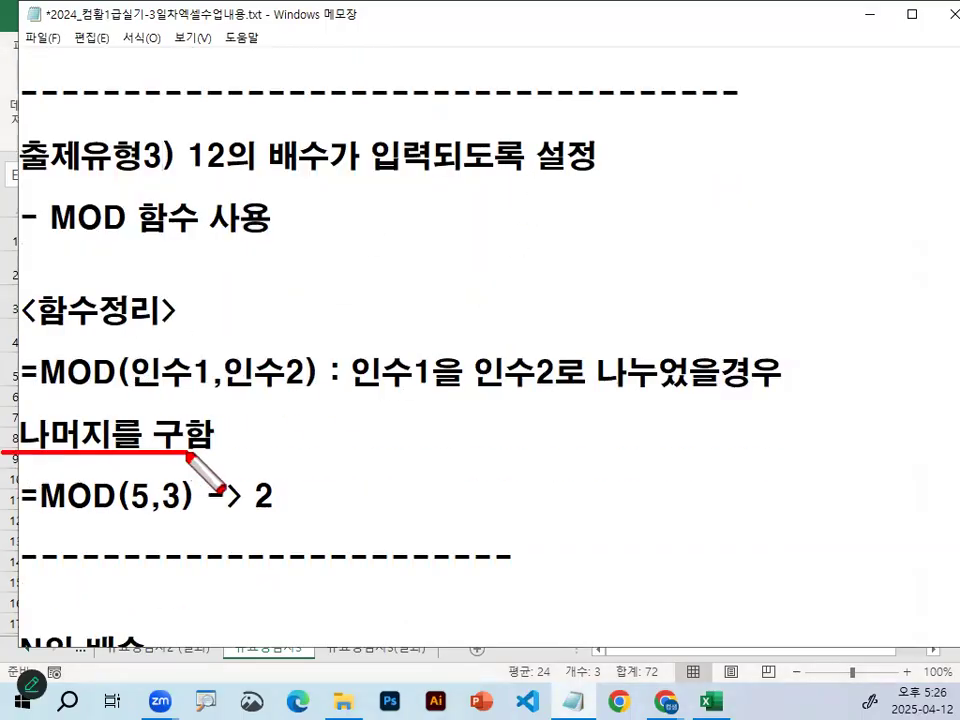
pyautogui.scroll(-2, 205, 425)
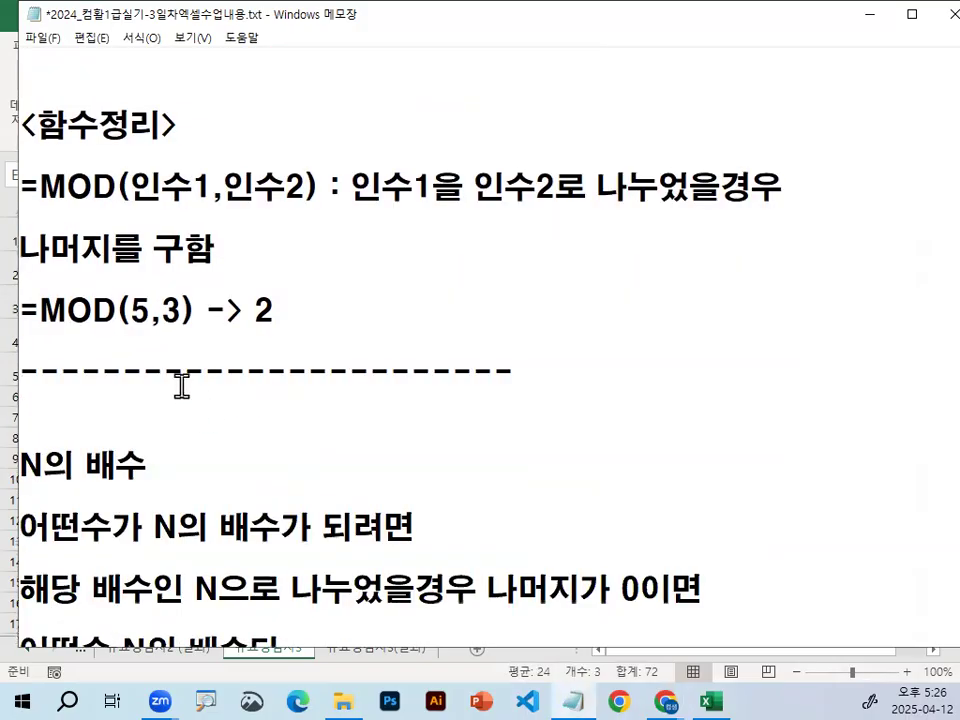
pyautogui.moveTo(40, 326); pyautogui.dragTo(175, 325)
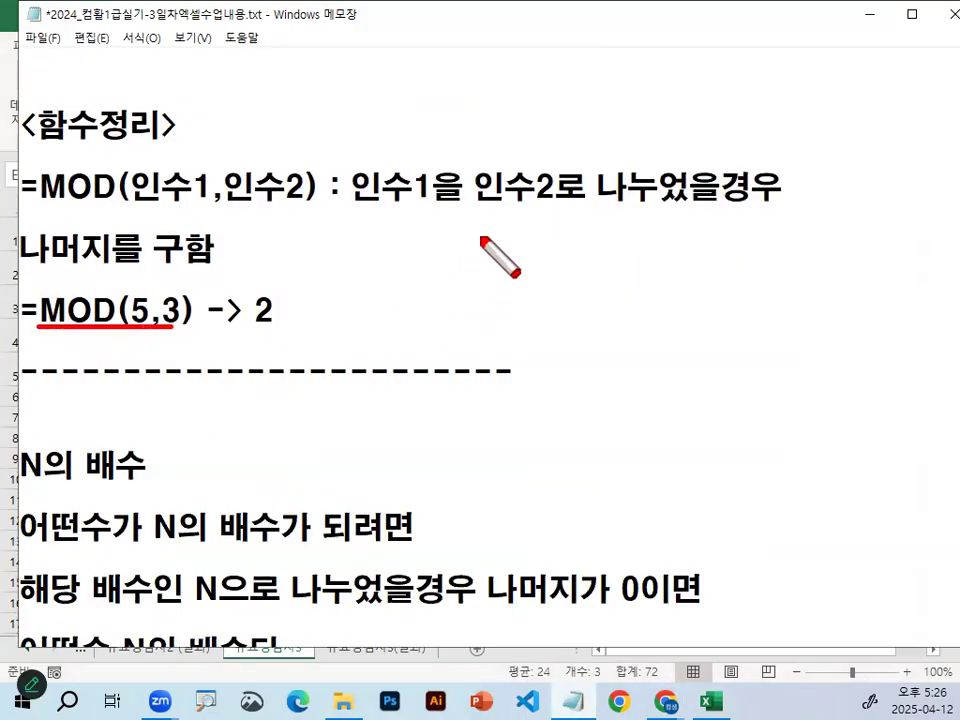
pyautogui.moveTo(483, 238); pyautogui.dragTo(481, 325)
pyautogui.moveTo(491, 261); pyautogui.dragTo(548, 259)
pyautogui.moveTo(437, 245); pyautogui.dragTo(435, 358)
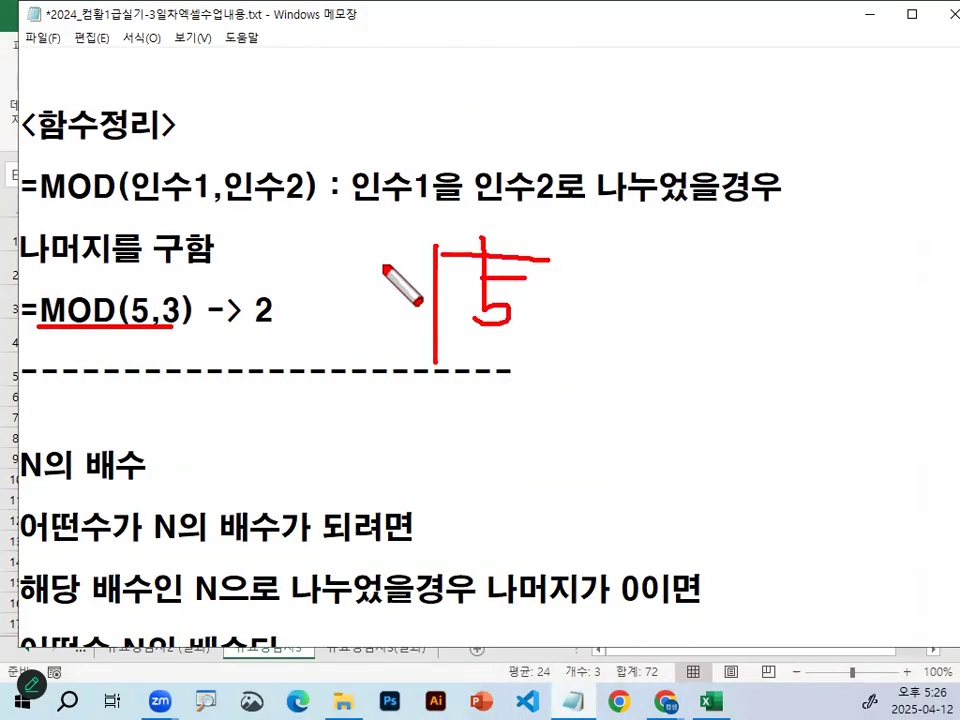
pyautogui.moveTo(383, 265); pyautogui.dragTo(397, 321)
pyautogui.moveTo(500, 157); pyautogui.dragTo(503, 238)
pyautogui.moveTo(465, 358); pyautogui.dragTo(507, 406)
pyautogui.moveTo(384, 417); pyautogui.dragTo(561, 425)
pyautogui.moveTo(479, 466); pyautogui.dragTo(538, 488)
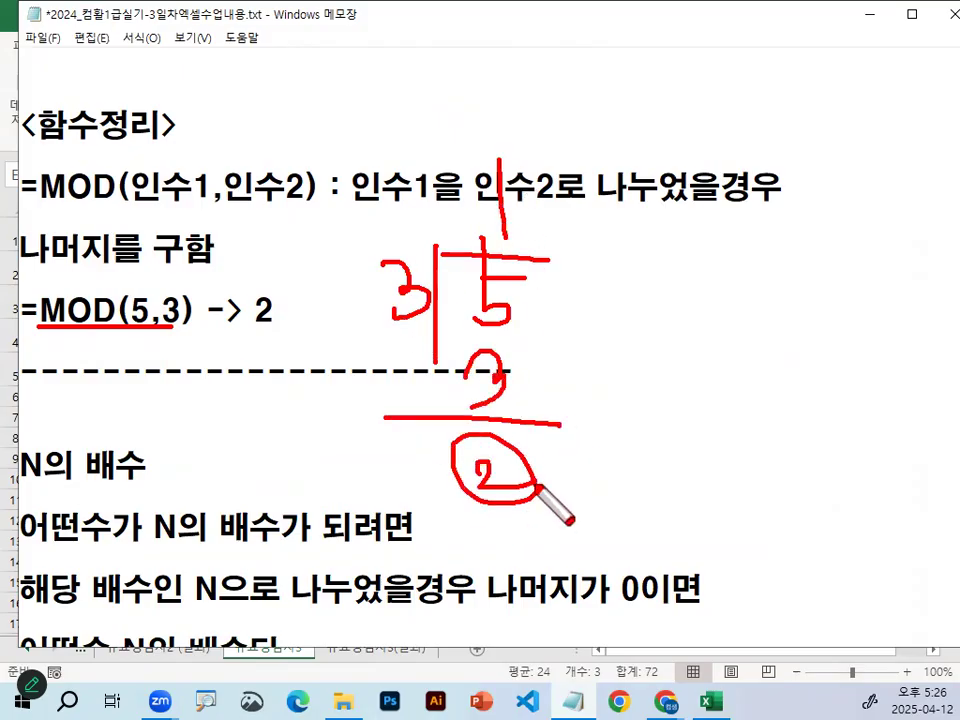
pyautogui.moveTo(40, 197); pyautogui.dragTo(127, 200)
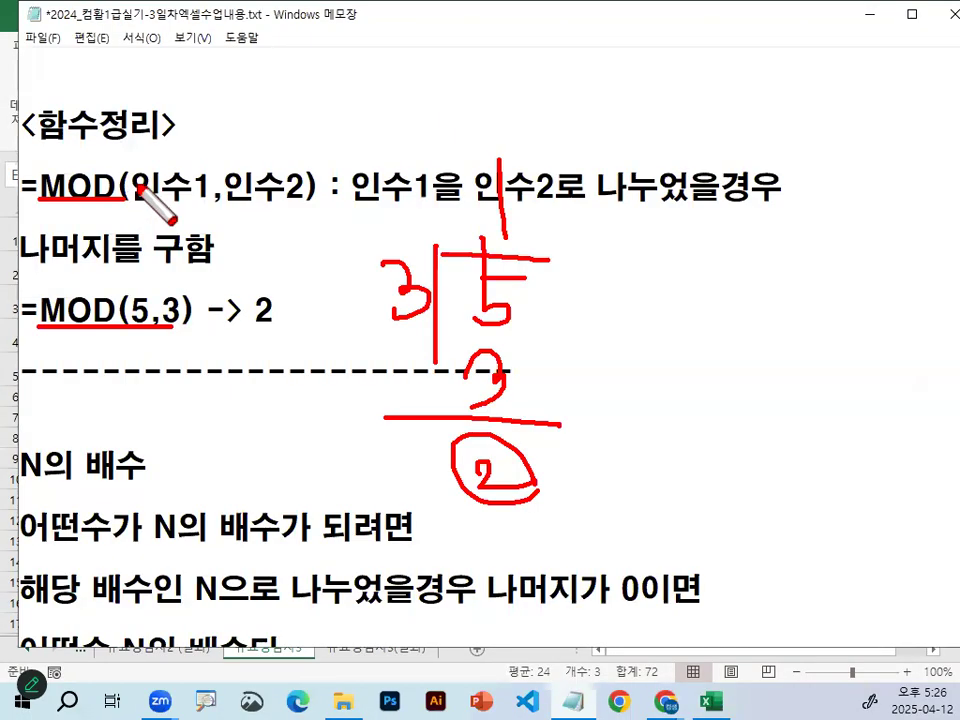
pyautogui.press('Escape')
# Step: Read the N의 배수 section on how a remainder of 0 identifies multiples of N
pyautogui.scroll(-1, 133, 332)
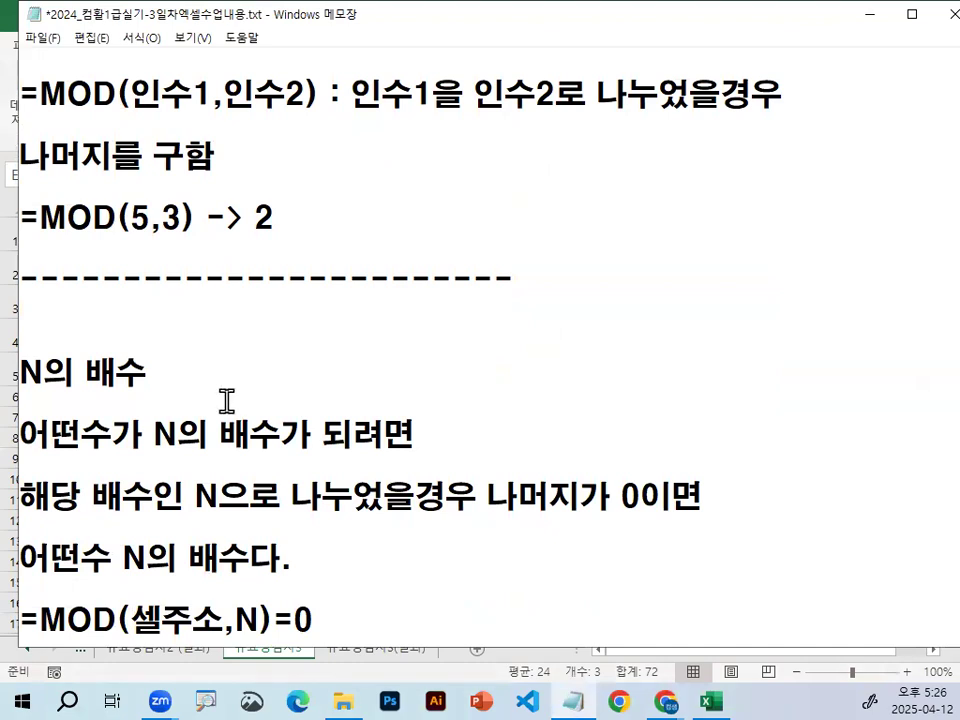
pyautogui.scroll(-1, 228, 398)
pyautogui.moveTo(31, 248); pyautogui.dragTo(437, 247)
pyautogui.moveTo(100, 250); pyautogui.dragTo(20, 250)
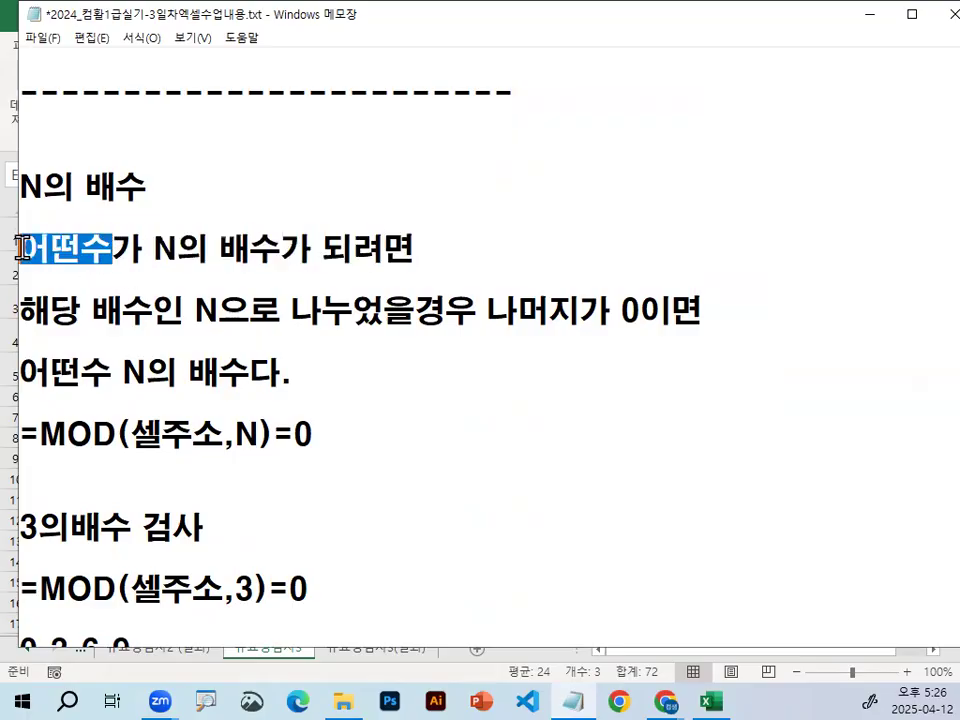
pyautogui.moveTo(22, 314); pyautogui.dragTo(245, 316)
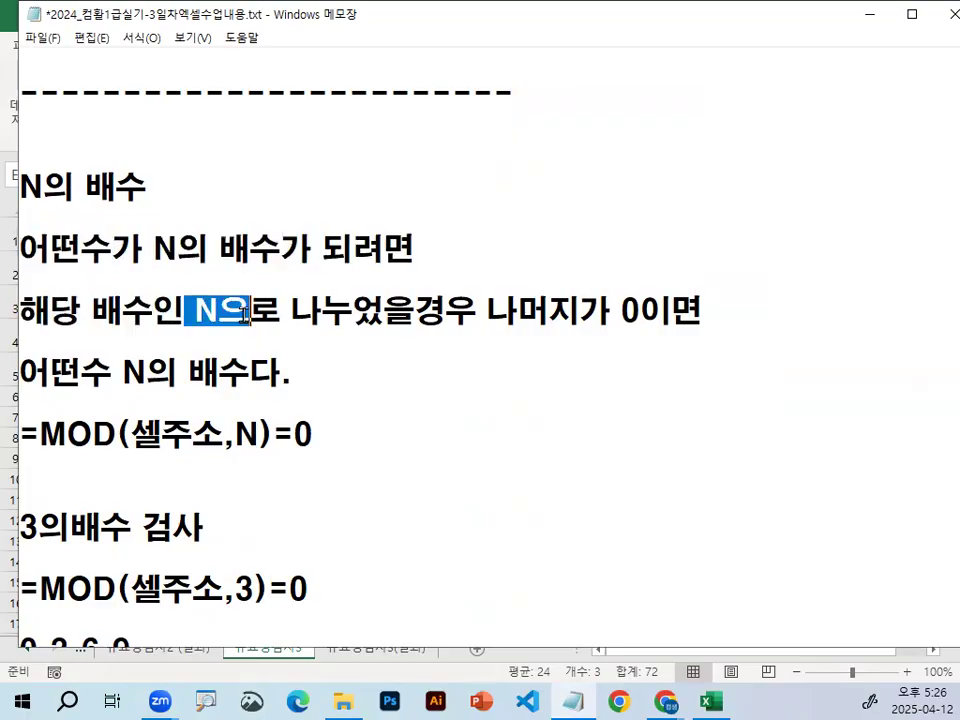
pyautogui.moveTo(155, 247); pyautogui.dragTo(203, 247)
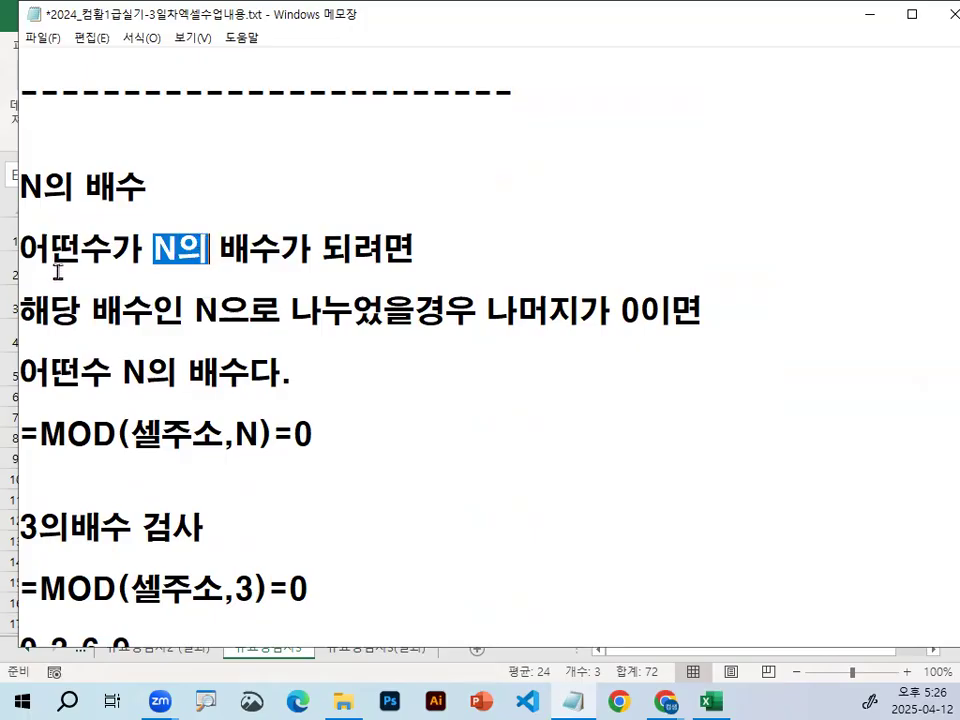
pyautogui.moveTo(487, 314); pyautogui.dragTo(699, 311)
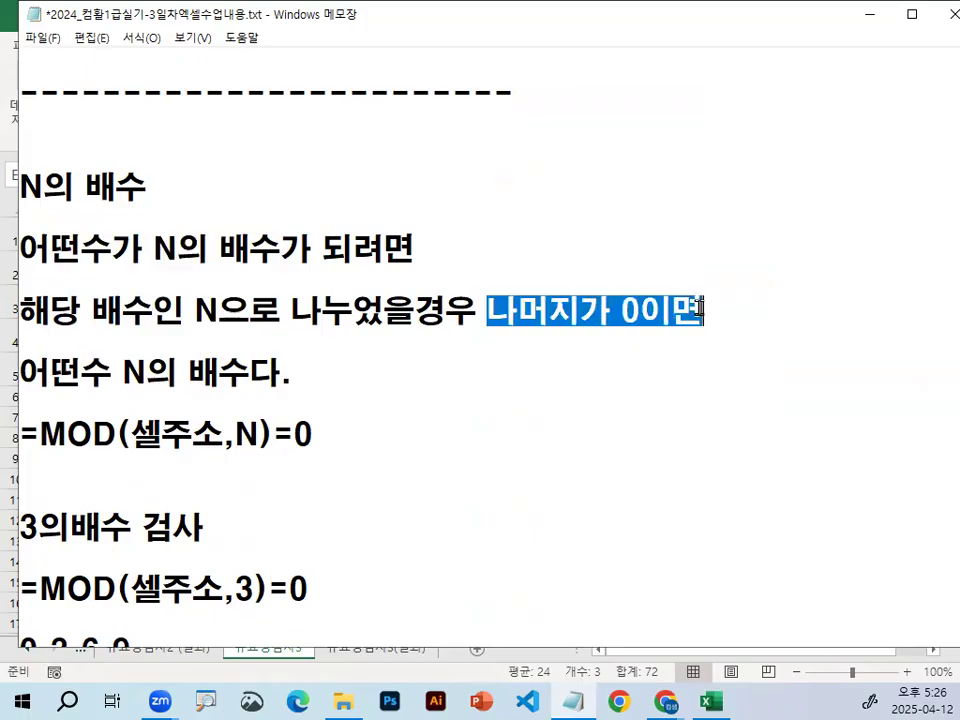
# Step: Examine the general formula =MOD(셀주소,N)=0 under N의 배수, from the cell address and divisor to the zero comparison
pyautogui.moveTo(143, 248); pyautogui.dragTo(249, 248)
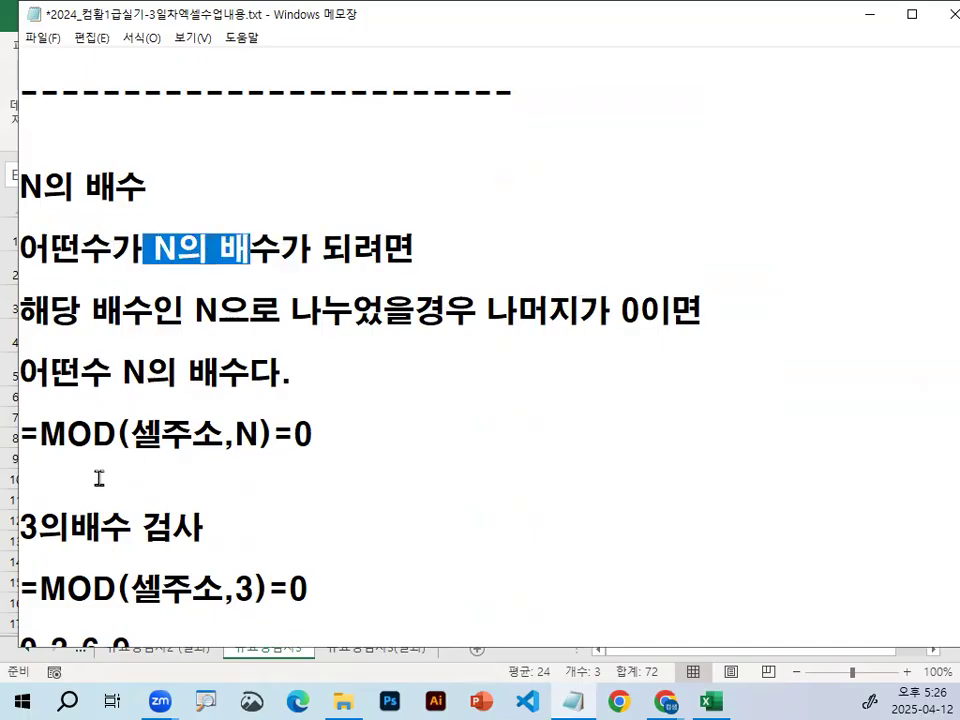
pyautogui.moveTo(24, 461)
pyautogui.mouseDown()
pyautogui.moveTo(217, 457)
pyautogui.moveTo(251, 446)
pyautogui.moveTo(267, 387)
pyautogui.mouseUp()
pyautogui.moveTo(181, 451); pyautogui.dragTo(198, 451)
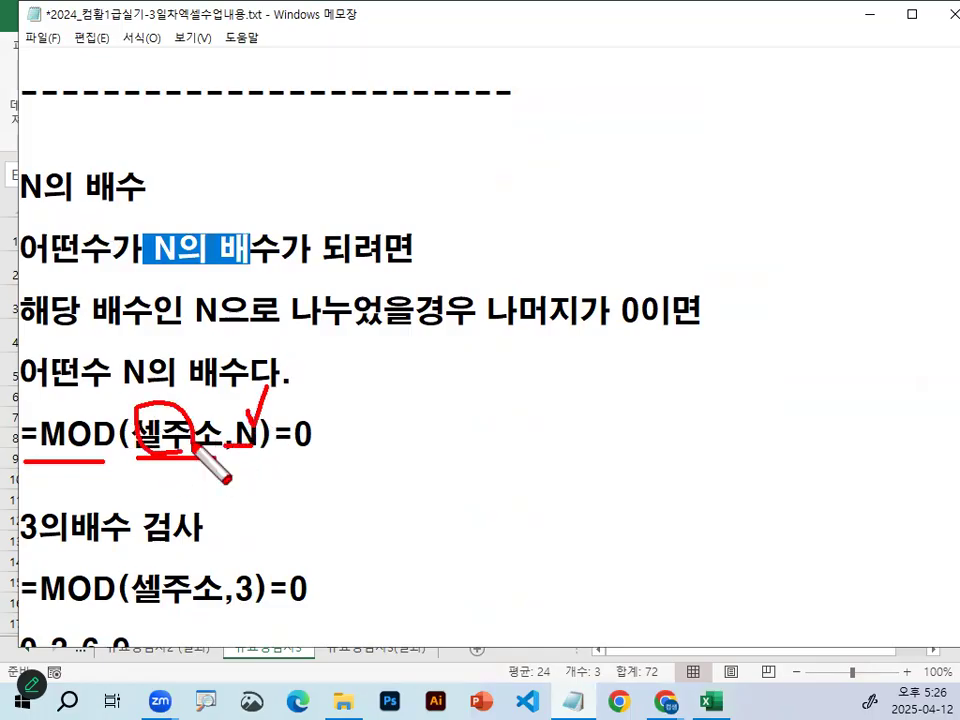
pyautogui.moveTo(346, 451)
pyautogui.mouseDown()
pyautogui.moveTo(304, 408)
pyautogui.moveTo(332, 445)
pyautogui.mouseUp()
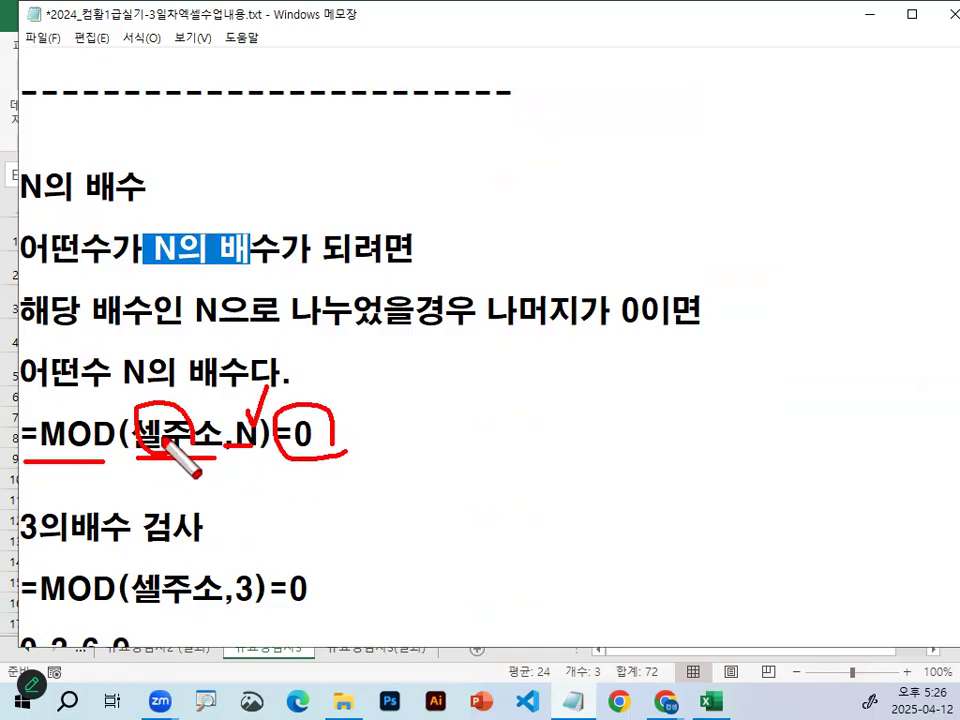
pyautogui.moveTo(147, 410); pyautogui.dragTo(192, 369)
pyautogui.moveTo(252, 408); pyautogui.dragTo(272, 454)
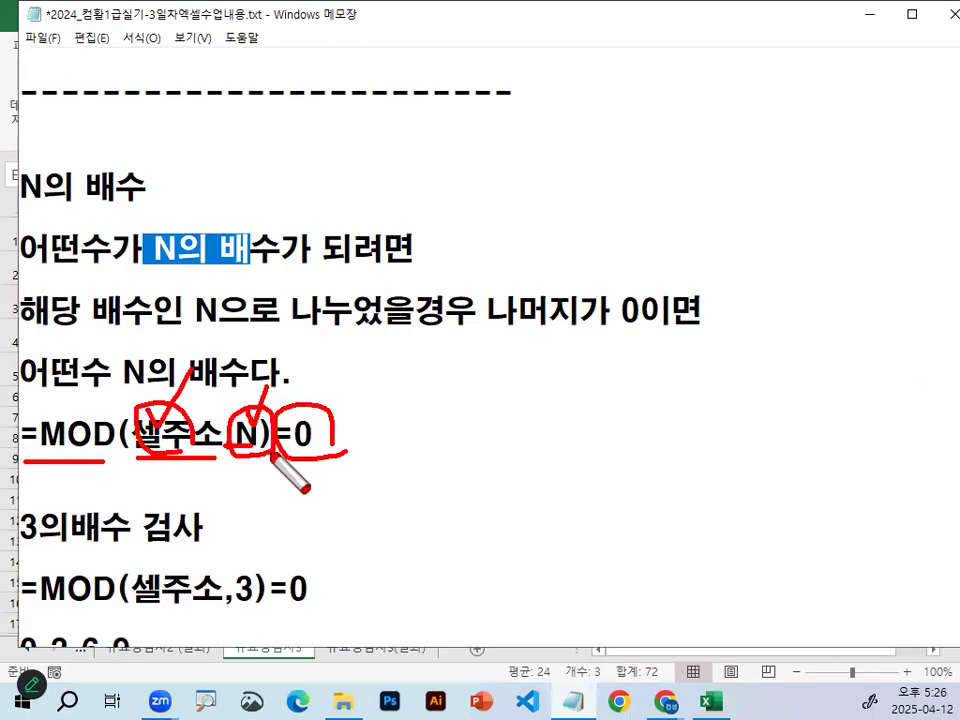
pyautogui.press('Escape')
pyautogui.scroll(-2, 215, 450)
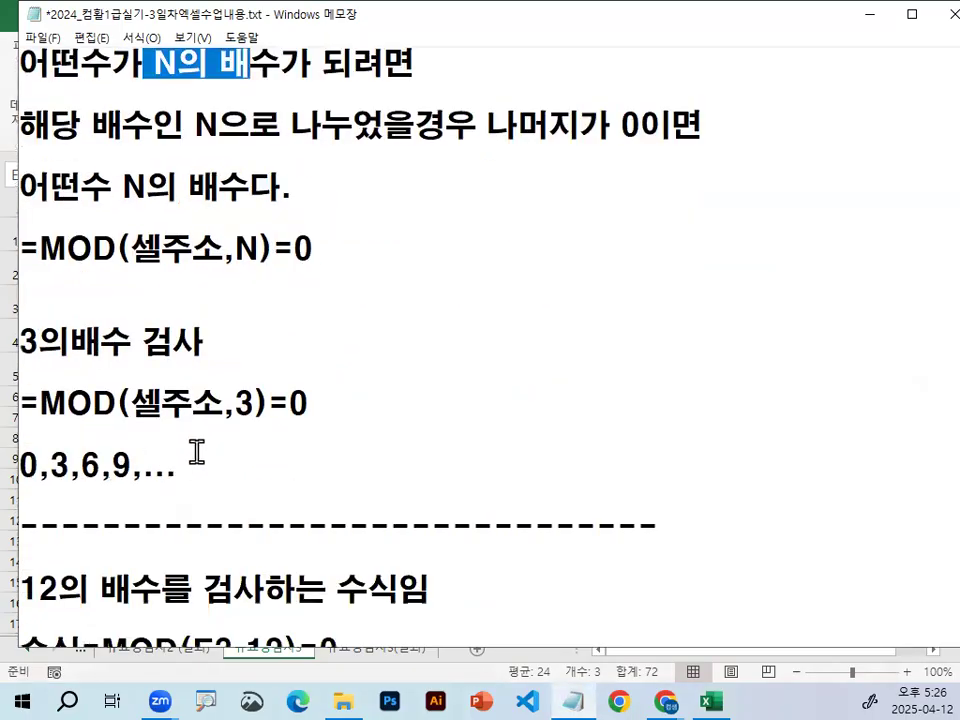
# Step: Review the 3의배수 검사 example =MOD(셀주소,3)=0 with its multiples 0,3,6,9, and compare it with the general N formula
pyautogui.moveTo(40, 155); pyautogui.dragTo(223, 150)
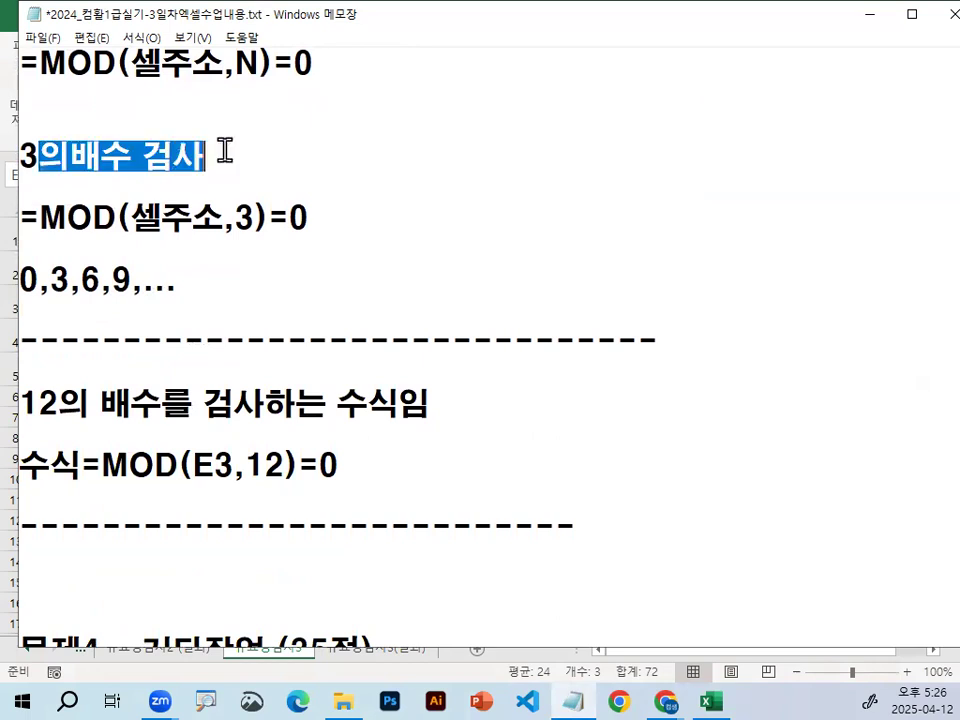
pyautogui.moveTo(44, 212); pyautogui.dragTo(303, 217)
pyautogui.click(251, 217)
pyautogui.moveTo(128, 214); pyautogui.dragTo(332, 214)
pyautogui.click(332, 214)
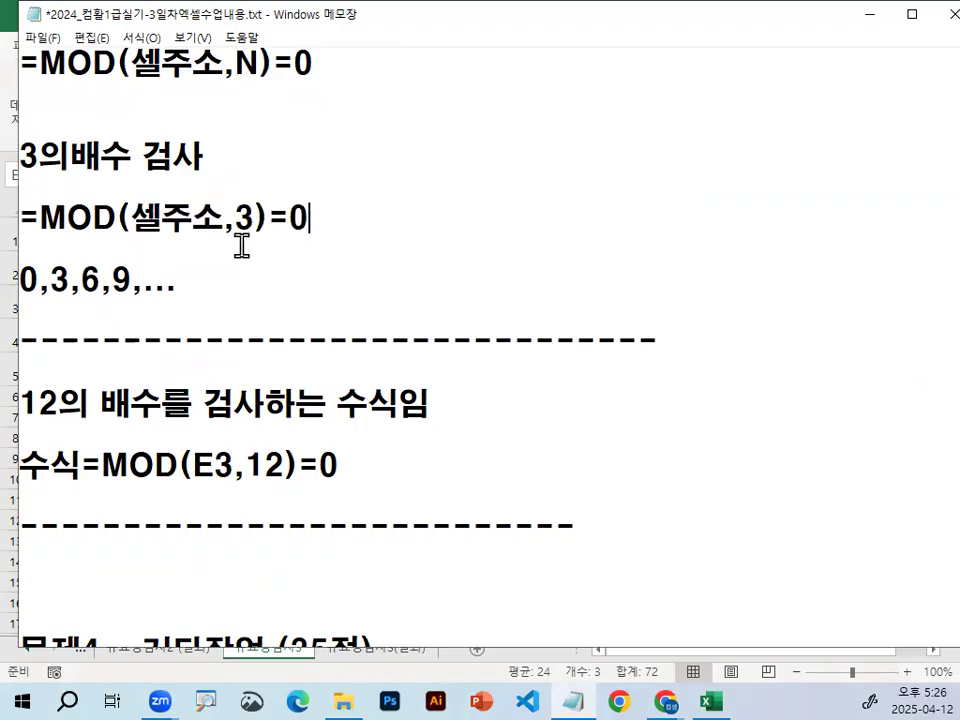
pyautogui.moveTo(20, 268)
pyautogui.mouseDown()
pyautogui.moveTo(165, 195)
pyautogui.moveTo(180, 210)
pyautogui.mouseUp()
pyautogui.moveTo(78, 270)
pyautogui.mouseDown()
pyautogui.moveTo(181, 207)
pyautogui.moveTo(177, 195)
pyautogui.moveTo(194, 223)
pyautogui.moveTo(216, 204)
pyautogui.mouseUp()
pyautogui.press('Escape')
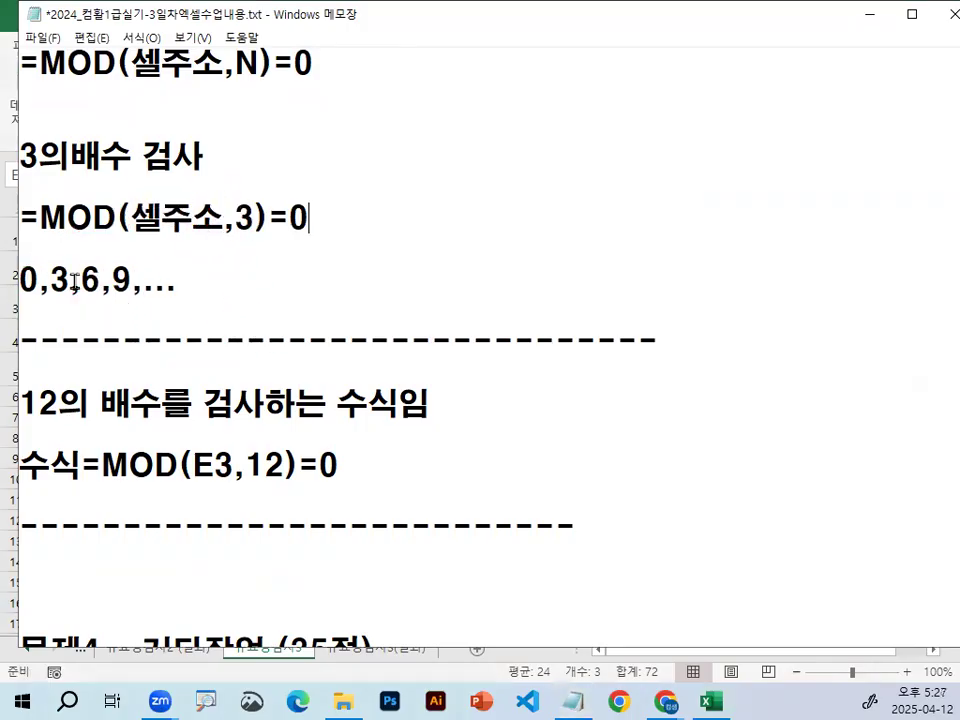
pyautogui.moveTo(32, 280); pyautogui.dragTo(182, 279)
pyautogui.click(176, 279)
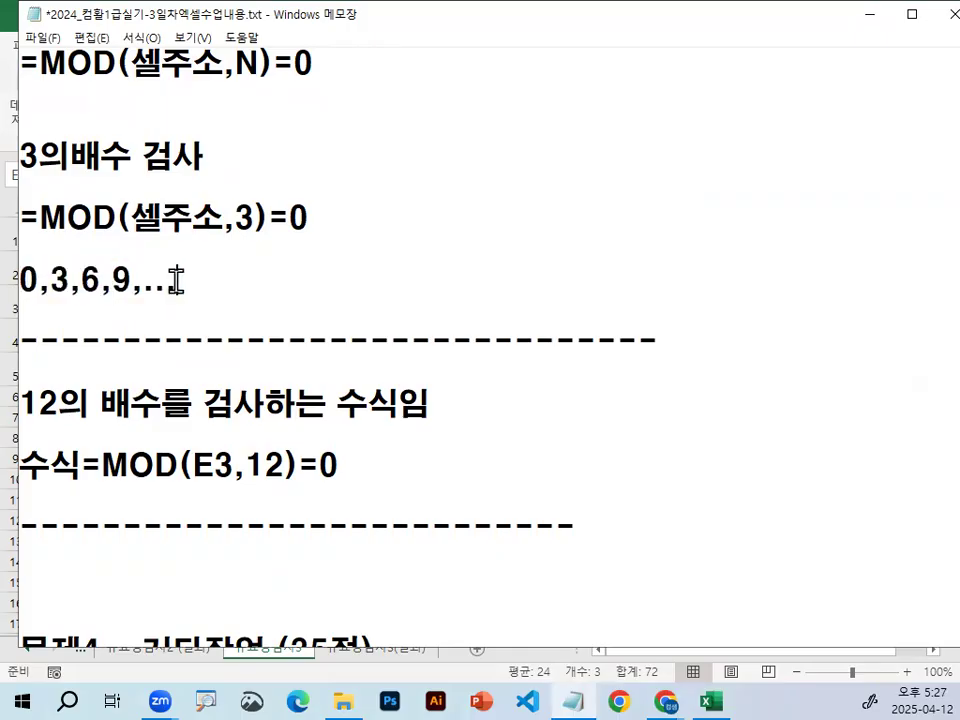
pyautogui.scroll(1, 178, 277)
pyautogui.hotkey('ctrl', 'alt', 'g')
pyautogui.moveTo(12, 265)
pyautogui.mouseDown()
pyautogui.moveTo(328, 267)
pyautogui.moveTo(373, 215)
pyautogui.mouseUp()
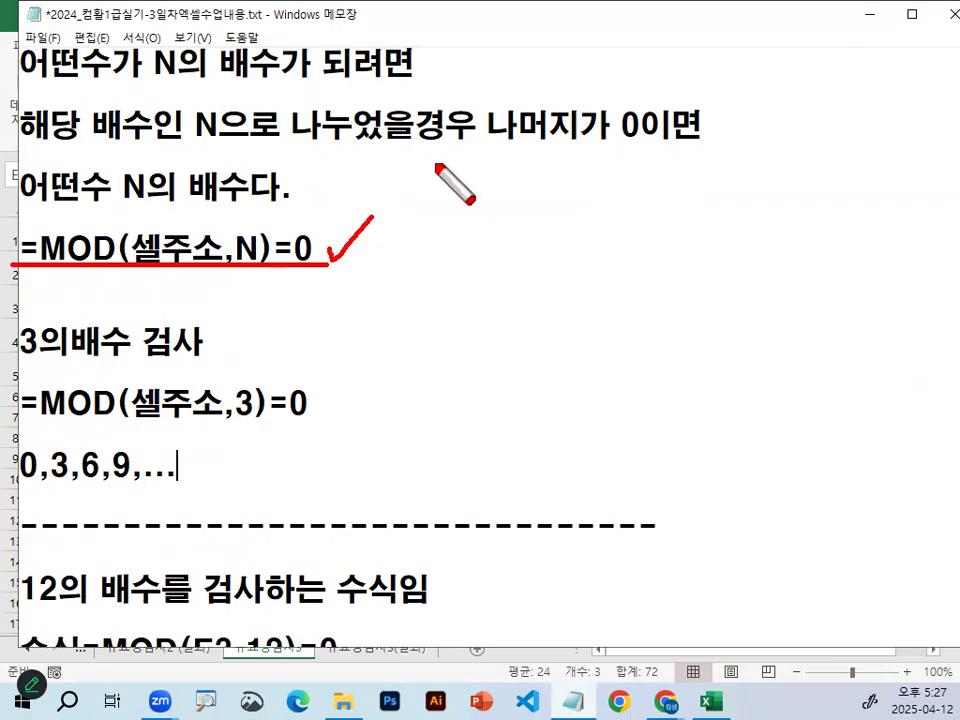
pyautogui.hotkey('ctrl', 'alt', 'g')
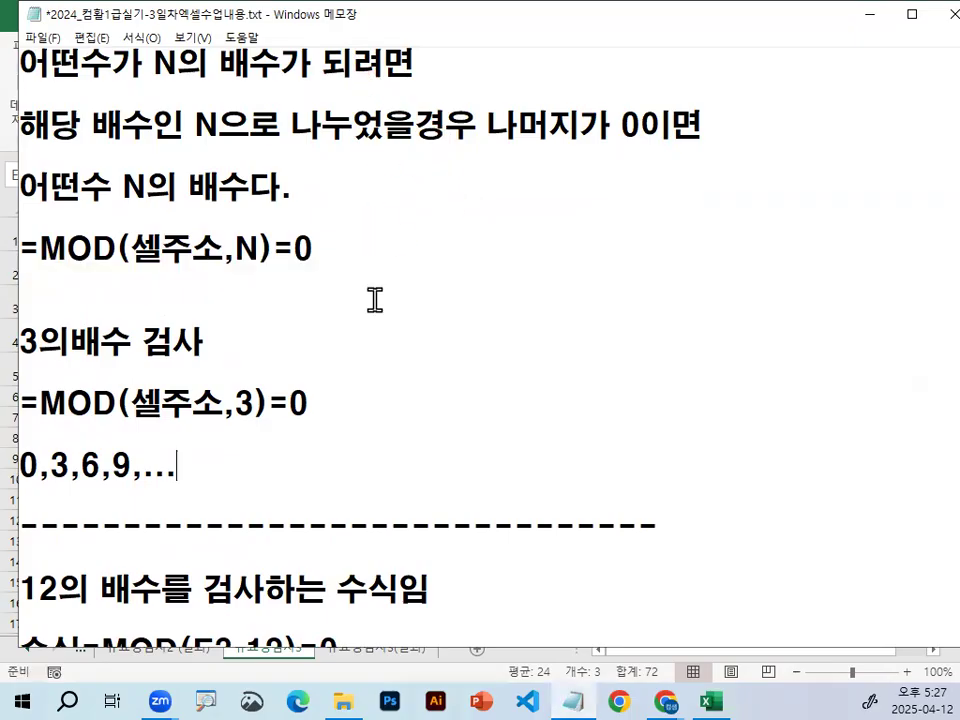
# Step: Insert about ten blank lines in the notes between the 12의 배수 formula section and the 문제4 heading
pyautogui.scroll(-2, 375, 298)
pyautogui.scroll(-1, 377, 296)
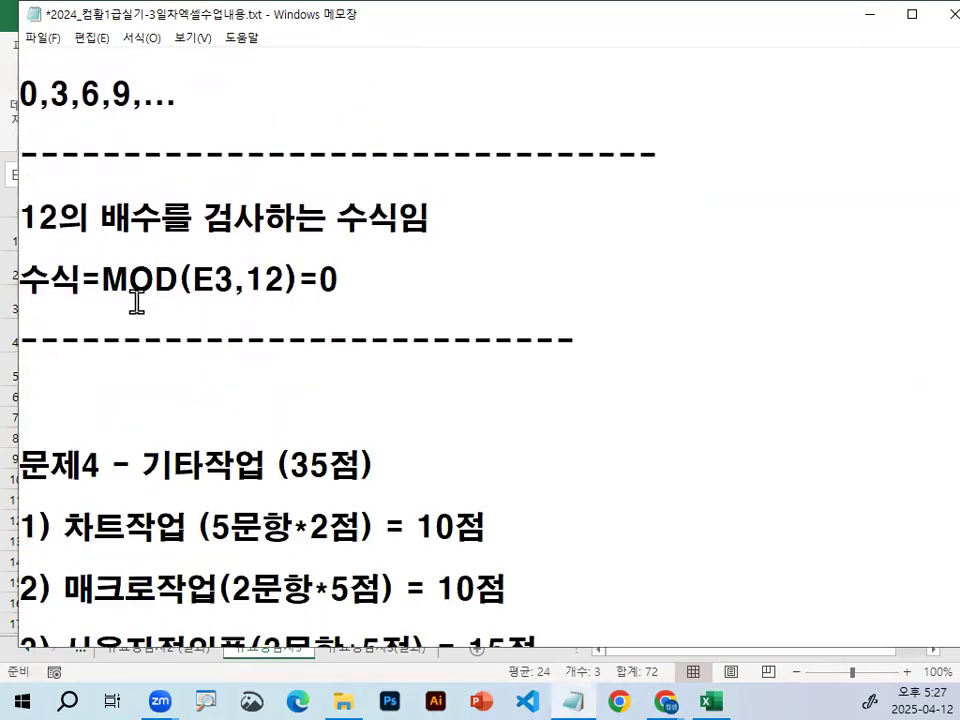
pyautogui.click(275, 396)
pyautogui.press('Return')
pyautogui.press('Return')
pyautogui.press('Return')
pyautogui.press('Return')
pyautogui.press('Return')
pyautogui.press('Return')
pyautogui.press('Return')
pyautogui.press('Return')
pyautogui.press('Return')
pyautogui.press('Return')
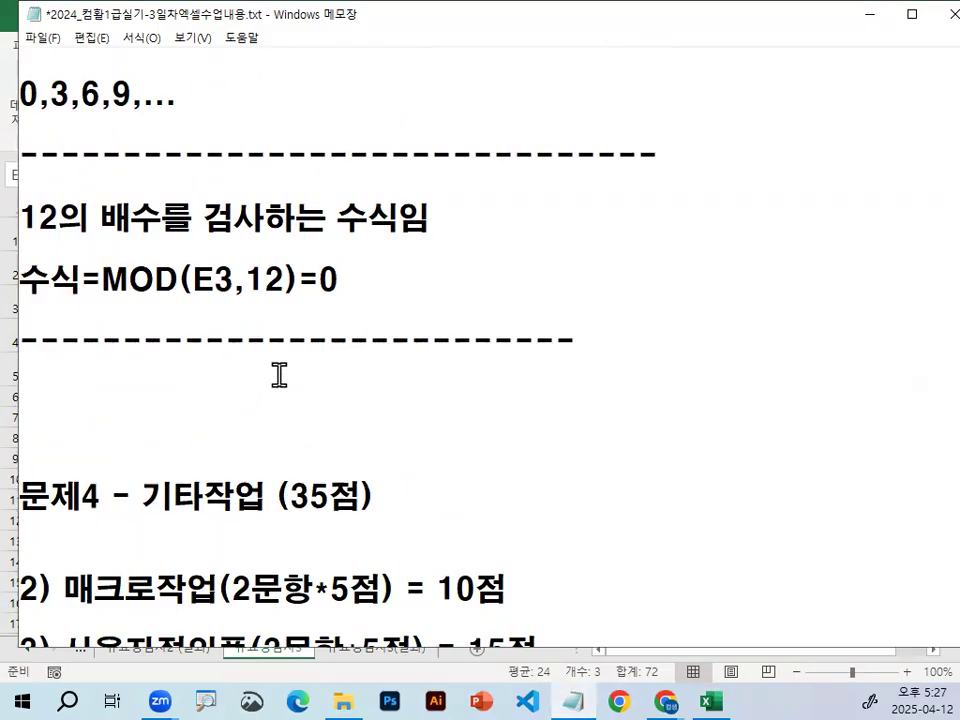
# Step: Review the E3,12 arguments in the notes, then return to Excel and examine the first 할부개월수 value against divisor 12 and remainder 0
pyautogui.scroll(1, 298, 257)
pyautogui.moveTo(178, 279); pyautogui.dragTo(265, 279)
pyautogui.click(880, 18)
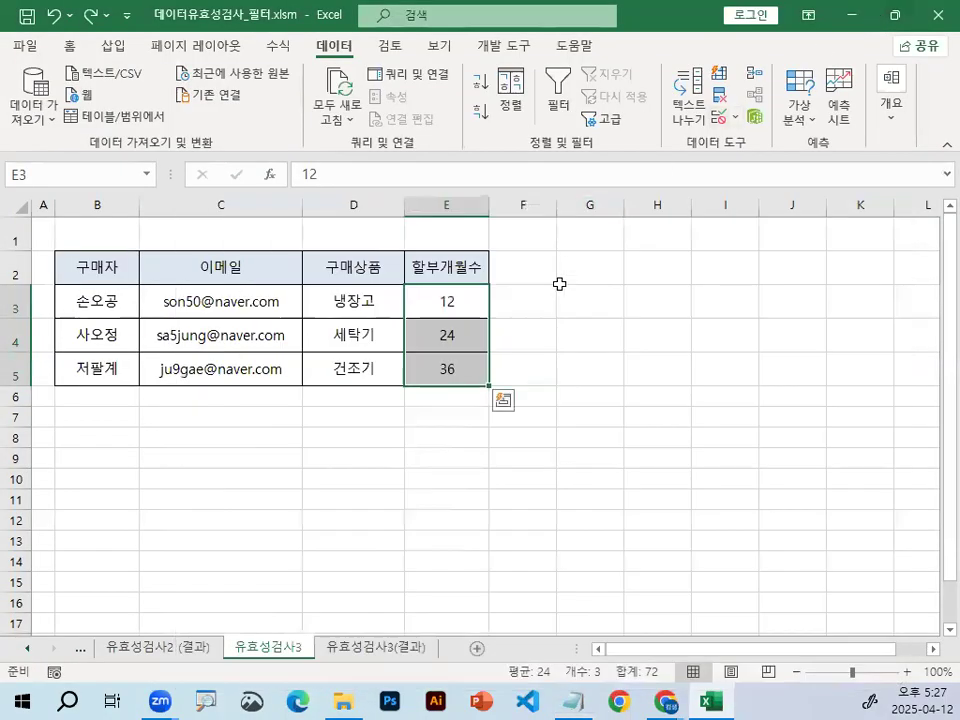
pyautogui.hotkey('ctrl', '1')
pyautogui.click(419, 301)
pyautogui.moveTo(509, 281)
pyautogui.mouseDown()
pyautogui.moveTo(458, 295)
pyautogui.moveTo(512, 320)
pyautogui.moveTo(528, 281)
pyautogui.mouseUp()
pyautogui.press('Escape')
pyautogui.hotkey('ctrl', '1')
pyautogui.click(495, 294)
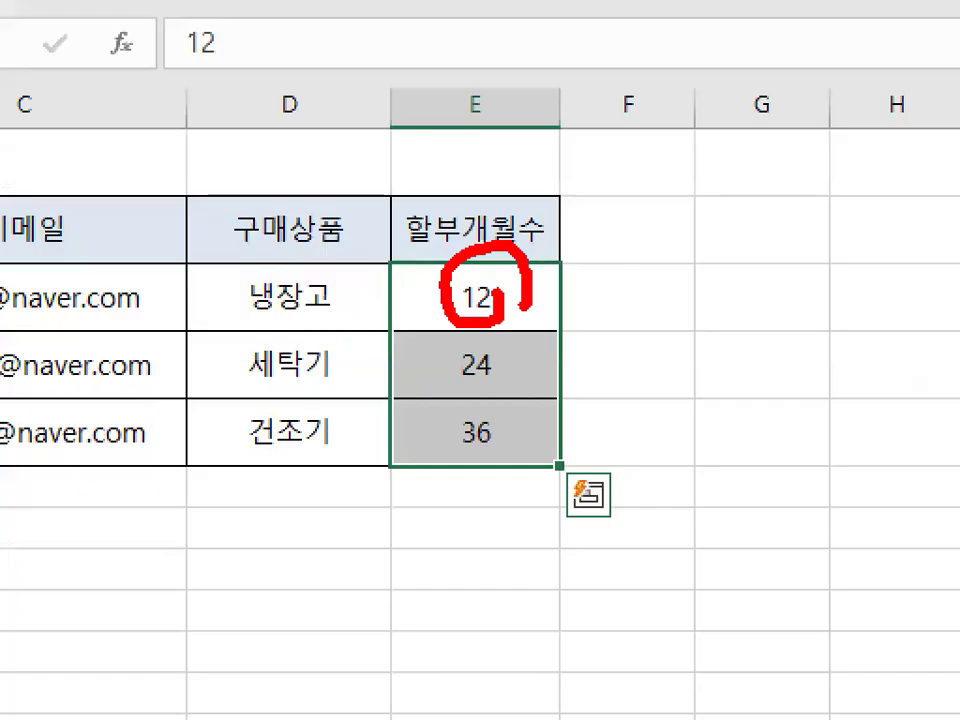
pyautogui.moveTo(651, 236); pyautogui.dragTo(627, 320)
pyautogui.moveTo(676, 255); pyautogui.dragTo(745, 305)
pyautogui.moveTo(745, 205)
pyautogui.mouseDown()
pyautogui.moveTo(788, 323)
pyautogui.moveTo(762, 348)
pyautogui.mouseUp()
pyautogui.moveTo(705, 484)
pyautogui.mouseDown()
pyautogui.moveTo(760, 492)
pyautogui.moveTo(778, 518)
pyautogui.moveTo(826, 490)
pyautogui.mouseUp()
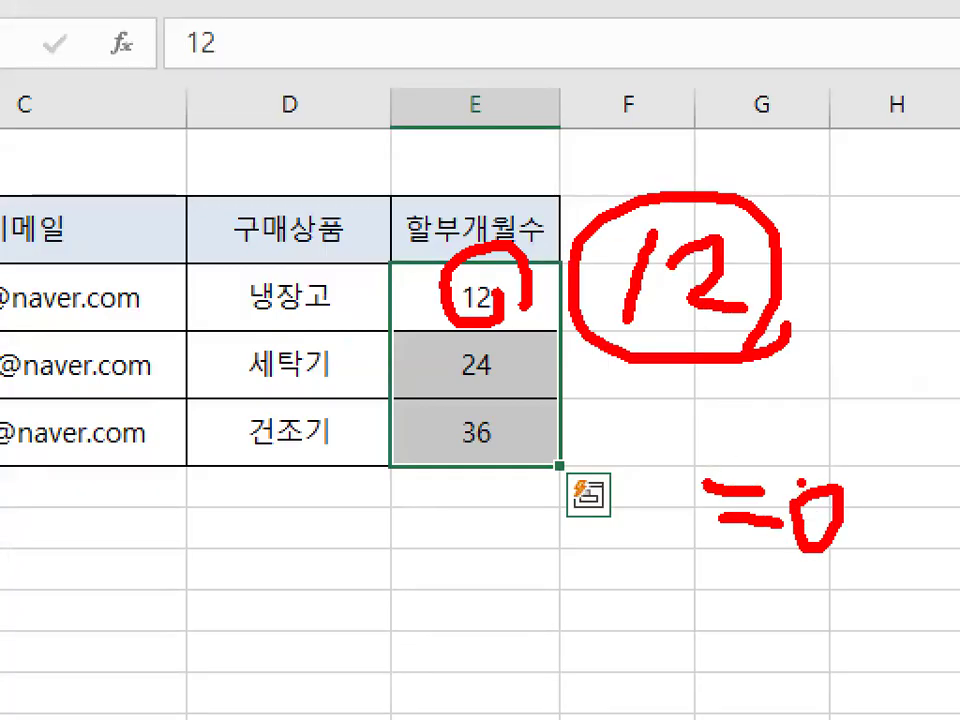
pyautogui.press('Escape')
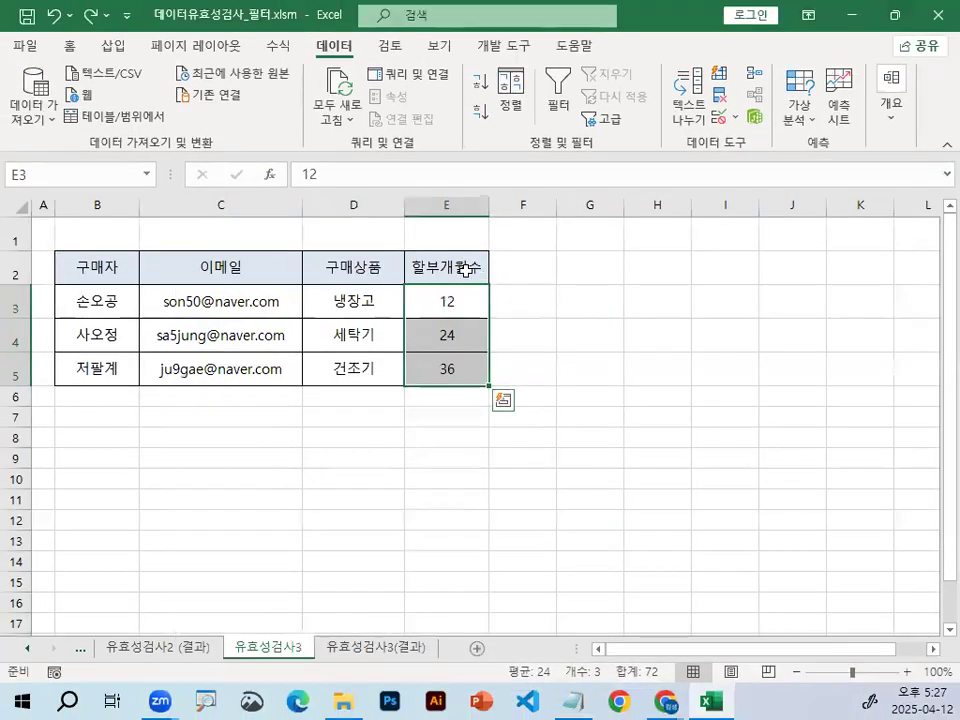
# Step: Select the 할부개월수 values in E3:E5, open their data validation settings, and set the allowed type to 사용자 지정
pyautogui.moveTo(471, 298); pyautogui.dragTo(466, 376)
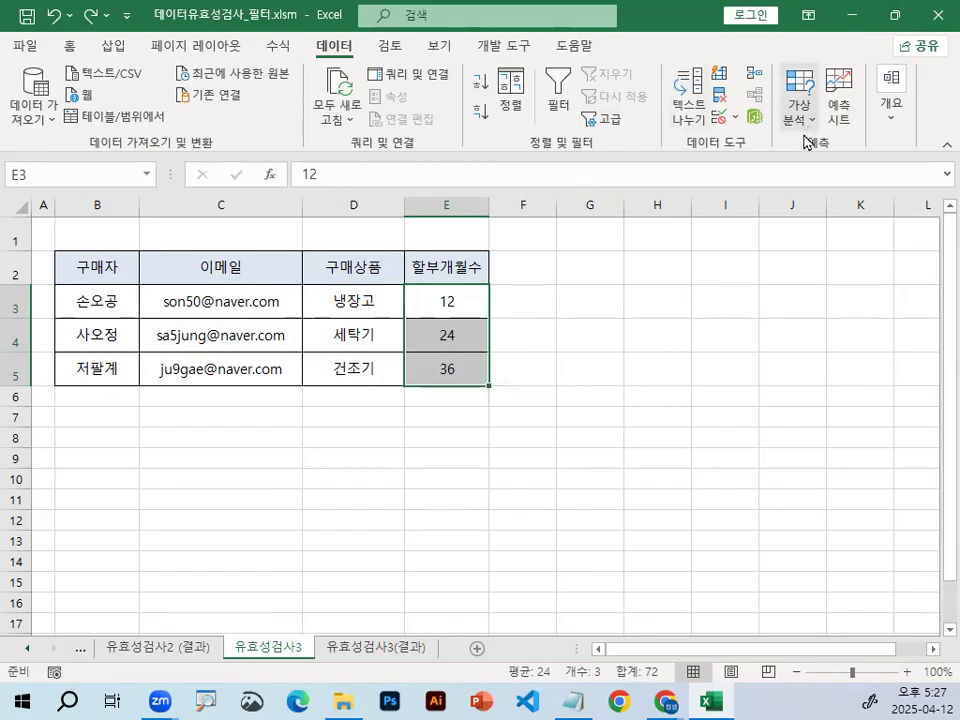
pyautogui.click(718, 119)
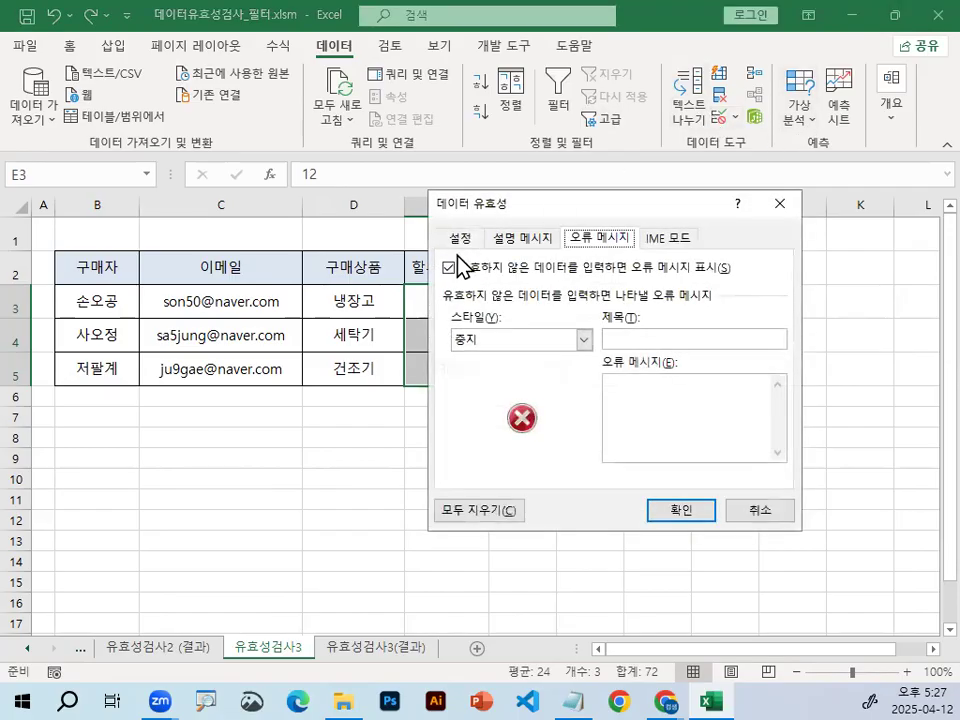
pyautogui.click(460, 238)
pyautogui.click(513, 312)
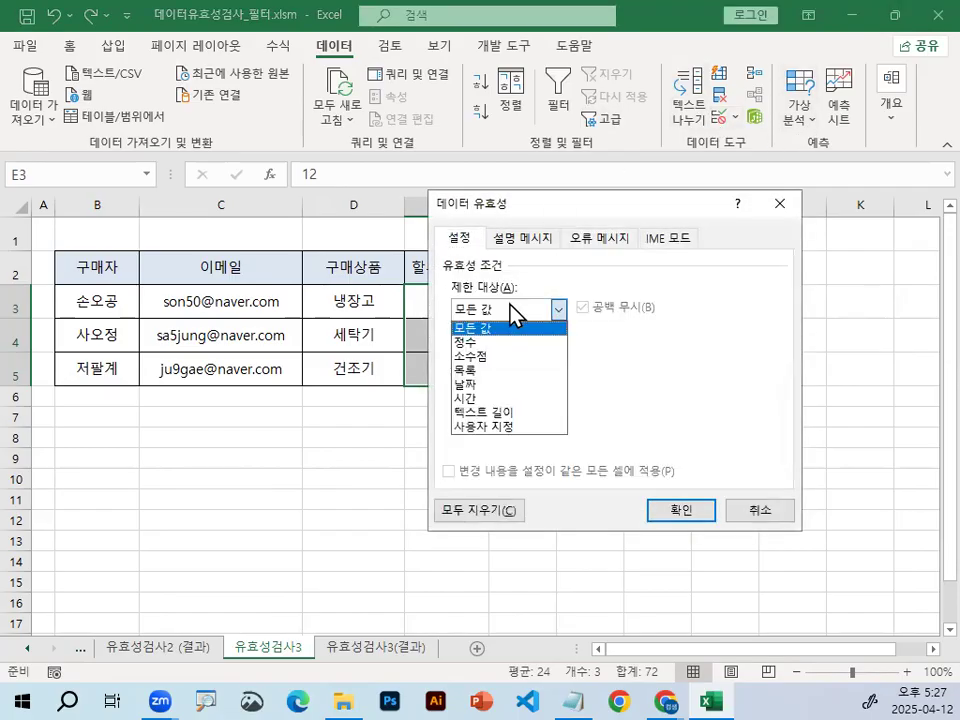
pyautogui.click(472, 428)
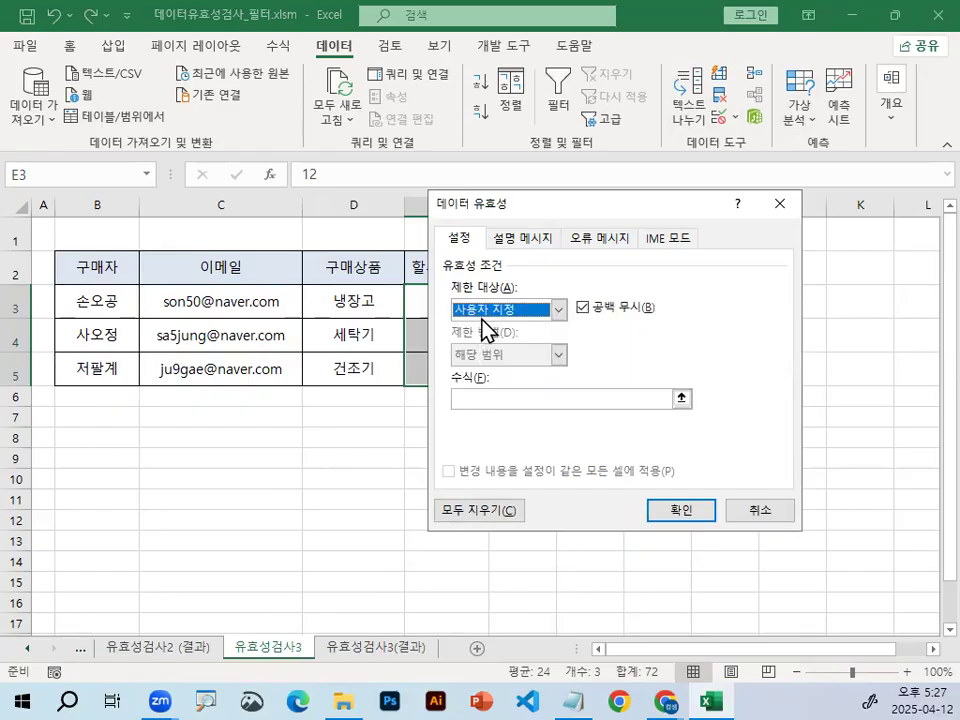
pyautogui.moveTo(577, 300)
pyautogui.mouseDown()
pyautogui.moveTo(454, 326)
pyautogui.moveTo(430, 250)
pyautogui.moveTo(583, 275)
pyautogui.mouseUp()
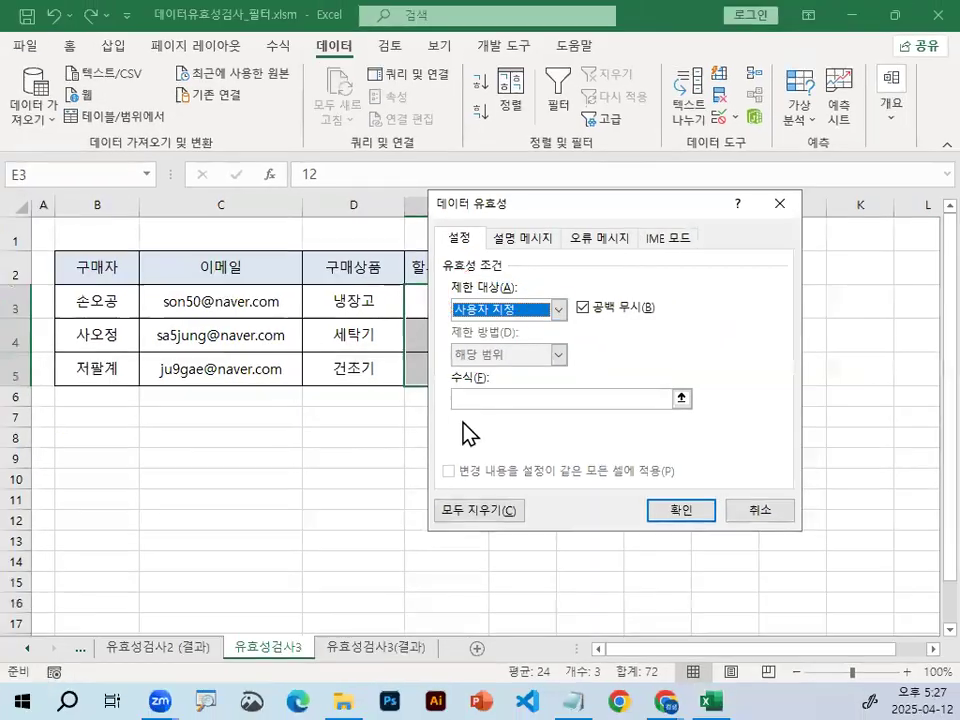
# Step: Enter =MOD(E3,12)=0 as the custom validation formula, referencing the first 할부개월수 cell
pyautogui.click(456, 482)
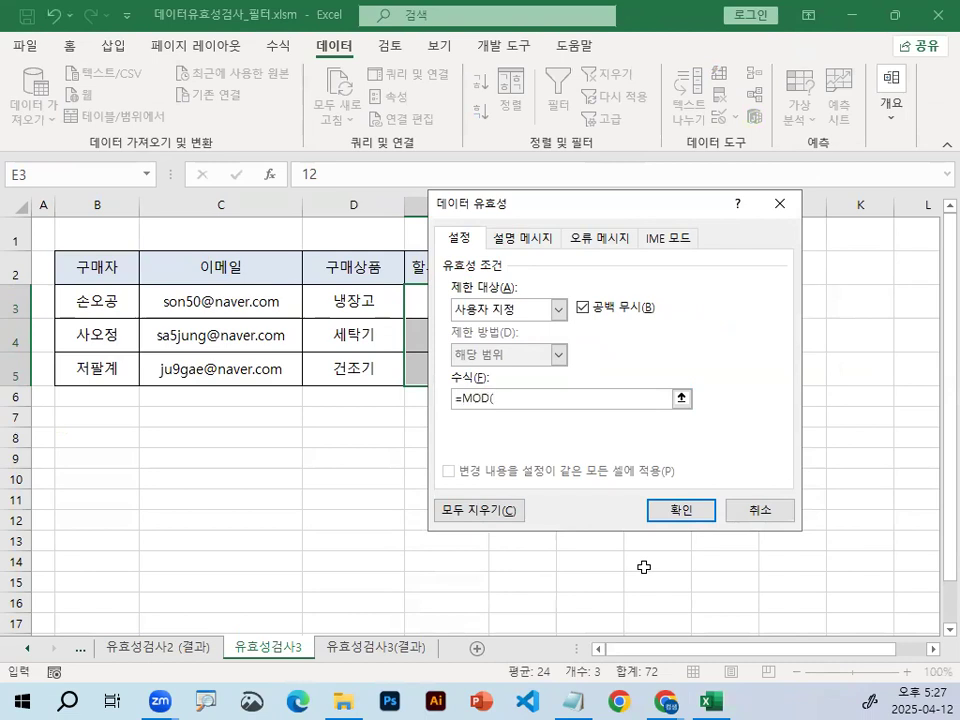
pyautogui.moveTo(591, 204); pyautogui.dragTo(598, 391)
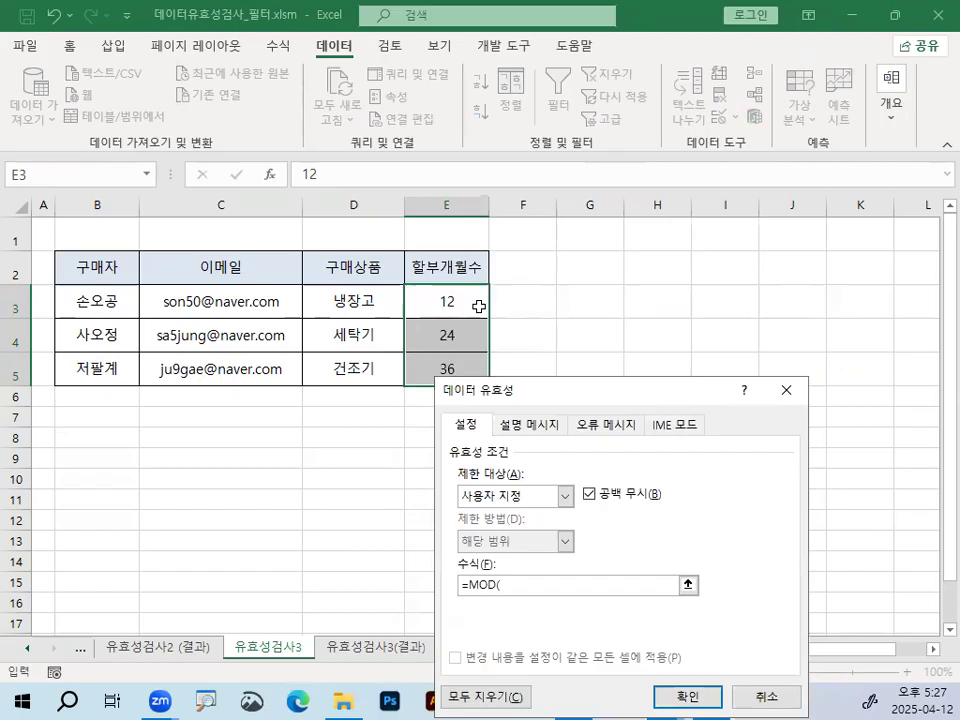
pyautogui.click(466, 299)
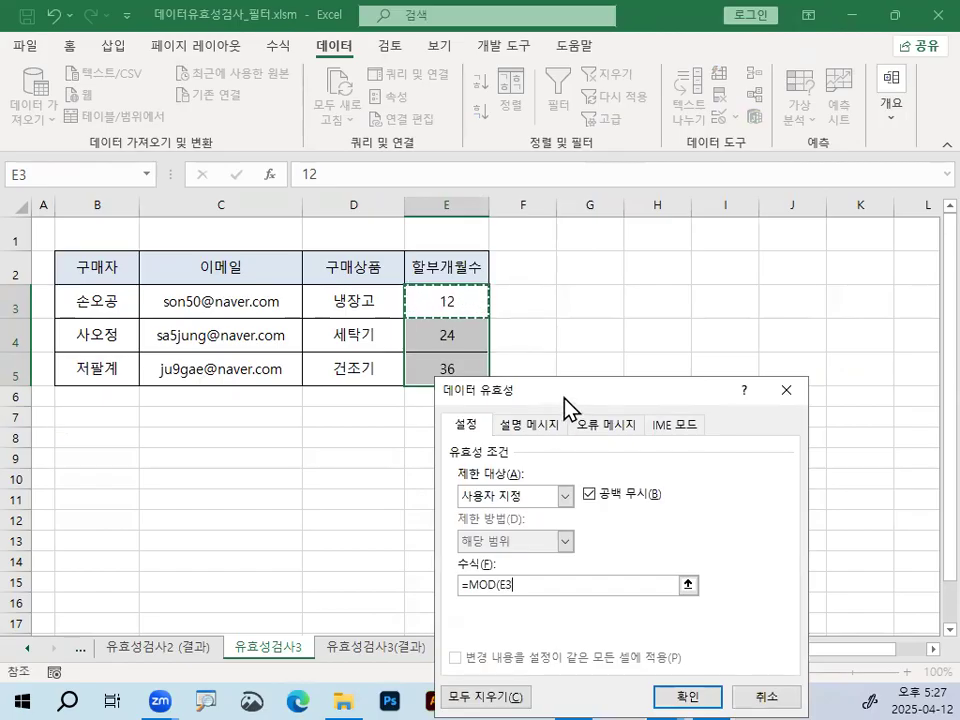
pyautogui.moveTo(572, 393); pyautogui.dragTo(598, 130)
pyautogui.write(',12')
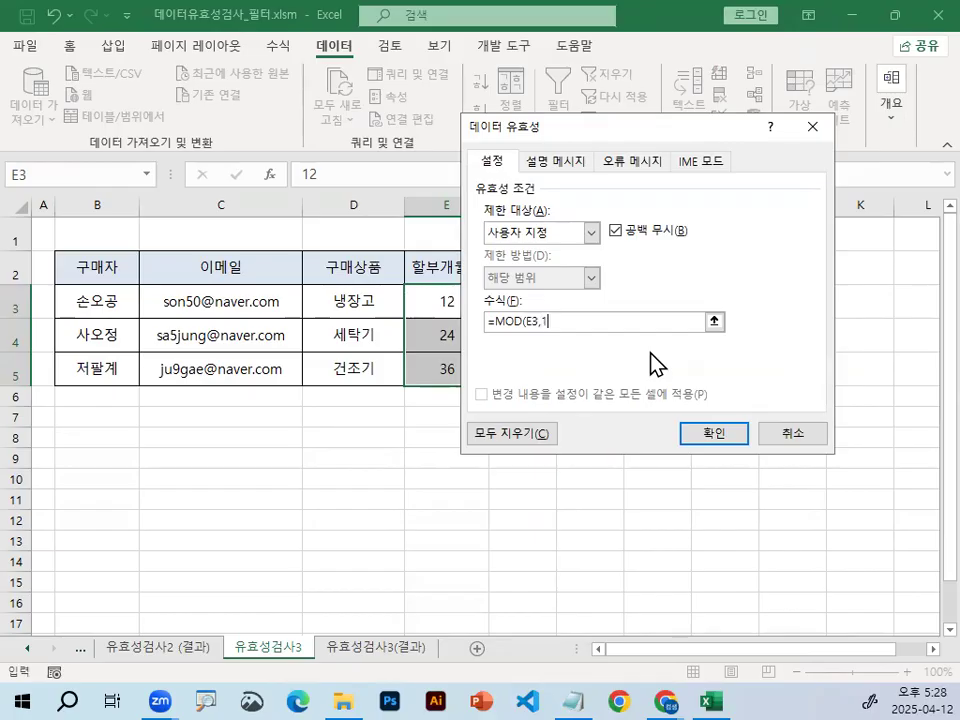
pyautogui.write(')=0')
# Step: Switch to the Notepad notes and check the formula =MOD(E3,12)=0 under 12의 배수를 검사하는 수식임
pyautogui.click(575, 700)
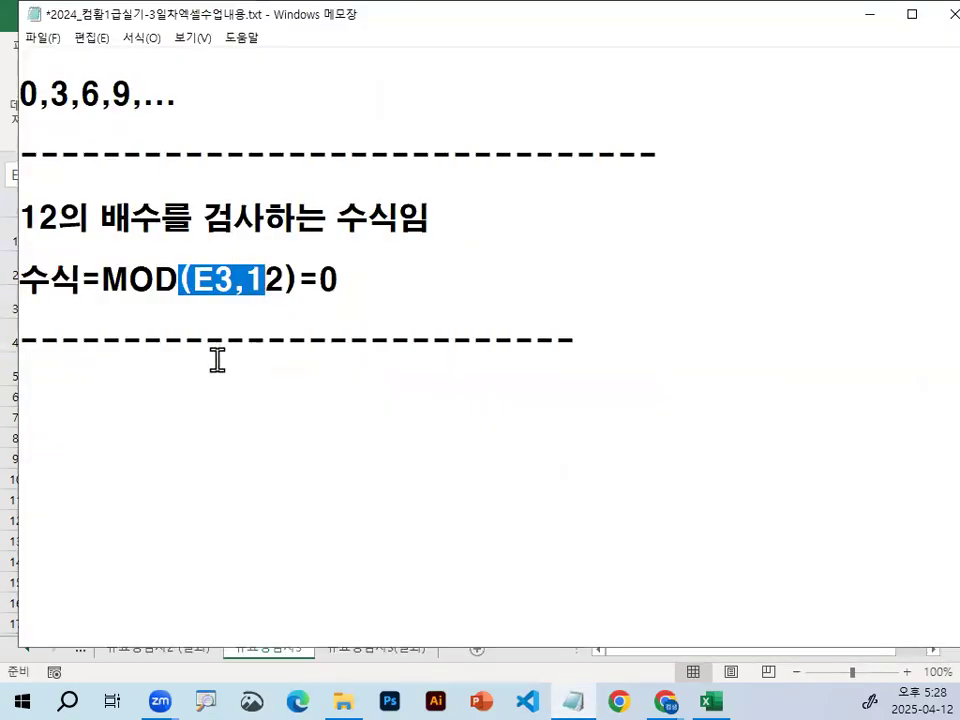
pyautogui.click(200, 289)
pyautogui.press('Left')
pyautogui.press('Left')
pyautogui.press('Left')
pyautogui.press('Left')
pyautogui.press('Left')
pyautogui.press('Left')
pyautogui.press('Left')
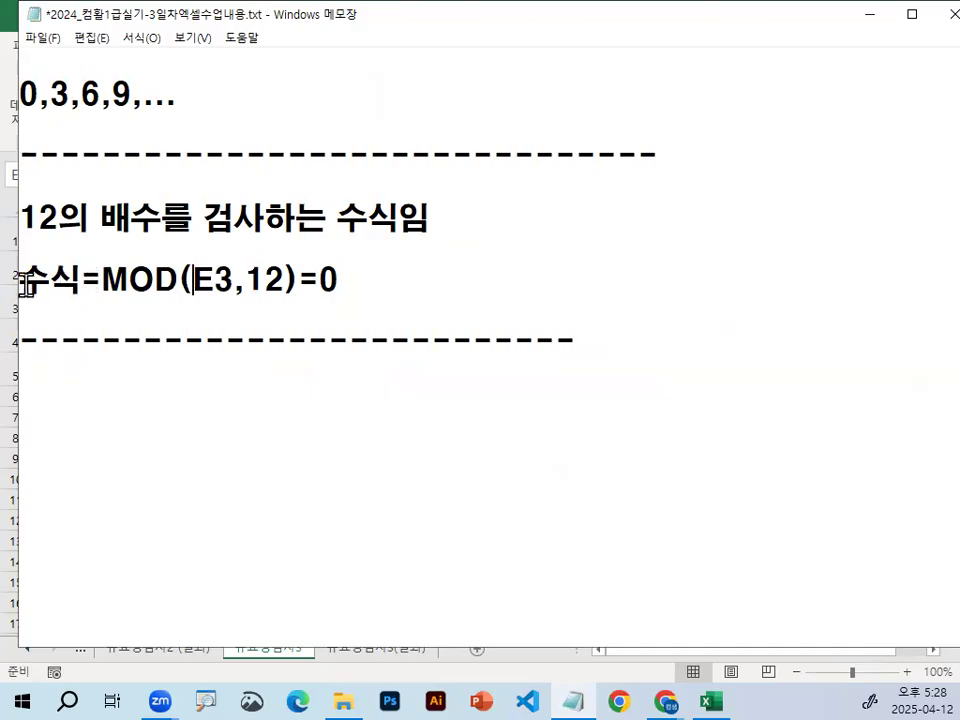
pyautogui.hotkey('shift', 'Right')
pyautogui.hotkey('shift', 'Right')
pyautogui.hotkey('shift', 'Right')
pyautogui.hotkey('shift', 'Right')
pyautogui.hotkey('shift', 'Right')
pyautogui.hotkey('shift', 'Right')
pyautogui.moveTo(225, 285); pyautogui.dragTo(364, 285)
pyautogui.click(373, 283)
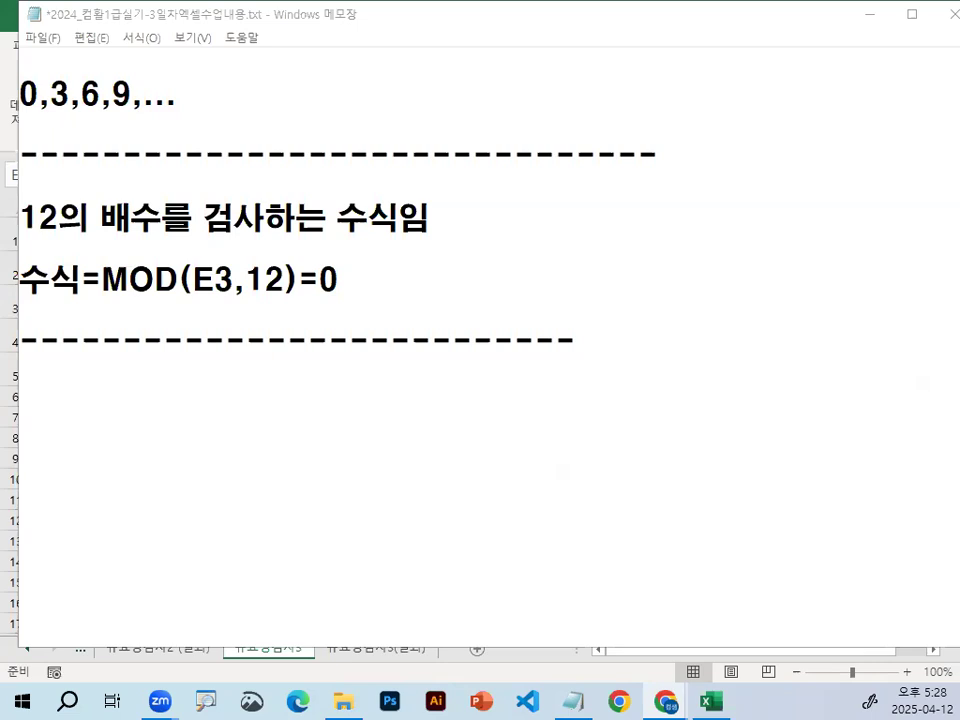
pyautogui.click(388, 270)
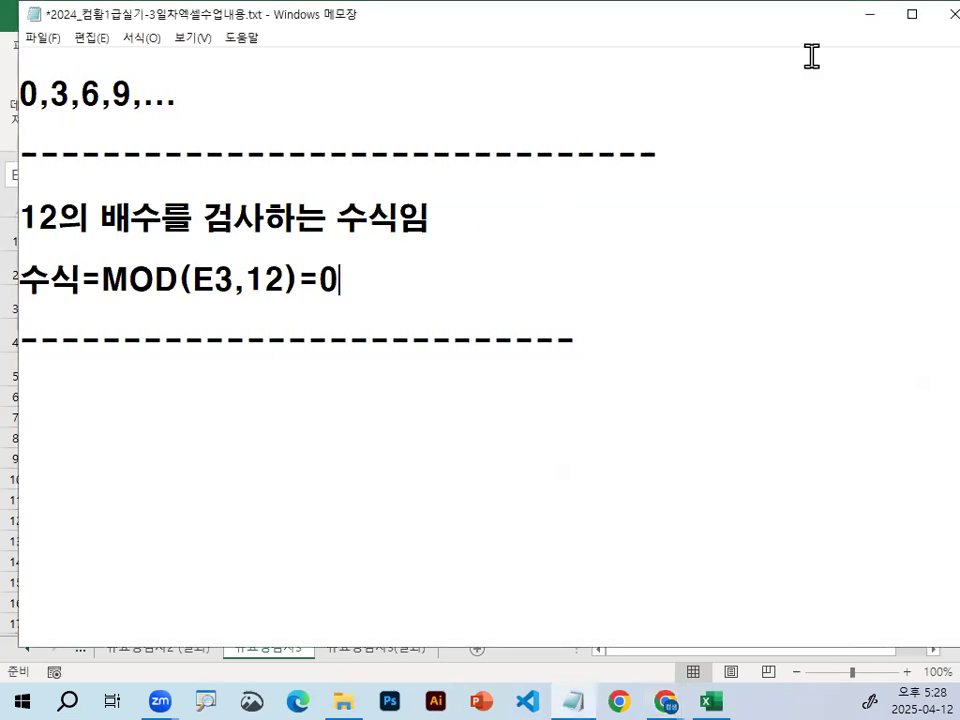
# Step: Return to Excel and apply the custom MOD validation rule to E3:E5
pyautogui.click(867, 15)
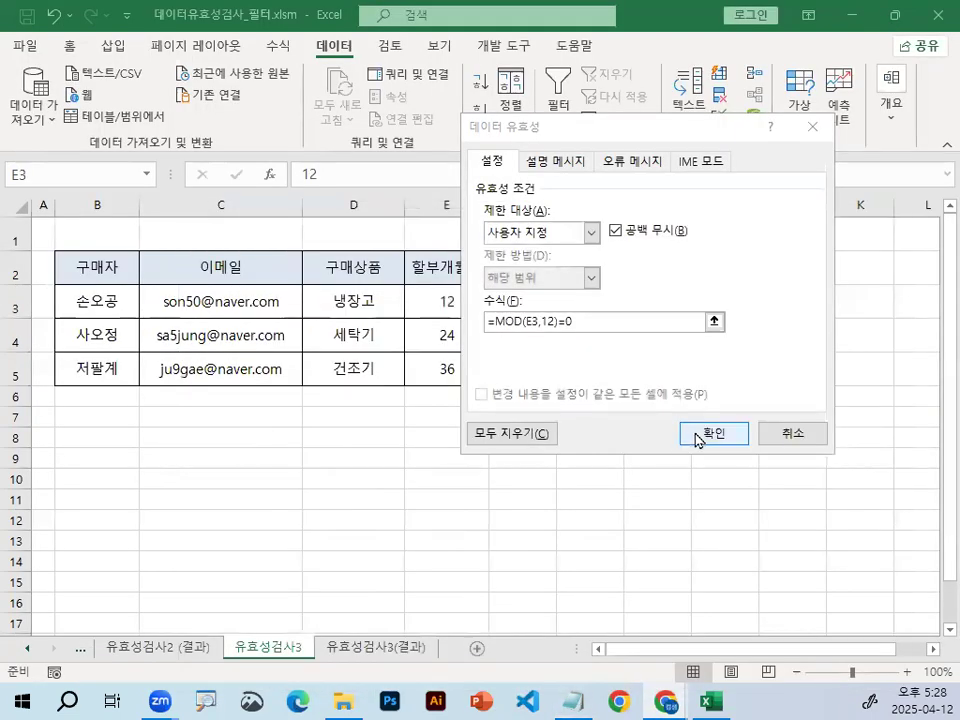
pyautogui.click(699, 438)
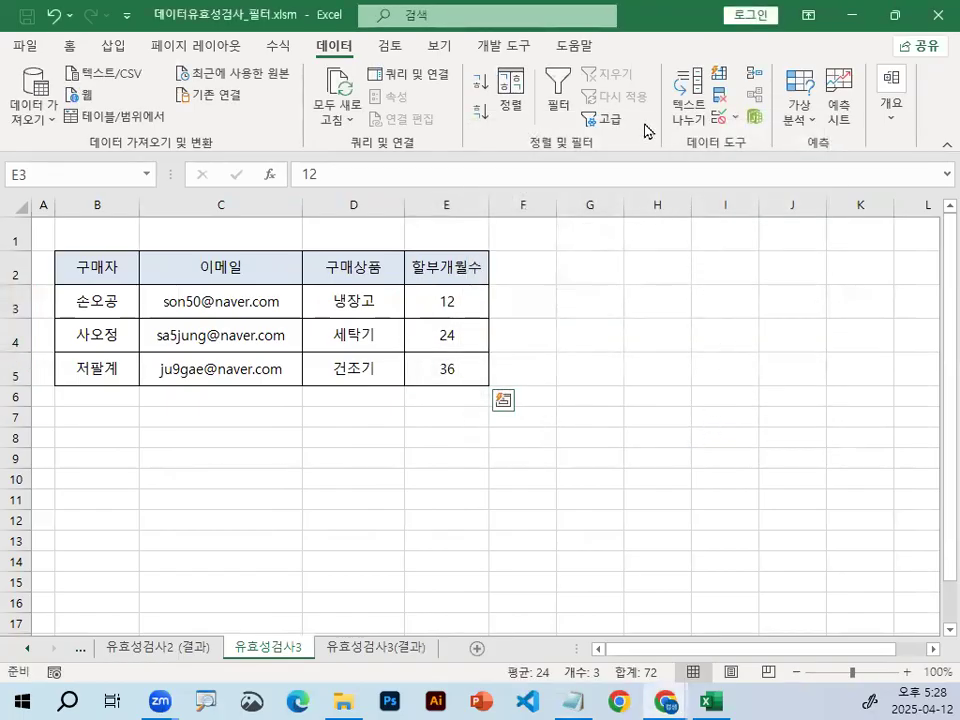
pyautogui.hotkey('ctrl', '1')
pyautogui.click(455, 300)
pyautogui.moveTo(468, 301); pyautogui.dragTo(466, 294)
pyautogui.press('Escape')
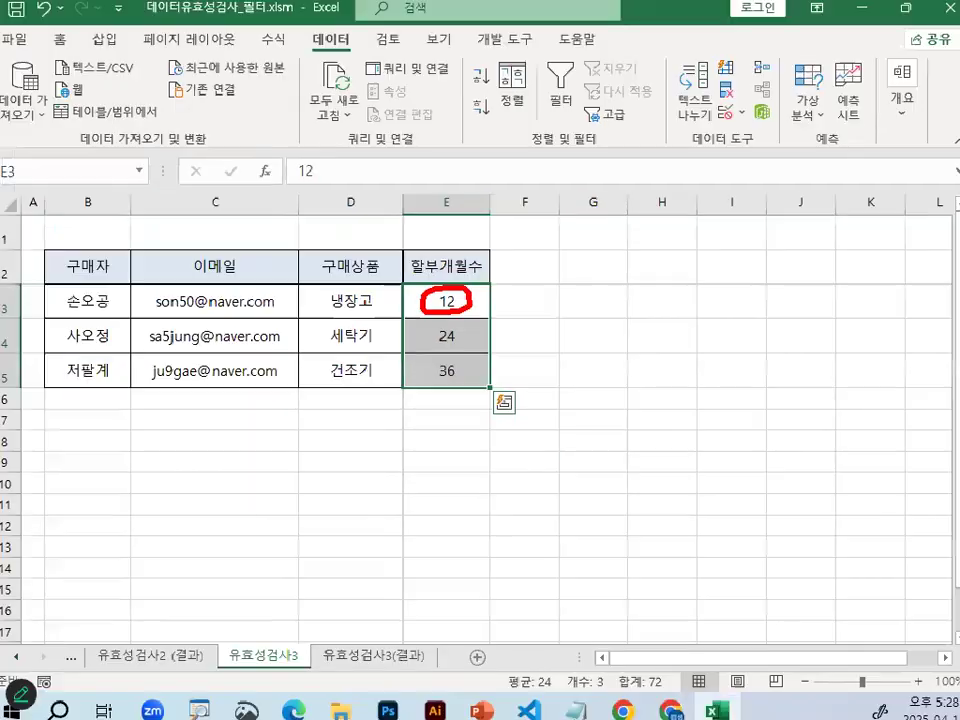
# Step: Test the validation rule by trying to enter 13 in E3, and cancel the entry
pyautogui.click(466, 293)
pyautogui.write('13')
pyautogui.press('Return')
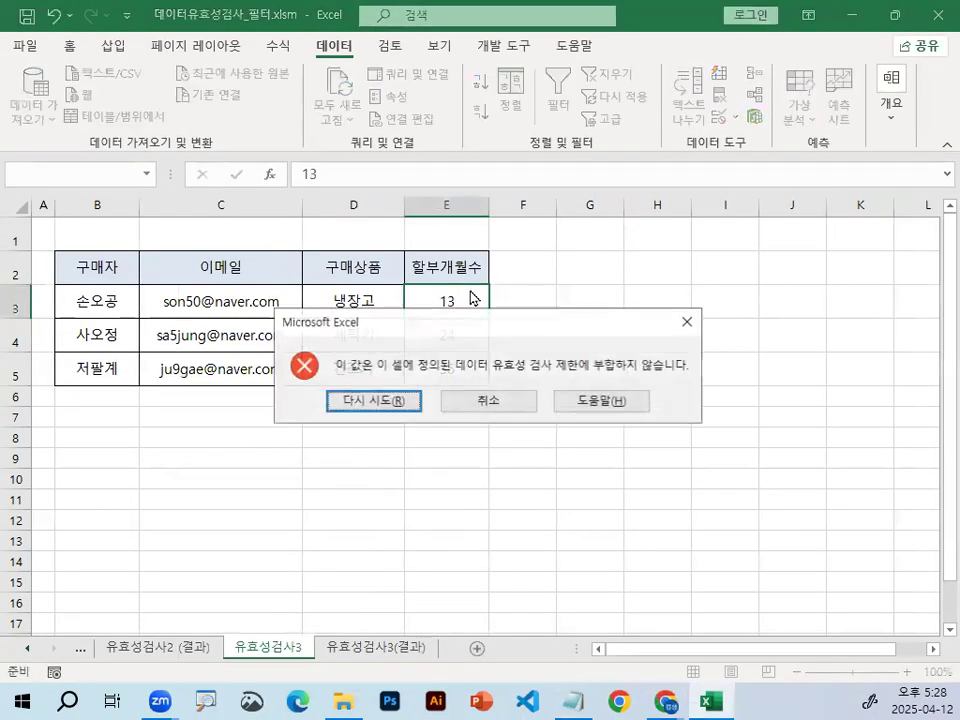
pyautogui.hotkey('ctrl', '1')
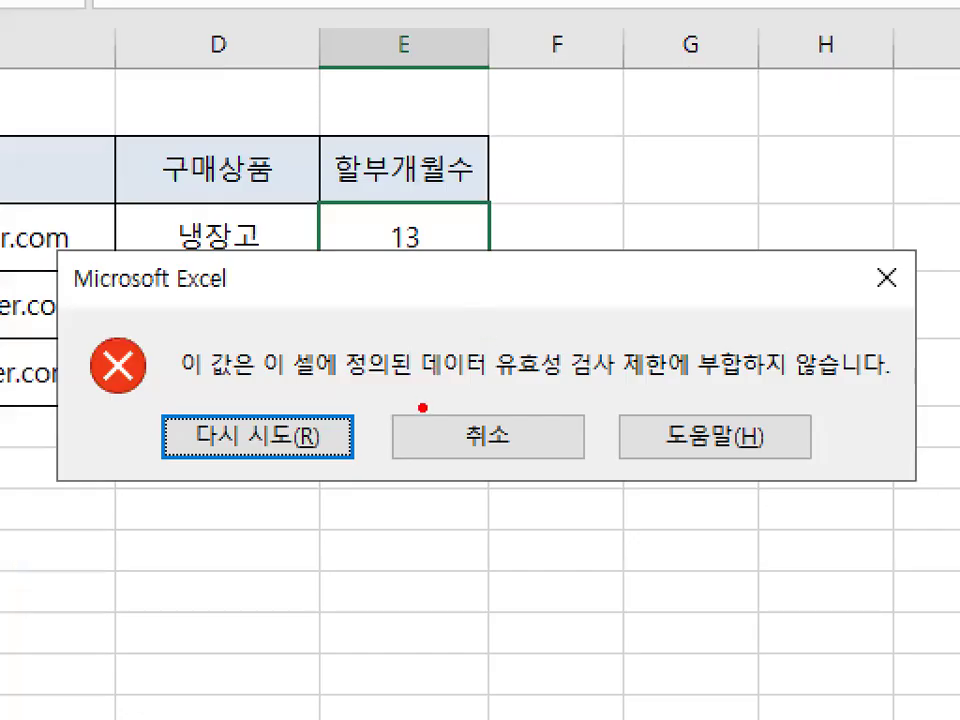
pyautogui.moveTo(625, 487); pyautogui.dragTo(582, 517)
pyautogui.moveTo(353, 255); pyautogui.dragTo(618, 137)
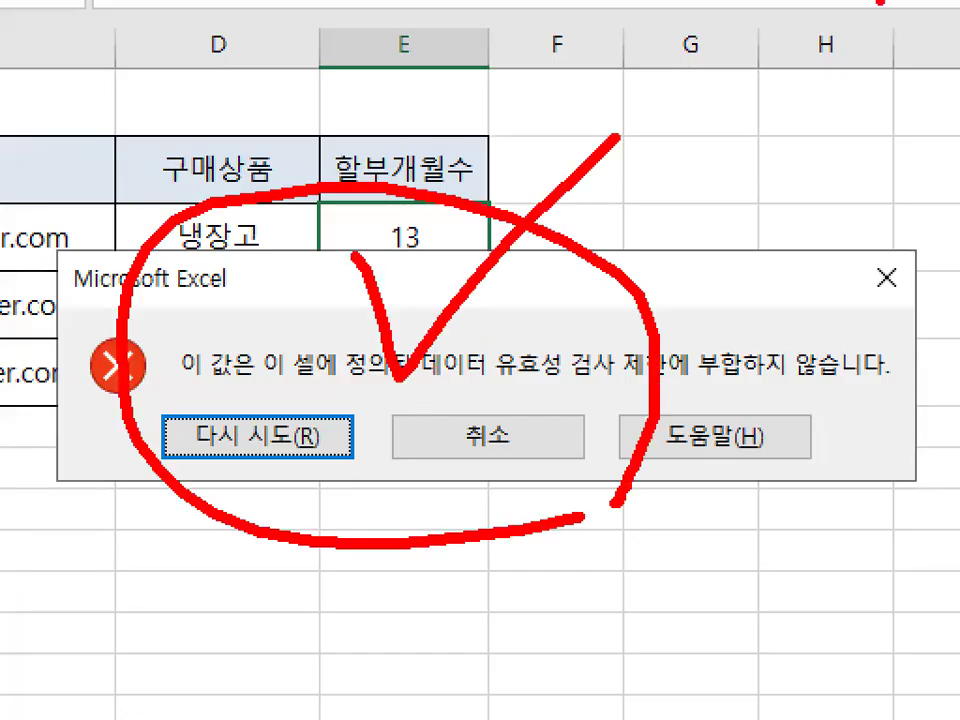
pyautogui.moveTo(578, 395); pyautogui.dragTo(836, 297)
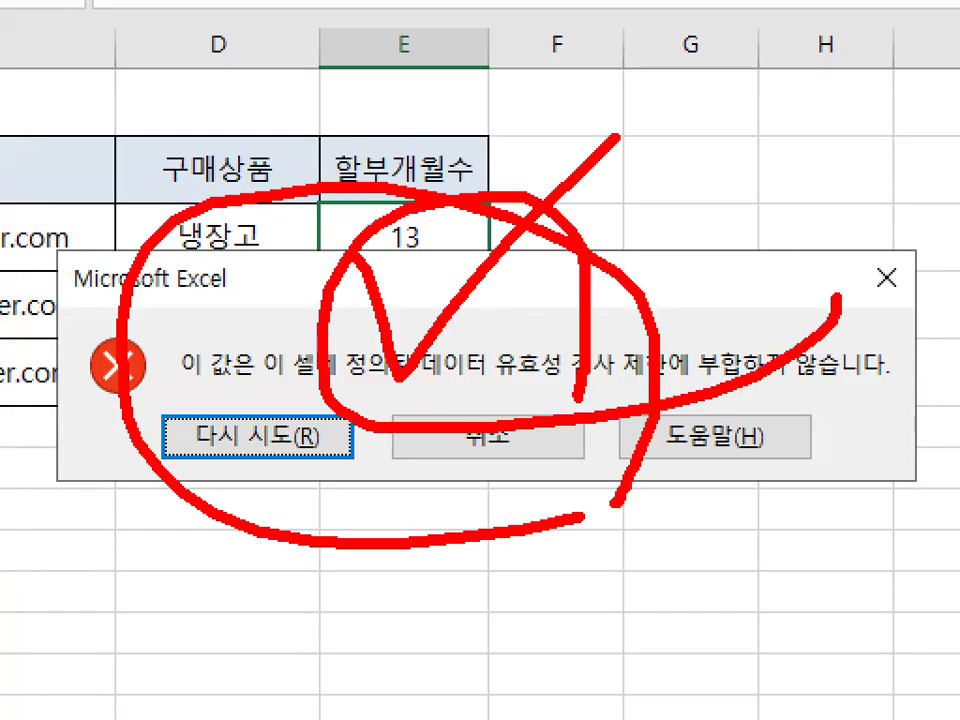
pyautogui.press('Escape')
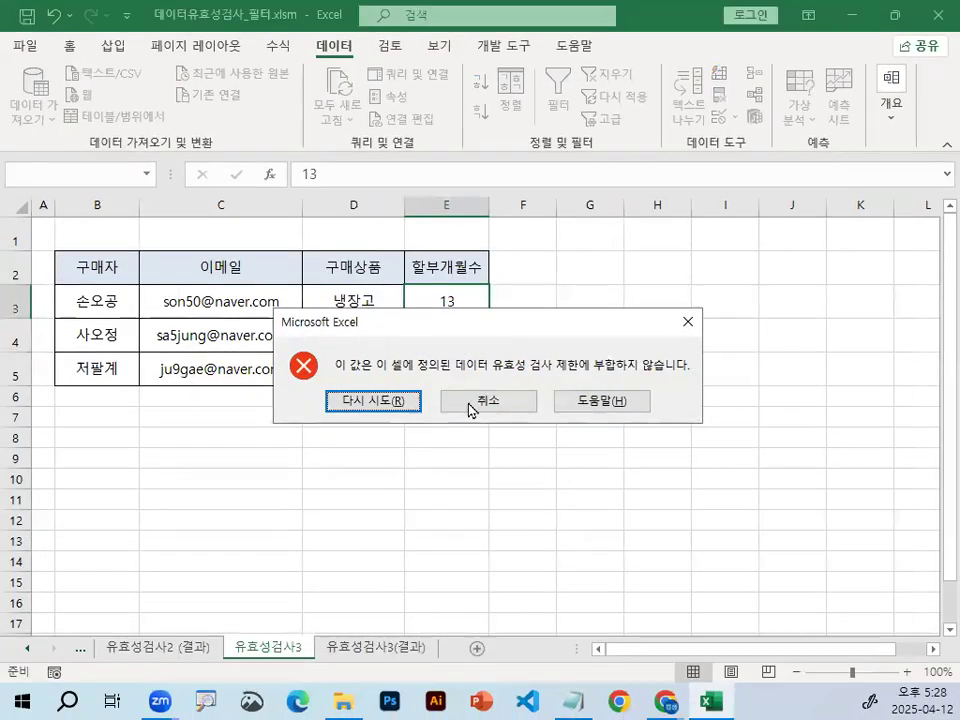
pyautogui.click(480, 401)
# Step: Test E3 with another multiple of 12 by entering 24, and set the cell back to 12
pyautogui.write('24')
pyautogui.press('Return')
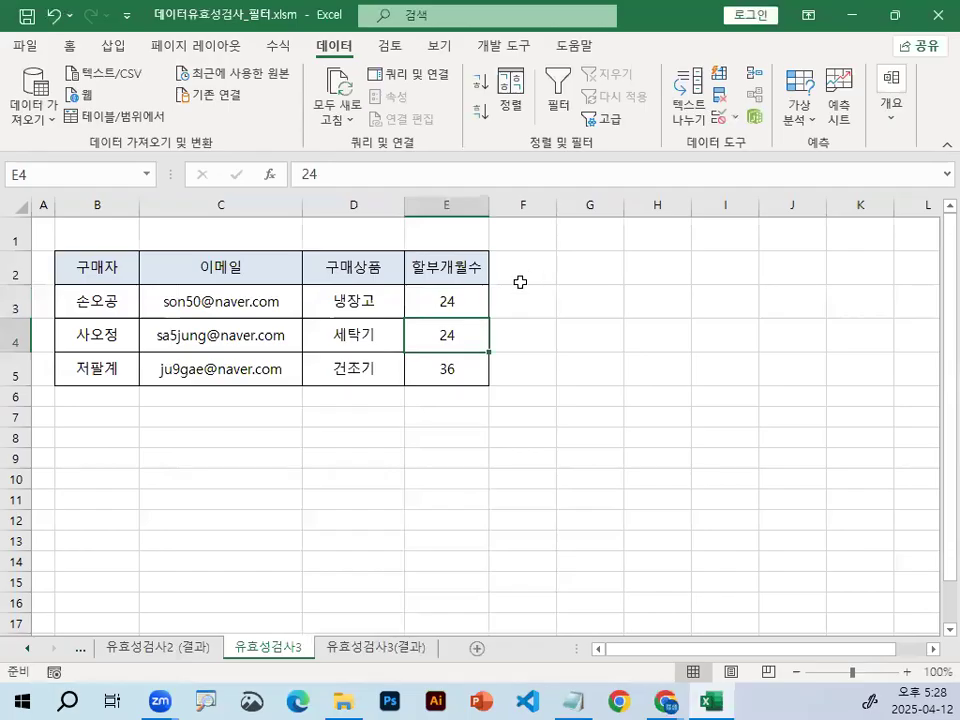
pyautogui.click(458, 299)
pyautogui.write('12')
pyautogui.press('Return')
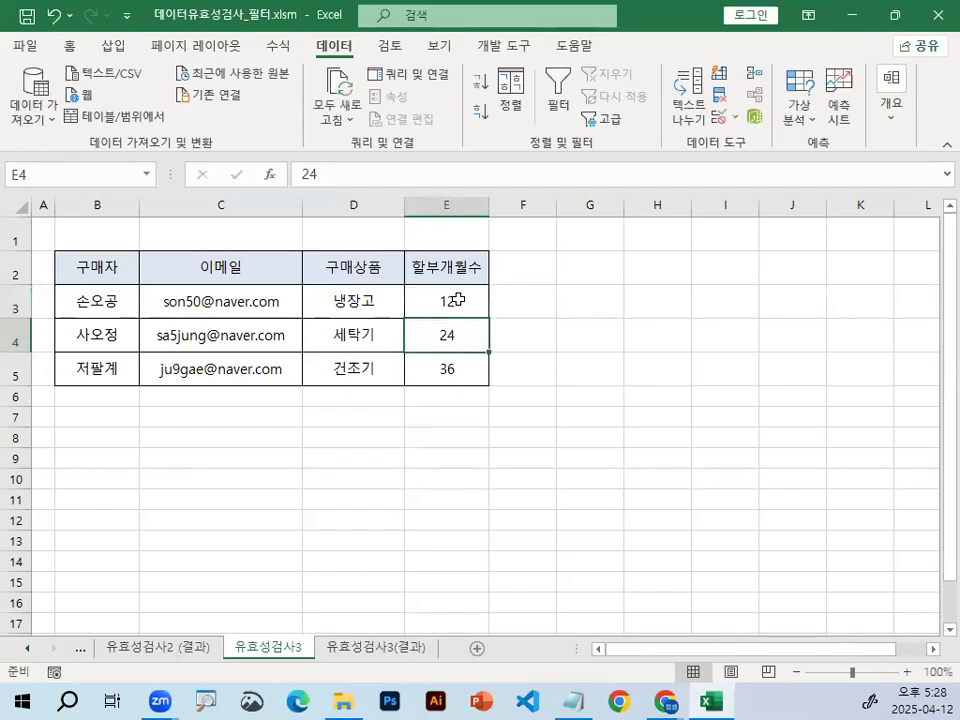
# Step: Switch to the Notepad notes and review the formula =MOD(E3,12)=0 for checking multiples of 12
pyautogui.click(573, 700)
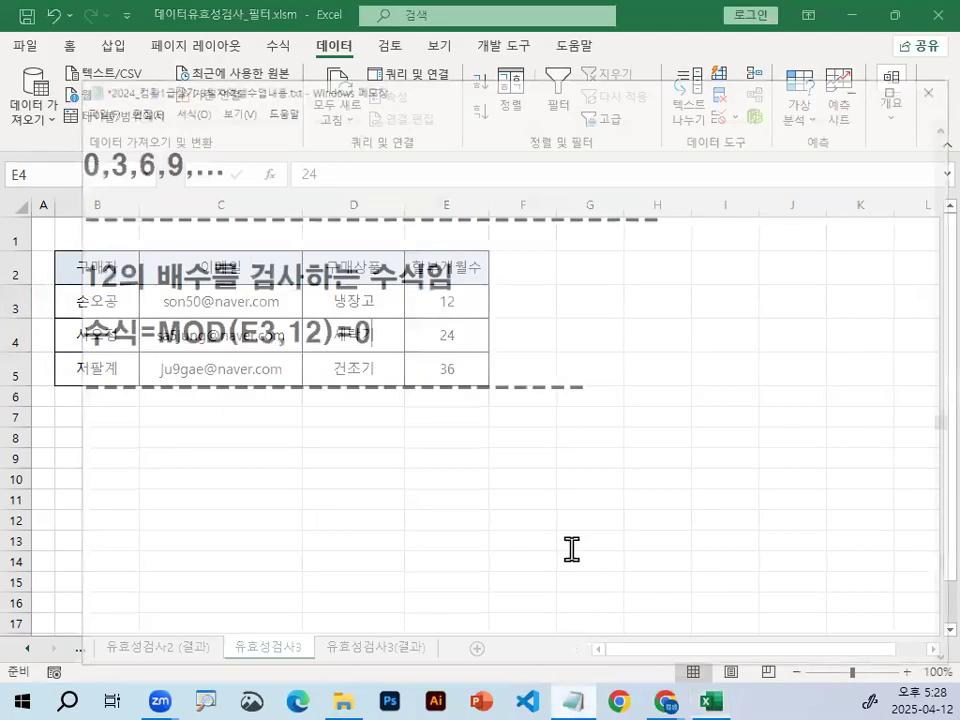
pyautogui.hotkey('ctrl', '2')
pyautogui.moveTo(98, 300); pyautogui.dragTo(290, 304)
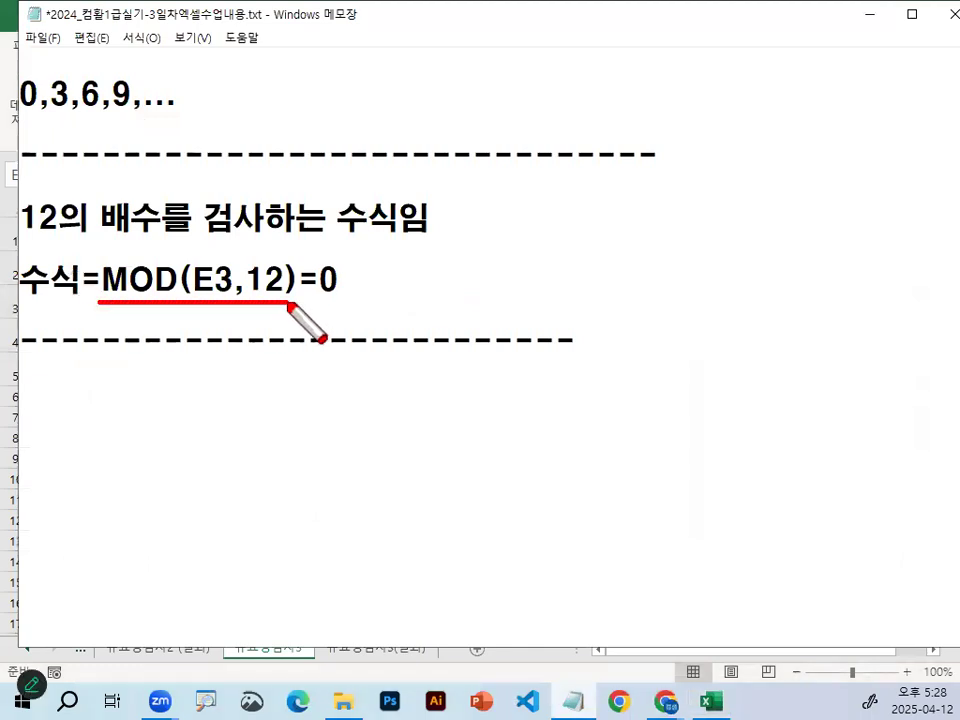
pyautogui.press('Escape')
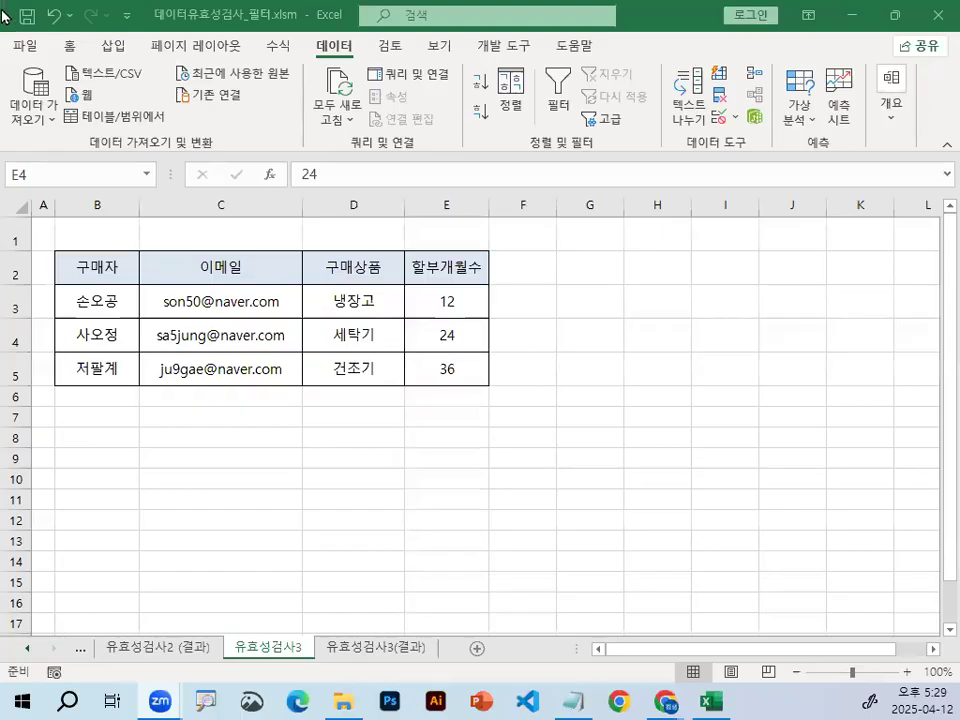
# Step: Return to Excel and close the 데이터유효성검사_필터.xlsm workbook
pyautogui.click(25, 45)
pyautogui.click(80, 537)
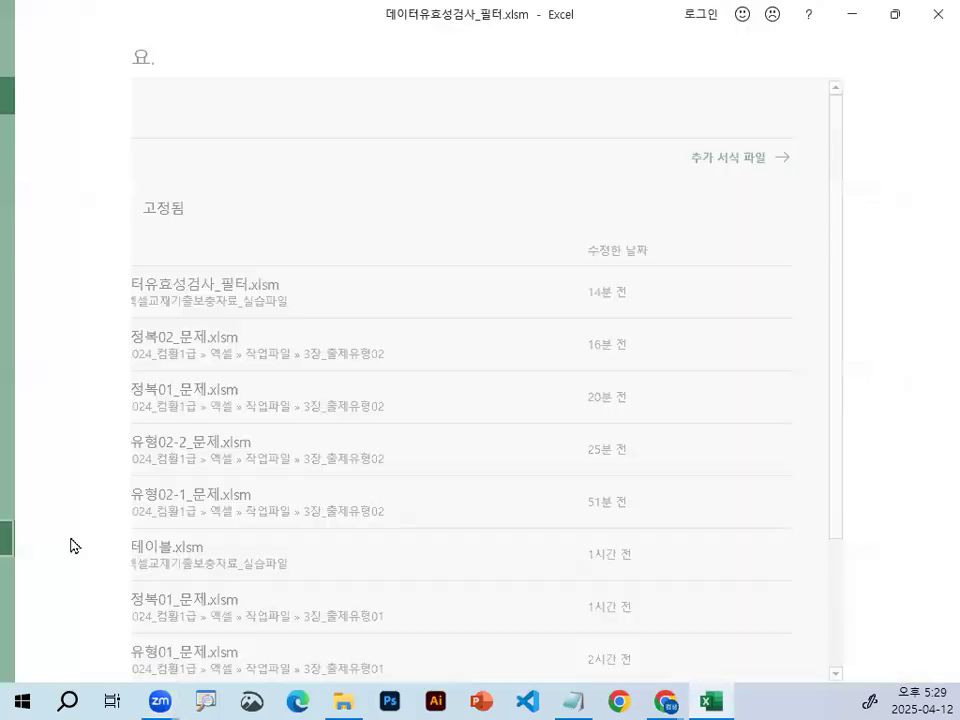
pyautogui.click(490, 390)
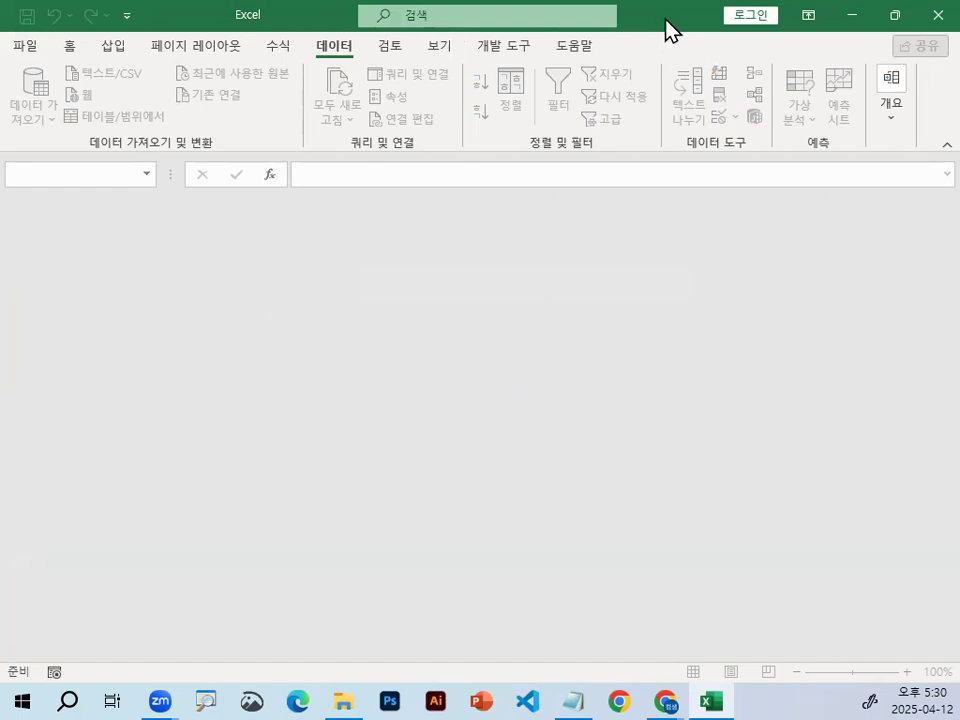
# Step: Restore the empty Excel window from full screen, and resize and move it to fit over the desktop
pyautogui.click(894, 15)
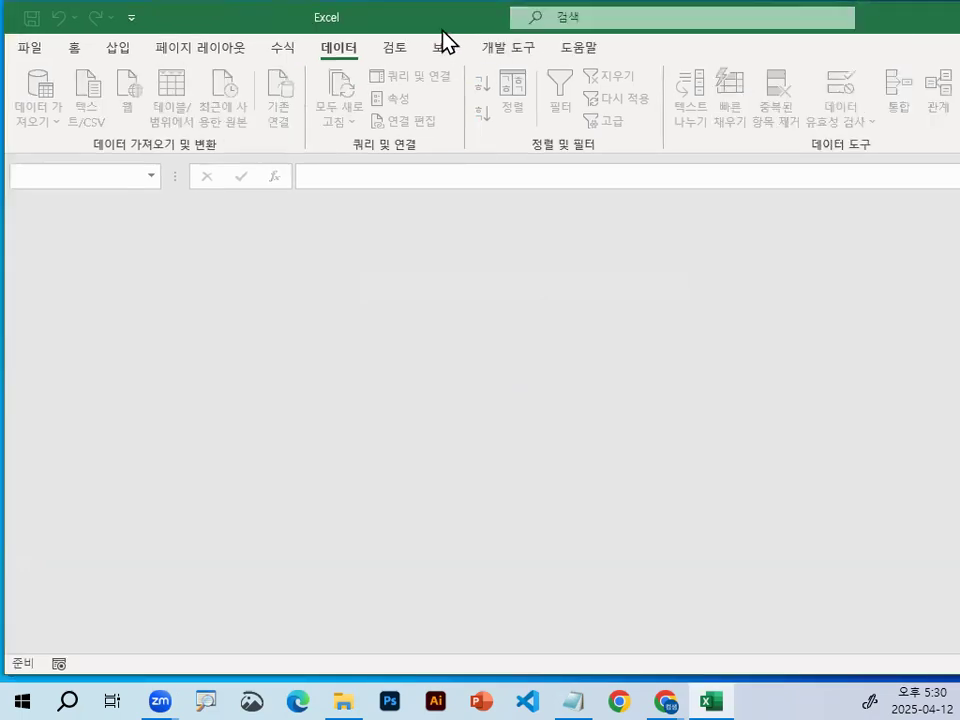
pyautogui.moveTo(454, 16); pyautogui.dragTo(457, 17)
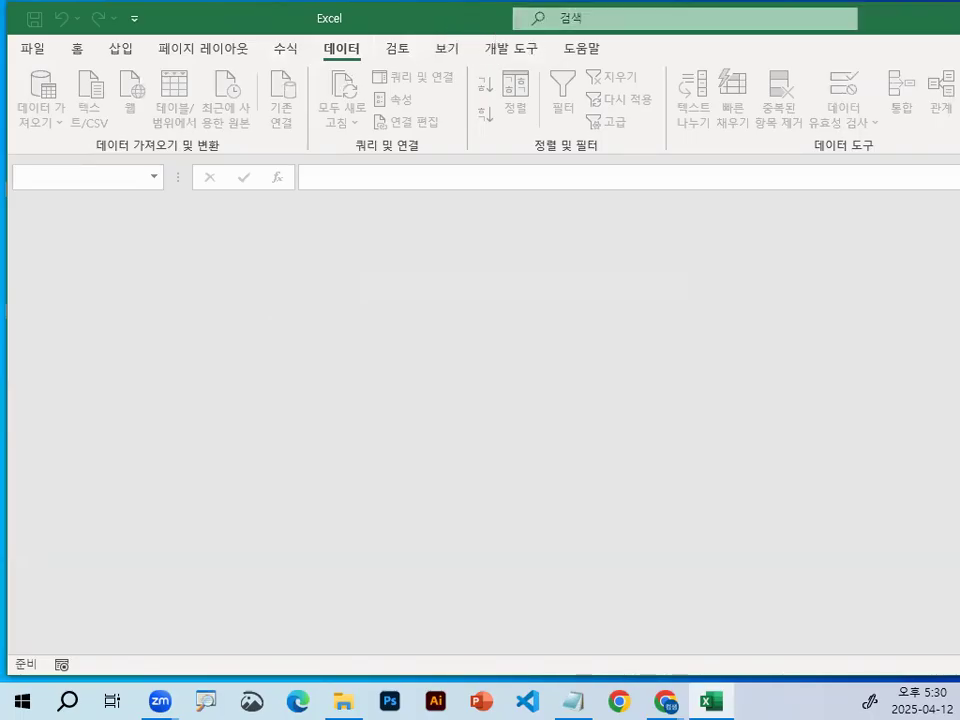
pyautogui.moveTo(959, 21); pyautogui.dragTo(690, 21)
pyautogui.moveTo(222, 31); pyautogui.dragTo(242, 49)
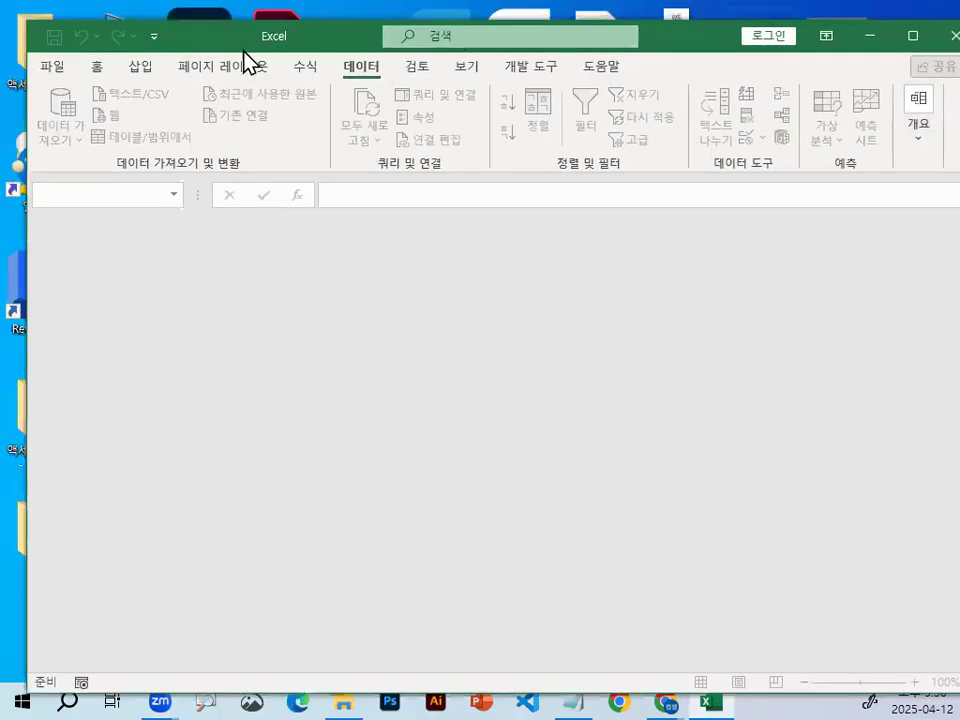
# Step: Open the workbook 출제유형01_문제.xlsm from C:\2024_컴활1급\엑셀\작업파일\4장_출제유형01
pyautogui.click(55, 66)
pyautogui.click(90, 198)
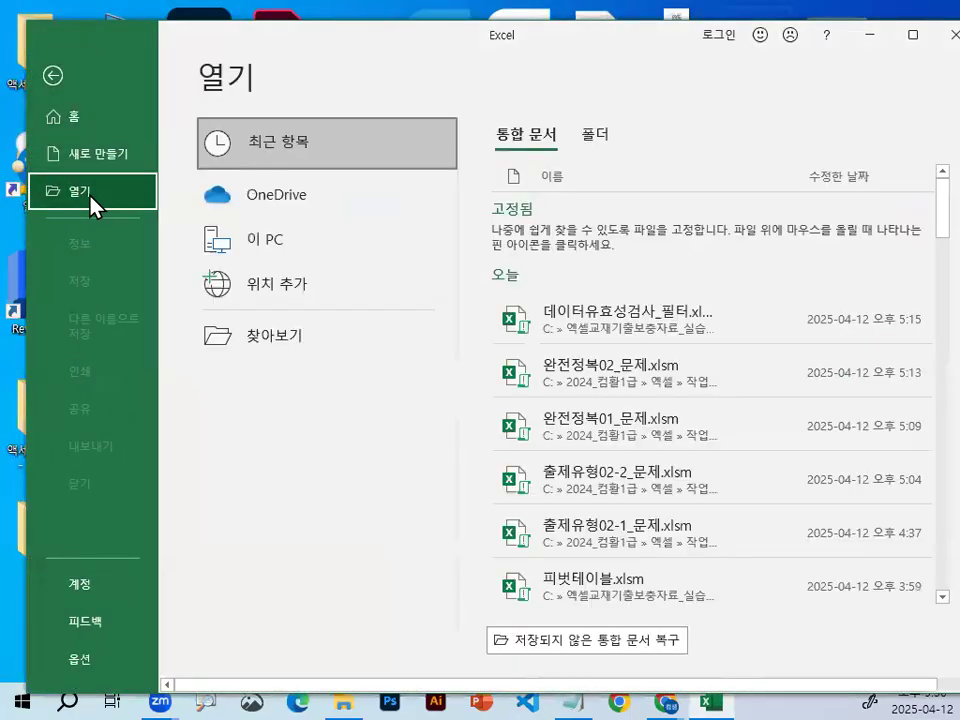
pyautogui.click(290, 343)
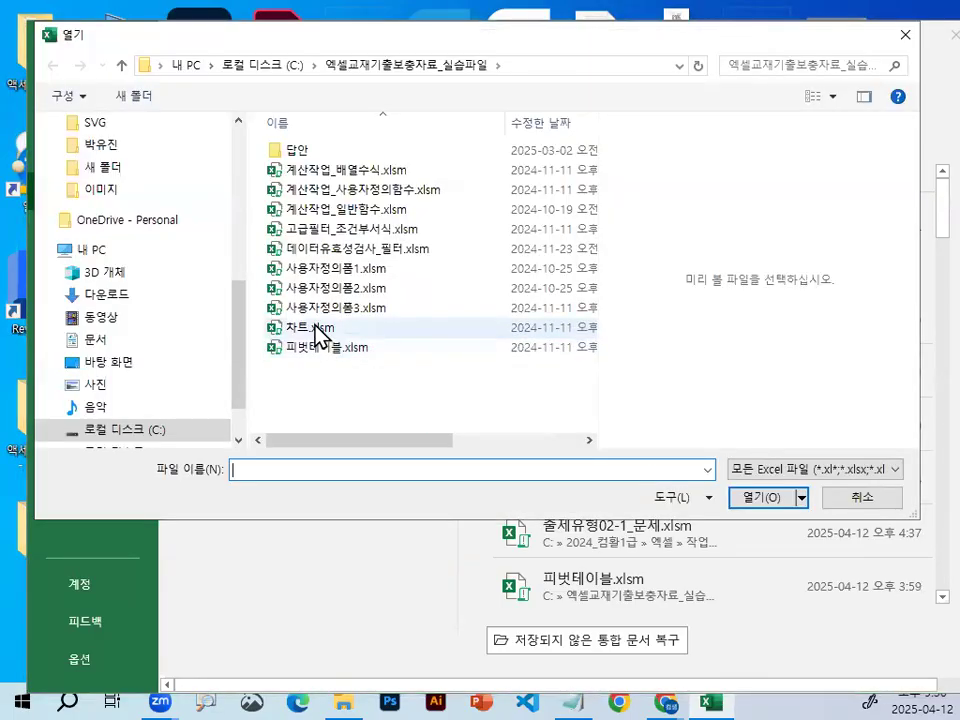
pyautogui.click(148, 432)
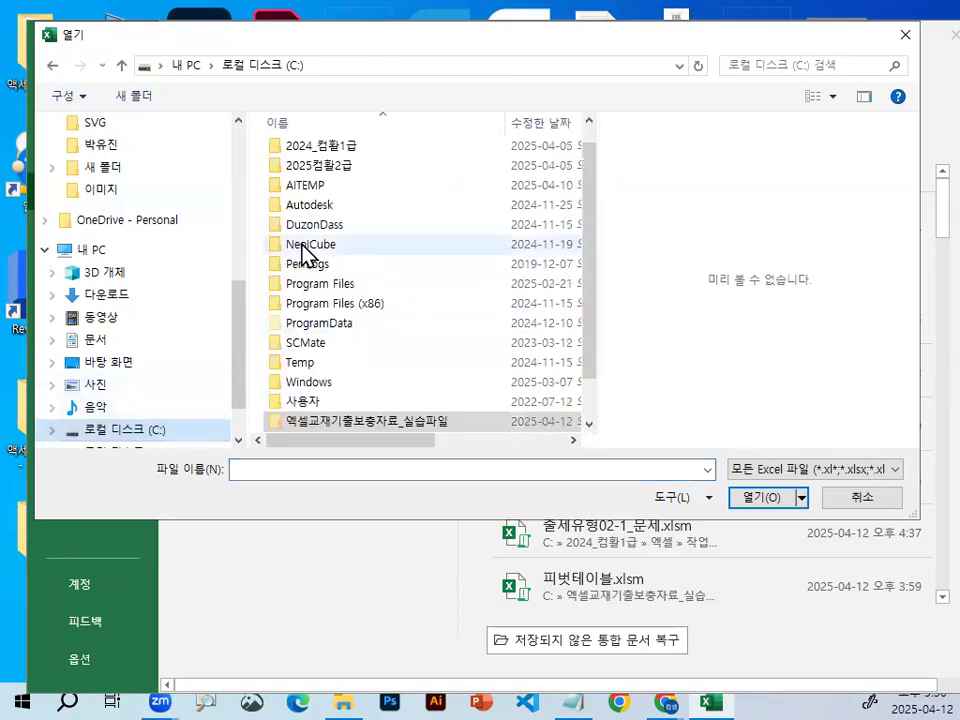
pyautogui.doubleClick(316, 147)
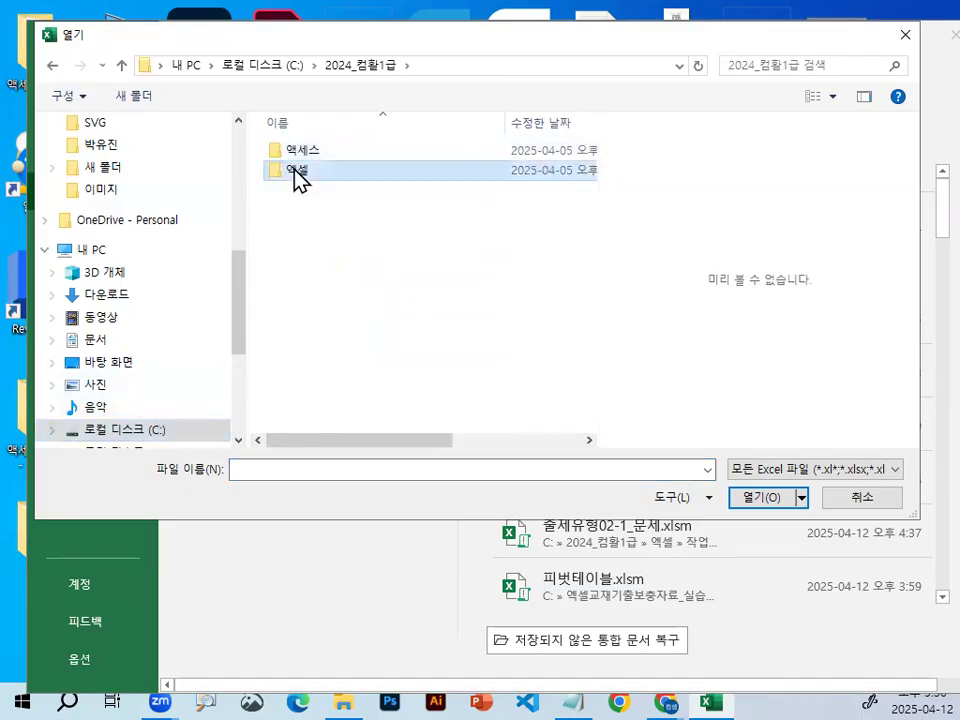
pyautogui.doubleClick(297, 172)
pyautogui.doubleClick(306, 182)
pyautogui.scroll(-2, 333, 428)
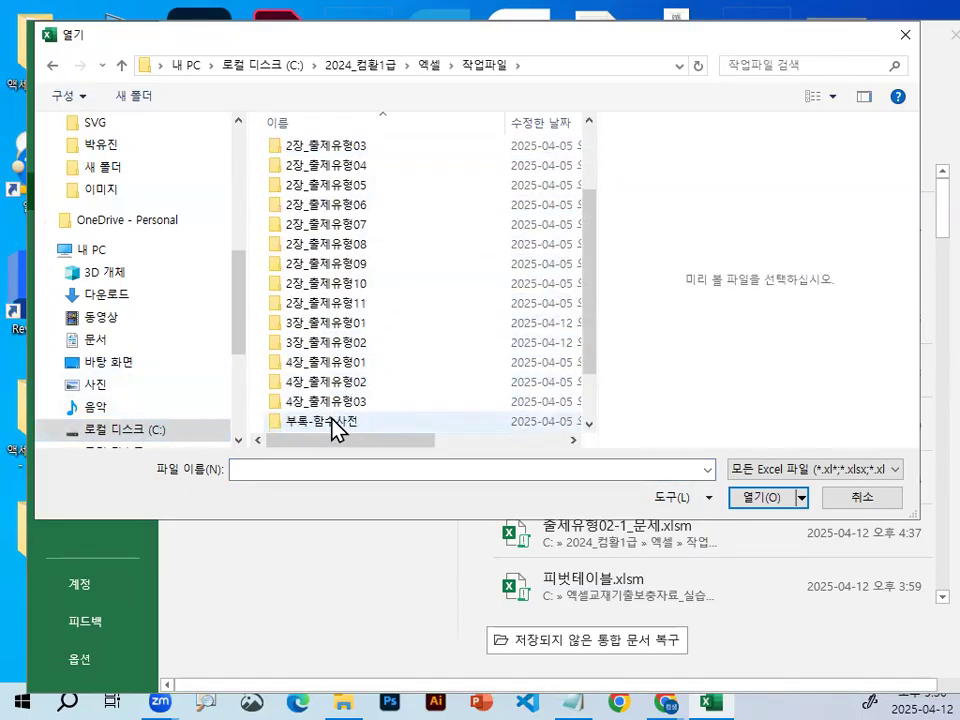
pyautogui.doubleClick(330, 364)
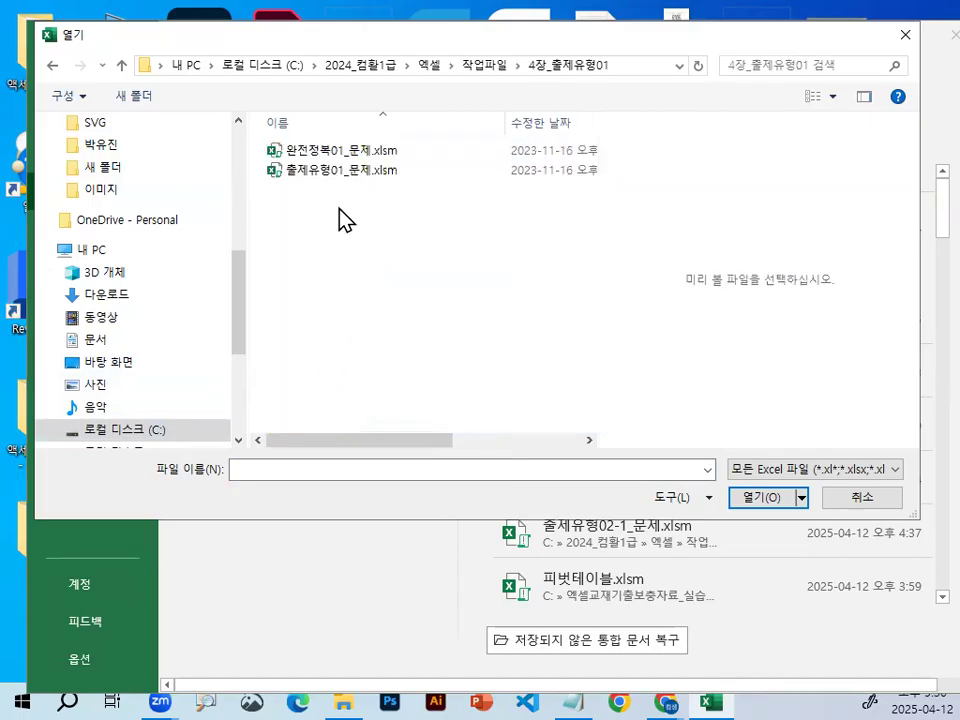
pyautogui.doubleClick(336, 172)
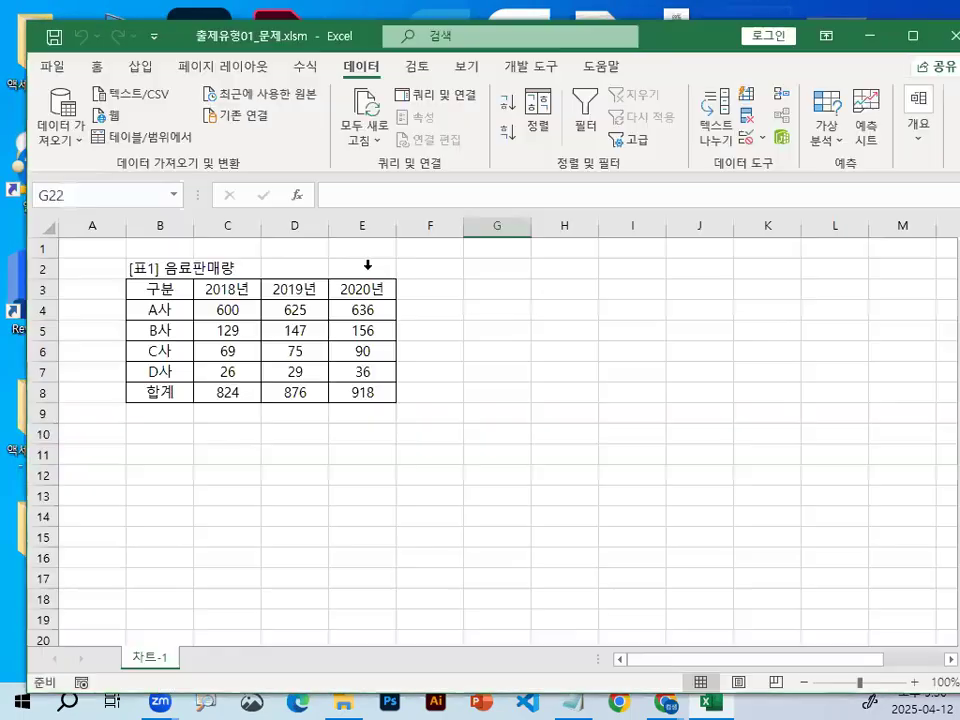
# Step: Copy the 음료판매량 column chart from 차트-1 to a new worksheet, and enlarge it to cover roughly C2:K18
pyautogui.click(380, 482)
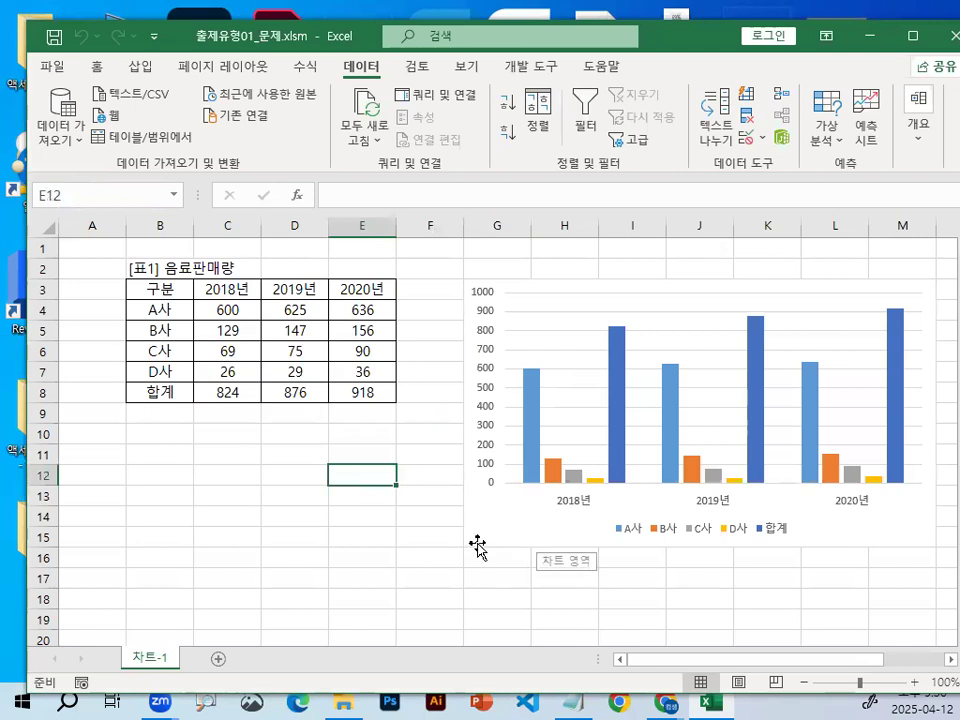
pyautogui.click(98, 556)
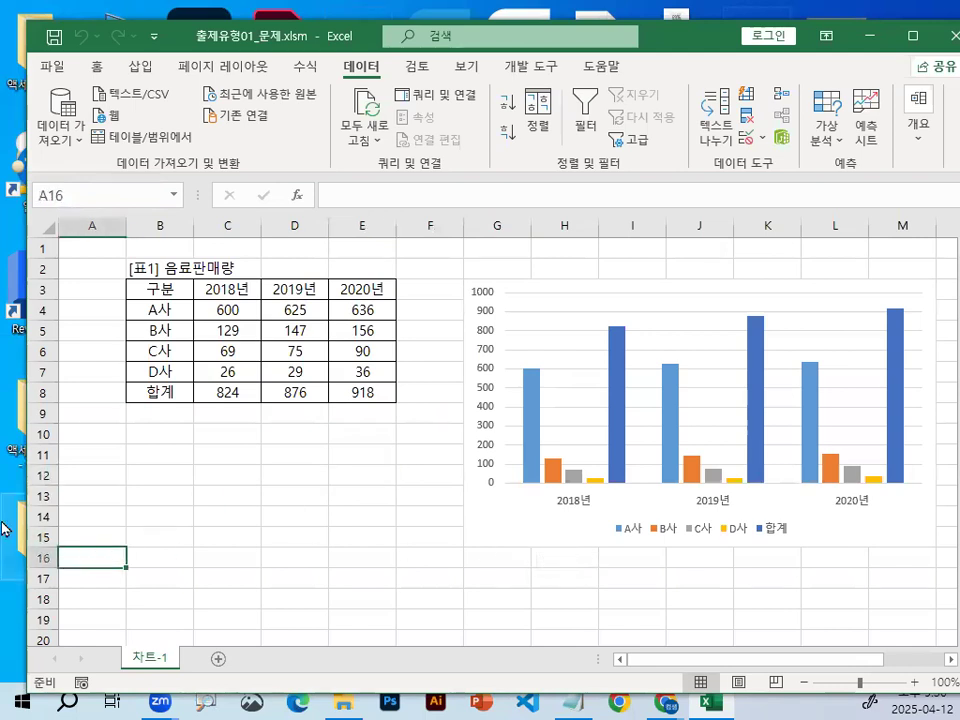
pyautogui.click(503, 521)
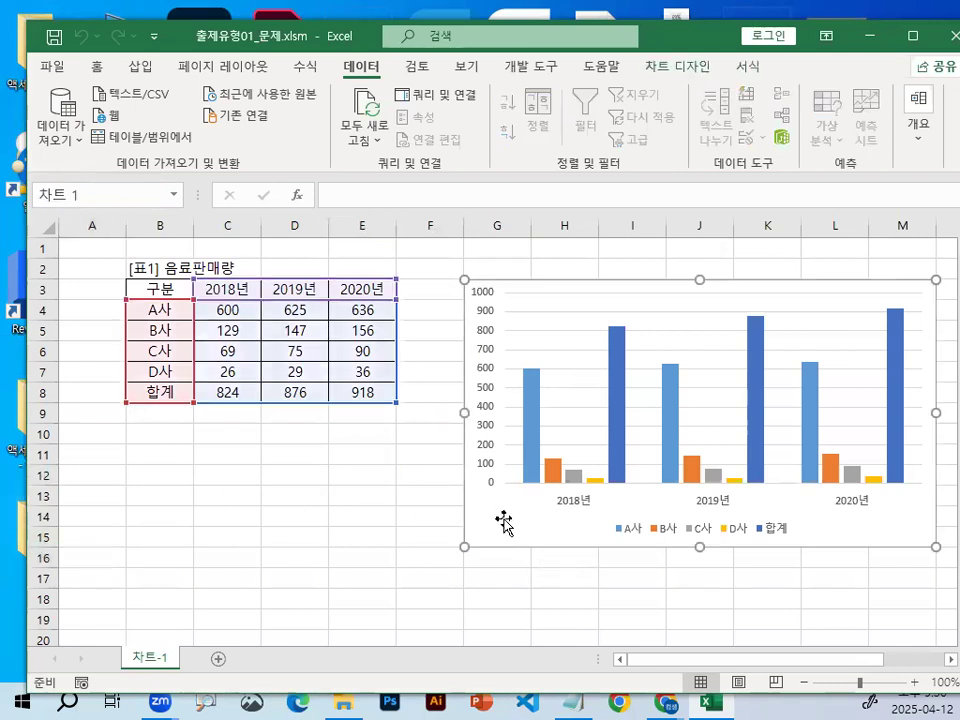
pyautogui.click(218, 658)
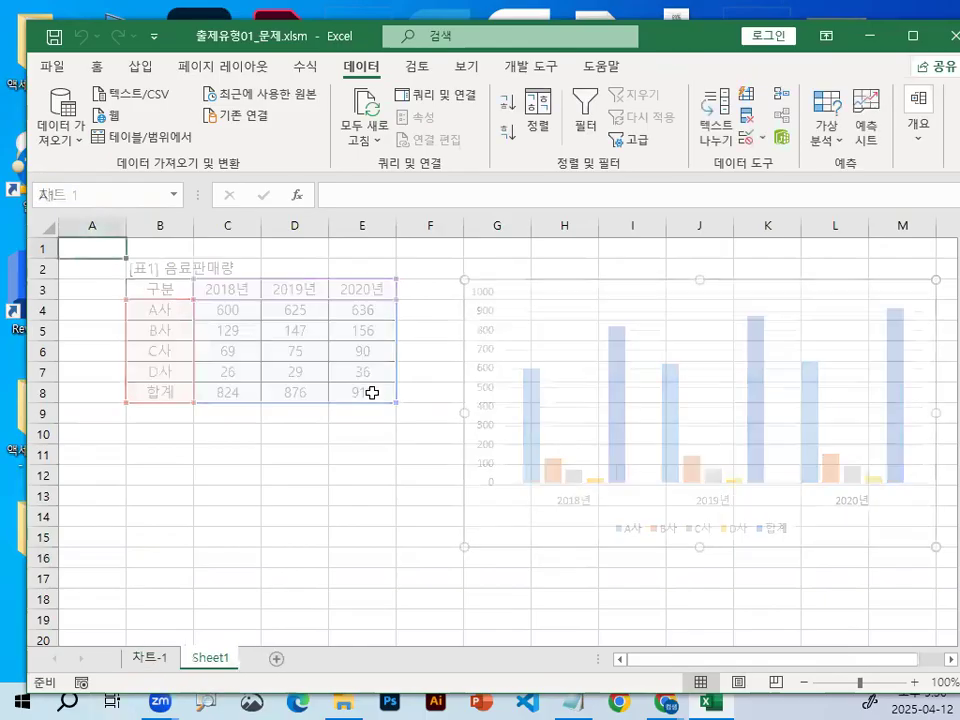
pyautogui.click(422, 389)
pyautogui.hotkey('ctrl', 'v')
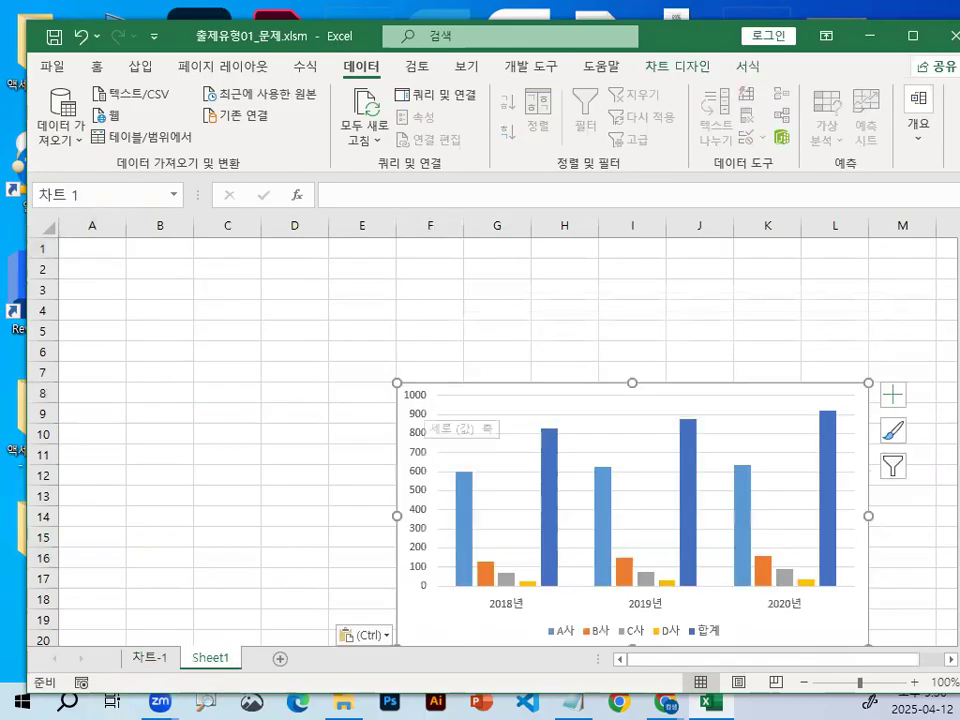
pyautogui.moveTo(822, 630); pyautogui.dragTo(776, 600)
# Step: Add a chart title and axis titles to the copied chart
pyautogui.click(805, 291)
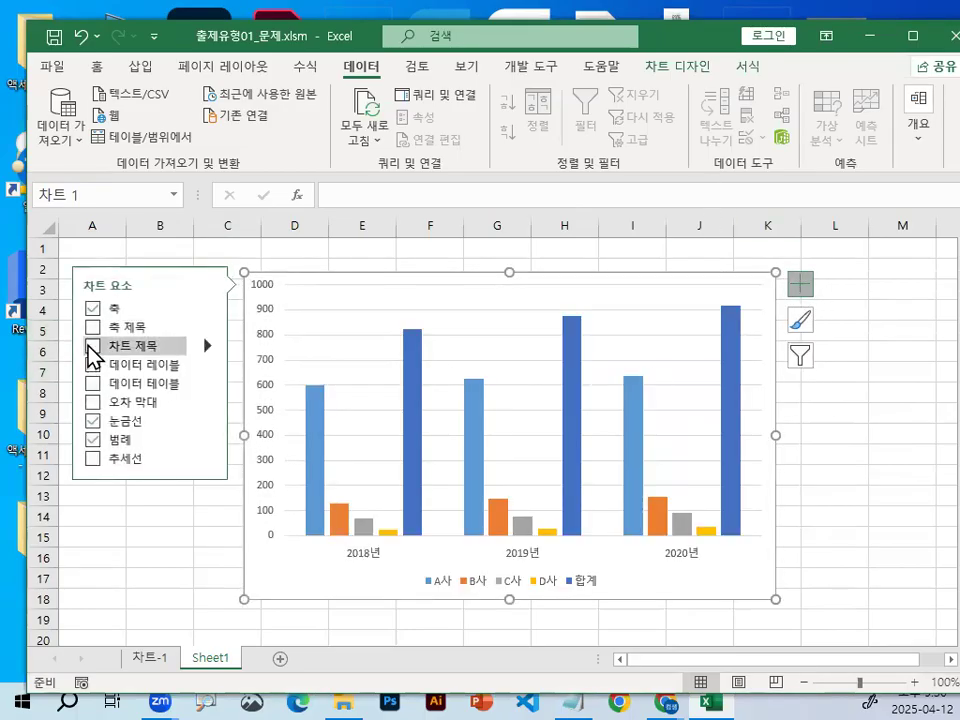
pyautogui.click(92, 345)
pyautogui.click(94, 327)
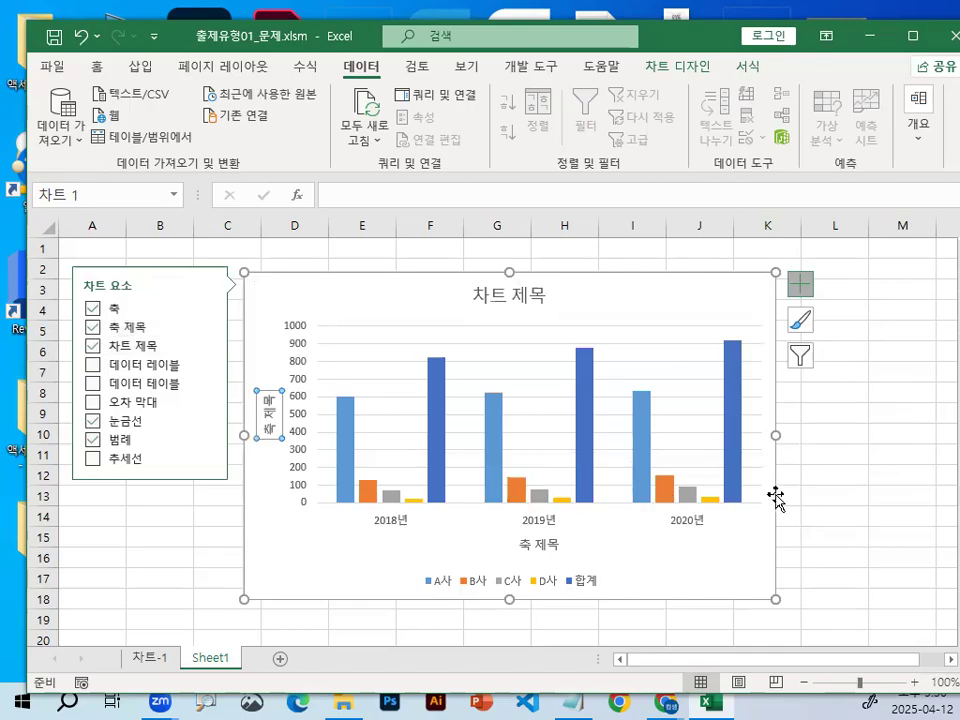
# Step: Delete the 합계 series from the copied chart through its legend entry
pyautogui.click(717, 462)
pyautogui.click(590, 582)
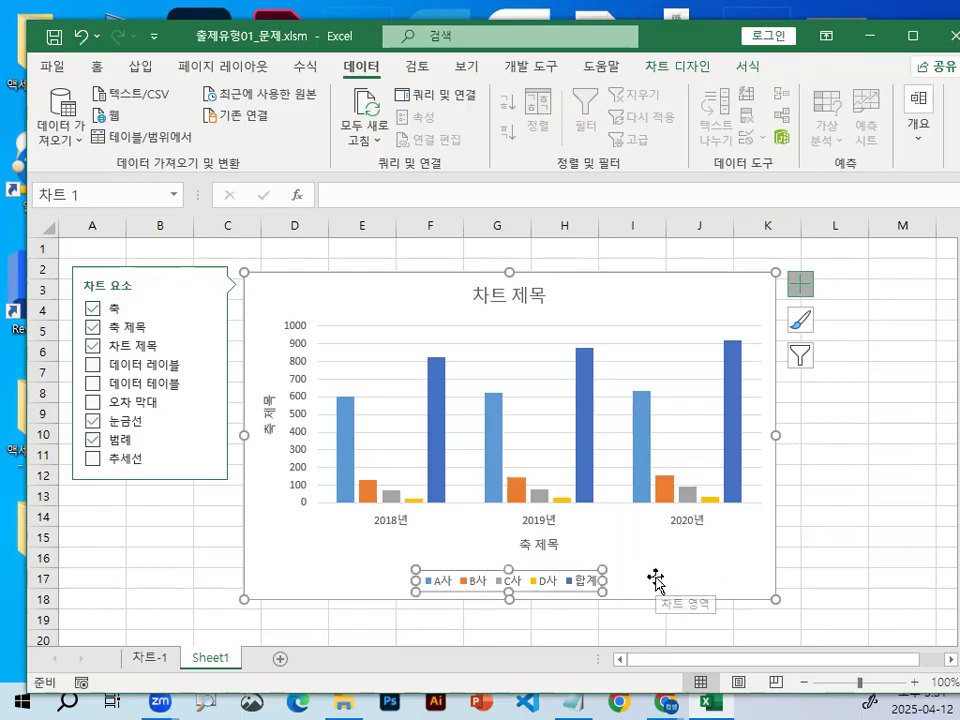
pyautogui.click(580, 581)
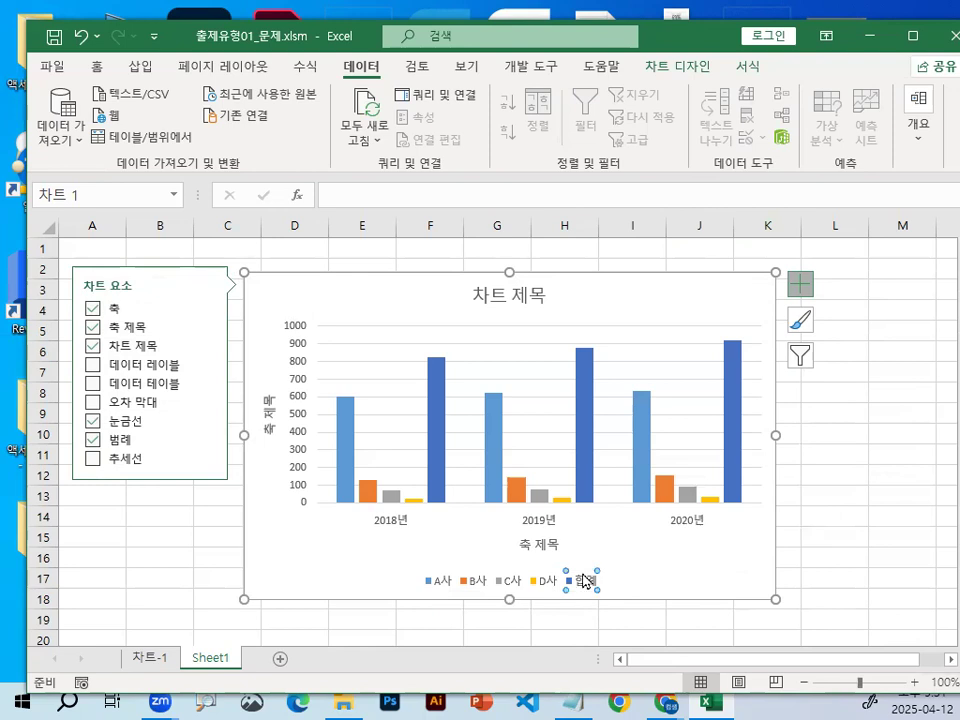
pyautogui.rightClick(585, 581)
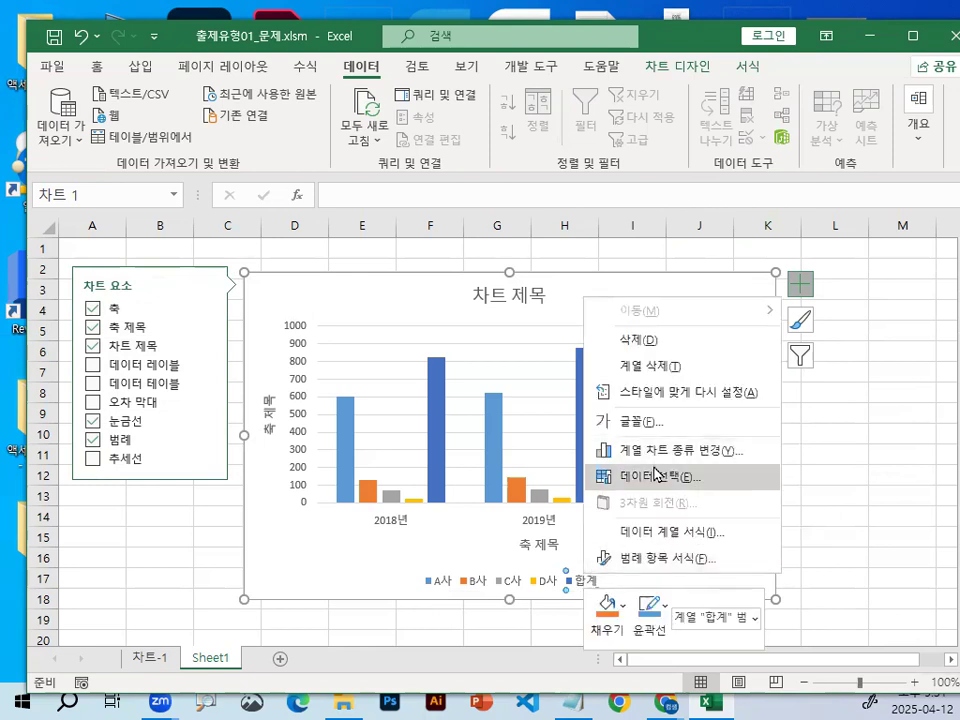
pyautogui.click(655, 367)
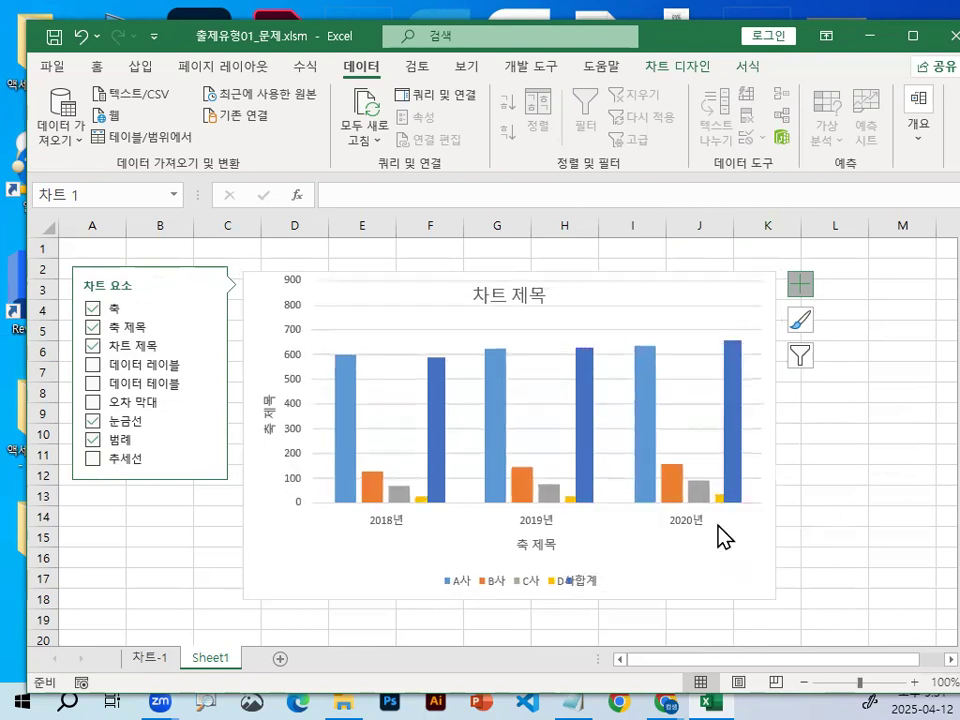
# Step: Delete the D사 series from the copied chart through its legend entry
pyautogui.click(565, 591)
pyautogui.click(566, 590)
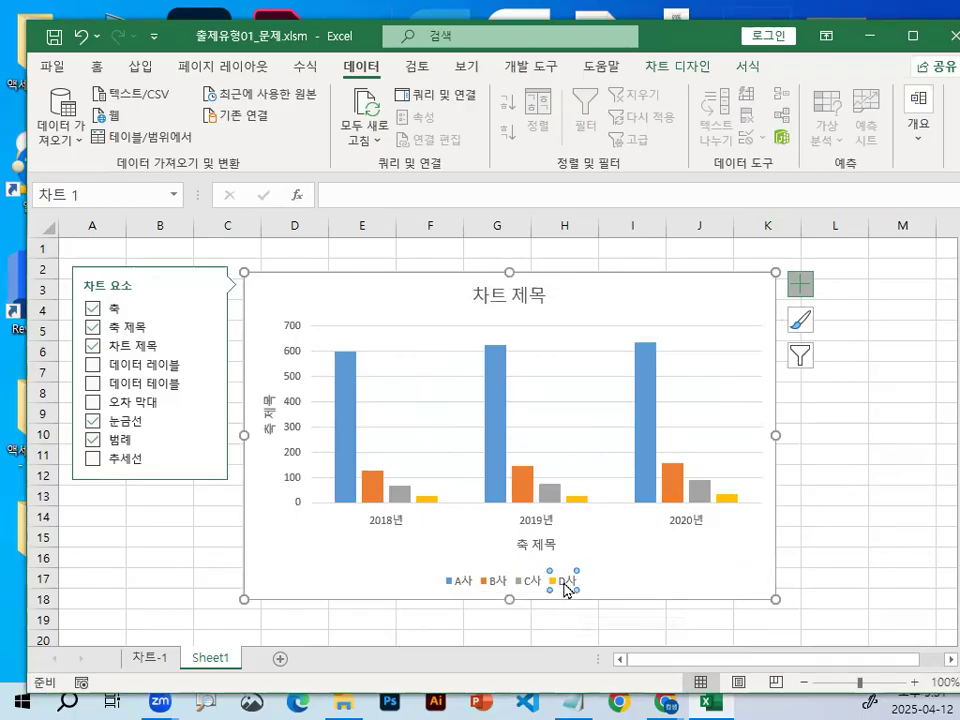
pyautogui.rightClick(565, 590)
pyautogui.click(618, 374)
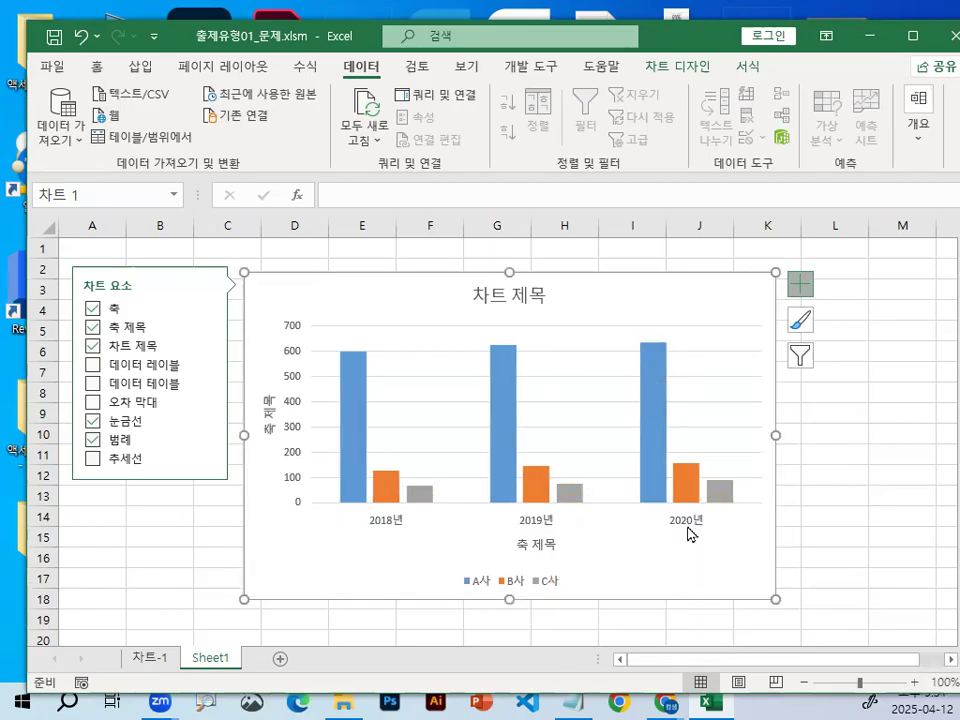
# Step: Change the B사 series in the copied chart to a line with markers (표식이 있는 꺾은선형) plotted on the secondary axis
pyautogui.click(362, 470)
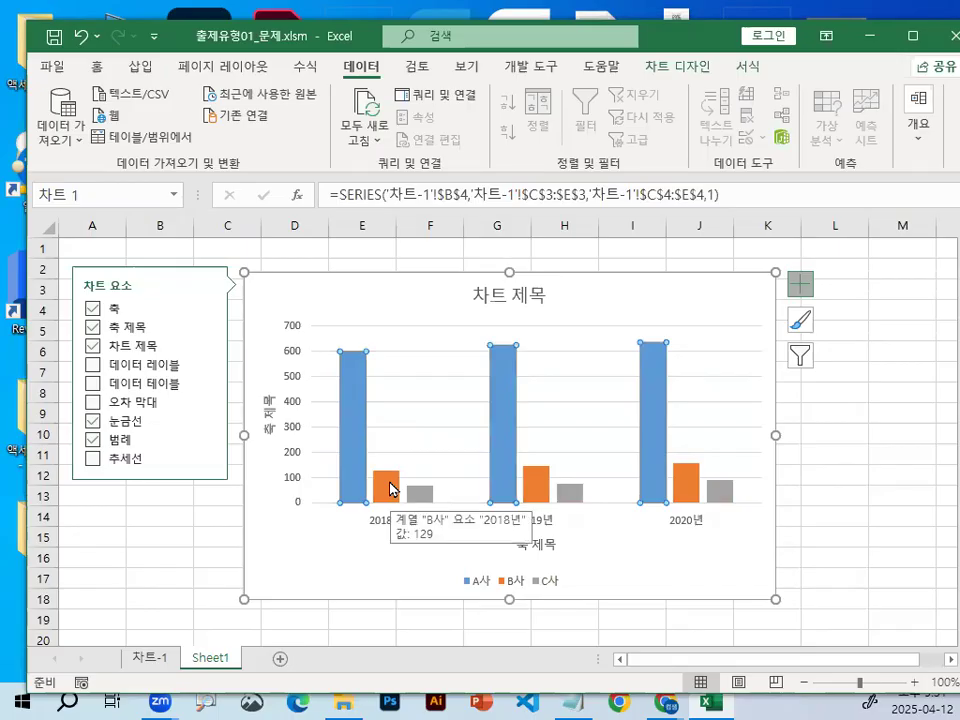
pyautogui.click(390, 485)
pyautogui.rightClick(390, 489)
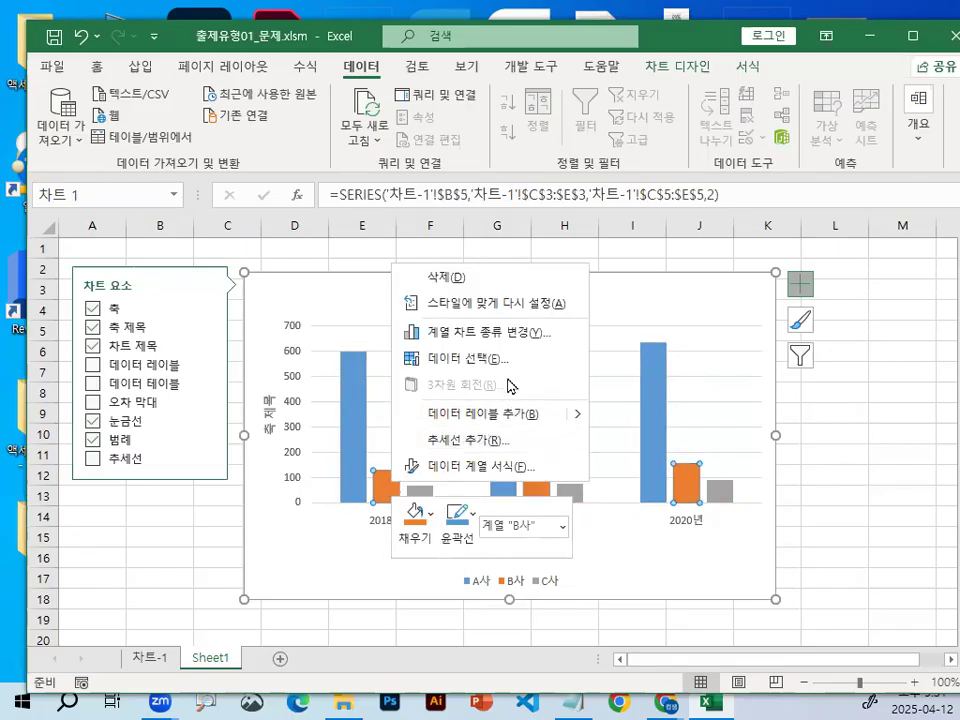
pyautogui.click(445, 332)
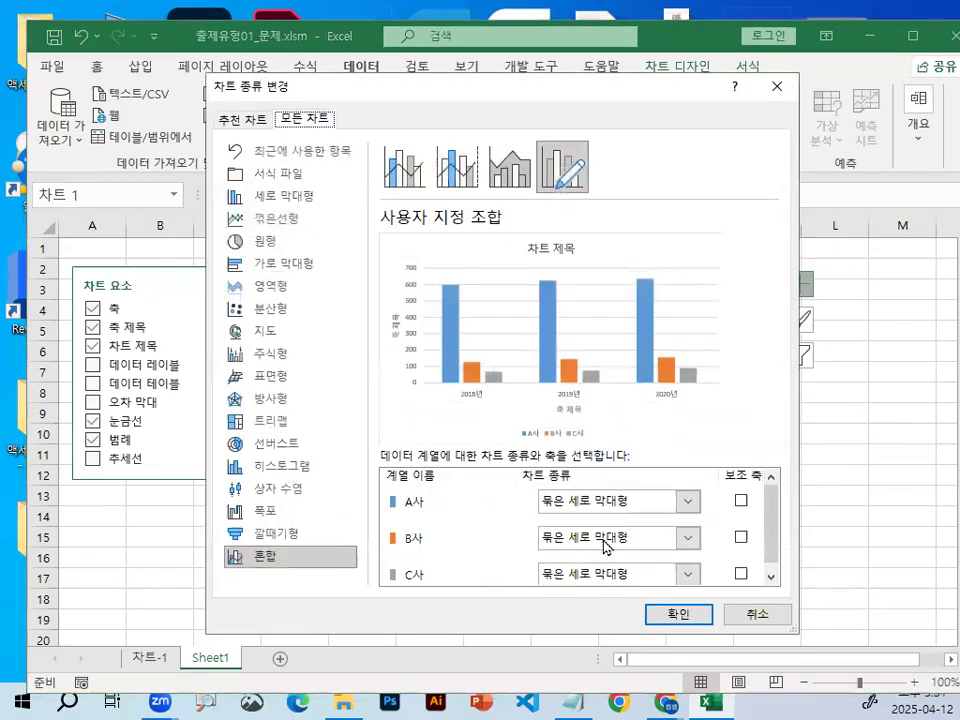
pyautogui.click(605, 540)
pyautogui.click(718, 345)
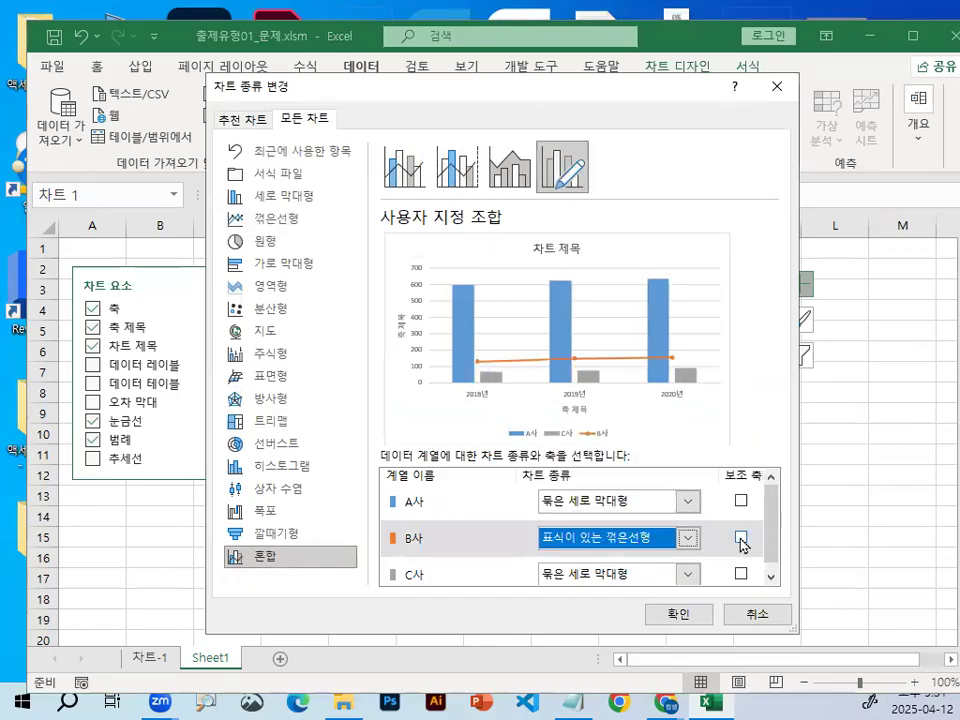
pyautogui.click(741, 540)
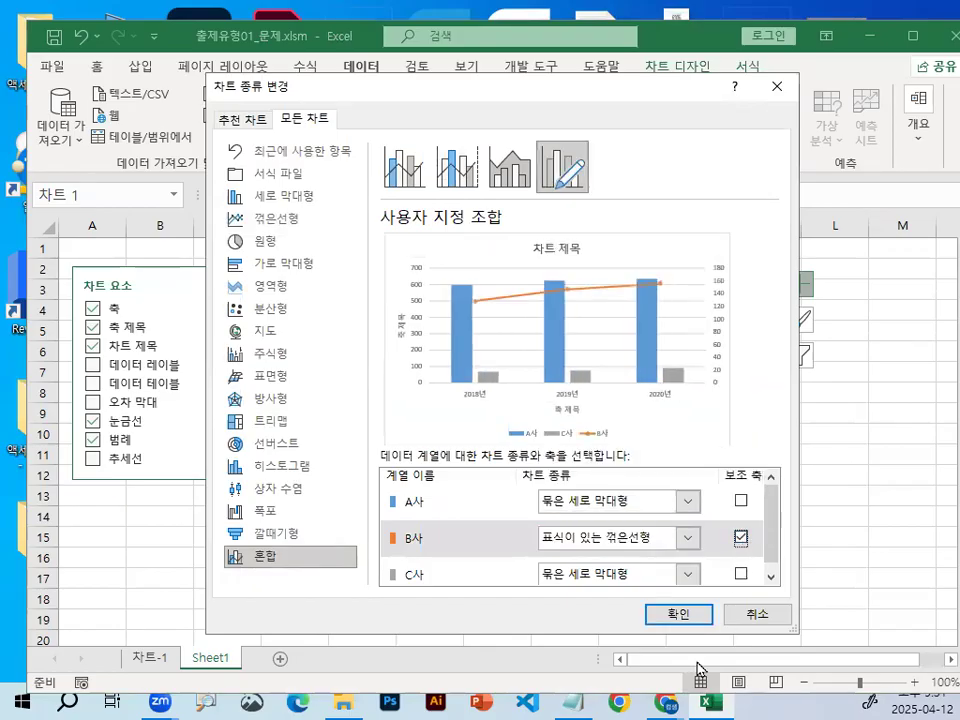
pyautogui.click(680, 614)
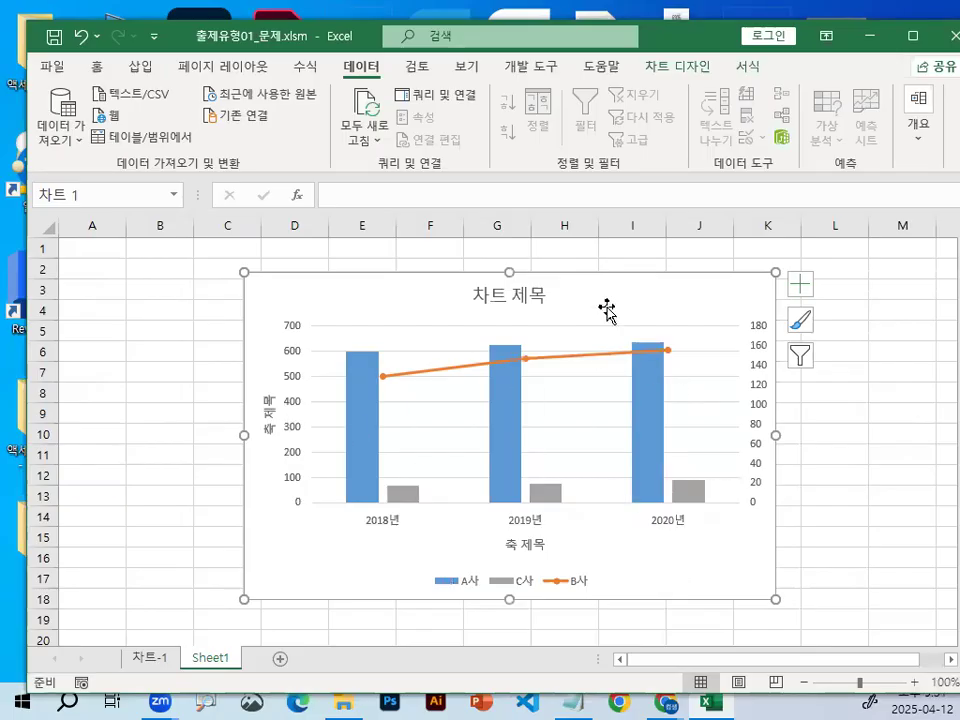
# Step: Add a secondary vertical axis title (보조 세로) to the chart, leaving the secondary horizontal title off
pyautogui.click(800, 284)
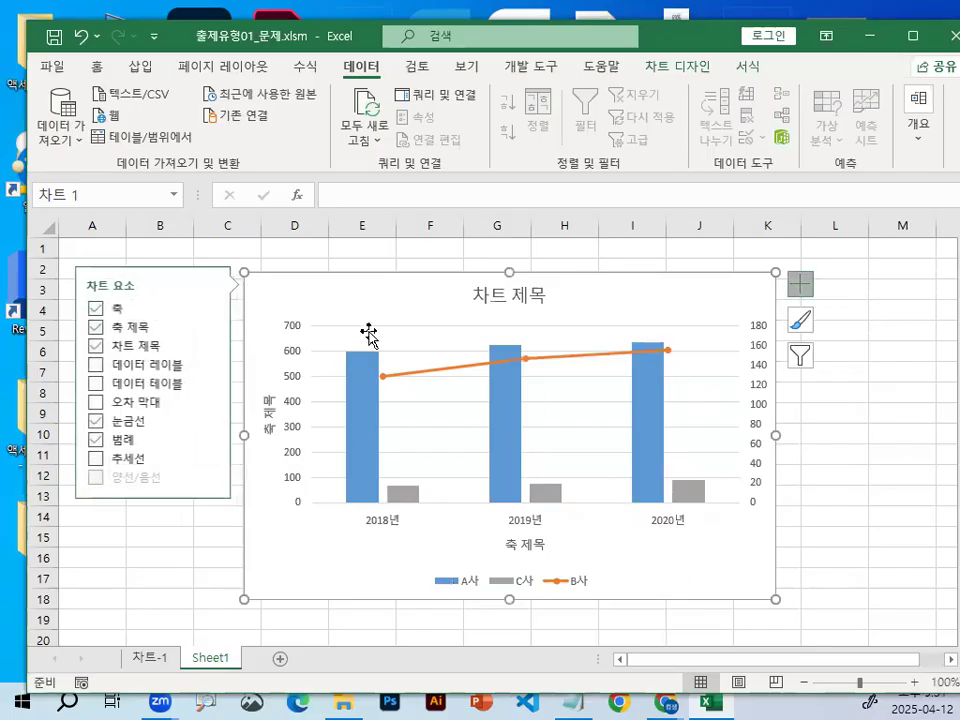
pyautogui.click(206, 327)
pyautogui.click(247, 369)
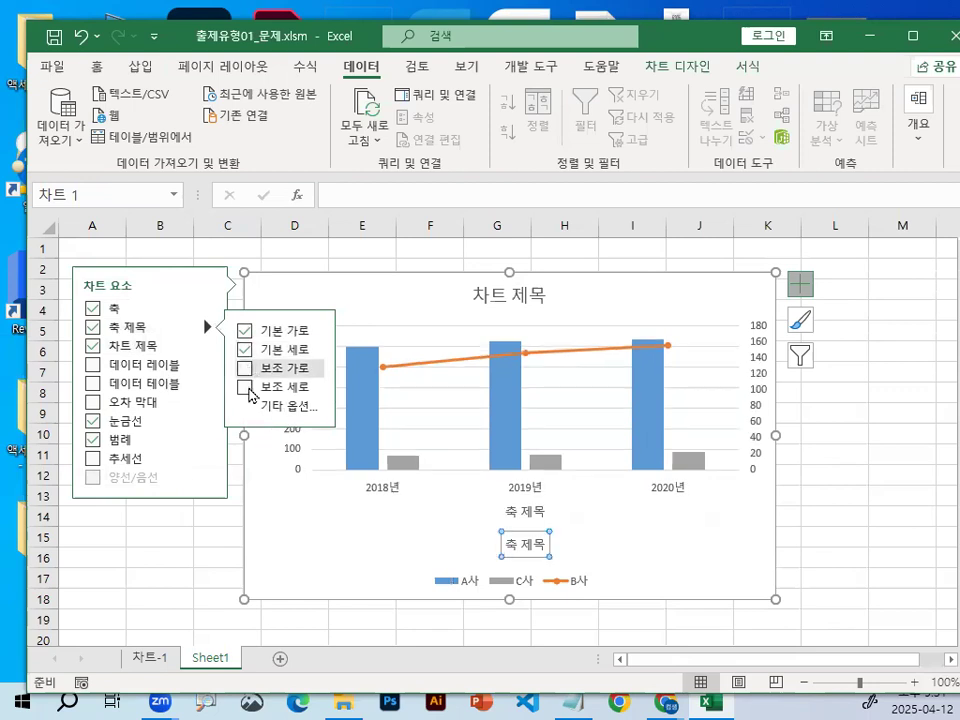
pyautogui.click(246, 388)
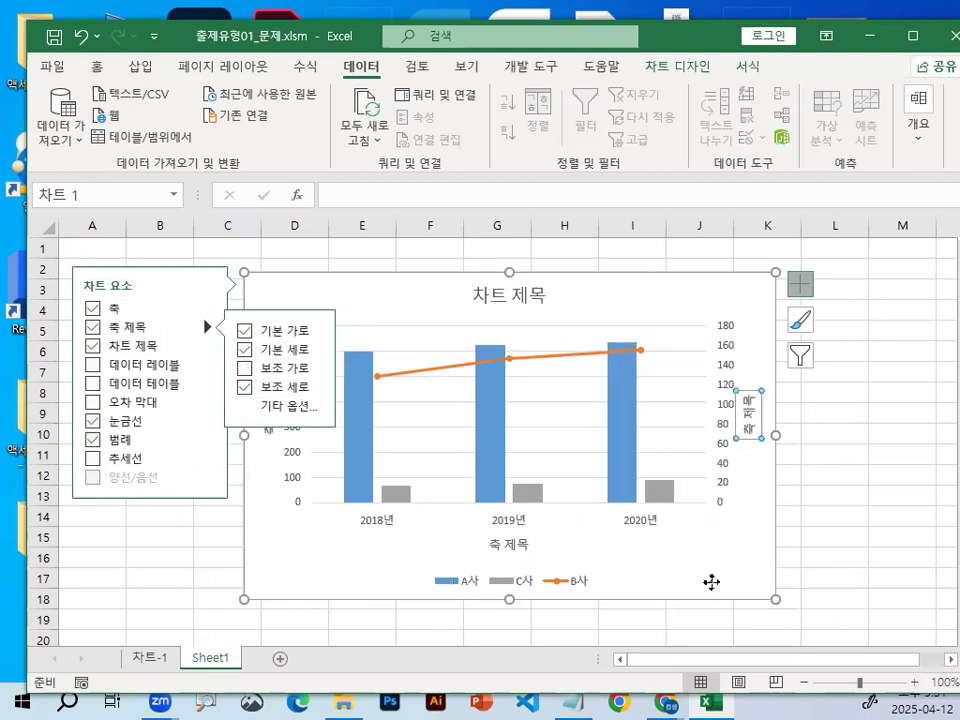
pyautogui.click(930, 516)
# Step: Fill the chart's plot area with the light gold theme colour
pyautogui.click(396, 336)
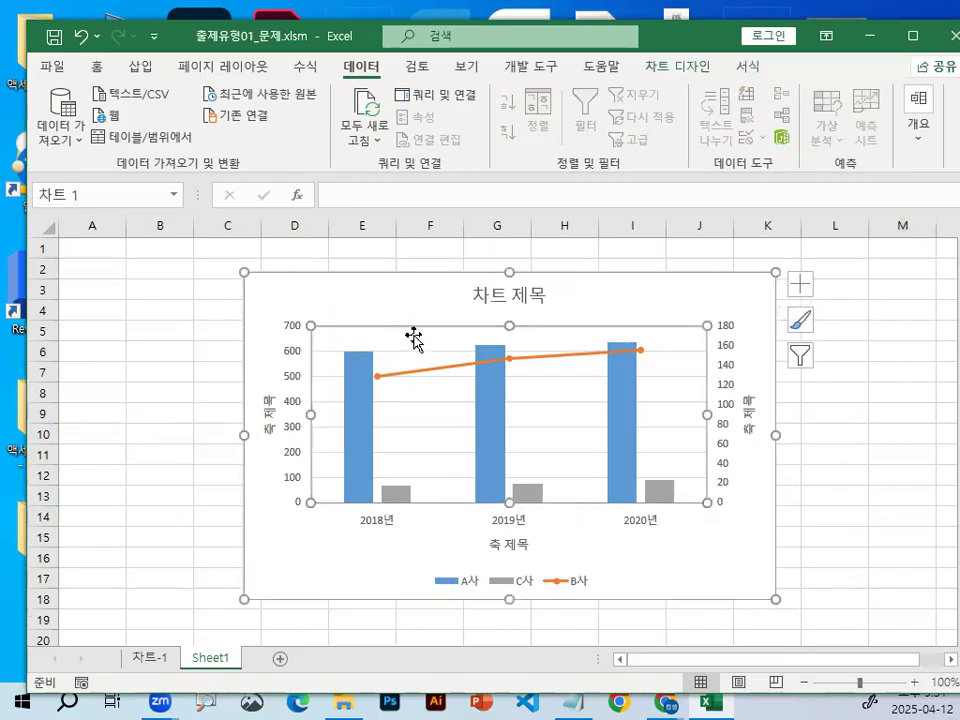
pyautogui.click(748, 66)
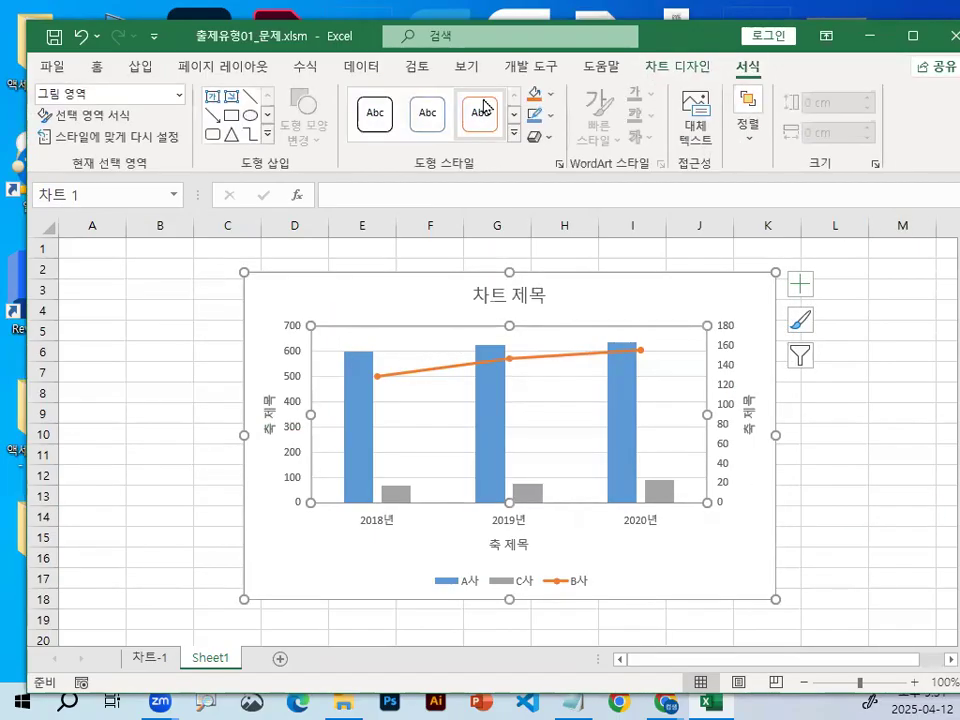
pyautogui.click(550, 94)
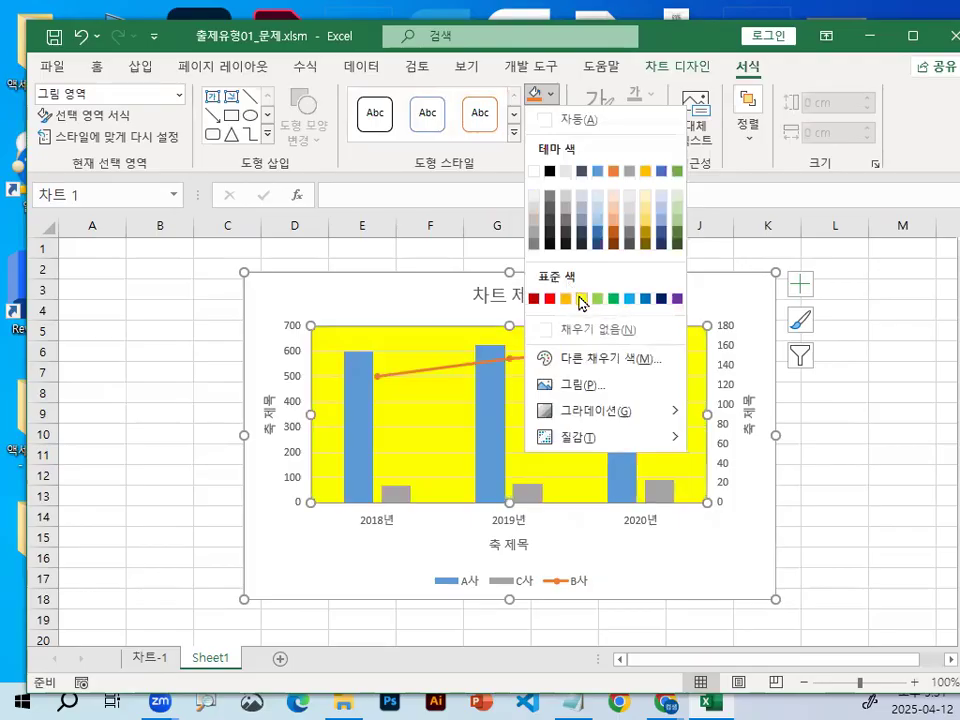
pyautogui.click(645, 204)
pyautogui.click(700, 548)
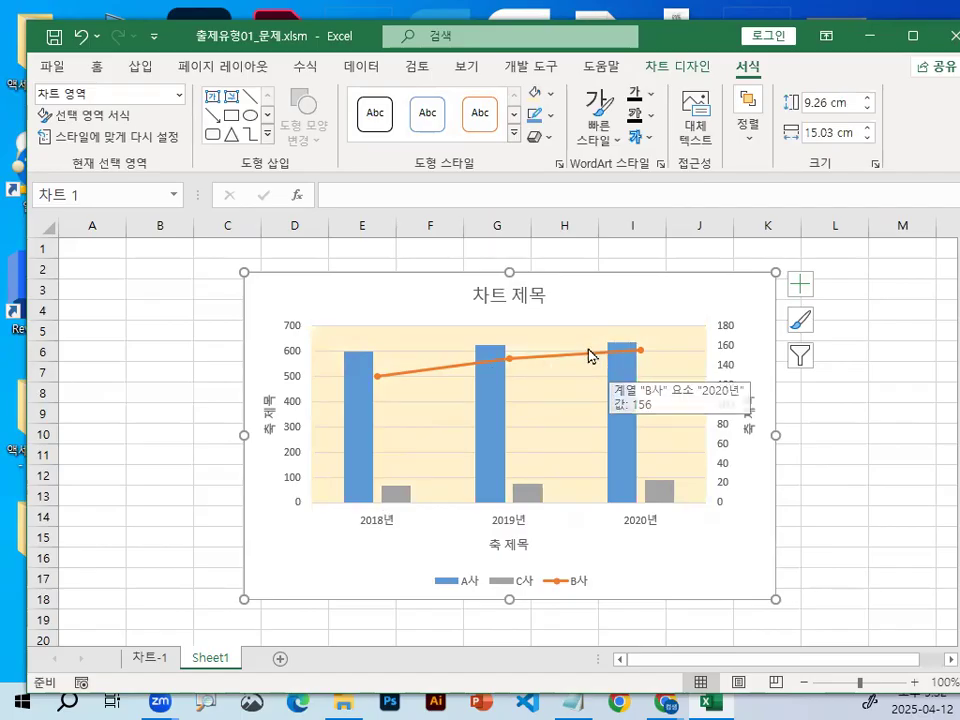
# Step: Add data labels to the B사 line series
pyautogui.click(513, 360)
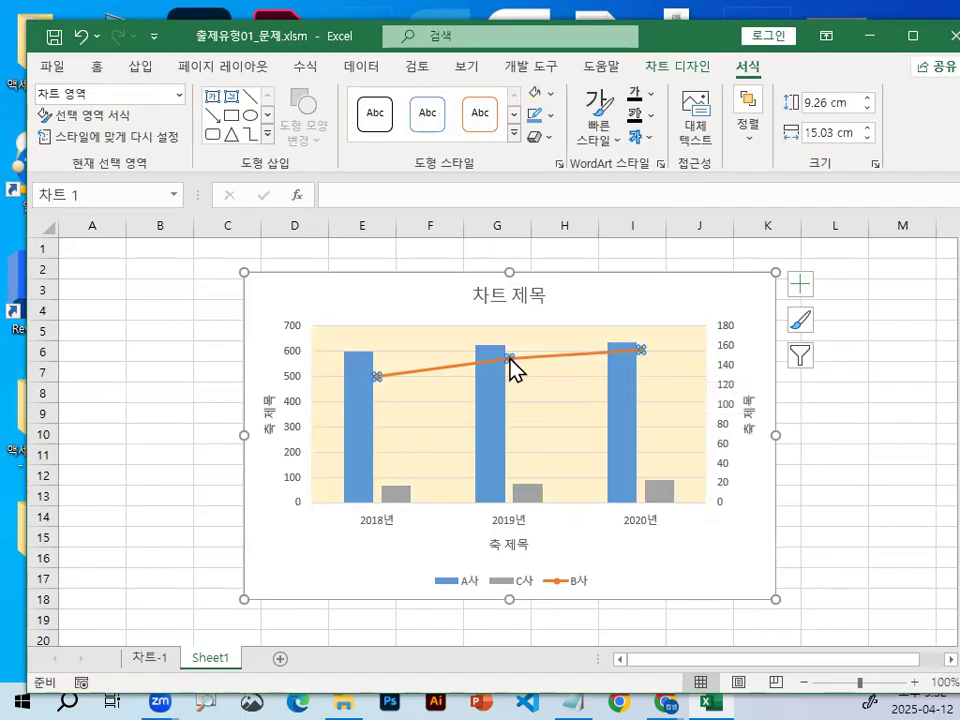
pyautogui.rightClick(516, 363)
pyautogui.click(574, 507)
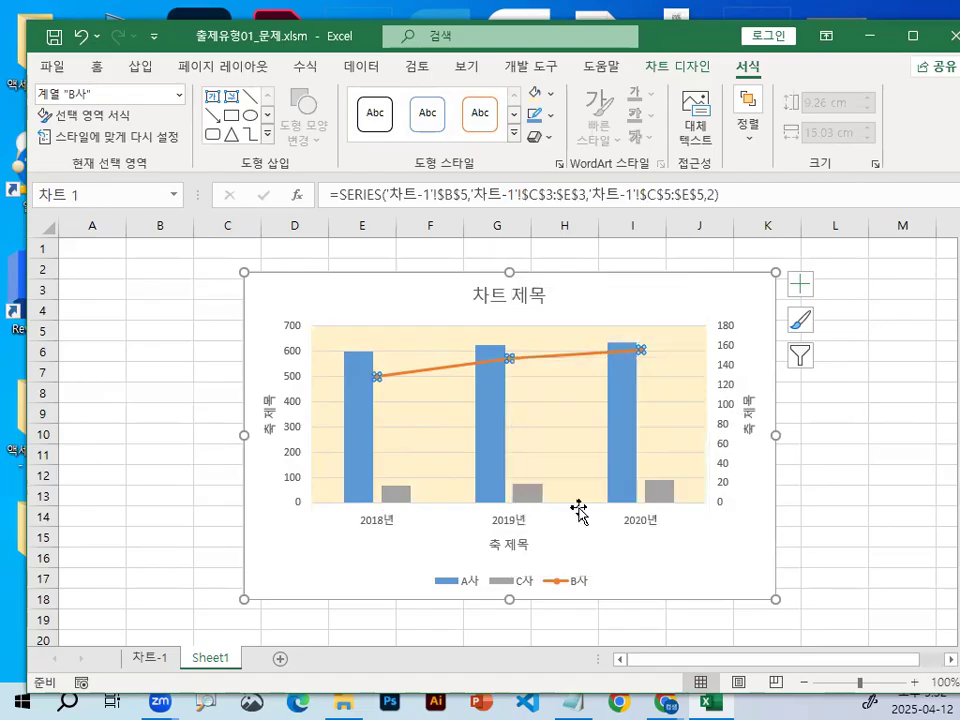
pyautogui.click(698, 588)
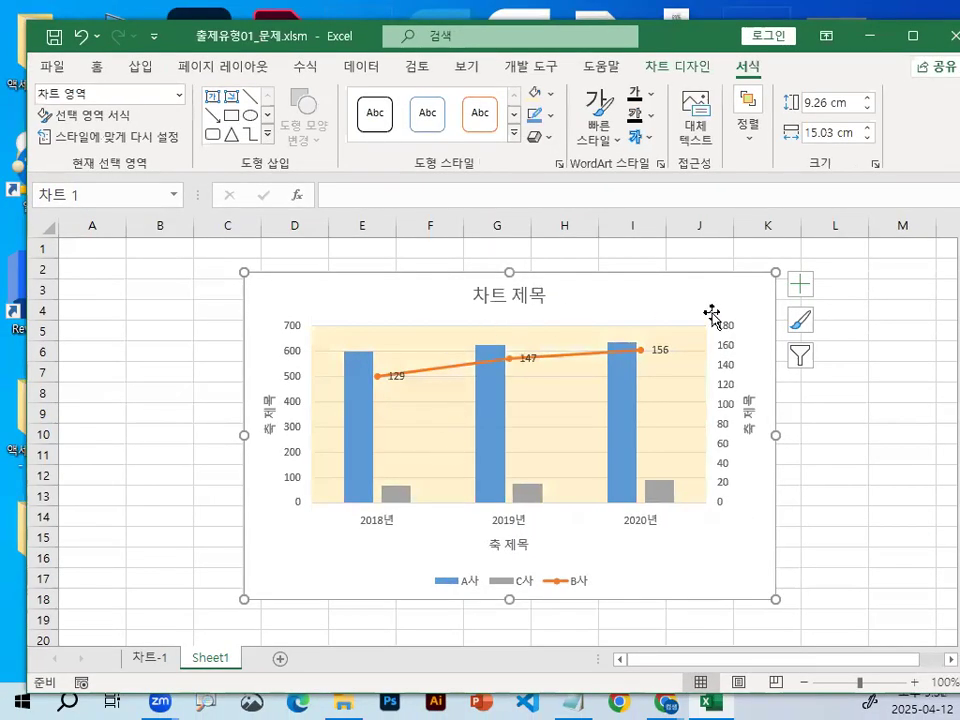
# Step: Add primary major vertical gridlines (기본 주 세로) to the chart
pyautogui.click(800, 286)
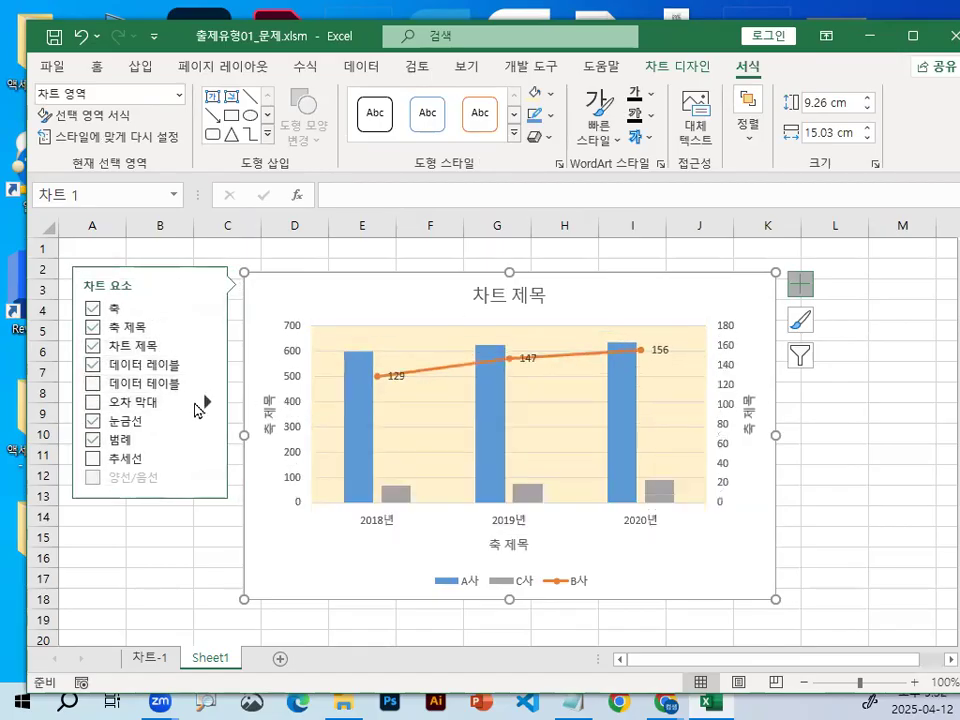
pyautogui.moveTo(210, 421)
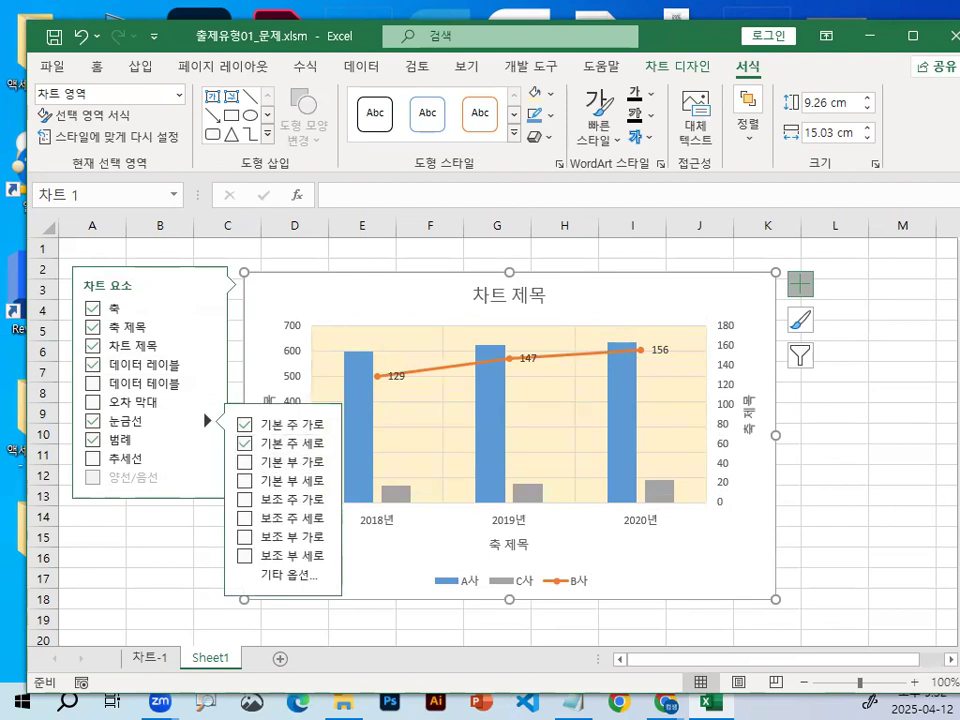
pyautogui.click(896, 477)
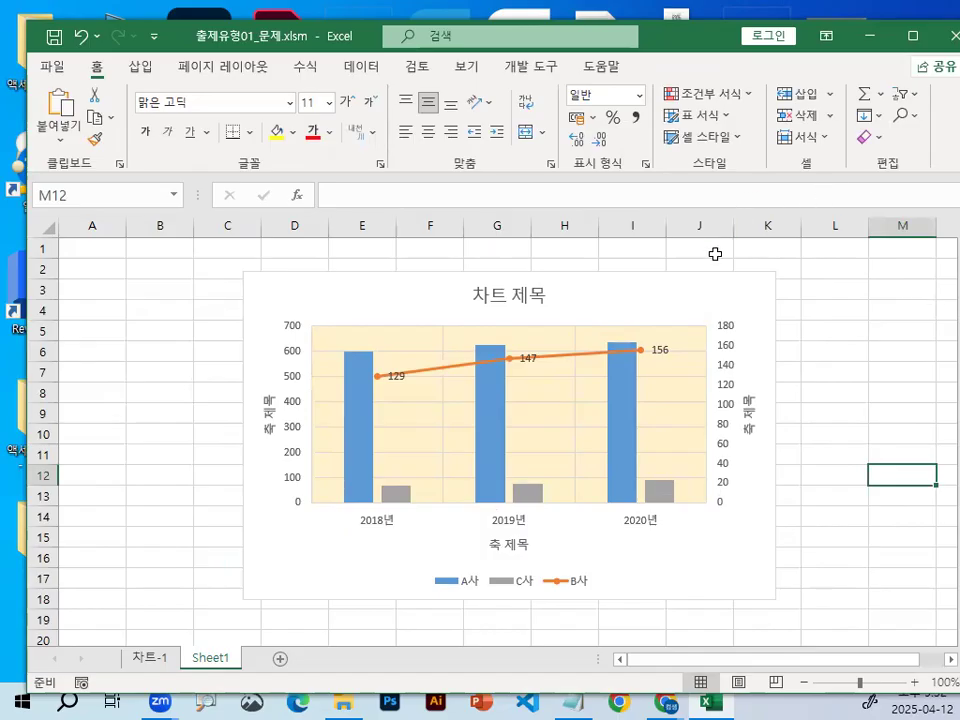
# Step: Bring the workbook window fully into view, select the chart area and mark it with a red check on the zoomed screen
pyautogui.doubleClick(697, 45)
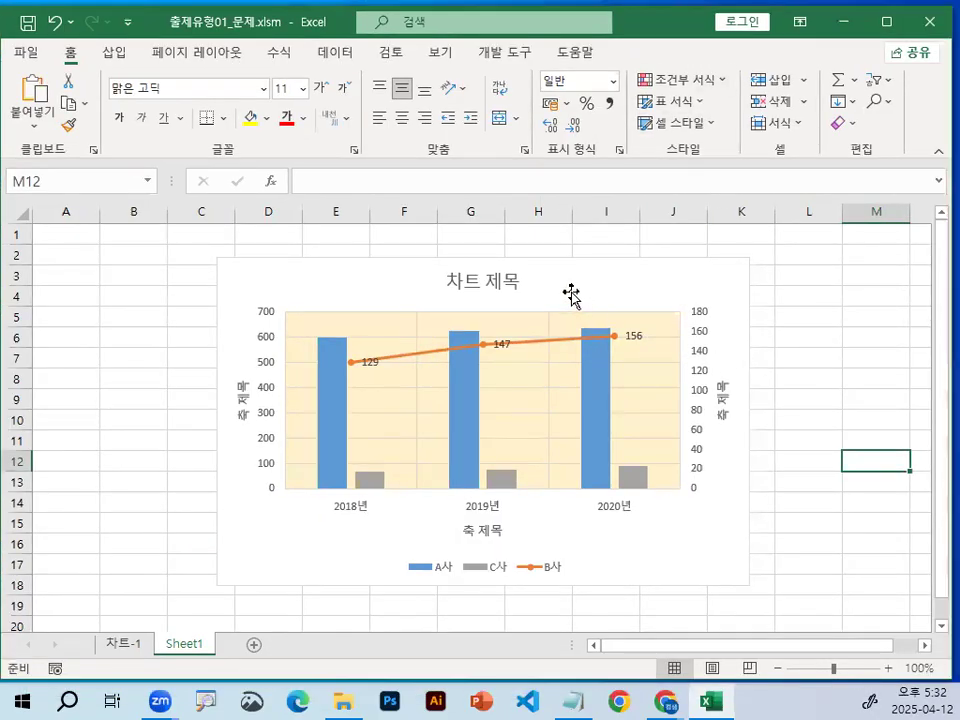
pyautogui.click(622, 281)
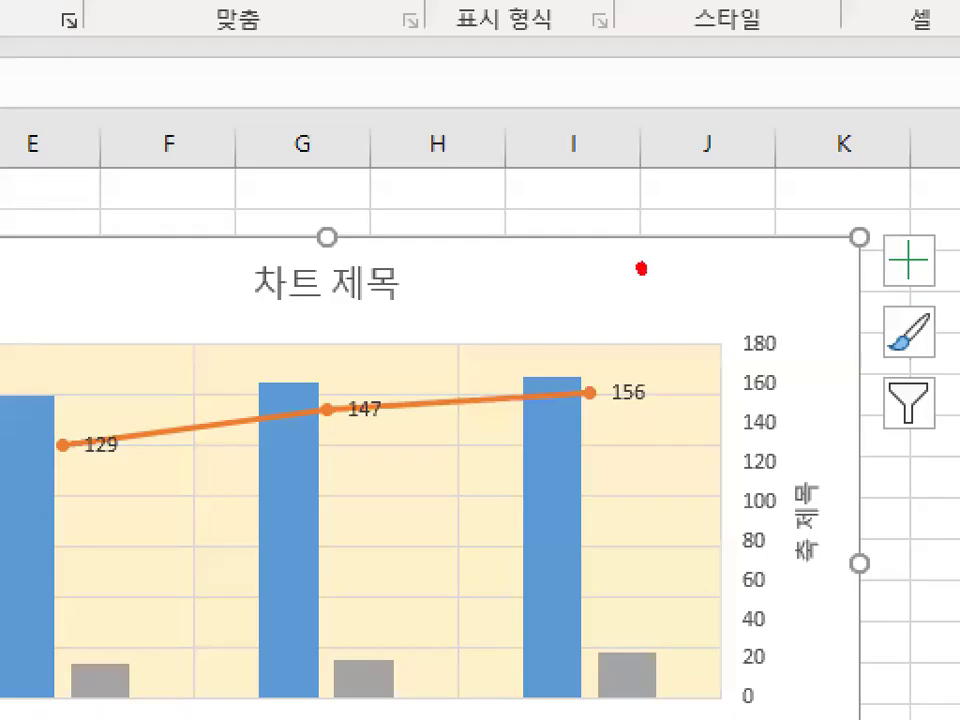
pyautogui.moveTo(641, 268); pyautogui.dragTo(820, 72)
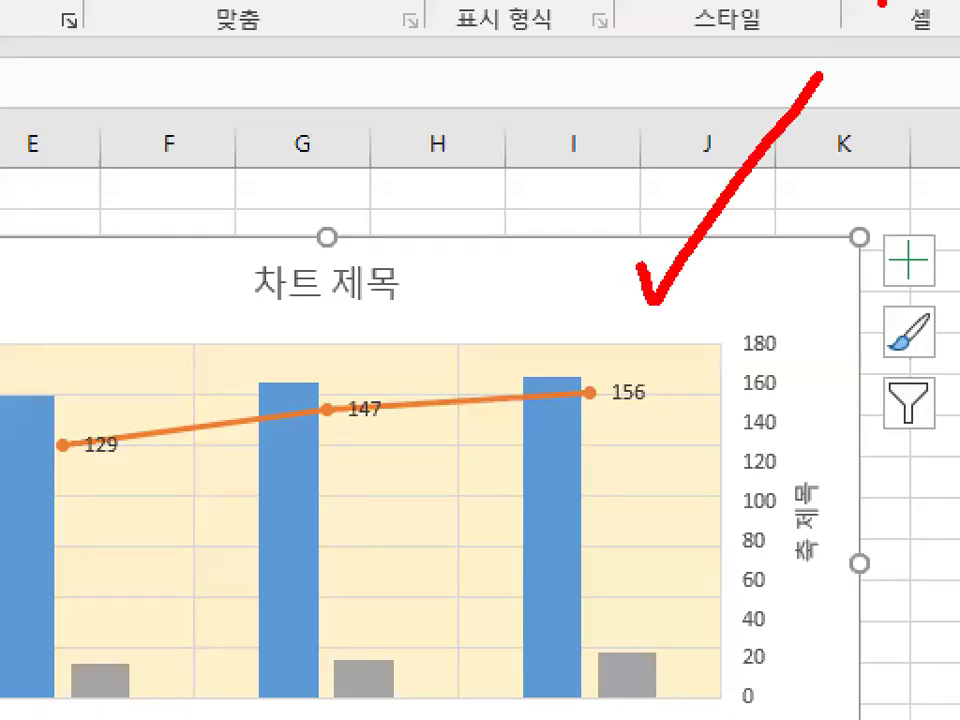
pyautogui.press('Escape')
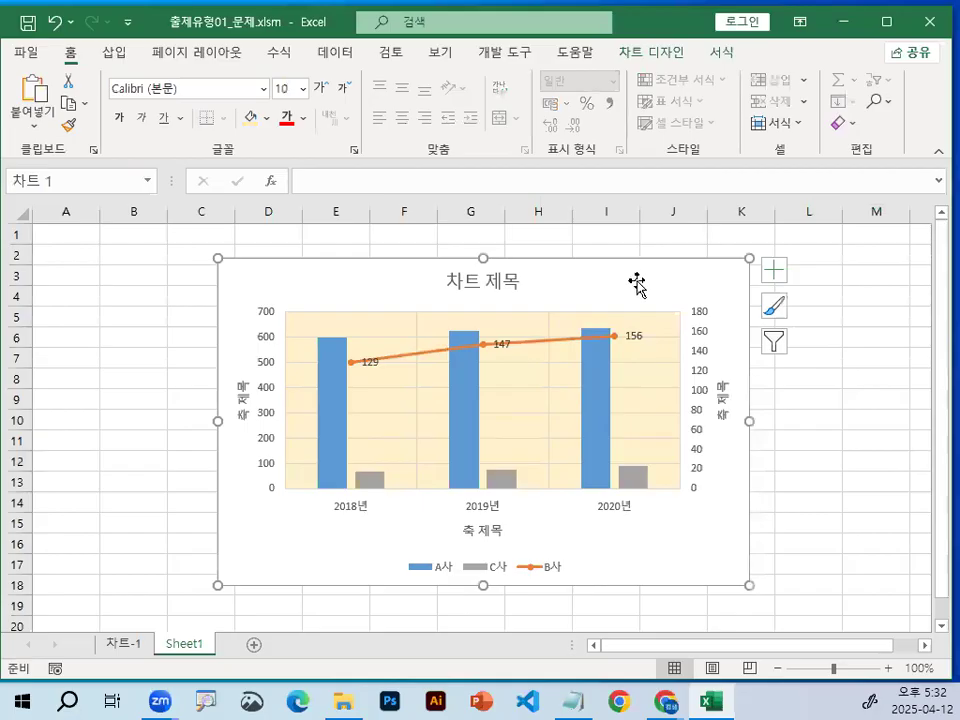
# Step: Select the chart's plot area and point it out with a red outline and check mark on the zoomed screen
pyautogui.click(520, 420)
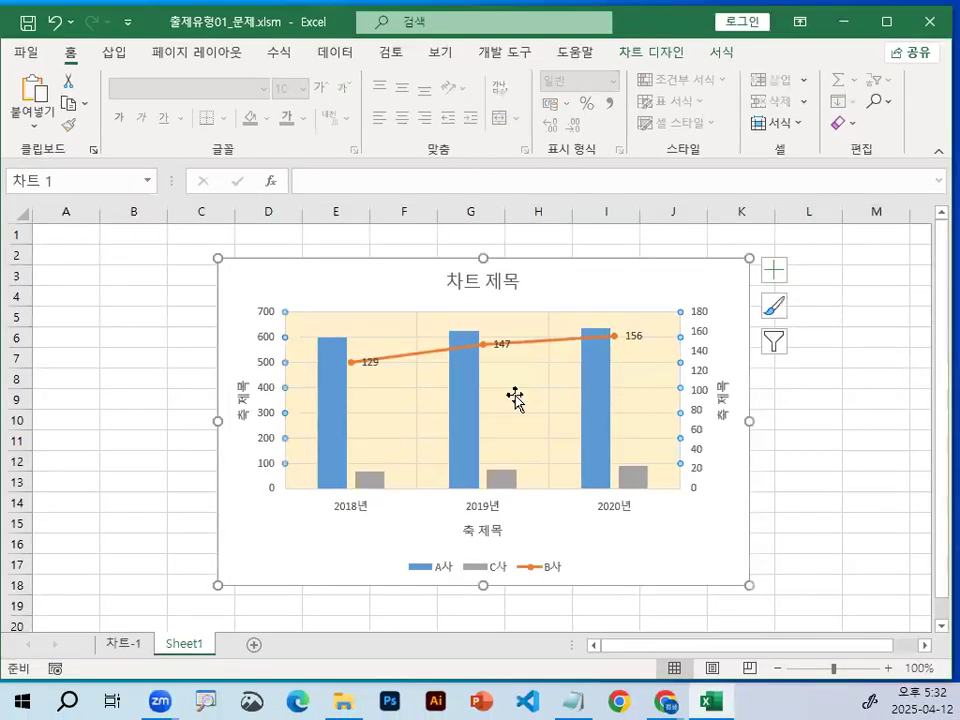
pyautogui.click(478, 418)
pyautogui.hotkey('ctrl', '1')
pyautogui.click(300, 360)
pyautogui.moveTo(285, 310); pyautogui.dragTo(281, 492)
pyautogui.moveTo(213, 198); pyautogui.dragTo(958, 194)
pyautogui.moveTo(368, 107); pyautogui.dragTo(550, 1)
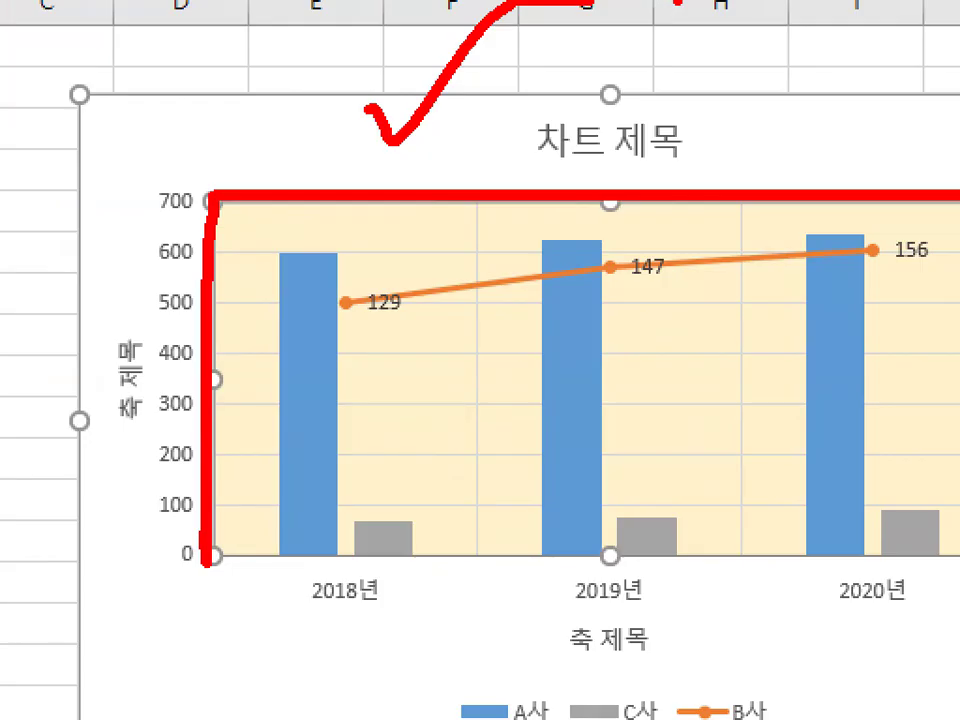
pyautogui.press('Escape')
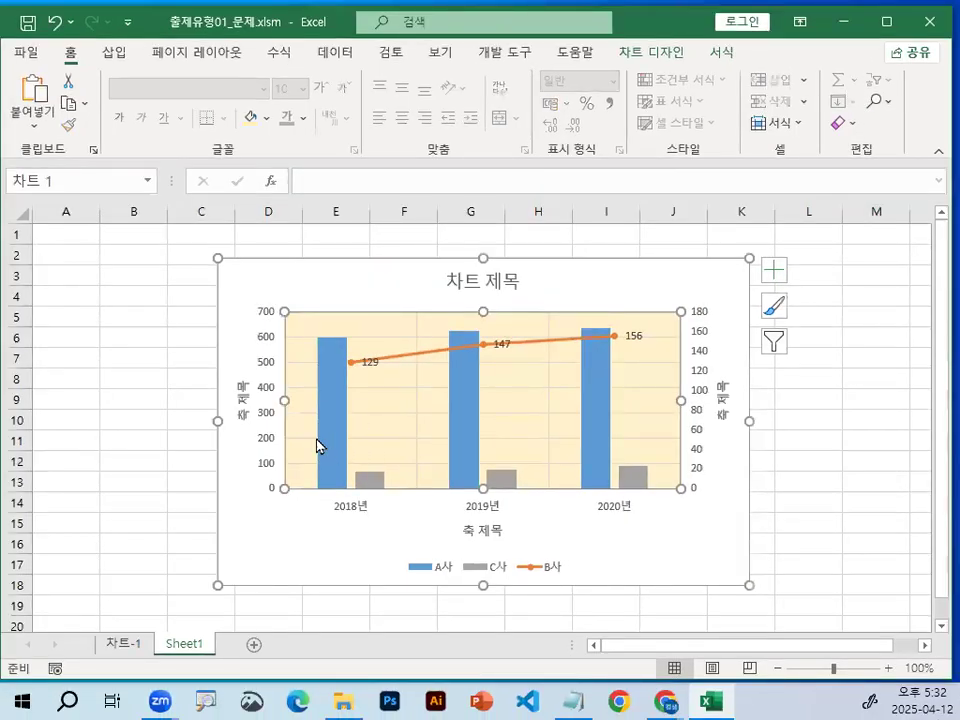
pyautogui.hotkey('ctrl', '1')
pyautogui.moveTo(372, 412)
pyautogui.mouseDown()
pyautogui.moveTo(386, 430)
pyautogui.moveTo(486, 342)
pyautogui.mouseUp()
pyautogui.press('Escape')
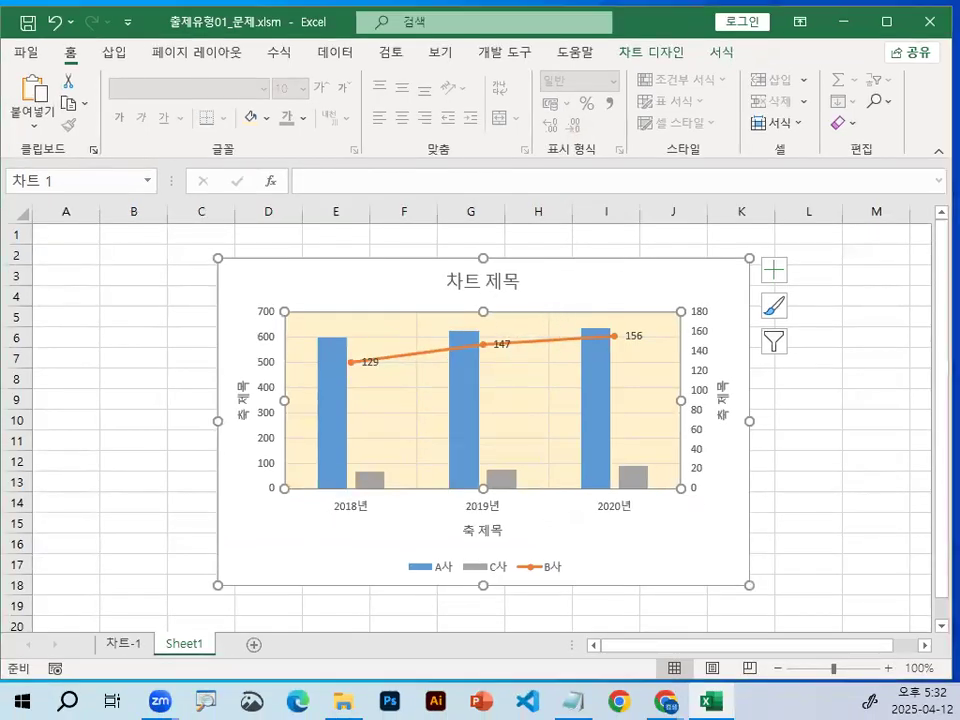
# Step: Zoom in on the chart title and point it out with a red circle and check mark
pyautogui.hotkey('ctrl', '1')
pyautogui.moveTo(527, 290)
pyautogui.mouseDown()
pyautogui.moveTo(452, 266)
pyautogui.moveTo(515, 261)
pyautogui.moveTo(547, 211)
pyautogui.mouseUp()
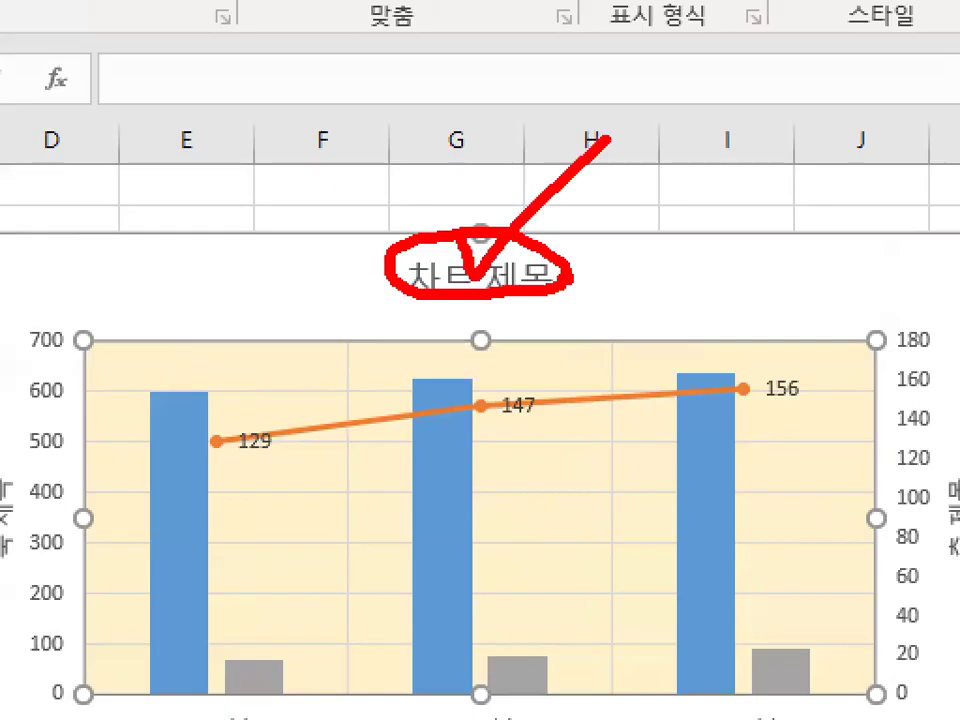
pyautogui.moveTo(607, 140); pyautogui.dragTo(677, 82)
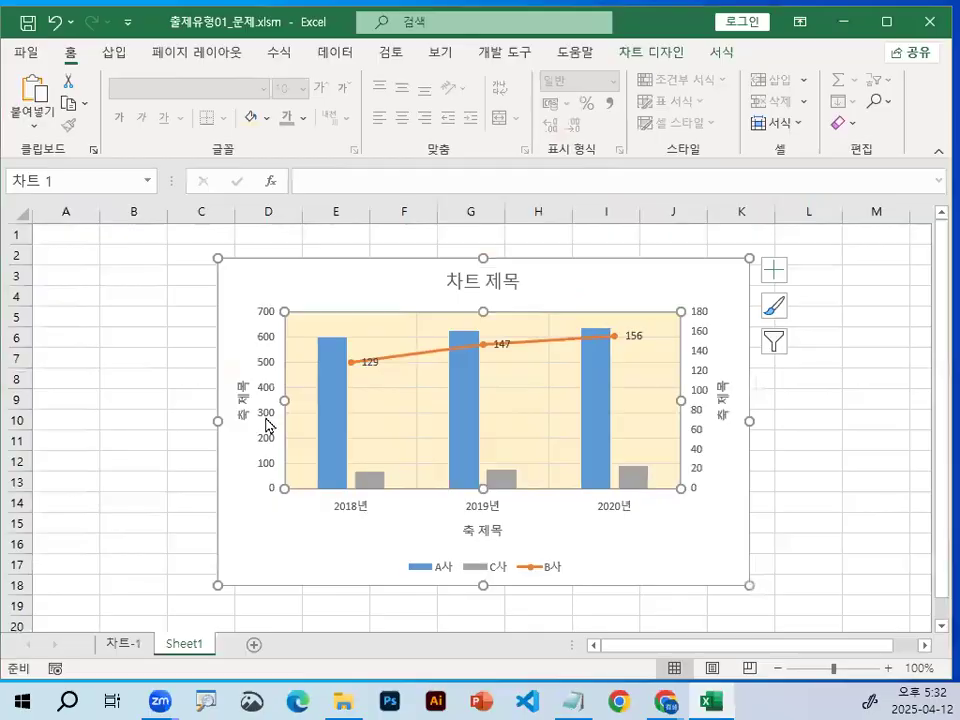
# Step: Trace the primary vertical axis line in red on the zoomed screen and circle one of its value labels
pyautogui.hotkey('ctrl', '1')
pyautogui.click(265, 412)
pyautogui.moveTo(283, 305); pyautogui.dragTo(279, 493)
pyautogui.moveTo(310, 197); pyautogui.dragTo(309, 578)
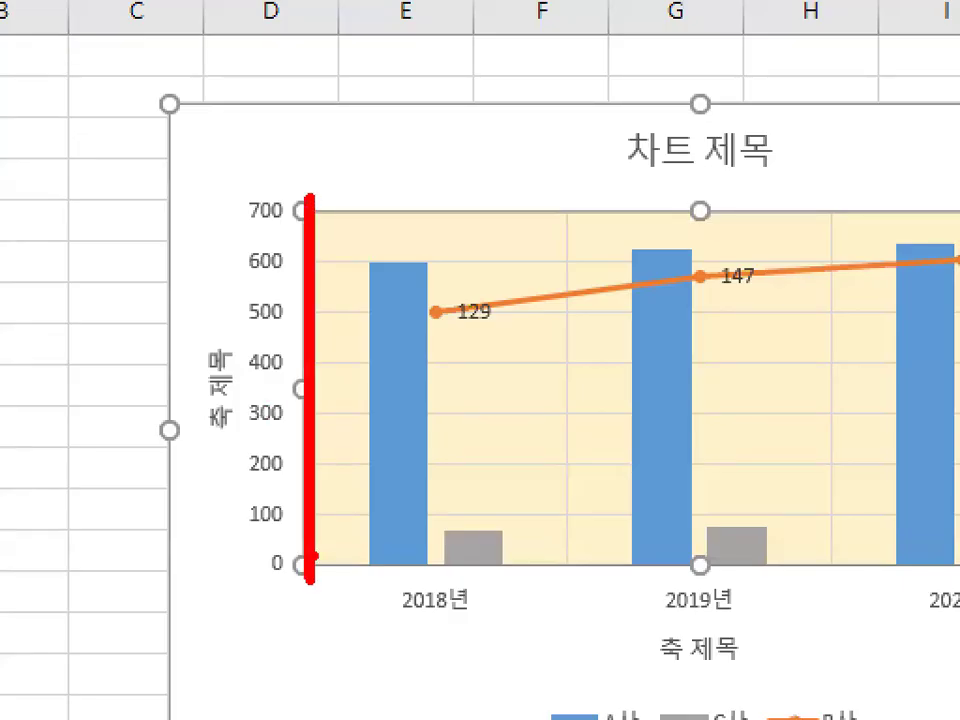
pyautogui.moveTo(276, 332); pyautogui.dragTo(300, 358)
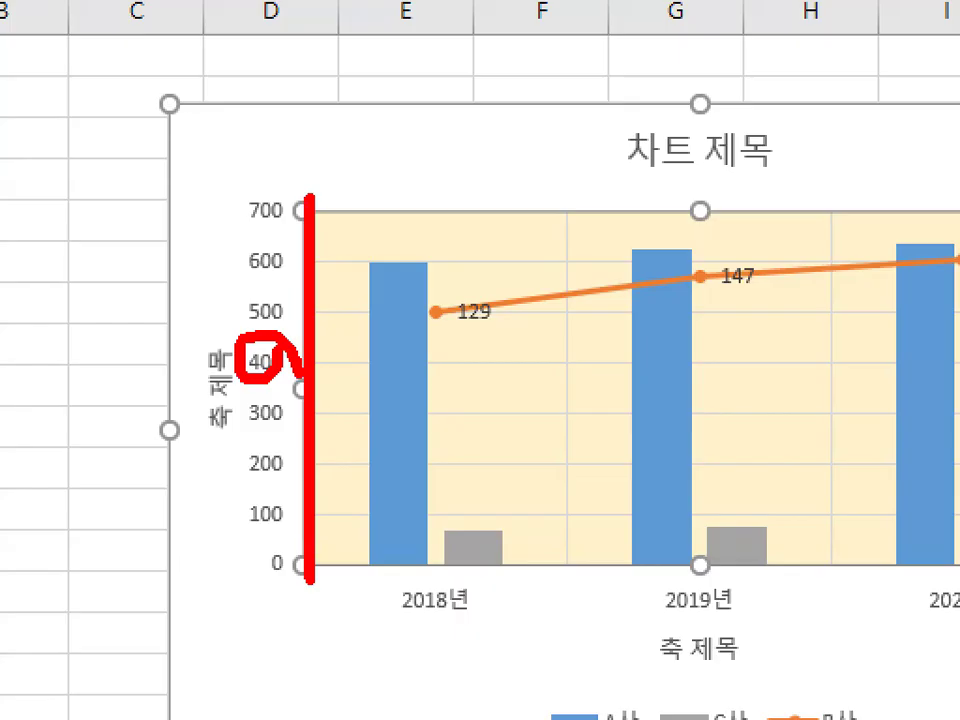
pyautogui.press('Escape')
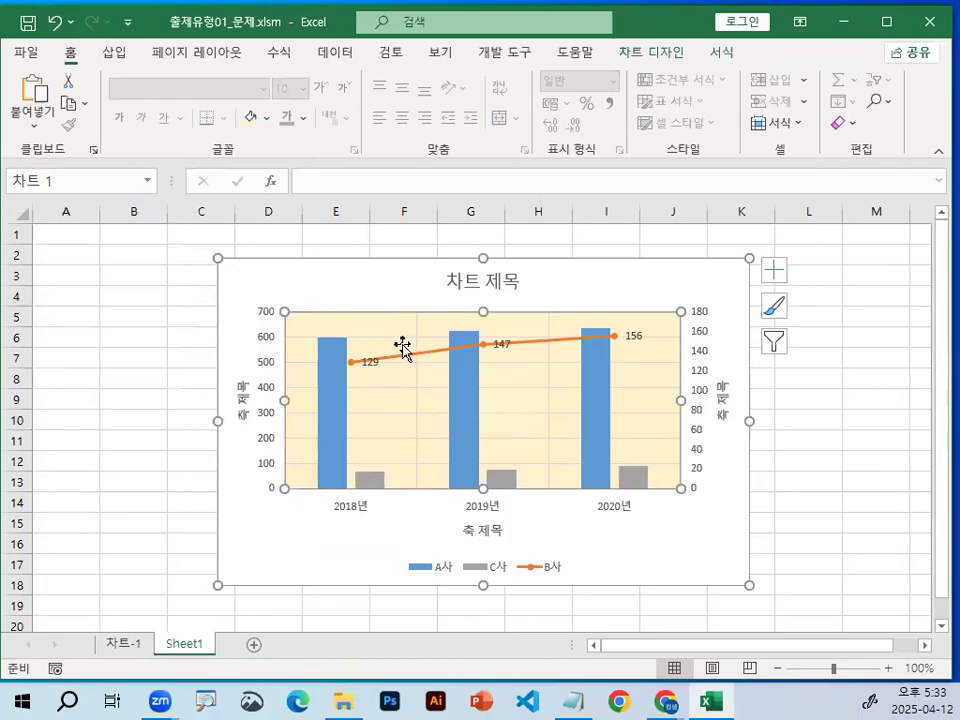
# Step: Circle the primary vertical axis title in red on the zoomed screen
pyautogui.hotkey('ctrl', '1')
pyautogui.moveTo(268, 430)
pyautogui.mouseDown()
pyautogui.moveTo(232, 449)
pyautogui.moveTo(284, 399)
pyautogui.mouseUp()
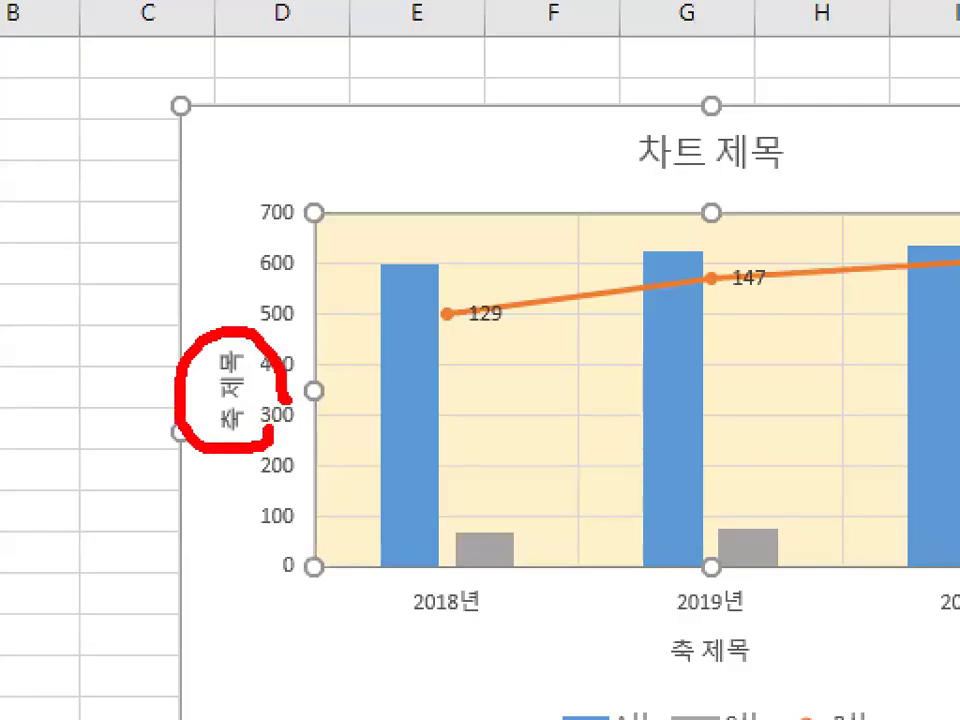
pyautogui.press('Escape')
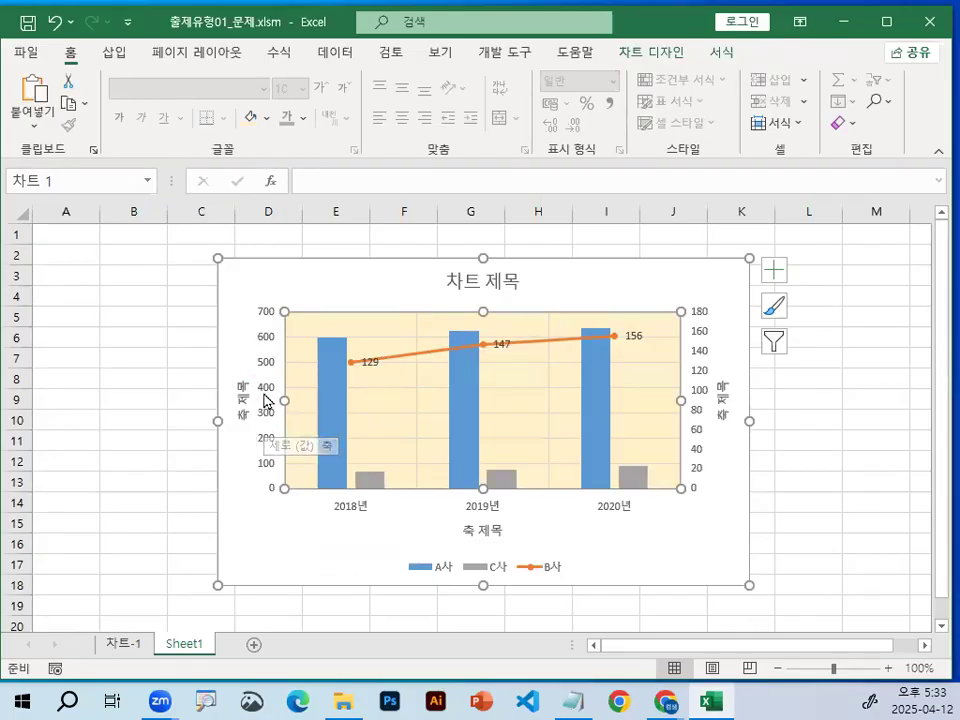
# Step: Circle one A사 column and the B사 line series in red on the zoomed screen
pyautogui.hotkey('ctrl', '1')
pyautogui.click(317, 438)
pyautogui.moveTo(379, 406)
pyautogui.mouseDown()
pyautogui.moveTo(376, 422)
pyautogui.moveTo(378, 400)
pyautogui.mouseUp()
pyautogui.moveTo(548, 268); pyautogui.dragTo(566, 291)
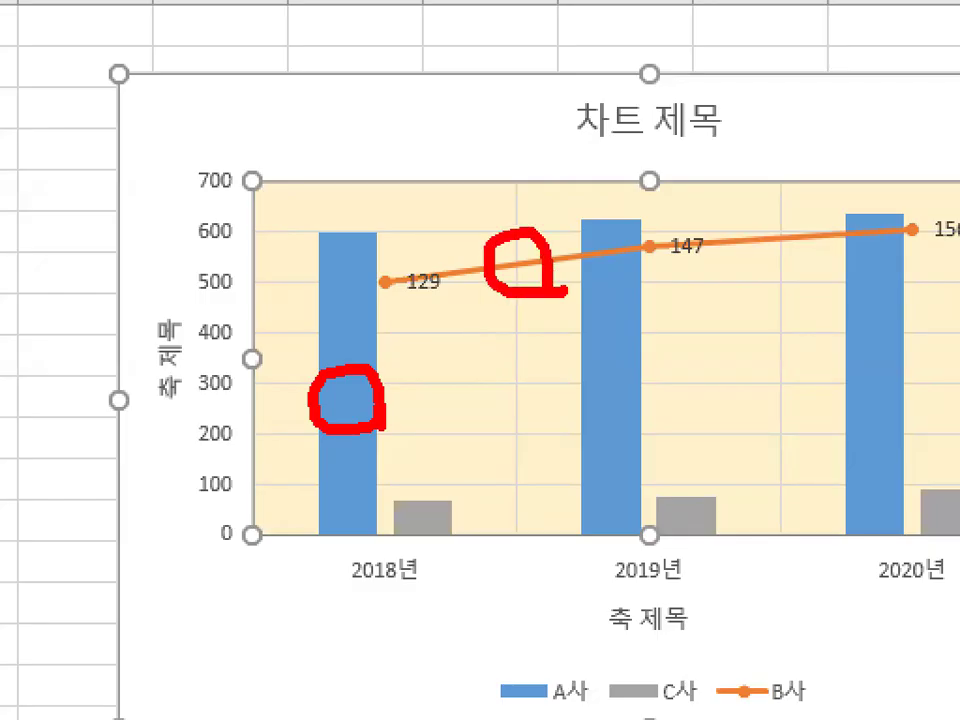
pyautogui.press('Escape')
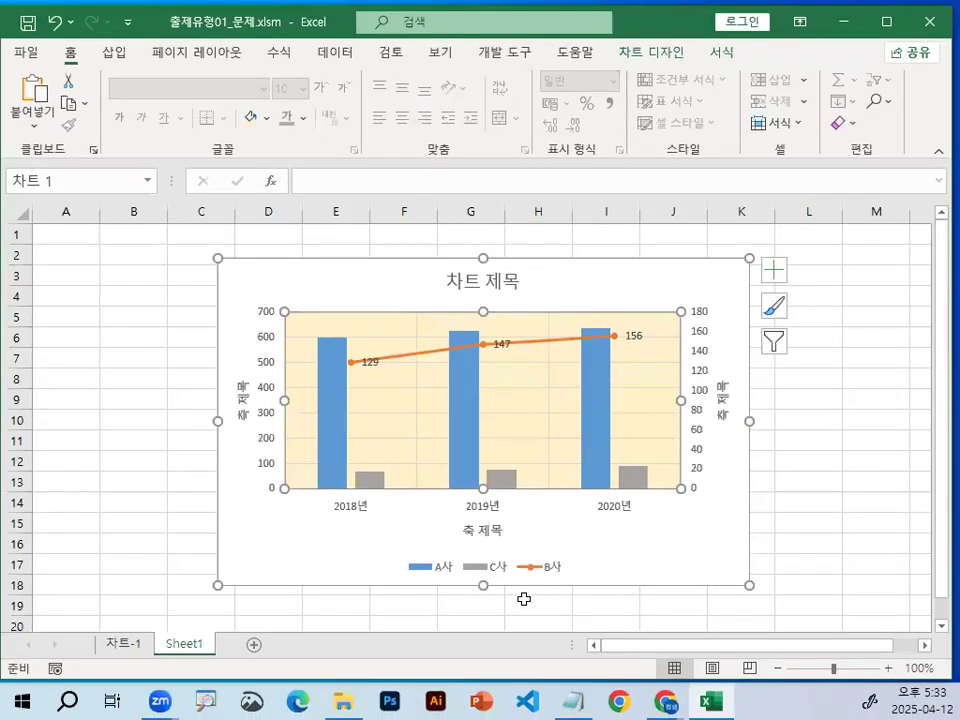
# Step: Zoom in on the lower part of the chart and circle the legend in red
pyautogui.hotkey('ctrl', '1')
pyautogui.click(483, 579)
pyautogui.moveTo(649, 568); pyautogui.dragTo(678, 564)
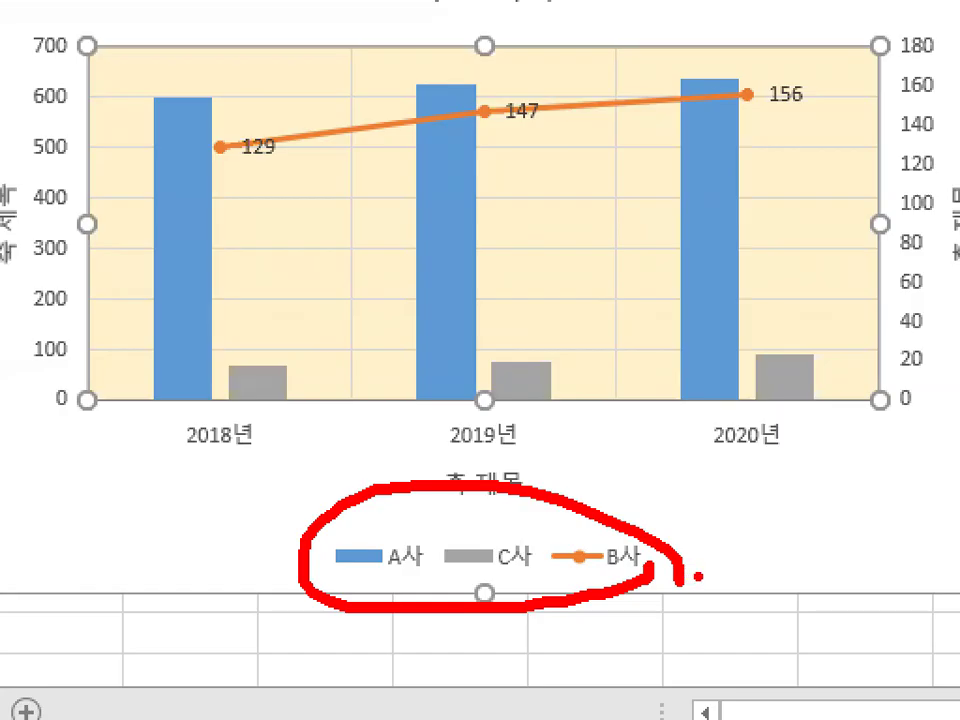
pyautogui.press('Escape')
pyautogui.hotkey('ctrl', '1')
pyautogui.moveTo(543, 578)
pyautogui.mouseDown()
pyautogui.moveTo(531, 581)
pyautogui.moveTo(552, 586)
pyautogui.mouseUp()
pyautogui.press('Escape')
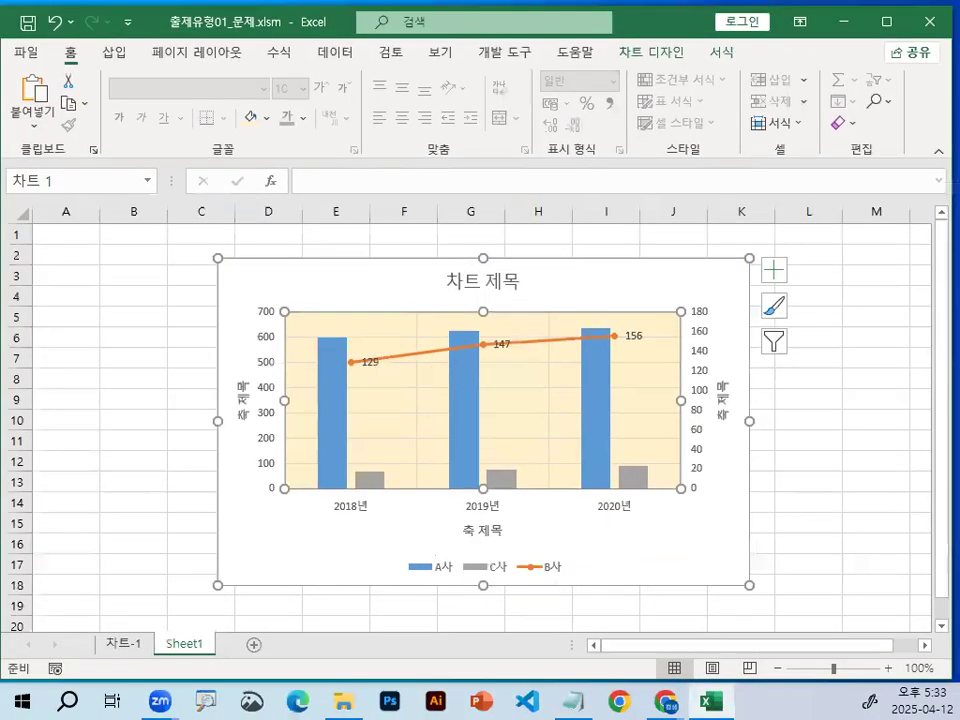
# Step: Mark the columns, the line series and their matching legend entries in red on the zoomed screen
pyautogui.hotkey('ctrl', '1')
pyautogui.moveTo(318, 370); pyautogui.dragTo(347, 411)
pyautogui.moveTo(375, 452)
pyautogui.mouseDown()
pyautogui.moveTo(429, 474)
pyautogui.moveTo(392, 448)
pyautogui.mouseUp()
pyautogui.moveTo(604, 382); pyautogui.dragTo(628, 406)
pyautogui.moveTo(458, 630)
pyautogui.mouseDown()
pyautogui.moveTo(476, 652)
pyautogui.moveTo(462, 621)
pyautogui.mouseUp()
pyautogui.moveTo(580, 647)
pyautogui.mouseDown()
pyautogui.moveTo(524, 640)
pyautogui.moveTo(580, 632)
pyautogui.mouseUp()
pyautogui.moveTo(708, 659); pyautogui.dragTo(712, 672)
pyautogui.moveTo(752, 622)
pyautogui.mouseDown()
pyautogui.moveTo(760, 672)
pyautogui.moveTo(800, 660)
pyautogui.mouseUp()
pyautogui.press('Escape')
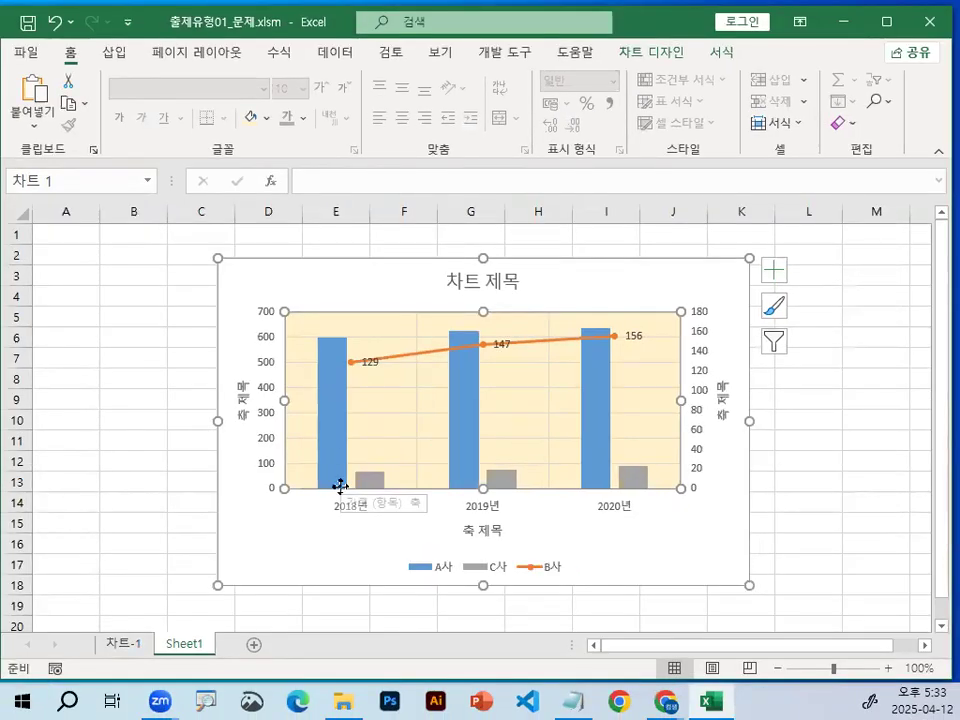
# Step: Clear the plot area selection and point out the legend with a red circle and check mark
pyautogui.press('Escape')
pyautogui.hotkey('ctrl', '1')
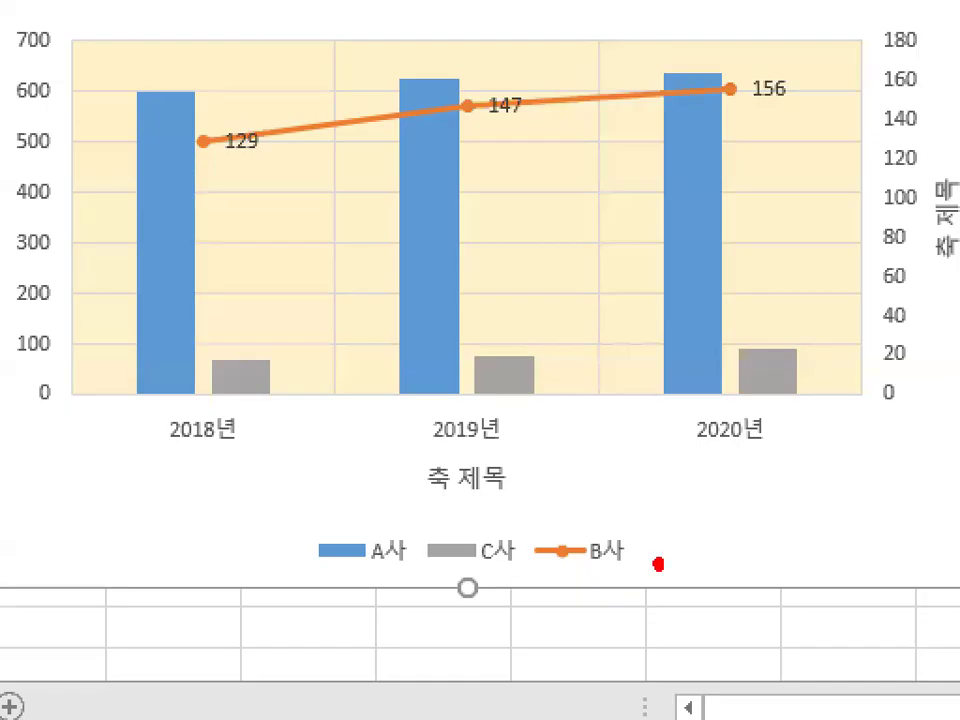
pyautogui.moveTo(658, 564); pyautogui.dragTo(660, 568)
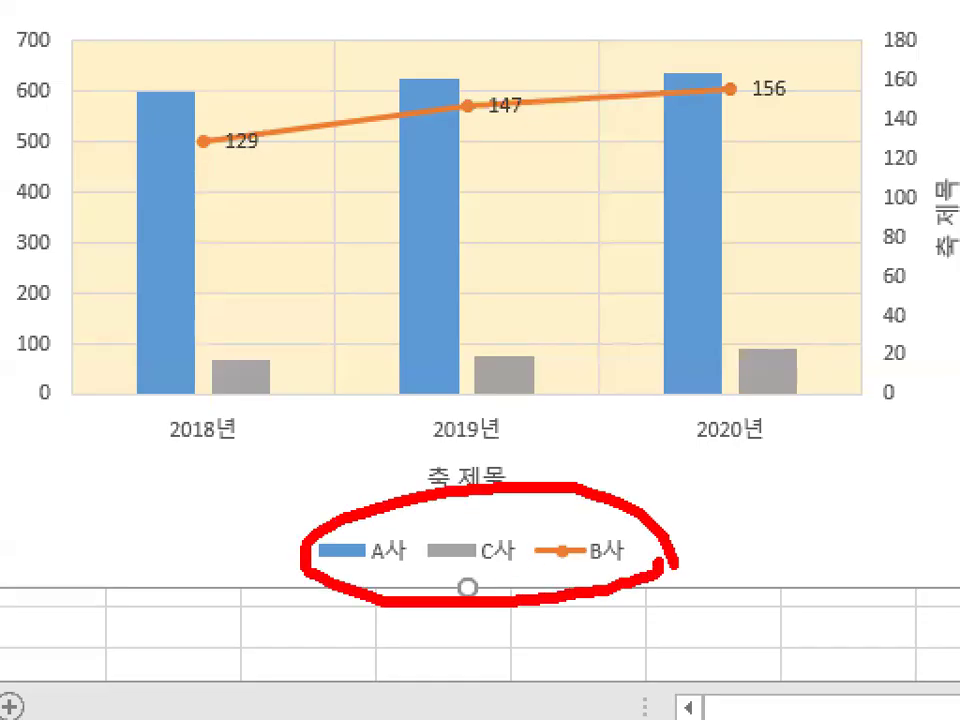
pyautogui.moveTo(373, 508); pyautogui.dragTo(420, 483)
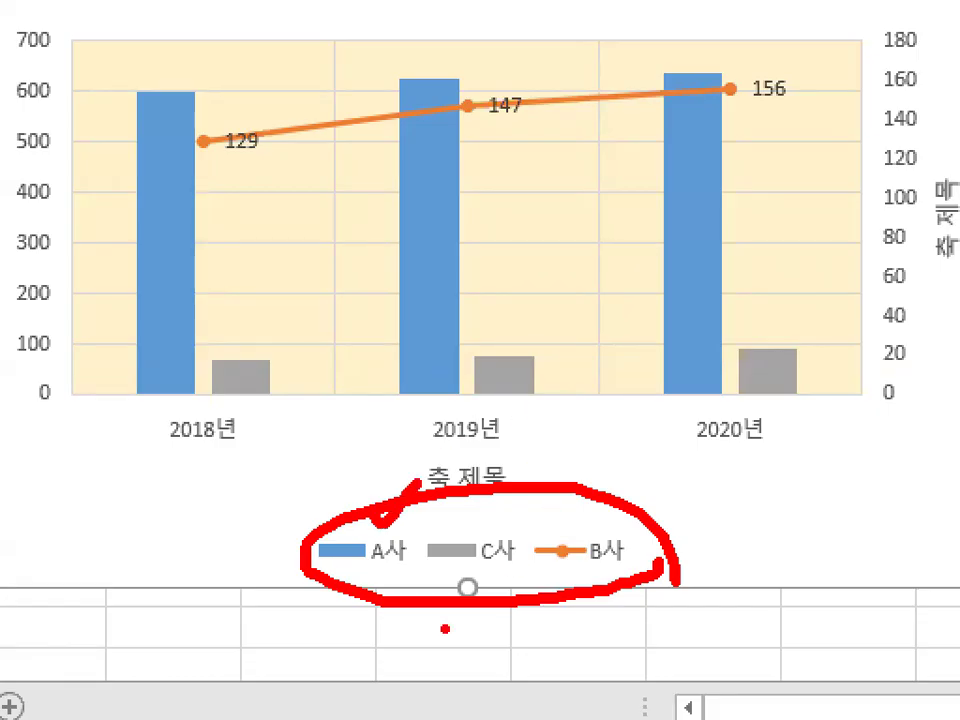
pyautogui.press('Escape')
# Step: Select the A사 series and point out the secondary vertical axis labels with a red circle and check mark
pyautogui.click(328, 408)
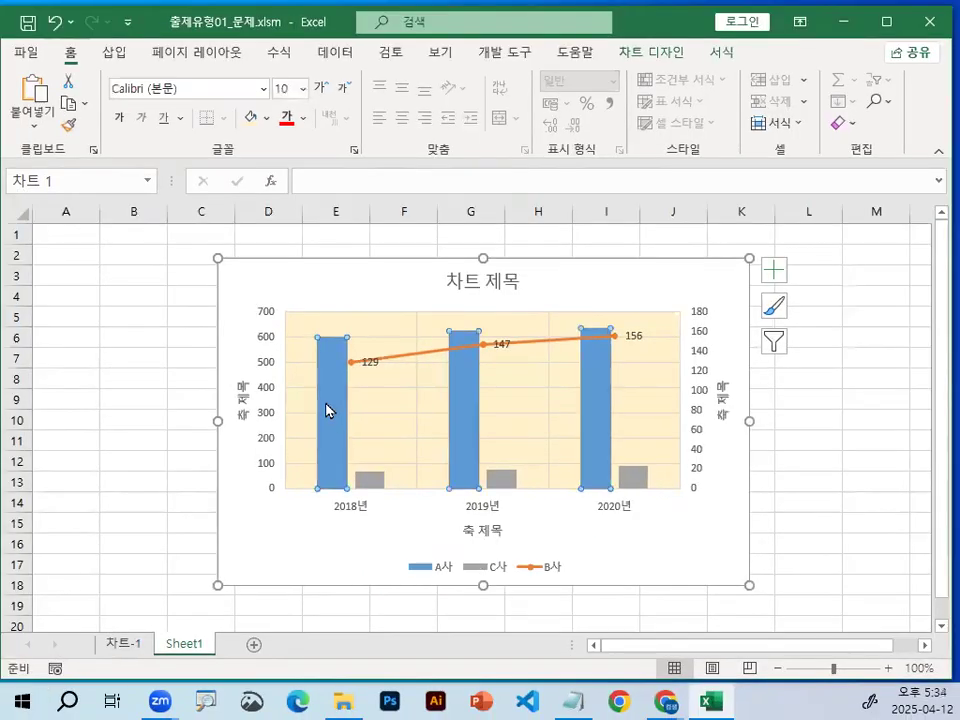
pyautogui.hotkey('ctrl', '1')
pyautogui.press('Escape')
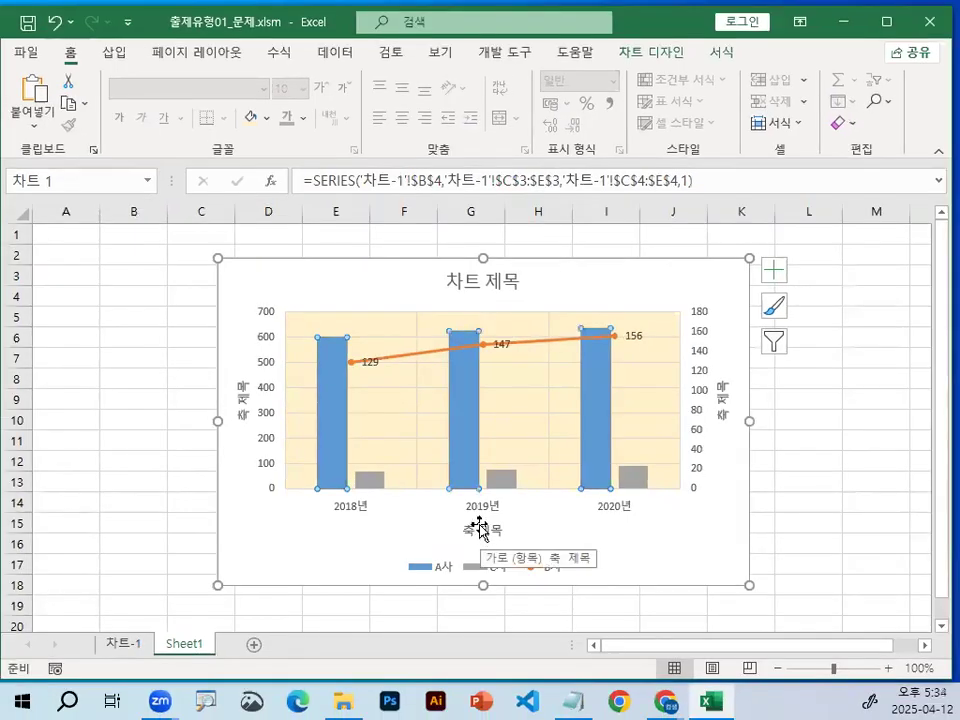
pyautogui.hotkey('ctrl', '1')
pyautogui.moveTo(734, 351)
pyautogui.mouseDown()
pyautogui.moveTo(725, 403)
pyautogui.moveTo(606, 454)
pyautogui.moveTo(746, 352)
pyautogui.moveTo(750, 425)
pyautogui.mouseUp()
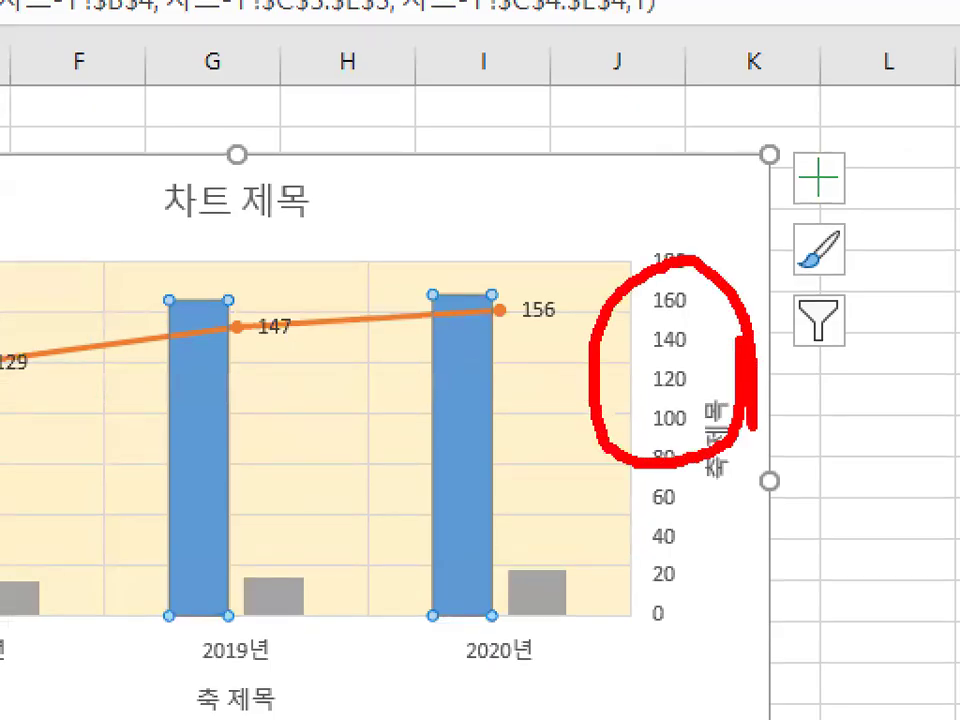
pyautogui.moveTo(656, 270)
pyautogui.mouseDown()
pyautogui.moveTo(672, 350)
pyautogui.moveTo(765, 189)
pyautogui.mouseUp()
pyautogui.press('Escape')
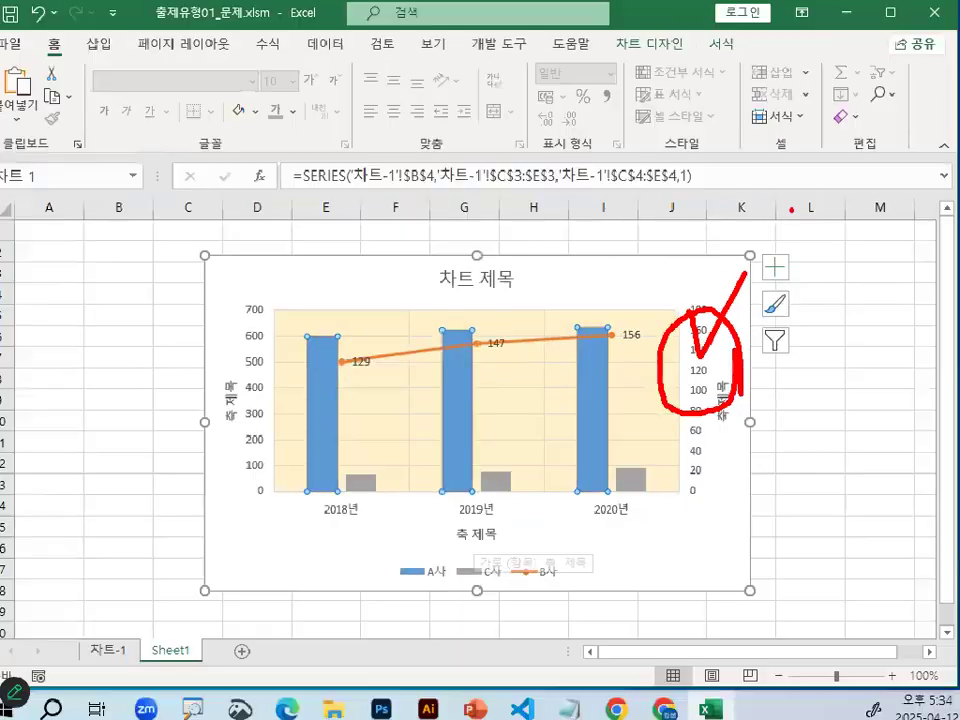
# Step: Mark the primary vertical axis and the secondary vertical axis in red on the zoomed screen
pyautogui.hotkey('ctrl', '1')
pyautogui.moveTo(283, 372)
pyautogui.mouseDown()
pyautogui.moveTo(254, 422)
pyautogui.moveTo(287, 361)
pyautogui.mouseUp()
pyautogui.press('Escape')
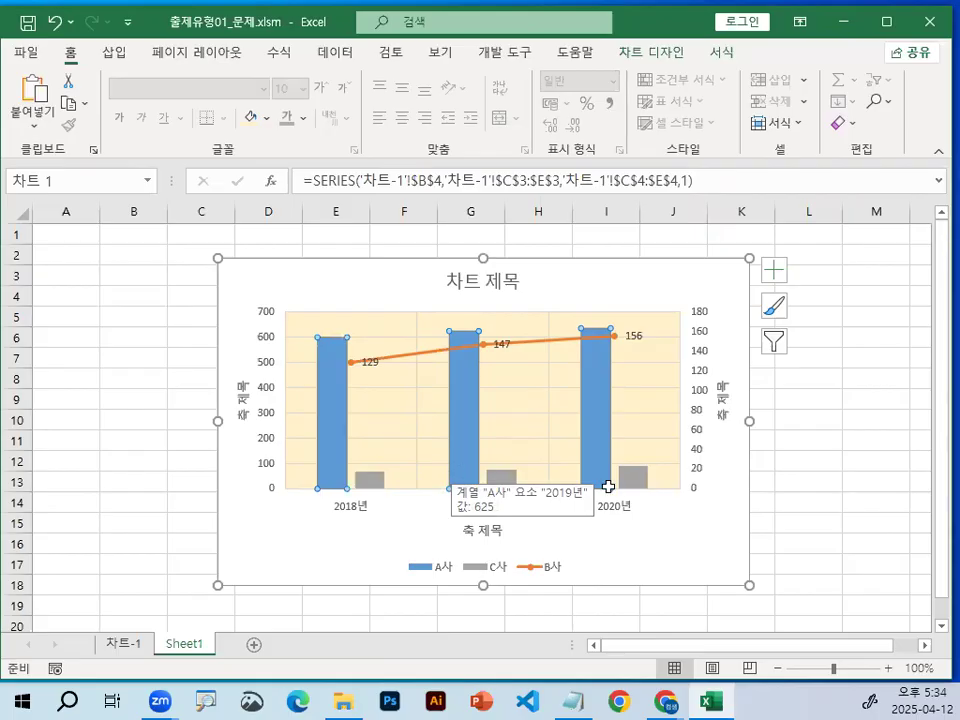
pyautogui.hotkey('ctrl', '1')
pyautogui.moveTo(736, 414)
pyautogui.mouseDown()
pyautogui.moveTo(727, 427)
pyautogui.moveTo(753, 378)
pyautogui.moveTo(761, 411)
pyautogui.mouseUp()
pyautogui.press('Escape')
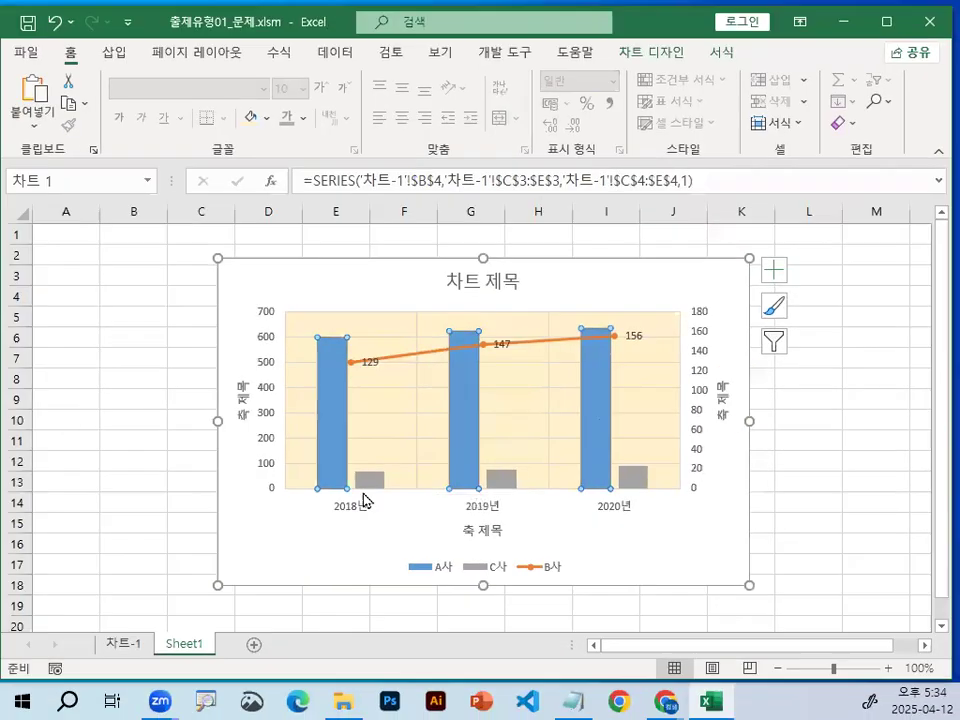
# Step: Circle the minimum value 0 of the primary vertical axis in red on the zoomed screen
pyautogui.hotkey('ctrl', '1')
pyautogui.click(240, 510)
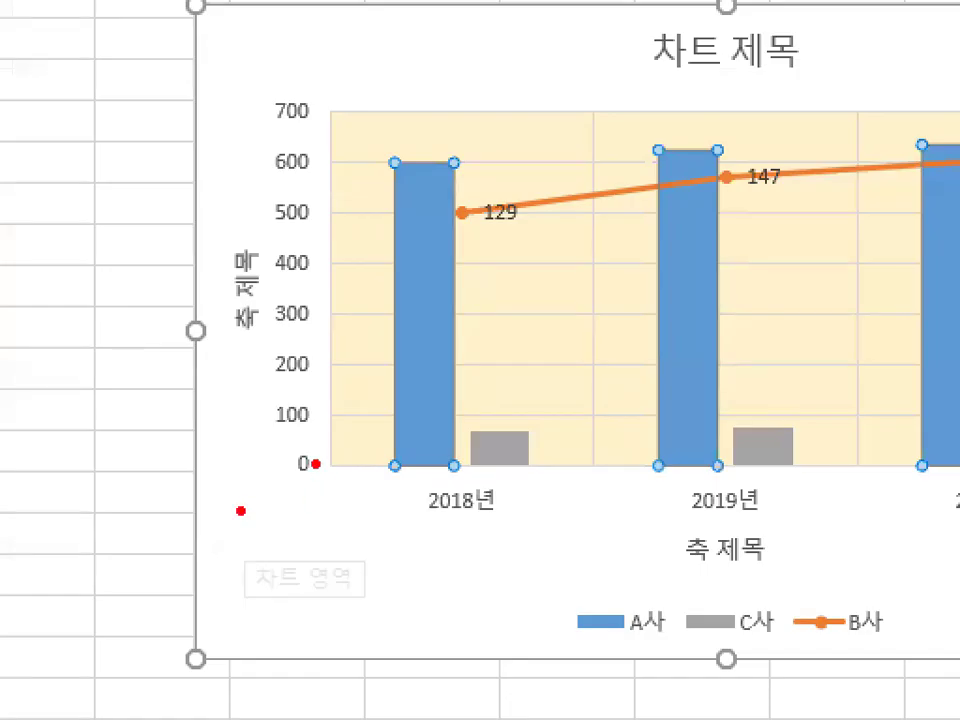
pyautogui.moveTo(313, 481)
pyautogui.mouseDown()
pyautogui.moveTo(300, 442)
pyautogui.moveTo(322, 474)
pyautogui.mouseUp()
pyautogui.press('Escape')
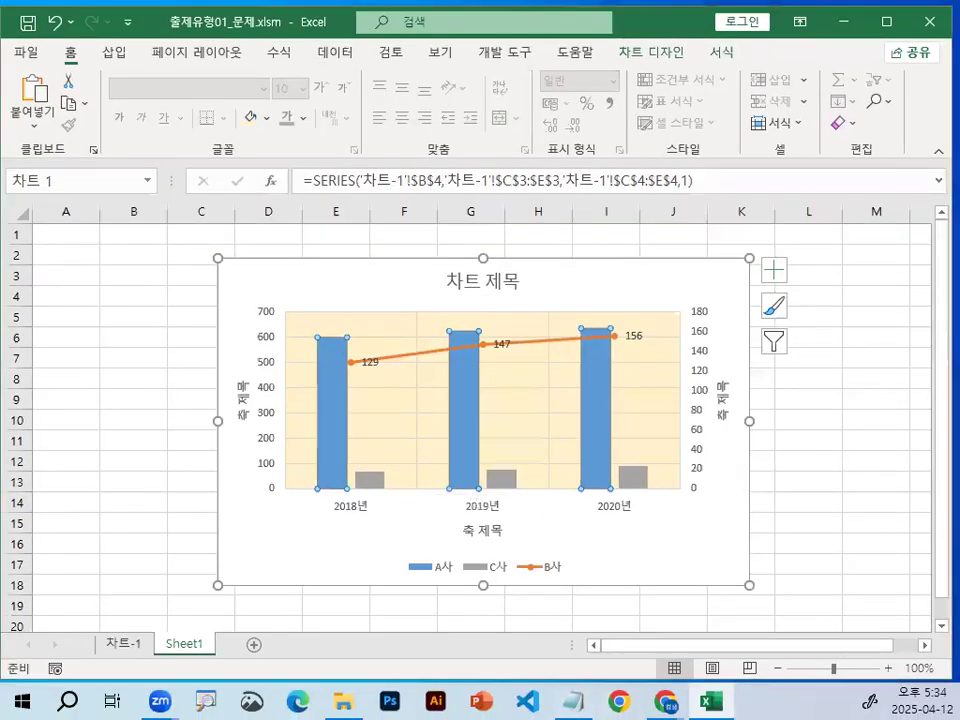
# Step: Circle the secondary vertical axis's minimum 0 and maximum 180 in red on the zoomed screen
pyautogui.hotkey('ctrl', '1')
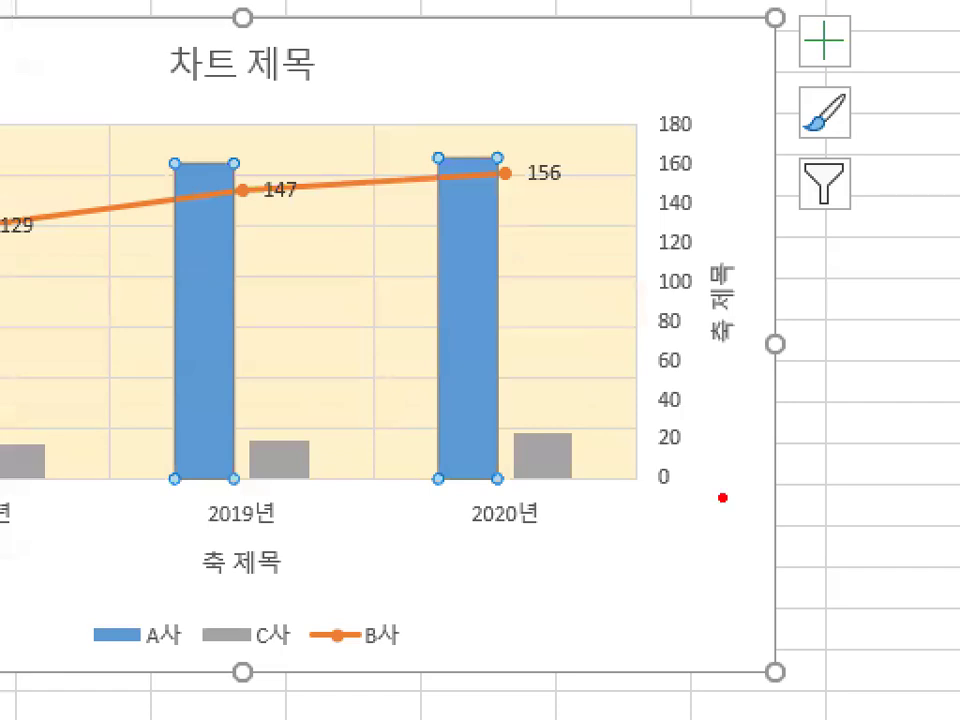
pyautogui.moveTo(678, 484); pyautogui.dragTo(657, 461)
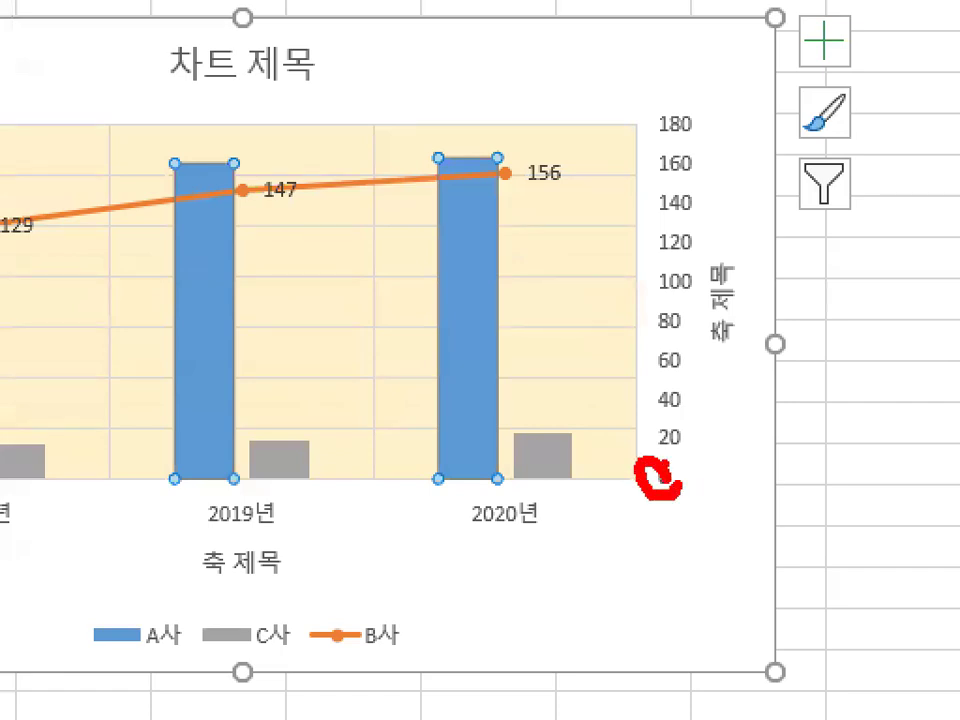
pyautogui.press('Escape')
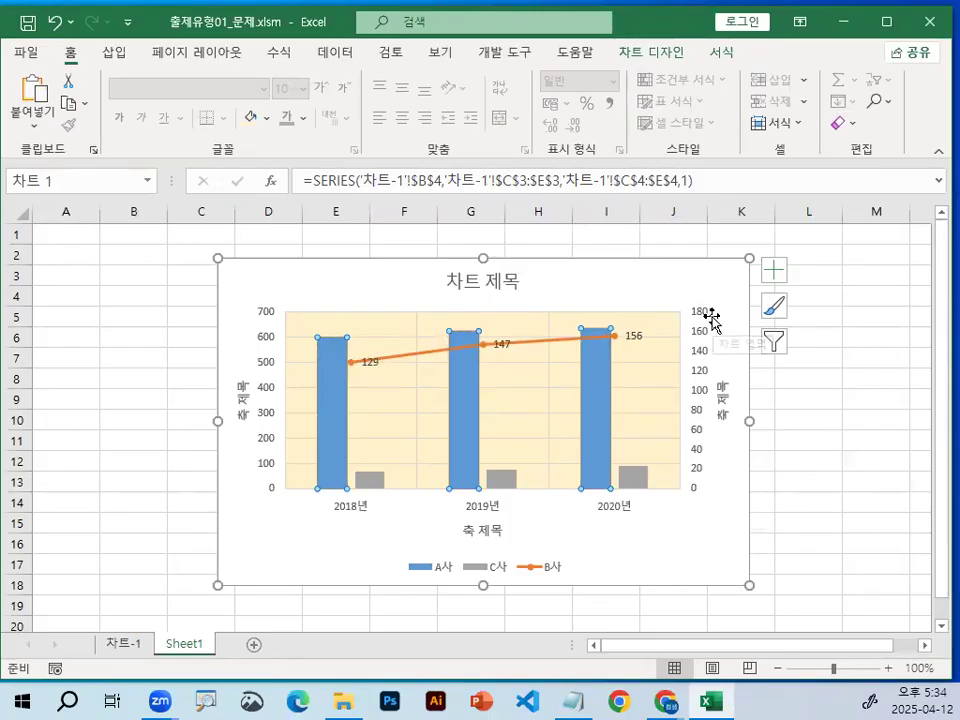
pyautogui.hotkey('ctrl', '1')
pyautogui.moveTo(685, 318); pyautogui.dragTo(691, 294)
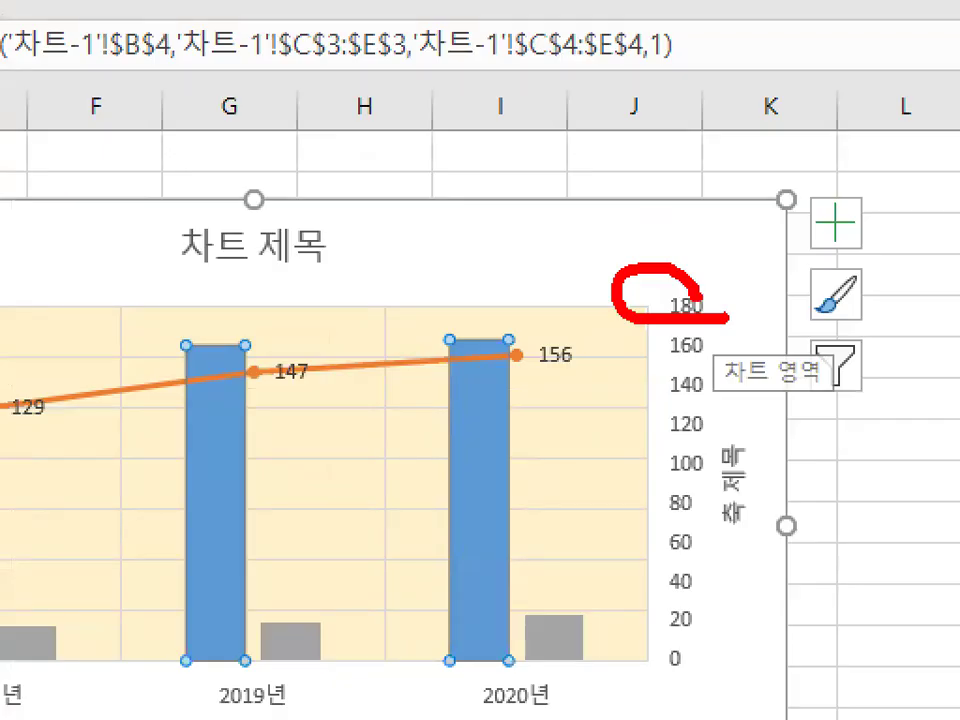
pyautogui.press('Escape')
# Step: Switch to the Notepad class notes and highlight the 기본세로축 settings: minimum 0, maximum 40000, major unit 5000
pyautogui.click(574, 700)
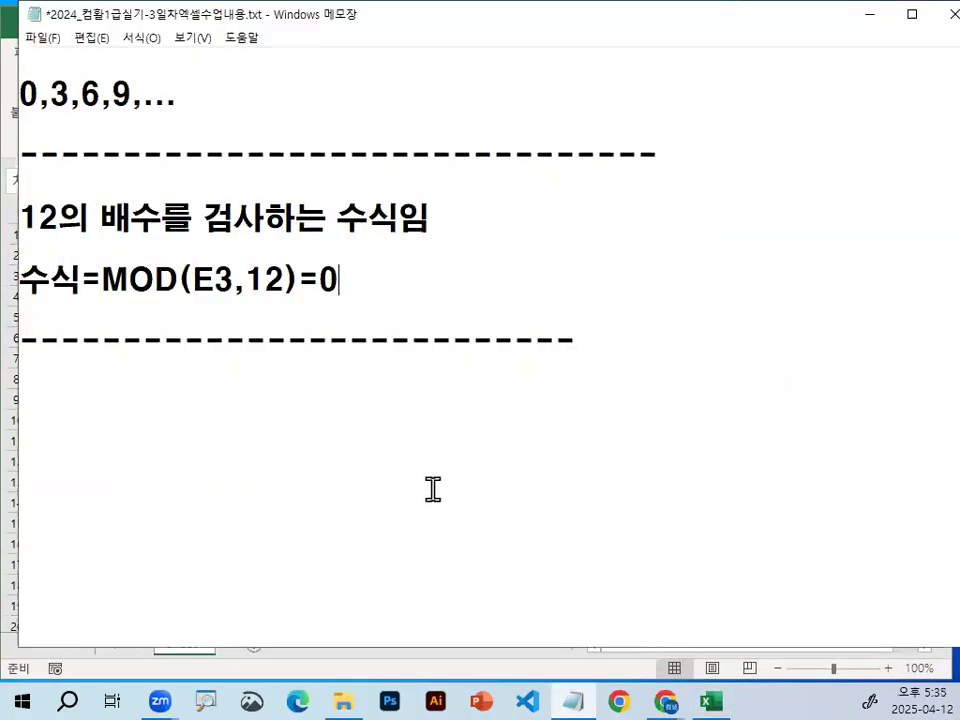
pyautogui.scroll(-5, 390, 397)
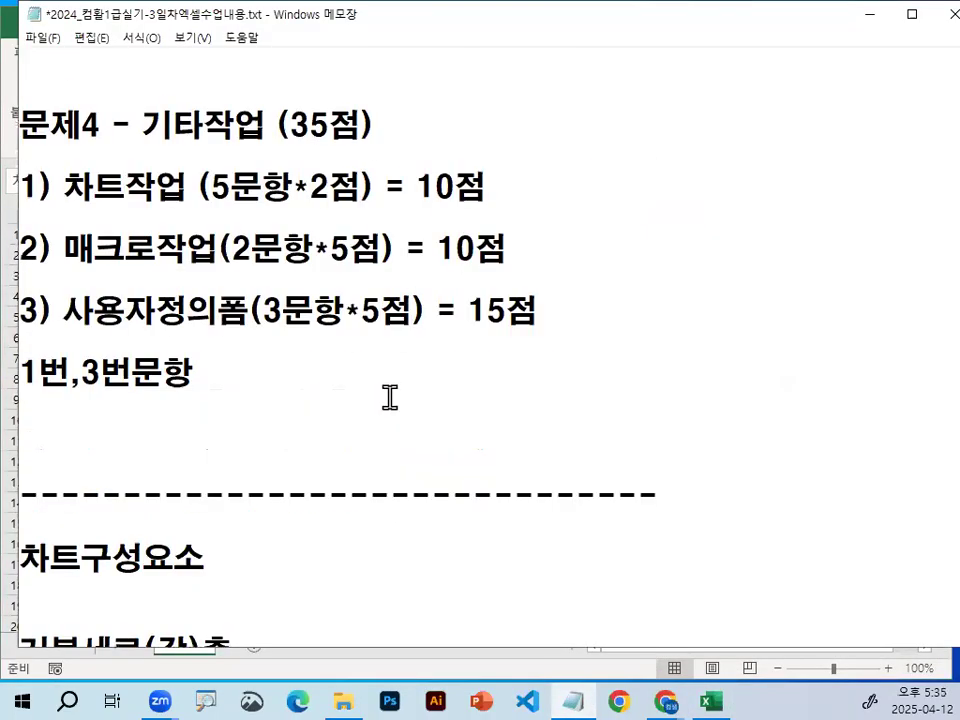
pyautogui.scroll(-8, 311, 283)
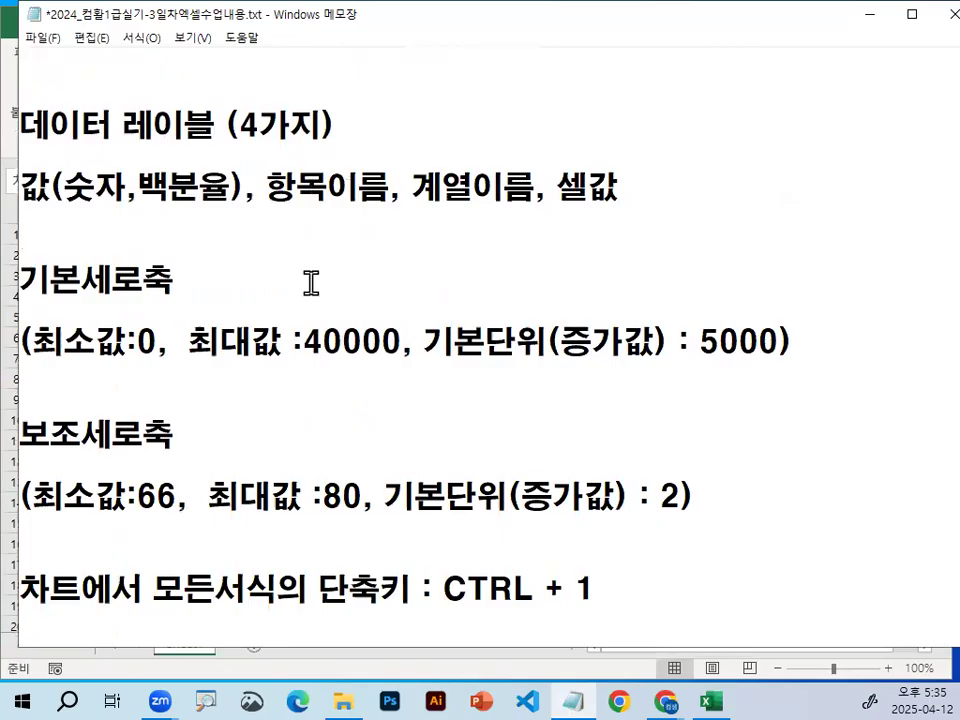
pyautogui.scroll(-1, 309, 295)
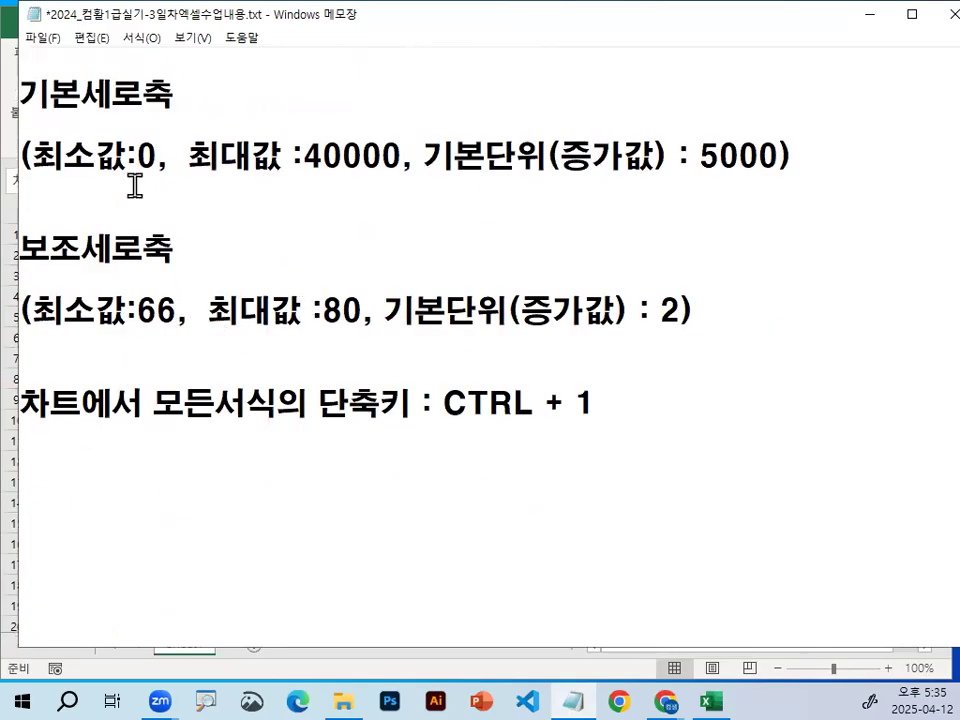
pyautogui.moveTo(20, 82); pyautogui.dragTo(185, 93)
pyautogui.moveTo(33, 155); pyautogui.dragTo(623, 155)
pyautogui.moveTo(686, 155); pyautogui.dragTo(792, 150)
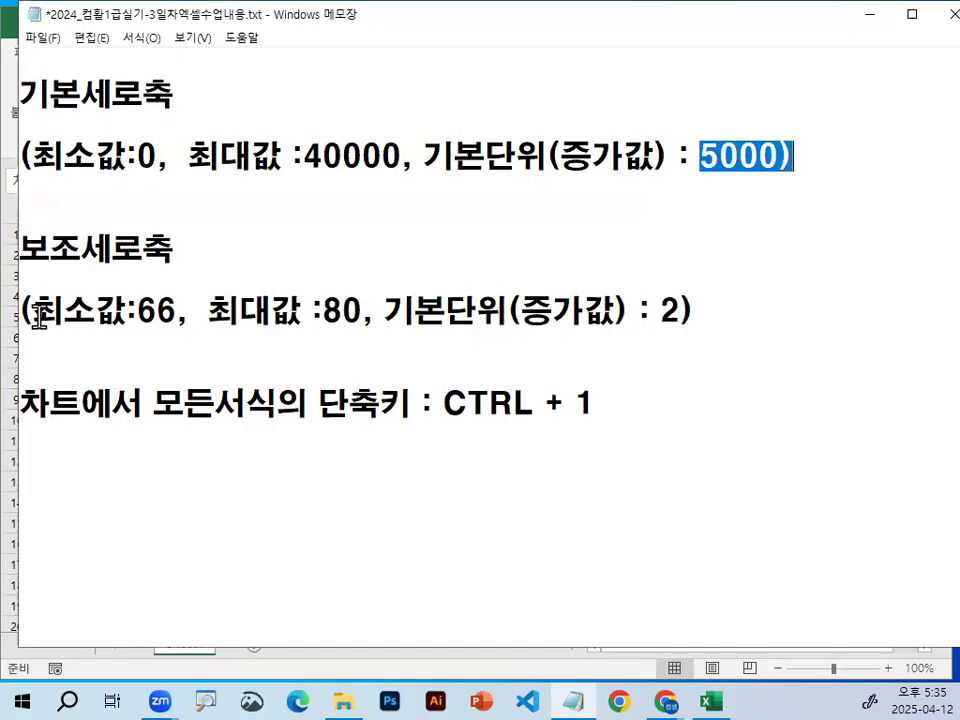
# Step: Highlight the 보조세로축 settings in the notes: minimum 66, maximum 80, major unit 2
pyautogui.moveTo(33, 310); pyautogui.dragTo(180, 314)
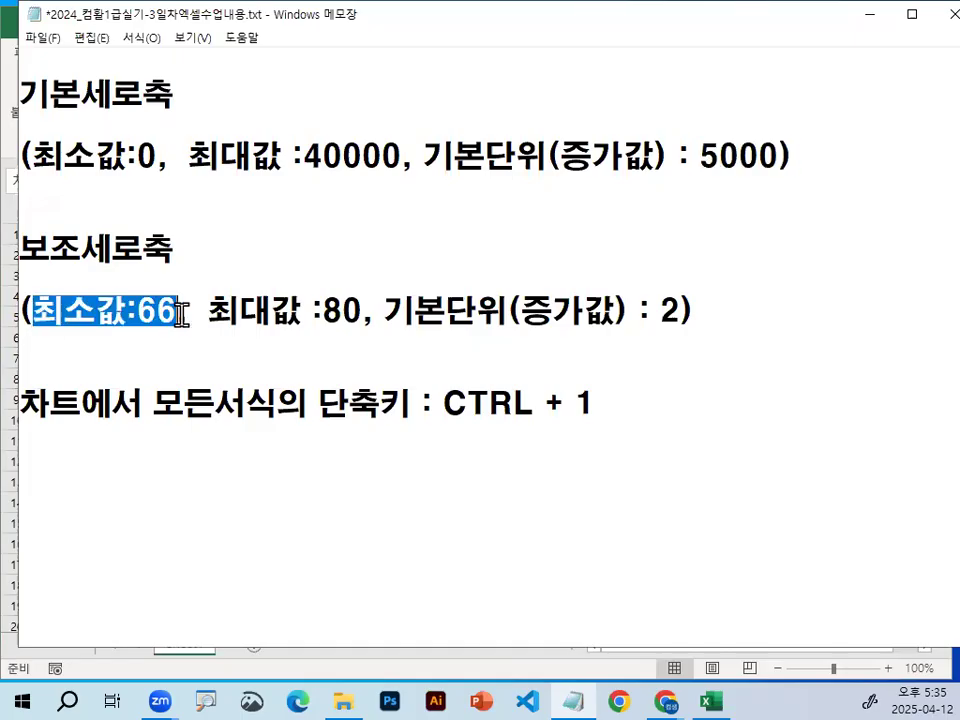
pyautogui.moveTo(208, 312); pyautogui.dragTo(685, 313)
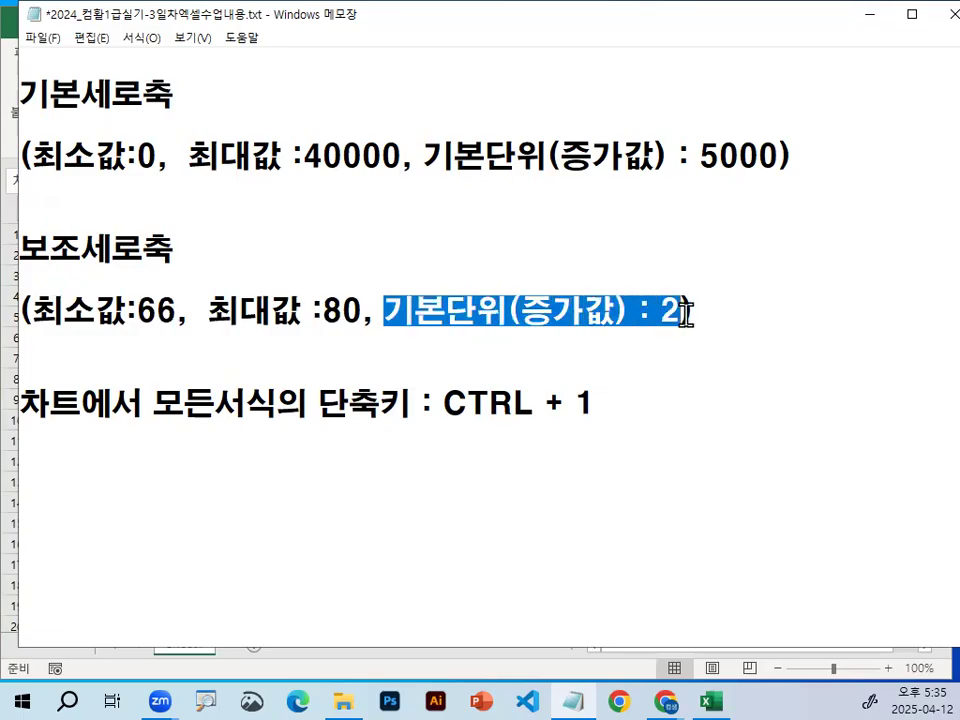
pyautogui.click(326, 206)
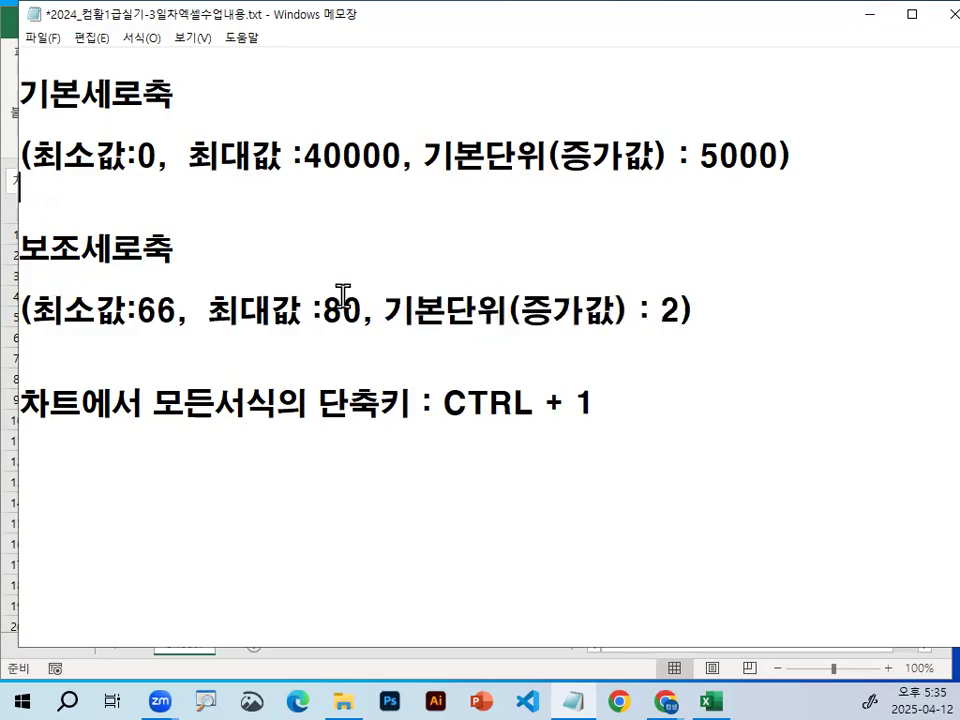
pyautogui.scroll(2, 236, 300)
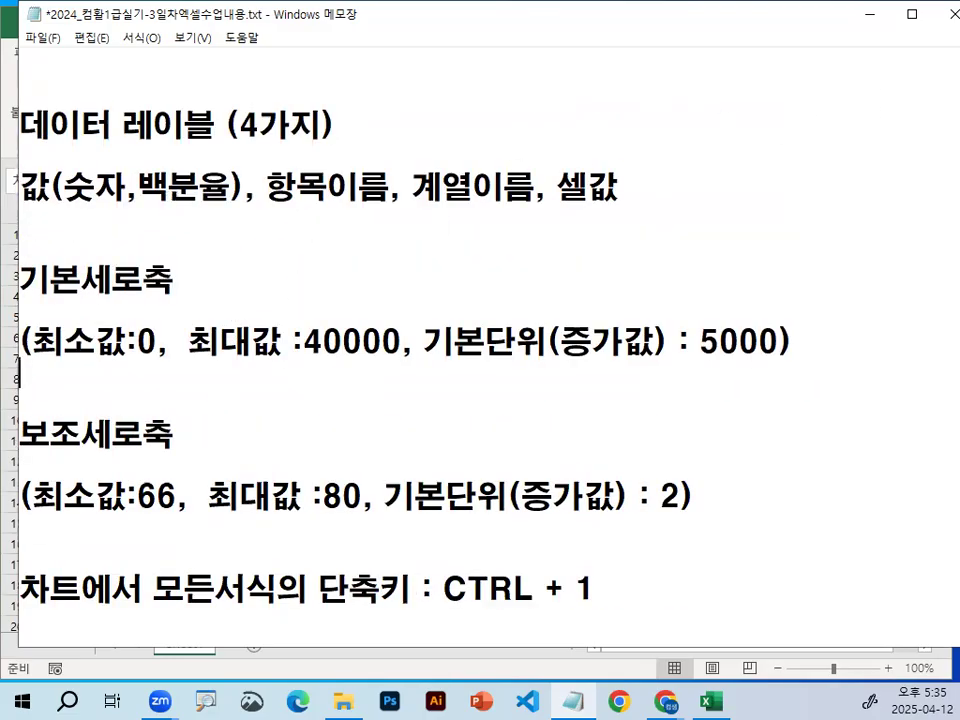
# Step: Return to the Excel chart and circle the B사 data labels 147, 156 and 129 in red
pyautogui.click(869, 14)
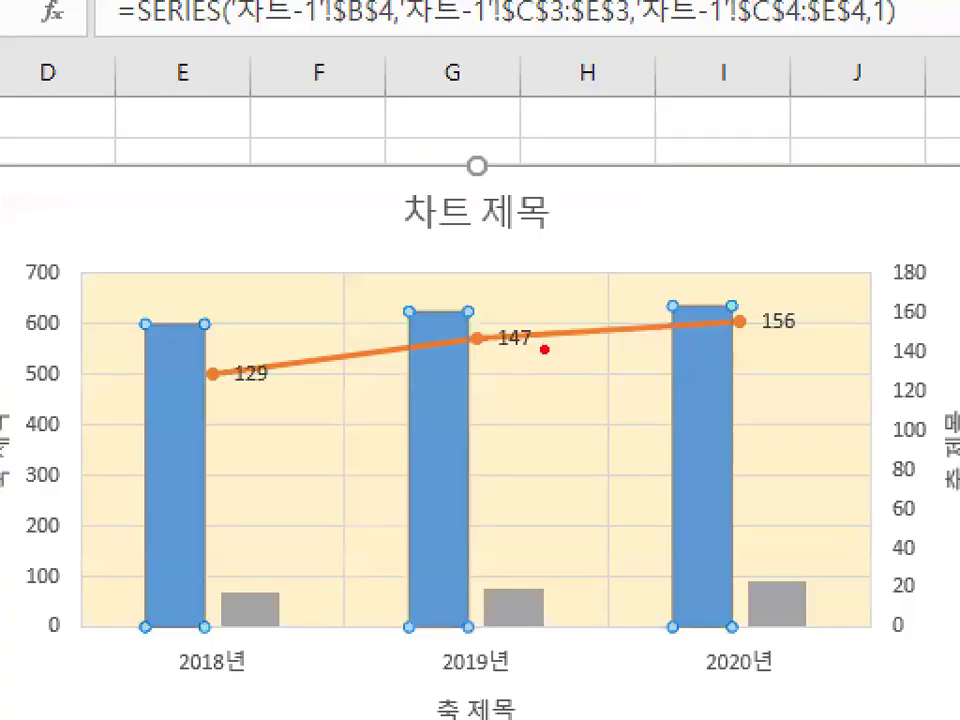
pyautogui.moveTo(544, 349); pyautogui.dragTo(551, 350)
pyautogui.moveTo(766, 338); pyautogui.dragTo(814, 345)
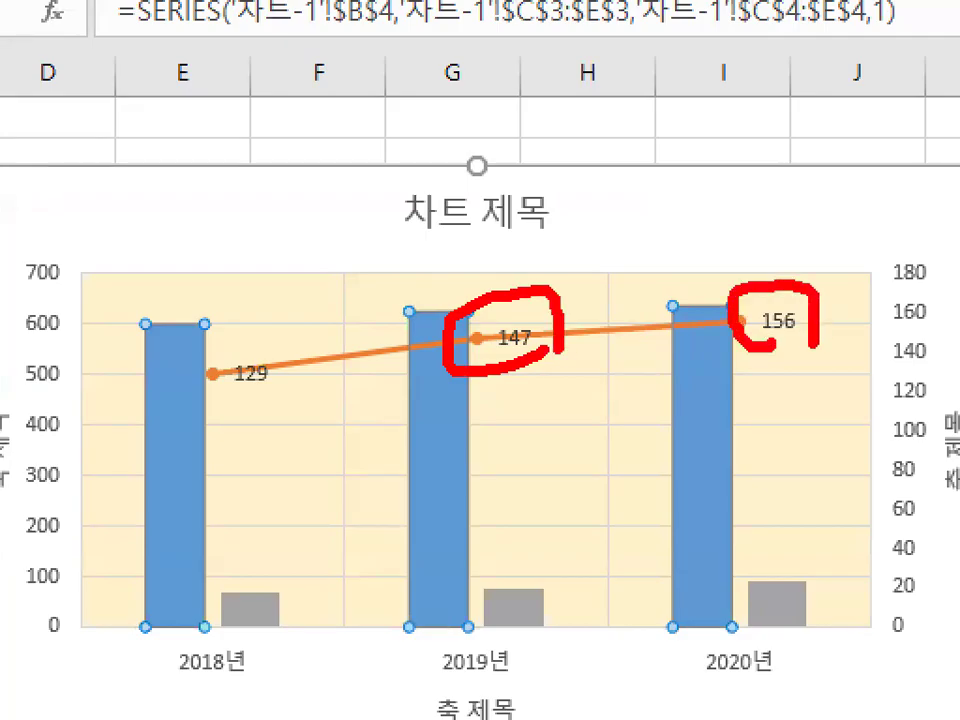
pyautogui.moveTo(308, 392)
pyautogui.mouseDown()
pyautogui.moveTo(231, 347)
pyautogui.moveTo(280, 392)
pyautogui.mouseUp()
pyautogui.press('Escape')
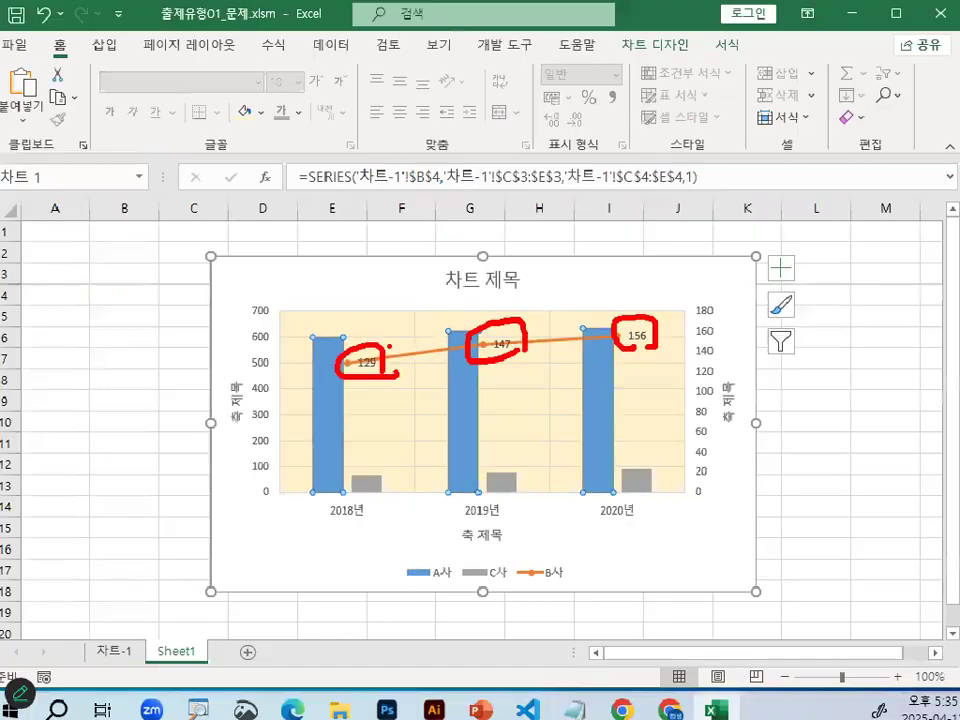
# Step: Switch to the Notepad class notes and highlight the four 데이터 레이블 types: 값, 항목이름, 계열이름 and 셀값
pyautogui.click(570, 693)
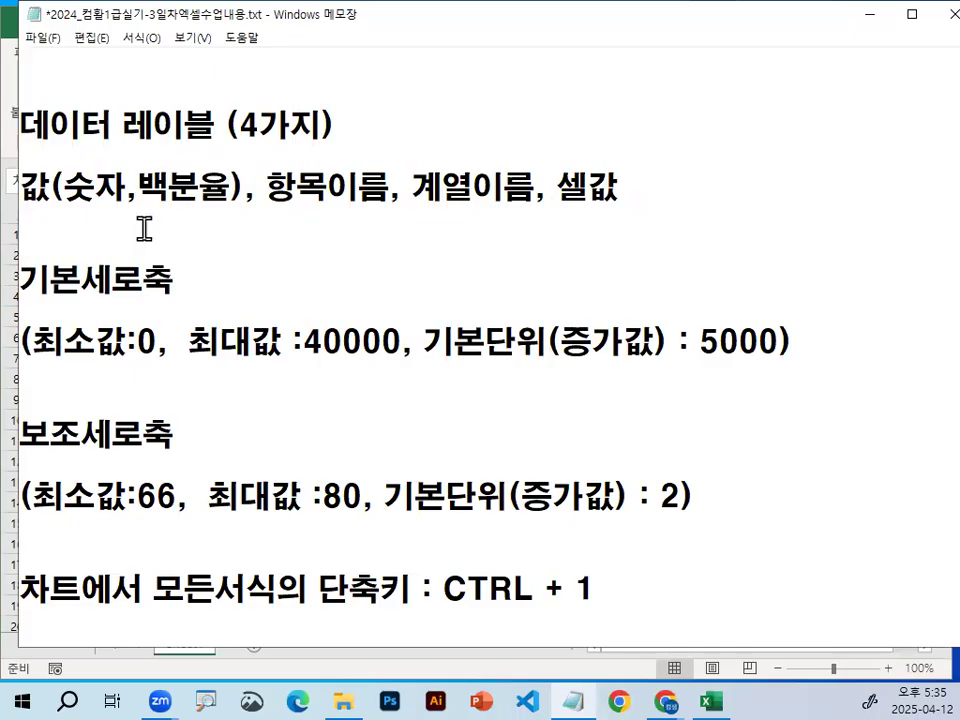
pyautogui.scroll(1, 143, 230)
pyautogui.moveTo(123, 311); pyautogui.dragTo(299, 311)
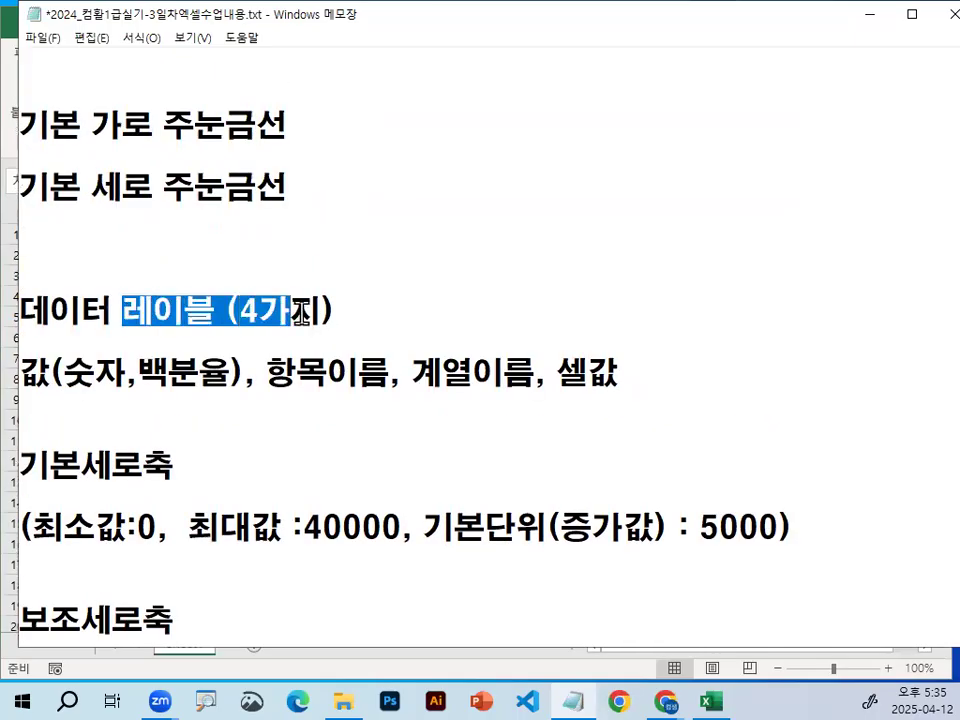
pyautogui.scroll(-1, 299, 311)
pyautogui.moveTo(22, 188); pyautogui.dragTo(60, 188)
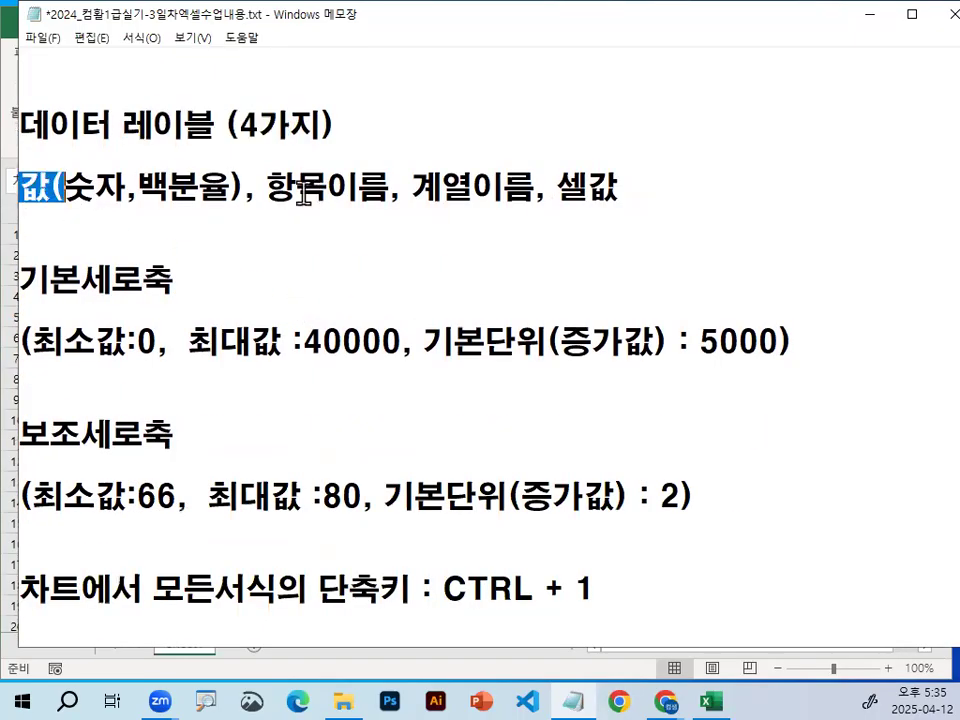
pyautogui.moveTo(268, 188); pyautogui.dragTo(380, 188)
pyautogui.click(422, 189)
pyautogui.moveTo(588, 188); pyautogui.dragTo(643, 186)
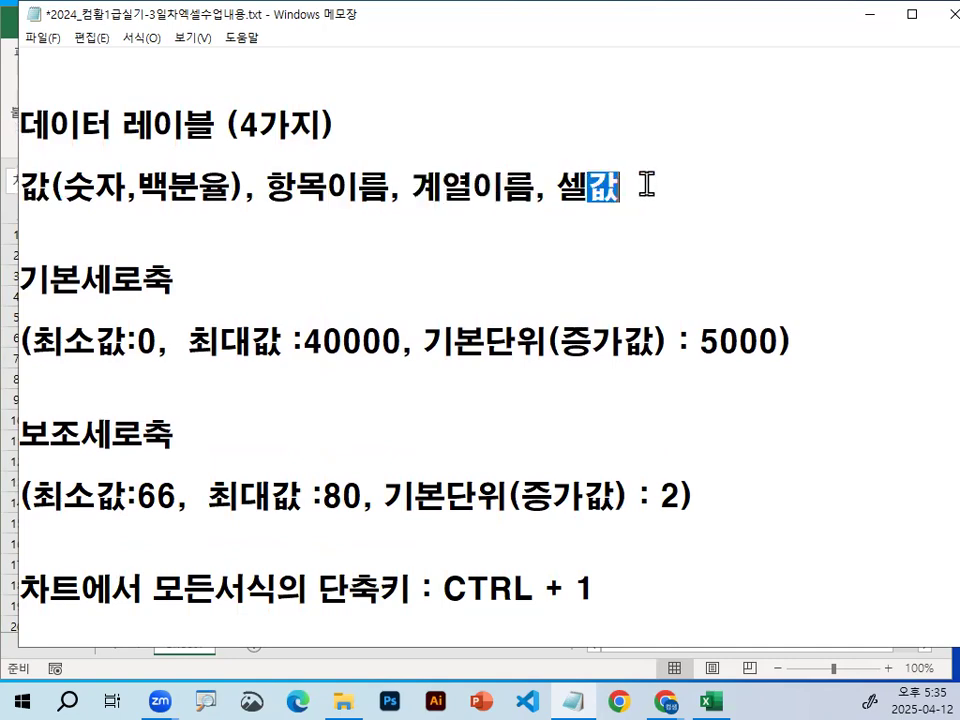
pyautogui.click(421, 251)
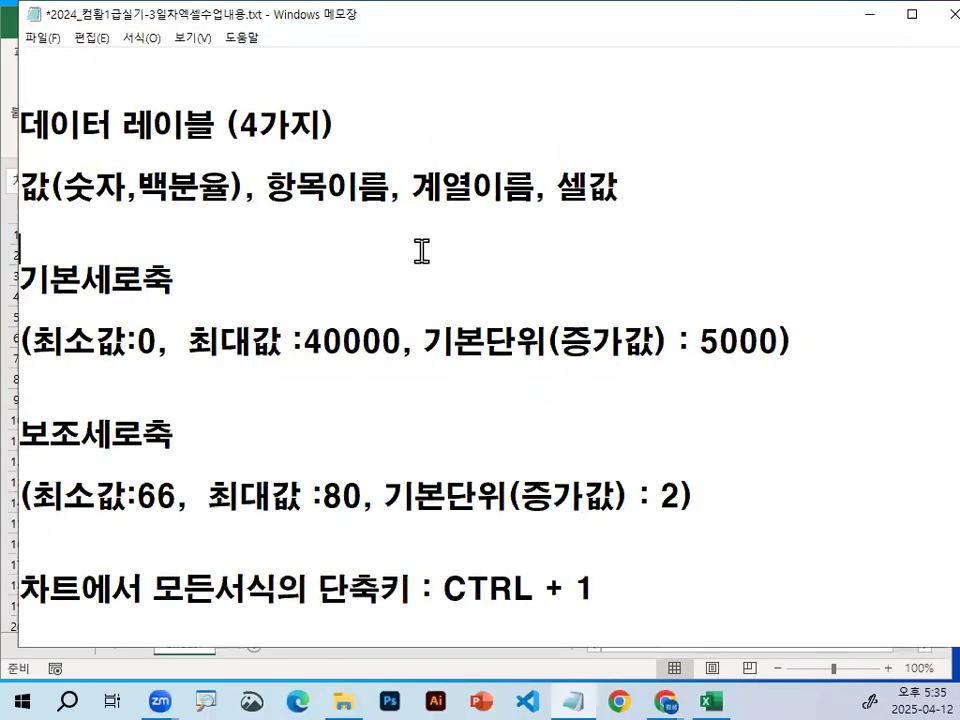
# Step: Return to the Excel chart, trace the horizontal gridlines at 300, 400 and 500 and both inner vertical gridlines in red, and clear the marks
pyautogui.click(884, 22)
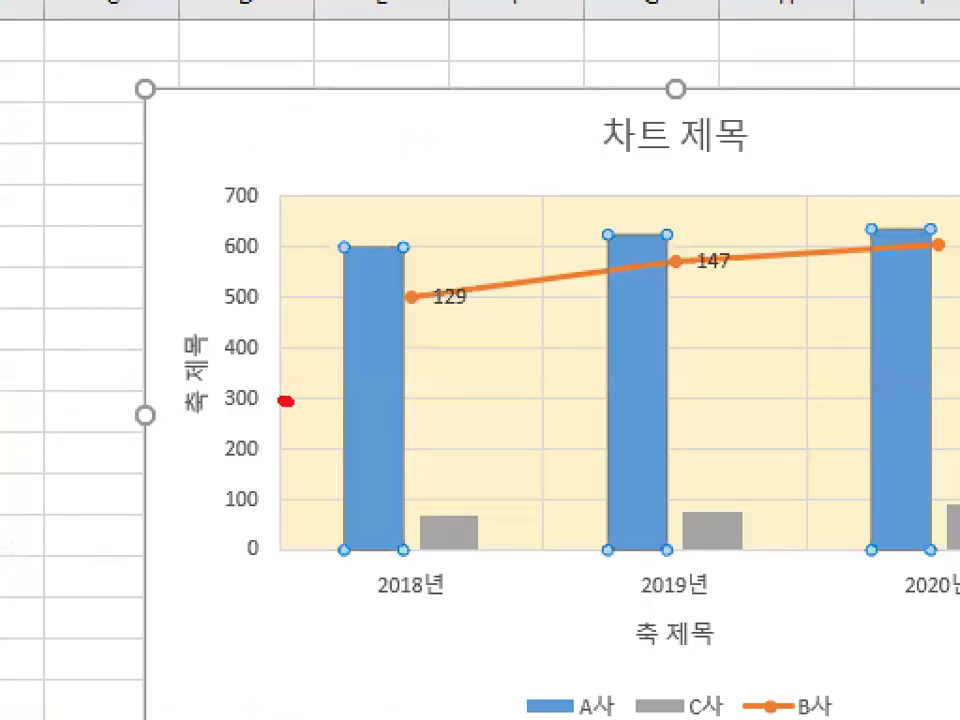
pyautogui.moveTo(286, 401); pyautogui.dragTo(668, 399)
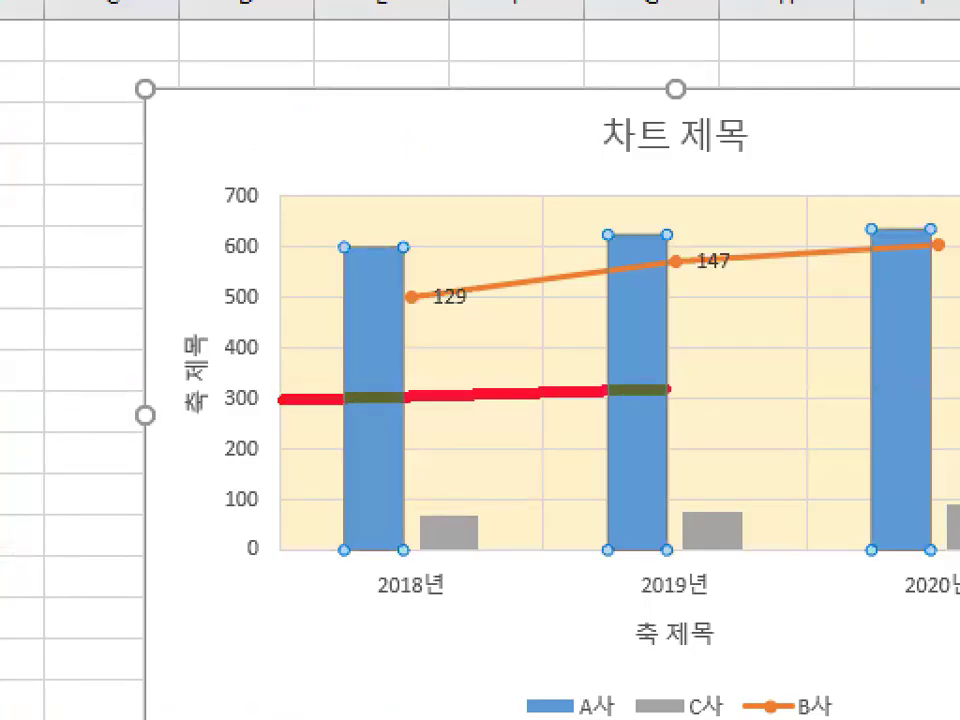
pyautogui.moveTo(282, 349); pyautogui.dragTo(588, 349)
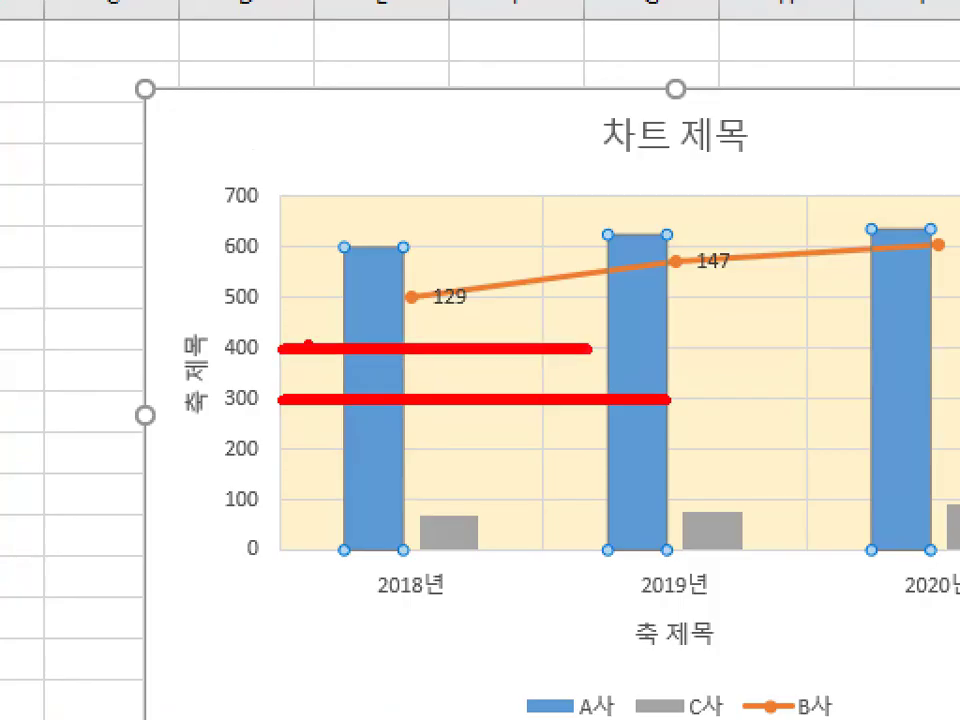
pyautogui.moveTo(261, 295); pyautogui.dragTo(489, 296)
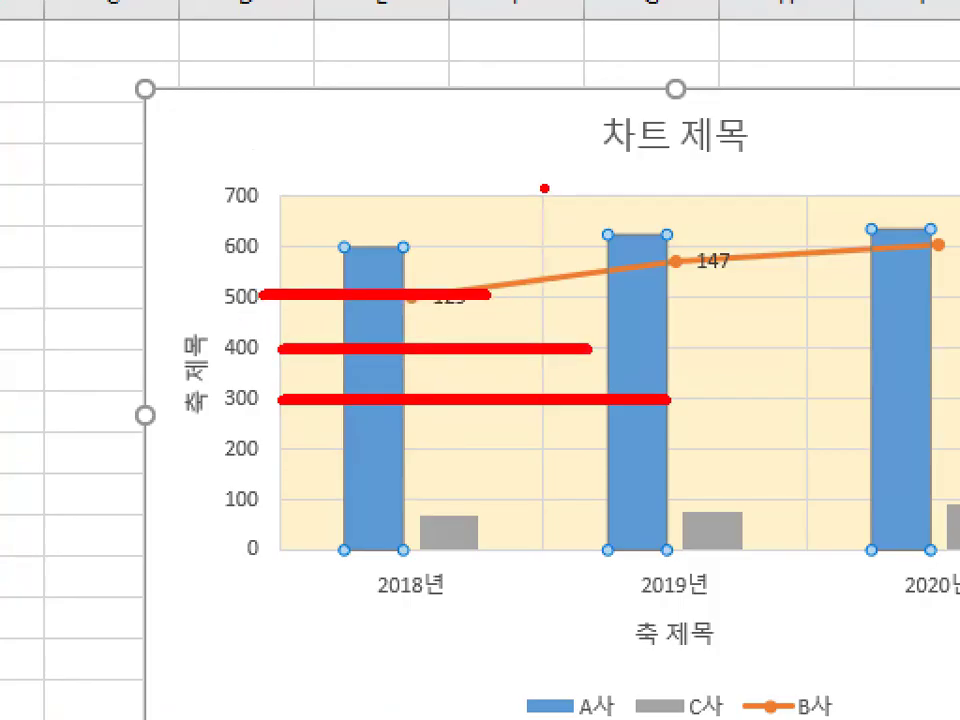
pyautogui.moveTo(540, 193)
pyautogui.mouseDown()
pyautogui.moveTo(548, 289)
pyautogui.moveTo(534, 390)
pyautogui.moveTo(541, 562)
pyautogui.mouseUp()
pyautogui.moveTo(809, 186); pyautogui.dragTo(807, 568)
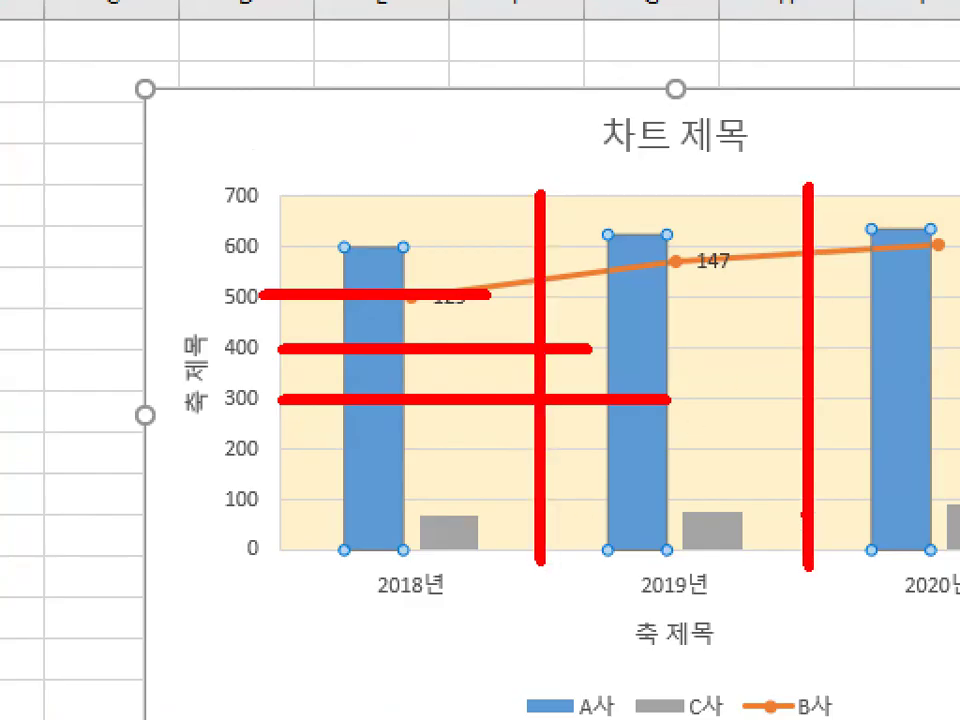
pyautogui.press('Escape')
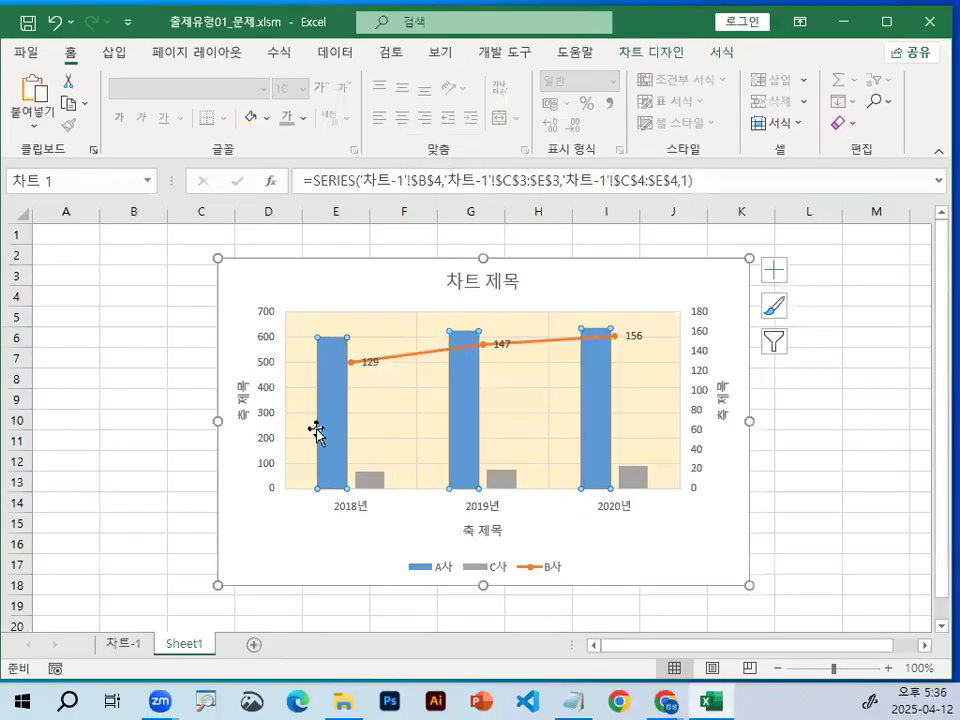
# Step: Deselect the A사 series and the chart by selecting empty cells in column M
pyautogui.click(321, 558)
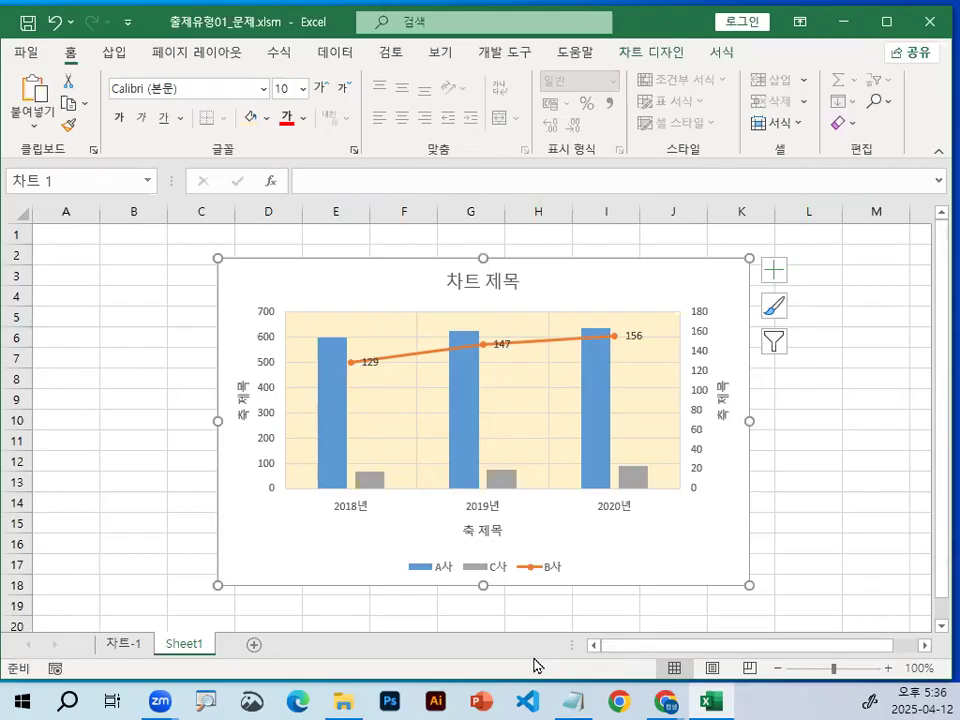
pyautogui.click(868, 377)
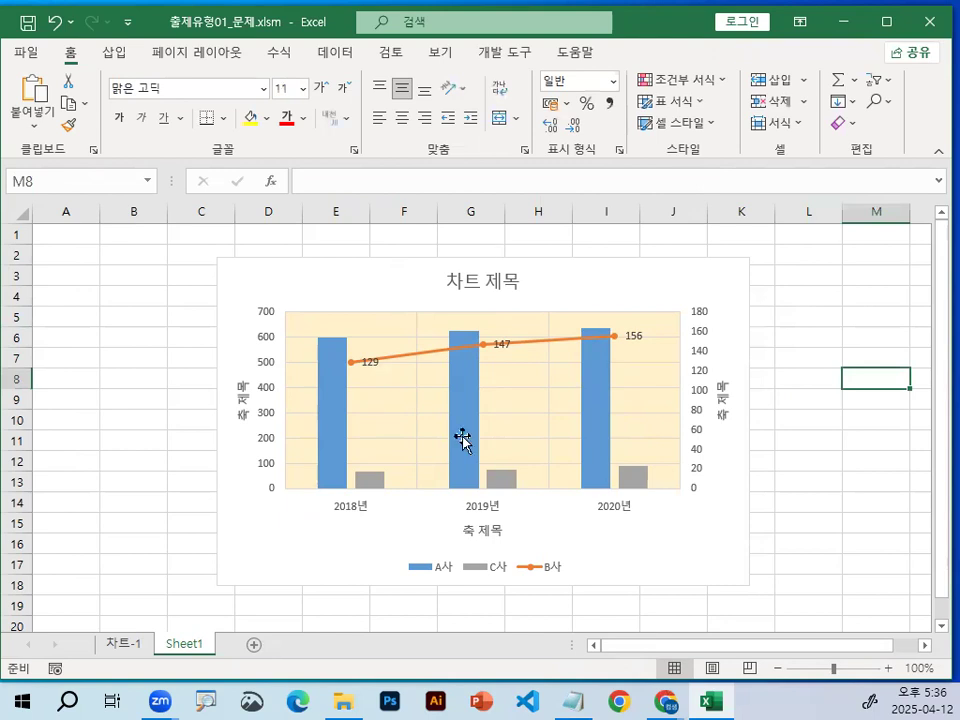
pyautogui.moveTo(878, 297); pyautogui.dragTo(878, 285)
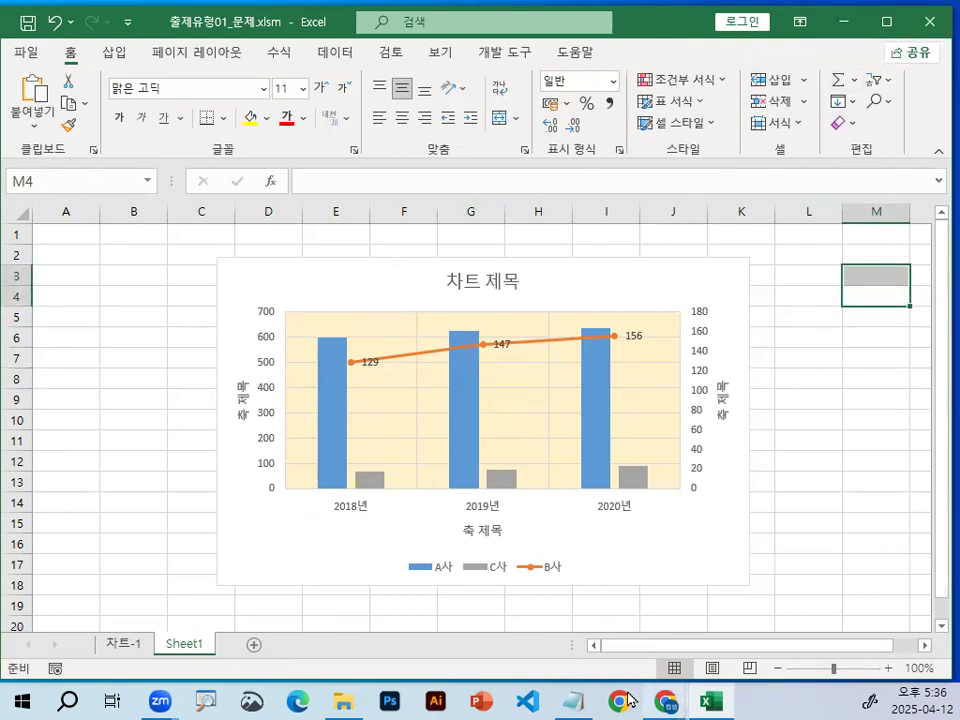
# Step: Switch to the Notepad notes, highlight 기타작업 (35점) under 문제4, and mark 차트작업 and its 2점 in red
pyautogui.click(573, 701)
pyautogui.scroll(15, 397, 352)
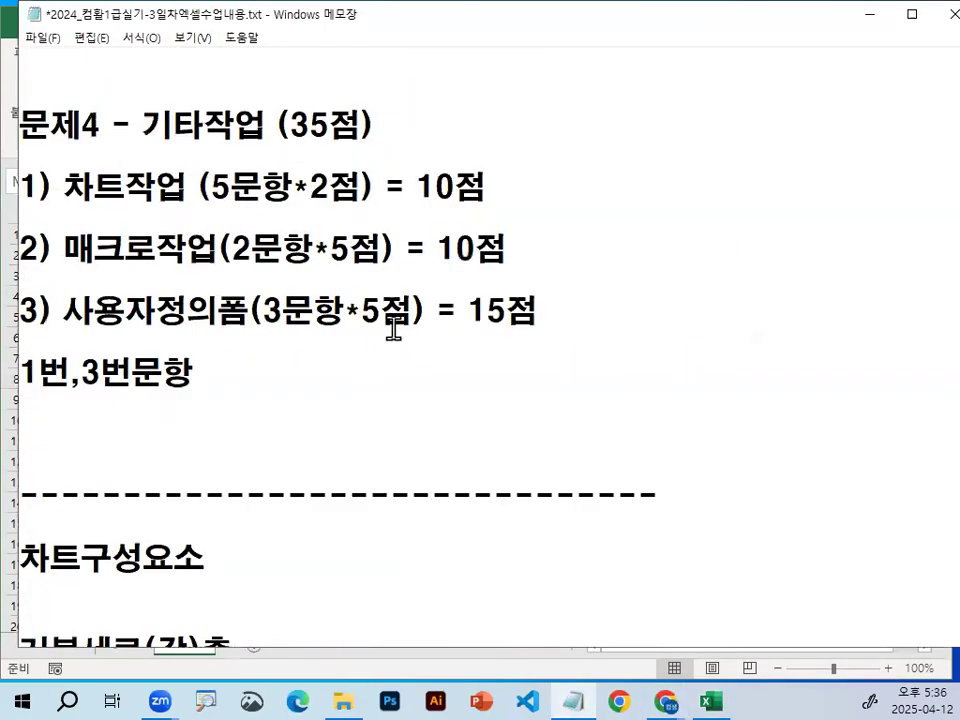
pyautogui.moveTo(172, 124); pyautogui.dragTo(422, 122)
pyautogui.moveTo(133, 126); pyautogui.dragTo(396, 120)
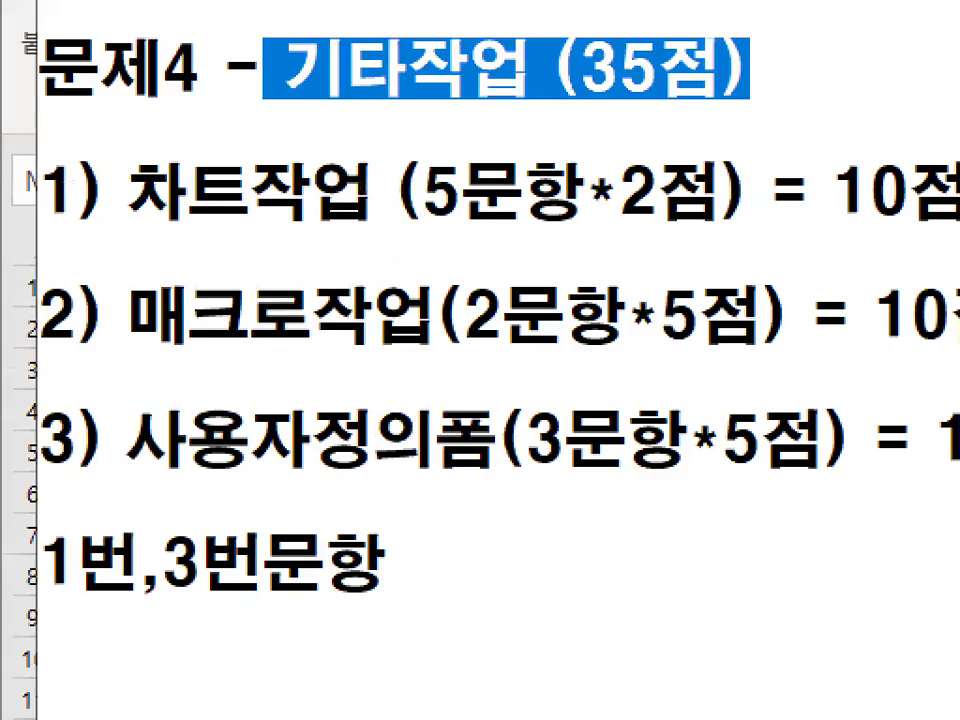
pyautogui.moveTo(45, 237); pyautogui.dragTo(363, 235)
pyautogui.moveTo(670, 216)
pyautogui.mouseDown()
pyautogui.moveTo(712, 214)
pyautogui.moveTo(685, 145)
pyautogui.moveTo(712, 218)
pyautogui.mouseUp()
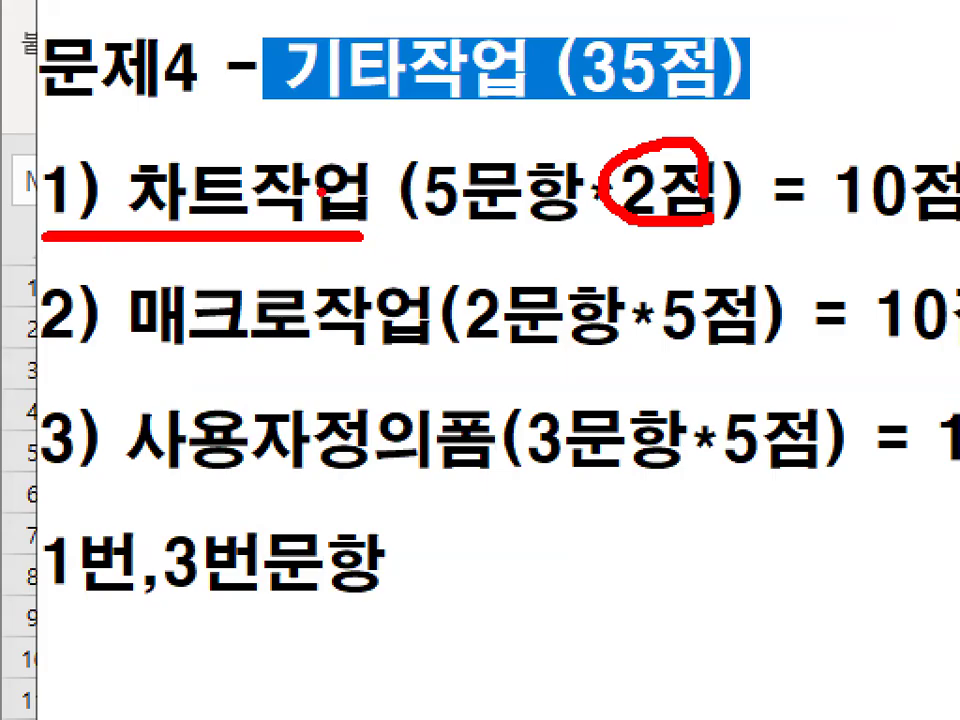
pyautogui.moveTo(268, 125); pyautogui.dragTo(365, 70)
pyautogui.press('Escape')
# Step: Highlight the 차트작업 scoring in the notes: 5문항*2점 = 10점
pyautogui.moveTo(211, 188); pyautogui.dragTo(296, 187)
pyautogui.click(312, 188)
pyautogui.moveTo(205, 186); pyautogui.dragTo(506, 183)
pyautogui.click(385, 186)
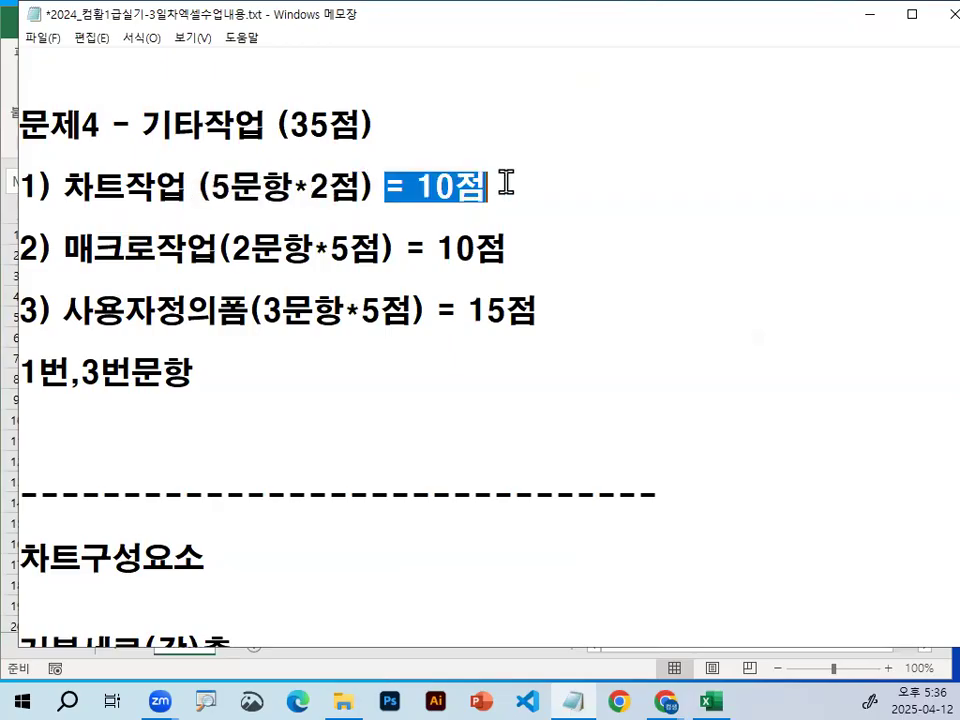
# Step: Highlight the 매크로작업 item with its 10점 score and the 사용자정의폼 item in the notes
pyautogui.moveTo(66, 247); pyautogui.dragTo(333, 247)
pyautogui.moveTo(426, 247); pyautogui.dragTo(510, 247)
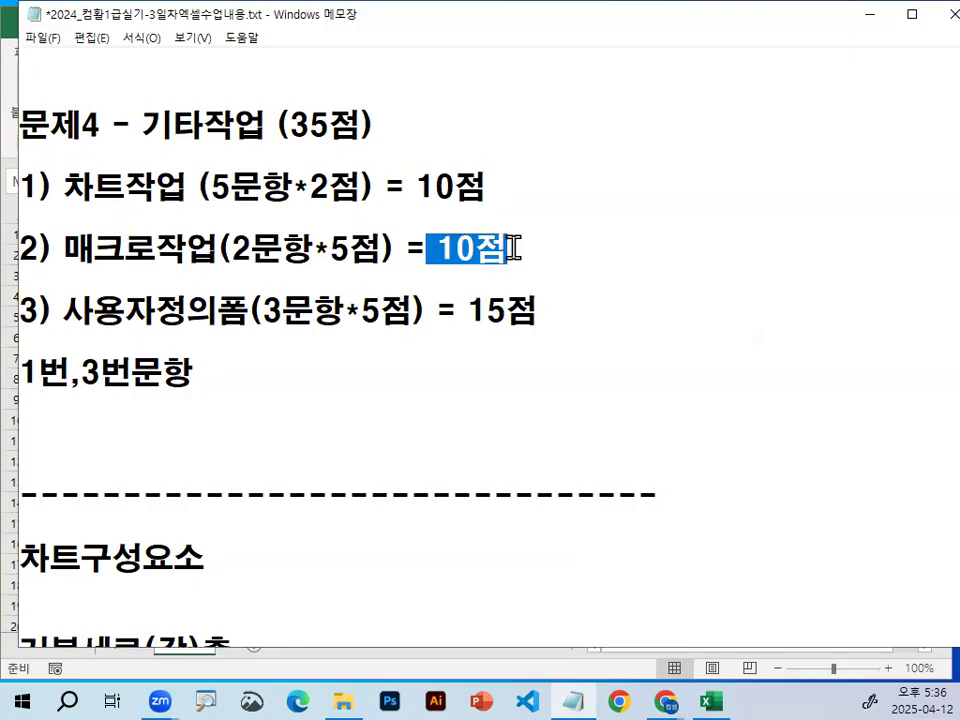
pyautogui.click(71, 316)
pyautogui.moveTo(76, 316); pyautogui.dragTo(234, 321)
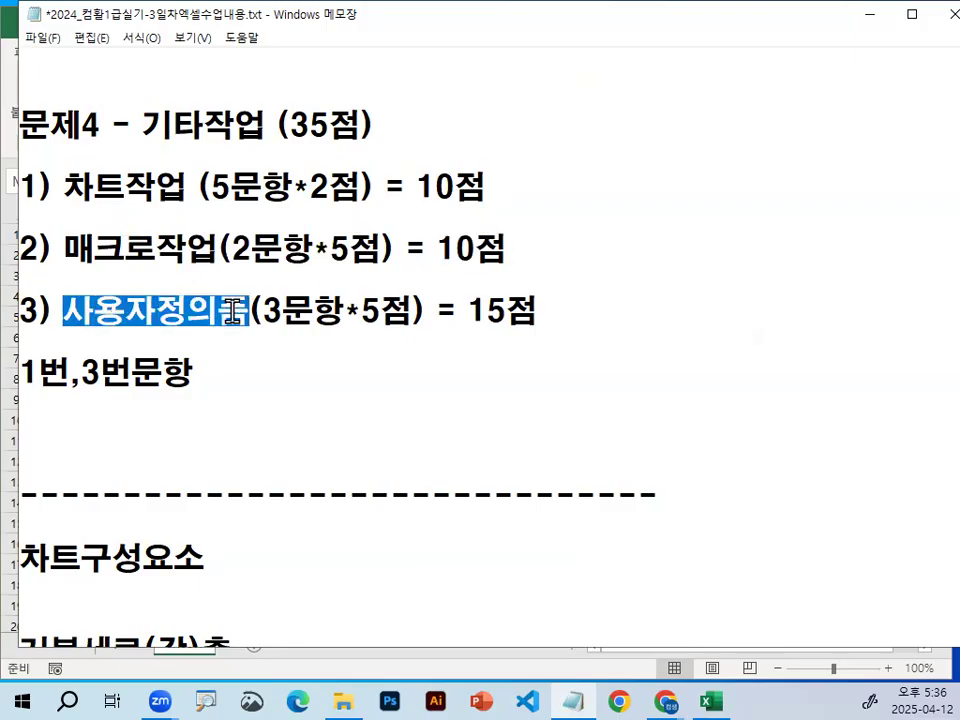
# Step: Underline 사용자정의폼 and 1번,3번 in red, circle 15점, add a check mark and a crossed-out 2, and clear the marks
pyautogui.hotkey('ctrl', '2')
pyautogui.moveTo(67, 333); pyautogui.dragTo(263, 334)
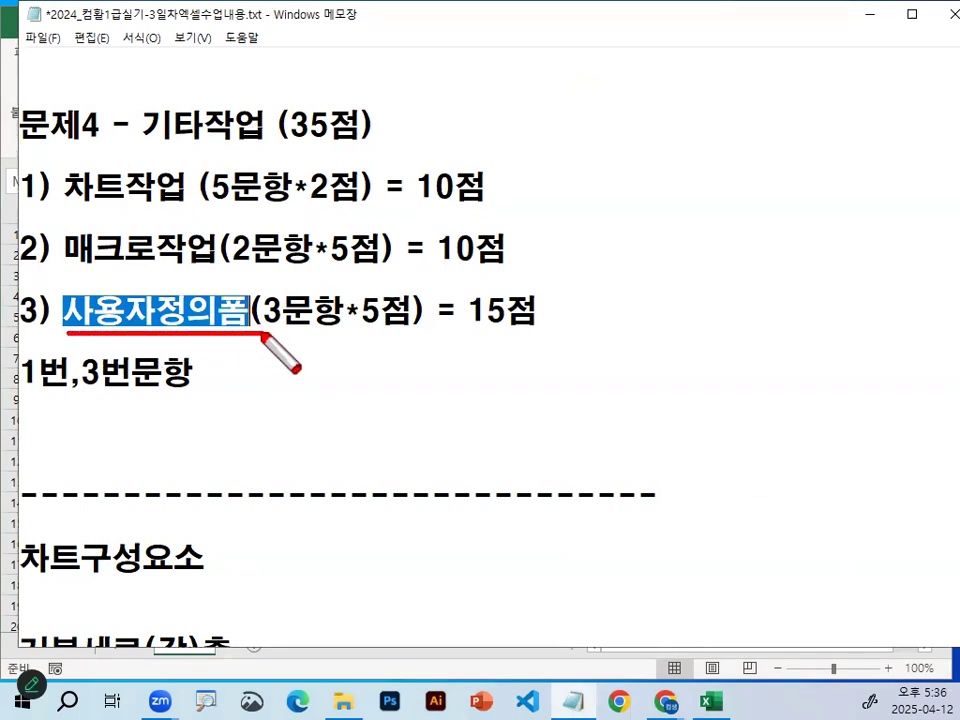
pyautogui.moveTo(560, 306)
pyautogui.mouseDown()
pyautogui.moveTo(490, 330)
pyautogui.moveTo(556, 308)
pyautogui.mouseUp()
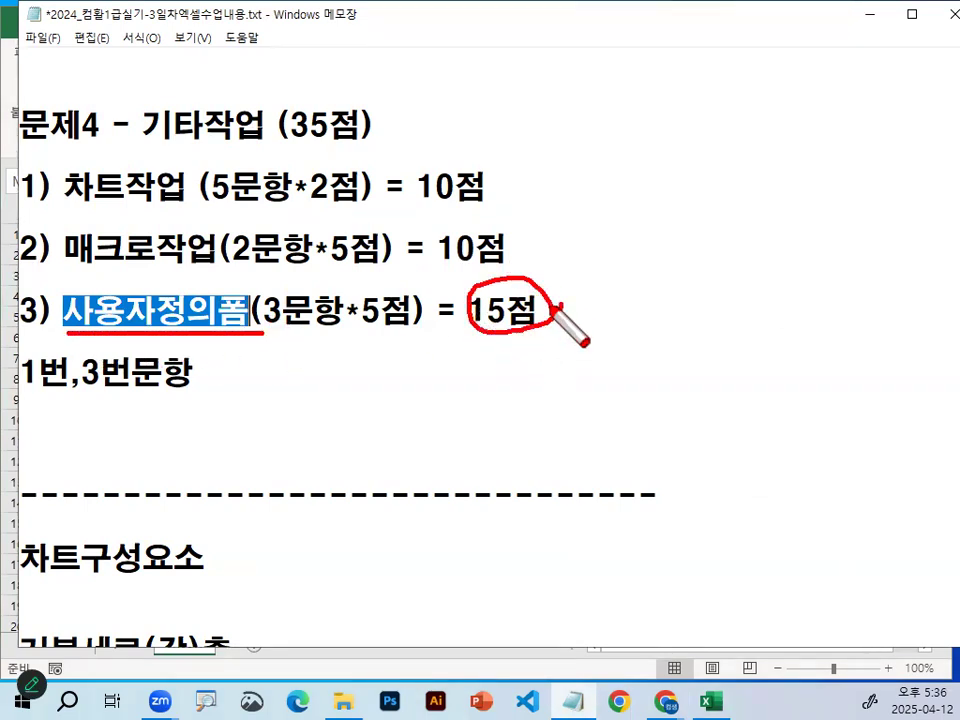
pyautogui.moveTo(32, 395); pyautogui.dragTo(133, 397)
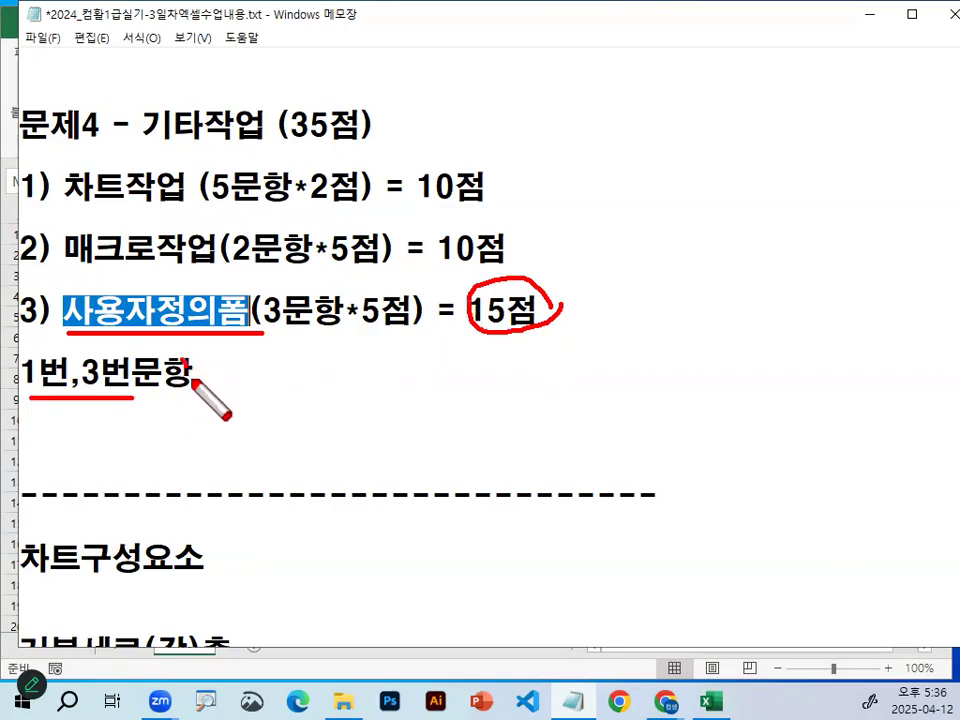
pyautogui.moveTo(186, 368); pyautogui.dragTo(230, 318)
pyautogui.moveTo(362, 355); pyautogui.dragTo(399, 386)
pyautogui.moveTo(449, 342); pyautogui.dragTo(313, 405)
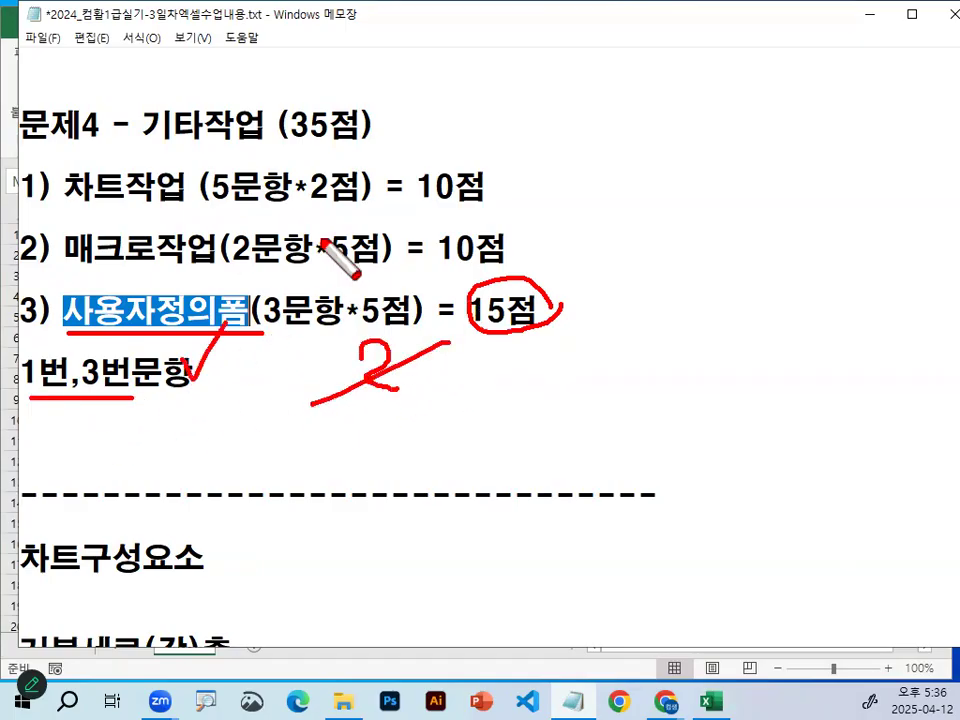
pyautogui.press('Escape')
# Step: Write 3D beside the 문제4 heading in red, underline and check 차트작업, and circle 매크로작업 with an arrow leading down
pyautogui.hotkey('ctrl', '2')
pyautogui.moveTo(406, 106)
pyautogui.mouseDown()
pyautogui.moveTo(408, 138)
pyautogui.moveTo(428, 98)
pyautogui.mouseUp()
pyautogui.moveTo(42, 203); pyautogui.dragTo(210, 200)
pyautogui.moveTo(95, 160)
pyautogui.mouseDown()
pyautogui.moveTo(110, 183)
pyautogui.moveTo(165, 122)
pyautogui.moveTo(90, 205)
pyautogui.moveTo(160, 165)
pyautogui.mouseUp()
pyautogui.moveTo(167, 232)
pyautogui.mouseDown()
pyautogui.moveTo(98, 252)
pyautogui.moveTo(118, 276)
pyautogui.moveTo(167, 258)
pyautogui.moveTo(222, 358)
pyautogui.mouseUp()
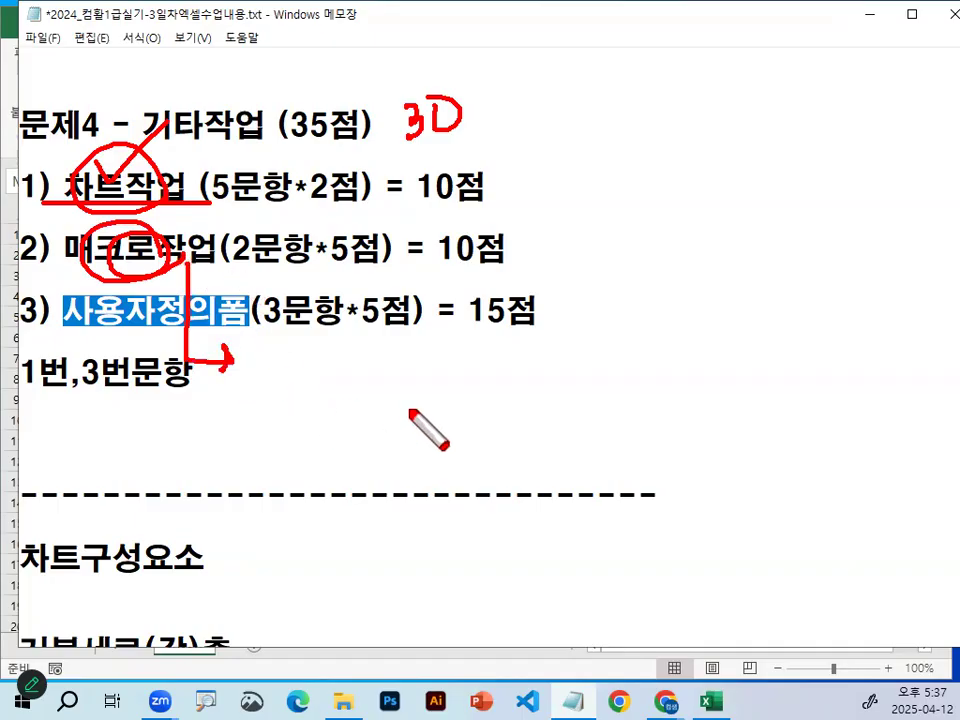
# Step: Mark the 사용자정의폼 item and the score area in red, clear all annotations, and deselect the text in the notes
pyautogui.moveTo(308, 386)
pyautogui.mouseDown()
pyautogui.moveTo(252, 370)
pyautogui.moveTo(312, 378)
pyautogui.mouseUp()
pyautogui.moveTo(20, 338); pyautogui.dragTo(222, 321)
pyautogui.moveTo(487, 203); pyautogui.dragTo(484, 395)
pyautogui.moveTo(452, 350)
pyautogui.mouseDown()
pyautogui.moveTo(562, 266)
pyautogui.moveTo(573, 238)
pyautogui.mouseUp()
pyautogui.press('Escape')
pyautogui.click(642, 165)
pyautogui.click(525, 219)
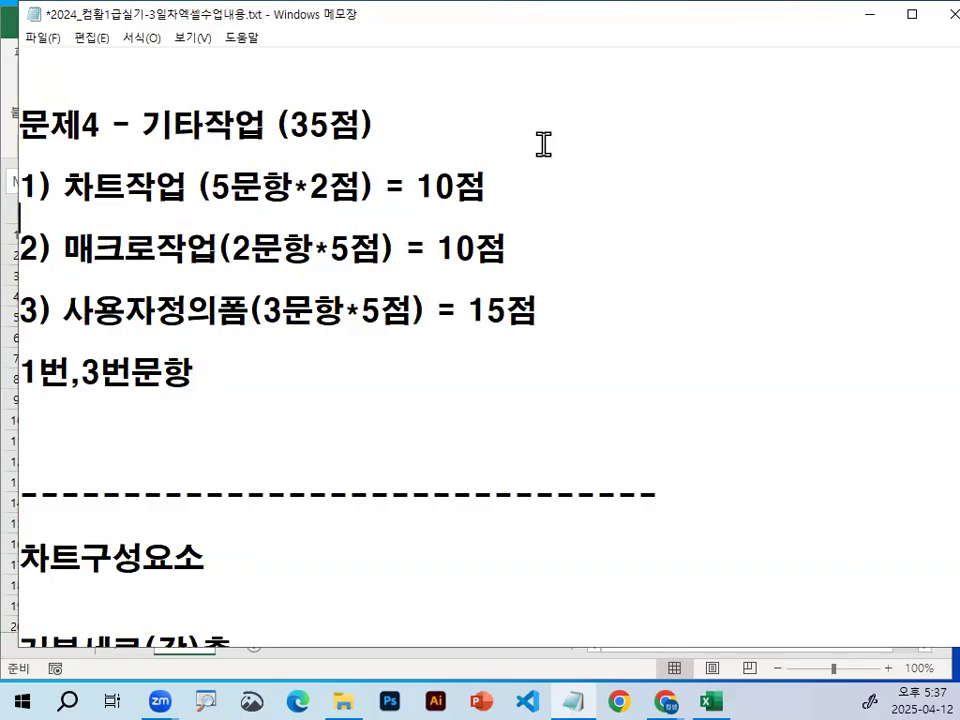
pyautogui.click(451, 527)
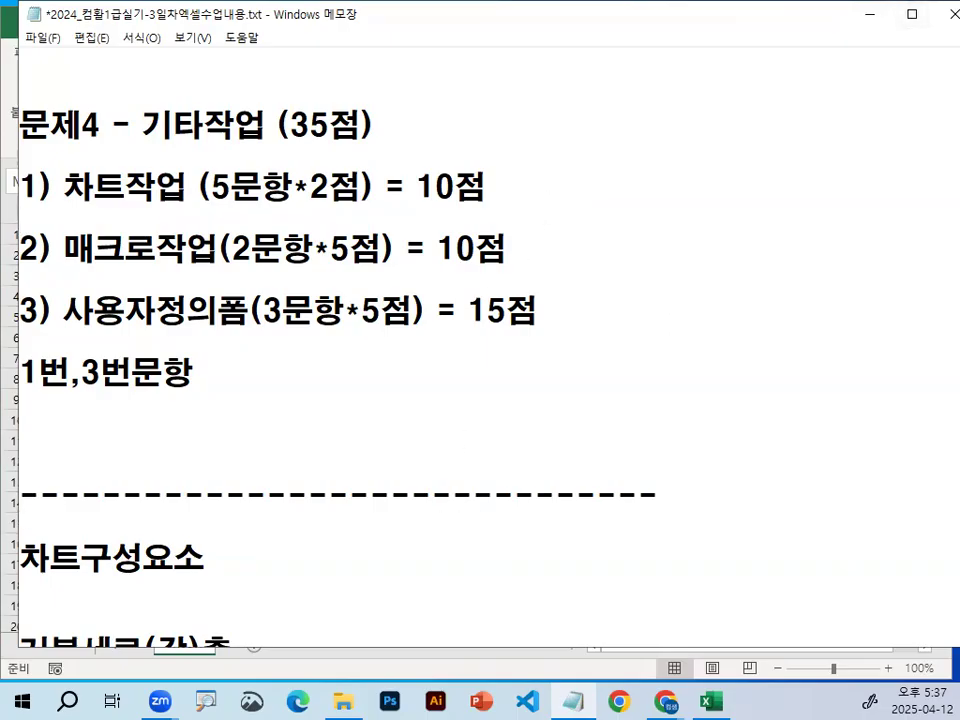